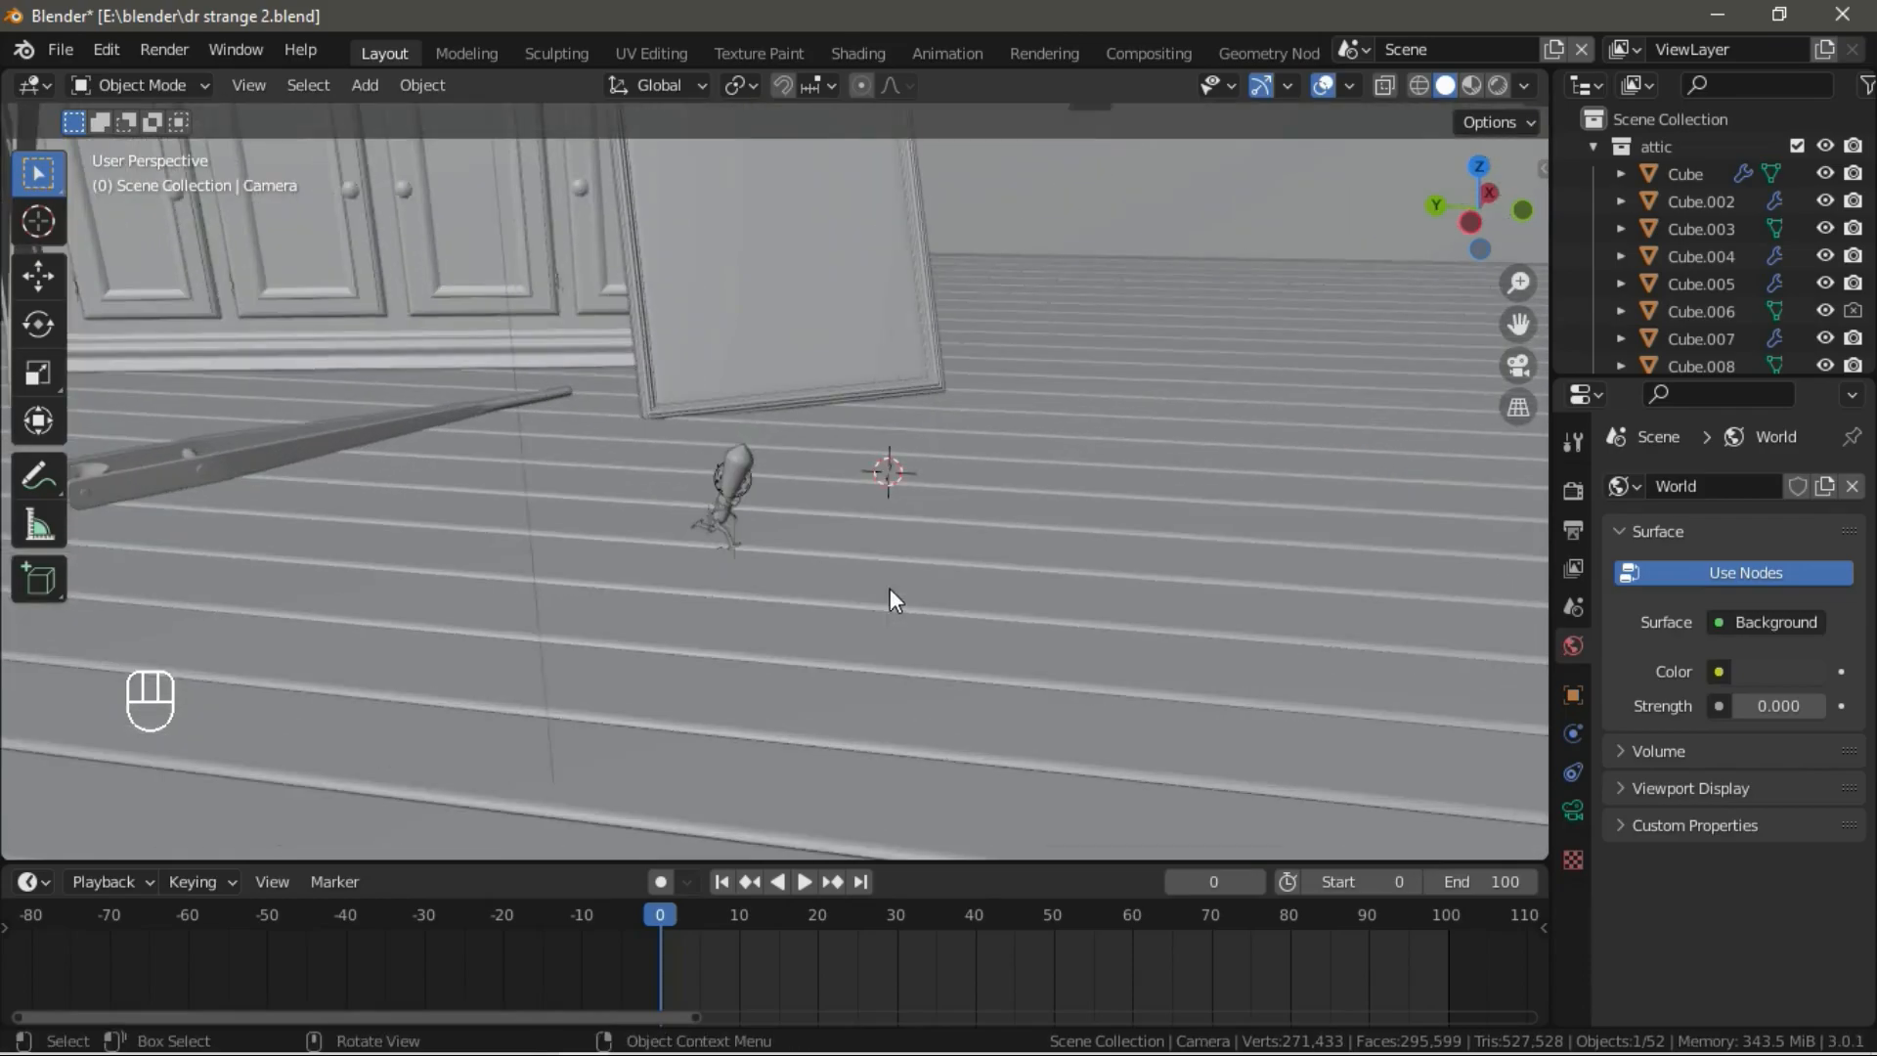
Play back the character's animation to review its movement across the attic floor.
{"action": "key", "text": "space"}
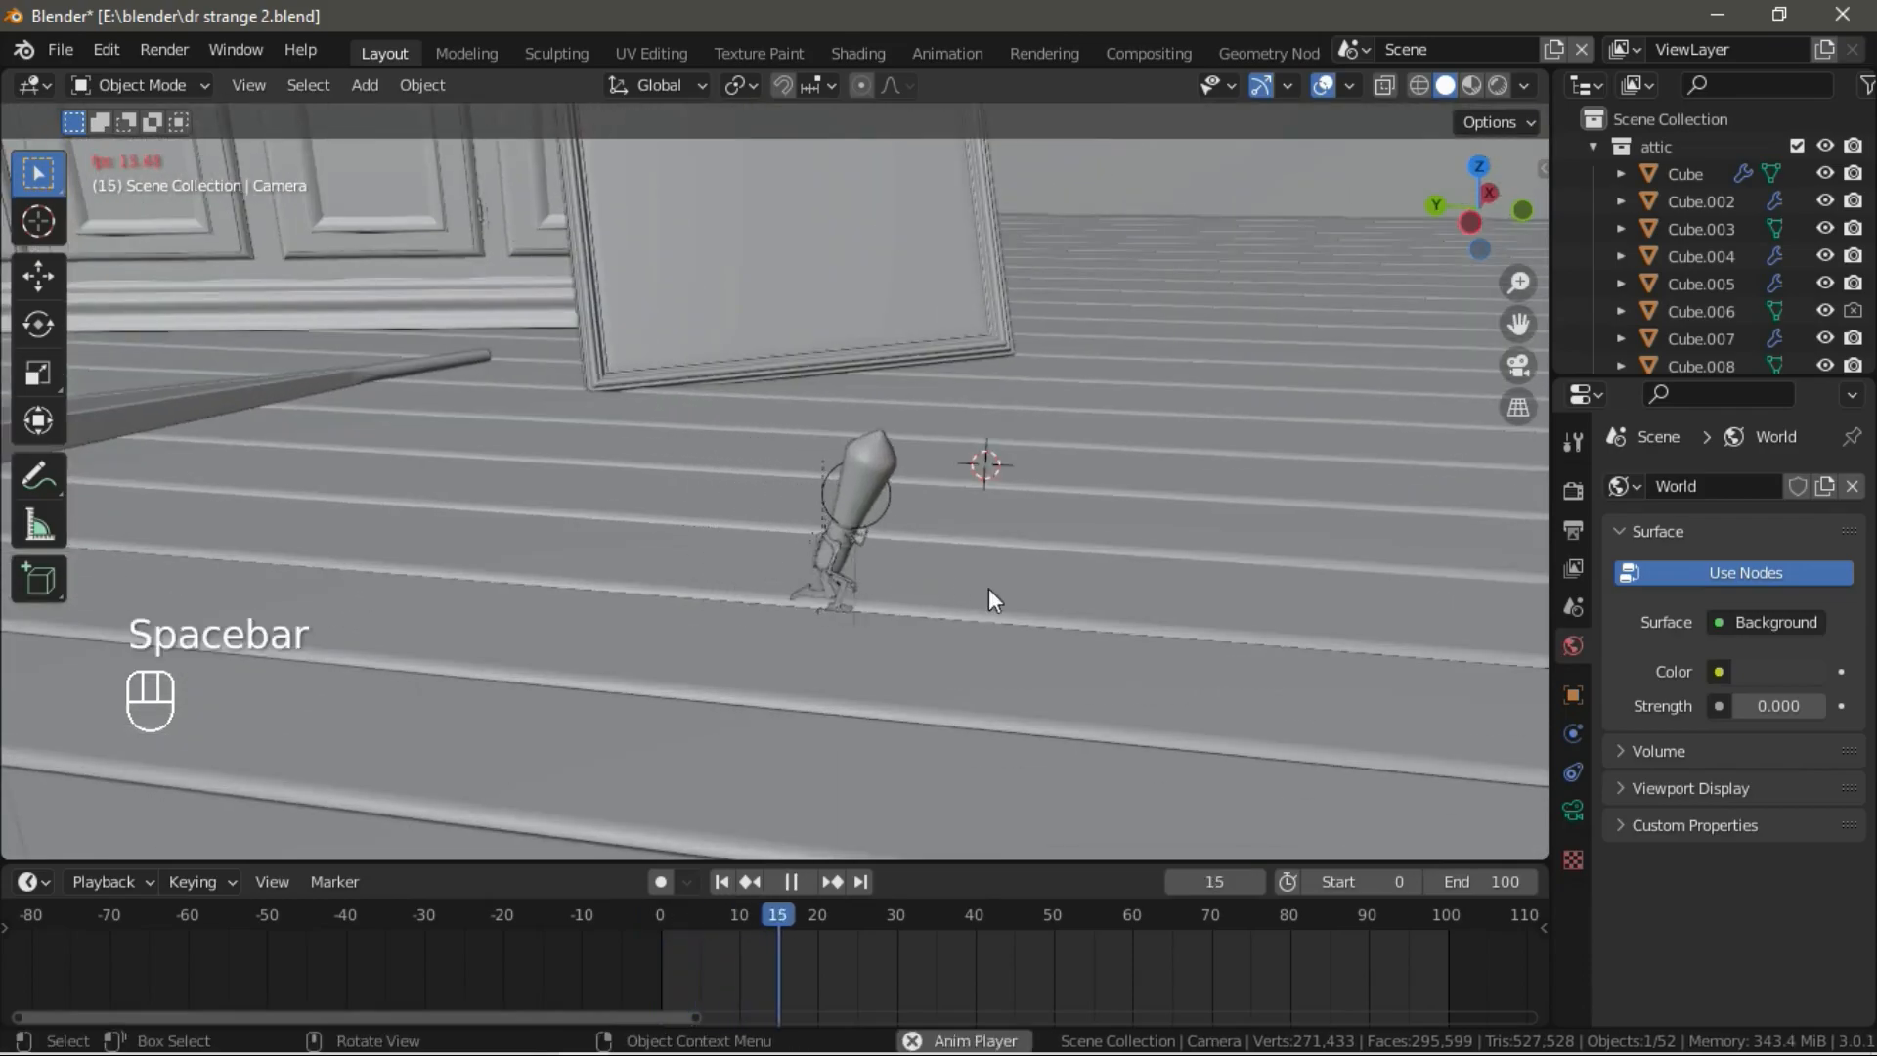
{"action": "middle_click_drag", "start_coordinate": [1064, 607], "coordinate": [588, 529], "text": "shift"}
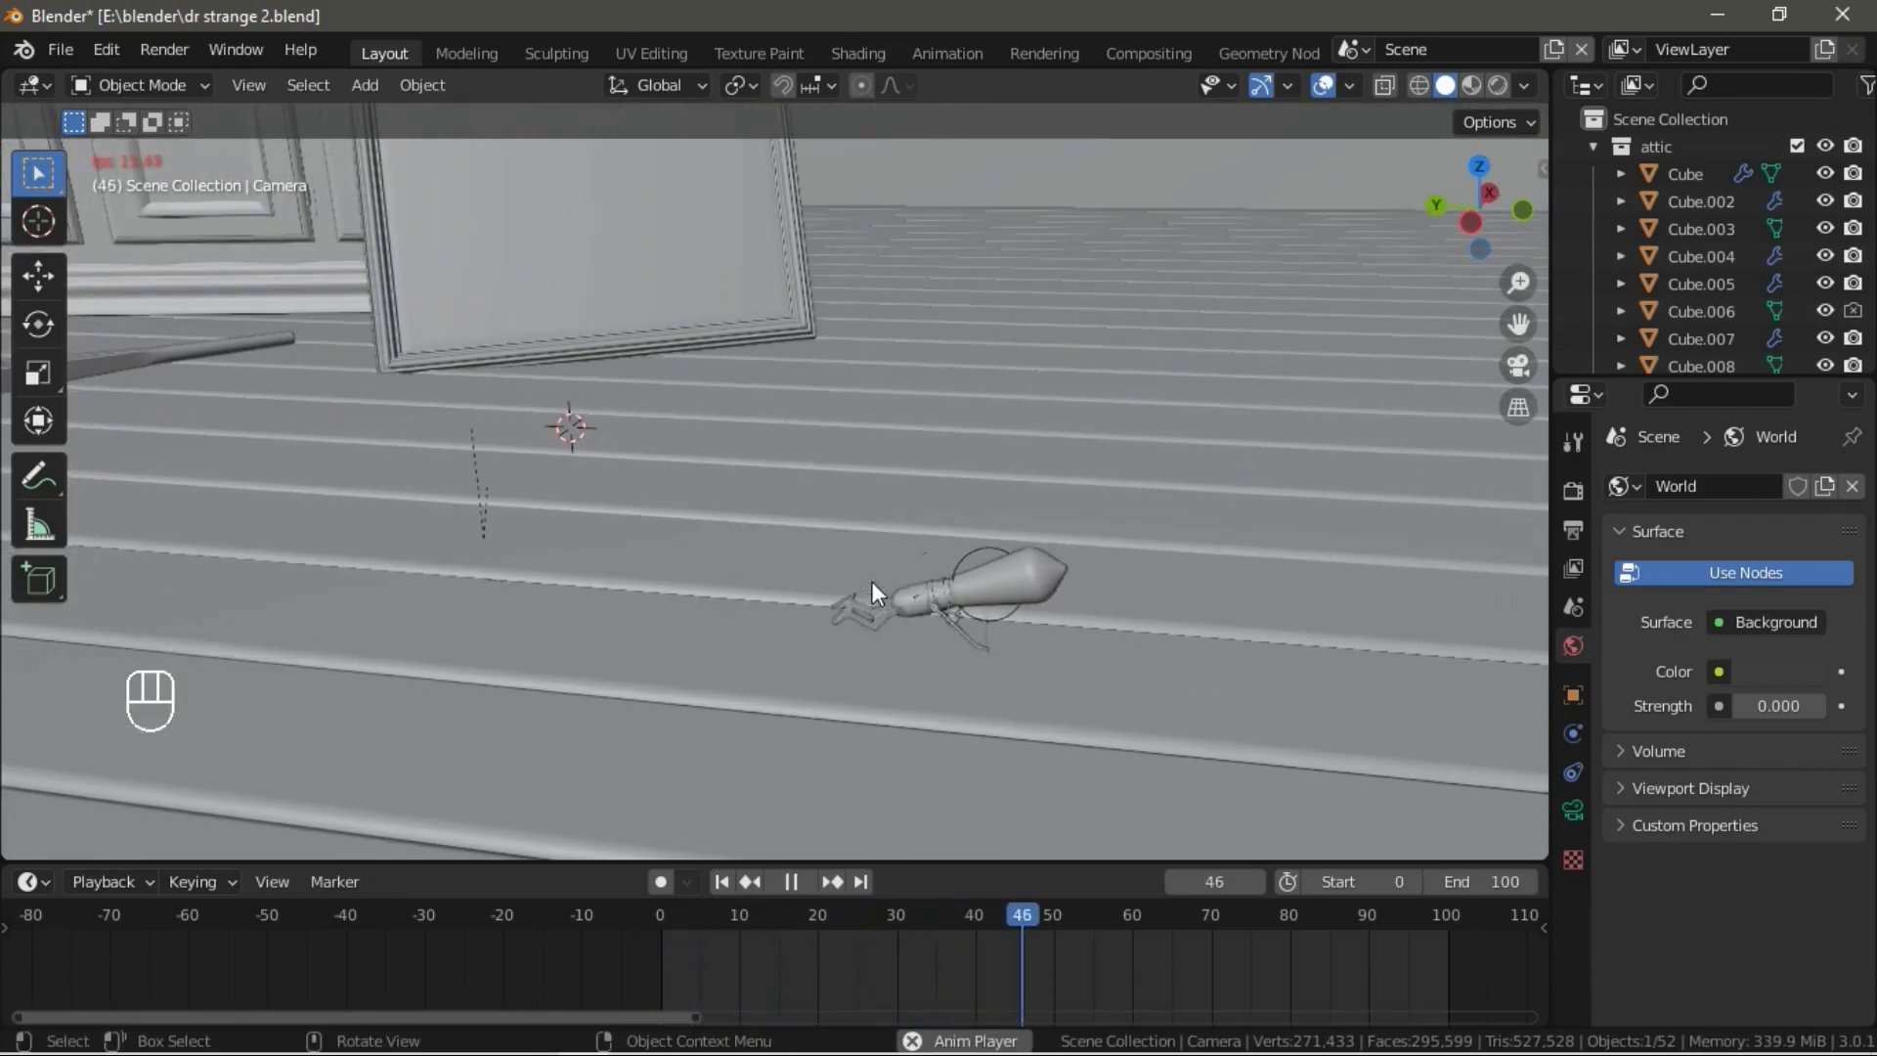
{"action": "key", "text": "space"}
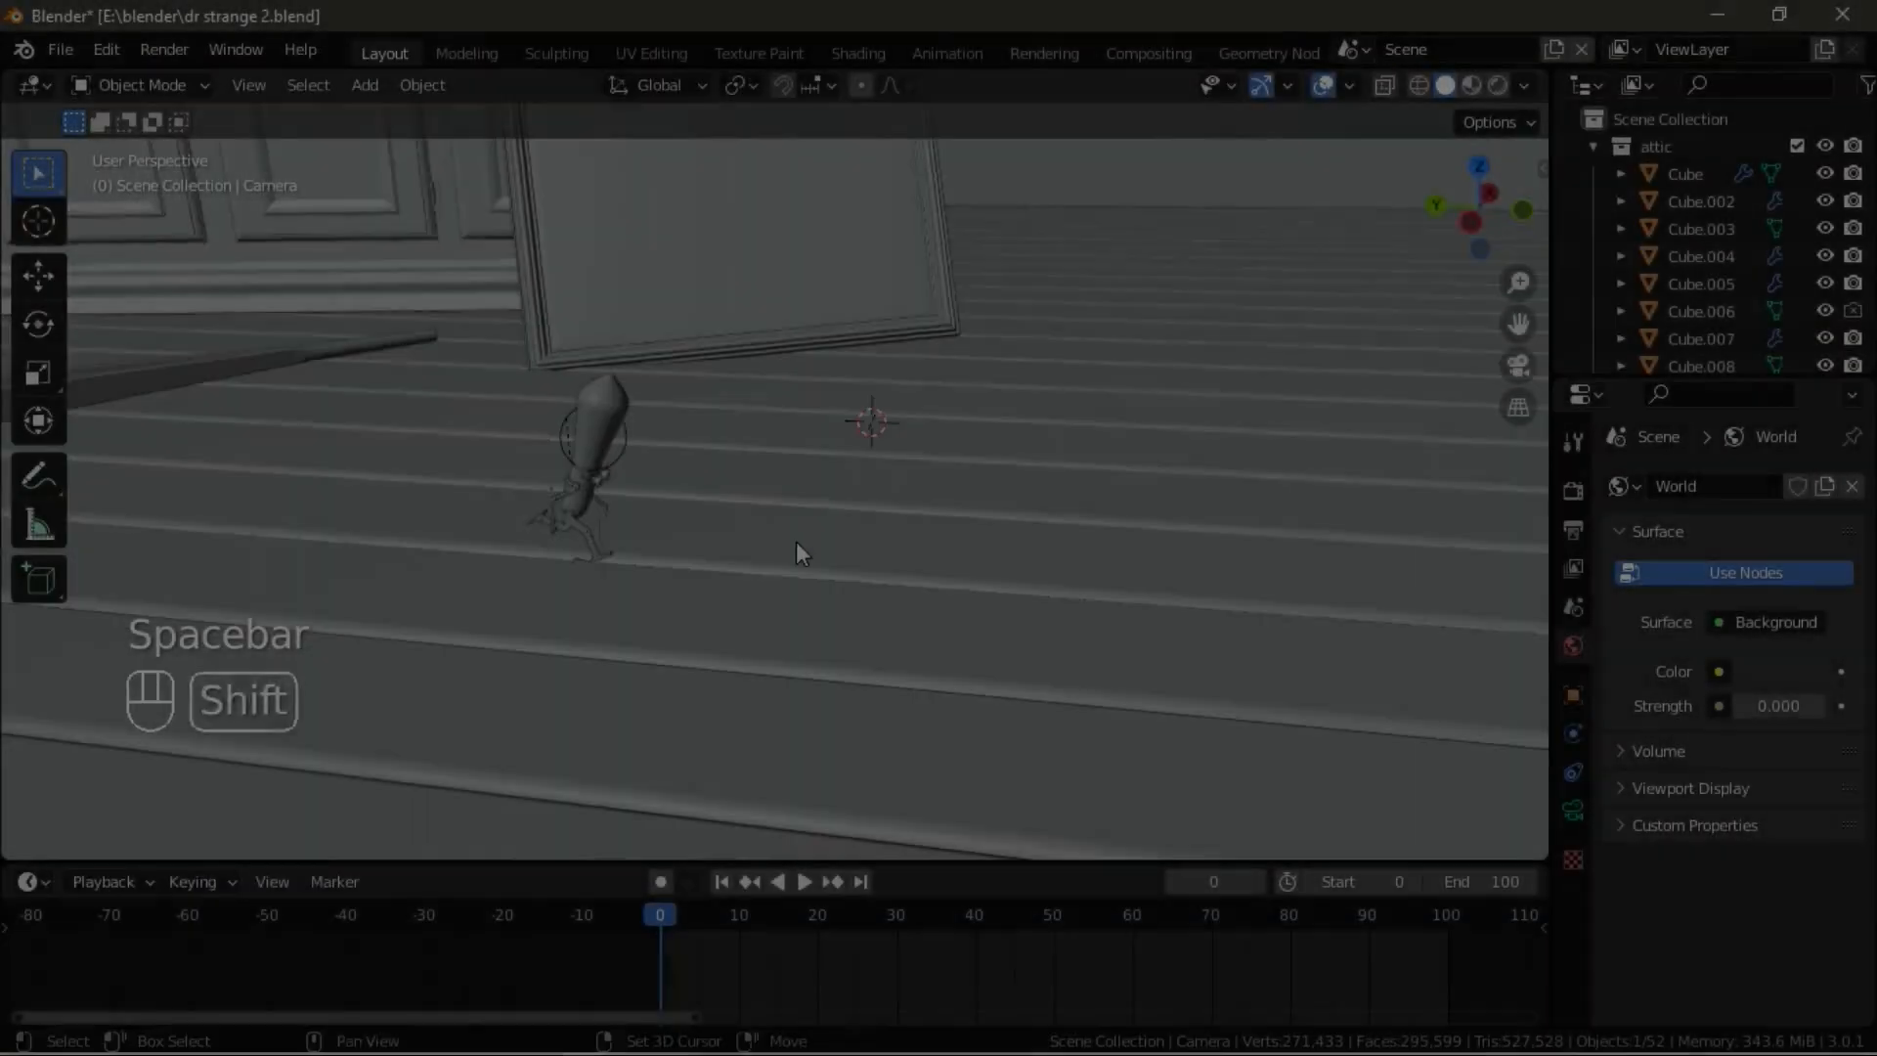
Add a torus mesh to the scene and rotate it 90° about the X axis so it stands upright.
{"action": "middle_click_drag", "start_coordinate": [796, 542], "coordinate": [612, 498]}
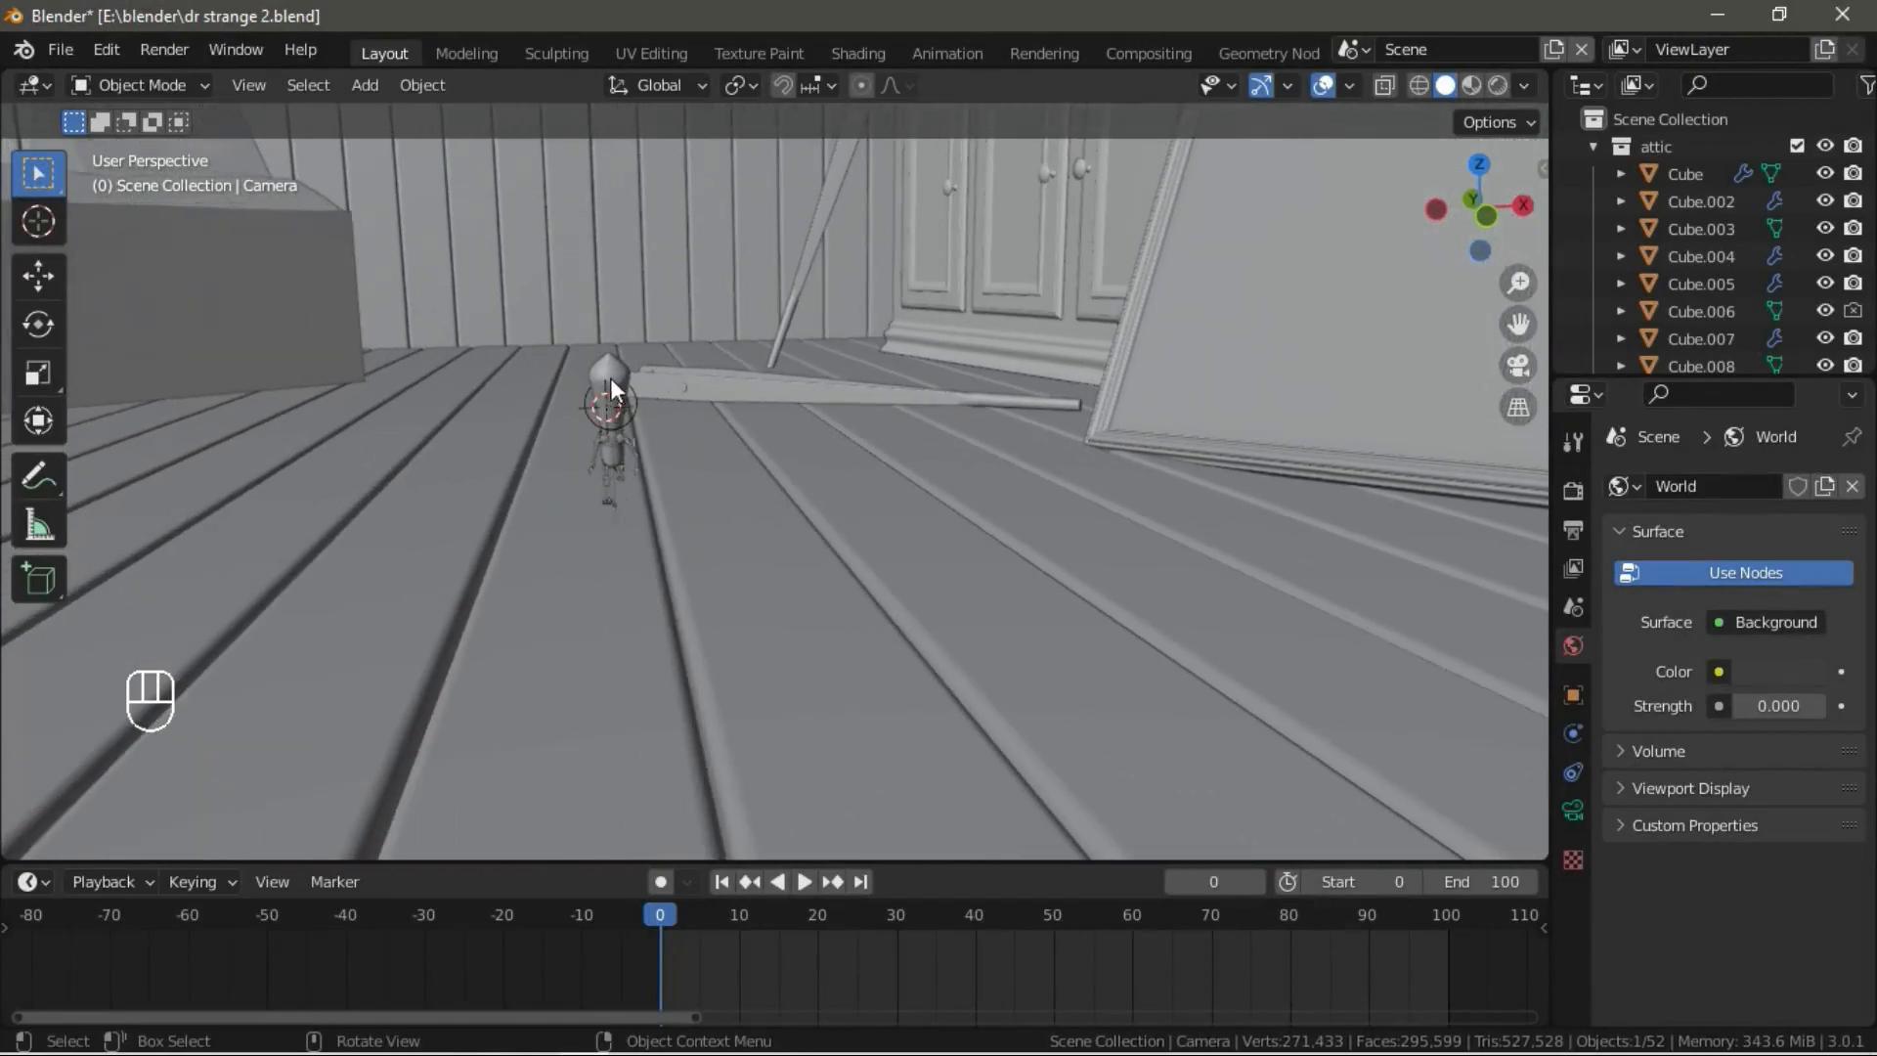
{"action": "key", "text": "shift+a"}
{"action": "key", "text": "shift+a"}
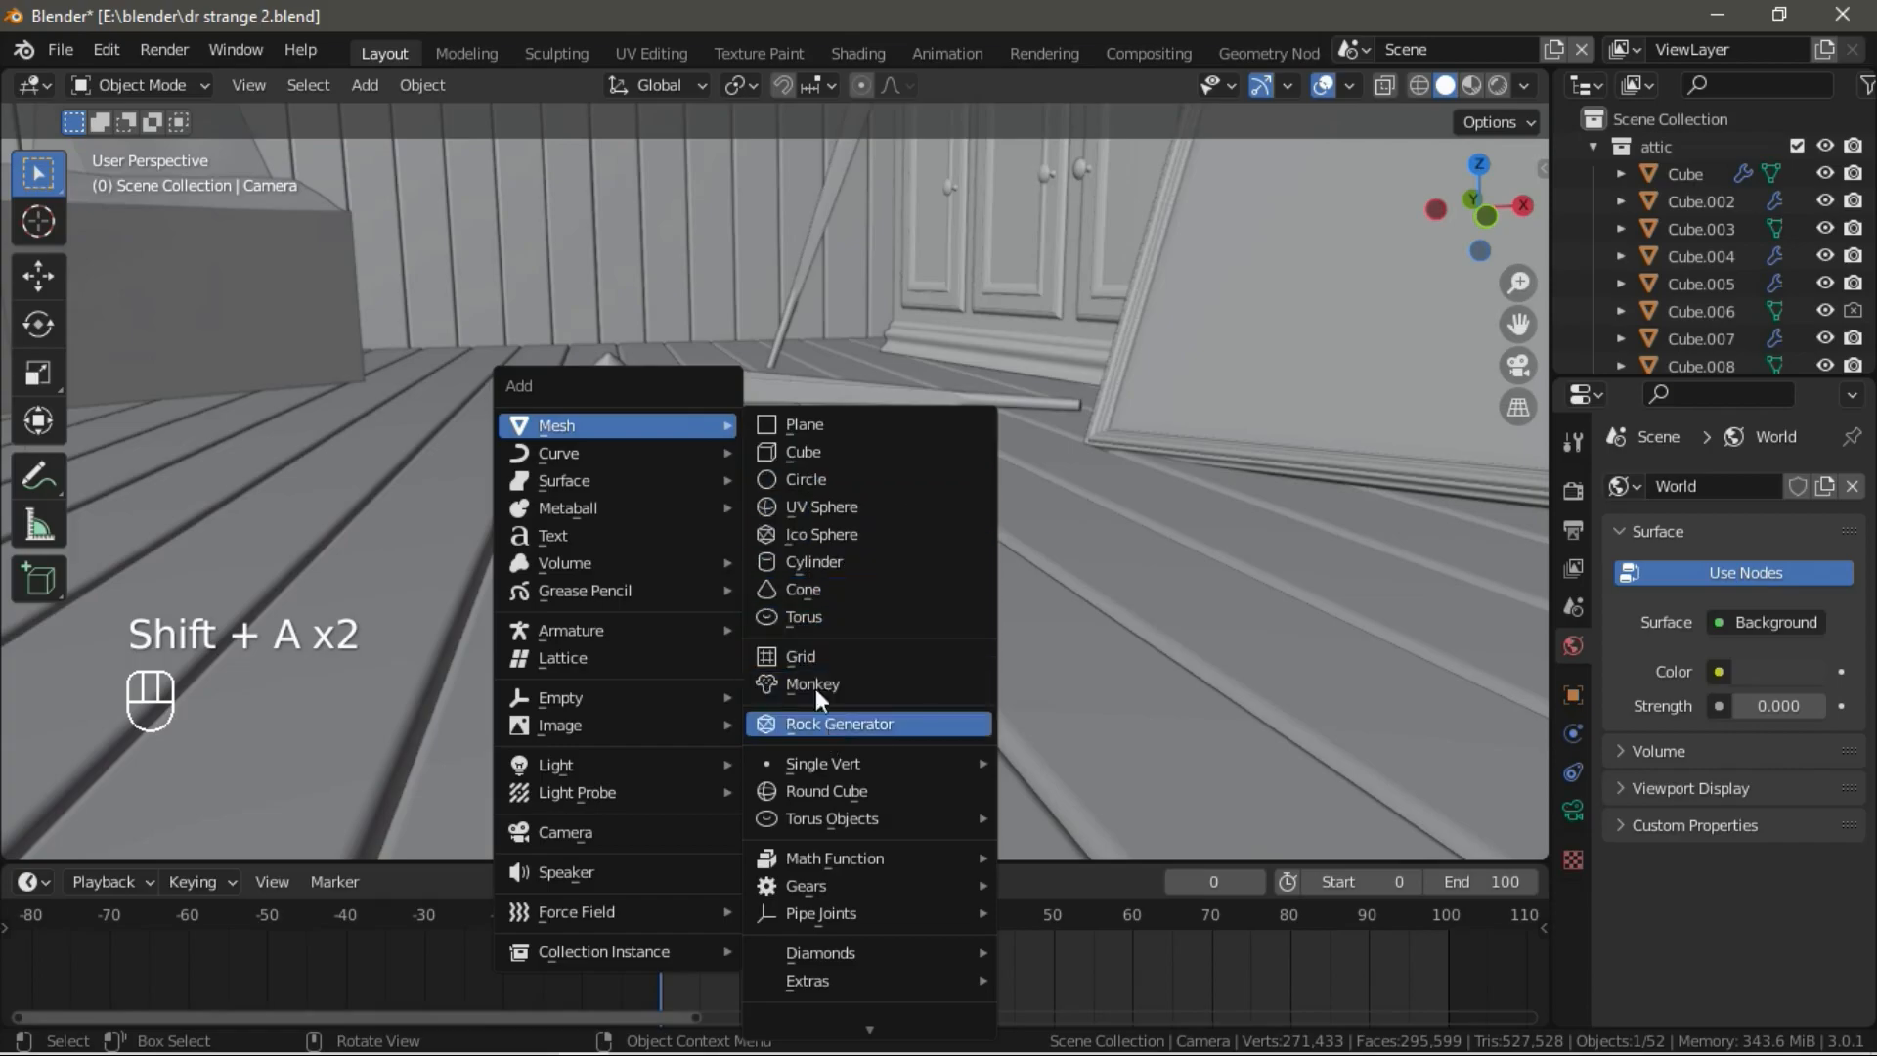
{"action": "left_click", "coordinate": [795, 612]}
{"action": "middle_click_drag", "start_coordinate": [590, 499], "coordinate": [737, 474]}
{"action": "key", "text": "r"}
{"action": "key", "text": "9"}
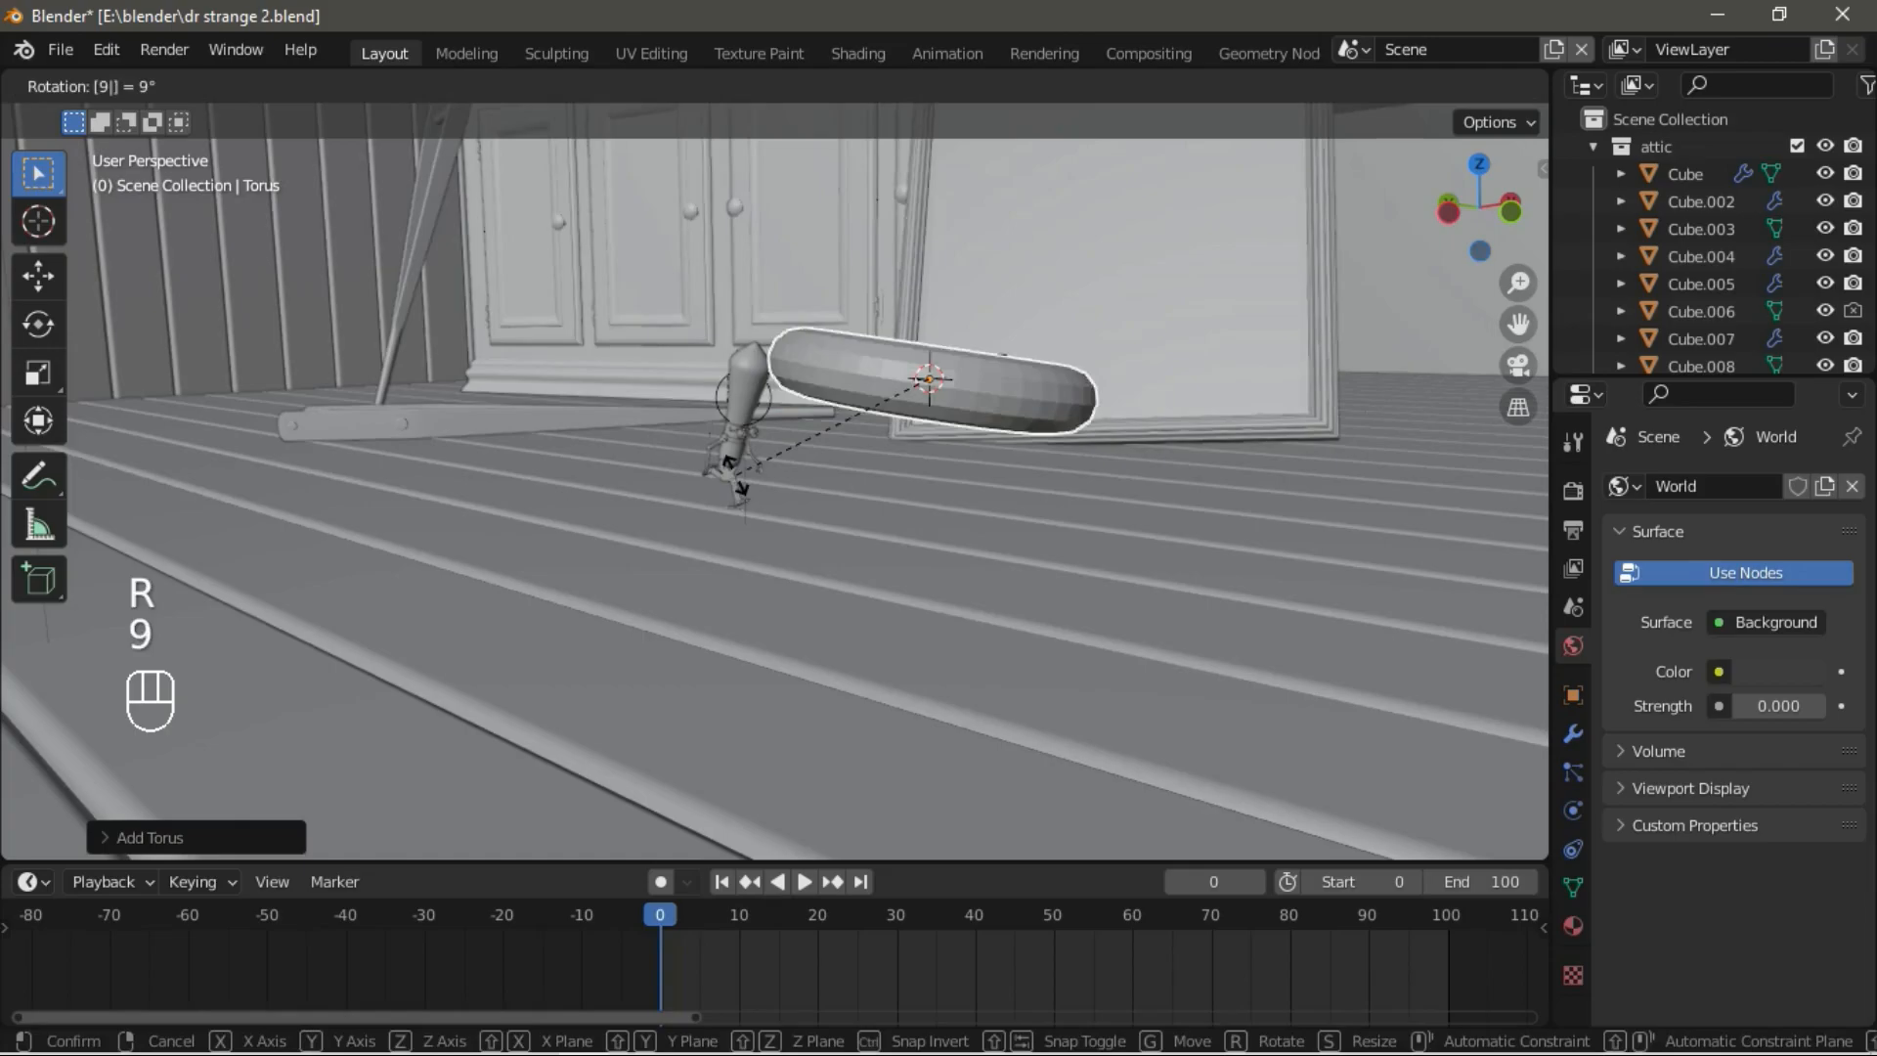
{"action": "key", "text": "0"}
{"action": "key", "text": "x"}
{"action": "key", "text": "Return"}
Thin all of the torus's geometry into a slender ring with Shrink/Fatten, and return to Object Mode.
{"action": "middle_click_drag", "start_coordinate": [737, 473], "coordinate": [779, 436]}
{"action": "key", "text": "Tab"}
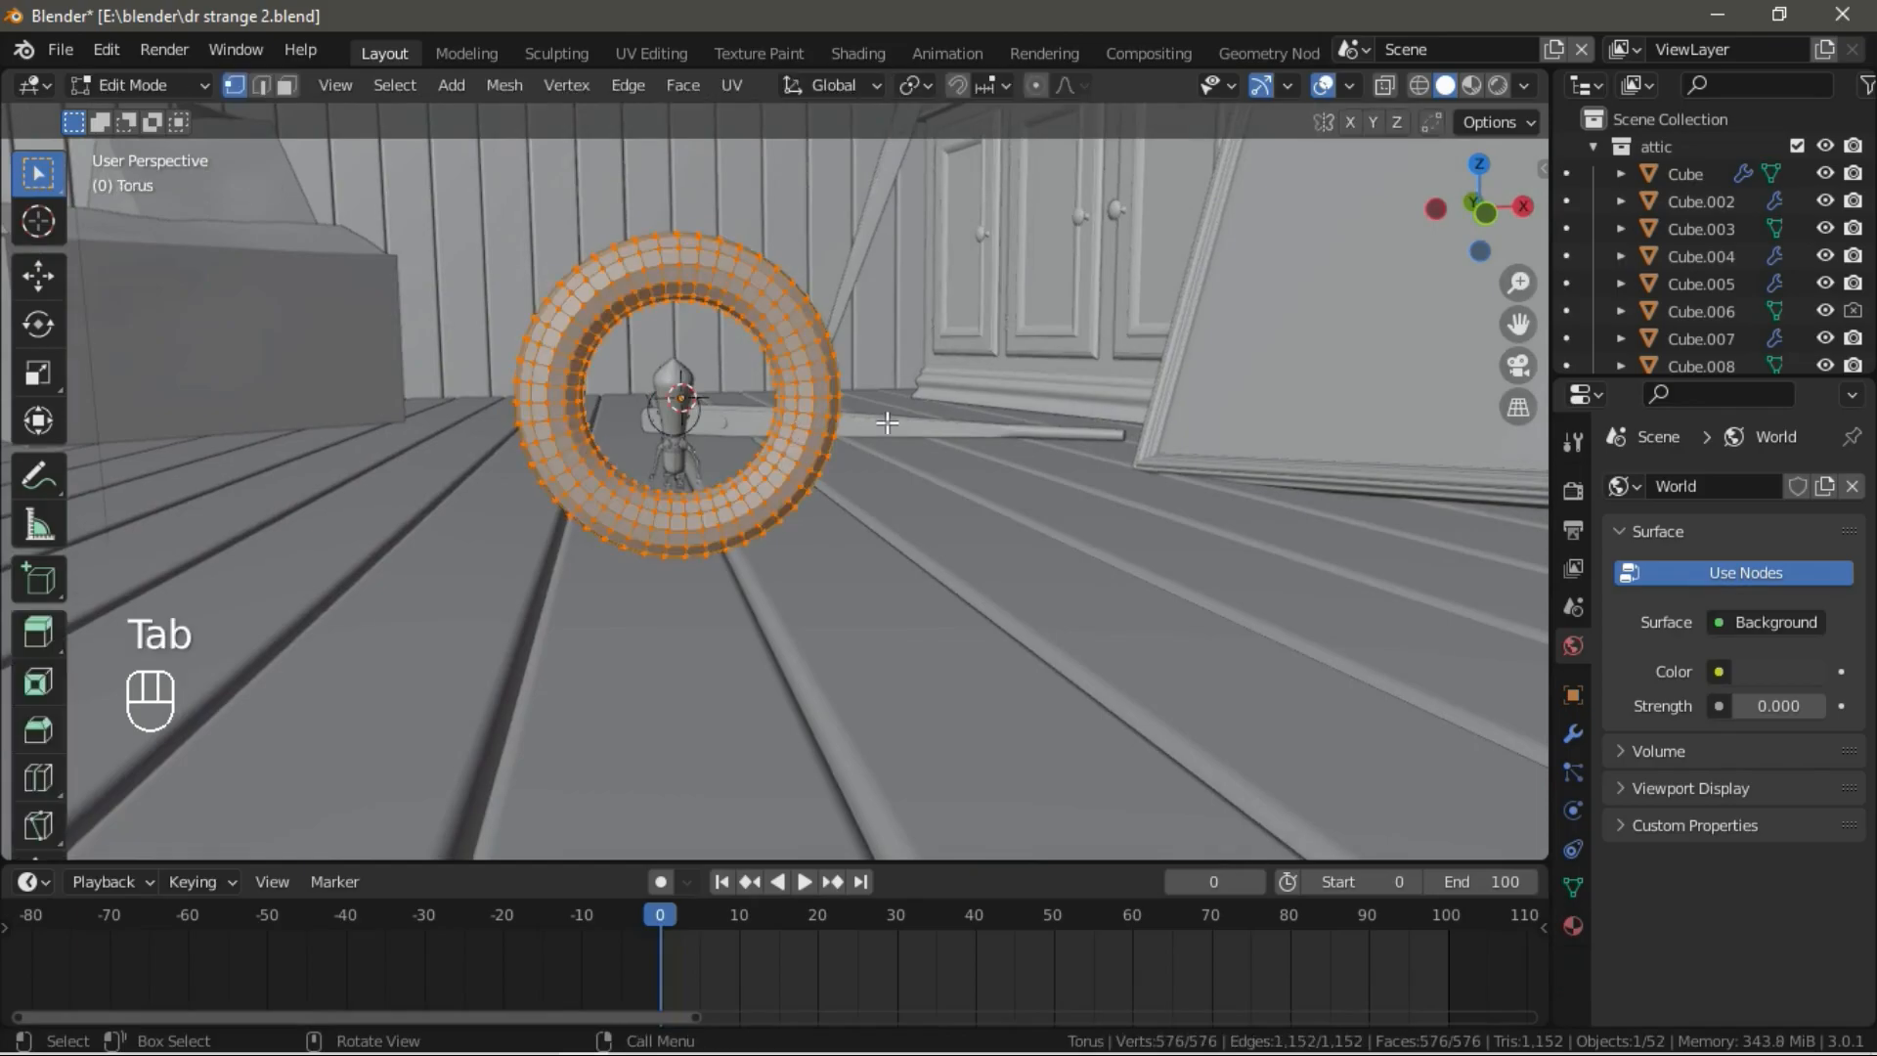
{"action": "key", "text": "alt+s"}
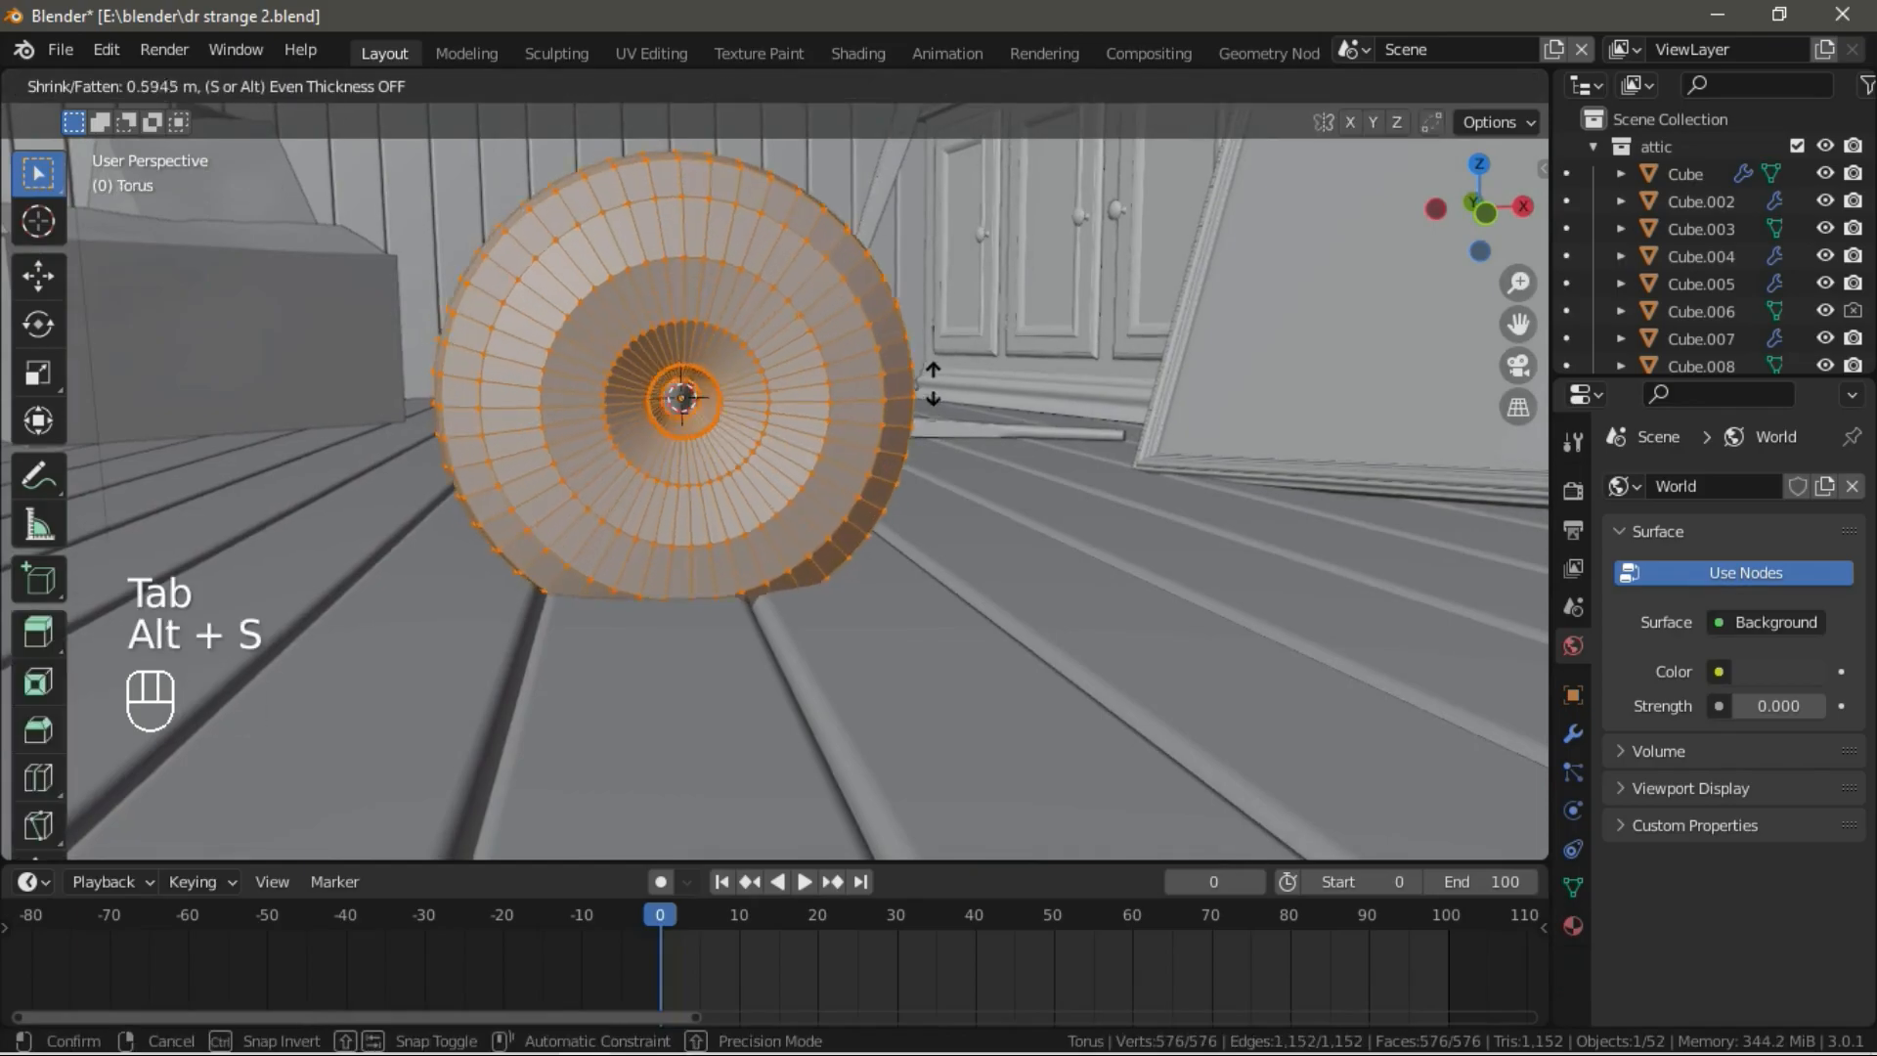
{"action": "left_click", "coordinate": [929, 477]}
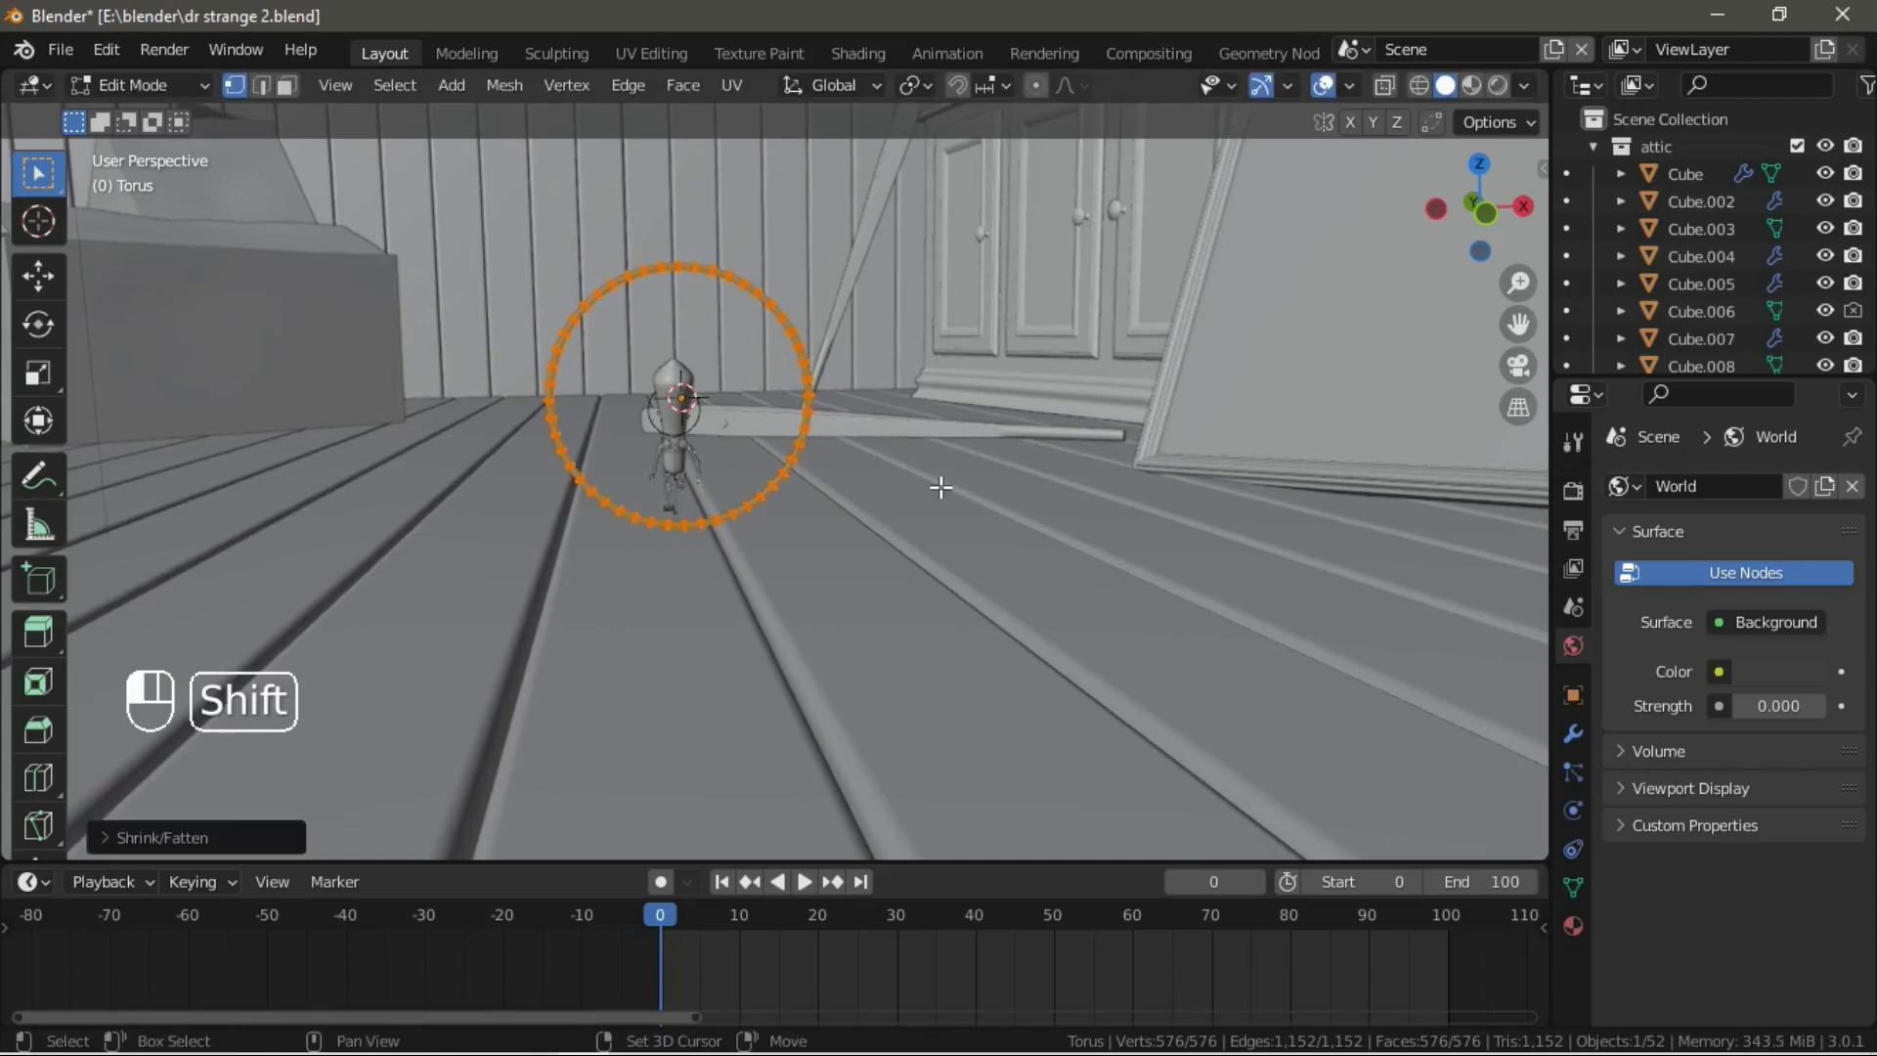
{"action": "scroll", "coordinate": [938, 486], "scroll_direction": "up", "scroll_amount": 5}
{"action": "key", "text": "alt+s"}
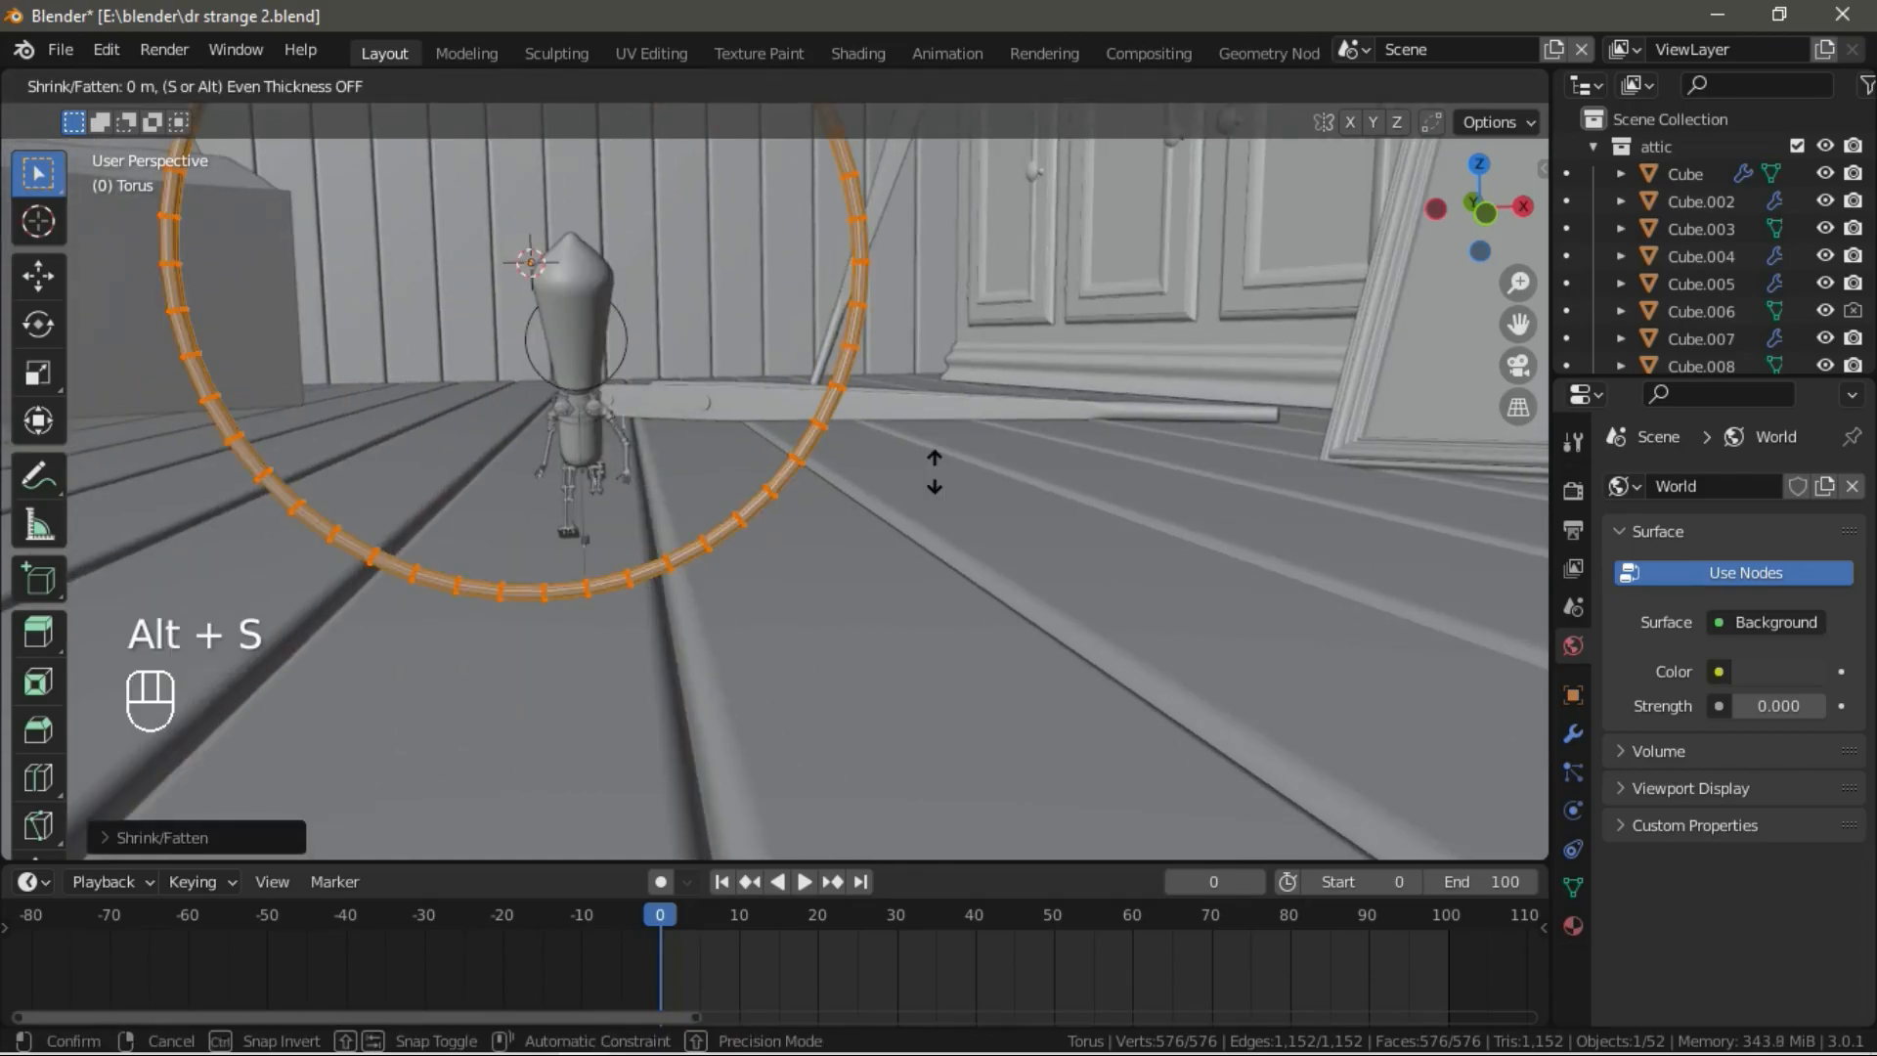
{"action": "left_click", "coordinate": [865, 484]}
{"action": "scroll", "coordinate": [865, 484], "scroll_direction": "down", "scroll_amount": 4}
{"action": "key", "text": "Tab"}
Lower the ring about 0.28 m along the global Z axis to floor level.
{"action": "scroll", "coordinate": [747, 449], "scroll_direction": "up", "scroll_amount": 4}
{"action": "middle_click_drag", "start_coordinate": [737, 458], "coordinate": [749, 440]}
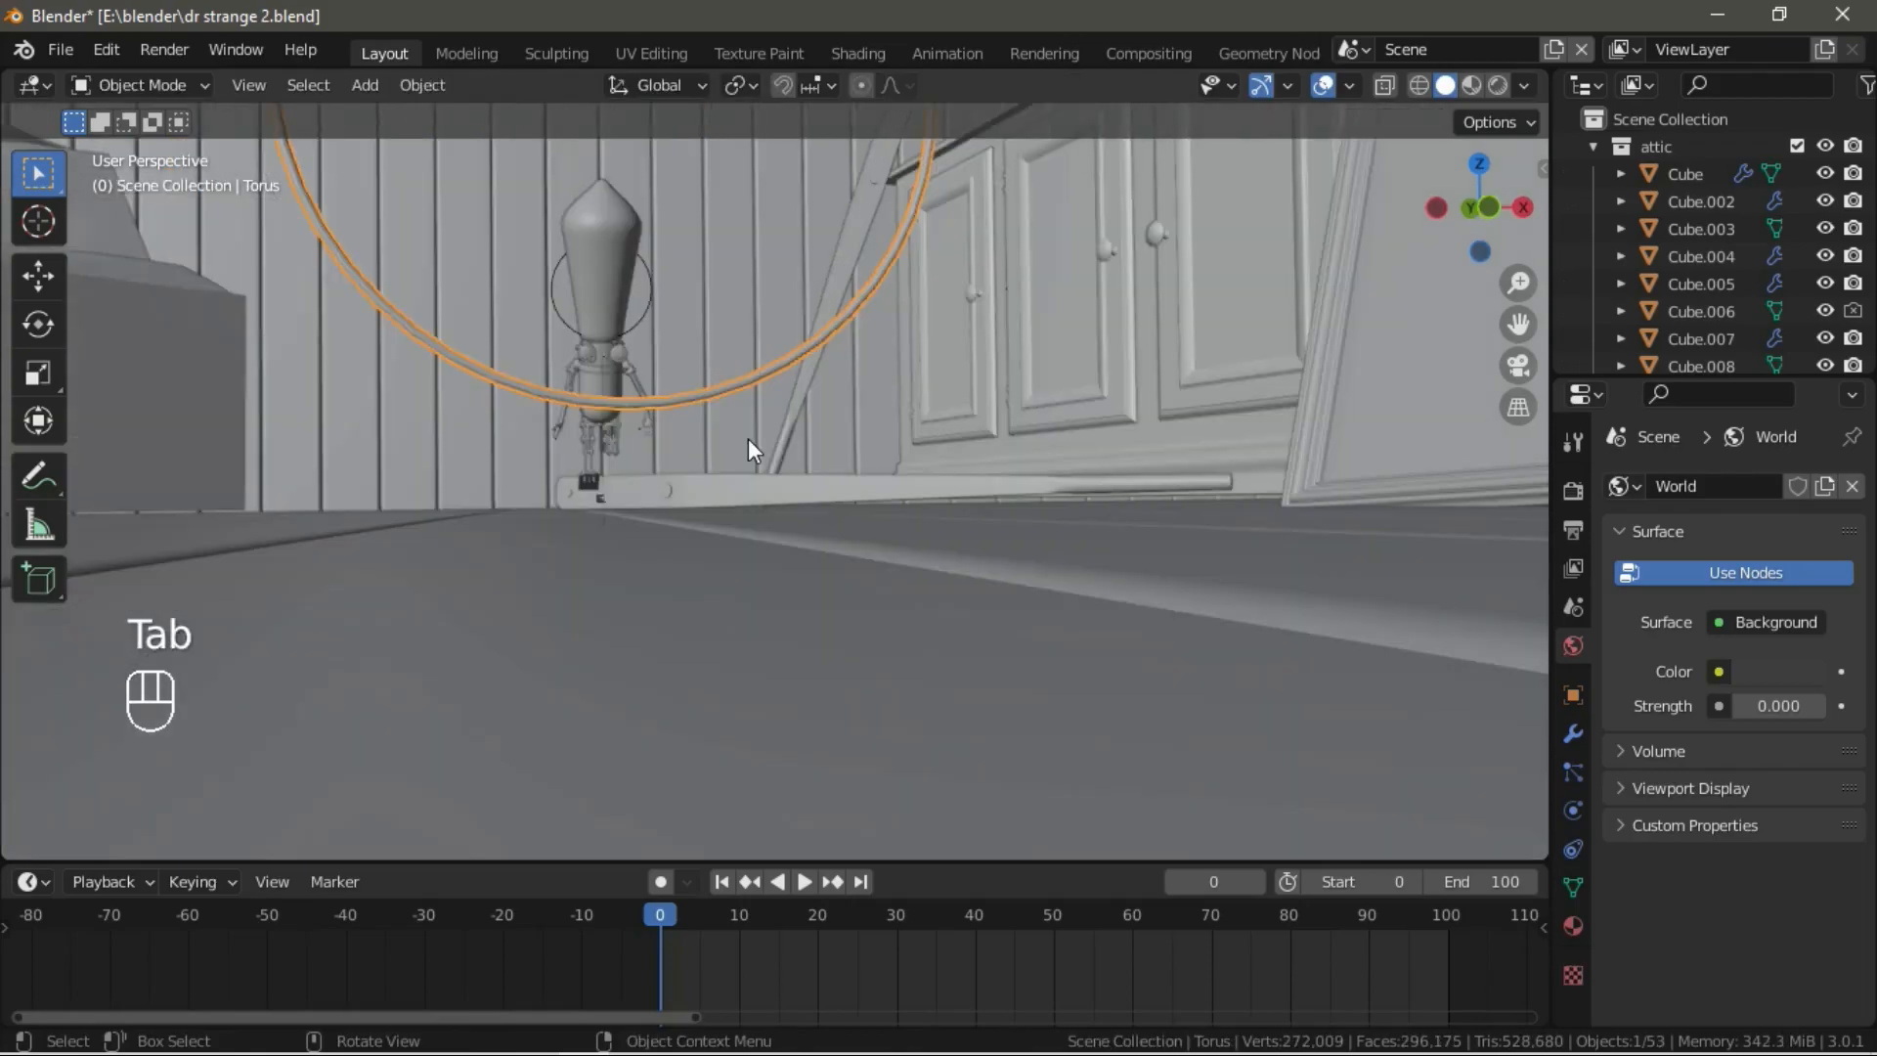
{"action": "key", "text": "g"}
{"action": "key", "text": "z"}
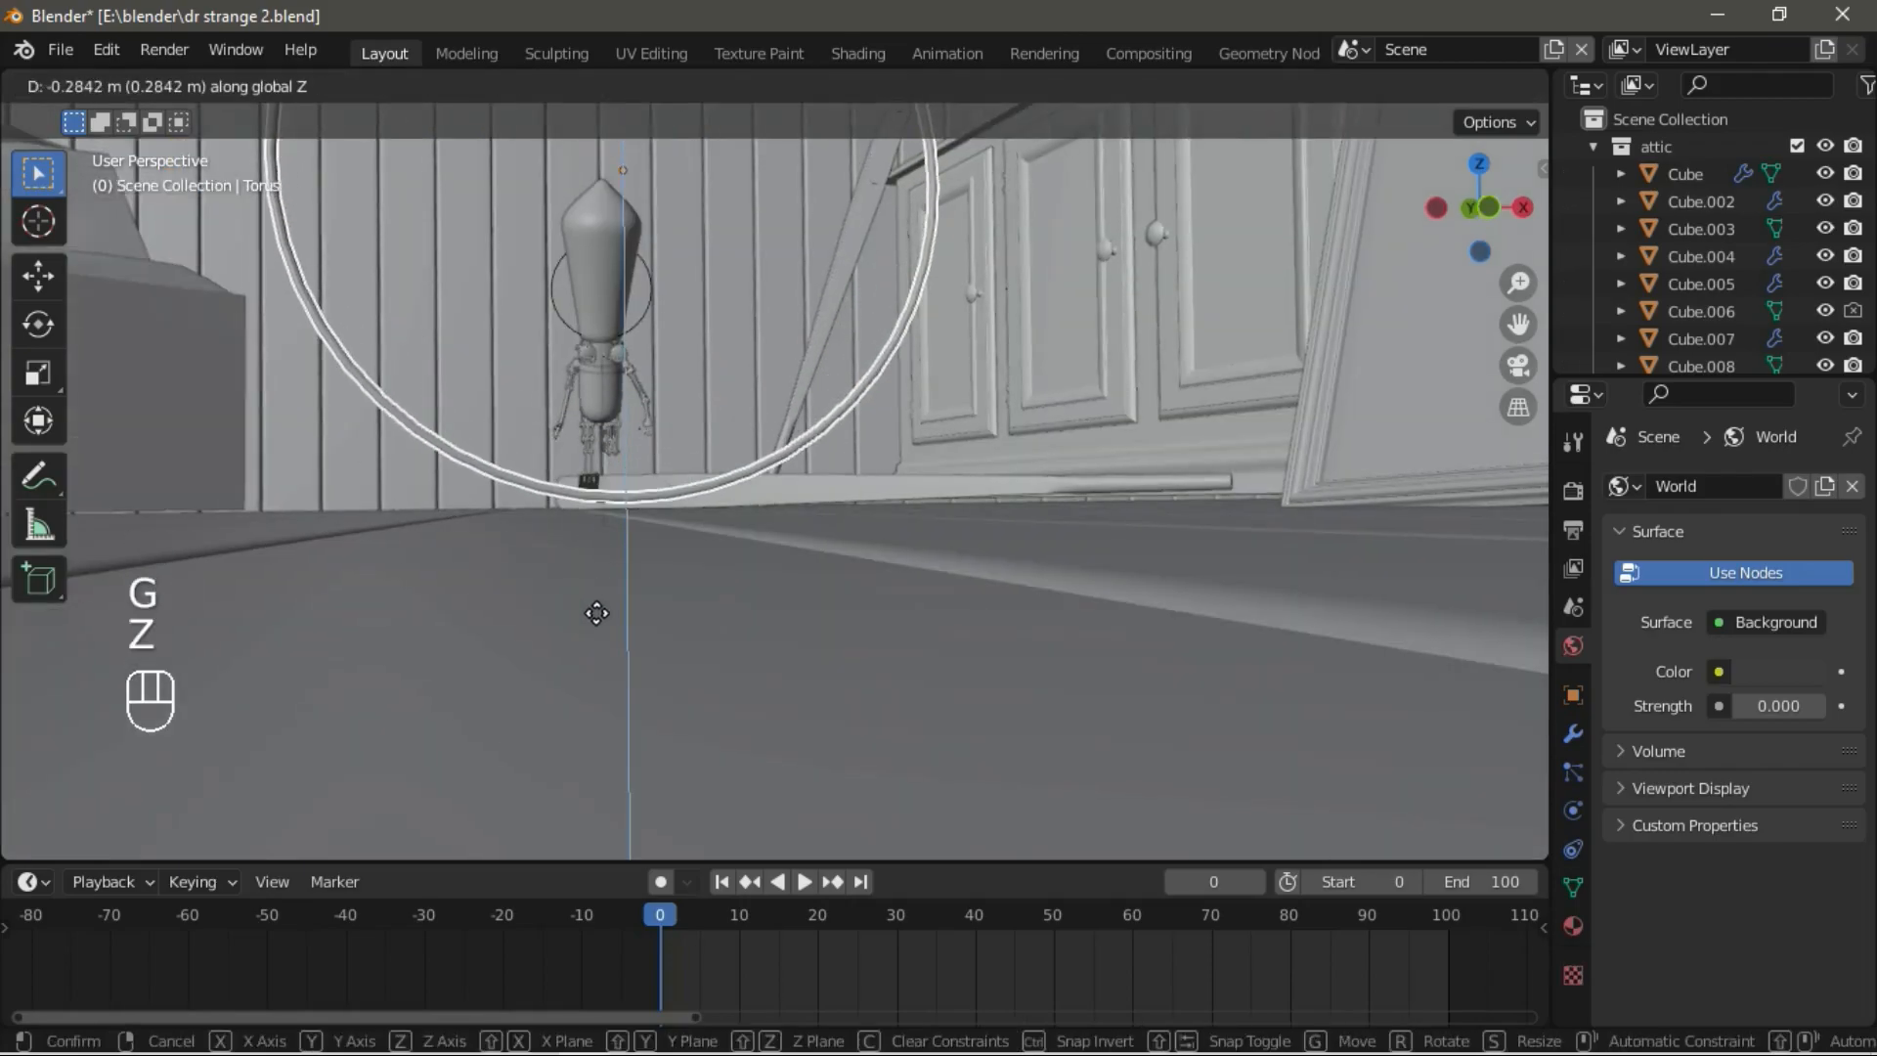
{"action": "left_click", "coordinate": [596, 613]}
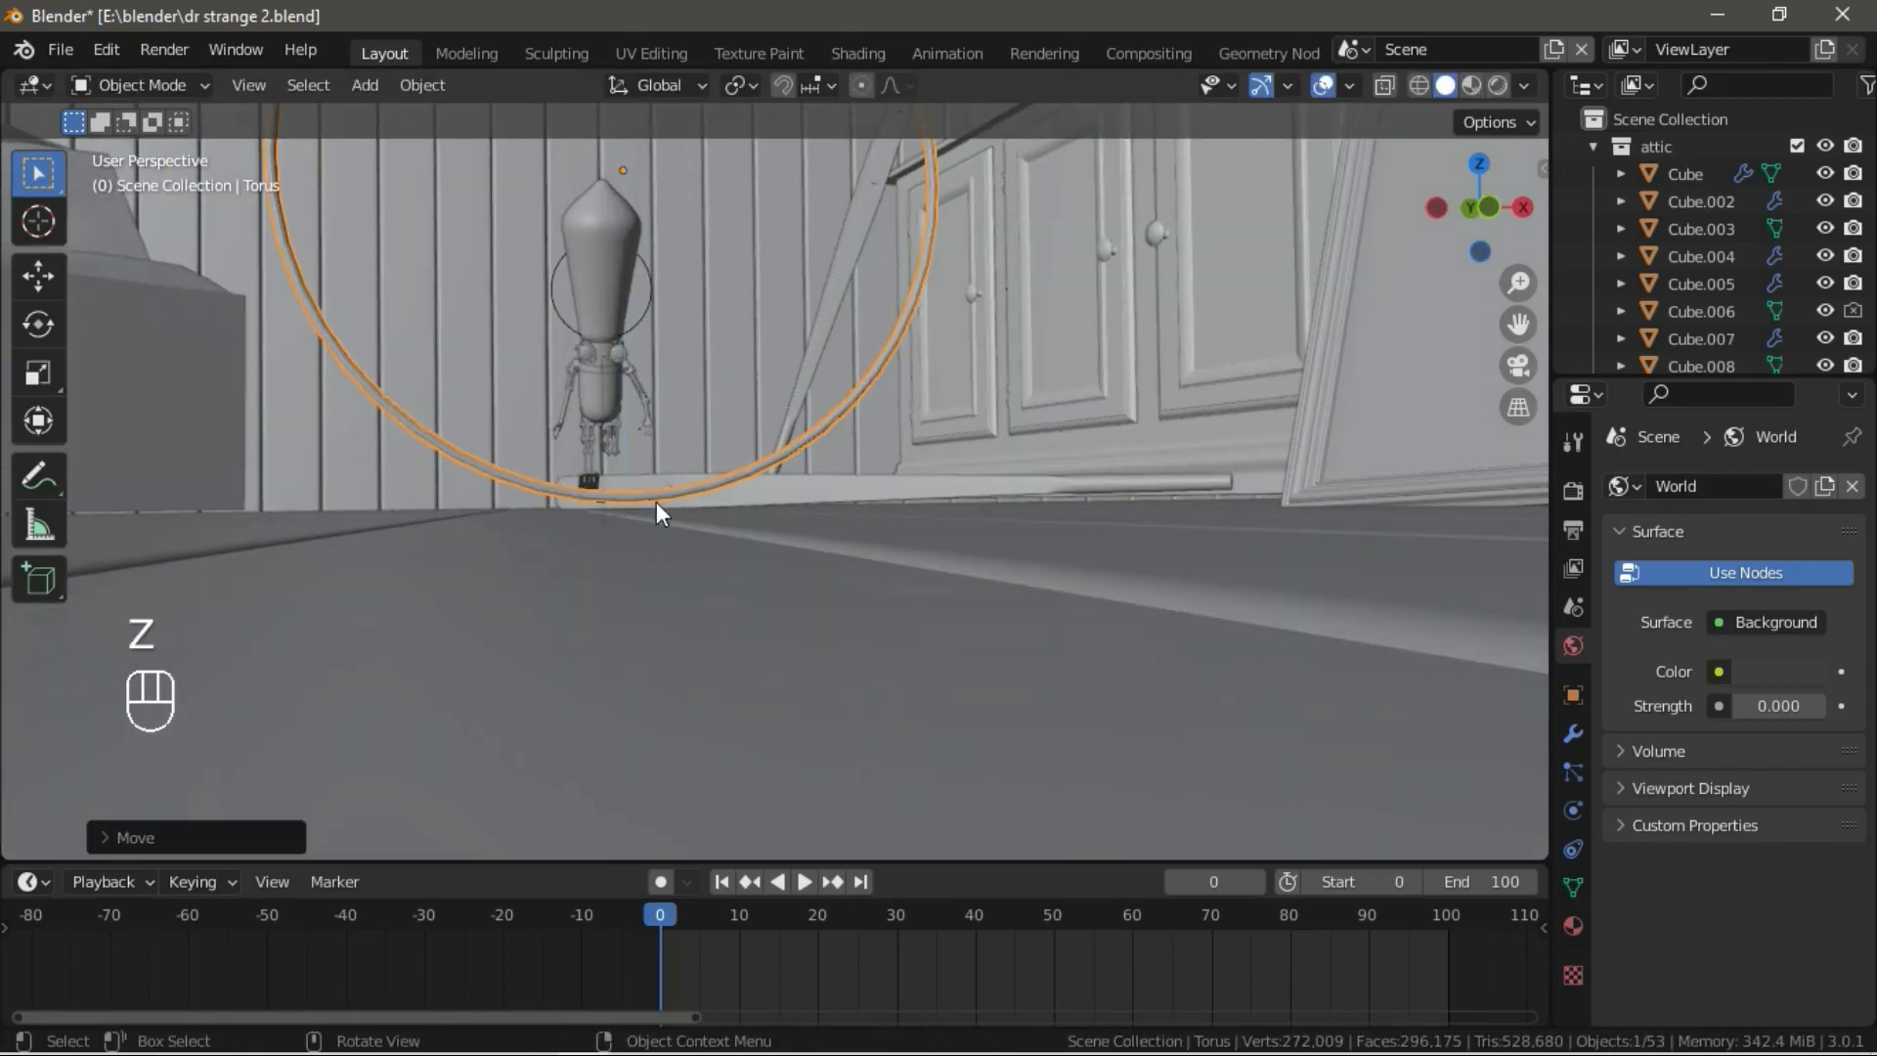
Snap the 3D cursor to the centre of the selected ring.
{"action": "middle_click_drag", "start_coordinate": [608, 508], "coordinate": [665, 478]}
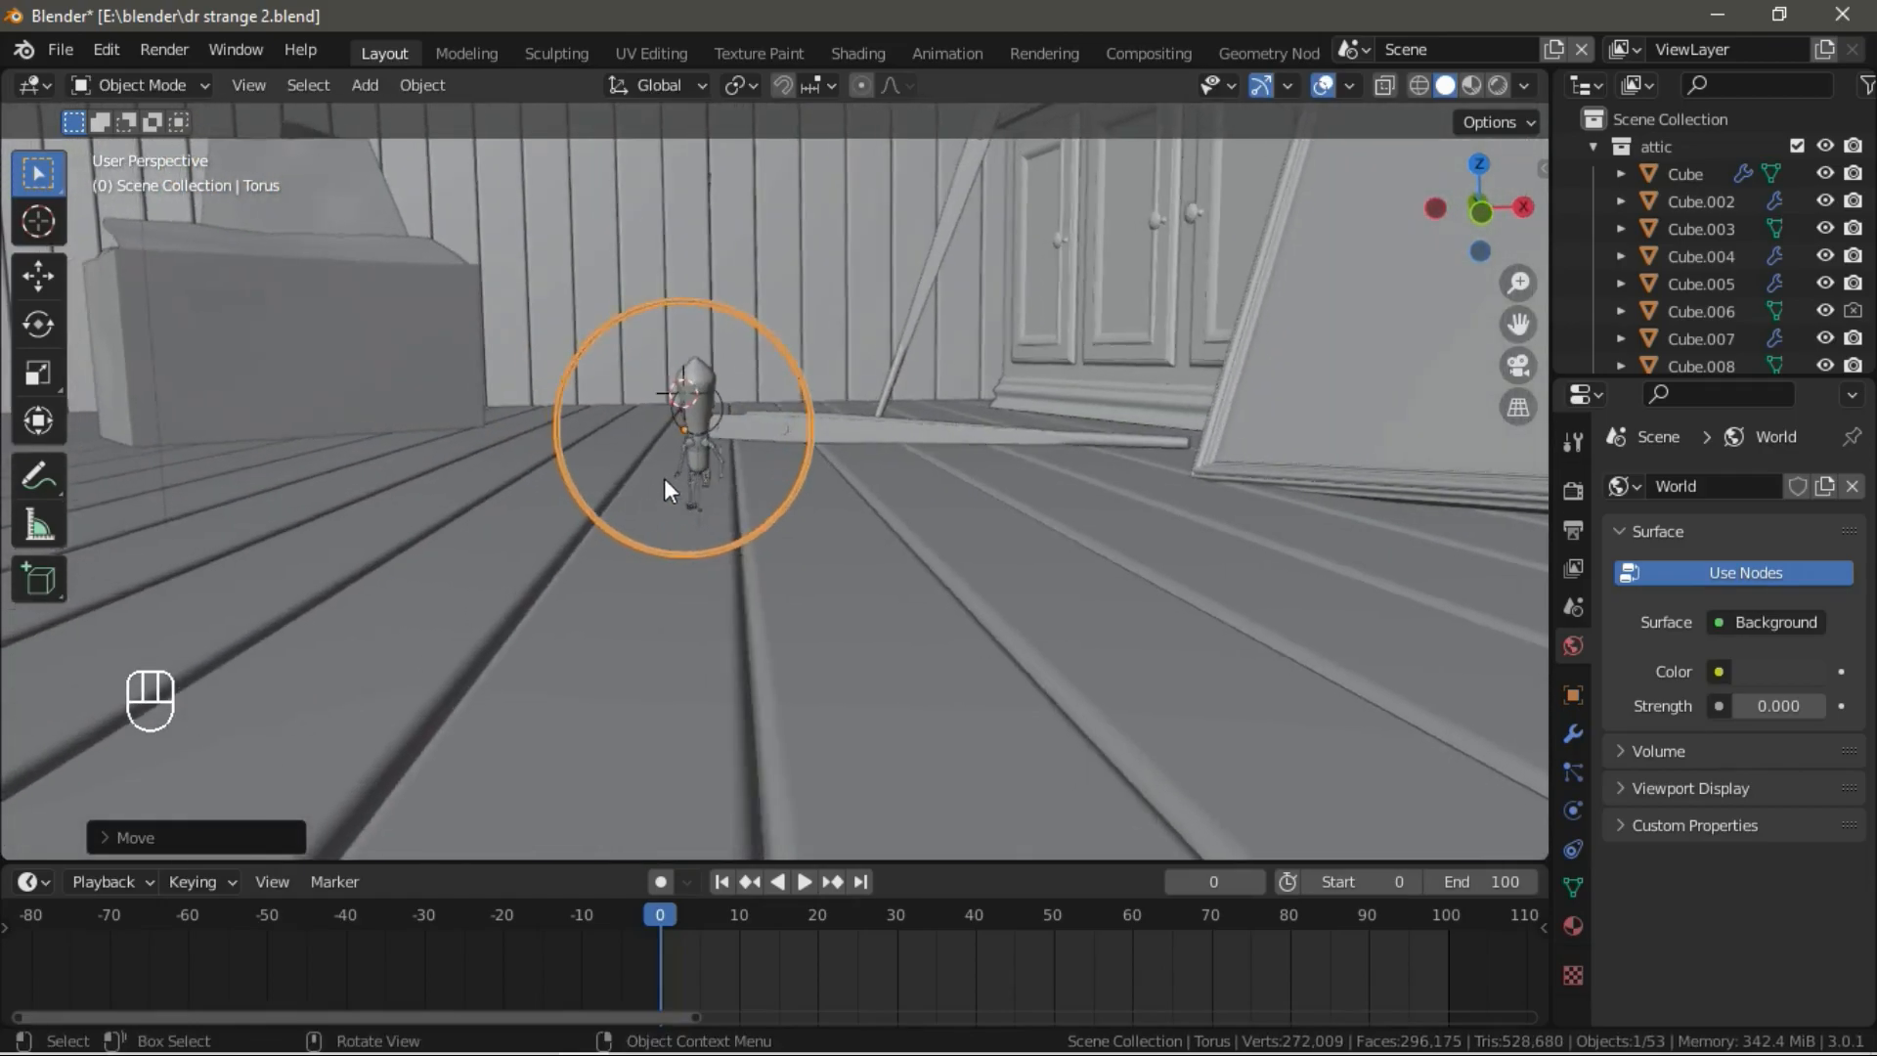
{"action": "scroll", "coordinate": [663, 473], "scroll_direction": "up", "scroll_amount": 5}
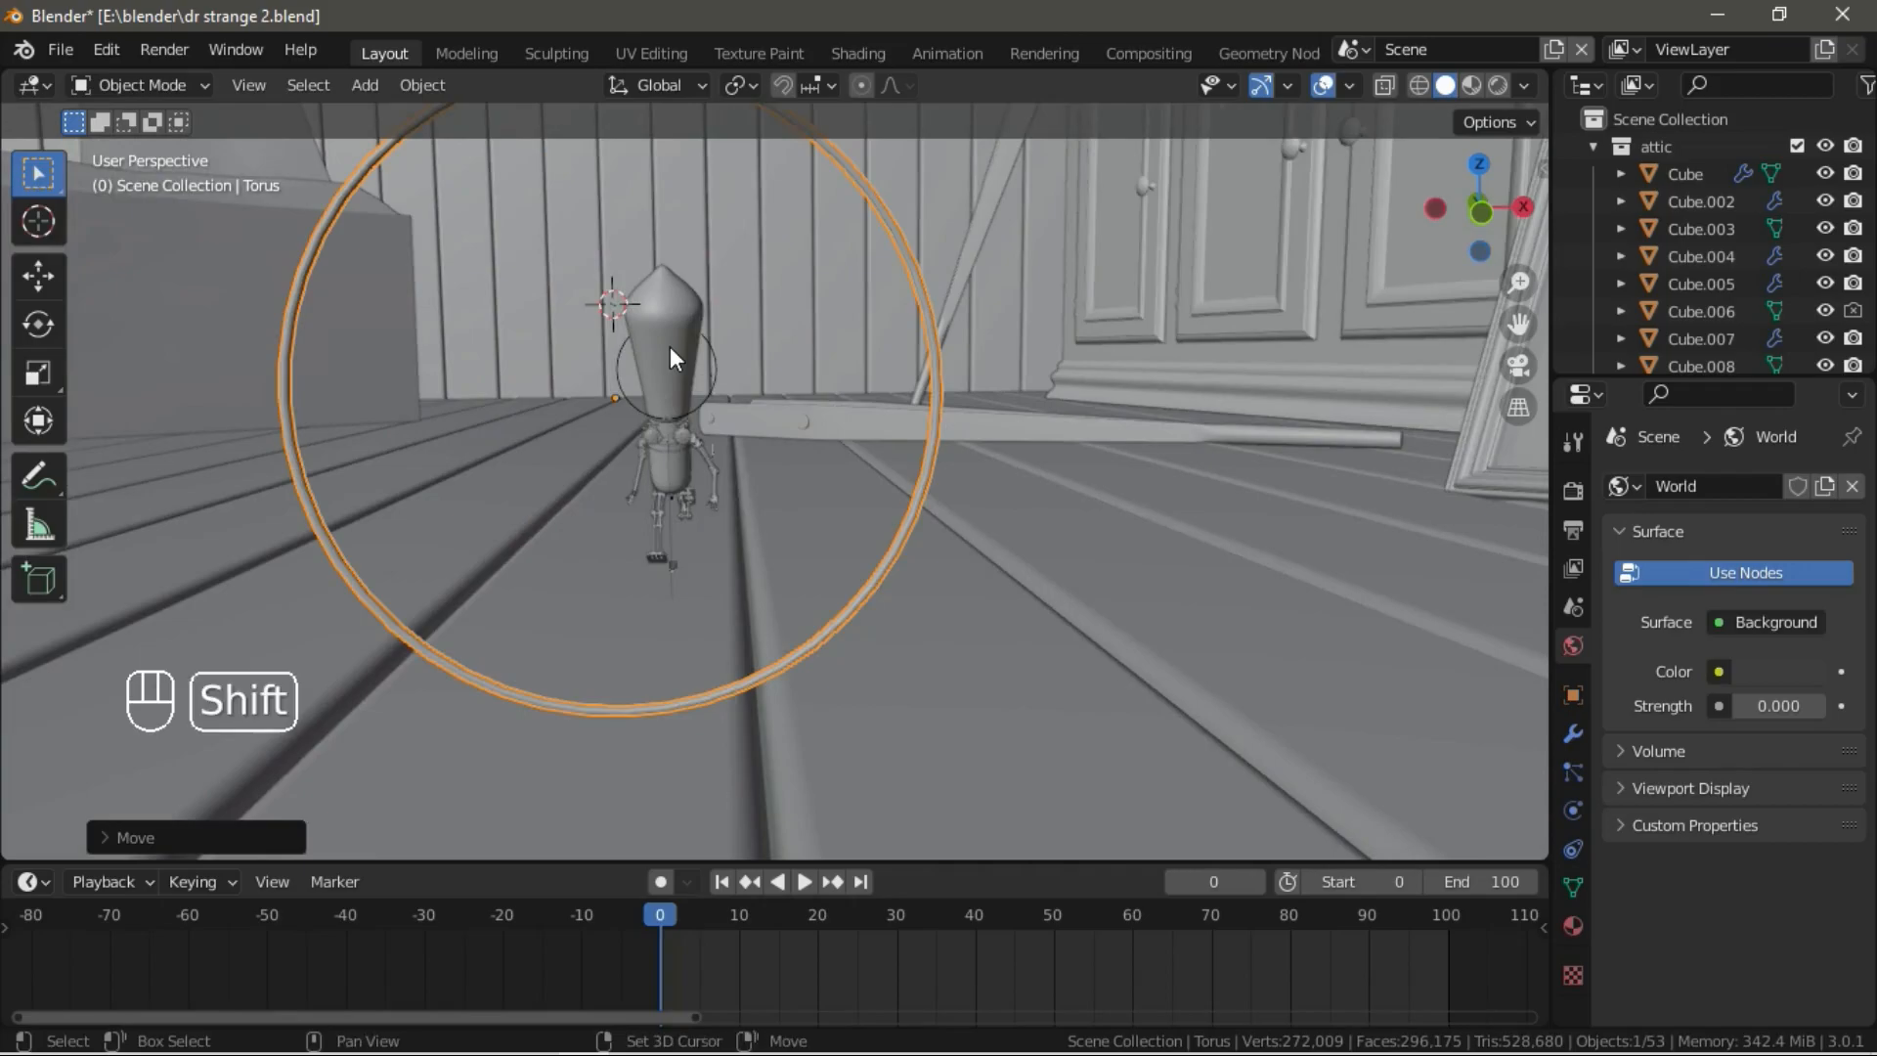
{"action": "key", "text": "shift+s"}
{"action": "left_click", "coordinate": [672, 502]}
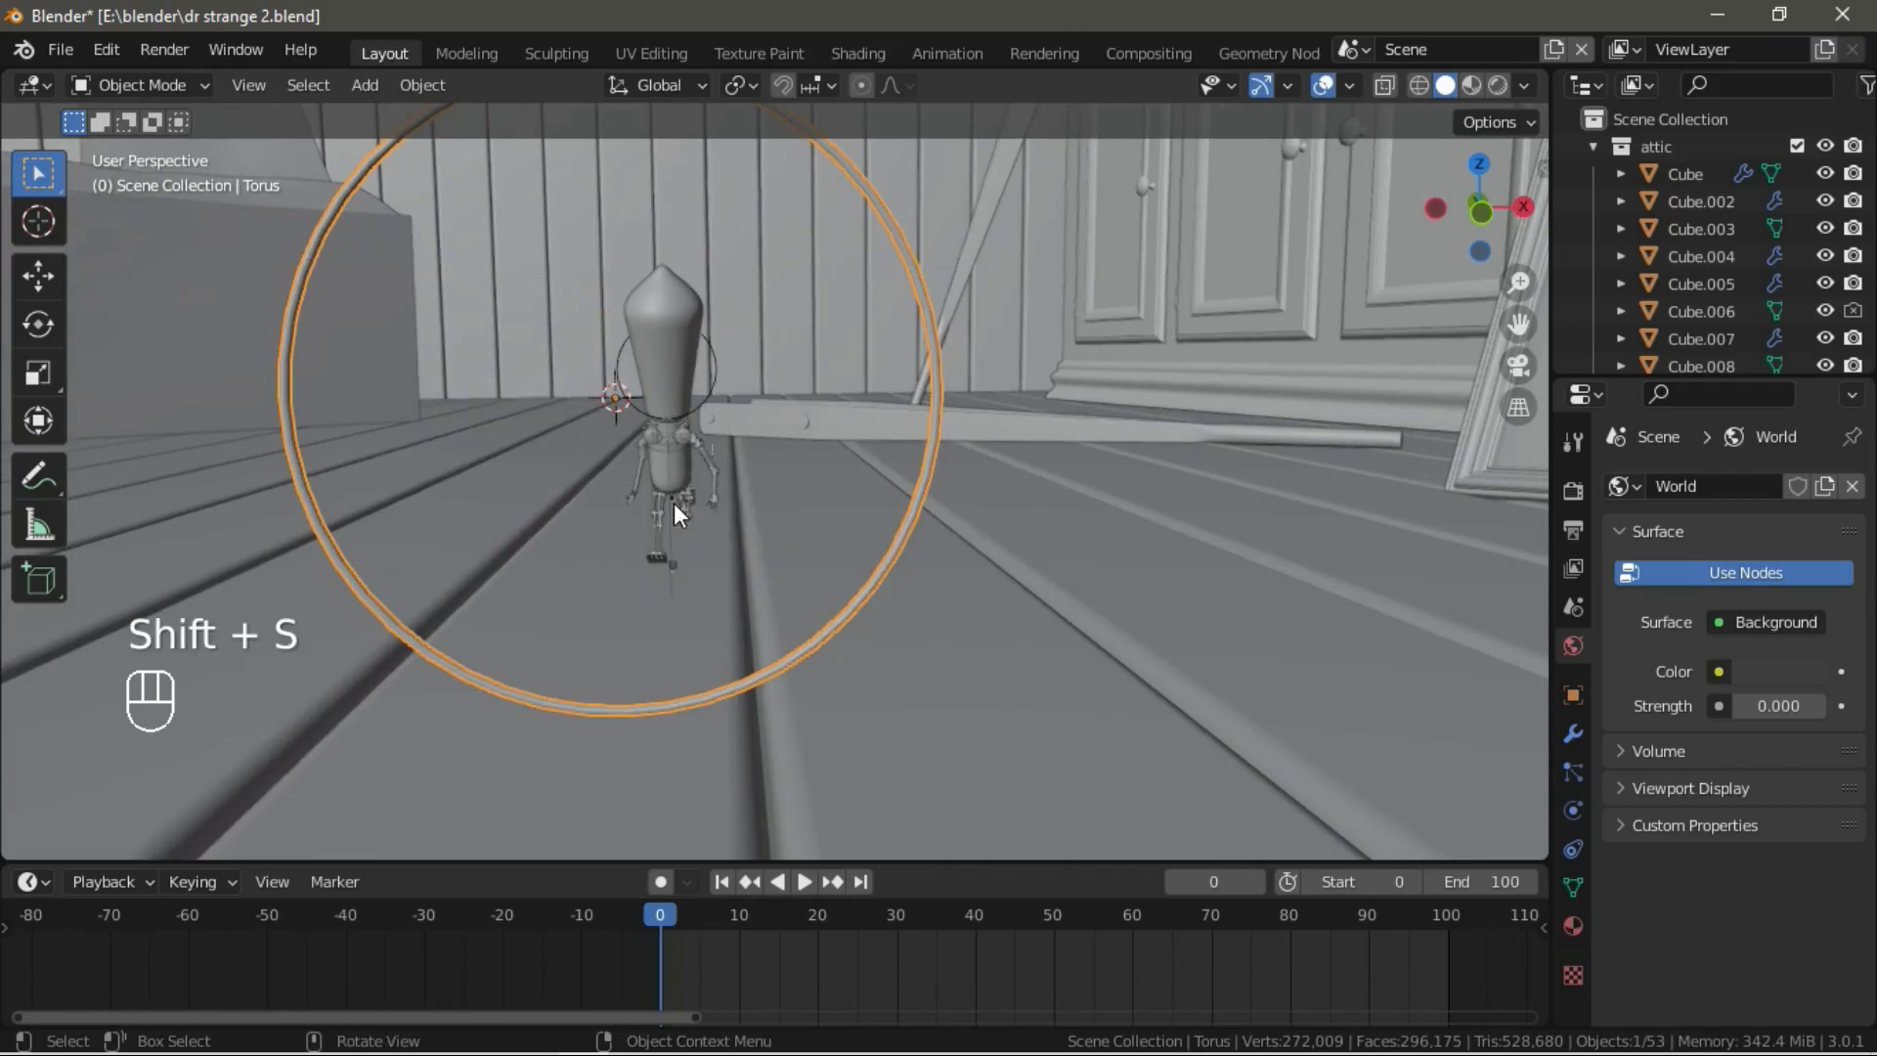
{"action": "middle_click_drag", "start_coordinate": [644, 444], "coordinate": [684, 537], "text": "shift"}
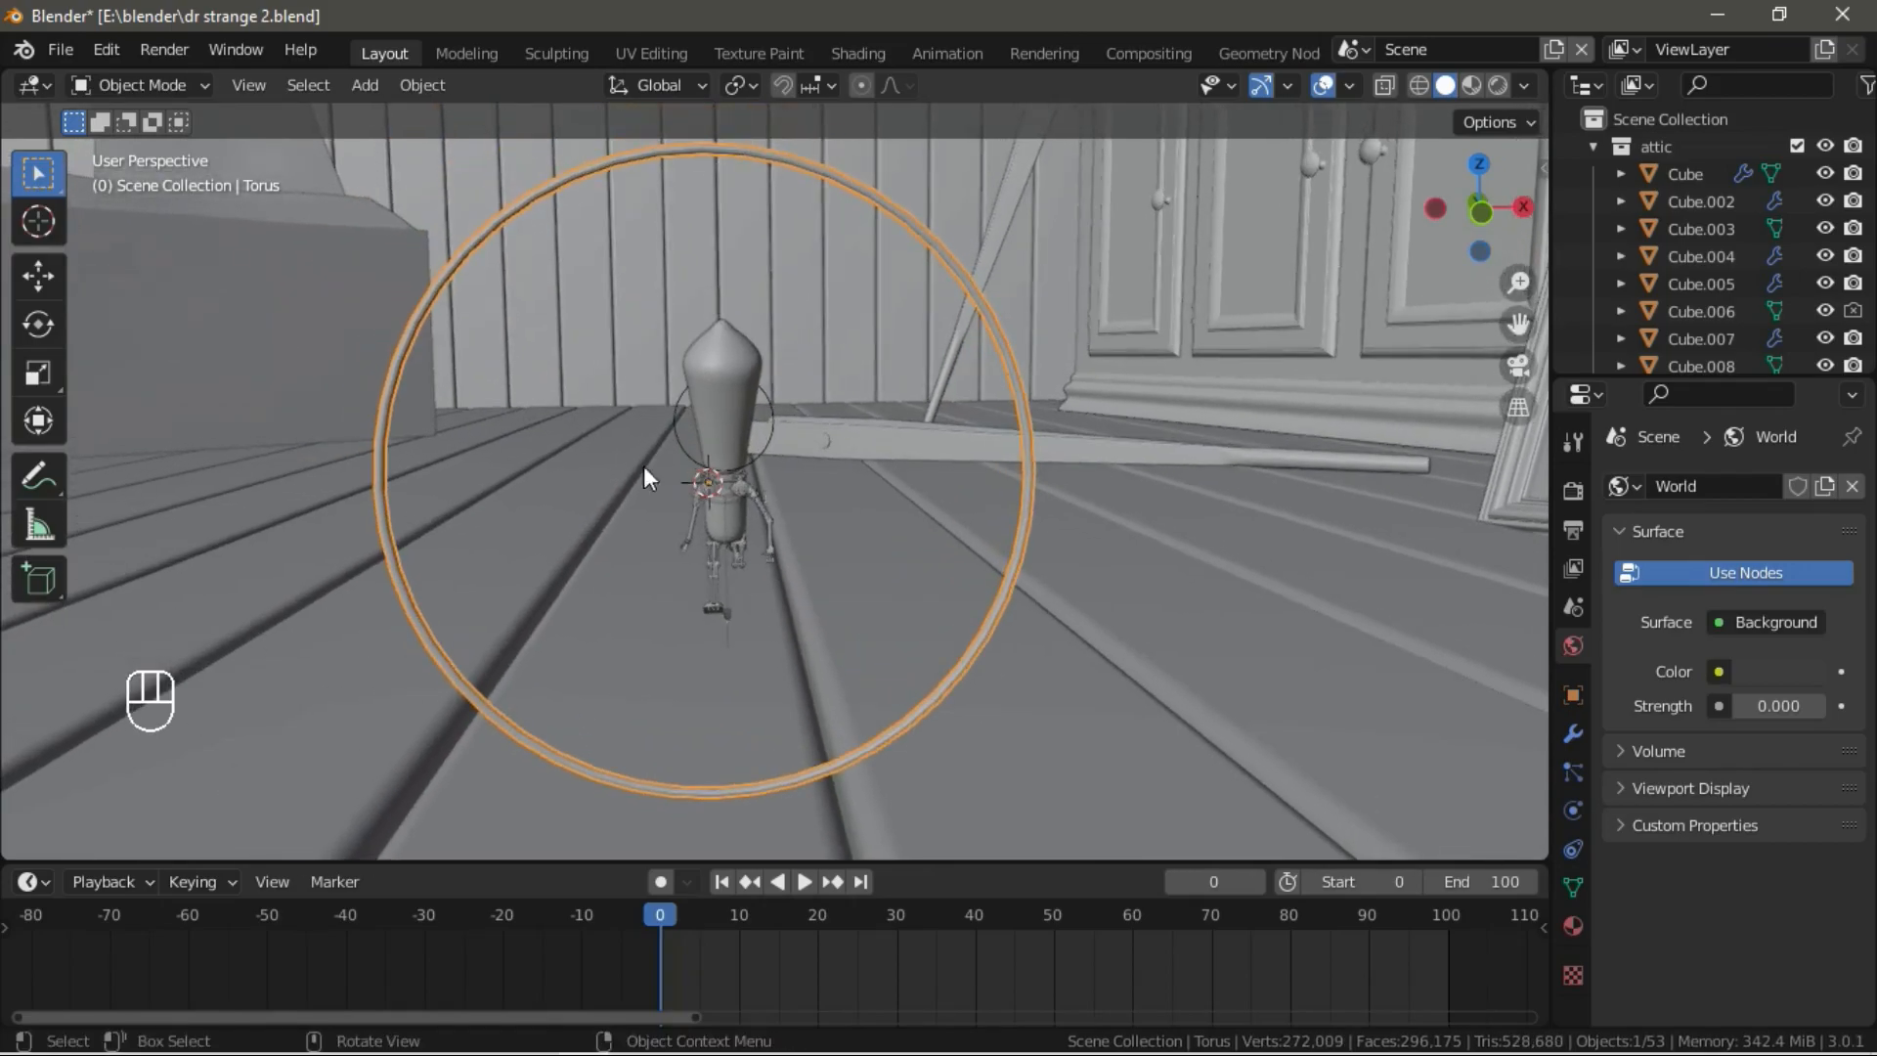
Add a Plain Axes empty at the ring's centre and scale it down to about half size.
{"action": "middle_click_drag", "start_coordinate": [647, 465], "coordinate": [714, 489]}
{"action": "key", "text": "shift+a"}
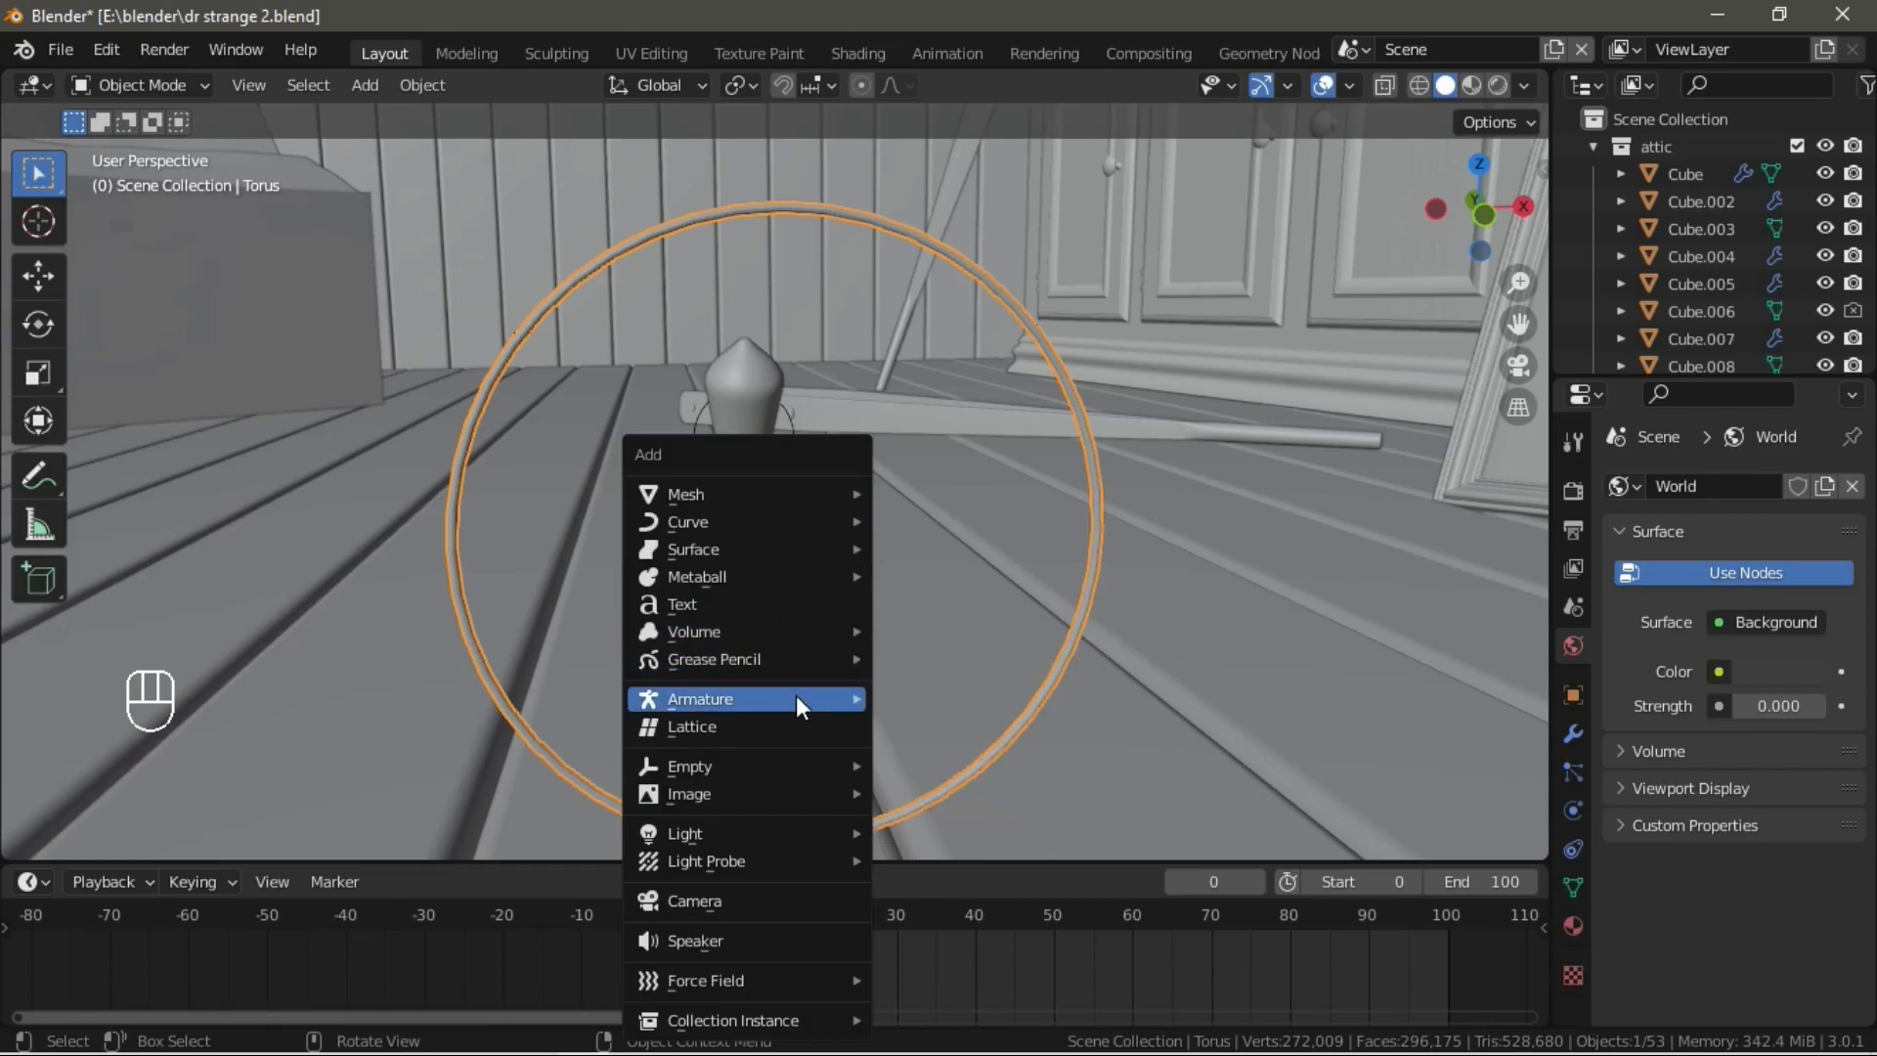
{"action": "mouse_move", "coordinate": [807, 765]}
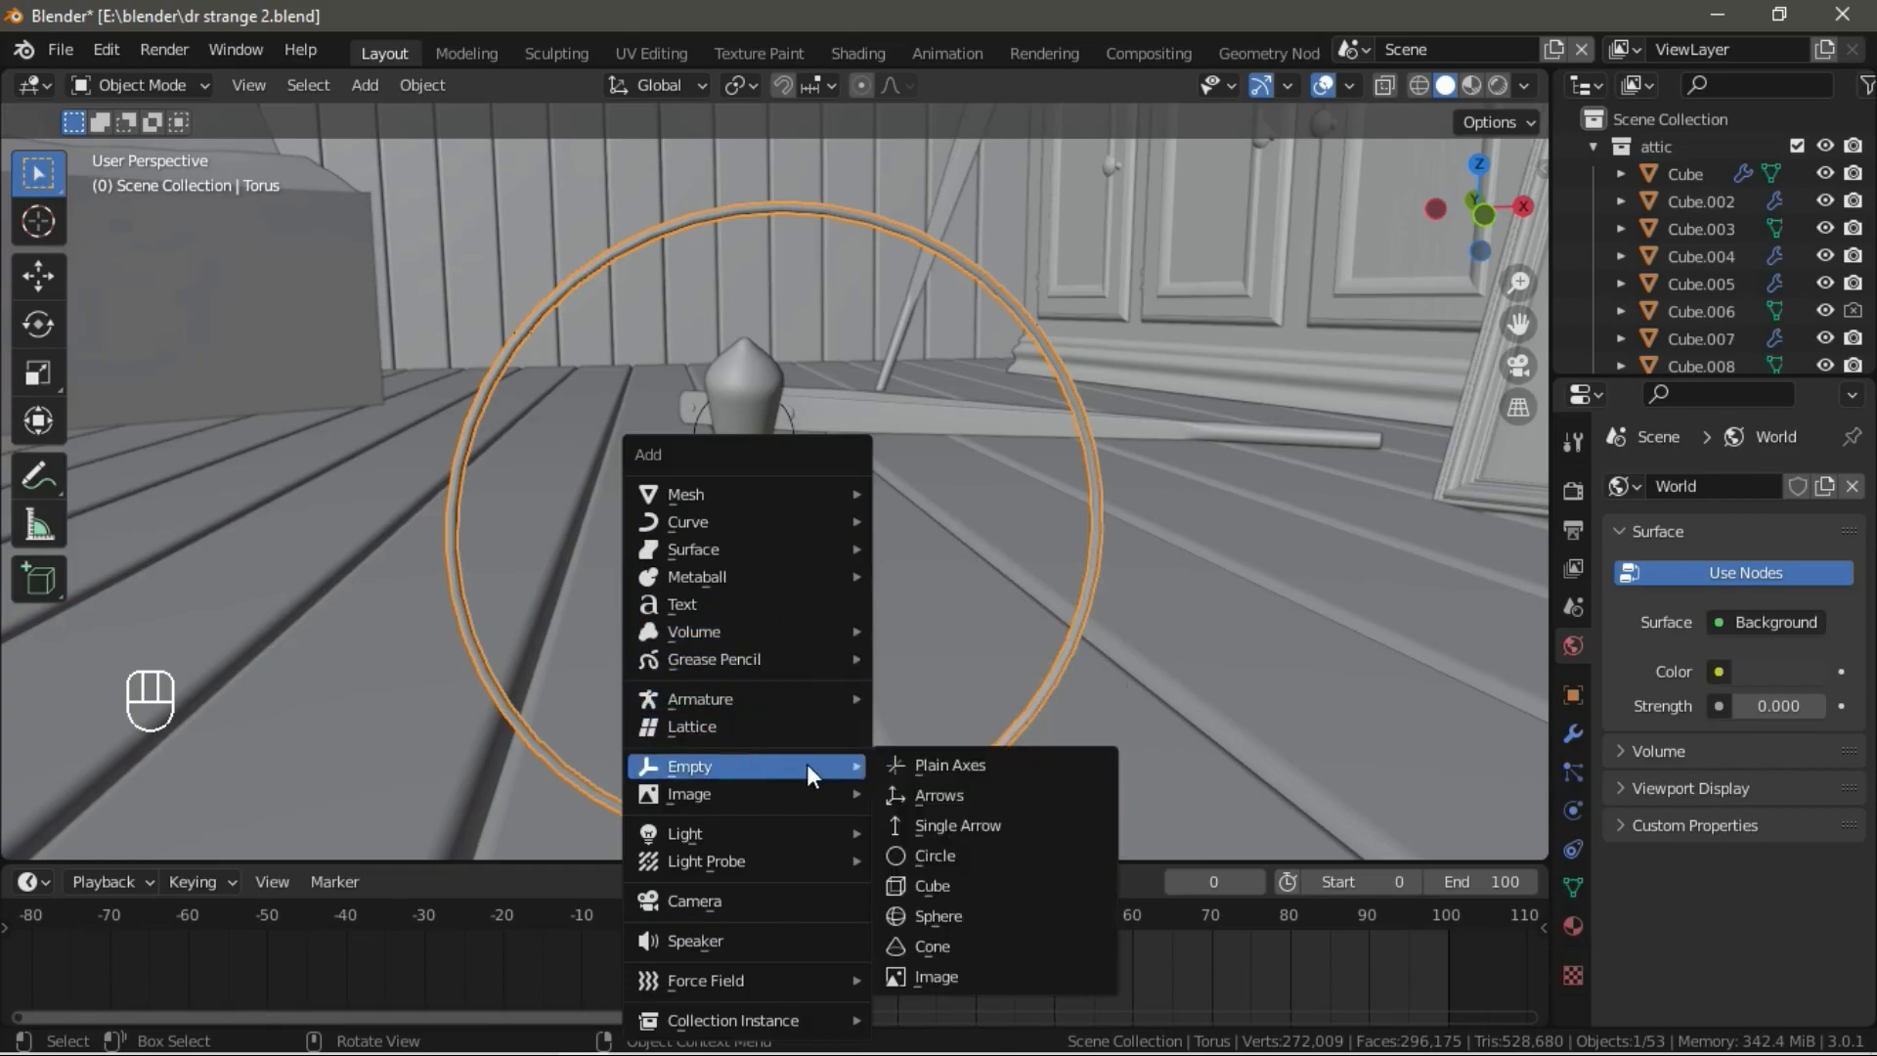
{"action": "left_click", "coordinate": [888, 765]}
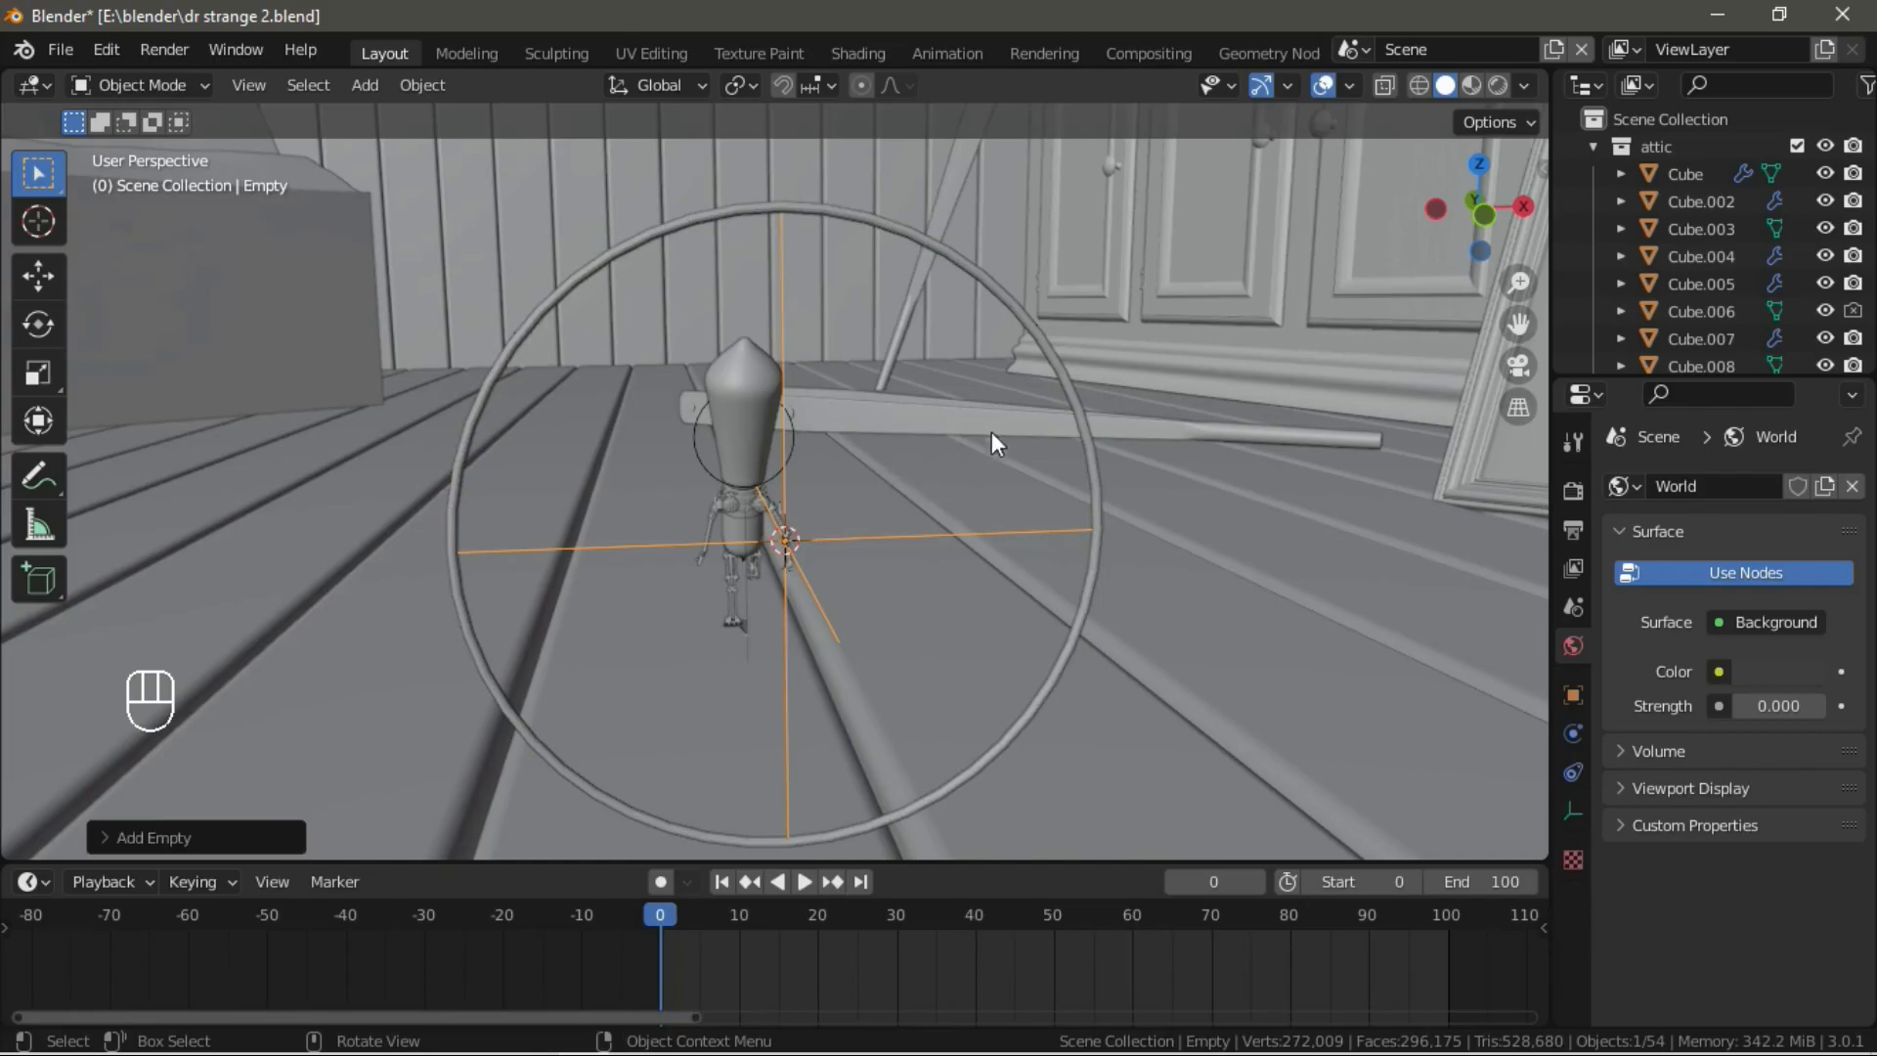
{"action": "key", "text": "s"}
{"action": "left_click", "coordinate": [1023, 340]}
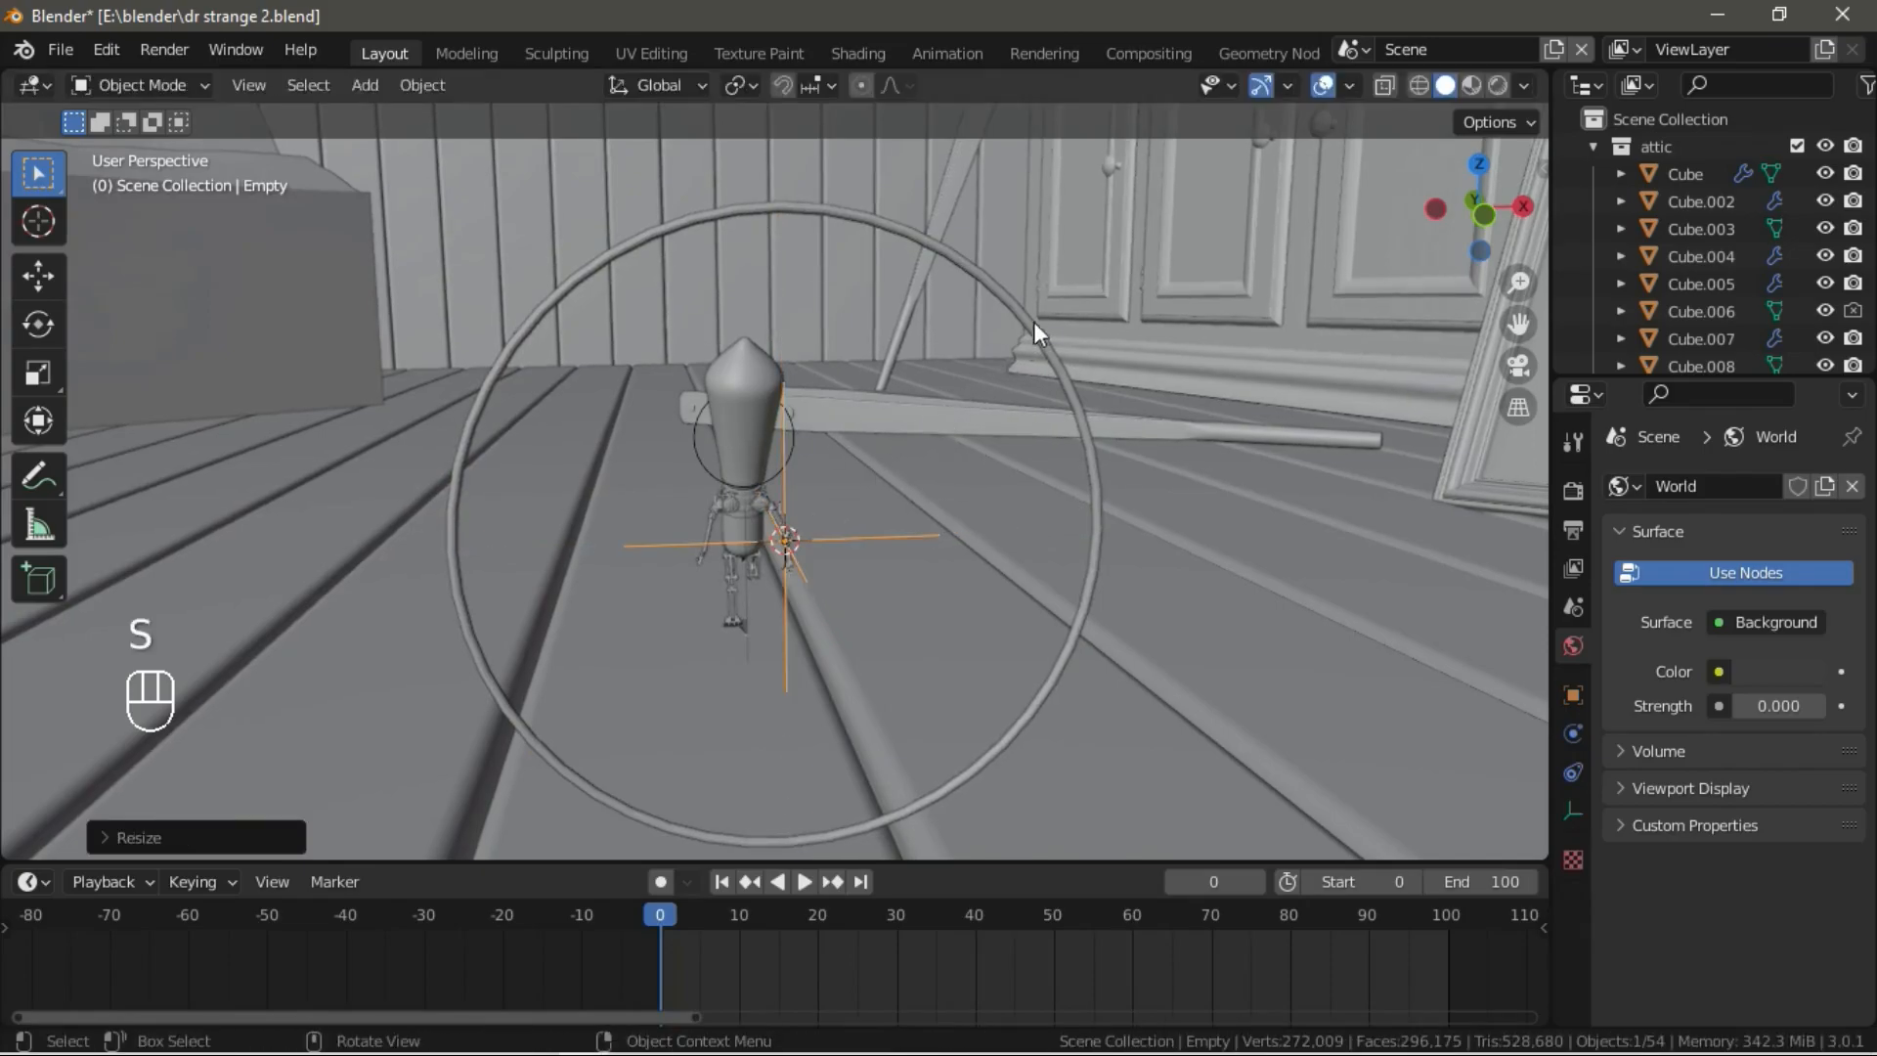
Parent the torus ring to the empty using the Object option.
{"action": "left_click", "coordinate": [1026, 312]}
{"action": "left_click", "coordinate": [802, 549], "text": "shift"}
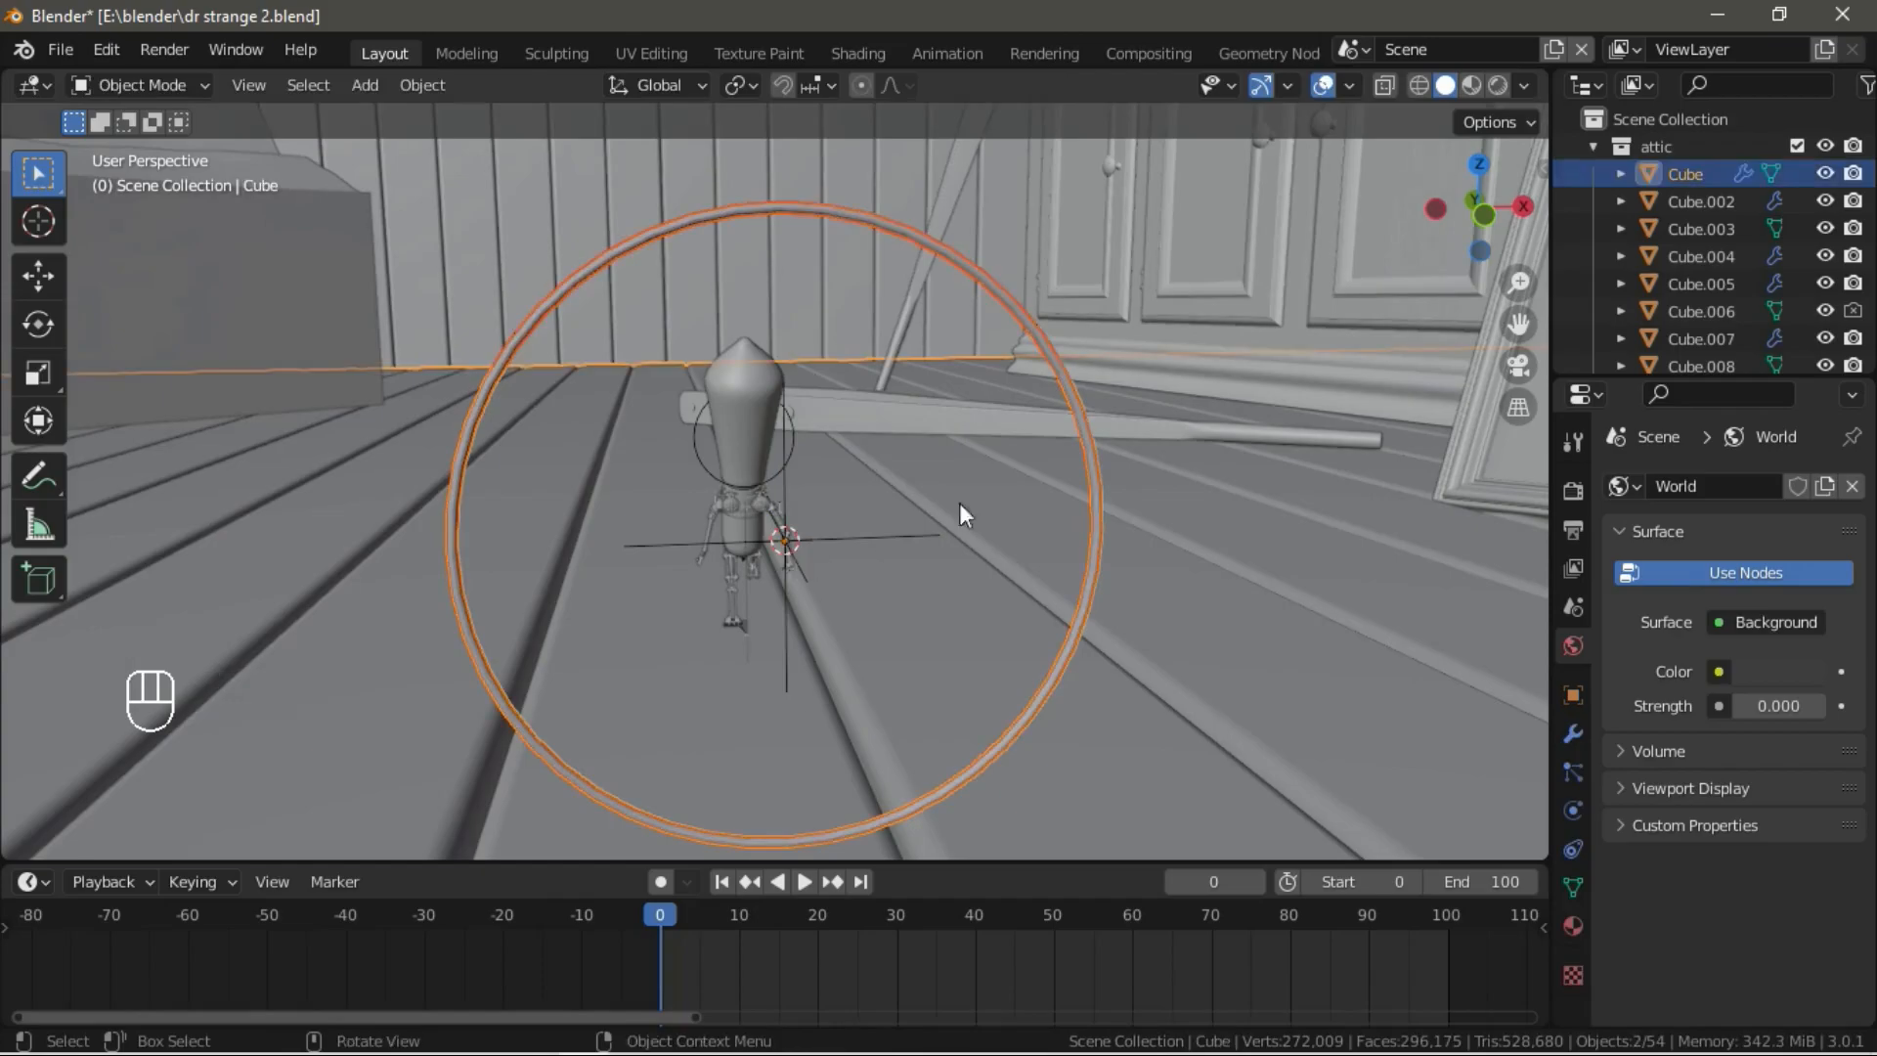
{"action": "left_click", "coordinate": [806, 540], "text": "shift"}
{"action": "key", "text": "ctrl+p"}
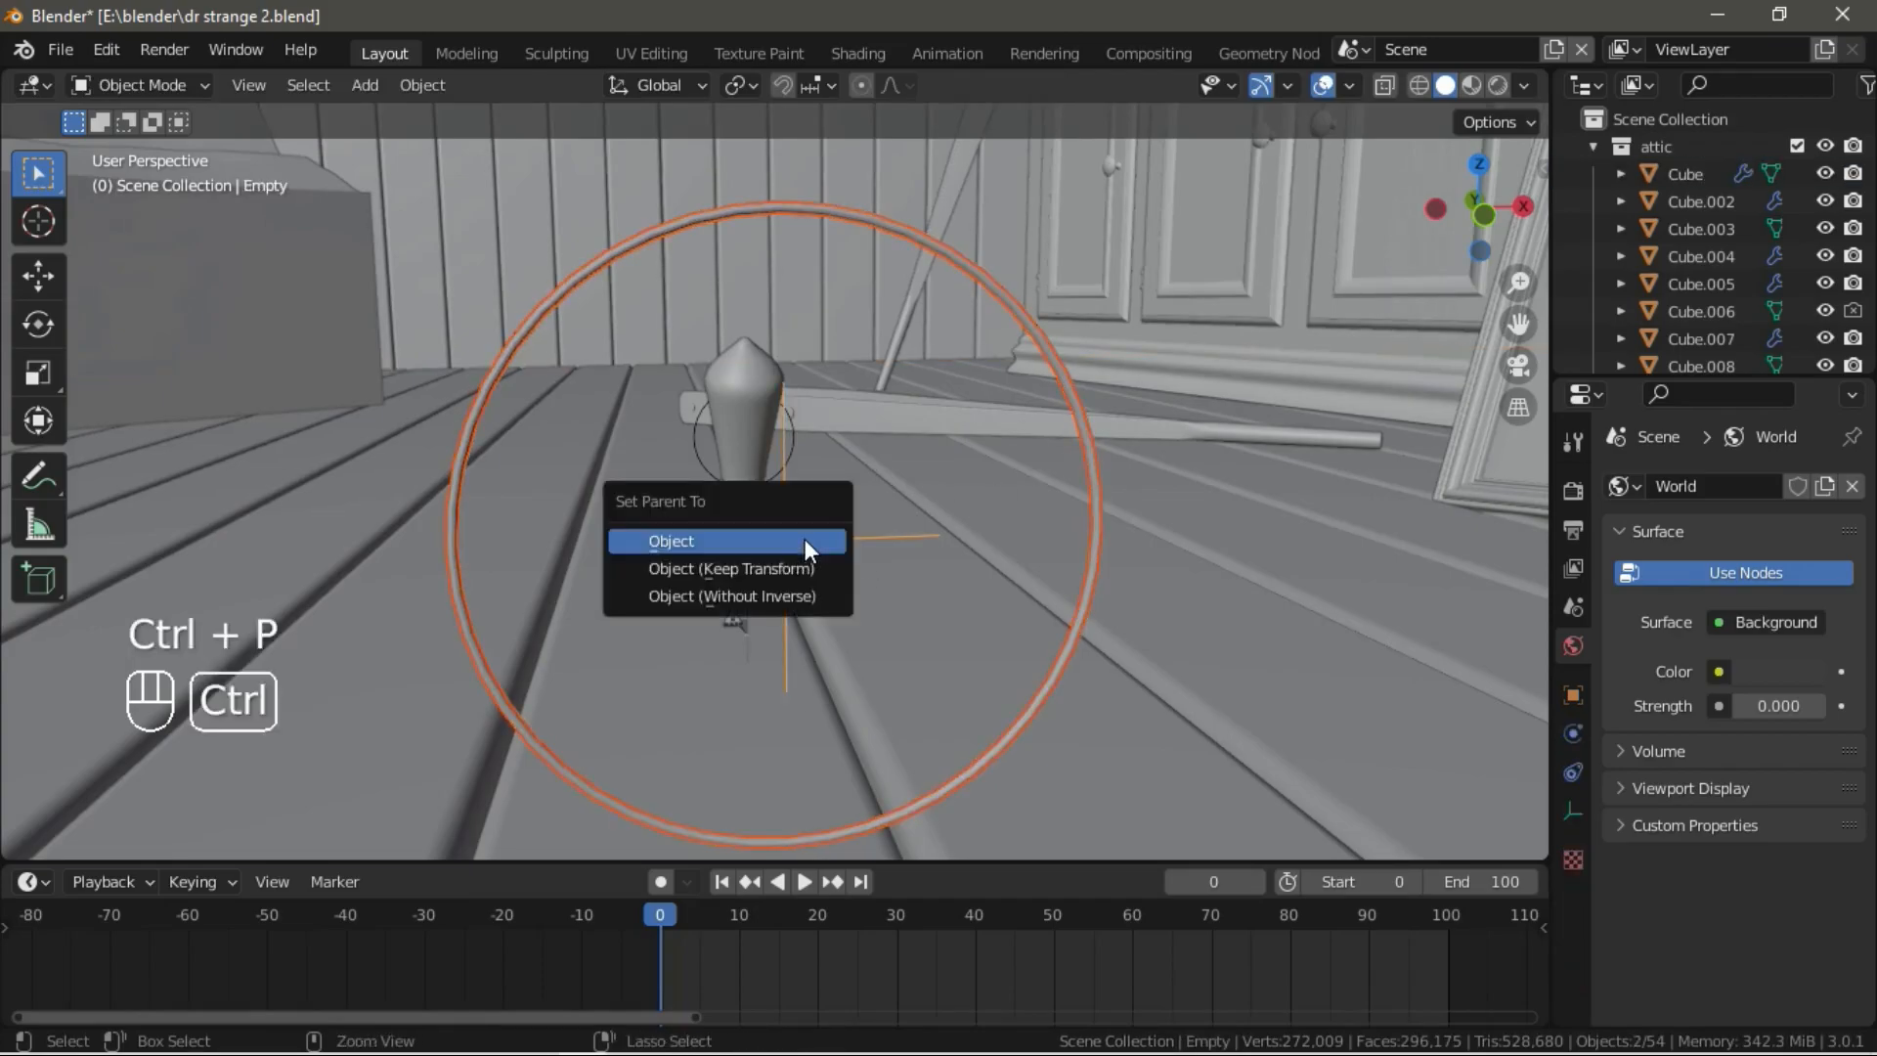
{"action": "left_click", "coordinate": [806, 537]}
Try rotating the empty to check that the ring turns with it.
{"action": "left_click", "coordinate": [825, 539]}
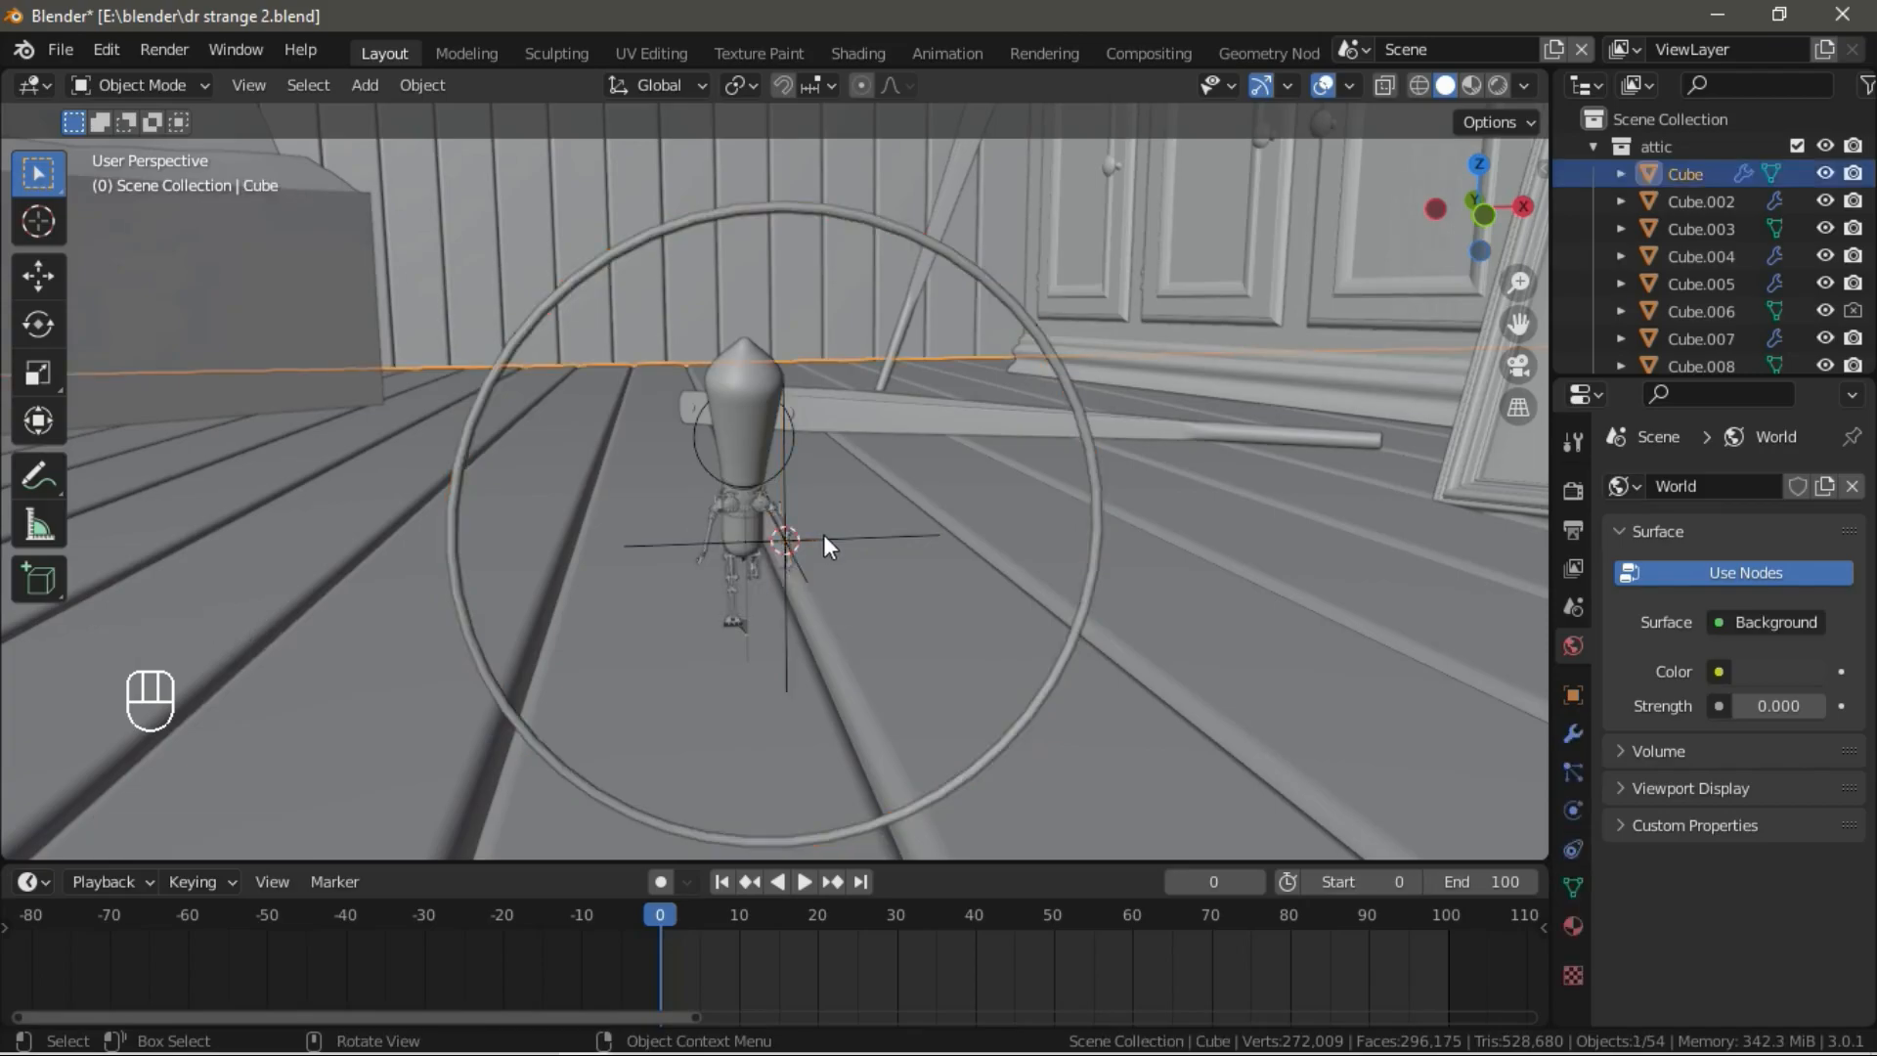
{"action": "left_click", "coordinate": [827, 544]}
{"action": "key", "text": "r"}
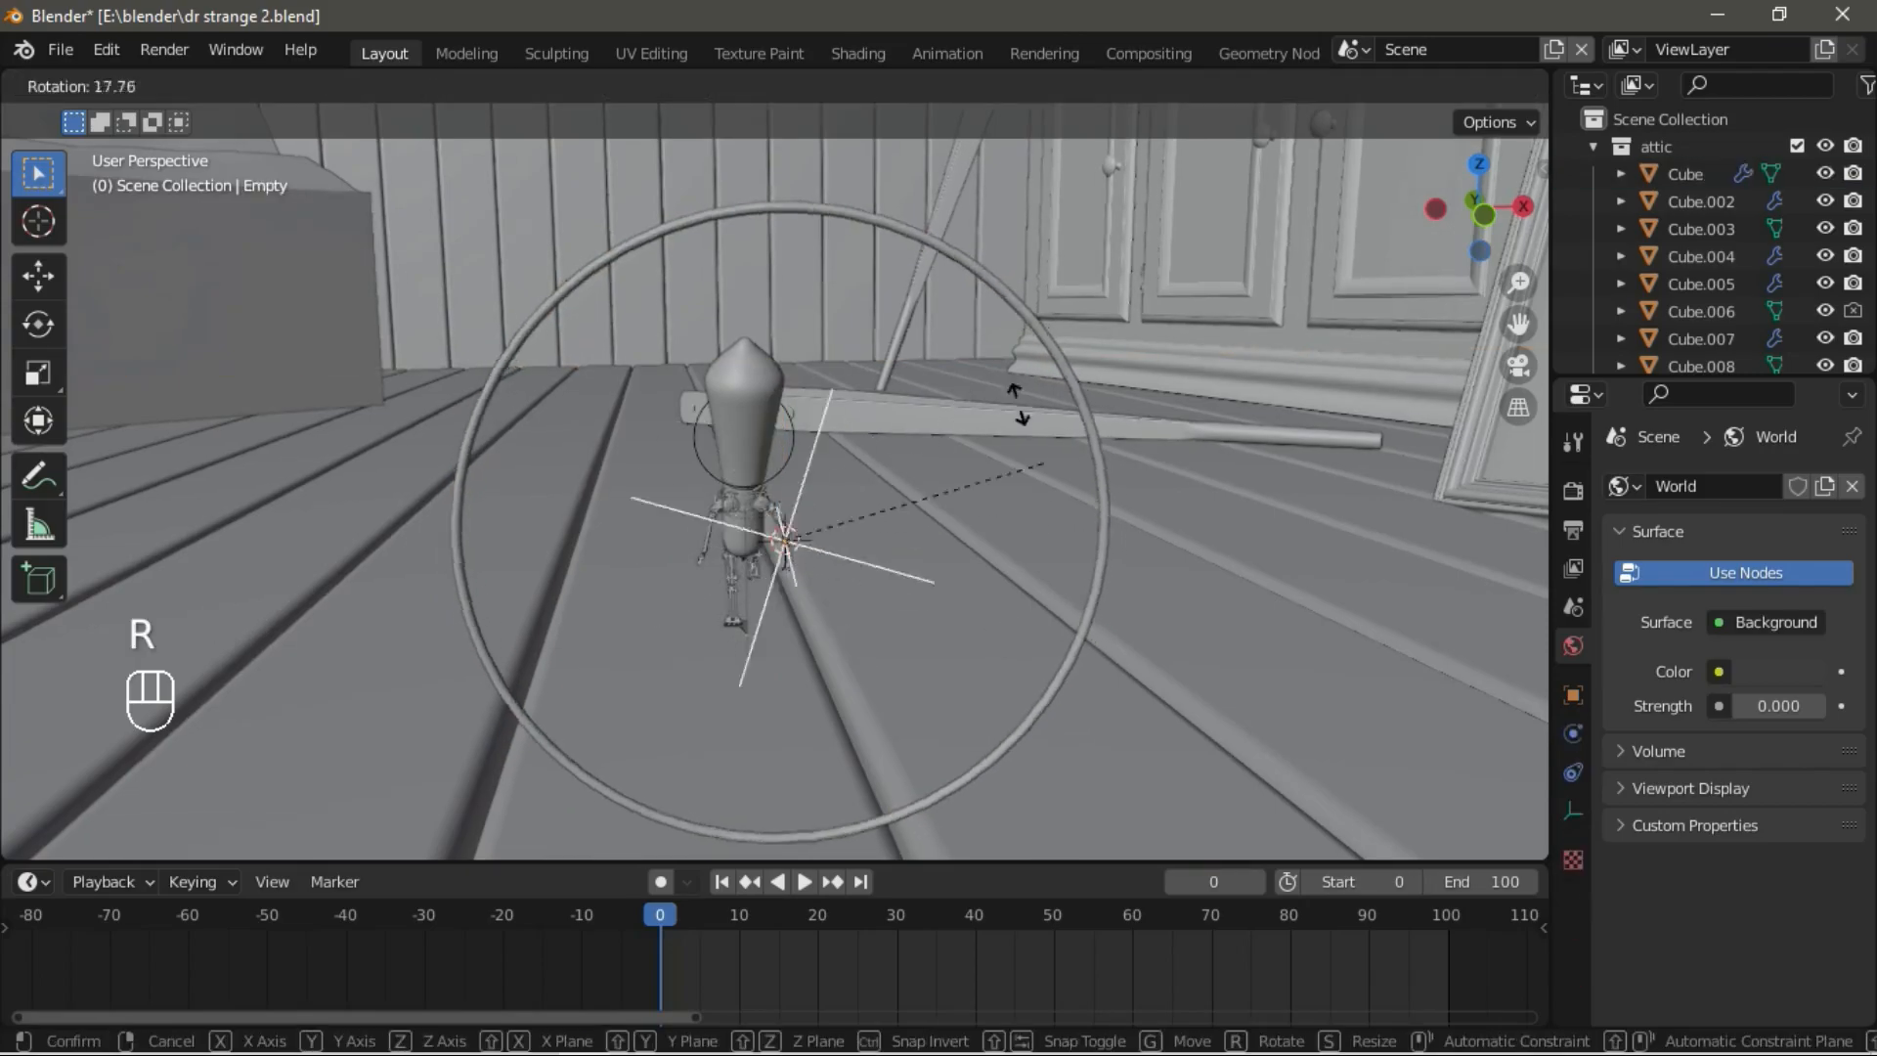
{"action": "left_click", "coordinate": [1069, 518]}
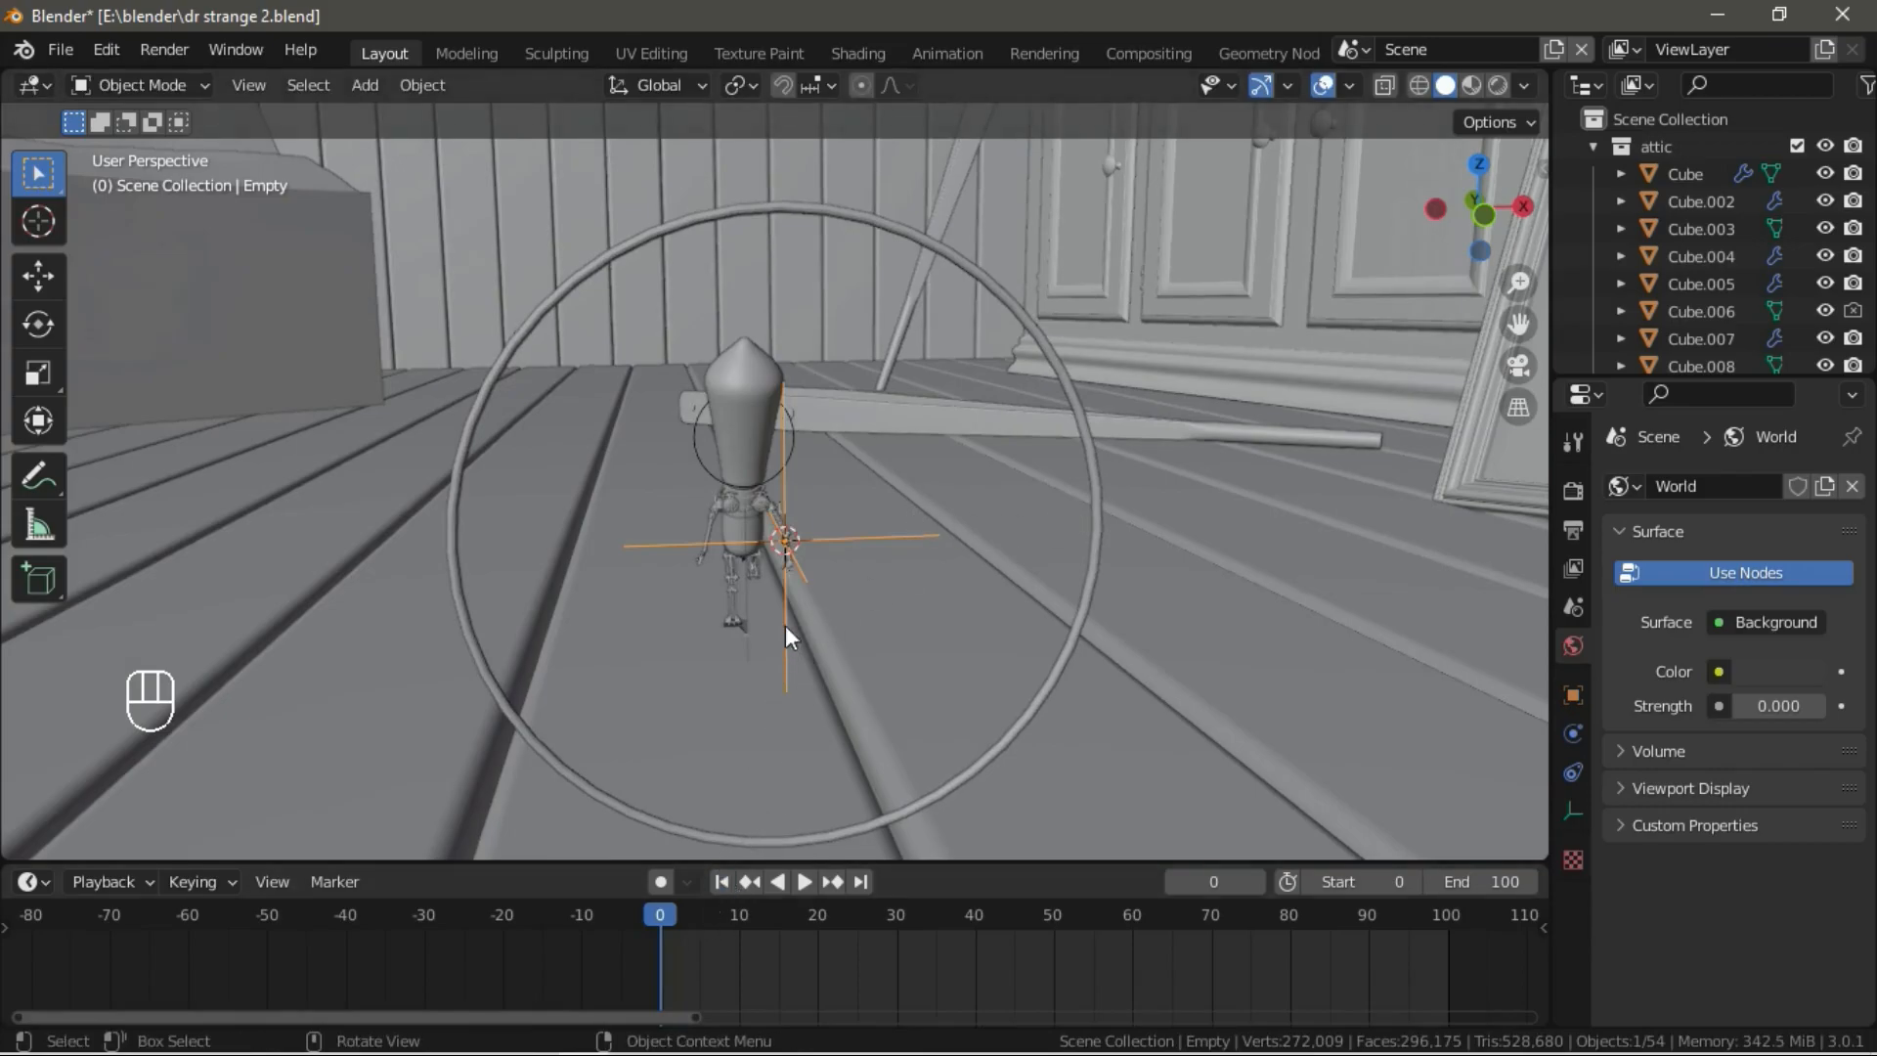
Insert a Rotation keyframe on the empty at frame 0.
{"action": "key", "text": "i"}
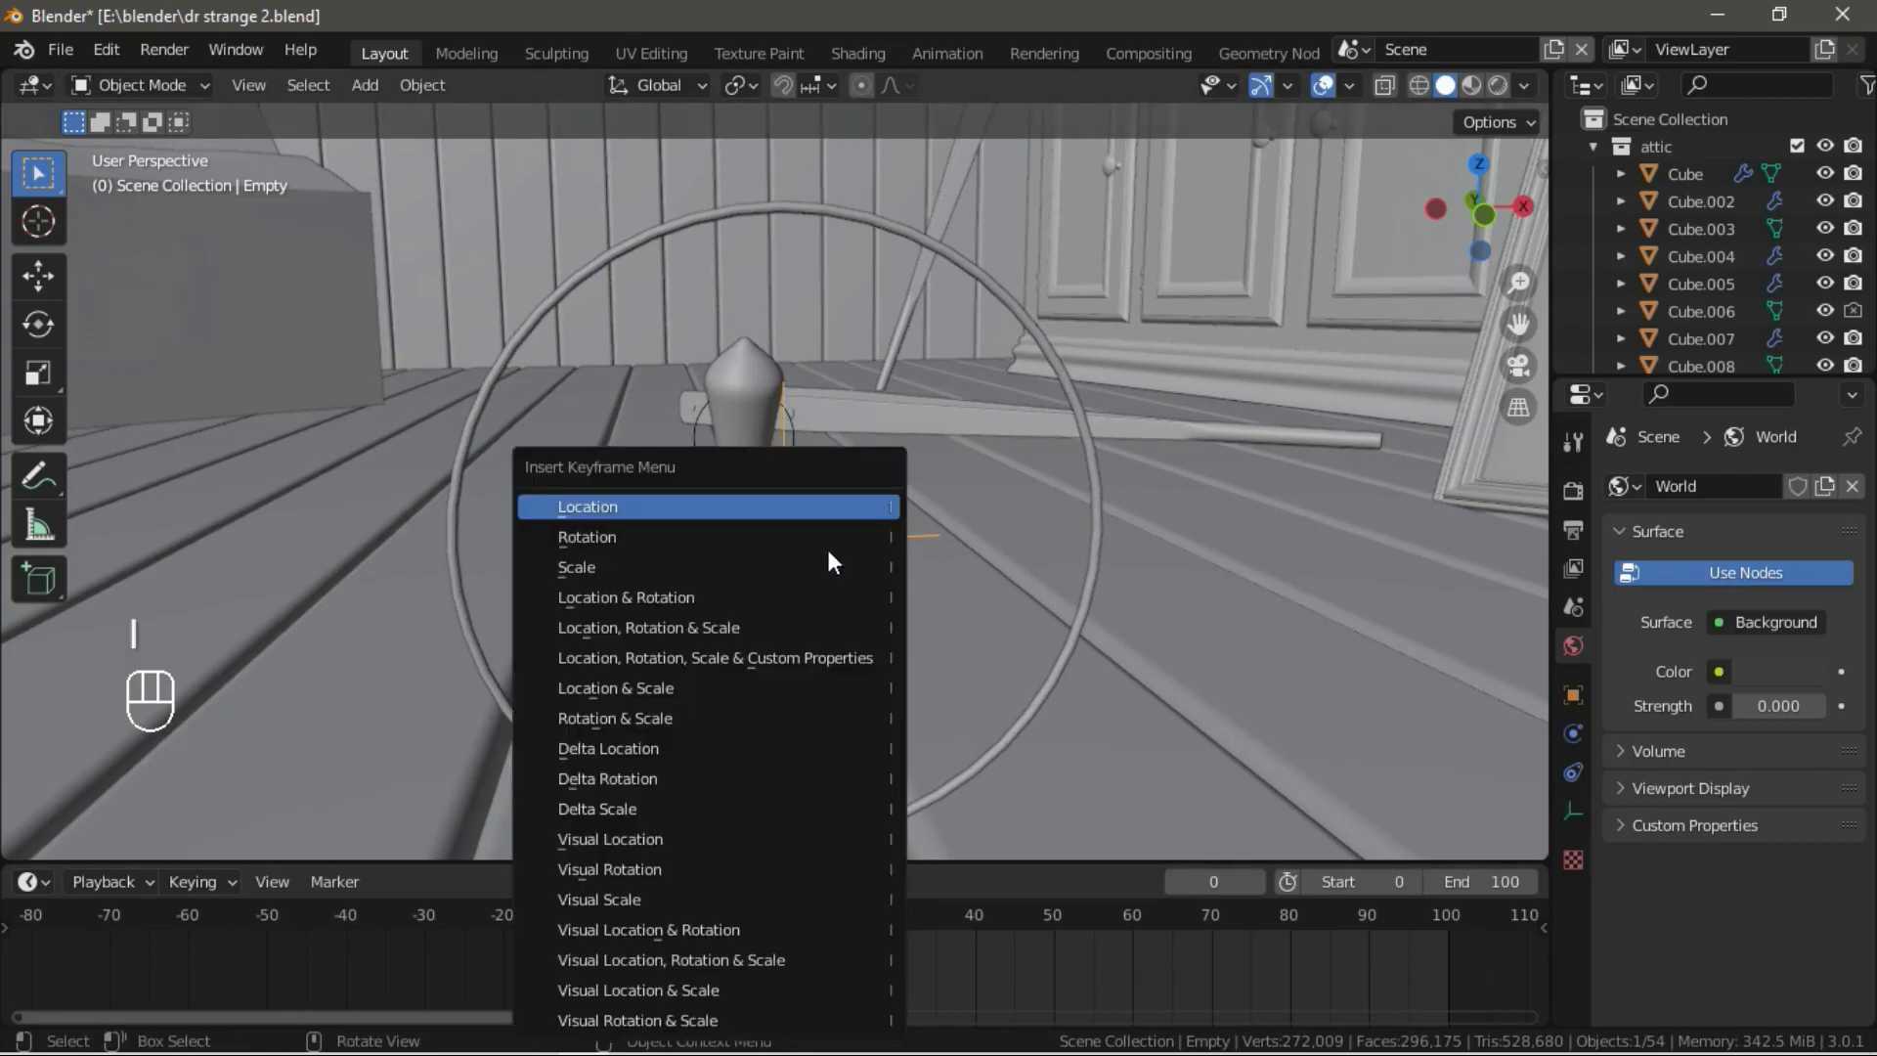
{"action": "left_click", "coordinate": [608, 538]}
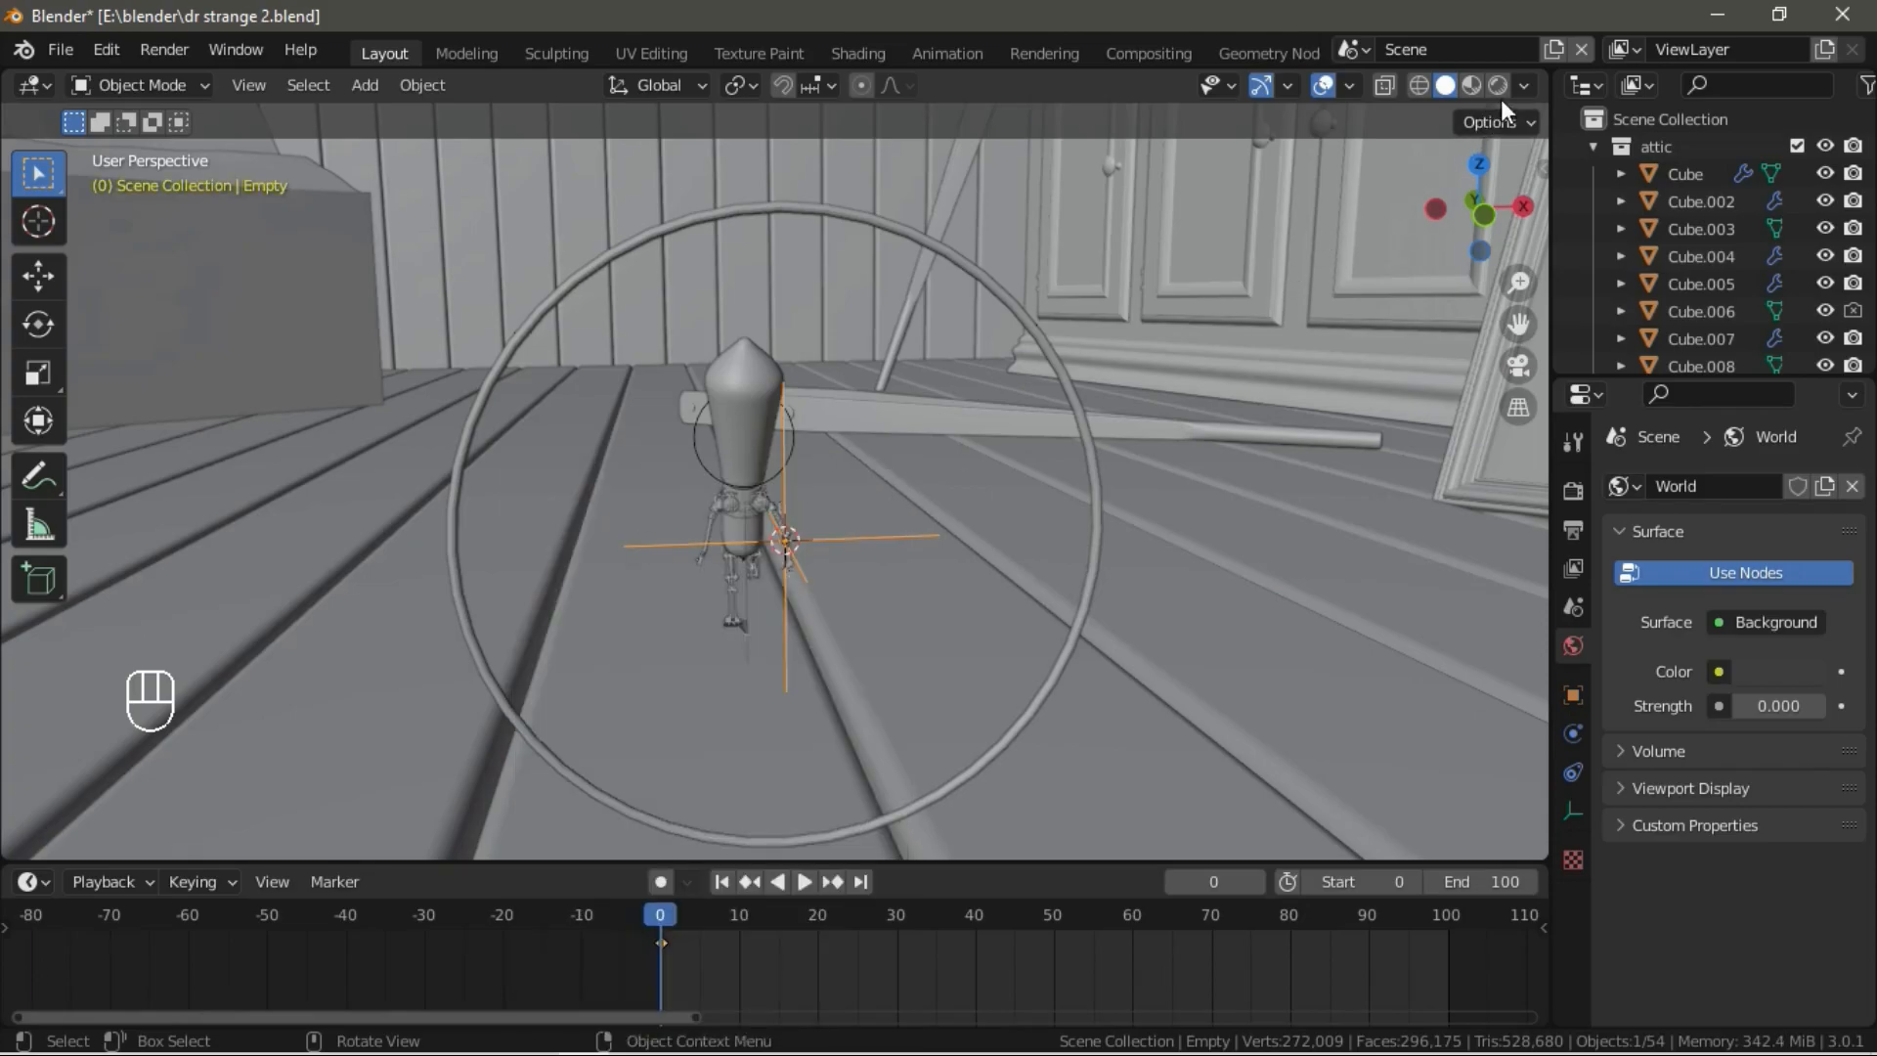
Split the 3D viewport into two side-by-side areas and change the new area to the Graph Editor.
{"action": "left_click_drag", "start_coordinate": [1555, 78], "coordinate": [1010, 159]}
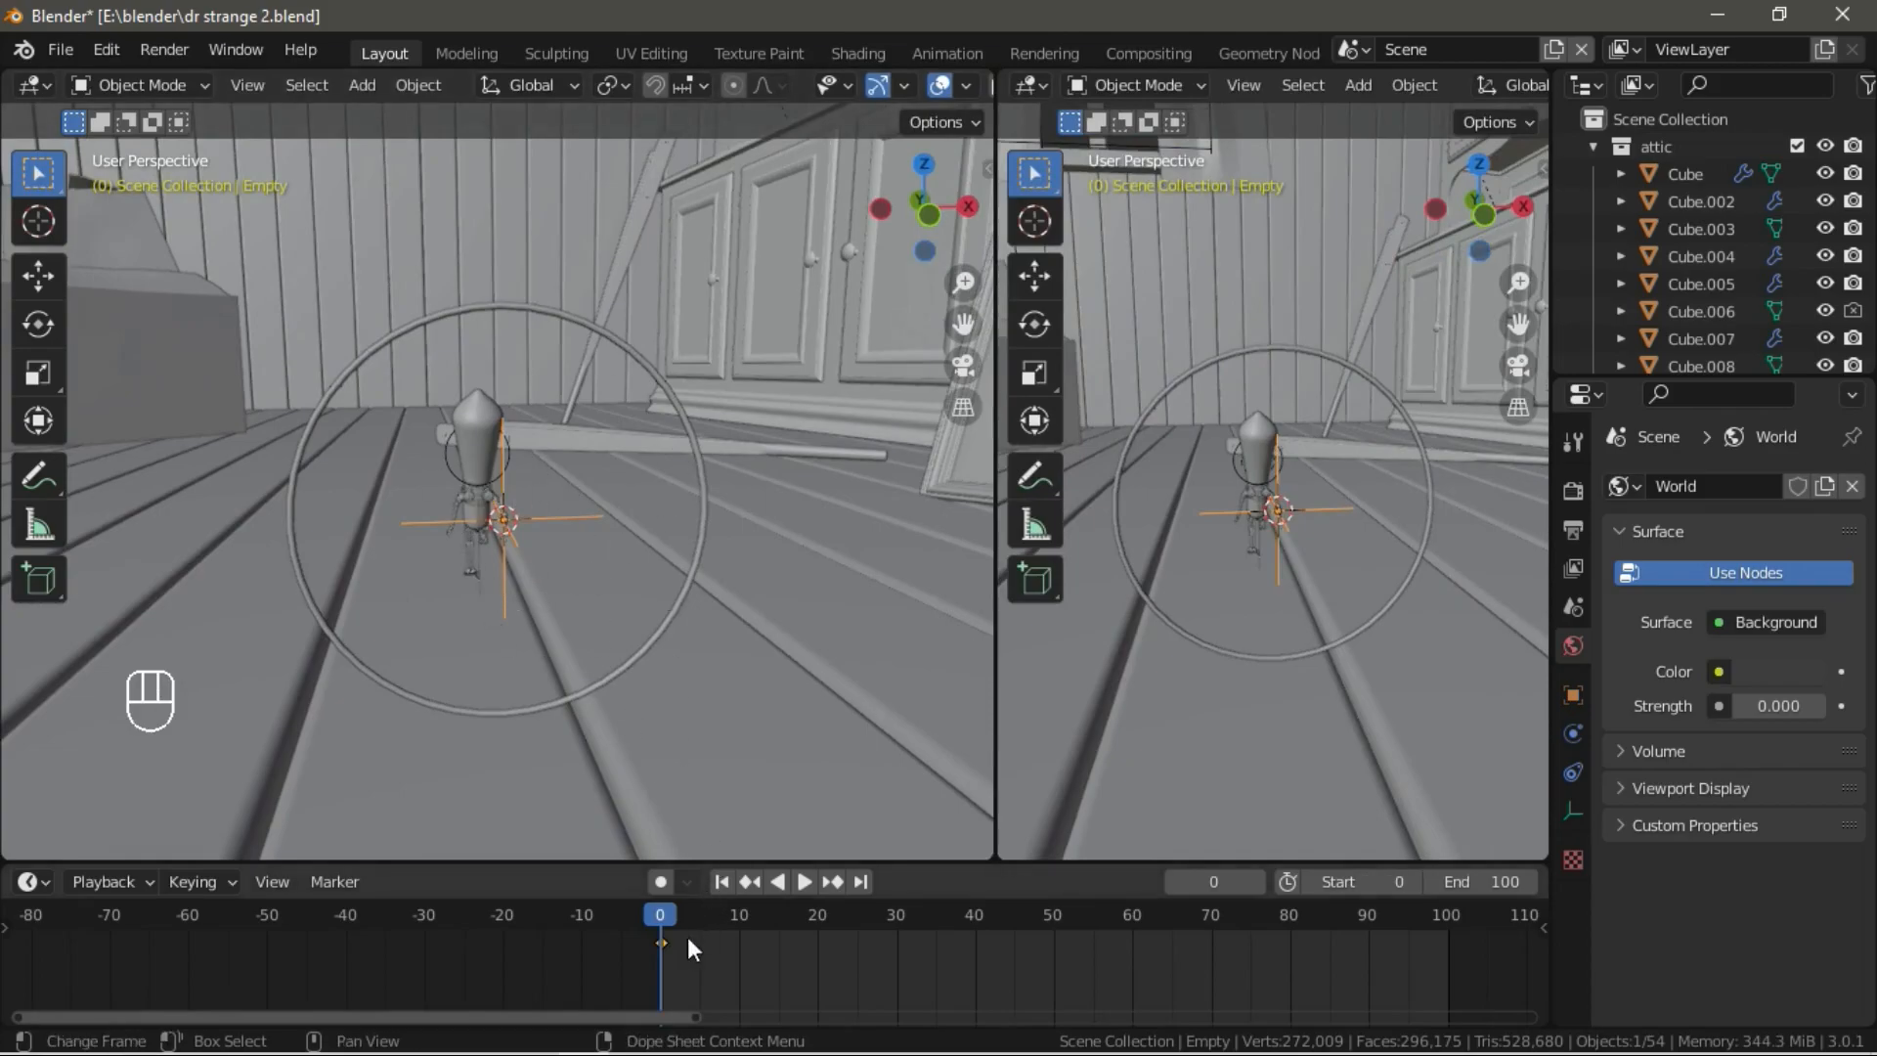
{"action": "key", "text": "space"}
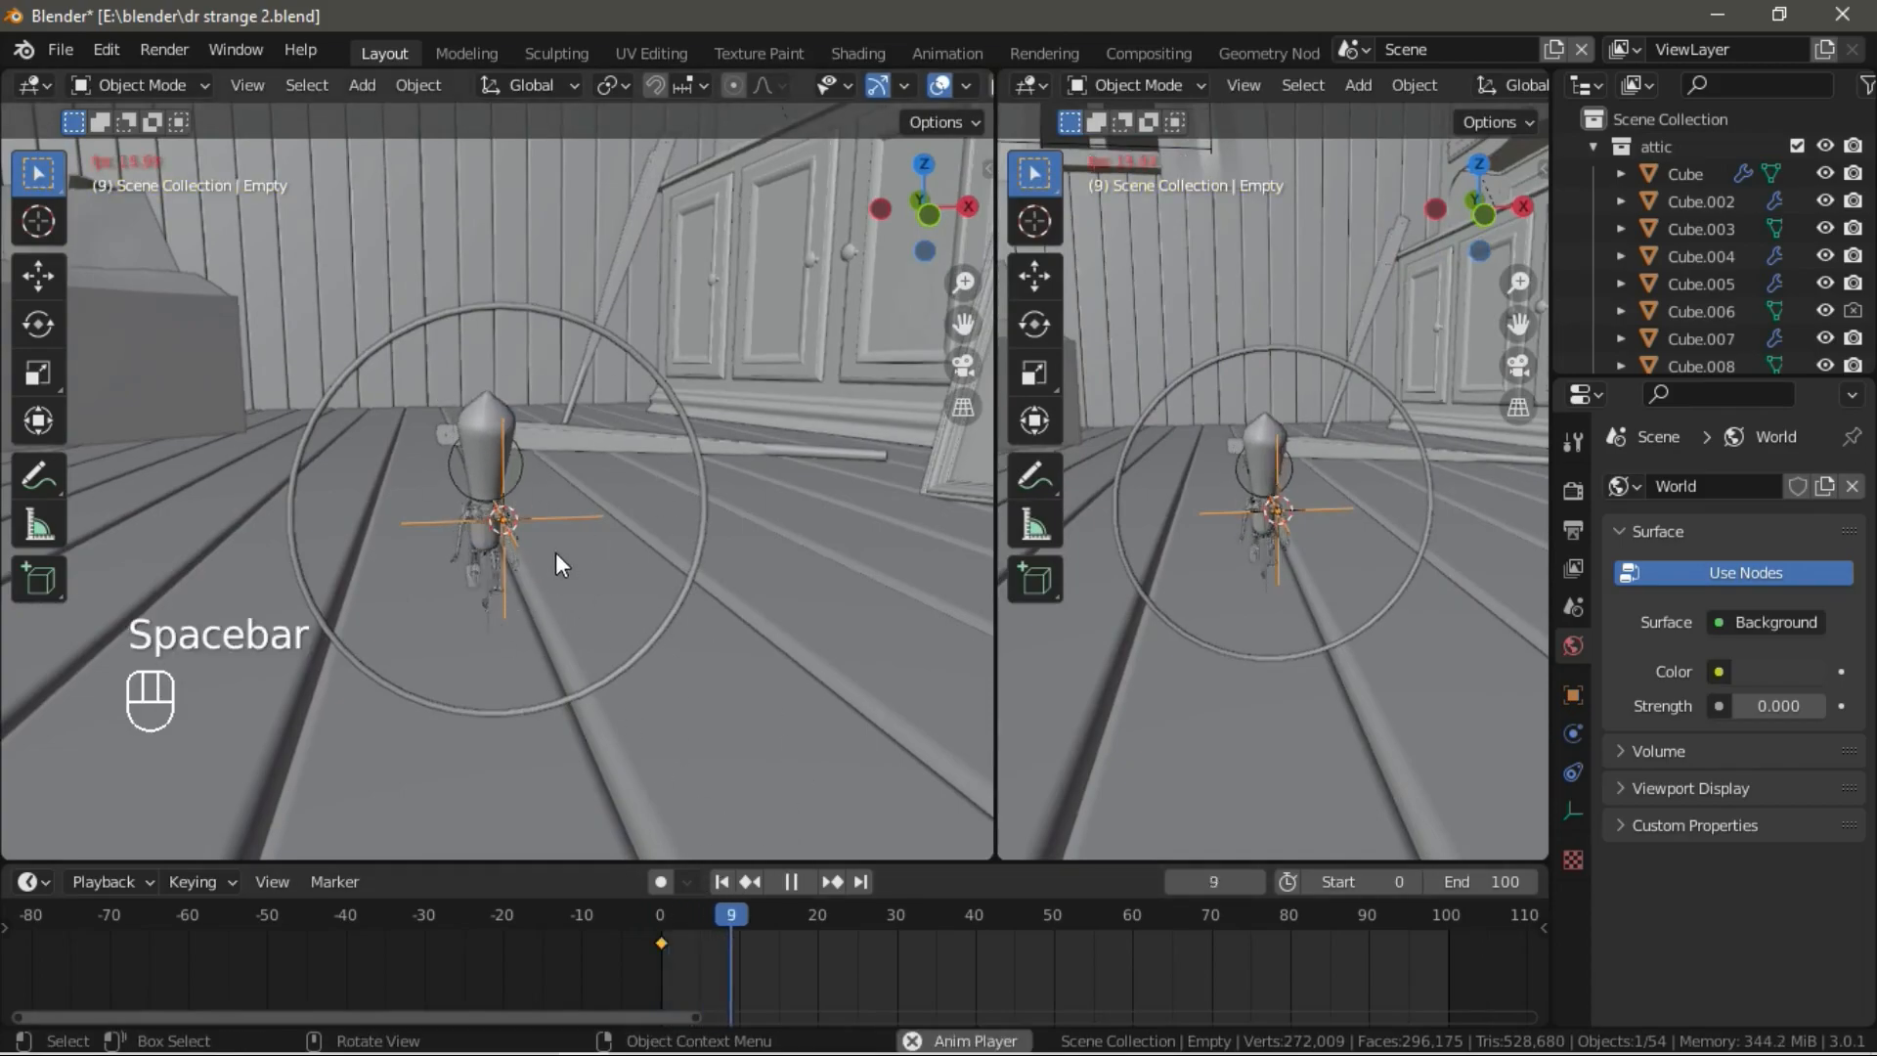
{"action": "key", "text": "space"}
{"action": "left_click", "coordinate": [728, 880]}
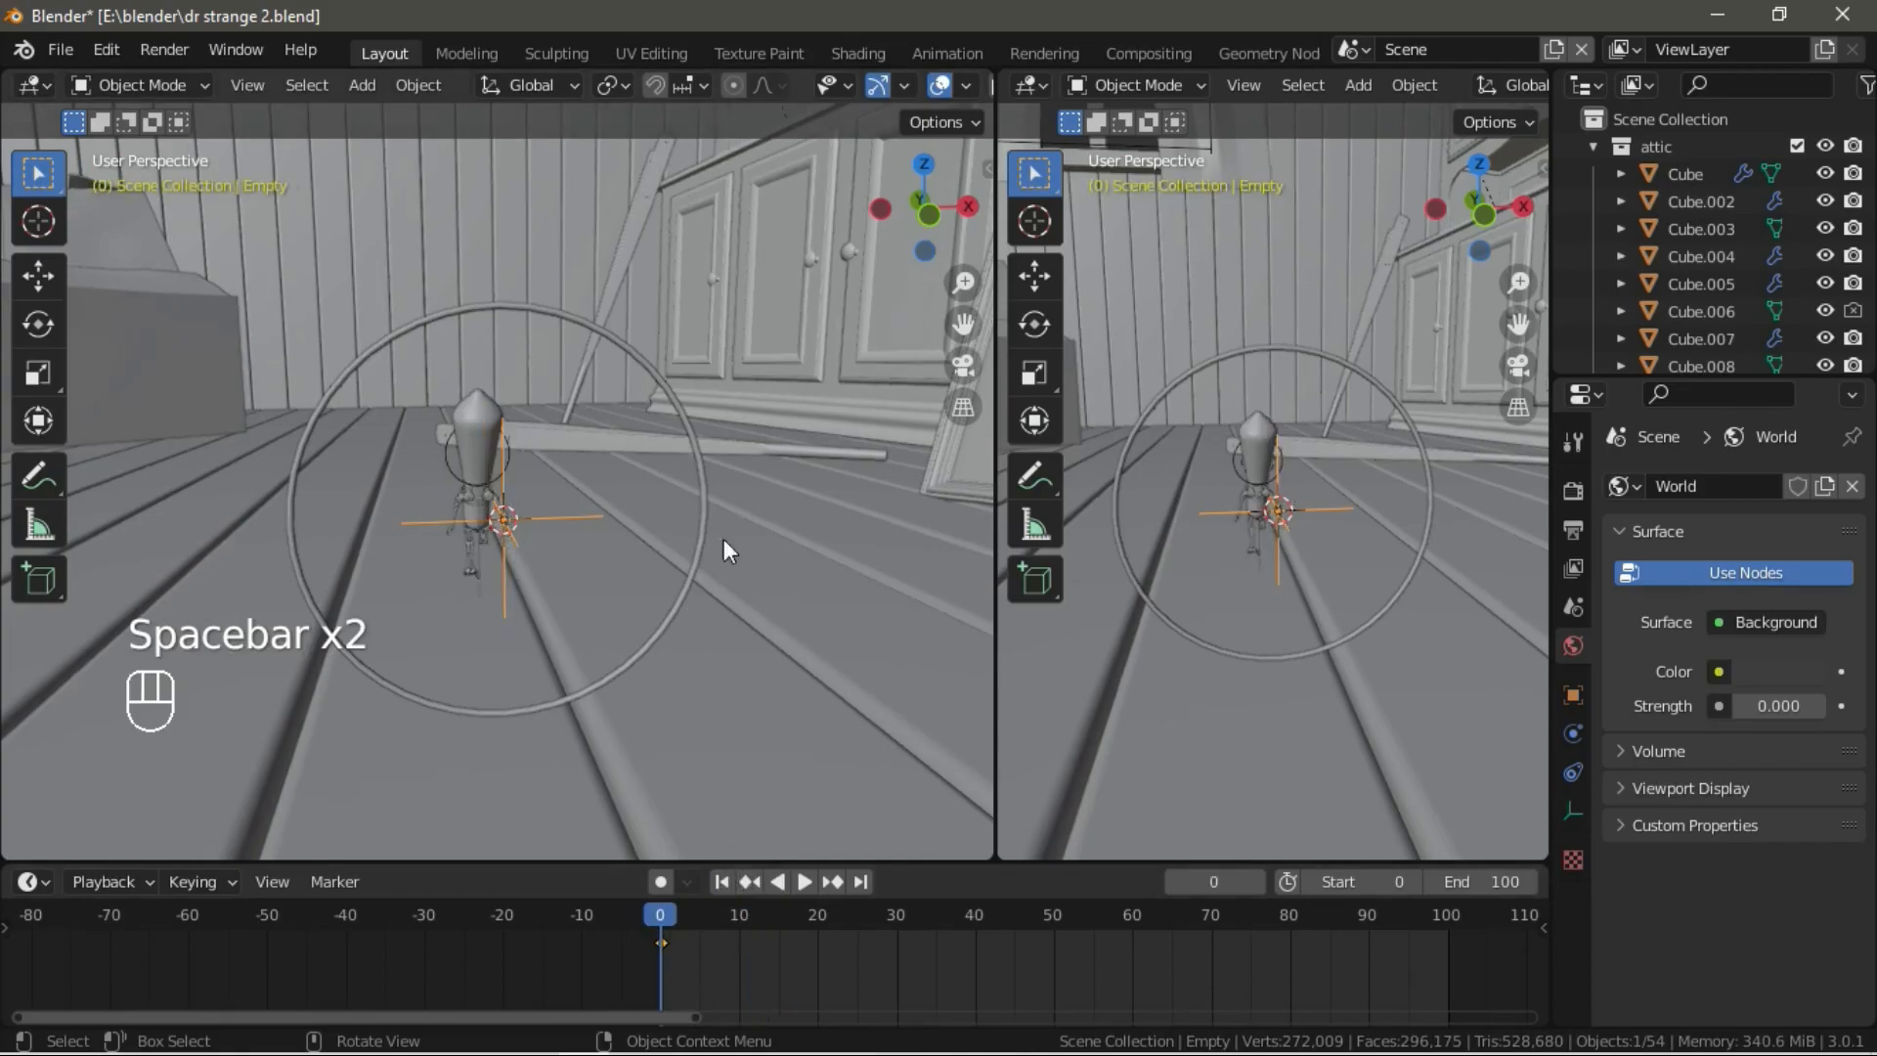
{"action": "left_click", "coordinate": [1030, 84]}
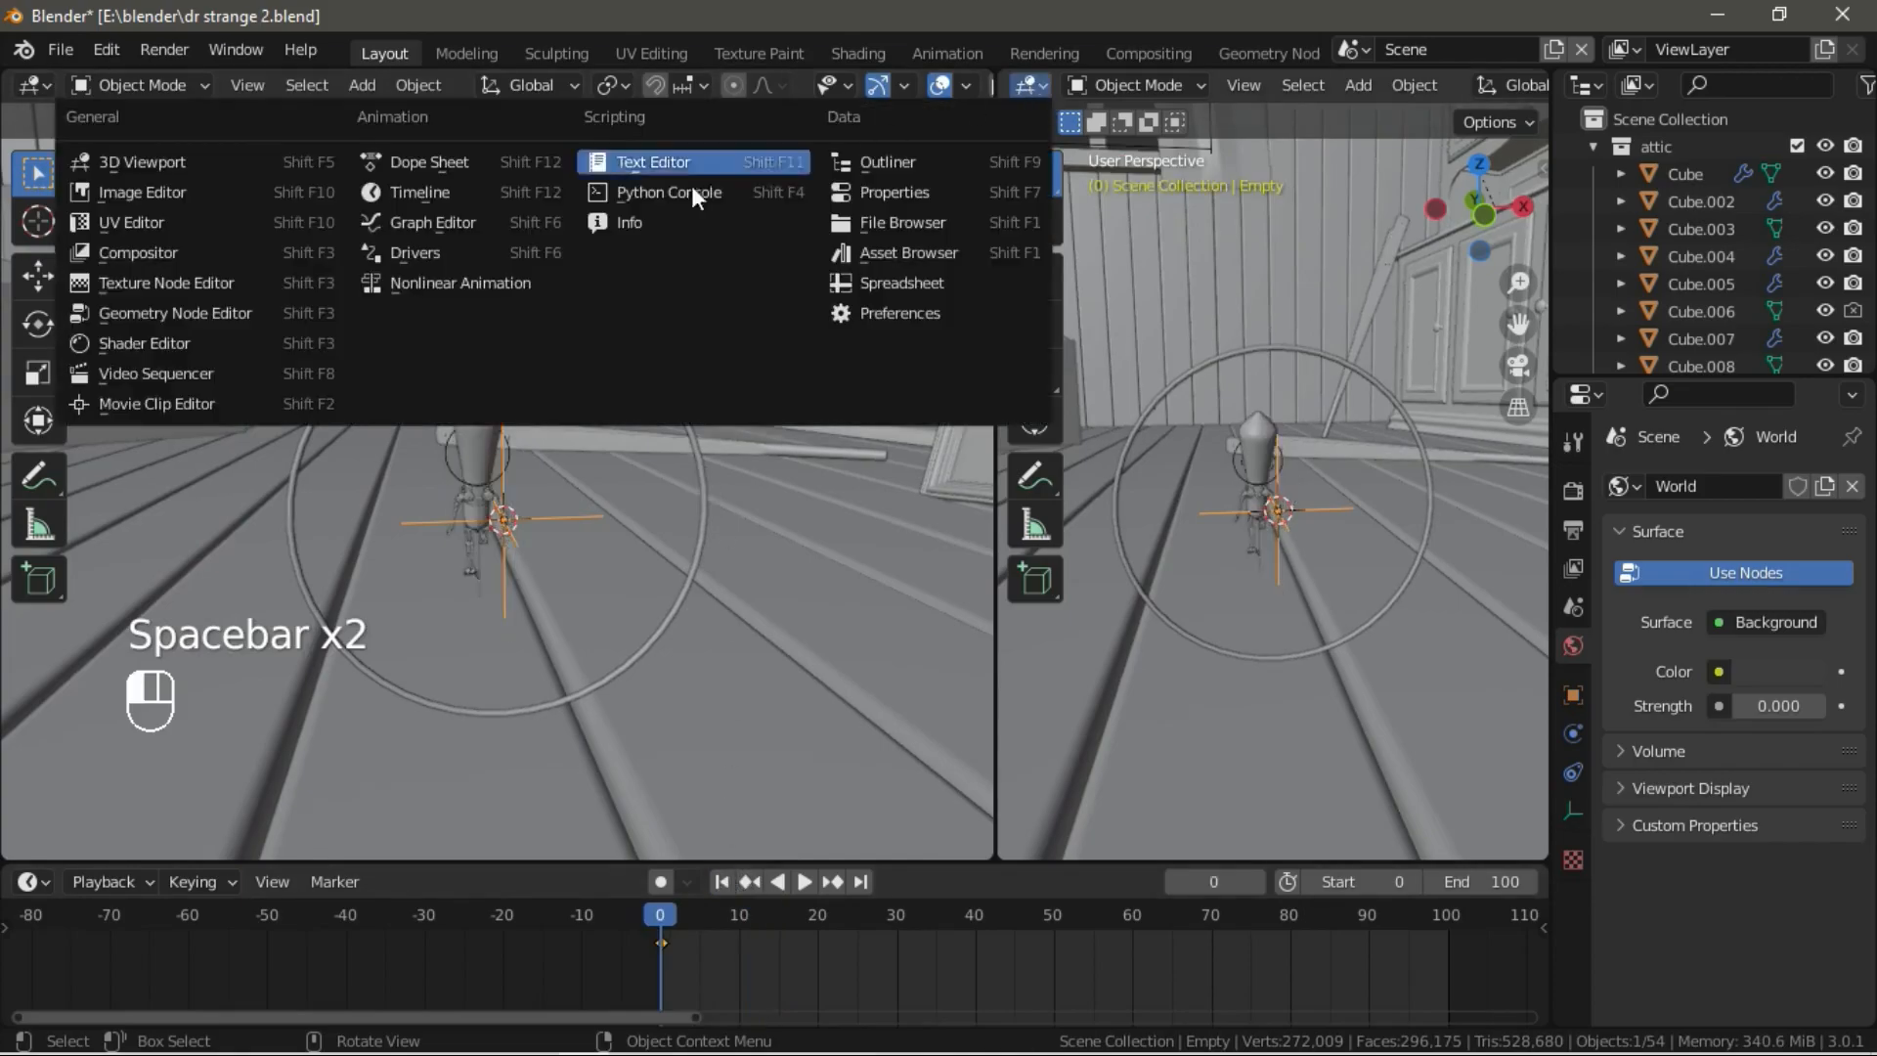
{"action": "left_click", "coordinate": [485, 214]}
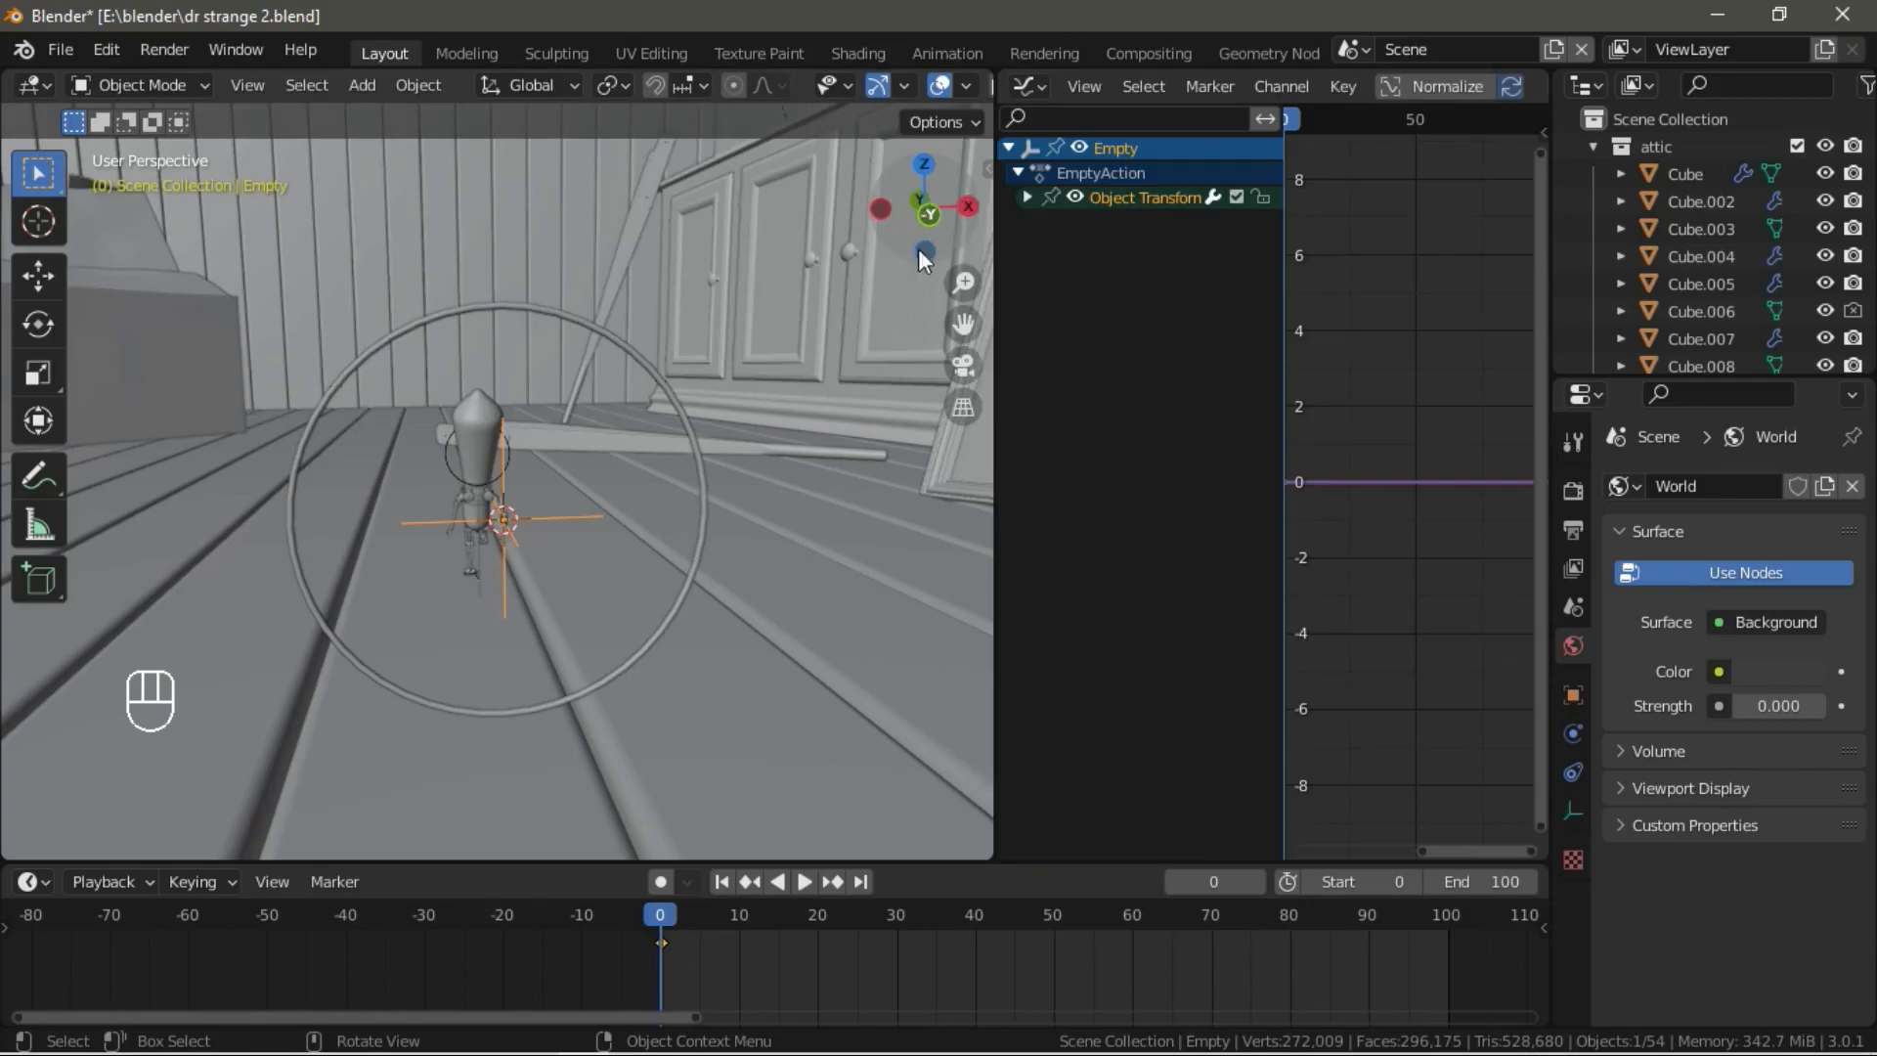
Select the empty's Y Euler Rotation curve and display its properties in the widened Graph Editor.
{"action": "left_click", "coordinate": [518, 519]}
{"action": "left_click", "coordinate": [518, 519]}
{"action": "left_click", "coordinate": [1026, 198]}
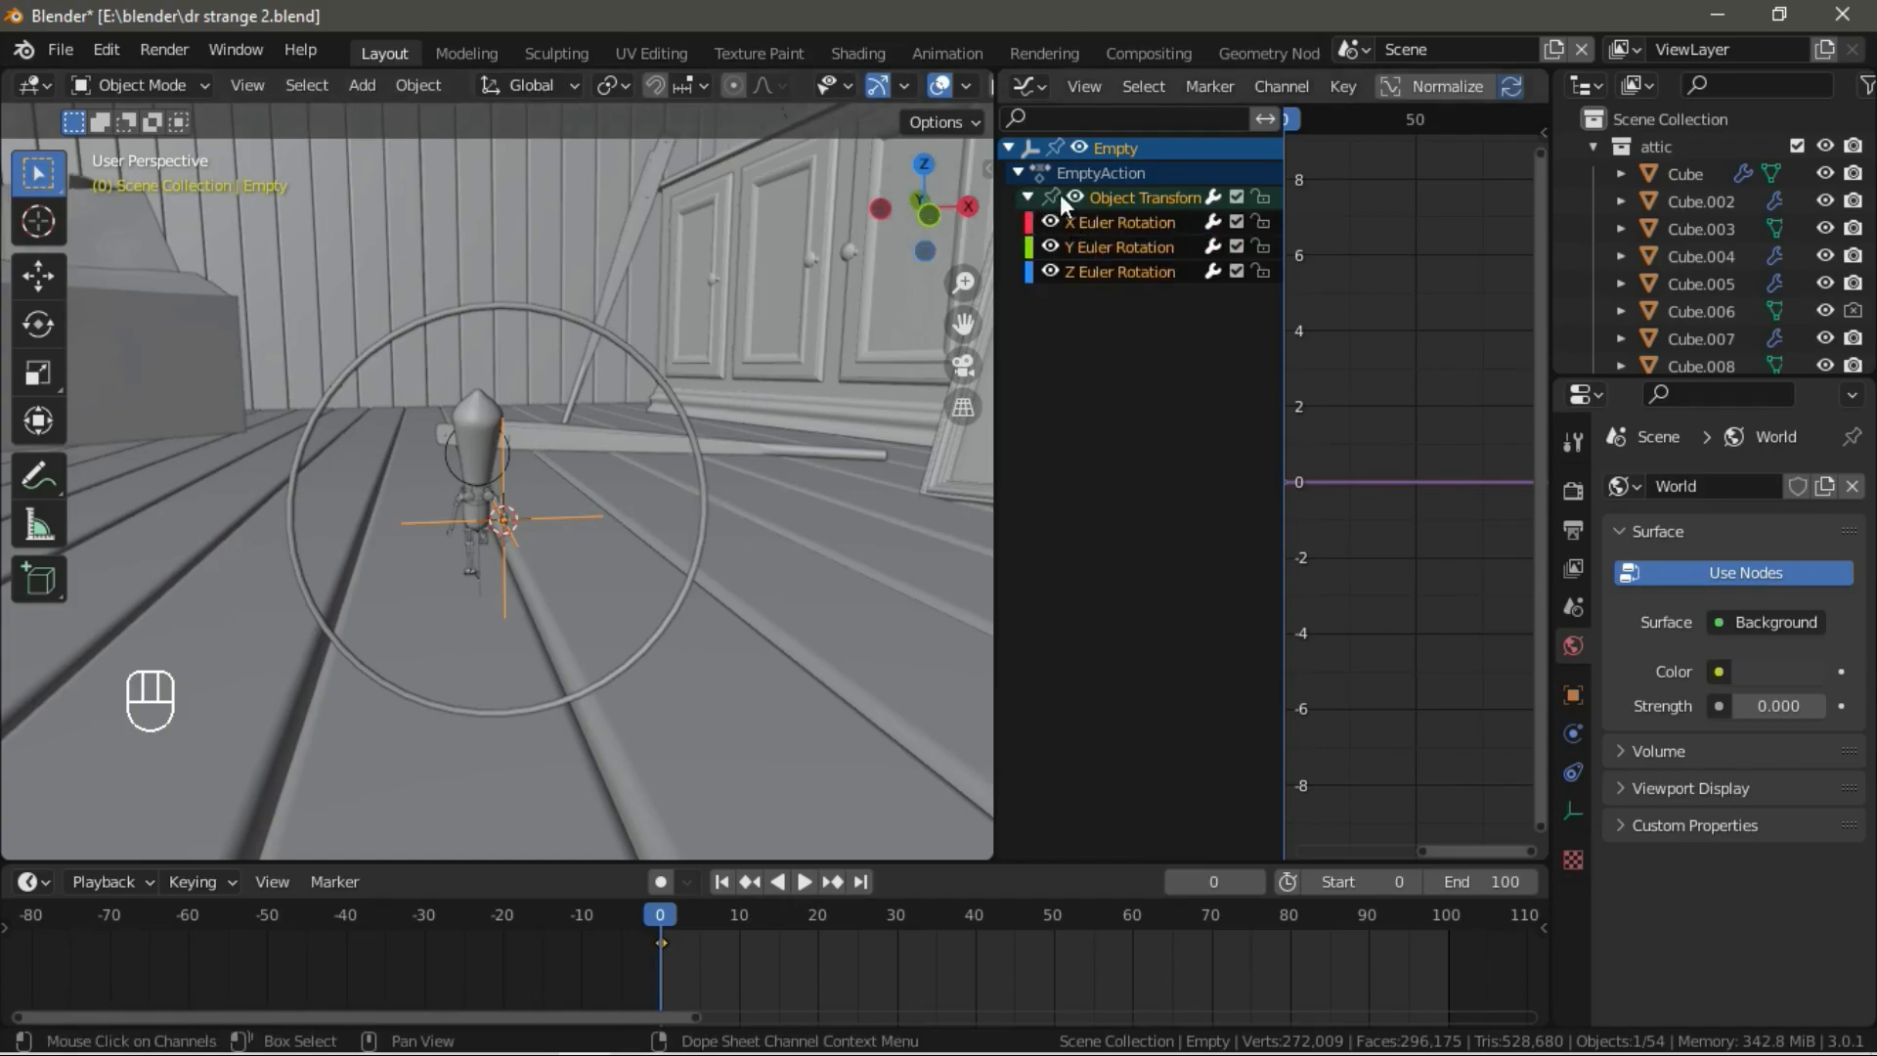
{"action": "left_click", "coordinate": [1112, 247]}
{"action": "left_click_drag", "start_coordinate": [996, 410], "coordinate": [720, 411]}
{"action": "key", "text": "n"}
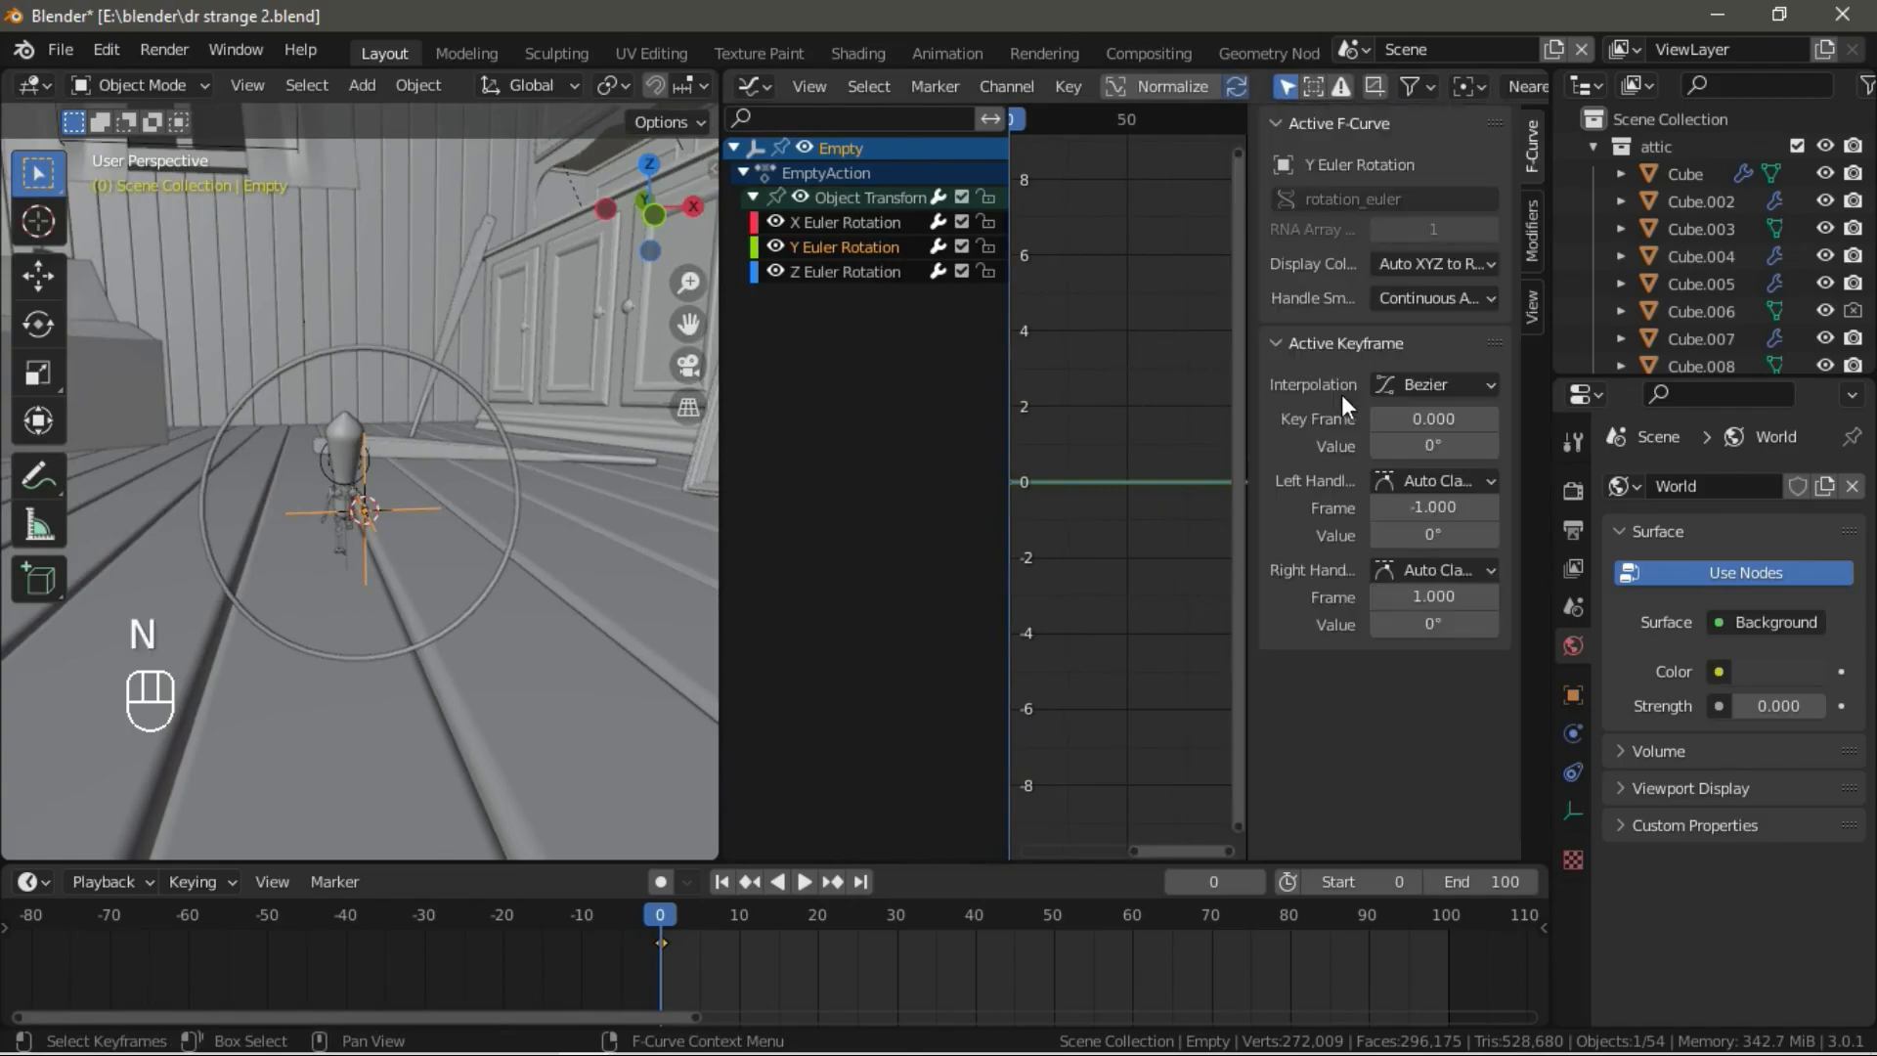
Add a Generator modifier to the empty's Y Euler Rotation curve.
{"action": "left_click", "coordinate": [1537, 219]}
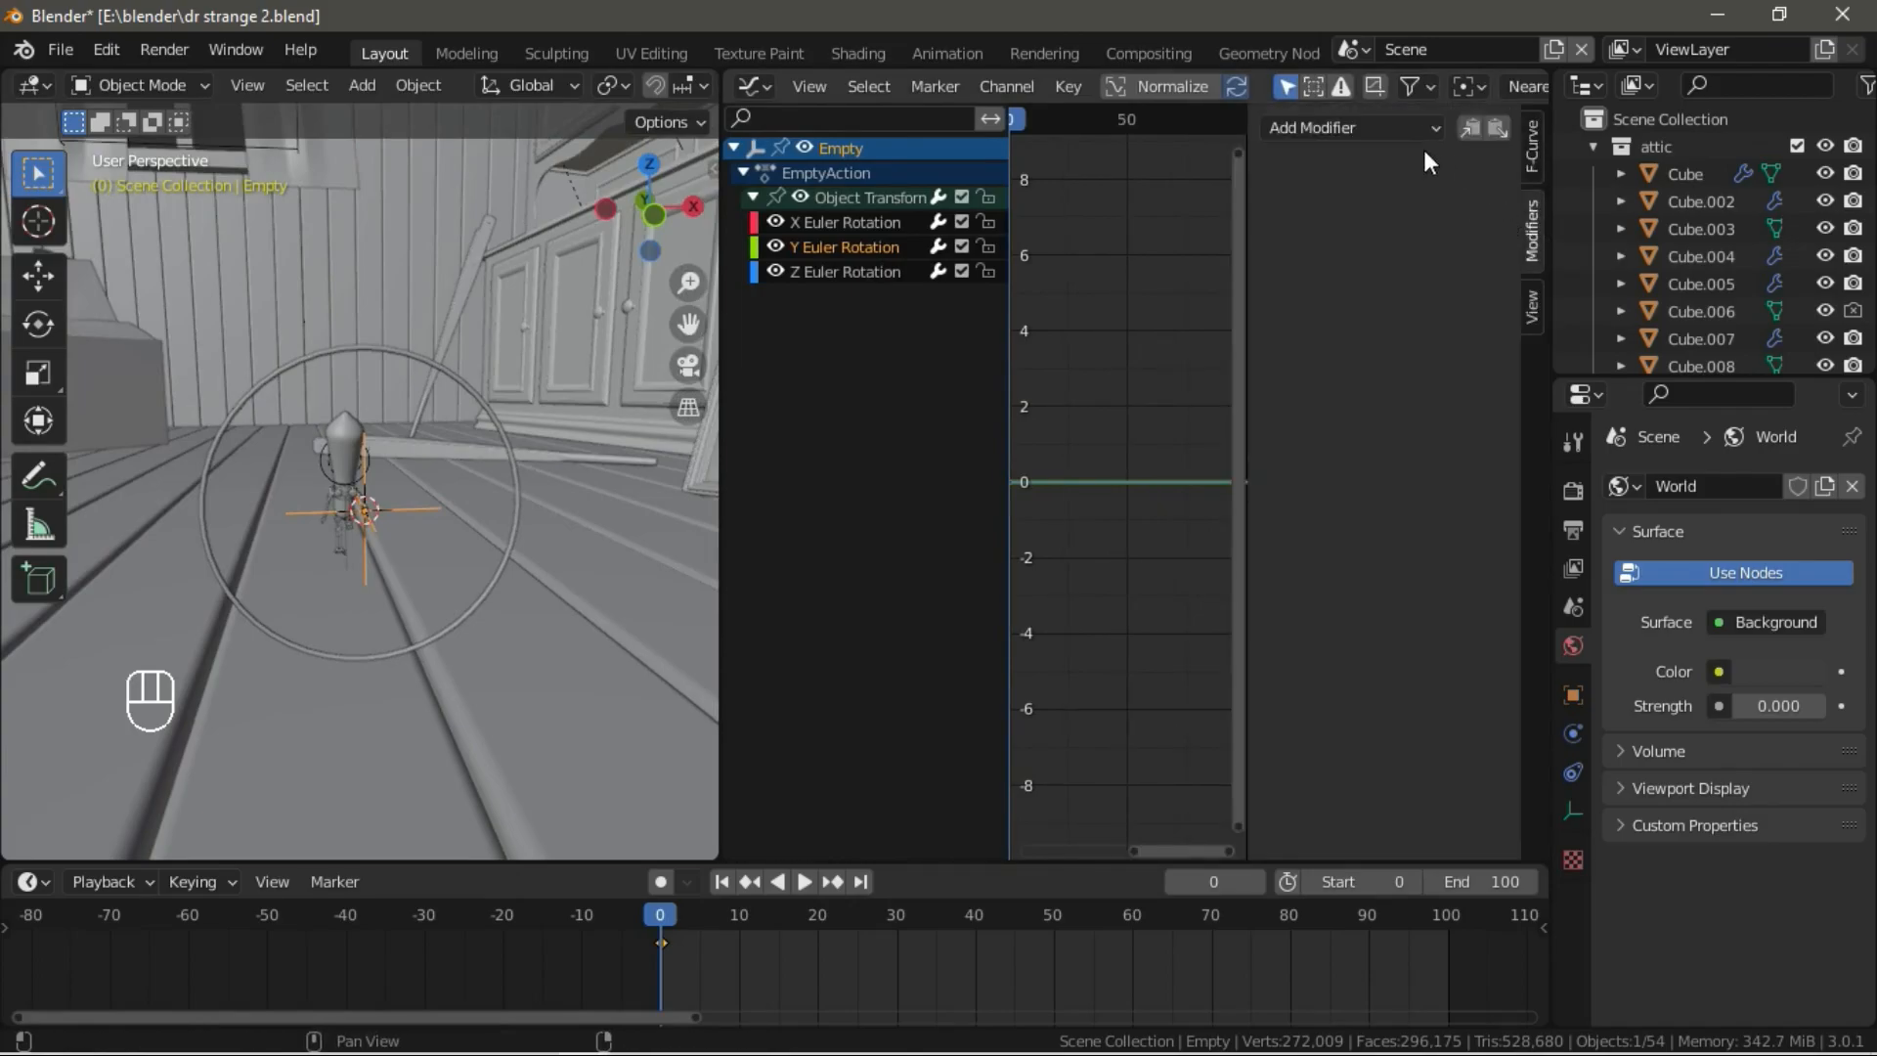
{"action": "left_click", "coordinate": [1347, 129]}
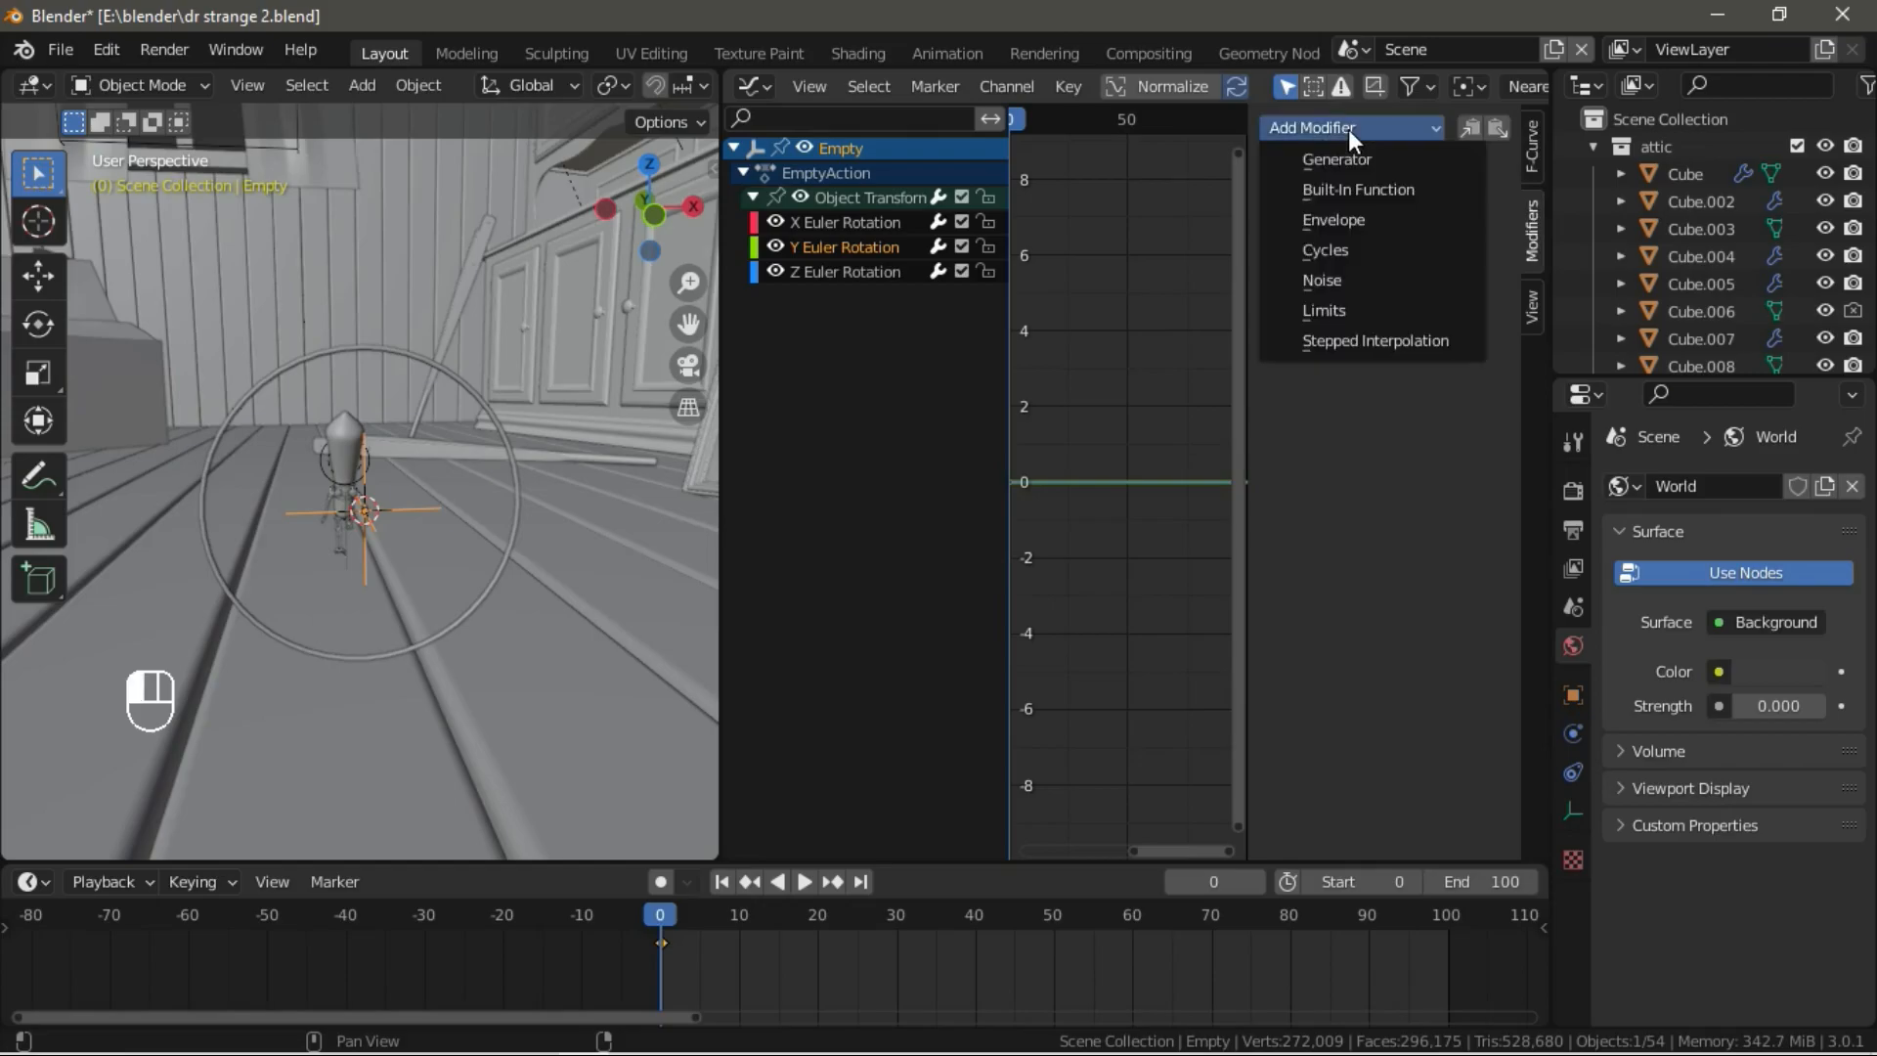
{"action": "left_click", "coordinate": [1369, 160]}
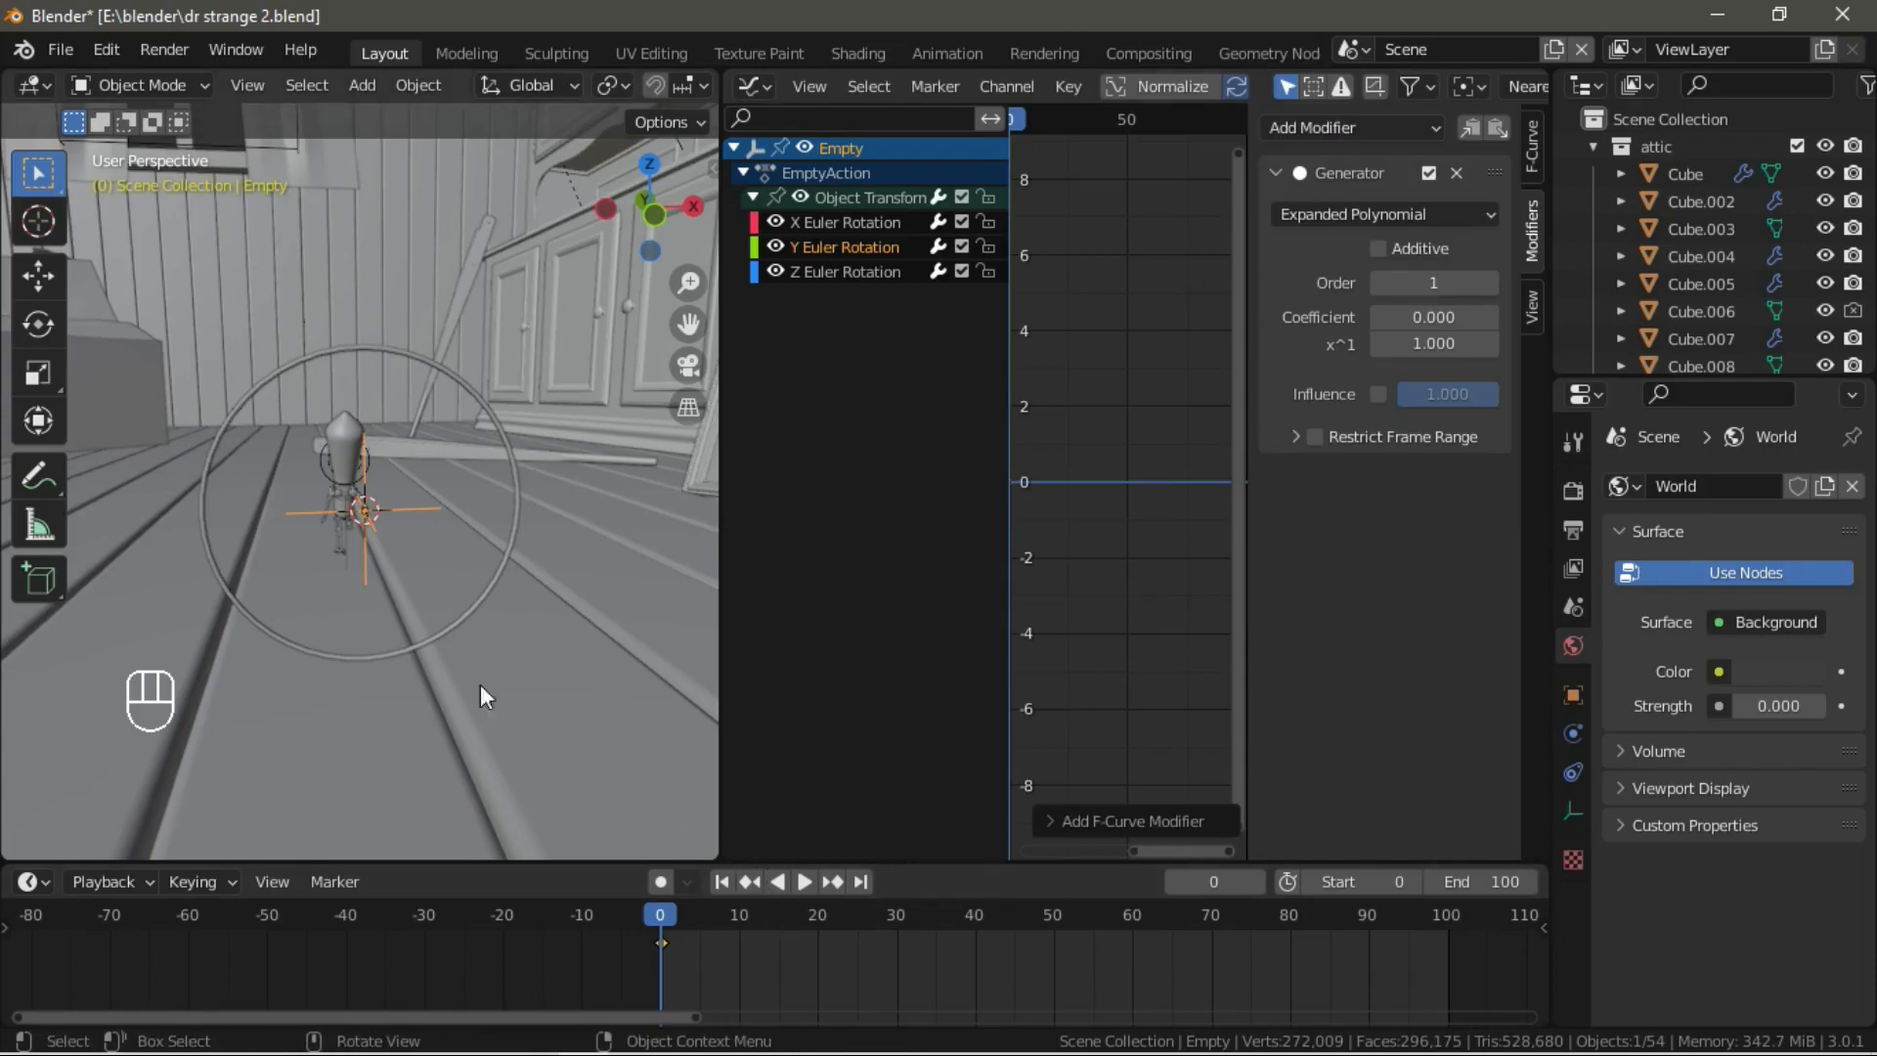
Play the animation and lower the Generator modifier's x^1 coefficient to 0.400.
{"action": "key", "text": "space"}
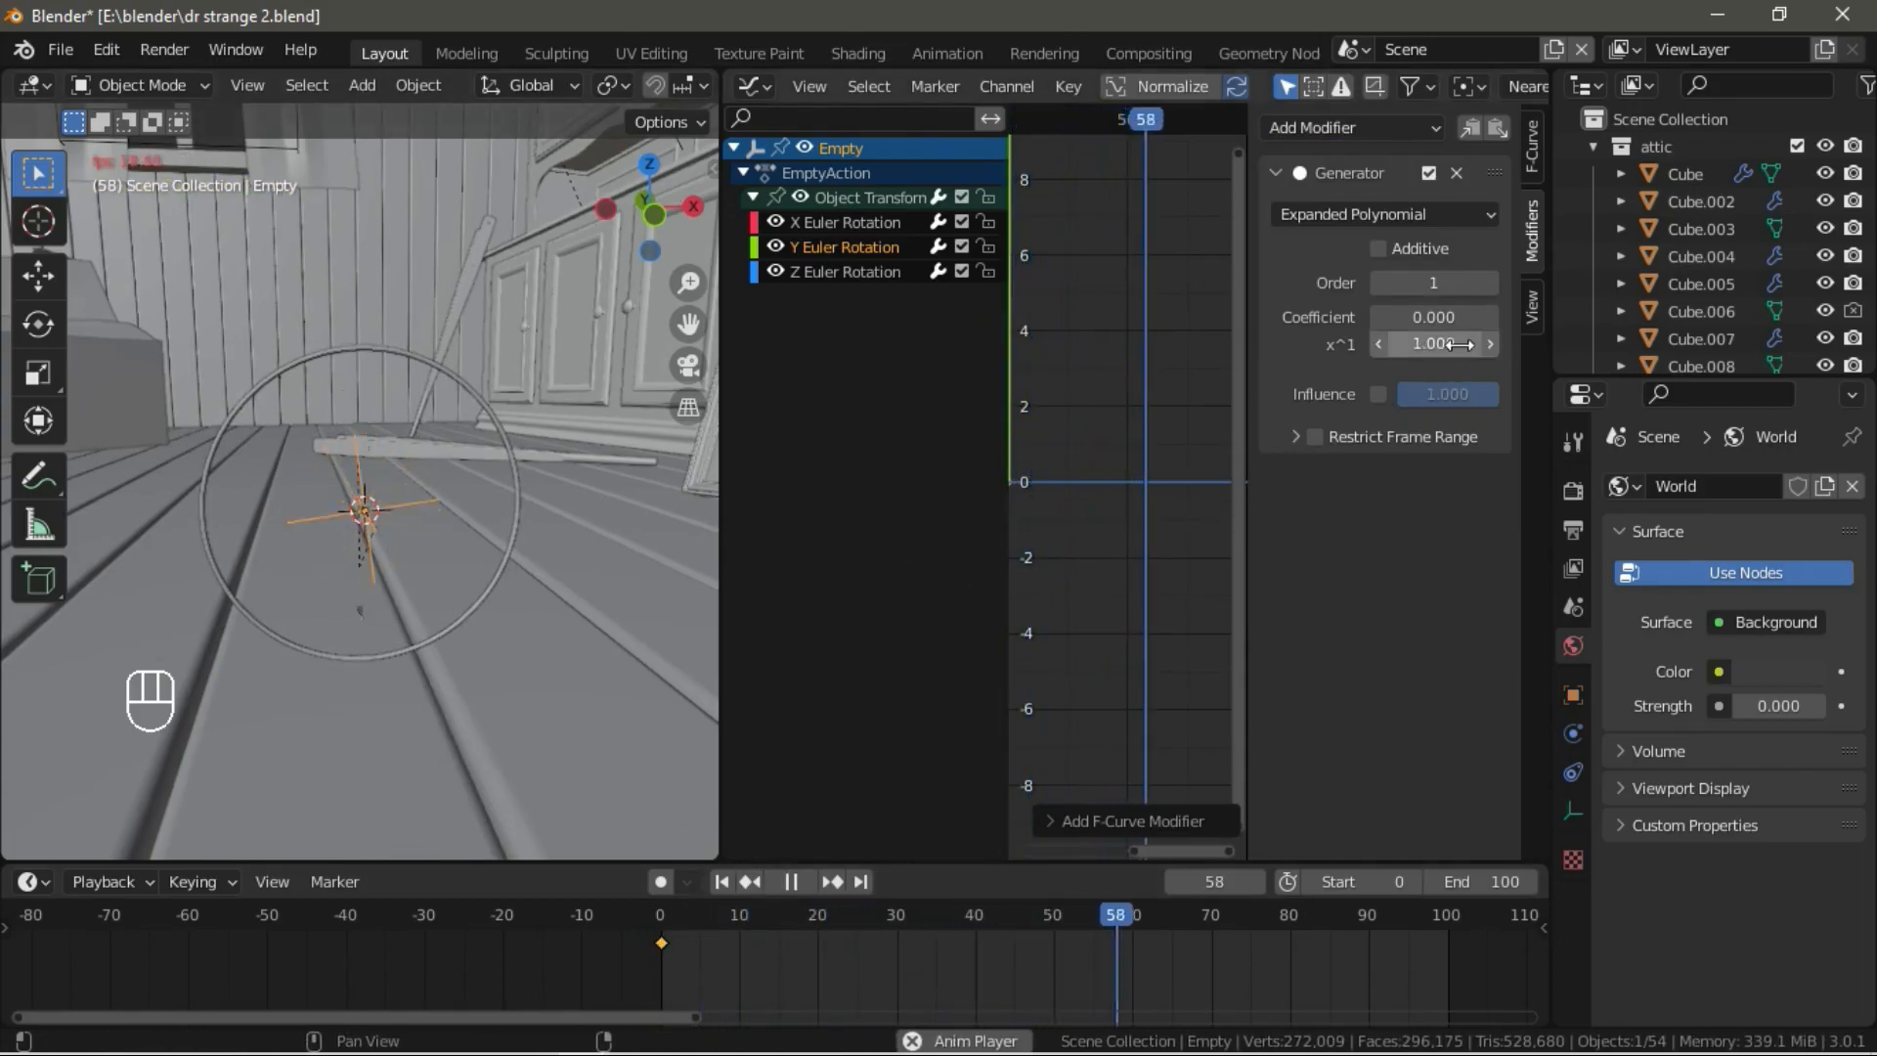
{"action": "left_click", "coordinate": [1387, 342]}
{"action": "left_click", "coordinate": [1387, 342]}
{"action": "left_click", "coordinate": [1387, 338]}
{"action": "left_click", "coordinate": [1387, 338]}
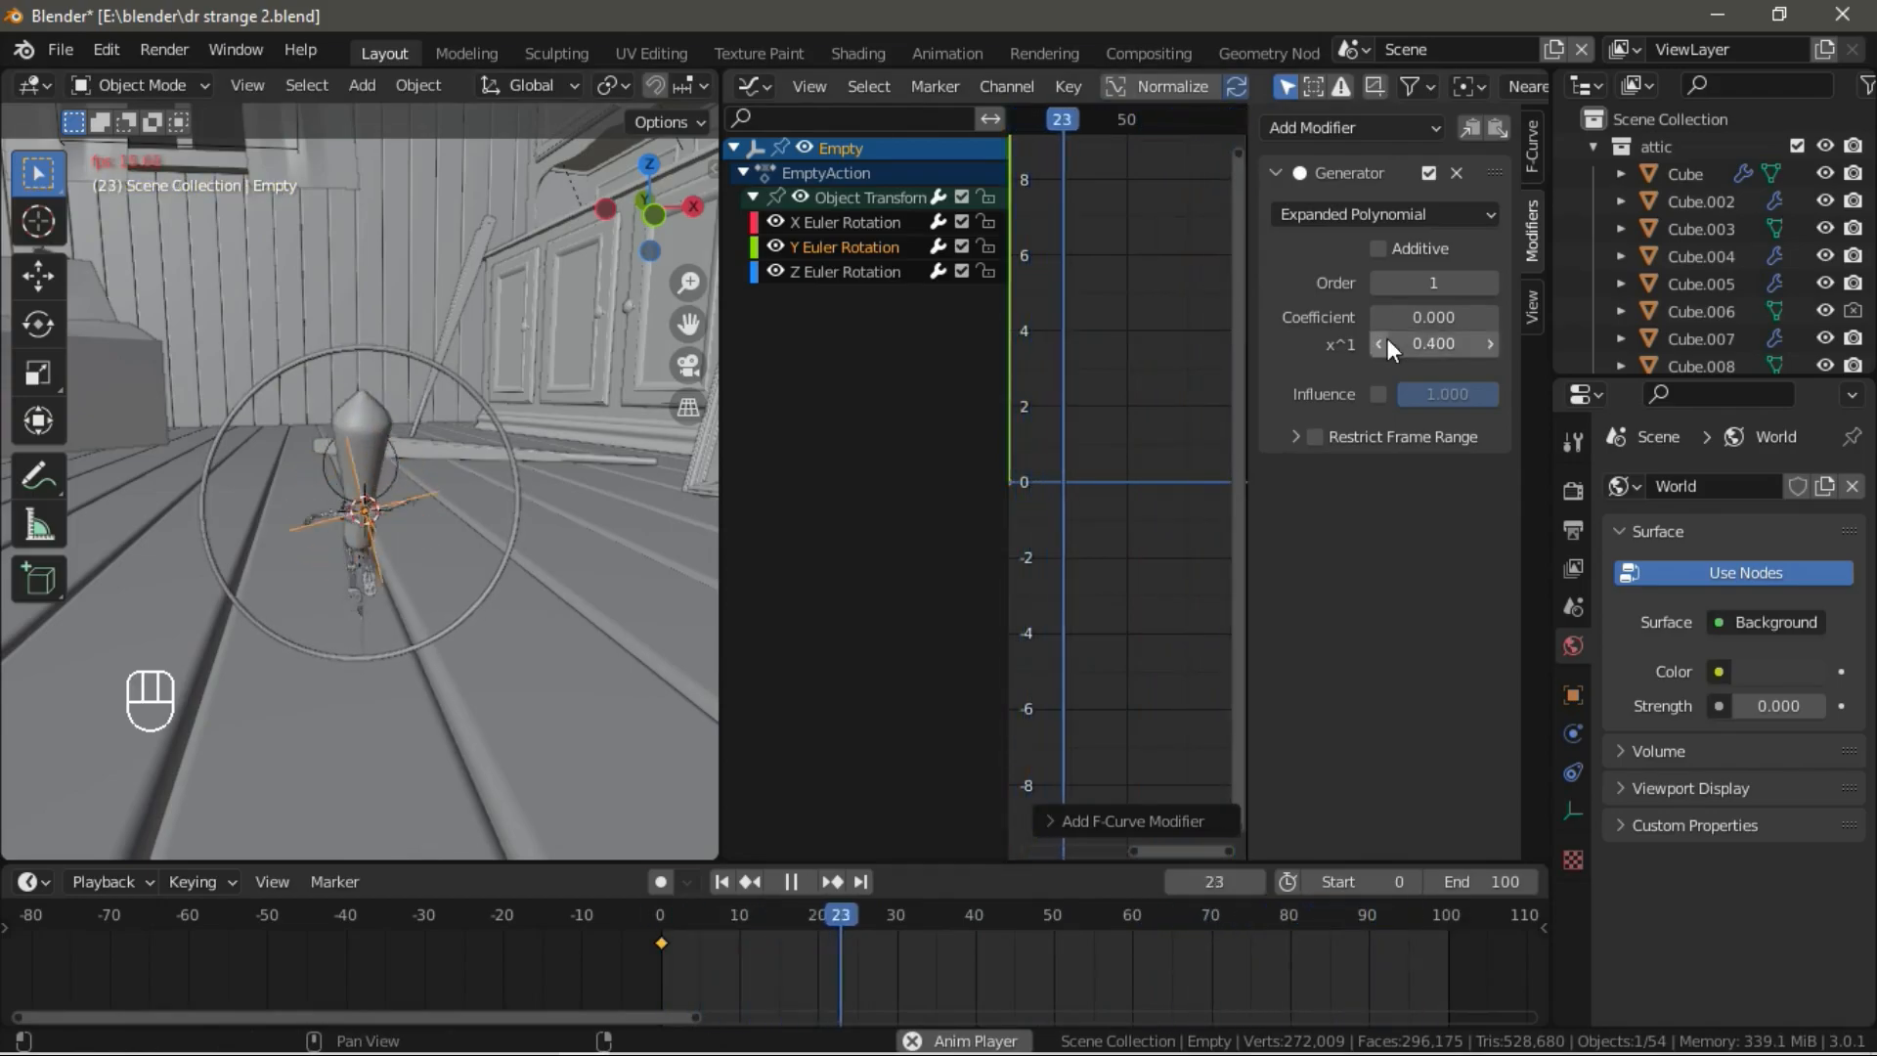
{"action": "left_click", "coordinate": [1498, 342]}
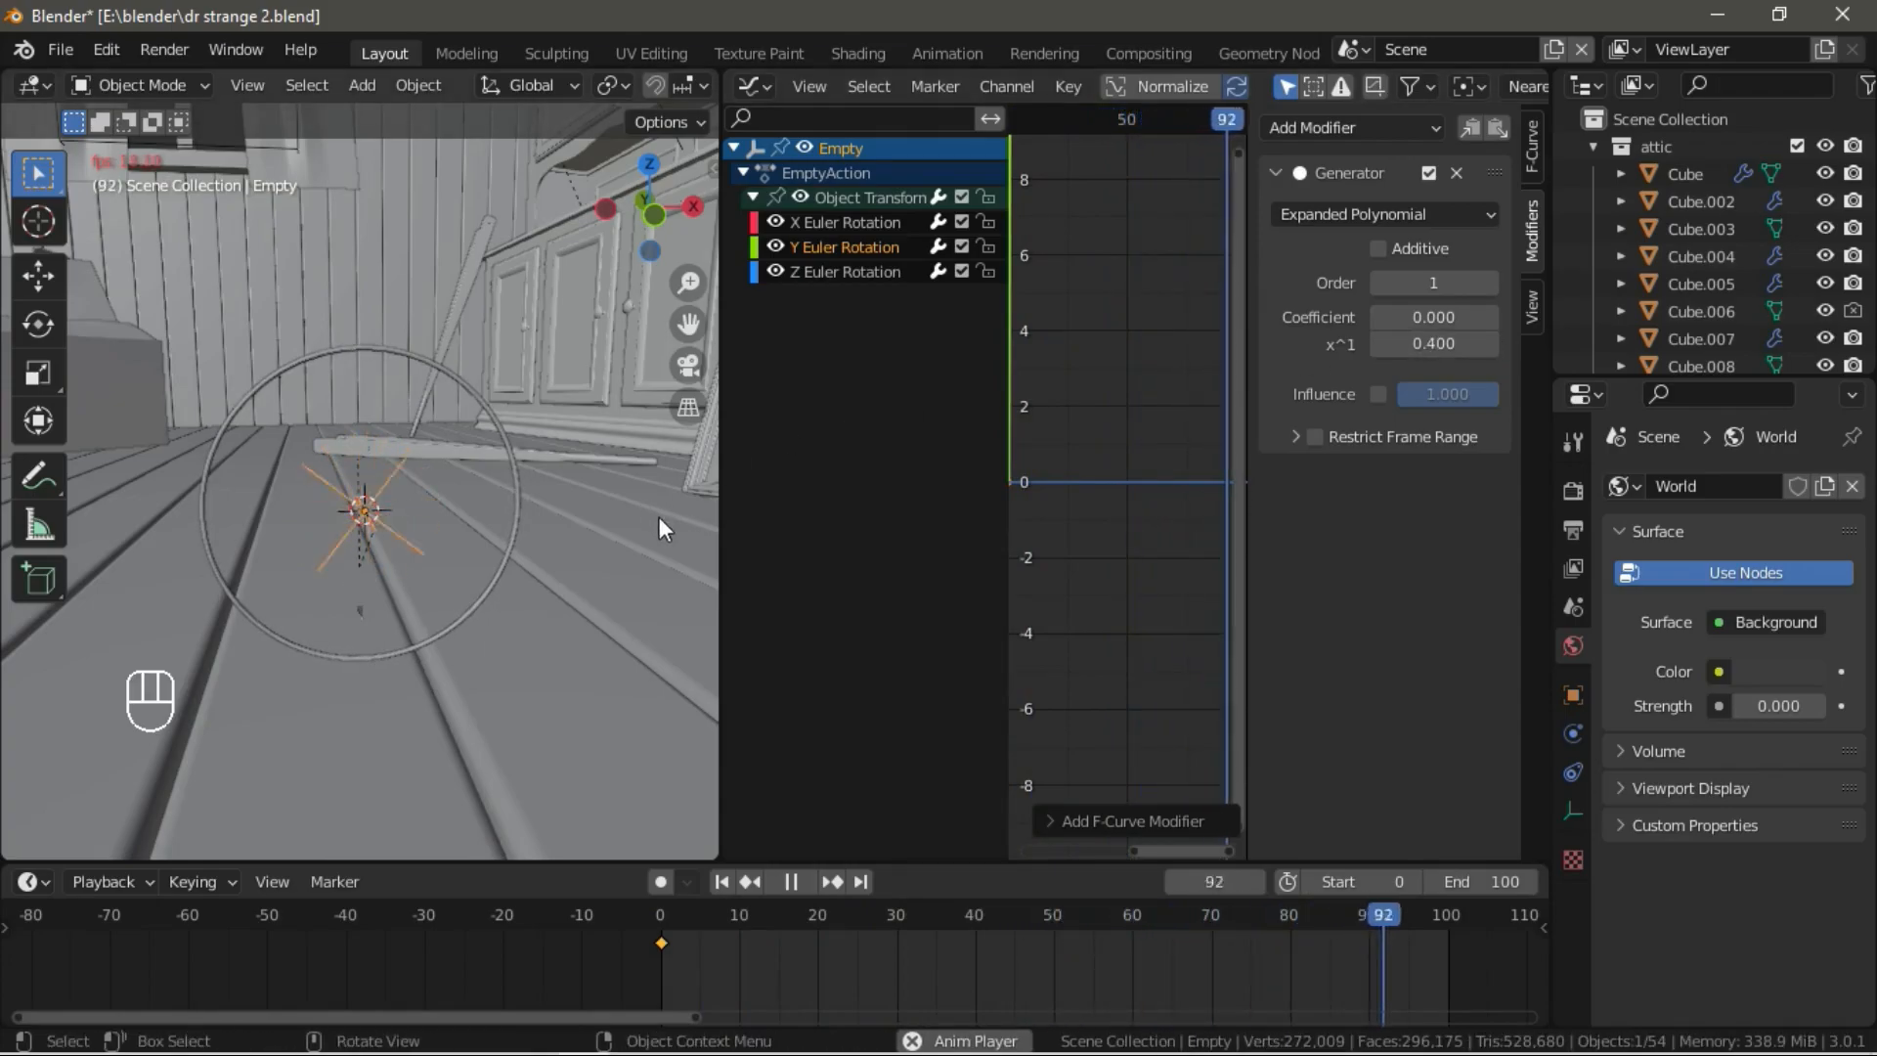
Join the Graph Editor area back into the 3D viewport, stop playback and return to frame 0.
{"action": "right_click", "coordinate": [719, 544]}
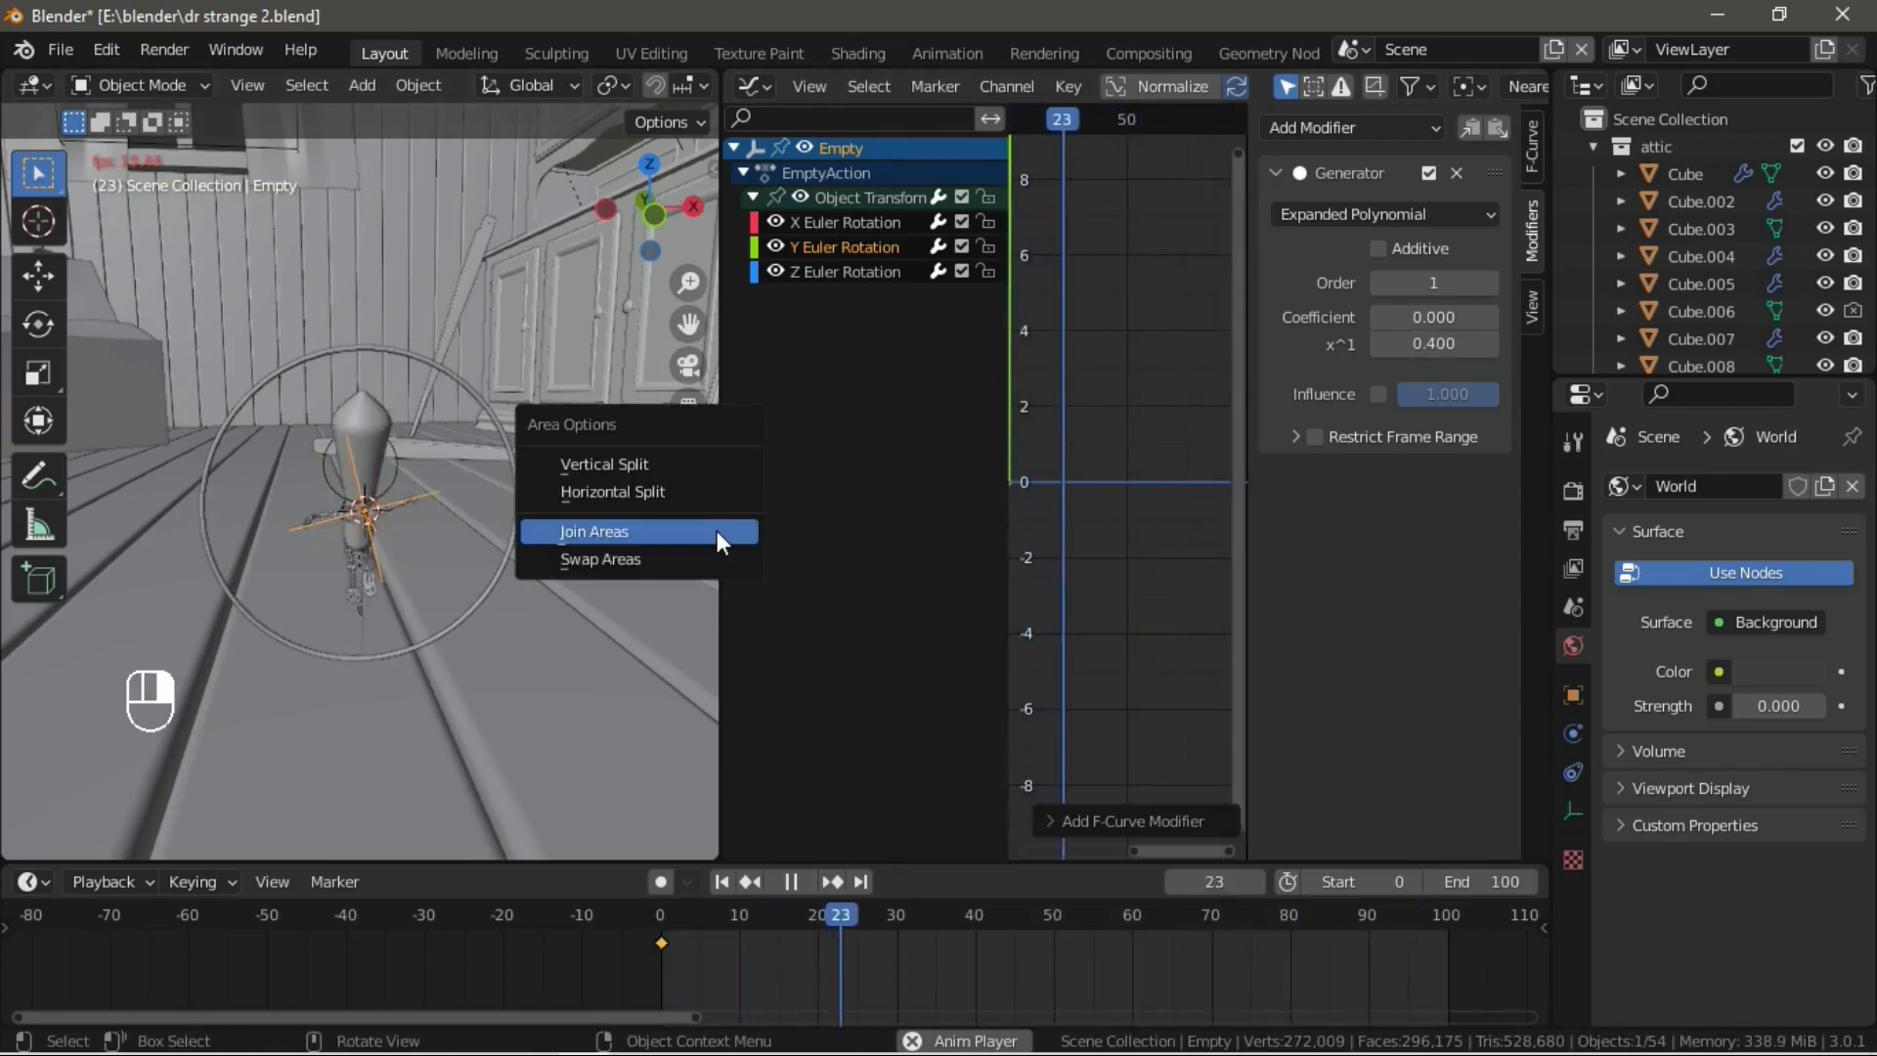
{"action": "left_click", "coordinate": [719, 536]}
{"action": "left_click", "coordinate": [1064, 516]}
{"action": "left_click", "coordinate": [688, 912]}
{"action": "key", "text": "space"}
{"action": "left_click", "coordinate": [719, 882]}
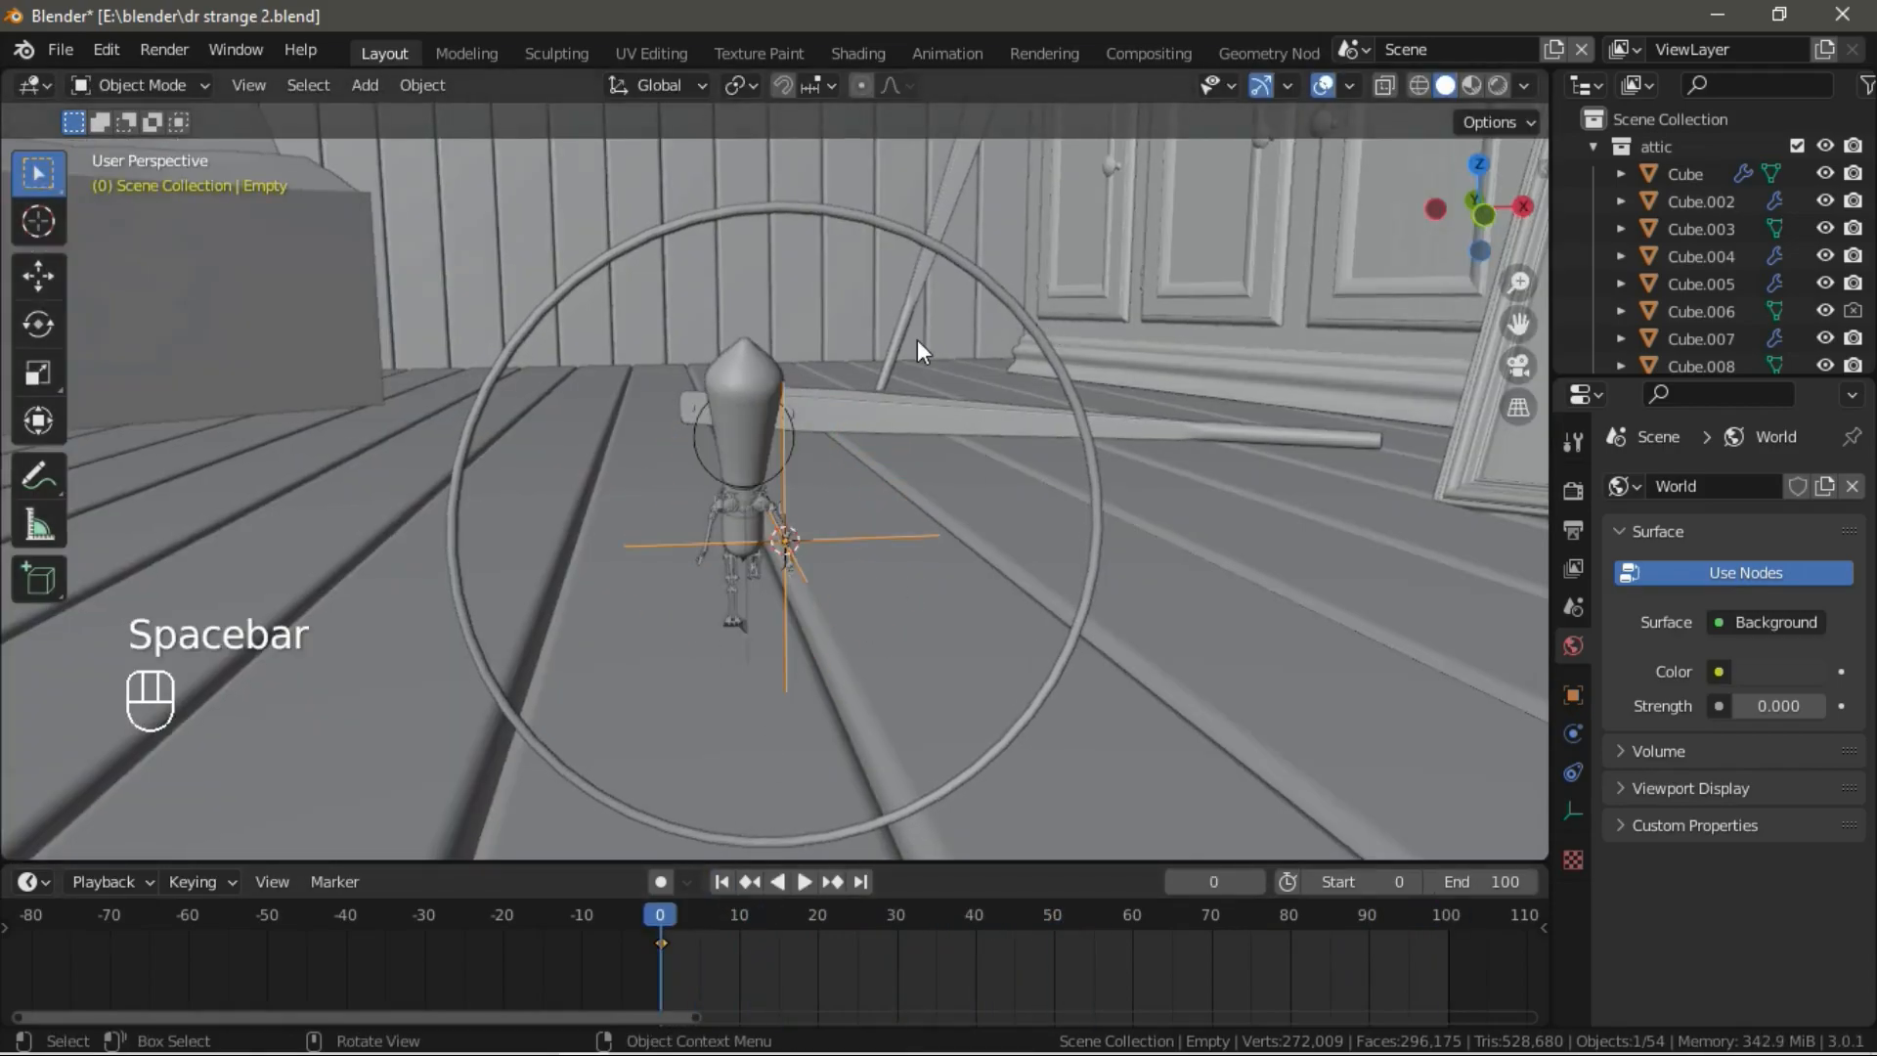
Add a new particle system to the torus ring.
{"action": "left_click", "coordinate": [846, 209]}
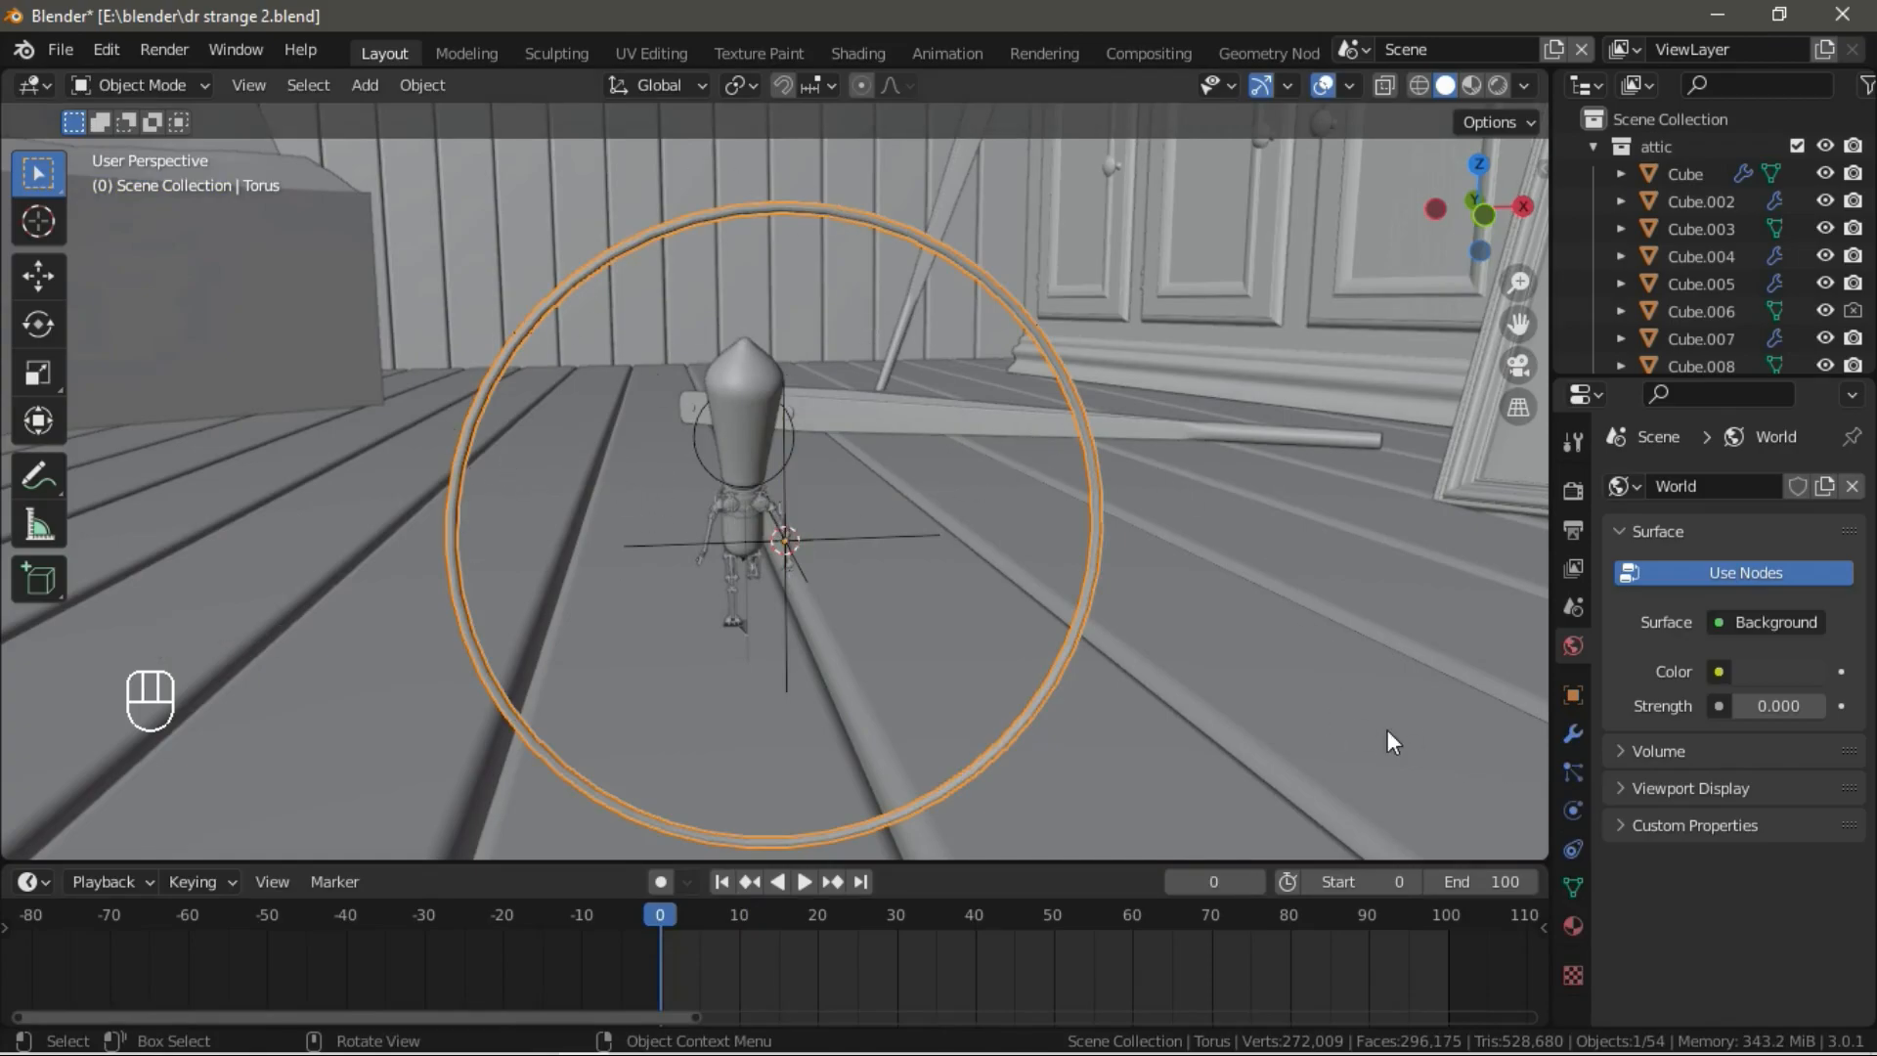
{"action": "left_click", "coordinate": [1571, 771]}
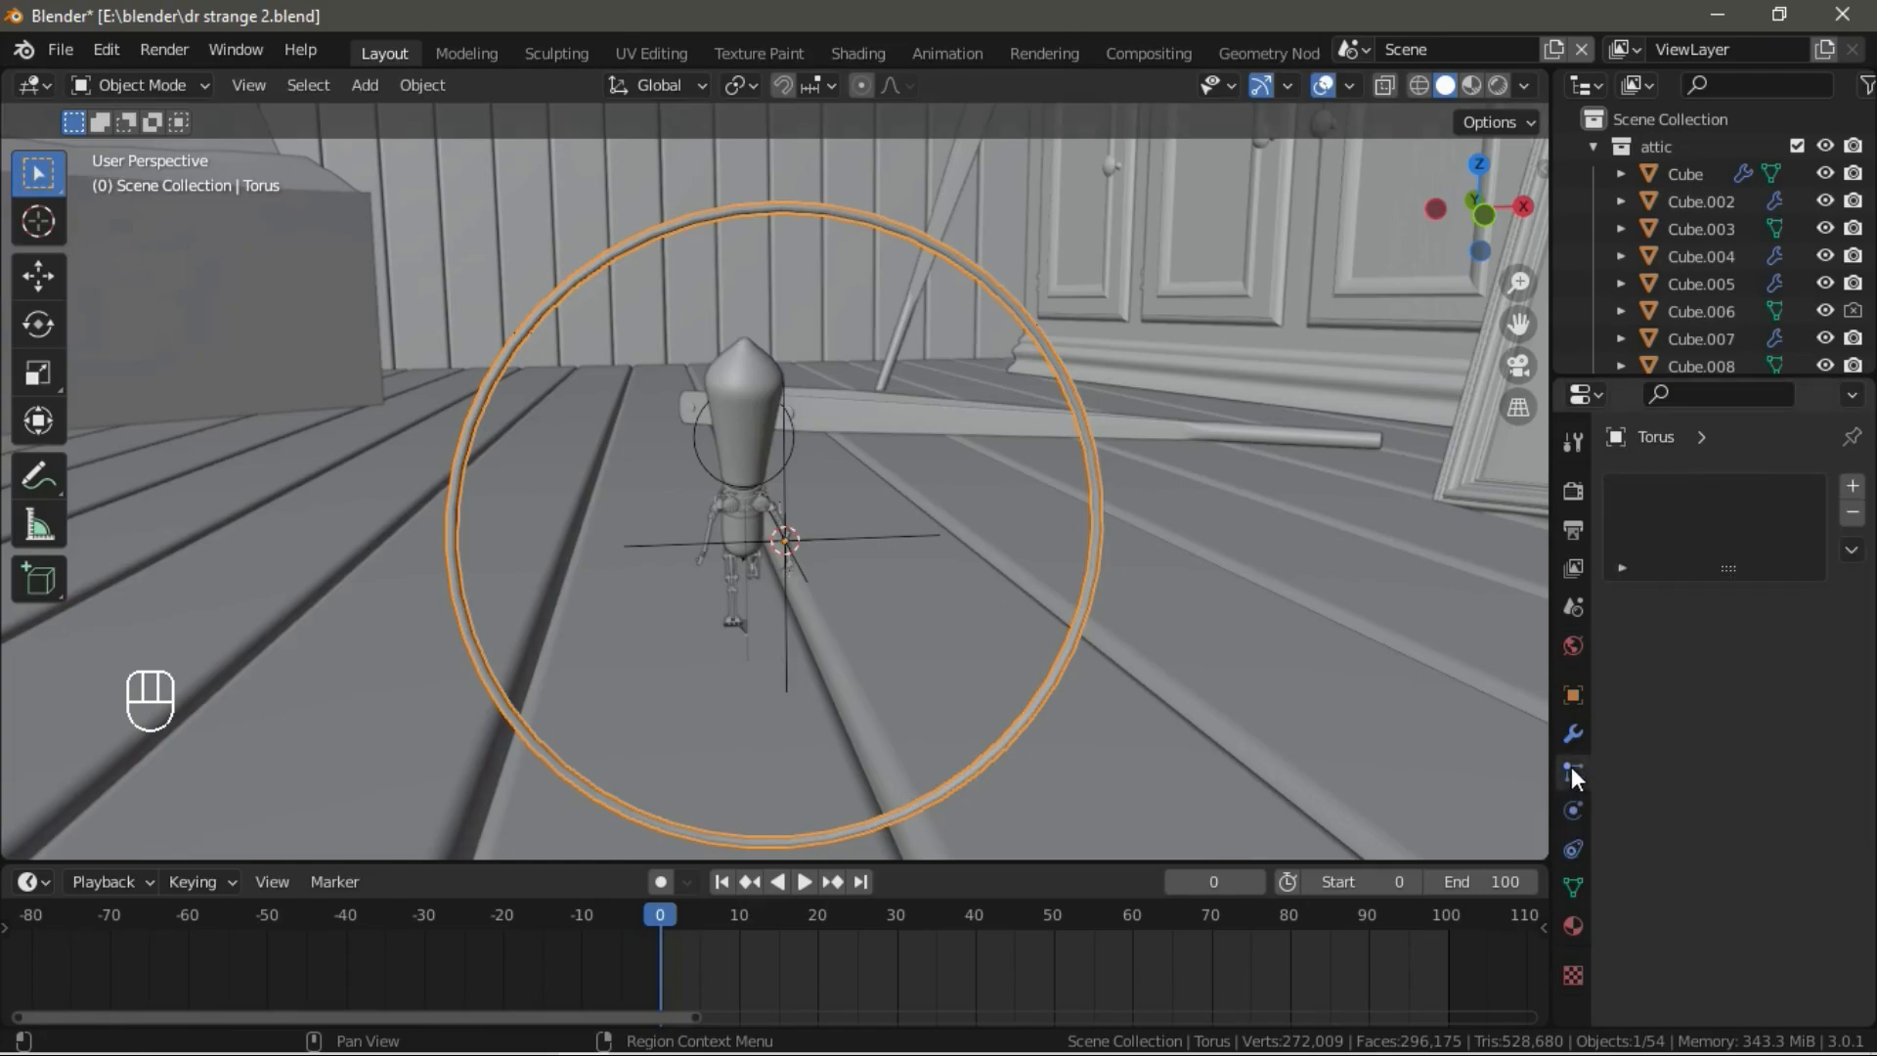
{"action": "left_click", "coordinate": [1853, 487]}
Set the particle emission's end frame to 100, lifetime to 10 and lifetime randomness to 1.
{"action": "scroll", "coordinate": [1721, 682], "scroll_direction": "down", "scroll_amount": 3}
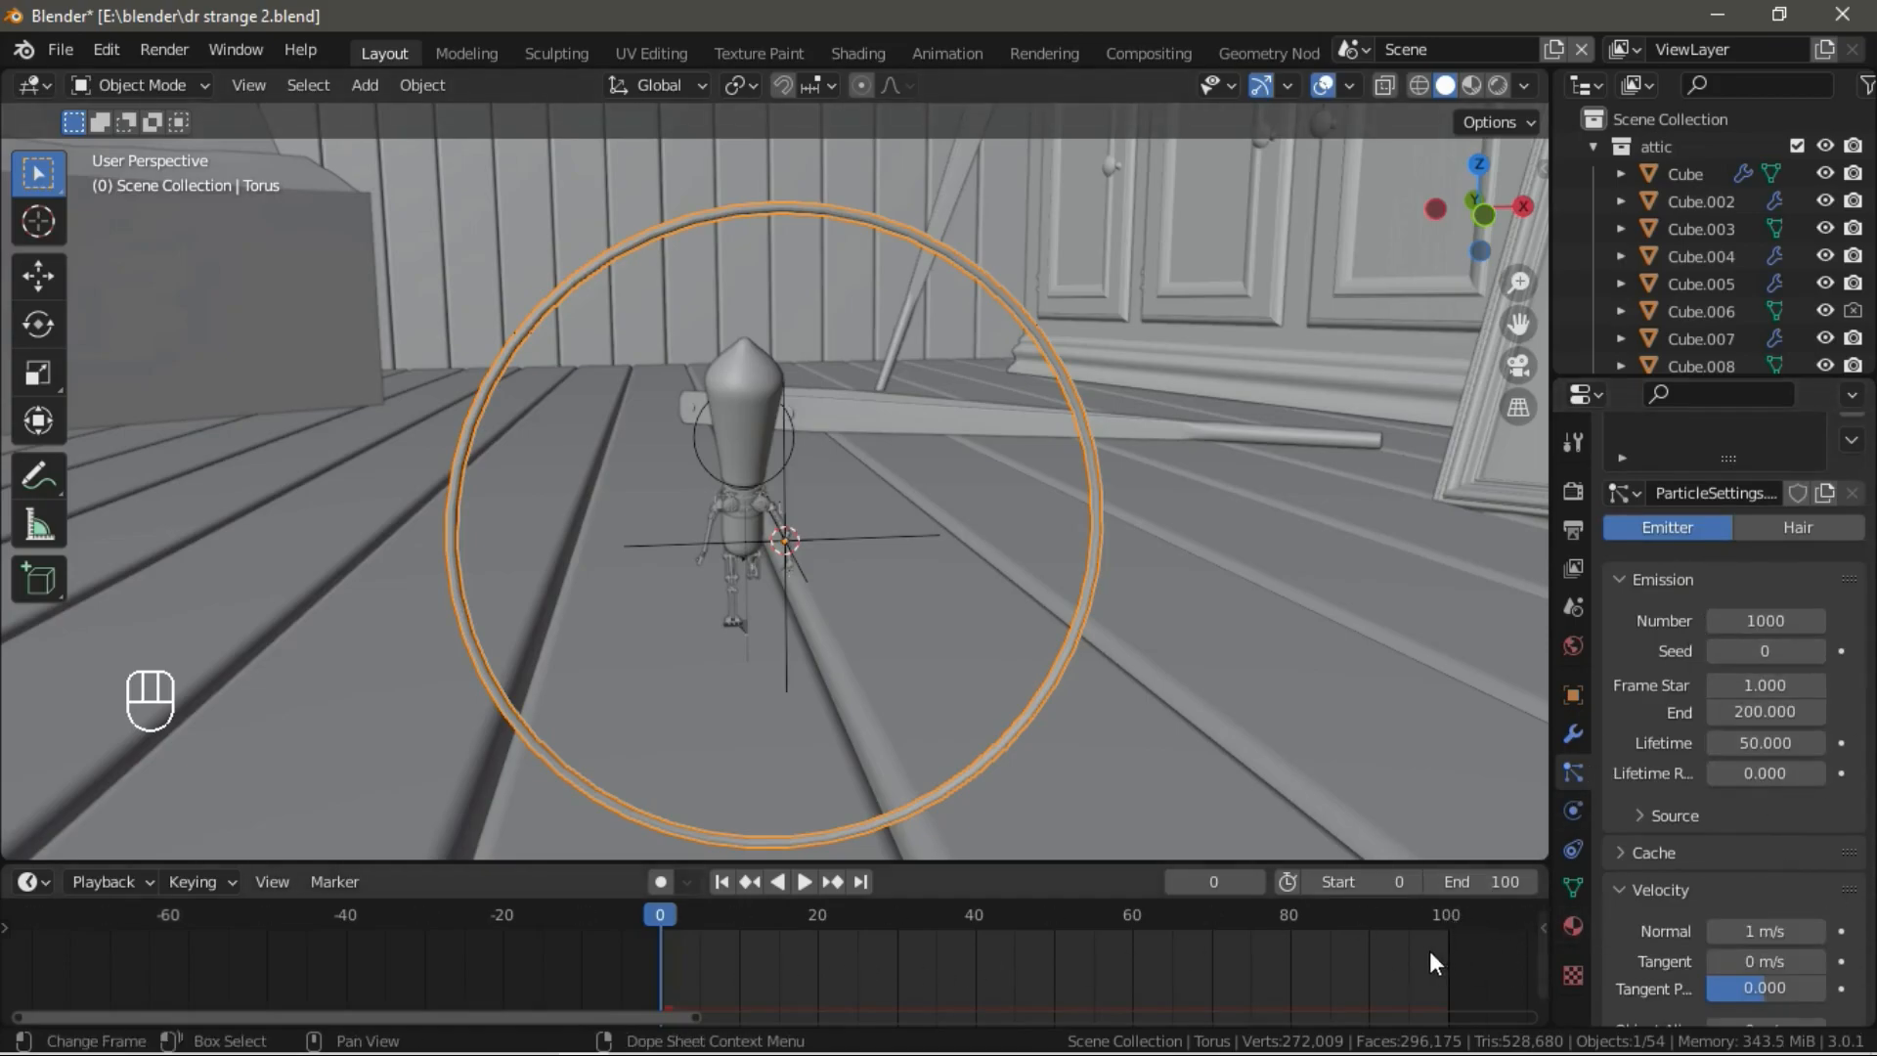
{"action": "left_click", "coordinate": [1750, 711]}
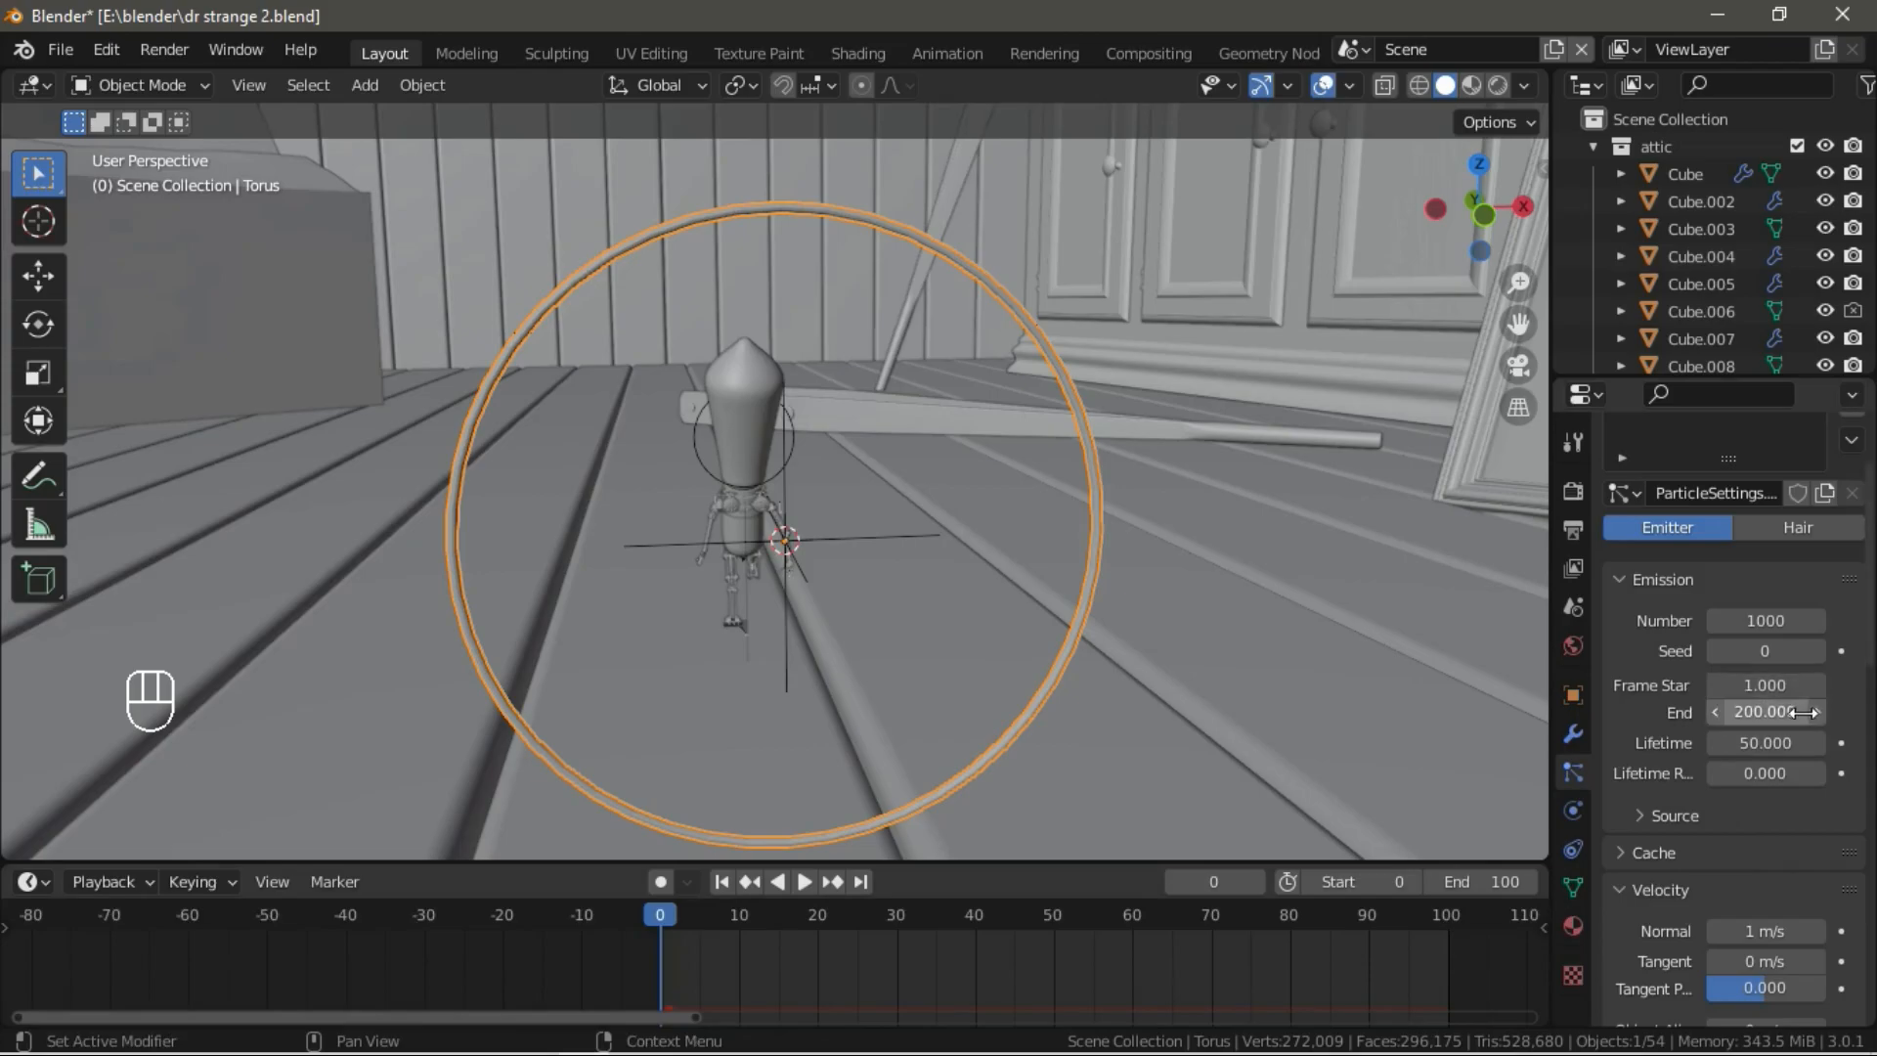
{"action": "type", "text": "100"}
{"action": "key", "text": "Return"}
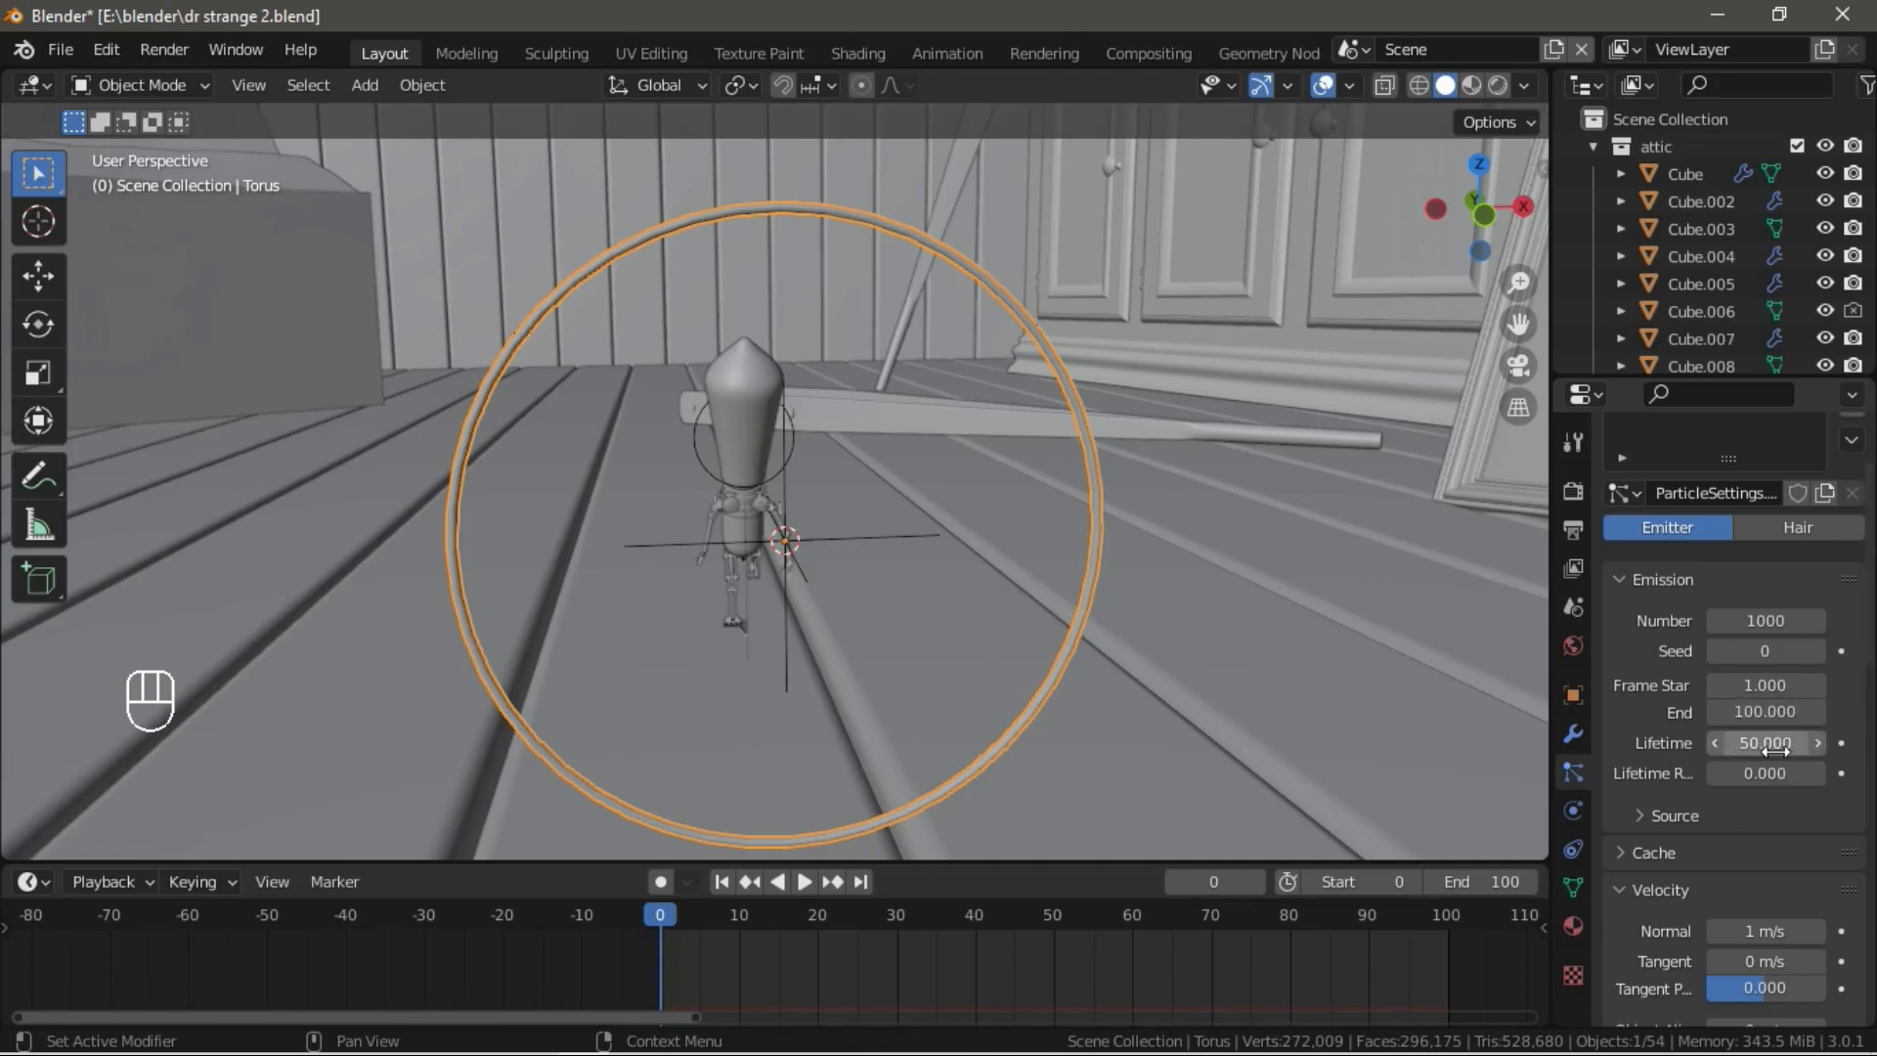
{"action": "left_click", "coordinate": [1771, 748]}
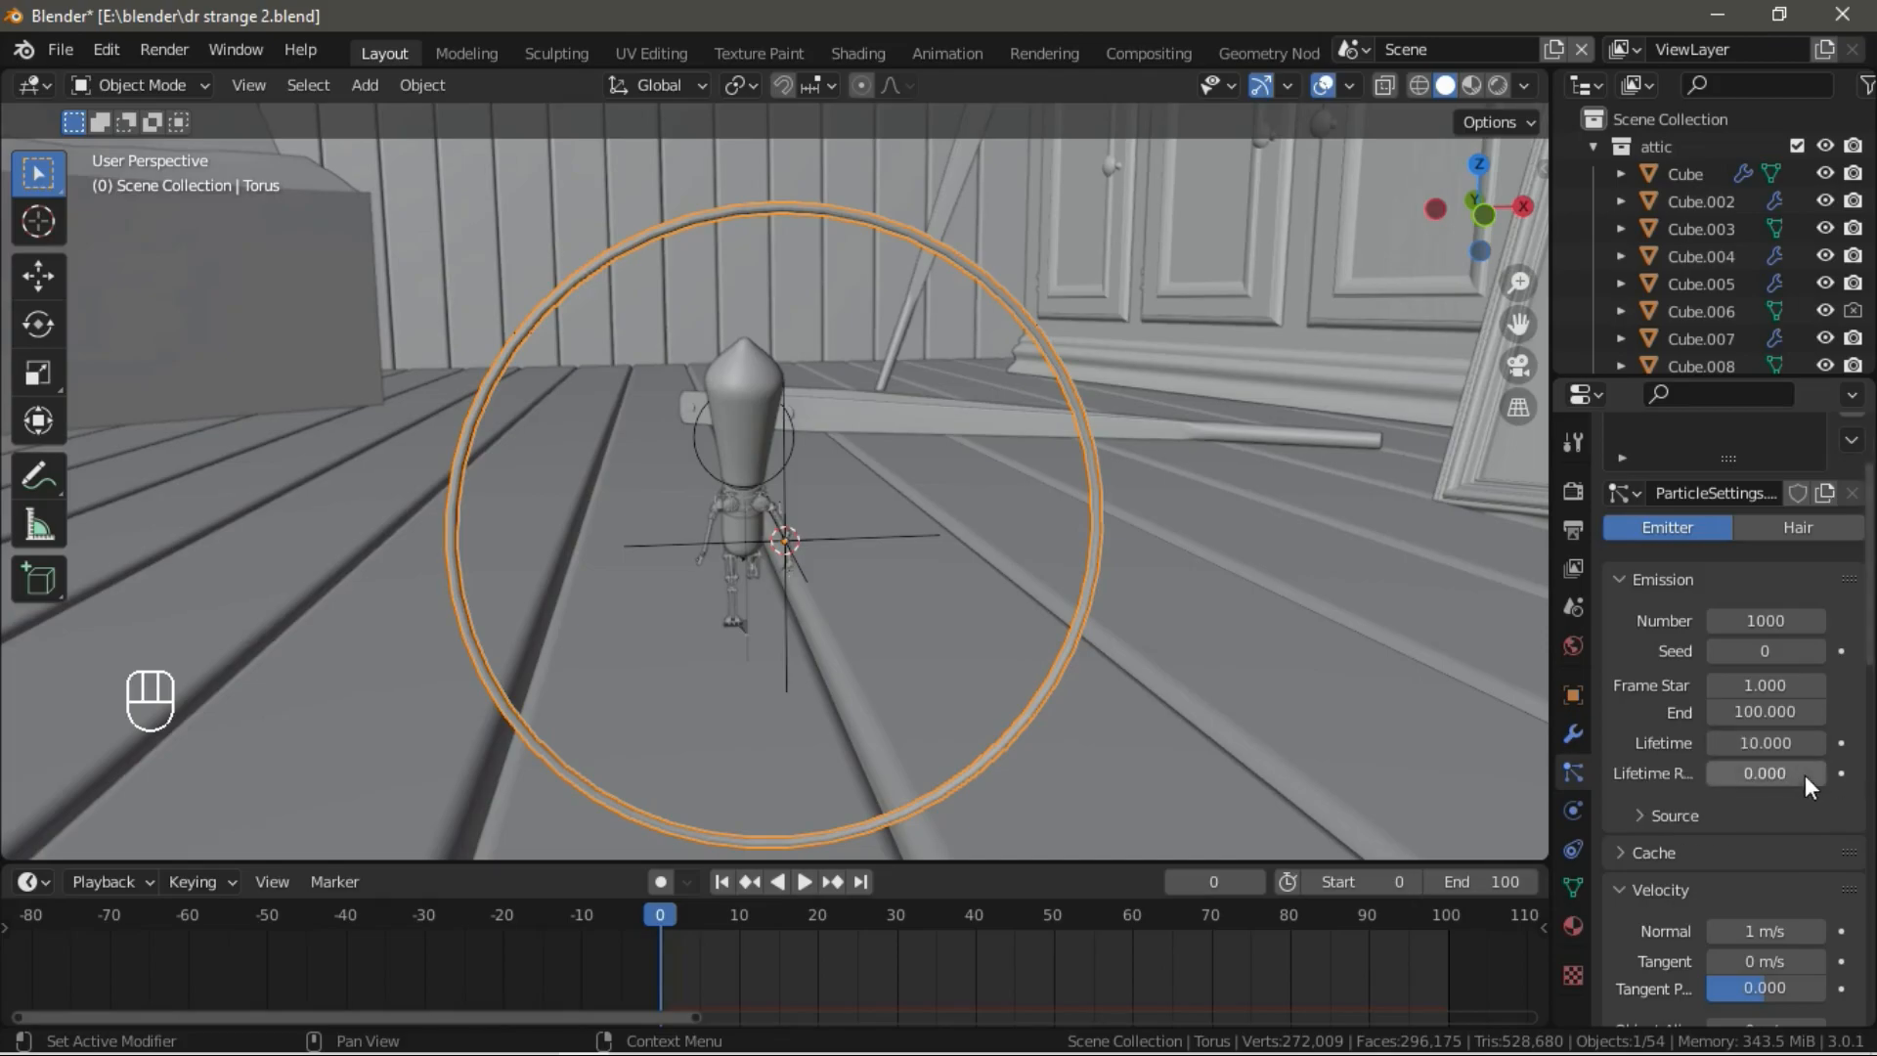
{"action": "left_click_drag", "start_coordinate": [1744, 772], "coordinate": [1838, 772]}
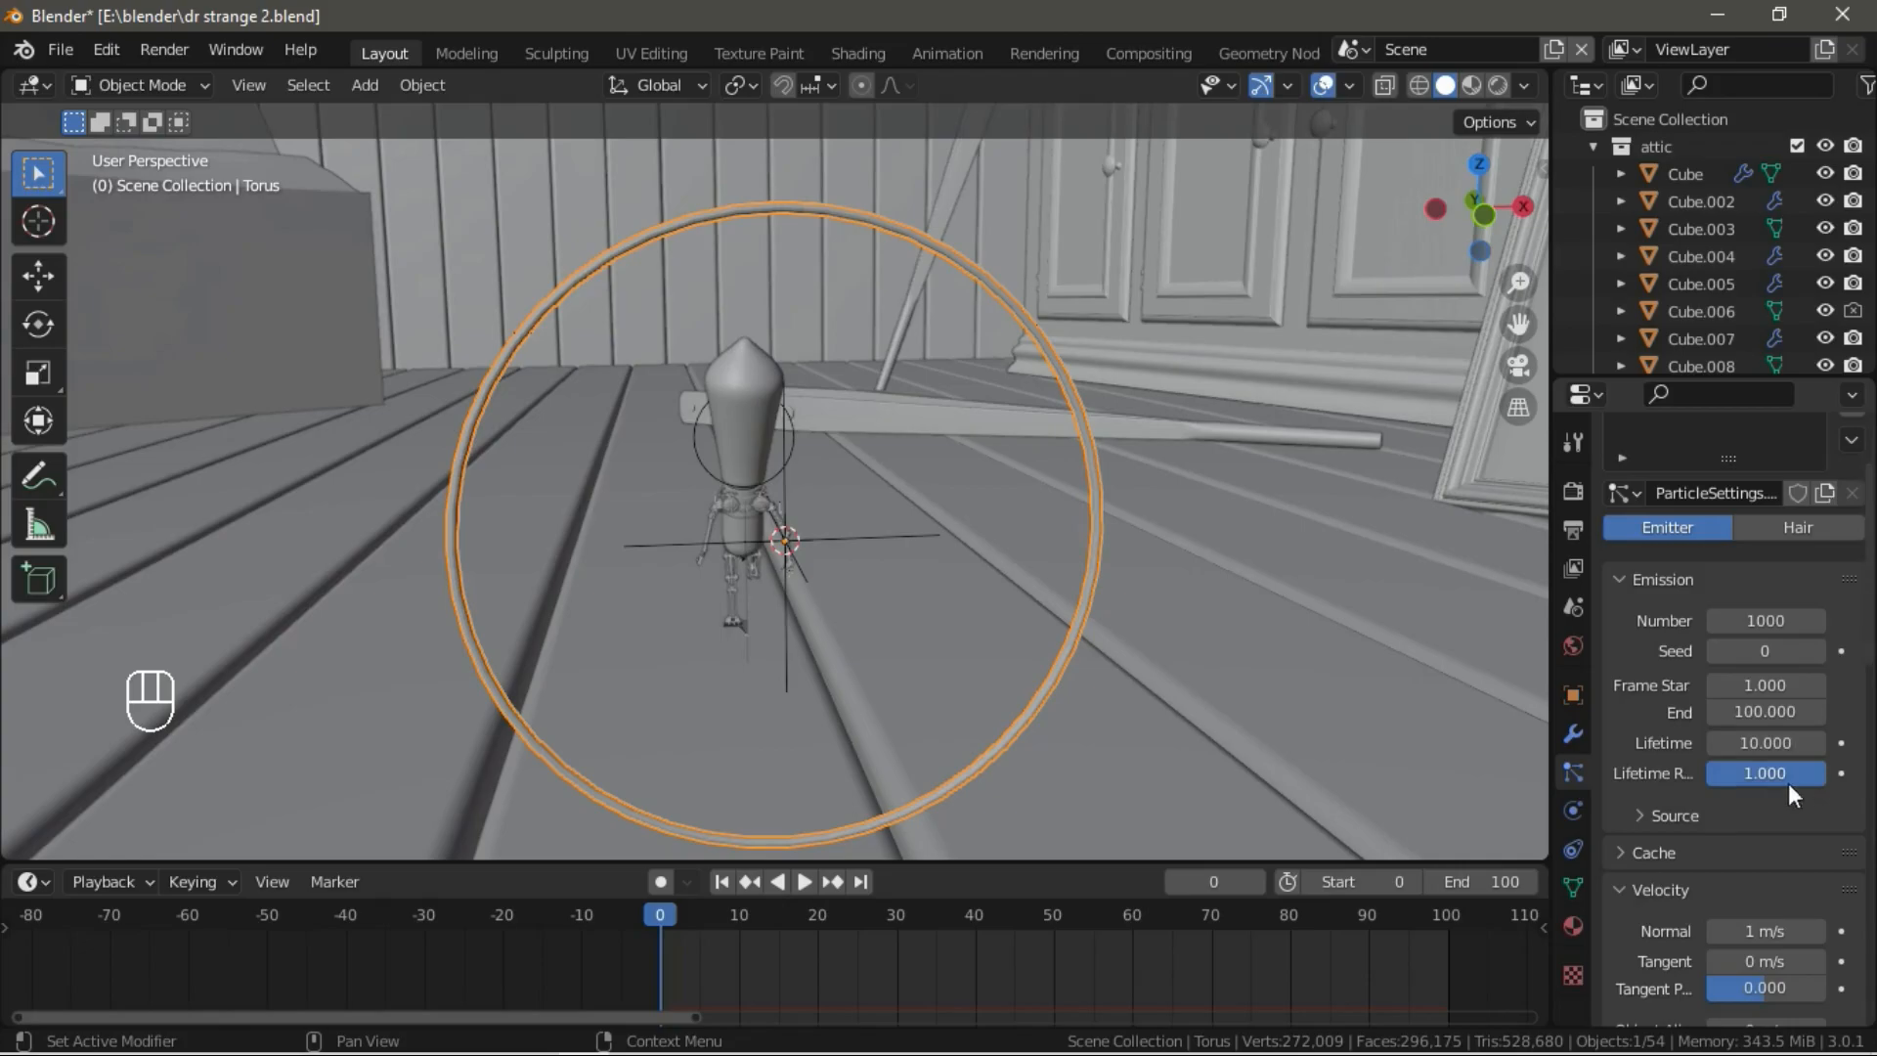
Play the animation and examine the particles emitted around the ring from several angles.
{"action": "scroll", "coordinate": [1692, 844], "scroll_direction": "down", "scroll_amount": 4}
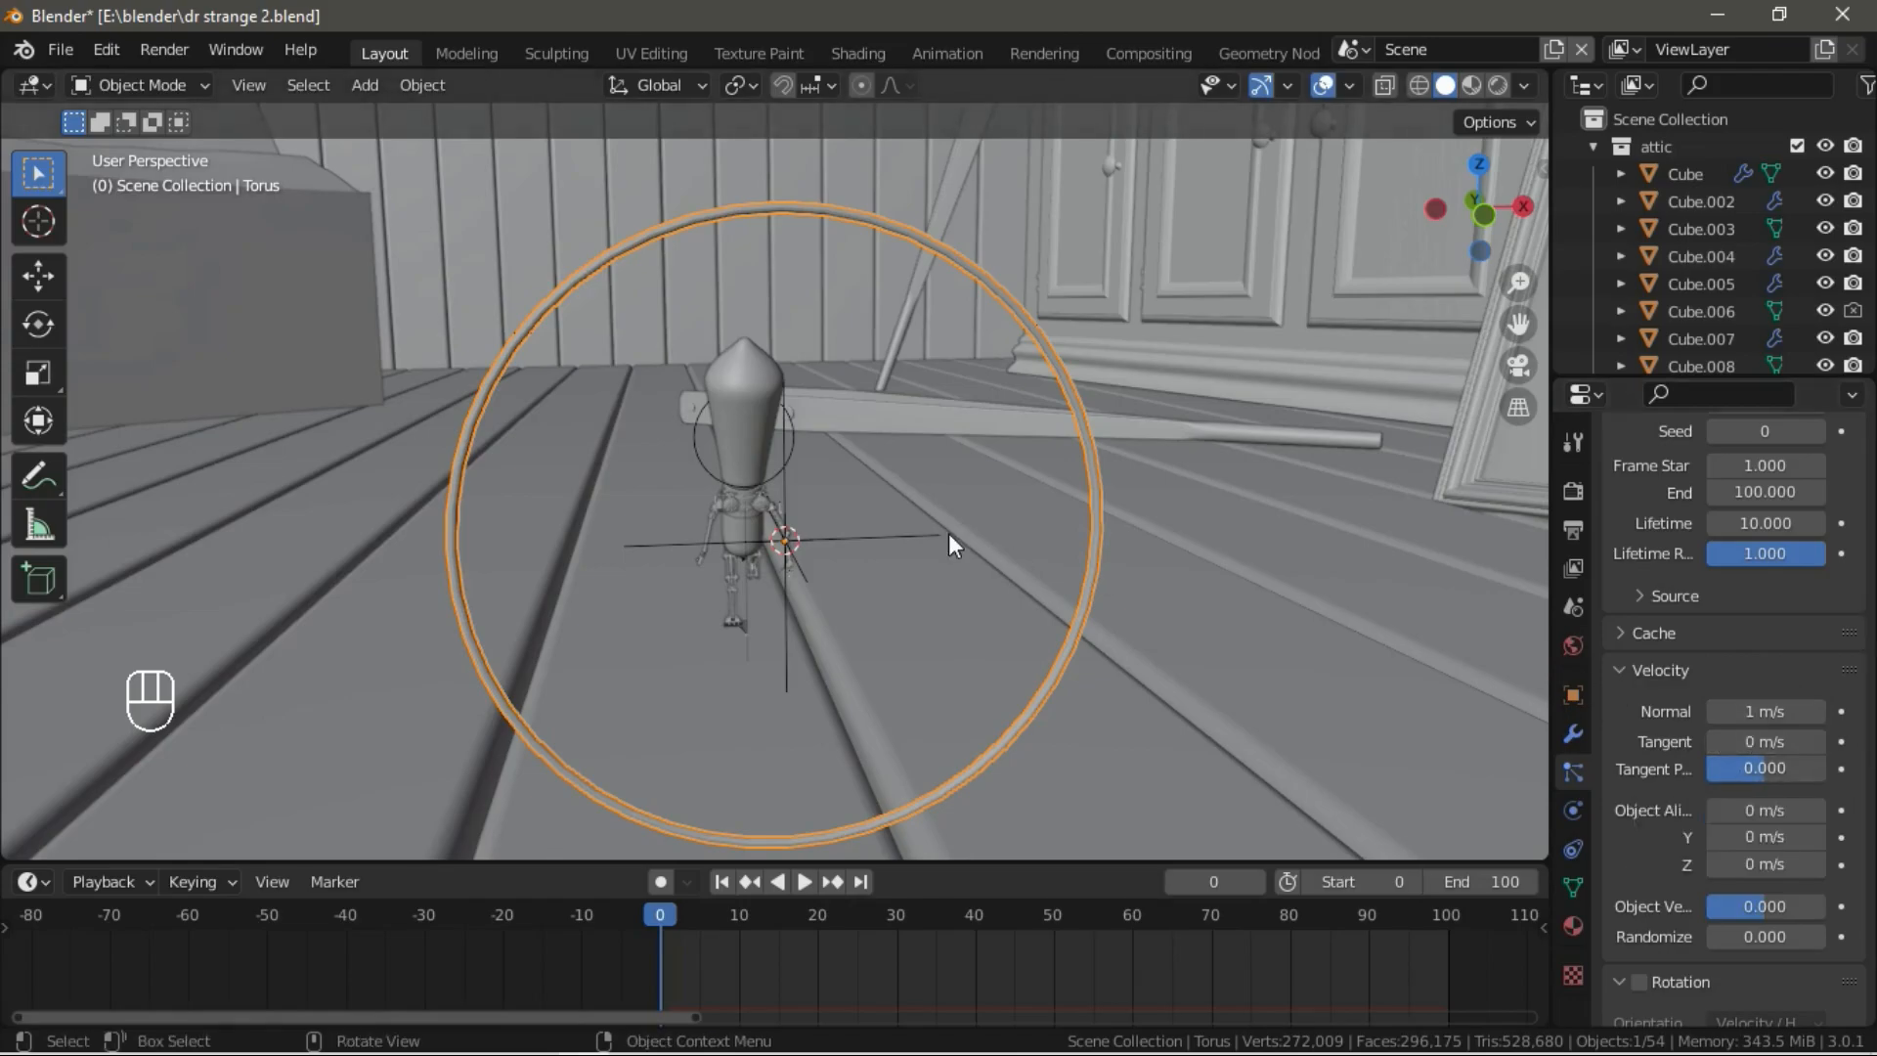
{"action": "key", "text": "space"}
{"action": "scroll", "coordinate": [921, 493], "scroll_direction": "down", "scroll_amount": 4}
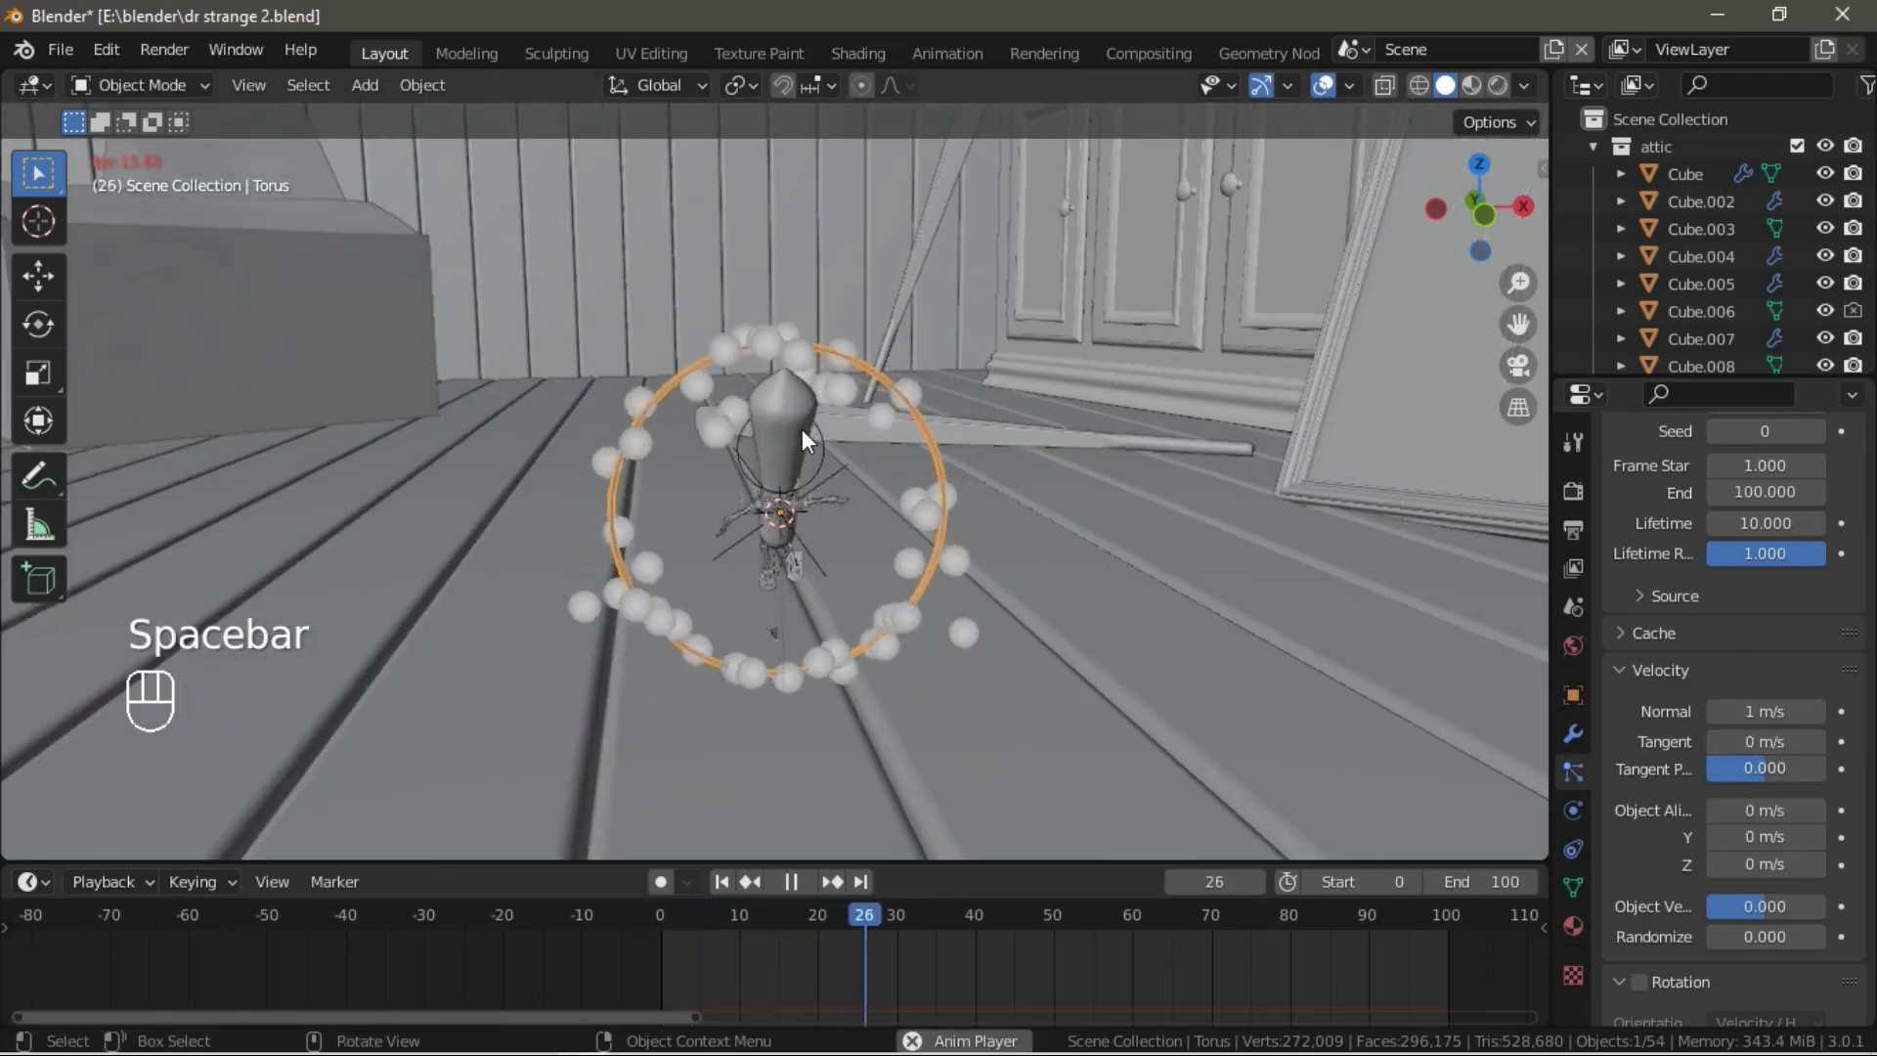
{"action": "middle_click_drag", "start_coordinate": [854, 438], "coordinate": [917, 459]}
{"action": "scroll", "coordinate": [917, 459], "scroll_direction": "up", "scroll_amount": 4}
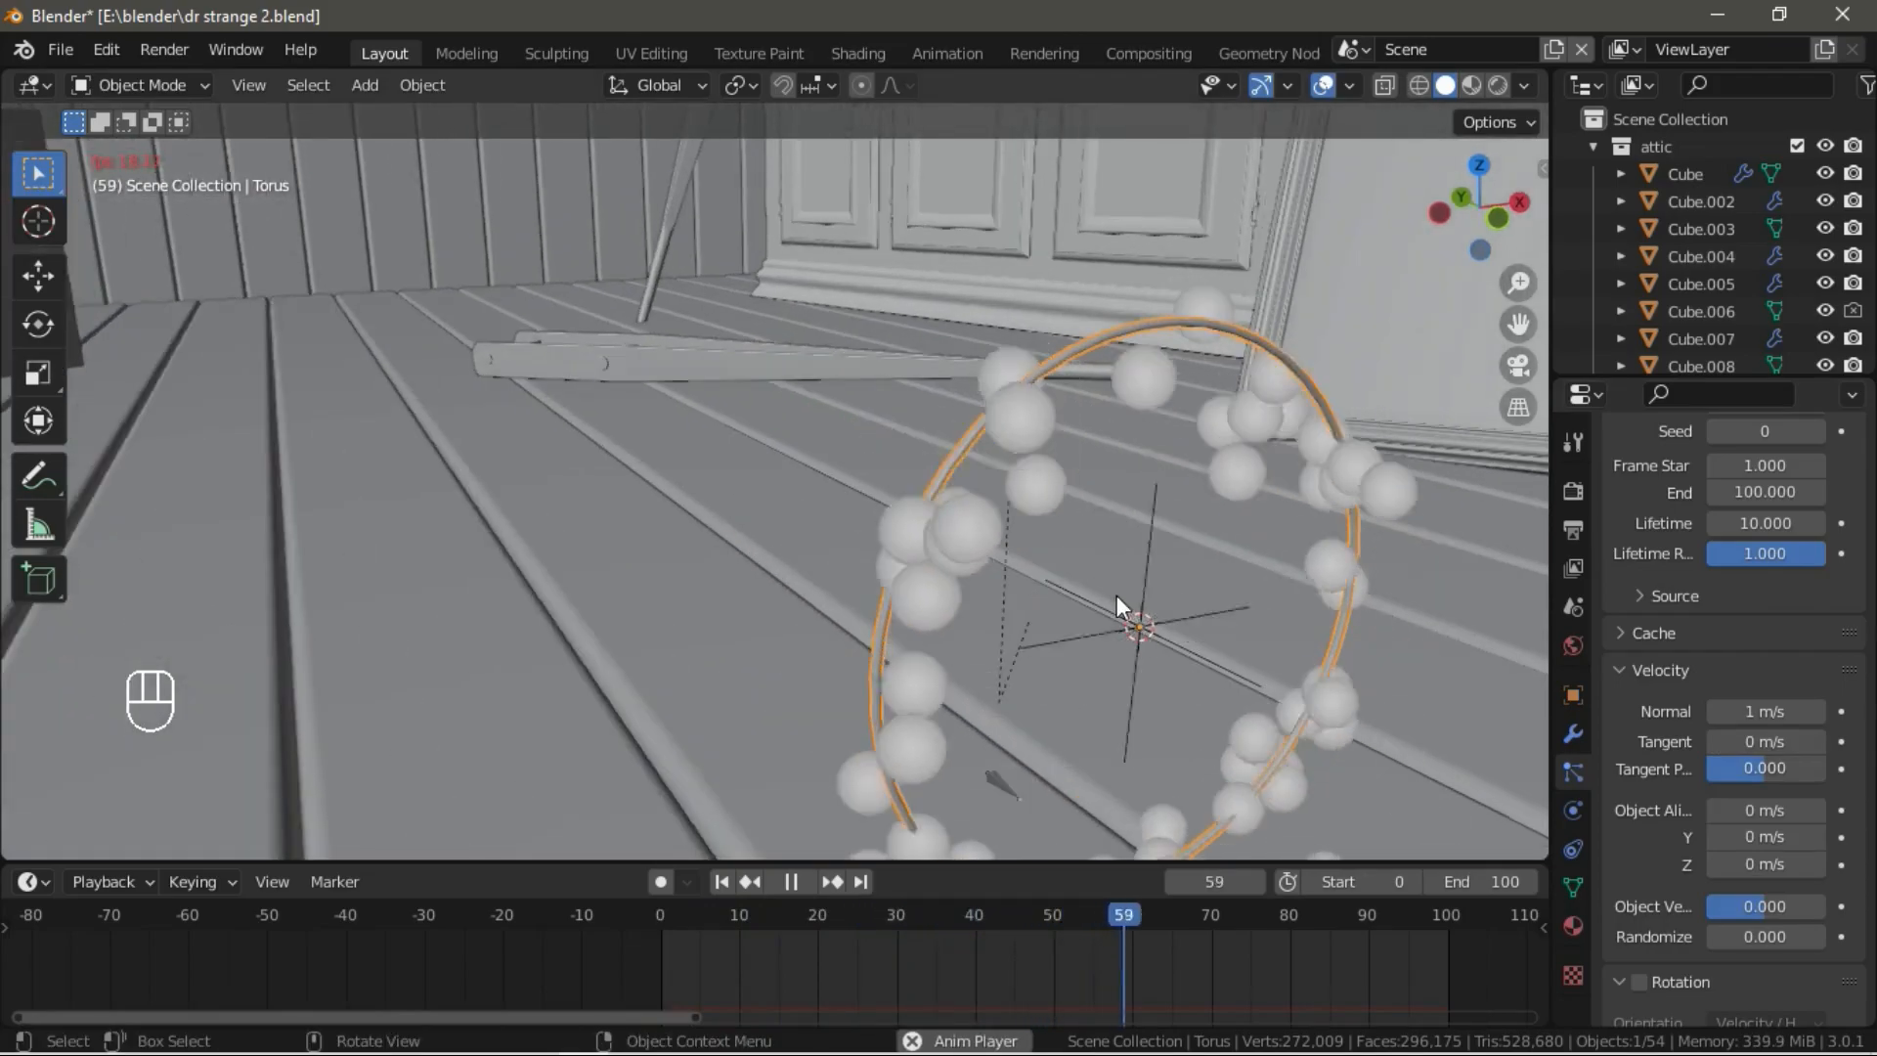
{"action": "scroll", "coordinate": [1039, 407], "scroll_direction": "down", "scroll_amount": 3}
{"action": "middle_click_drag", "start_coordinate": [1212, 616], "coordinate": [1147, 610]}
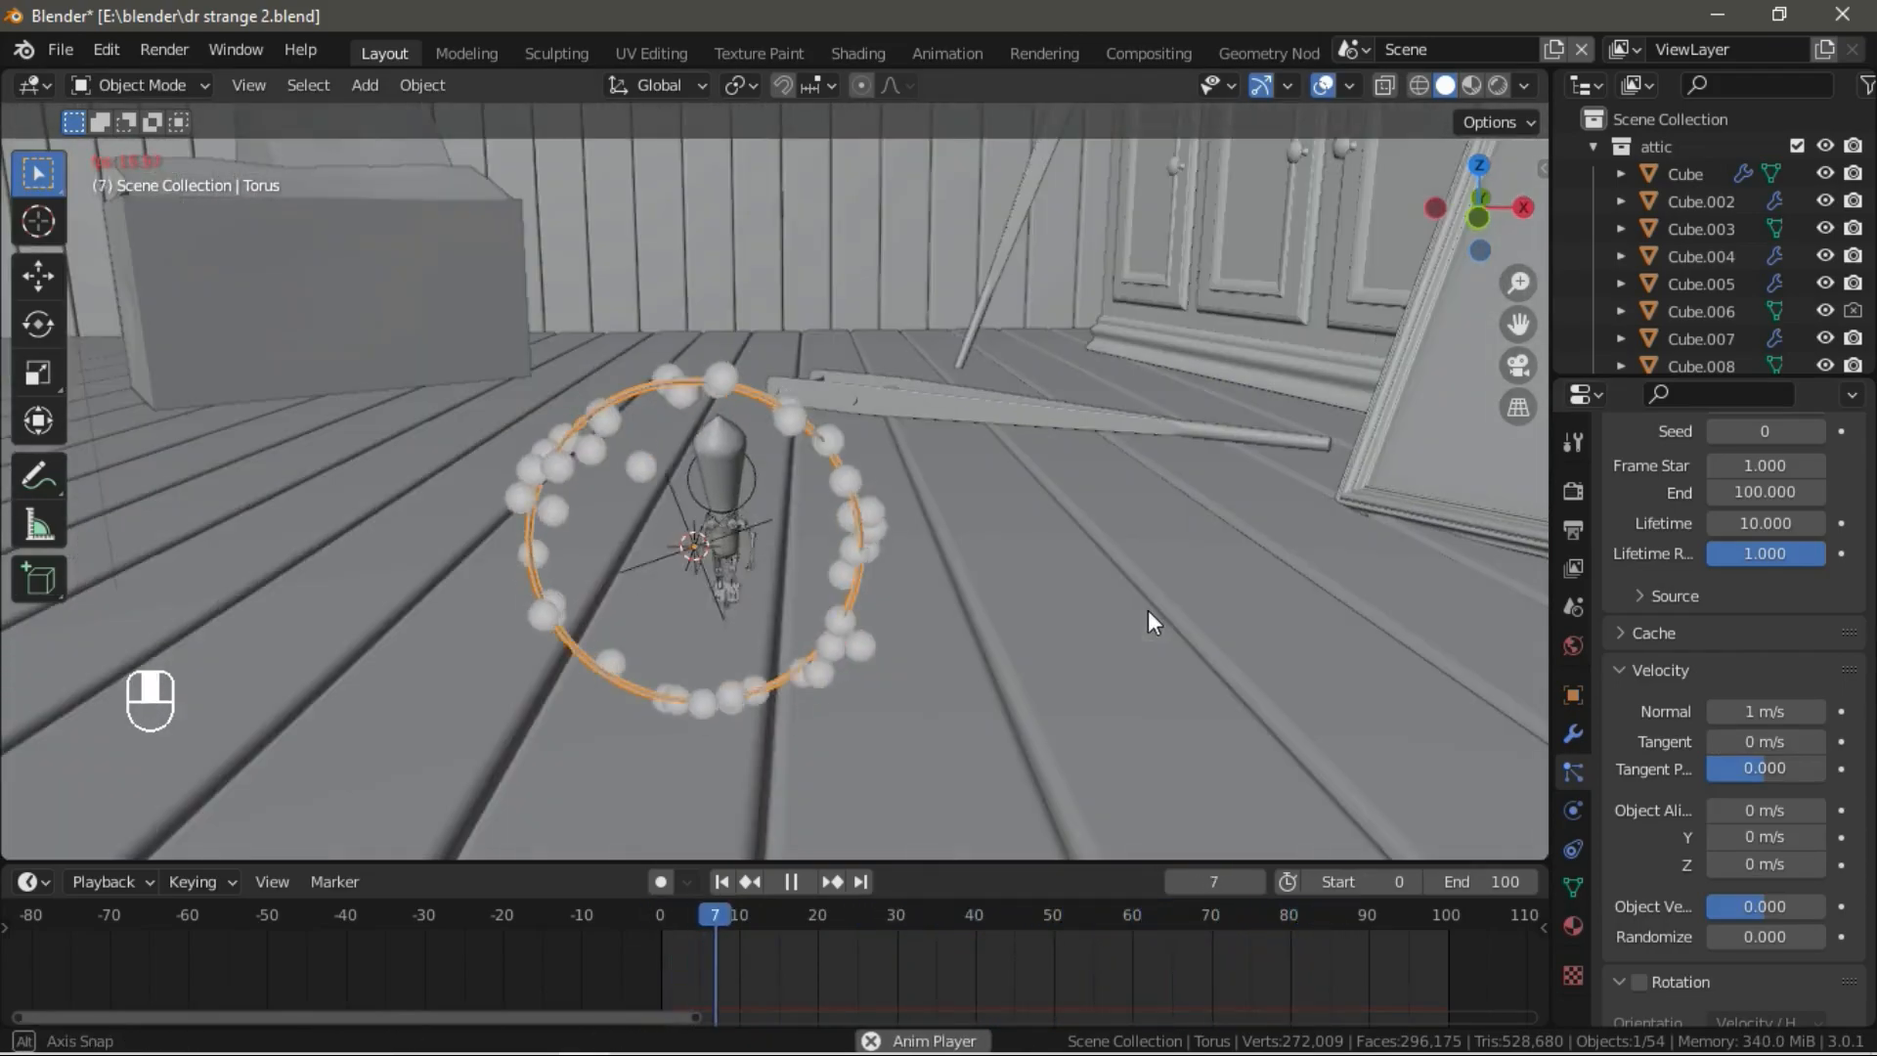
{"action": "scroll", "coordinate": [1163, 608], "scroll_direction": "up", "scroll_amount": 3}
{"action": "scroll", "coordinate": [1277, 606], "scroll_direction": "down", "scroll_amount": 2}
Set the particles' normal velocity to 0 m/s and their tangent velocity to 4 m/s.
{"action": "left_click_drag", "start_coordinate": [1765, 710], "coordinate": [1818, 711]}
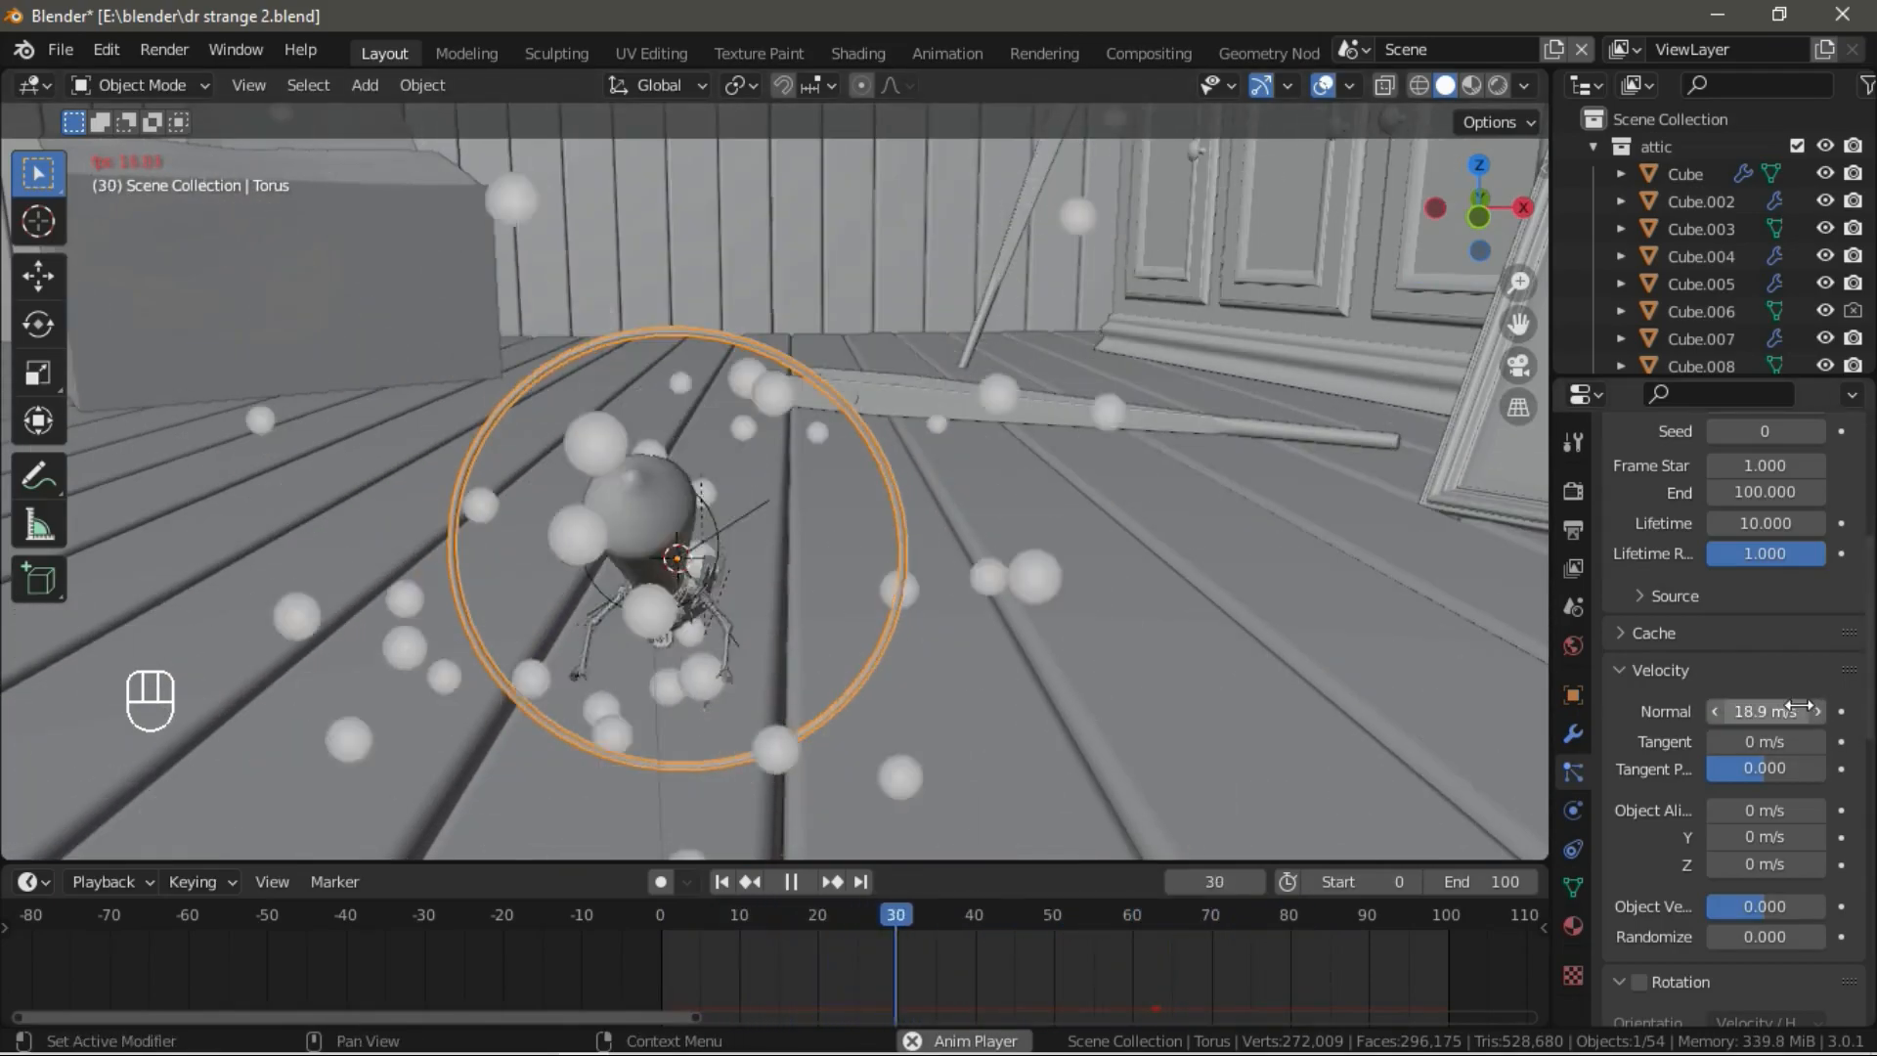
{"action": "double_click", "coordinate": [1801, 705]}
{"action": "type", "text": "0"}
{"action": "key", "text": "Return"}
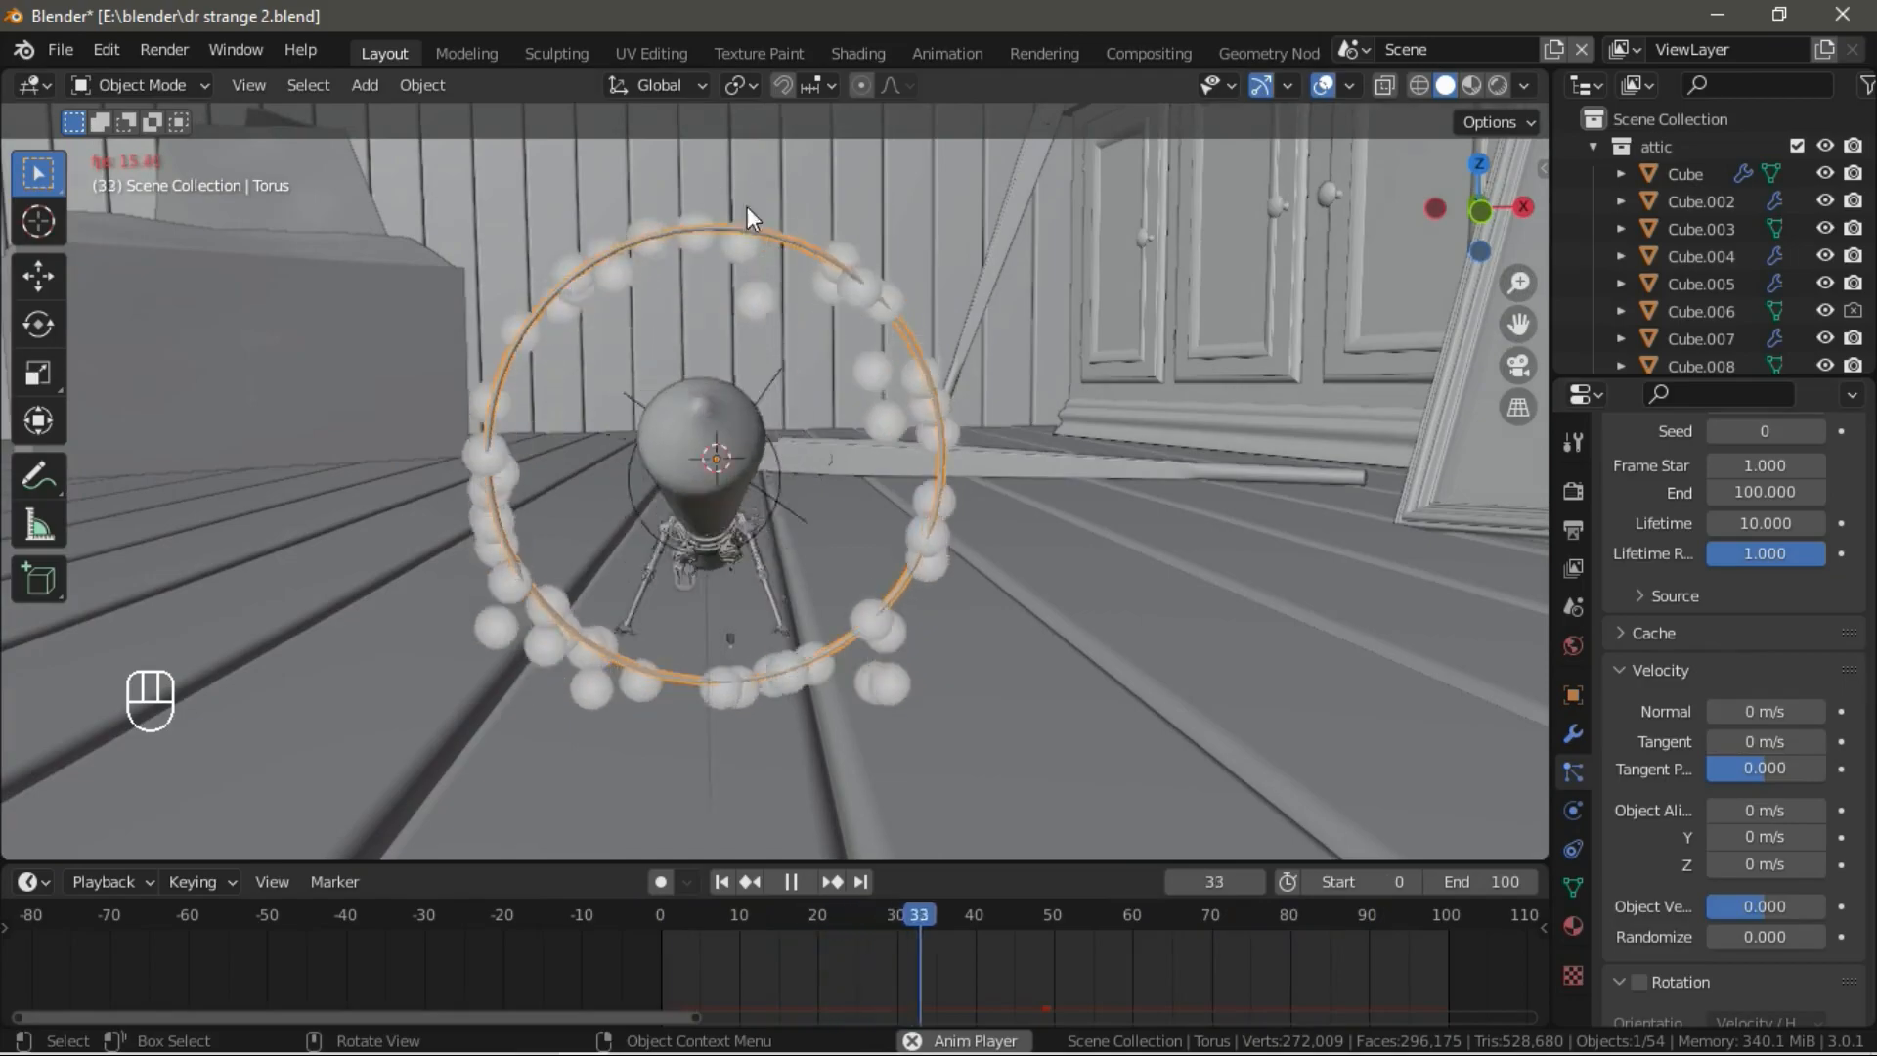
{"action": "left_click", "coordinate": [1746, 742]}
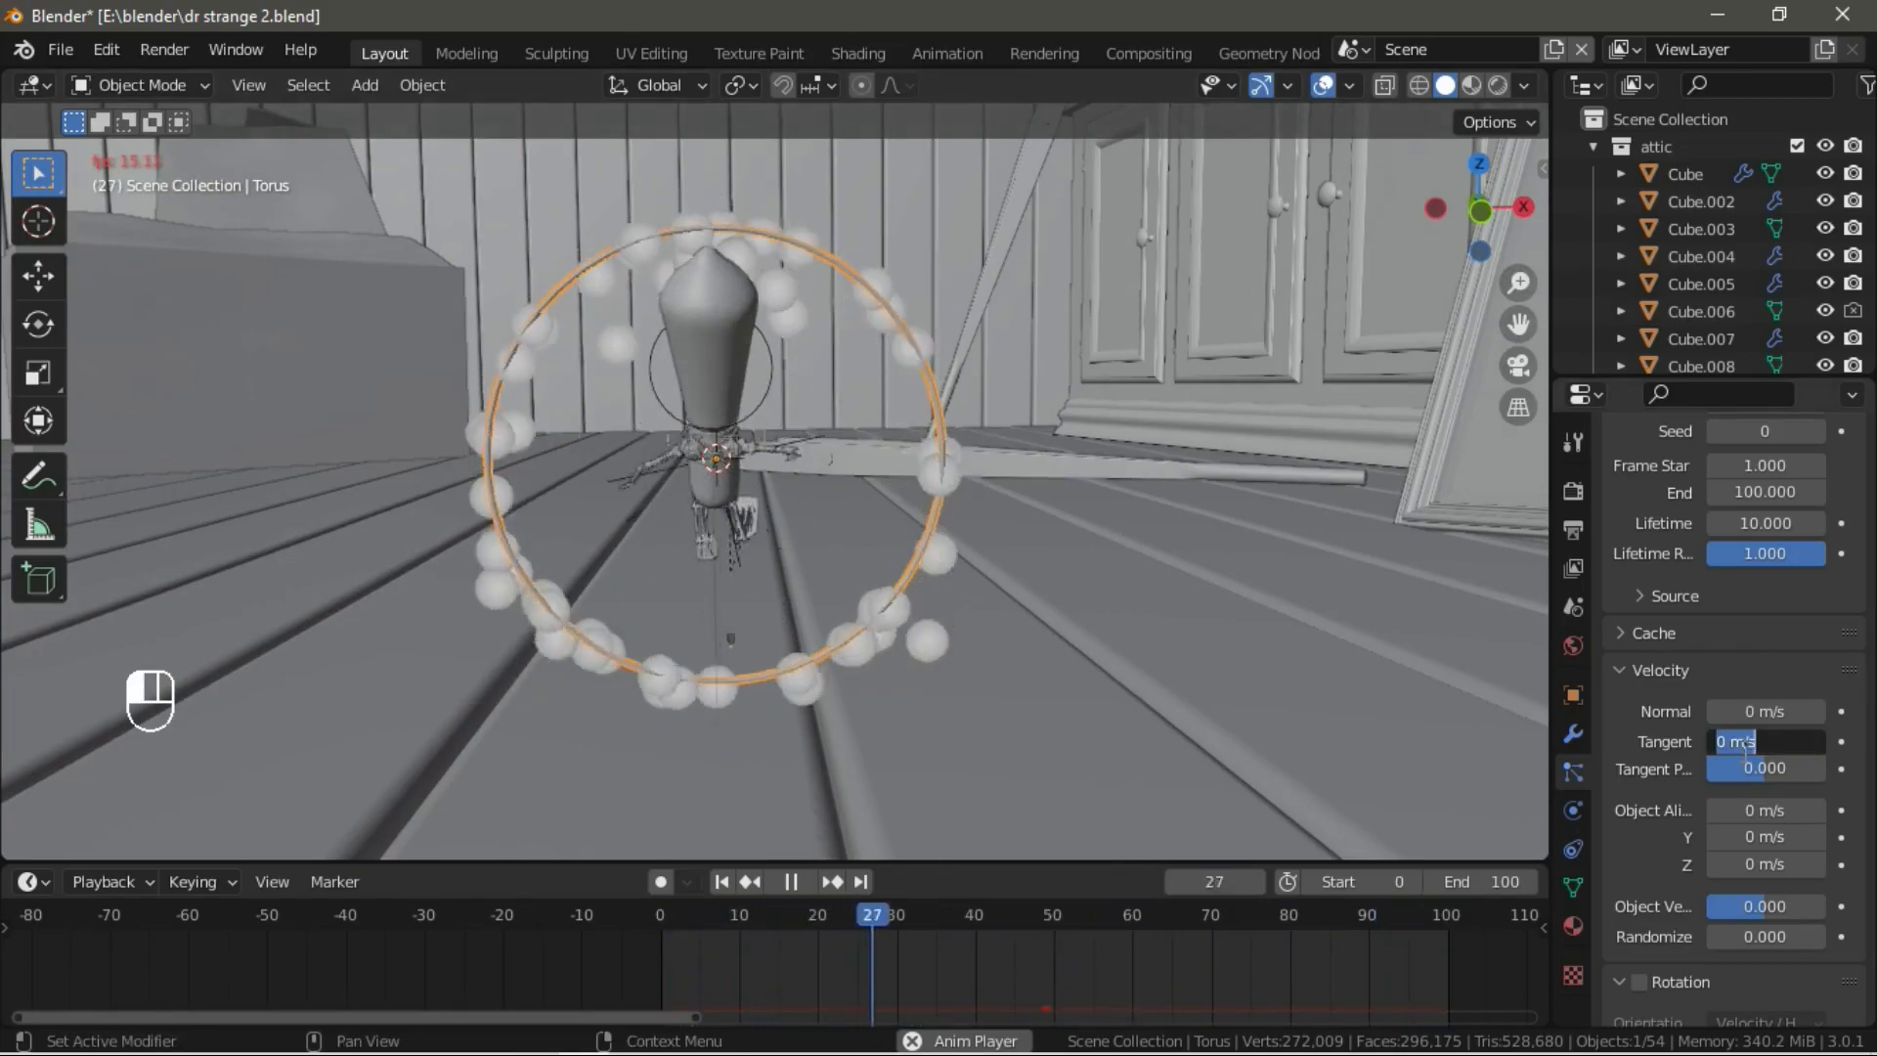
{"action": "type", "text": "4"}
{"action": "key", "text": "Return"}
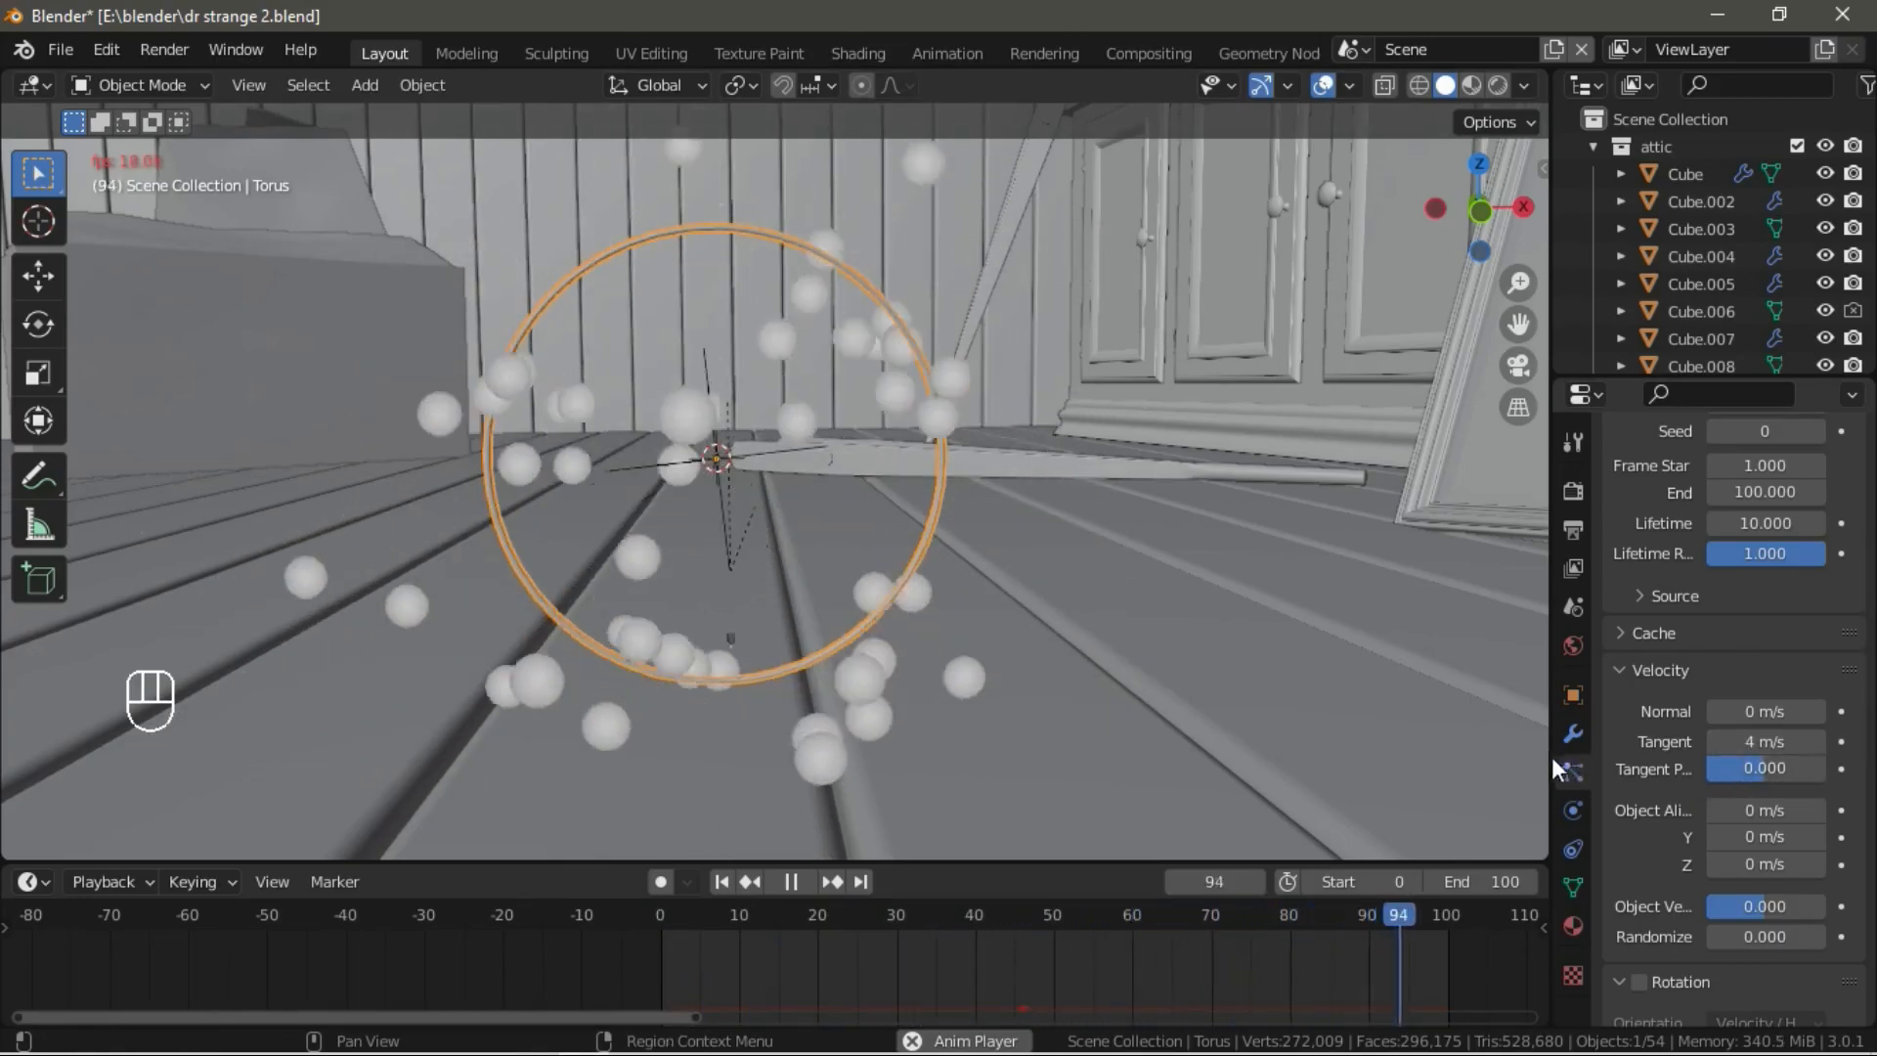
Widen the Properties editor and set the particles' tangent phase to -0.514.
{"action": "left_click_drag", "start_coordinate": [1553, 755], "coordinate": [1441, 757]}
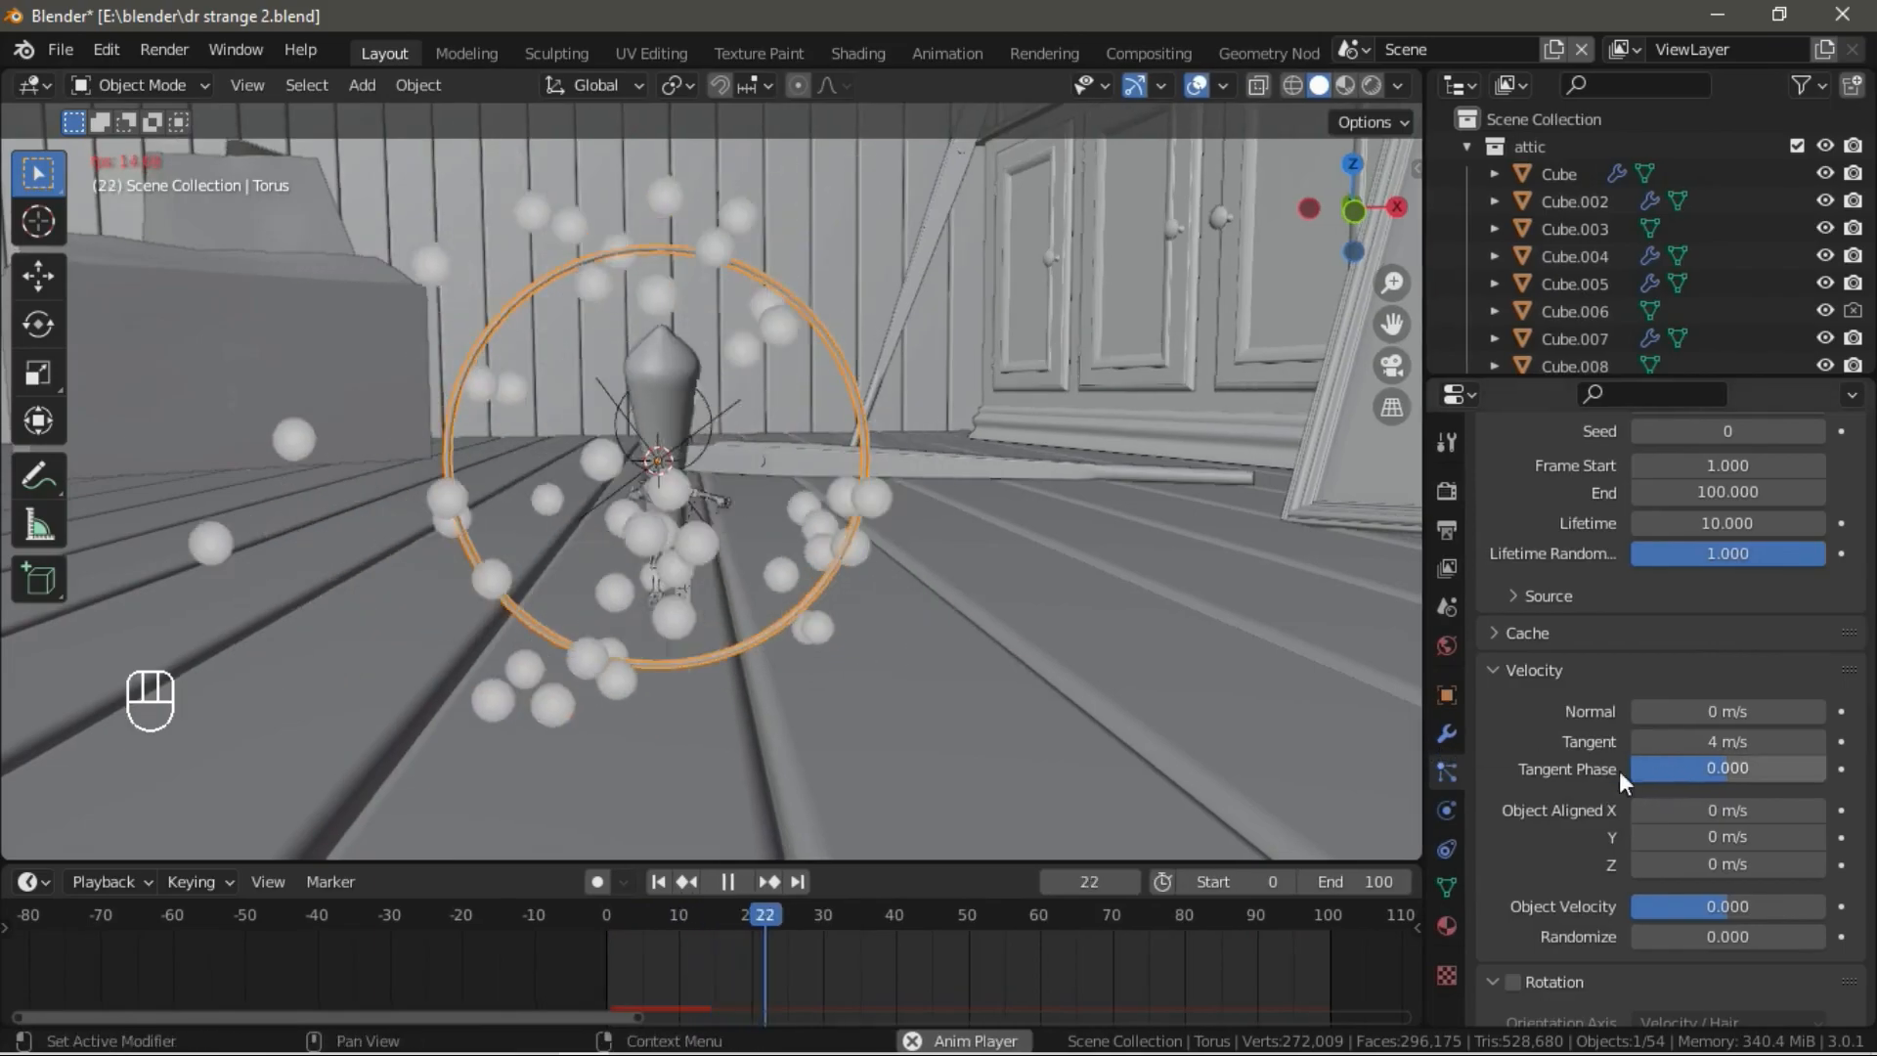
{"action": "middle_click_drag", "start_coordinate": [983, 664], "coordinate": [1119, 708]}
{"action": "left_click_drag", "start_coordinate": [1713, 776], "coordinate": [1663, 775]}
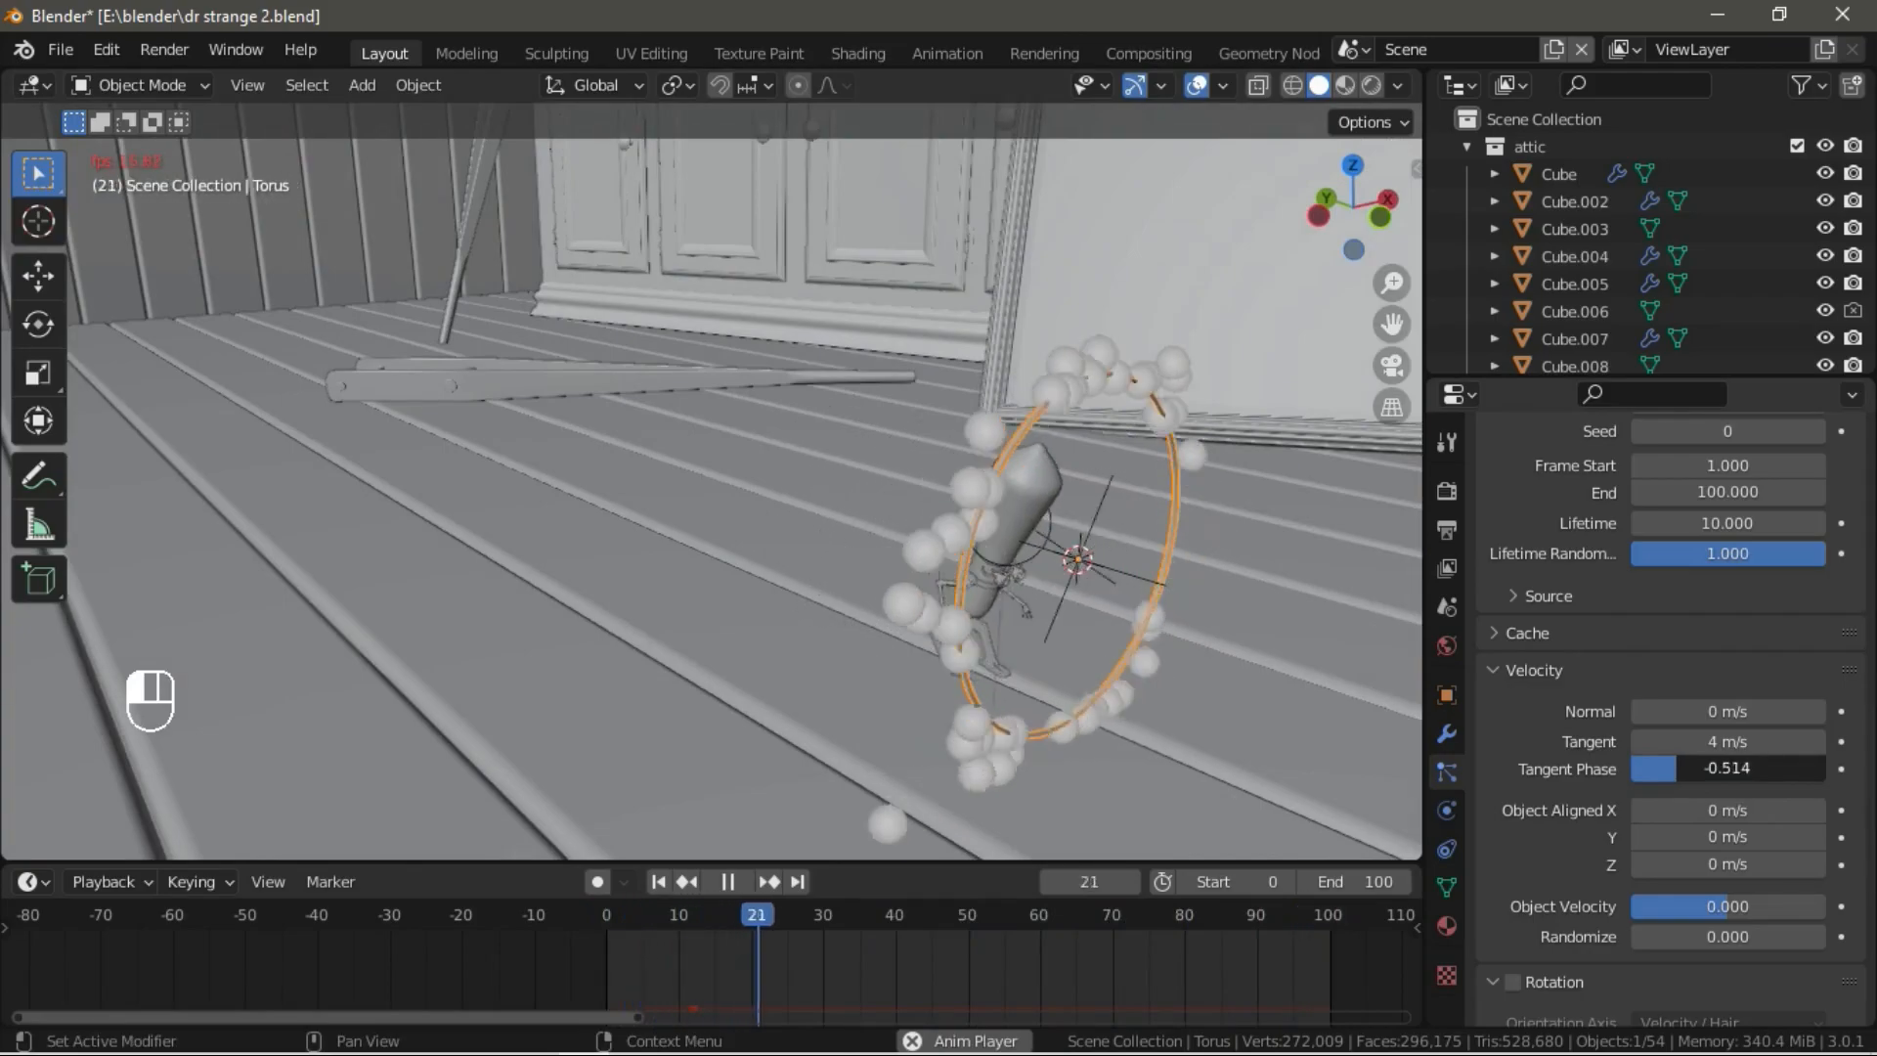
{"action": "middle_click_drag", "start_coordinate": [1187, 659], "coordinate": [1087, 627]}
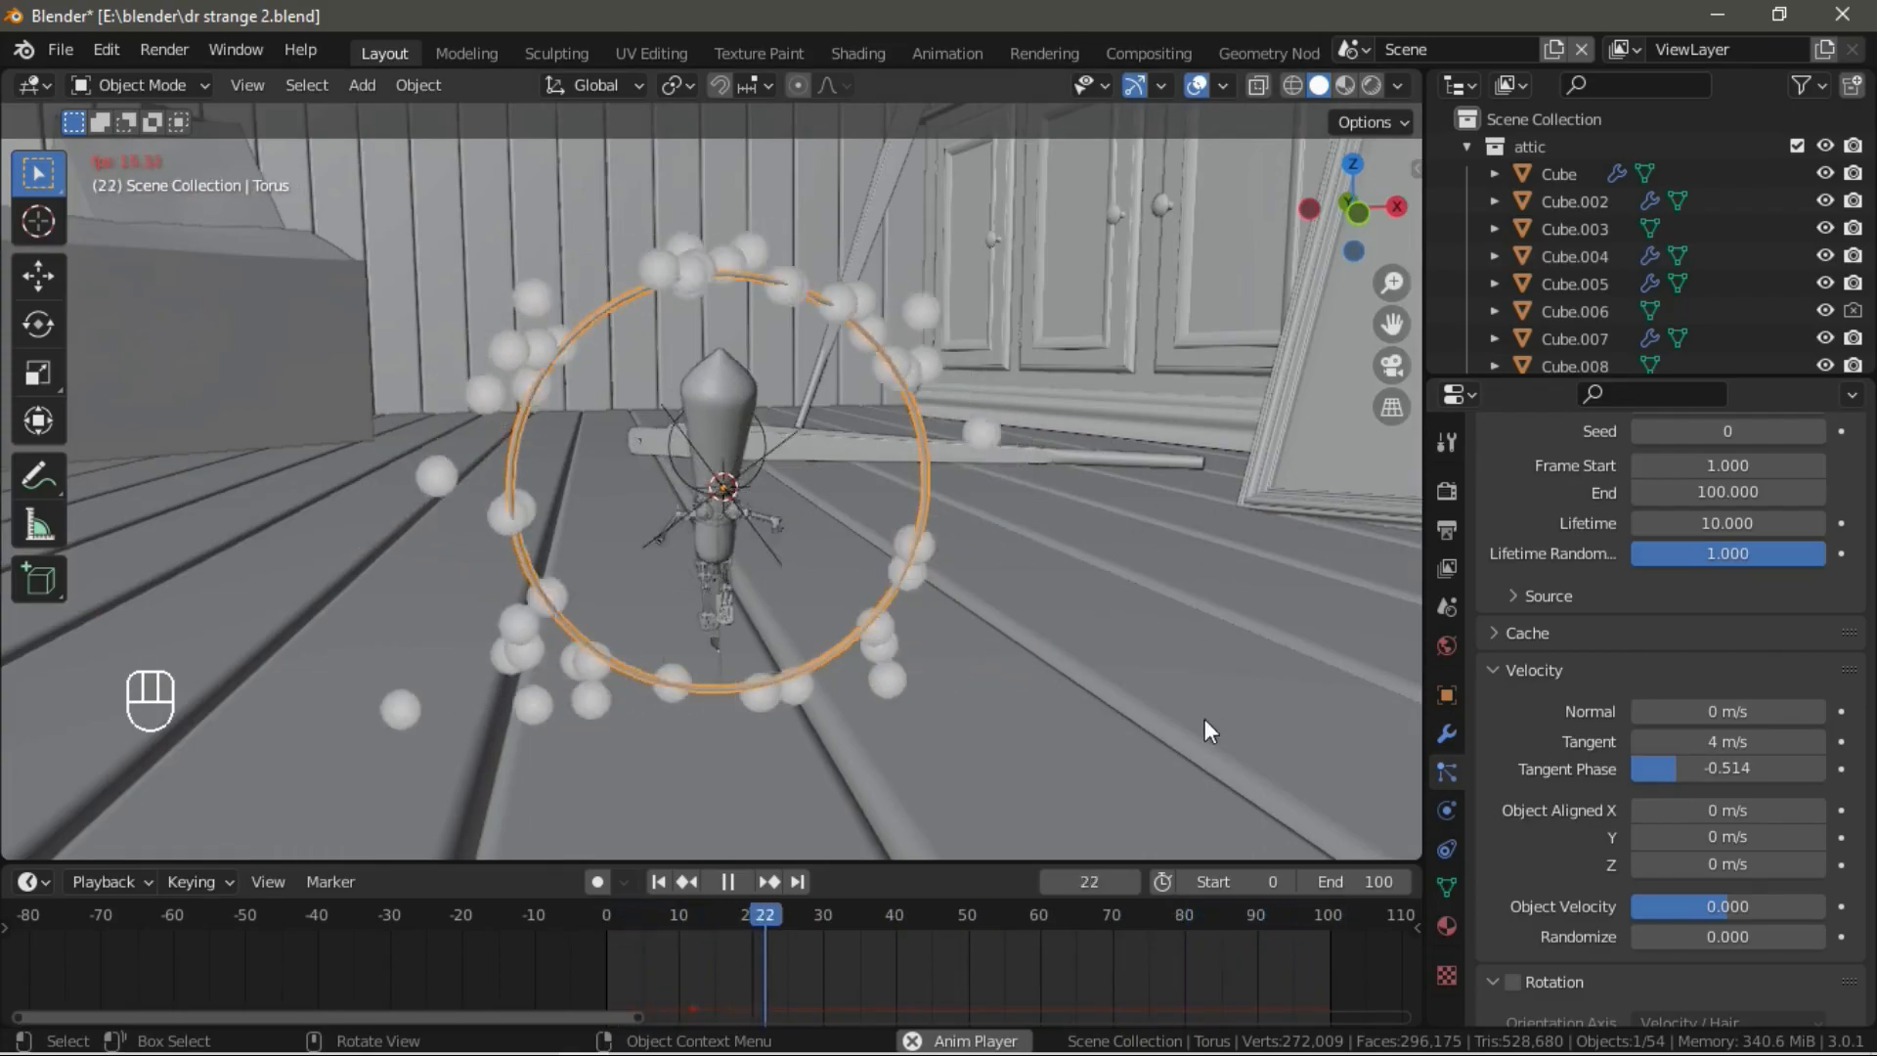
Try a velocity randomization of 0.2 on the ring's particles.
{"action": "scroll", "coordinate": [1802, 836], "scroll_direction": "down", "scroll_amount": 3}
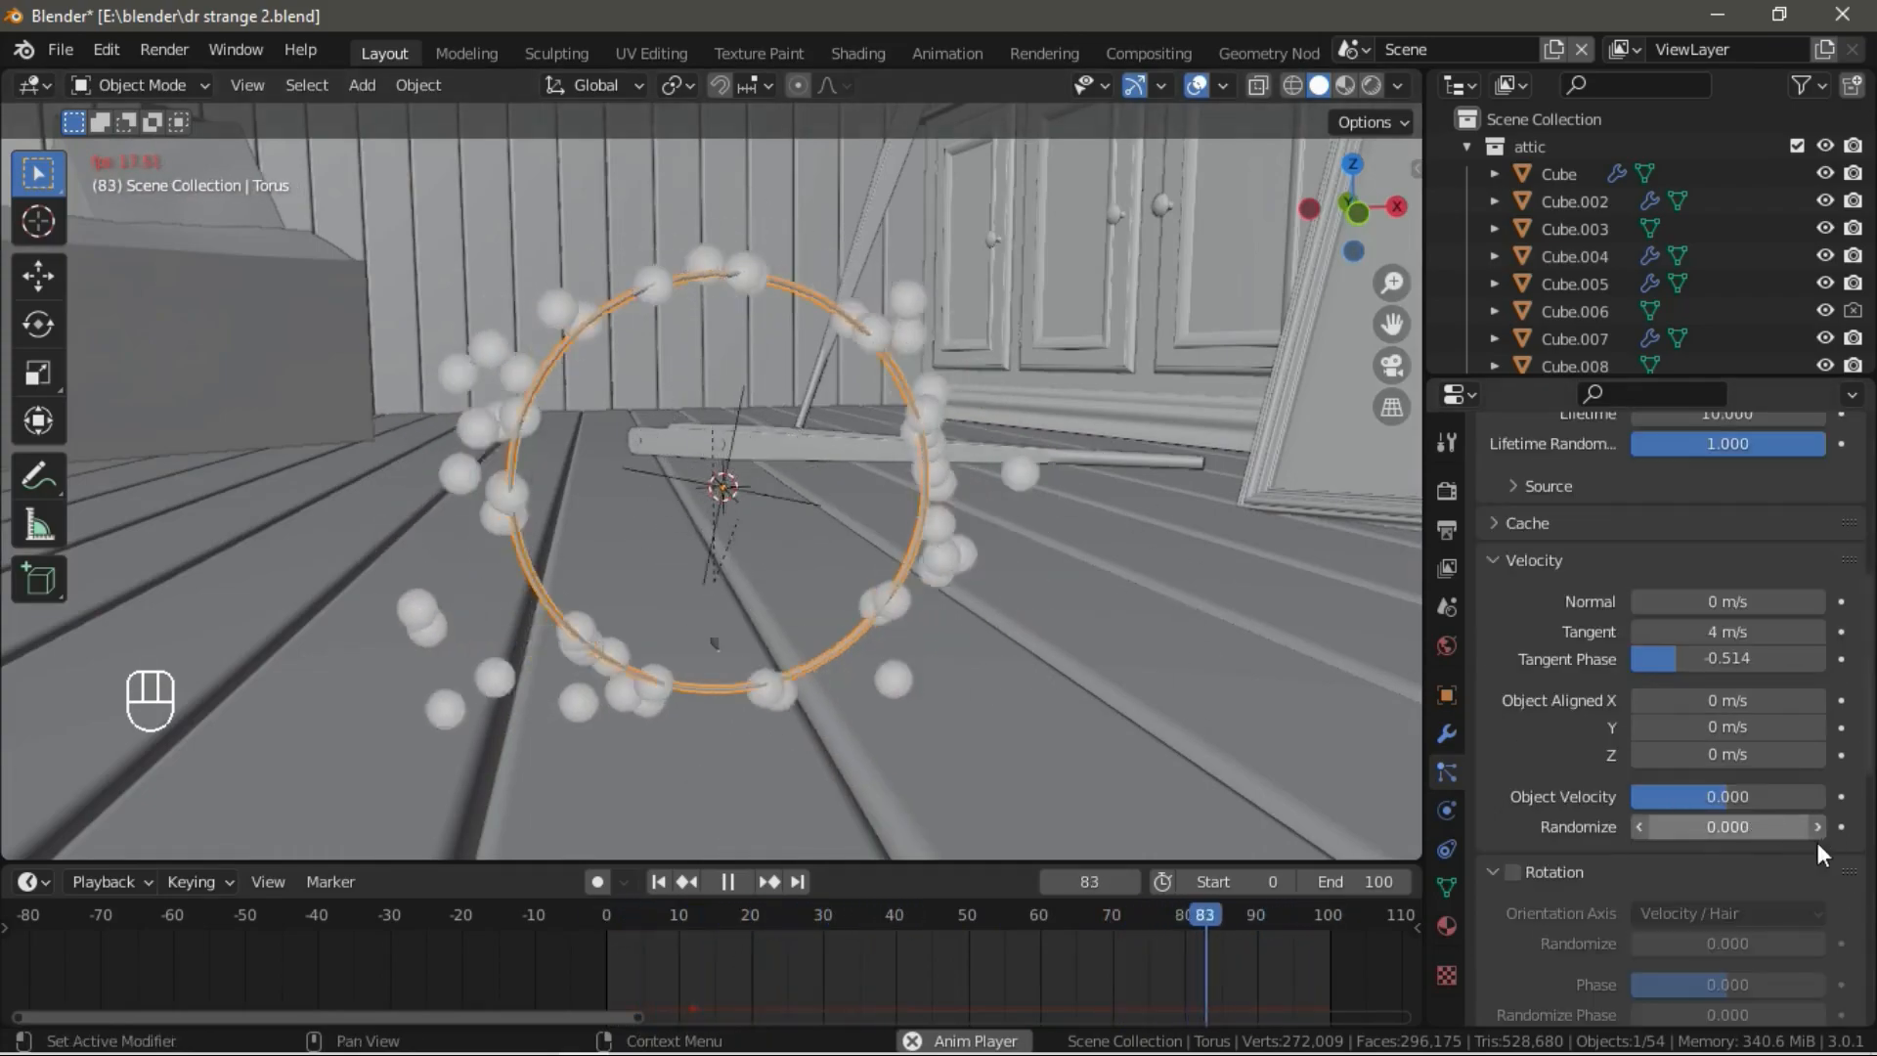
{"action": "left_click", "coordinate": [1816, 829]}
{"action": "left_click", "coordinate": [1815, 831]}
{"action": "left_click", "coordinate": [1785, 832]}
{"action": "type", "text": "0.2"}
{"action": "key", "text": "Return"}
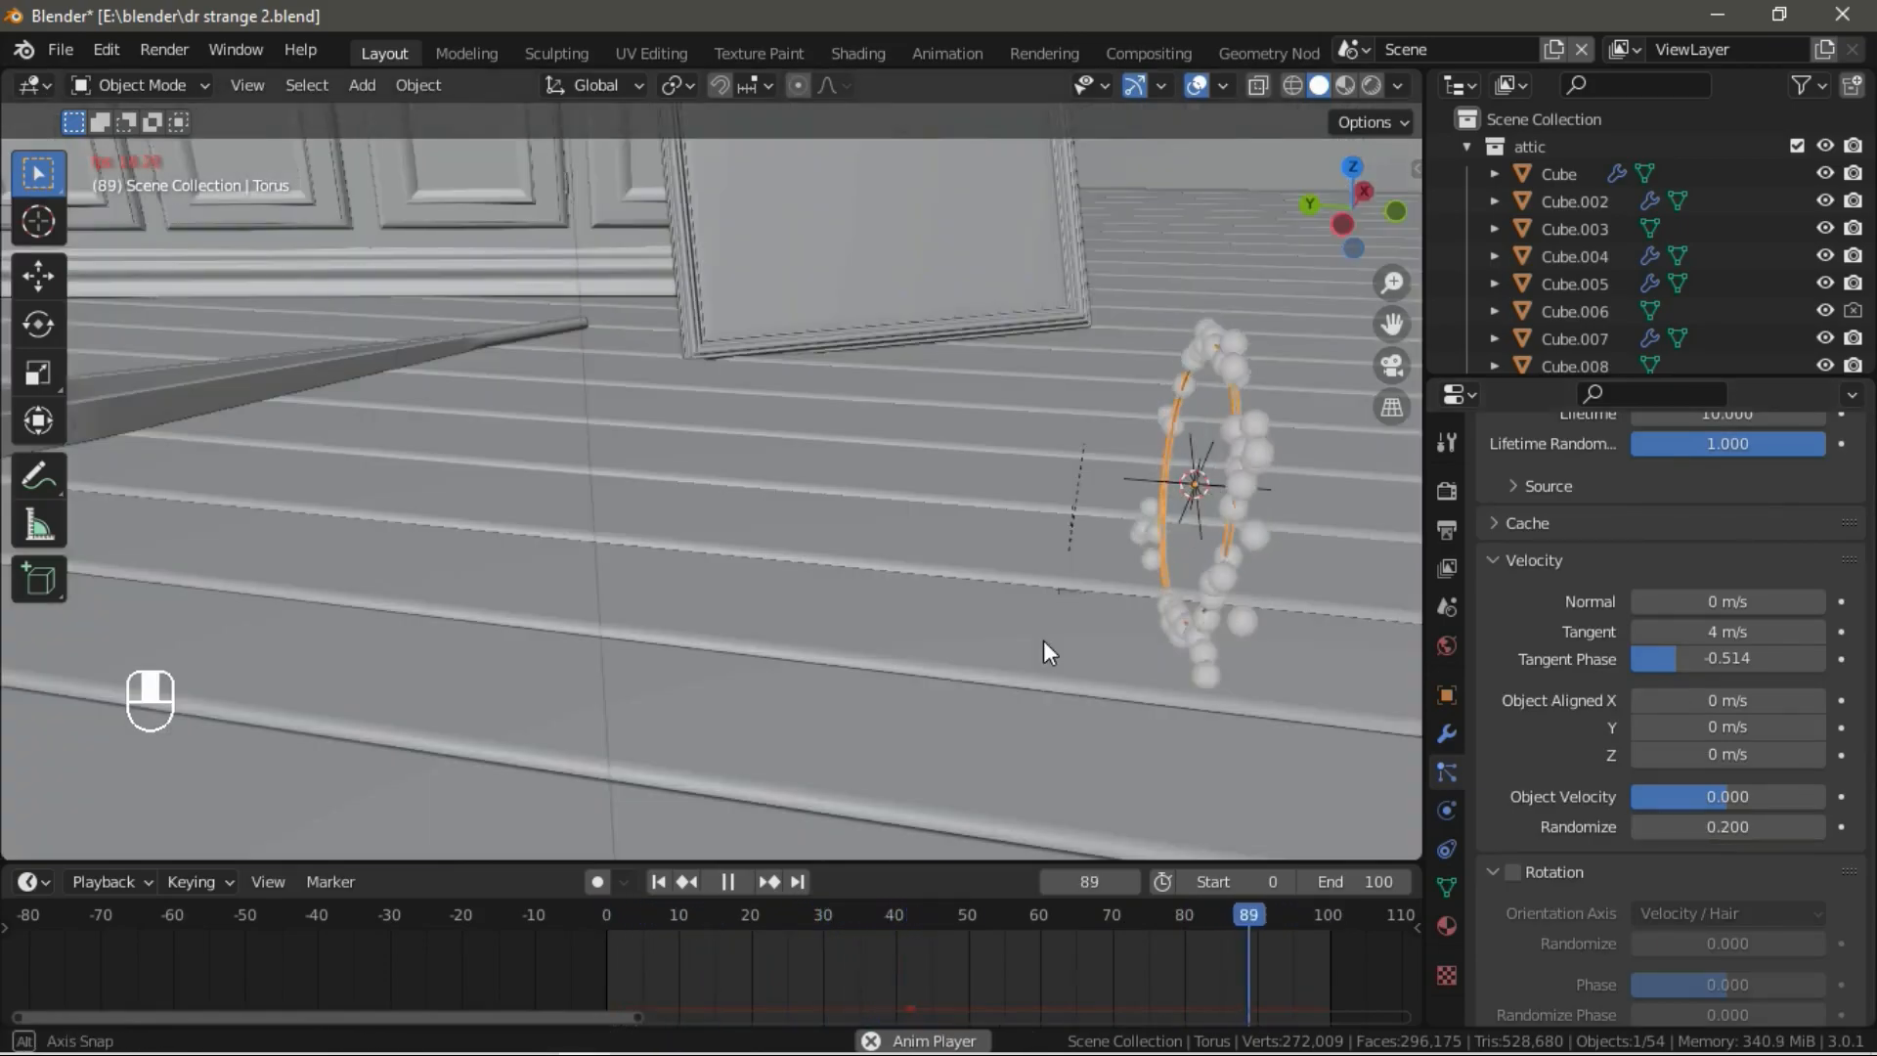
Set the particles' velocity randomization to 0.5.
{"action": "left_click", "coordinate": [1797, 839]}
{"action": "type", "text": "0.5"}
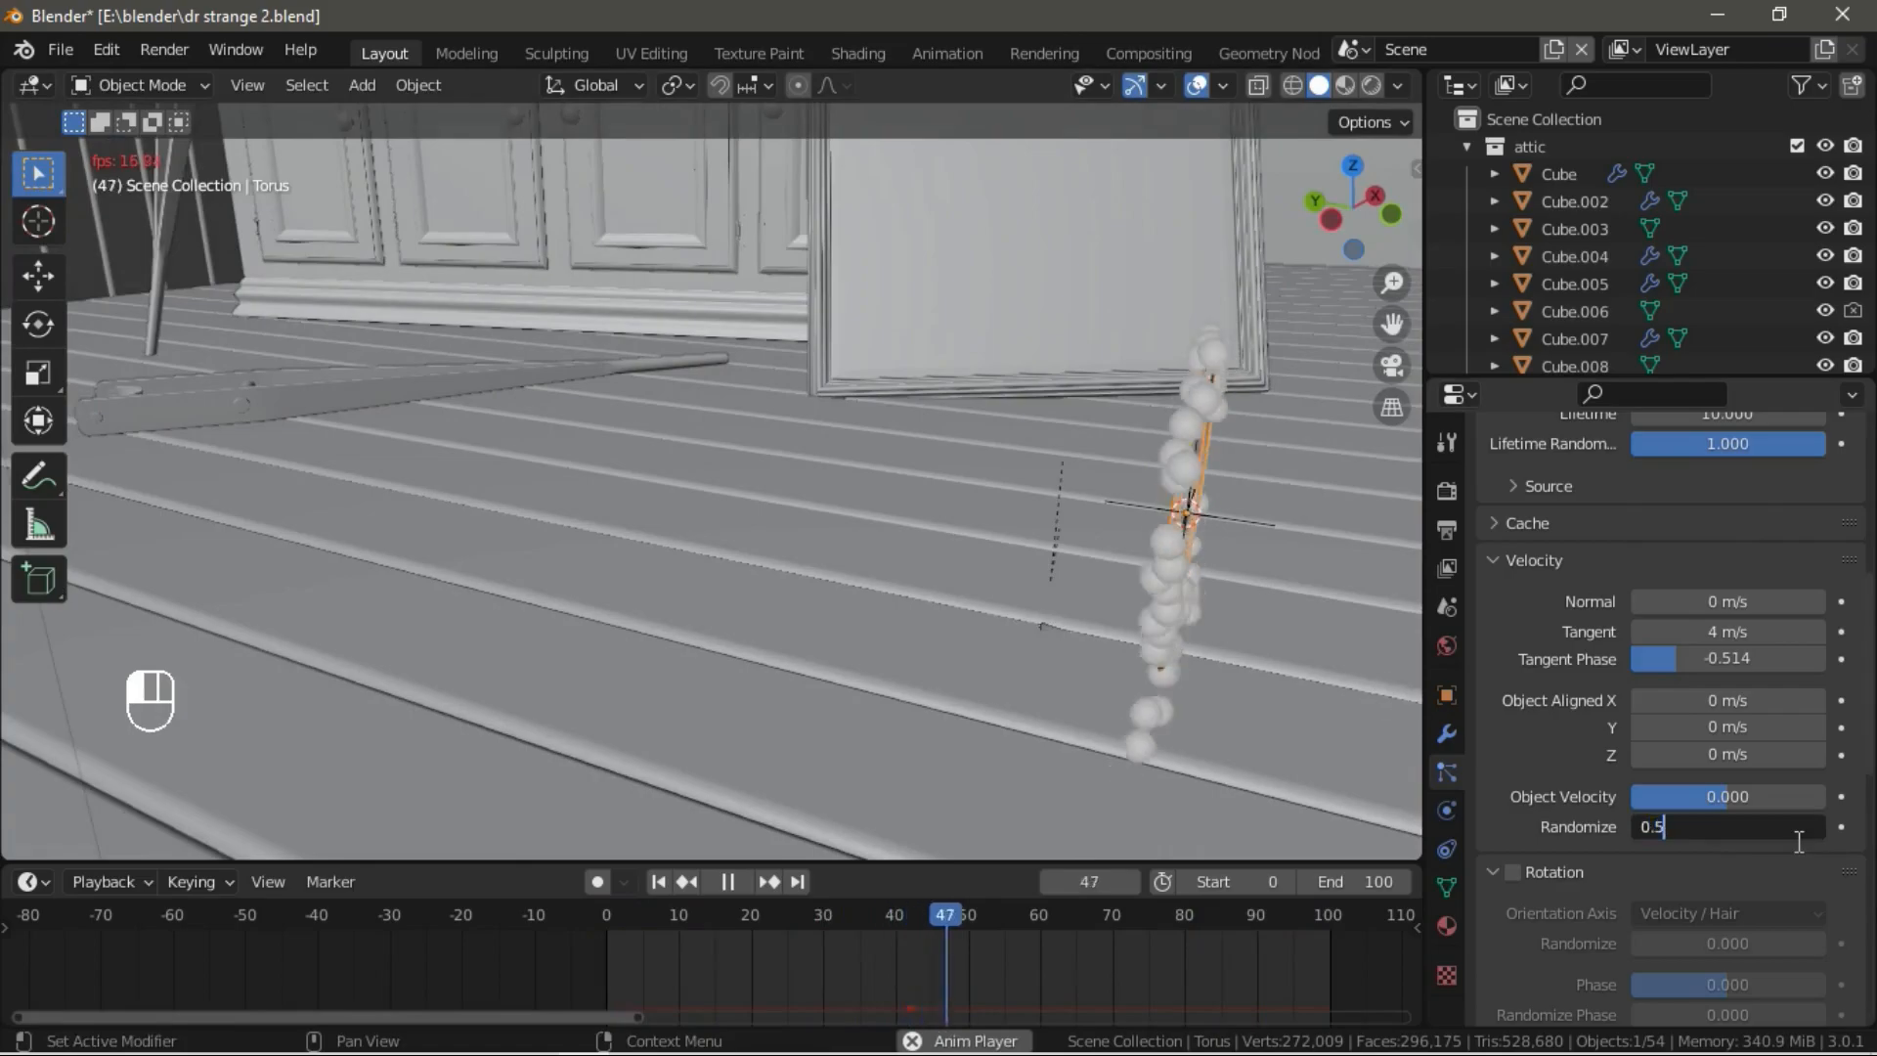
{"action": "key", "text": "Return"}
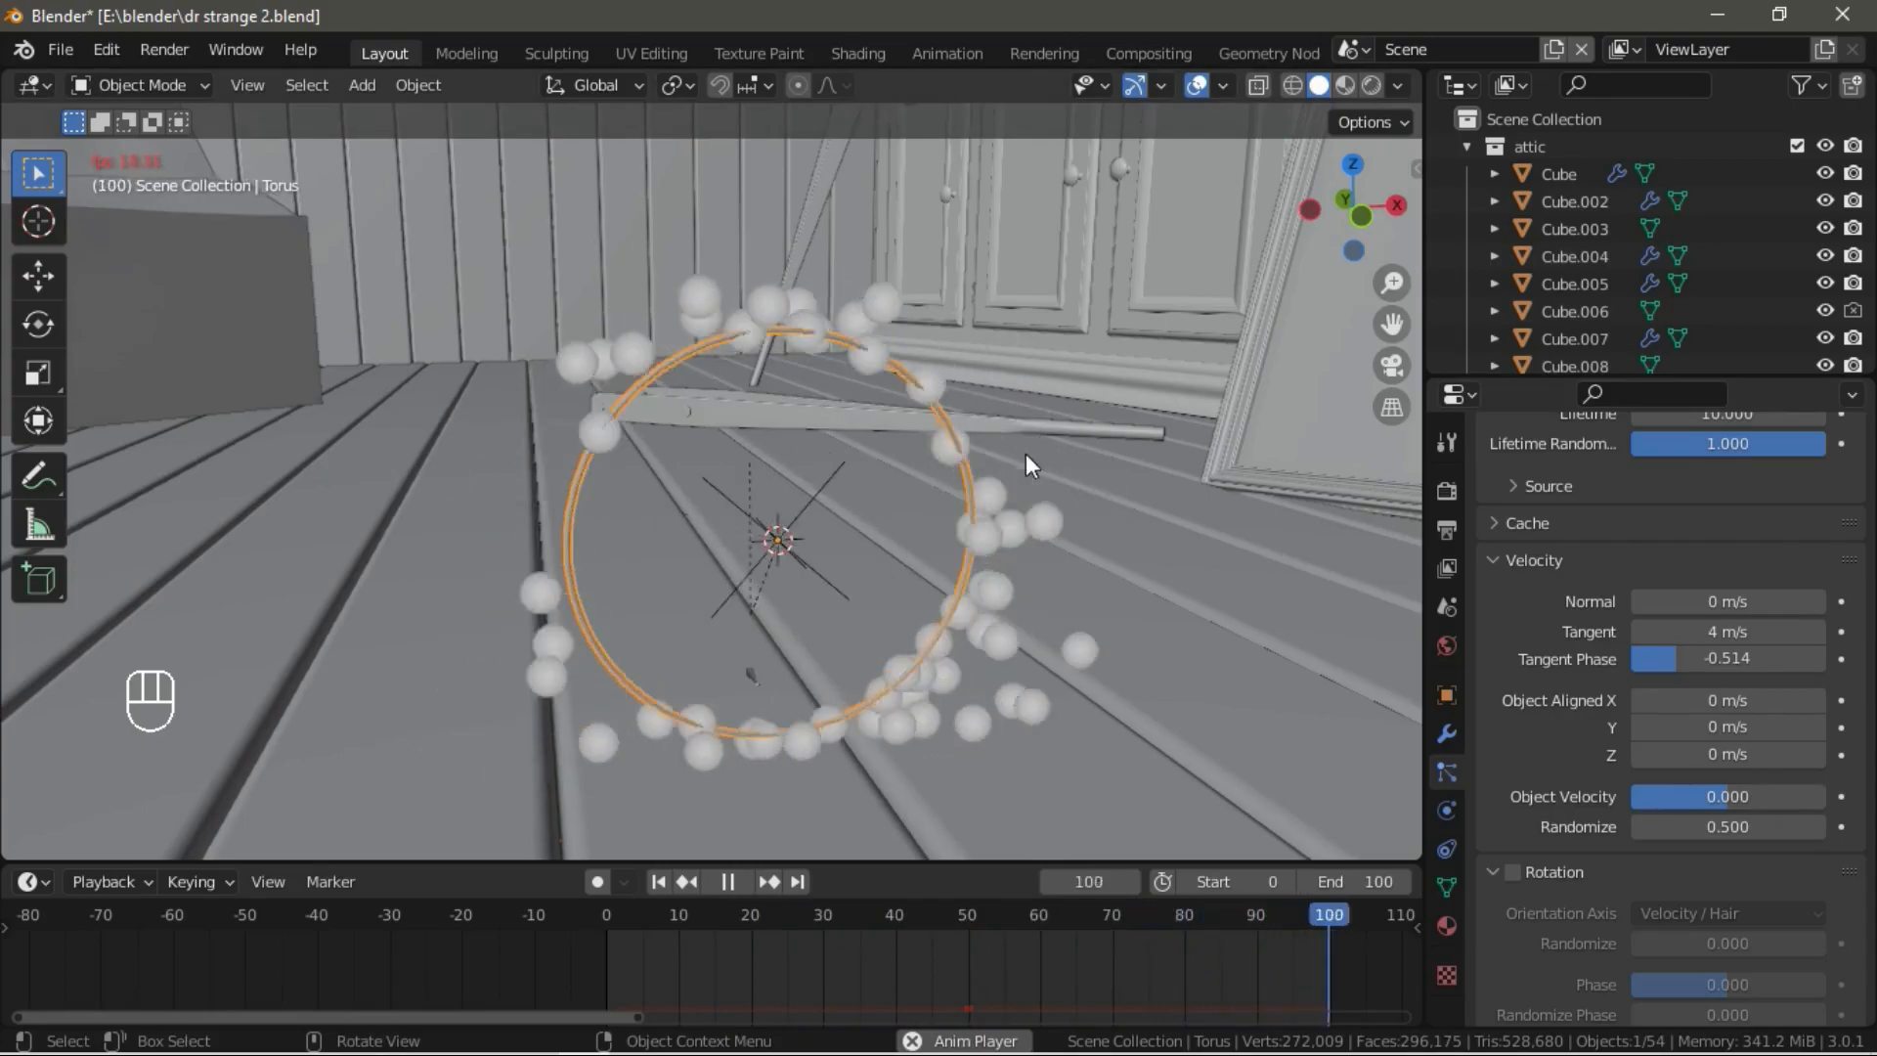
Set the particles' object velocity to -0.1 and examine the emission around the ring.
{"action": "left_click_drag", "start_coordinate": [1793, 796], "coordinate": [1744, 796]}
{"action": "left_click", "coordinate": [1718, 795]}
{"action": "type", "text": "0."}
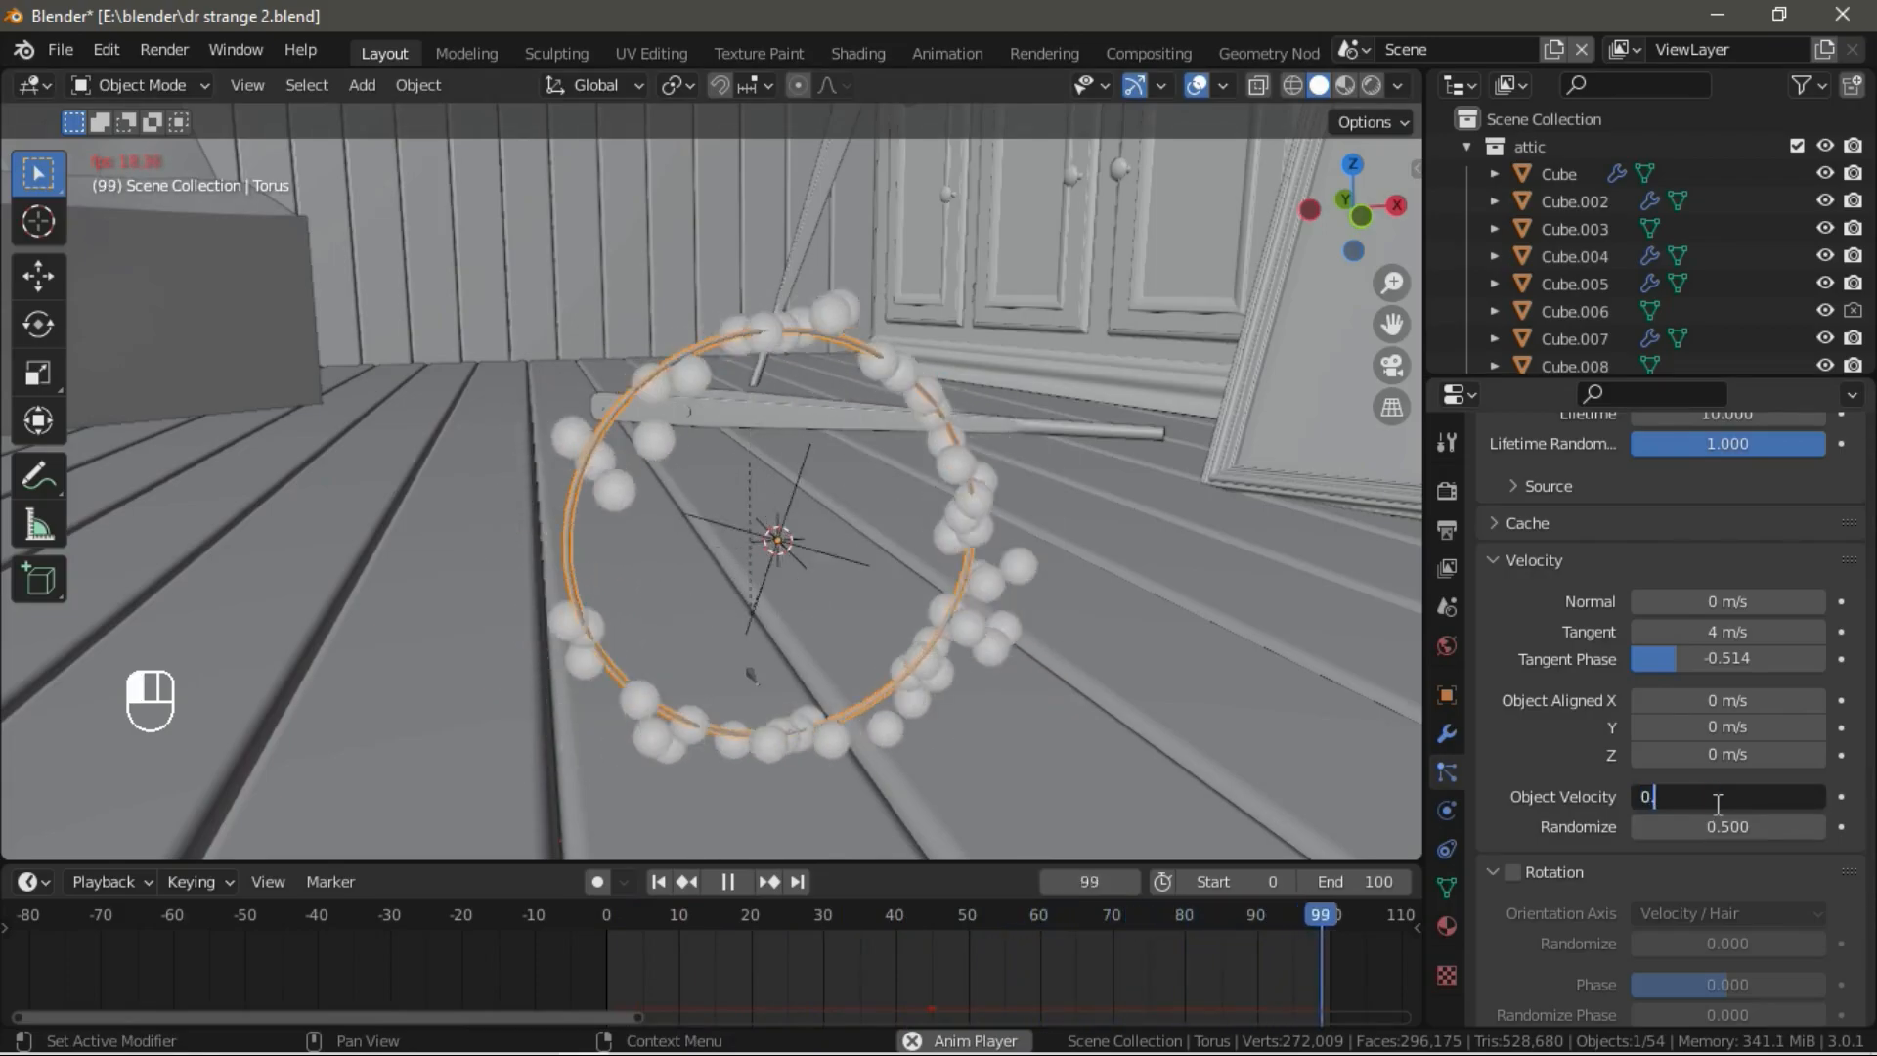
{"action": "key", "text": "BackSpace"}
{"action": "key", "text": "BackSpace"}
{"action": "type", "text": "-0.1"}
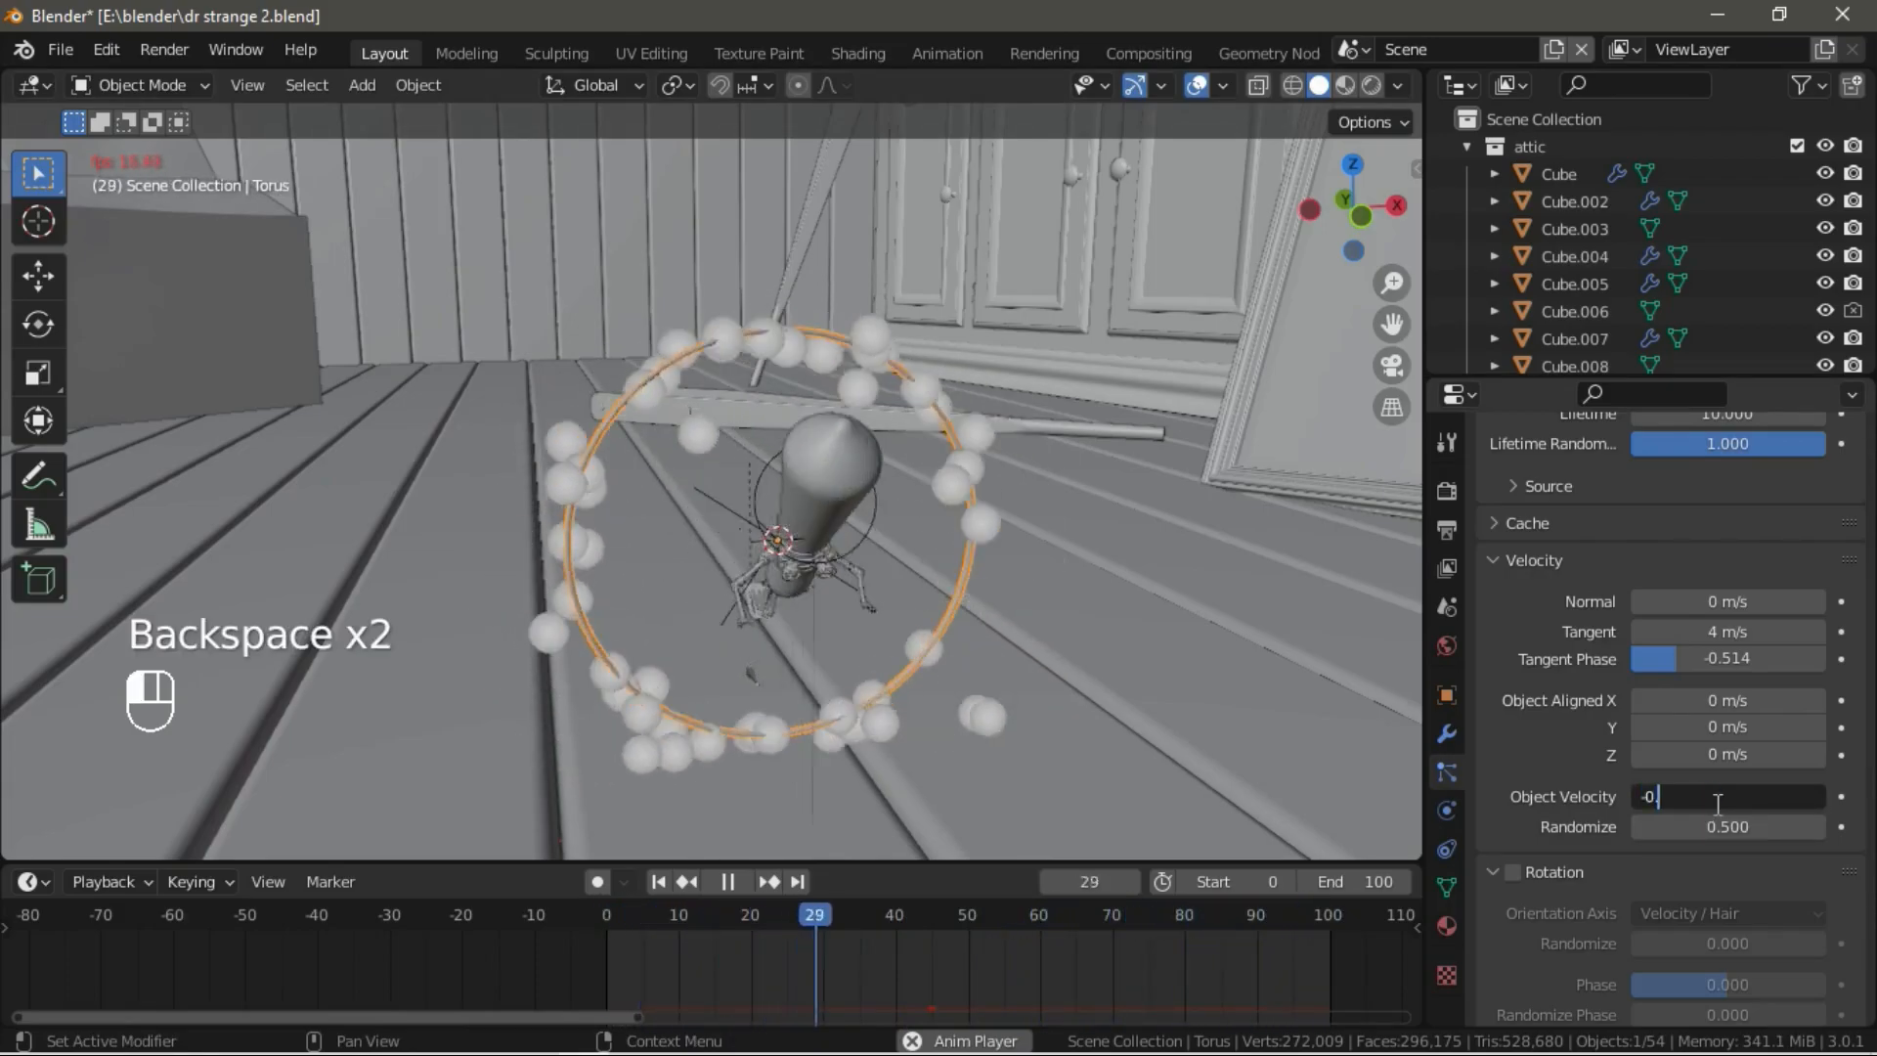
{"action": "key", "text": "Return"}
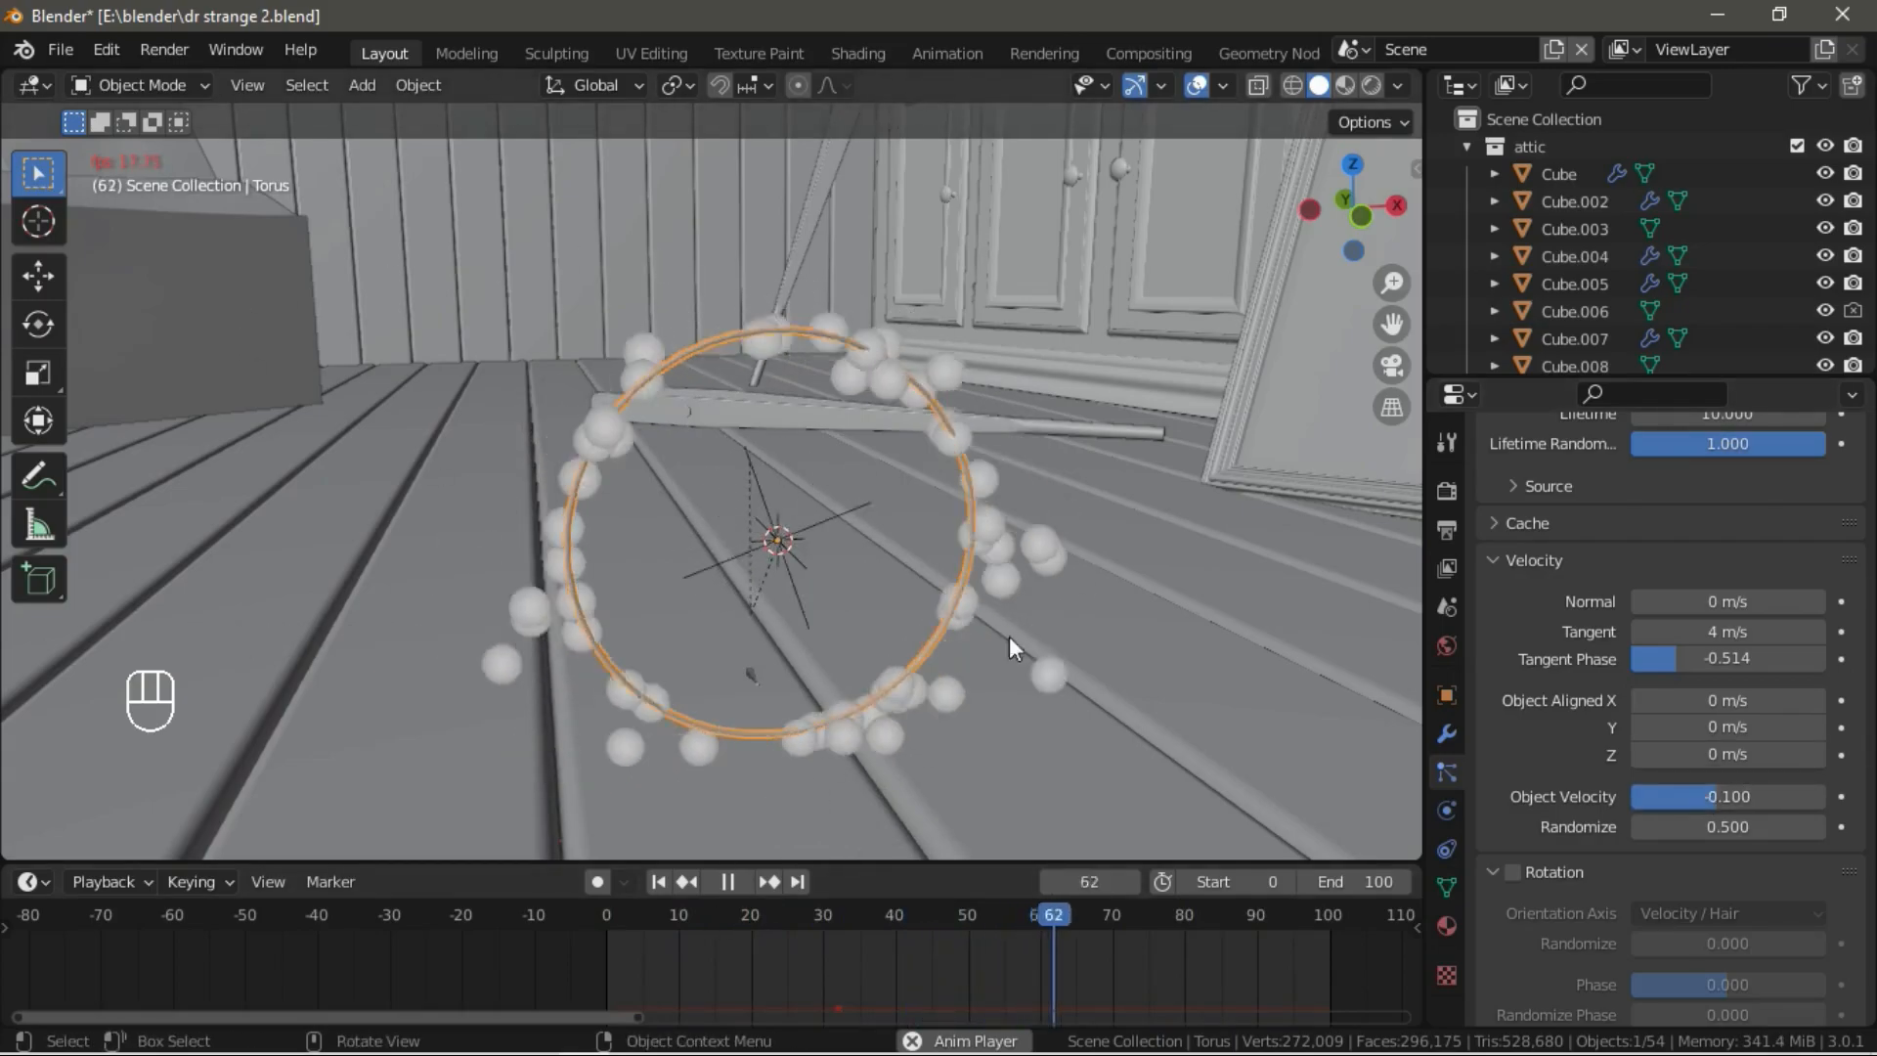
{"action": "scroll", "coordinate": [911, 610], "scroll_direction": "down", "scroll_amount": 3}
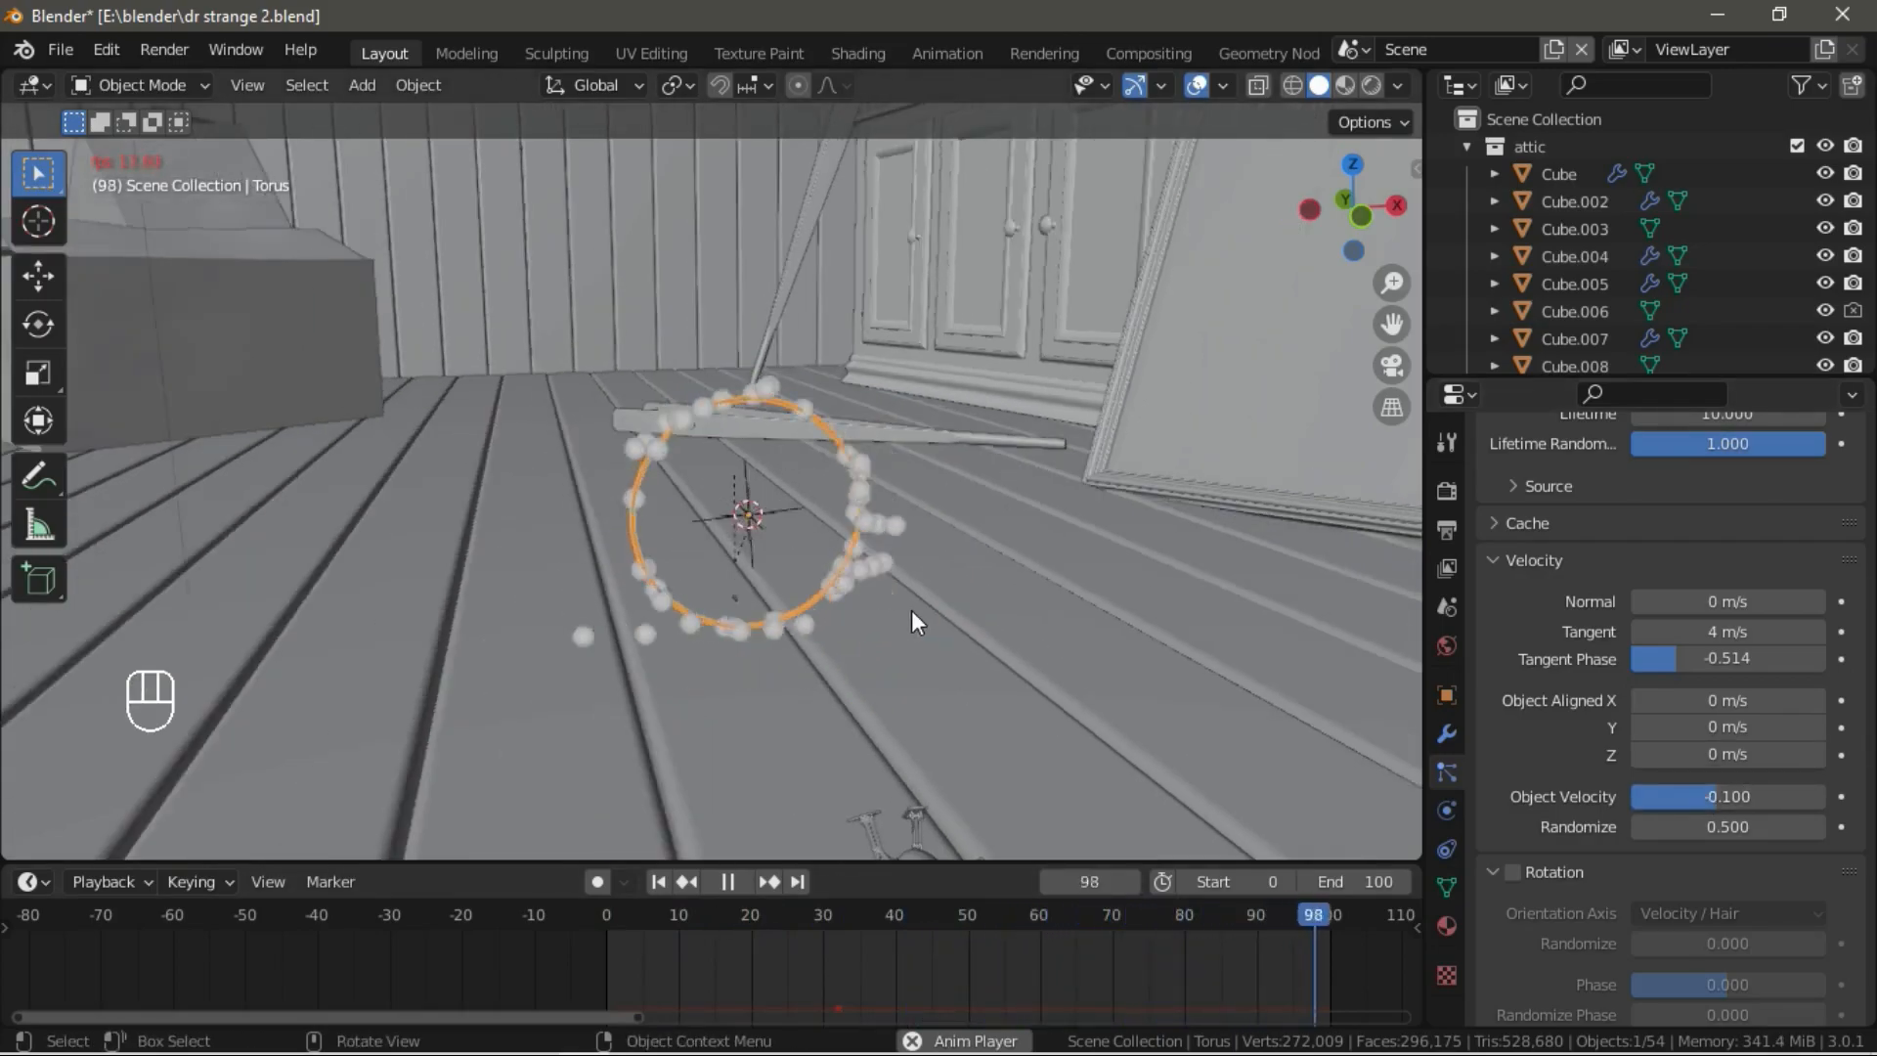
{"action": "scroll", "coordinate": [911, 610], "scroll_direction": "up", "scroll_amount": 1}
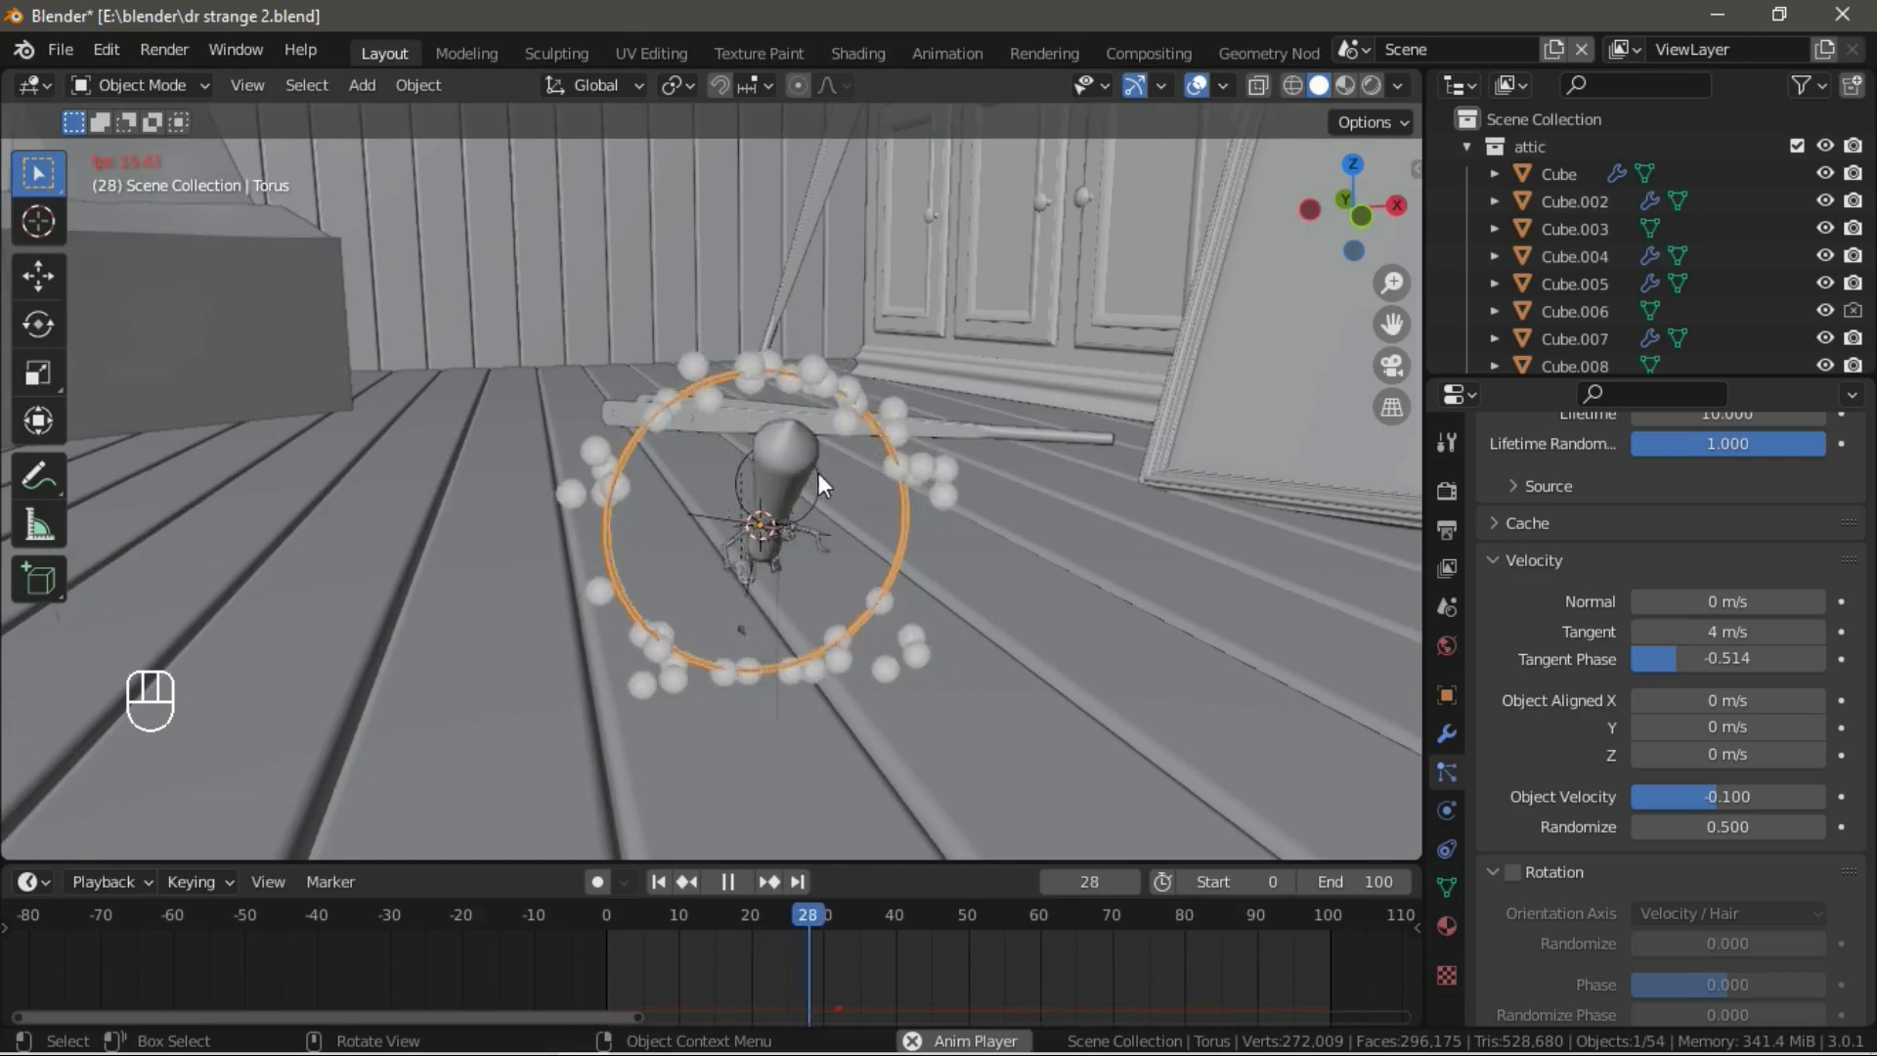
Stop the playback, add an ico sphere at the ring's centre and move it straight down along Z below the floor.
{"action": "scroll", "coordinate": [1799, 673], "scroll_direction": "down", "scroll_amount": 5}
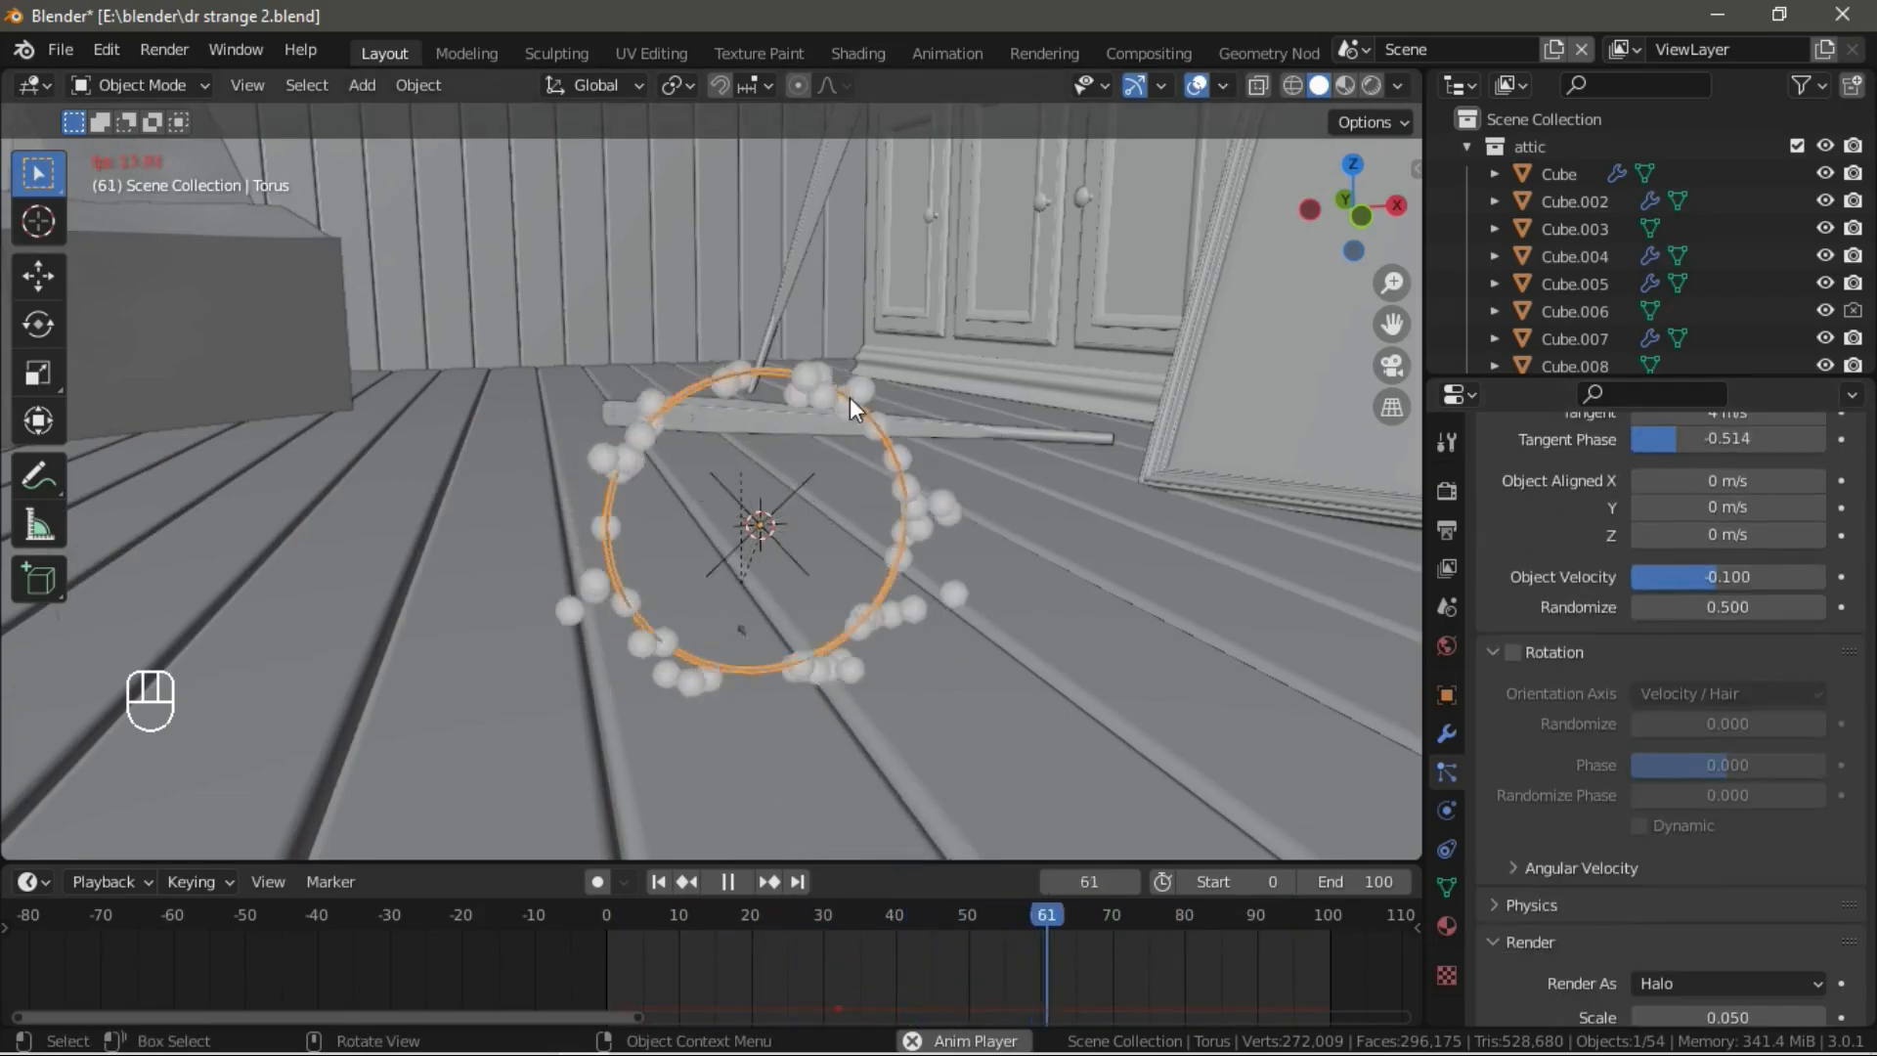
{"action": "scroll", "coordinate": [1696, 721], "scroll_direction": "down", "scroll_amount": 5}
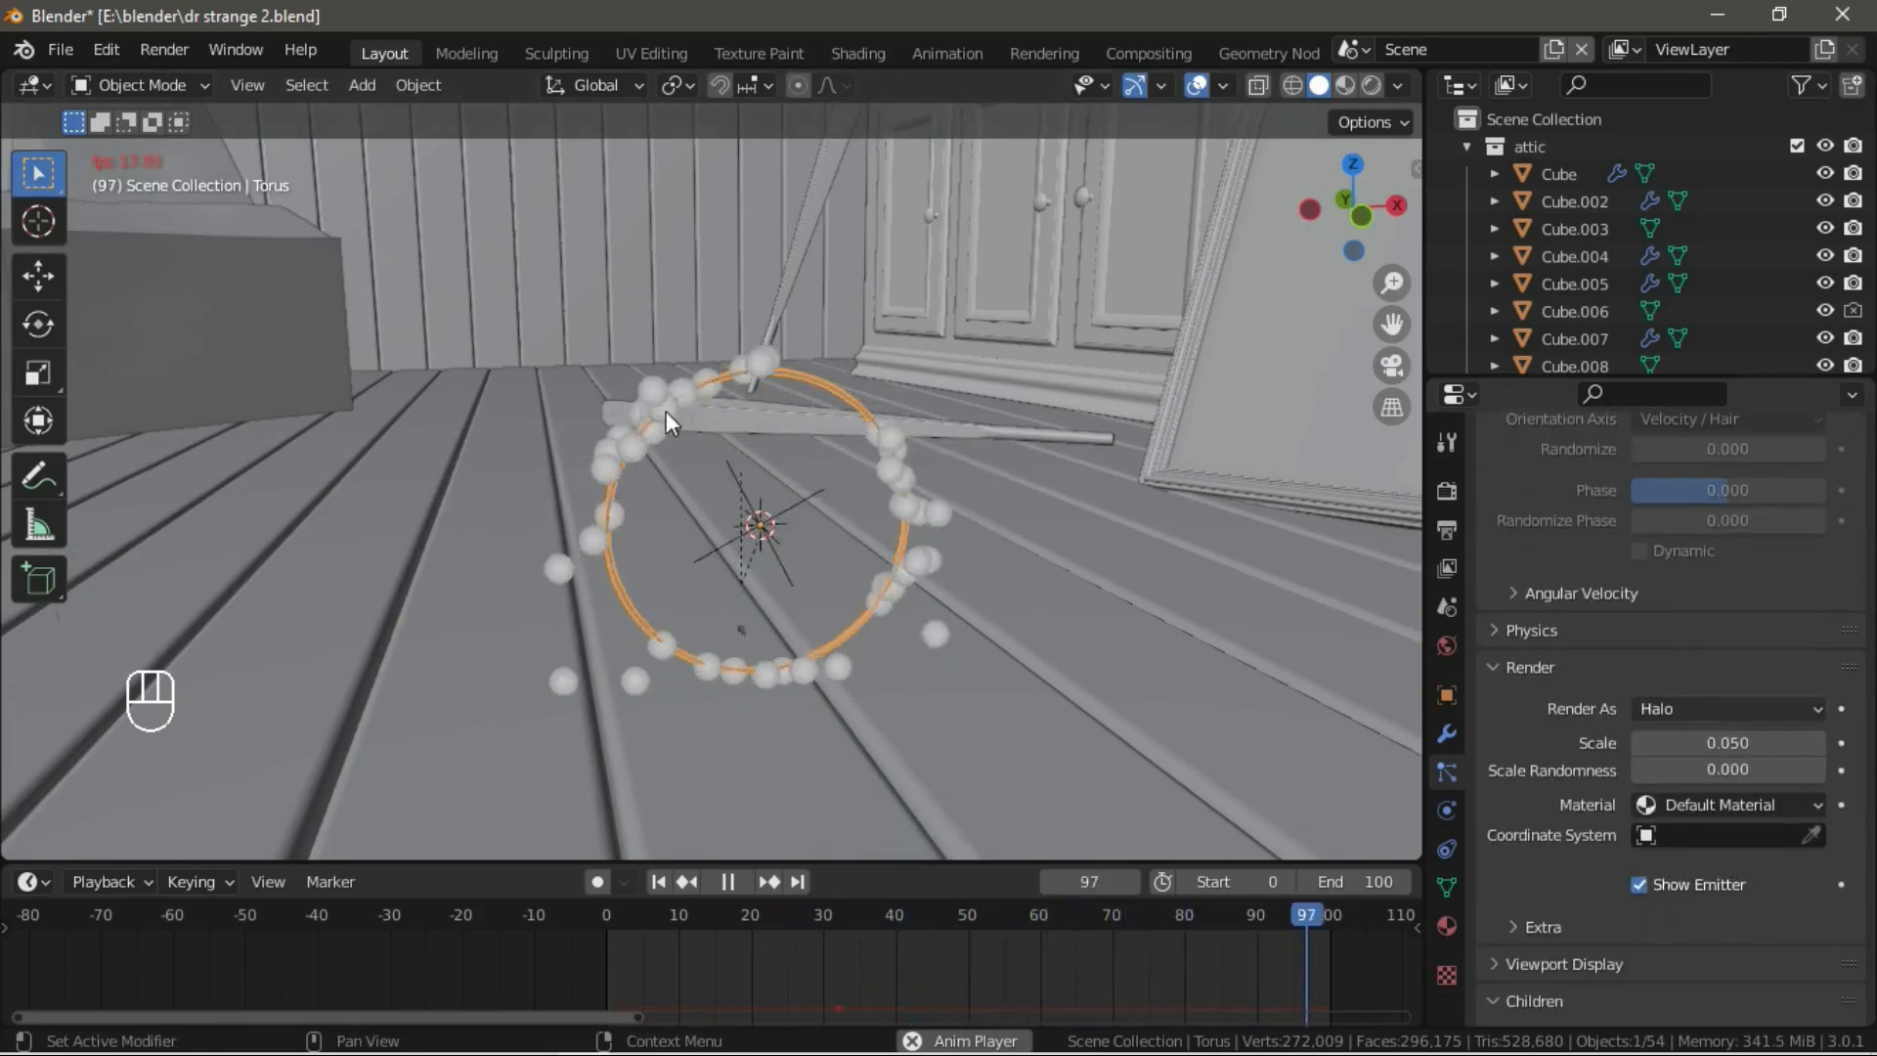
{"action": "key", "text": "space"}
{"action": "key", "text": "shift+a"}
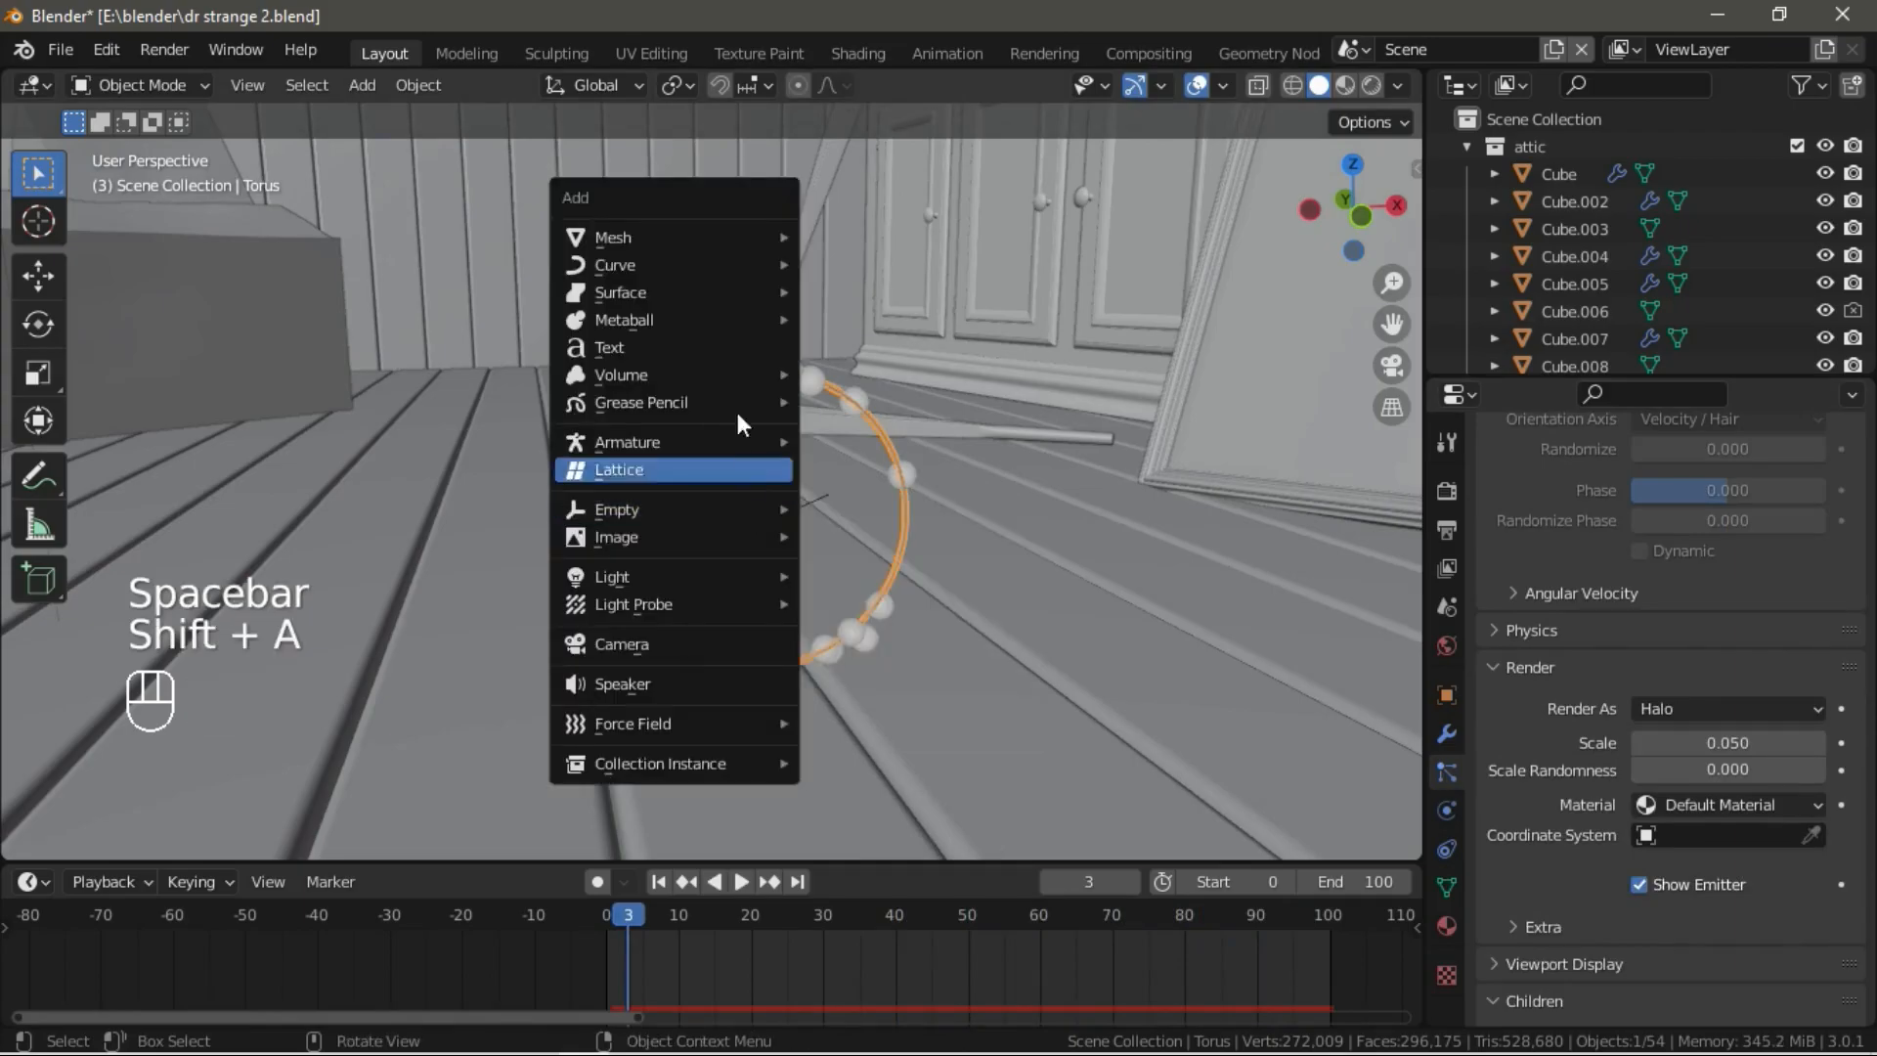
{"action": "mouse_move", "coordinate": [724, 244]}
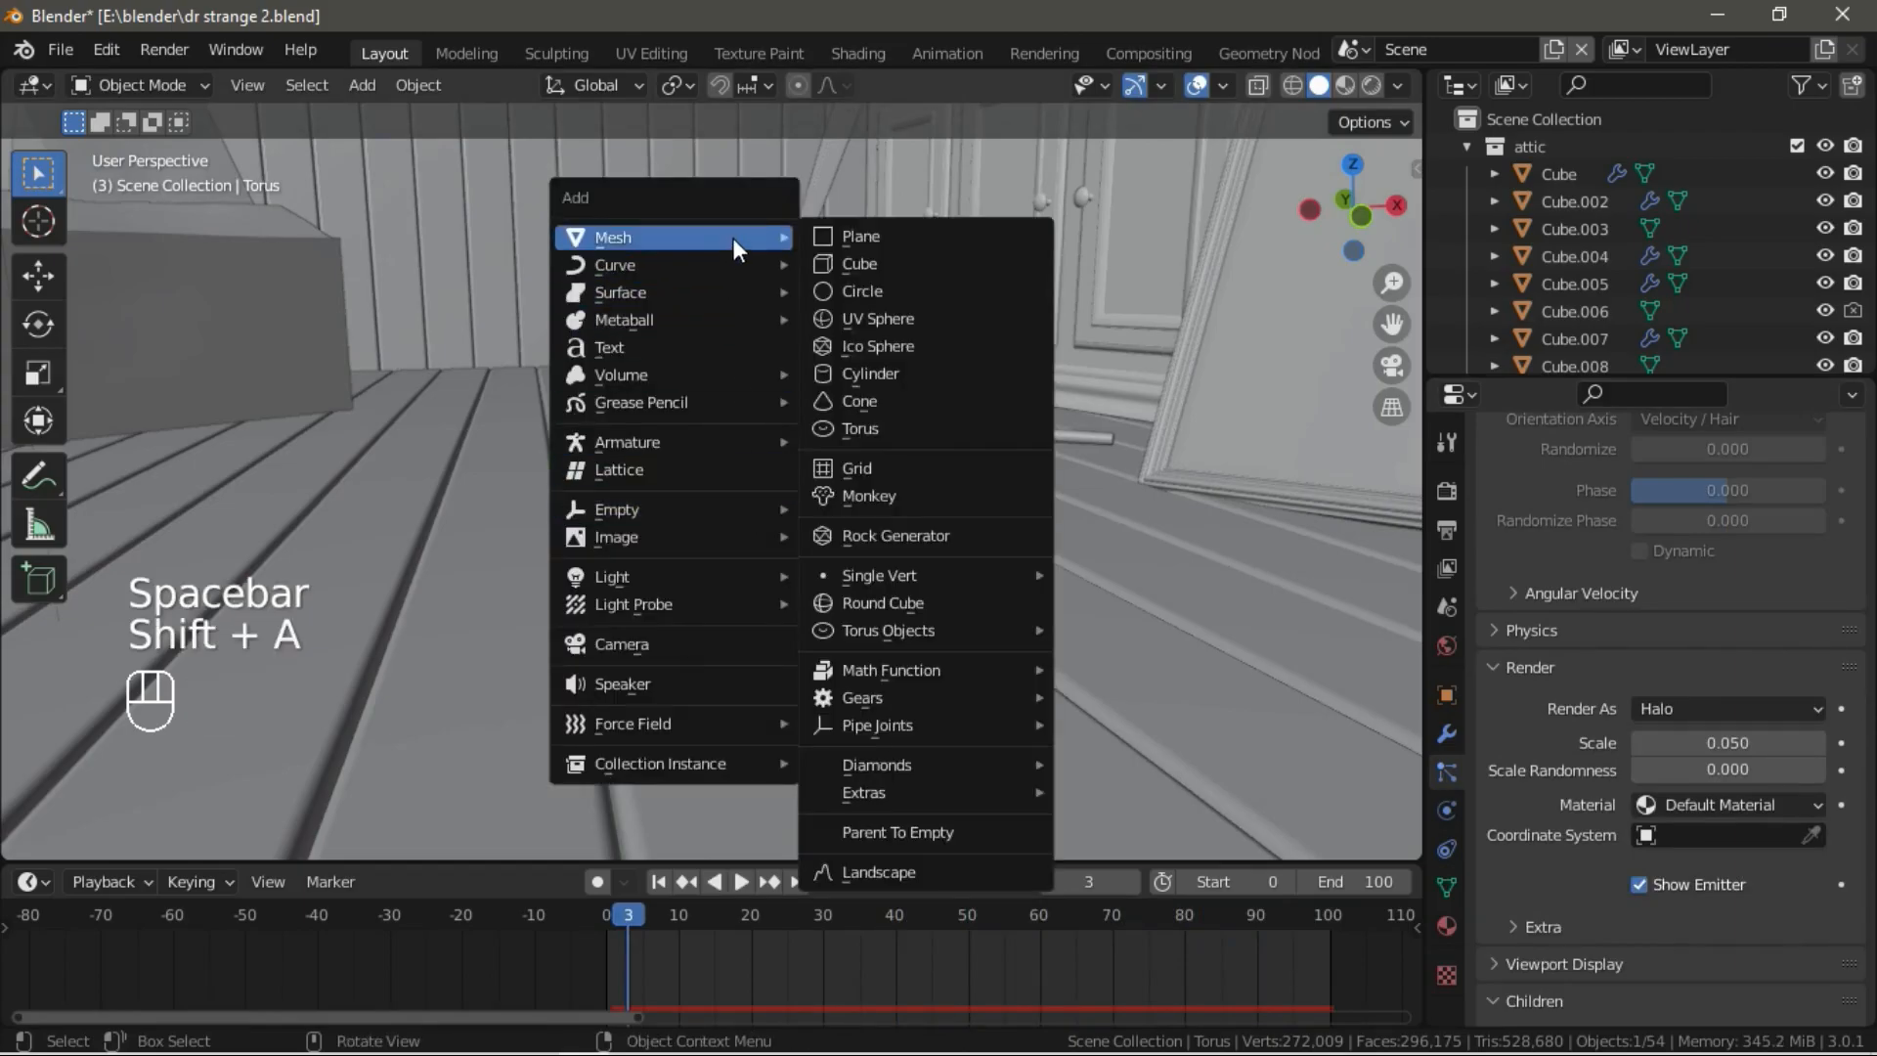
{"action": "left_click", "coordinate": [879, 342]}
{"action": "scroll", "coordinate": [842, 465], "scroll_direction": "down", "scroll_amount": 4}
{"action": "mouse_move", "coordinate": [842, 466]}
{"action": "middle_mouse_down"}
{"action": "mouse_move", "coordinate": [796, 457]}
{"action": "mouse_move", "coordinate": [841, 442]}
{"action": "middle_mouse_up"}
{"action": "key", "text": "g"}
{"action": "key", "text": "z"}
{"action": "left_click", "coordinate": [812, 171]}
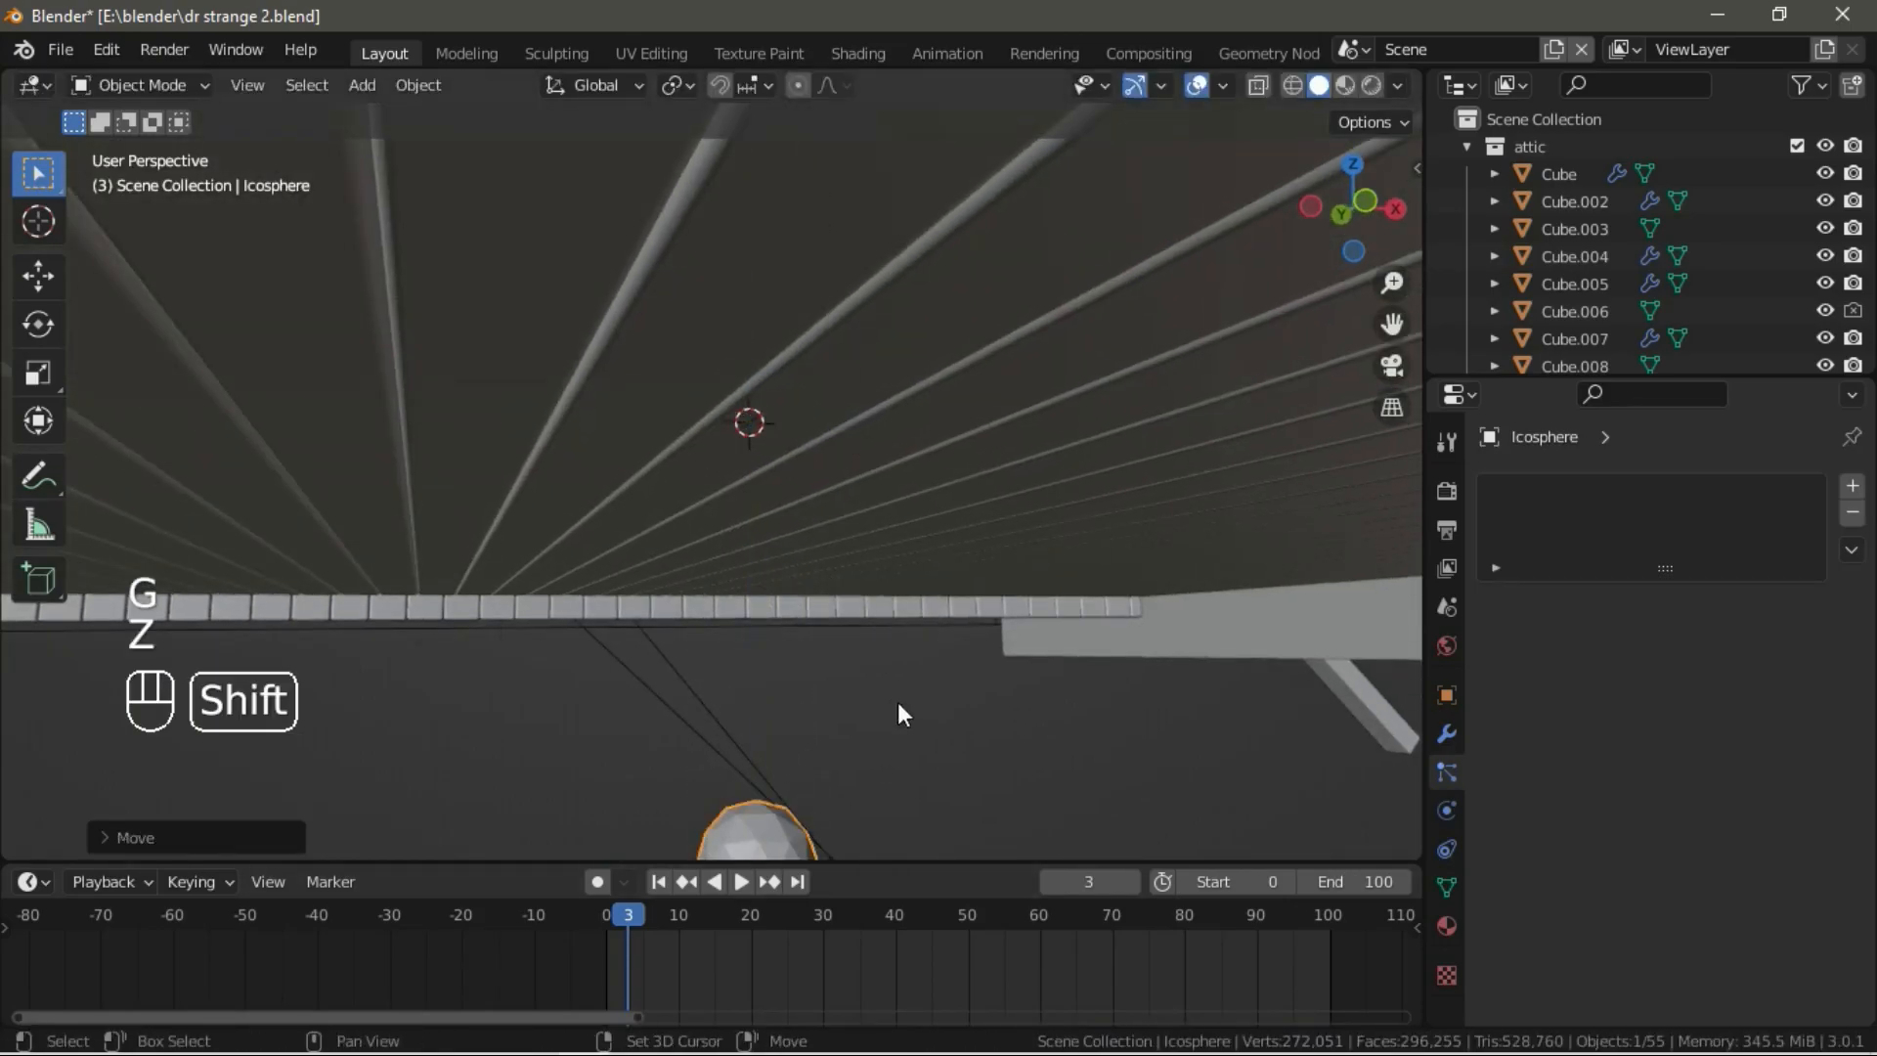
{"action": "middle_click_drag", "start_coordinate": [892, 683], "coordinate": [868, 439], "text": "shift"}
Give the ico sphere a new material with a fully saturated orange emission colour and an emission strength of 15.
{"action": "left_click", "coordinate": [1454, 921]}
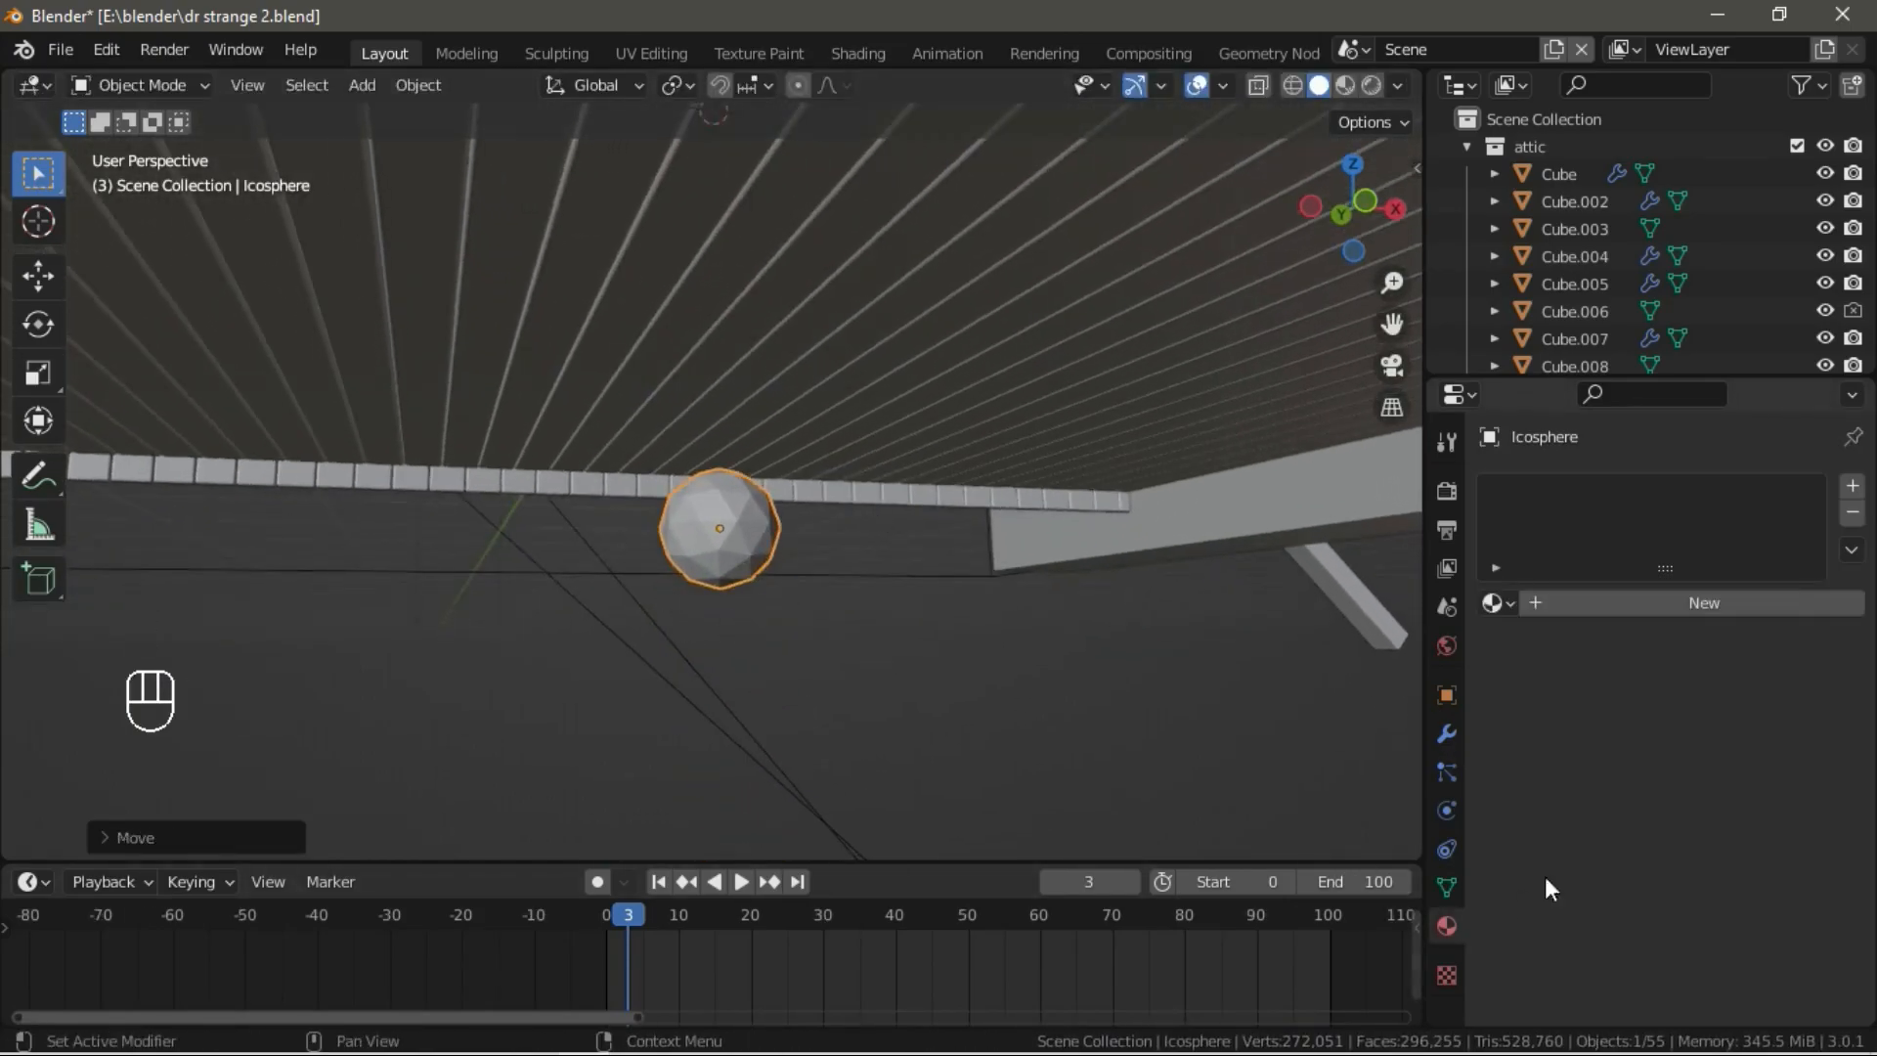
{"action": "left_click", "coordinate": [1632, 603]}
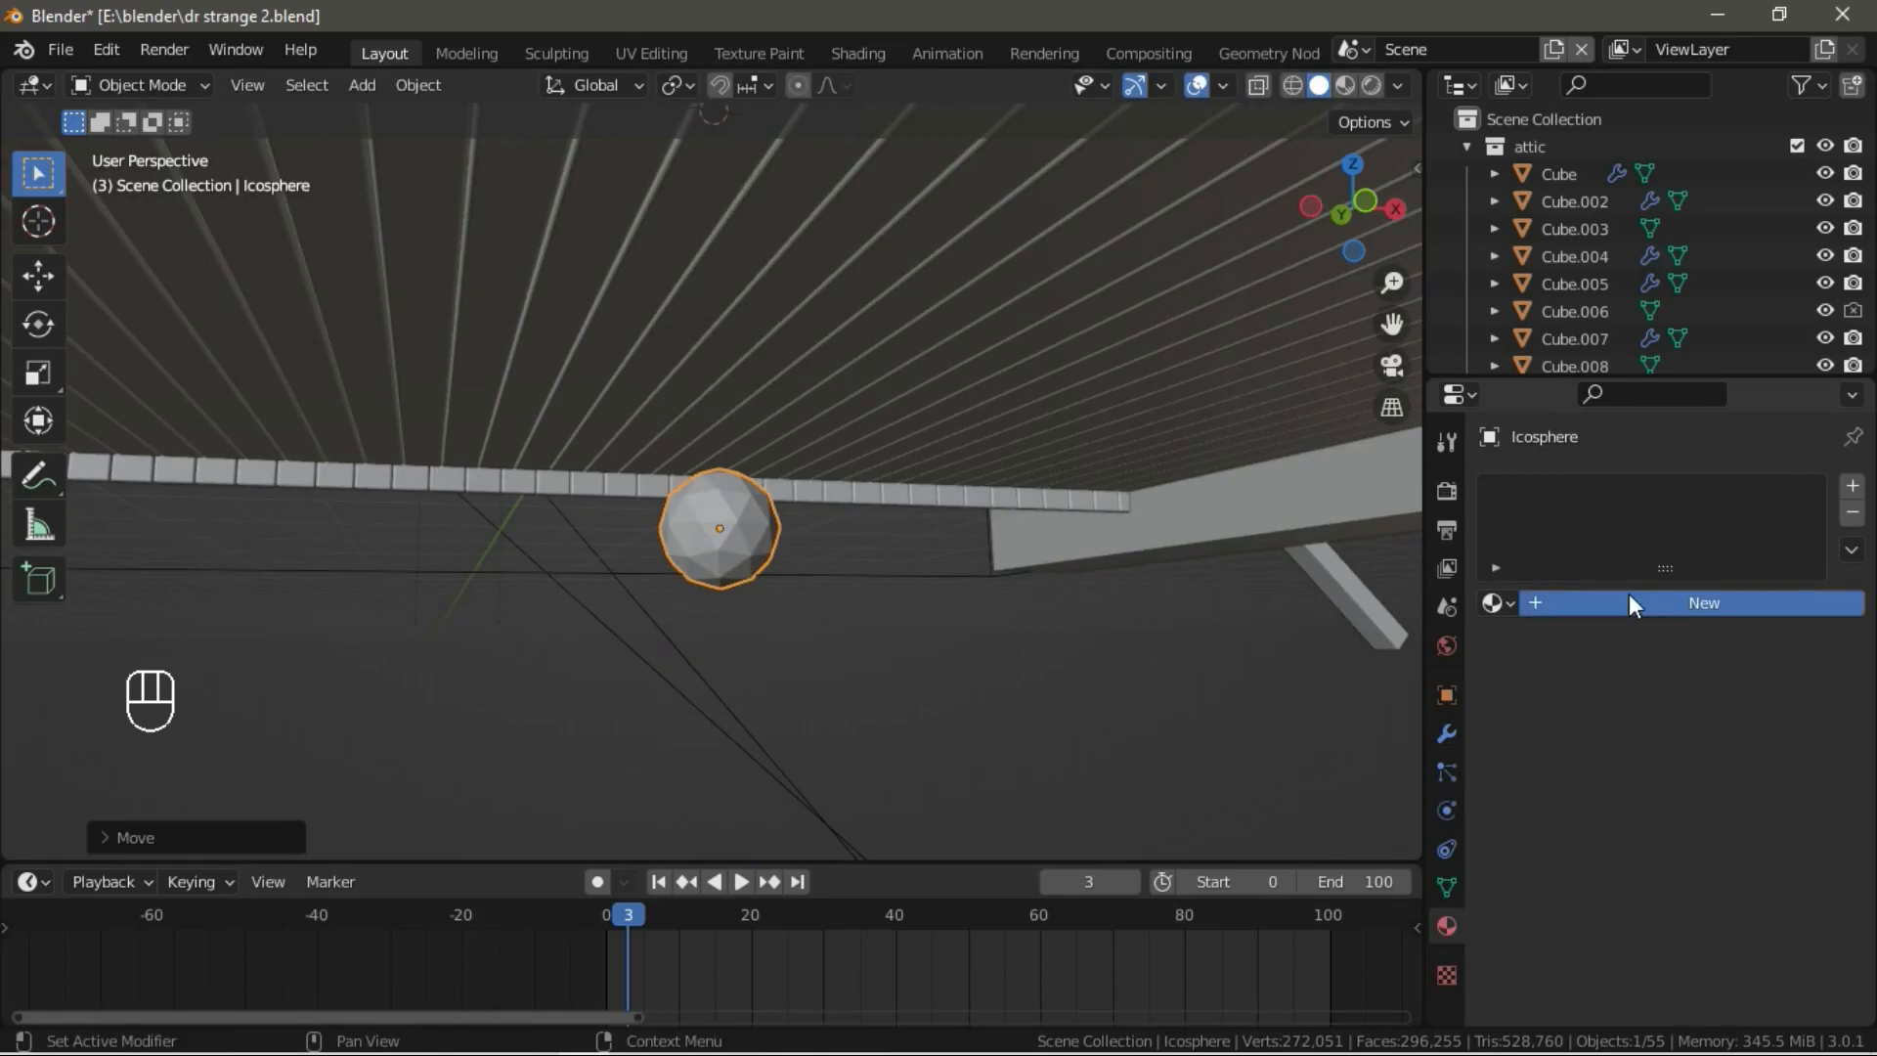
{"action": "scroll", "coordinate": [1691, 734], "scroll_direction": "down", "scroll_amount": 8}
{"action": "scroll", "coordinate": [1695, 772], "scroll_direction": "down", "scroll_amount": 8}
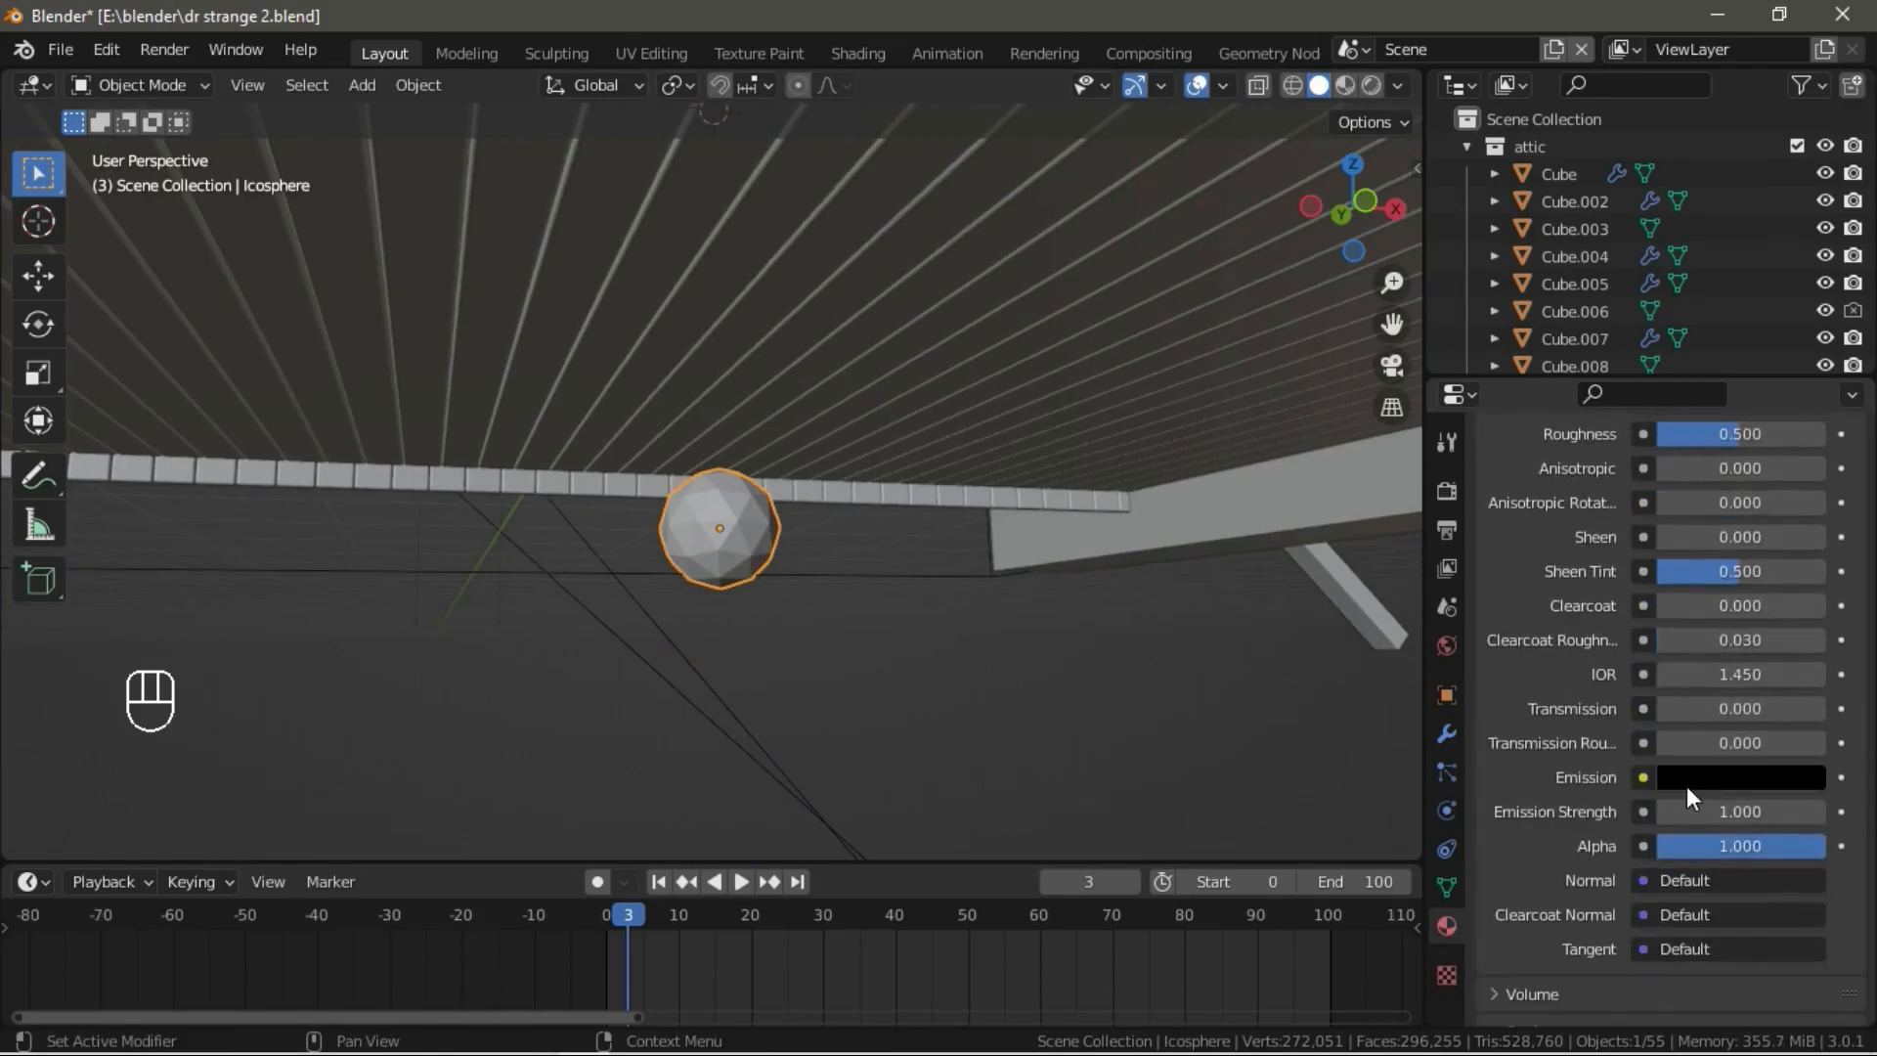
{"action": "left_click", "coordinate": [1686, 784]}
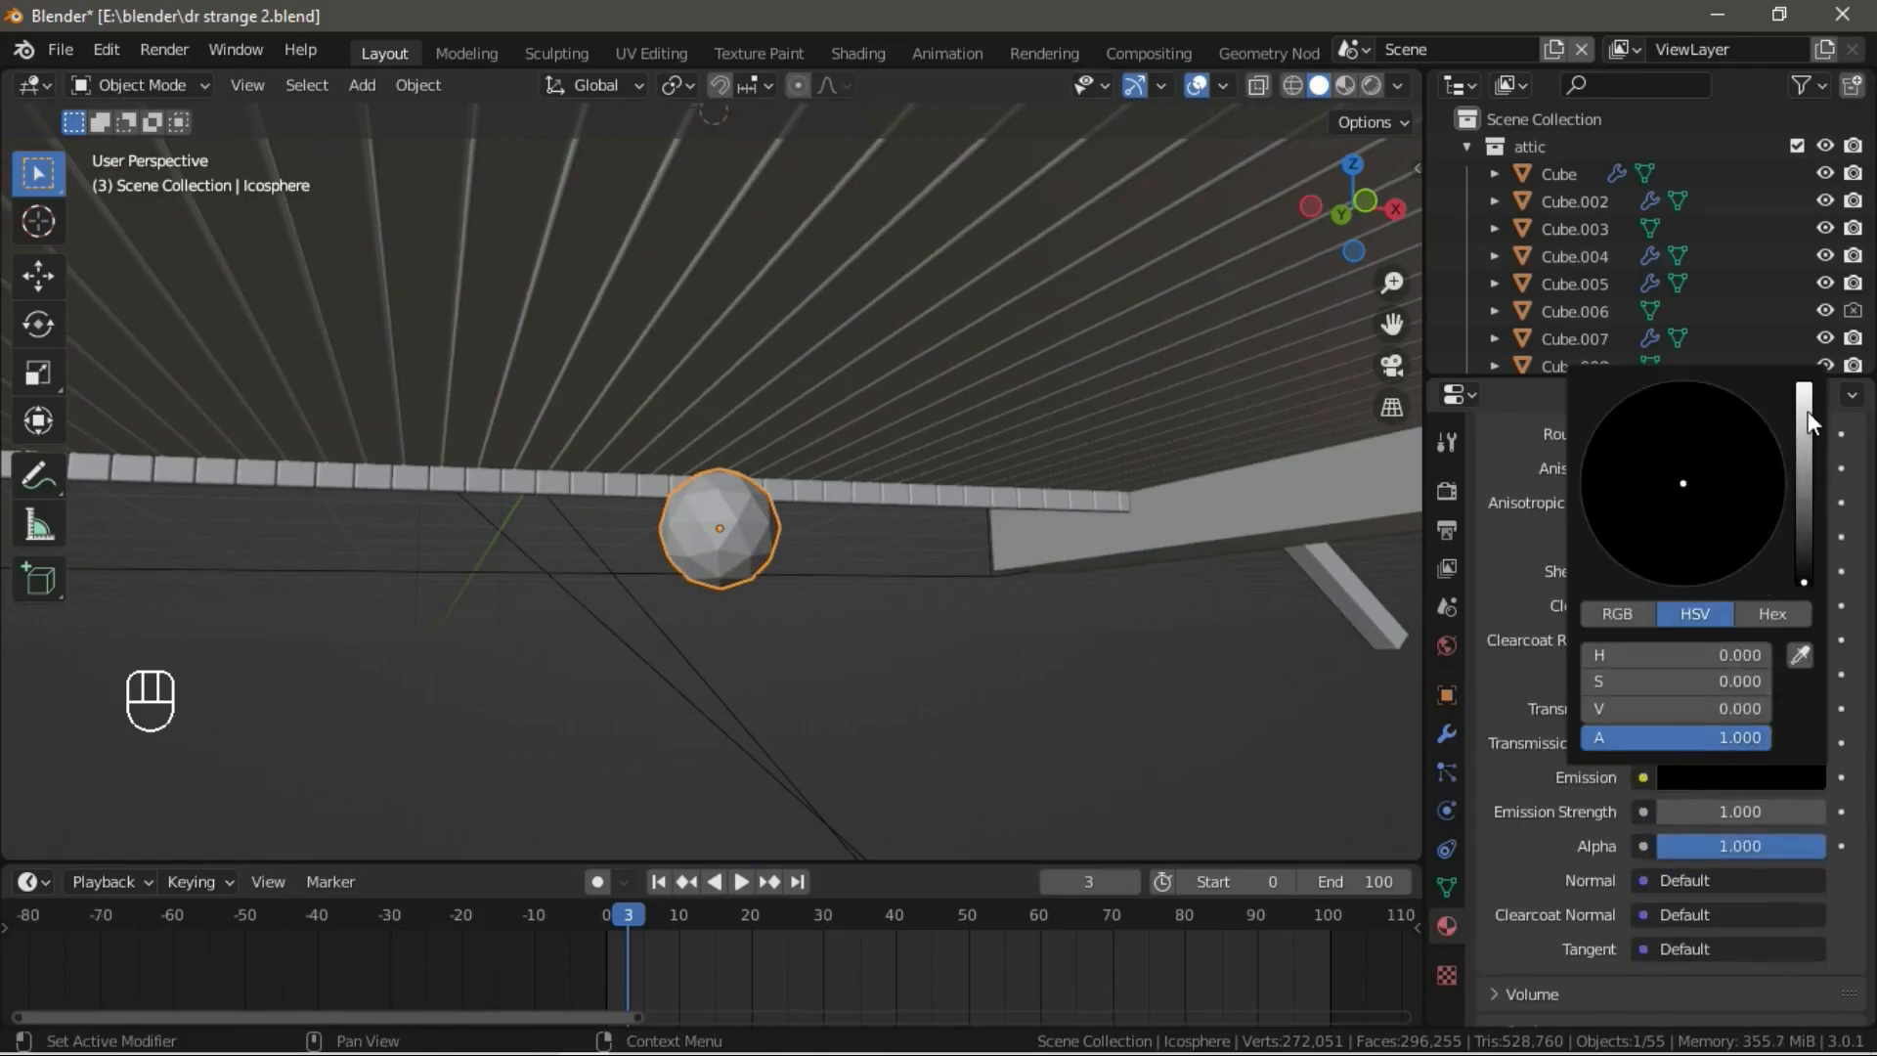
{"action": "left_click_drag", "start_coordinate": [1807, 412], "coordinate": [1804, 385]}
{"action": "left_click_drag", "start_coordinate": [1691, 413], "coordinate": [1646, 579]}
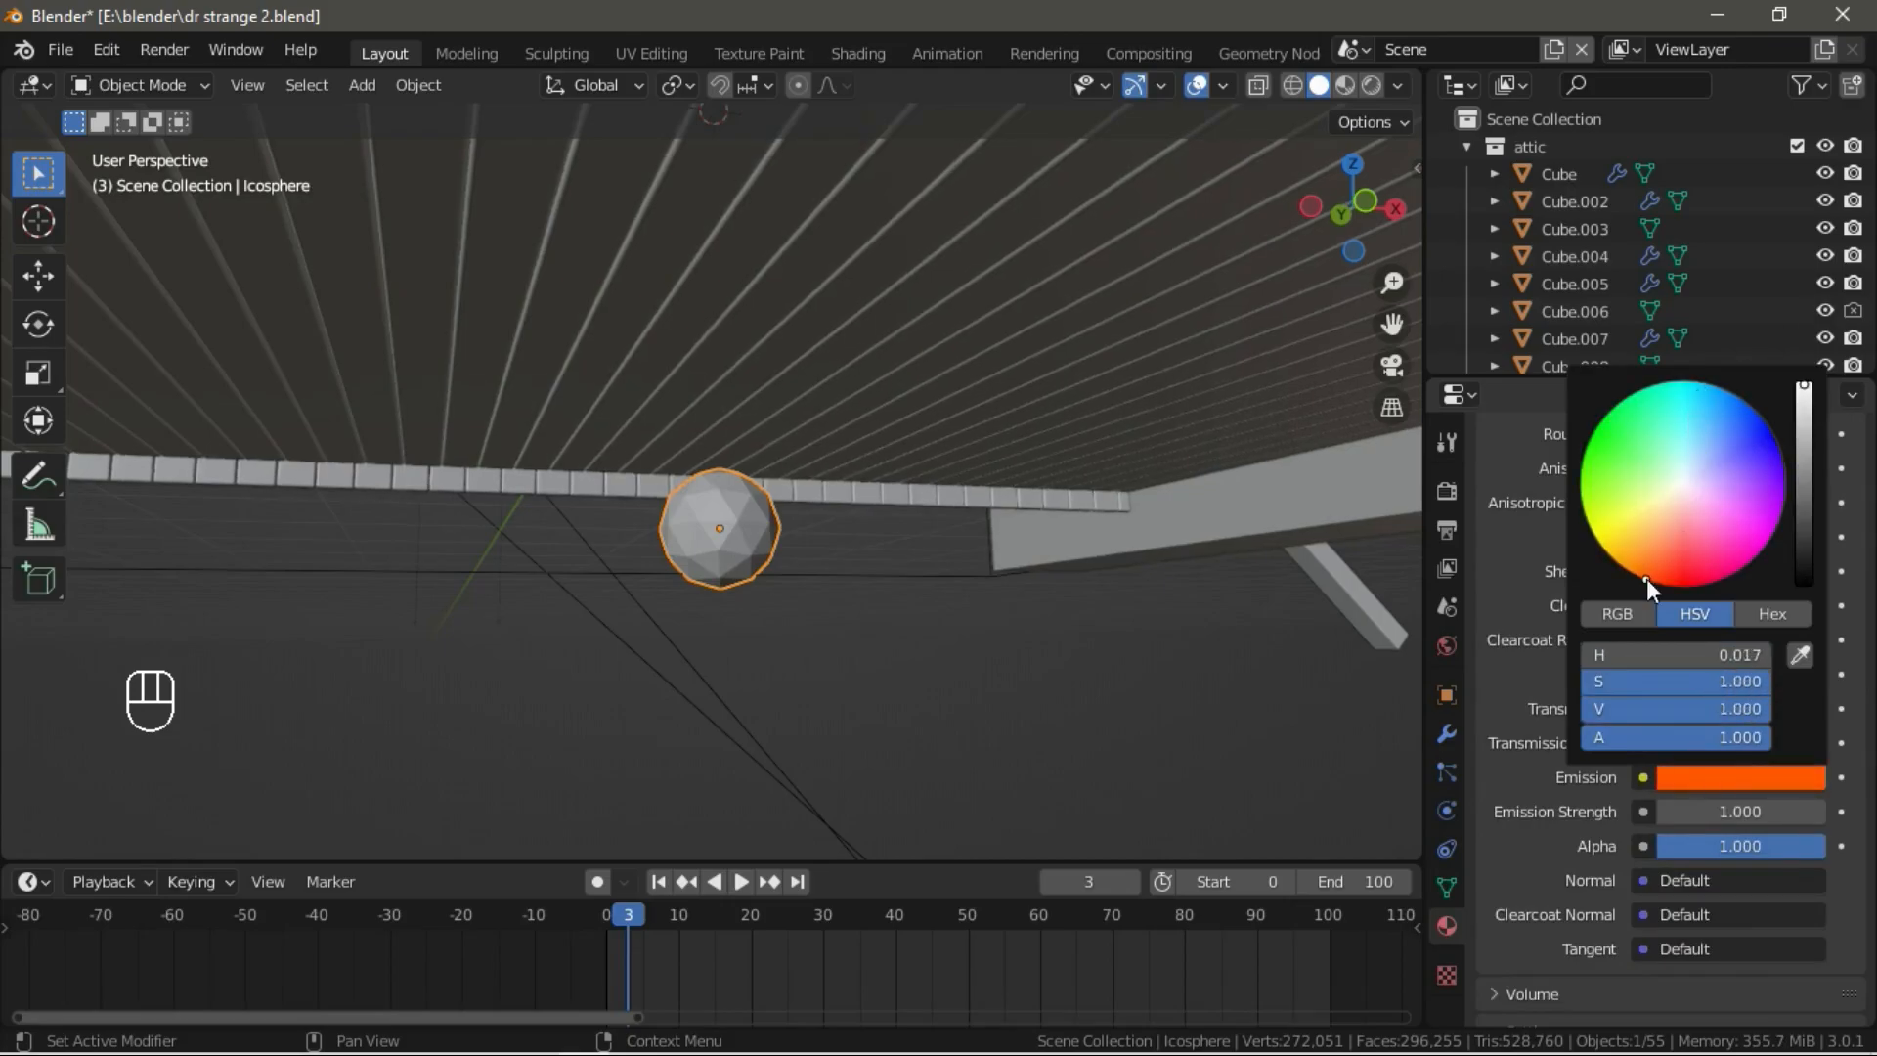
{"action": "left_click_drag", "start_coordinate": [1731, 820], "coordinate": [1731, 820]}
{"action": "type", "text": "10"}
{"action": "key", "text": "Return"}
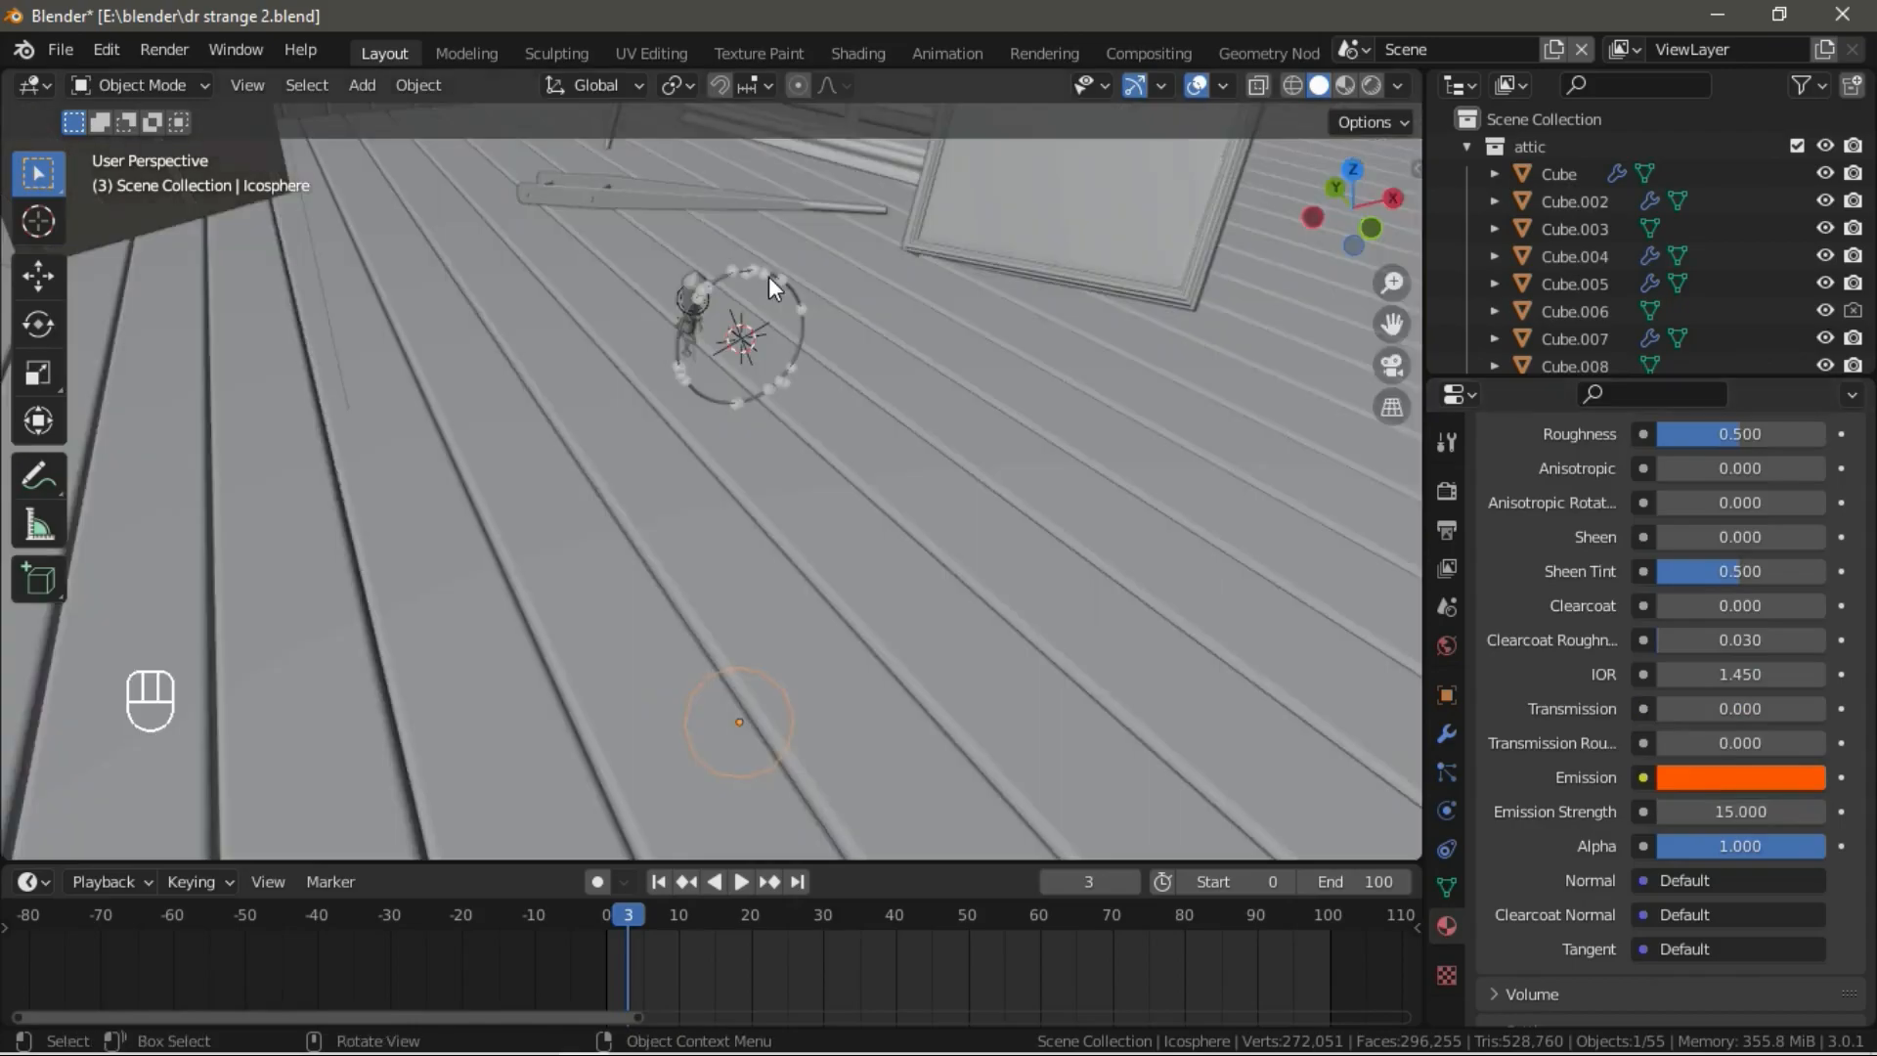
Render the ring's particles as Object, using the ico sphere below the floor as the instance object.
{"action": "left_click", "coordinate": [768, 276]}
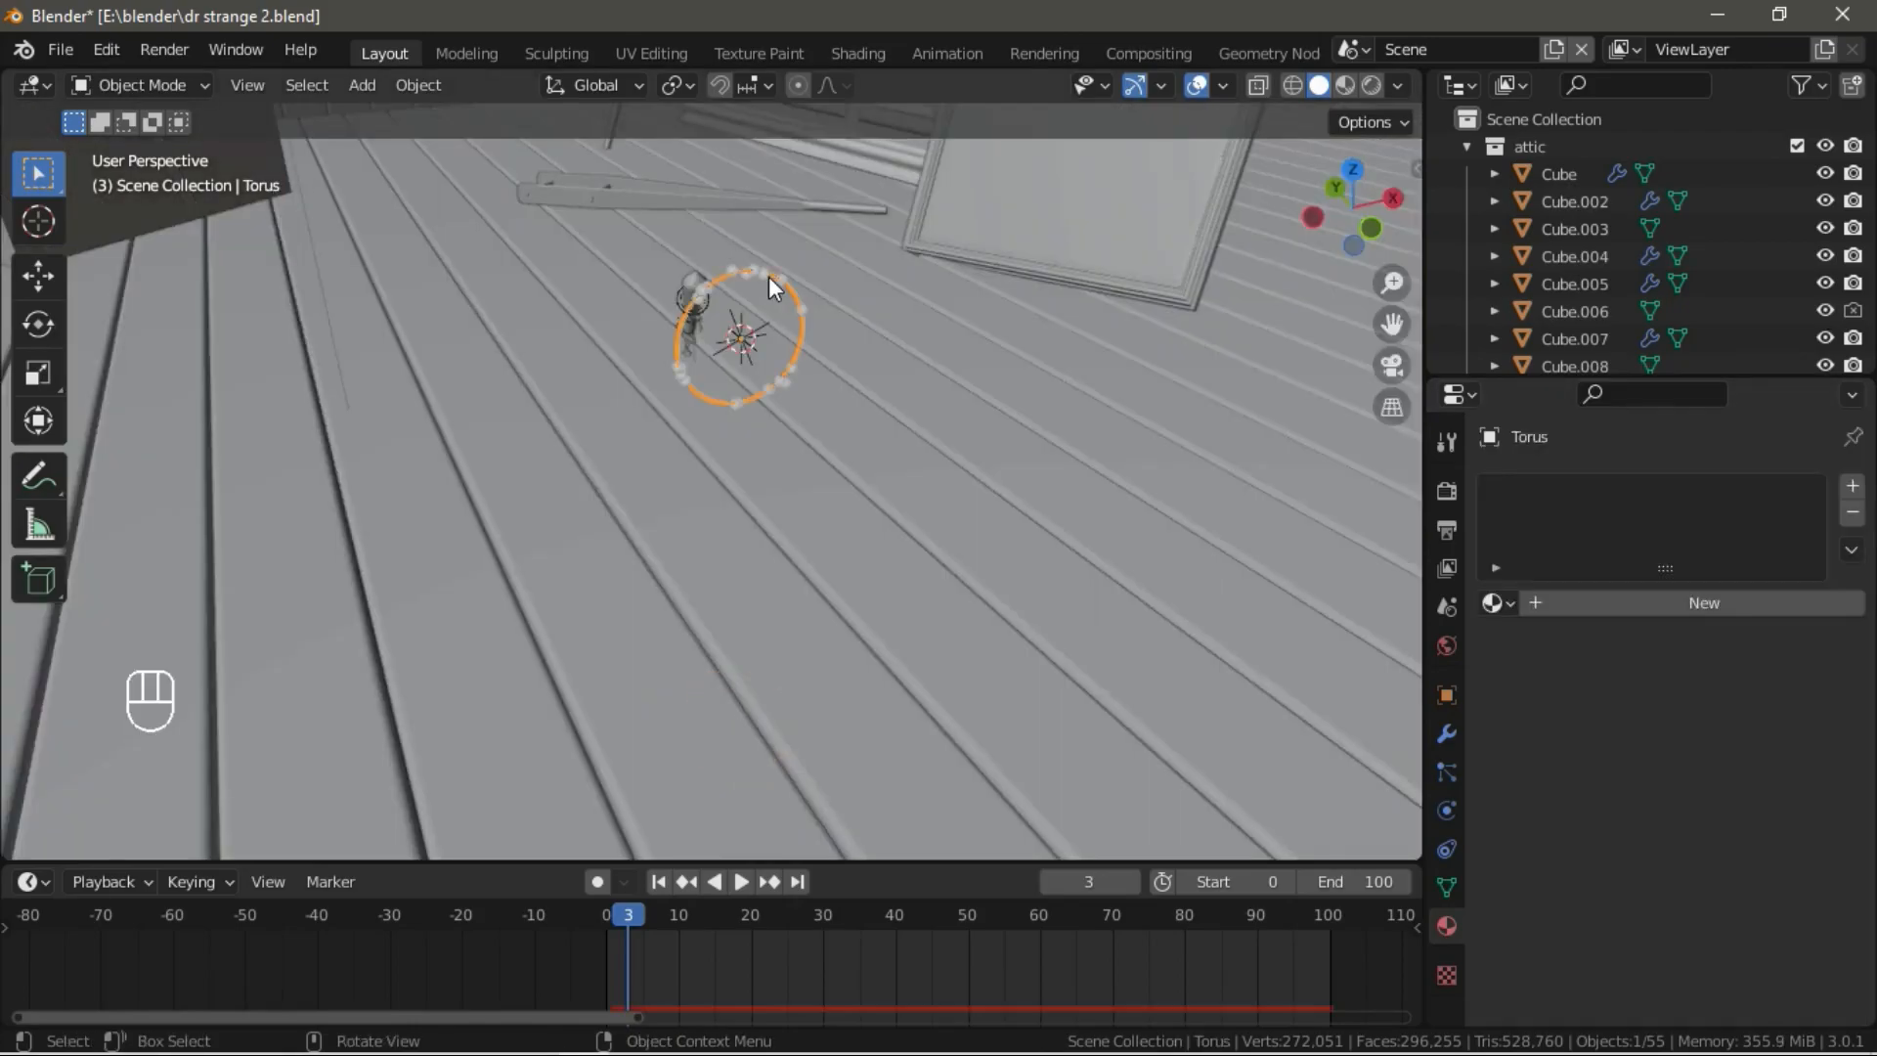
{"action": "left_click", "coordinate": [1446, 772]}
{"action": "middle_click_drag", "start_coordinate": [1076, 665], "coordinate": [675, 252]}
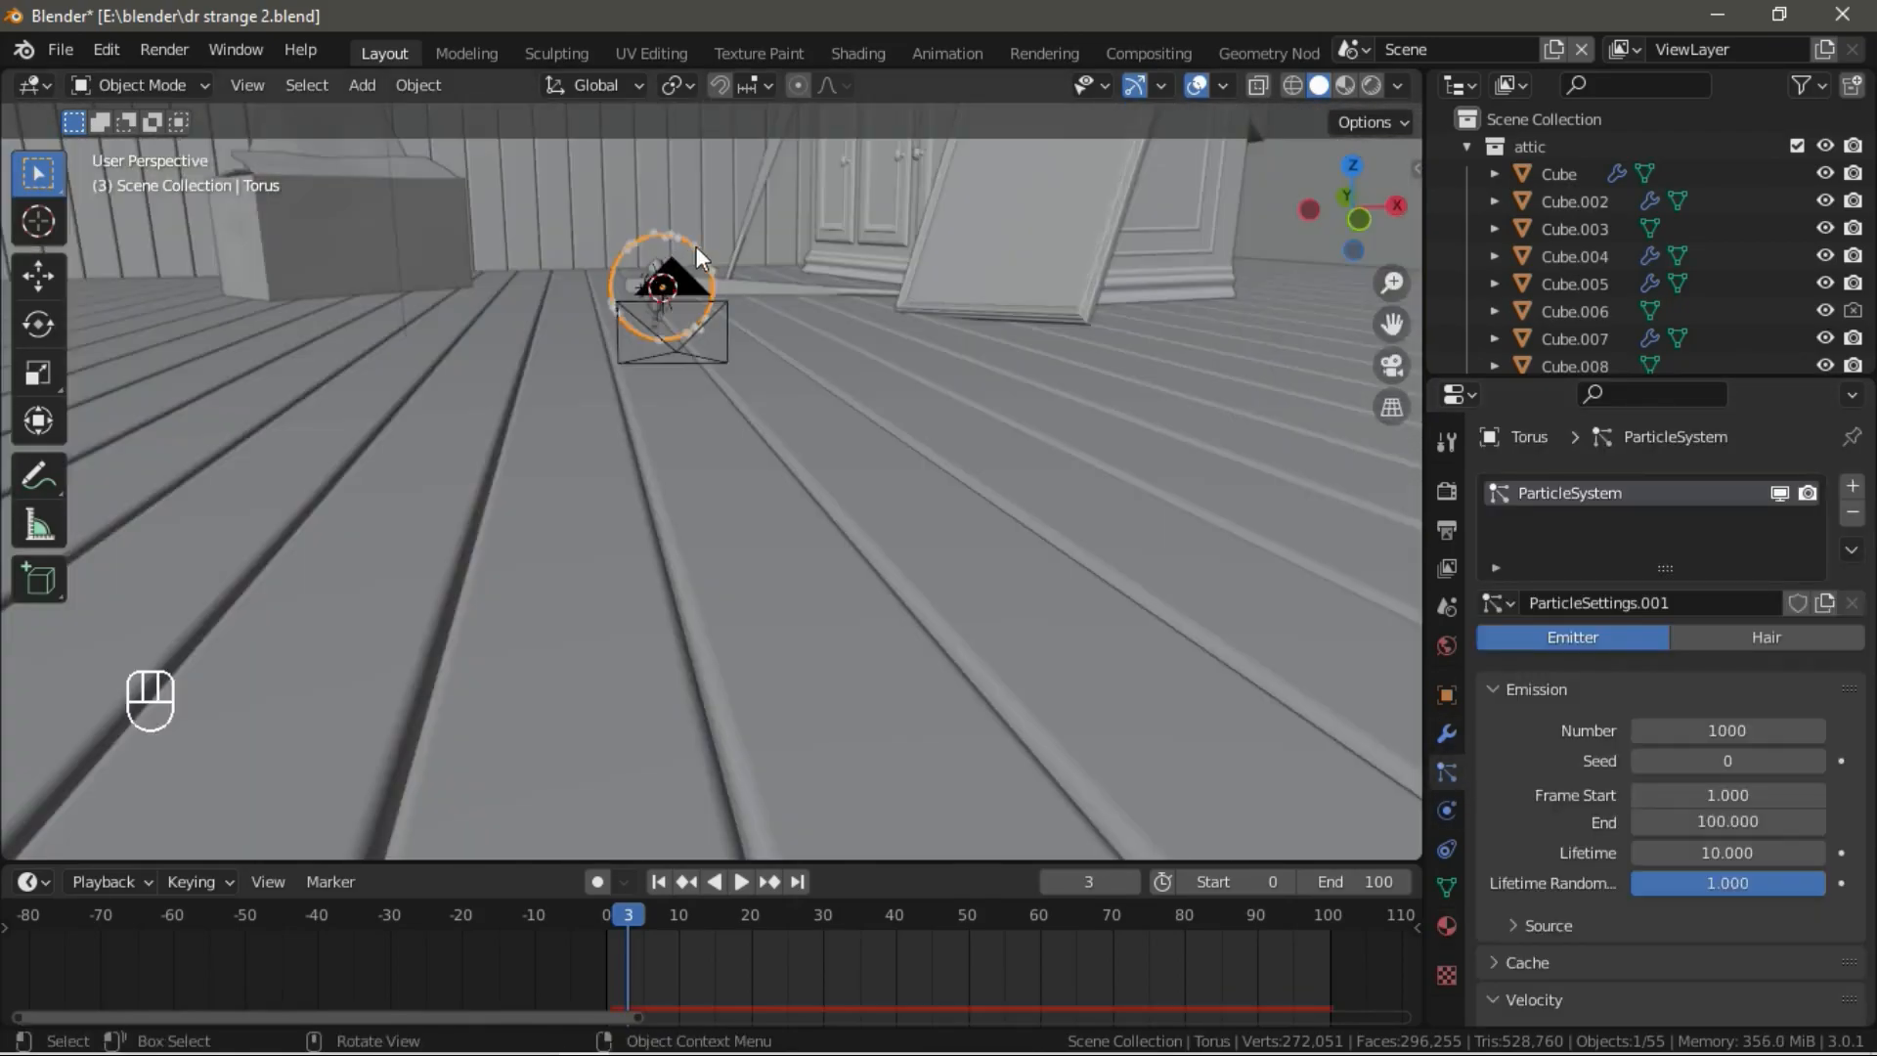
{"action": "scroll", "coordinate": [1704, 767], "scroll_direction": "down", "scroll_amount": 10}
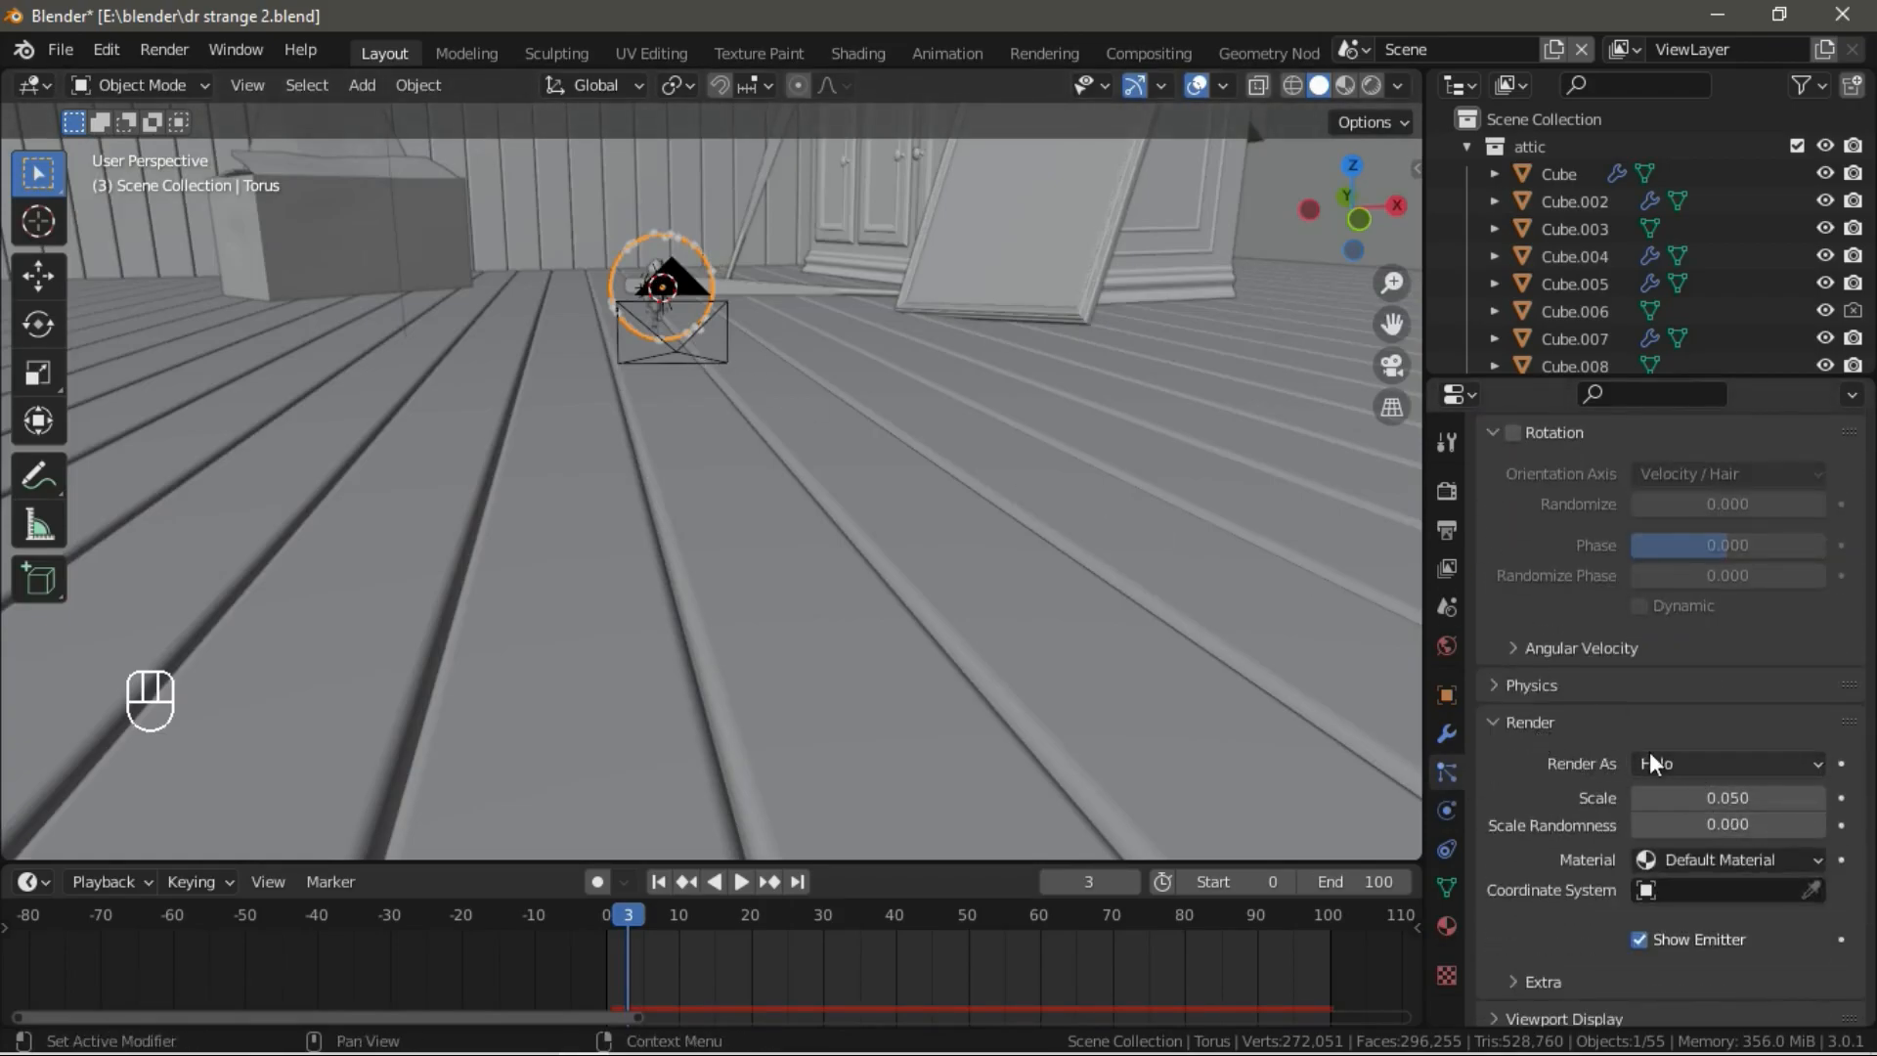
{"action": "left_click", "coordinate": [1669, 765]}
{"action": "left_click", "coordinate": [1670, 901]}
{"action": "middle_click_drag", "start_coordinate": [641, 522], "coordinate": [646, 486]}
{"action": "left_click", "coordinate": [1814, 964]}
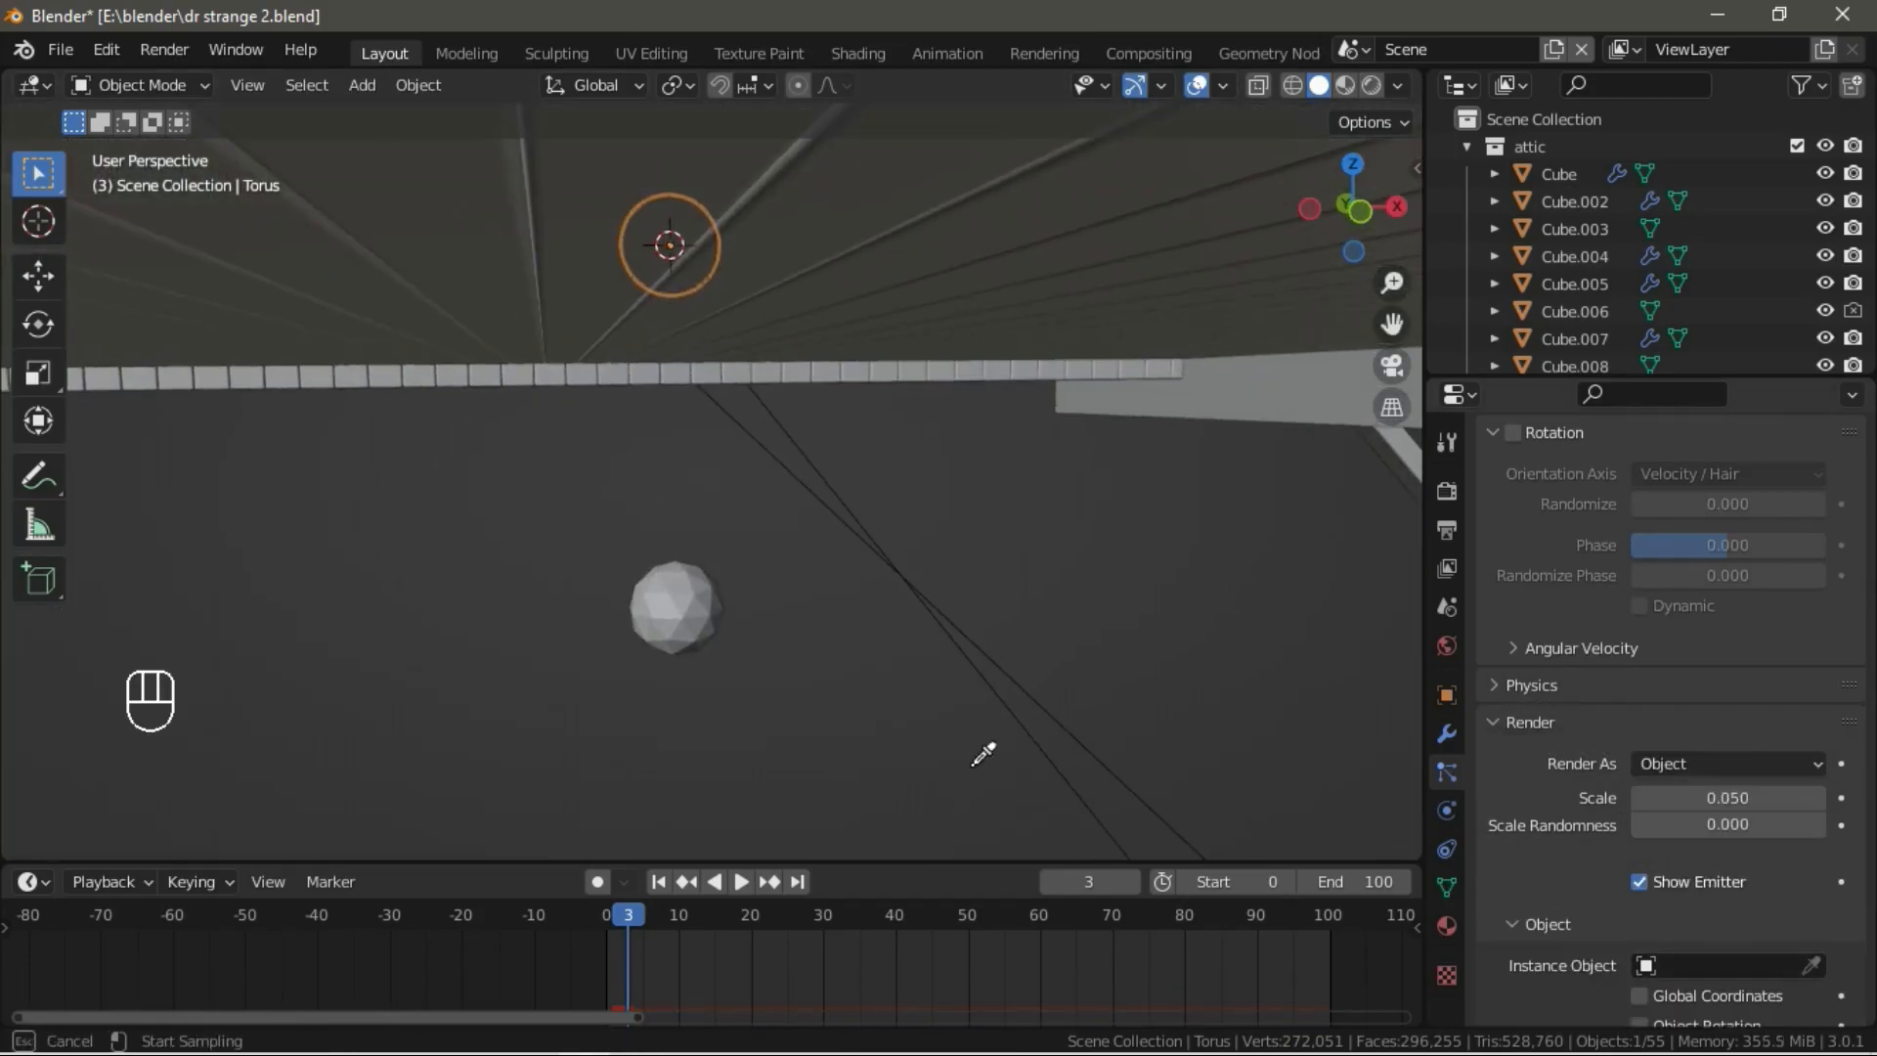
{"action": "left_click", "coordinate": [678, 627]}
{"action": "middle_click_drag", "start_coordinate": [760, 383], "coordinate": [839, 528], "text": "shift"}
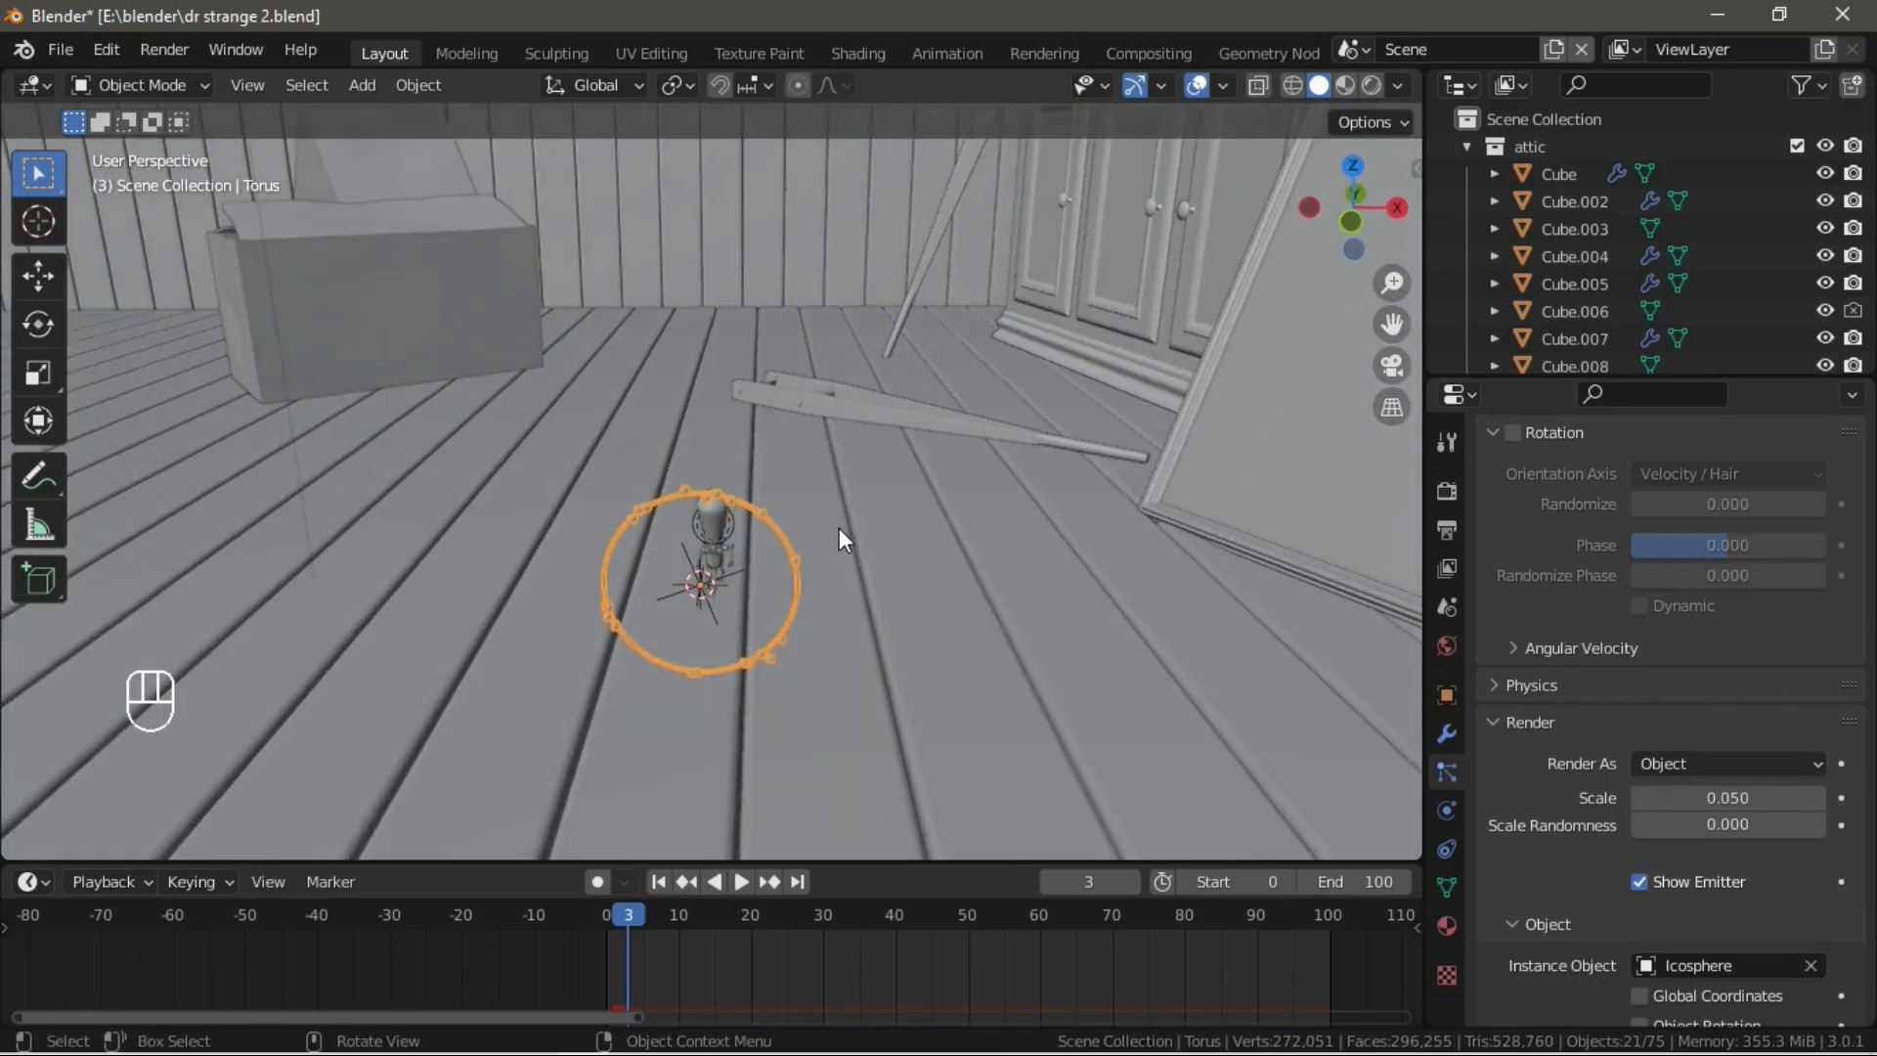
Set the render scale of the ring's particles to 0.010.
{"action": "scroll", "coordinate": [839, 528], "scroll_direction": "up", "scroll_amount": 8}
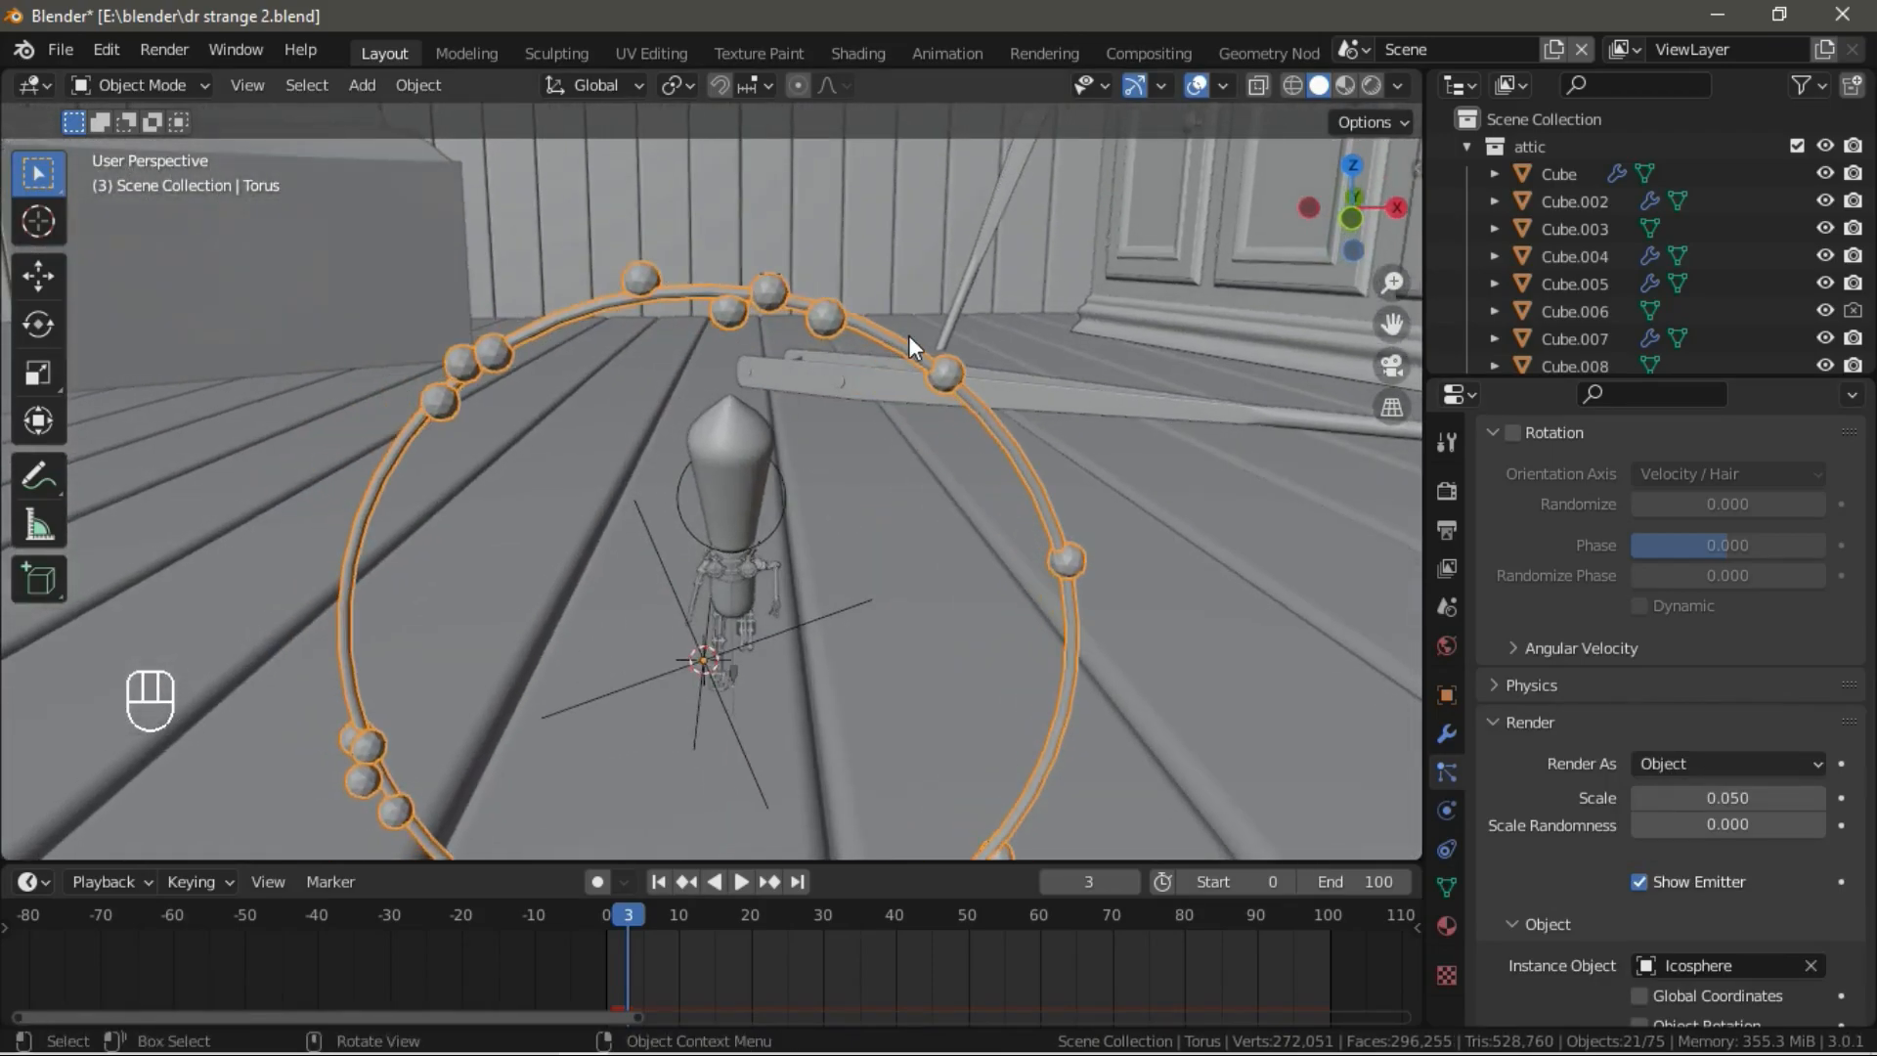
{"action": "left_click", "coordinate": [1645, 800]}
{"action": "left_click", "coordinate": [1645, 800]}
{"action": "left_click", "coordinate": [1645, 800]}
{"action": "left_click", "coordinate": [1645, 801]}
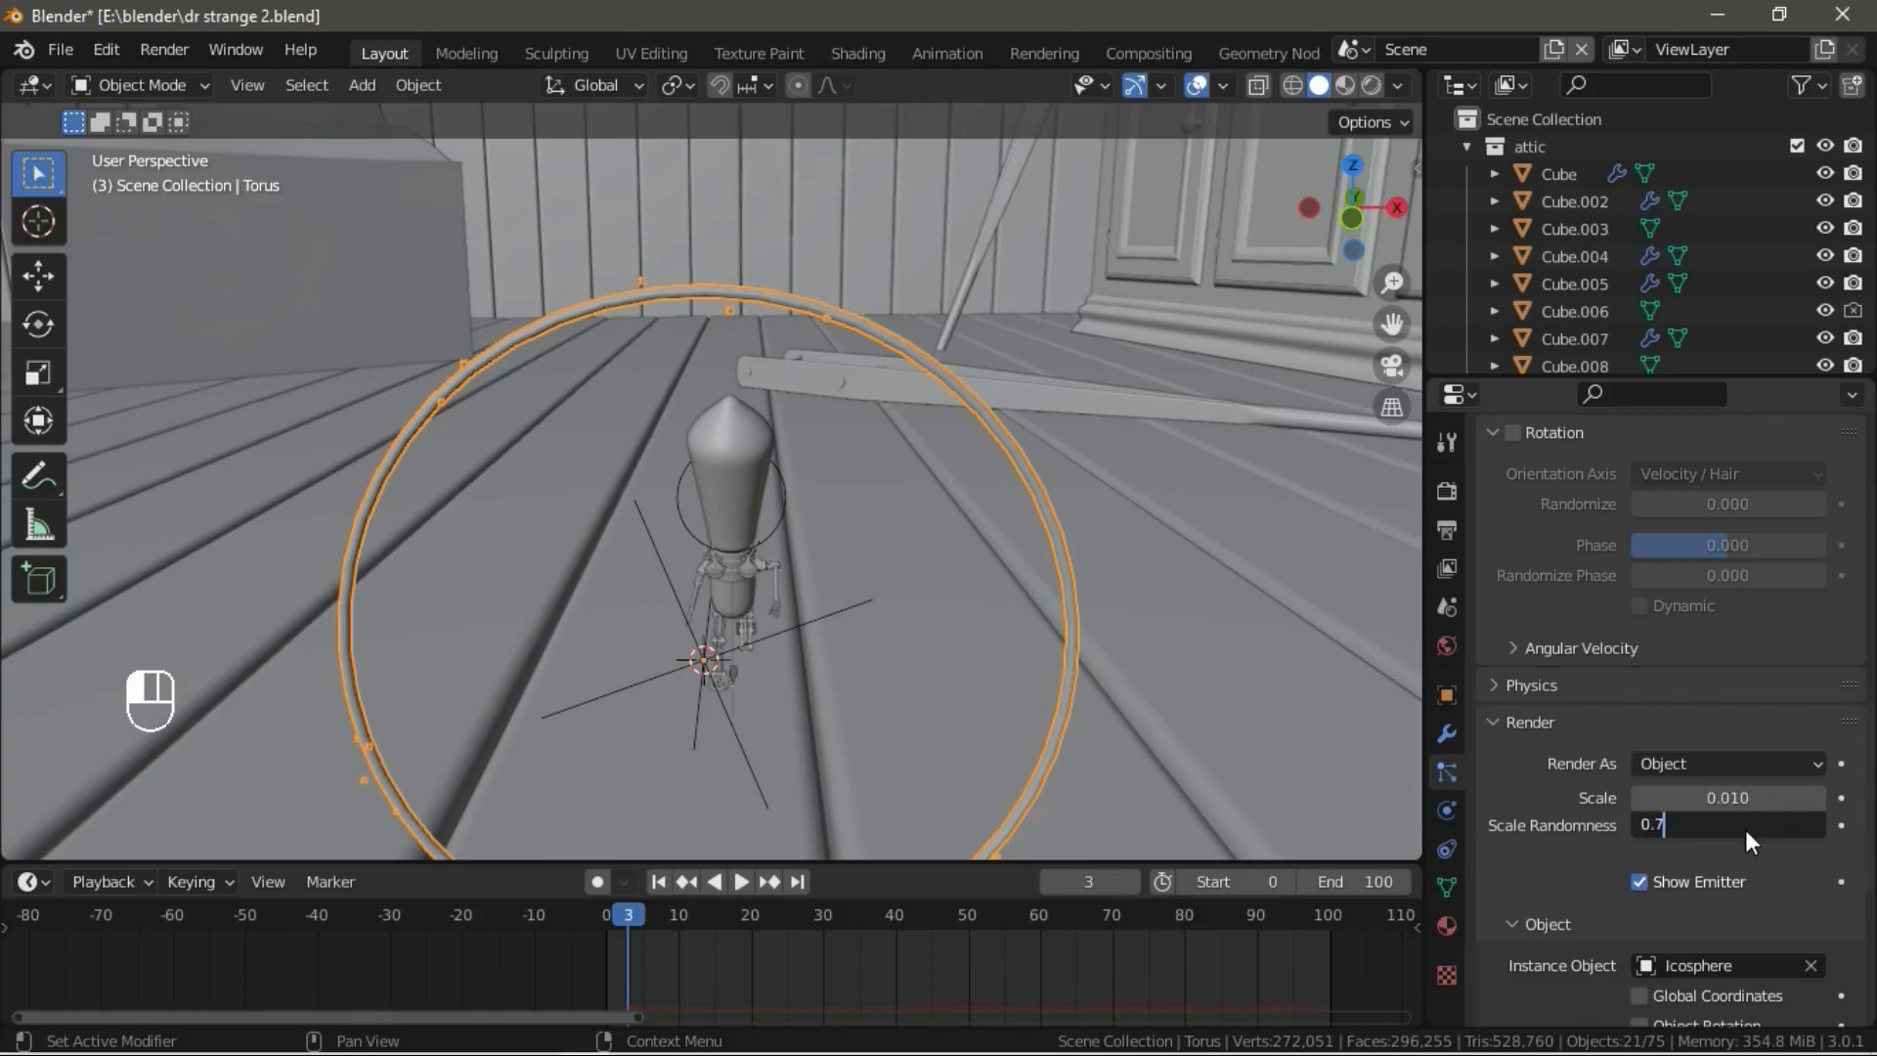
Set the scale randomness of the ring's particles to 0.6.
{"action": "left_click", "coordinate": [1745, 829]}
{"action": "type", "text": "0.7"}
{"action": "key", "text": "Return"}
{"action": "left_click", "coordinate": [1750, 824]}
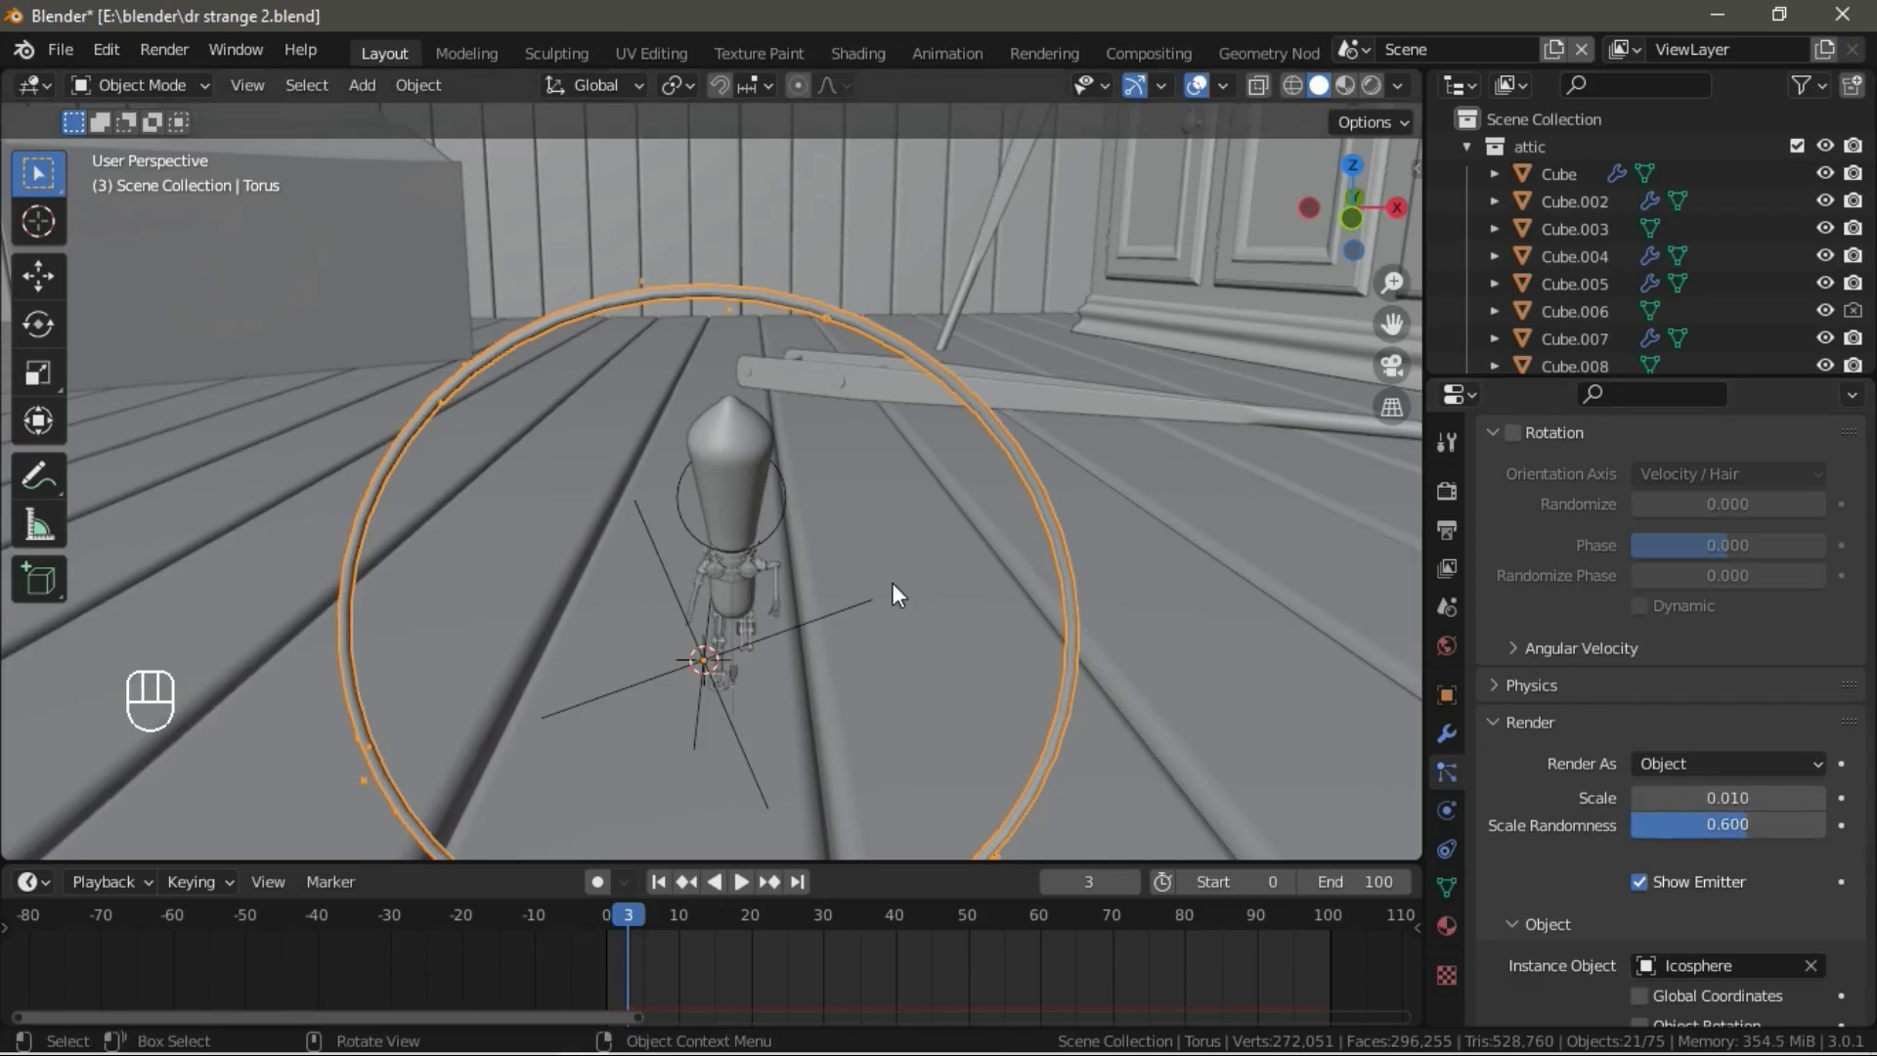
Play the animation and set the number of emitted particles to 100000.
{"action": "key", "text": "space"}
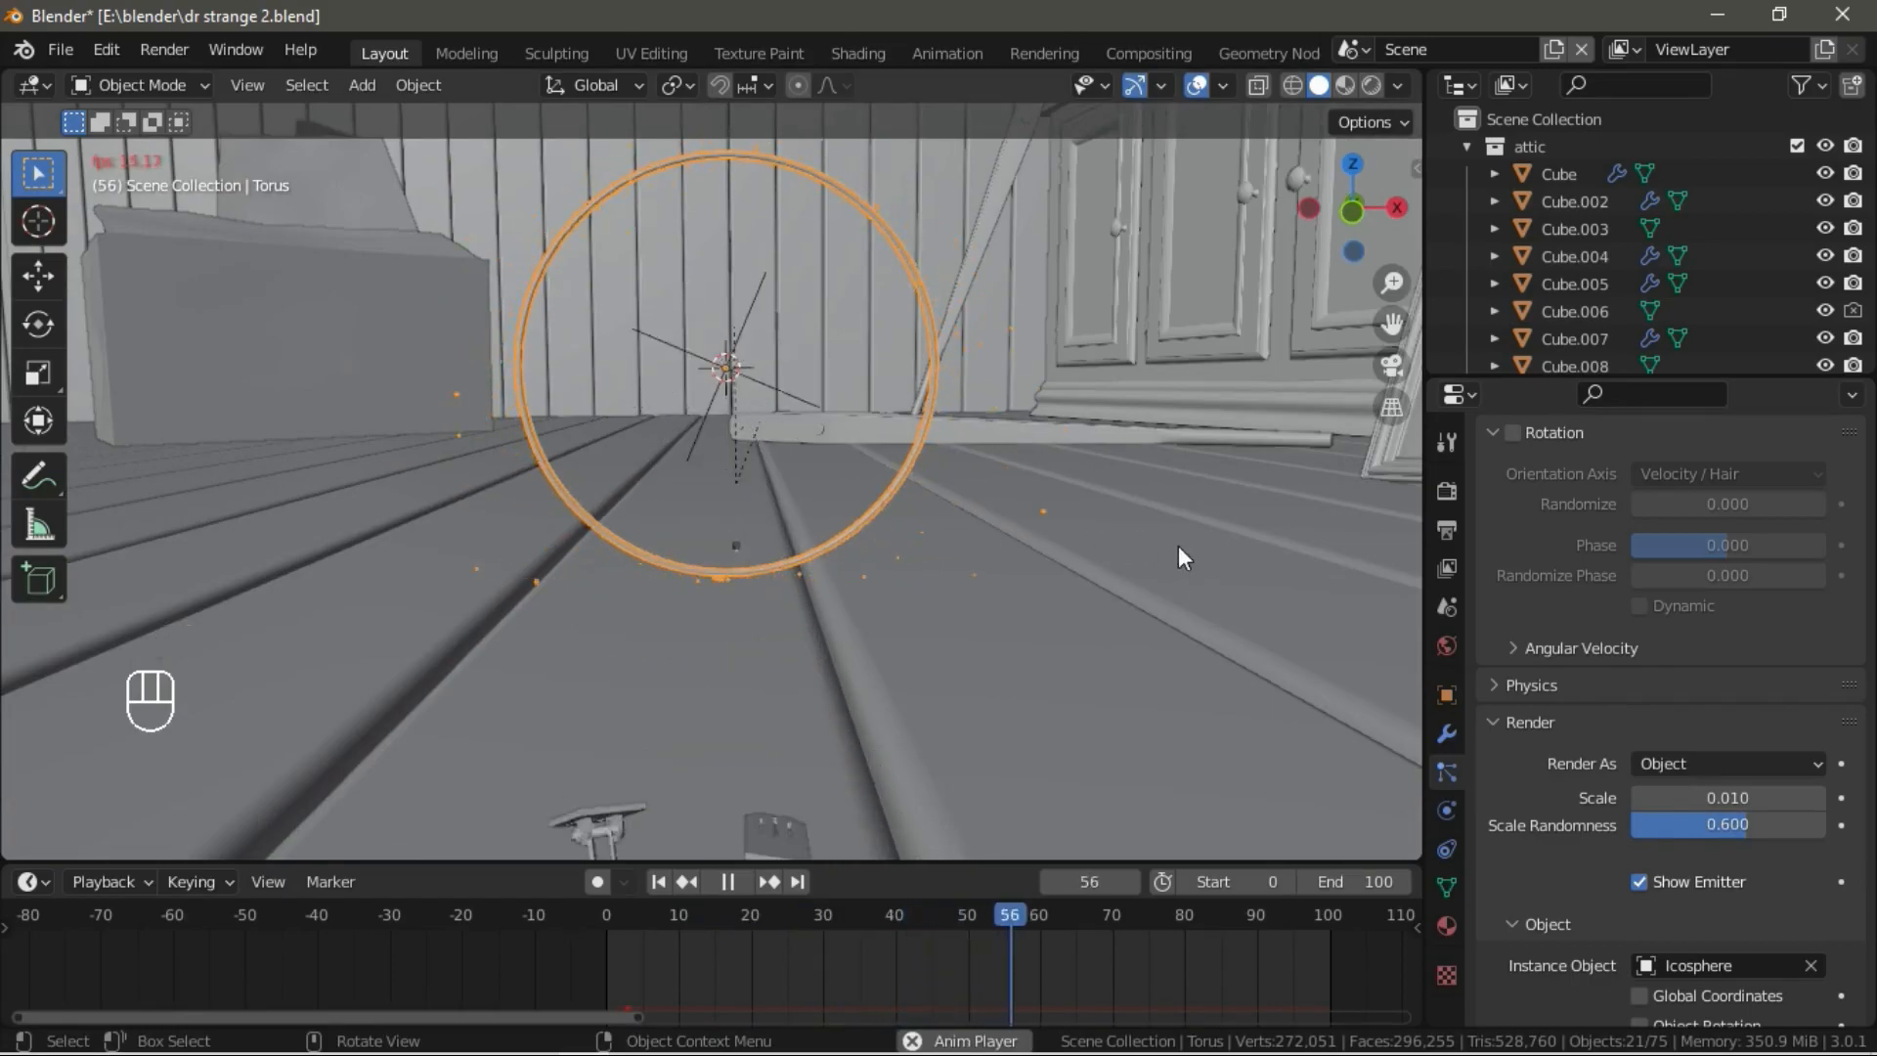
{"action": "scroll", "coordinate": [1743, 766], "scroll_direction": "up", "scroll_amount": 10}
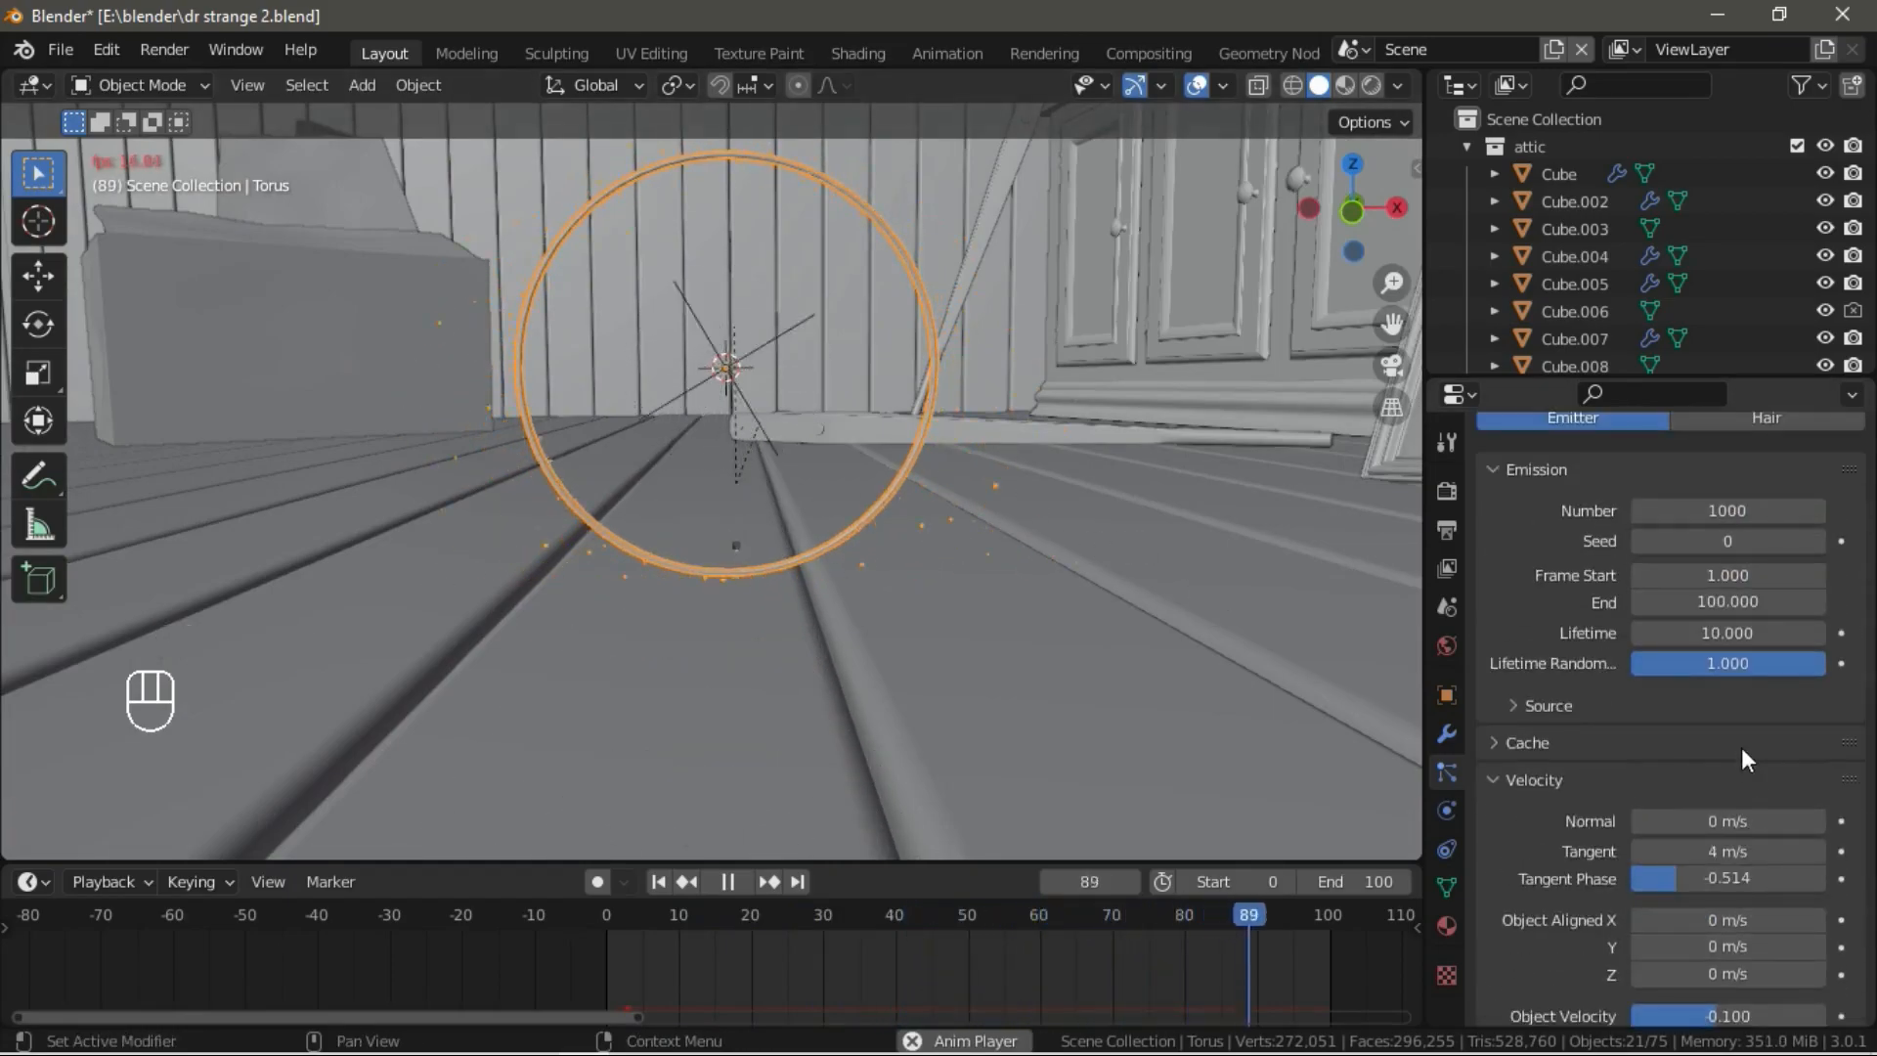
{"action": "scroll", "coordinate": [1744, 684], "scroll_direction": "up", "scroll_amount": 4}
{"action": "left_click", "coordinate": [1672, 676]}
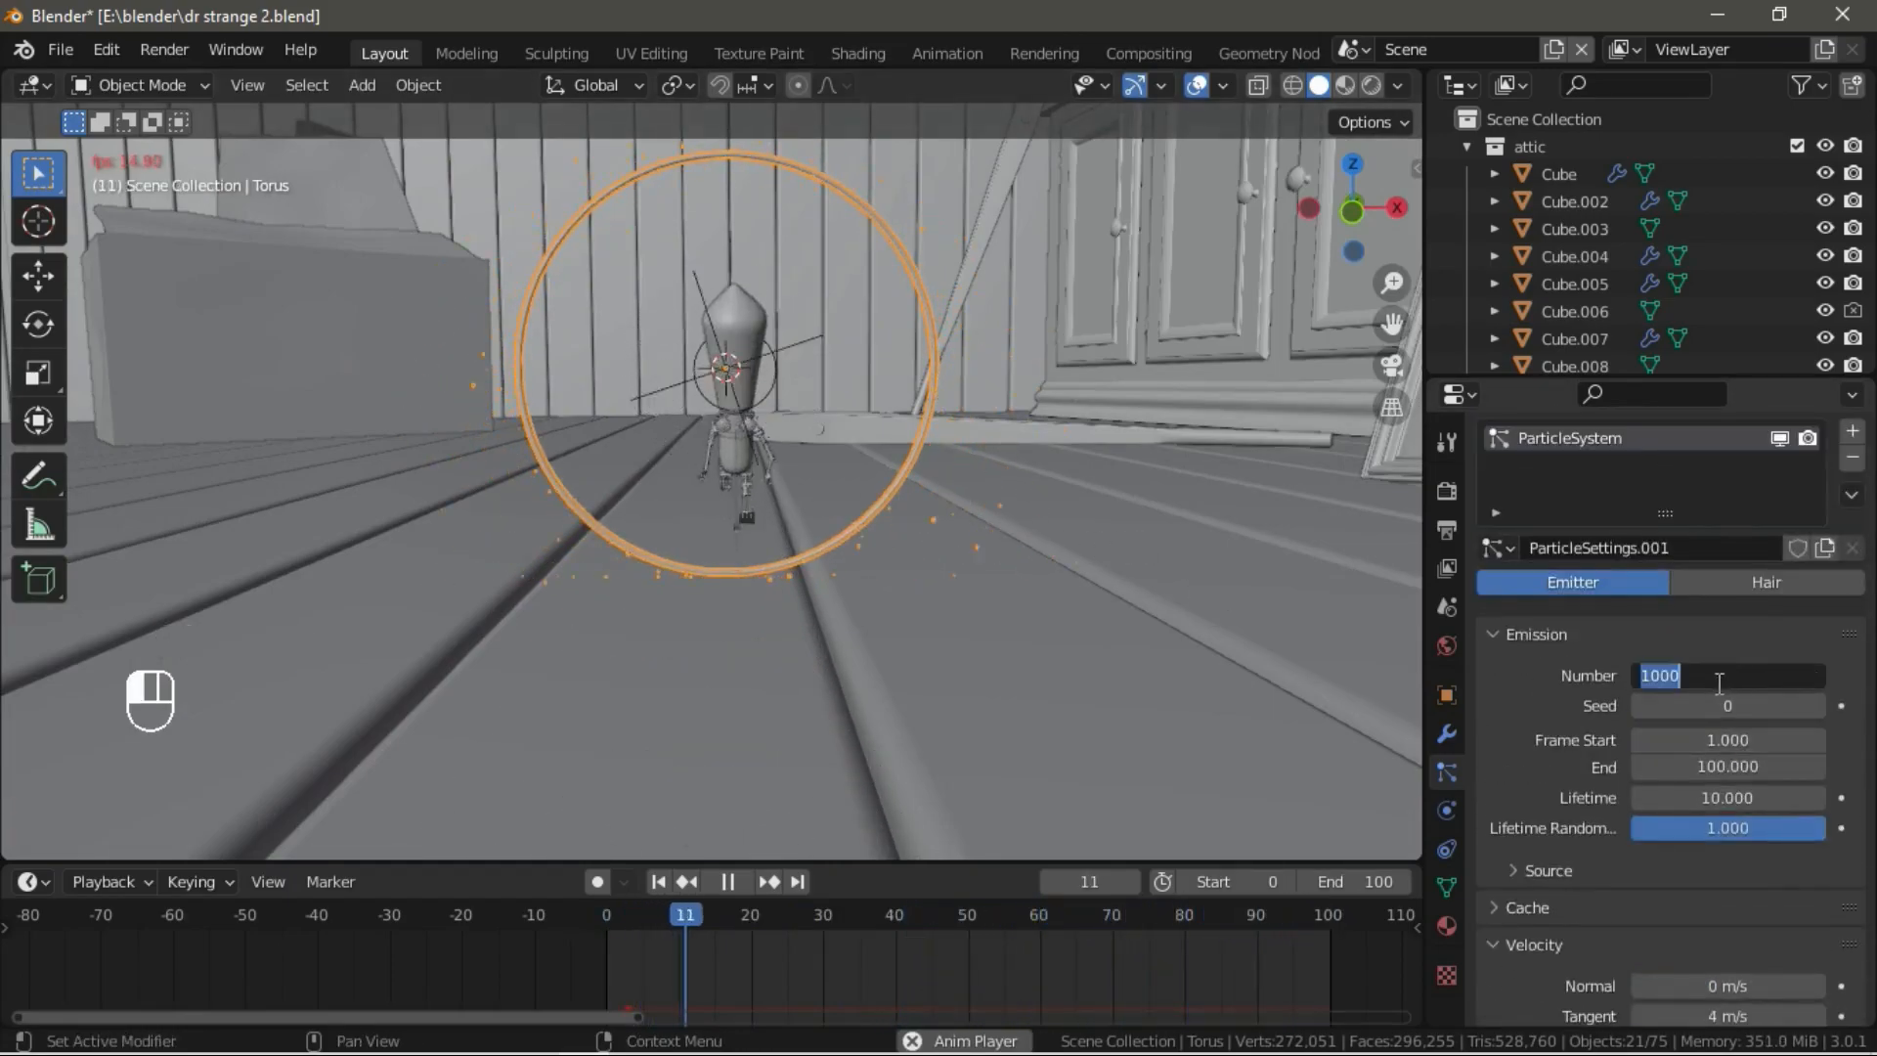
{"action": "left_click", "coordinate": [1652, 677]}
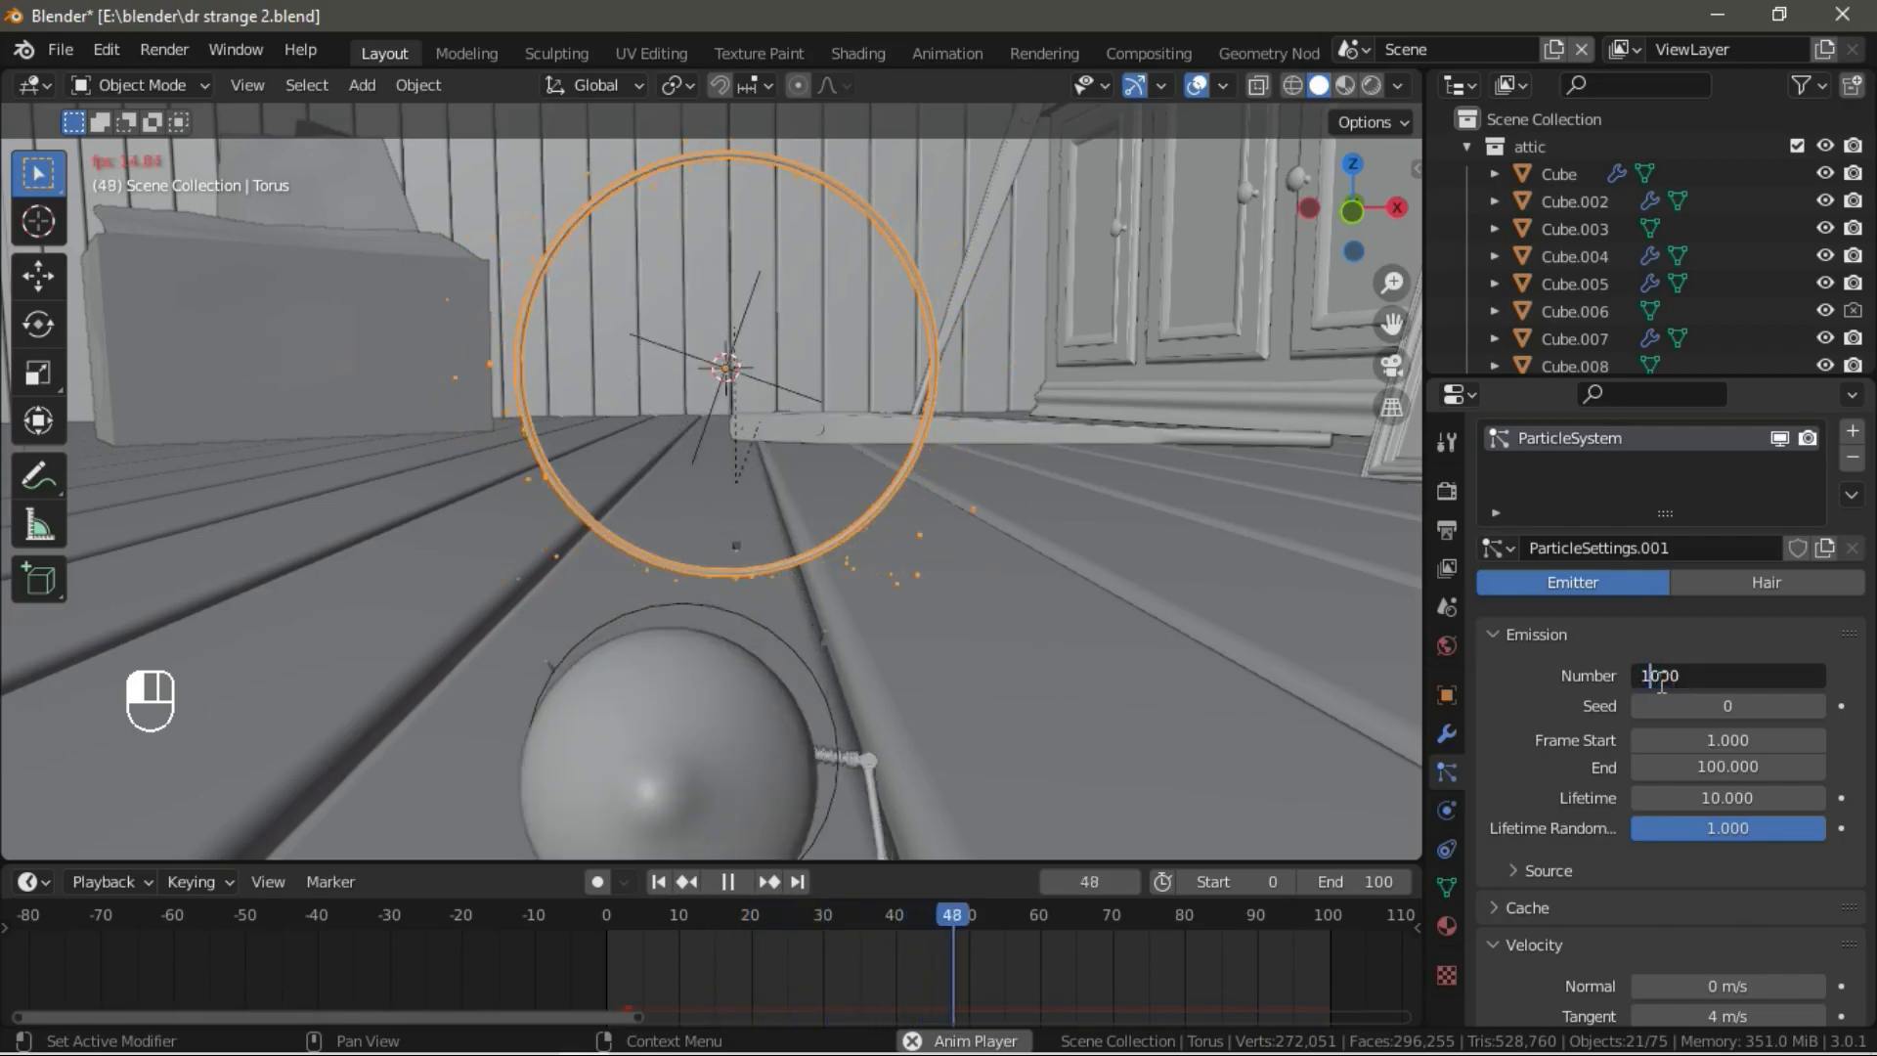
{"action": "type", "text": "00"}
{"action": "key", "text": "Return"}
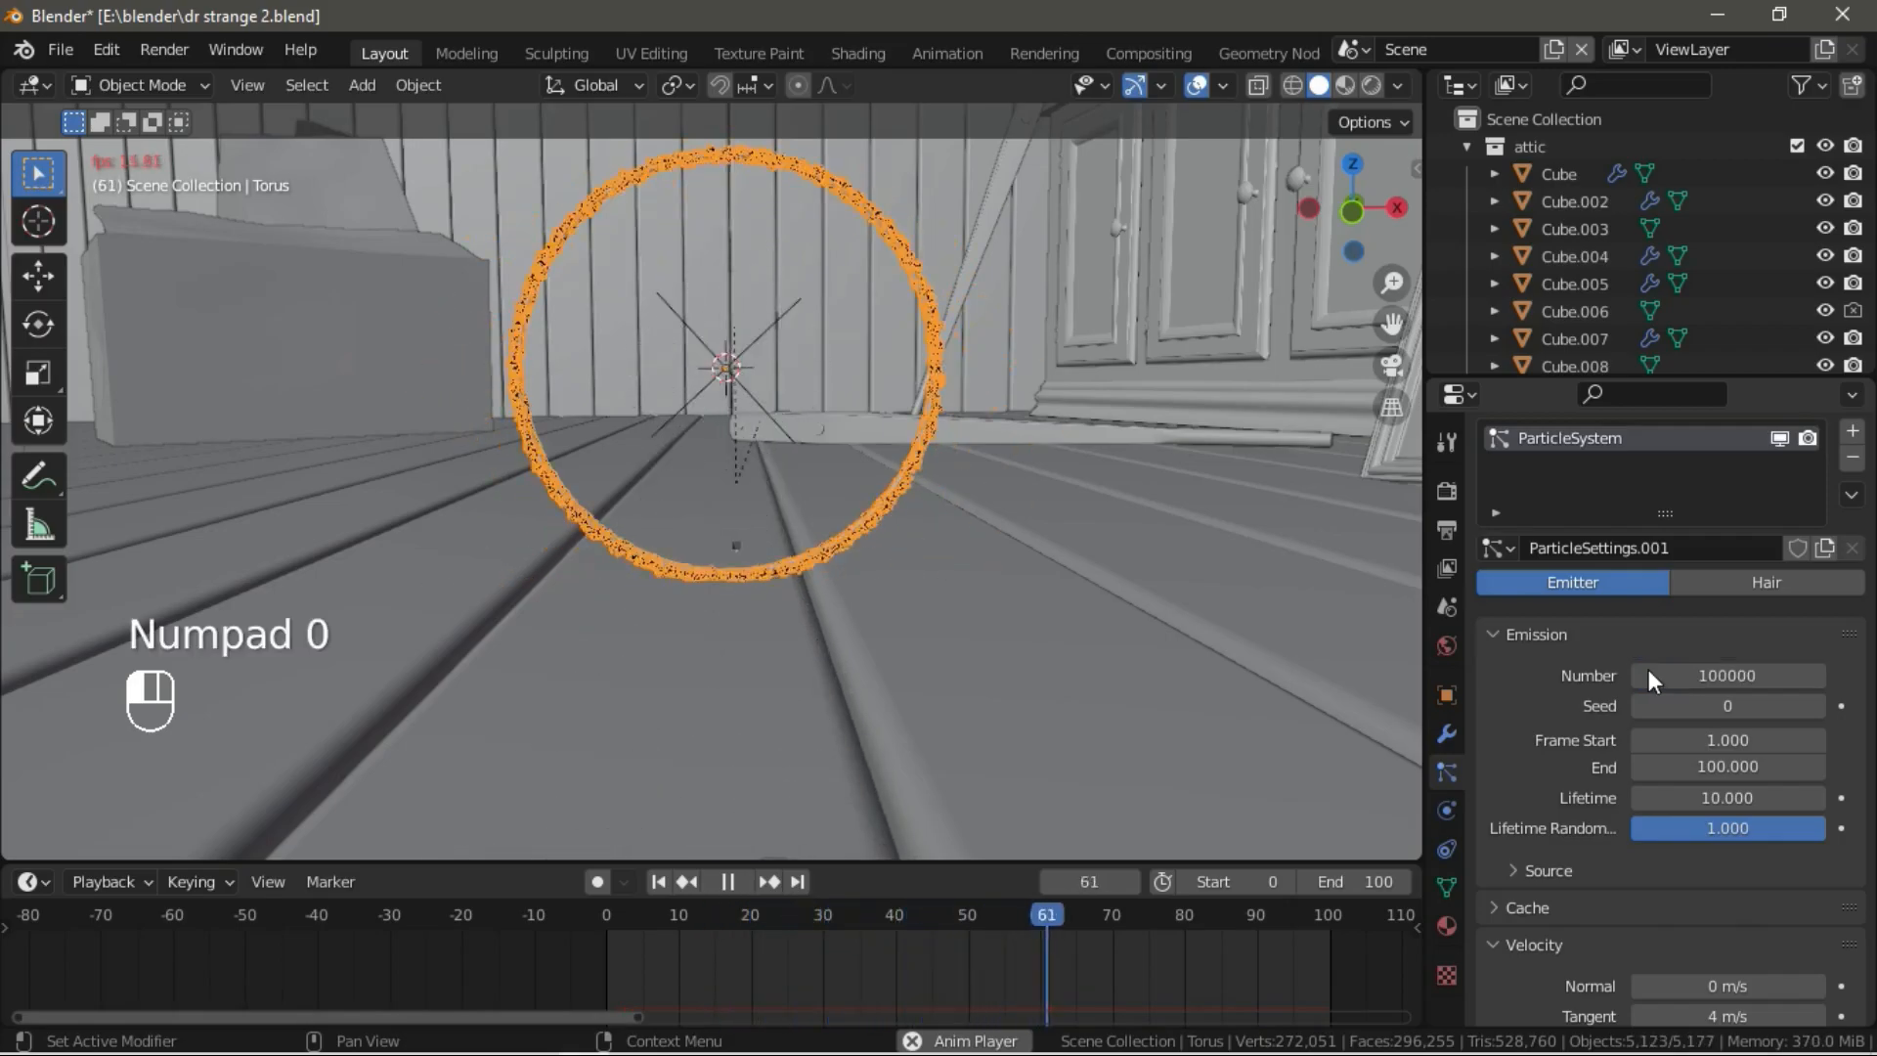
Deselect the ring and replay the animation to check the particle spray around it.
{"action": "left_click", "coordinate": [1052, 512]}
{"action": "key", "text": "space"}
{"action": "key", "text": "space"}
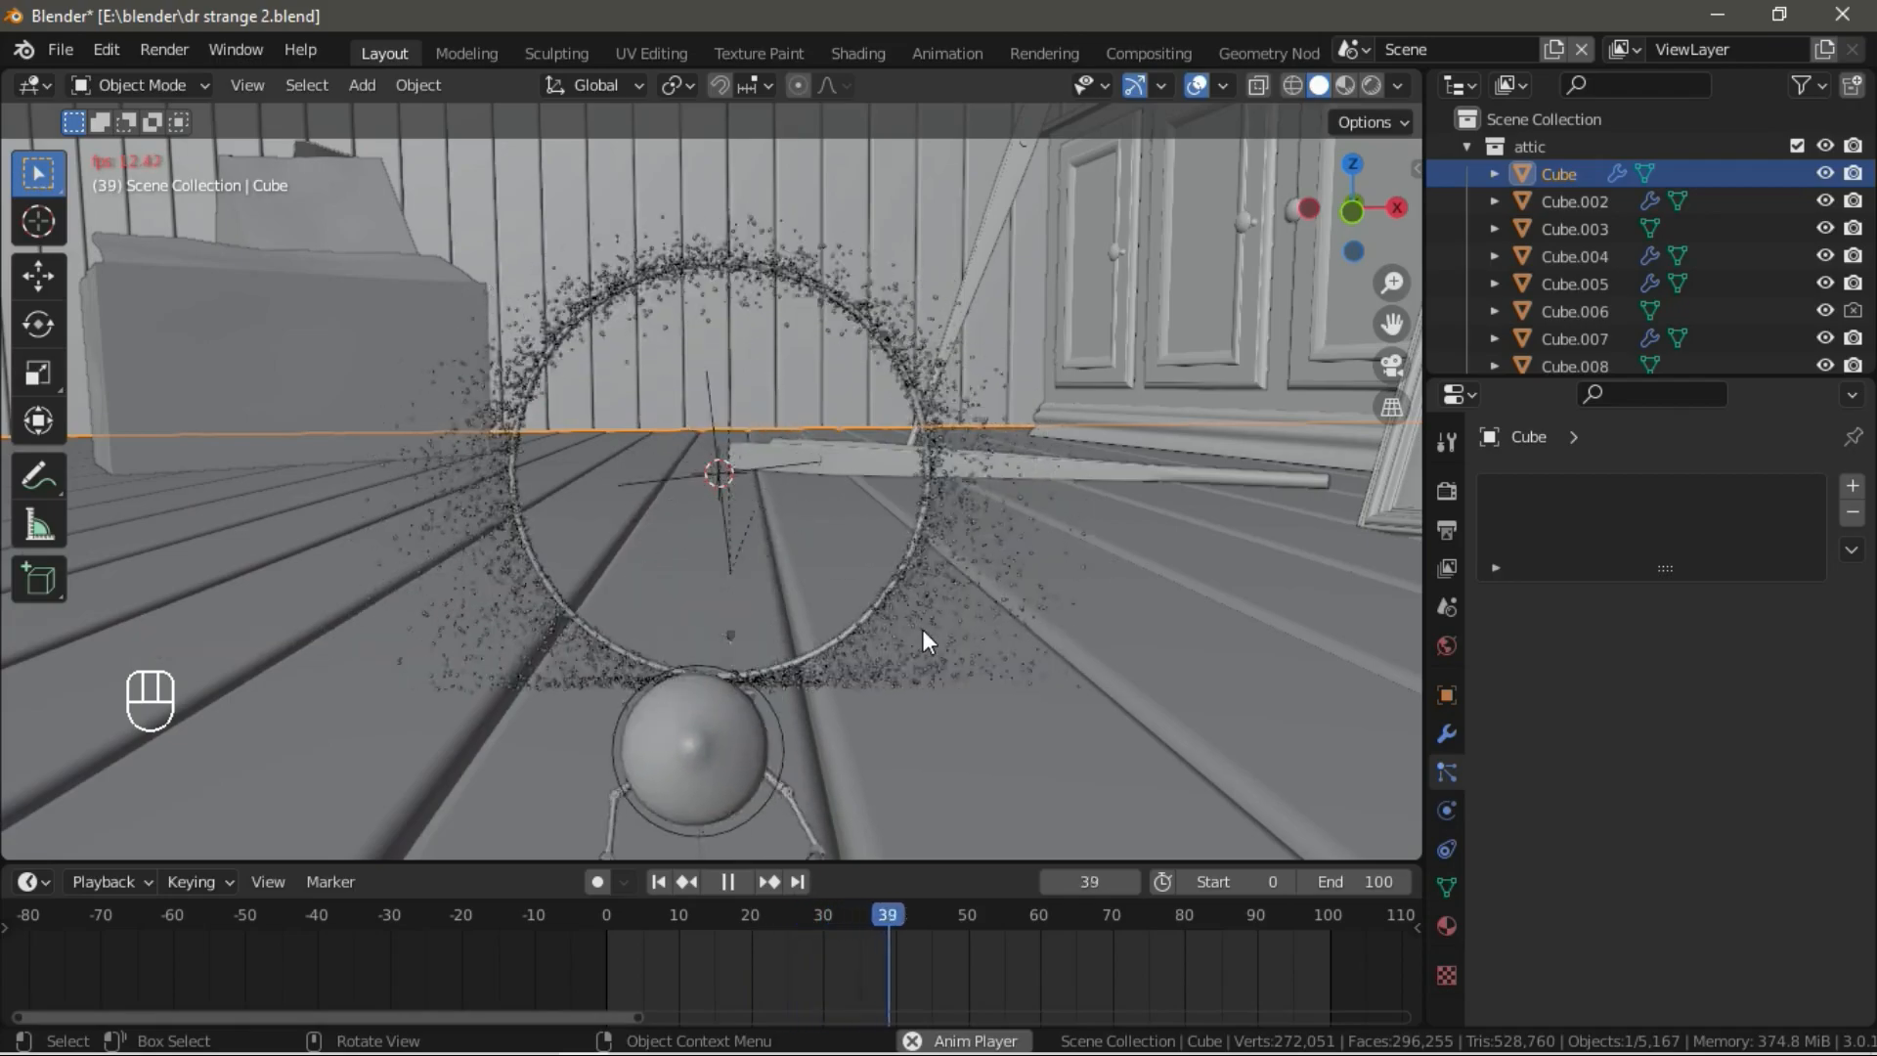
{"action": "key", "text": "space"}
Examine the motion blur settings in the Eevee render properties, including shutter and steps.
{"action": "left_click", "coordinate": [1446, 490]}
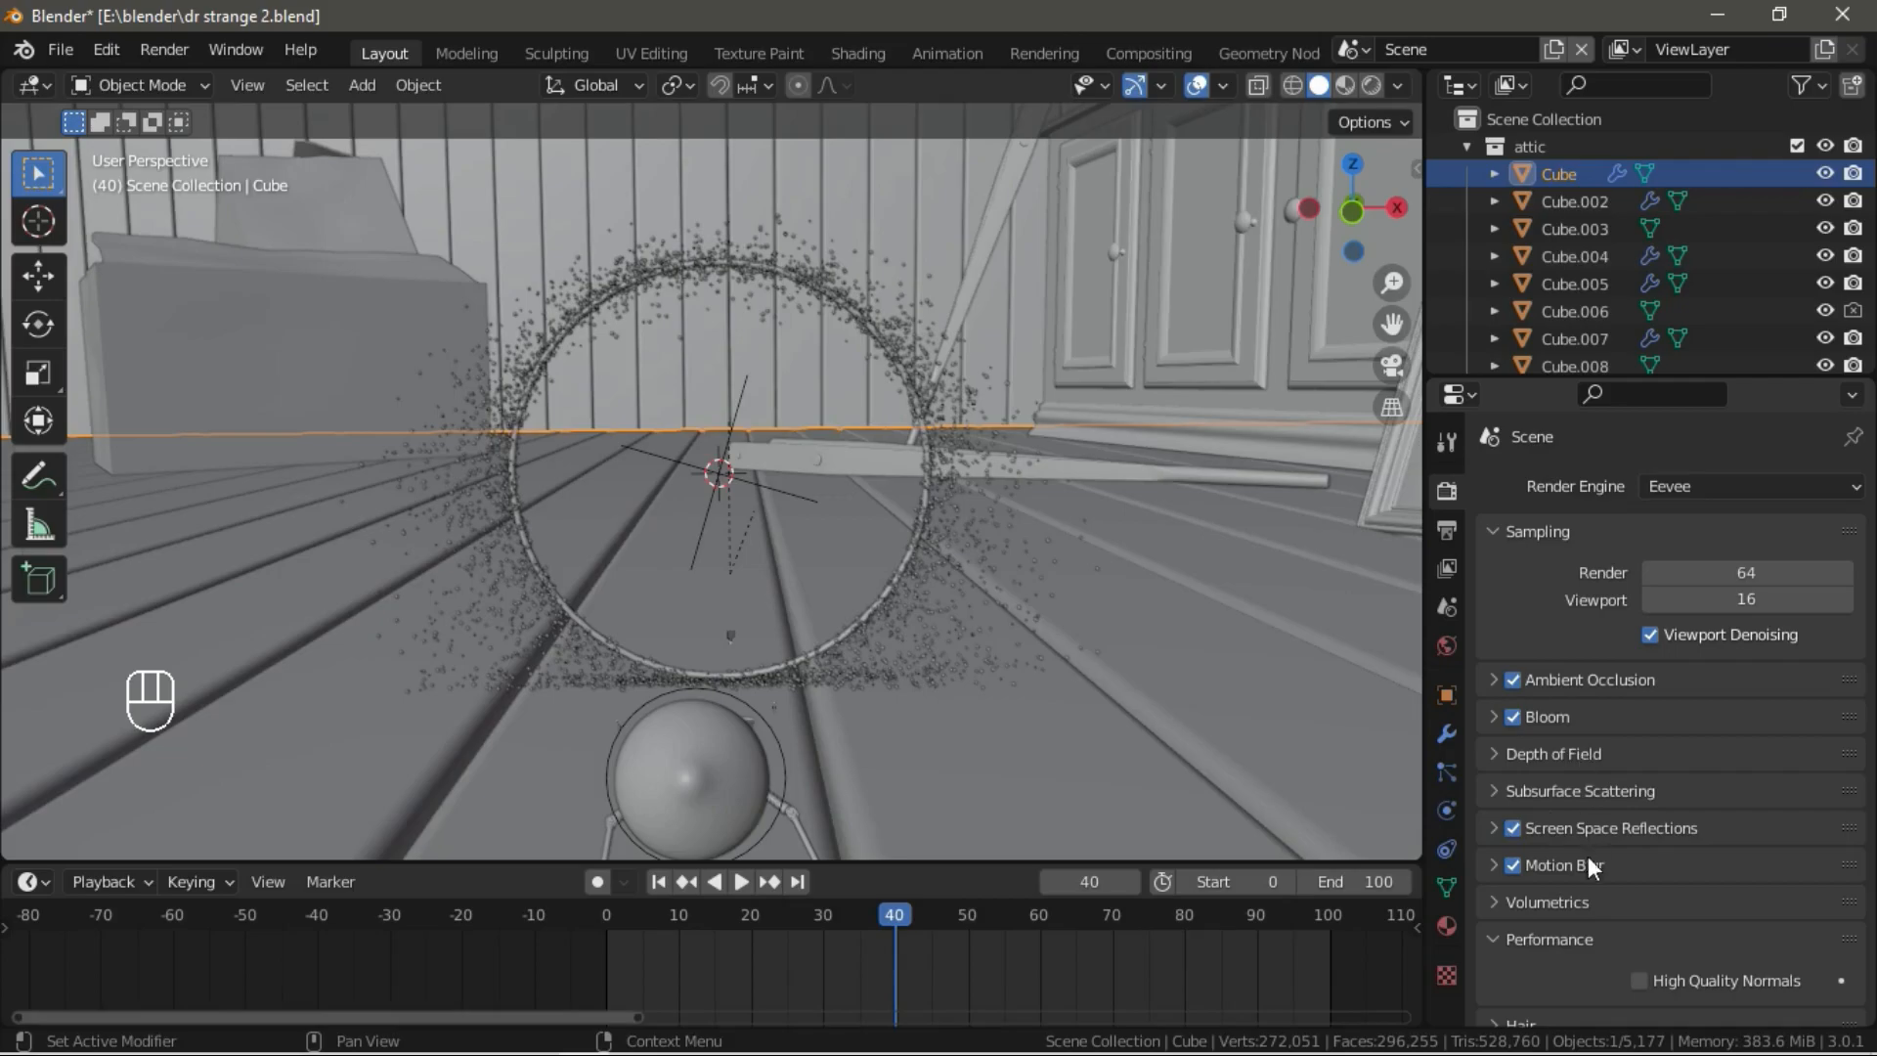
{"action": "left_click", "coordinate": [1564, 947]}
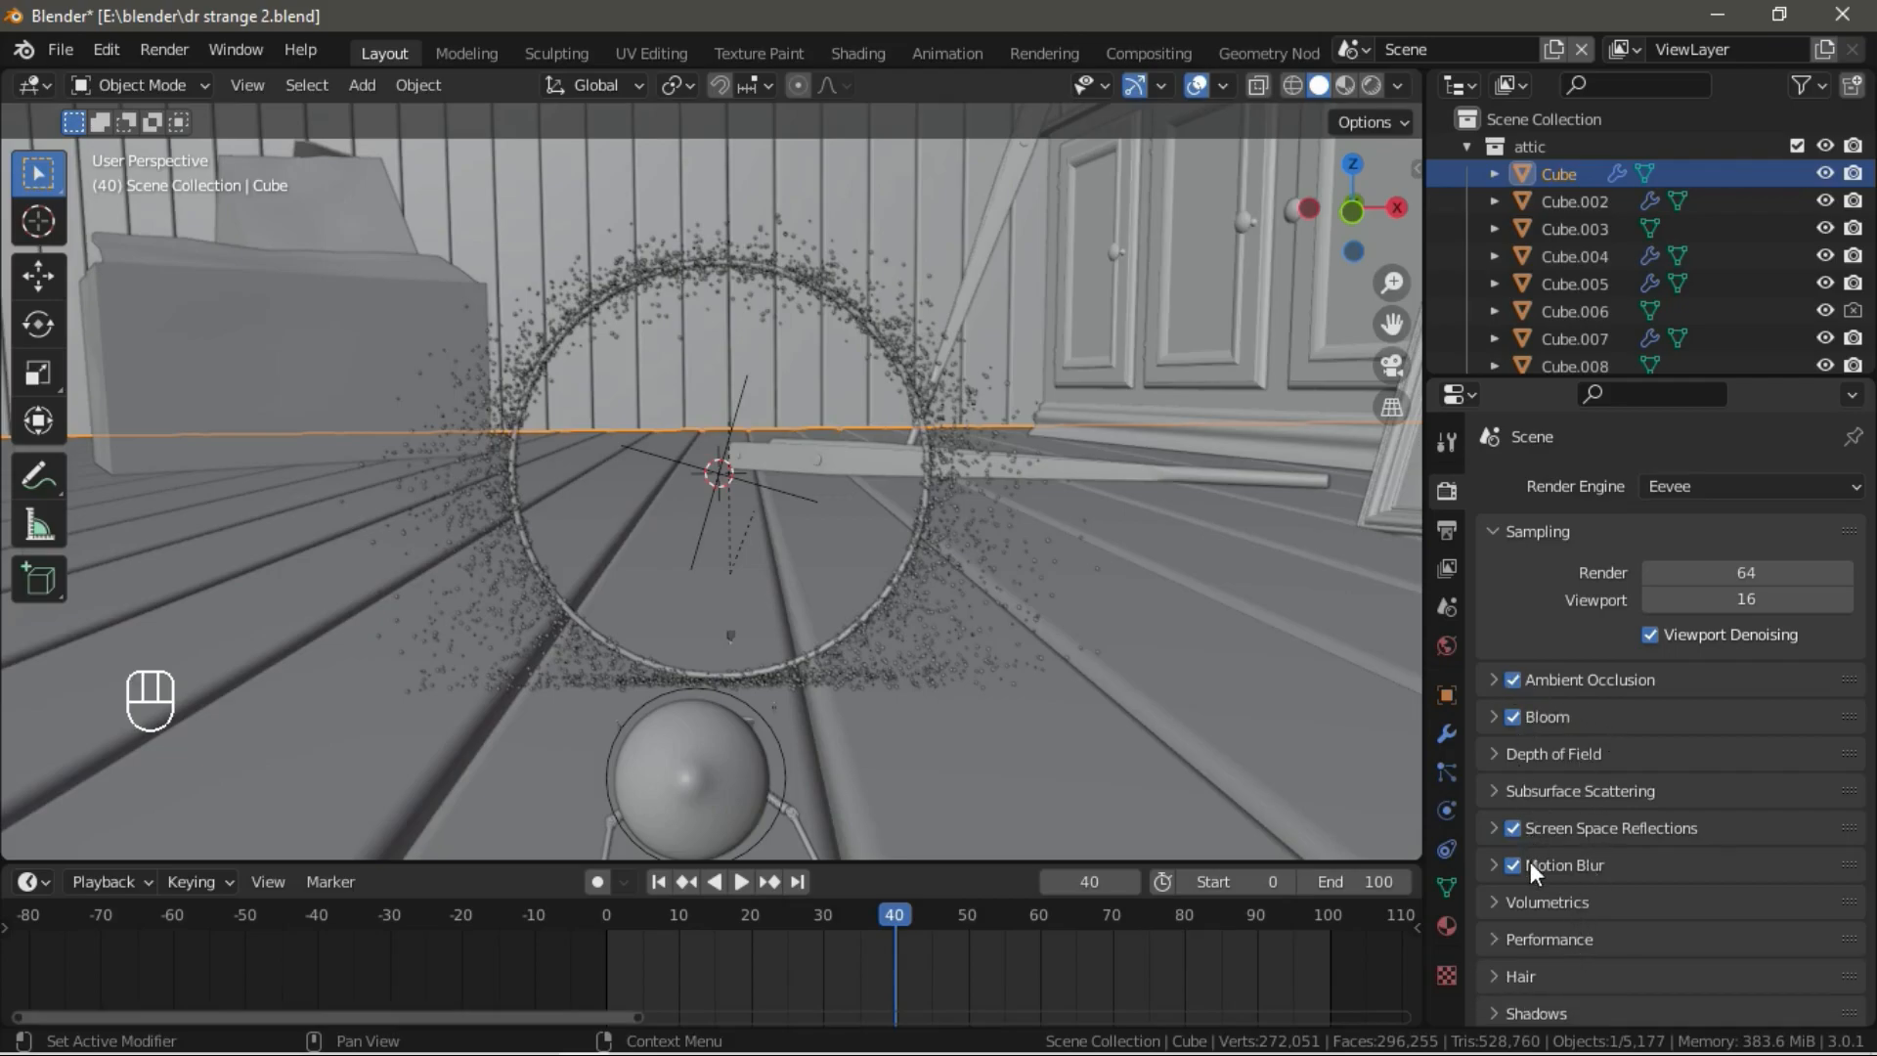
{"action": "left_click", "coordinate": [1562, 864]}
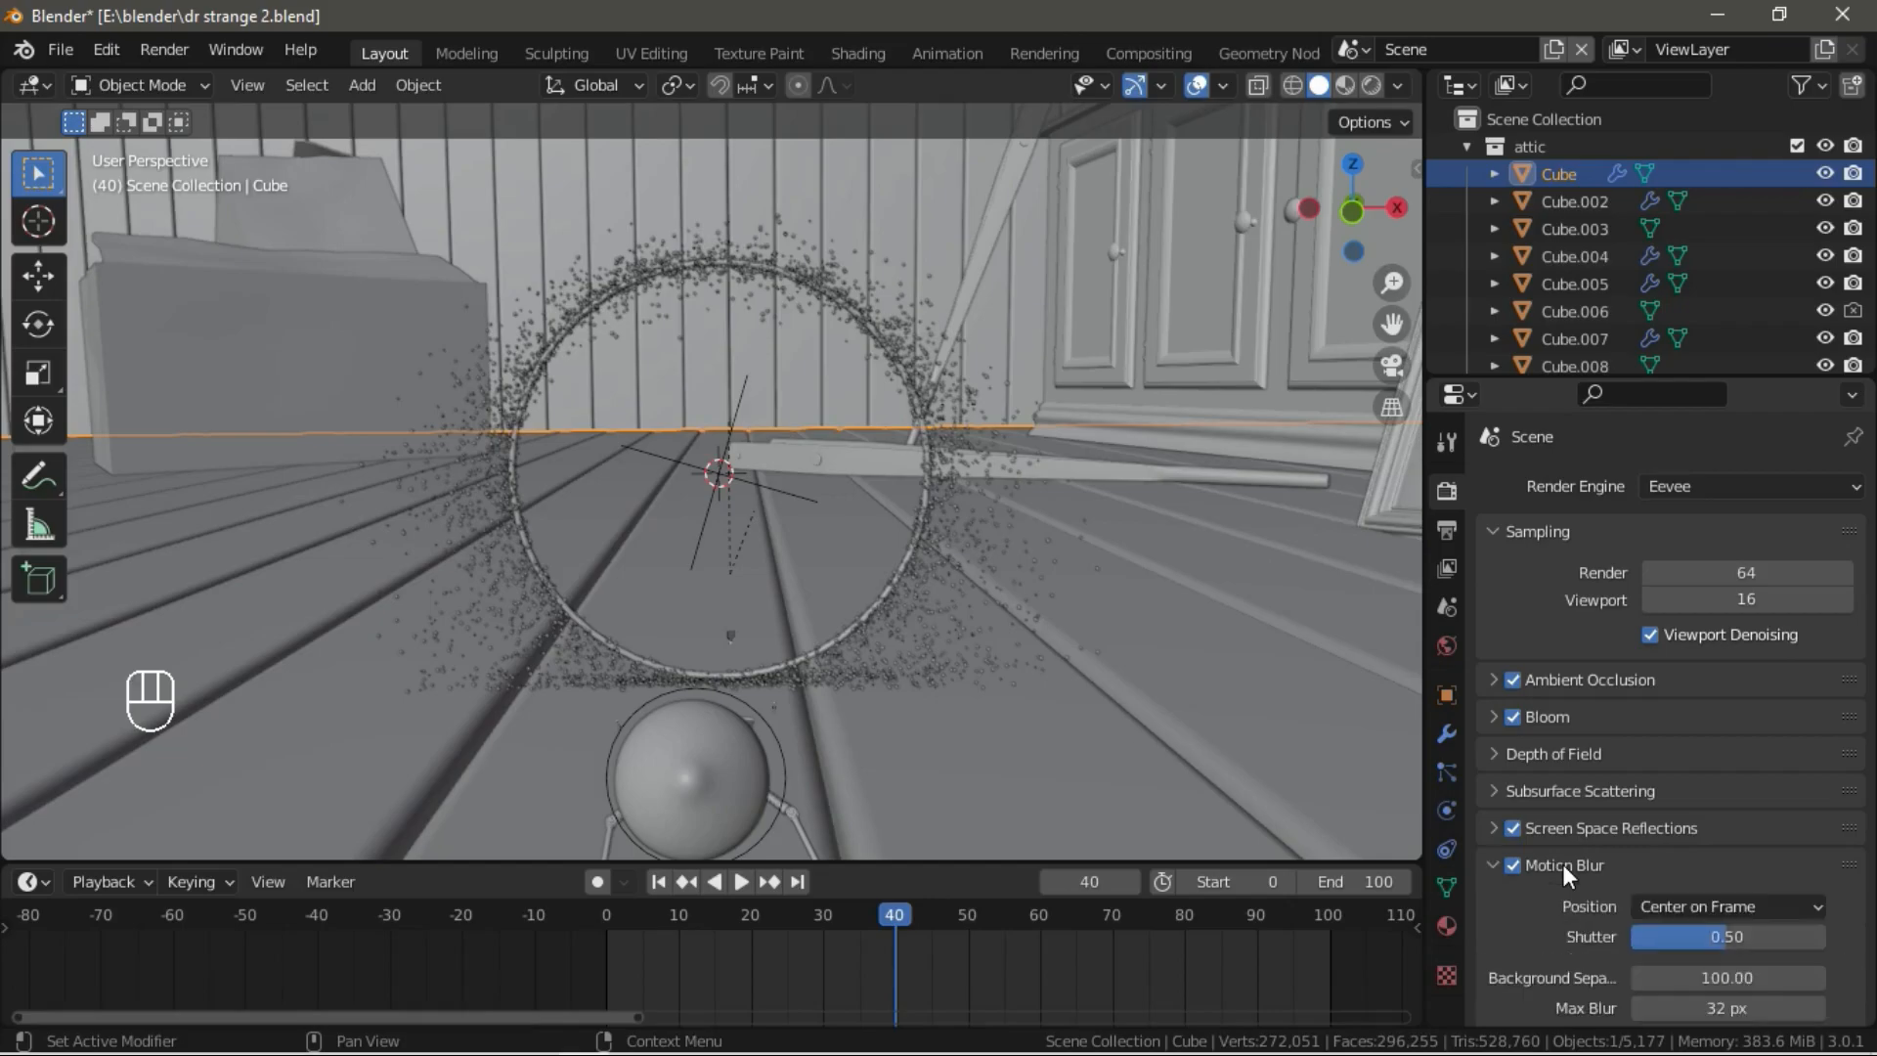
{"action": "scroll", "coordinate": [1562, 864], "scroll_direction": "down", "scroll_amount": 4}
{"action": "scroll", "coordinate": [1562, 864], "scroll_direction": "down", "scroll_amount": 3}
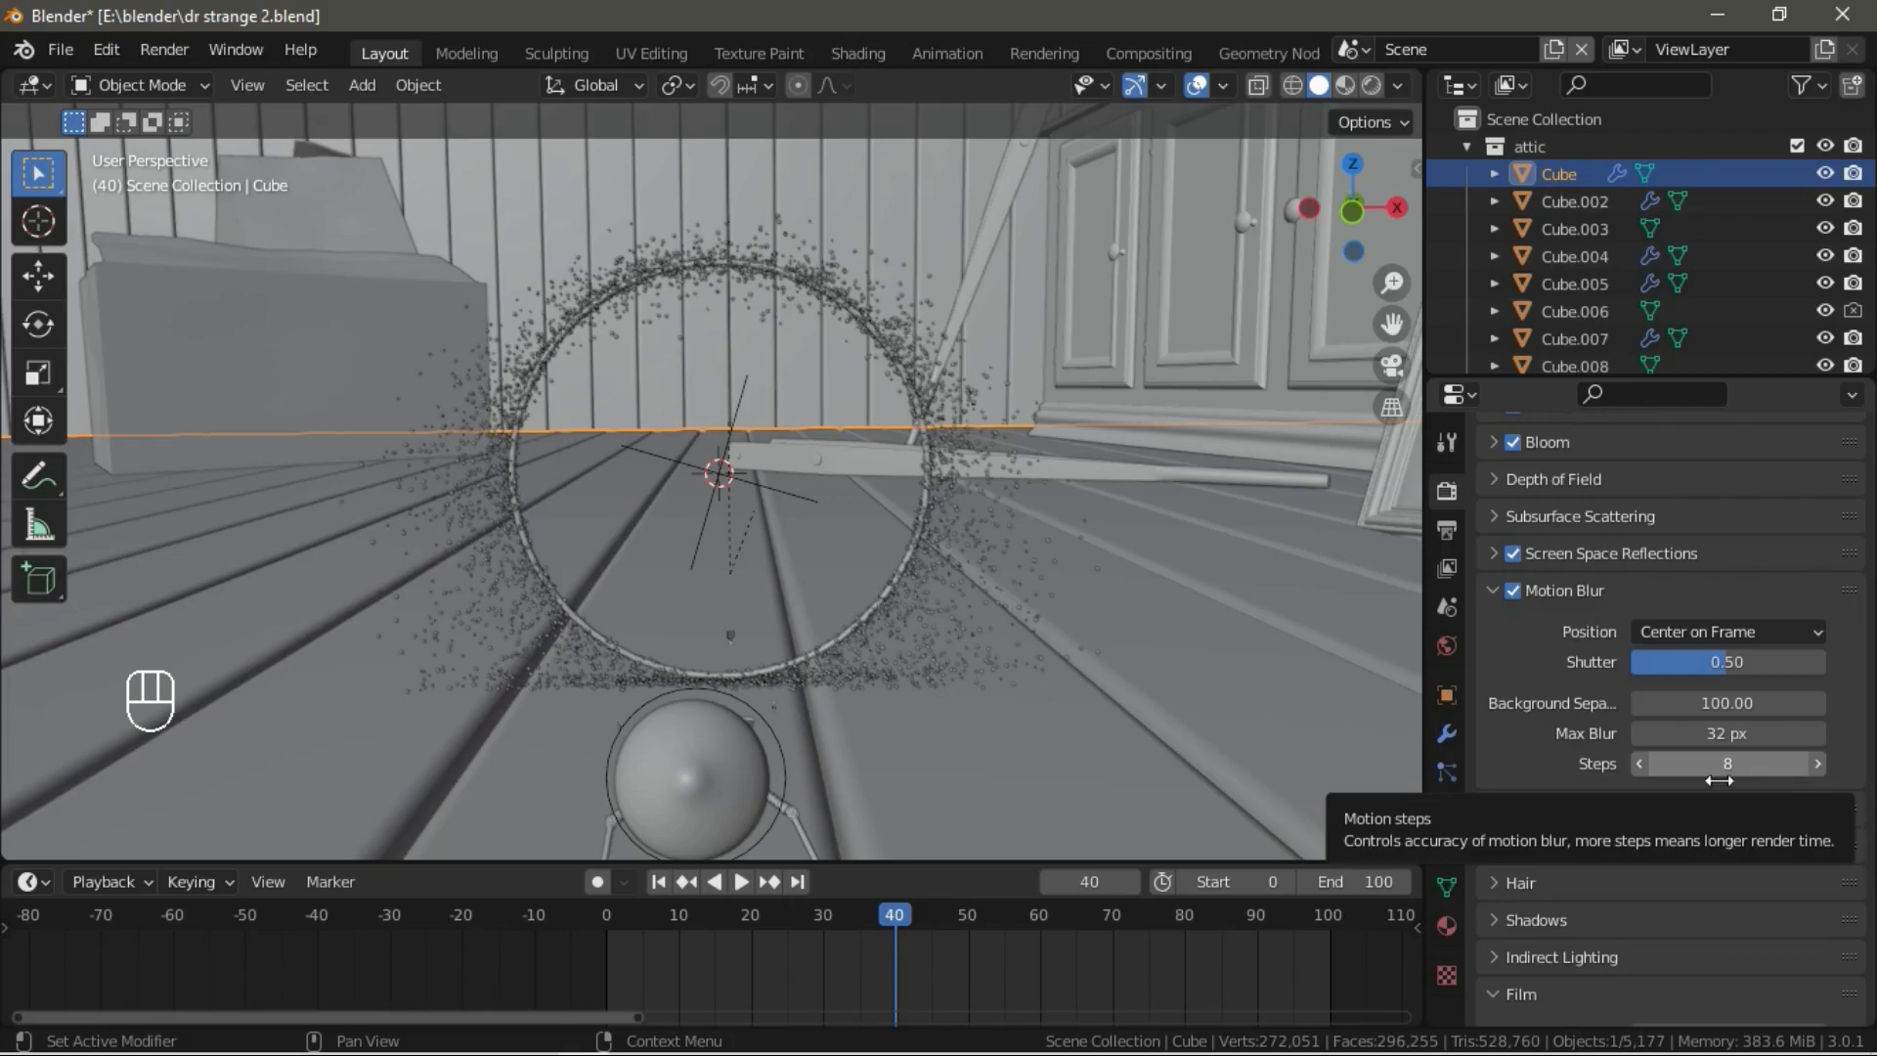
{"action": "left_click", "coordinate": [1569, 589]}
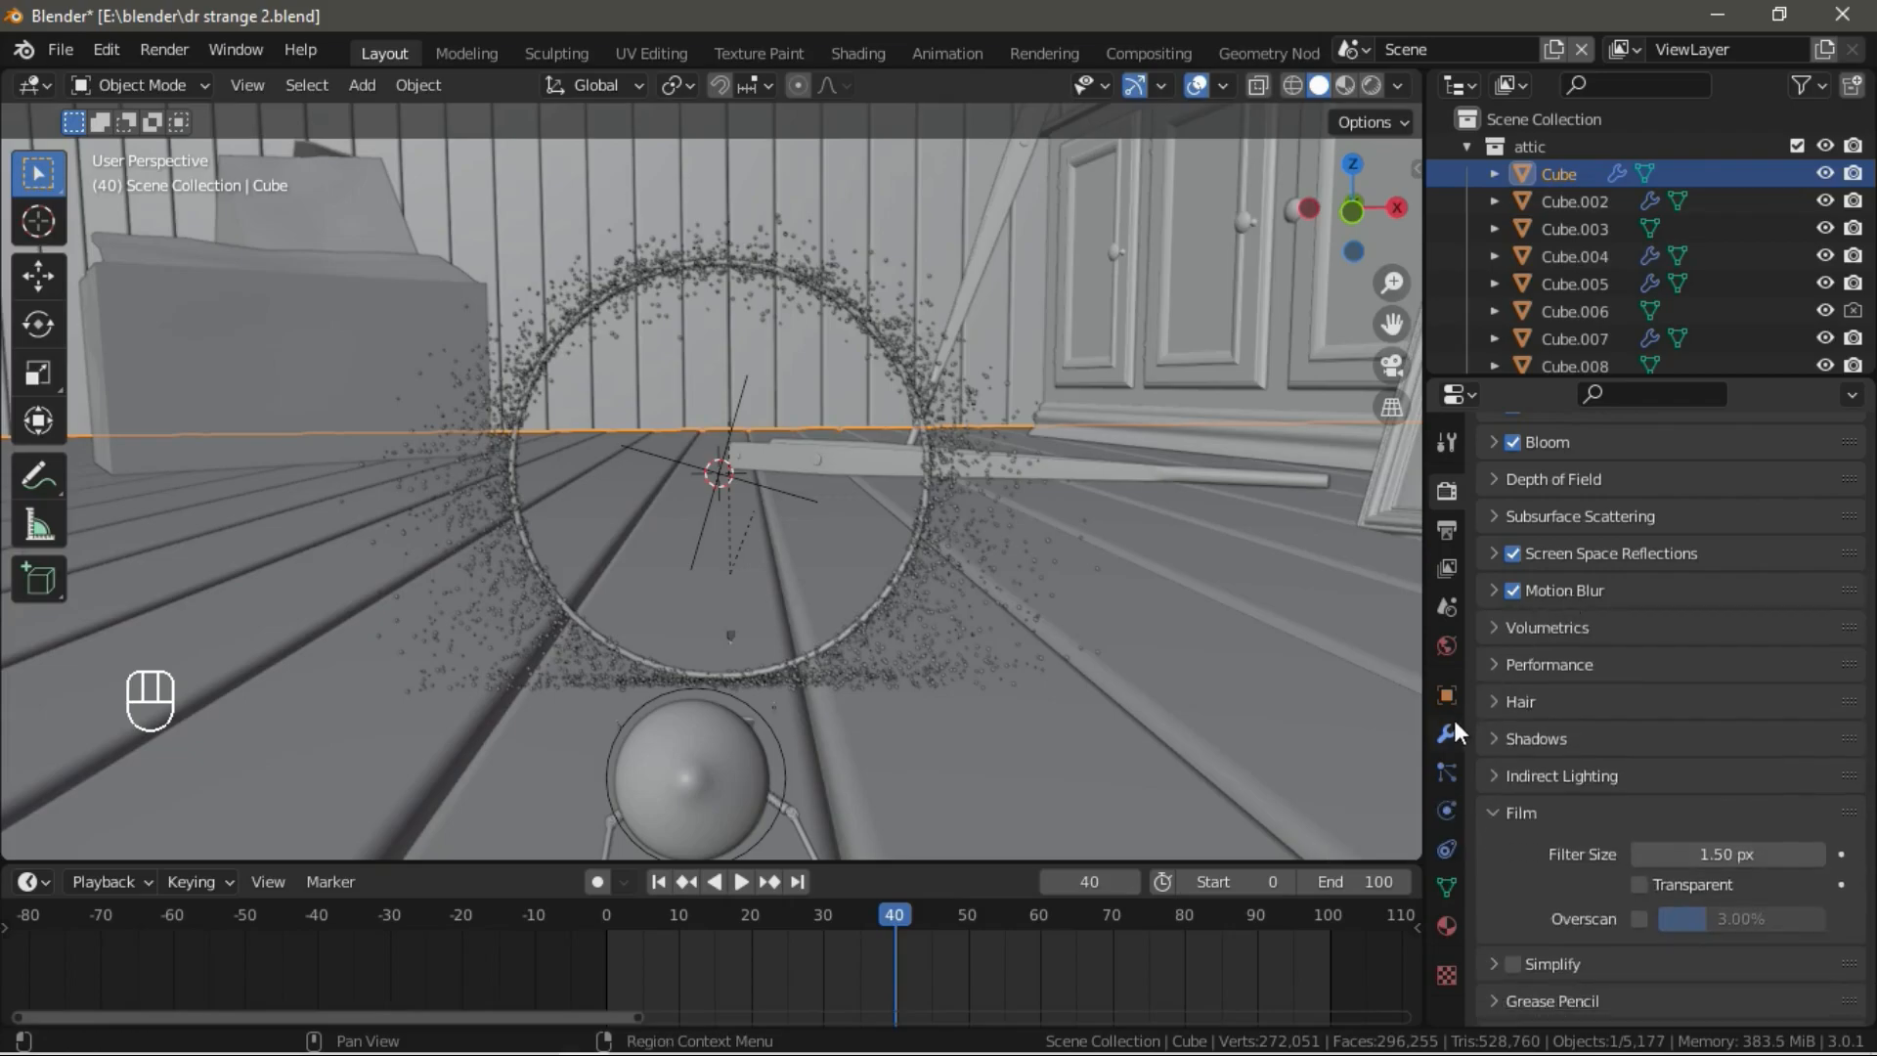
Return to the particle properties and save the Blender file.
{"action": "left_click", "coordinate": [1447, 772]}
{"action": "scroll", "coordinate": [960, 507], "scroll_direction": "down", "scroll_amount": 2}
{"action": "key", "text": "ctrl+s"}
Select the ring and add a new material to it.
{"action": "scroll", "coordinate": [960, 507], "scroll_direction": "up", "scroll_amount": 5}
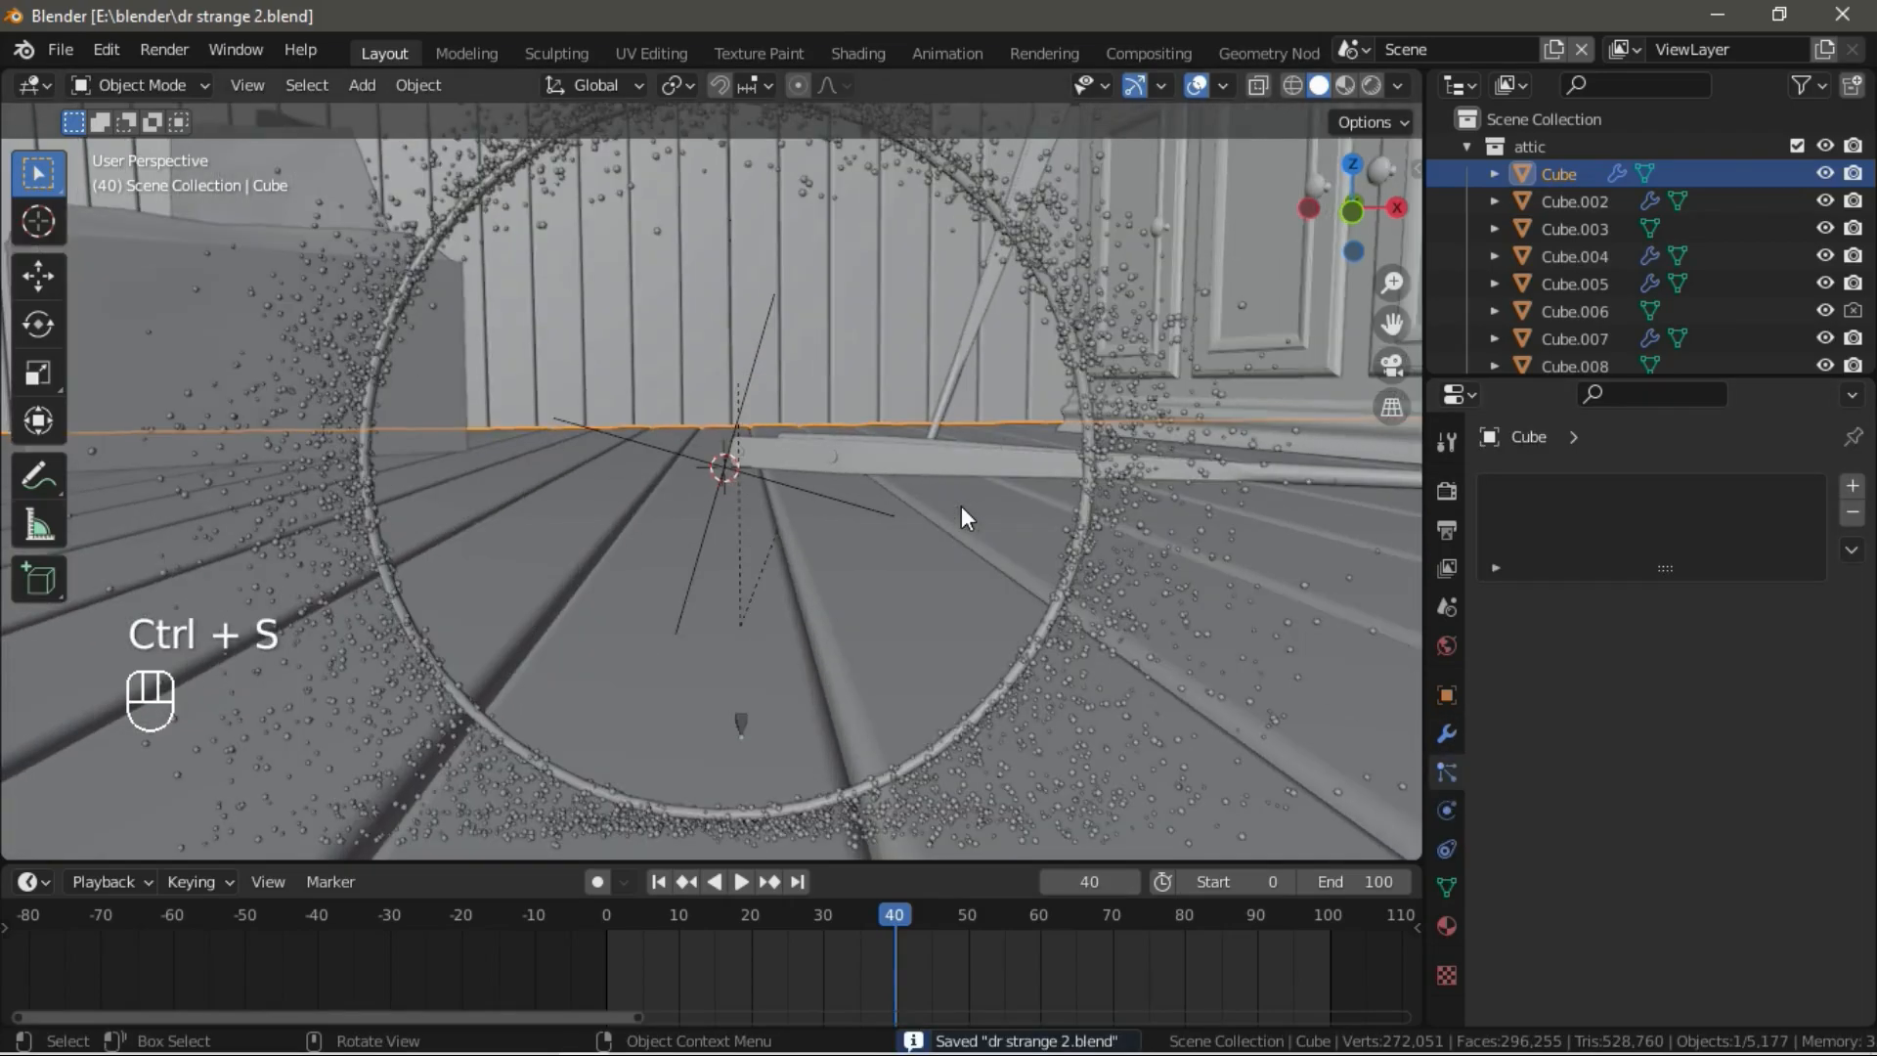
{"action": "left_click", "coordinate": [1085, 479]}
{"action": "scroll", "coordinate": [983, 427], "scroll_direction": "down", "scroll_amount": 5}
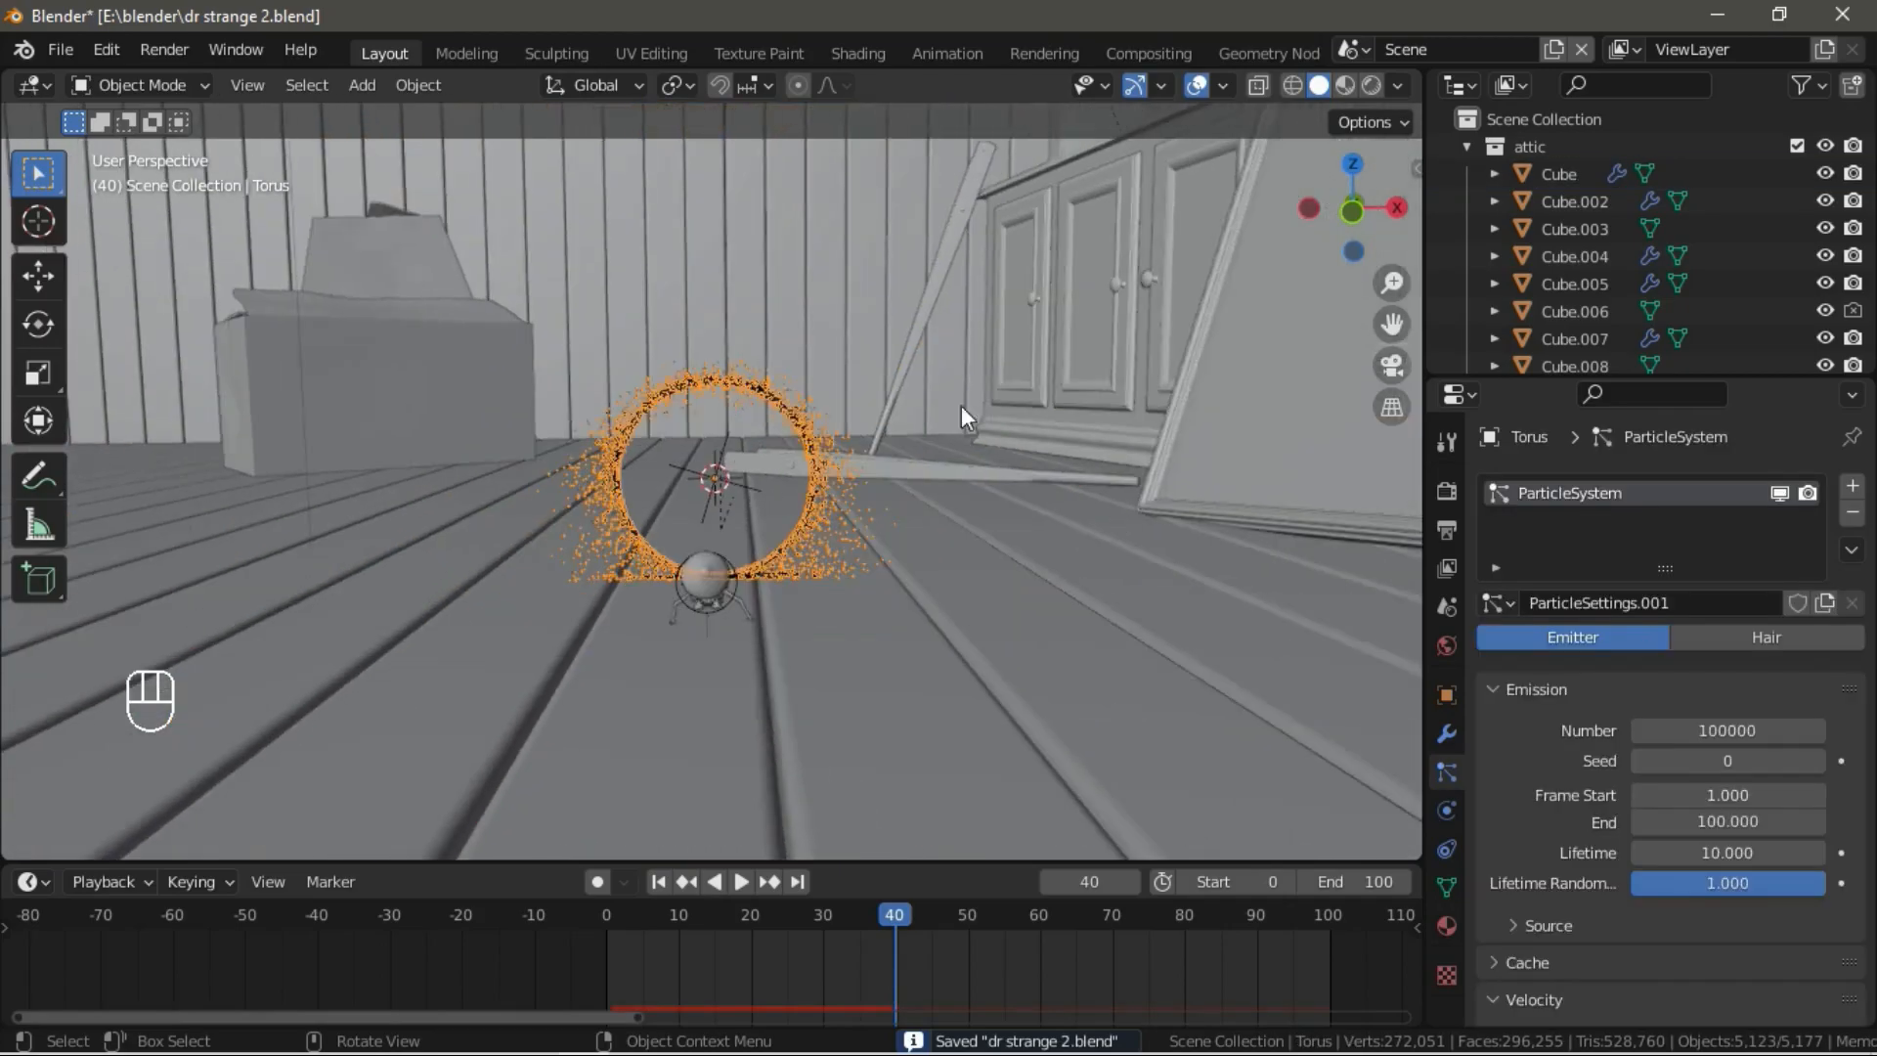
{"action": "scroll", "coordinate": [797, 471], "scroll_direction": "up", "scroll_amount": 6}
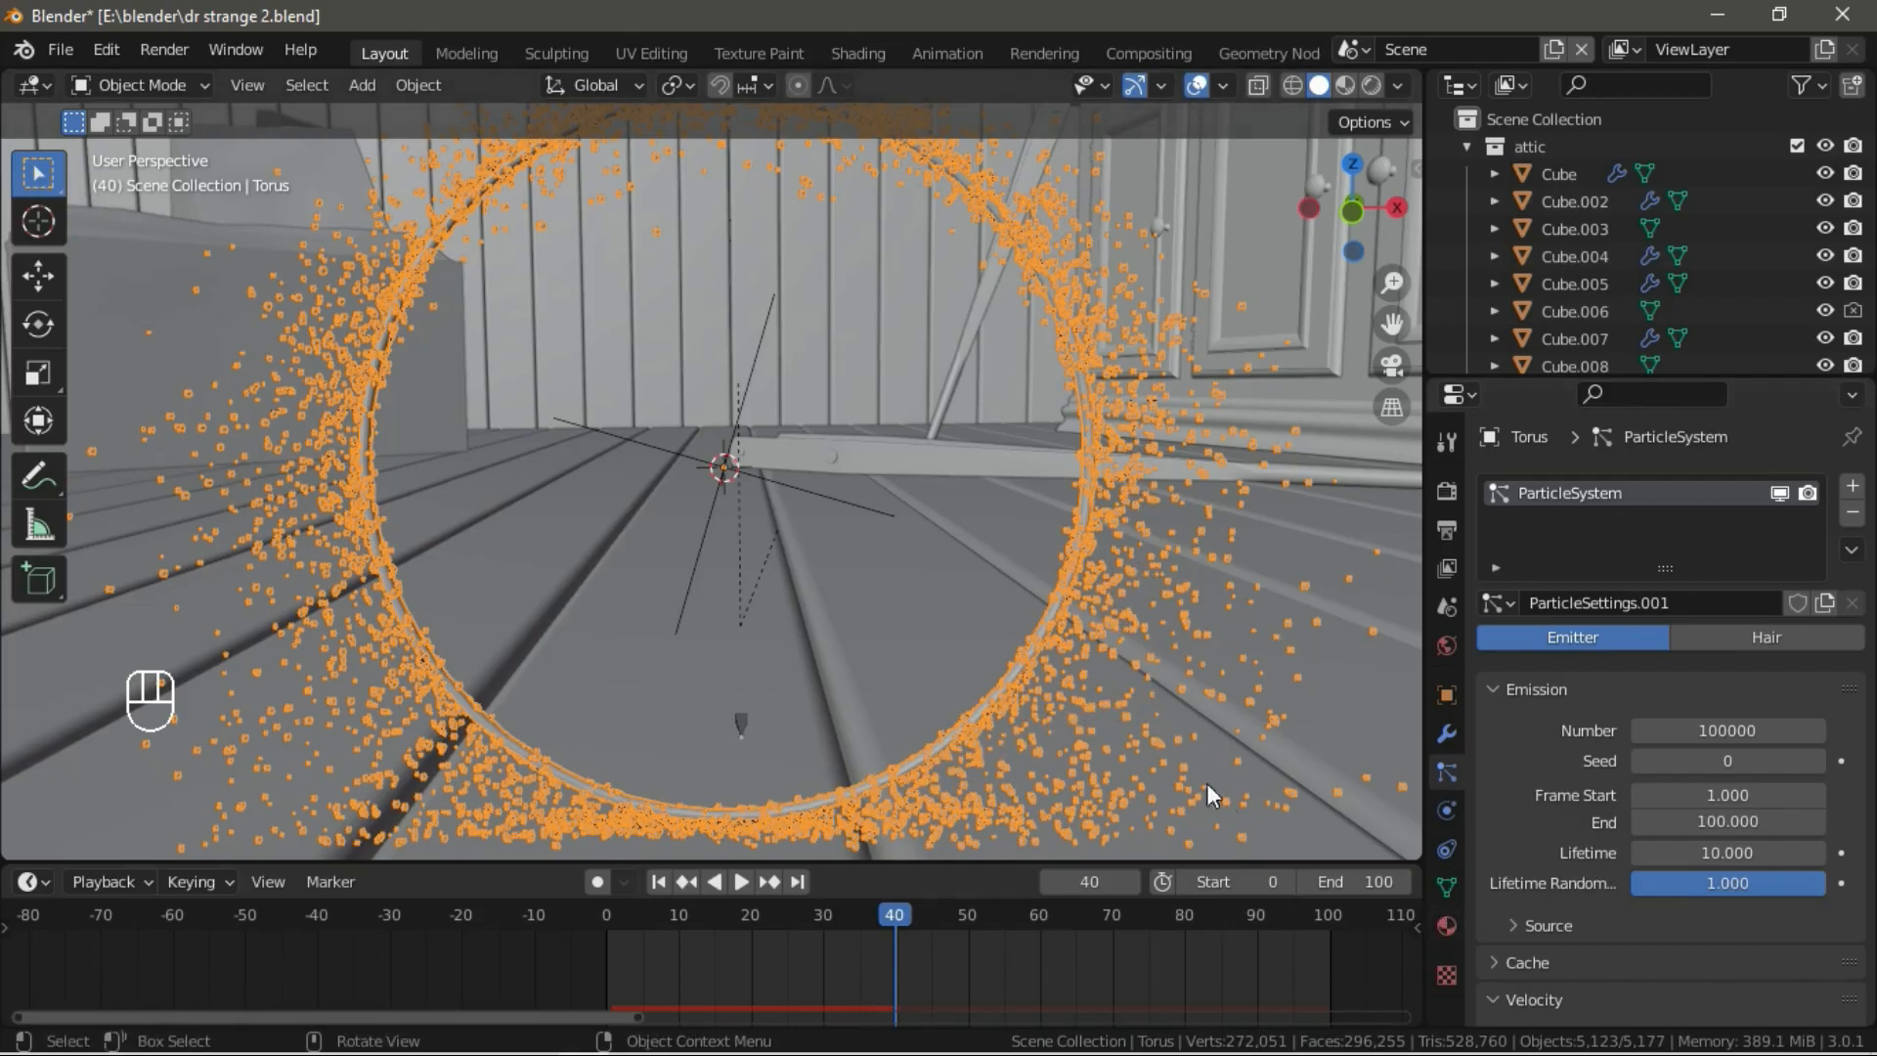
{"action": "left_click", "coordinate": [1445, 923]}
{"action": "left_click", "coordinate": [1556, 605]}
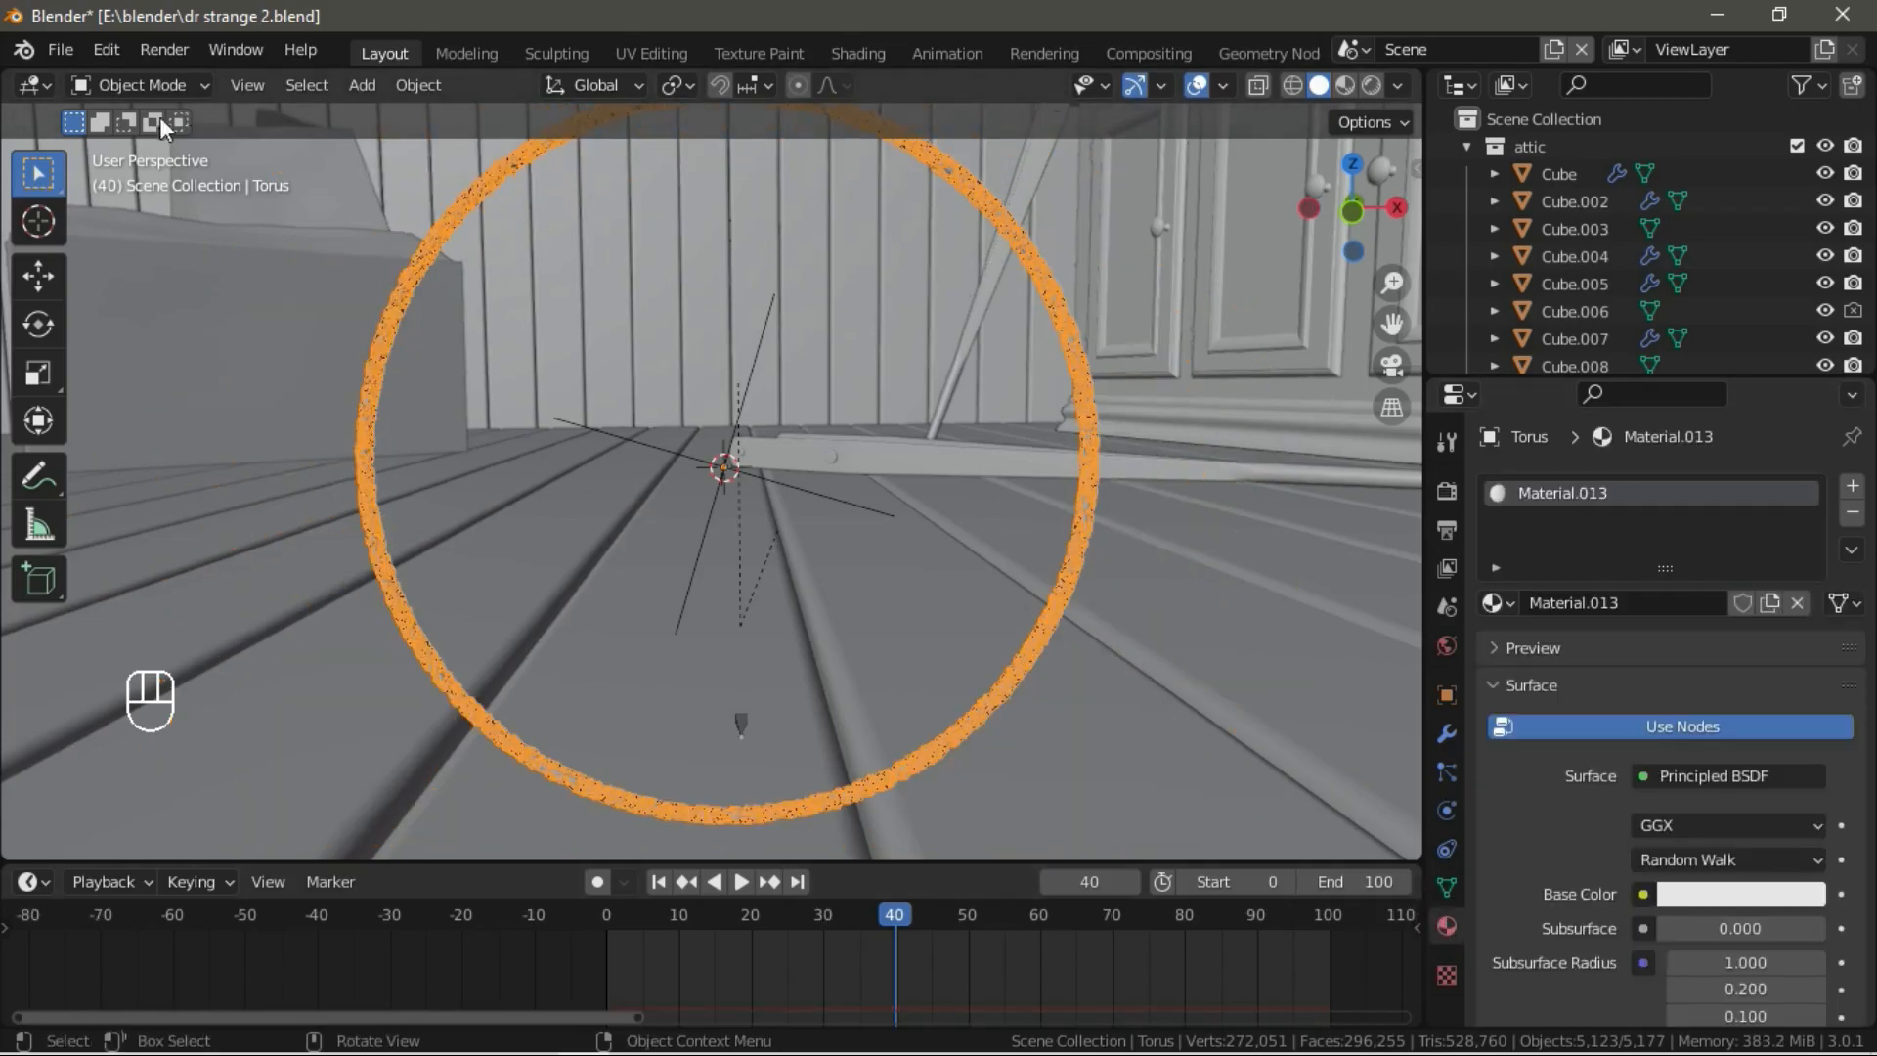
Give the ring's material a bright orange emission colour and set its emission strength to 15.
{"action": "scroll", "coordinate": [1605, 649], "scroll_direction": "down", "scroll_amount": 15}
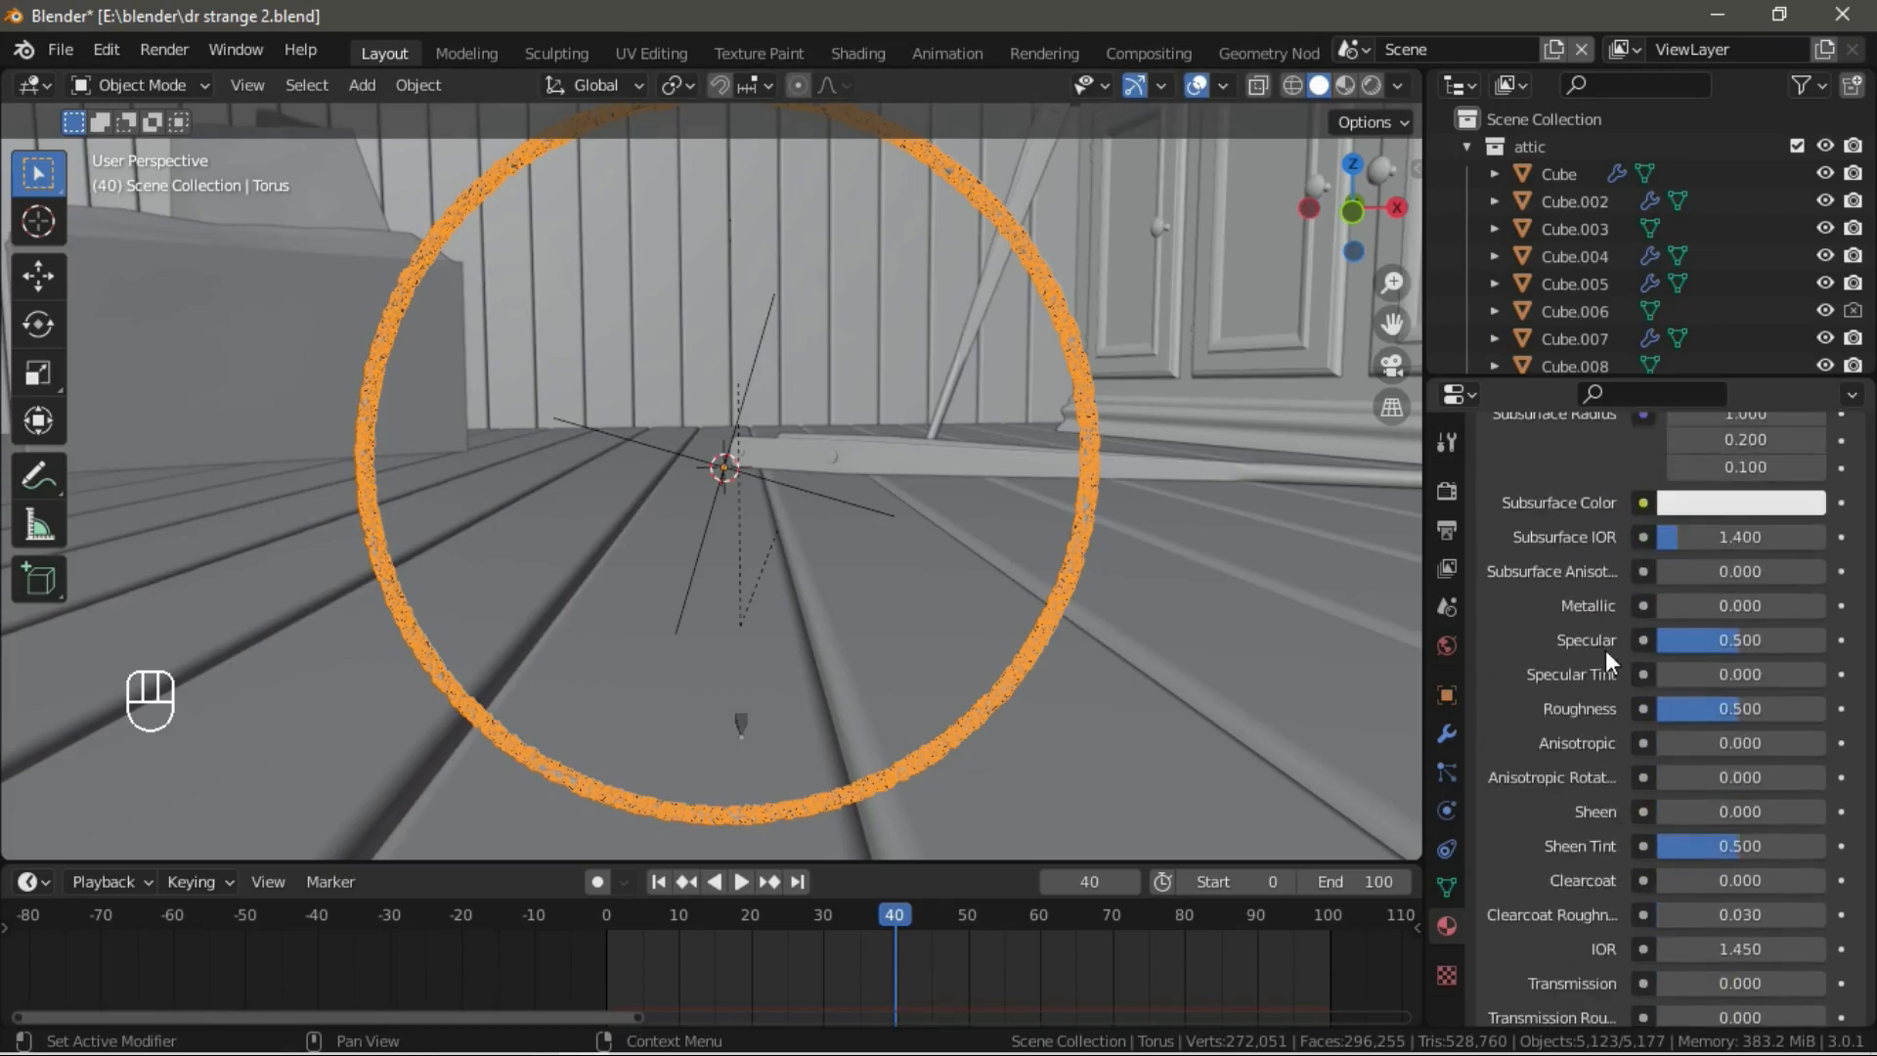
{"action": "scroll", "coordinate": [1697, 748], "scroll_direction": "down", "scroll_amount": 4}
{"action": "left_click", "coordinate": [1668, 612]}
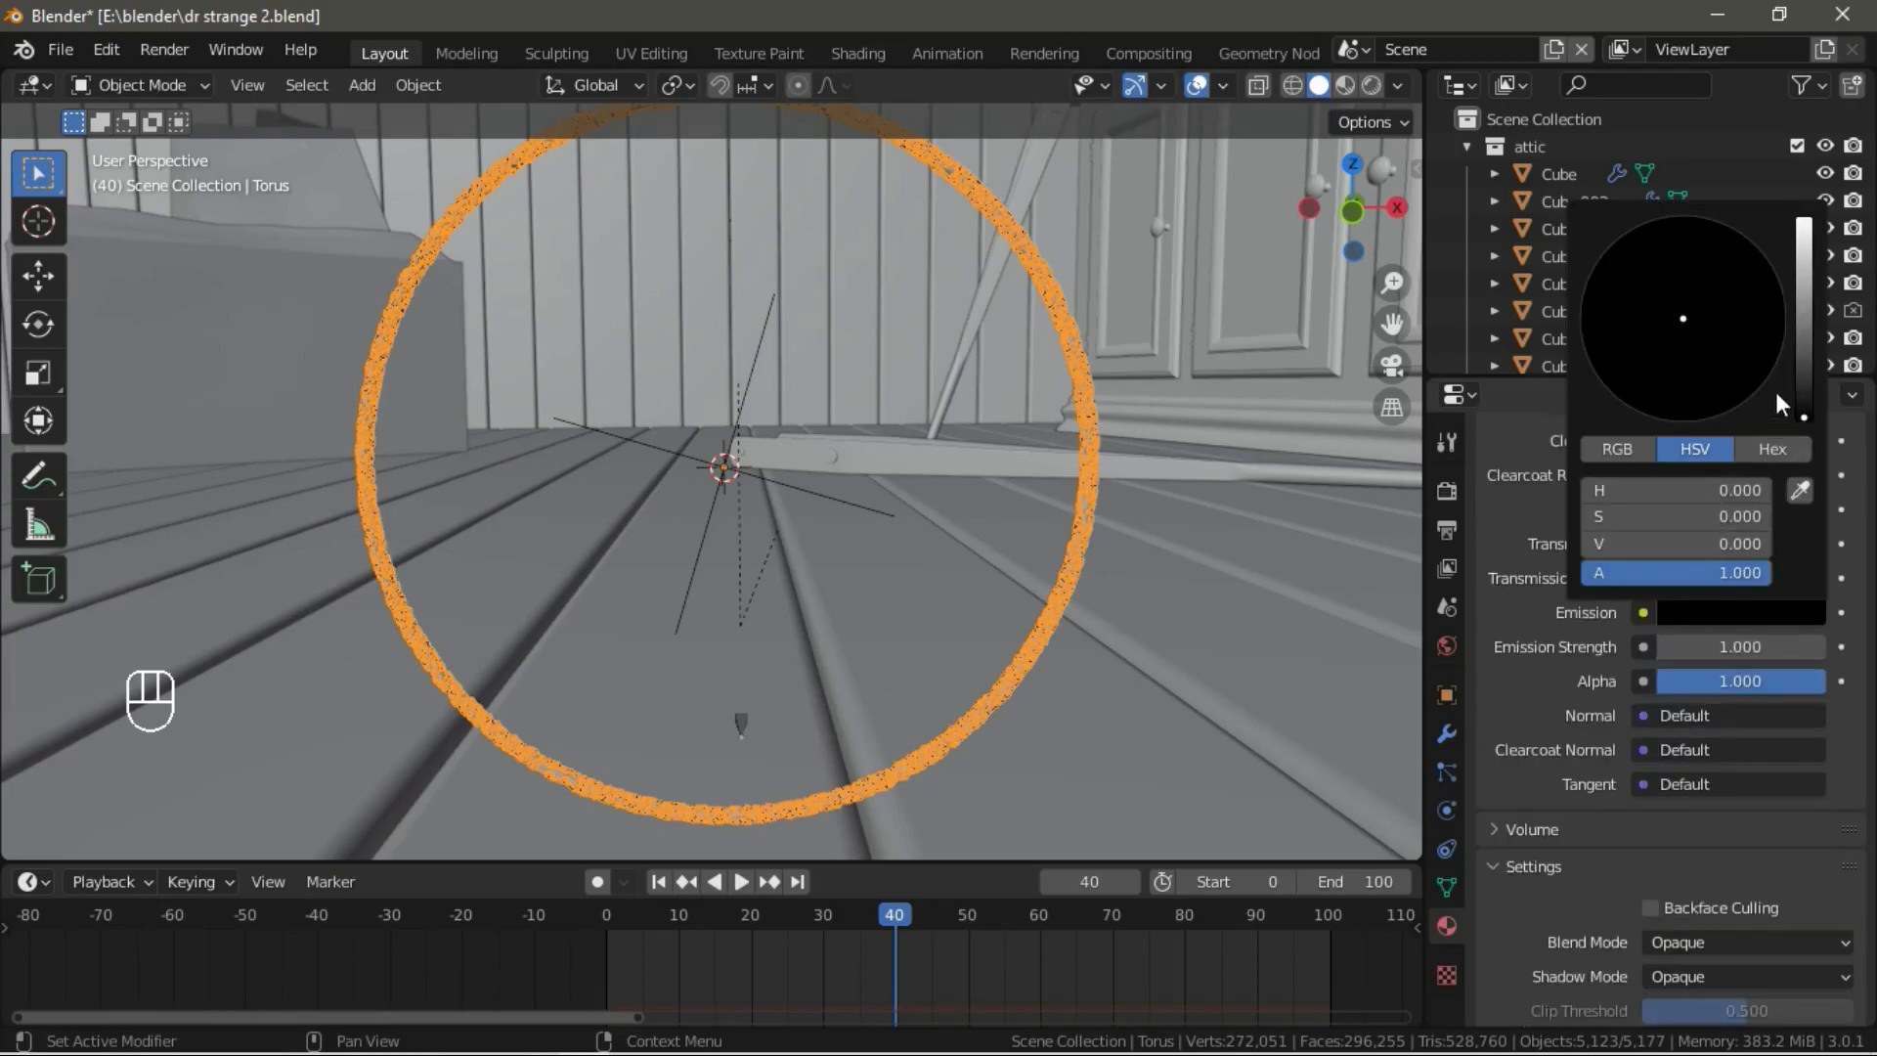
{"action": "left_click_drag", "start_coordinate": [1805, 327], "coordinate": [1804, 217]}
{"action": "left_click_drag", "start_coordinate": [1658, 393], "coordinate": [1650, 397]}
{"action": "left_click", "coordinate": [1750, 653]}
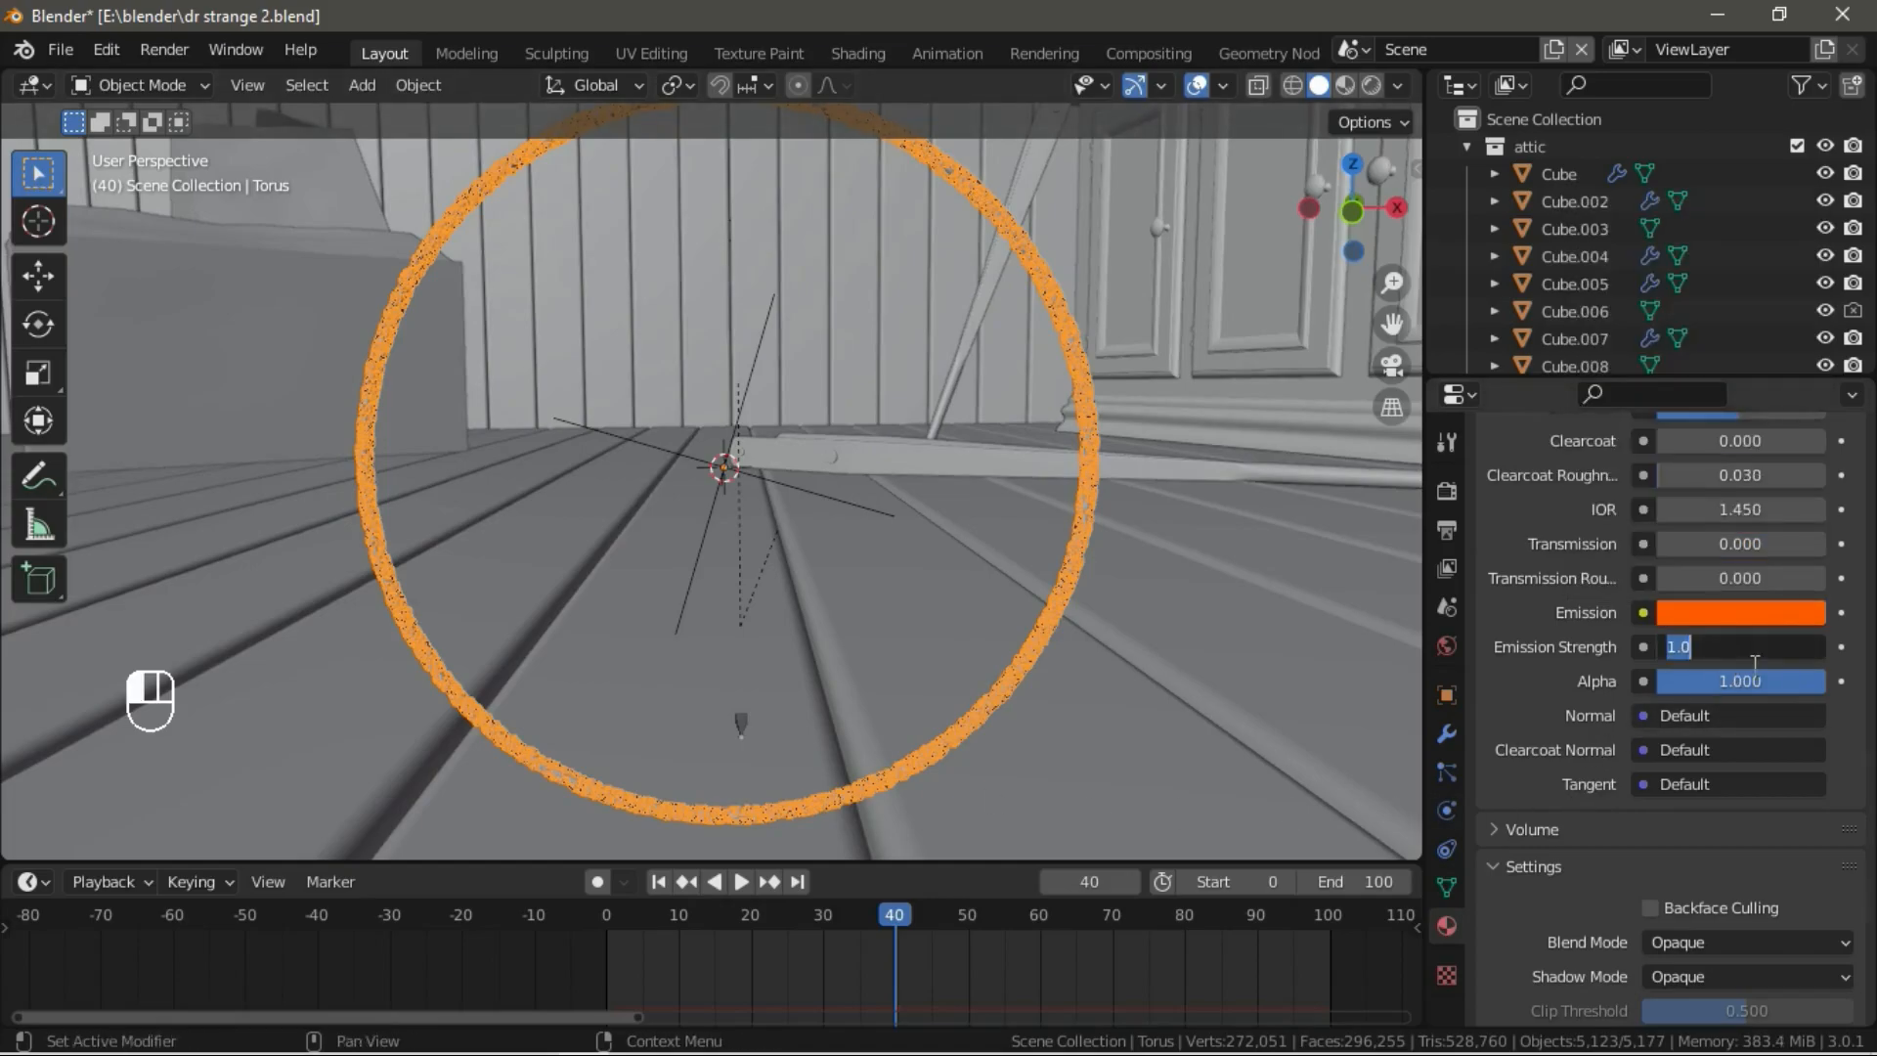
{"action": "type", "text": "15"}
{"action": "key", "text": "Return"}
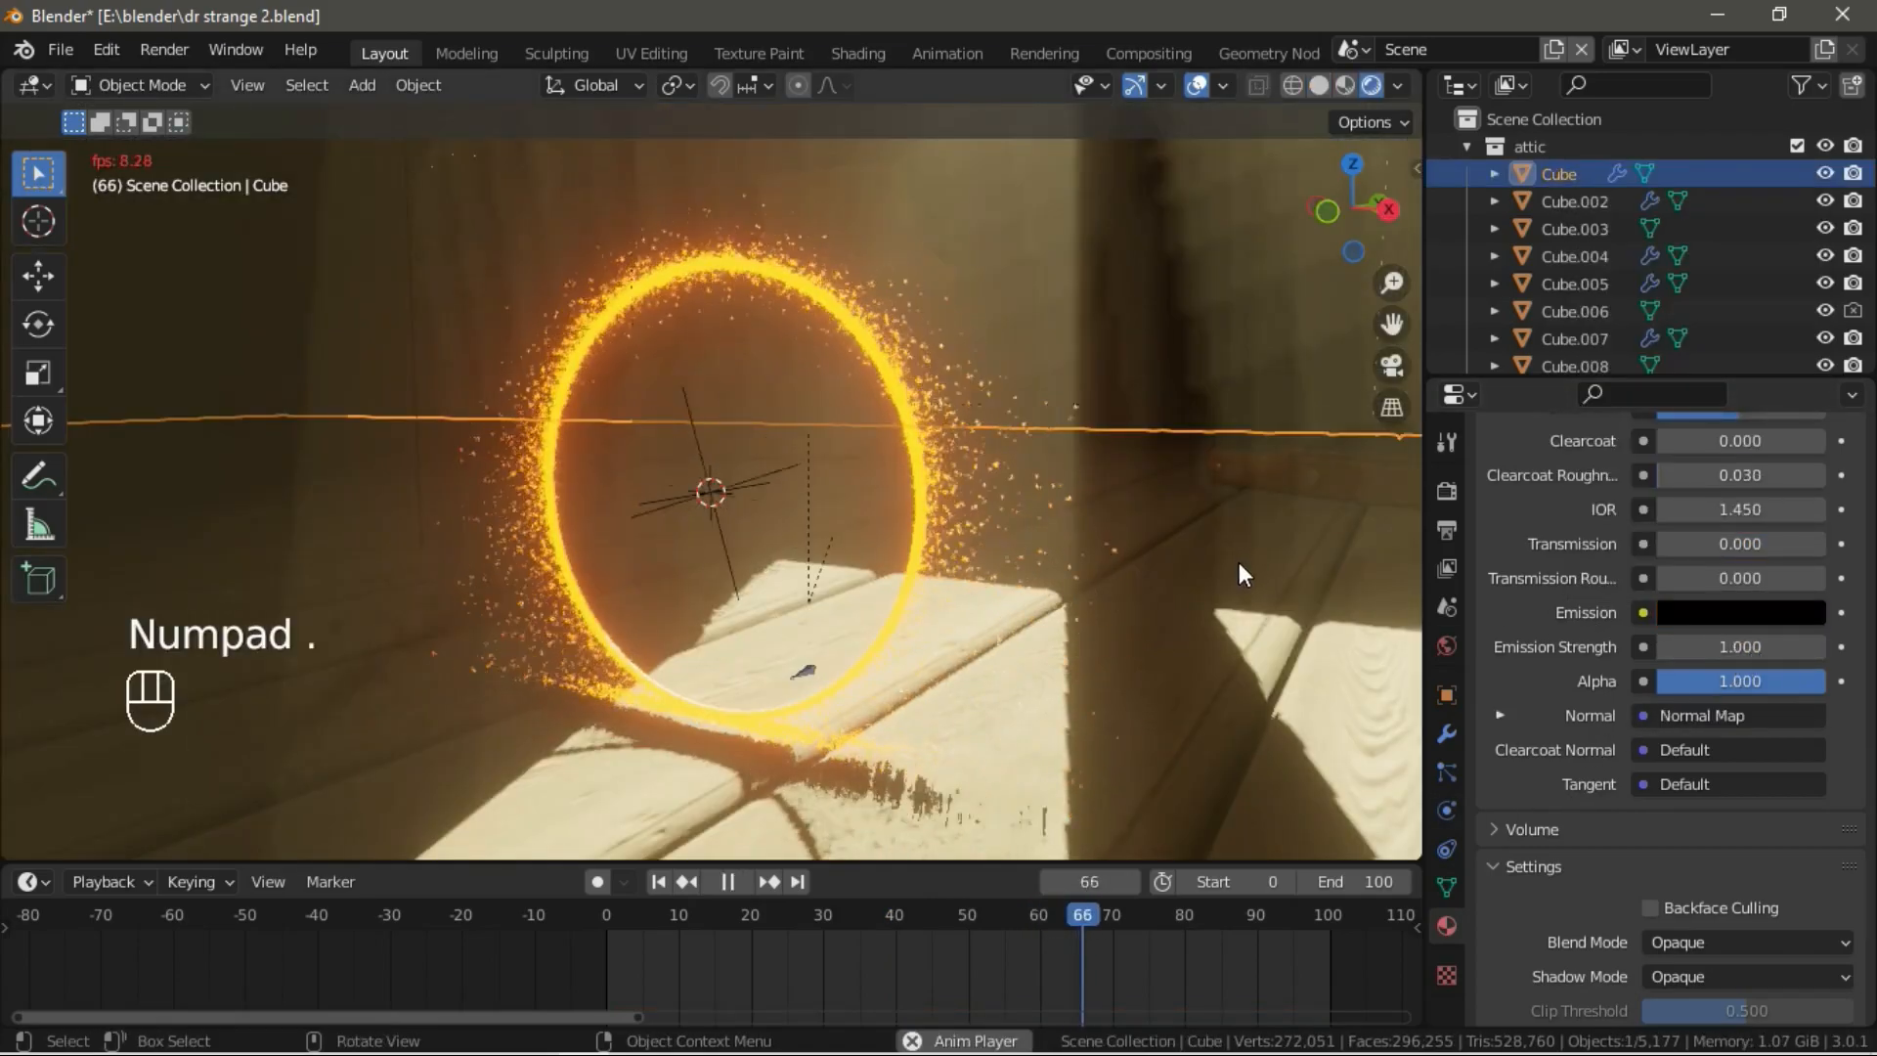
Stop the playback and shift the ring's emission colour to a redder orange, checking the glow from the camera and up close.
{"action": "key", "text": "space"}
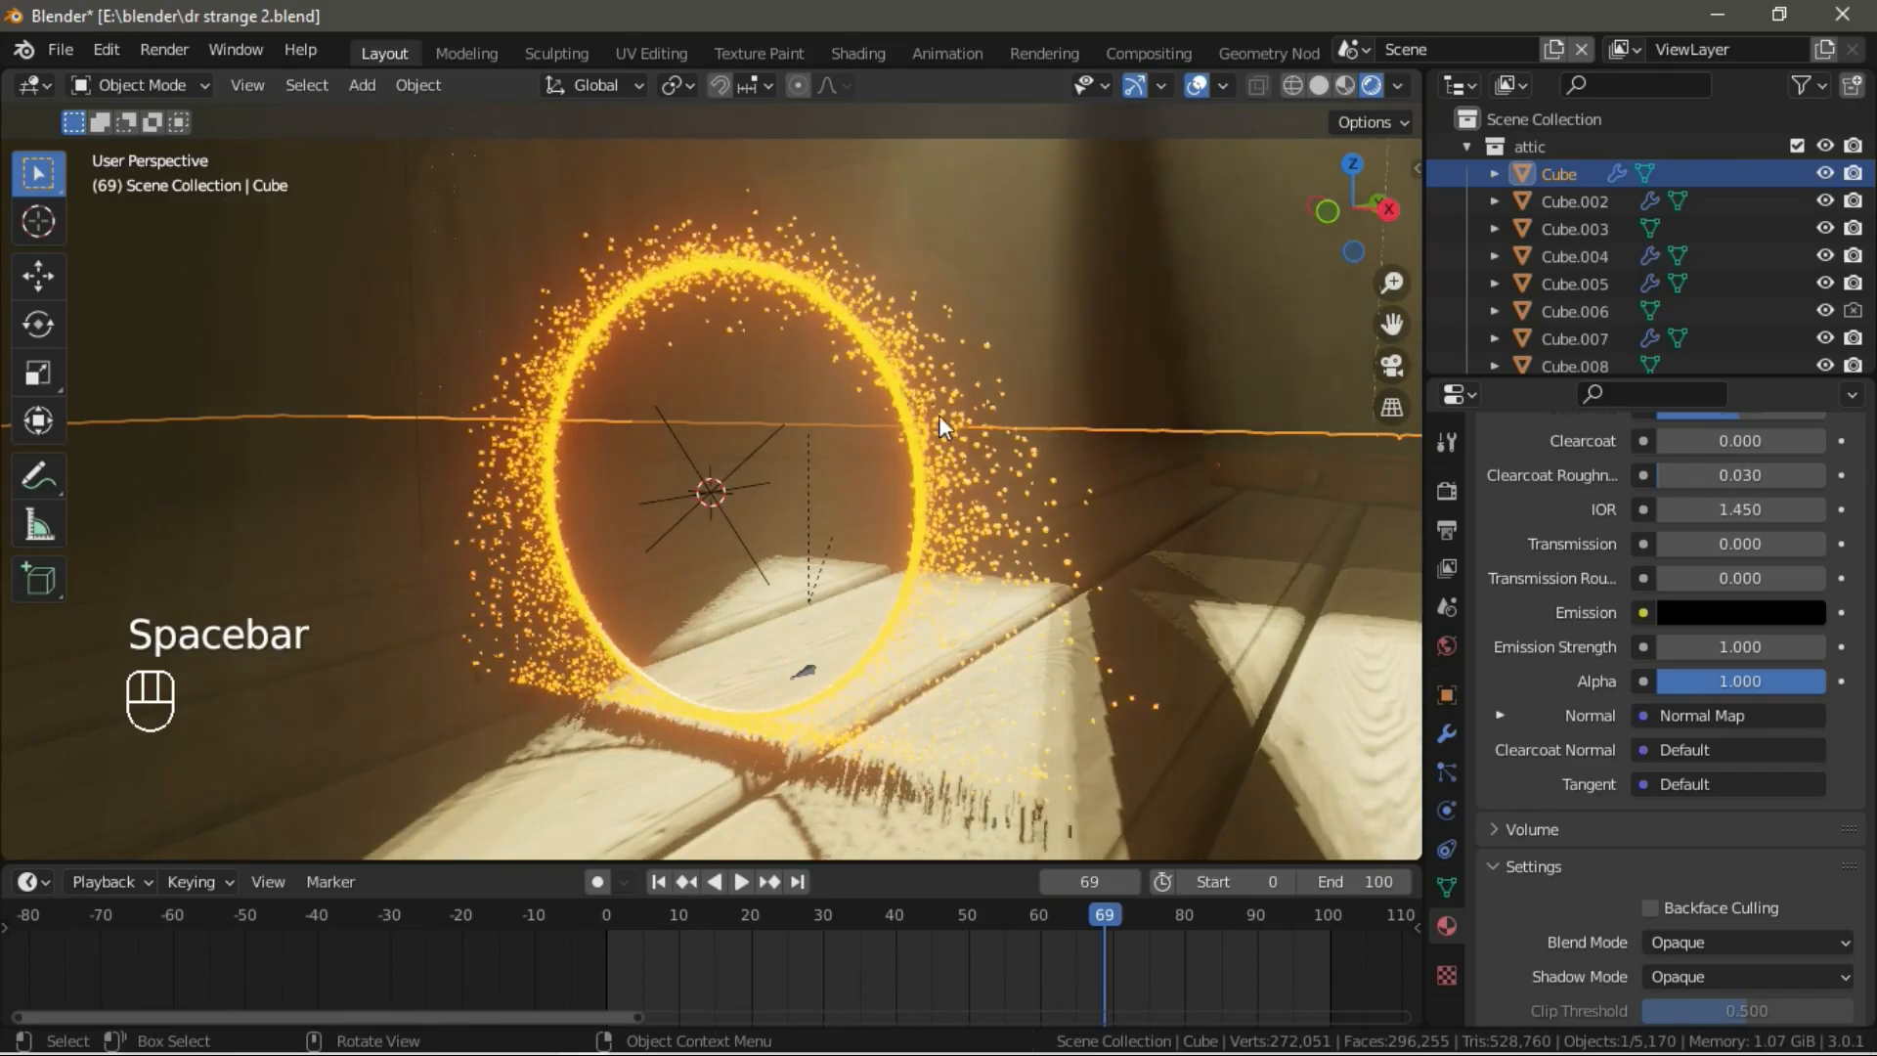
{"action": "left_click", "coordinate": [924, 390]}
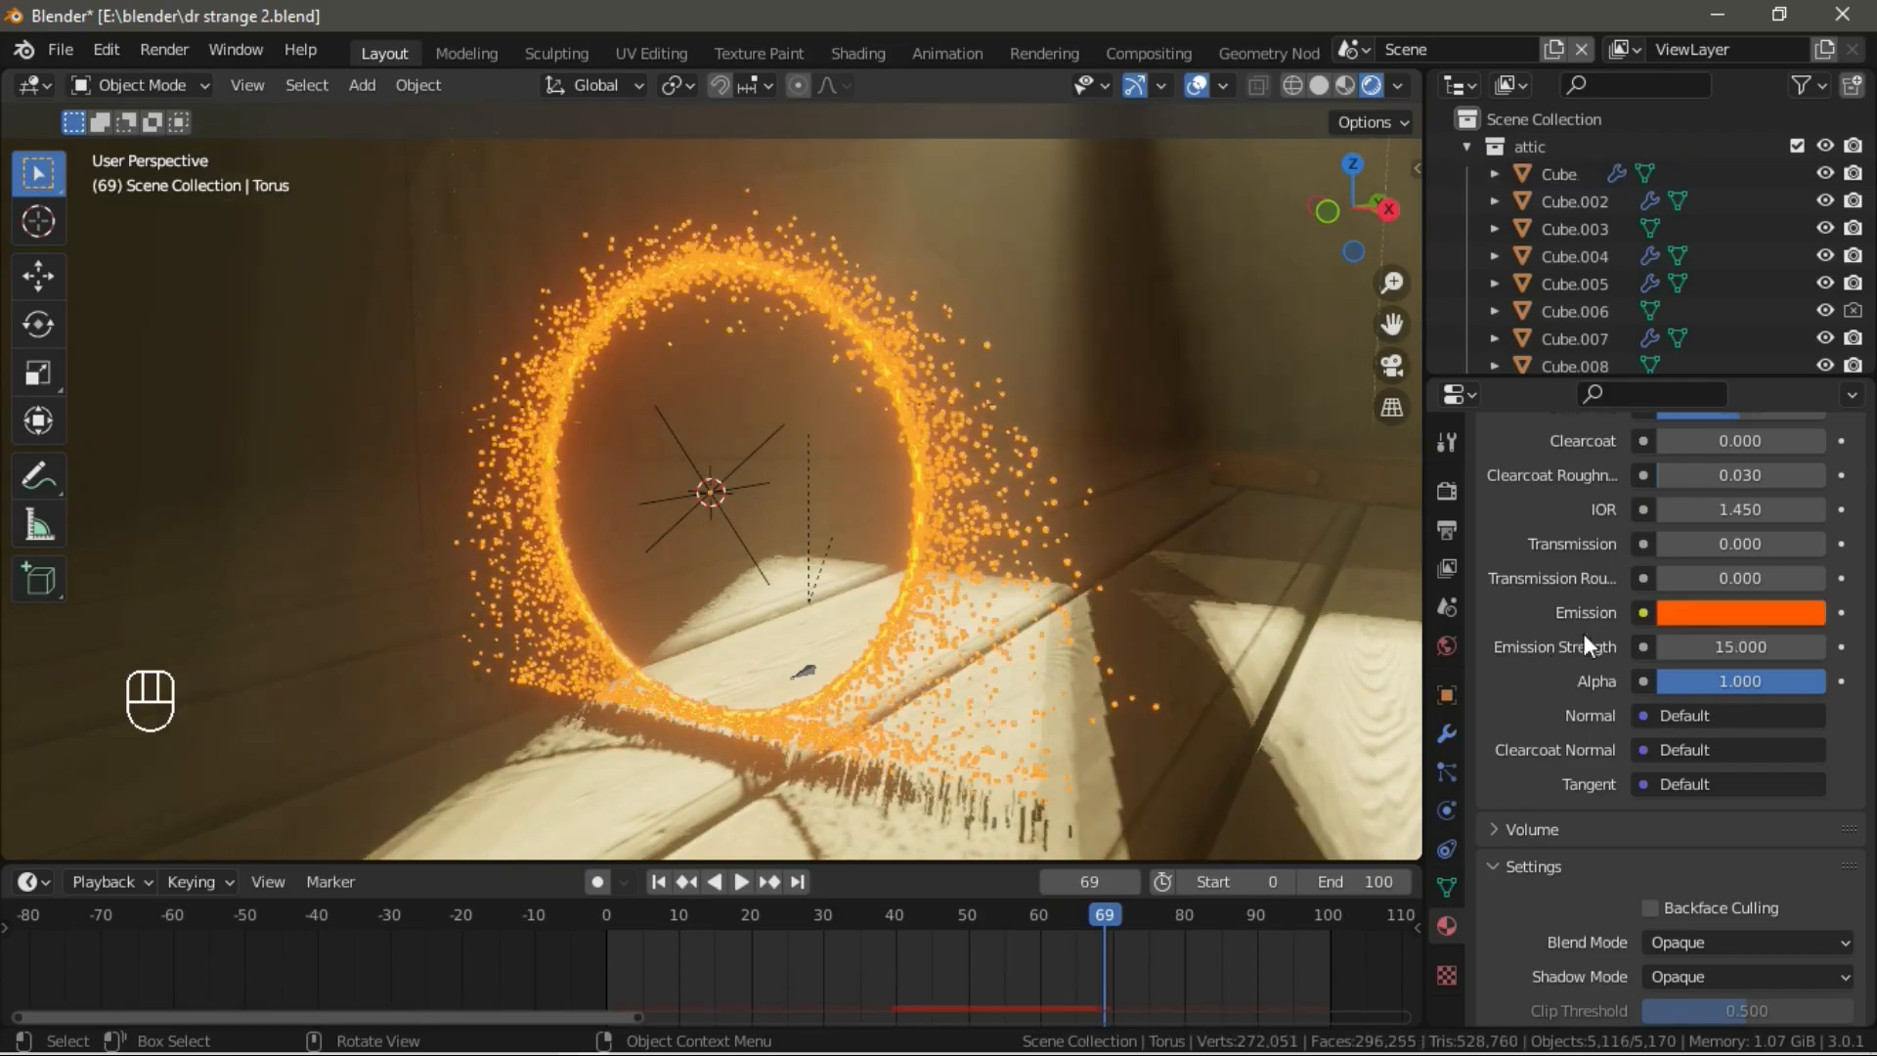
{"action": "left_click", "coordinate": [1679, 613]}
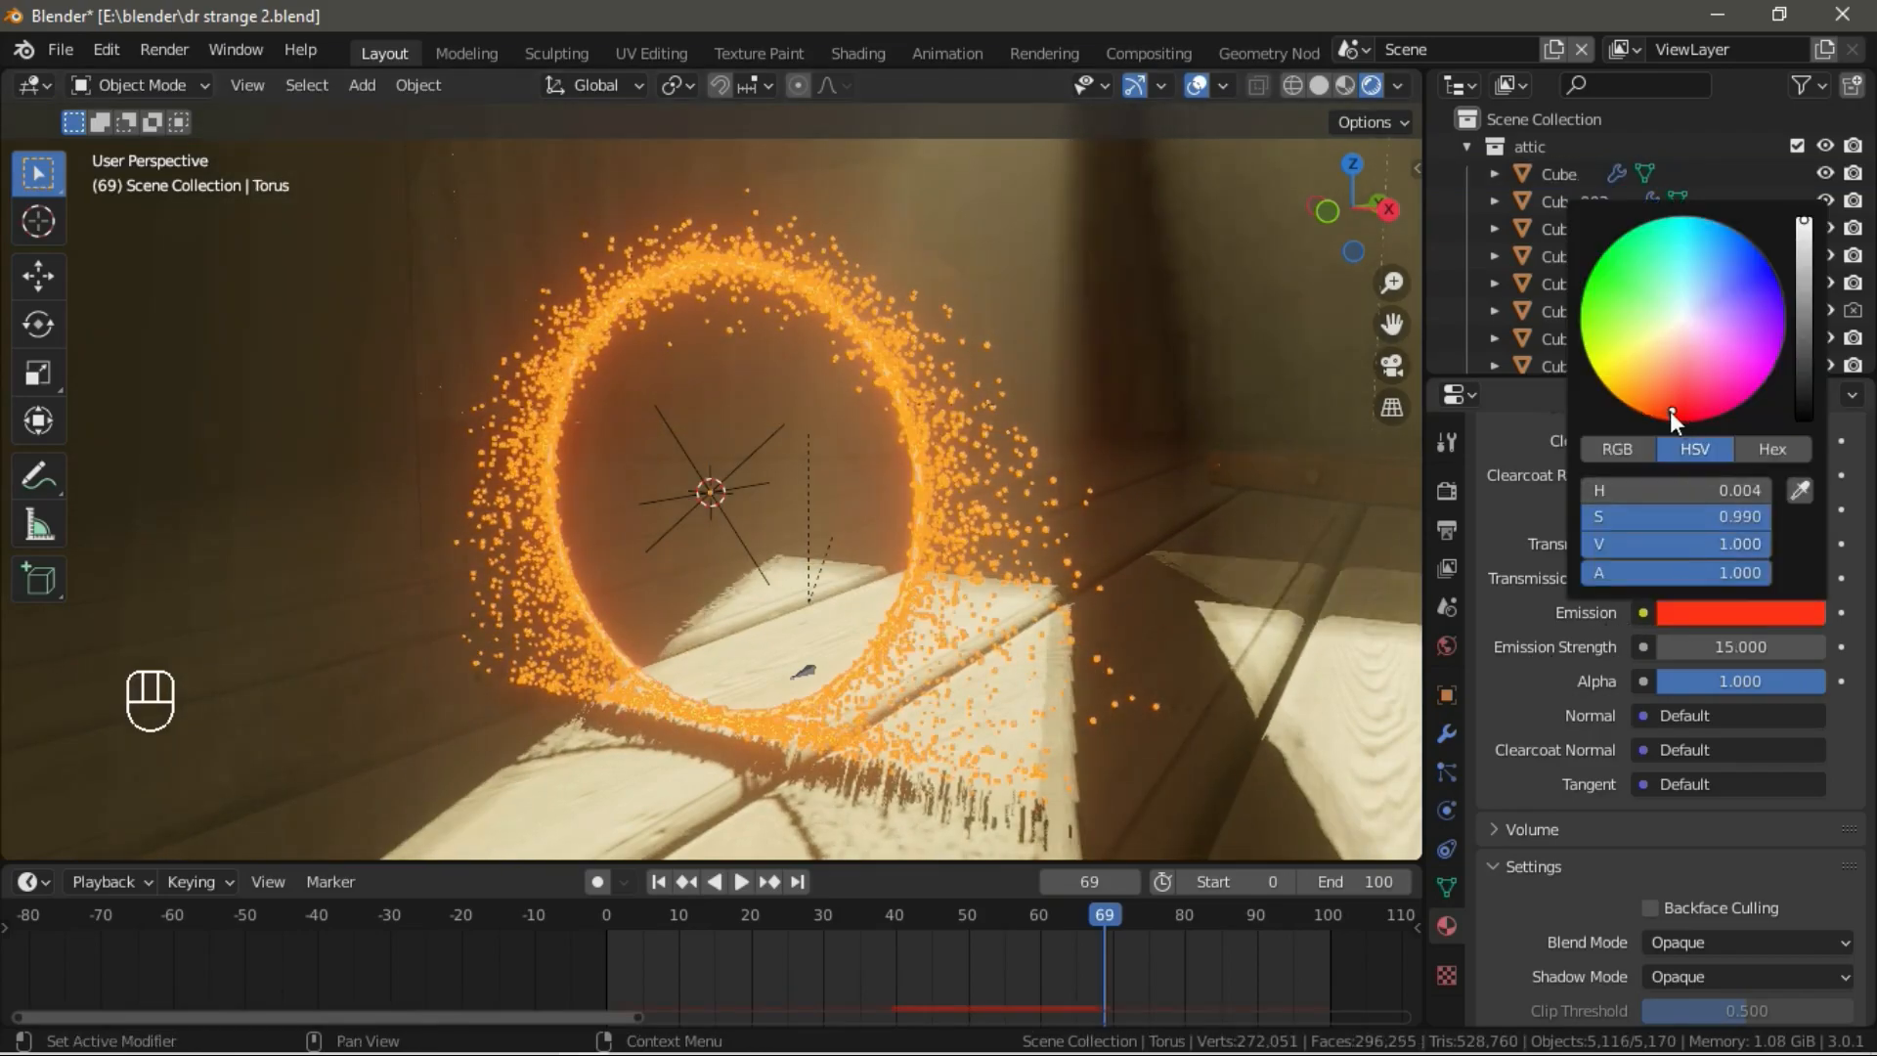
{"action": "left_click", "coordinate": [1032, 465]}
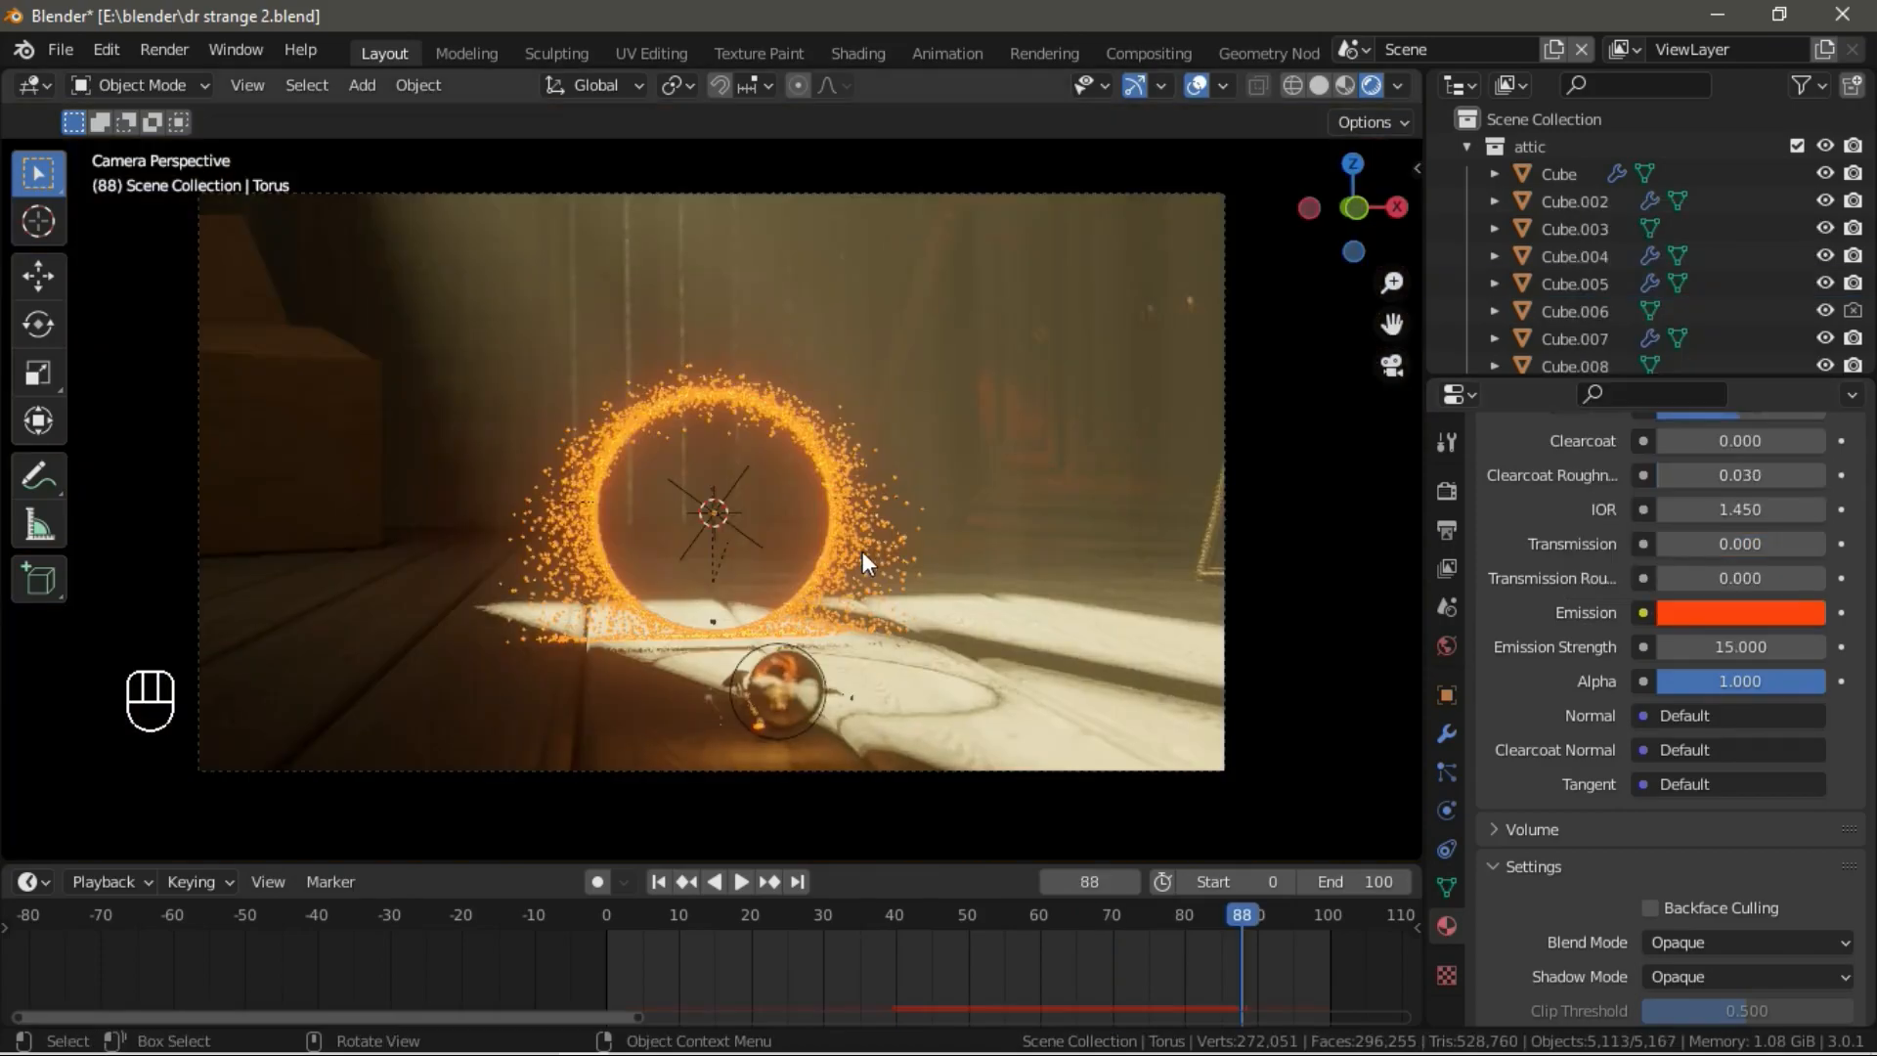
{"action": "key", "text": "KP_Decimal"}
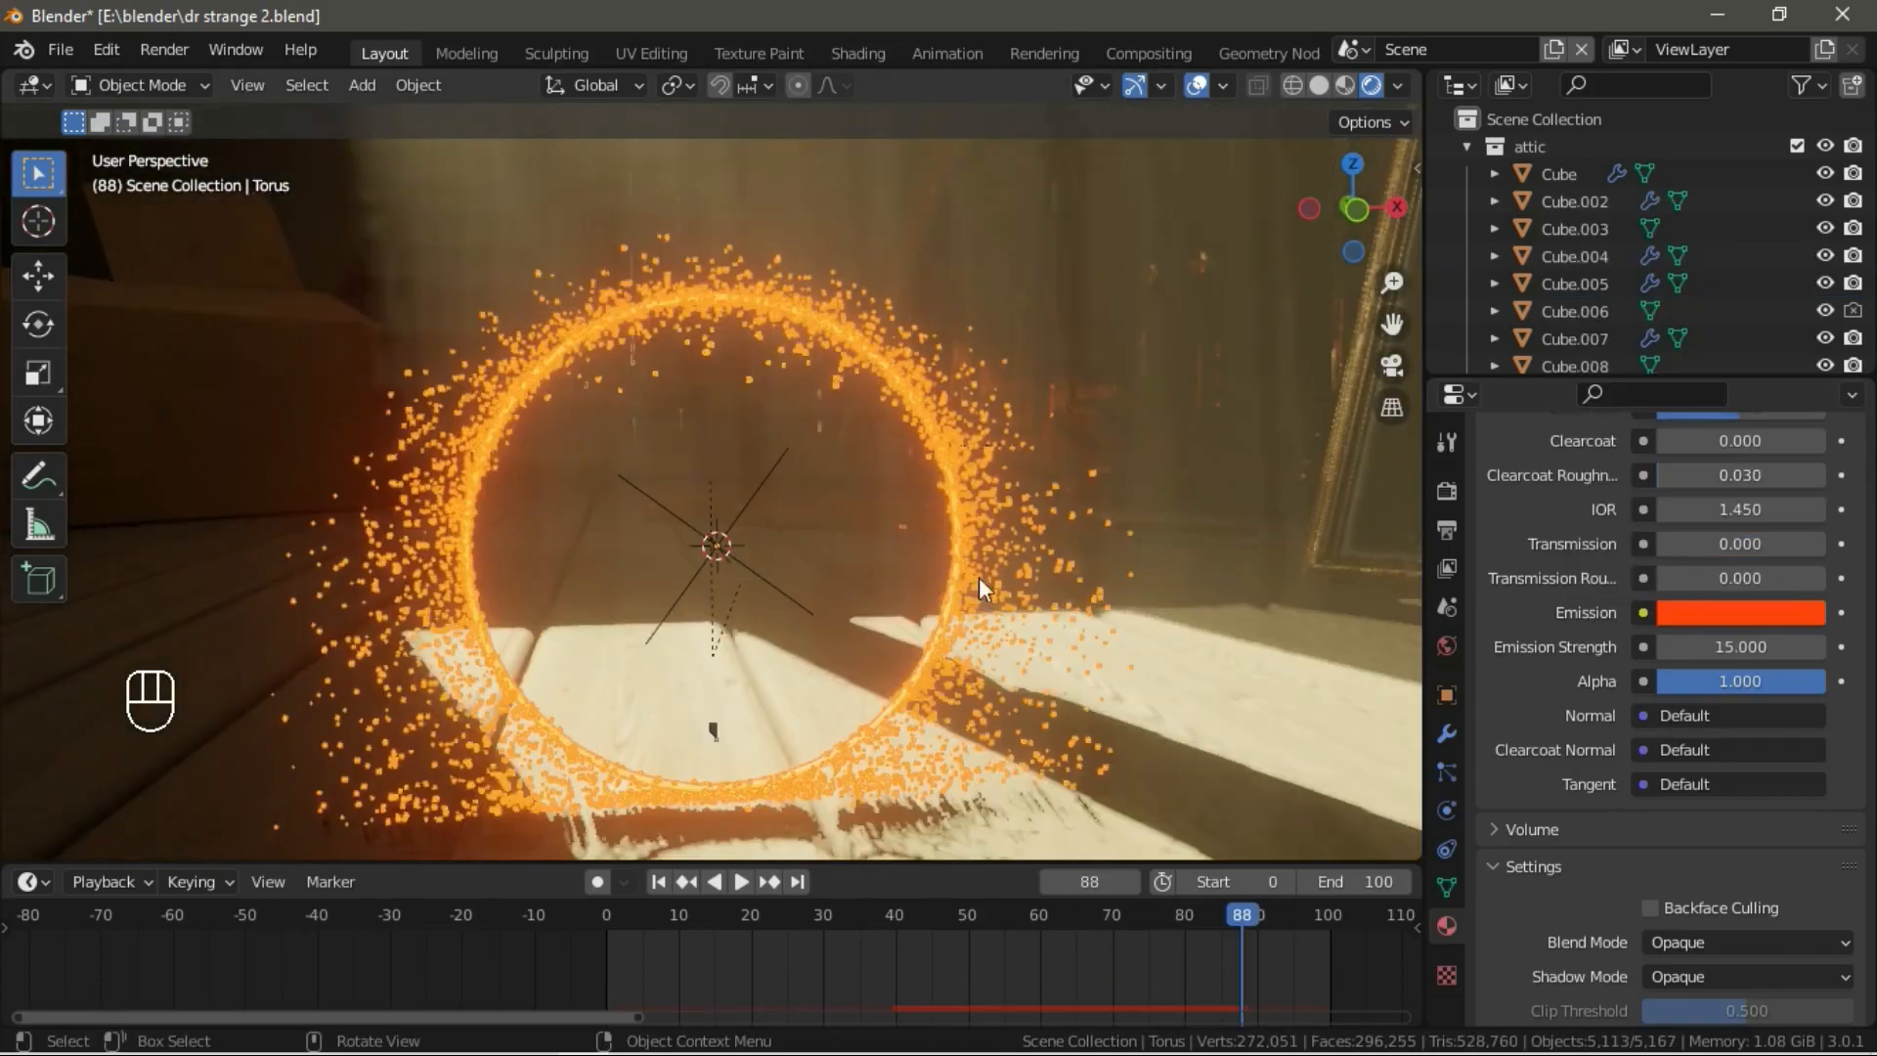
{"action": "left_click", "coordinate": [770, 520]}
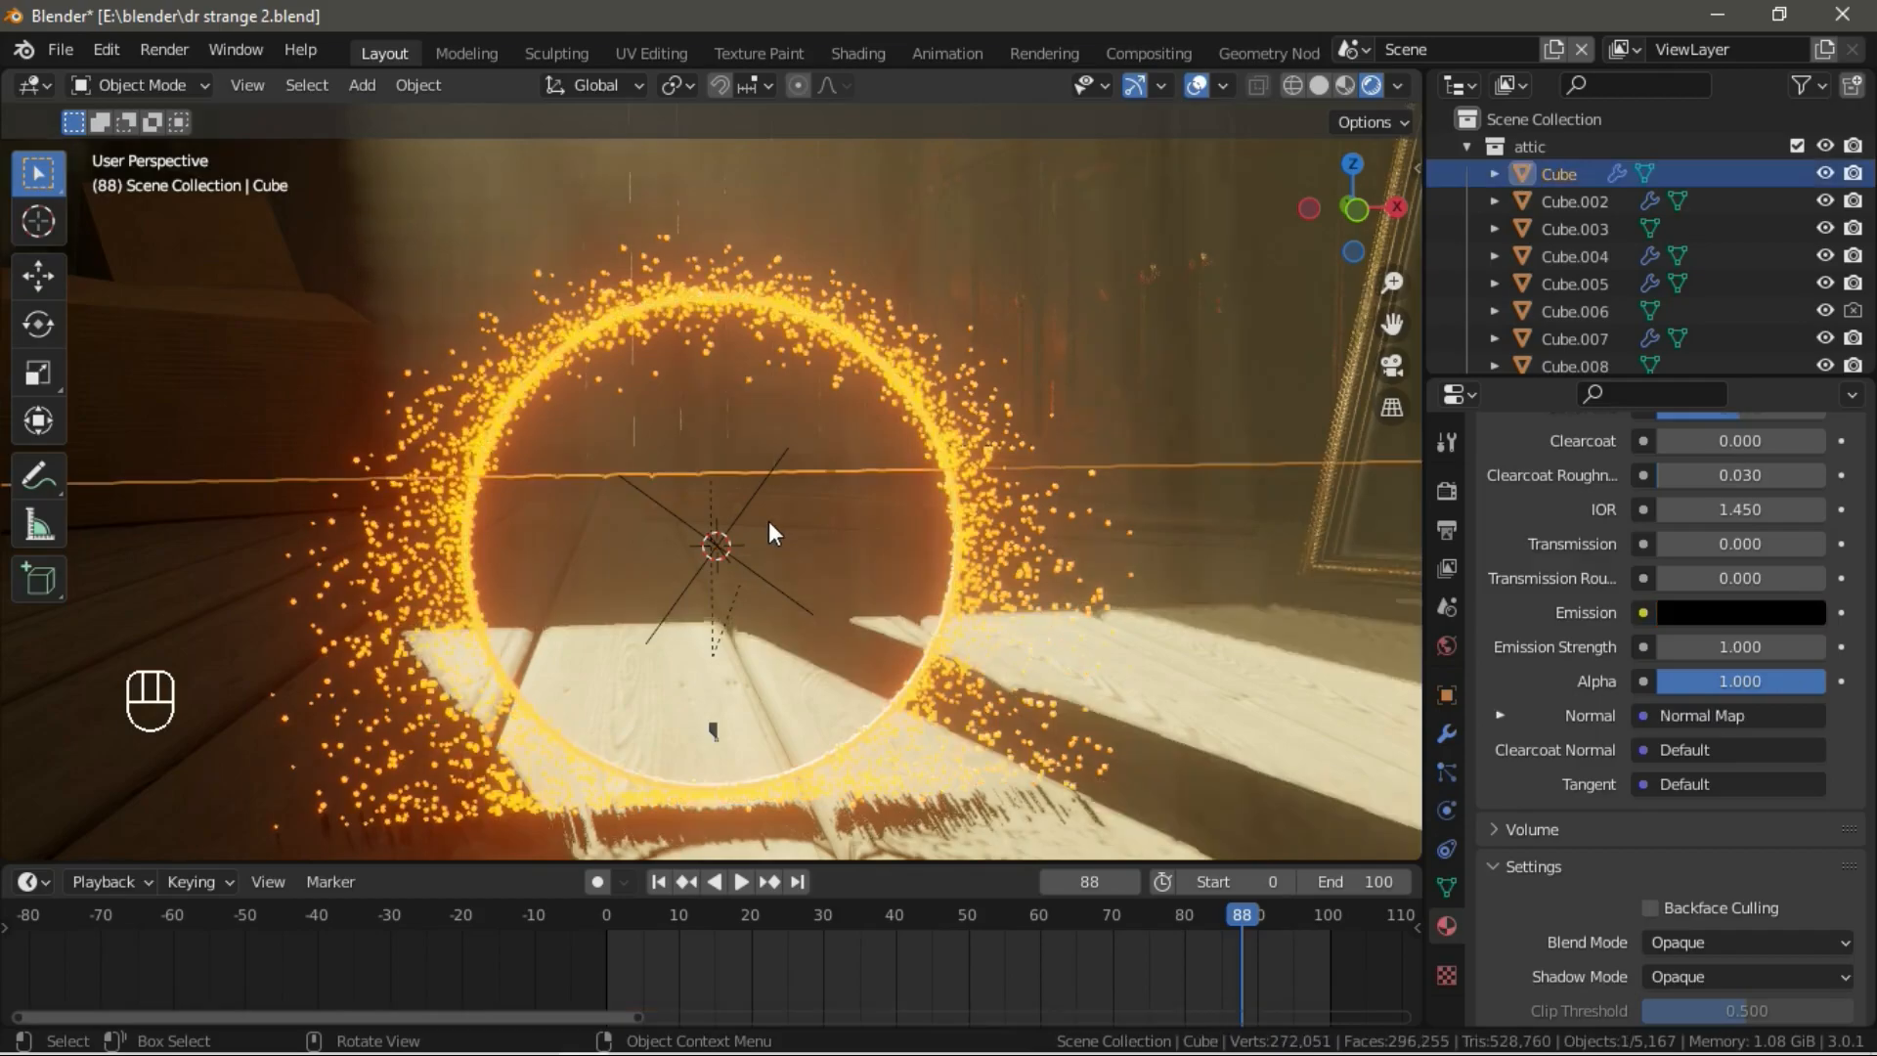
Set the ring's number of emitted particles to 200000 and replay the animation with the ring deselected.
{"action": "left_click", "coordinate": [1022, 542]}
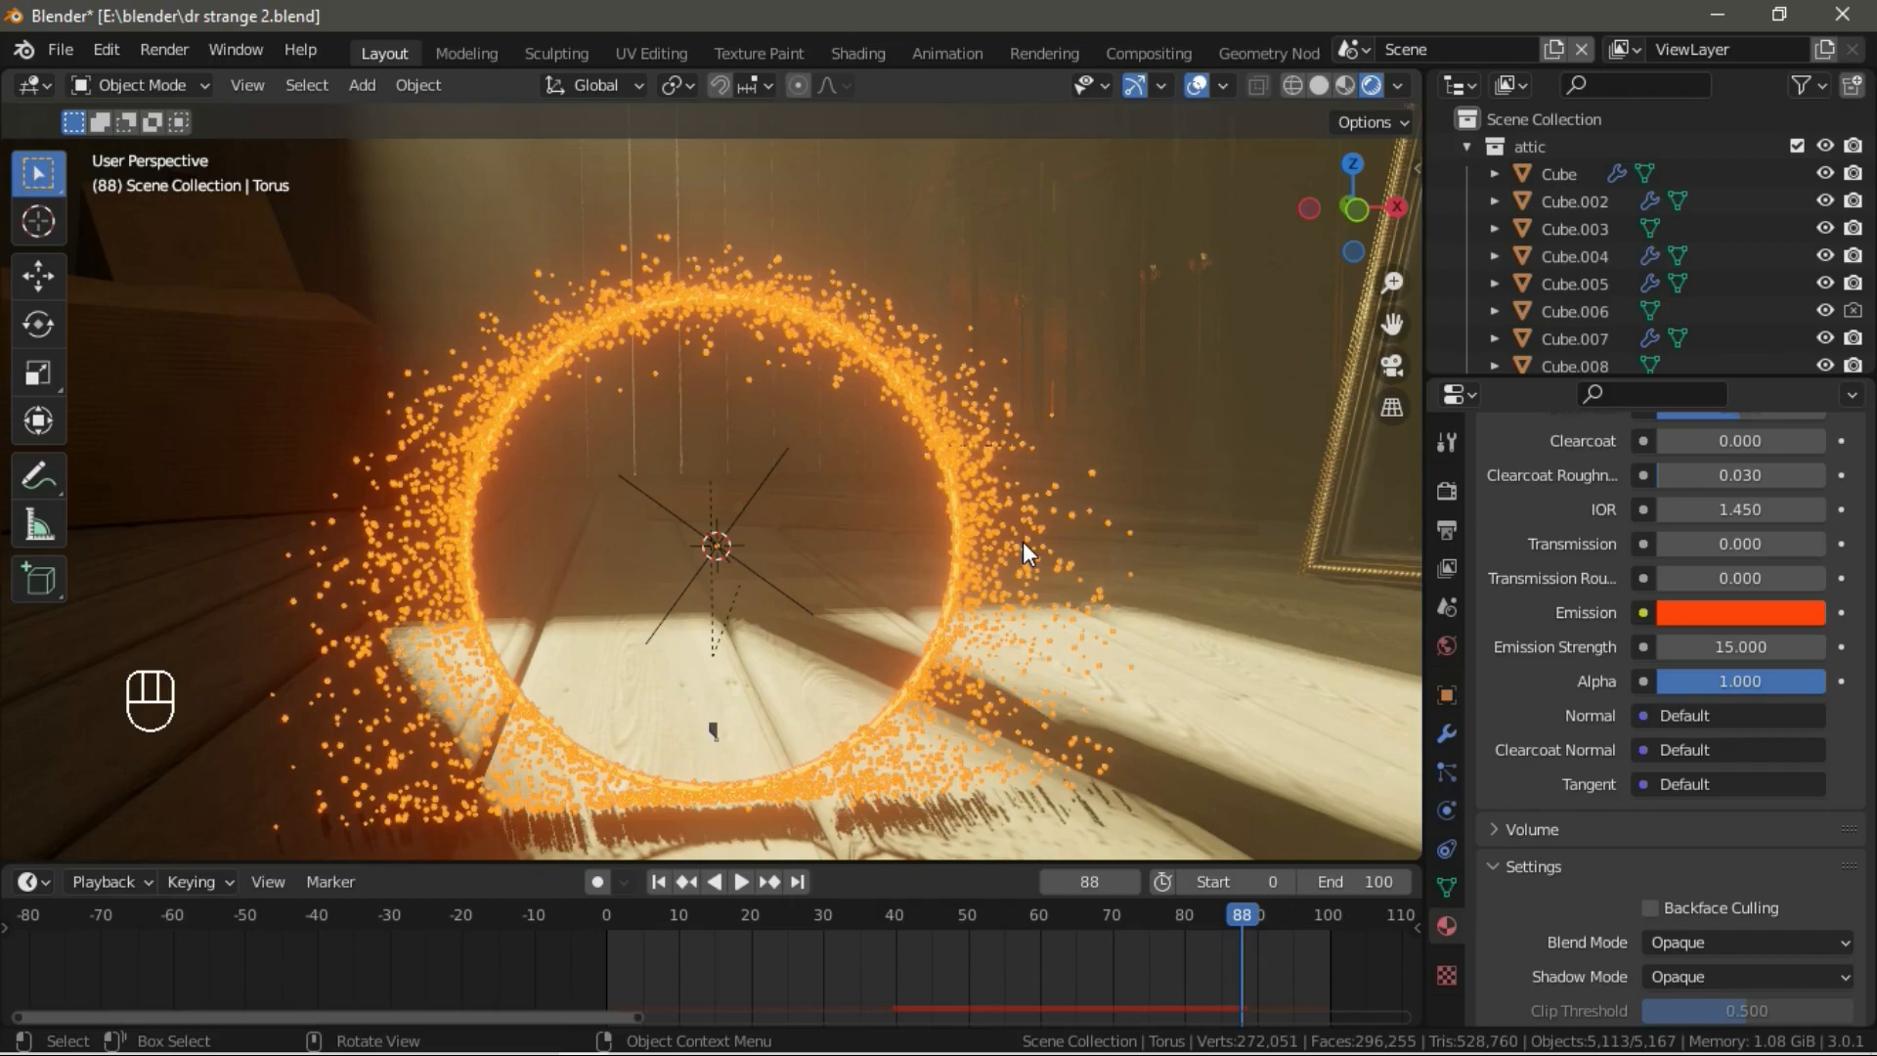
{"action": "key", "text": "space"}
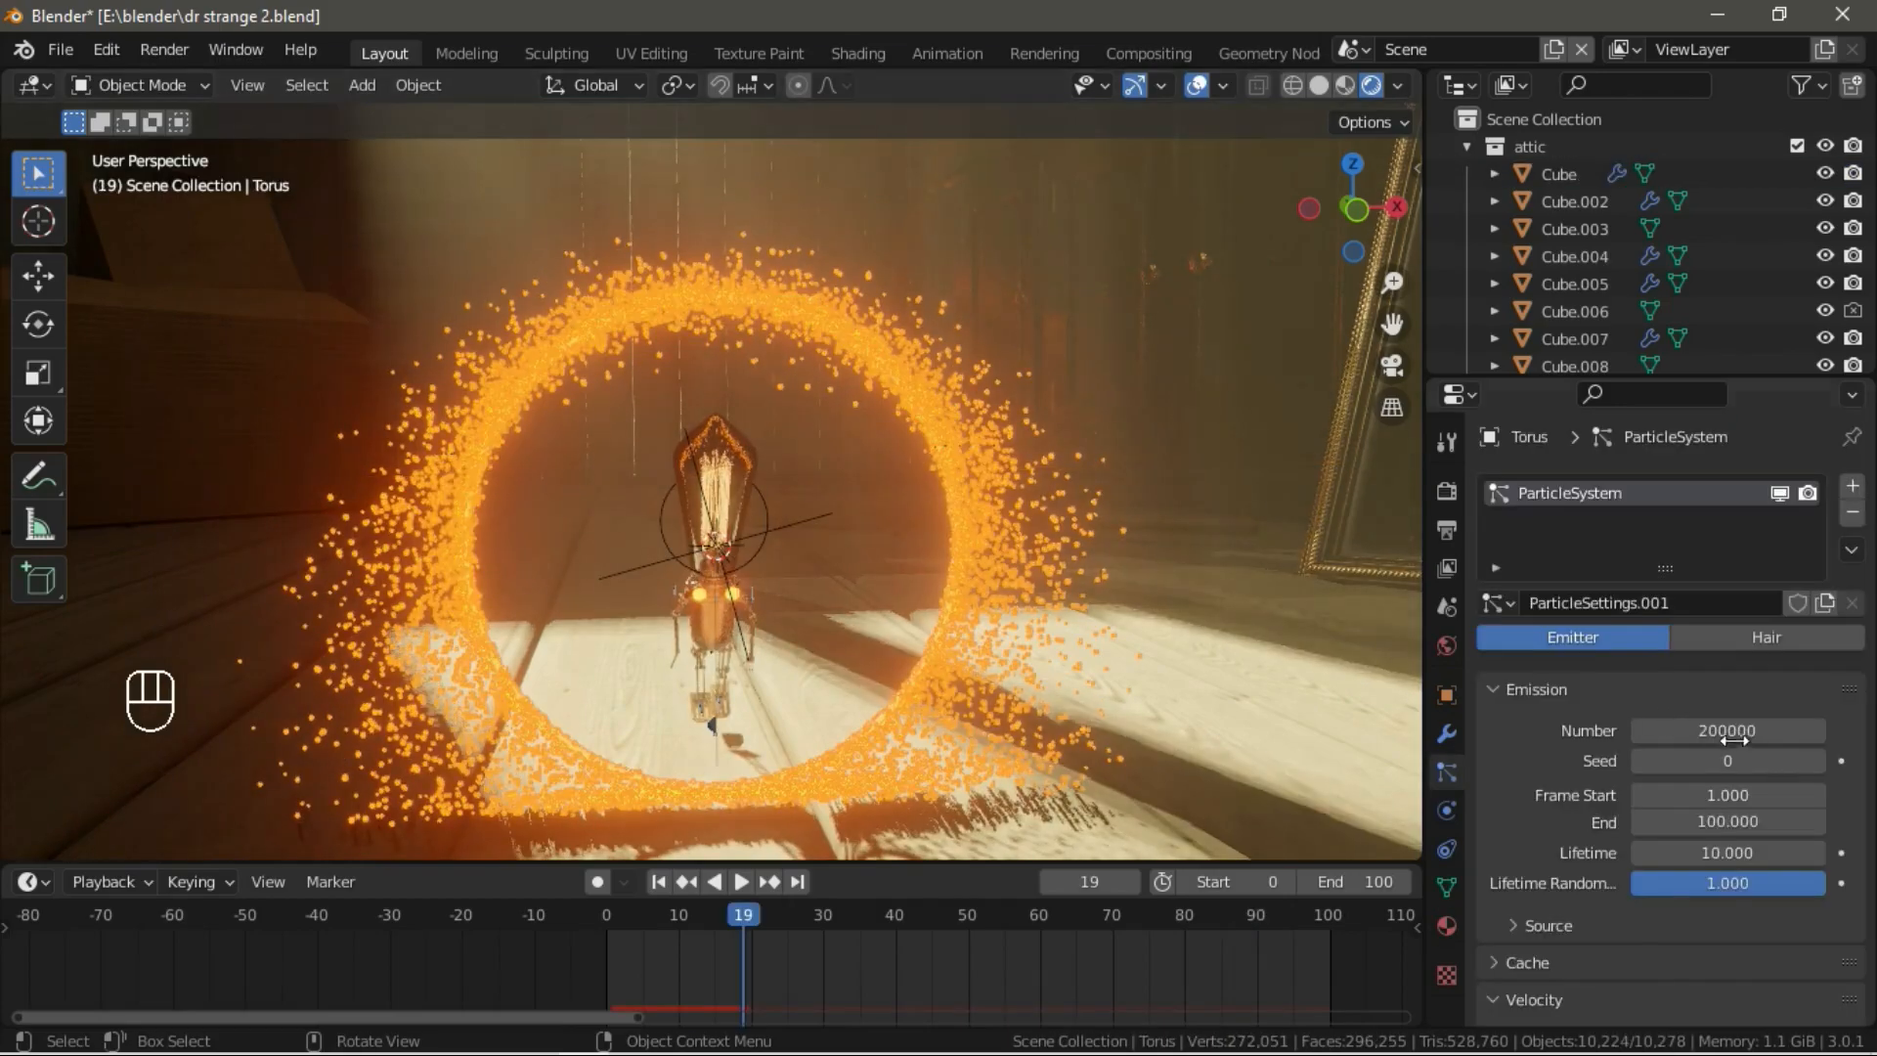
{"action": "left_click", "coordinate": [1012, 553]}
{"action": "key", "text": "space"}
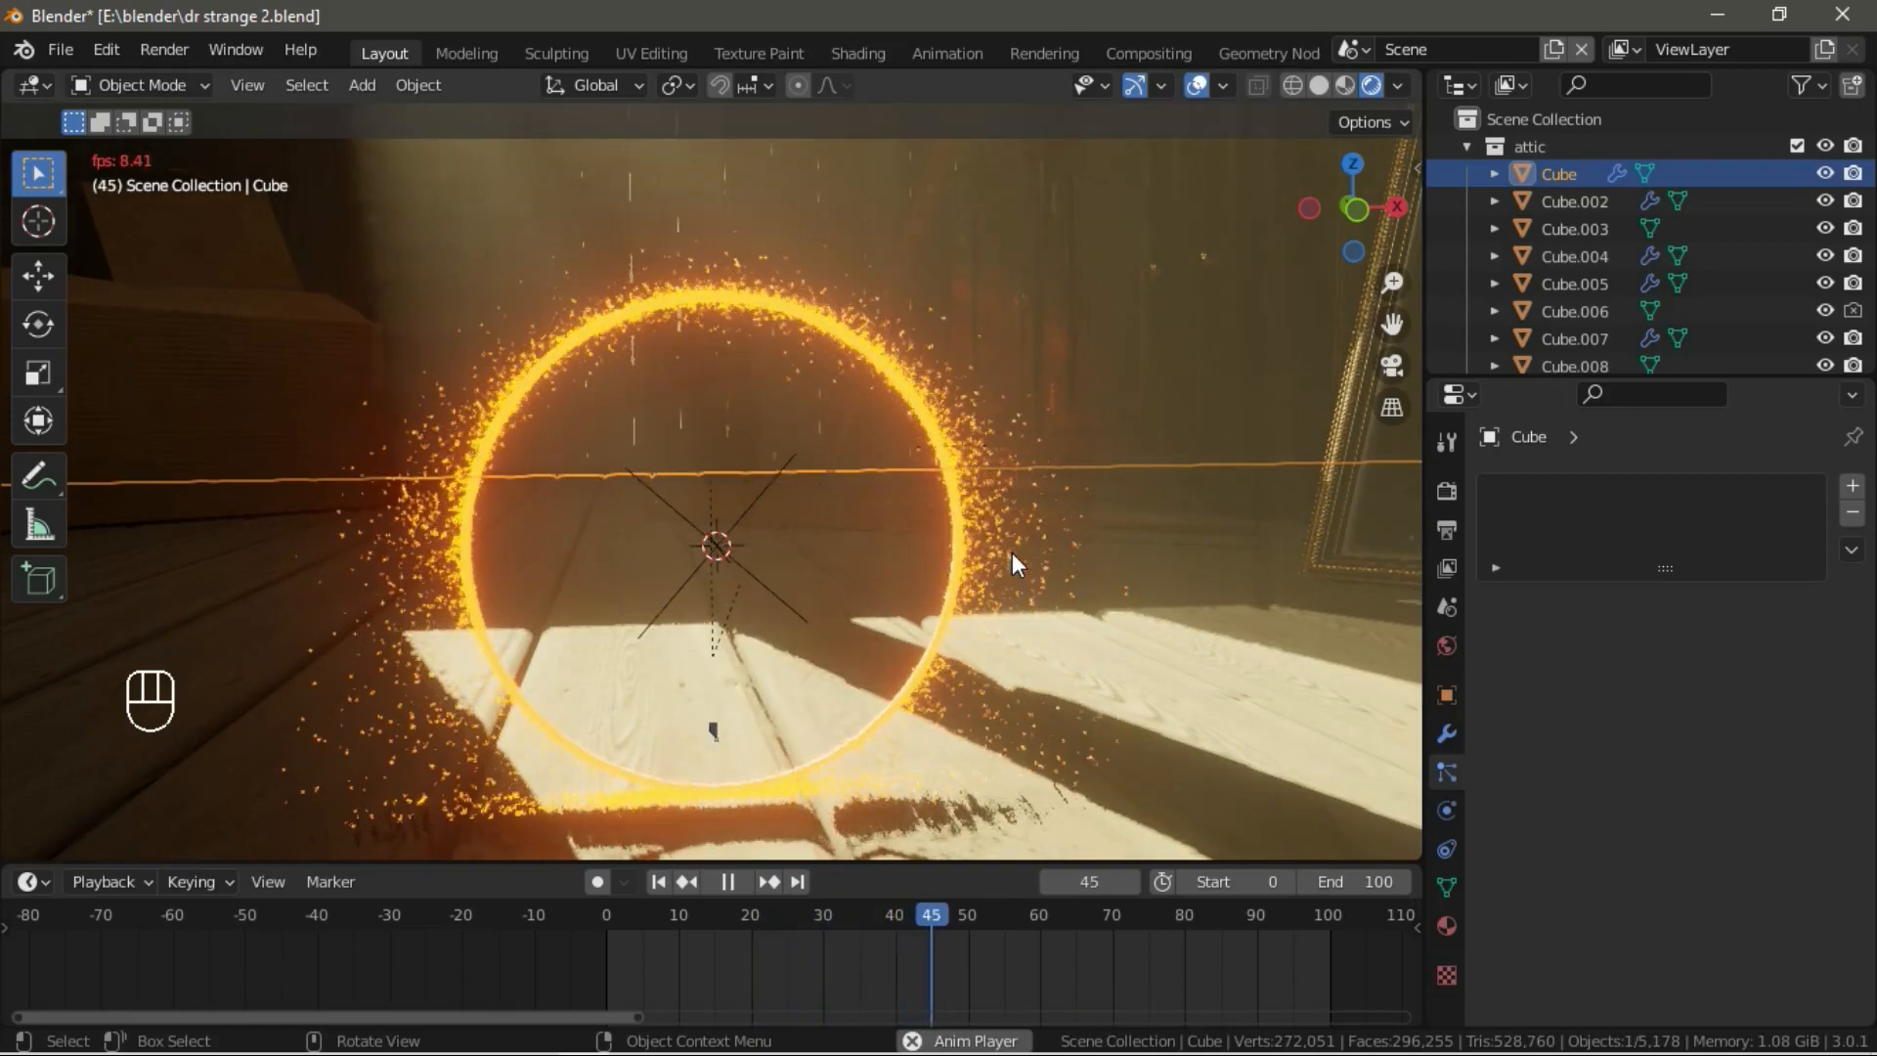
{"action": "key", "text": "space"}
{"action": "scroll", "coordinate": [1004, 553], "scroll_direction": "down", "scroll_amount": 2}
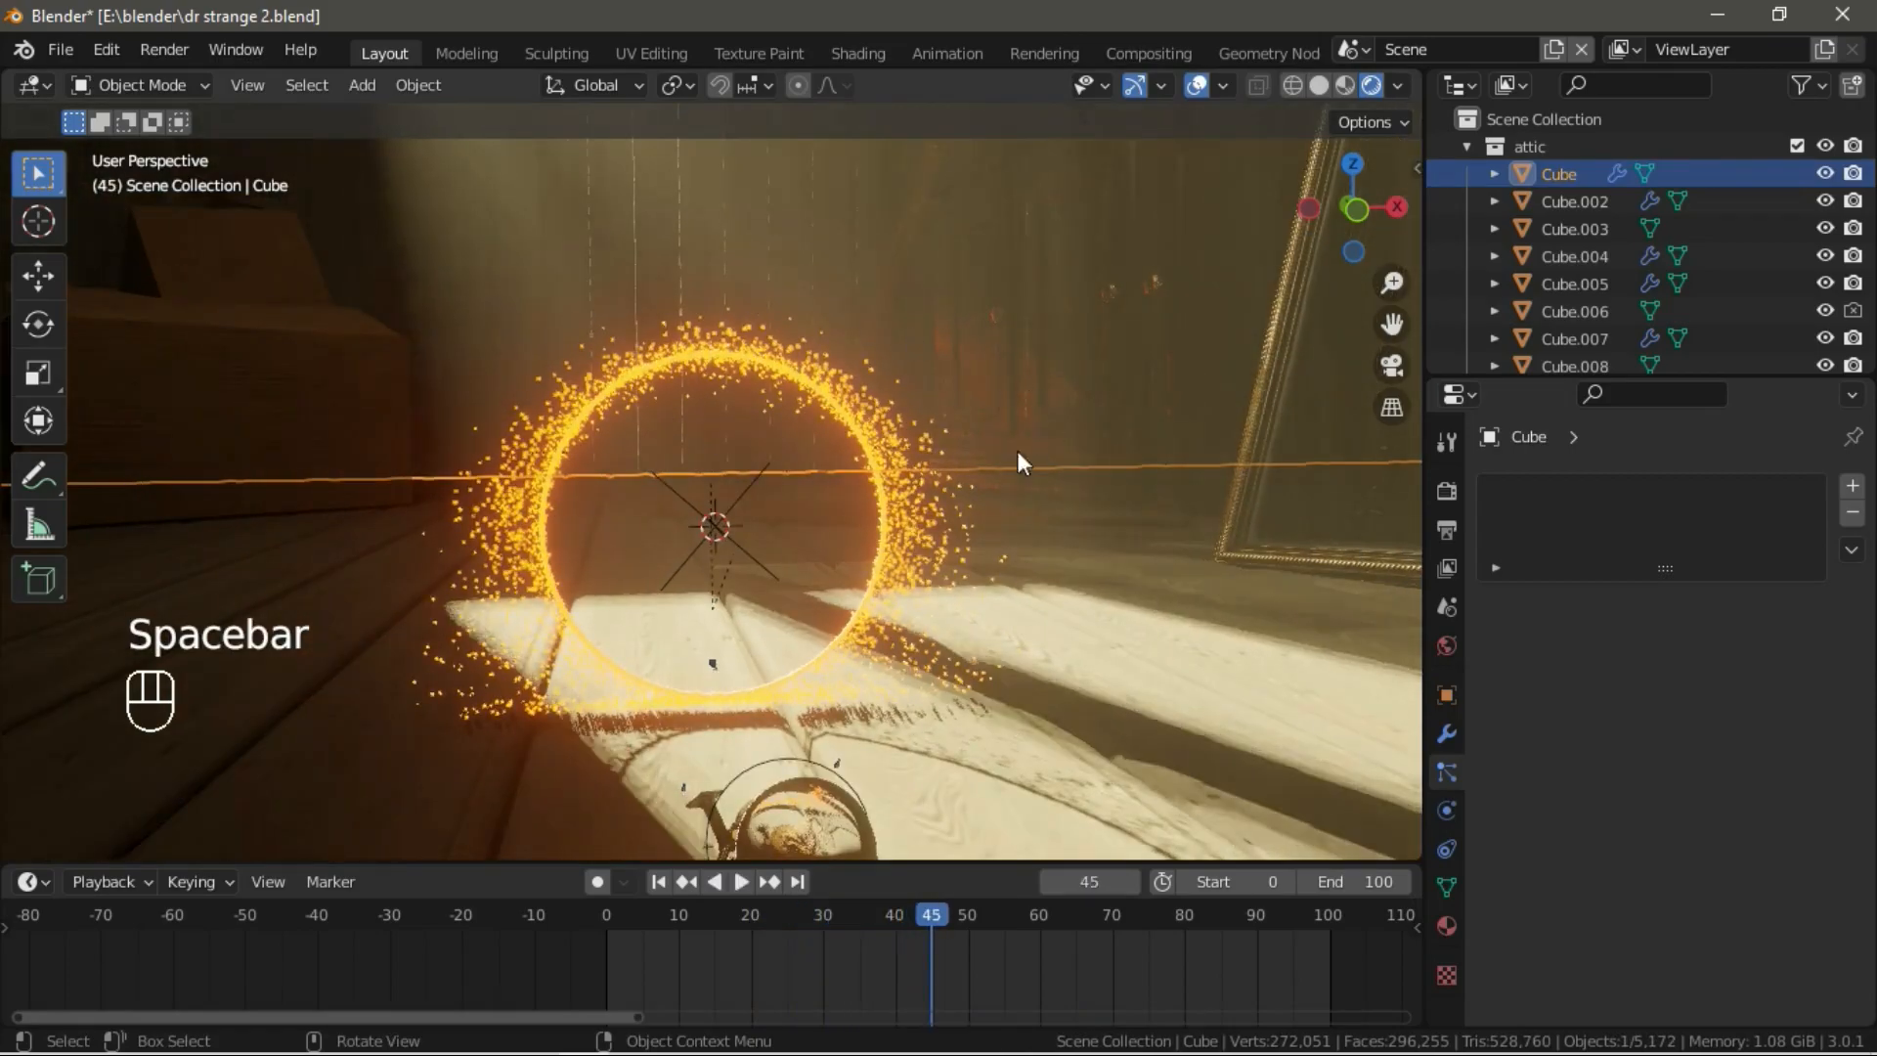
Return to frame 0 in solid shading and add an ico sphere at the ring's centre.
{"action": "left_click", "coordinate": [654, 888]}
{"action": "key", "text": "z"}
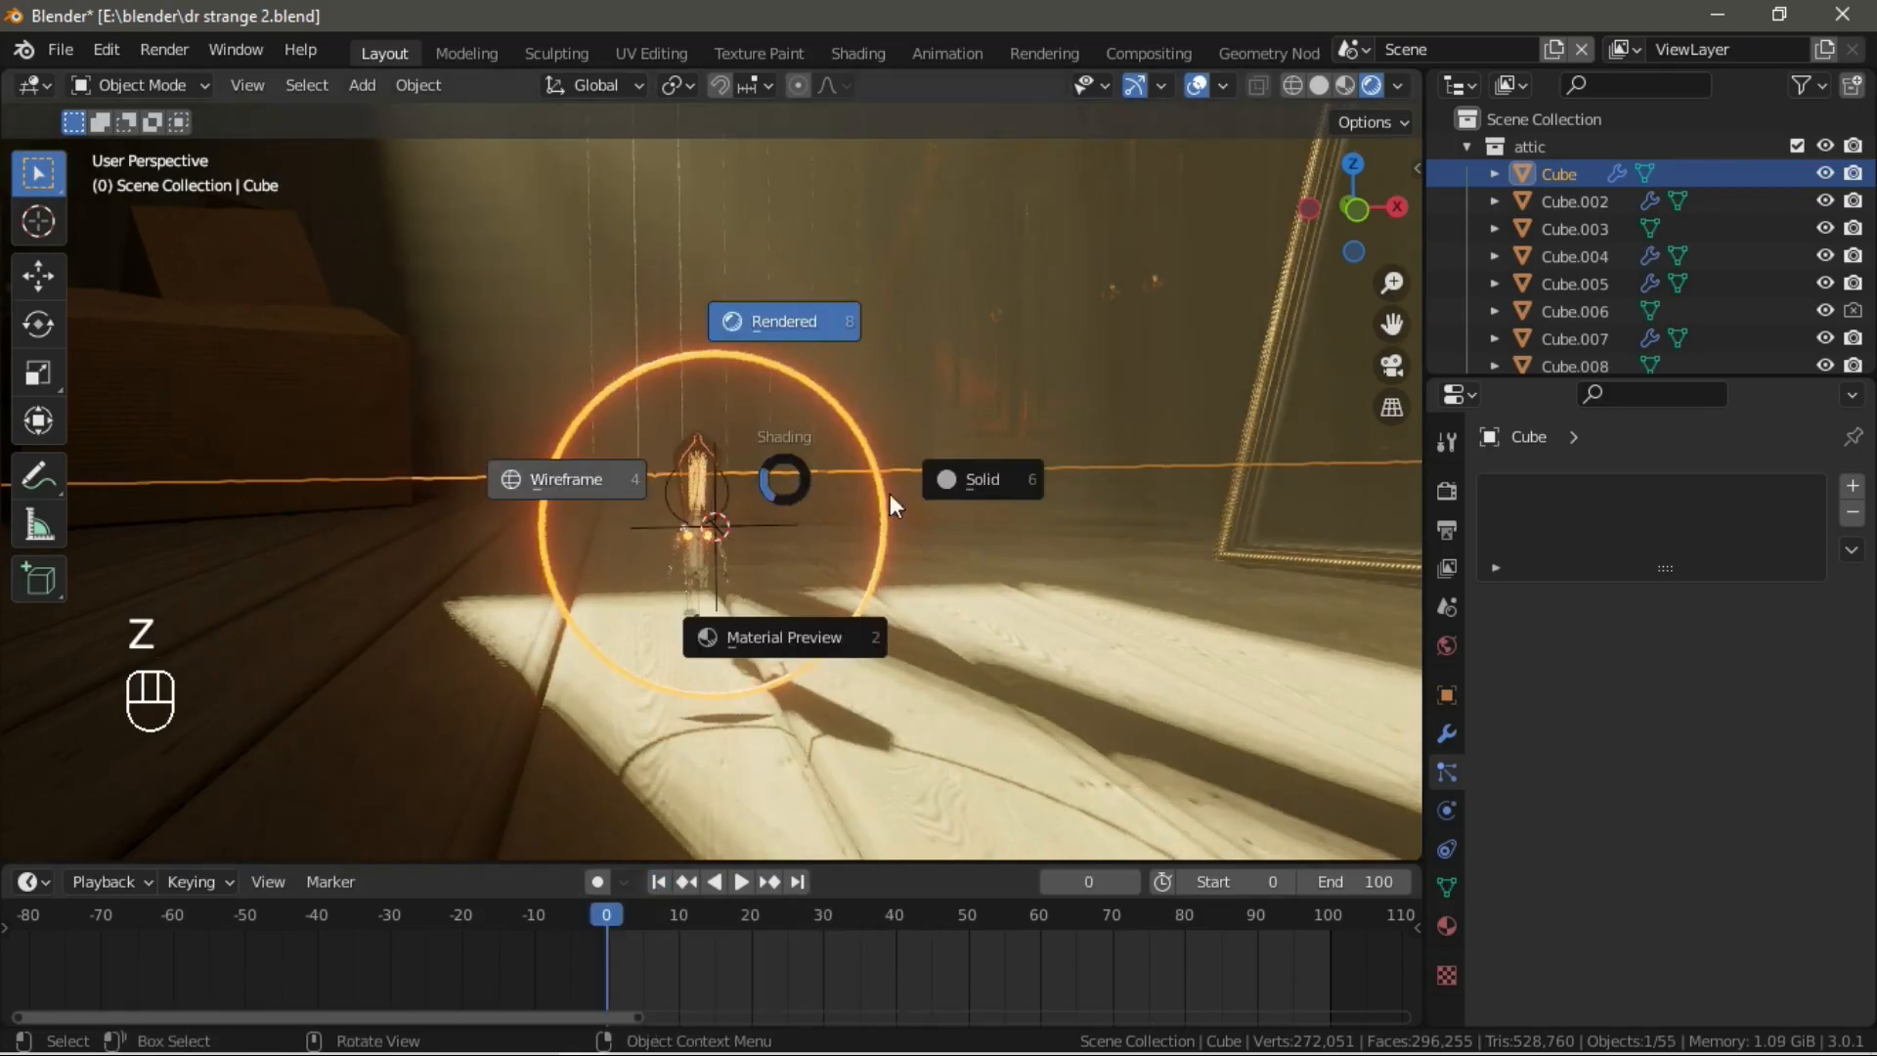
{"action": "left_click", "coordinate": [889, 494]}
{"action": "key", "text": "shift+a"}
{"action": "mouse_move", "coordinate": [794, 499]}
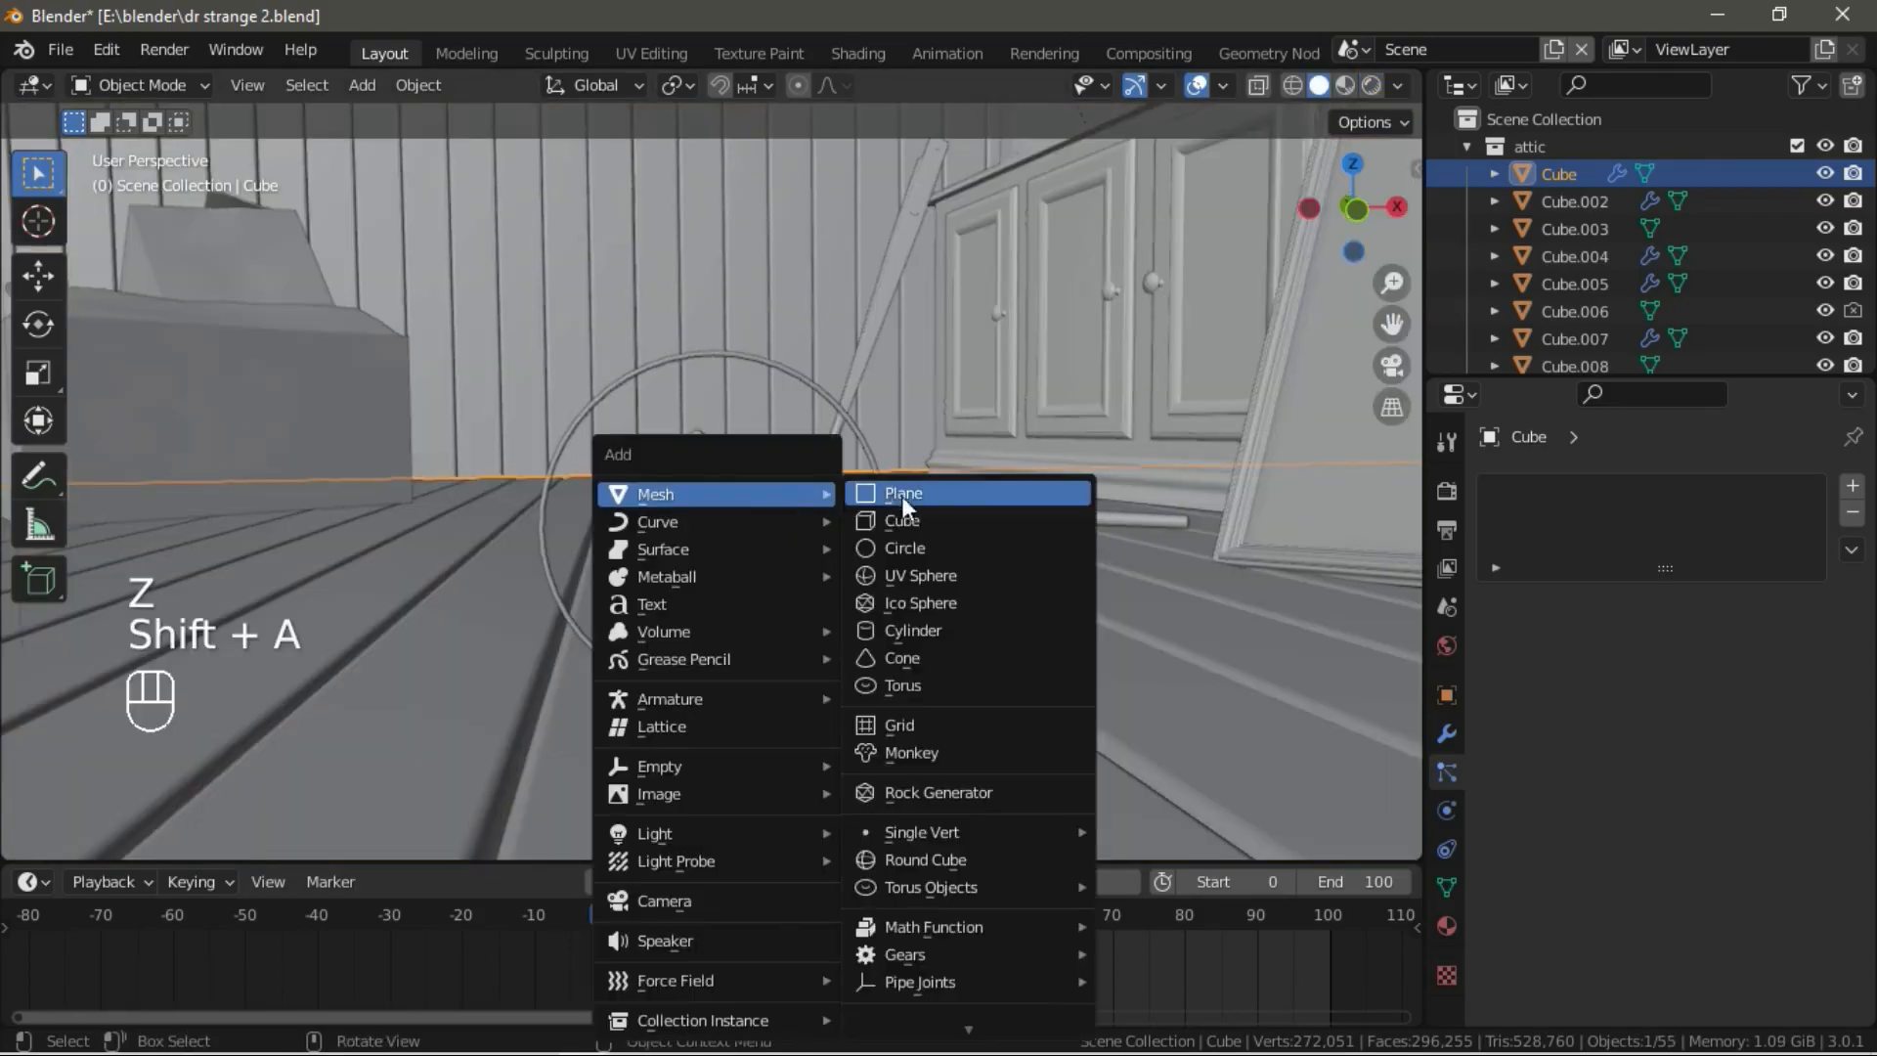
{"action": "left_click", "coordinate": [911, 600]}
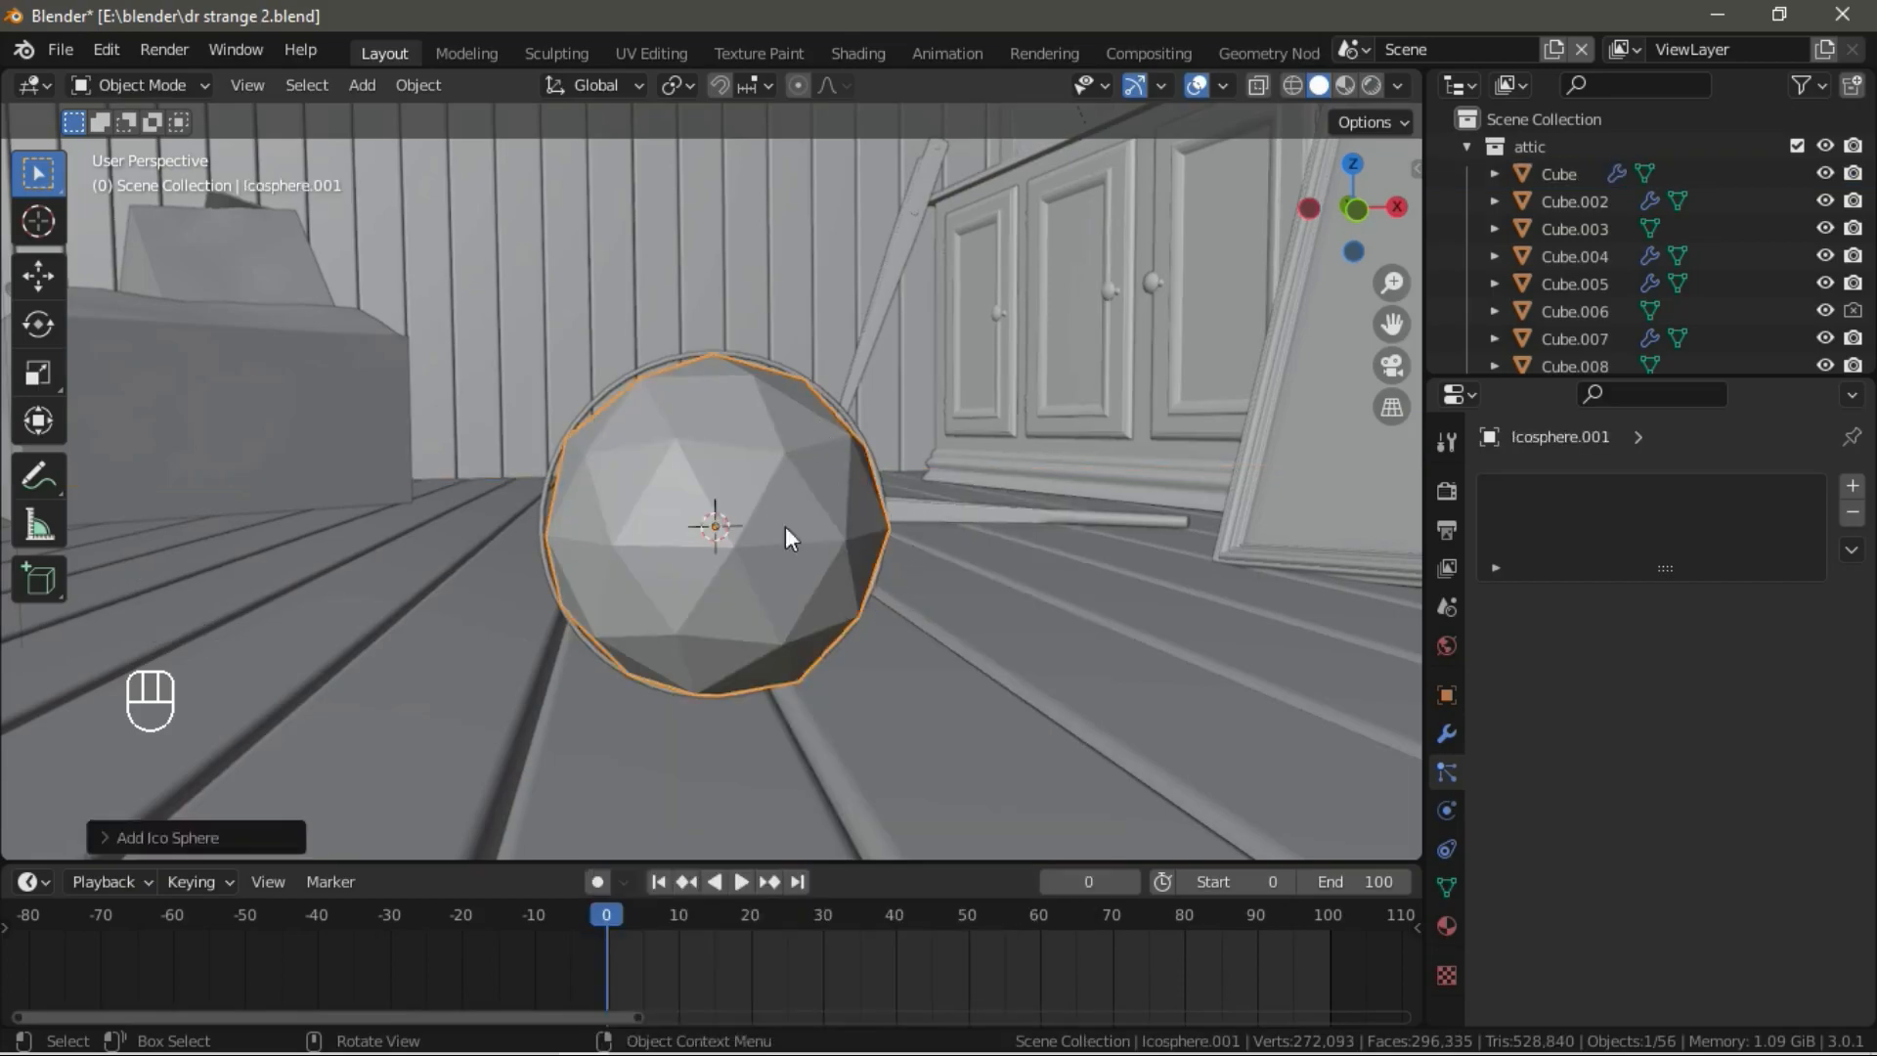
Scale the ico sphere's mesh to about 0.1 and raise the sphere along Z onto the ring's highest point.
{"action": "key", "text": "Tab"}
{"action": "key", "text": "s"}
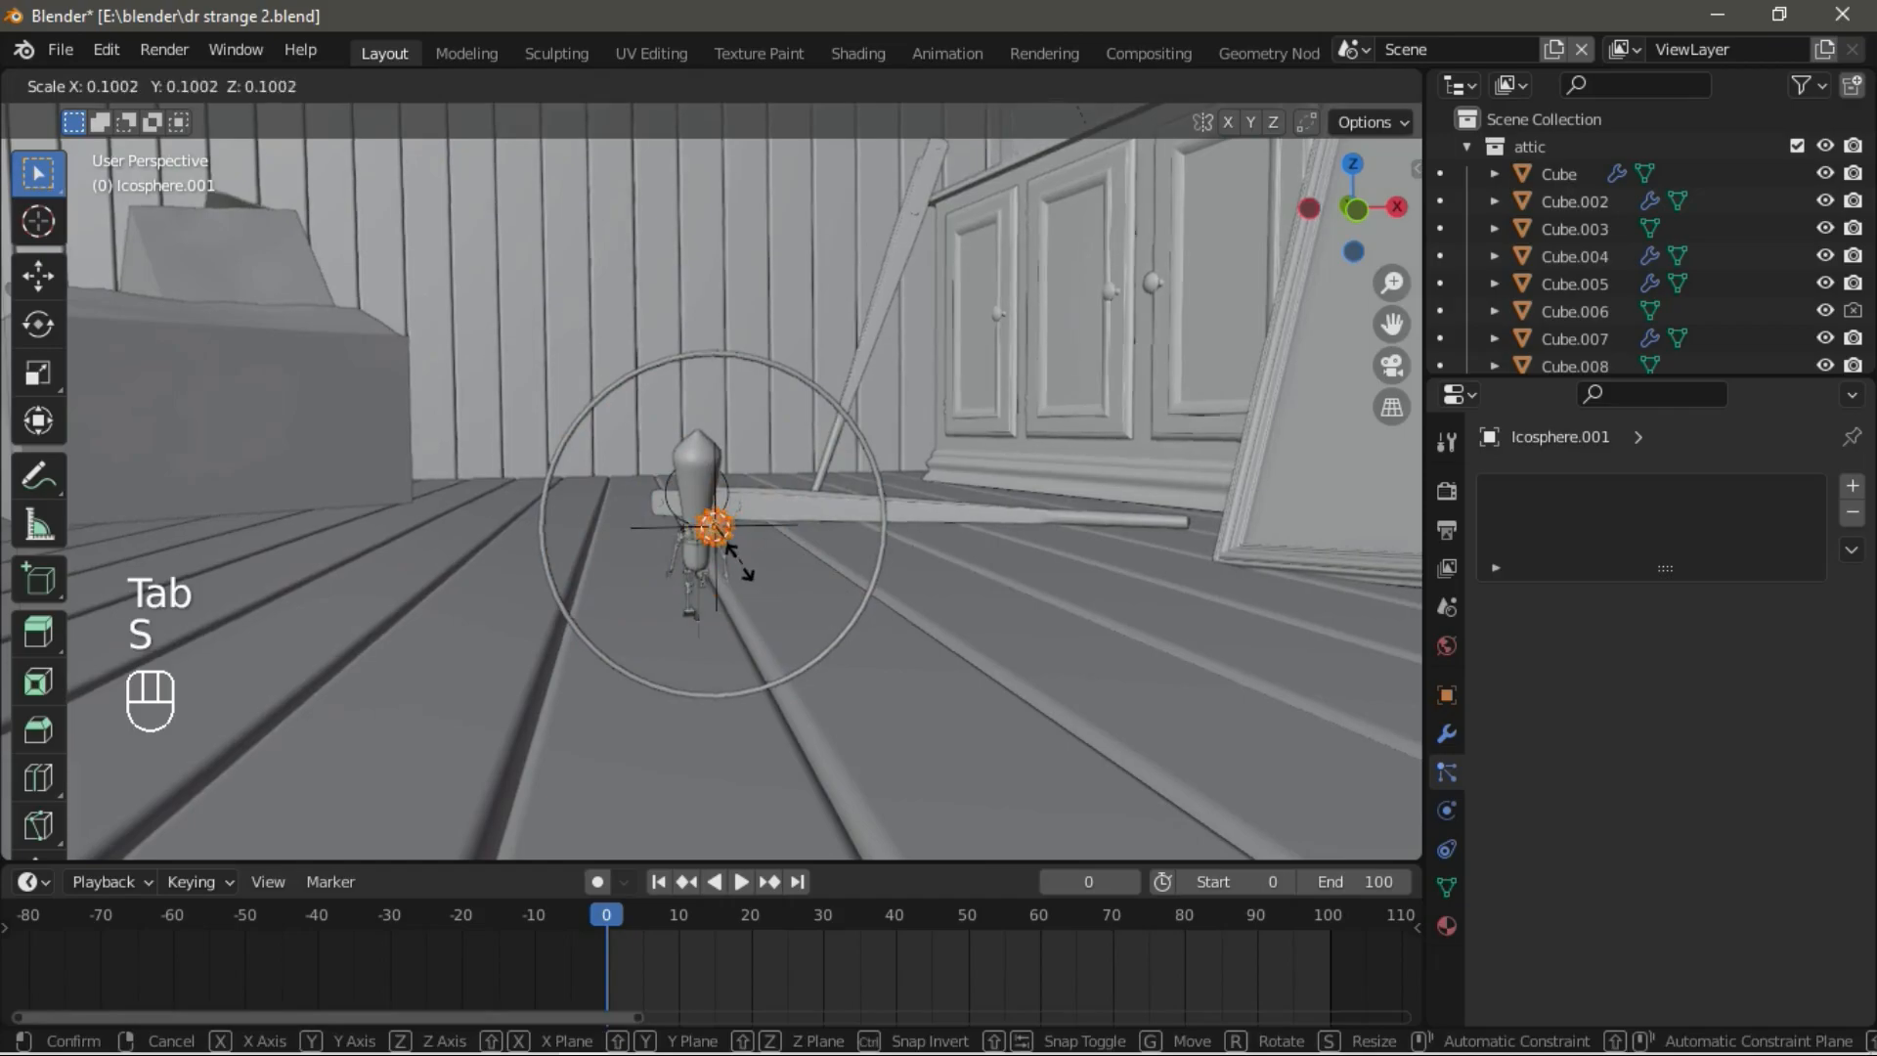
{"action": "left_click", "coordinate": [730, 553]}
{"action": "key", "text": "Tab"}
{"action": "key", "text": "g"}
{"action": "key", "text": "z"}
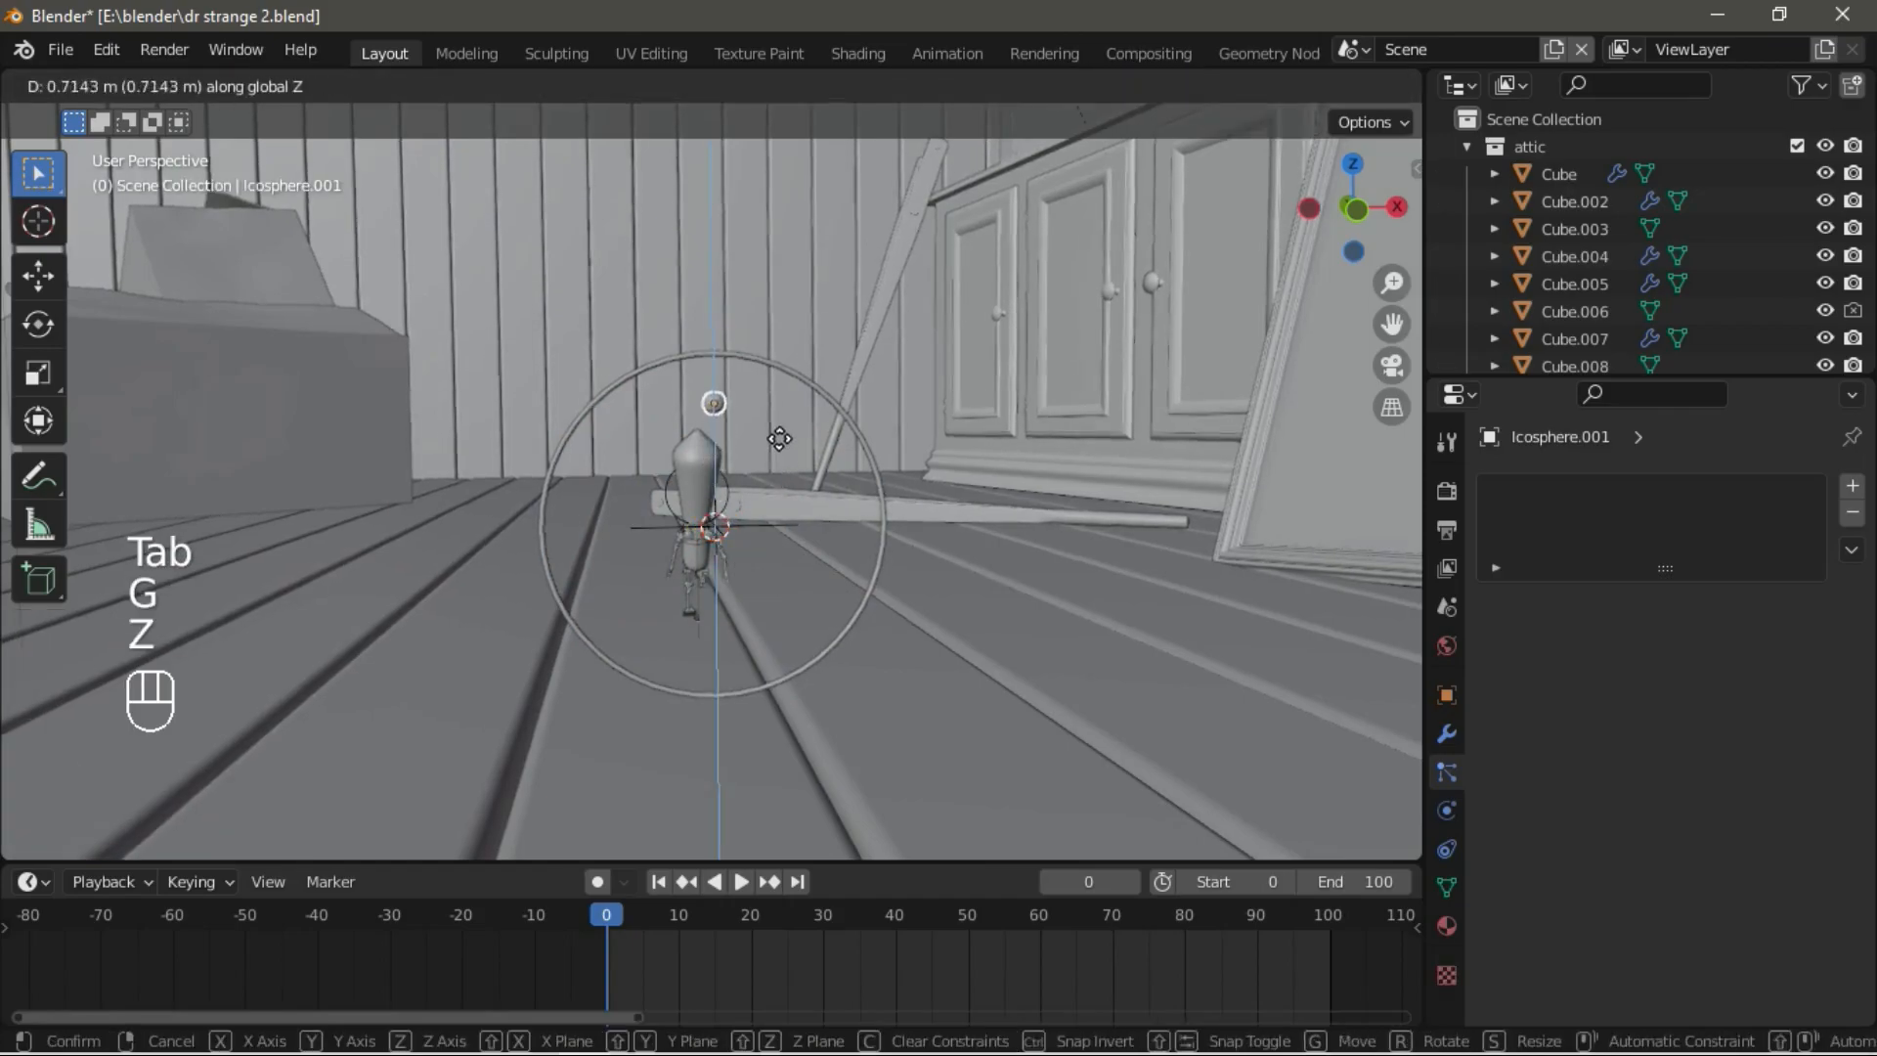
{"action": "left_click", "coordinate": [788, 352]}
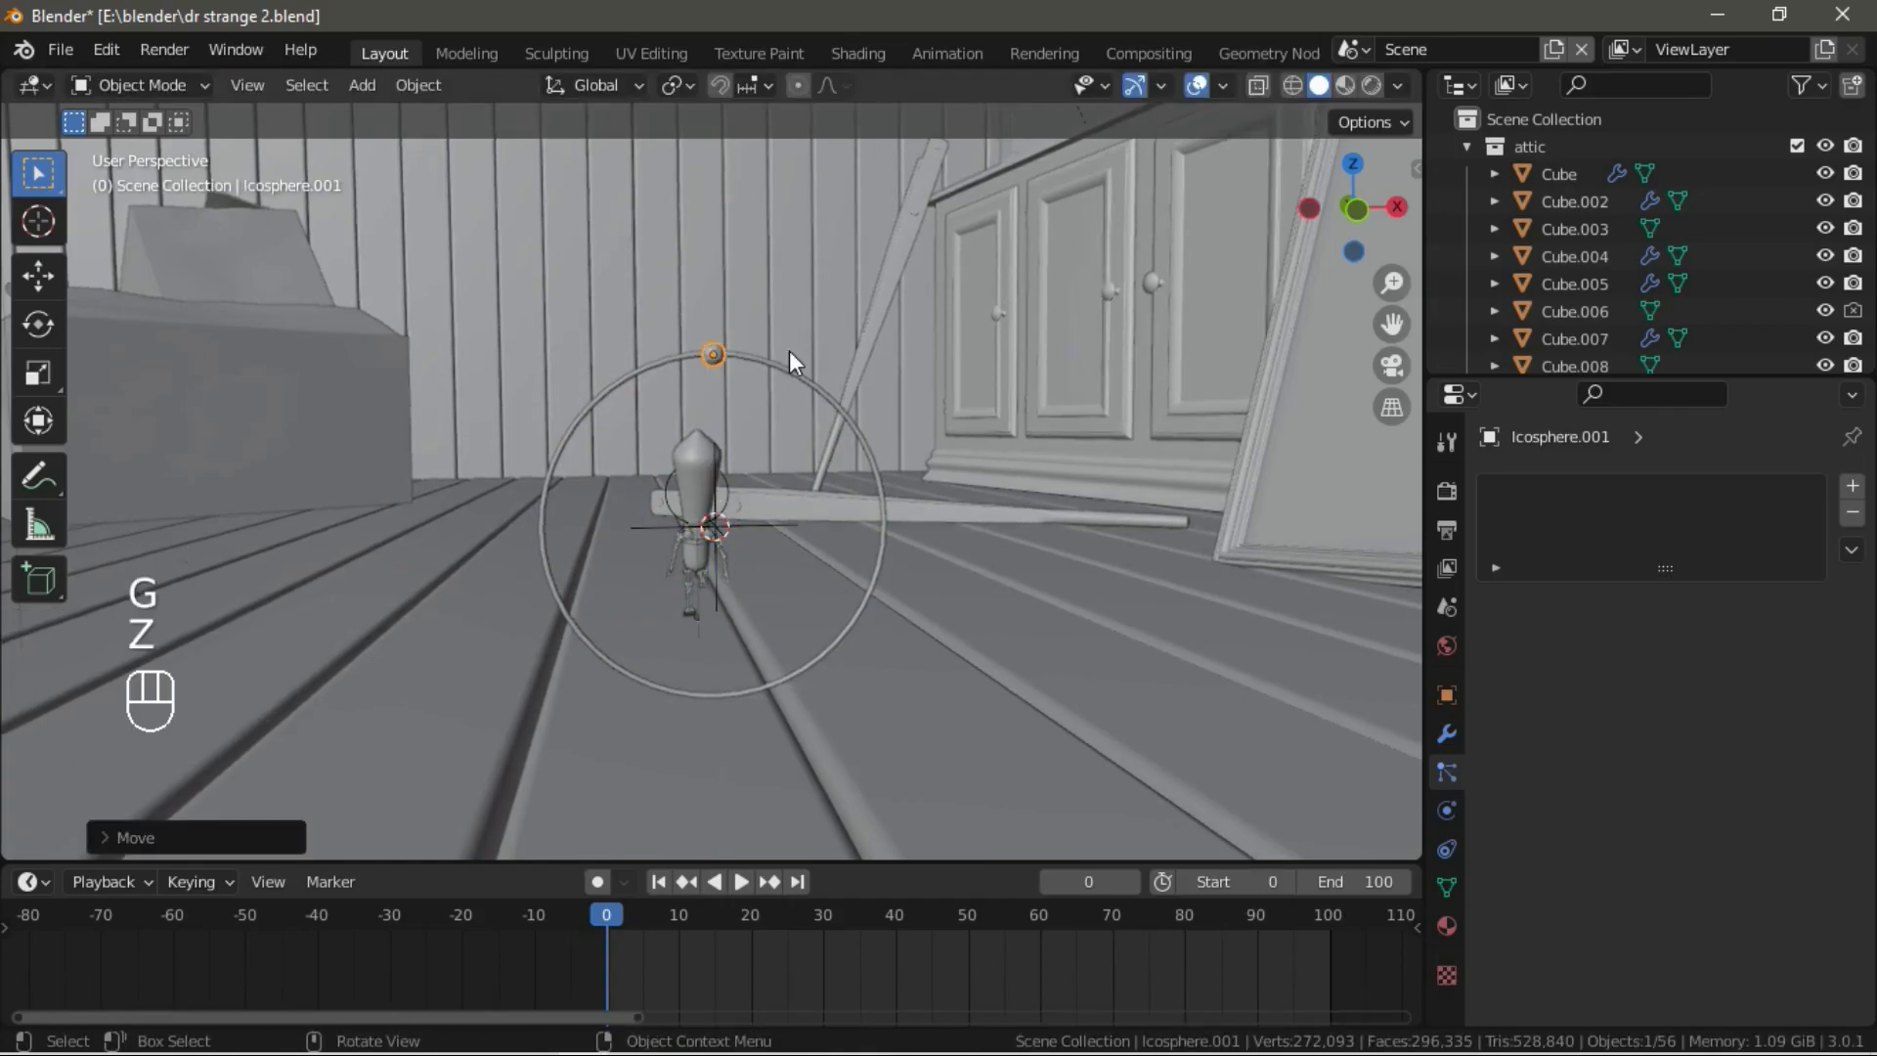
{"action": "scroll", "coordinate": [782, 360], "scroll_direction": "up", "scroll_amount": 2}
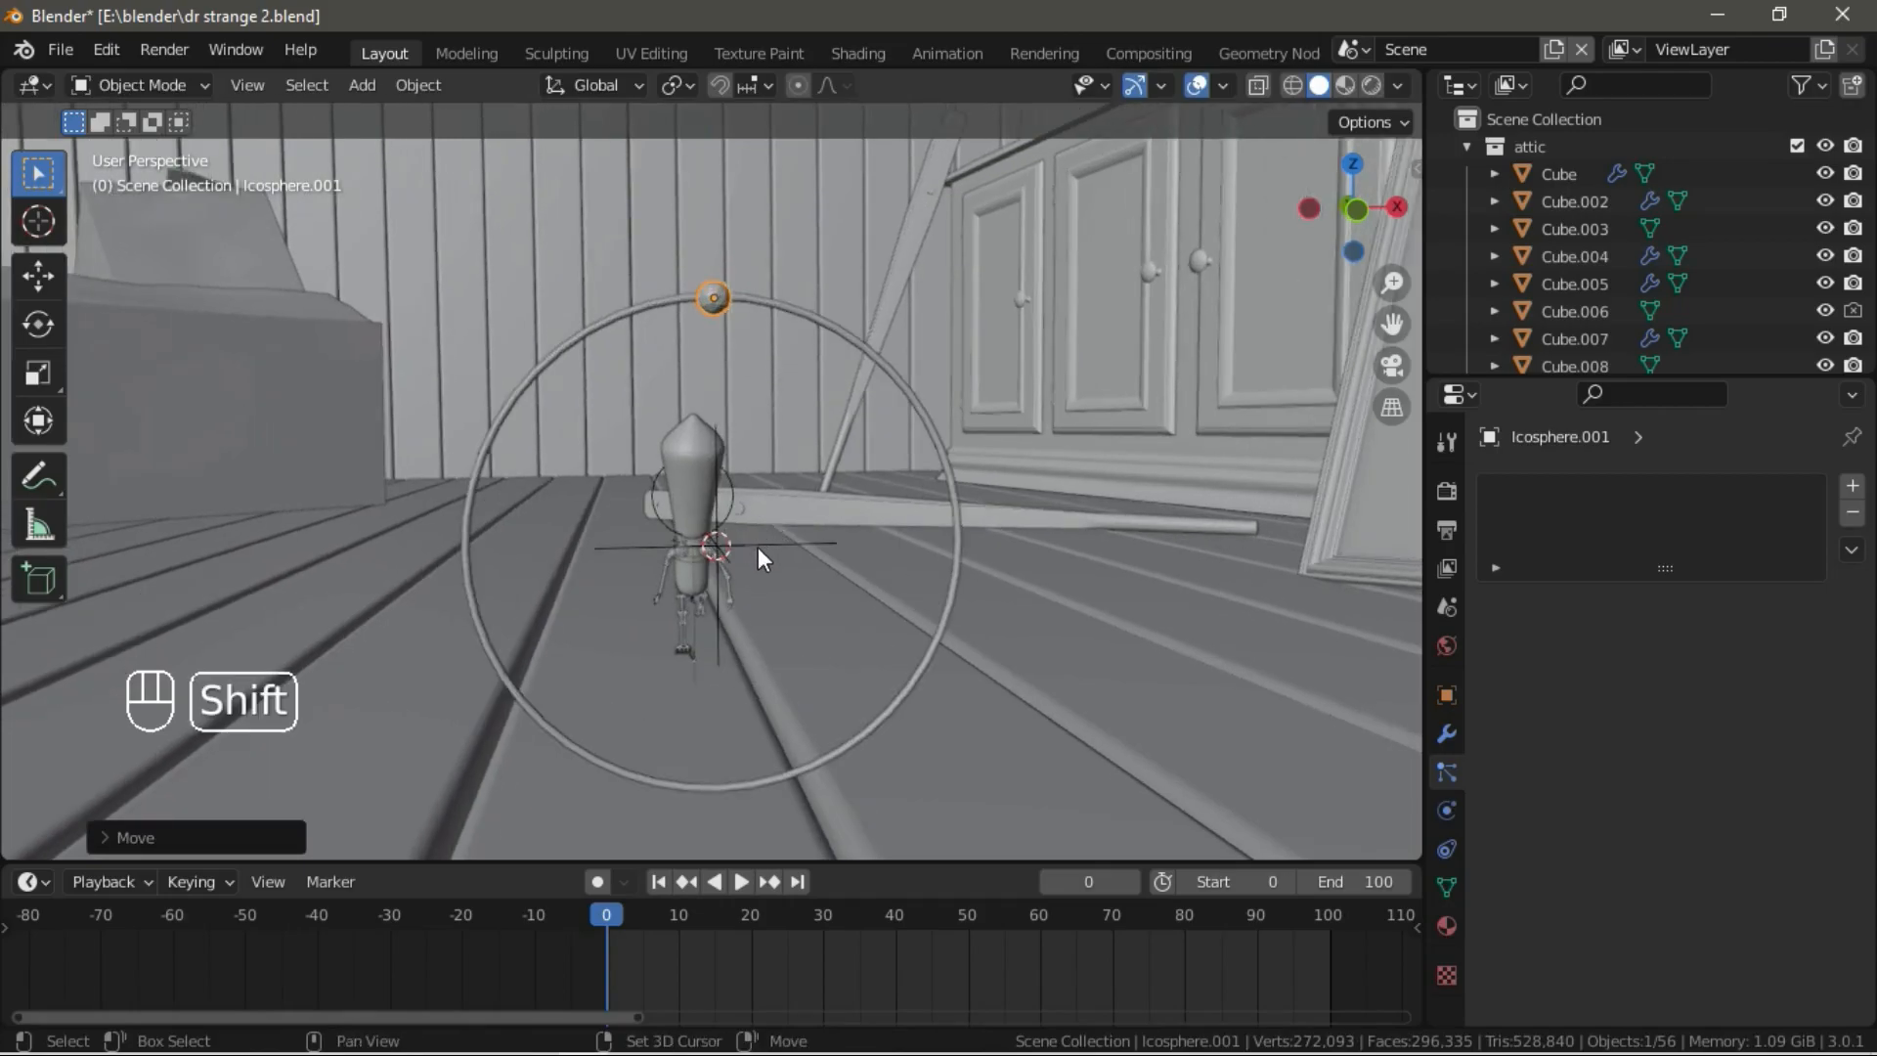
Parent the small ico sphere to the rotating Empty at the ring's centre.
{"action": "left_click", "coordinate": [758, 548], "text": "shift"}
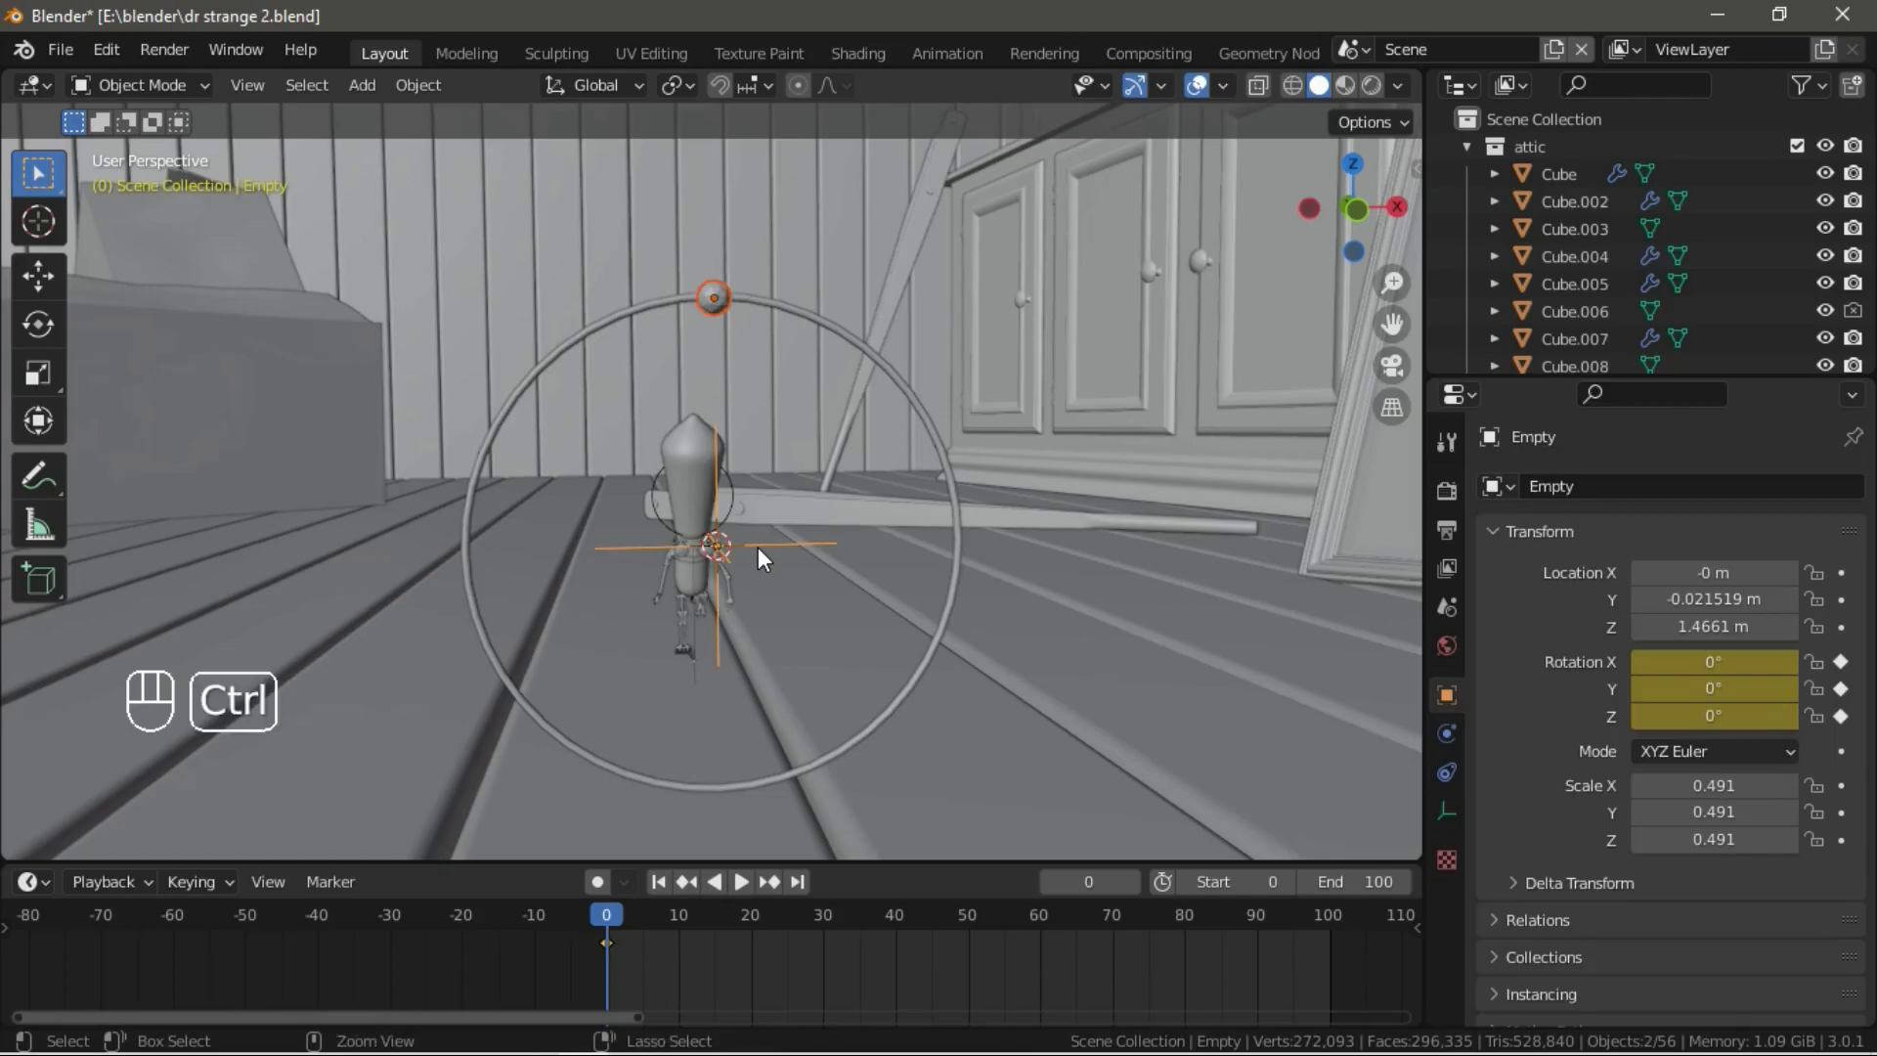
{"action": "key", "text": "ctrl+p"}
{"action": "left_click", "coordinate": [759, 555]}
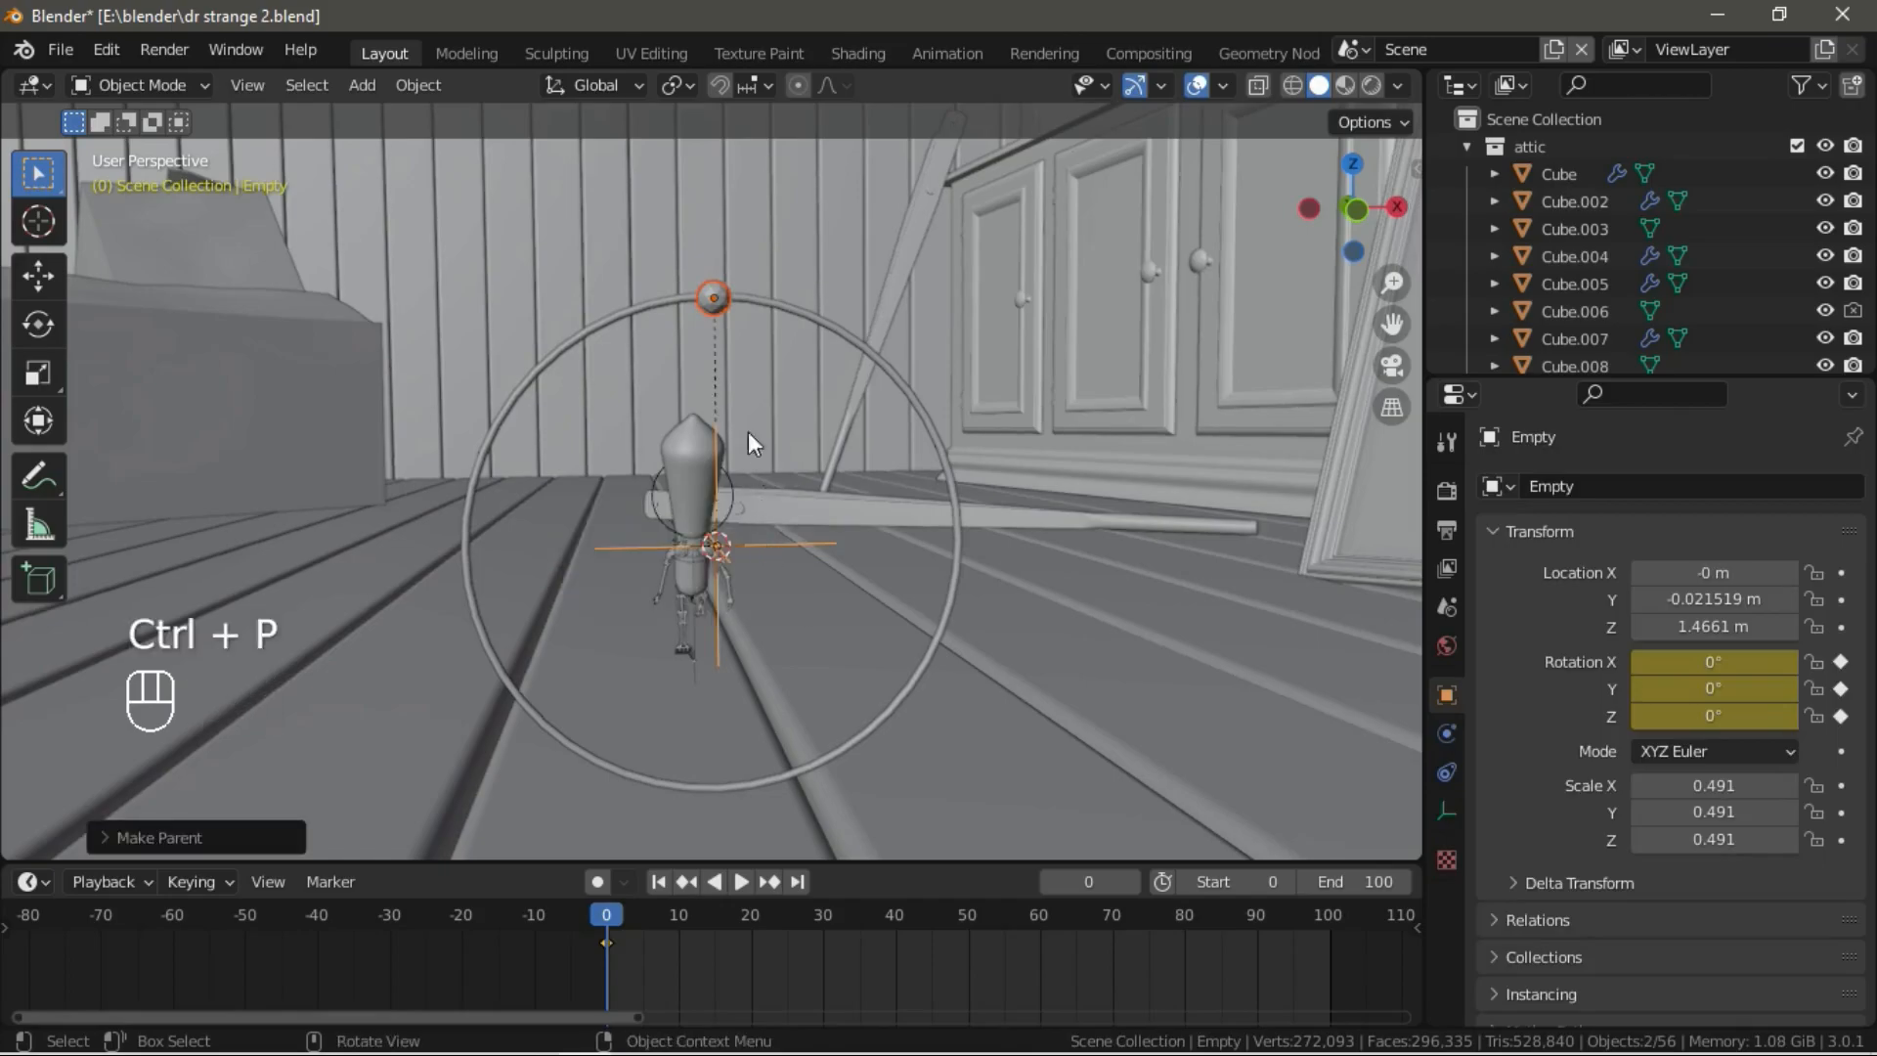
Apply the Quick Smoke effect to the small ico sphere.
{"action": "left_click", "coordinate": [726, 298]}
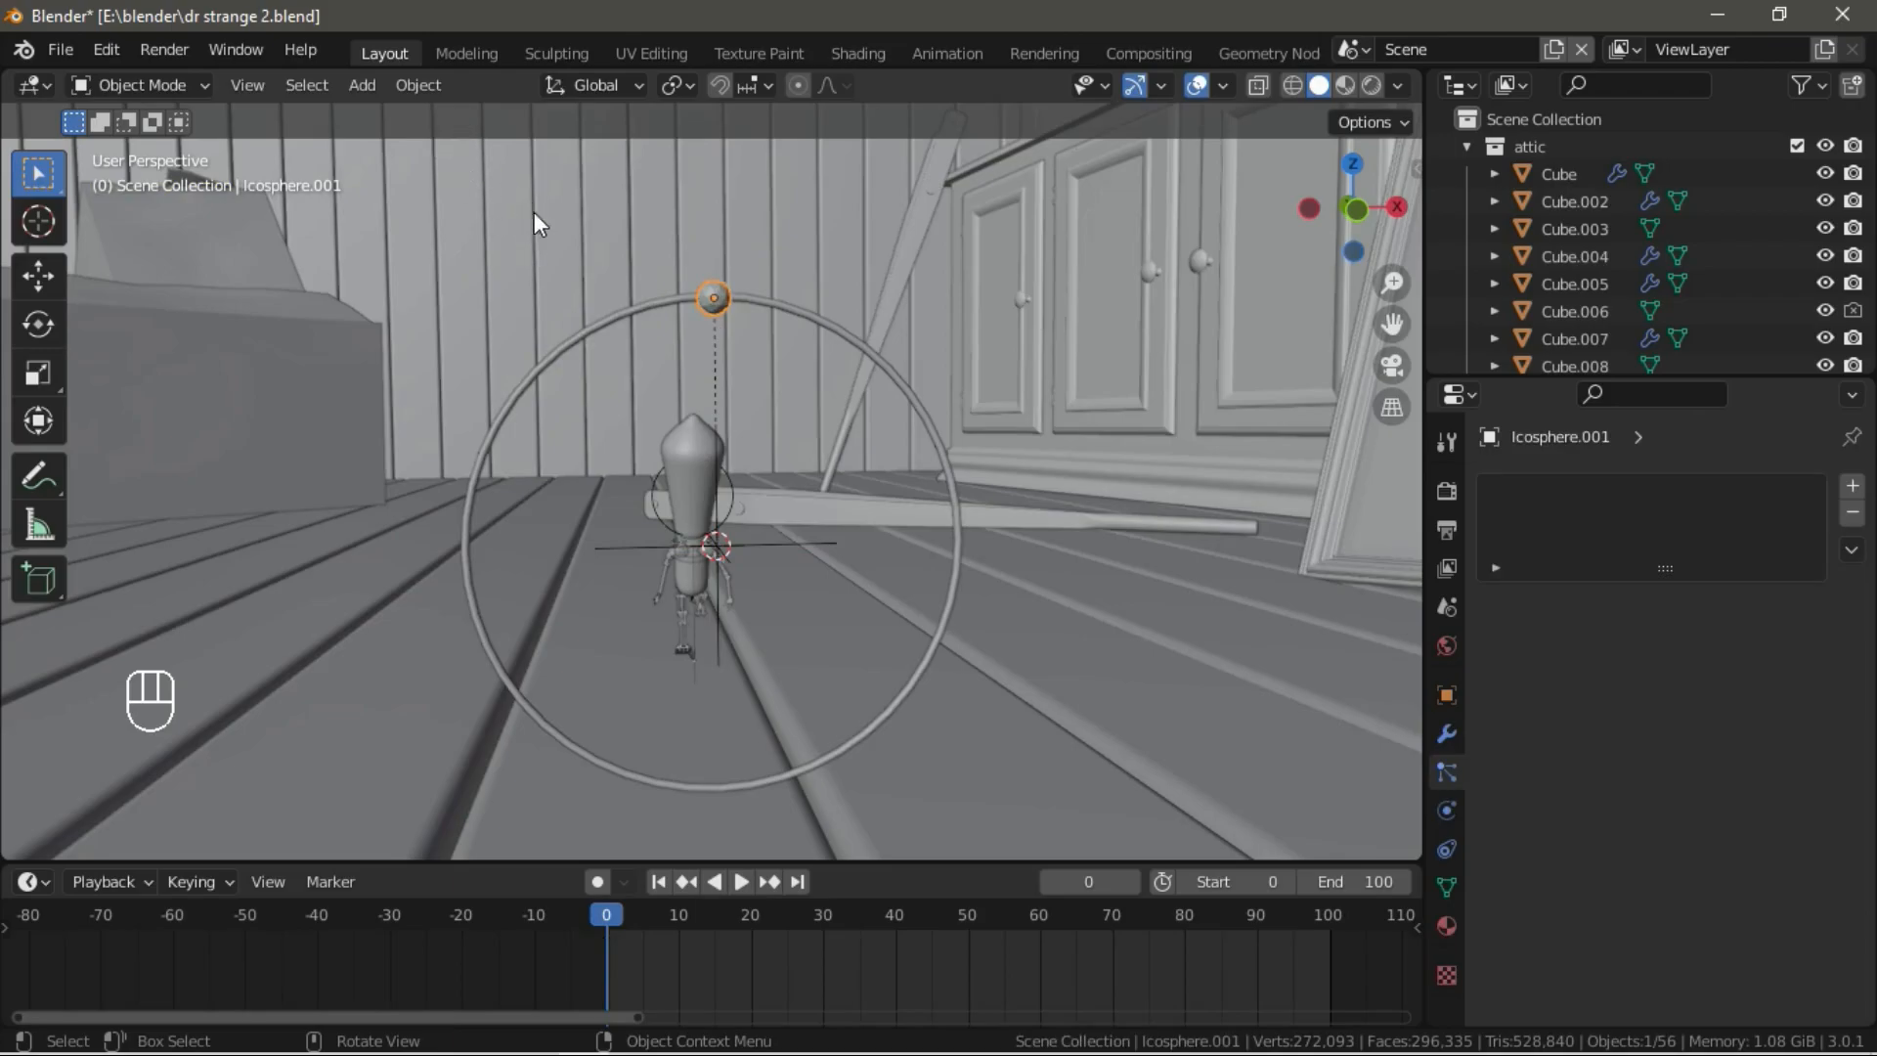
{"action": "key", "text": "F3"}
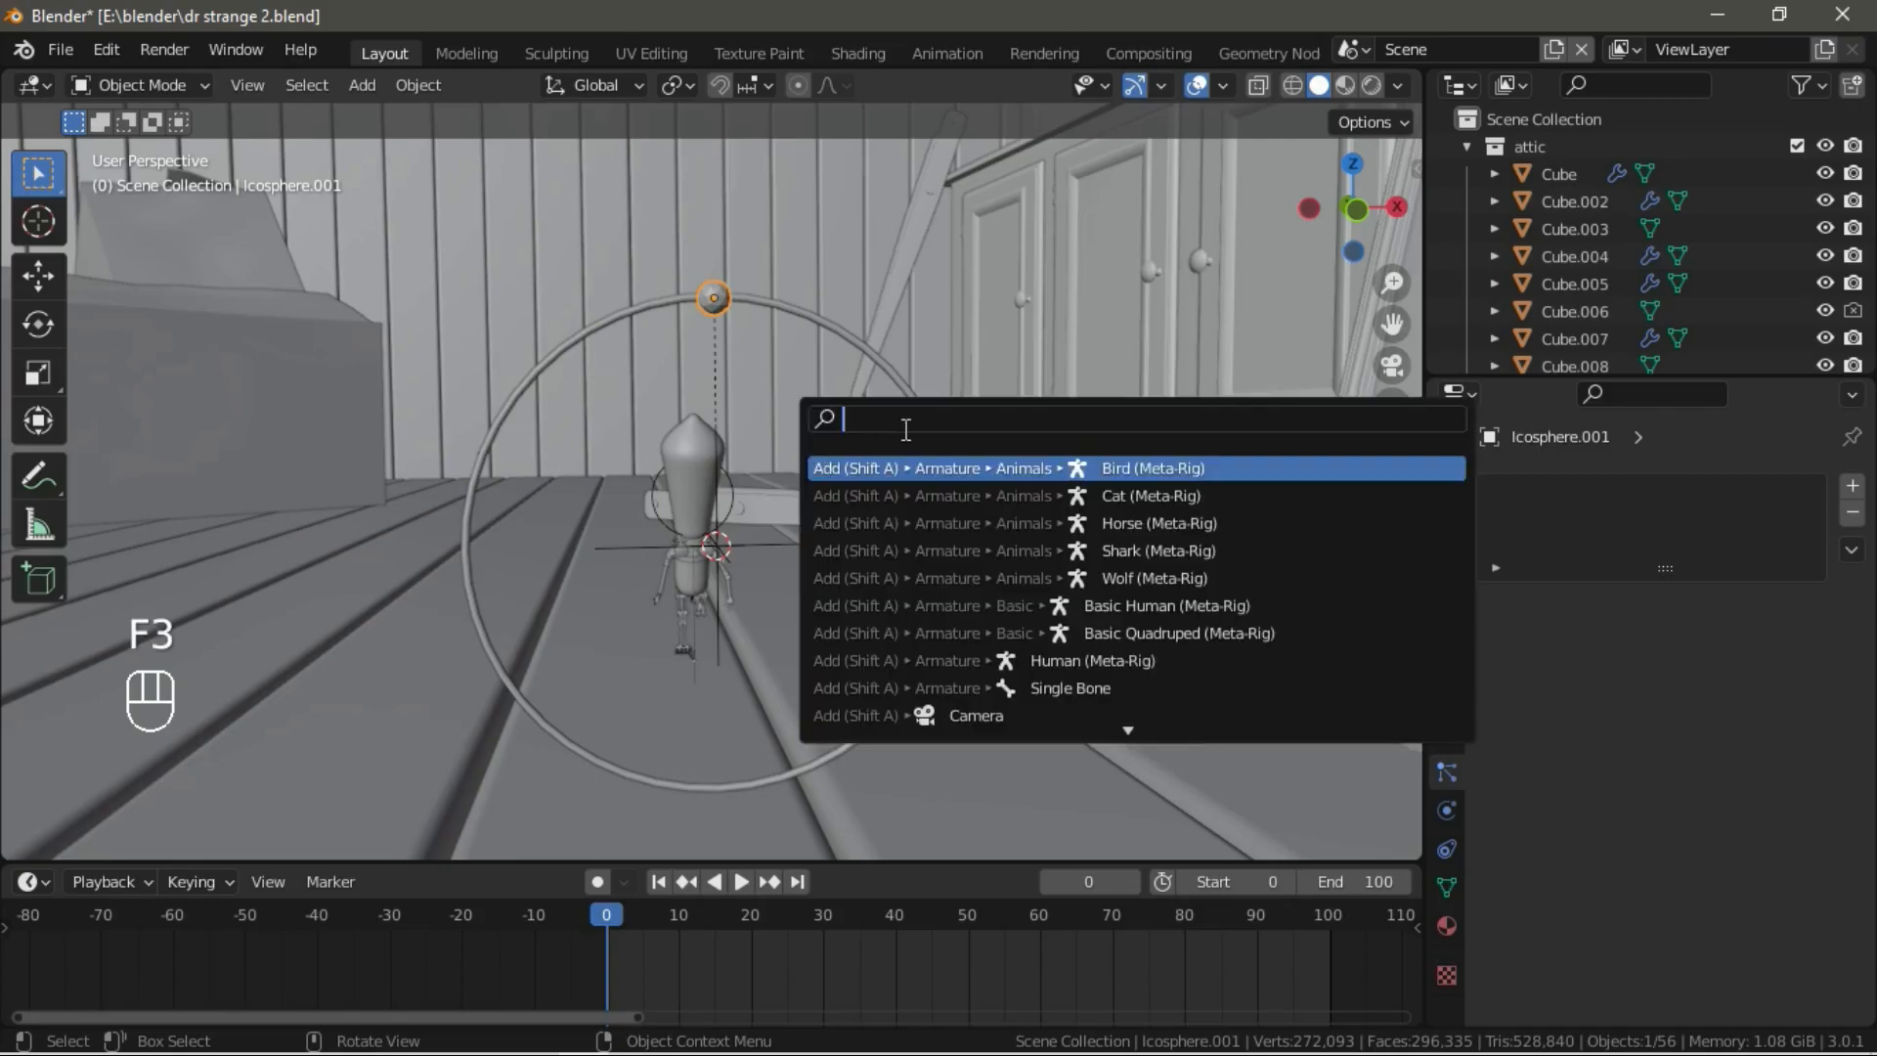
{"action": "type", "text": "smok"}
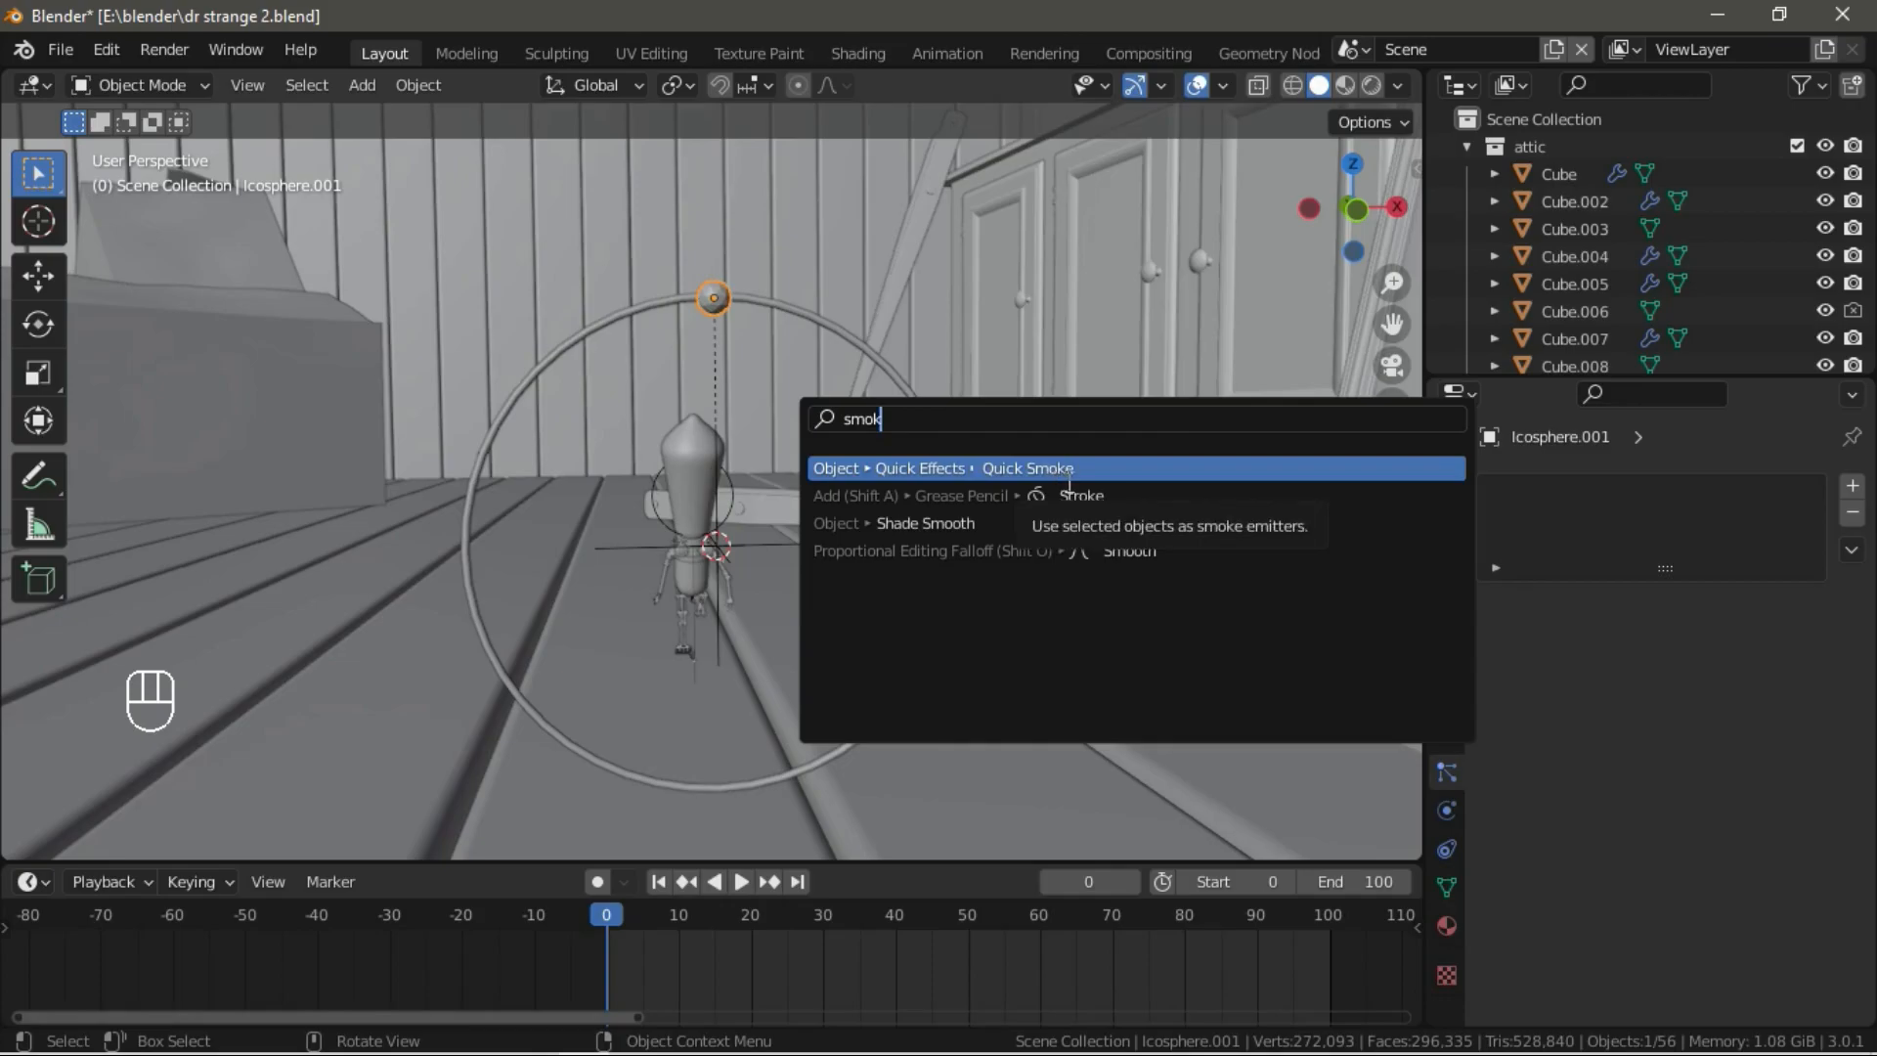
{"action": "left_click", "coordinate": [1056, 467]}
{"action": "scroll", "coordinate": [1001, 432], "scroll_direction": "down", "scroll_amount": 5}
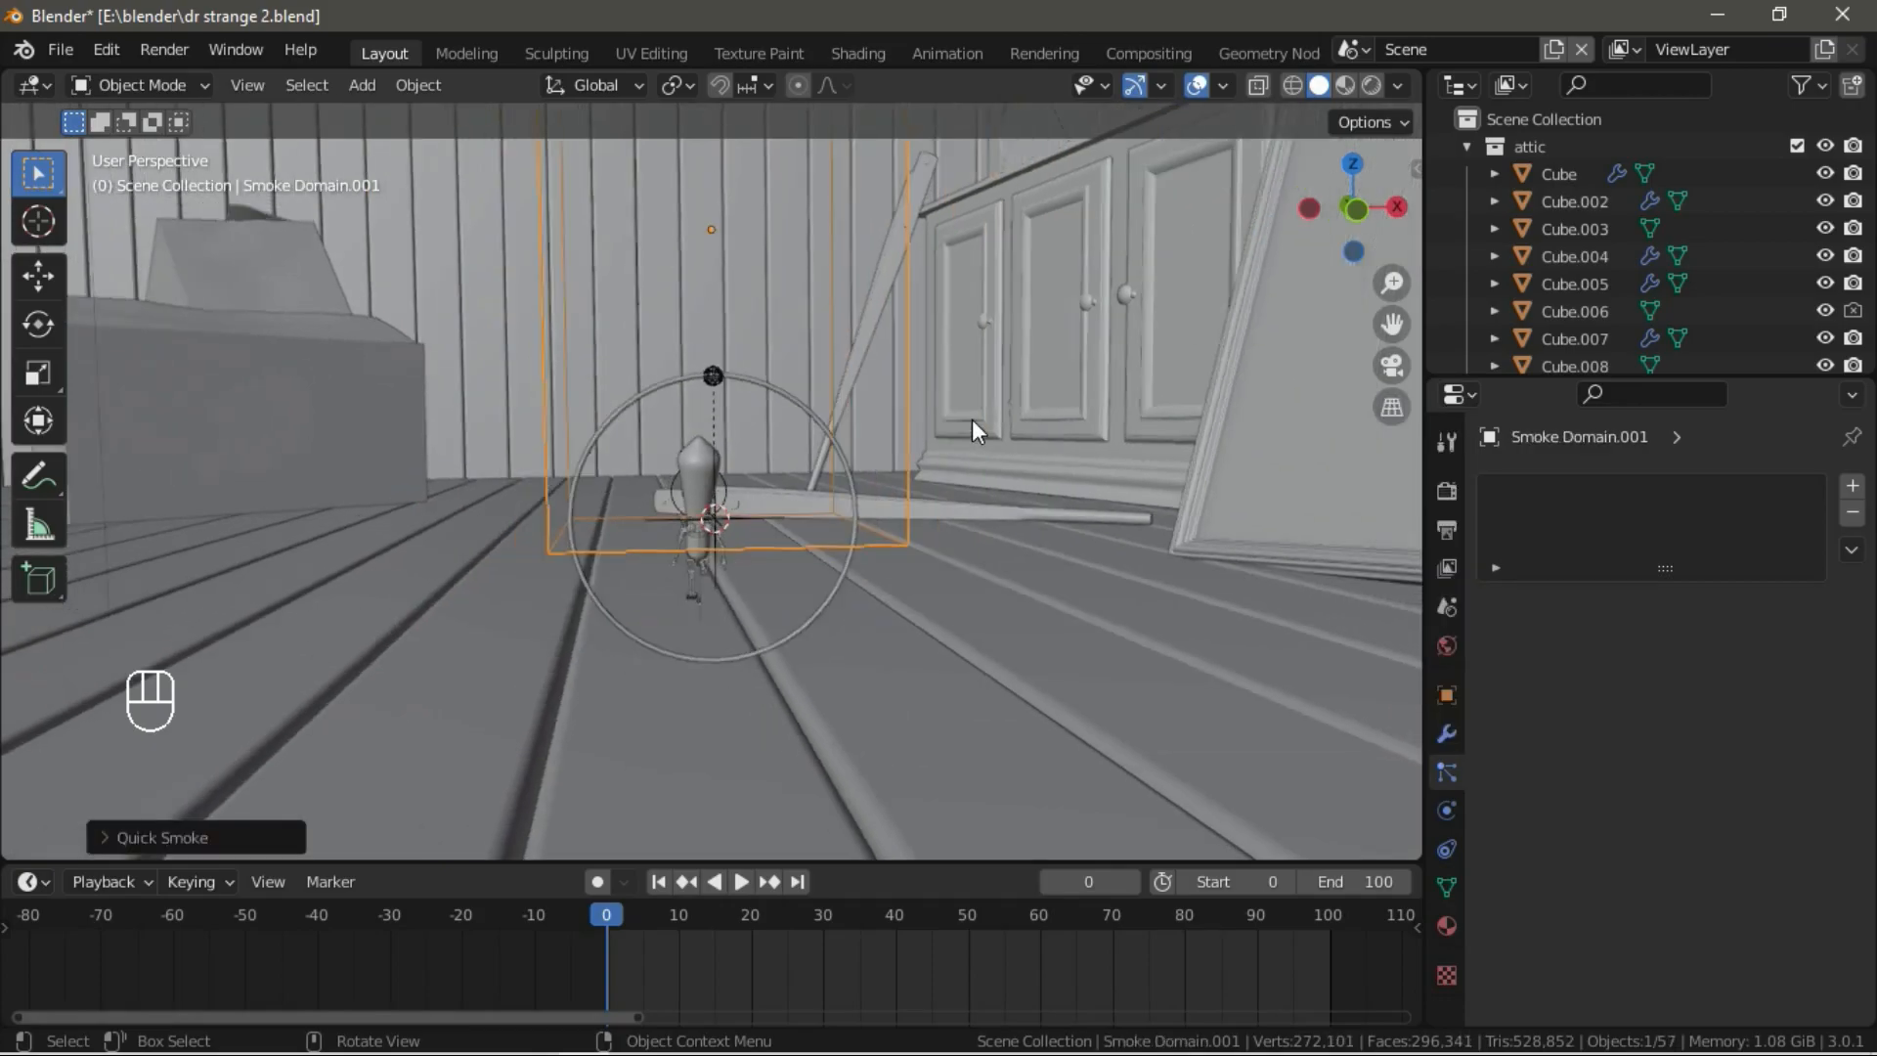
Lower the smoke domain along Z so its base reaches the floor around the ring, and enter Edit Mode on it.
{"action": "left_click", "coordinate": [841, 305]}
{"action": "left_click", "coordinate": [841, 302]}
{"action": "mouse_move", "coordinate": [841, 303]}
{"action": "middle_mouse_down"}
{"action": "mouse_move", "coordinate": [799, 347]}
{"action": "mouse_move", "coordinate": [825, 455]}
{"action": "mouse_move", "coordinate": [801, 519]}
{"action": "mouse_move", "coordinate": [812, 284]}
{"action": "middle_mouse_up"}
{"action": "key", "text": "g"}
{"action": "key", "text": "z"}
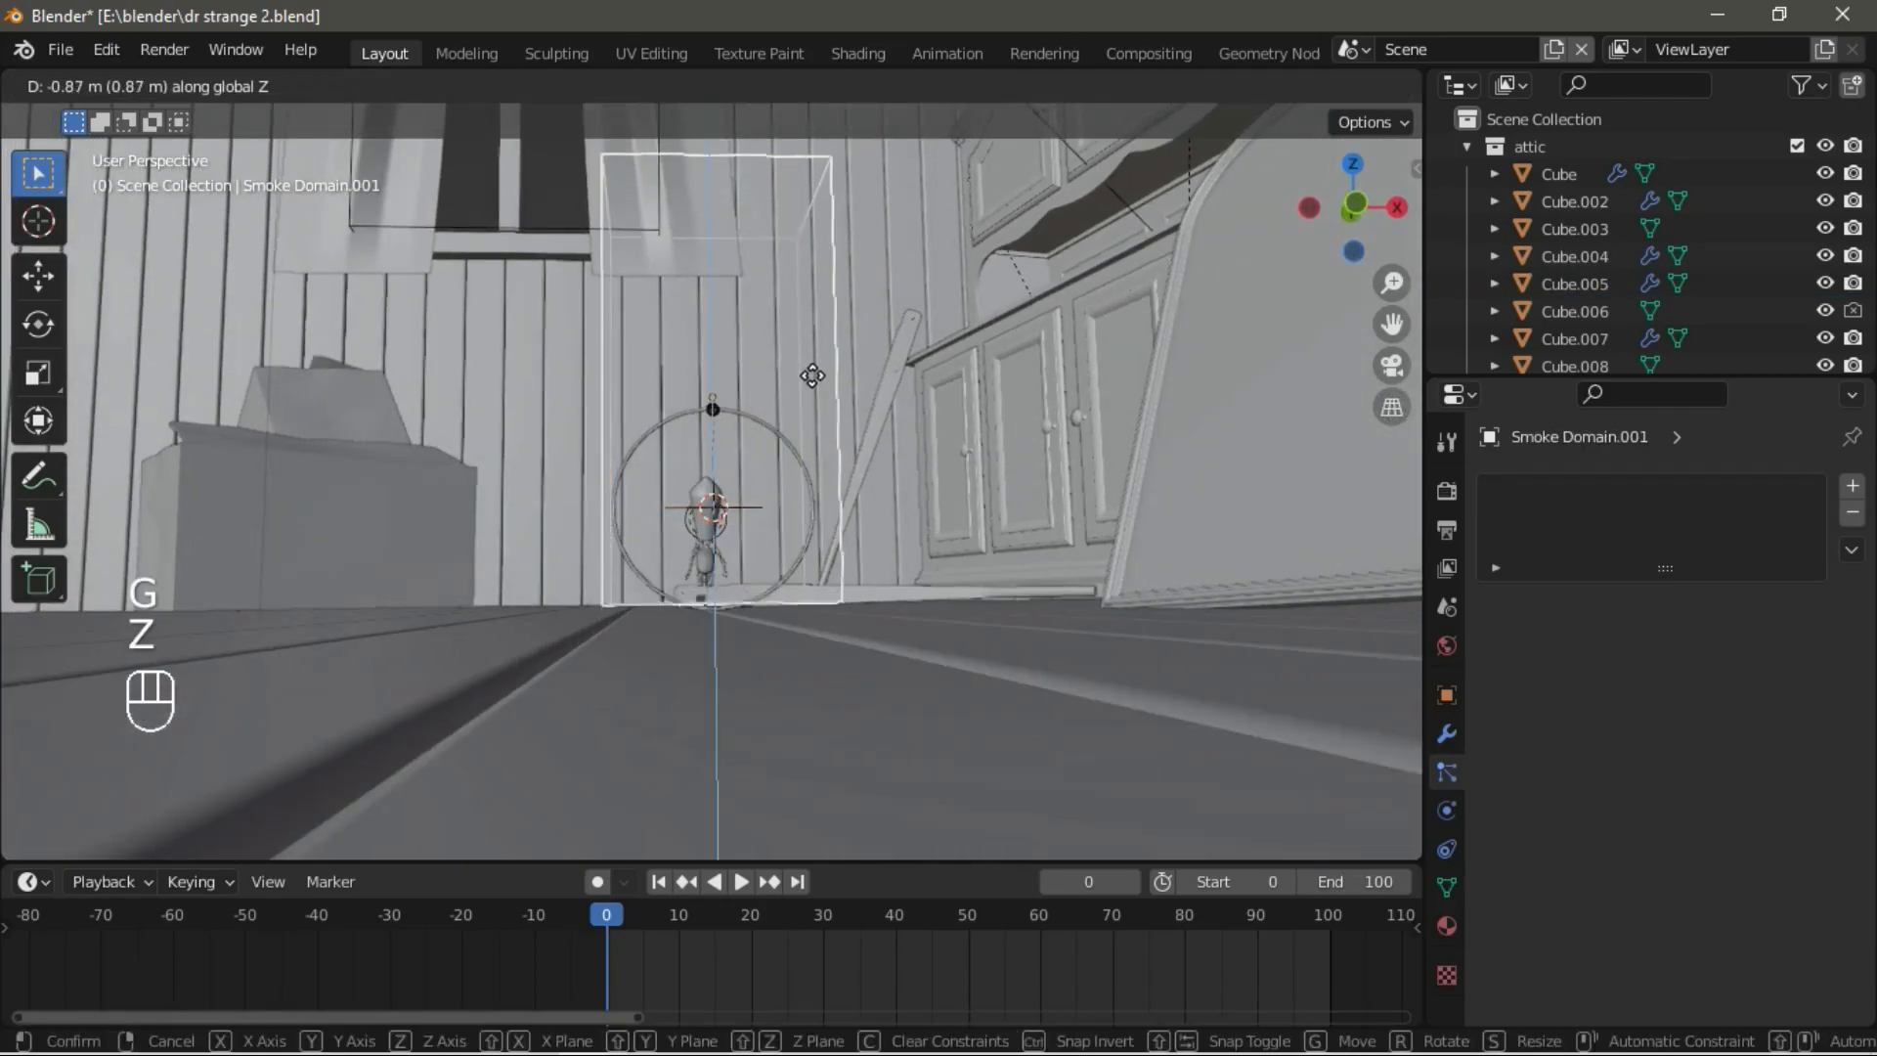
{"action": "left_click", "coordinate": [809, 396]}
{"action": "middle_click_drag", "start_coordinate": [785, 379], "coordinate": [901, 419]}
{"action": "key", "text": "Tab"}
{"action": "key", "text": "s"}
{"action": "key", "text": "z"}
{"action": "right_click", "coordinate": [987, 489]}
Select the smoke domain's upper vertices and lower them along Z to shorten the box above the ring.
{"action": "left_click_drag", "start_coordinate": [467, 322], "coordinate": [890, 161]}
{"action": "key", "text": "g"}
{"action": "key", "text": "z"}
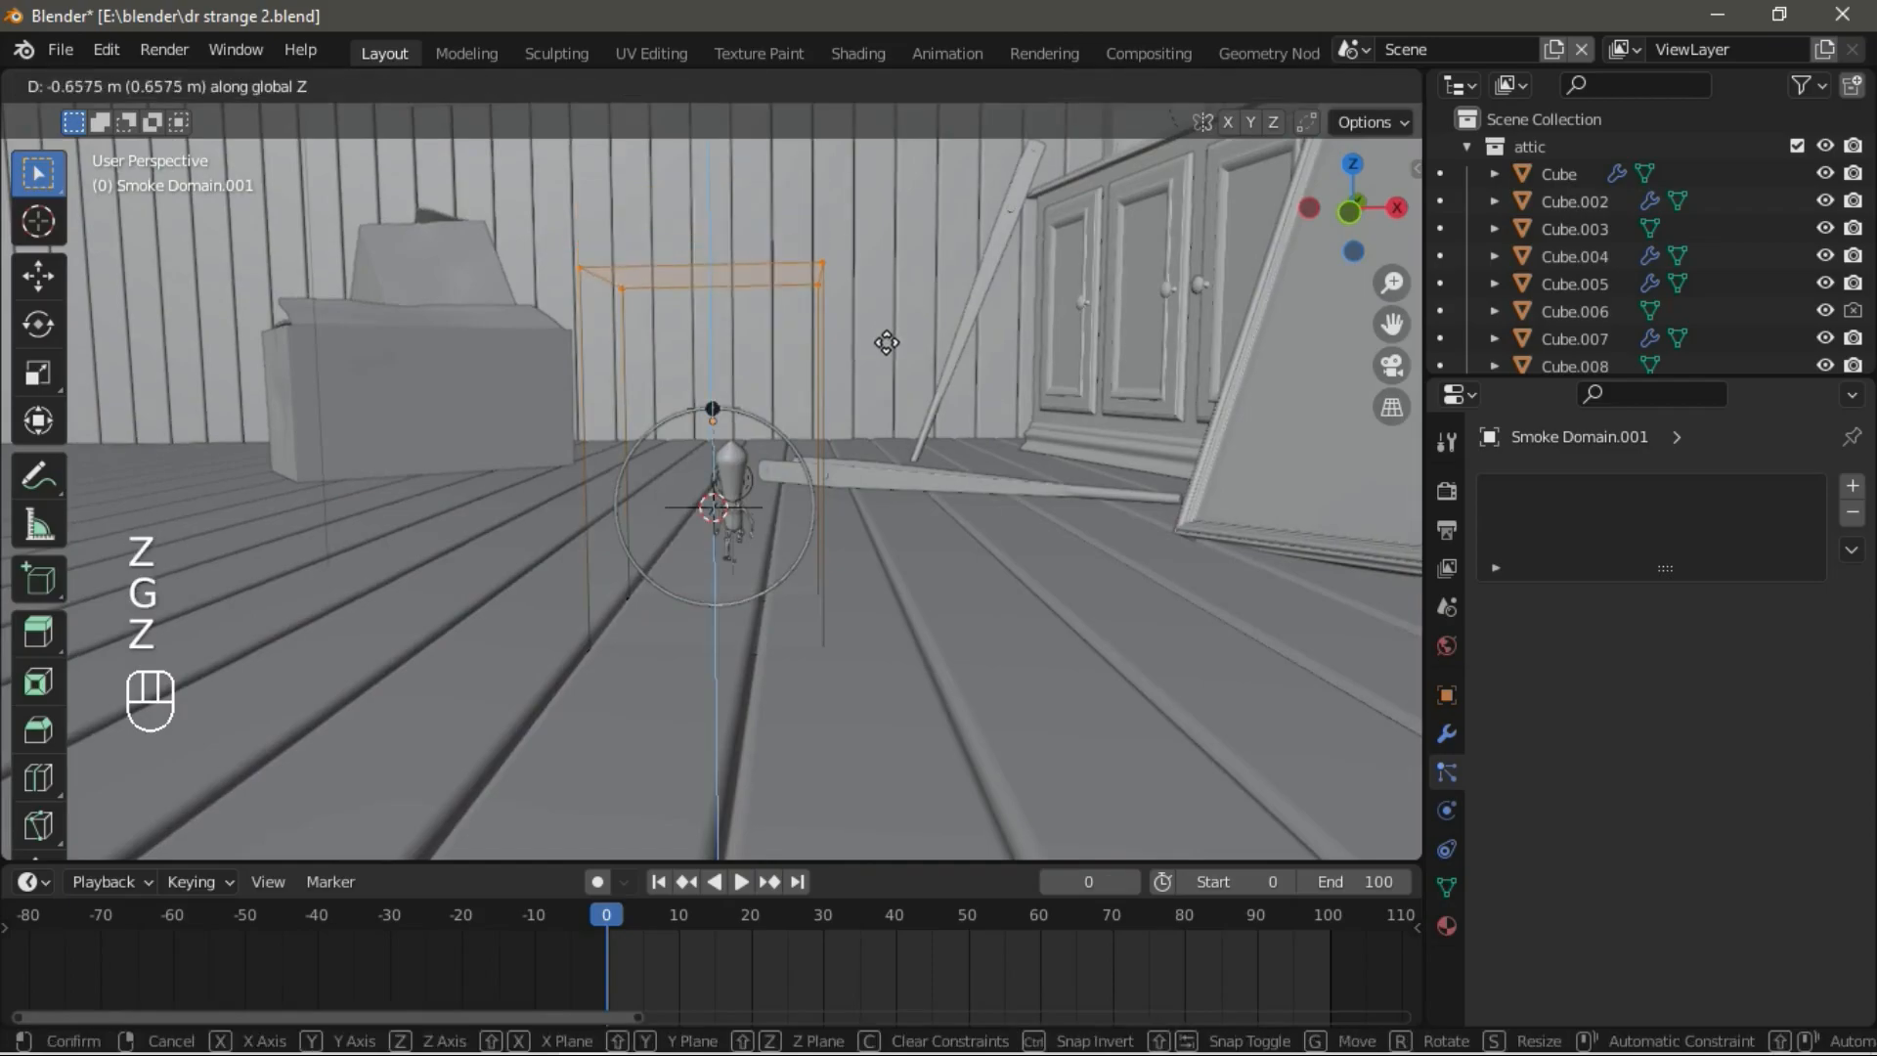
{"action": "left_click", "coordinate": [884, 375]}
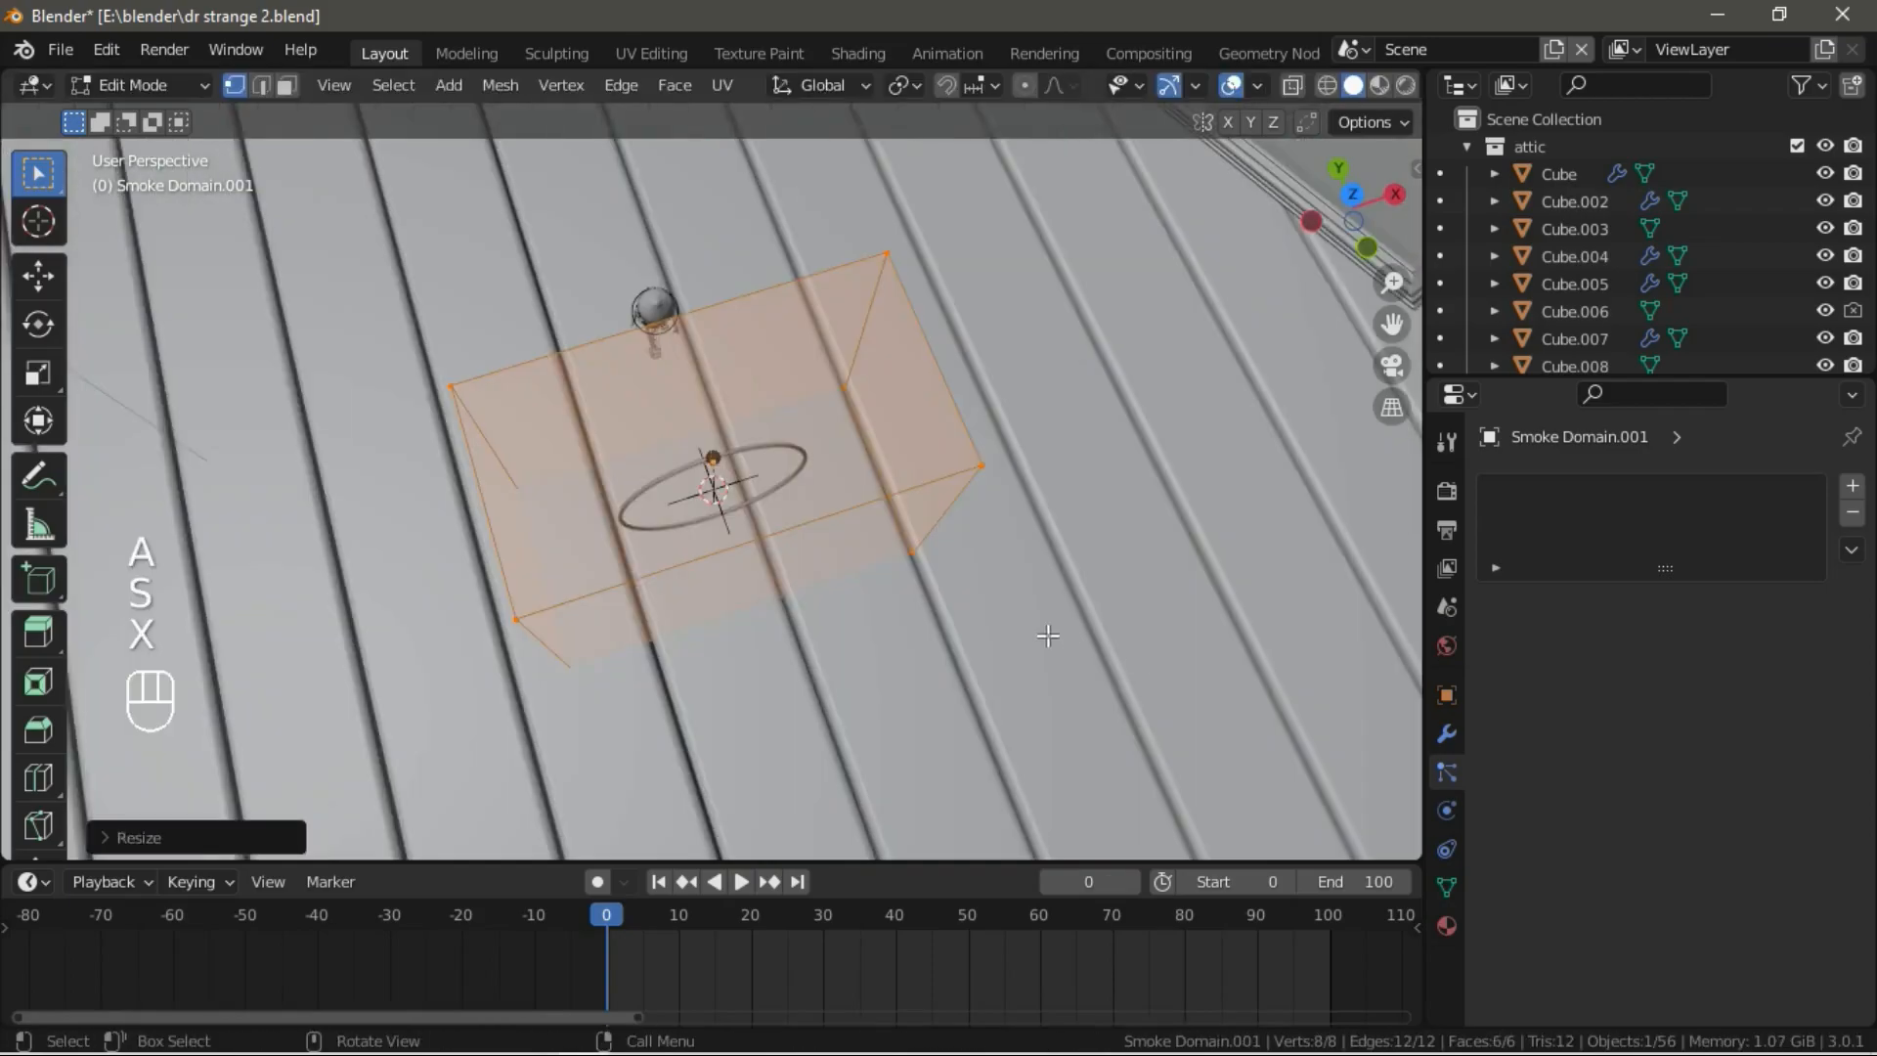
Widen the whole smoke domain along X around the ring, return to Object Mode and save the file.
{"action": "middle_click_drag", "start_coordinate": [1047, 639], "coordinate": [929, 401]}
{"action": "key", "text": "Tab"}
{"action": "key", "text": "ctrl+s"}
{"action": "scroll", "coordinate": [825, 413], "scroll_direction": "up", "scroll_amount": 2}
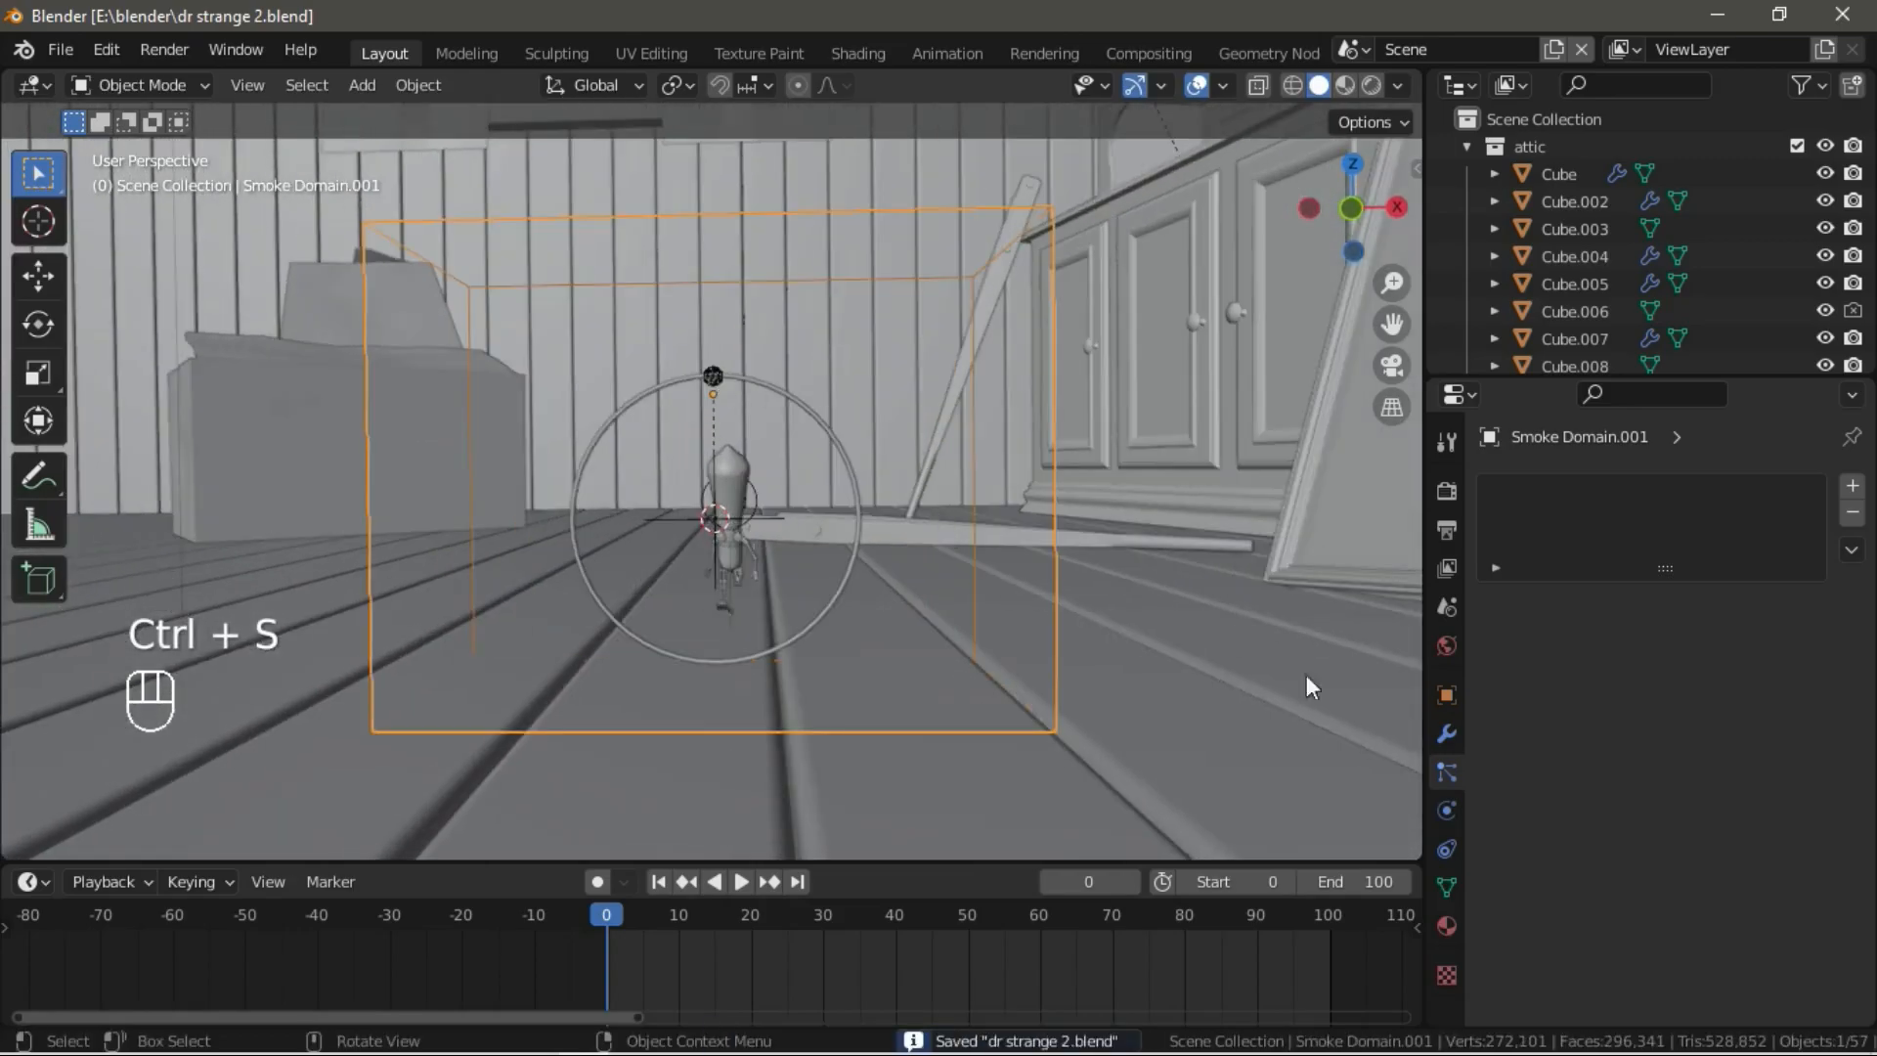
Enable Initial Velocity in the smoke flow physics settings of the small ico sphere on the ring.
{"action": "left_click", "coordinate": [711, 375]}
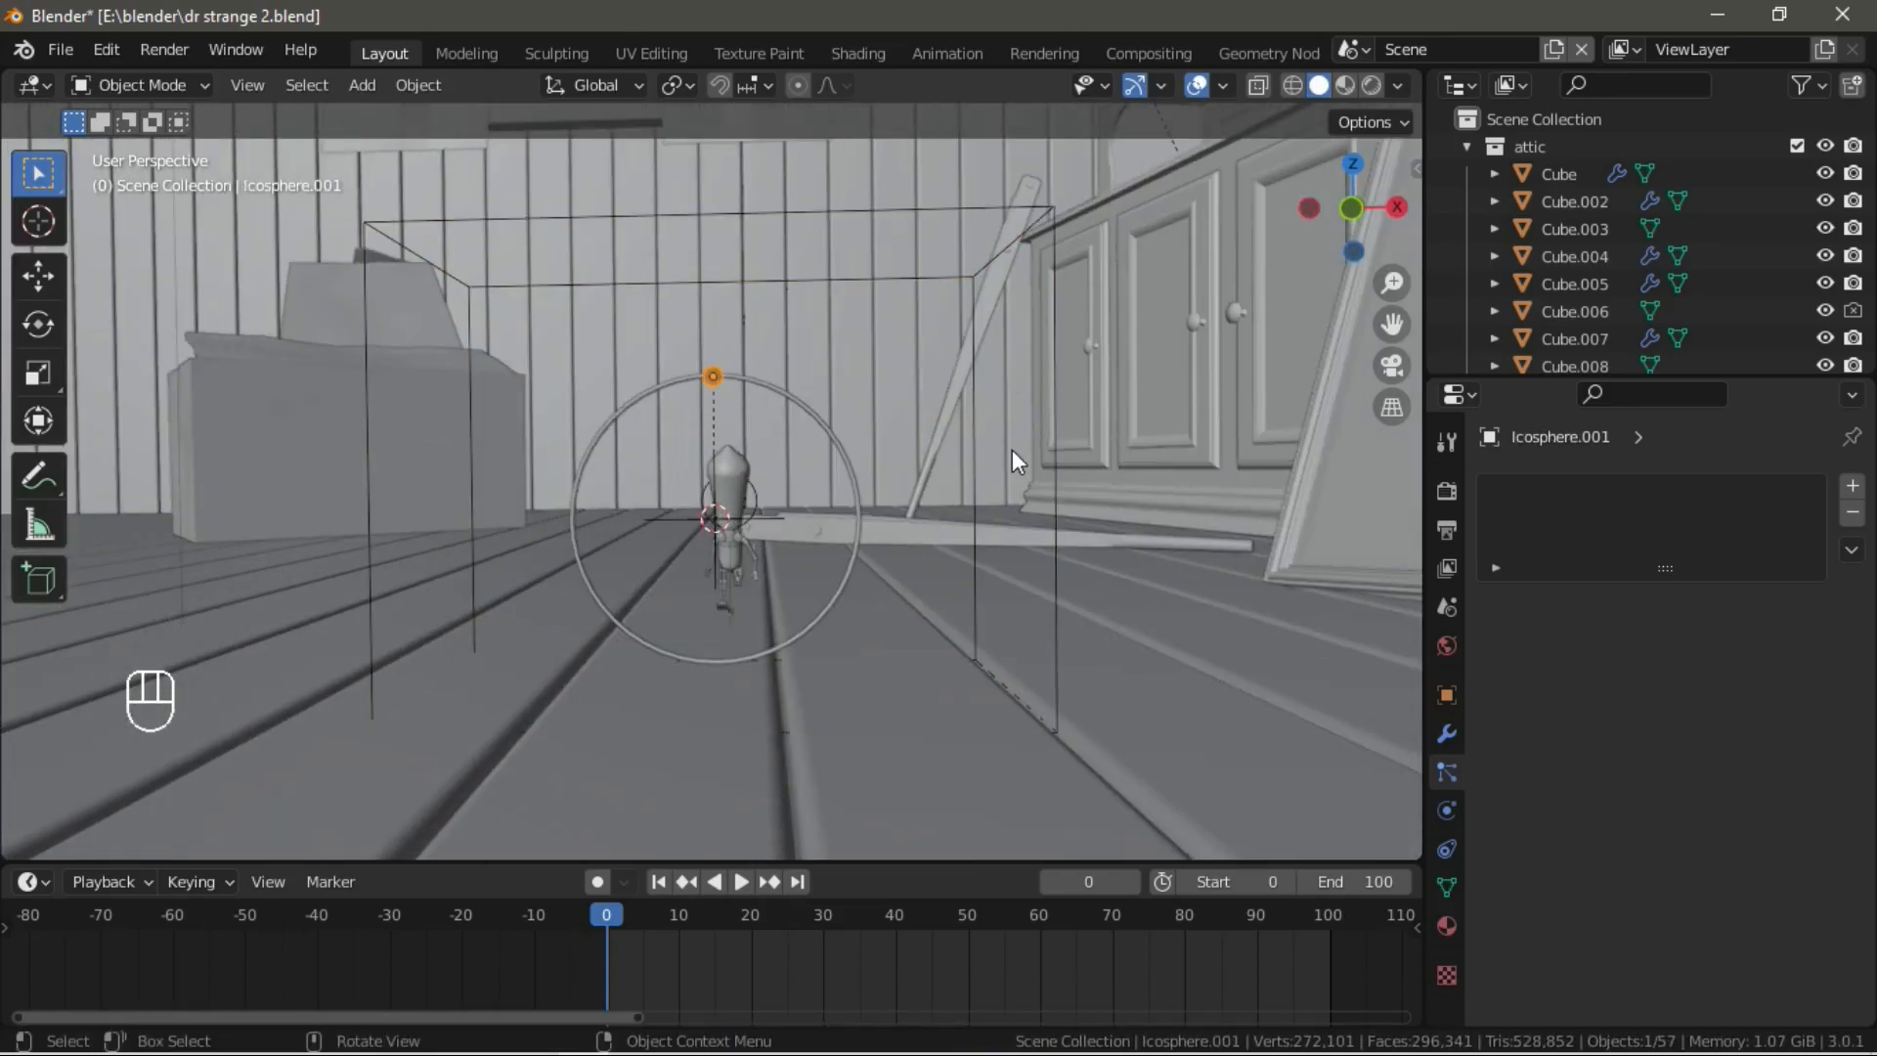
{"action": "scroll", "coordinate": [786, 362], "scroll_direction": "up", "scroll_amount": 3}
{"action": "middle_click_drag", "start_coordinate": [786, 362], "coordinate": [754, 450], "text": "shift"}
{"action": "scroll", "coordinate": [748, 448], "scroll_direction": "up", "scroll_amount": 2}
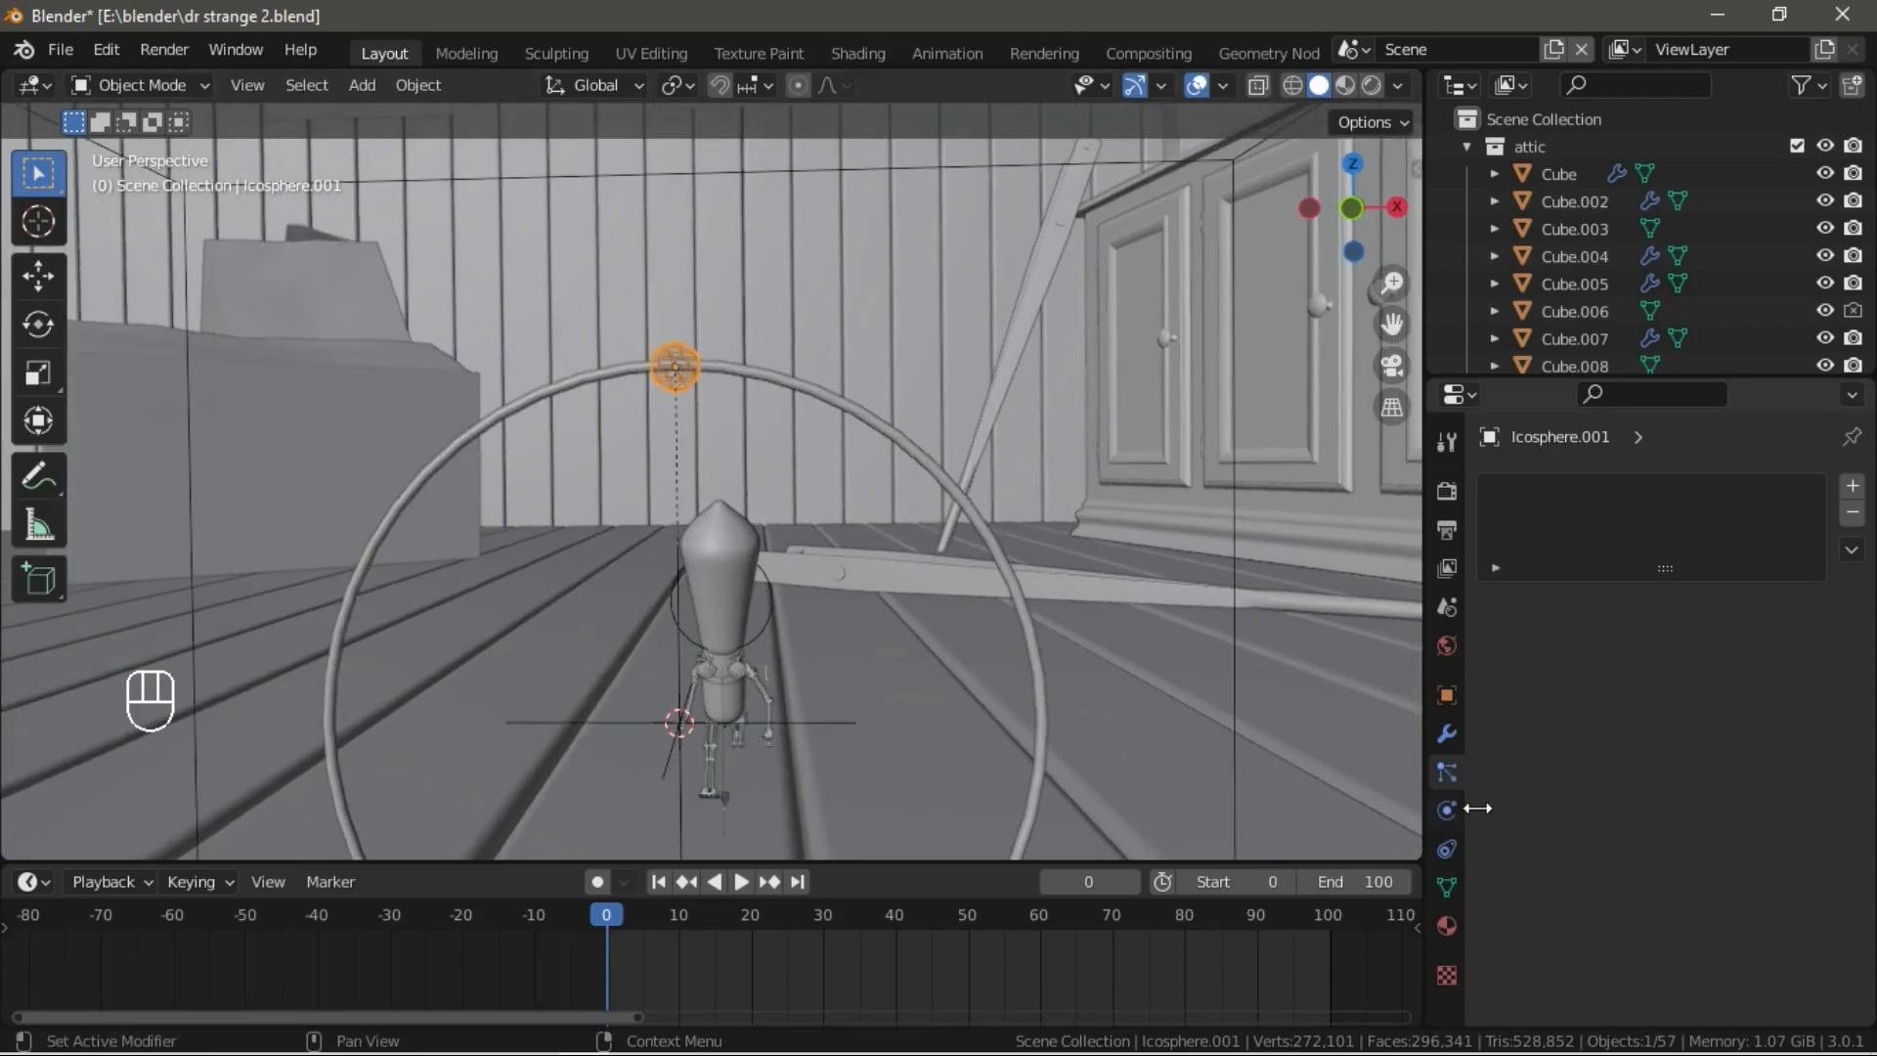
{"action": "left_click", "coordinate": [1447, 809]}
{"action": "scroll", "coordinate": [1645, 737], "scroll_direction": "down", "scroll_amount": 4}
{"action": "scroll", "coordinate": [1644, 738], "scroll_direction": "down", "scroll_amount": 3}
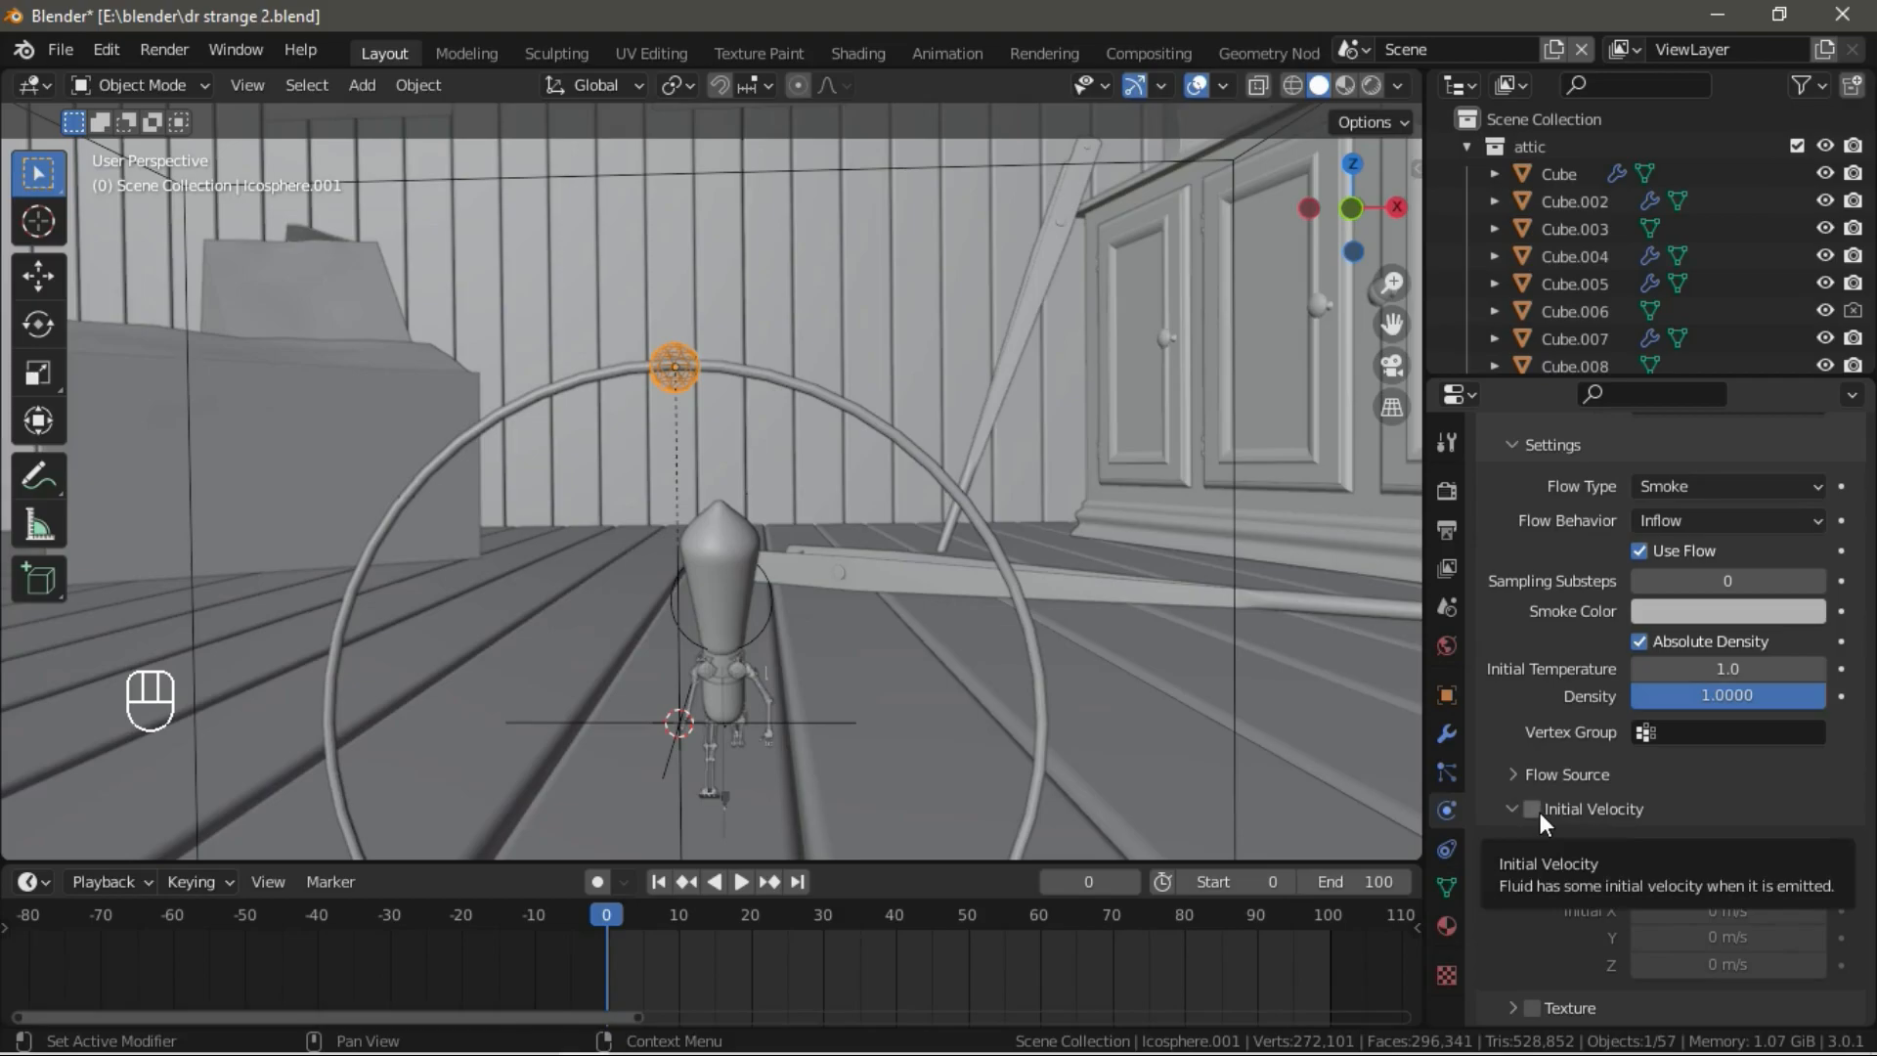
{"action": "left_click", "coordinate": [1532, 809]}
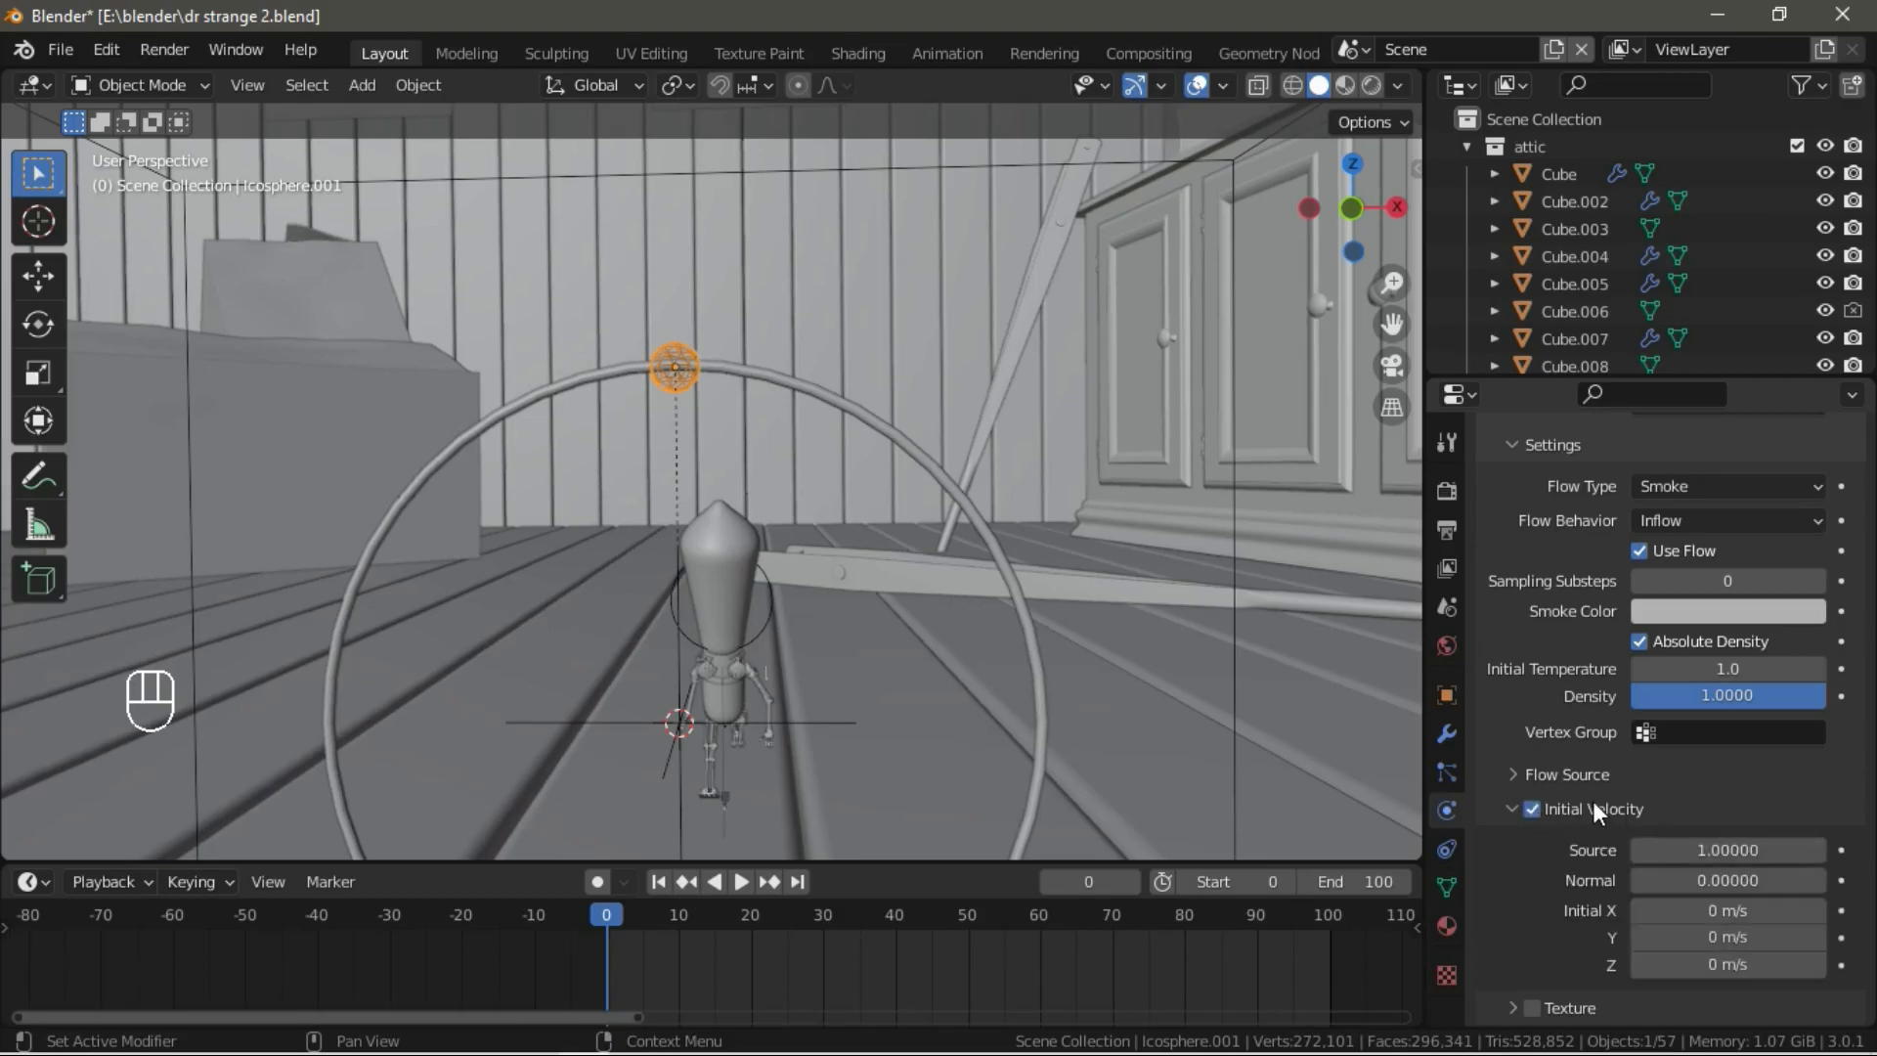
{"action": "scroll", "coordinate": [1645, 657], "scroll_direction": "up", "scroll_amount": 5}
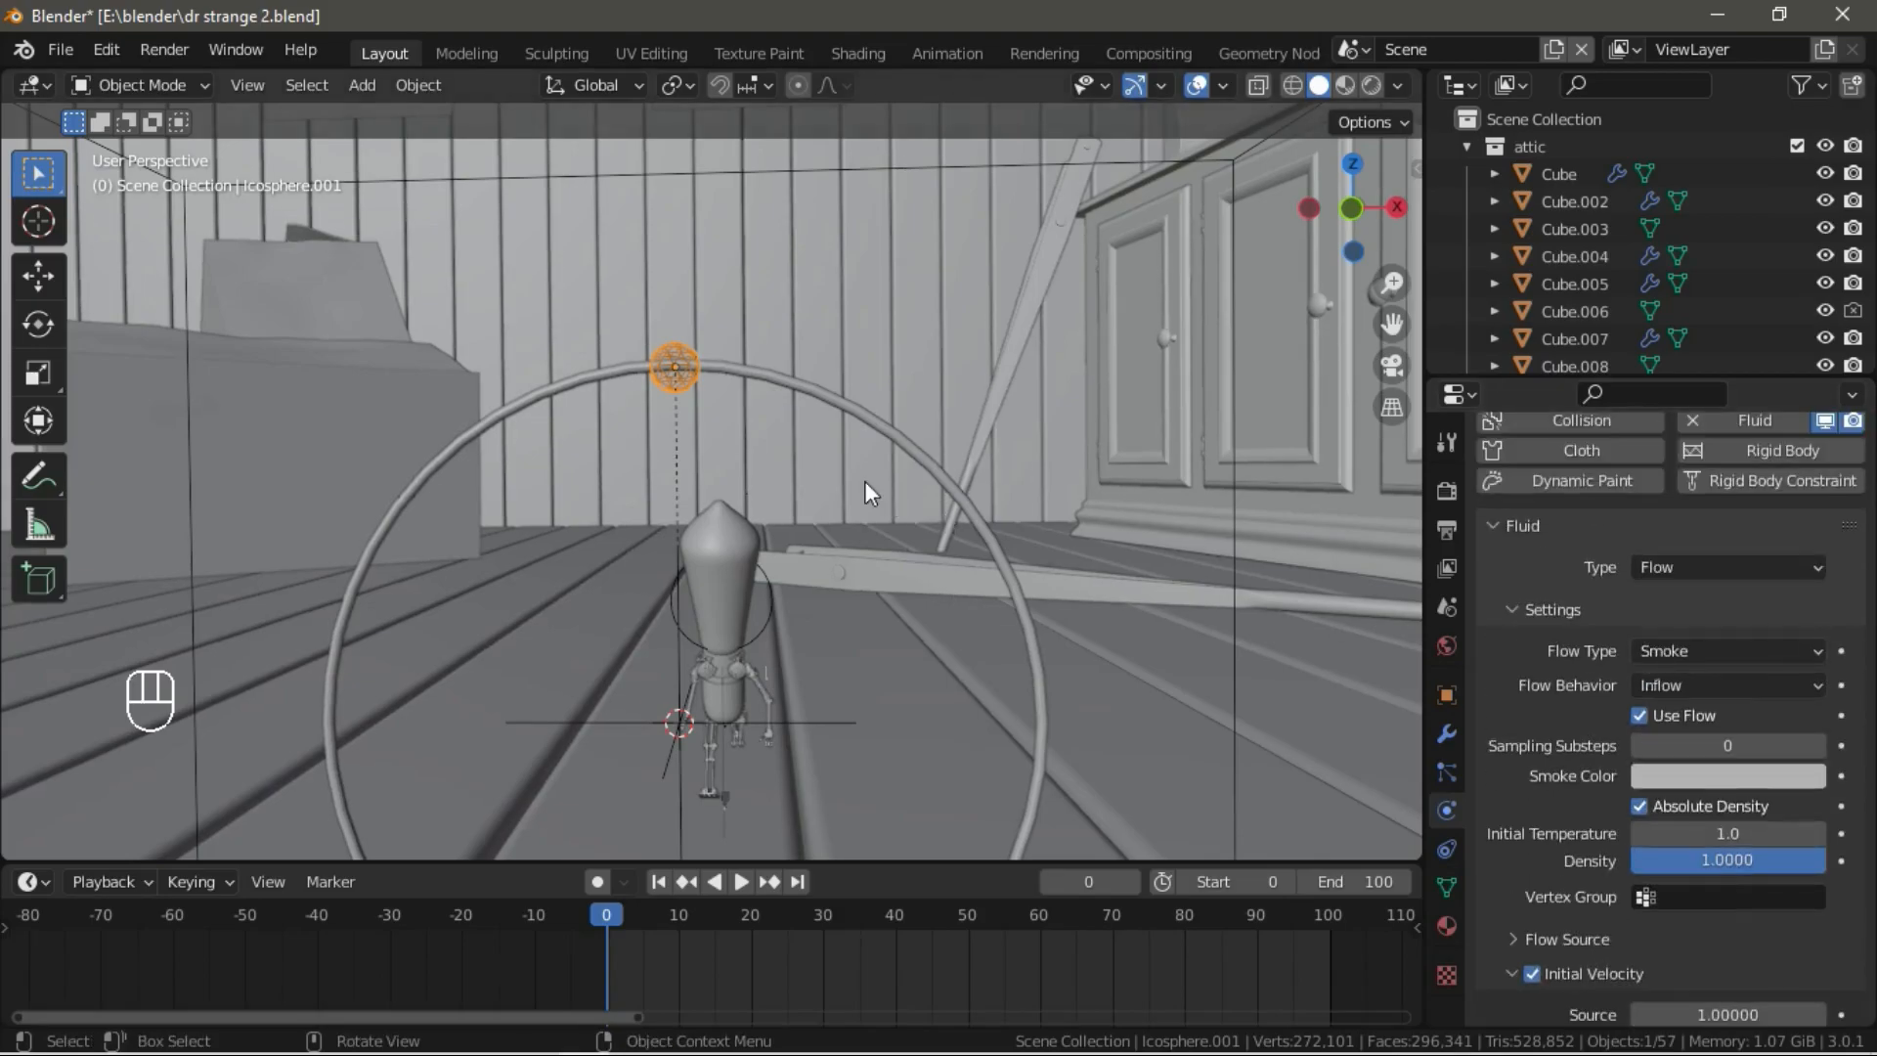
{"action": "scroll", "coordinate": [865, 481], "scroll_direction": "down", "scroll_amount": 3}
Set the smoke domain's cache type to Modular and enable Dissolve in its gas settings.
{"action": "left_click", "coordinate": [1088, 232]}
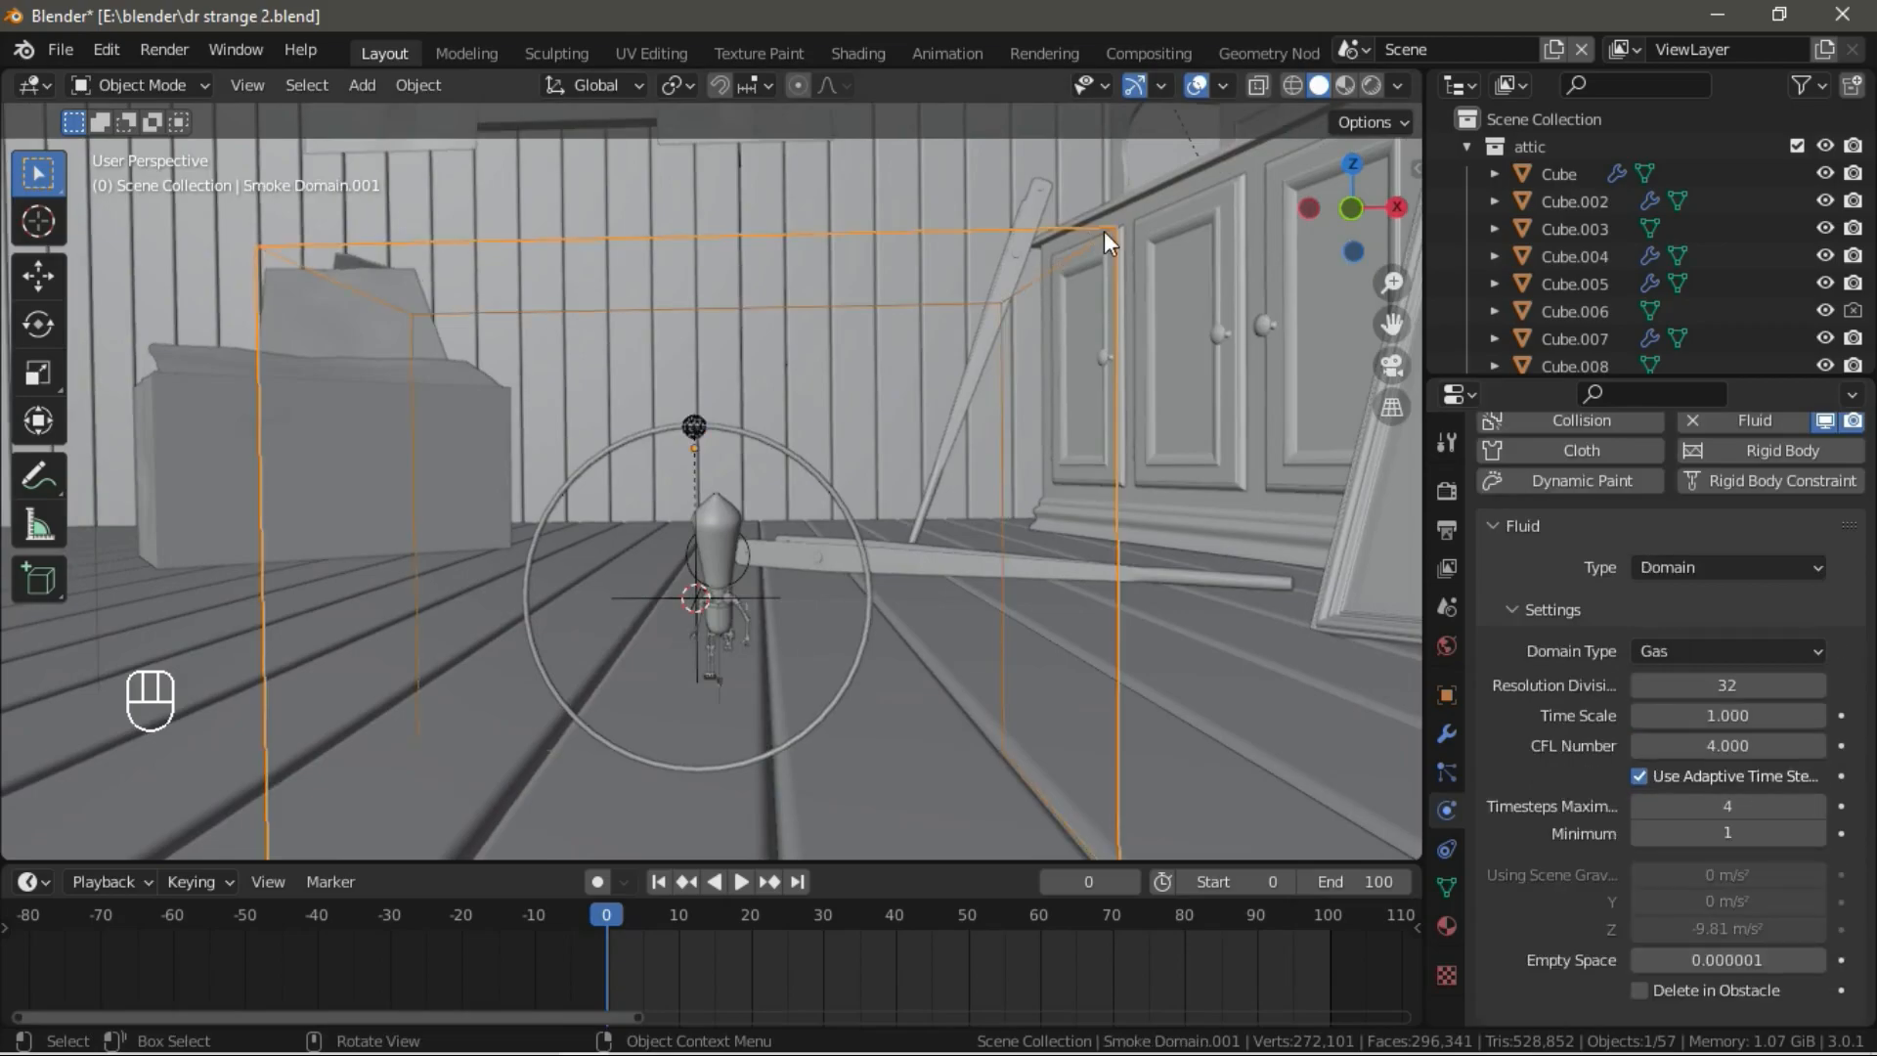
{"action": "scroll", "coordinate": [1720, 660], "scroll_direction": "down", "scroll_amount": 12}
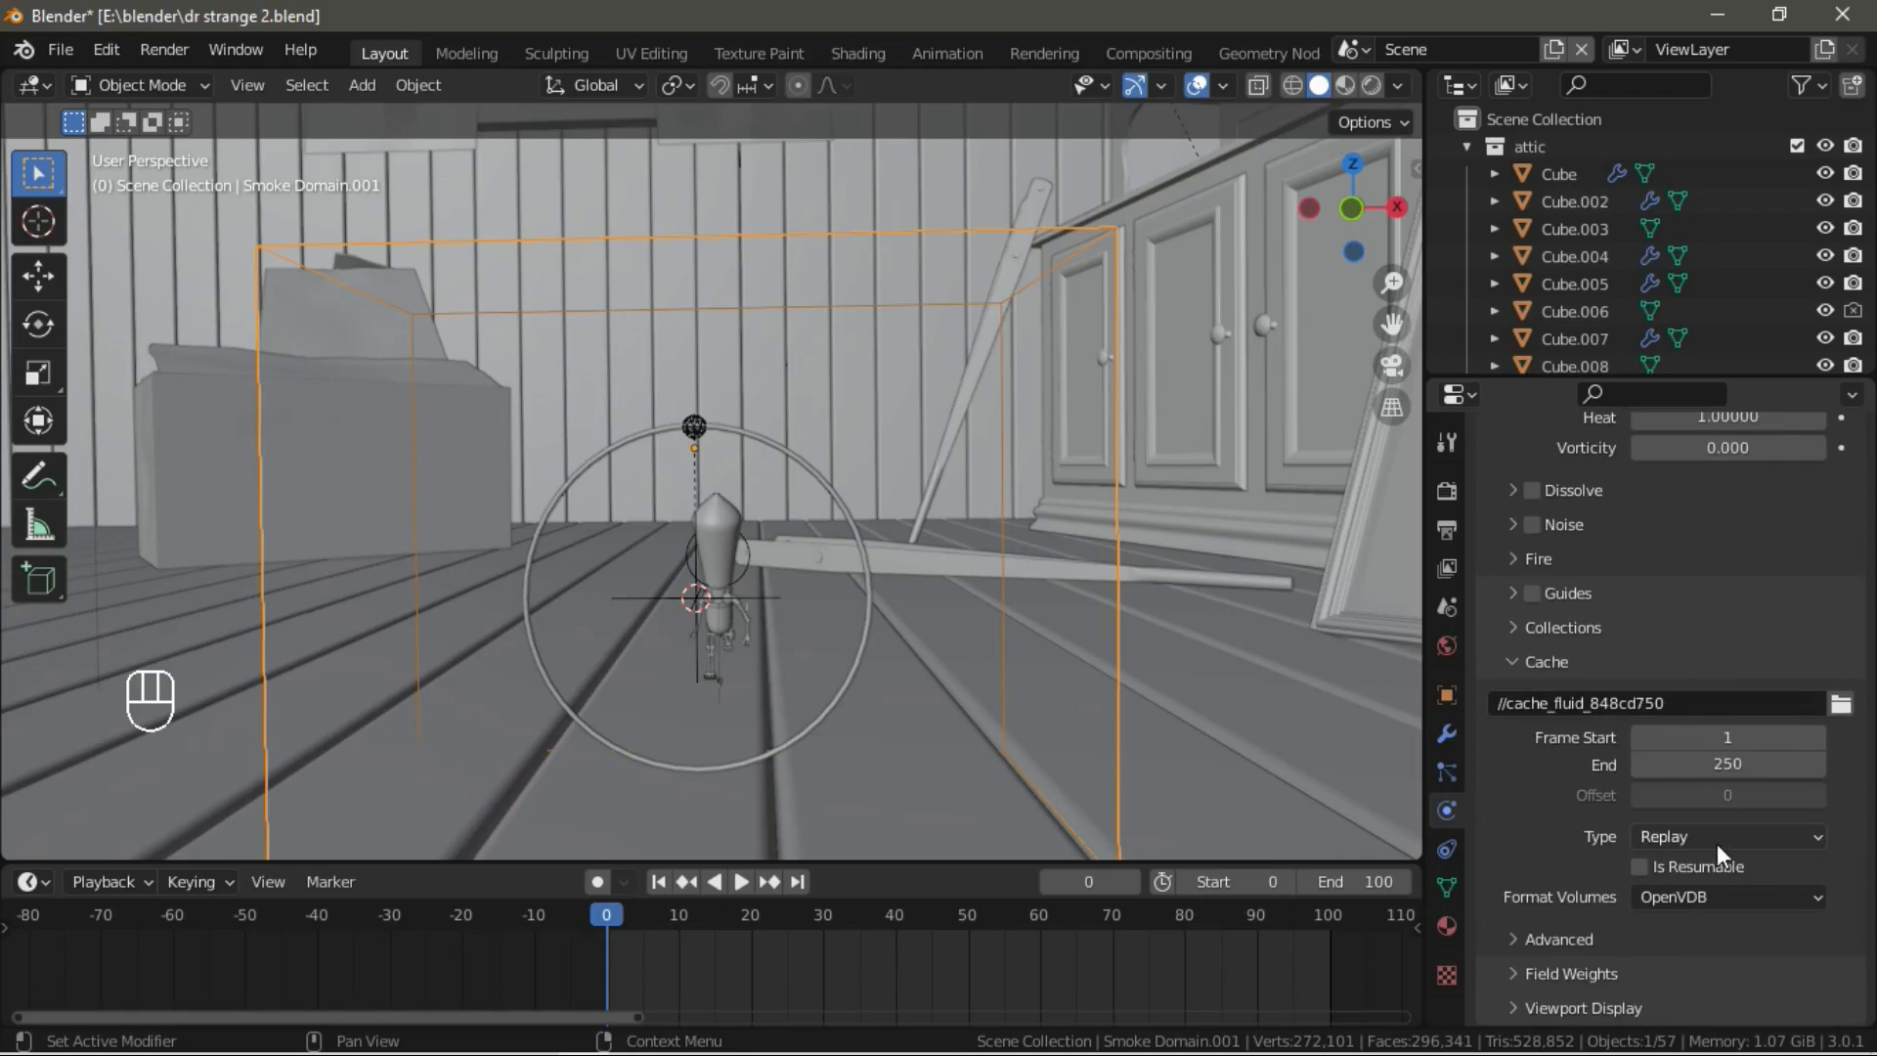
{"action": "left_click", "coordinate": [1720, 838]}
{"action": "left_click", "coordinate": [1692, 897]}
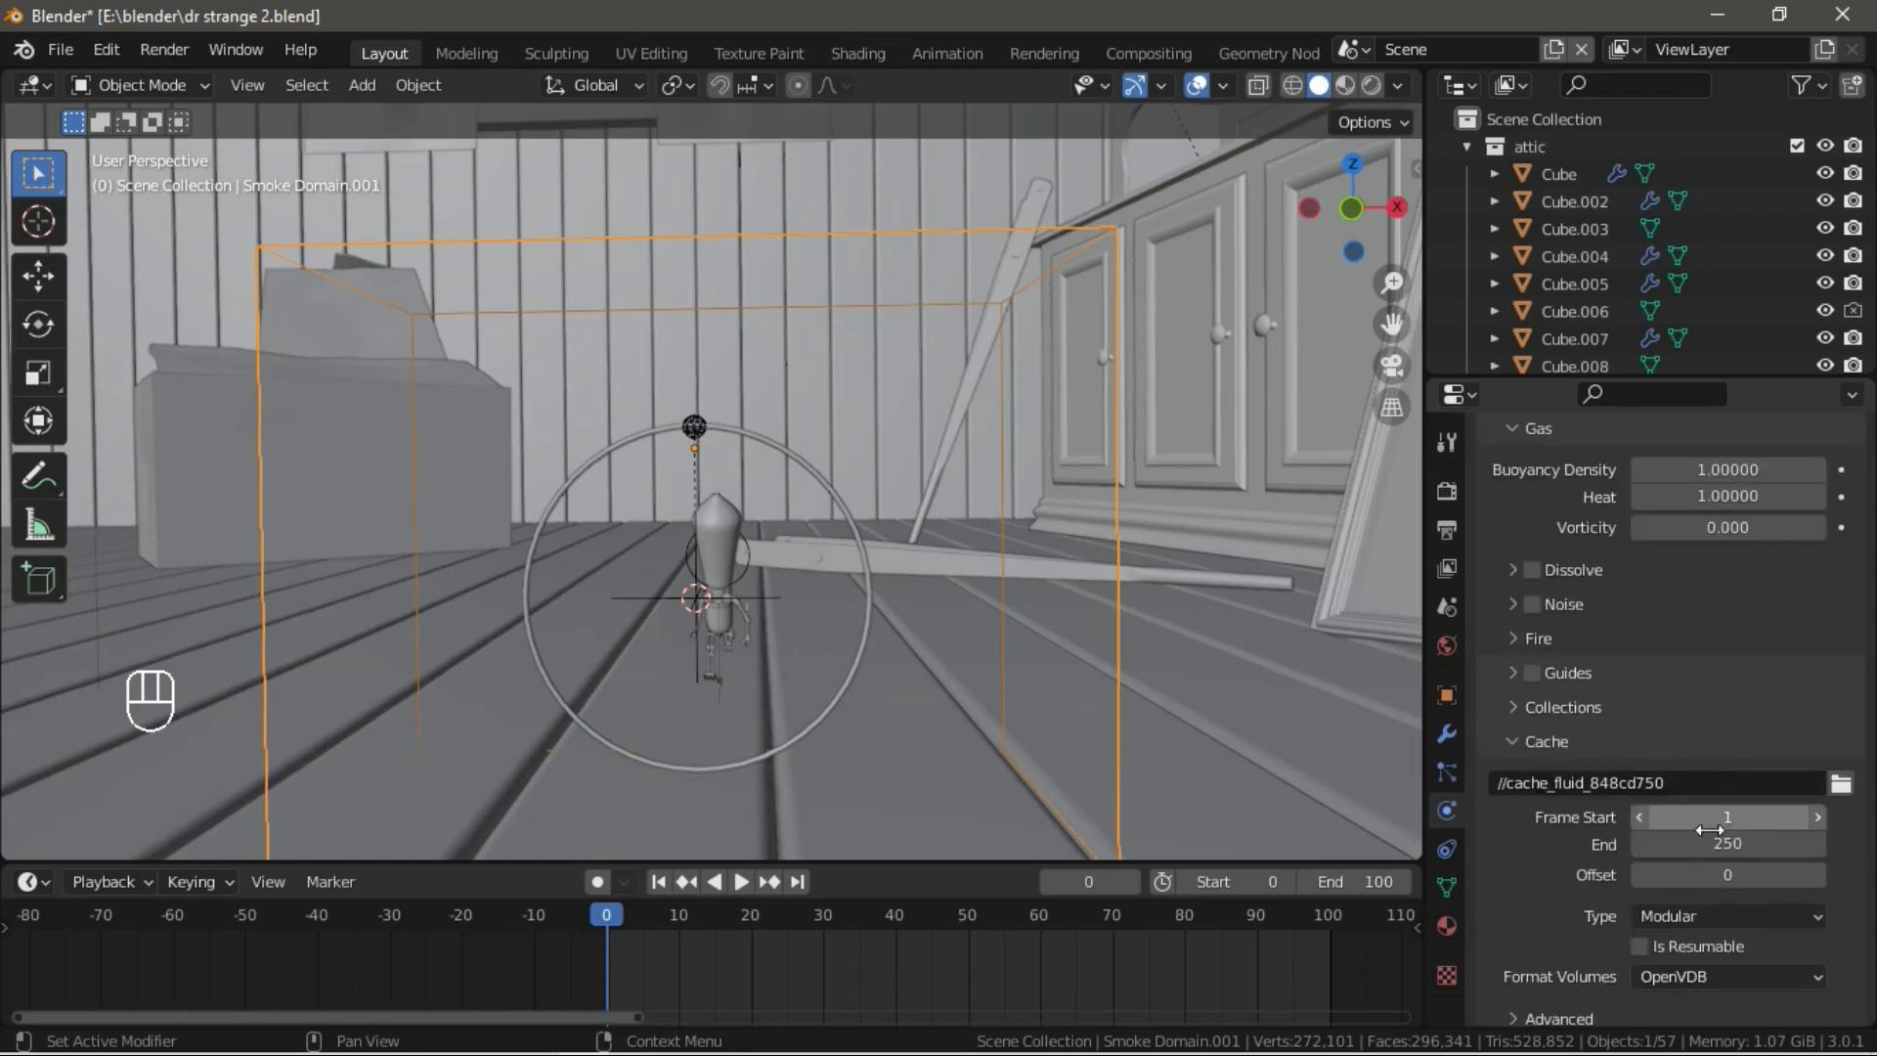
{"action": "scroll", "coordinate": [1700, 826], "scroll_direction": "up", "scroll_amount": 5}
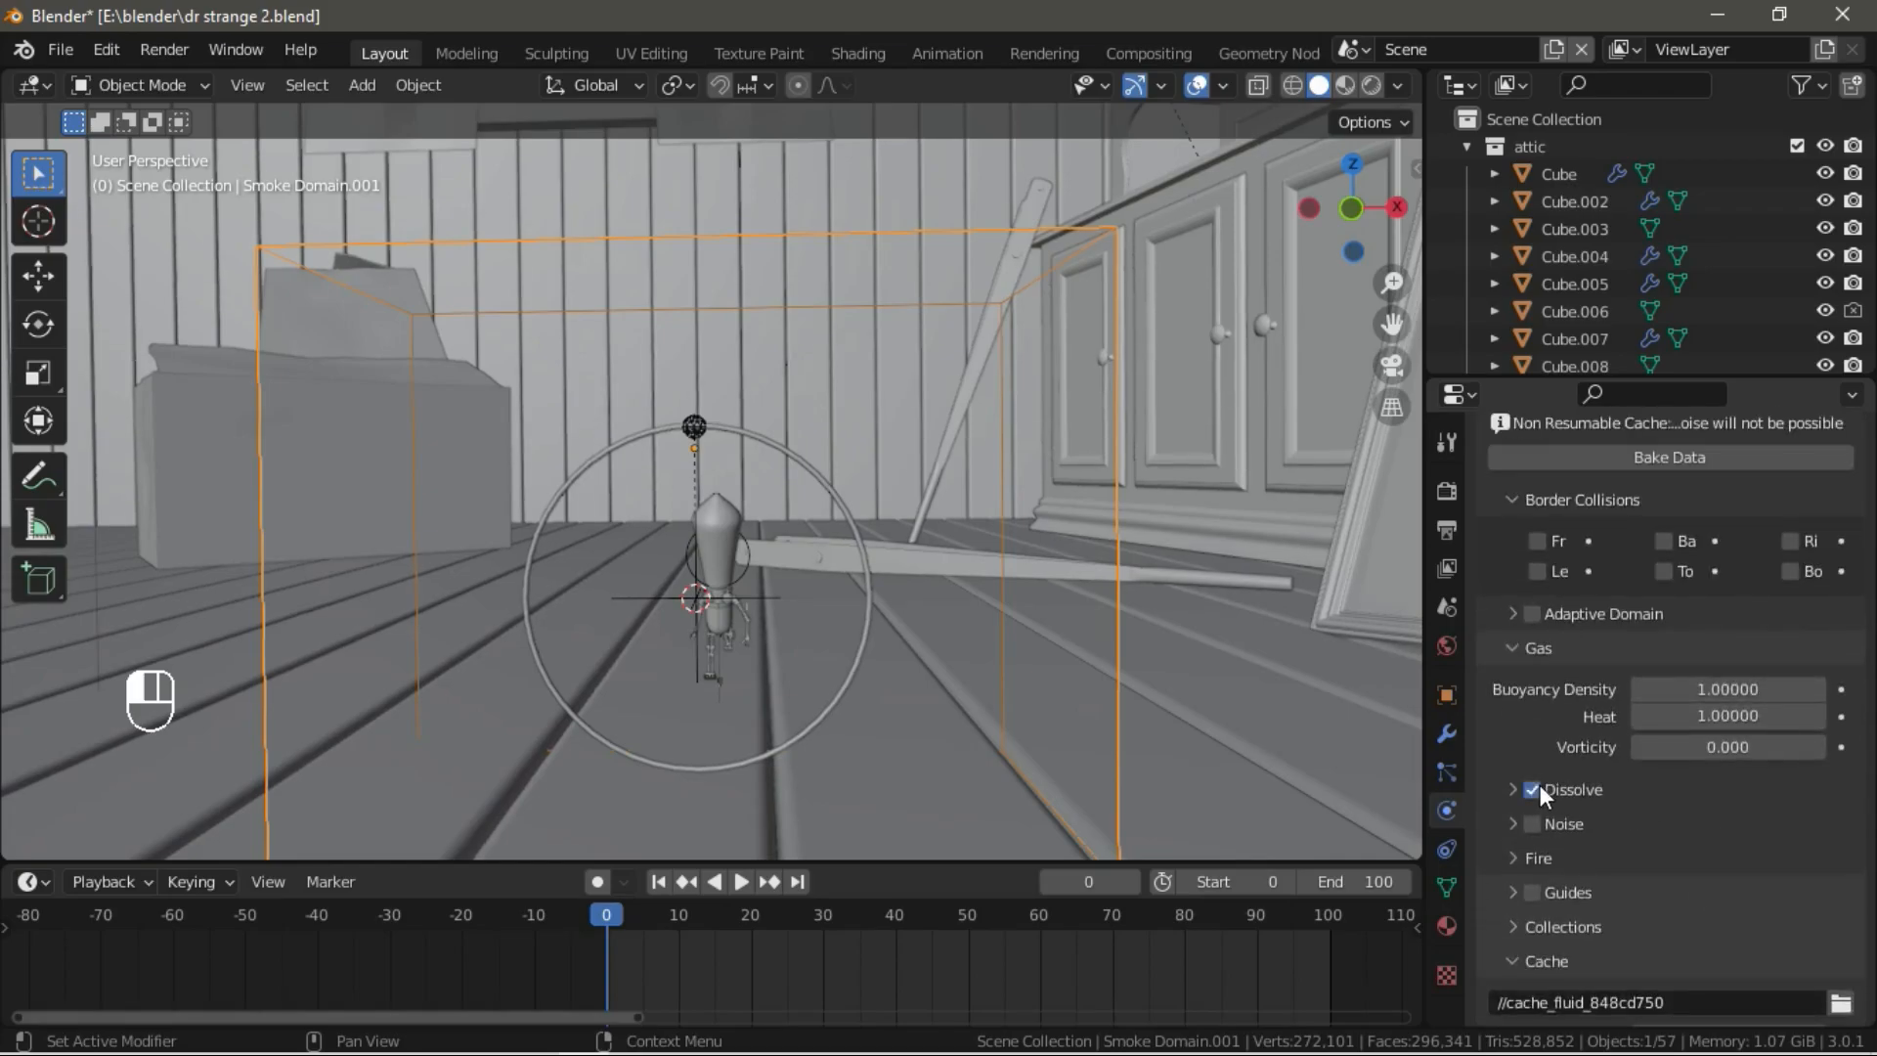
{"action": "left_click", "coordinate": [1513, 788]}
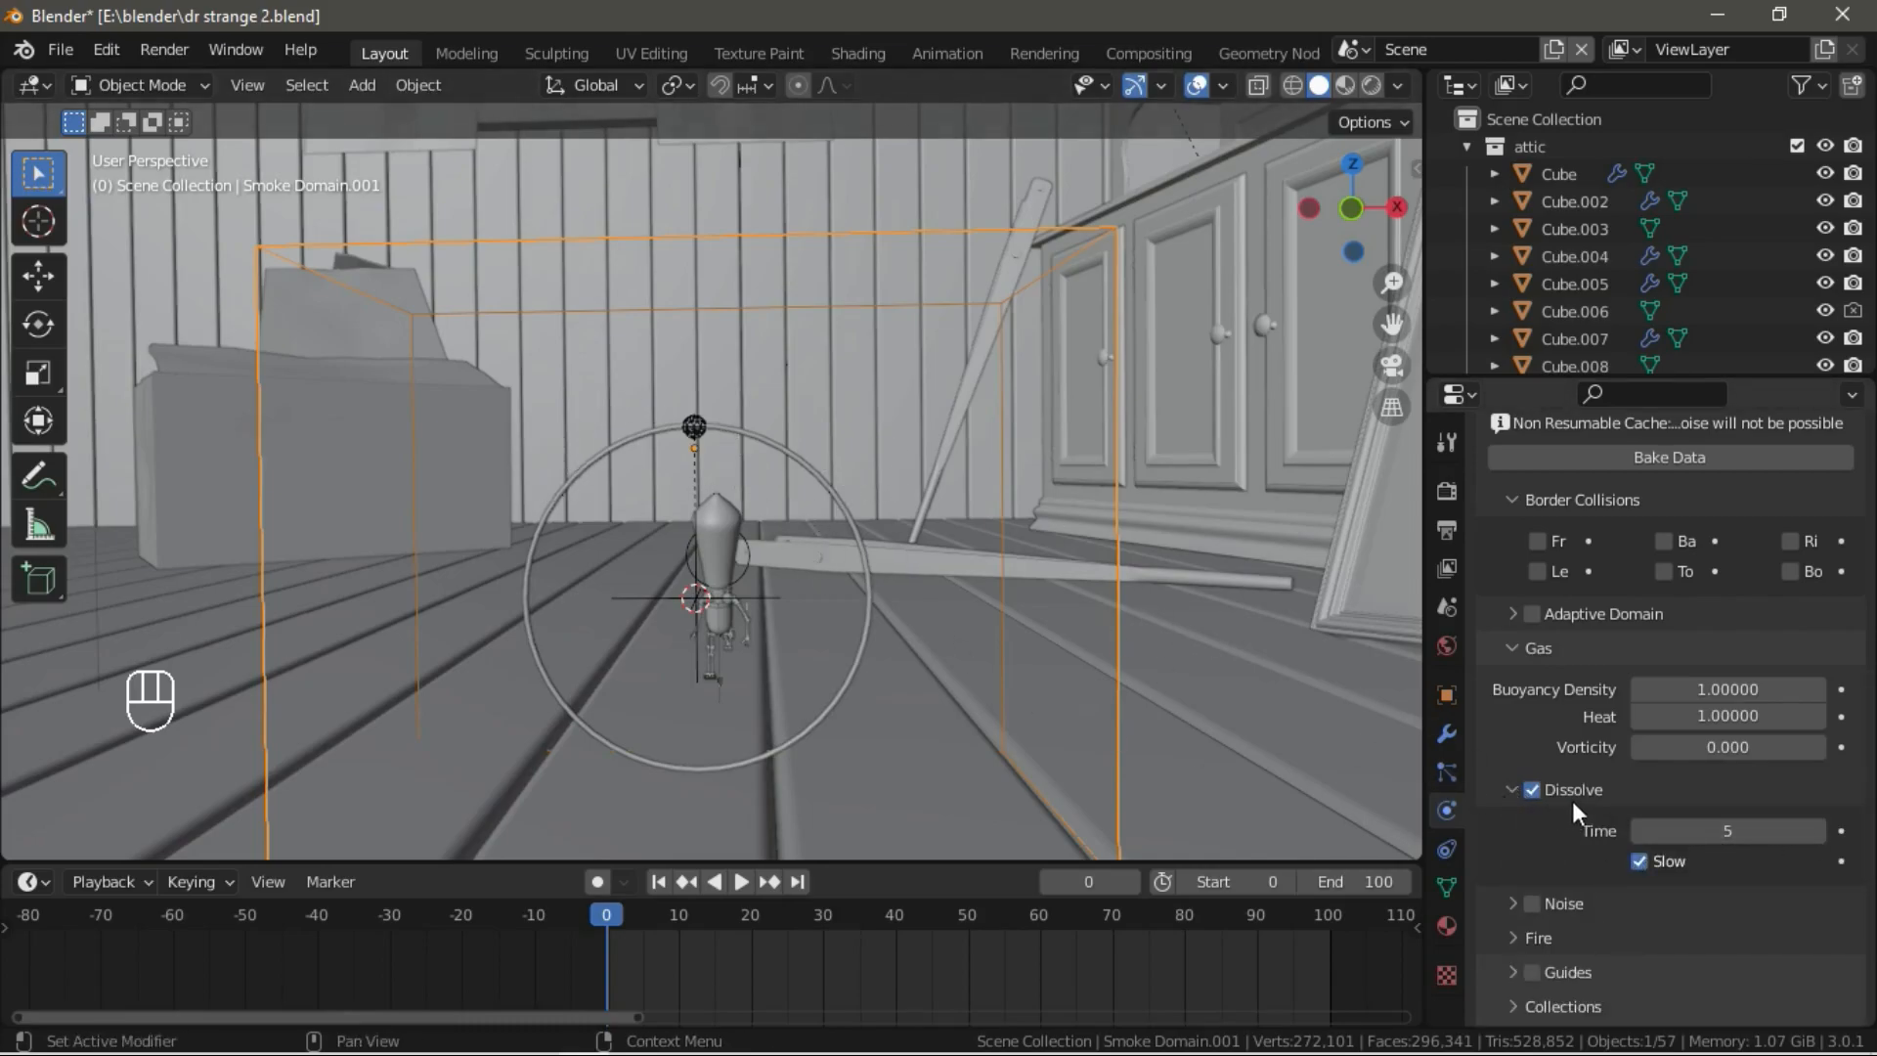
Try to bake the smoke domain's fluid data.
{"action": "scroll", "coordinate": [1575, 784], "scroll_direction": "up", "scroll_amount": 5}
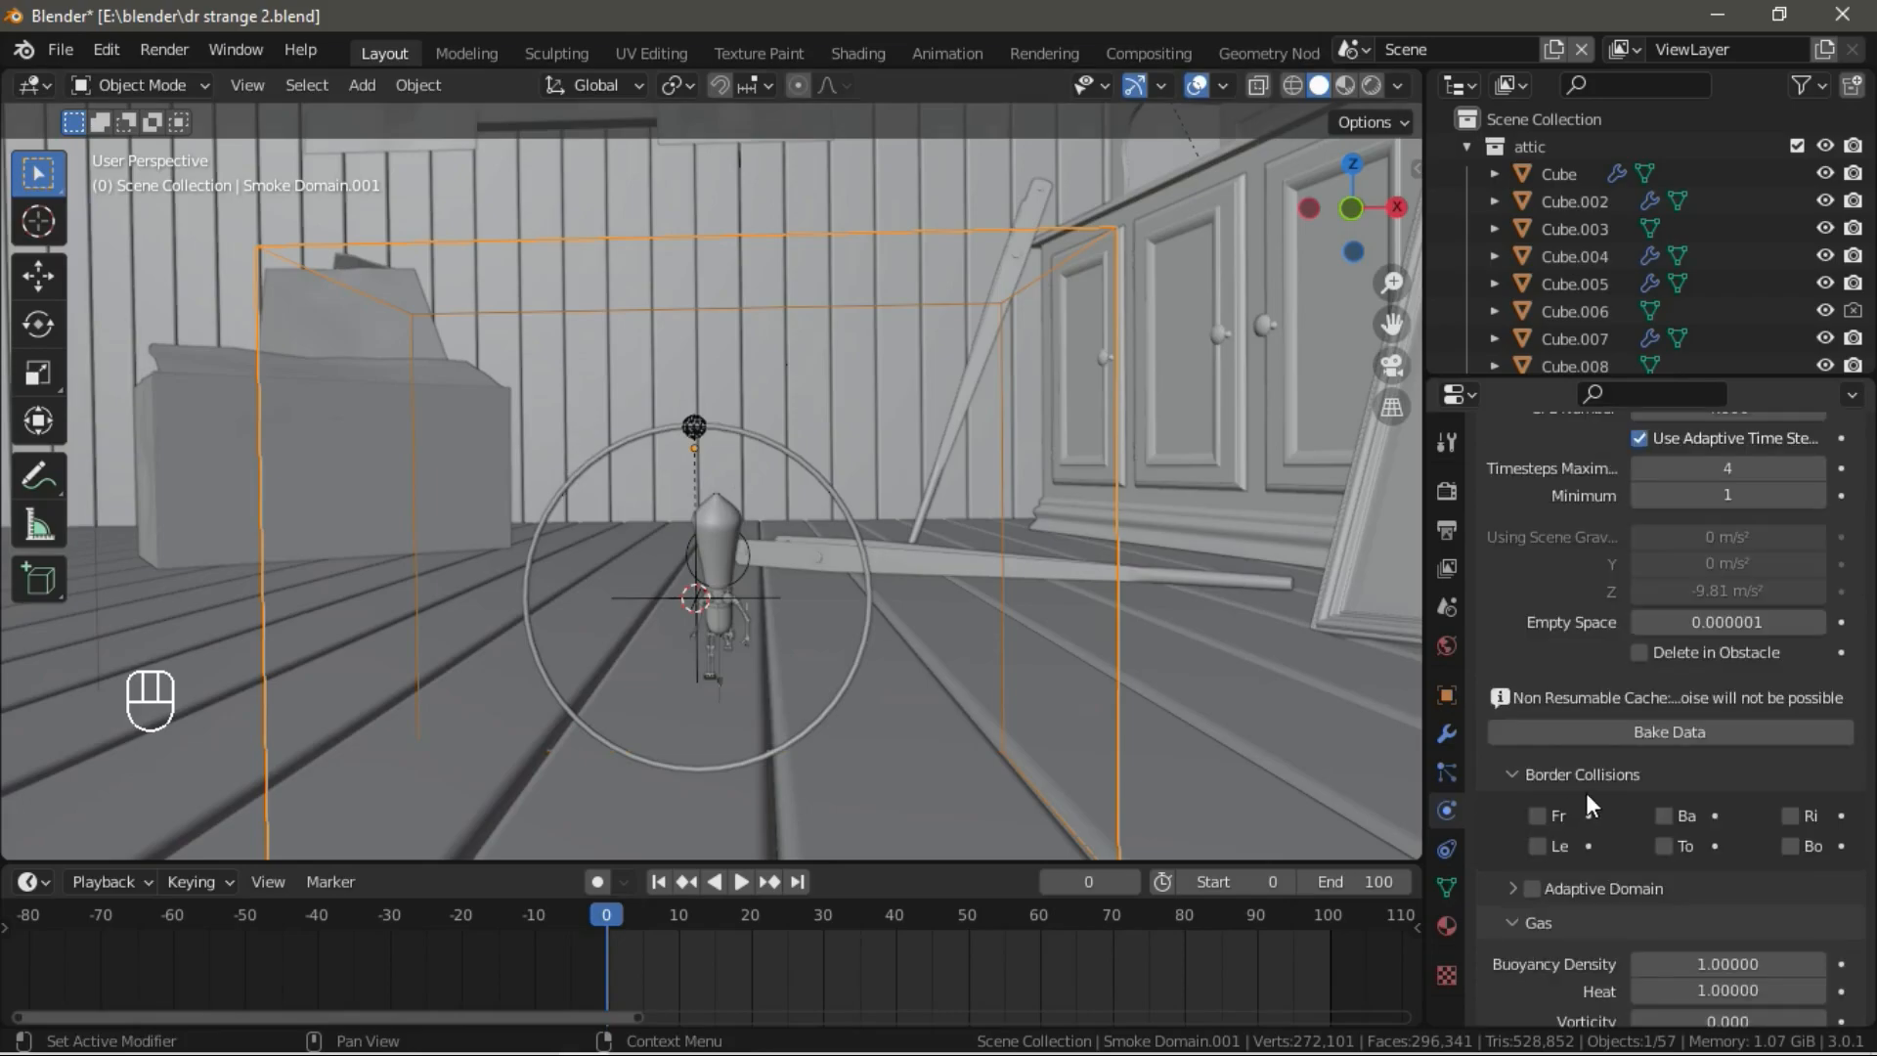
{"action": "scroll", "coordinate": [1623, 807], "scroll_direction": "up", "scroll_amount": 3}
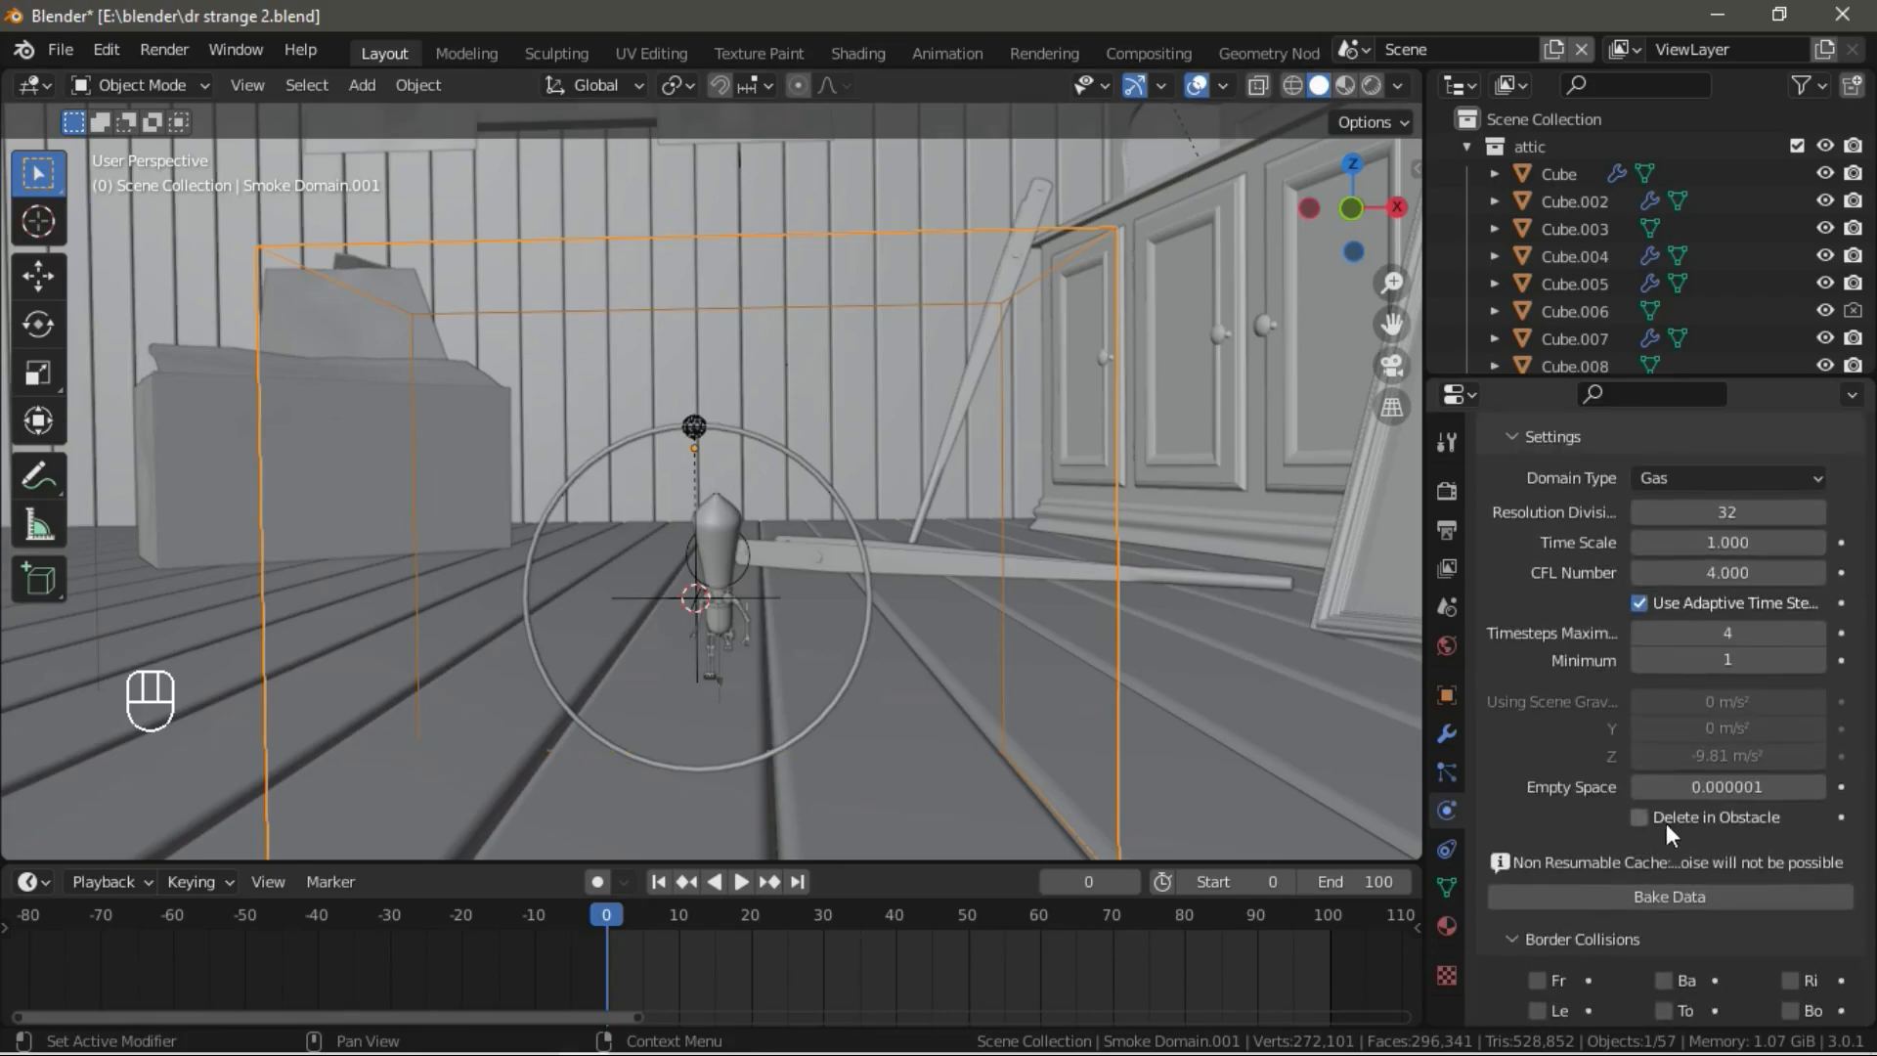
{"action": "left_click", "coordinate": [1628, 893]}
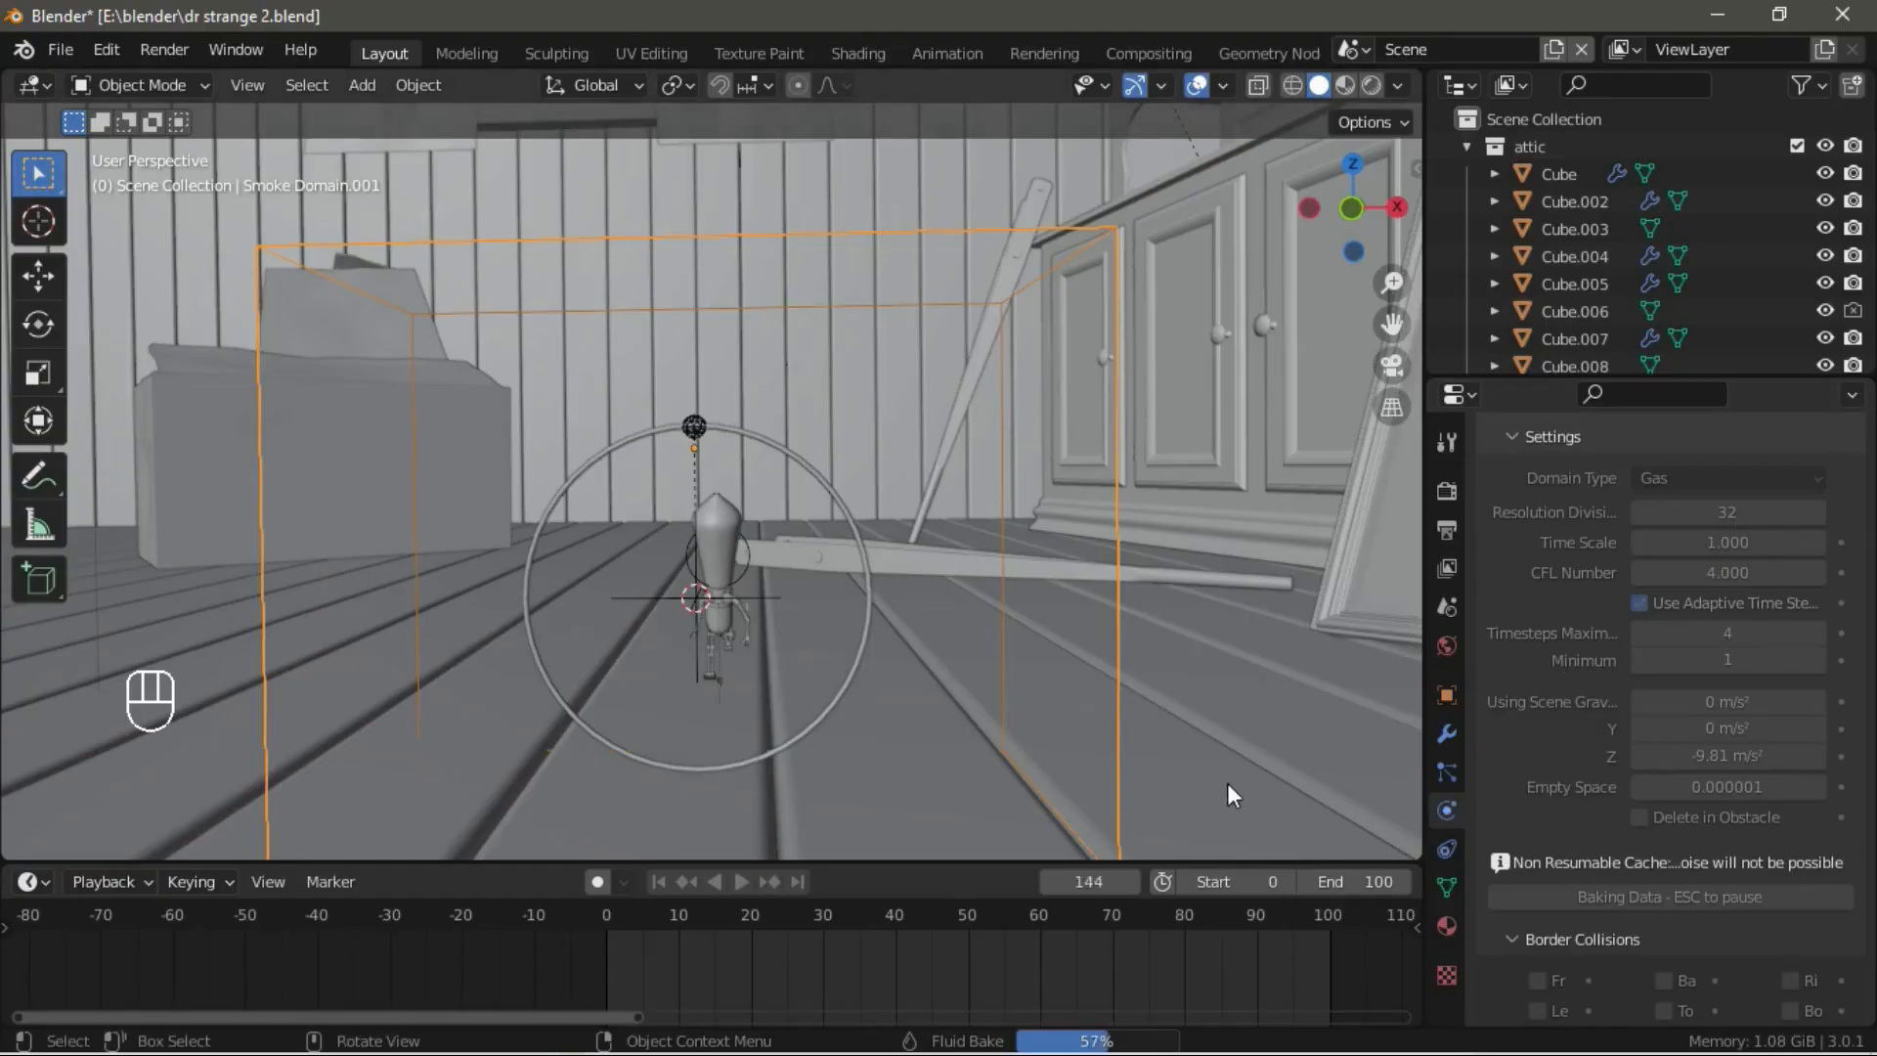
{"action": "key", "text": "Escape"}
Set the smoke domain's cache end frame to 100.
{"action": "scroll", "coordinate": [1617, 725], "scroll_direction": "down", "scroll_amount": 10}
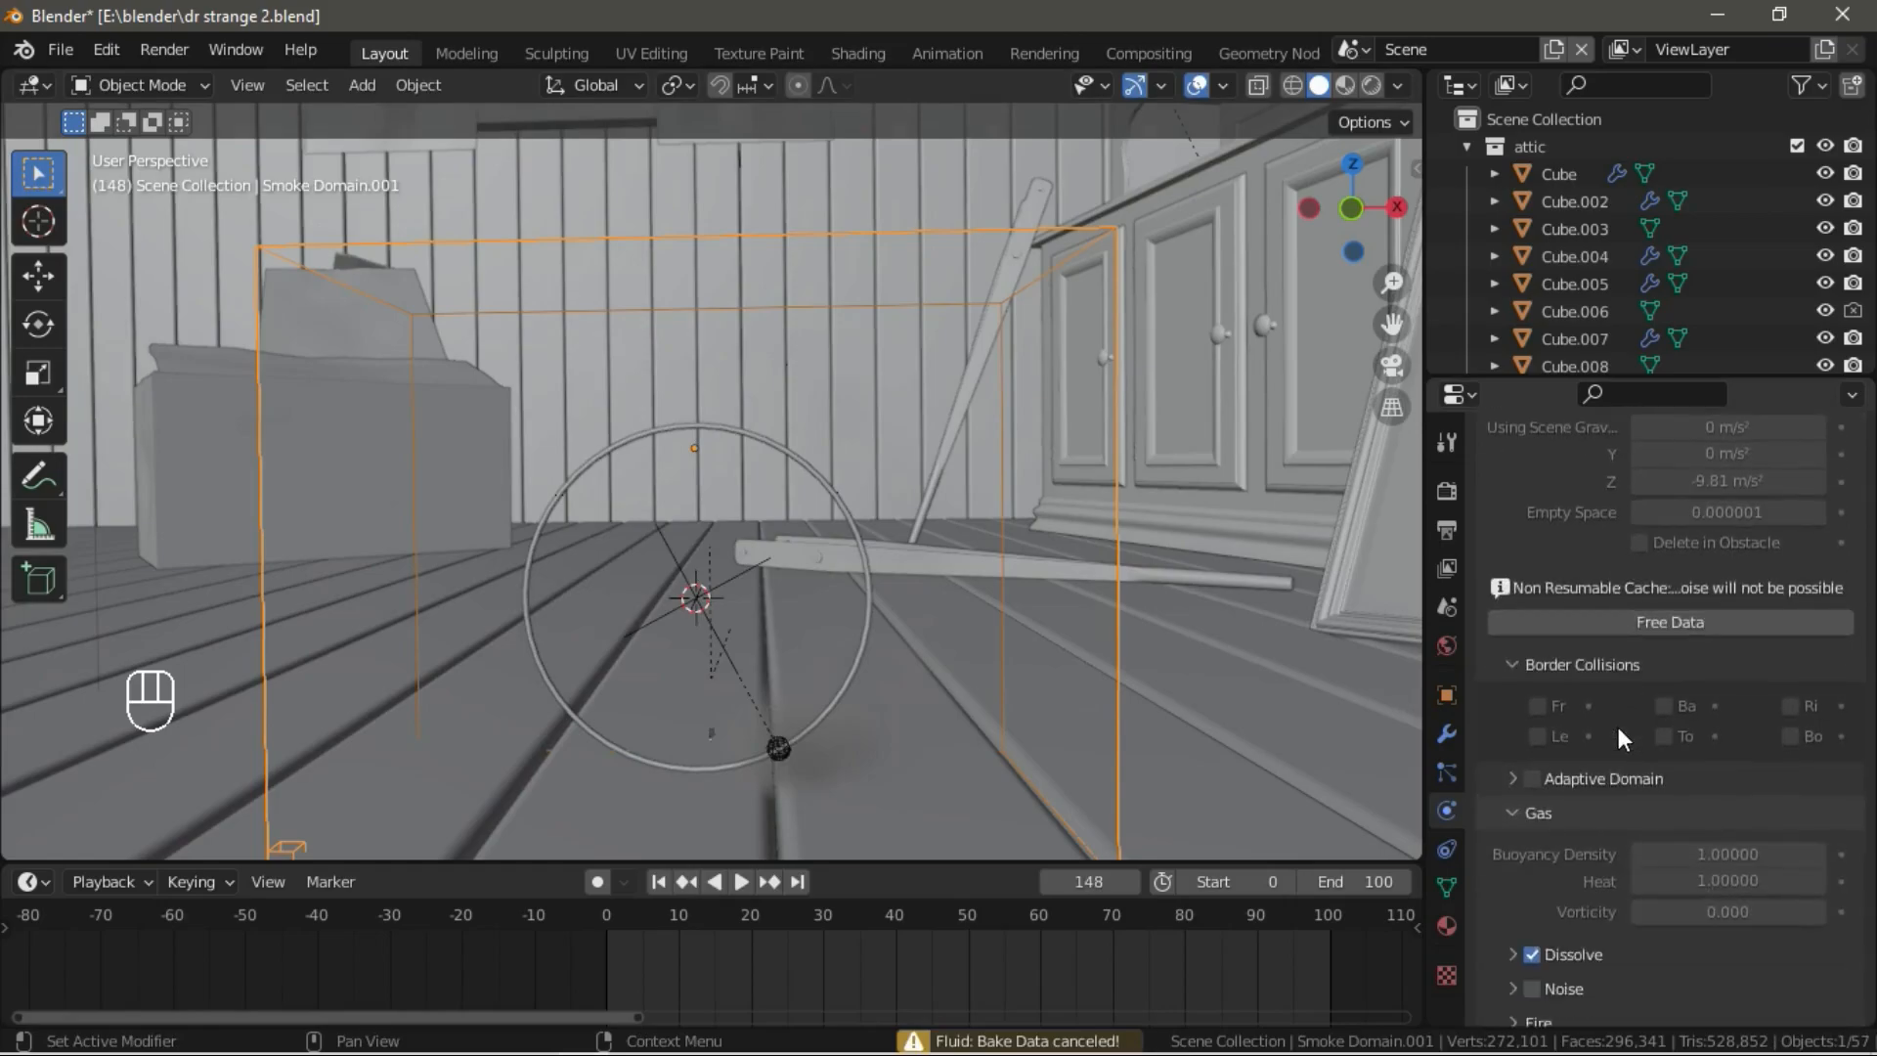
{"action": "scroll", "coordinate": [1617, 725], "scroll_direction": "down", "scroll_amount": 5}
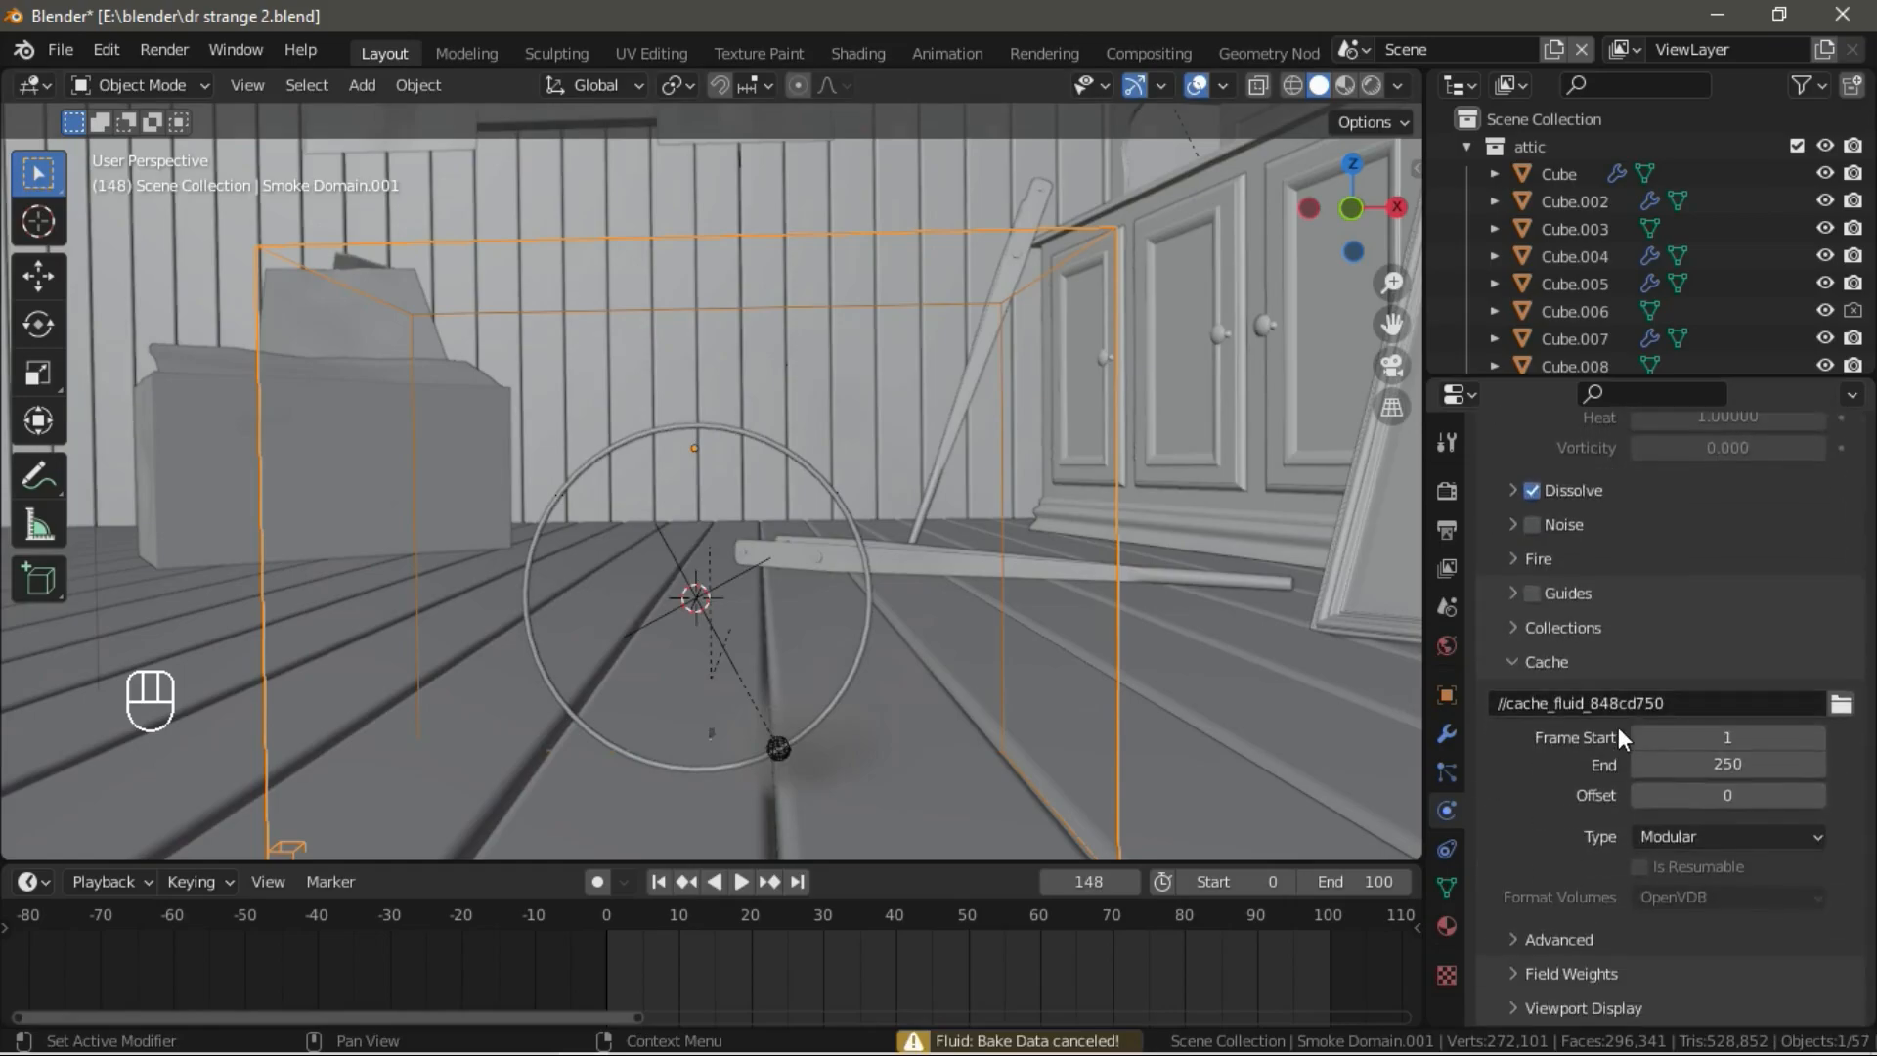
{"action": "left_click", "coordinate": [1745, 768]}
{"action": "type", "text": "100"}
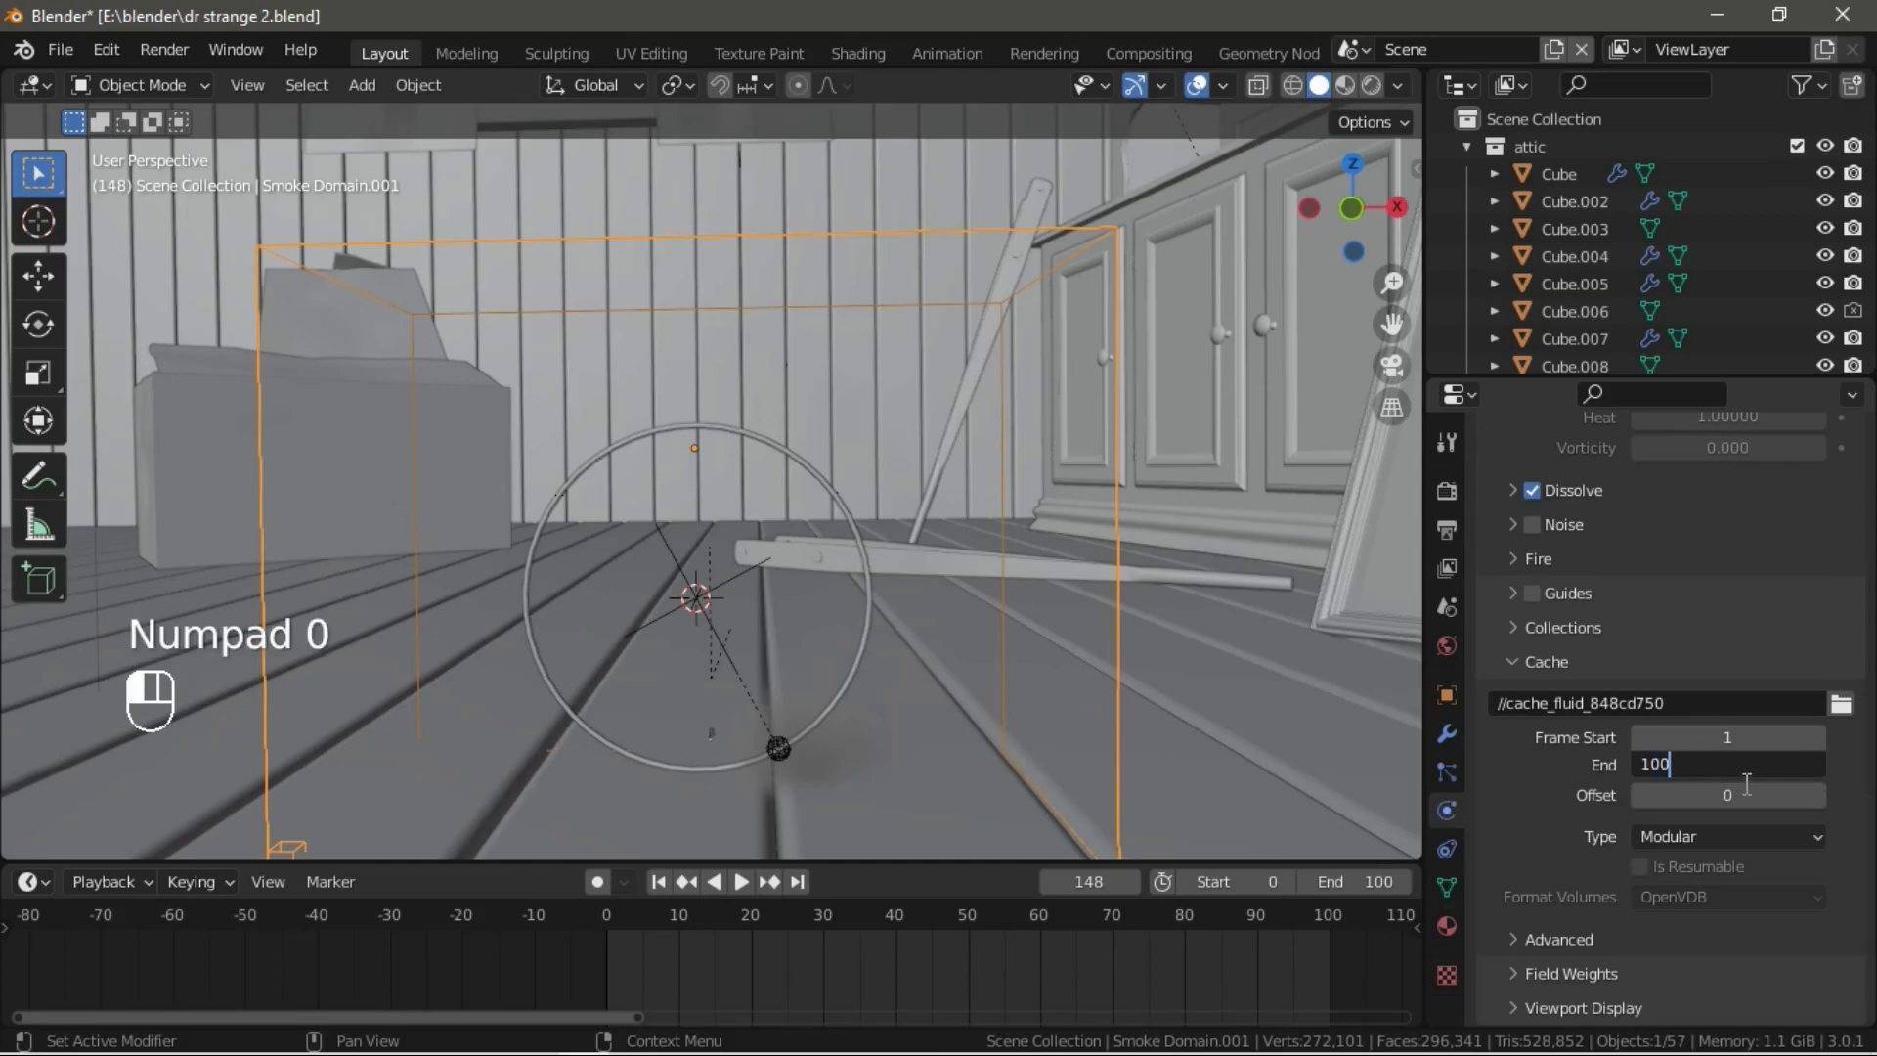
{"action": "key", "text": "Return"}
Free the partial bake and rebake the smoke domain's data, playing the animation to check the smoke around the ring.
{"action": "scroll", "coordinate": [1365, 930], "scroll_direction": "up", "scroll_amount": 2}
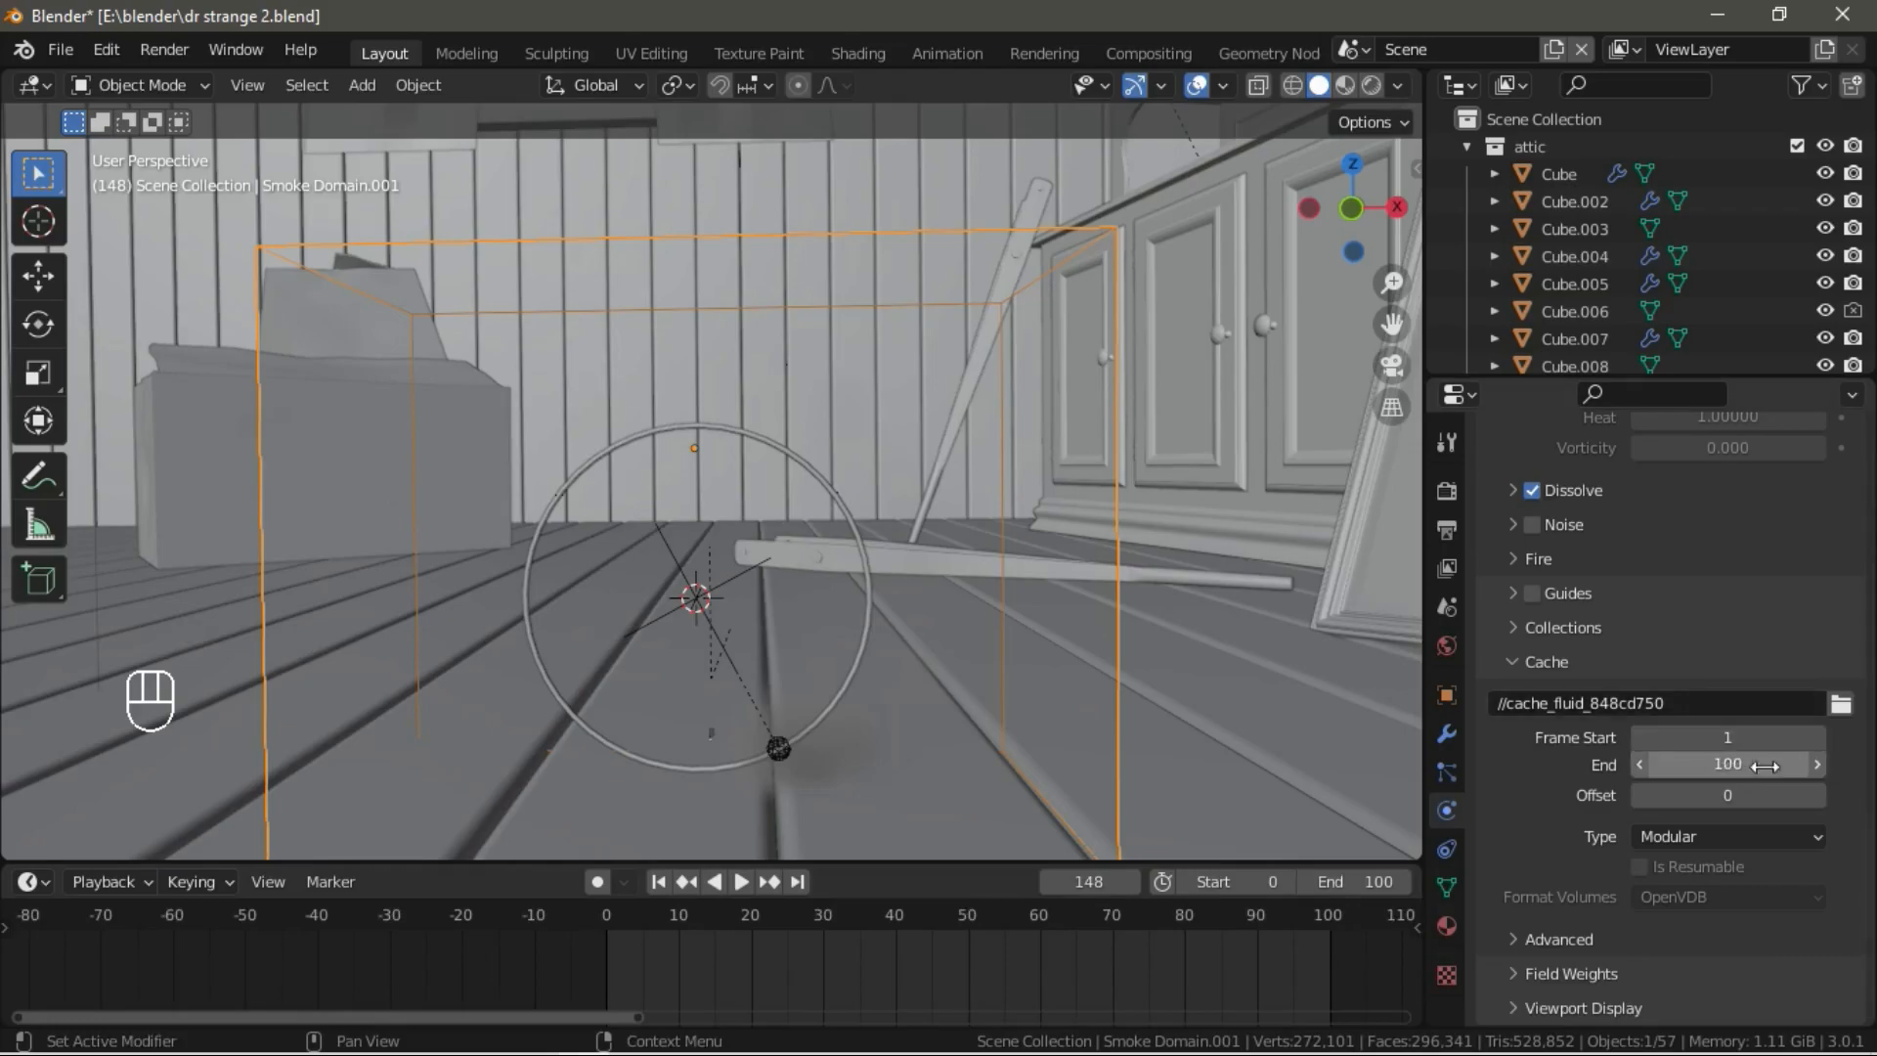
{"action": "scroll", "coordinate": [1798, 784], "scroll_direction": "up", "scroll_amount": 4}
{"action": "scroll", "coordinate": [1792, 772], "scroll_direction": "up", "scroll_amount": 9}
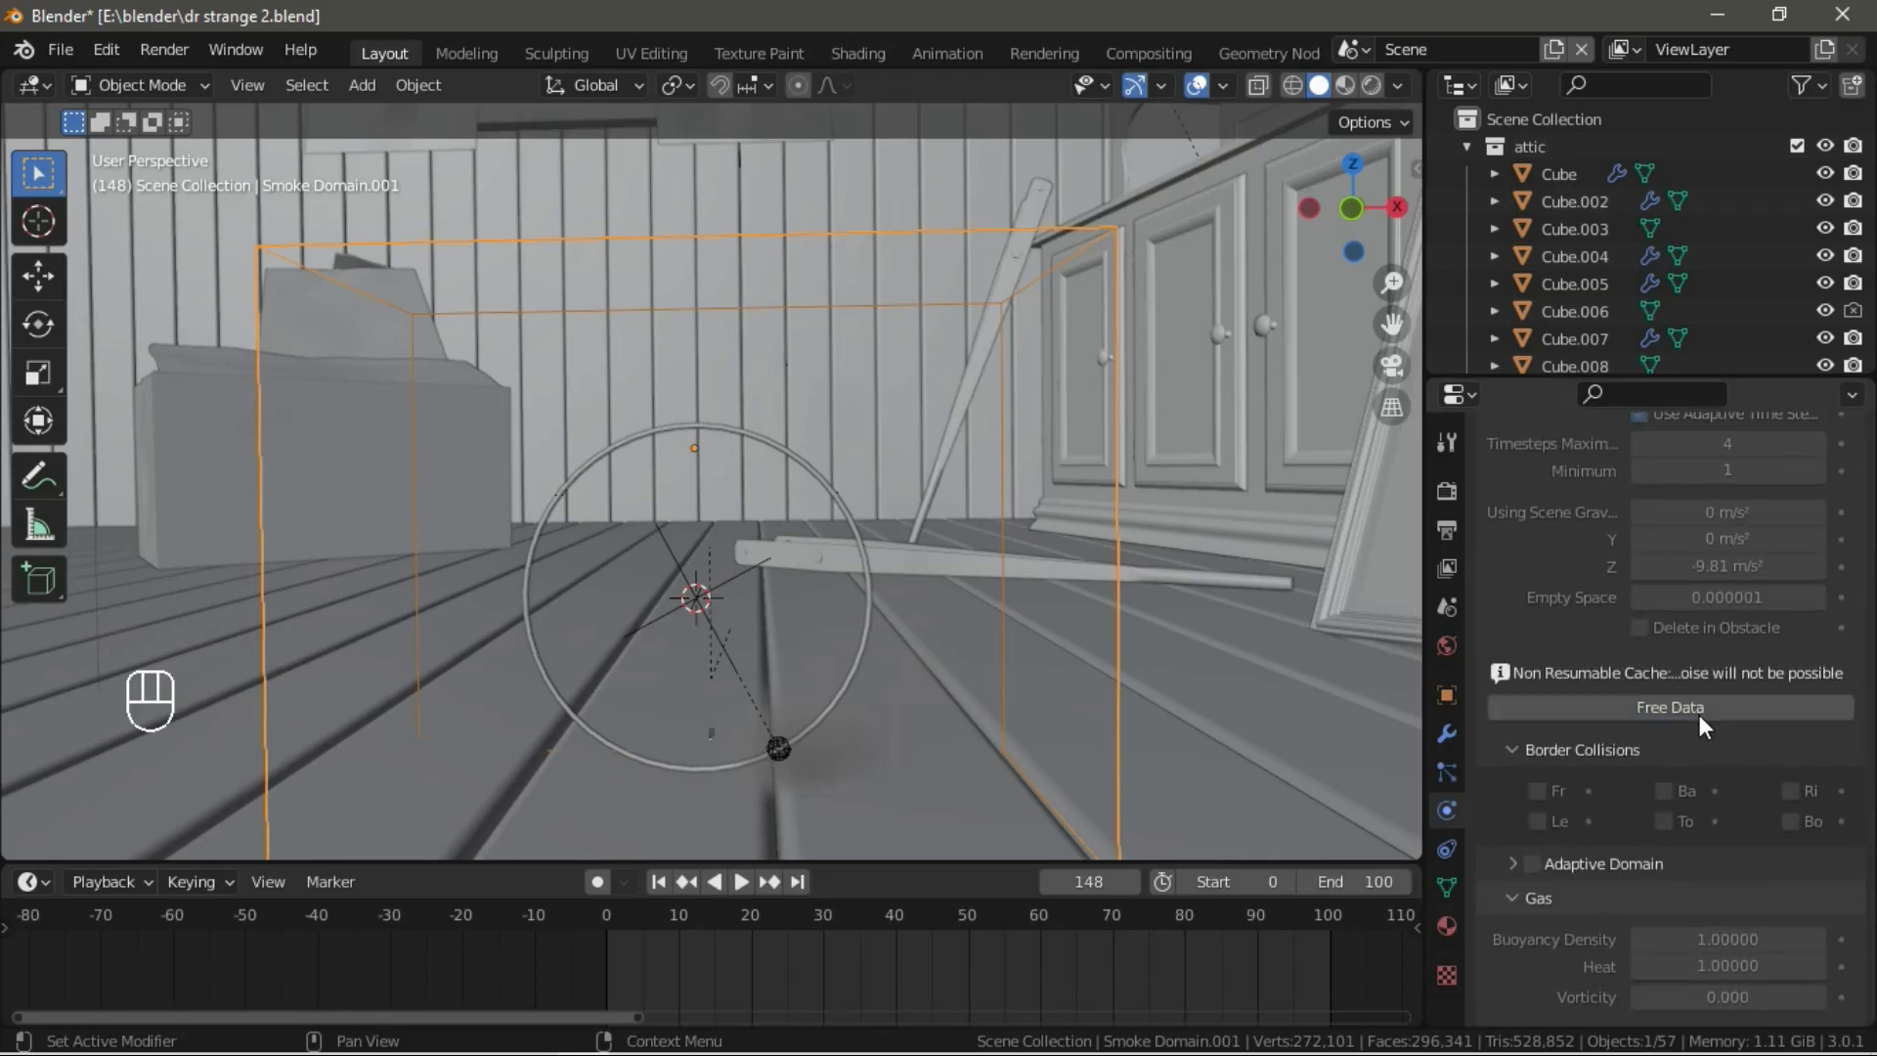
{"action": "left_click", "coordinate": [1698, 708]}
{"action": "left_click", "coordinate": [1697, 706]}
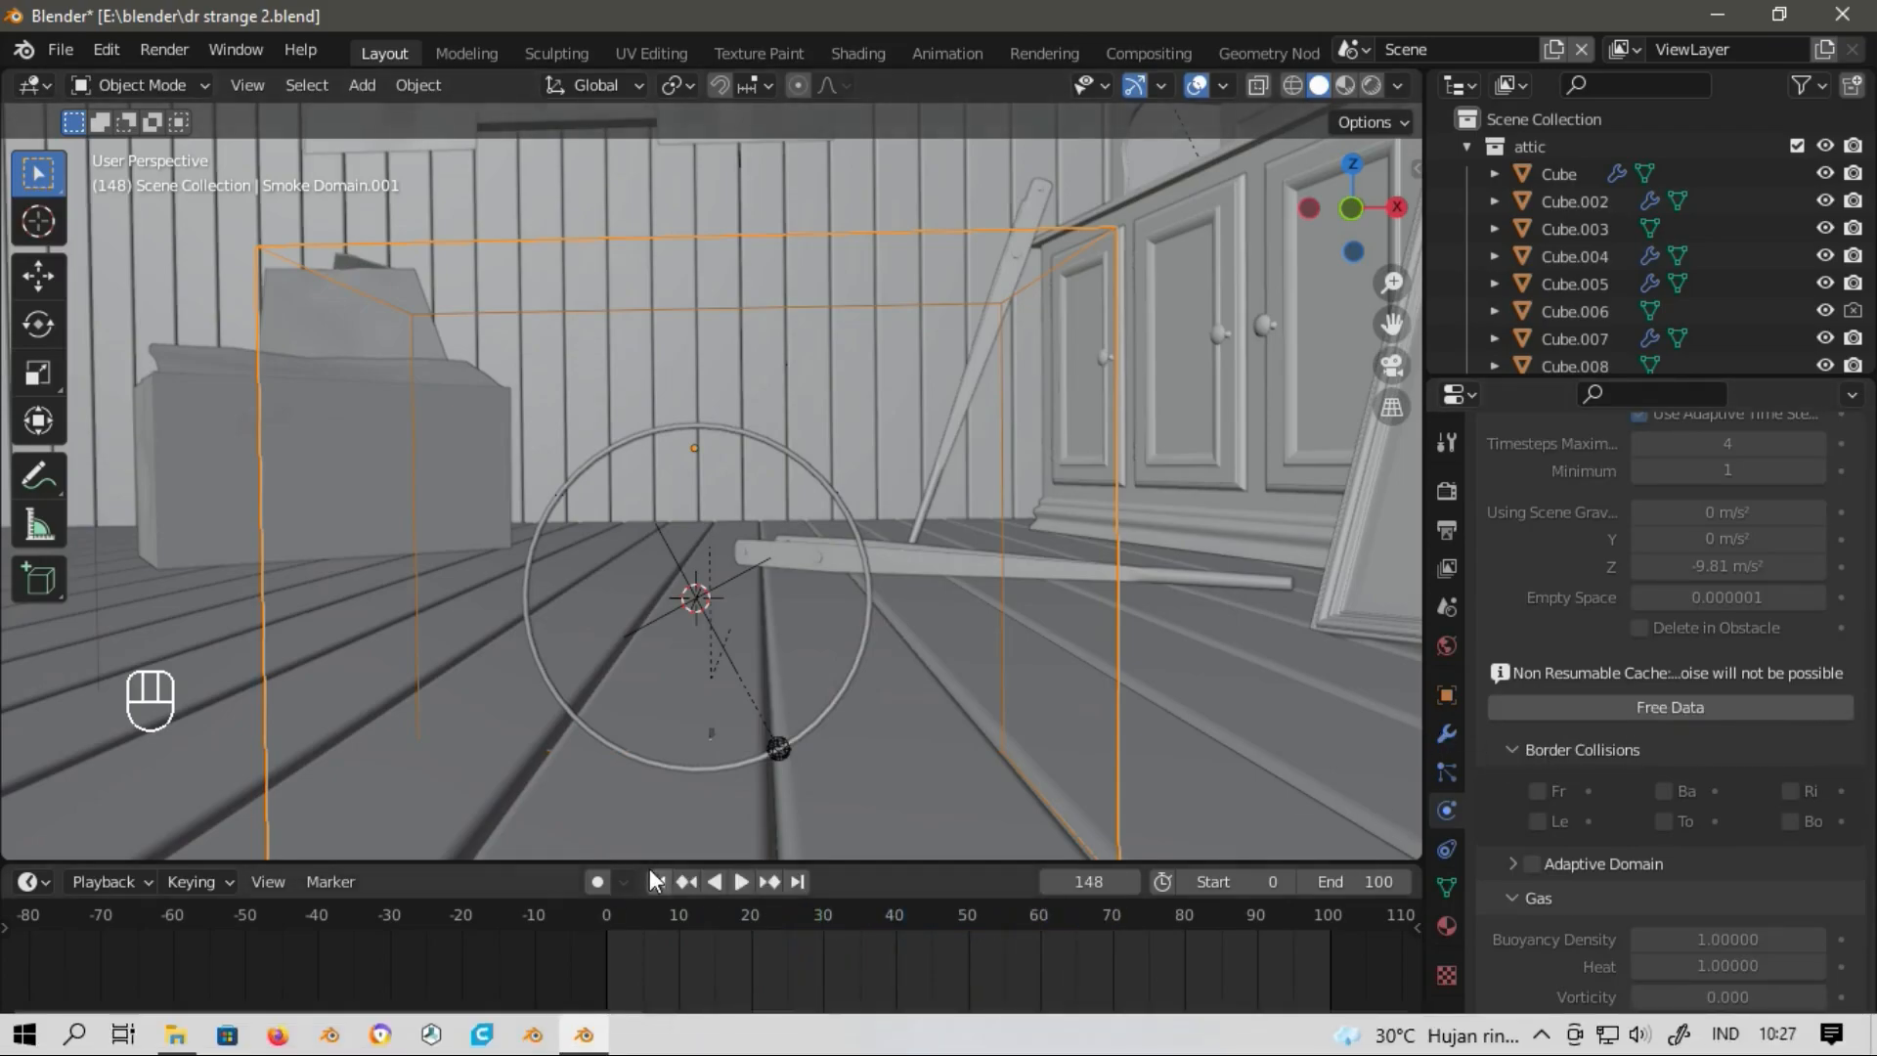
{"action": "key", "text": "space"}
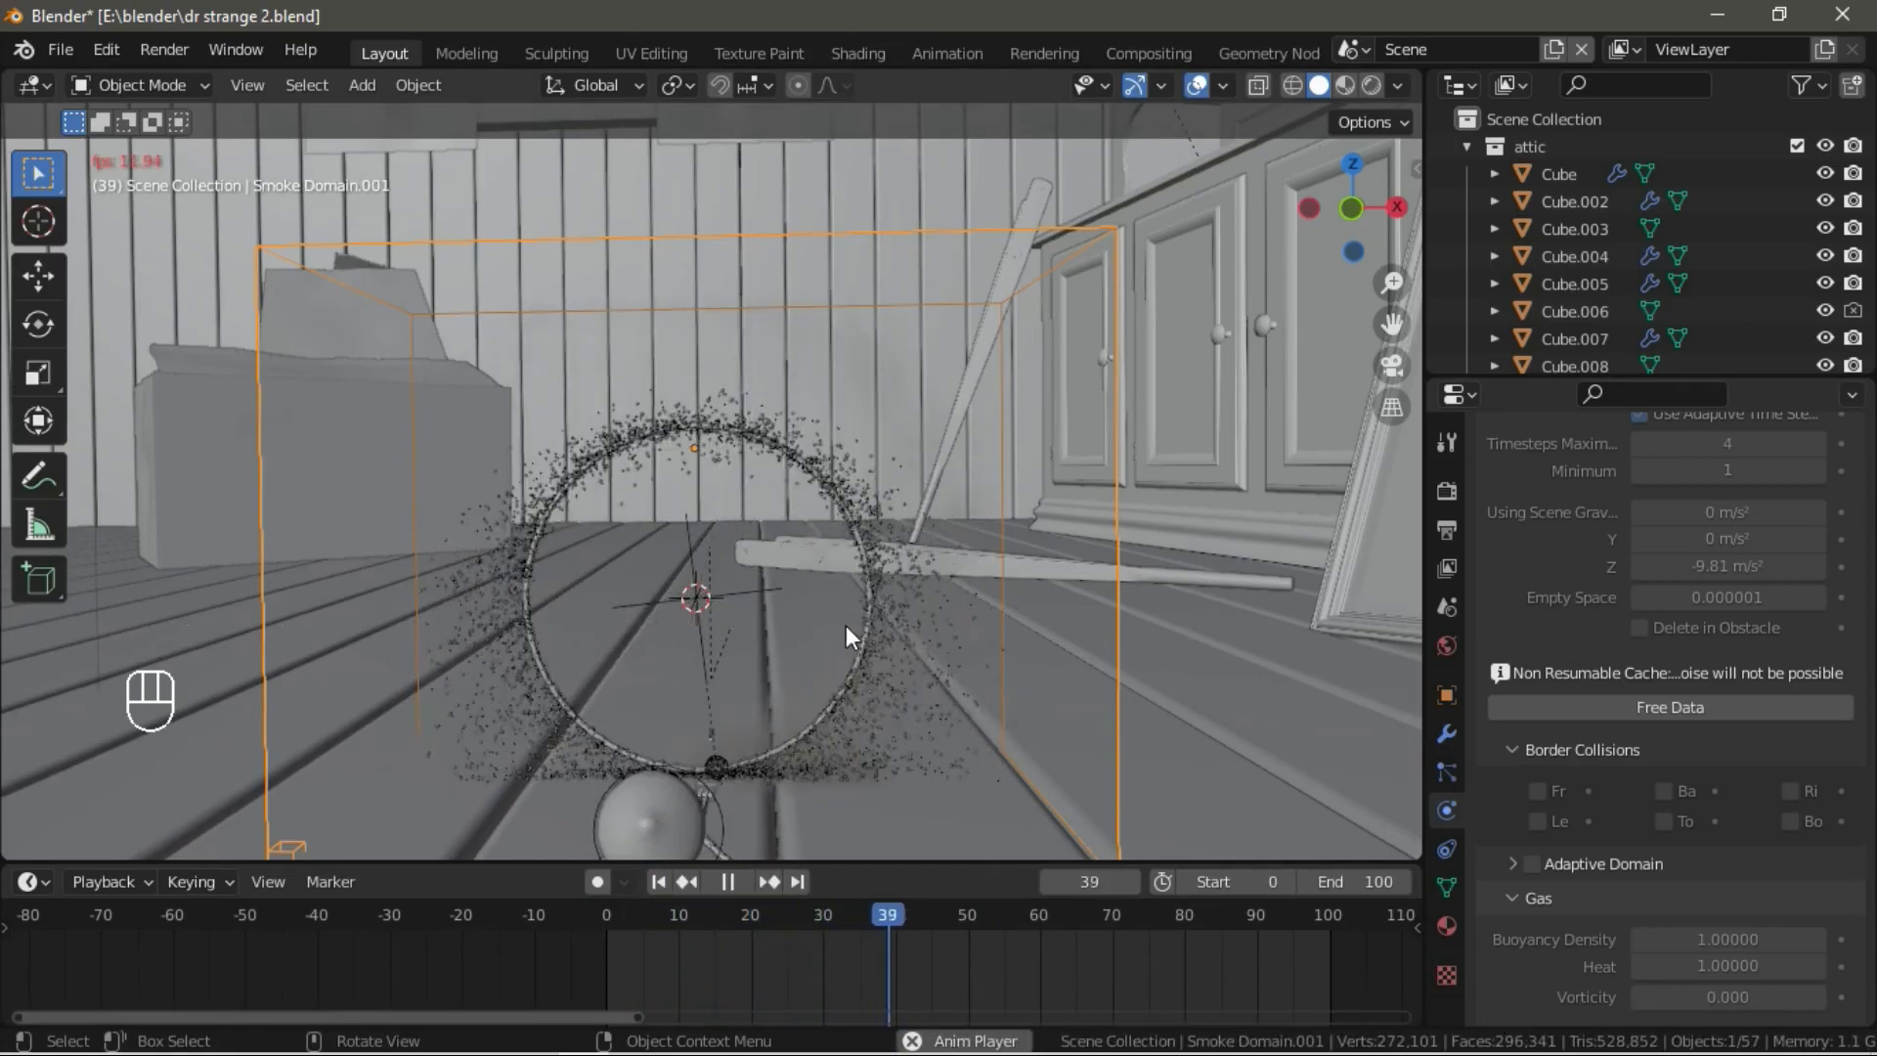
{"action": "key", "text": "space"}
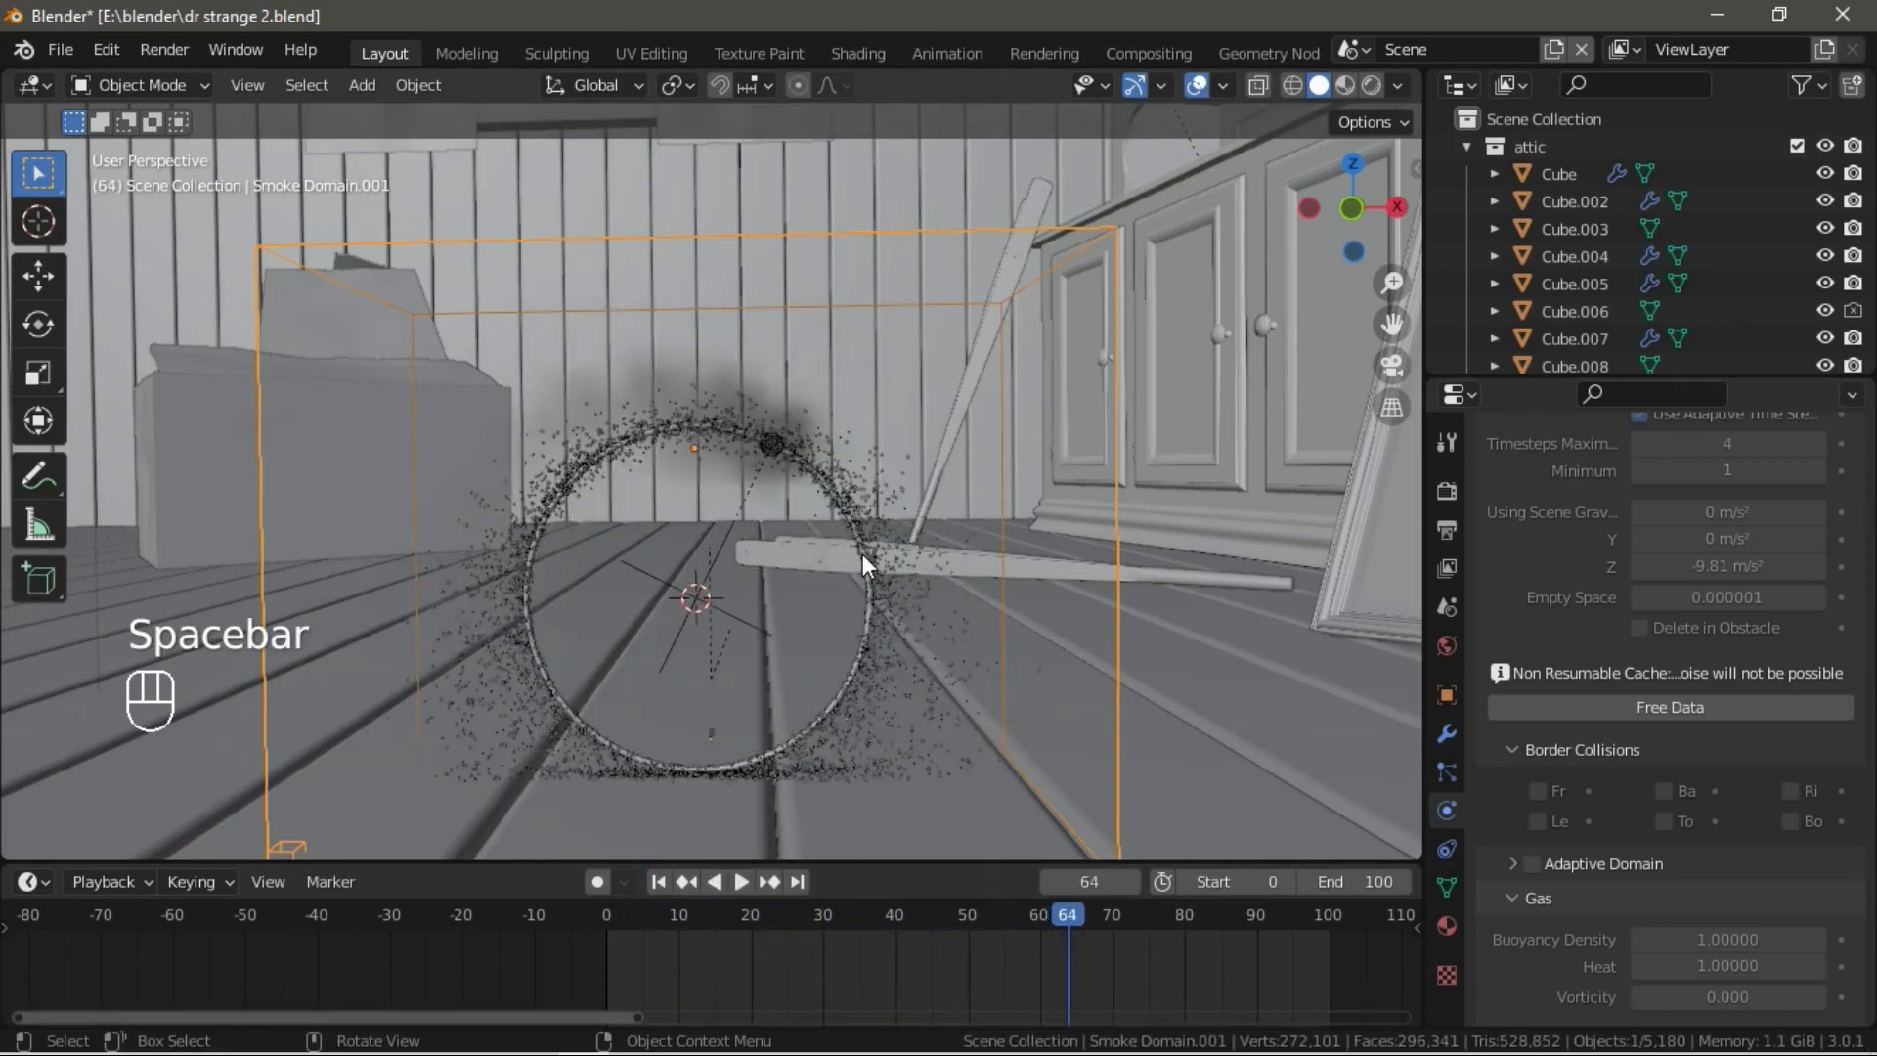
Add an emitter particle system to the small ico sphere on the ring and review its velocity settings.
{"action": "left_click", "coordinate": [778, 436]}
{"action": "left_click", "coordinate": [776, 438]}
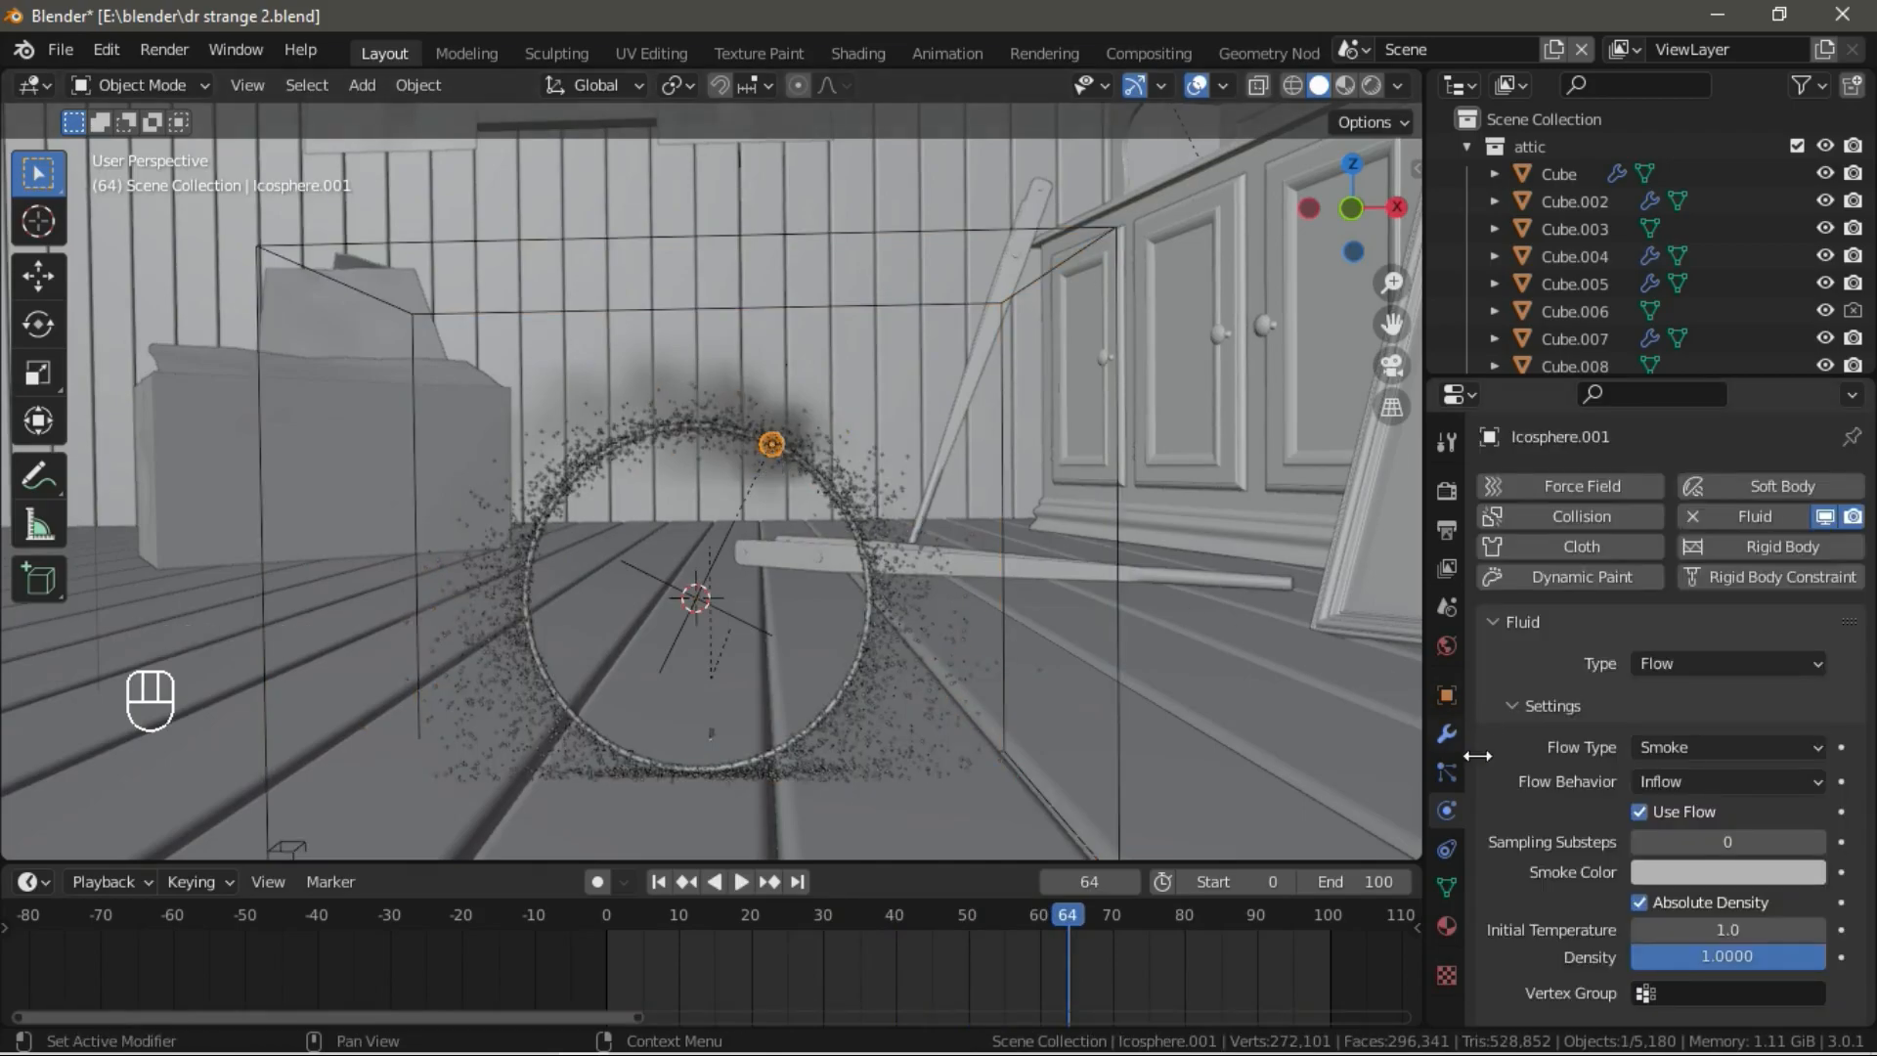
{"action": "left_click", "coordinate": [1446, 771]}
{"action": "left_click", "coordinate": [1852, 488]}
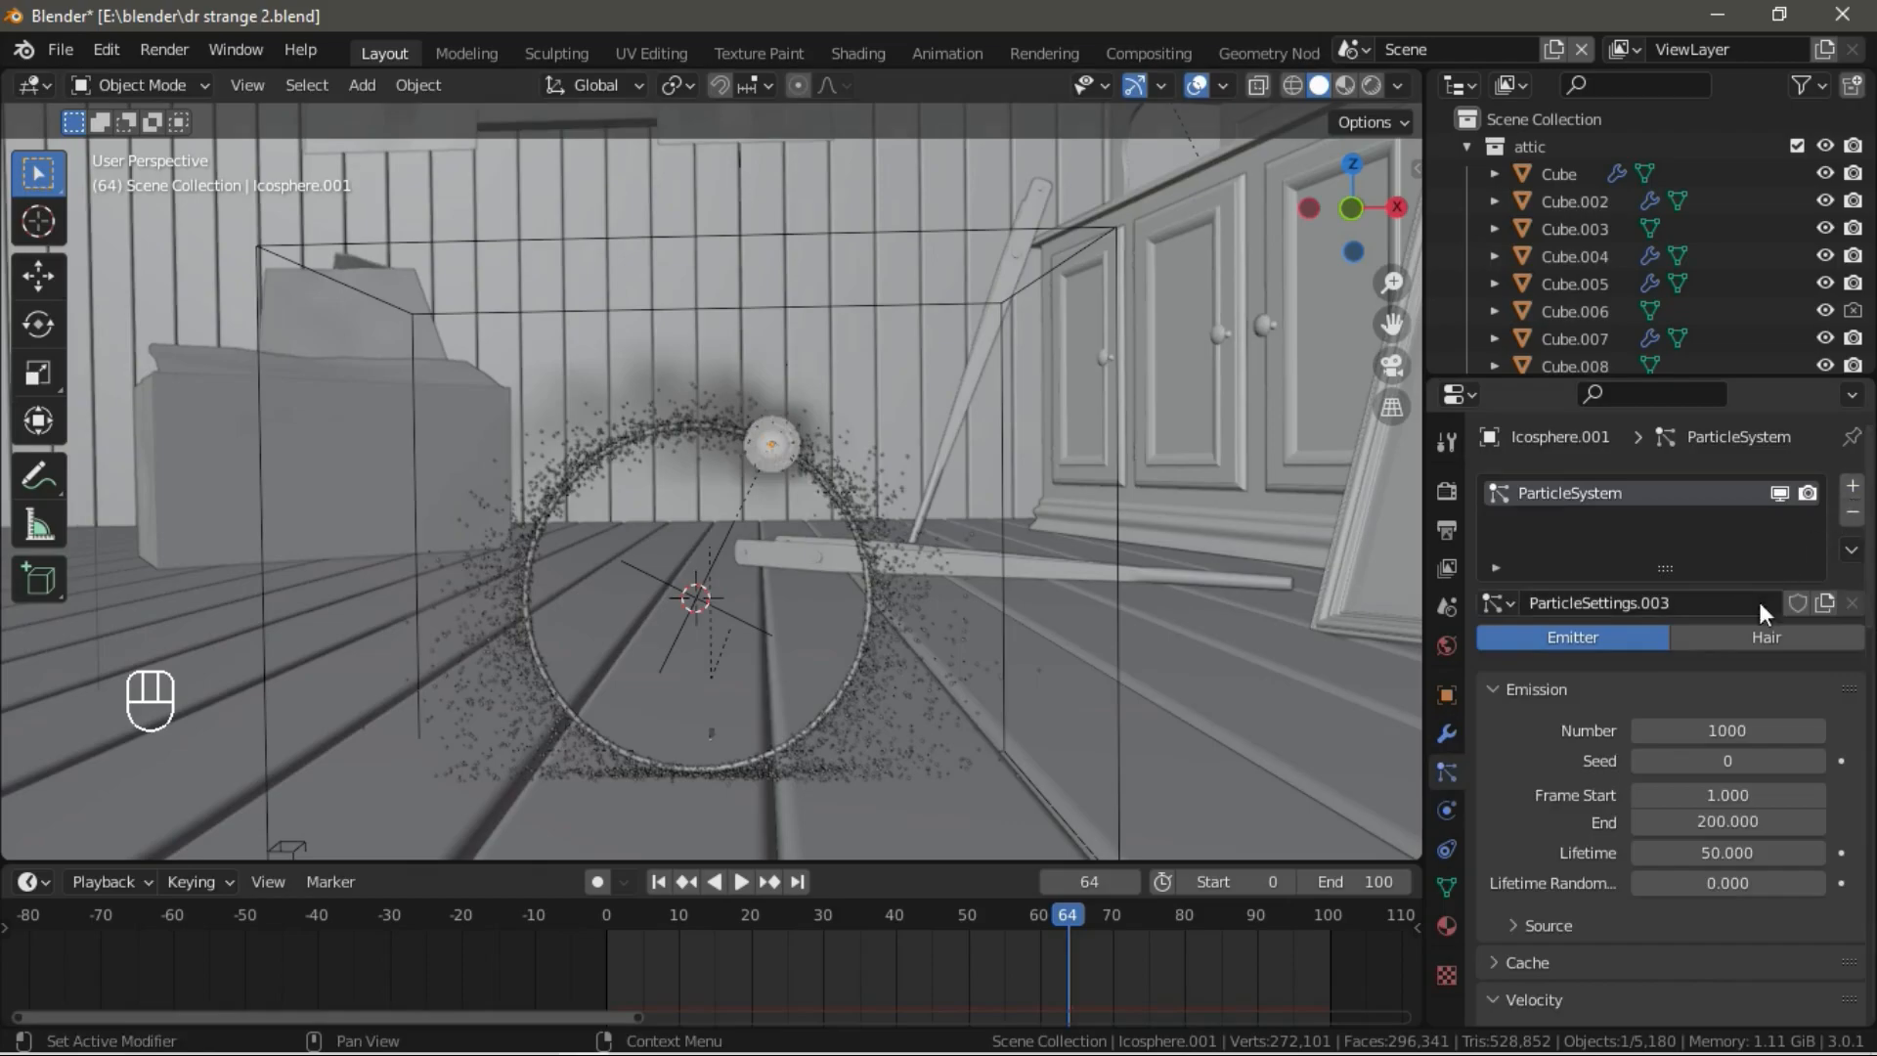
{"action": "scroll", "coordinate": [1768, 706], "scroll_direction": "down", "scroll_amount": 5}
{"action": "scroll", "coordinate": [1769, 706], "scroll_direction": "down", "scroll_amount": 5}
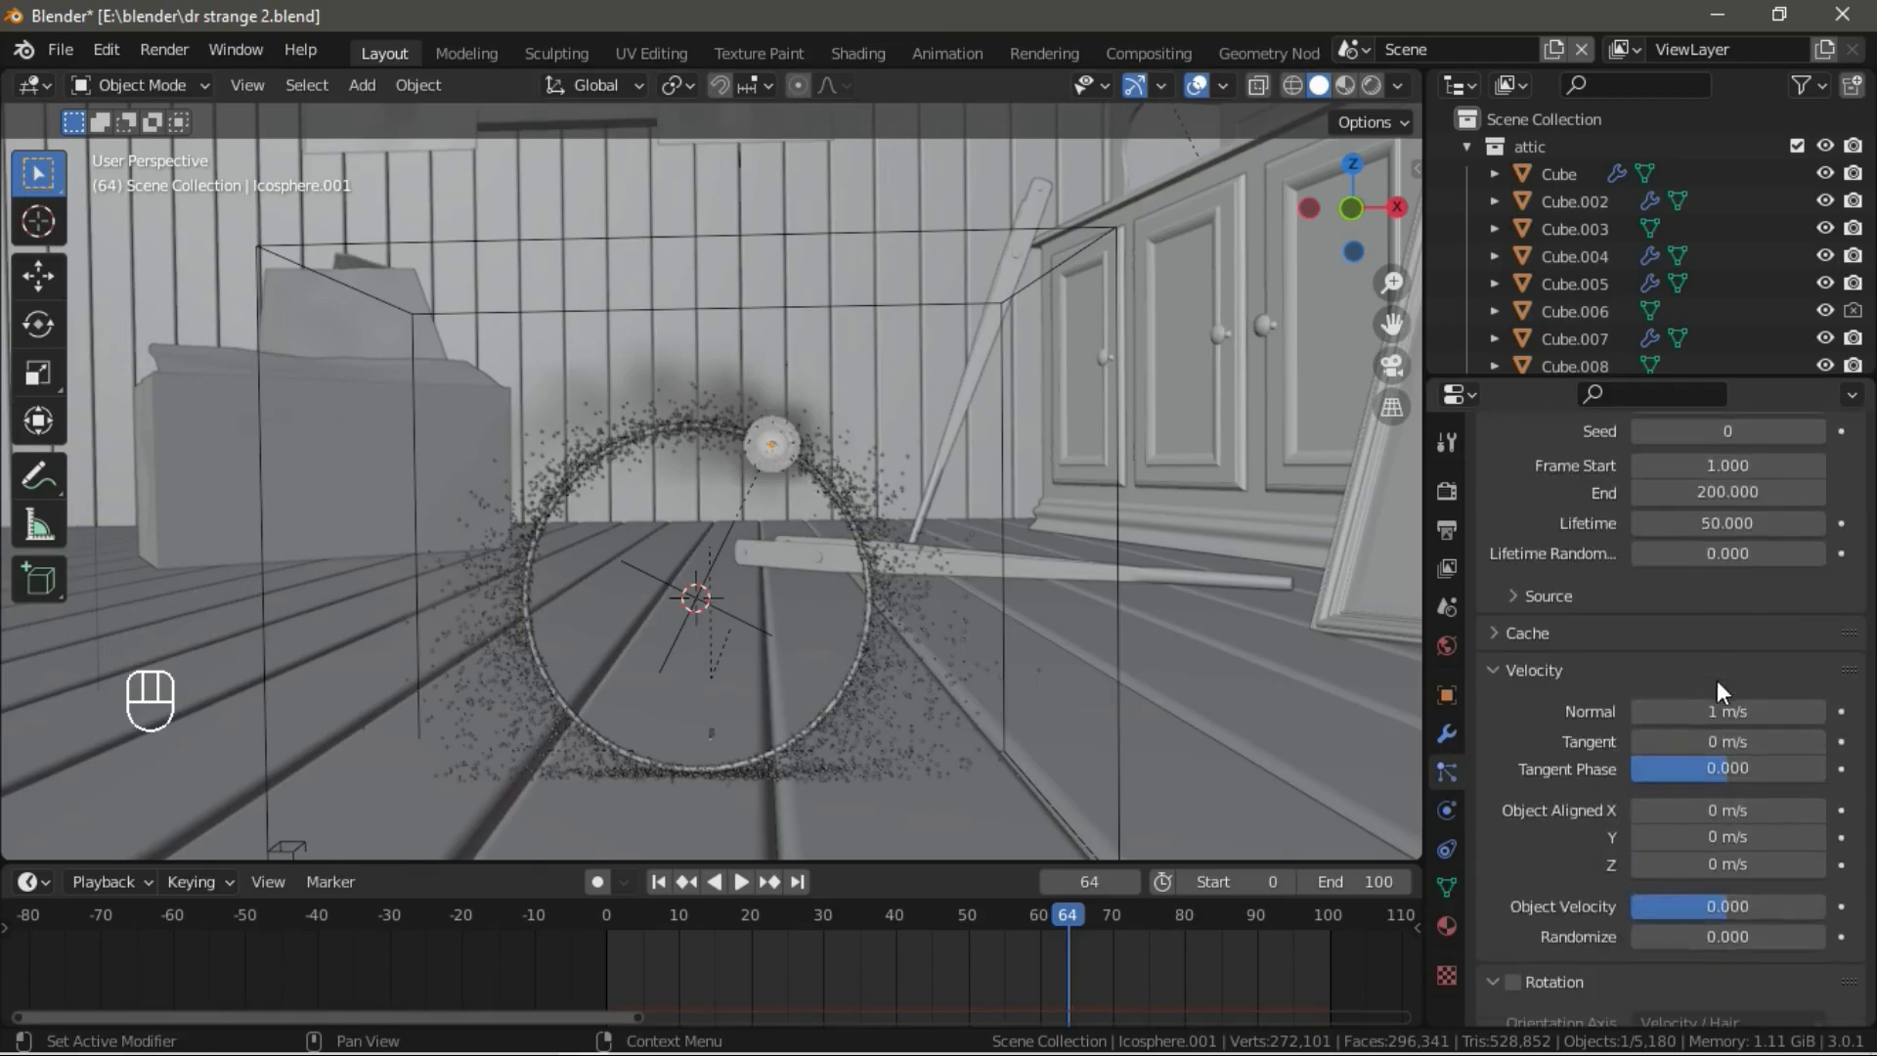
{"action": "scroll", "coordinate": [1743, 743], "scroll_direction": "down", "scroll_amount": 3}
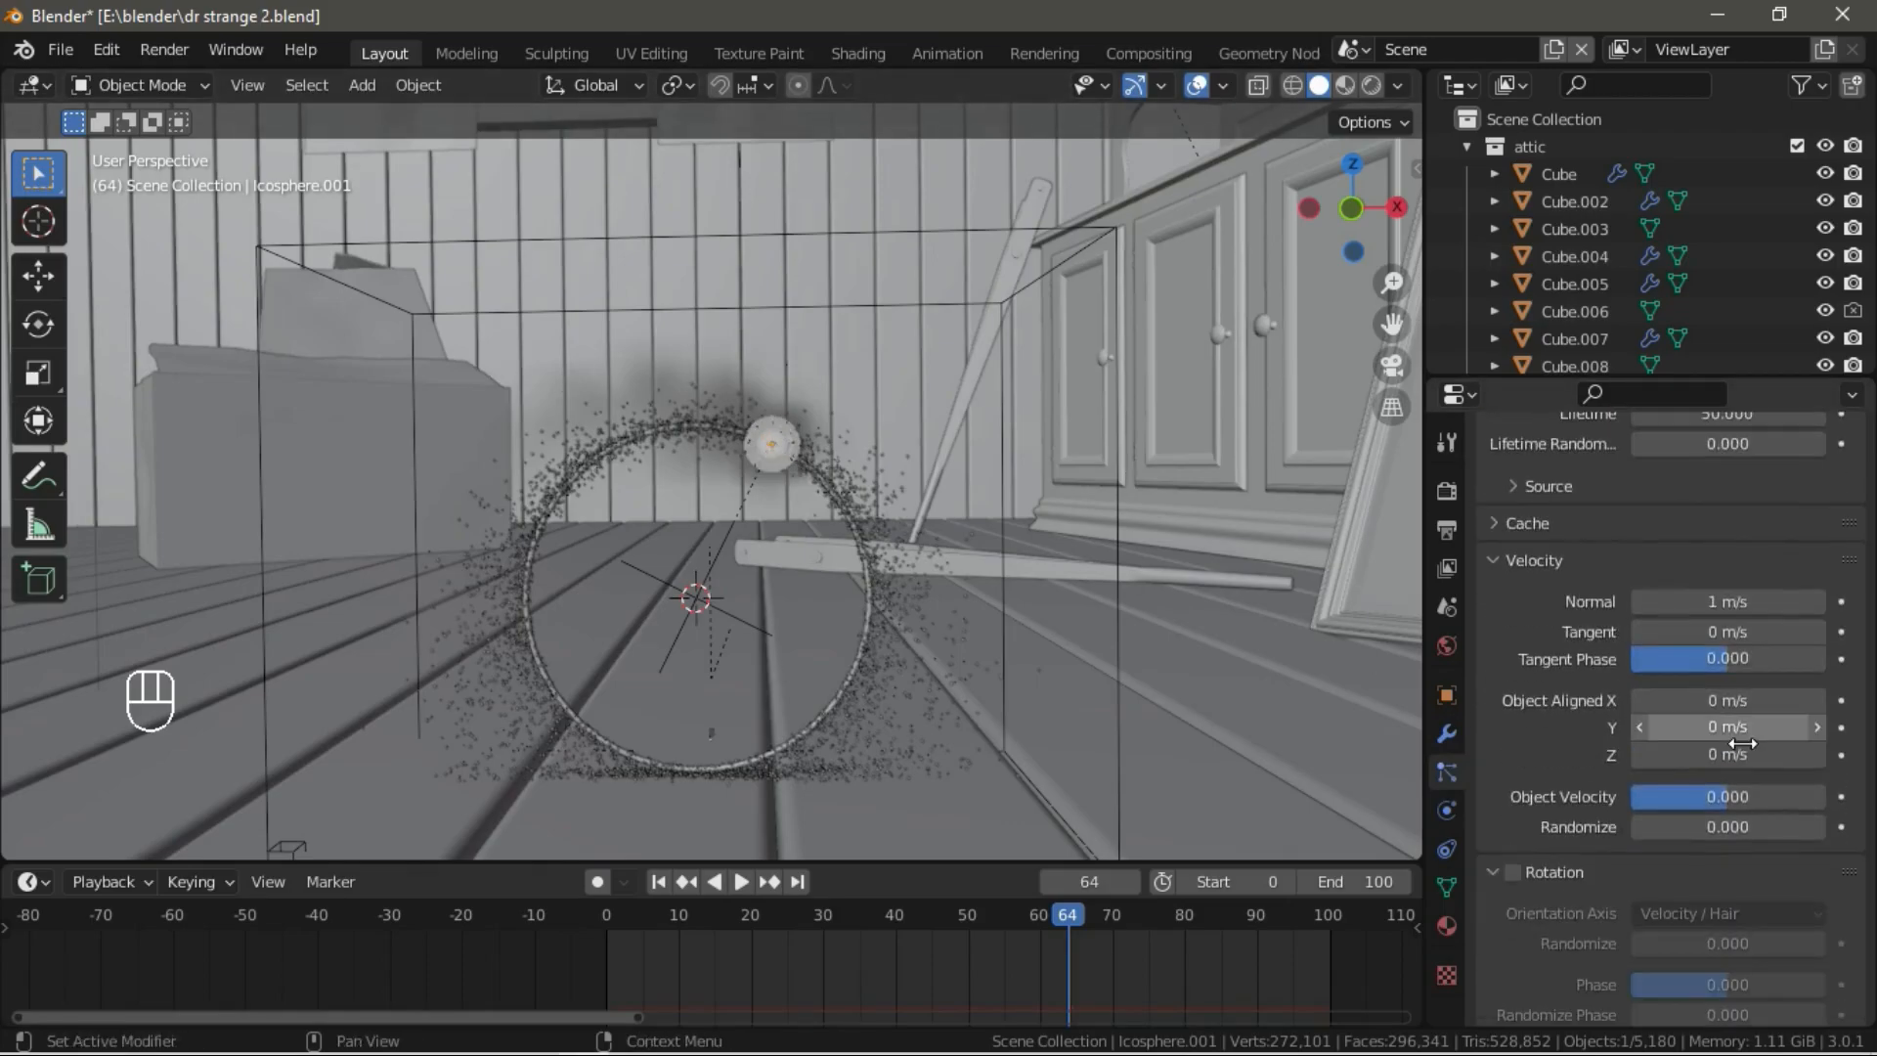
{"action": "scroll", "coordinate": [1730, 748], "scroll_direction": "down", "scroll_amount": 3}
{"action": "scroll", "coordinate": [1701, 724], "scroll_direction": "up", "scroll_amount": 5}
{"action": "scroll", "coordinate": [1697, 742], "scroll_direction": "down", "scroll_amount": 5}
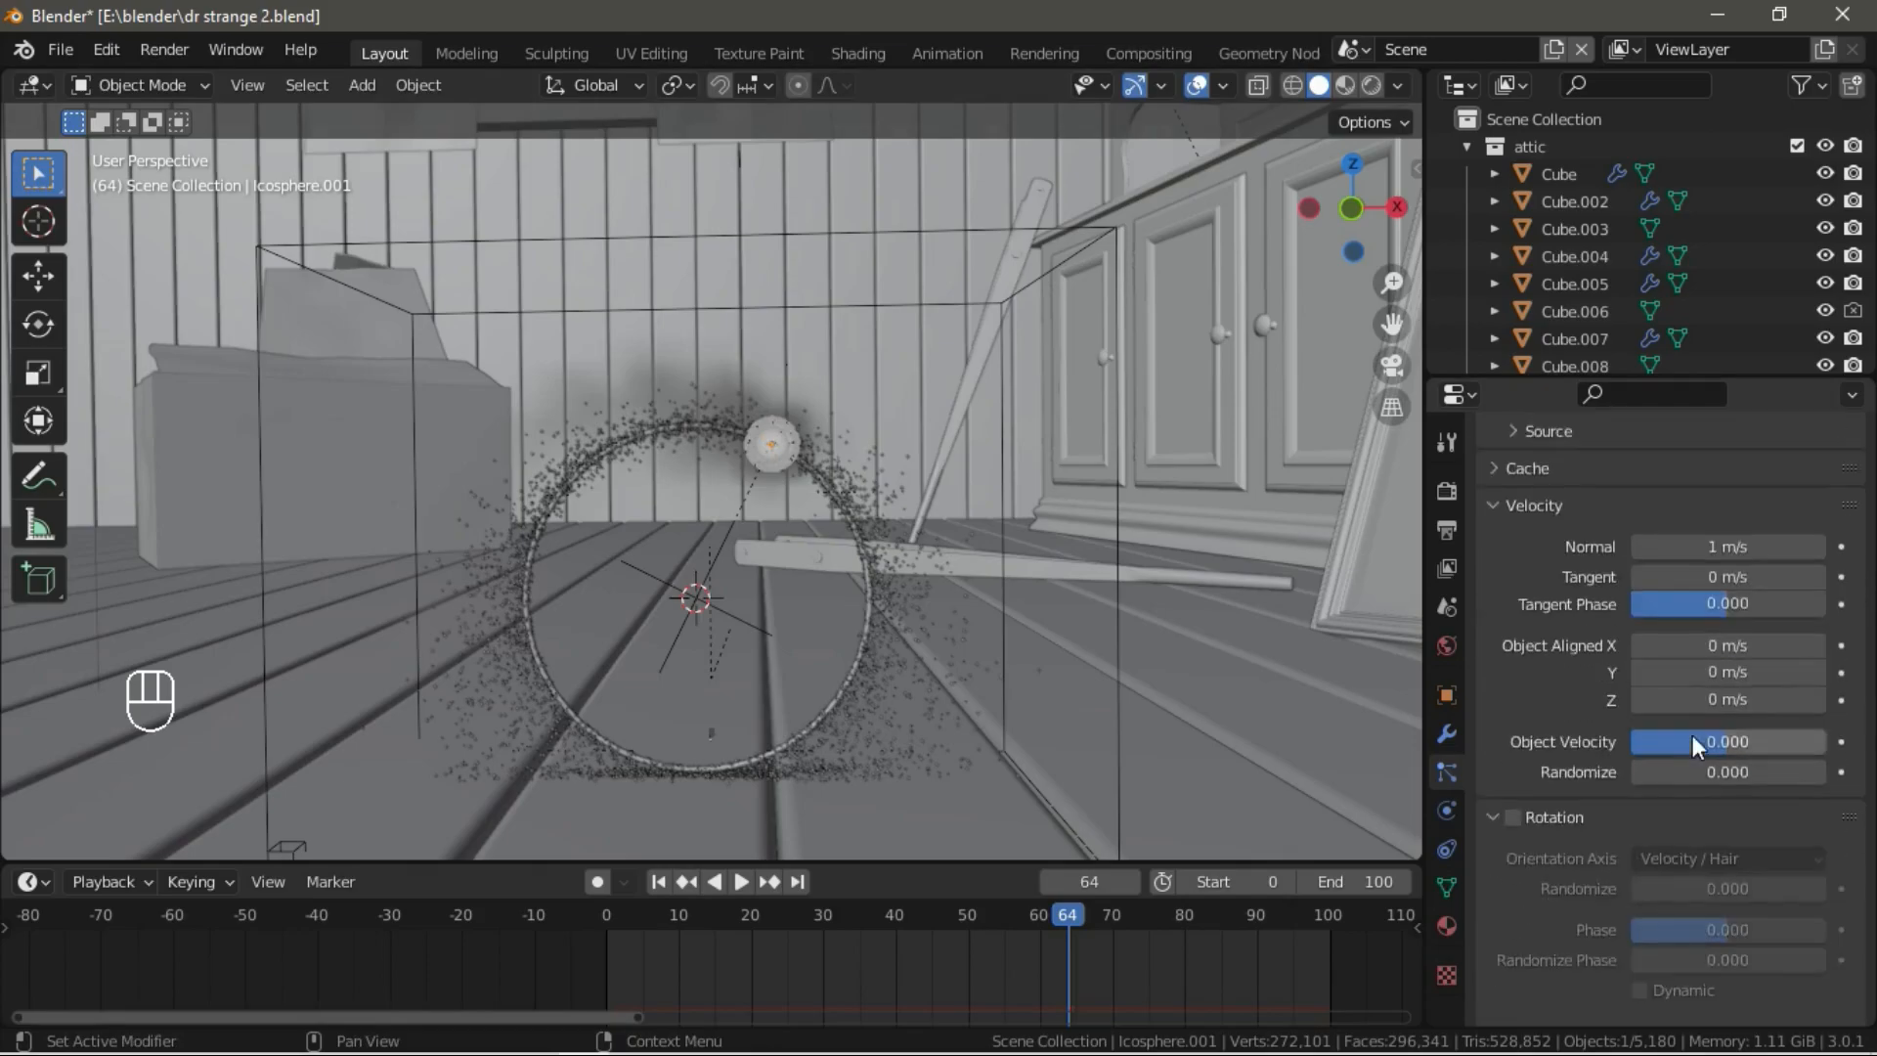
Play the animation and set the ico sphere's particle lifetime to 10, checking the particle trail during playback.
{"action": "key", "text": "space"}
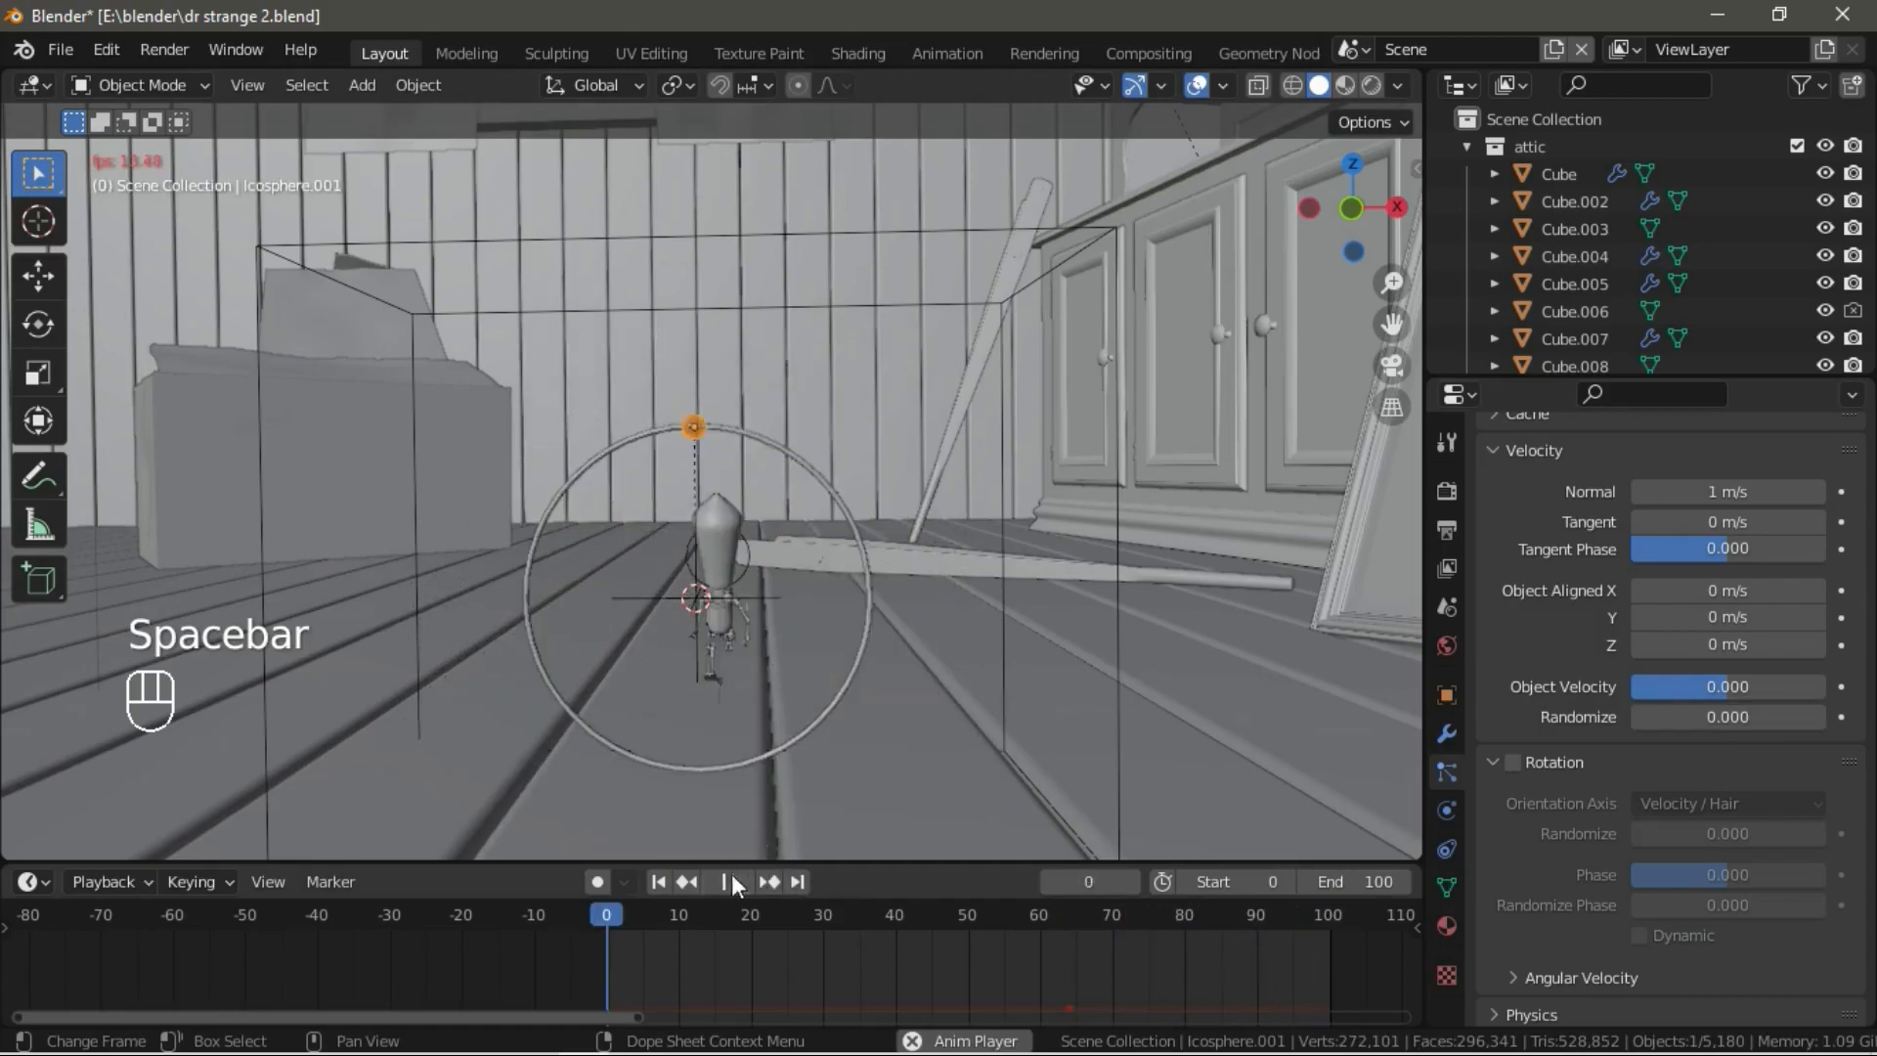
{"action": "scroll", "coordinate": [1720, 586], "scroll_direction": "up", "scroll_amount": 9}
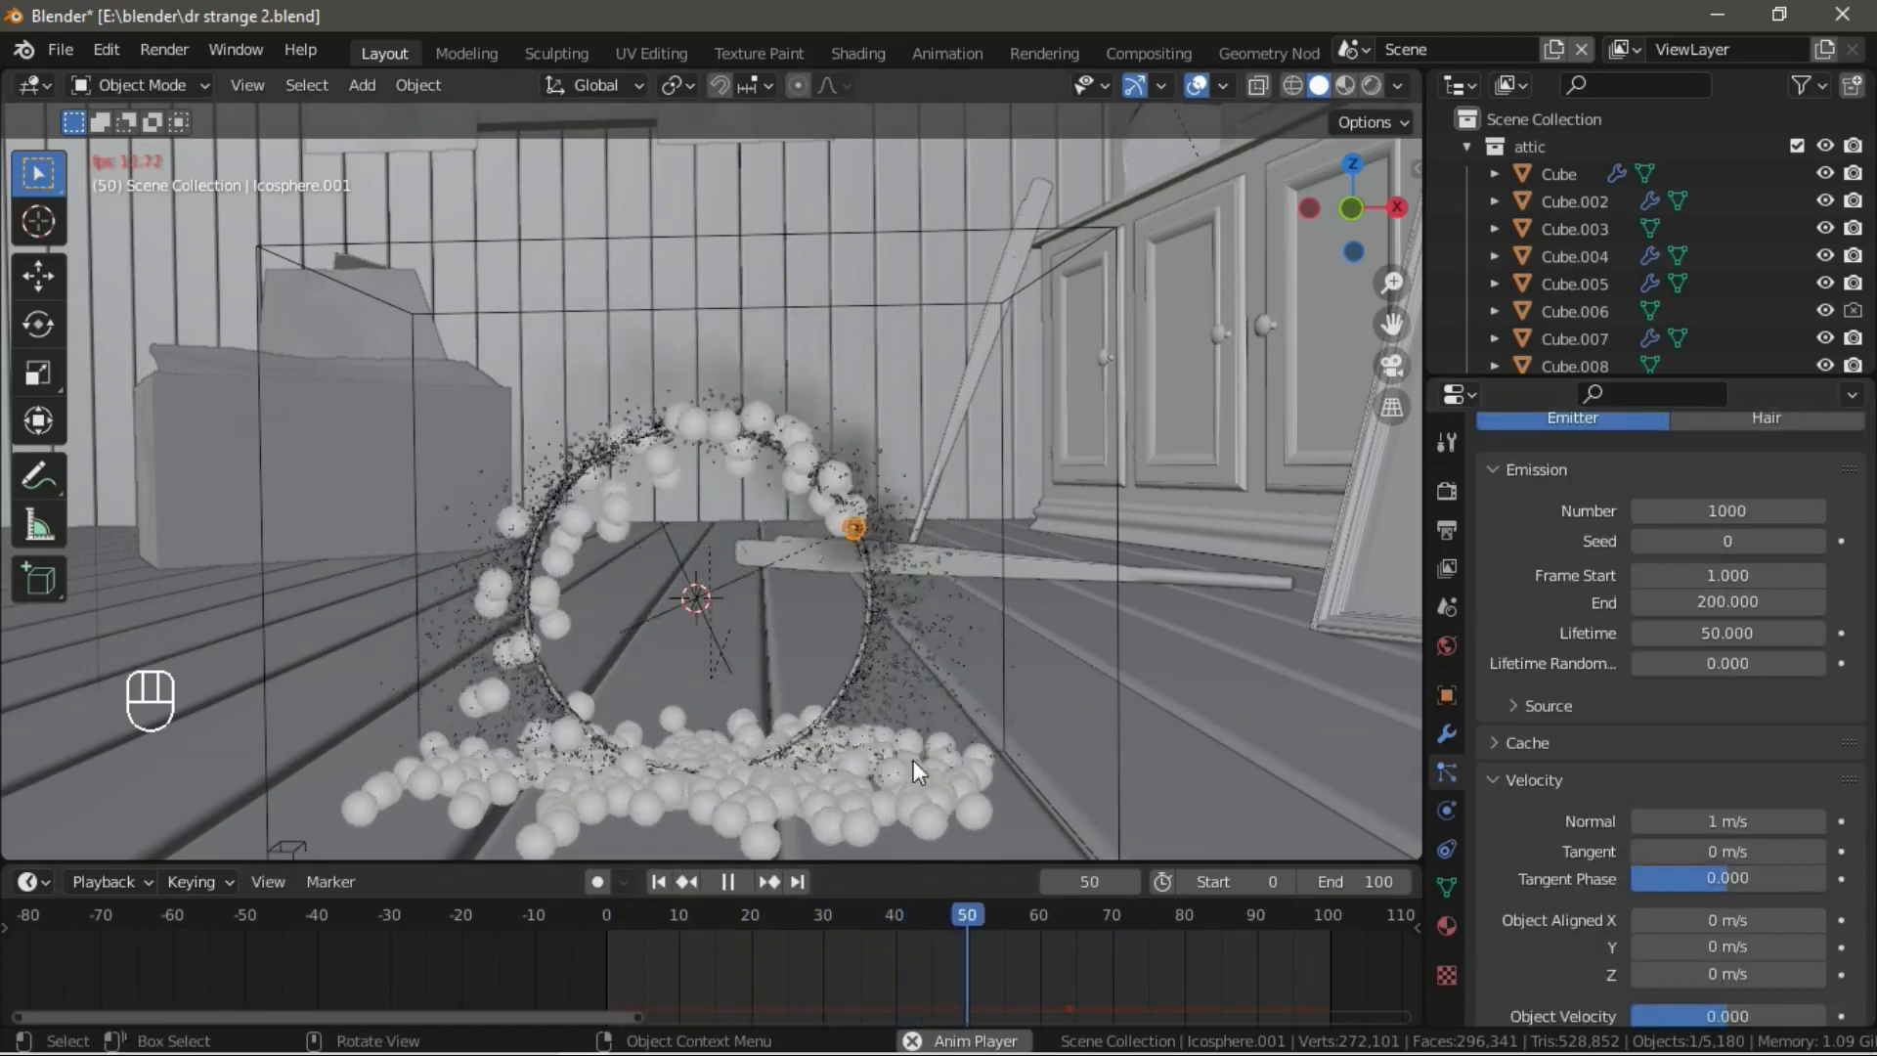
{"action": "left_click", "coordinate": [1731, 634]}
{"action": "type", "text": "10"}
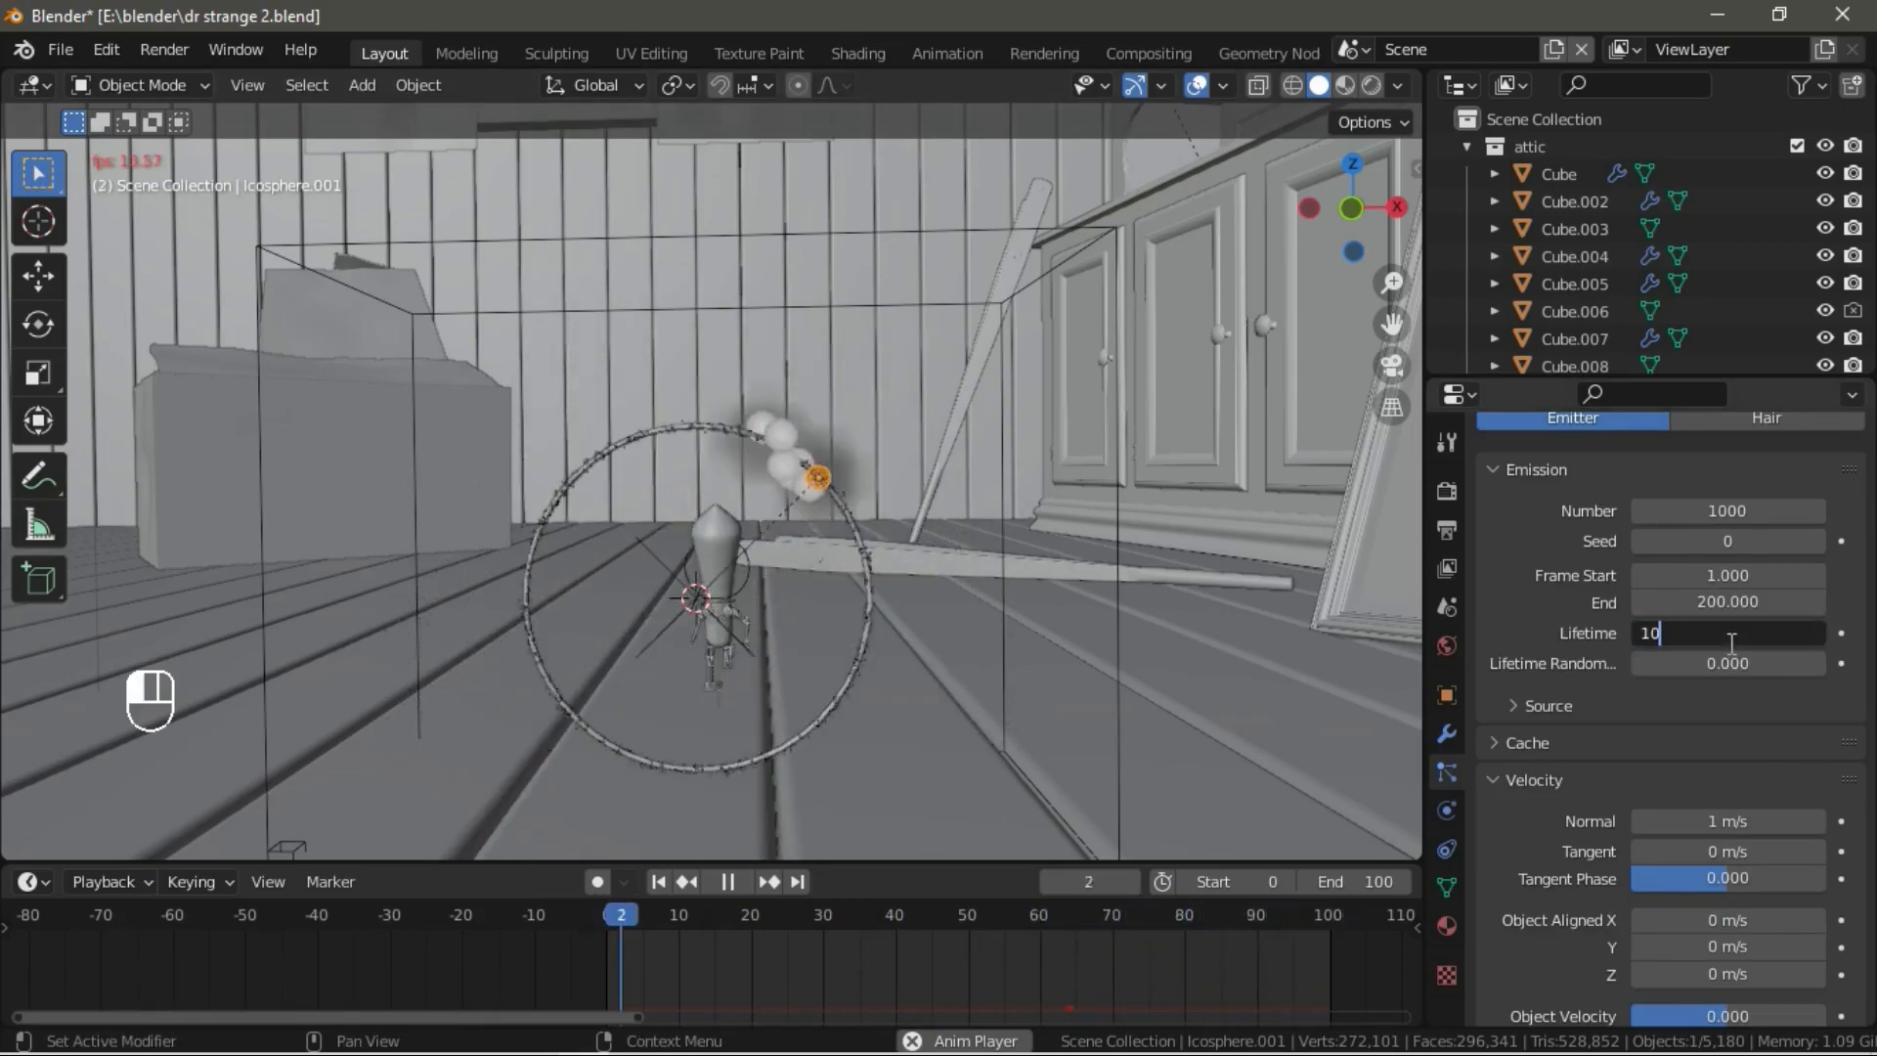
{"action": "key", "text": "Return"}
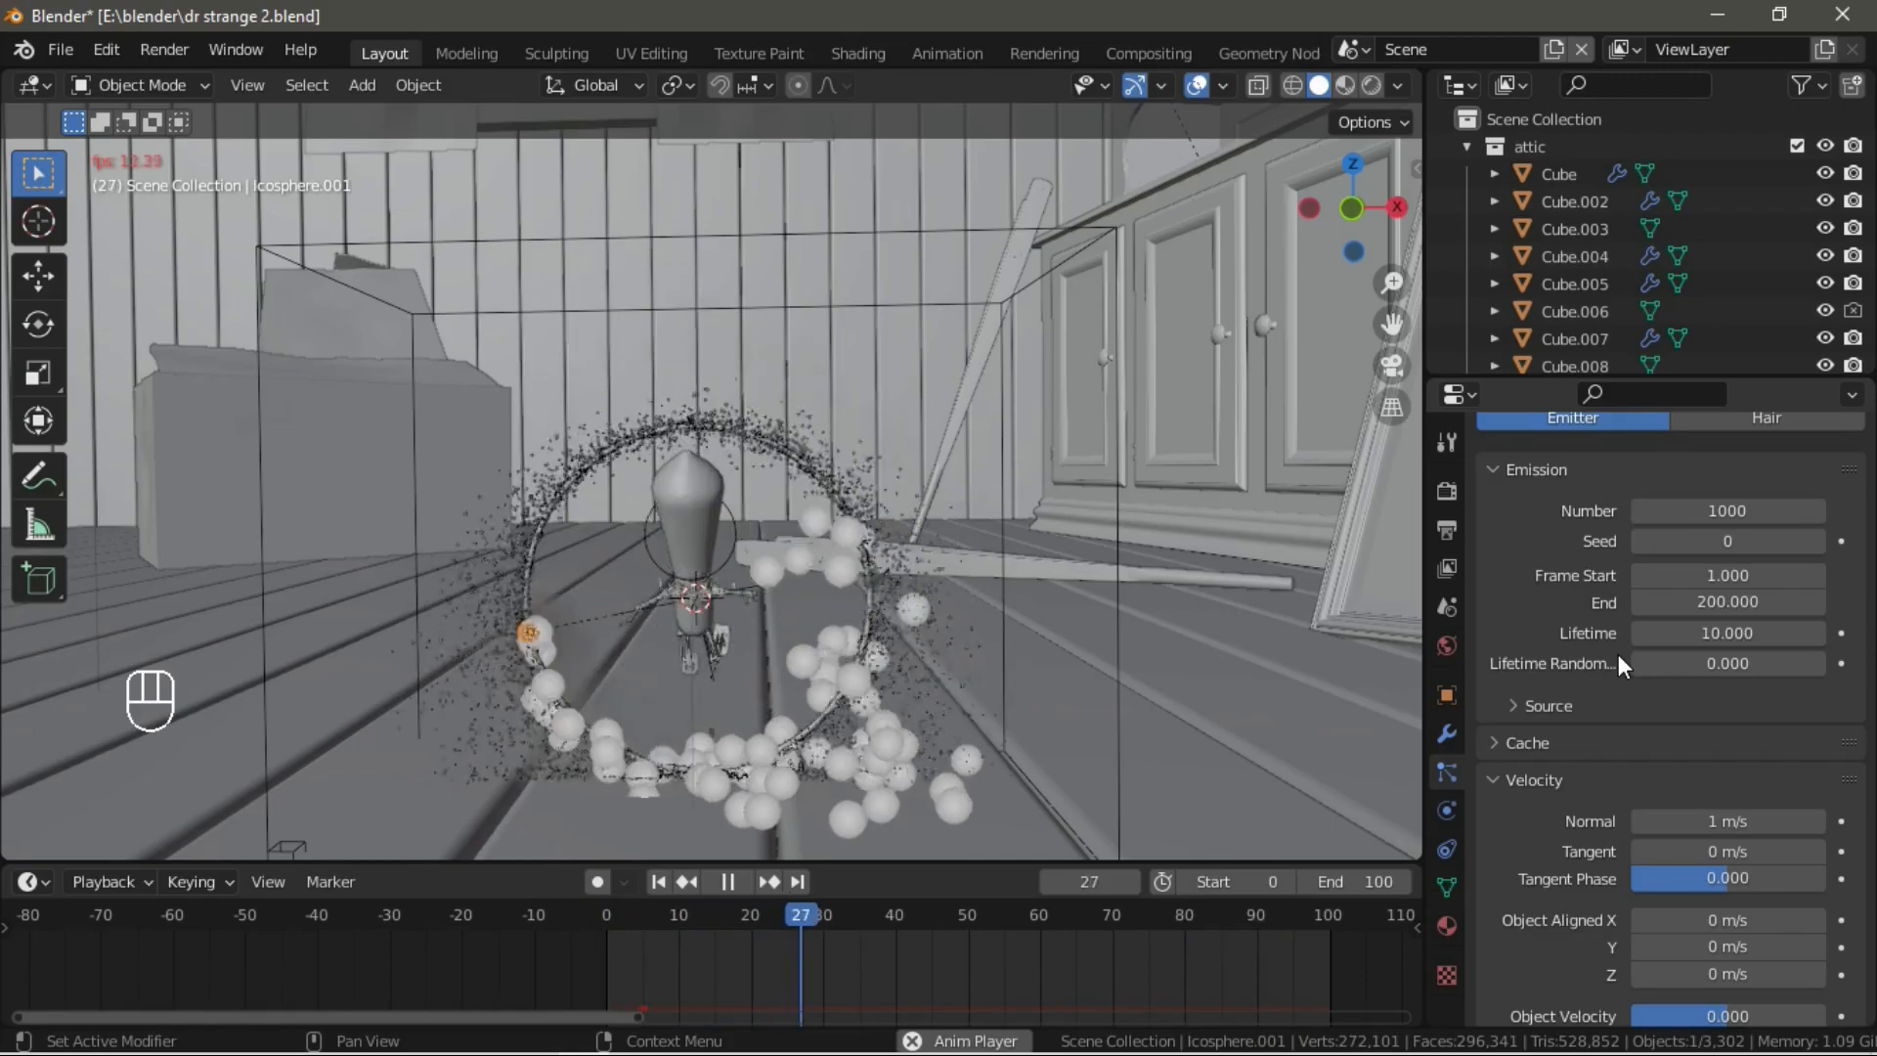
{"action": "scroll", "coordinate": [887, 747], "scroll_direction": "down", "scroll_amount": 4}
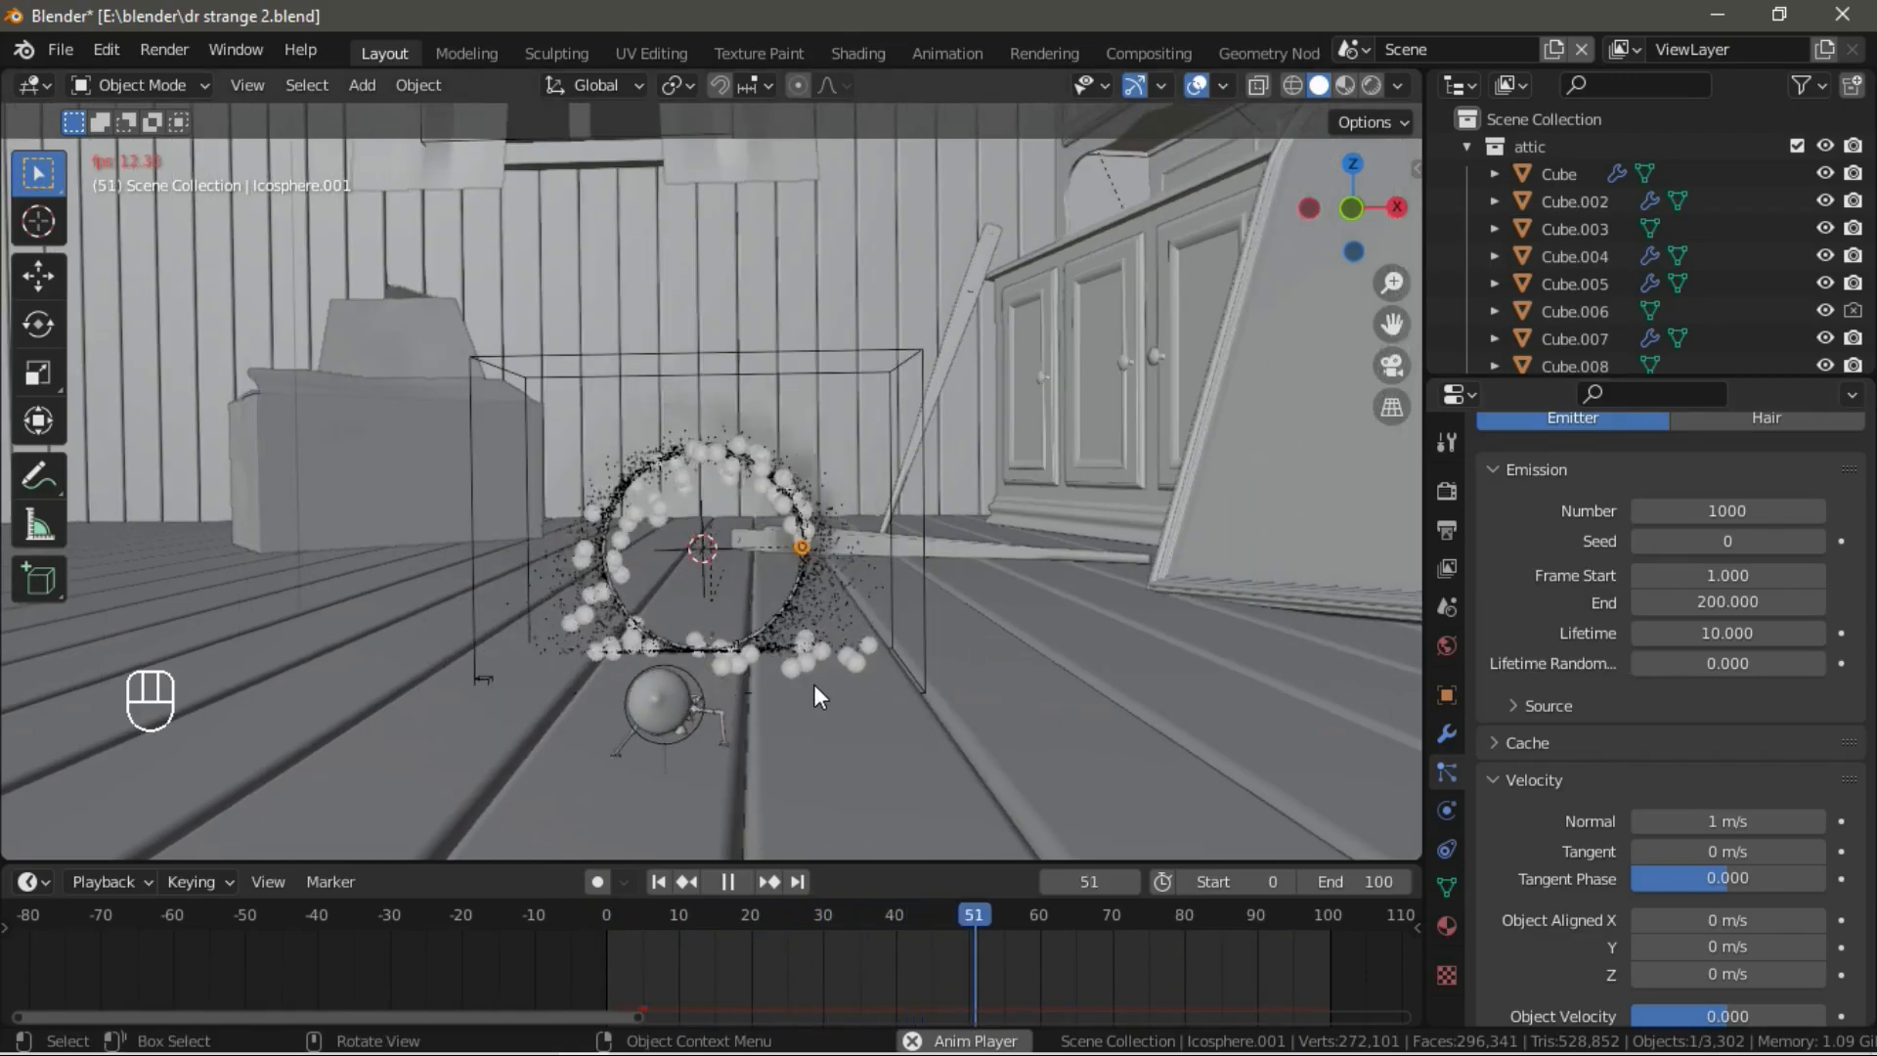
{"action": "middle_click_drag", "start_coordinate": [871, 706], "coordinate": [690, 731]}
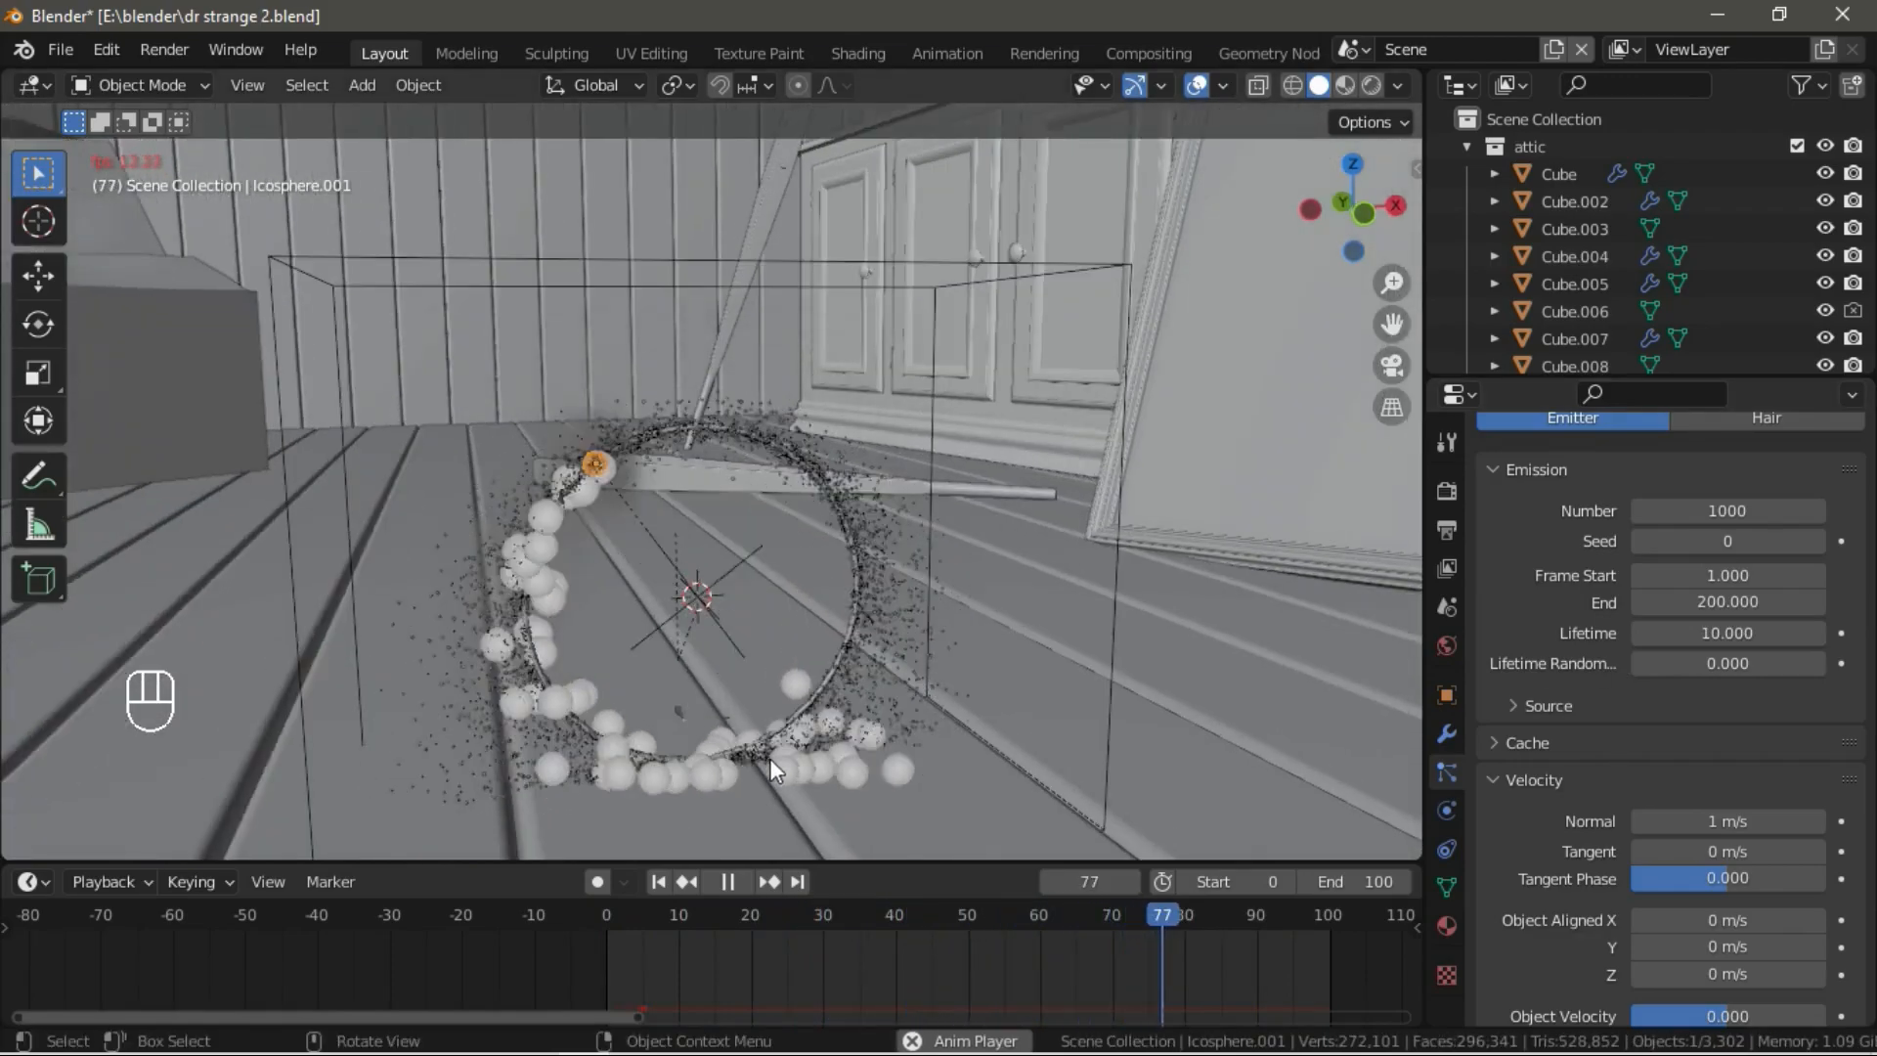
{"action": "key", "text": "space"}
Unhide all hidden objects and delete the large plane covering the wooden floor.
{"action": "left_click", "coordinate": [968, 804]}
{"action": "key", "text": "alt+h"}
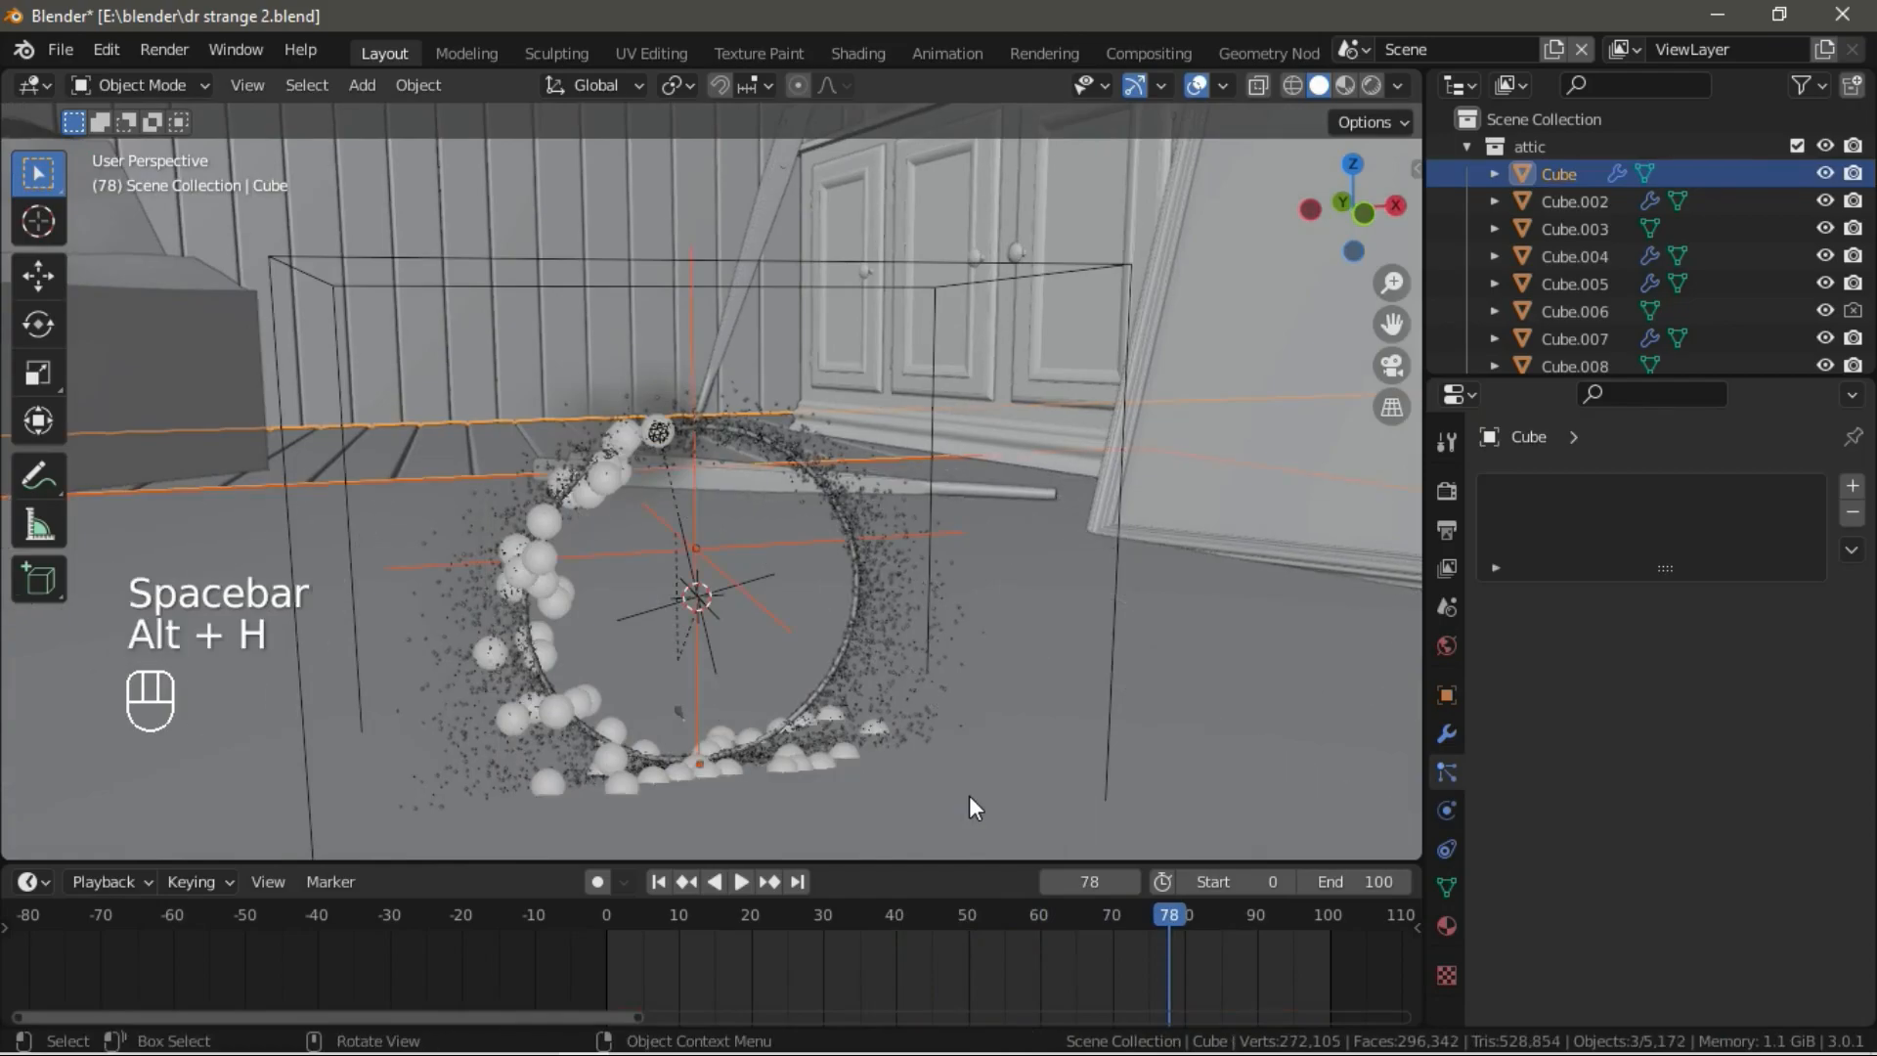
{"action": "middle_click_drag", "start_coordinate": [970, 804], "coordinate": [881, 758]}
{"action": "left_click", "coordinate": [880, 618]}
{"action": "middle_click_drag", "start_coordinate": [869, 688], "coordinate": [775, 708]}
{"action": "key", "text": "x"}
{"action": "left_click", "coordinate": [925, 679]}
Add a mesh plane at the 3D cursor in the centre of the ring.
{"action": "middle_click_drag", "start_coordinate": [776, 707], "coordinate": [818, 608], "text": "shift"}
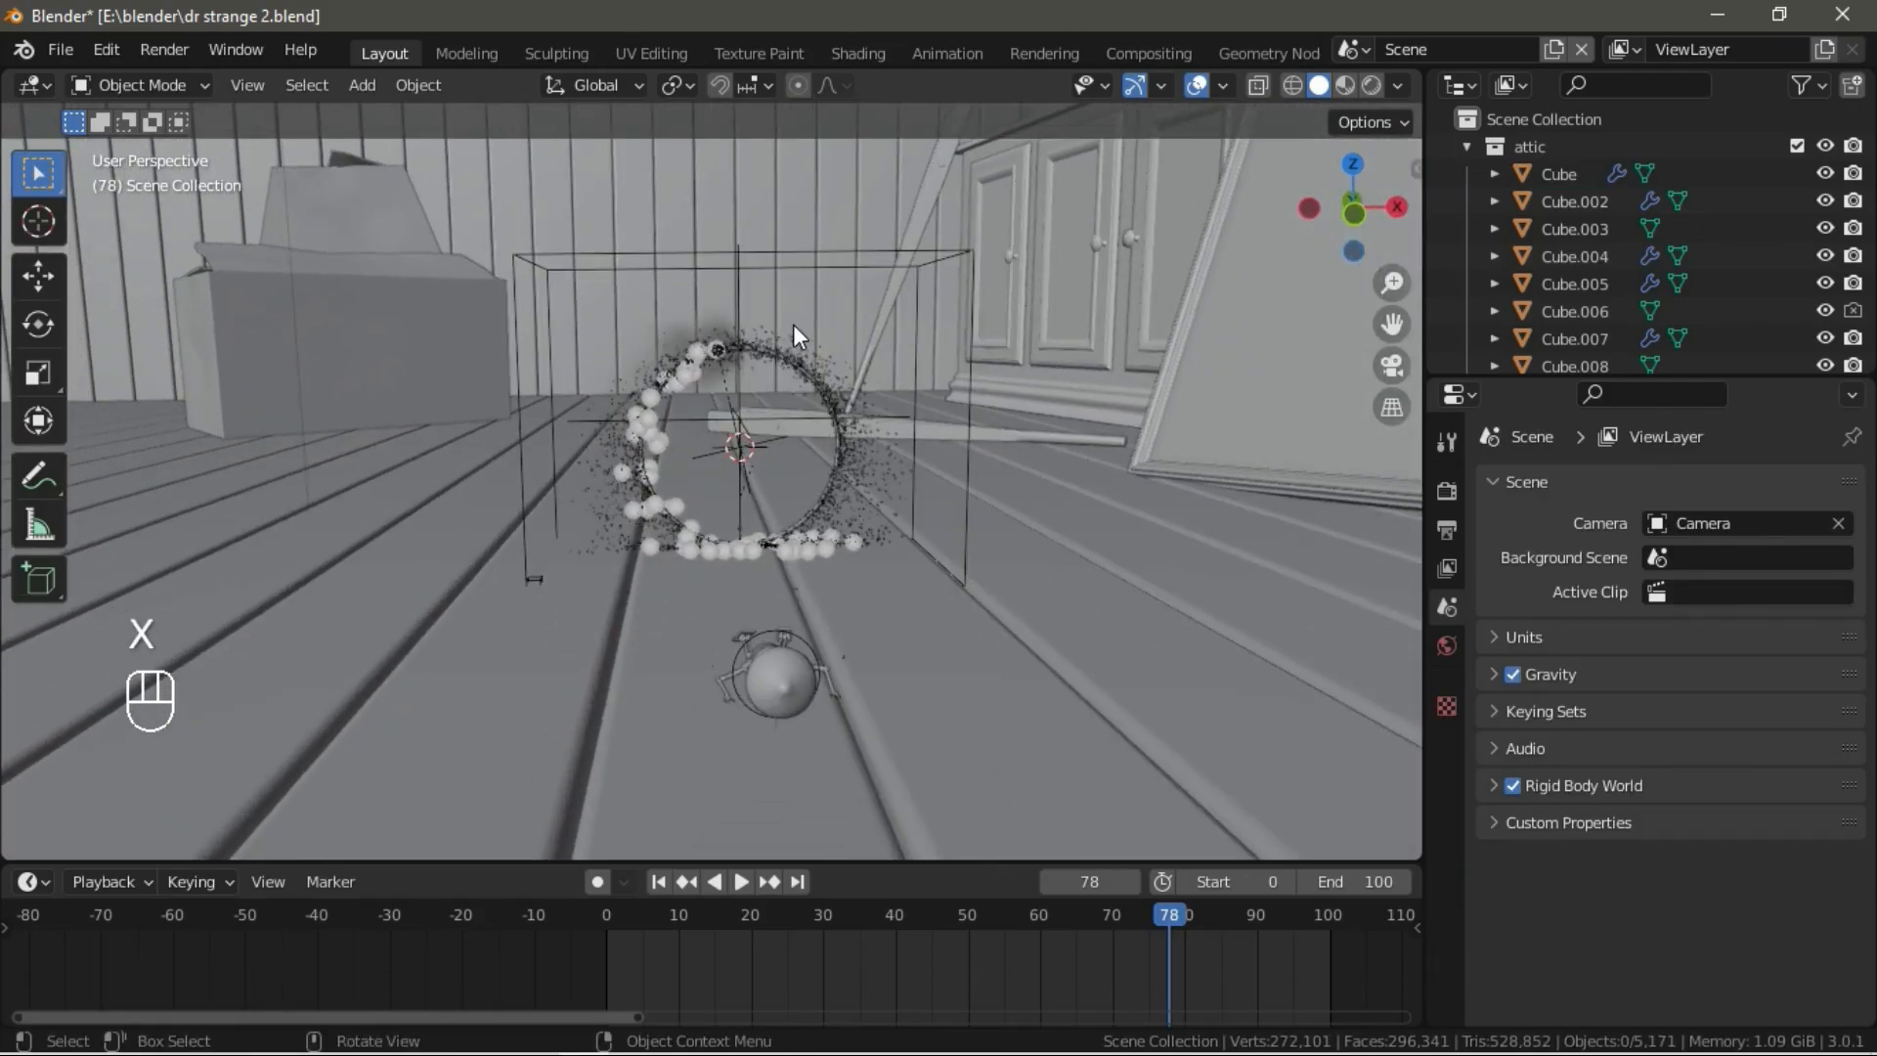
{"action": "key", "text": "shift+a"}
{"action": "mouse_move", "coordinate": [794, 324]}
{"action": "left_click", "coordinate": [889, 324]}
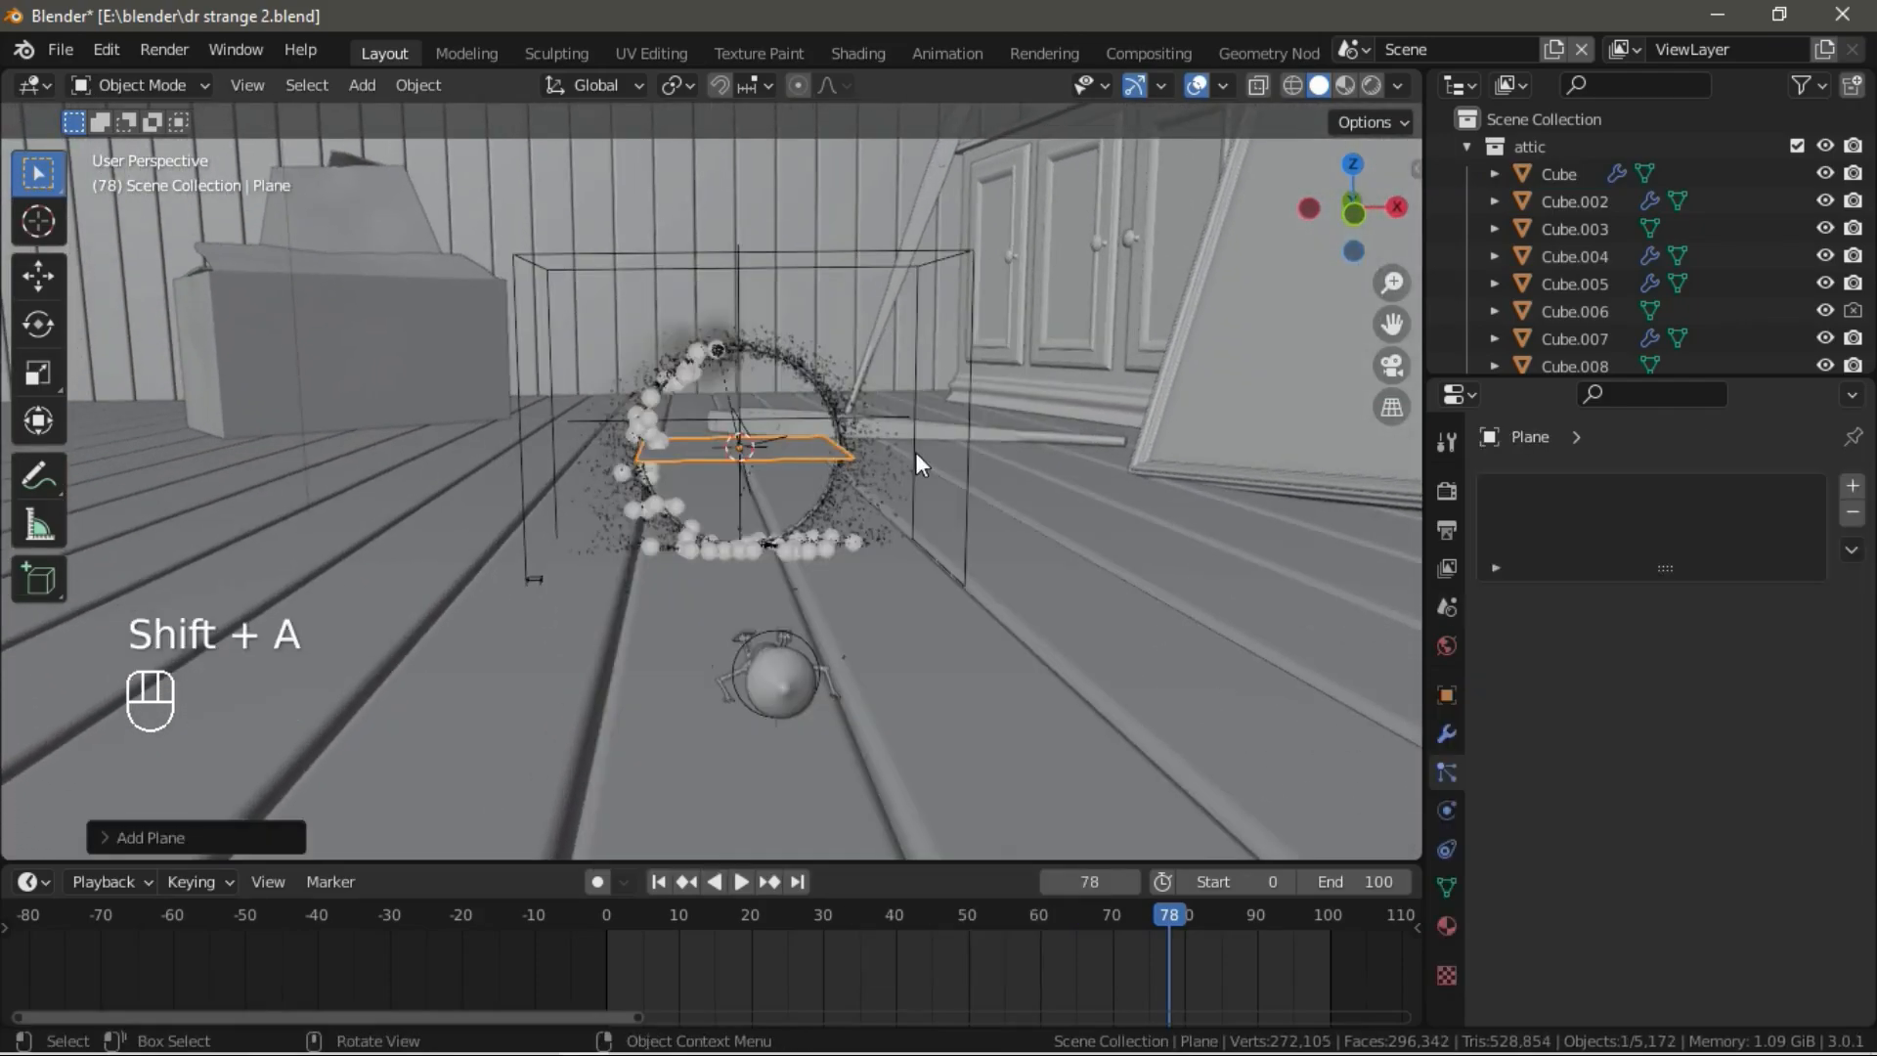
Scale up the new plane across the floor and lower it about 1.14 m along Z to the base of the ring.
{"action": "key", "text": "s"}
{"action": "left_click", "coordinate": [837, 474]}
{"action": "key", "text": "g"}
{"action": "key", "text": "z"}
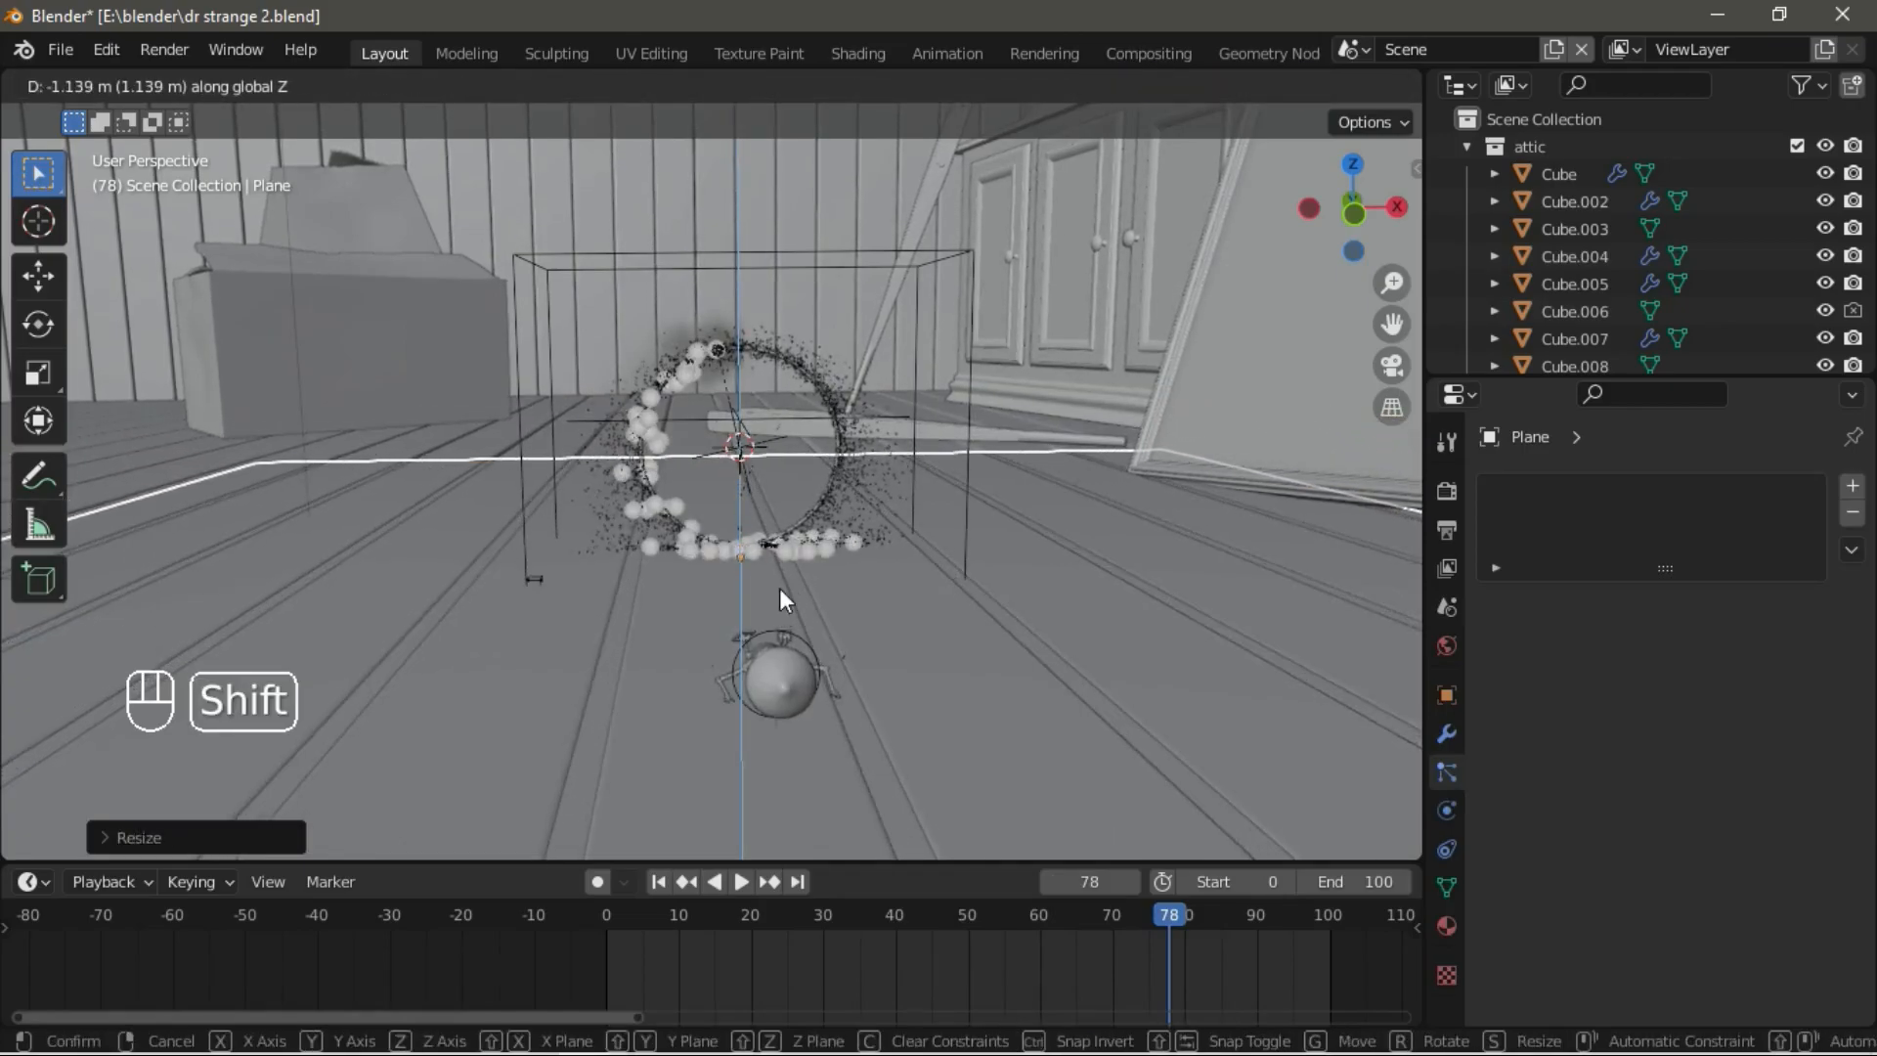
{"action": "left_click", "coordinate": [778, 588]}
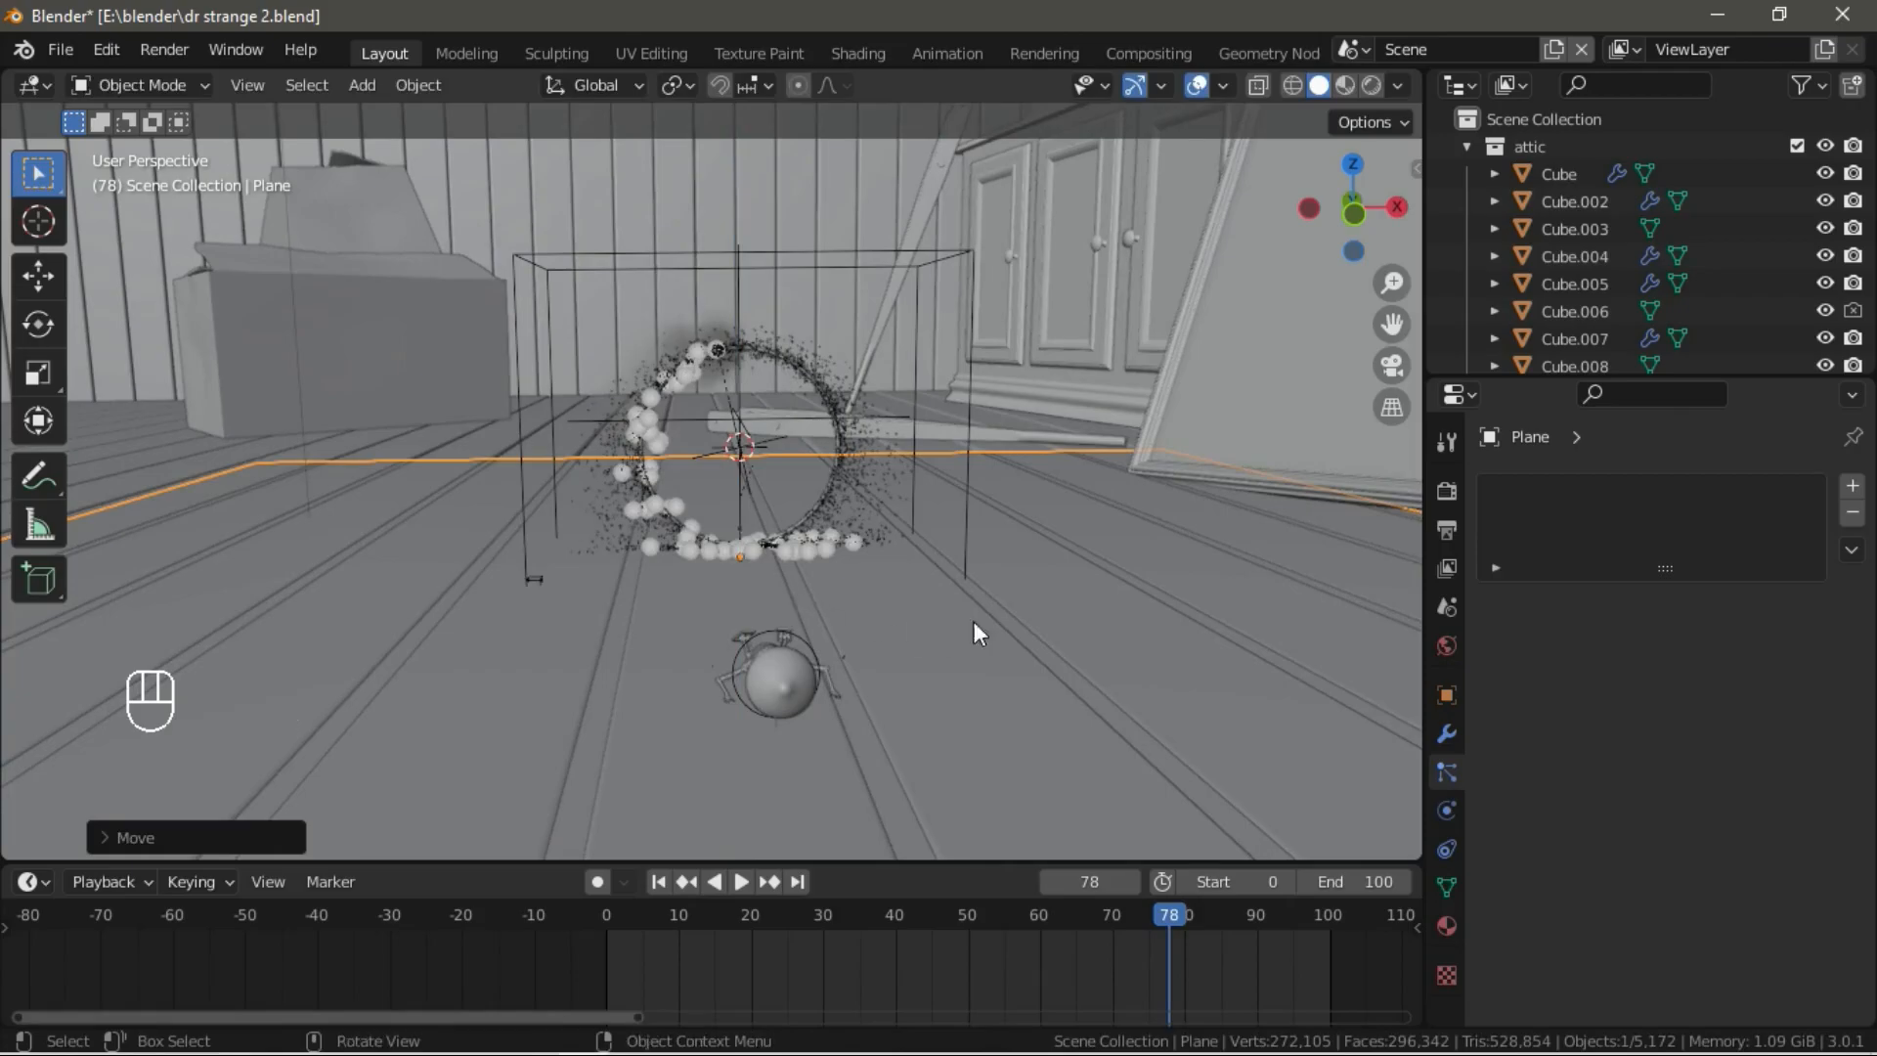
Add collision physics to the plane with particle damping 0.396 randomized by 0.625 and friction 0.278 randomized by 0.639.
{"action": "left_click", "coordinate": [1452, 809]}
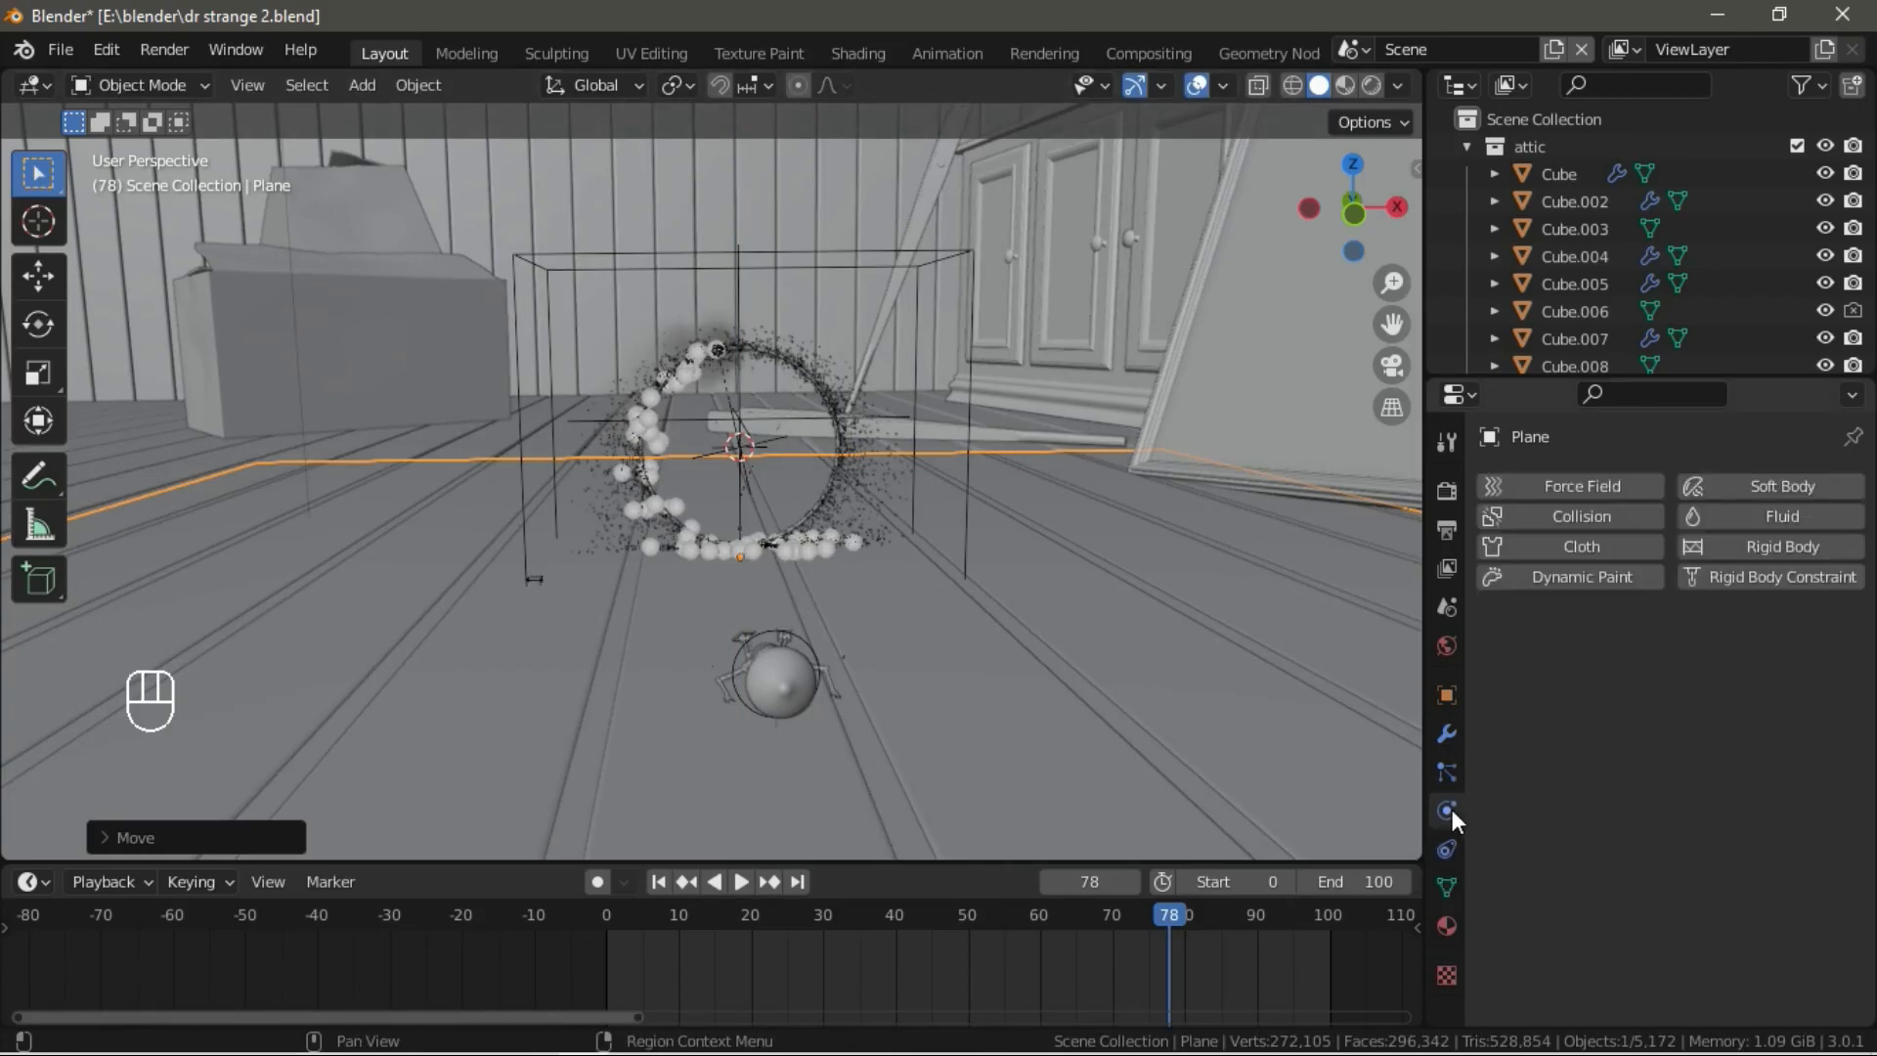
{"action": "left_click", "coordinate": [1556, 515]}
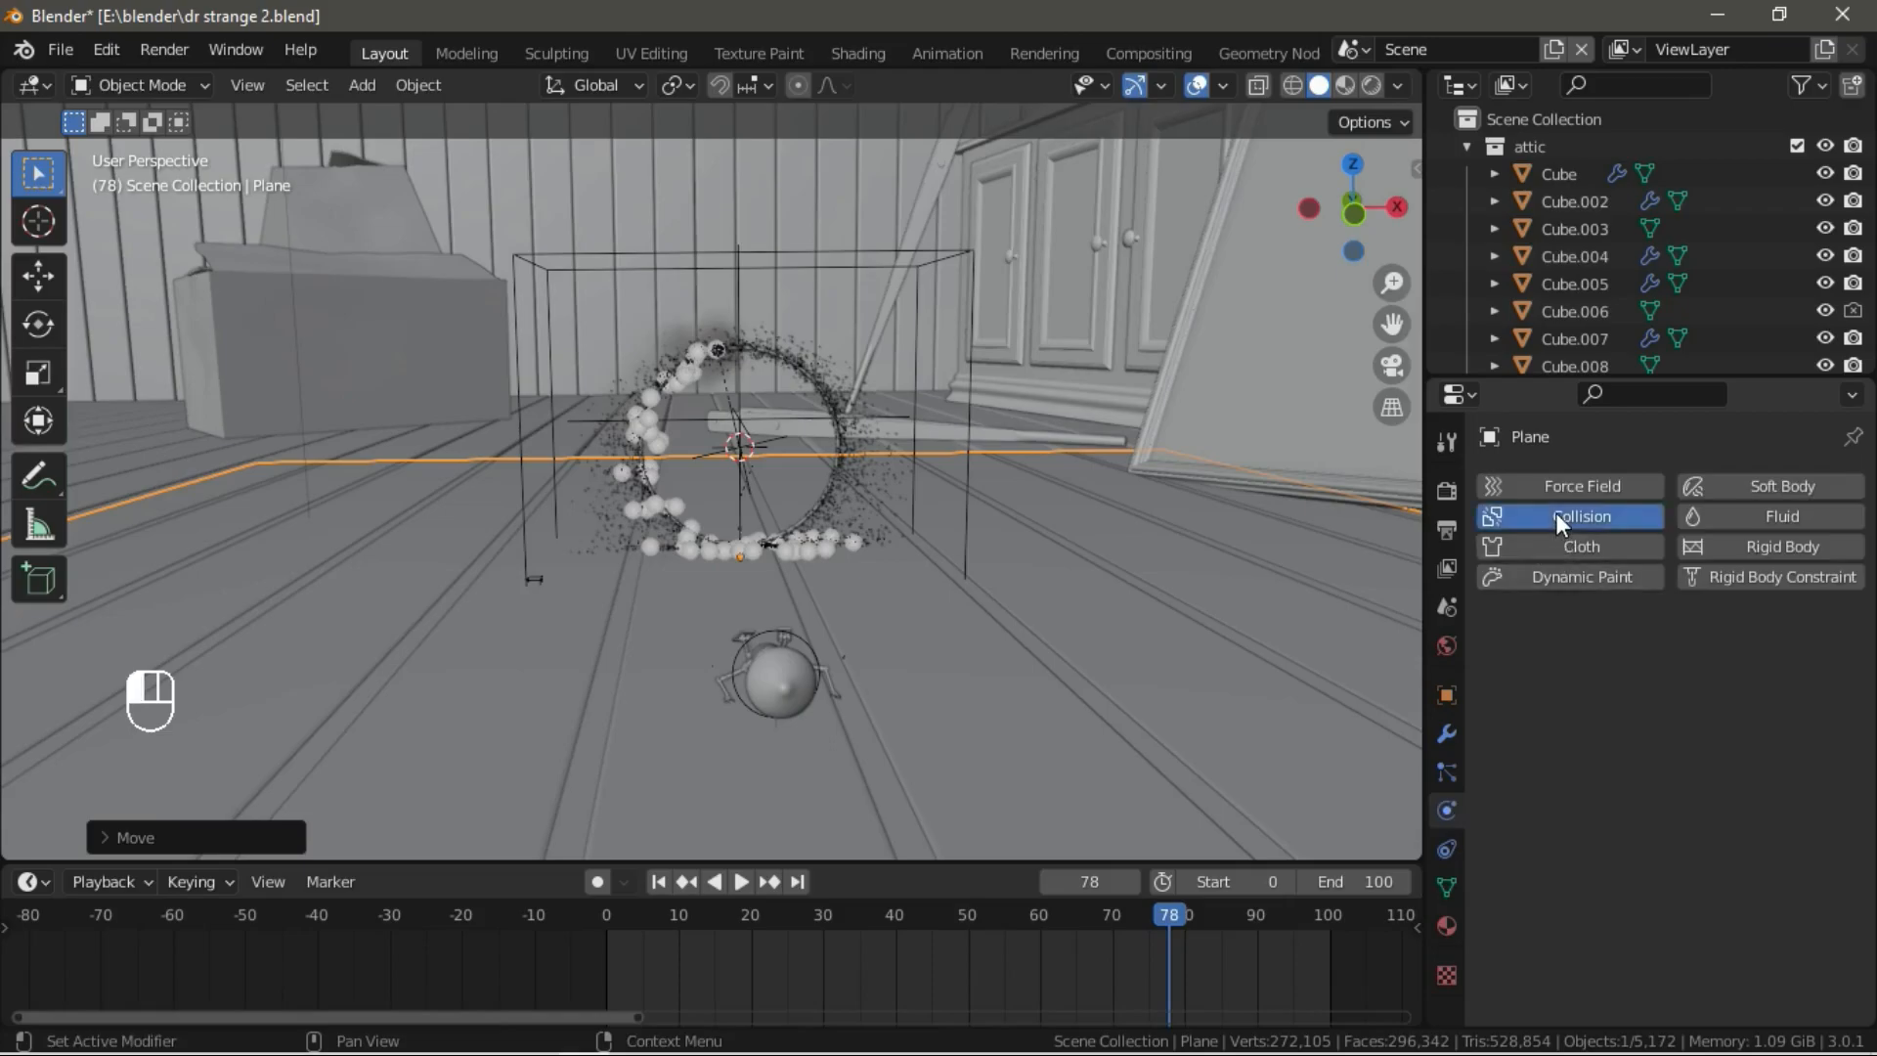
{"action": "scroll", "coordinate": [1705, 675], "scroll_direction": "down", "scroll_amount": 4}
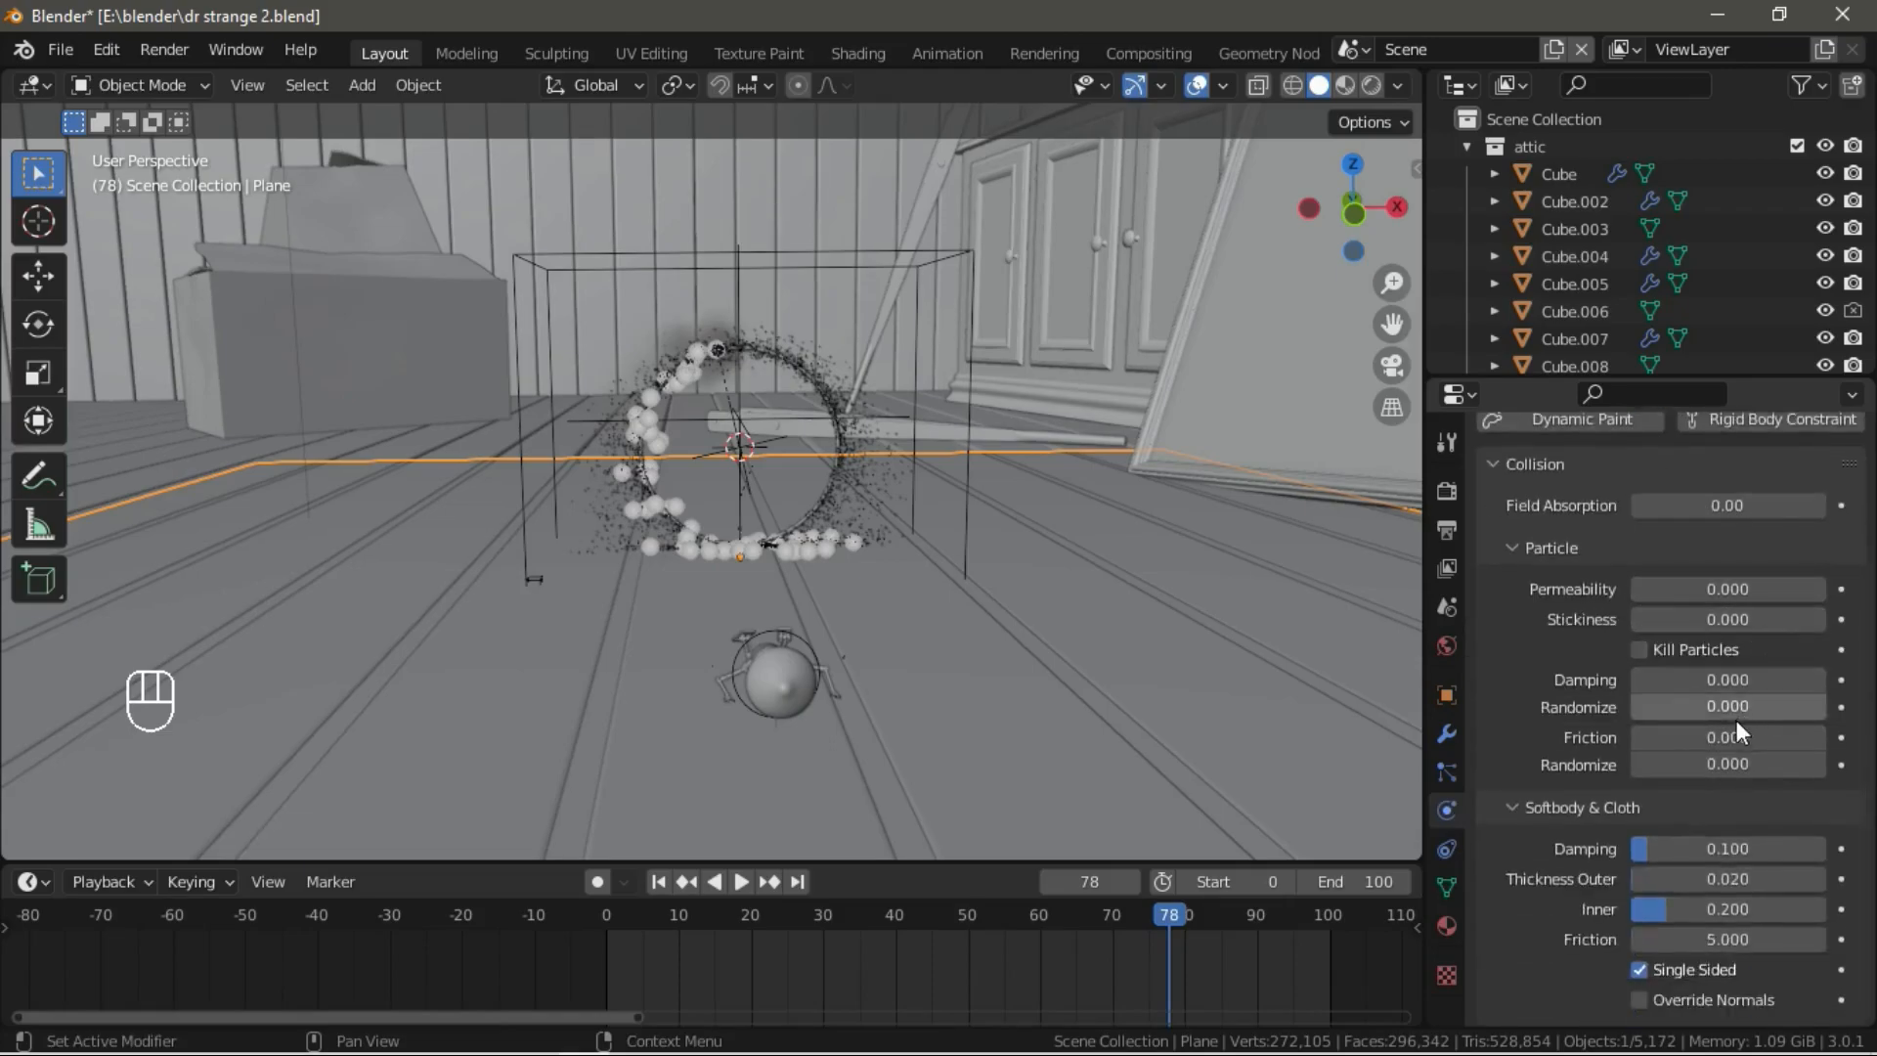
{"action": "left_click_drag", "start_coordinate": [1750, 704], "coordinate": [1874, 705]}
{"action": "left_click_drag", "start_coordinate": [1709, 682], "coordinate": [1786, 682]}
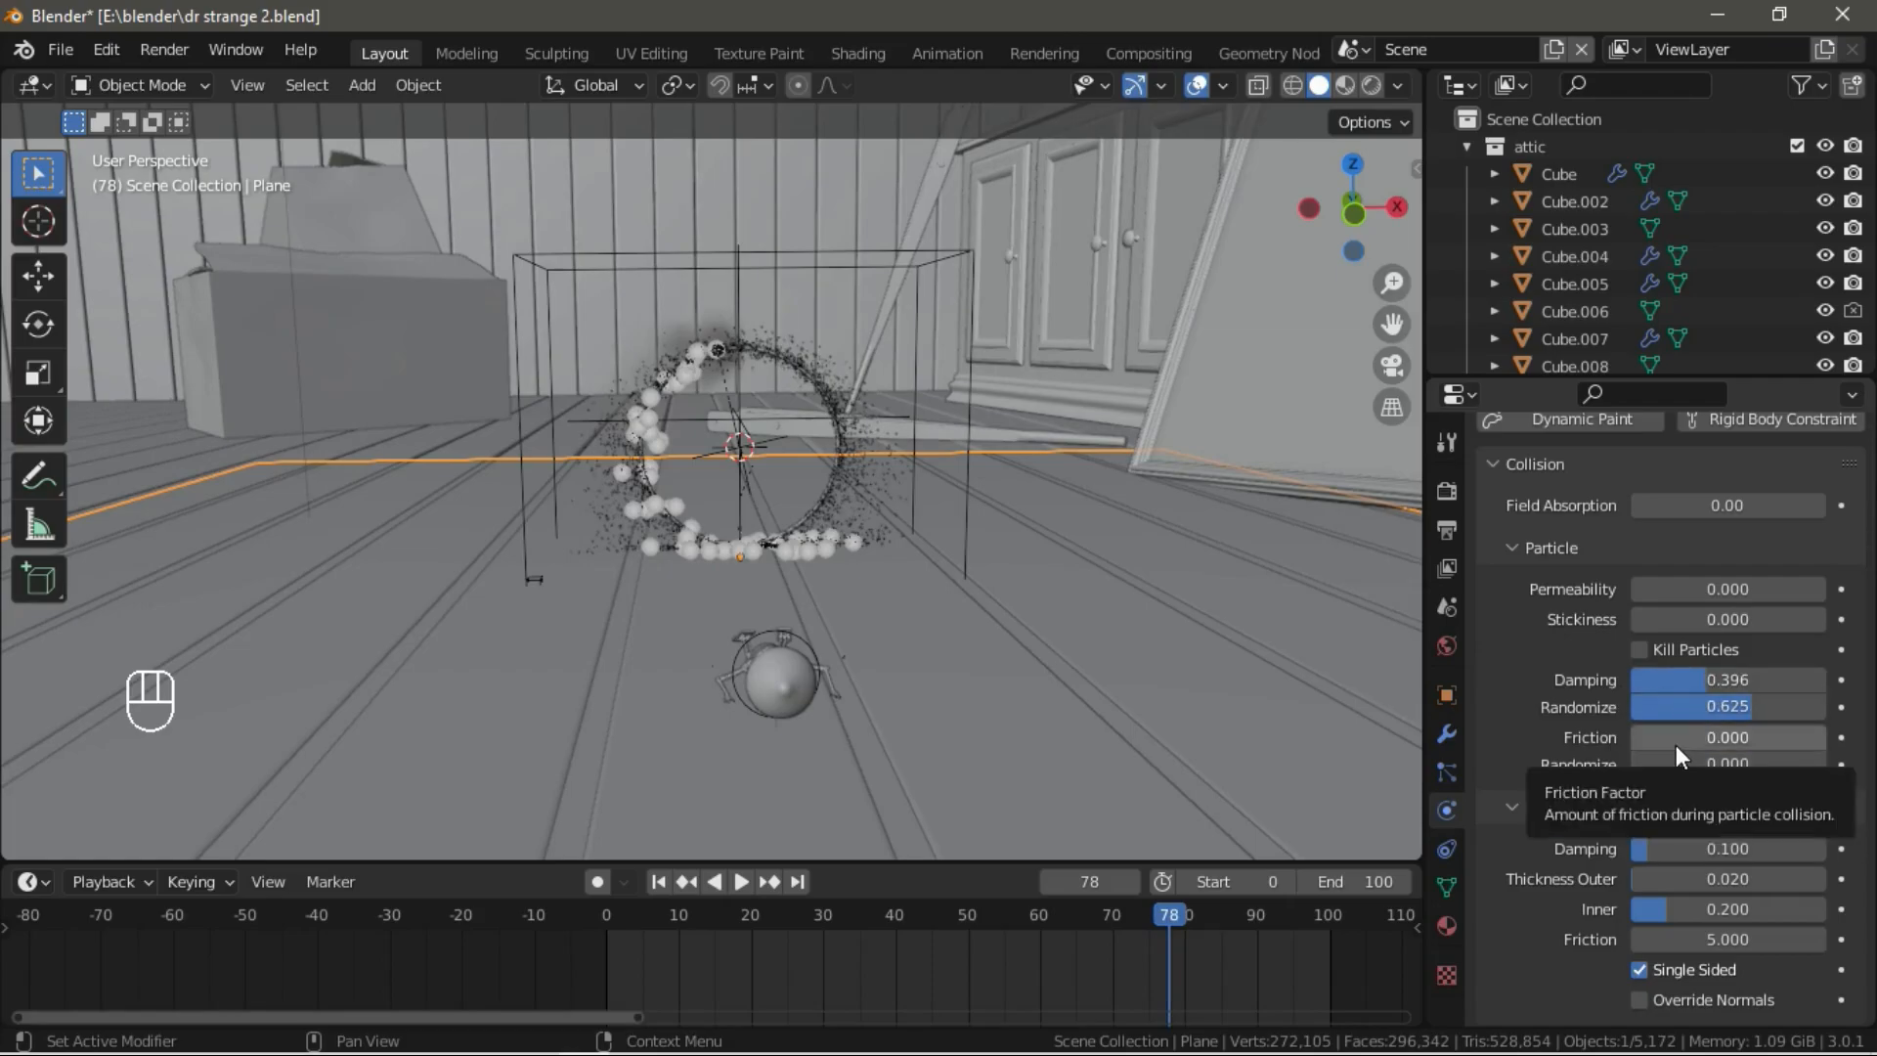
{"action": "left_click_drag", "start_coordinate": [1712, 772], "coordinate": [1838, 765]}
{"action": "left_click_drag", "start_coordinate": [1721, 737], "coordinate": [1775, 737]}
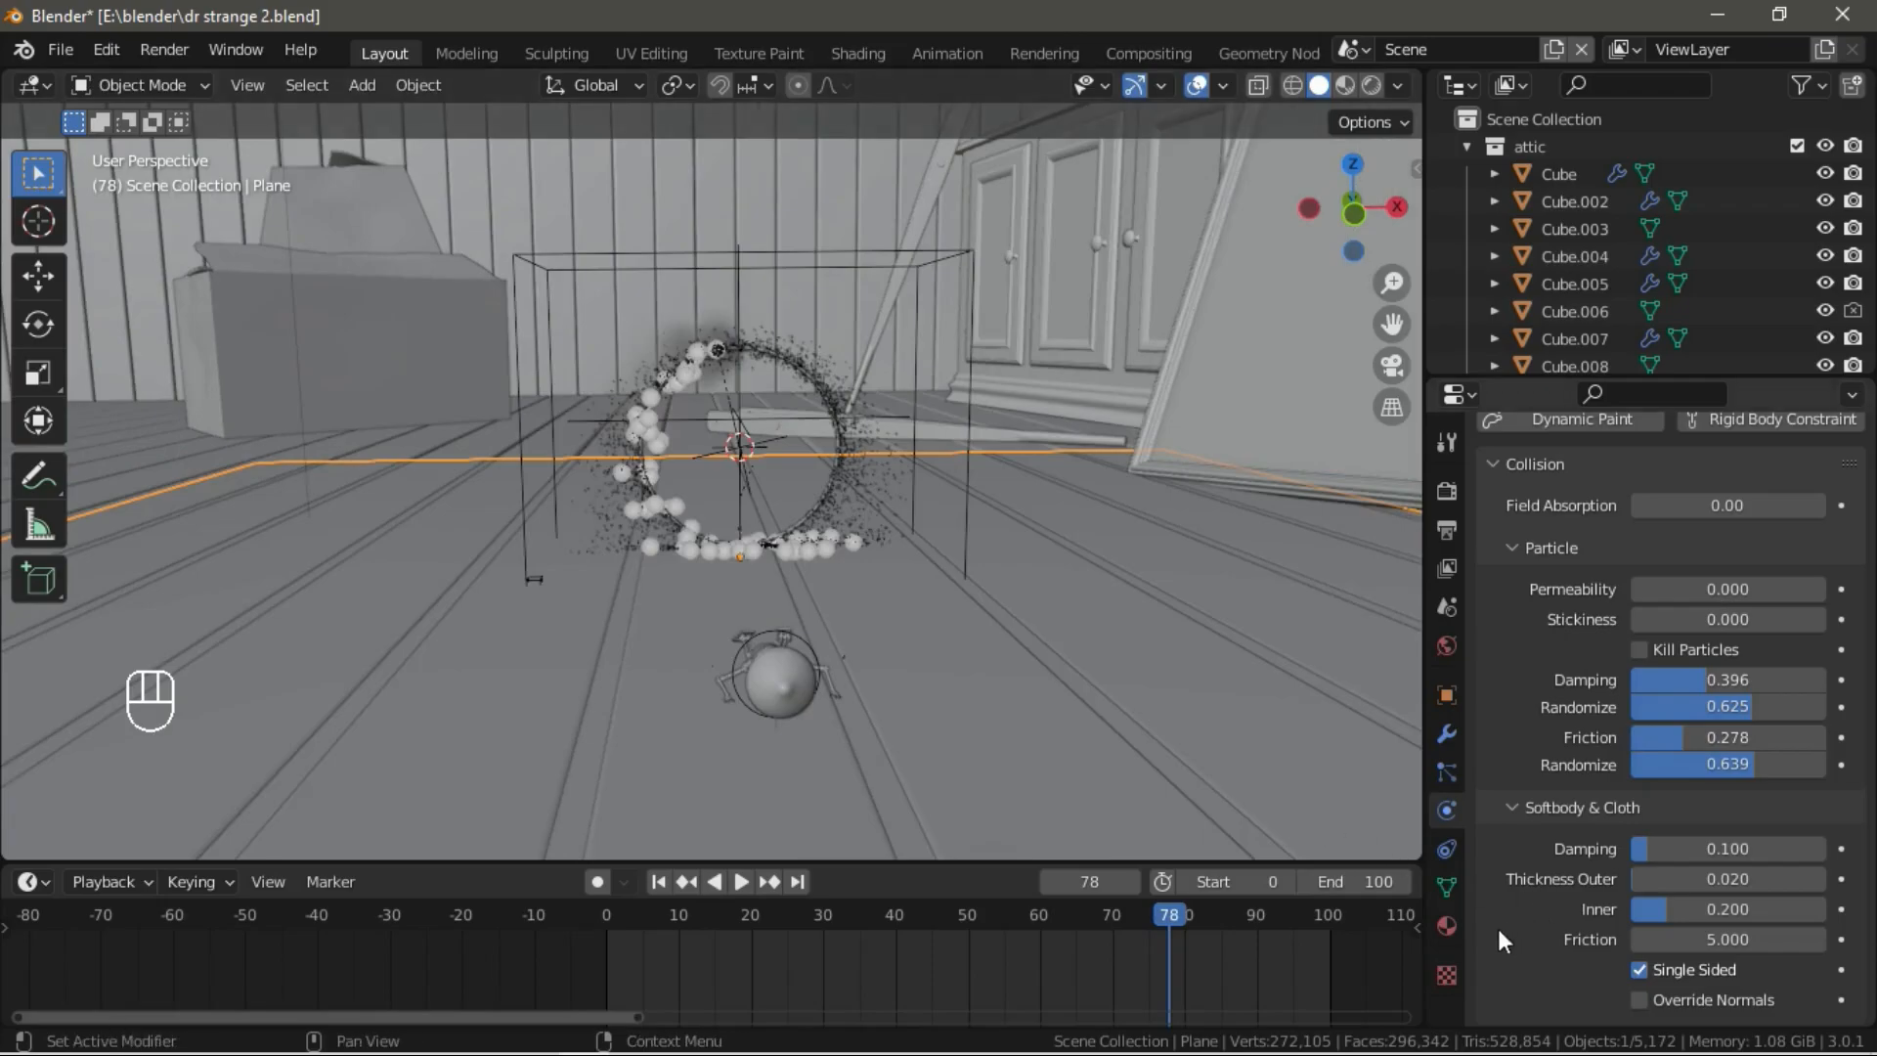
Create a new material for the plane and name it transparant.
{"action": "left_click", "coordinate": [1447, 925]}
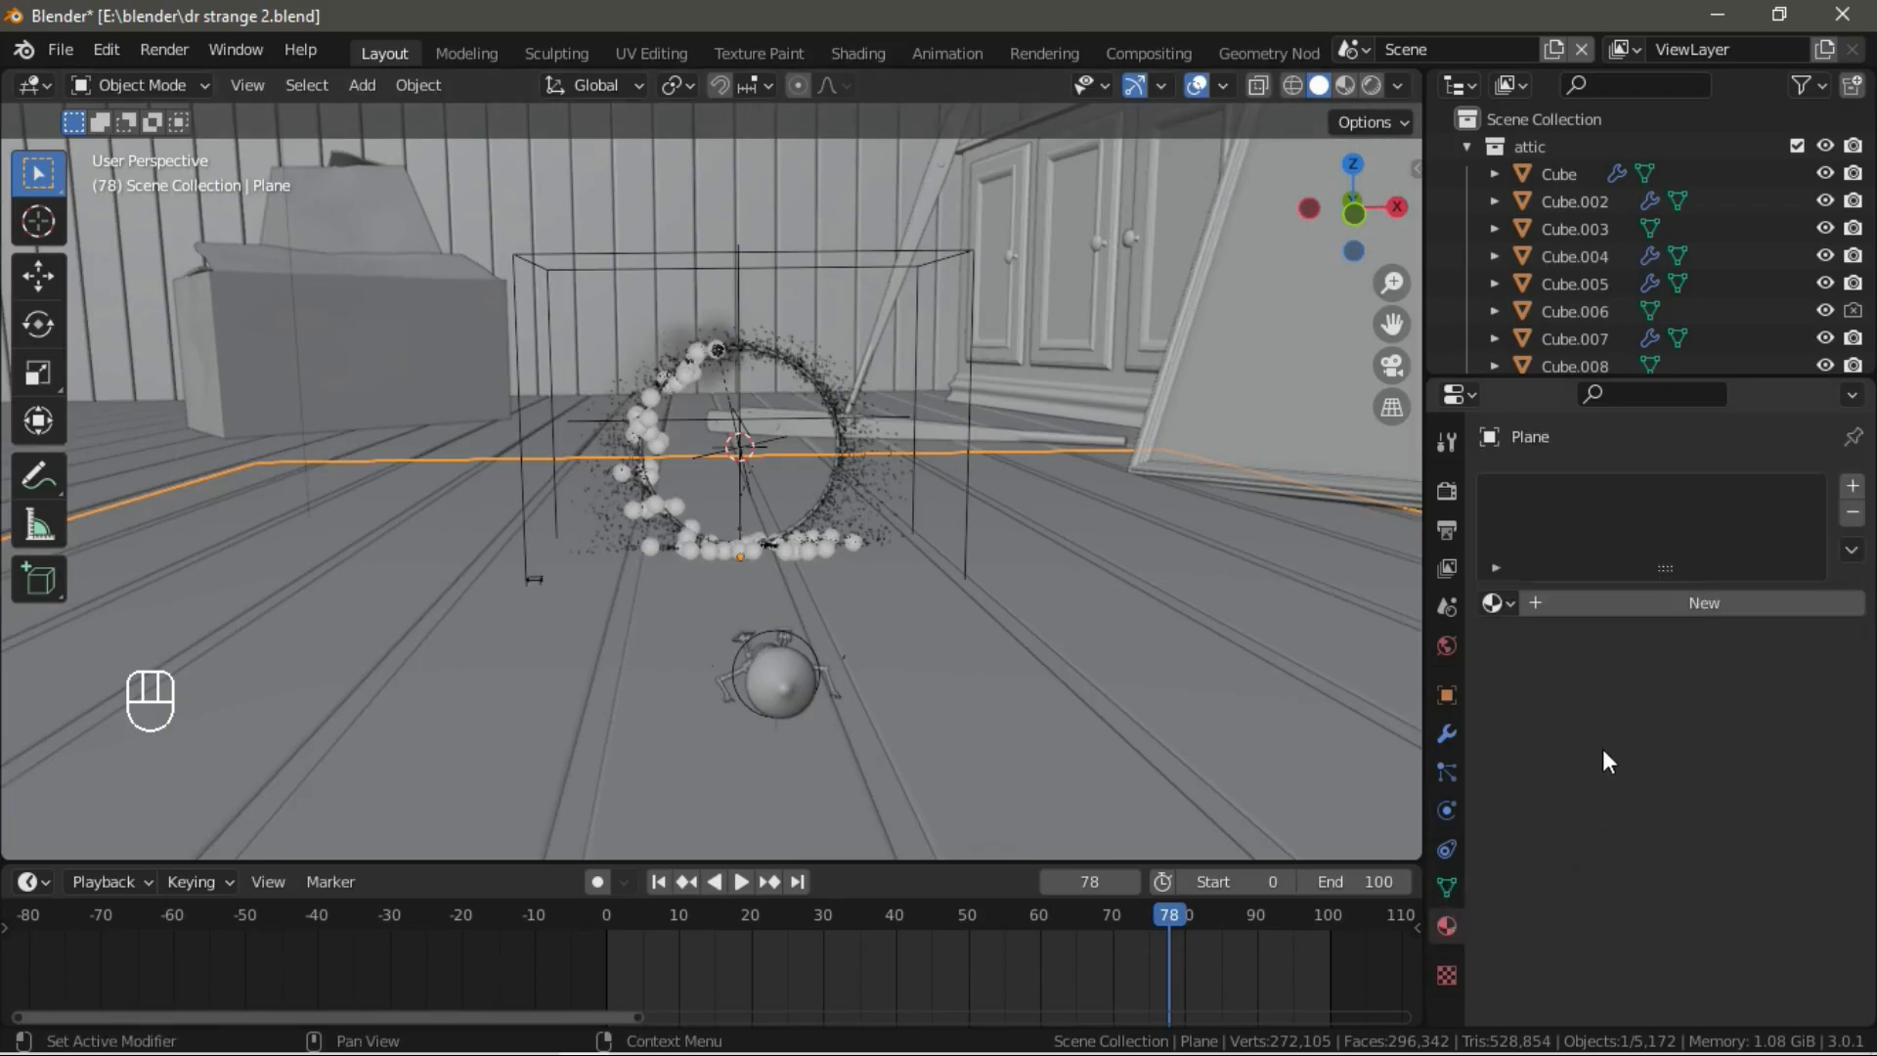
{"action": "left_click", "coordinate": [1671, 603]}
{"action": "scroll", "coordinate": [1666, 741], "scroll_direction": "down", "scroll_amount": 1}
{"action": "scroll", "coordinate": [1613, 601], "scroll_direction": "up", "scroll_amount": 1}
{"action": "left_click", "coordinate": [1640, 606]}
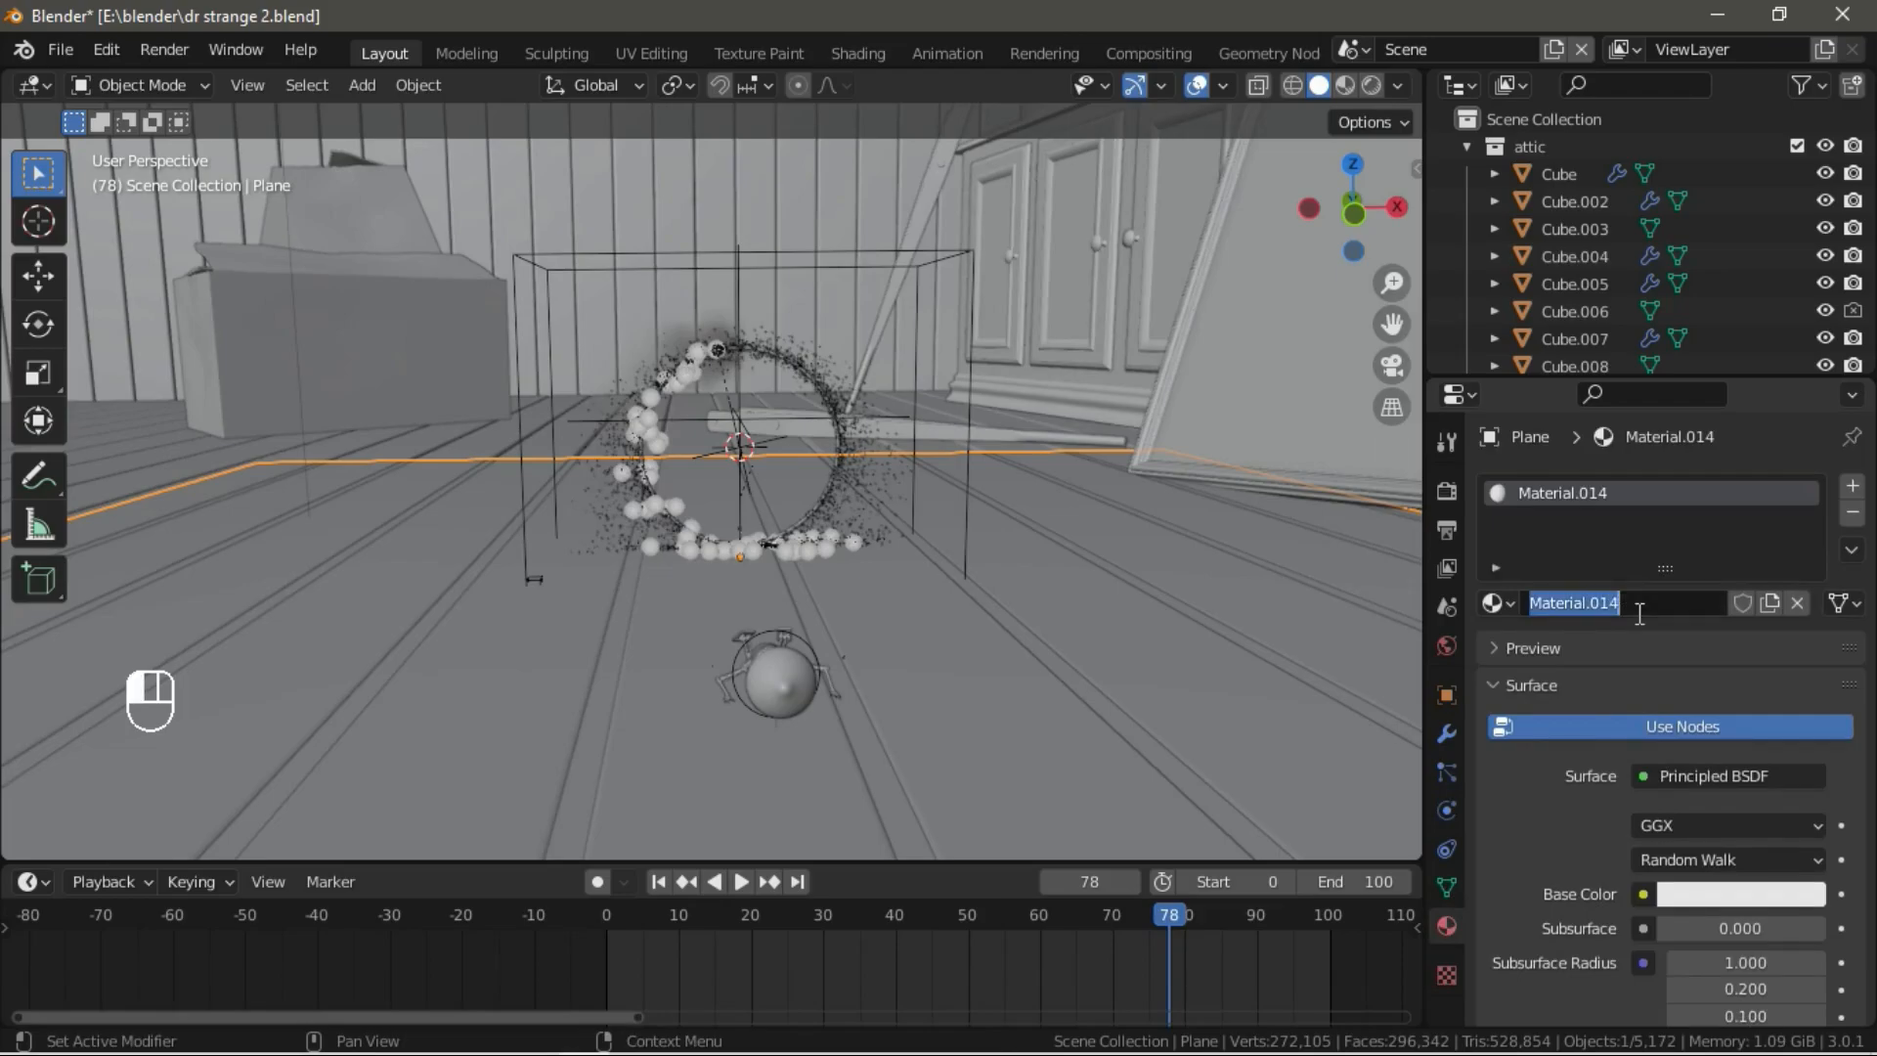
{"action": "type", "text": "transparan"}
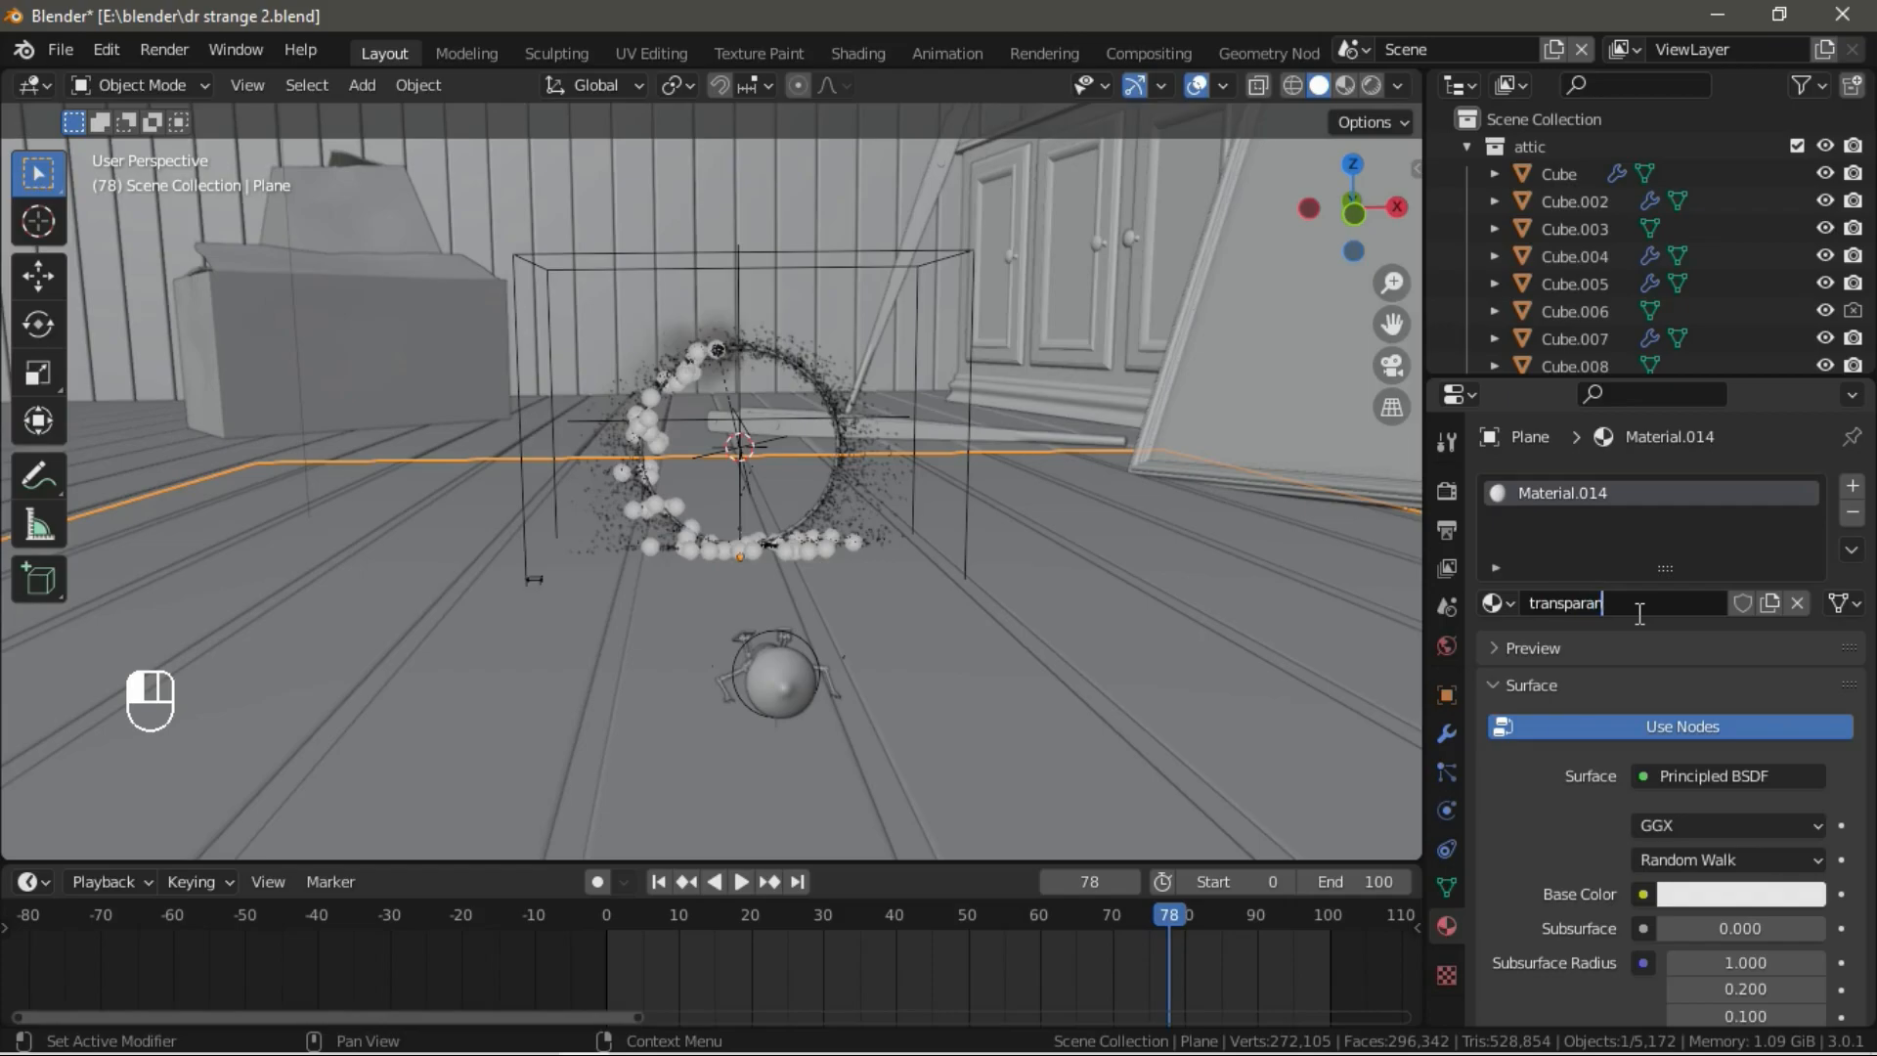
{"action": "type", "text": "t"}
{"action": "key", "text": "Return"}
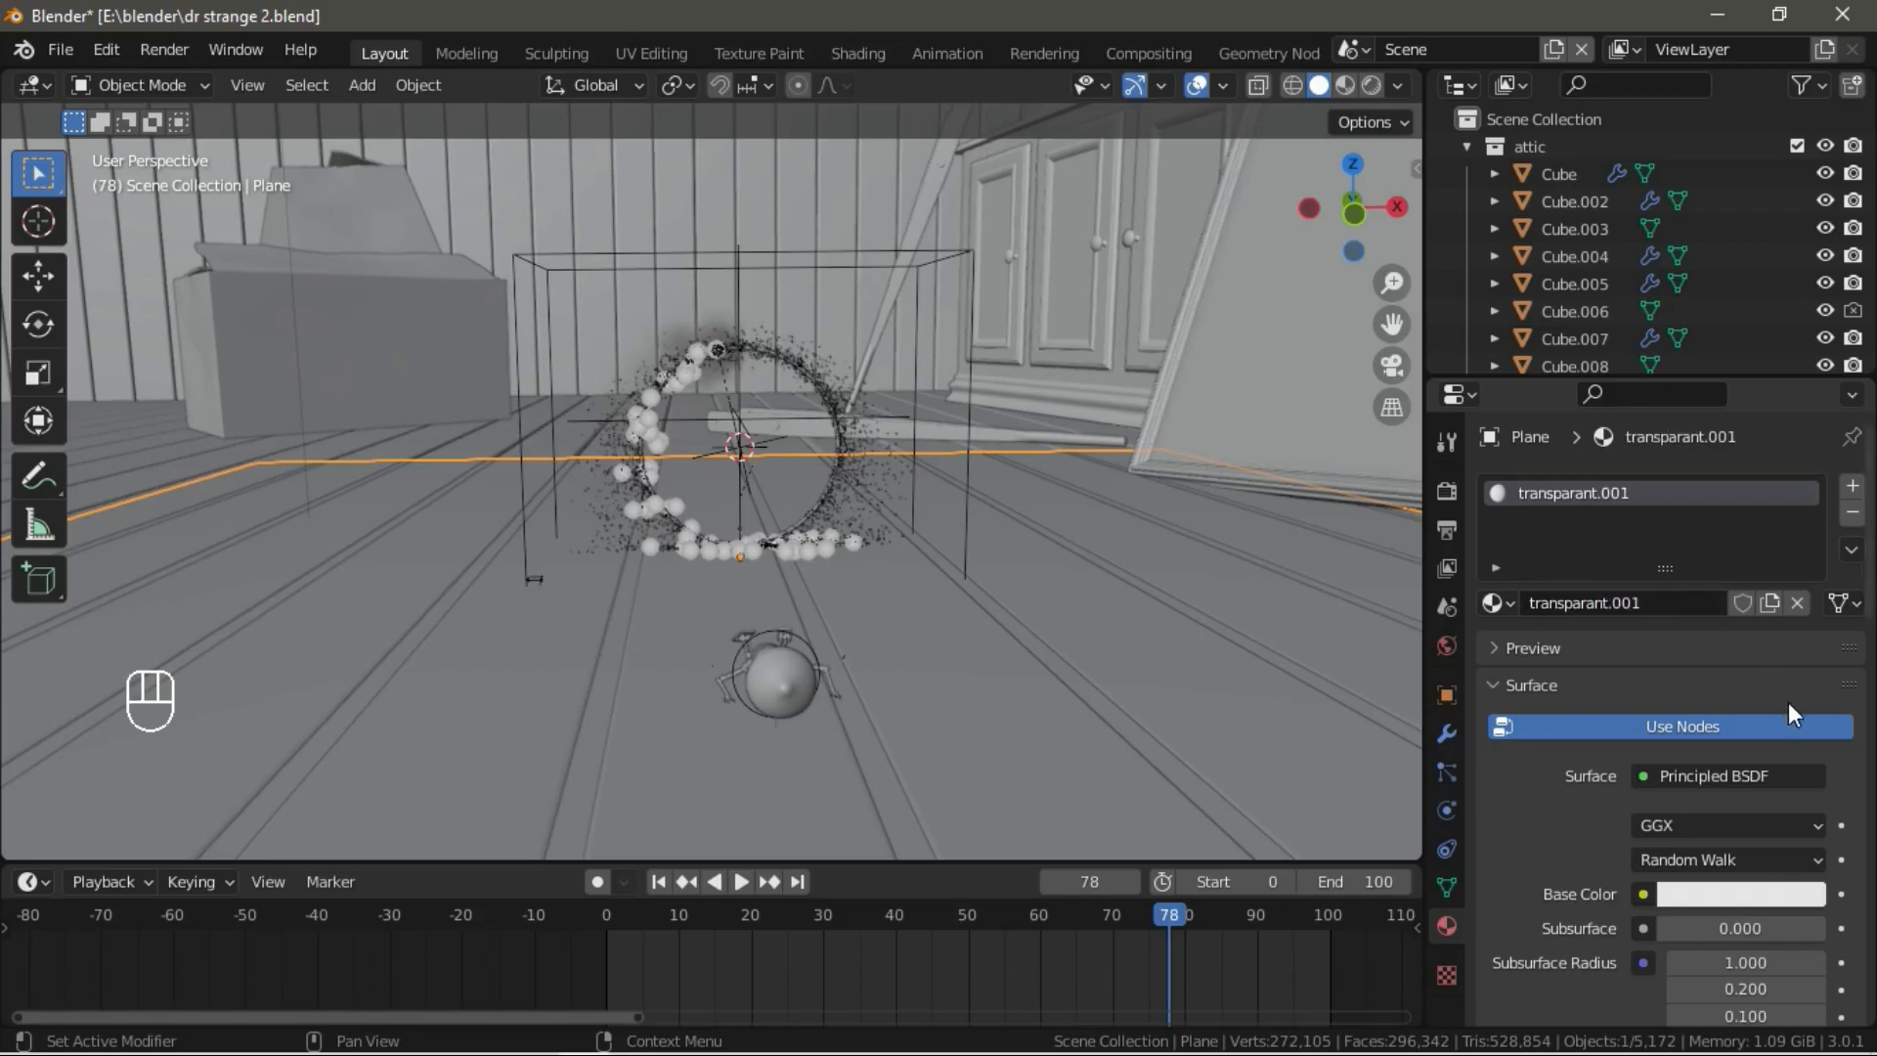
Make the plane's material invisible with alpha 0, blend mode Alpha Clip and shadow mode None.
{"action": "scroll", "coordinate": [1789, 714], "scroll_direction": "down", "scroll_amount": 3}
{"action": "scroll", "coordinate": [1792, 760], "scroll_direction": "down", "scroll_amount": 20}
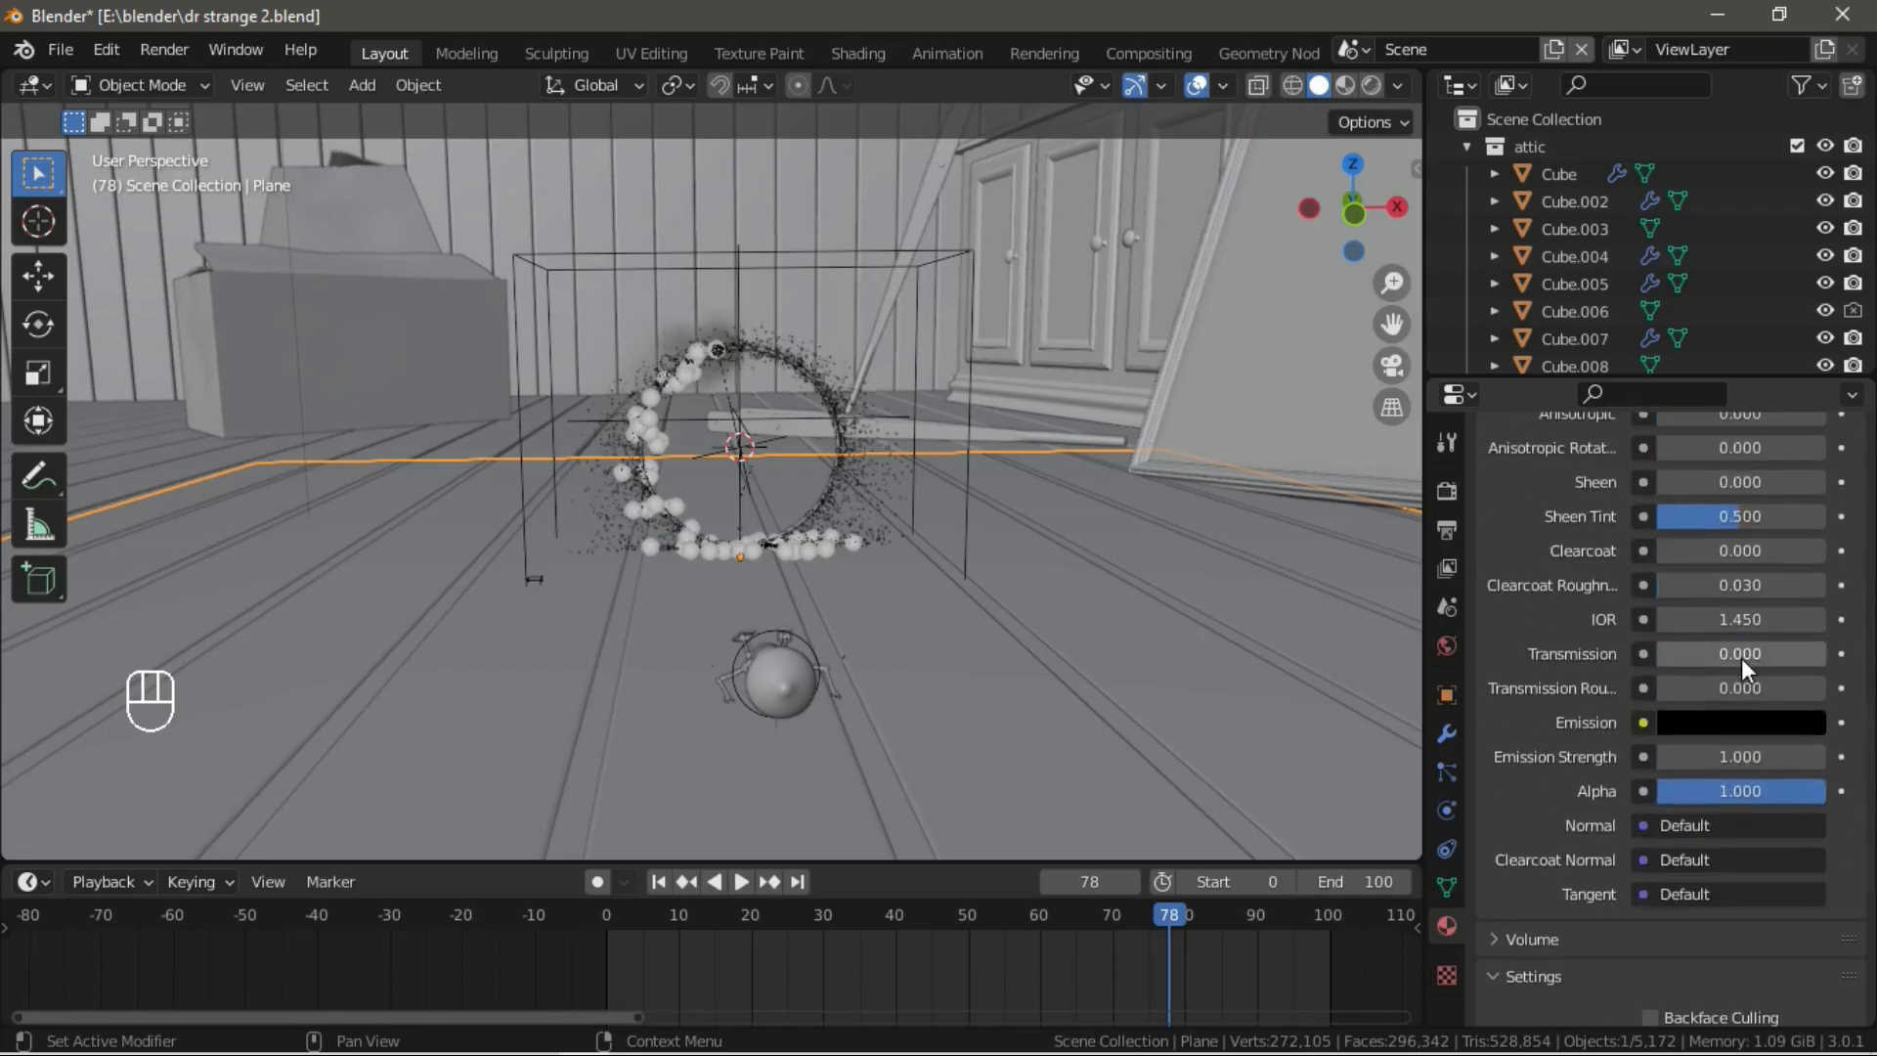
{"action": "left_click_drag", "start_coordinate": [1791, 731], "coordinate": [1709, 732]}
{"action": "scroll", "coordinate": [1710, 732], "scroll_direction": "down", "scroll_amount": 8}
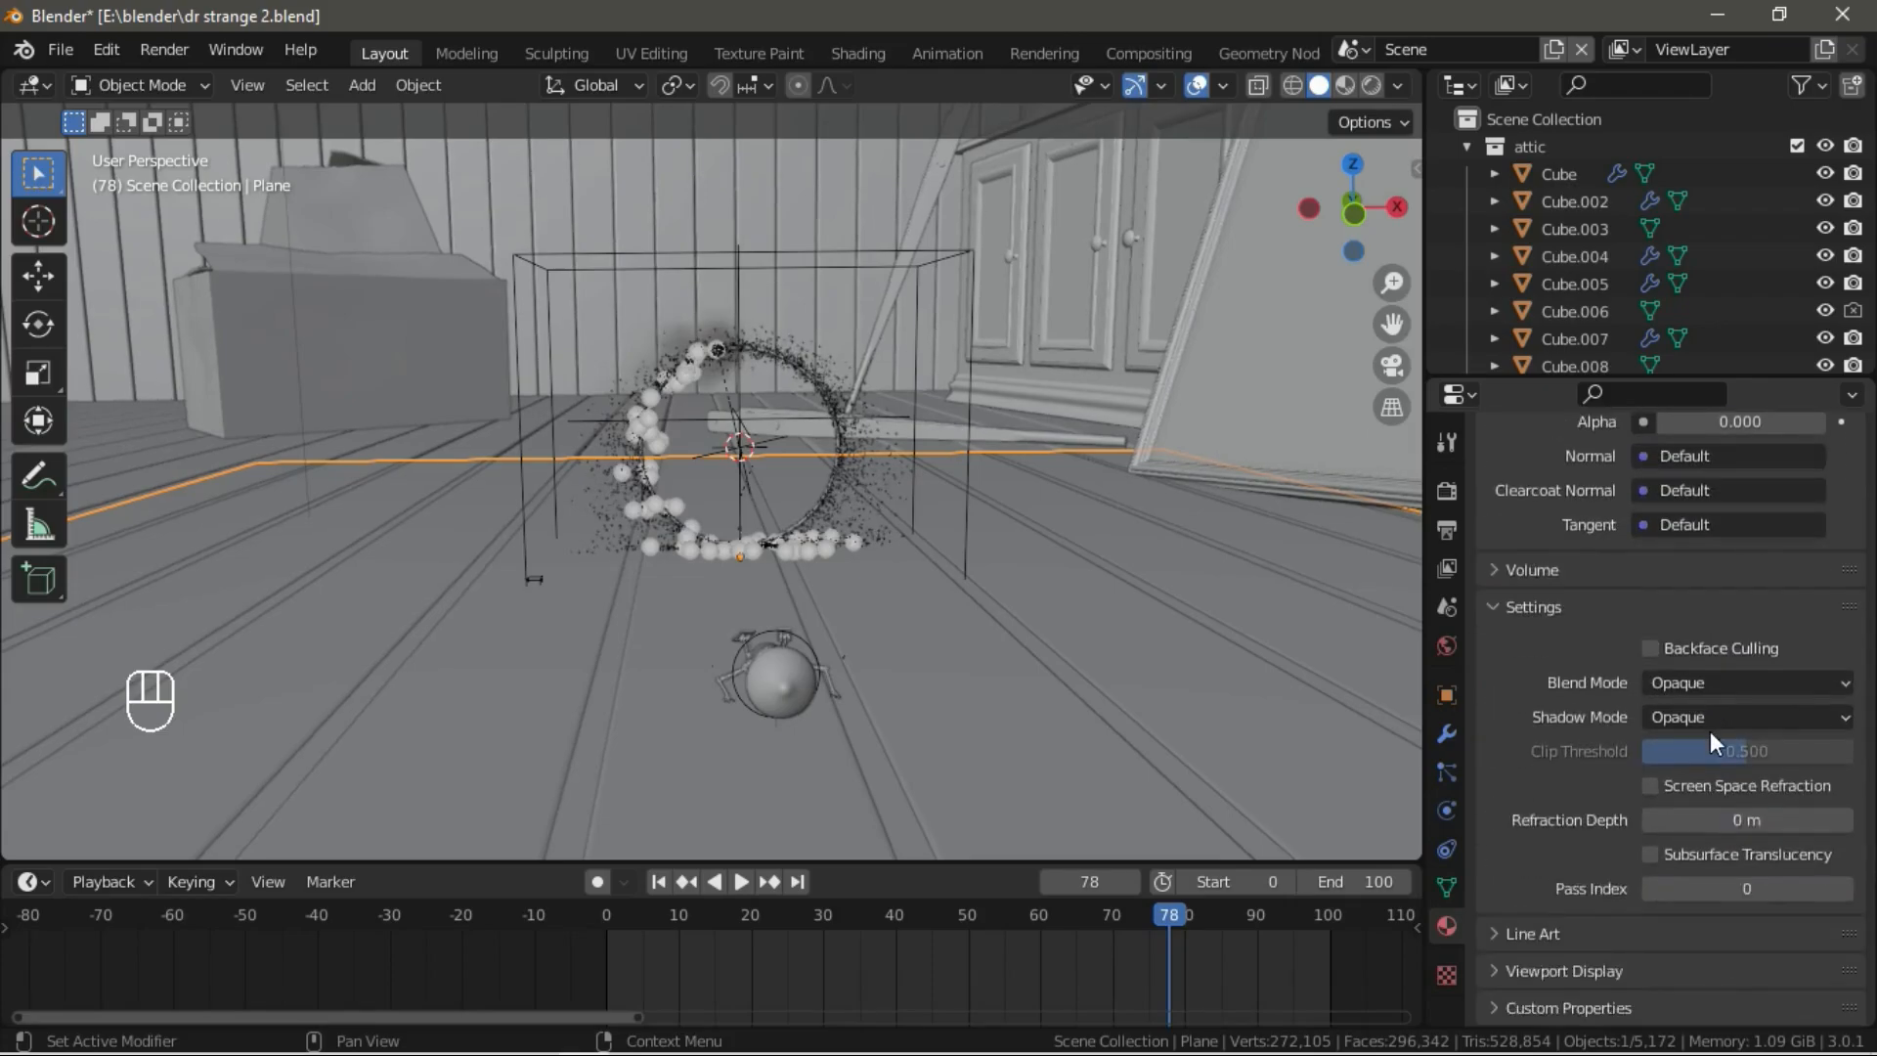
{"action": "left_click", "coordinate": [1721, 677]}
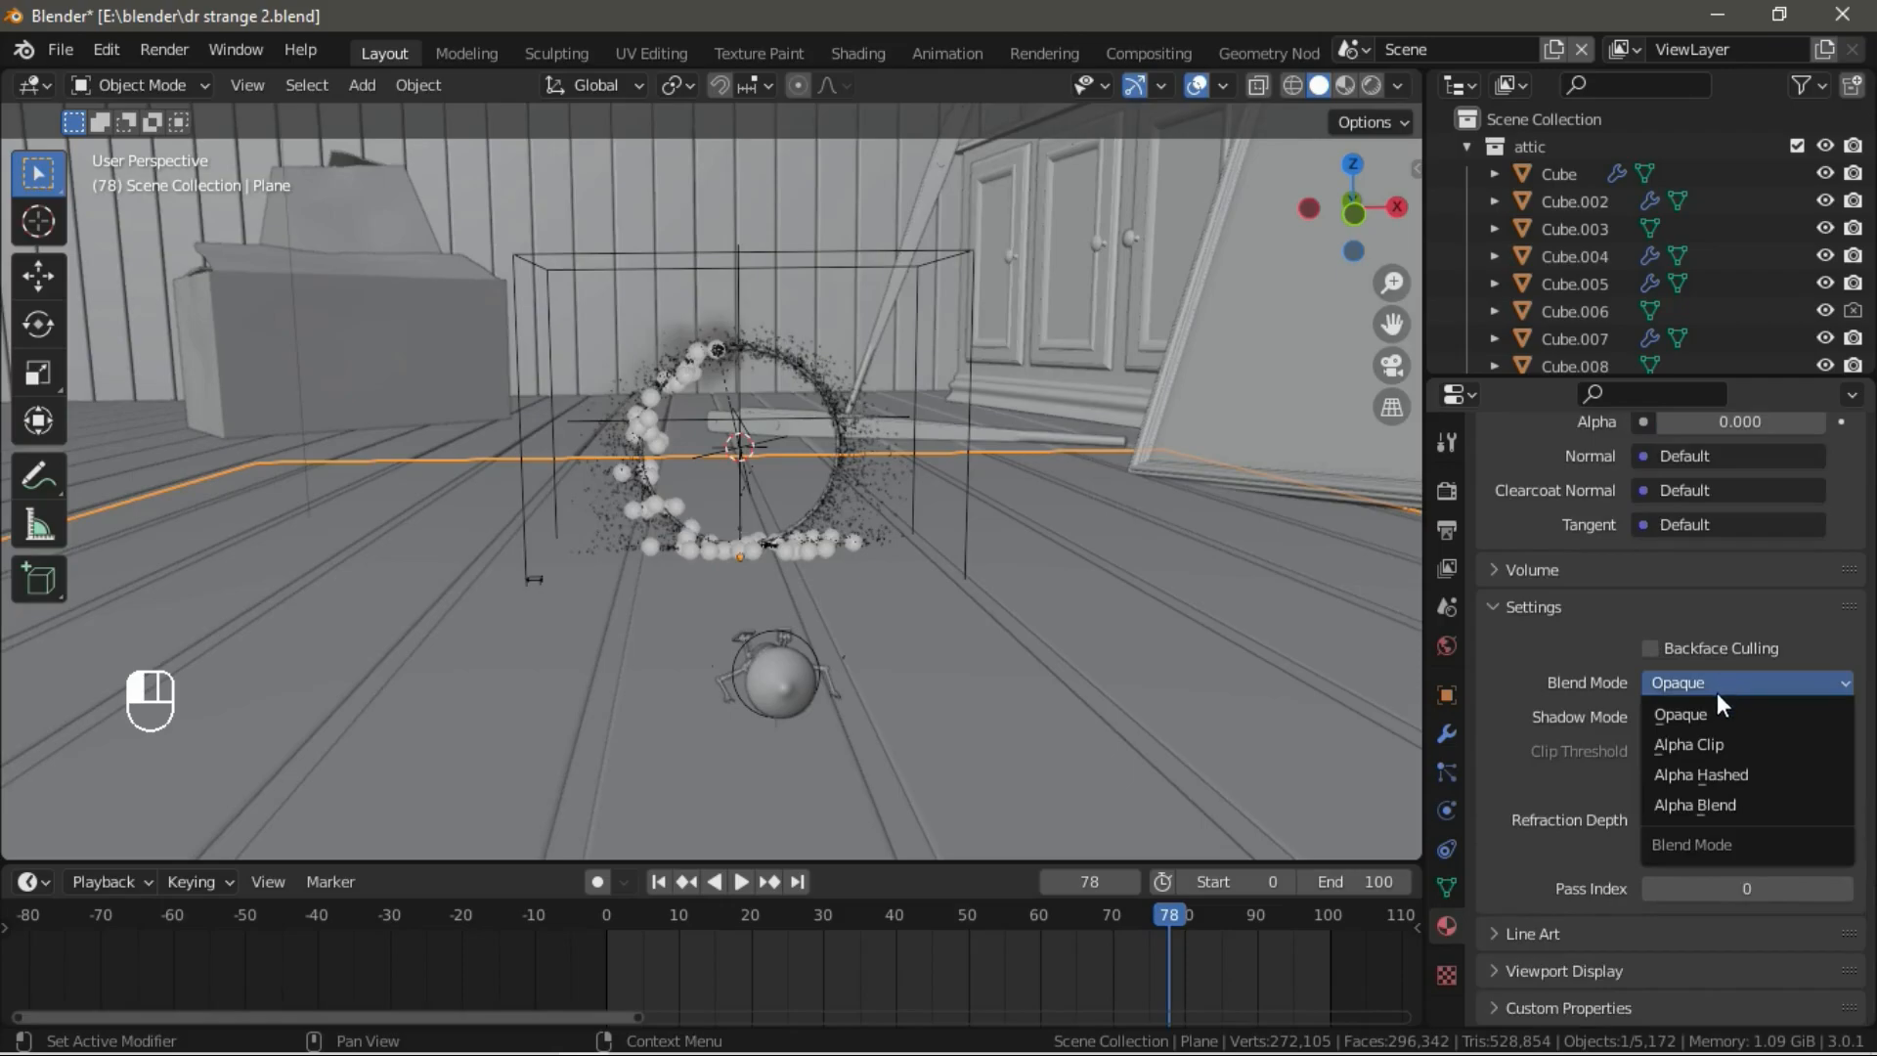
{"action": "left_click", "coordinate": [1703, 743]}
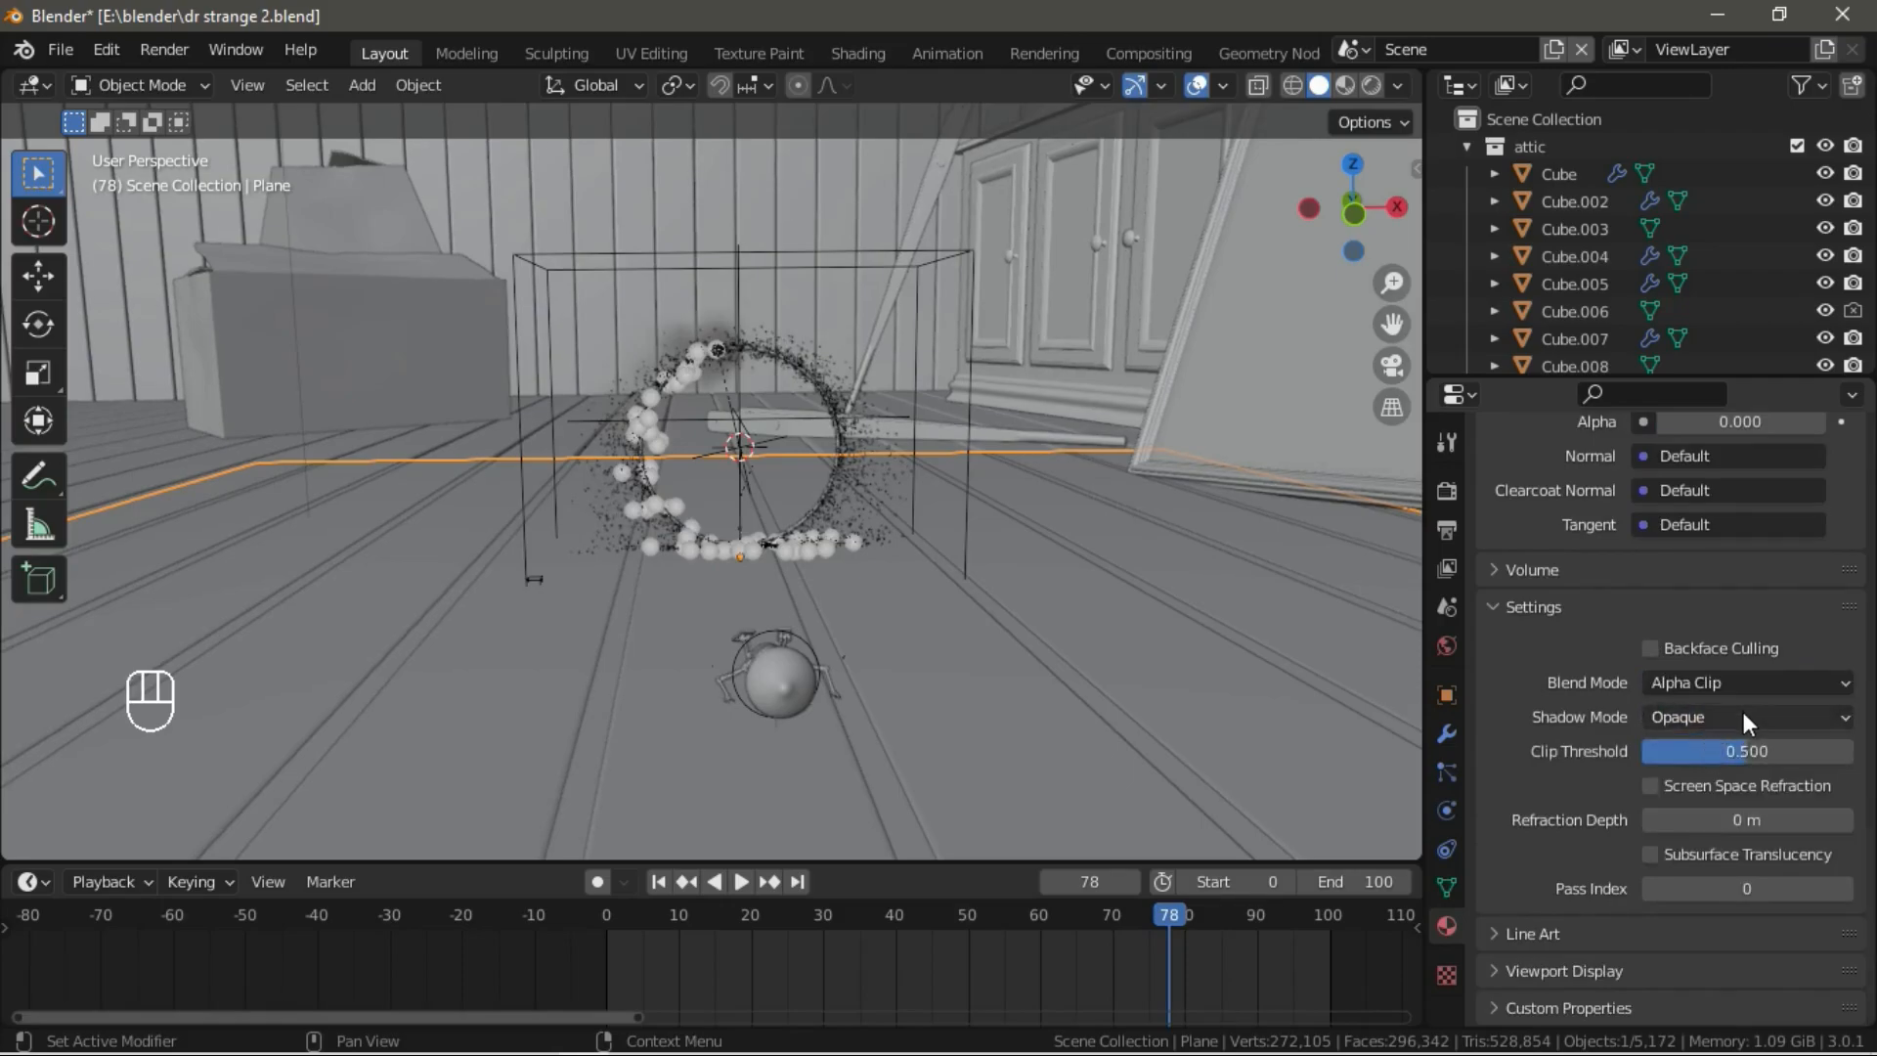
{"action": "left_click", "coordinate": [1744, 715]}
{"action": "left_click", "coordinate": [1722, 739]}
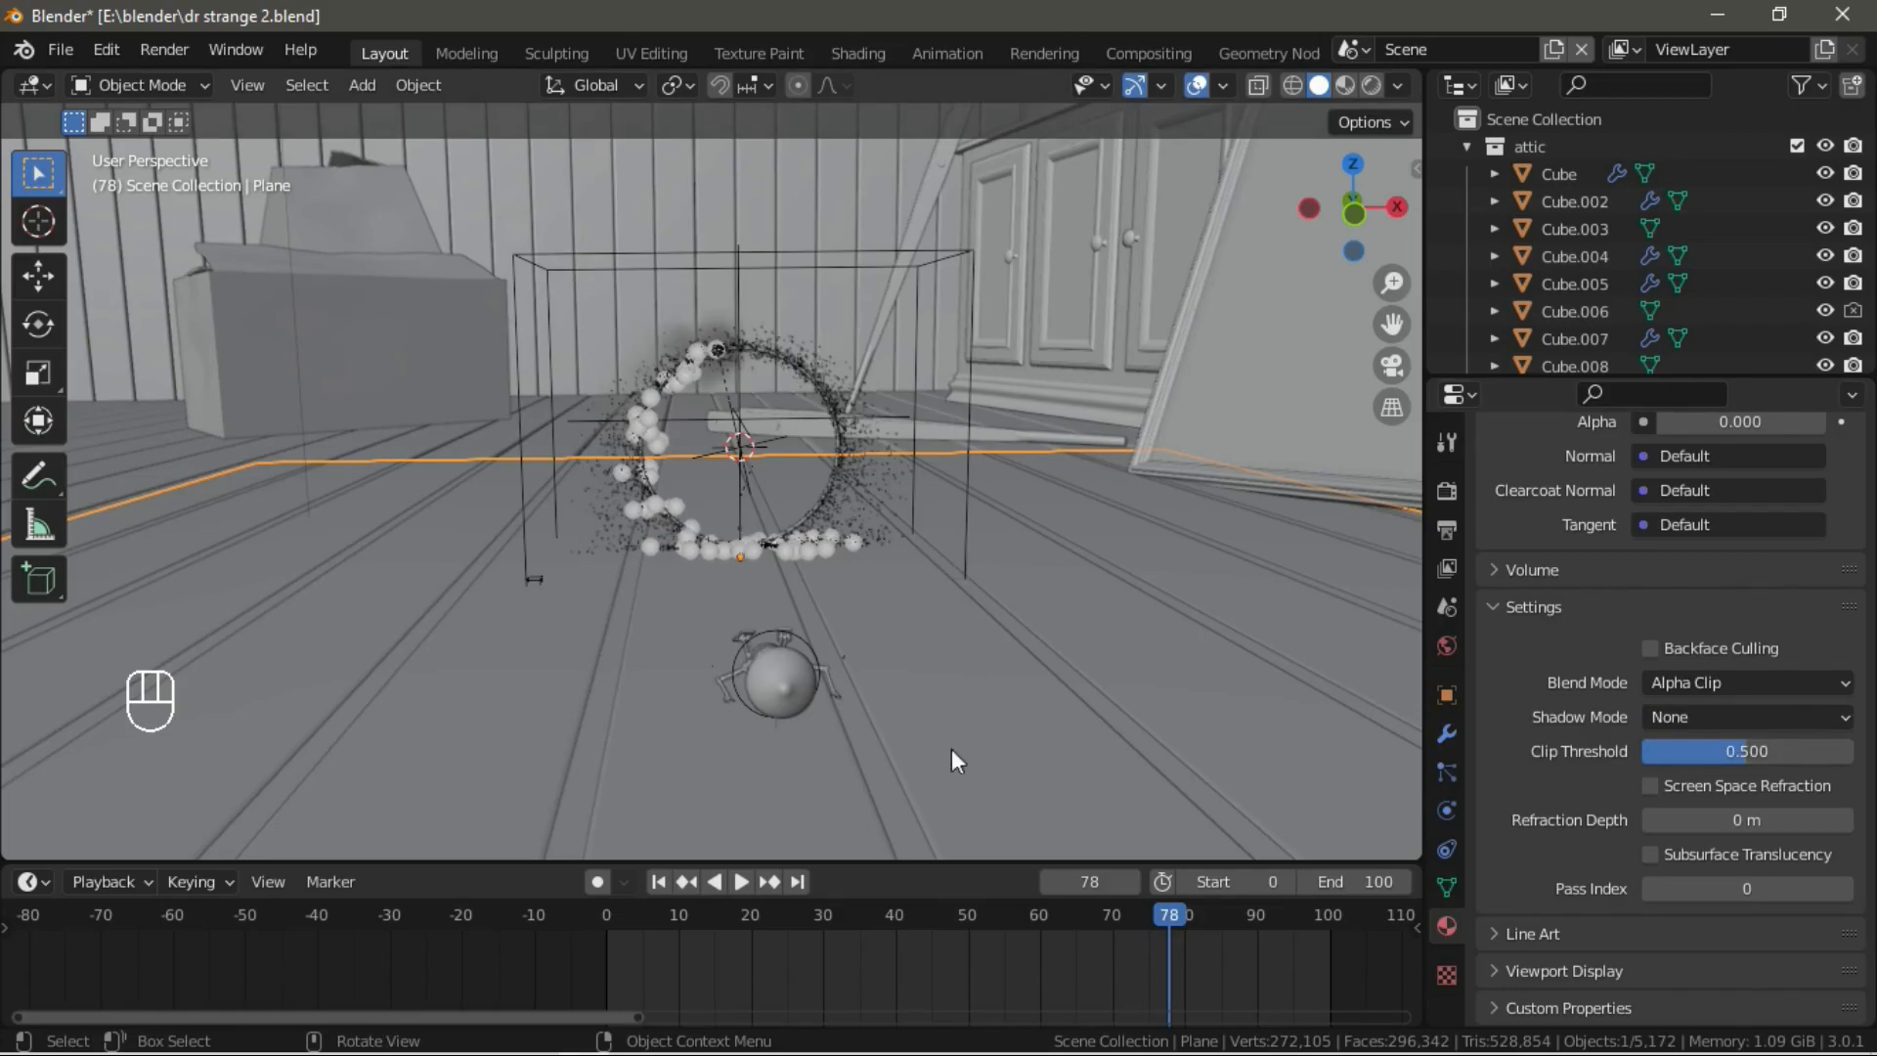
Play the animation up close to check how the particles collide with the floor plane.
{"action": "scroll", "coordinate": [764, 584], "scroll_direction": "up", "scroll_amount": 3}
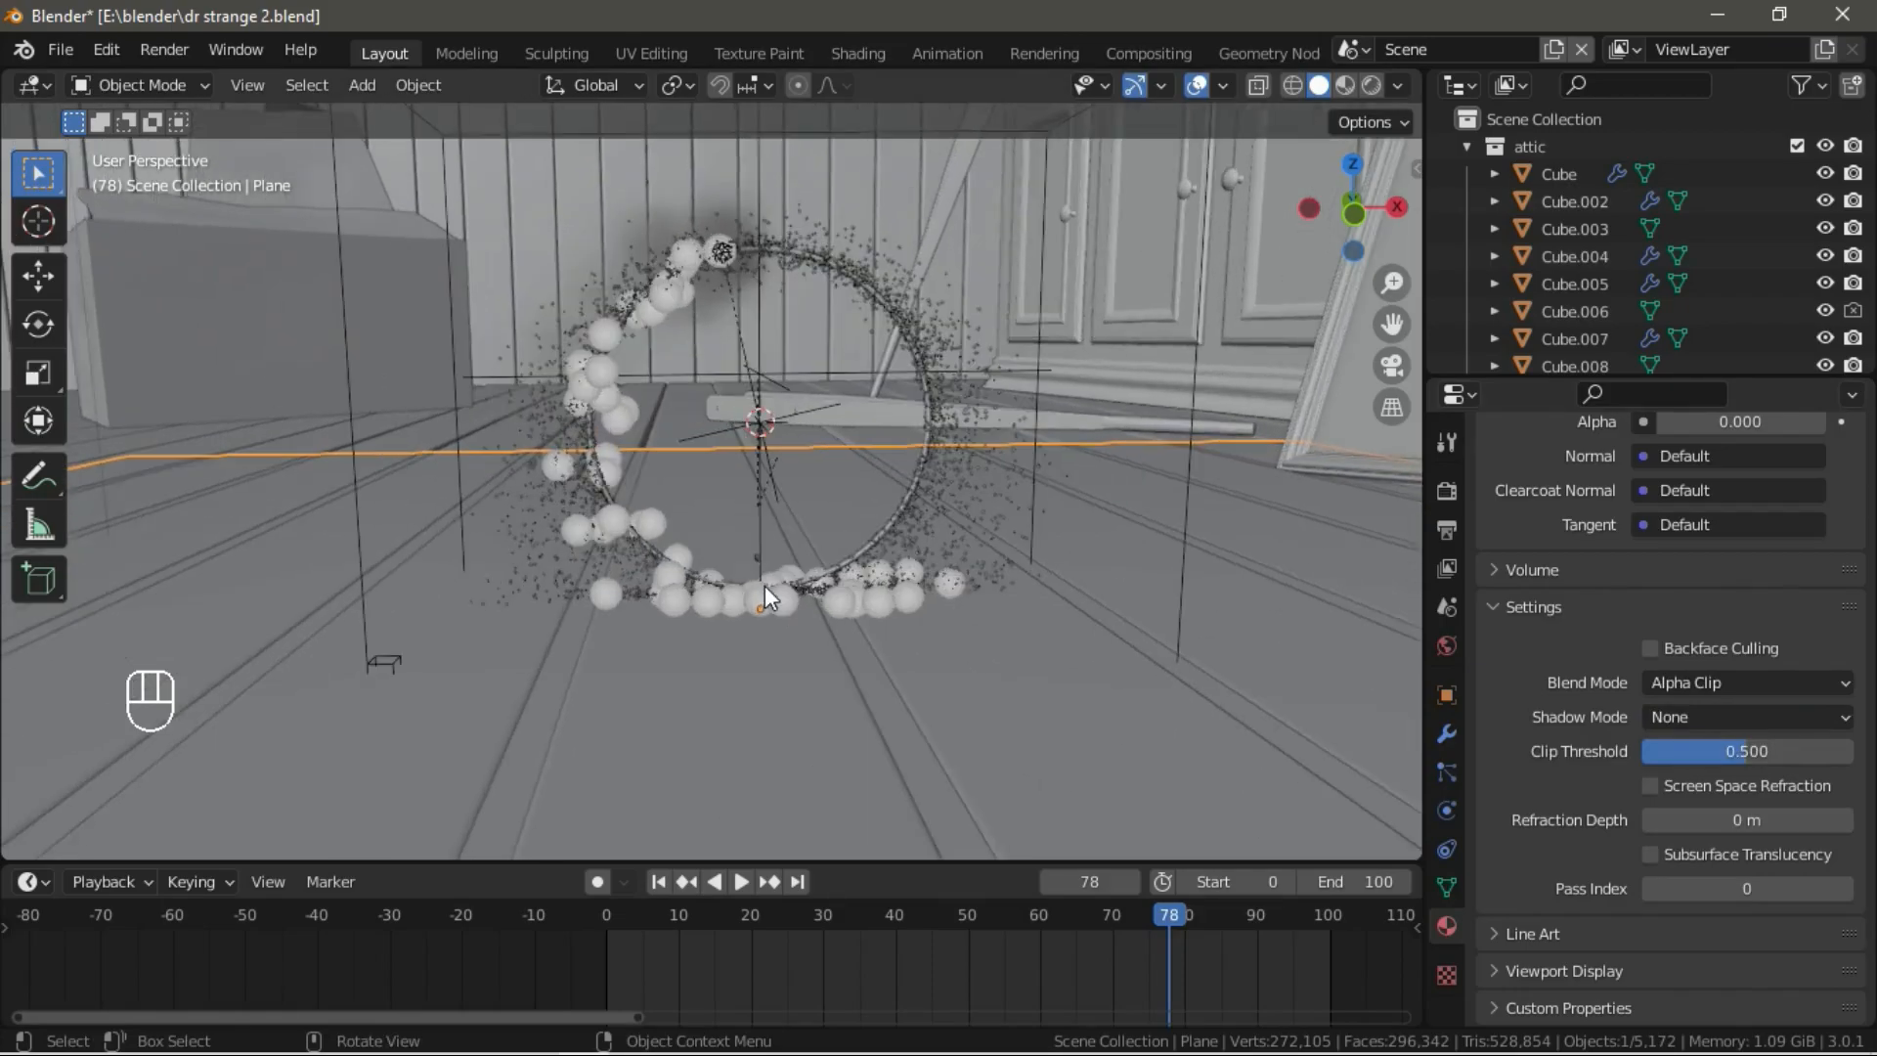
{"action": "middle_click_drag", "start_coordinate": [823, 479], "coordinate": [826, 554], "text": "shift"}
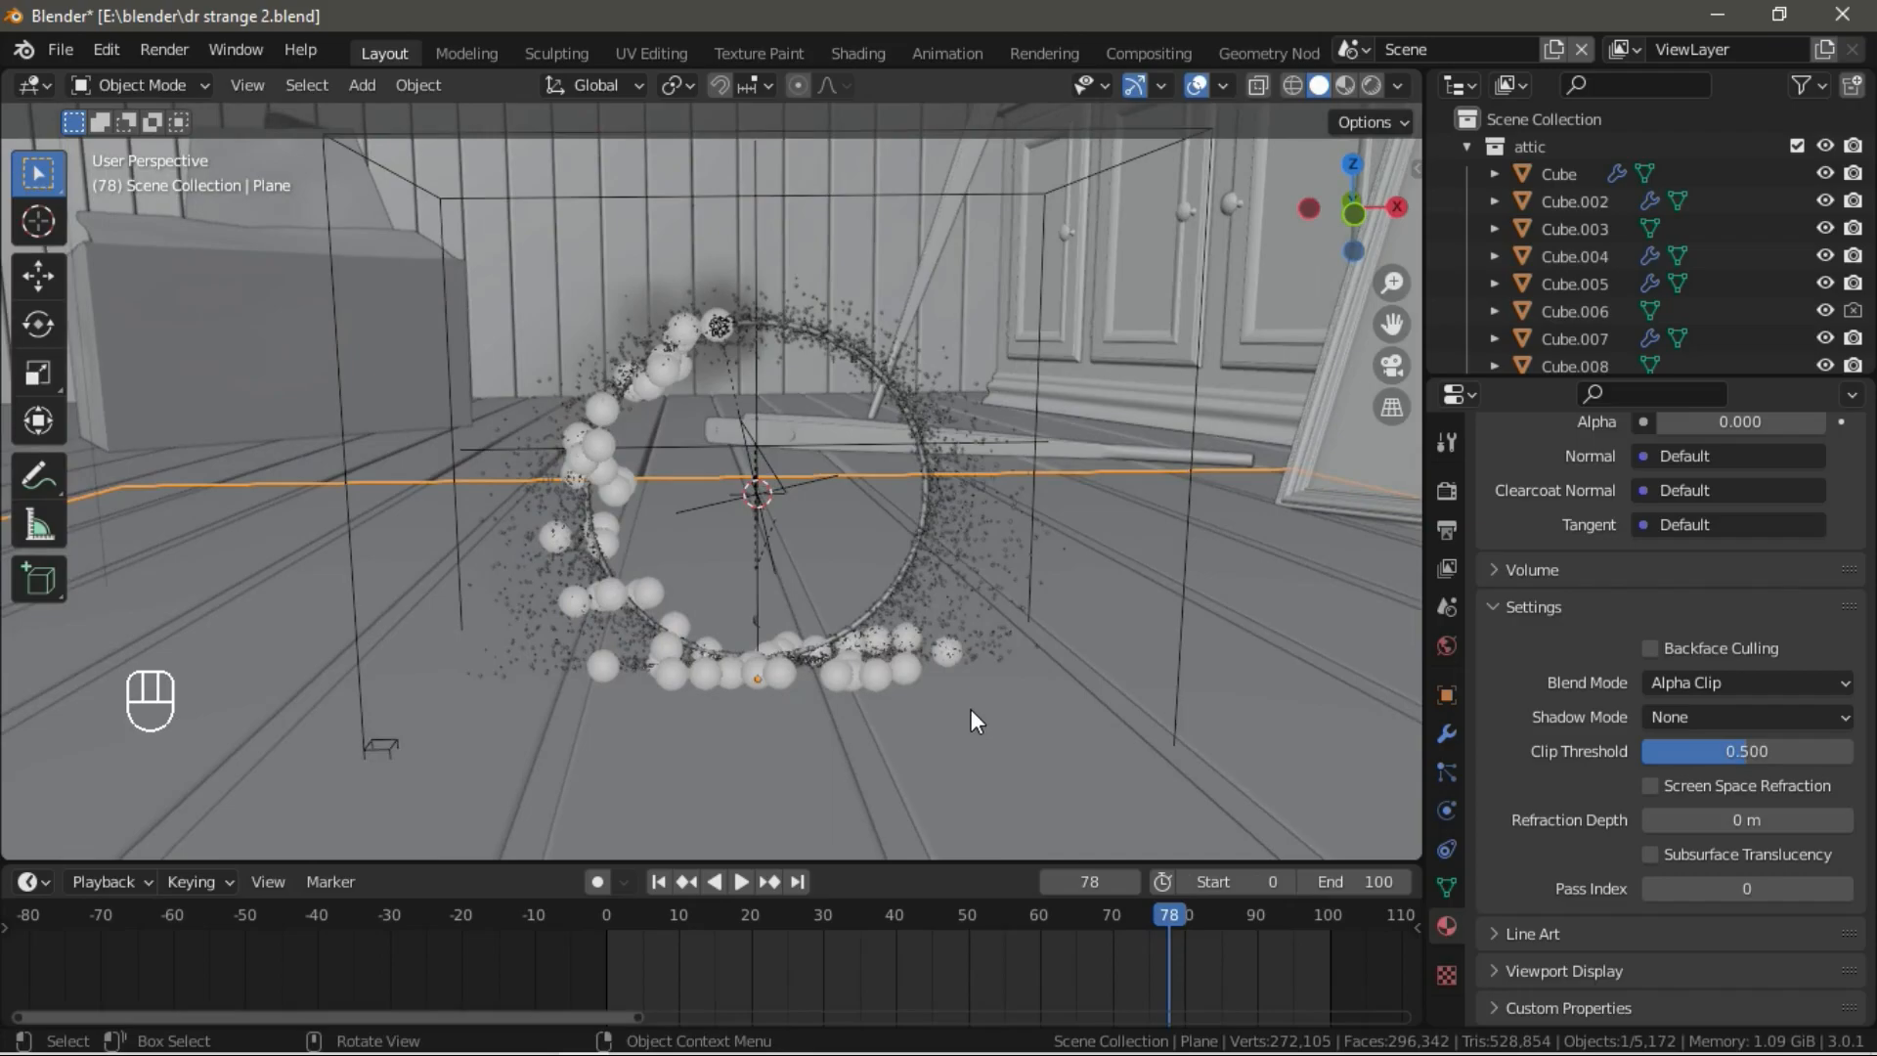
{"action": "key", "text": "space"}
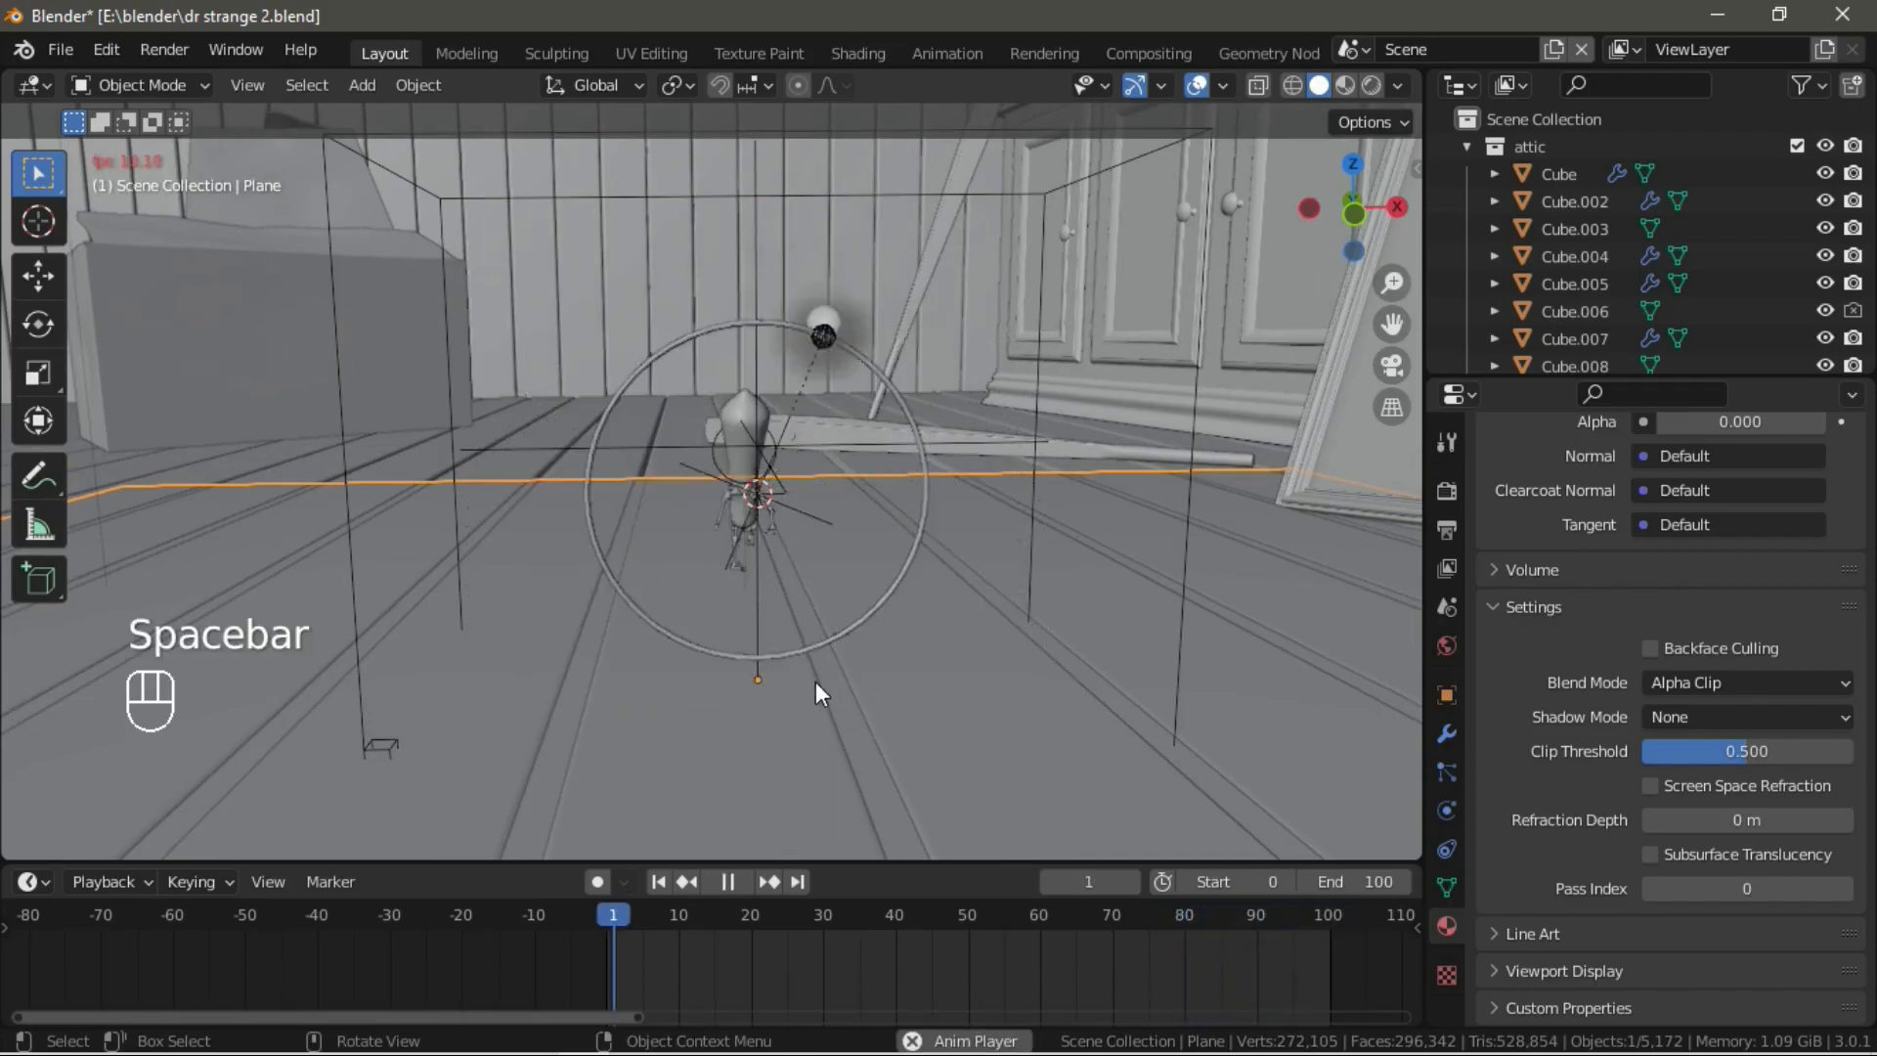
{"action": "key", "text": "space"}
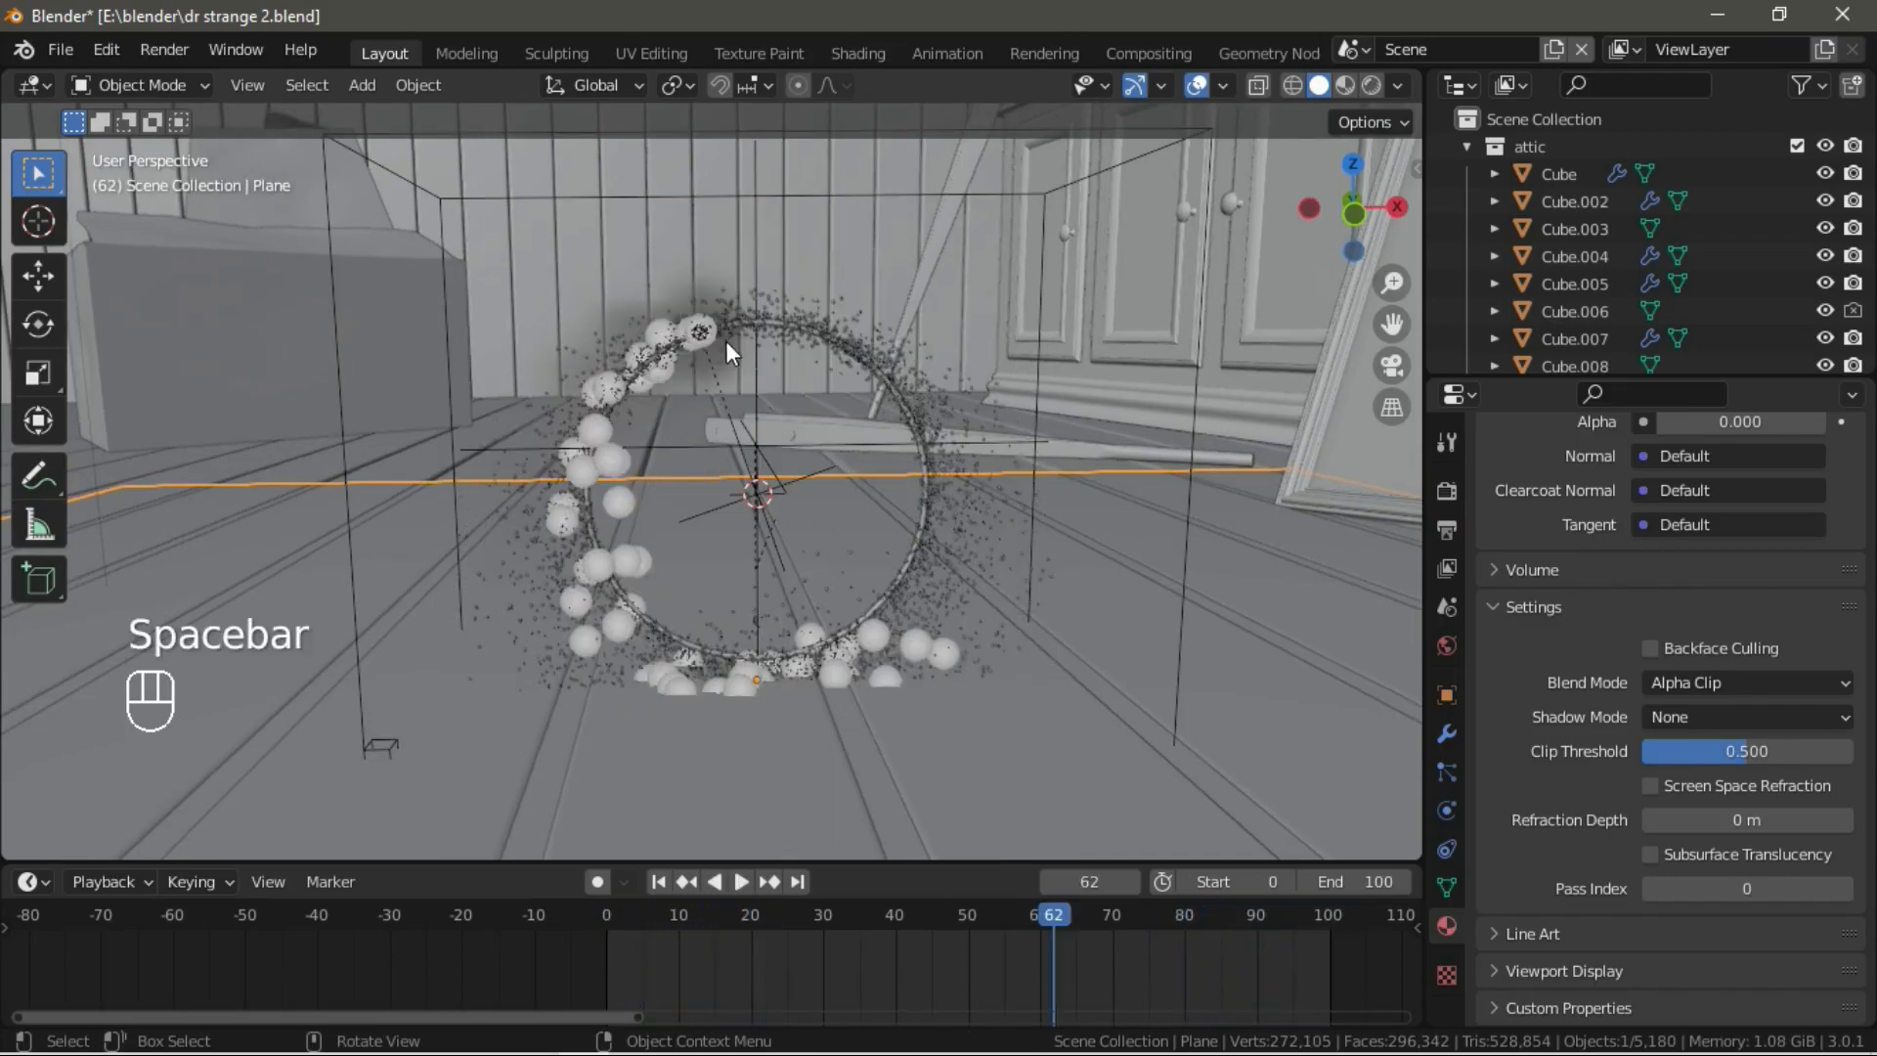
Set the particle lifetime of the small ico sphere orbiting the ring to 7.
{"action": "left_click", "coordinate": [713, 324]}
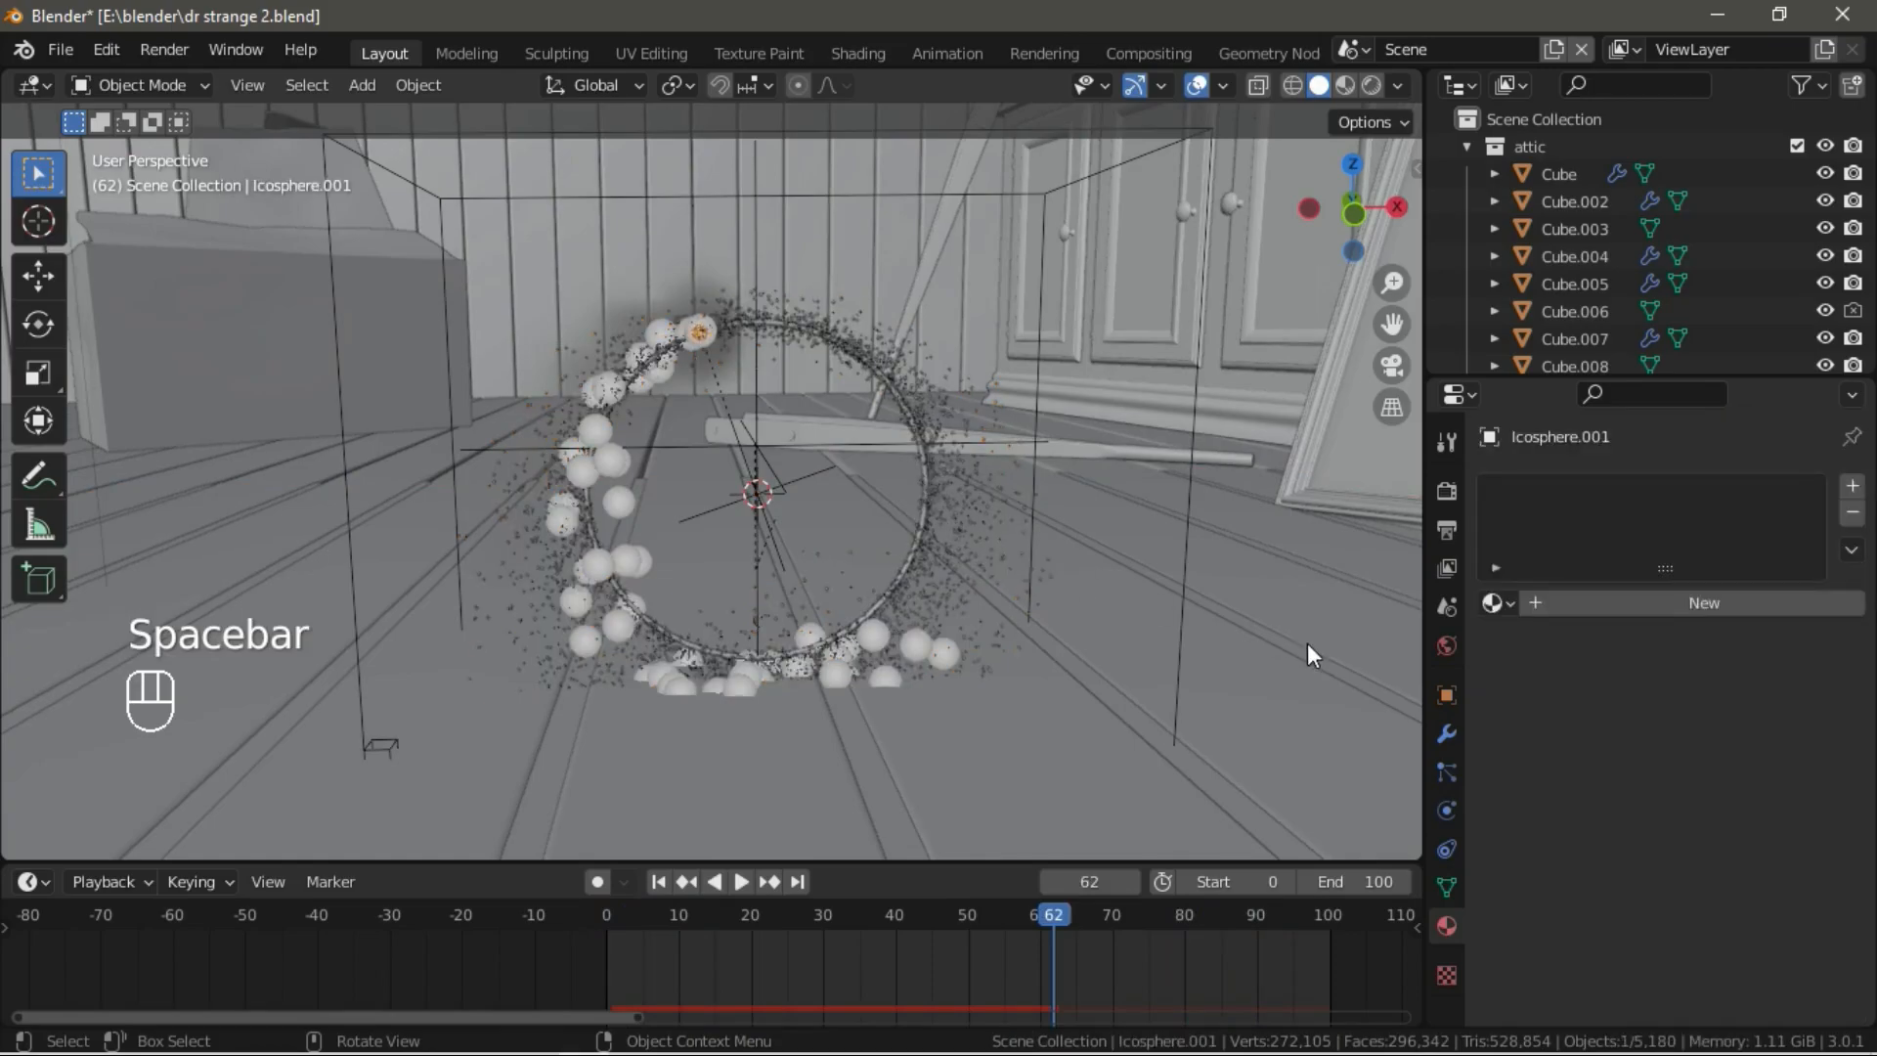
{"action": "left_click", "coordinate": [1446, 773]}
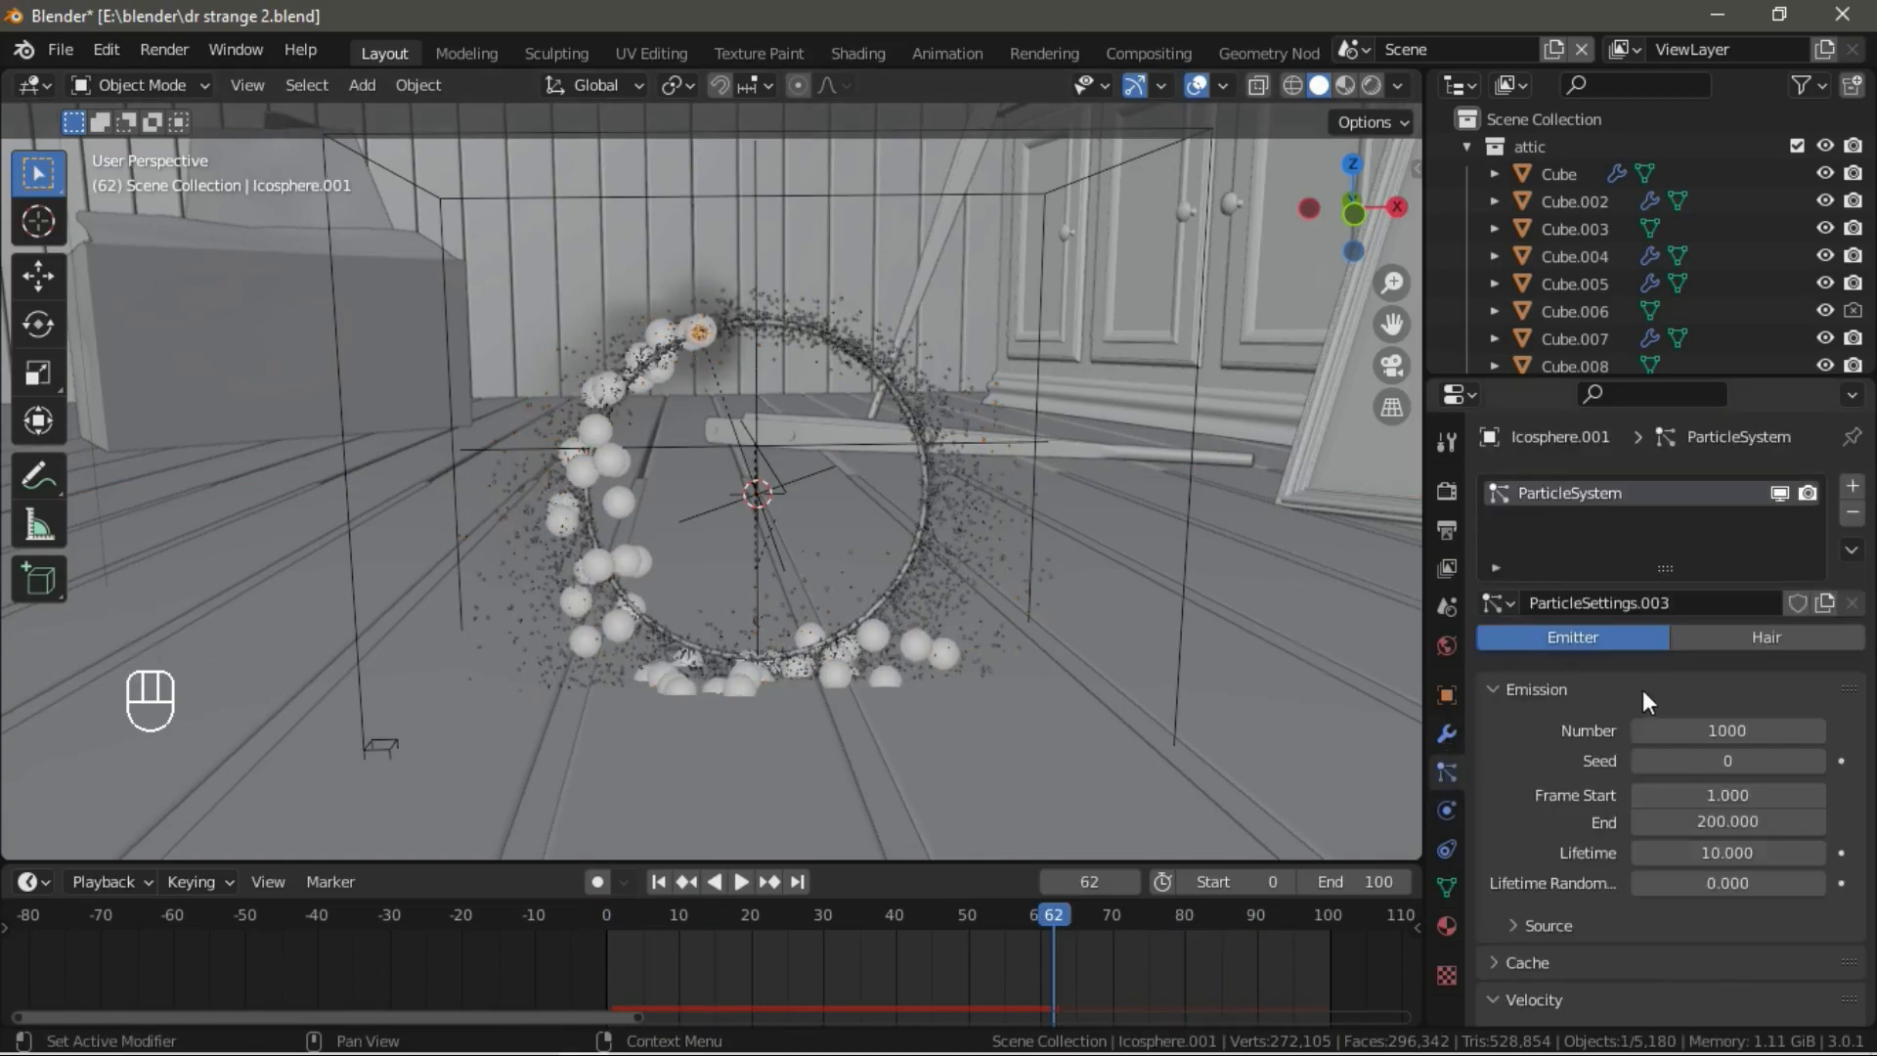
{"action": "left_click", "coordinate": [1736, 854]}
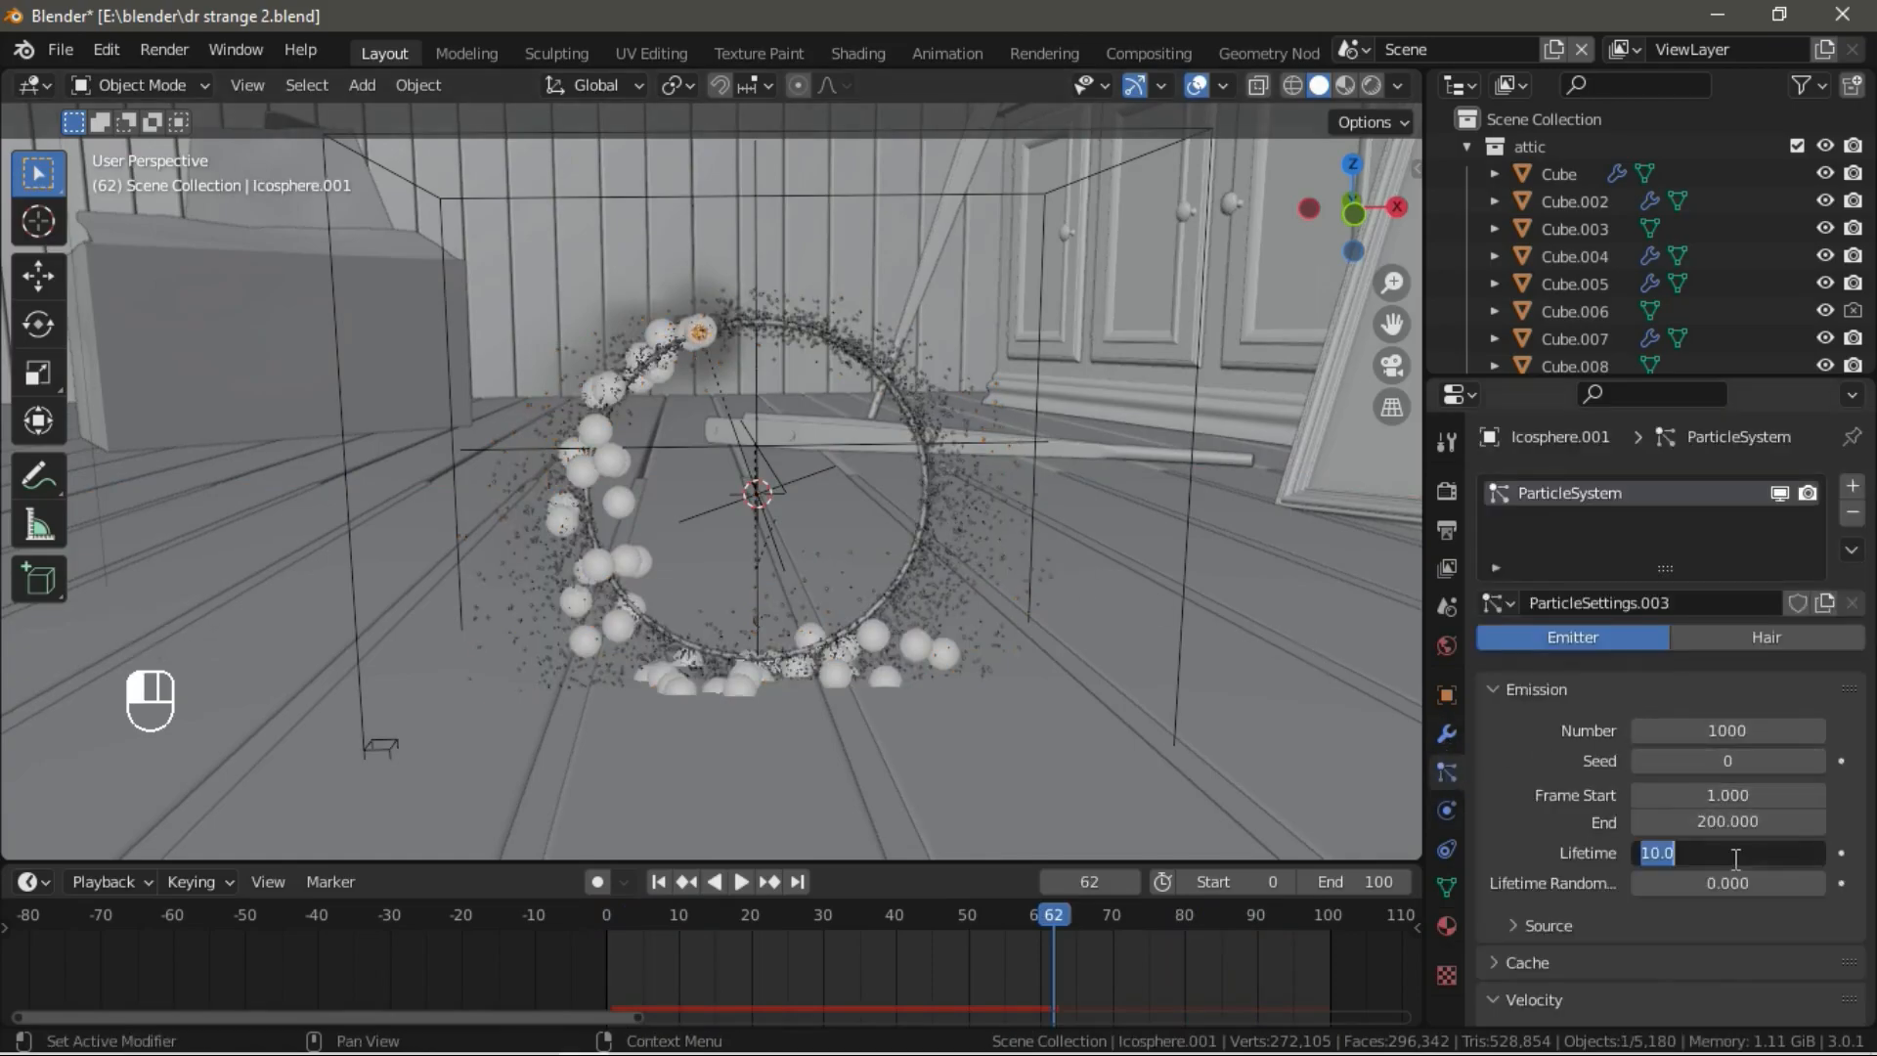
{"action": "type", "text": "7"}
{"action": "key", "text": "Return"}
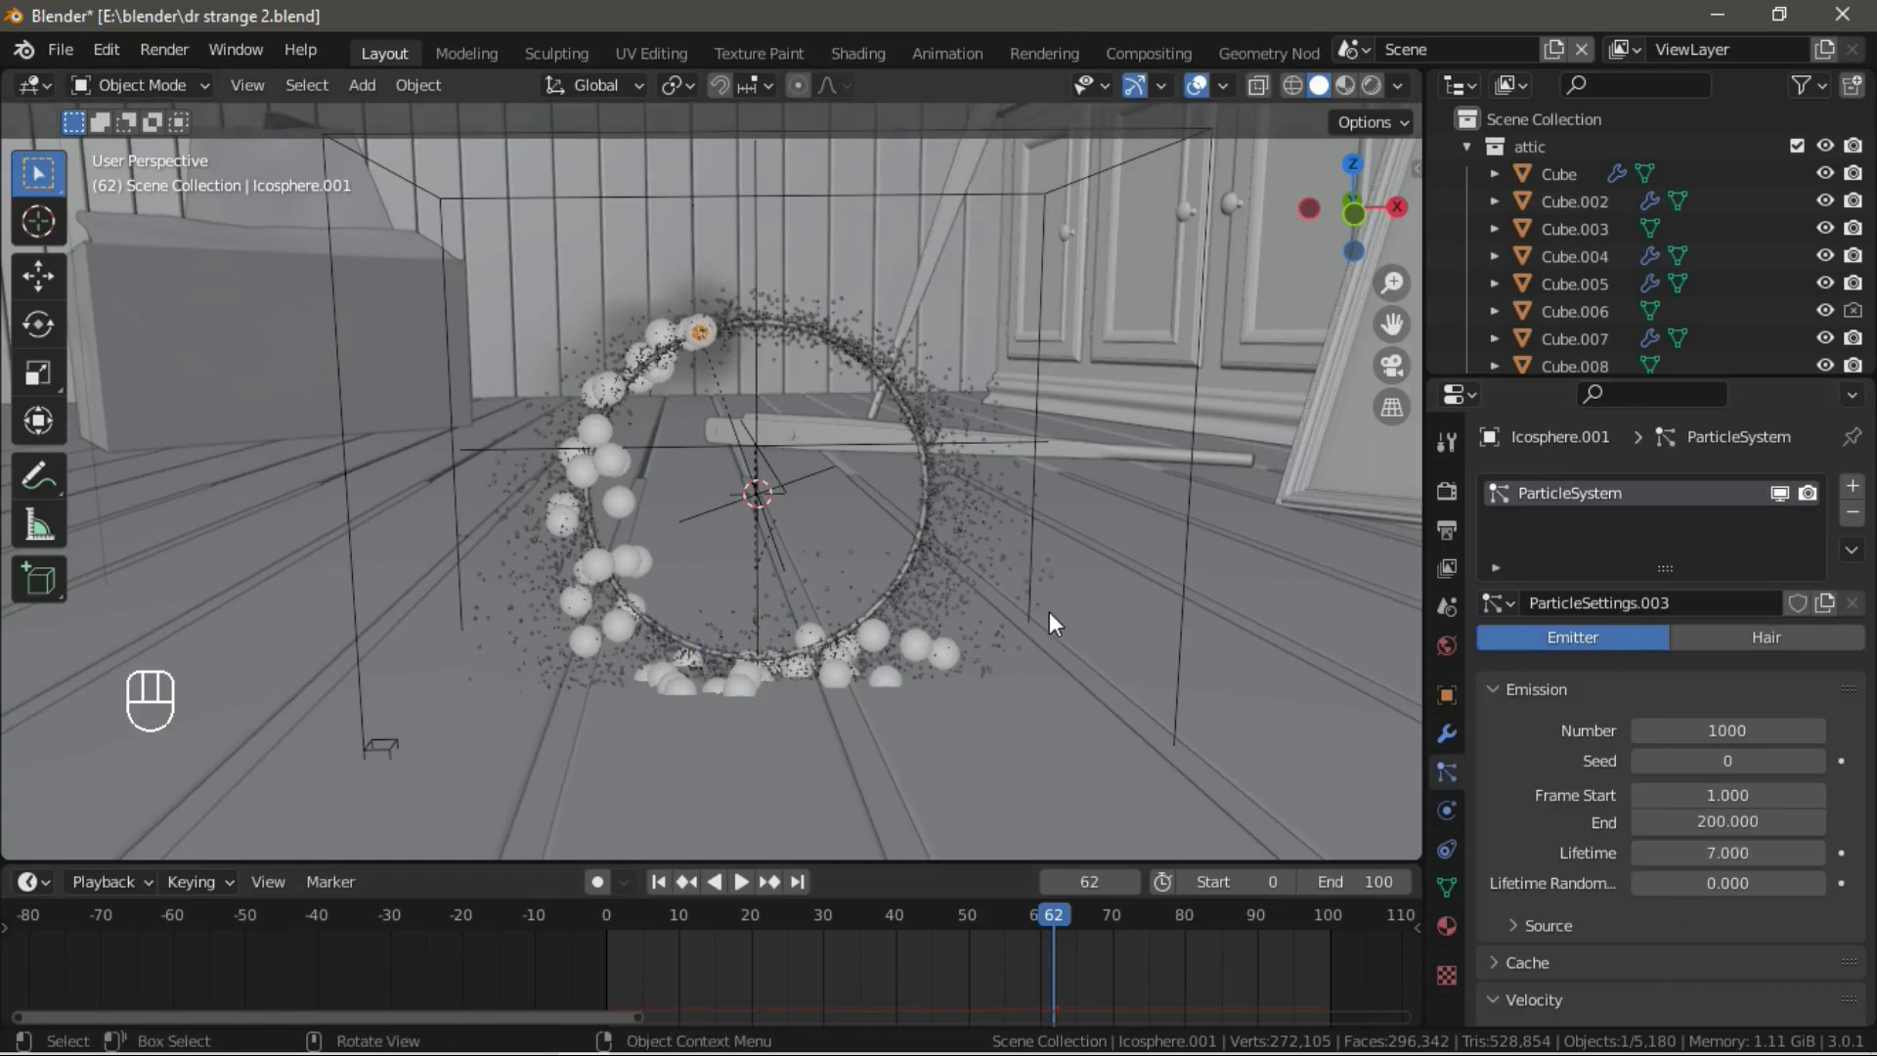
Play the animation and set the ico sphere particles' object velocity to 0.569.
{"action": "key", "text": "space"}
{"action": "scroll", "coordinate": [1787, 816], "scroll_direction": "down", "scroll_amount": 5}
{"action": "scroll", "coordinate": [1787, 816], "scroll_direction": "down", "scroll_amount": 2}
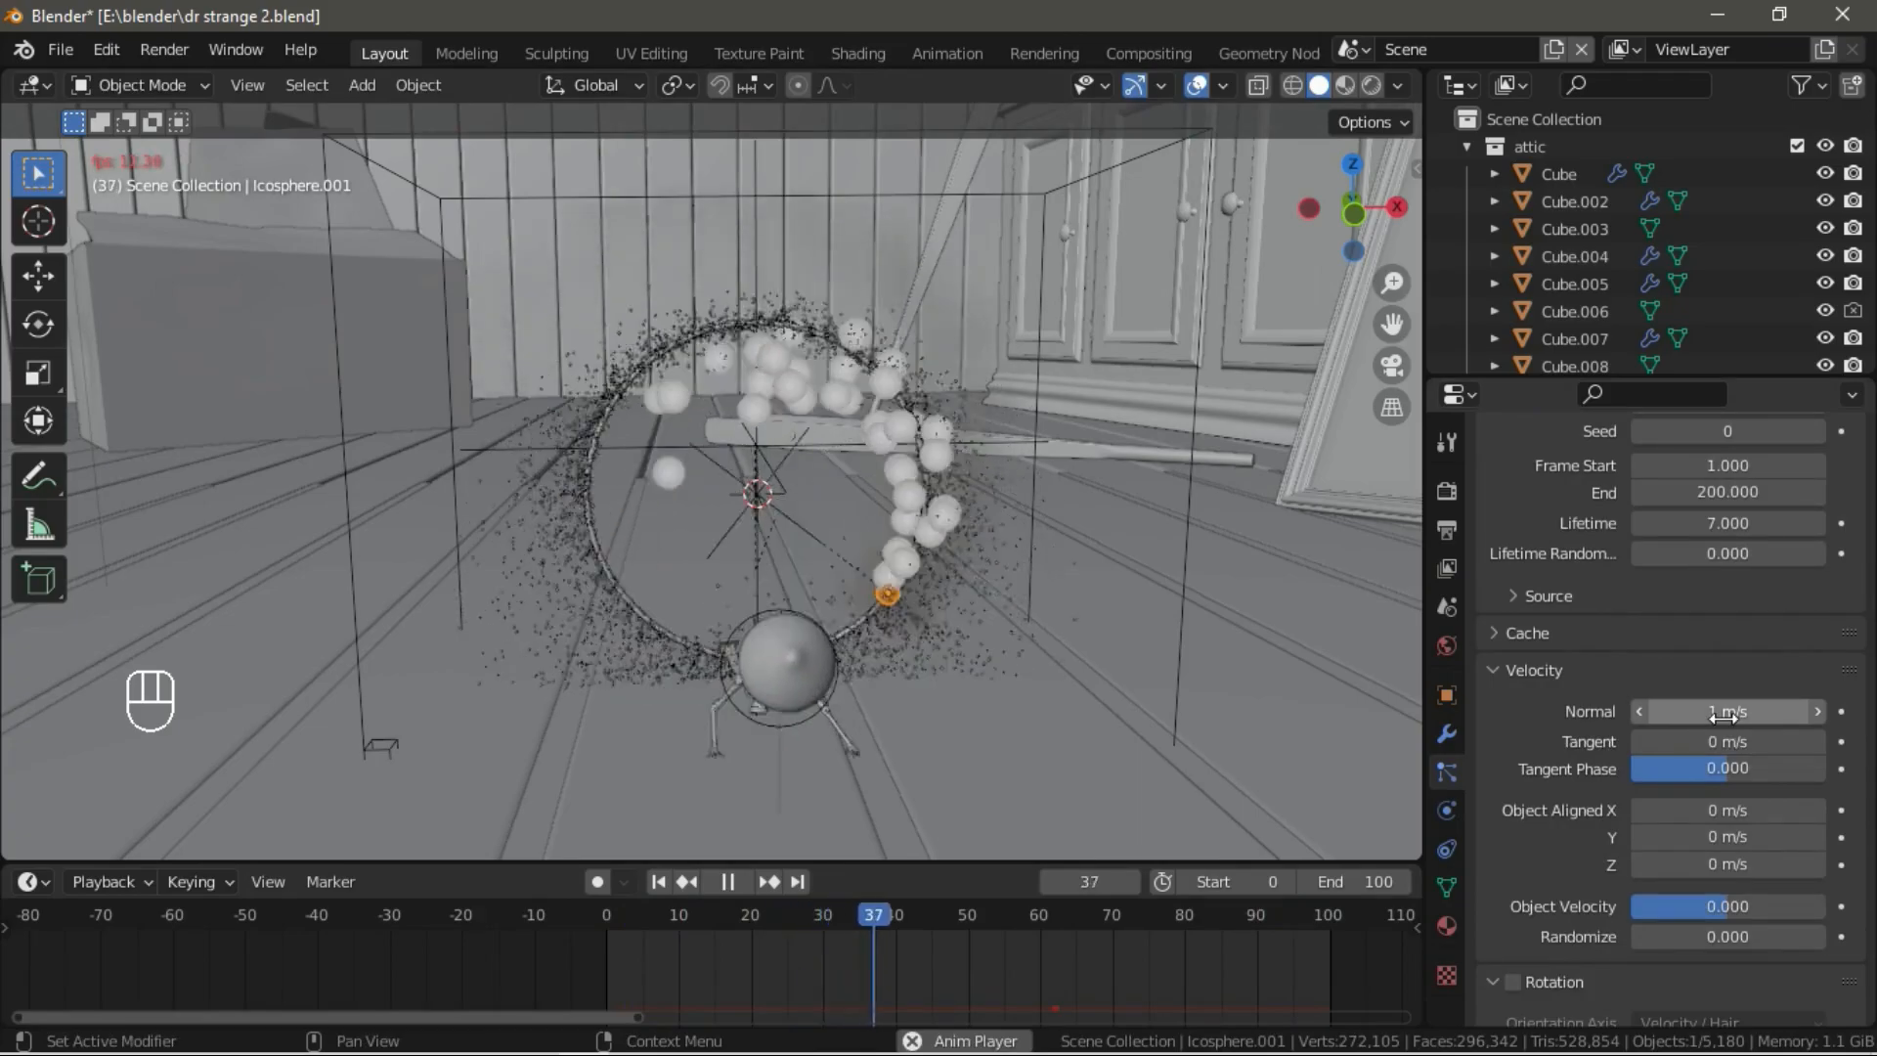
{"action": "scroll", "coordinate": [1728, 721], "scroll_direction": "down", "scroll_amount": 2}
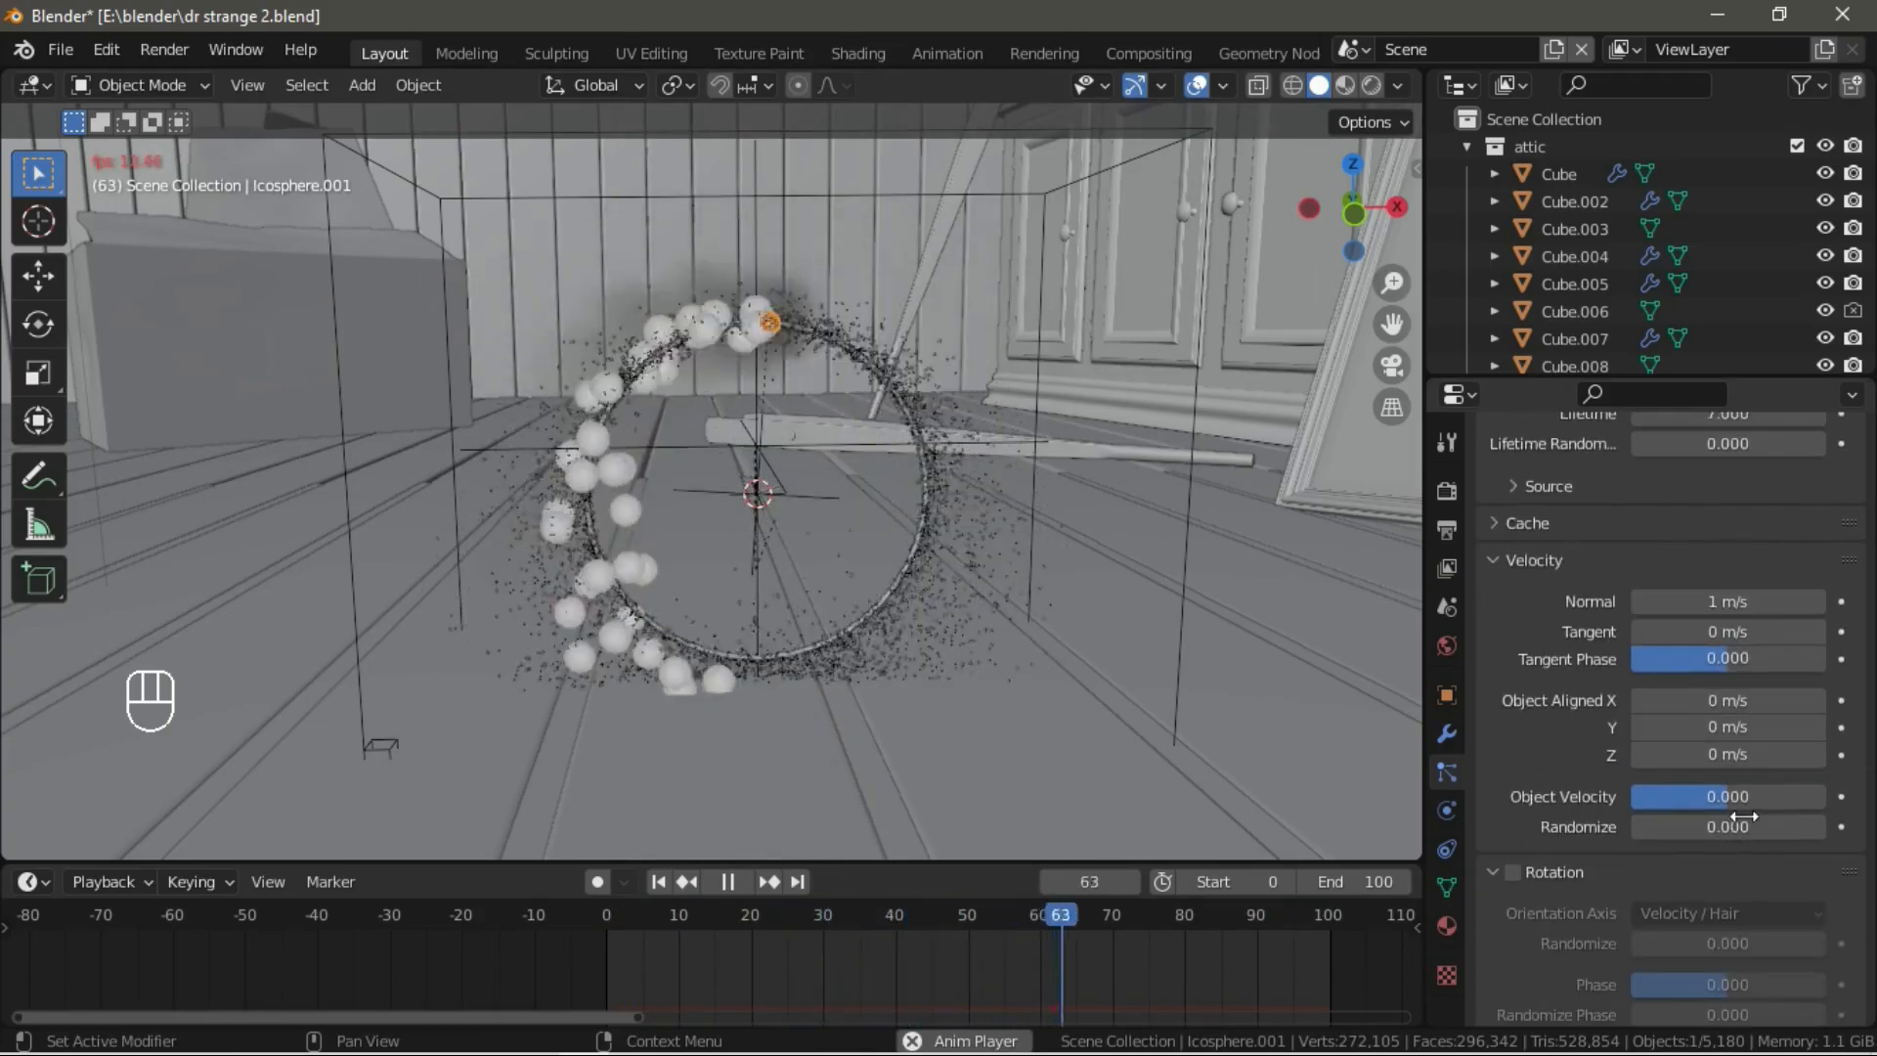
{"action": "left_click_drag", "start_coordinate": [1717, 804], "coordinate": [1783, 803]}
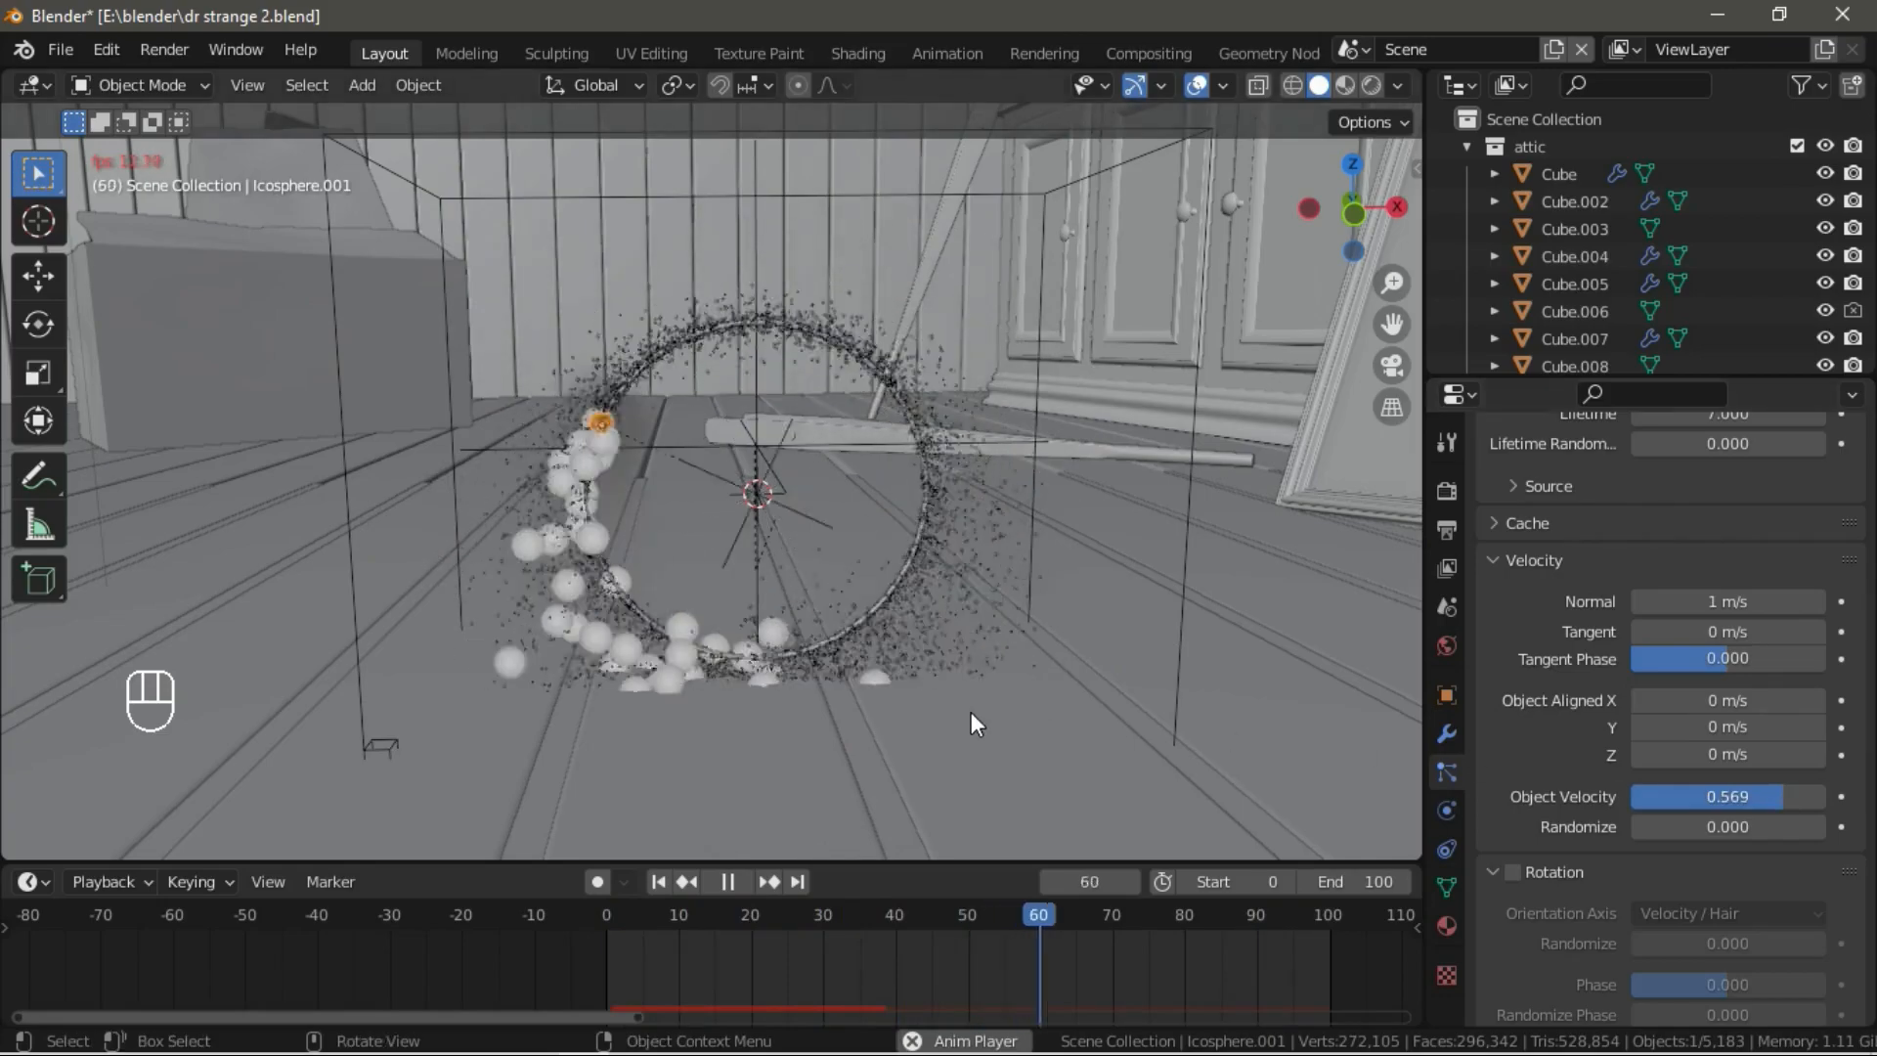
Set the ico sphere's particle system to render its particles as Object.
{"action": "scroll", "coordinate": [1591, 718], "scroll_direction": "down", "scroll_amount": 10}
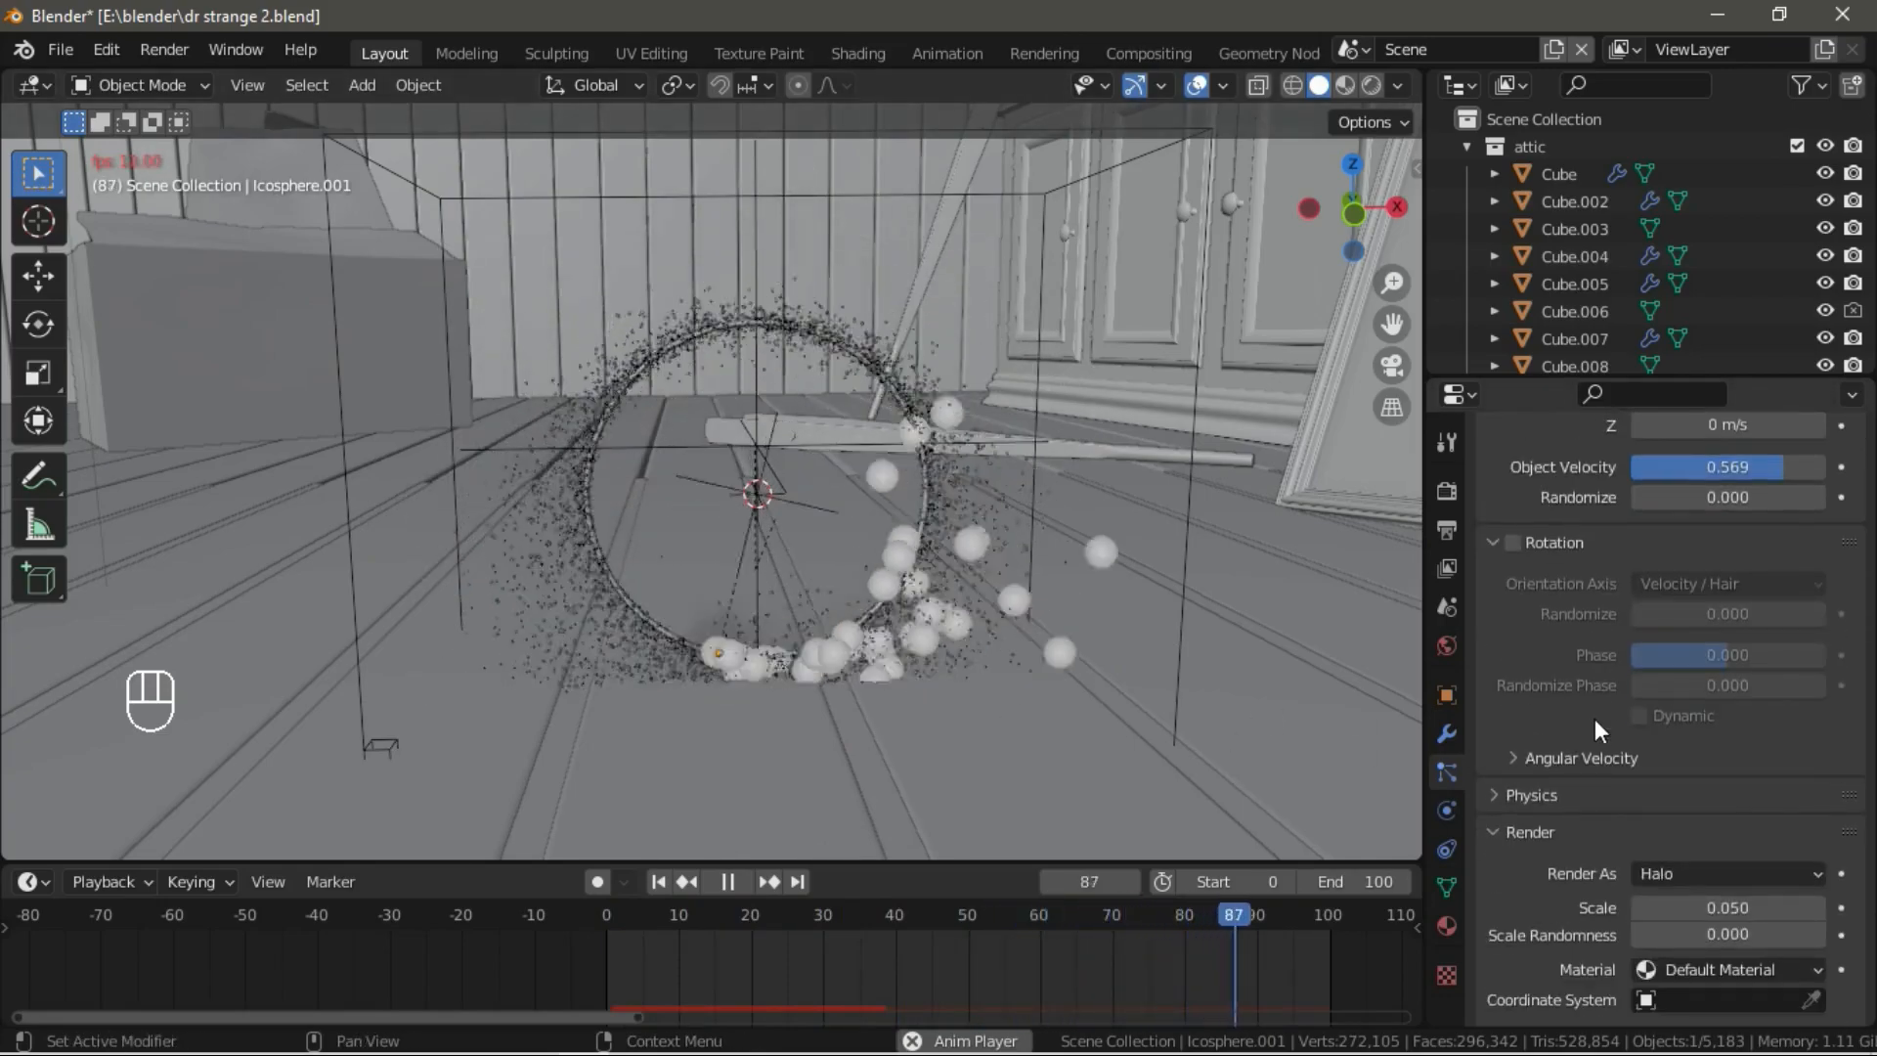
{"action": "left_click", "coordinate": [1785, 774]}
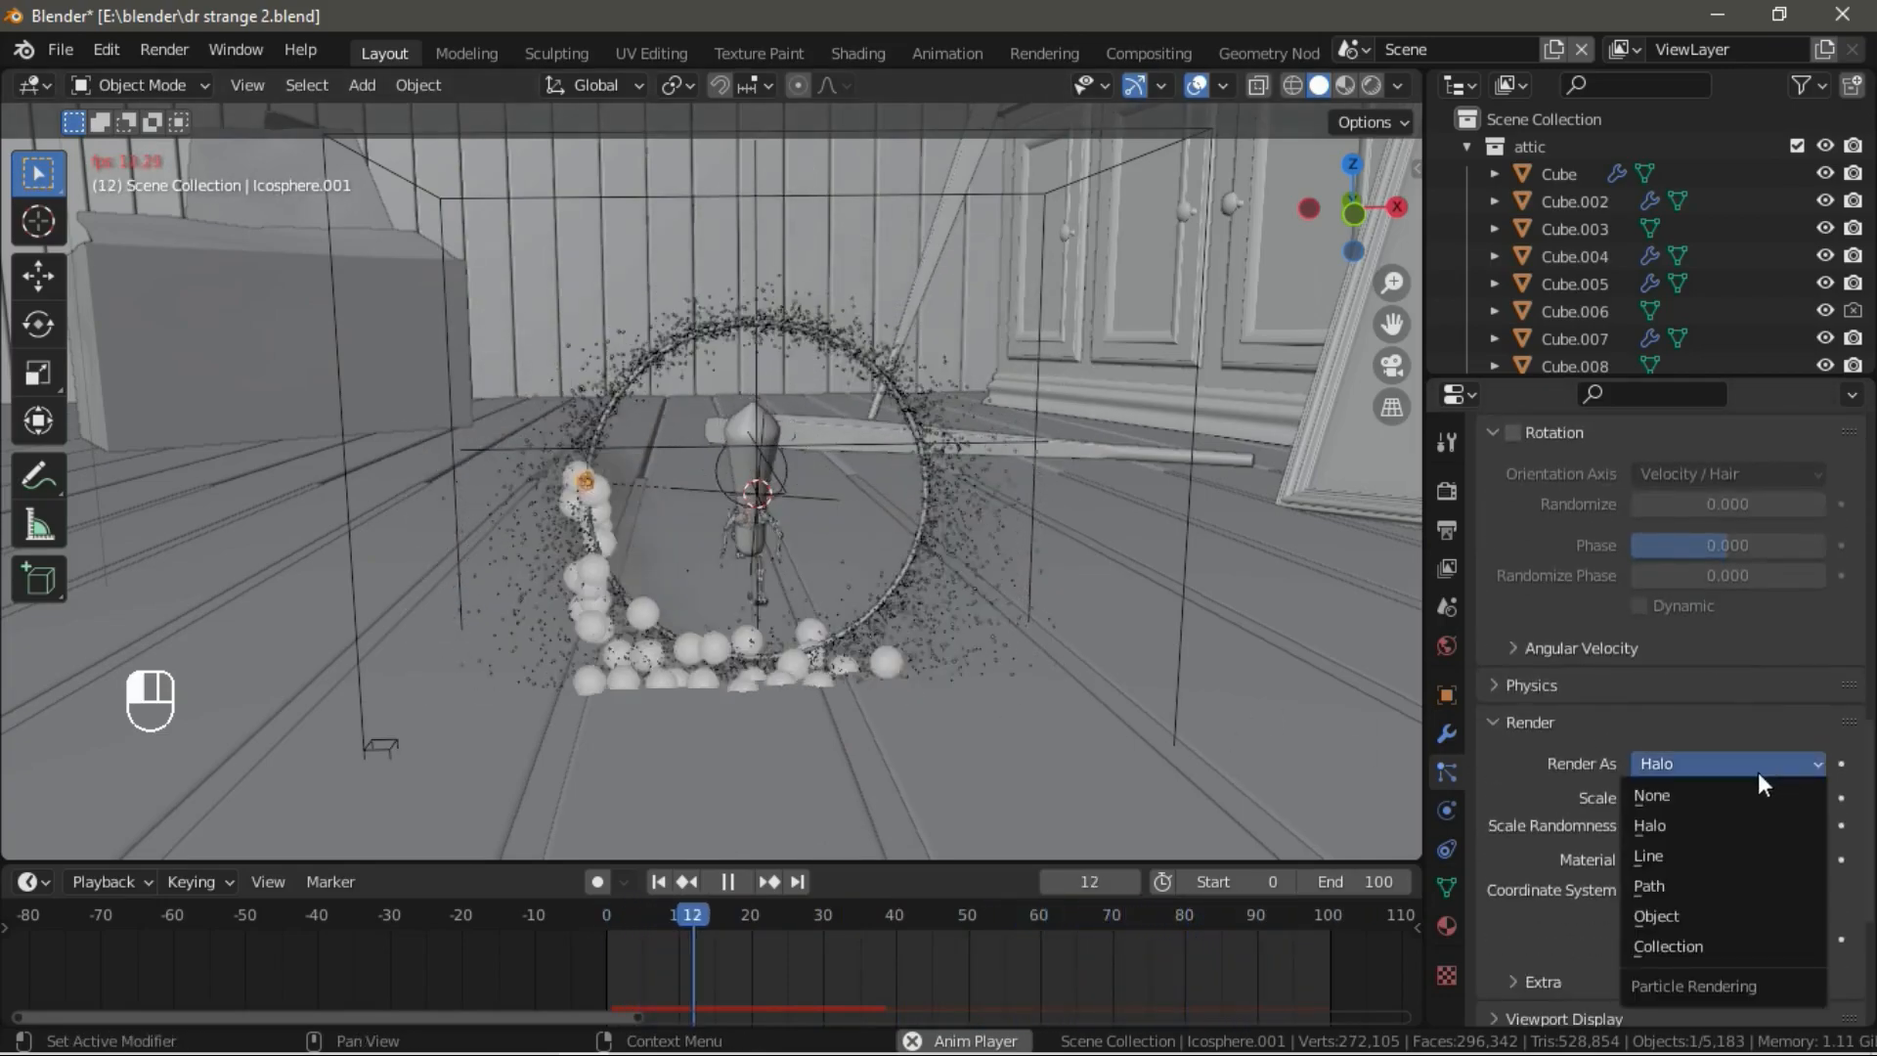
{"action": "left_click", "coordinate": [1663, 914]}
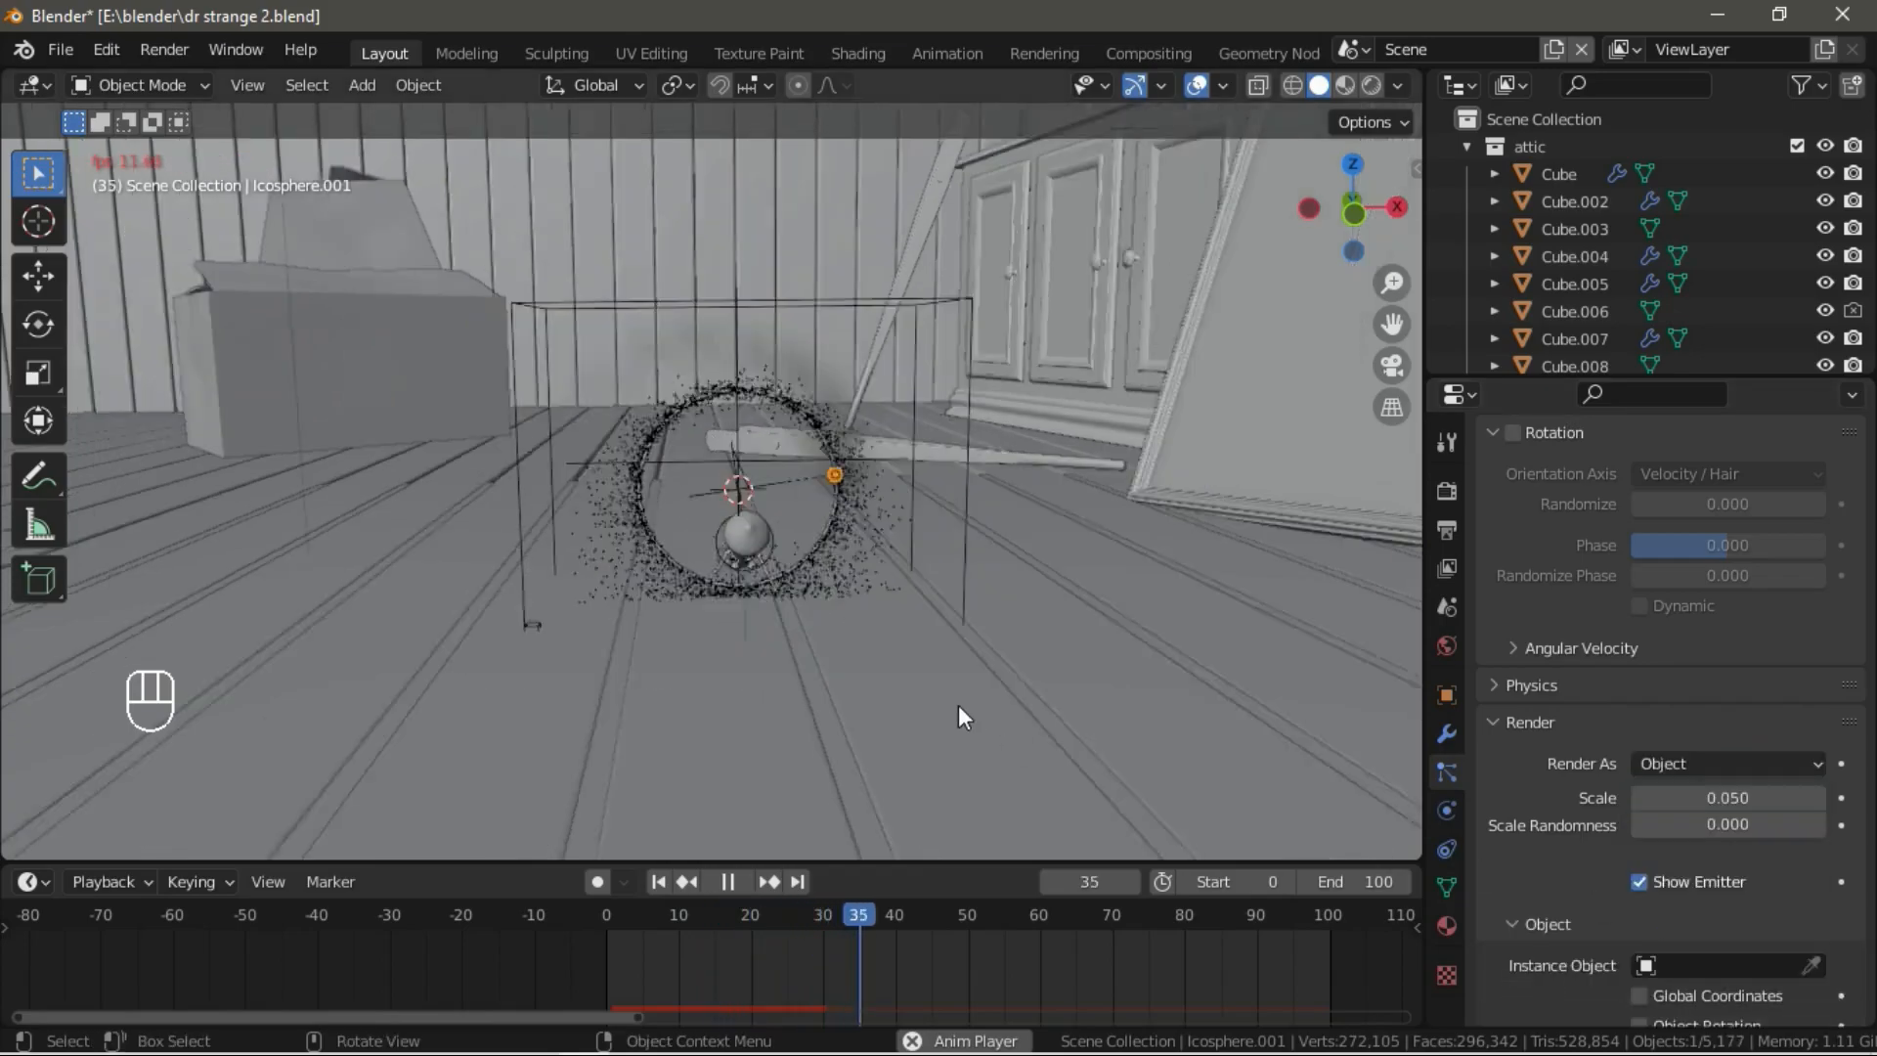
Use the Icosphere as the particle instance object, with render scale 0.010 and scale randomness 0.625.
{"action": "middle_click_drag", "start_coordinate": [964, 566], "coordinate": [1012, 318], "text": "shift"}
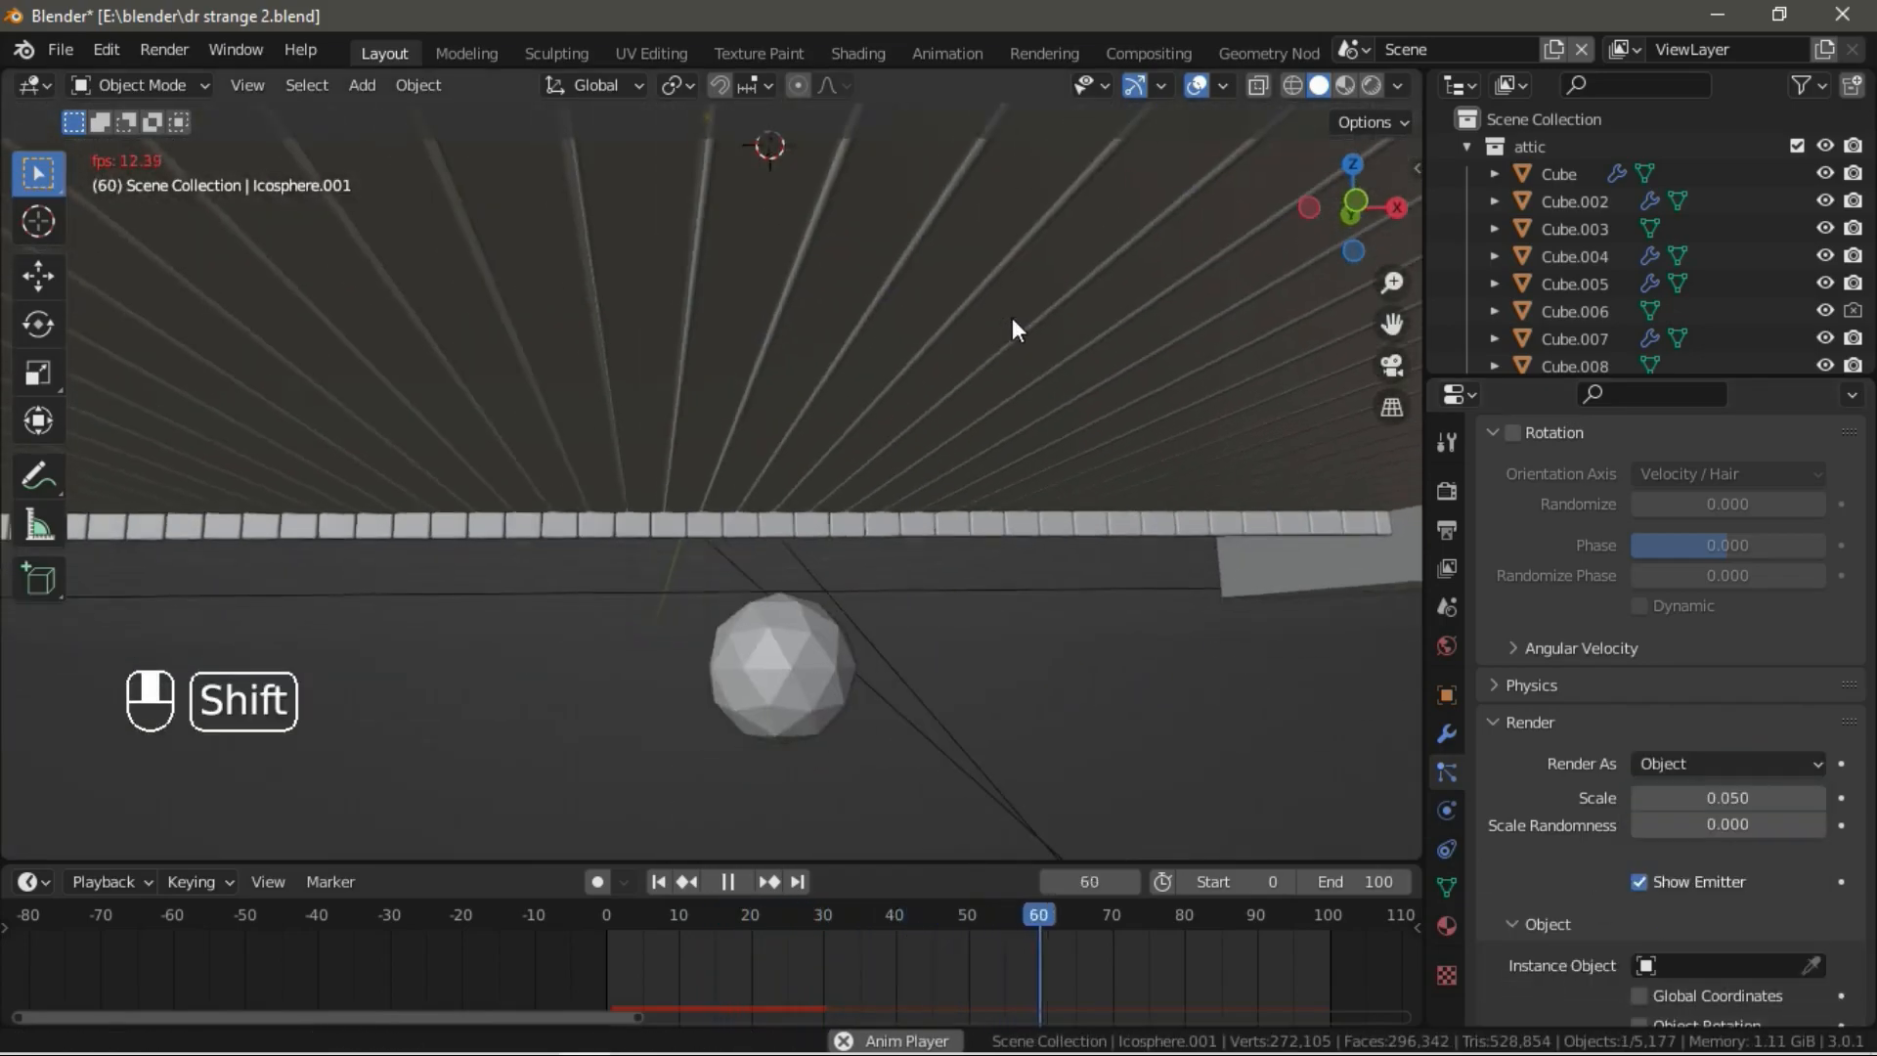
{"action": "left_click", "coordinate": [1810, 965]}
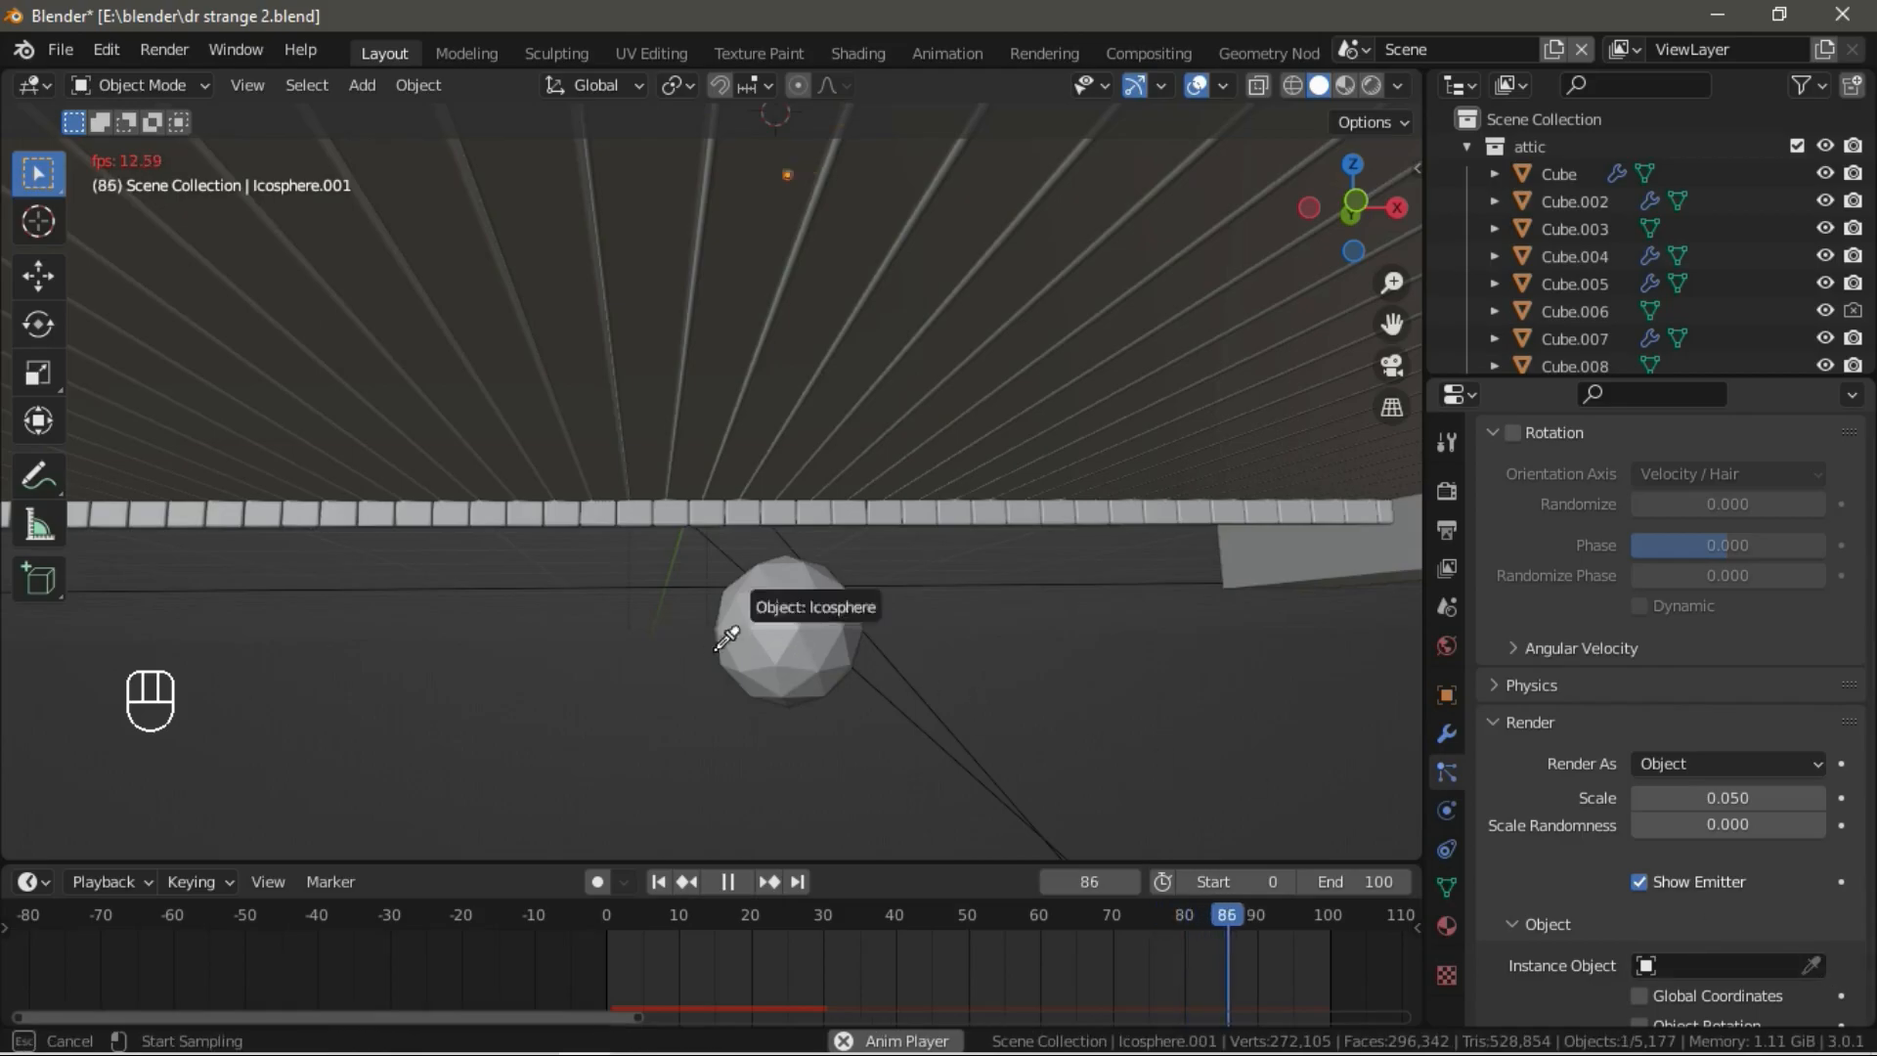
{"action": "left_click", "coordinate": [830, 625]}
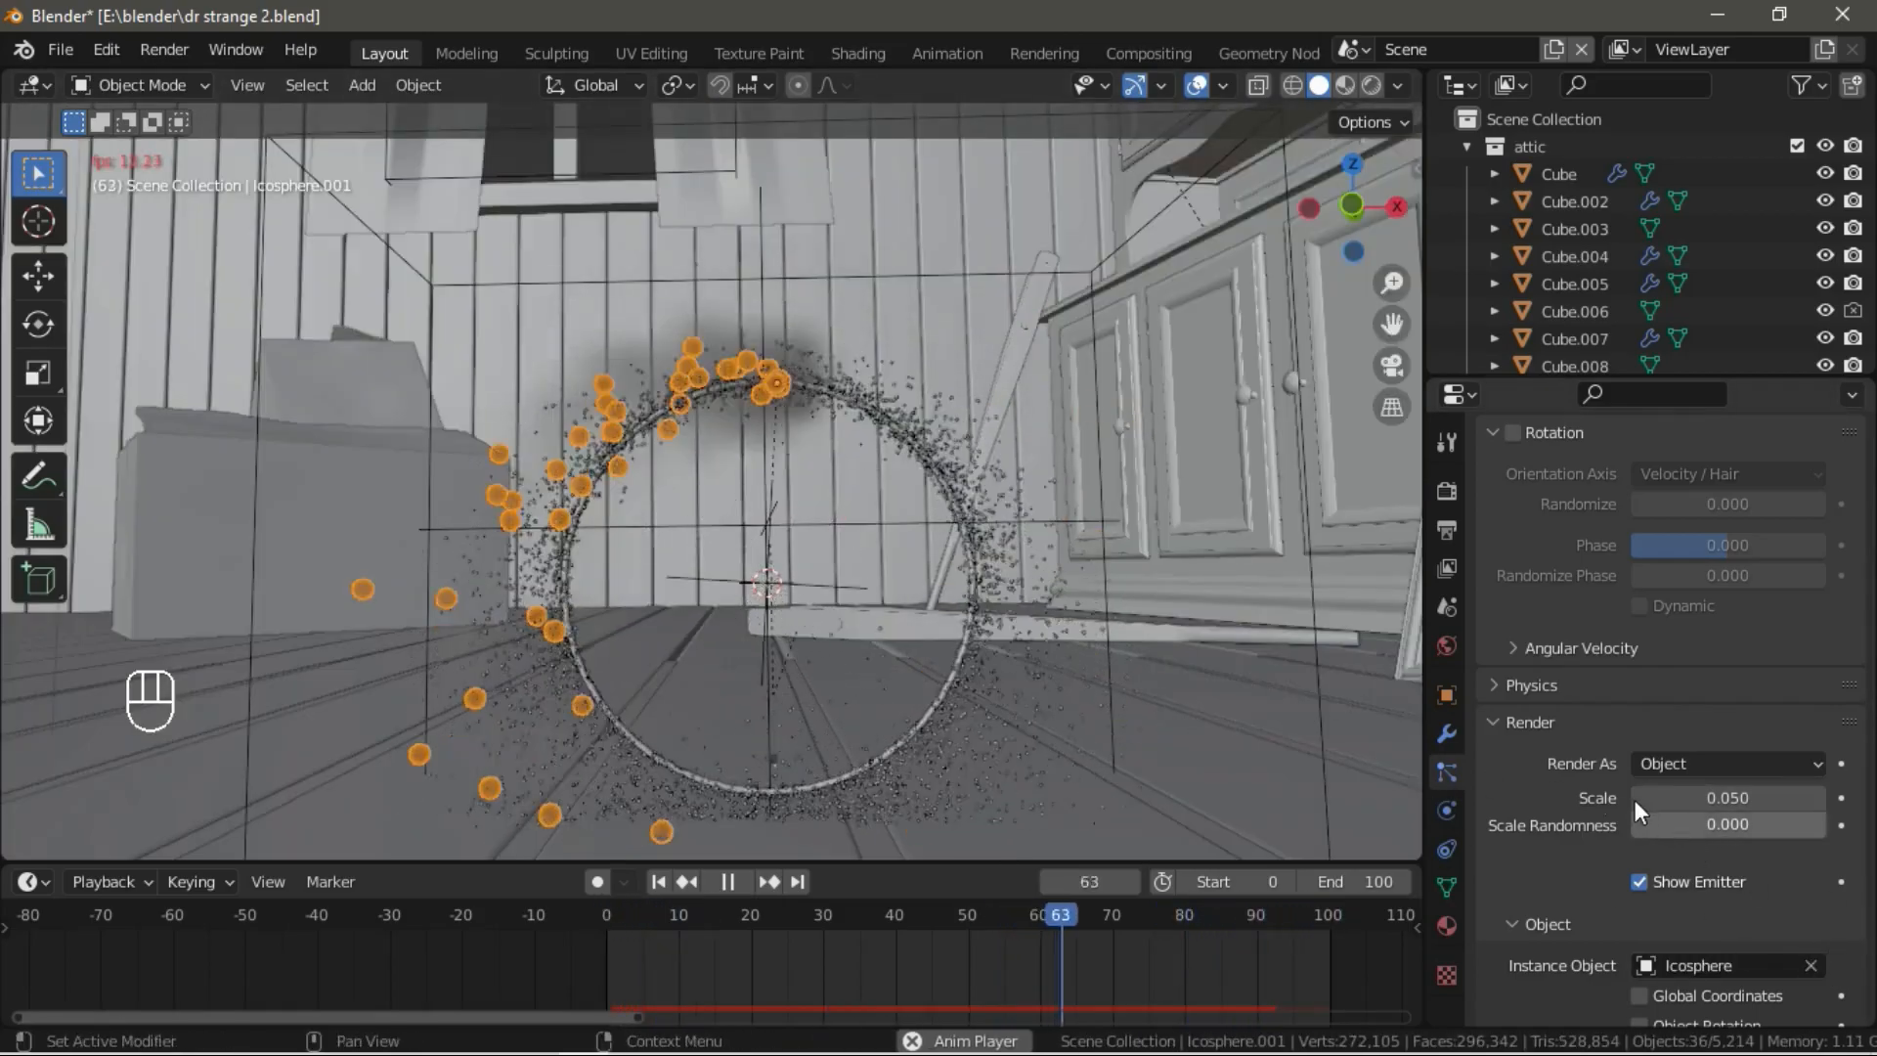
{"action": "left_click", "coordinate": [1634, 800]}
{"action": "left_click", "coordinate": [1635, 799]}
{"action": "left_click", "coordinate": [1634, 799]}
{"action": "left_click", "coordinate": [1634, 800]}
{"action": "left_click_drag", "start_coordinate": [1635, 824], "coordinate": [1752, 824]}
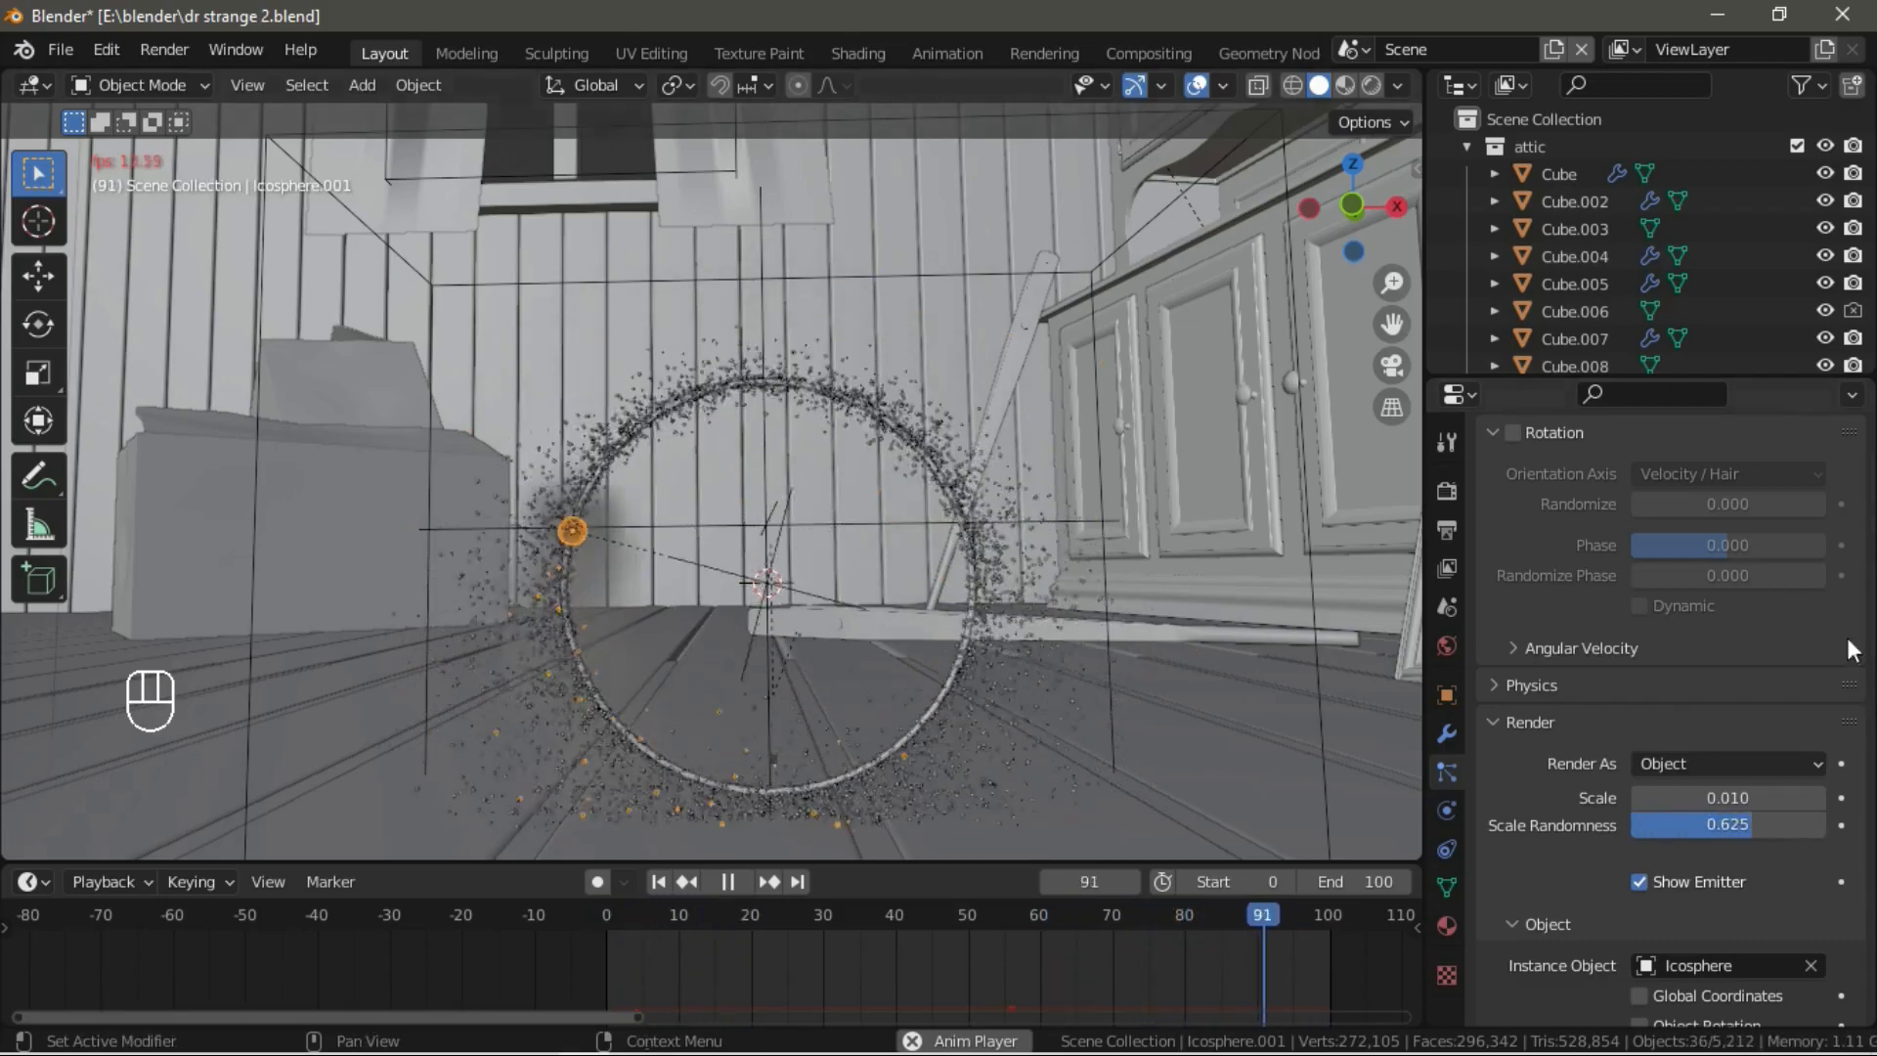
Raise the particle emission number to 50000 and view the sparks along the portal ring.
{"action": "scroll", "coordinate": [1755, 581], "scroll_direction": "up", "scroll_amount": 10}
{"action": "scroll", "coordinate": [1740, 594], "scroll_direction": "up", "scroll_amount": 6}
{"action": "left_click", "coordinate": [1721, 675]}
{"action": "type", "text": "50000"}
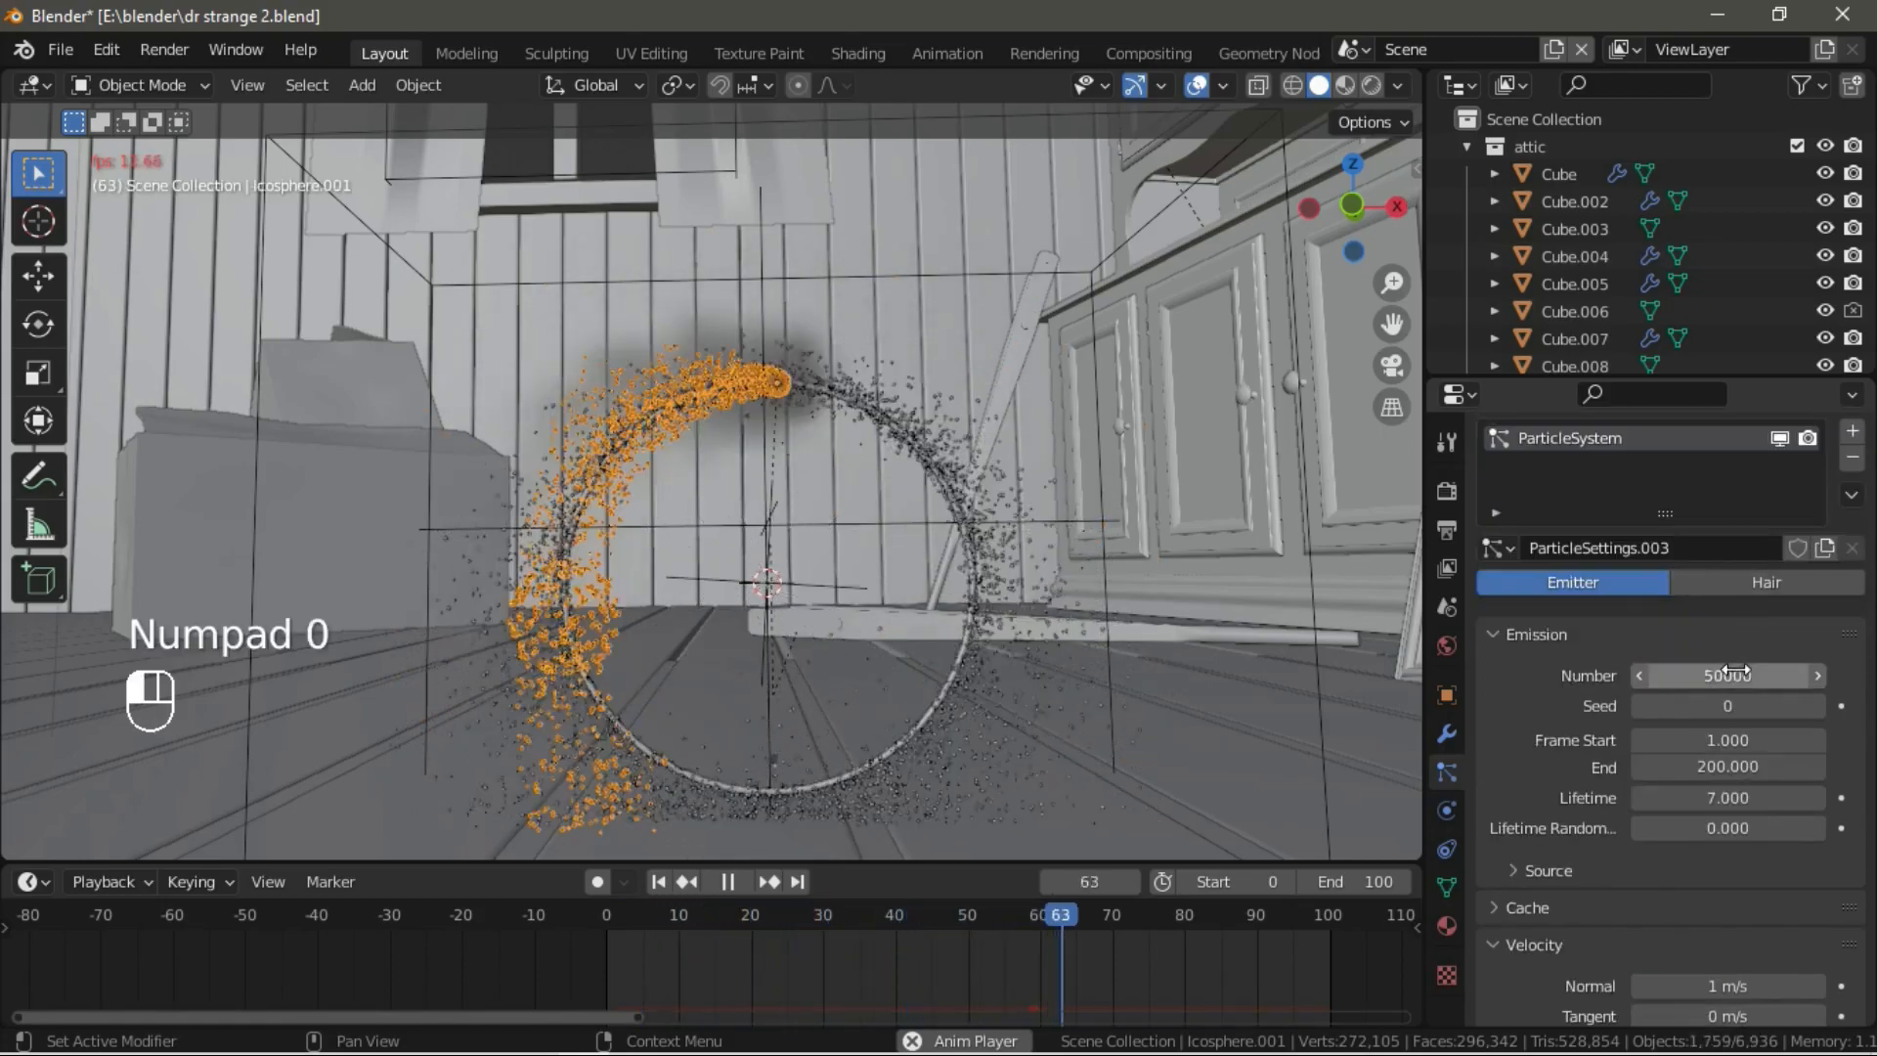
{"action": "left_click", "coordinate": [1023, 780]}
{"action": "left_click", "coordinate": [1216, 726]}
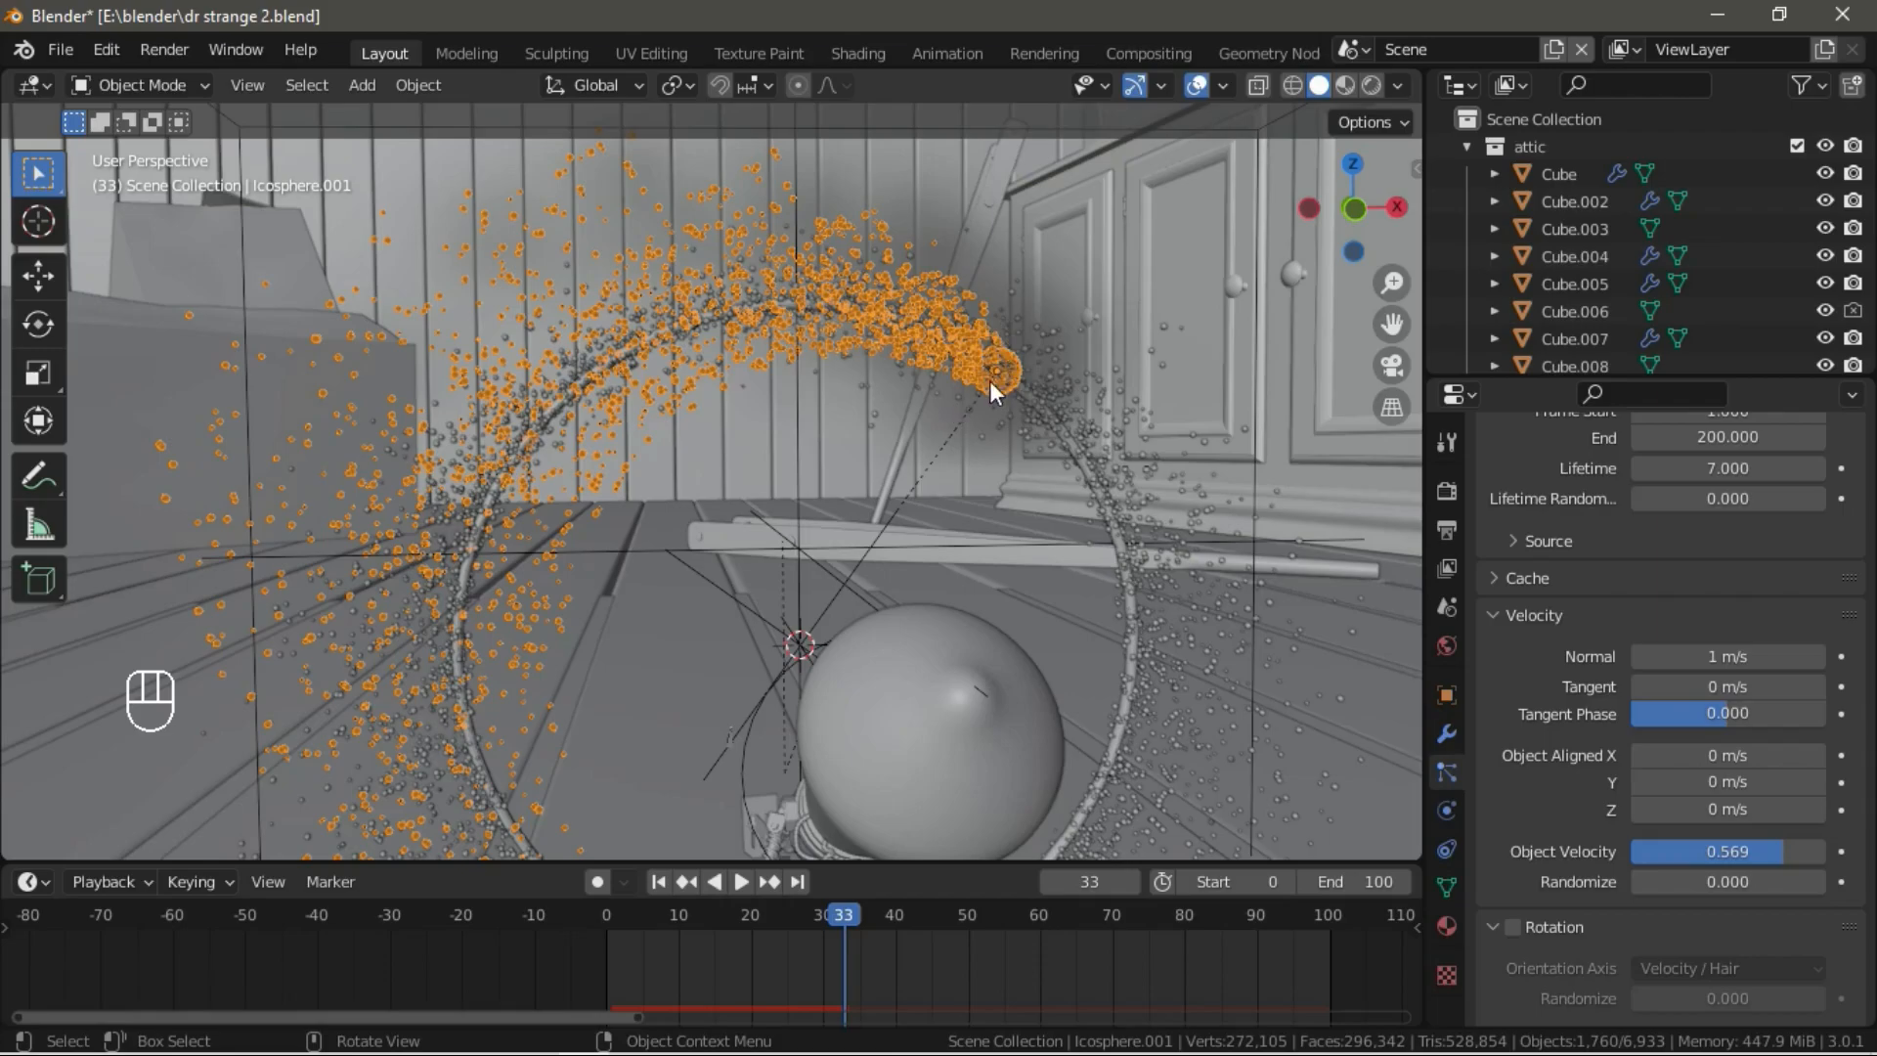
Turn off Show Emitter in the particle render settings and play the animation to check the sparks.
{"action": "scroll", "coordinate": [1622, 684], "scroll_direction": "up", "scroll_amount": 8}
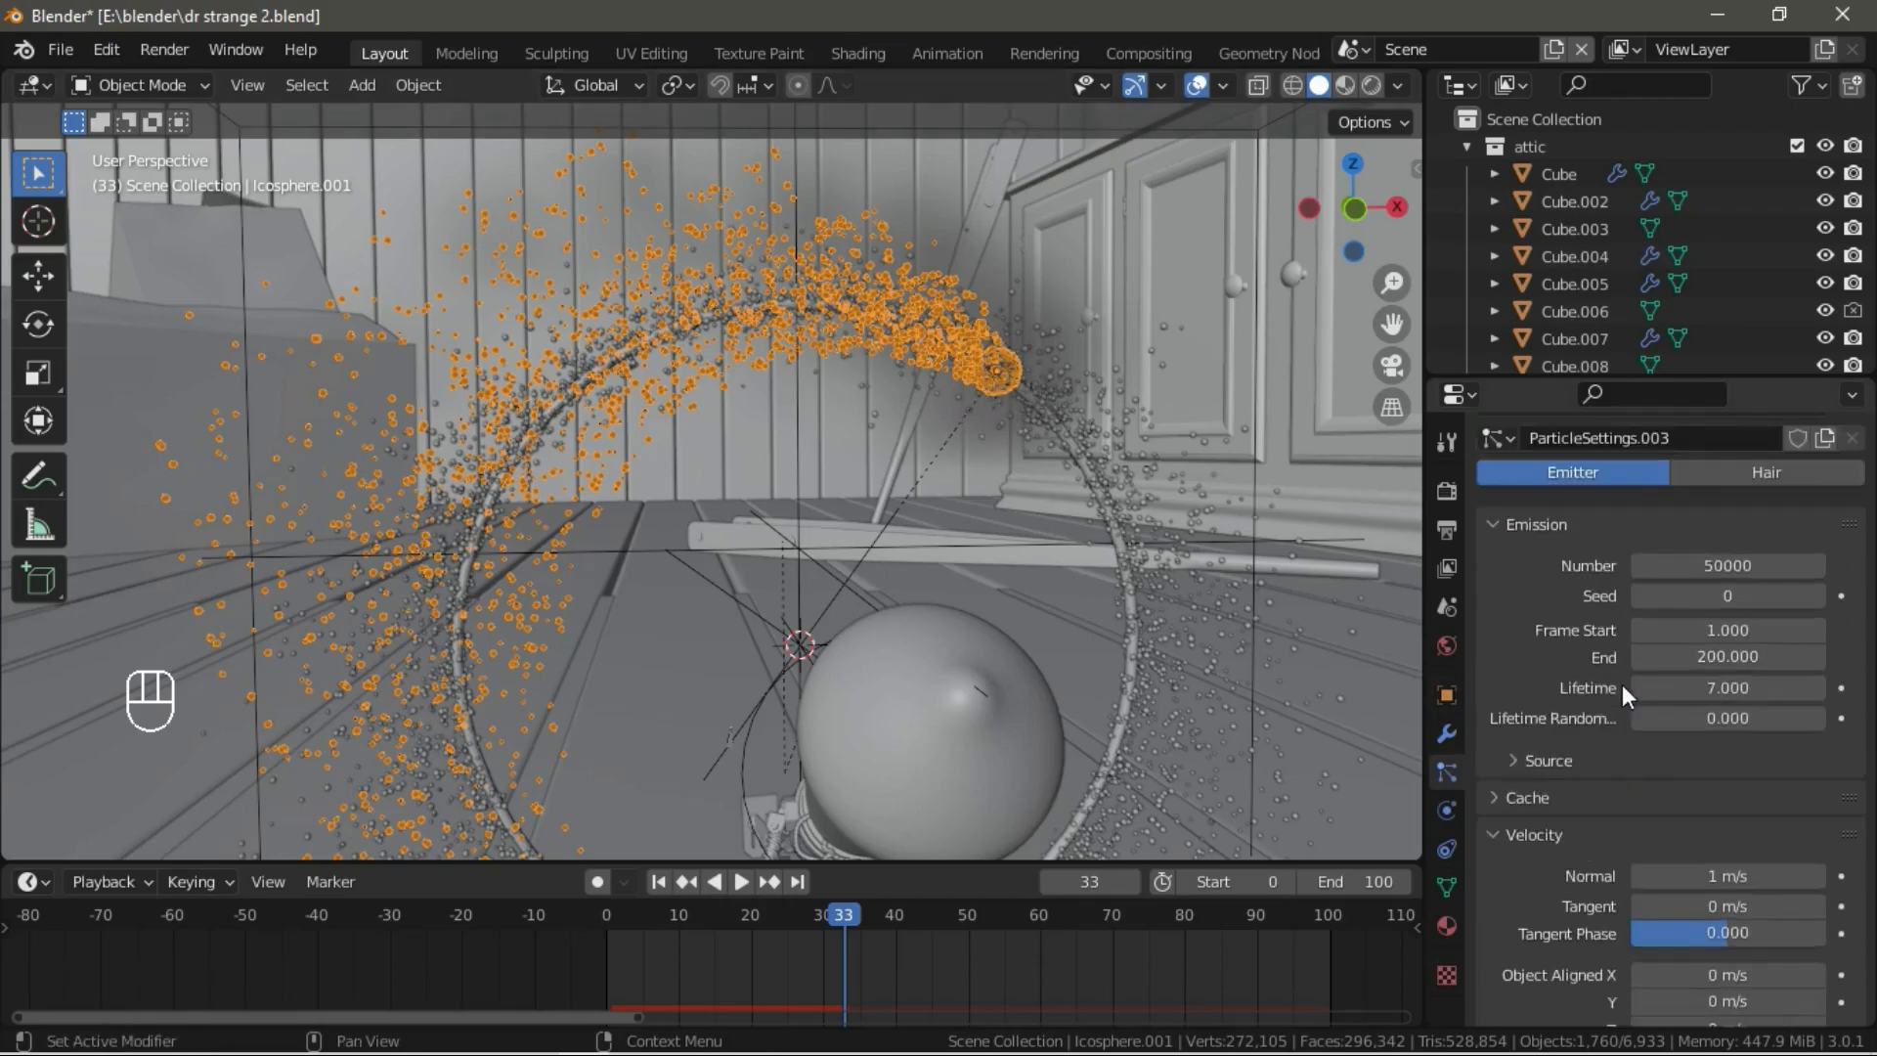
{"action": "scroll", "coordinate": [1738, 665], "scroll_direction": "down", "scroll_amount": 10}
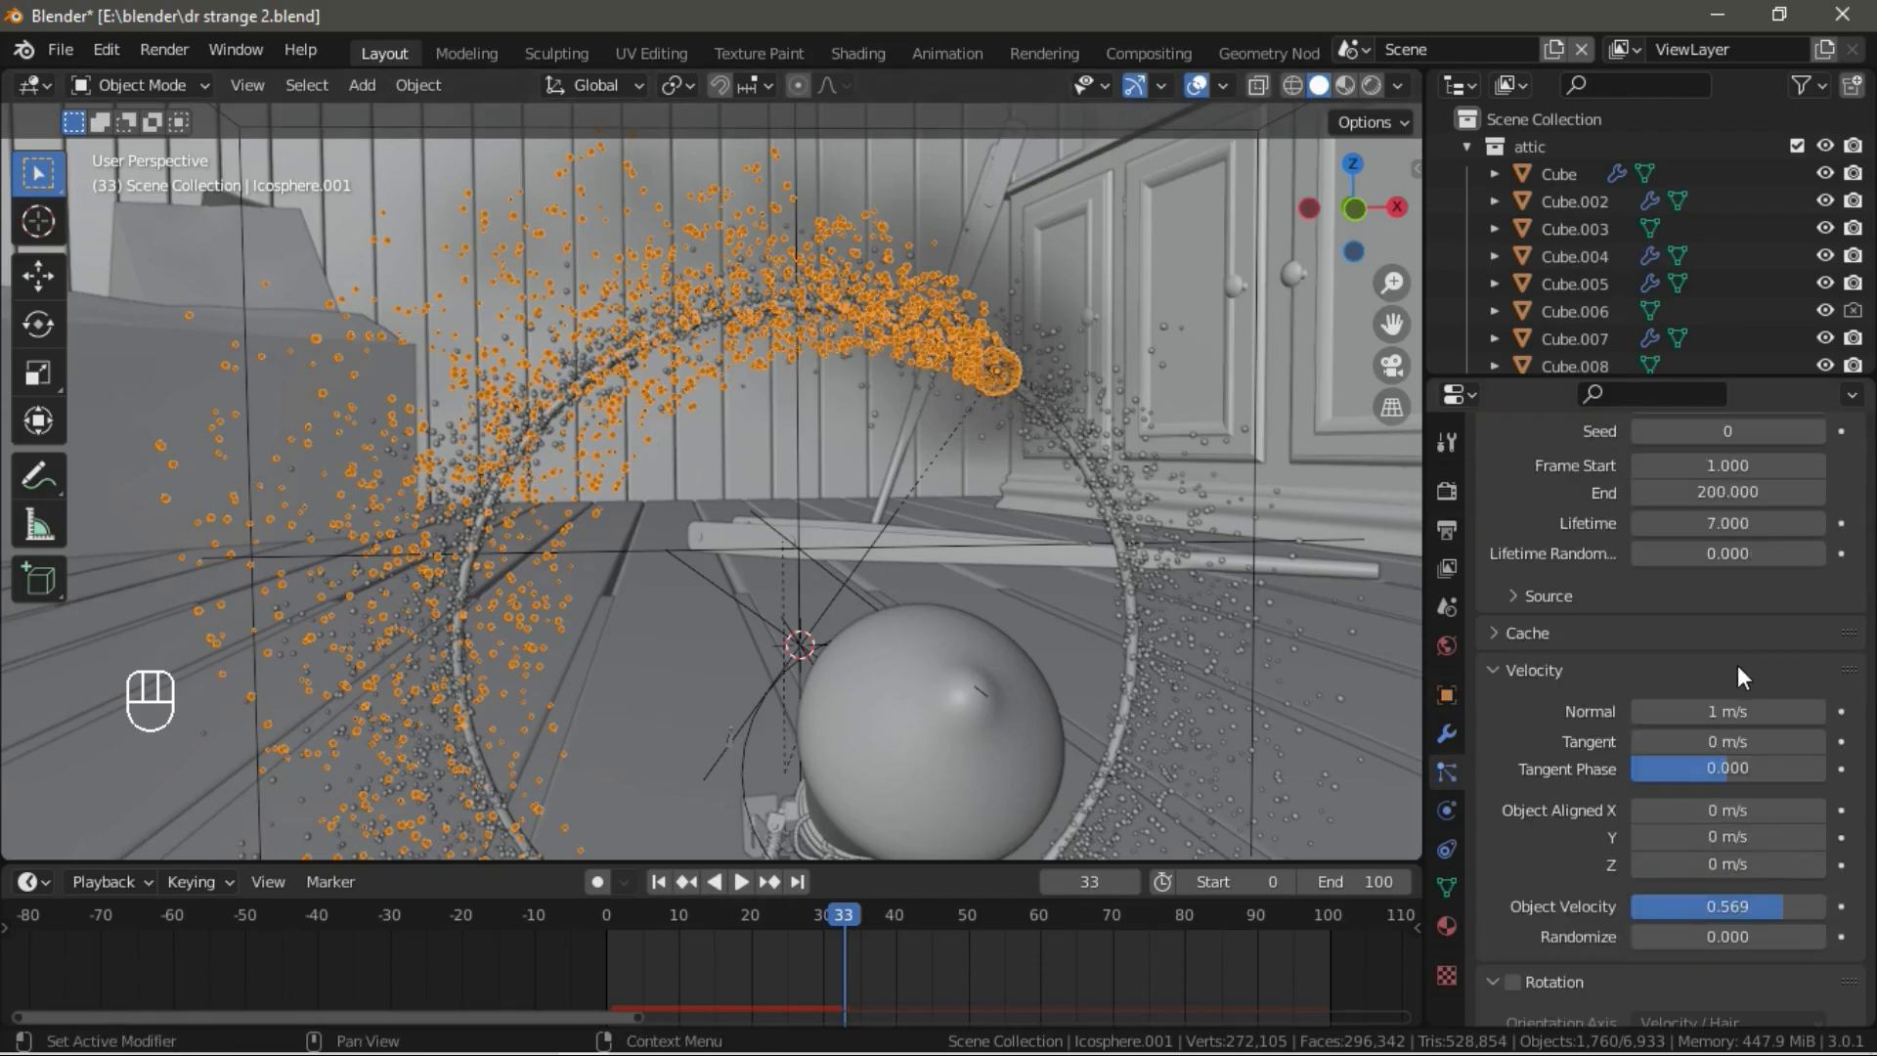
{"action": "scroll", "coordinate": [1736, 667], "scroll_direction": "down", "scroll_amount": 7}
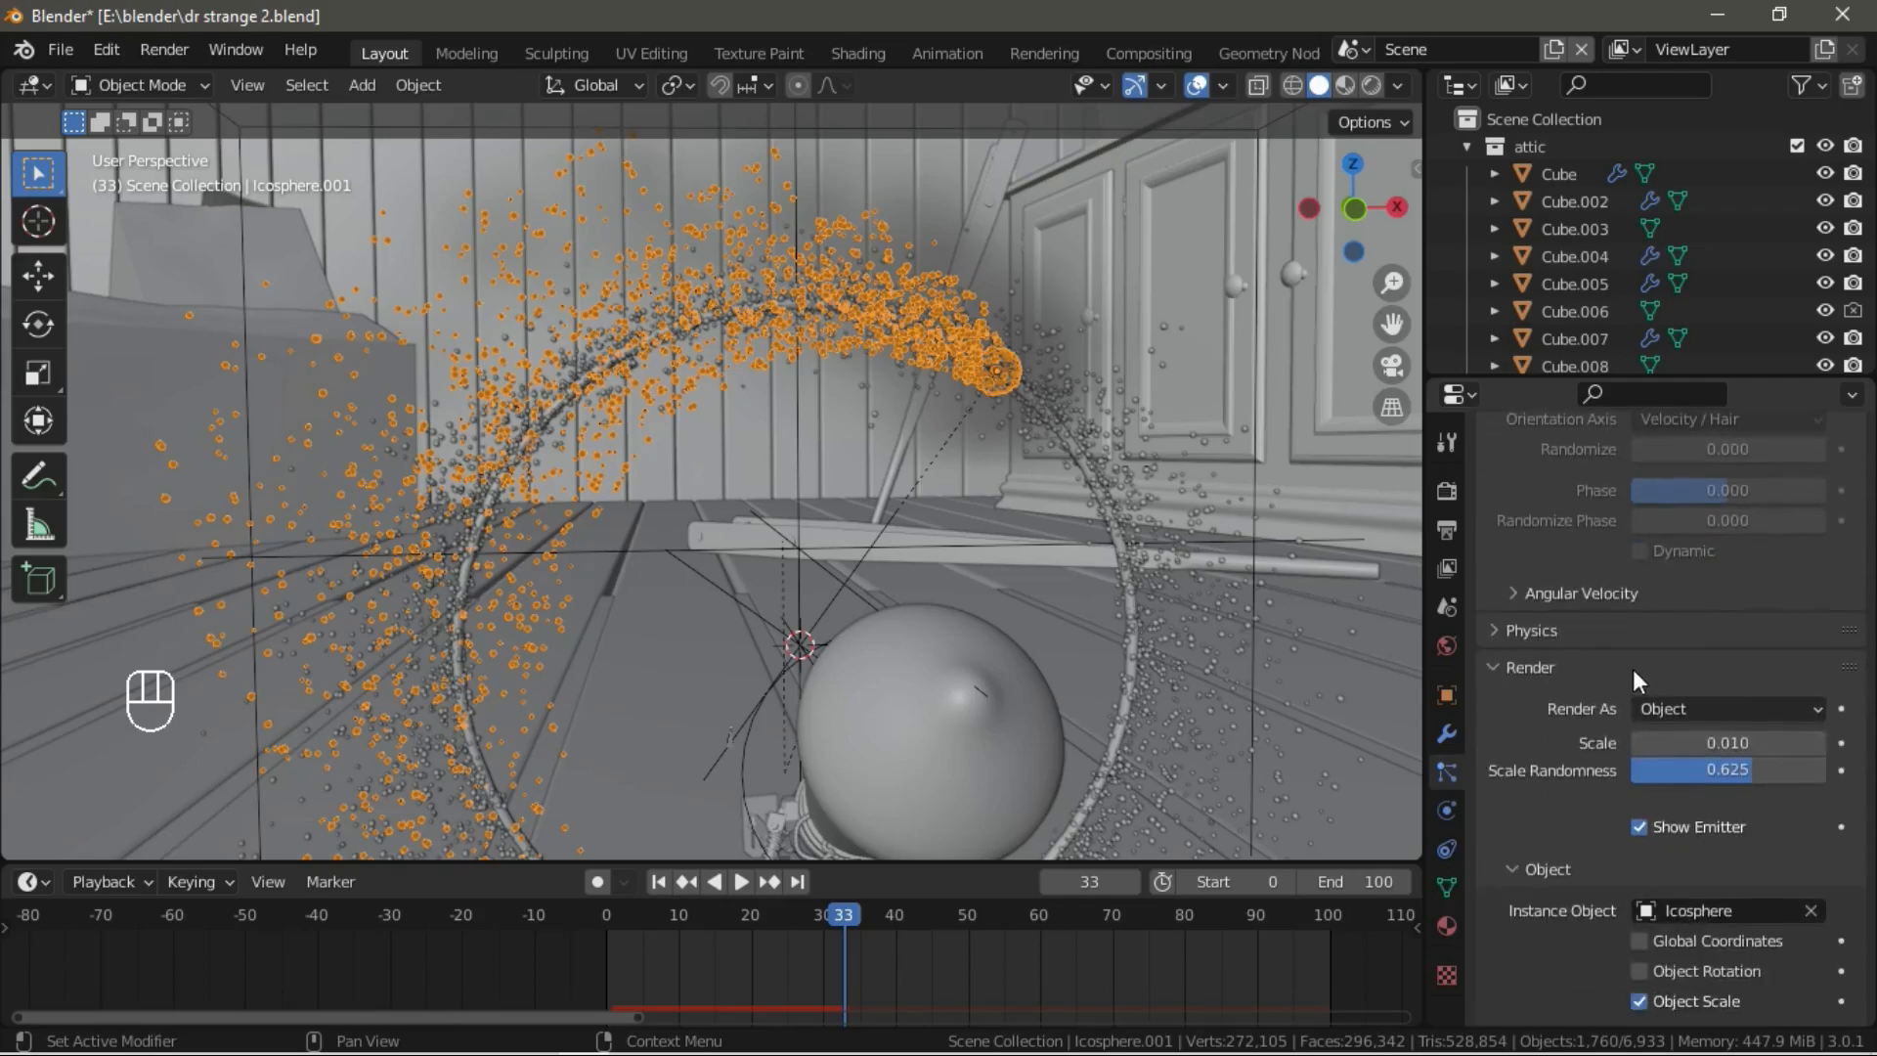
{"action": "scroll", "coordinate": [1605, 661], "scroll_direction": "down", "scroll_amount": 3}
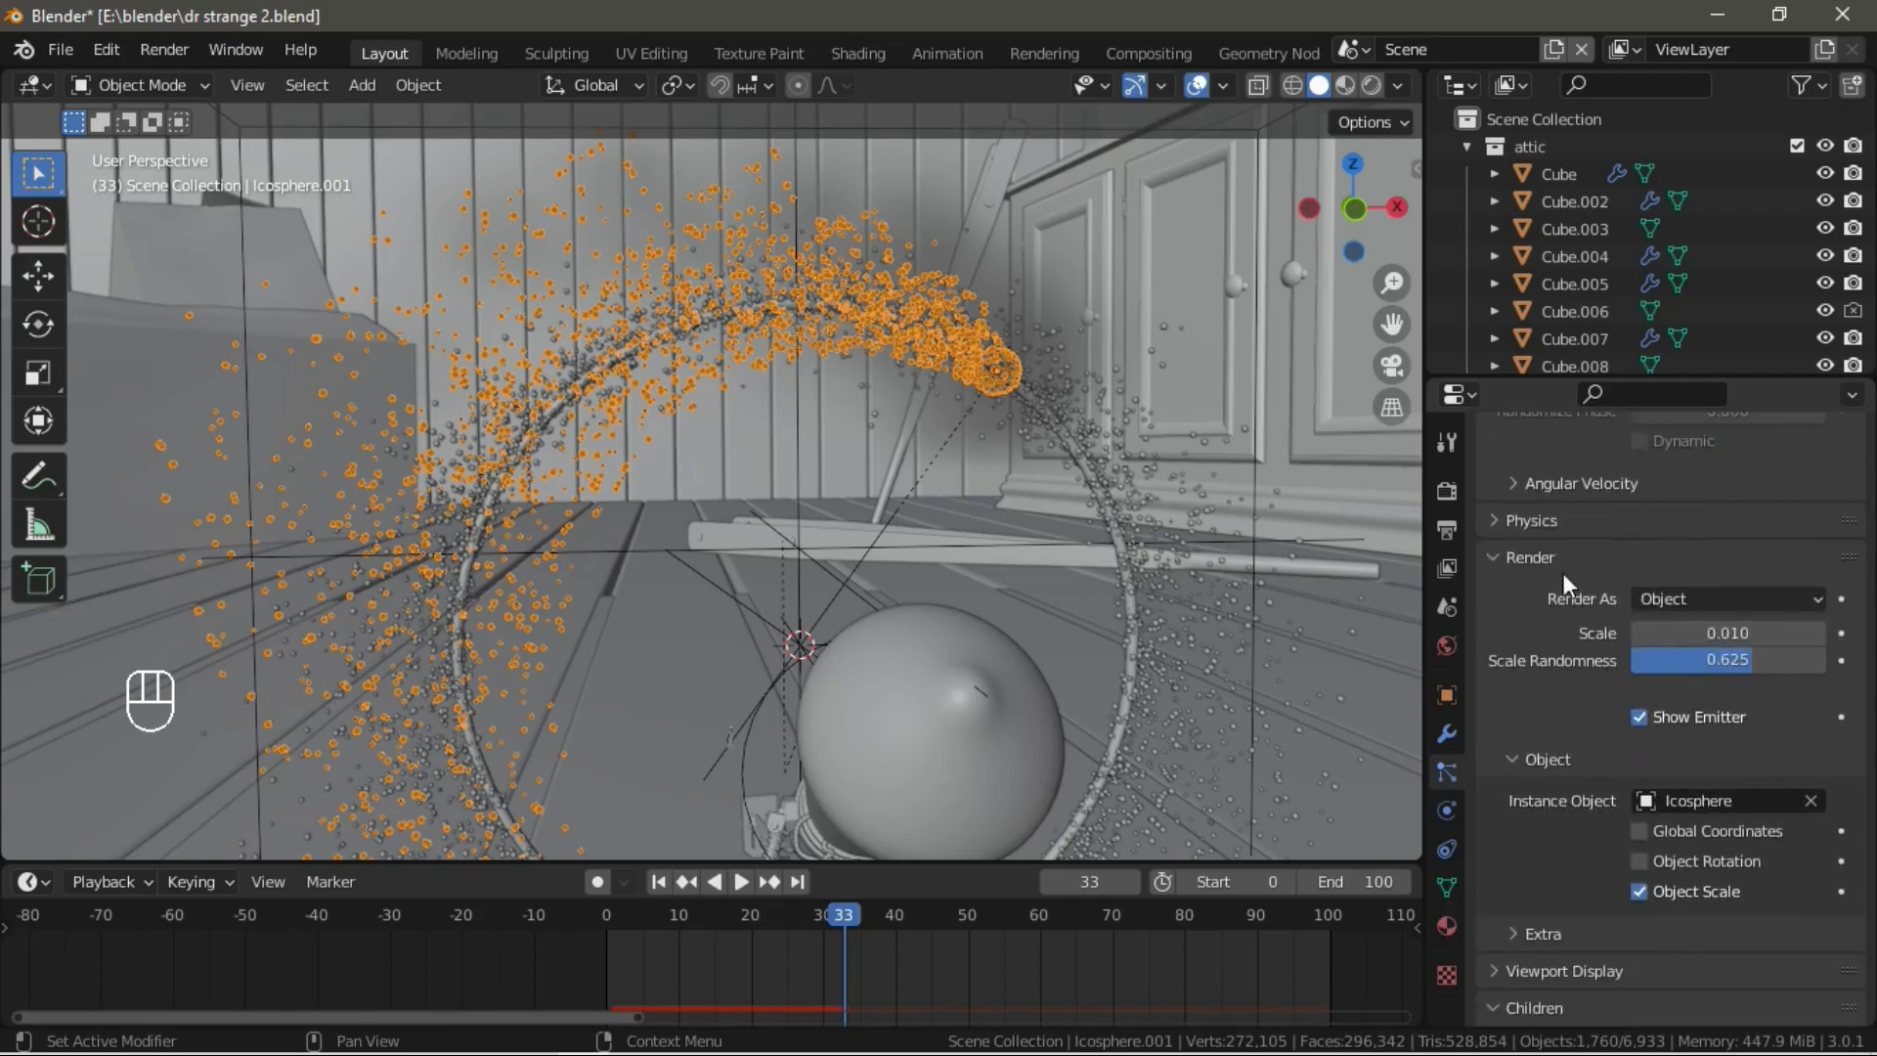
{"action": "left_click", "coordinate": [1641, 716]}
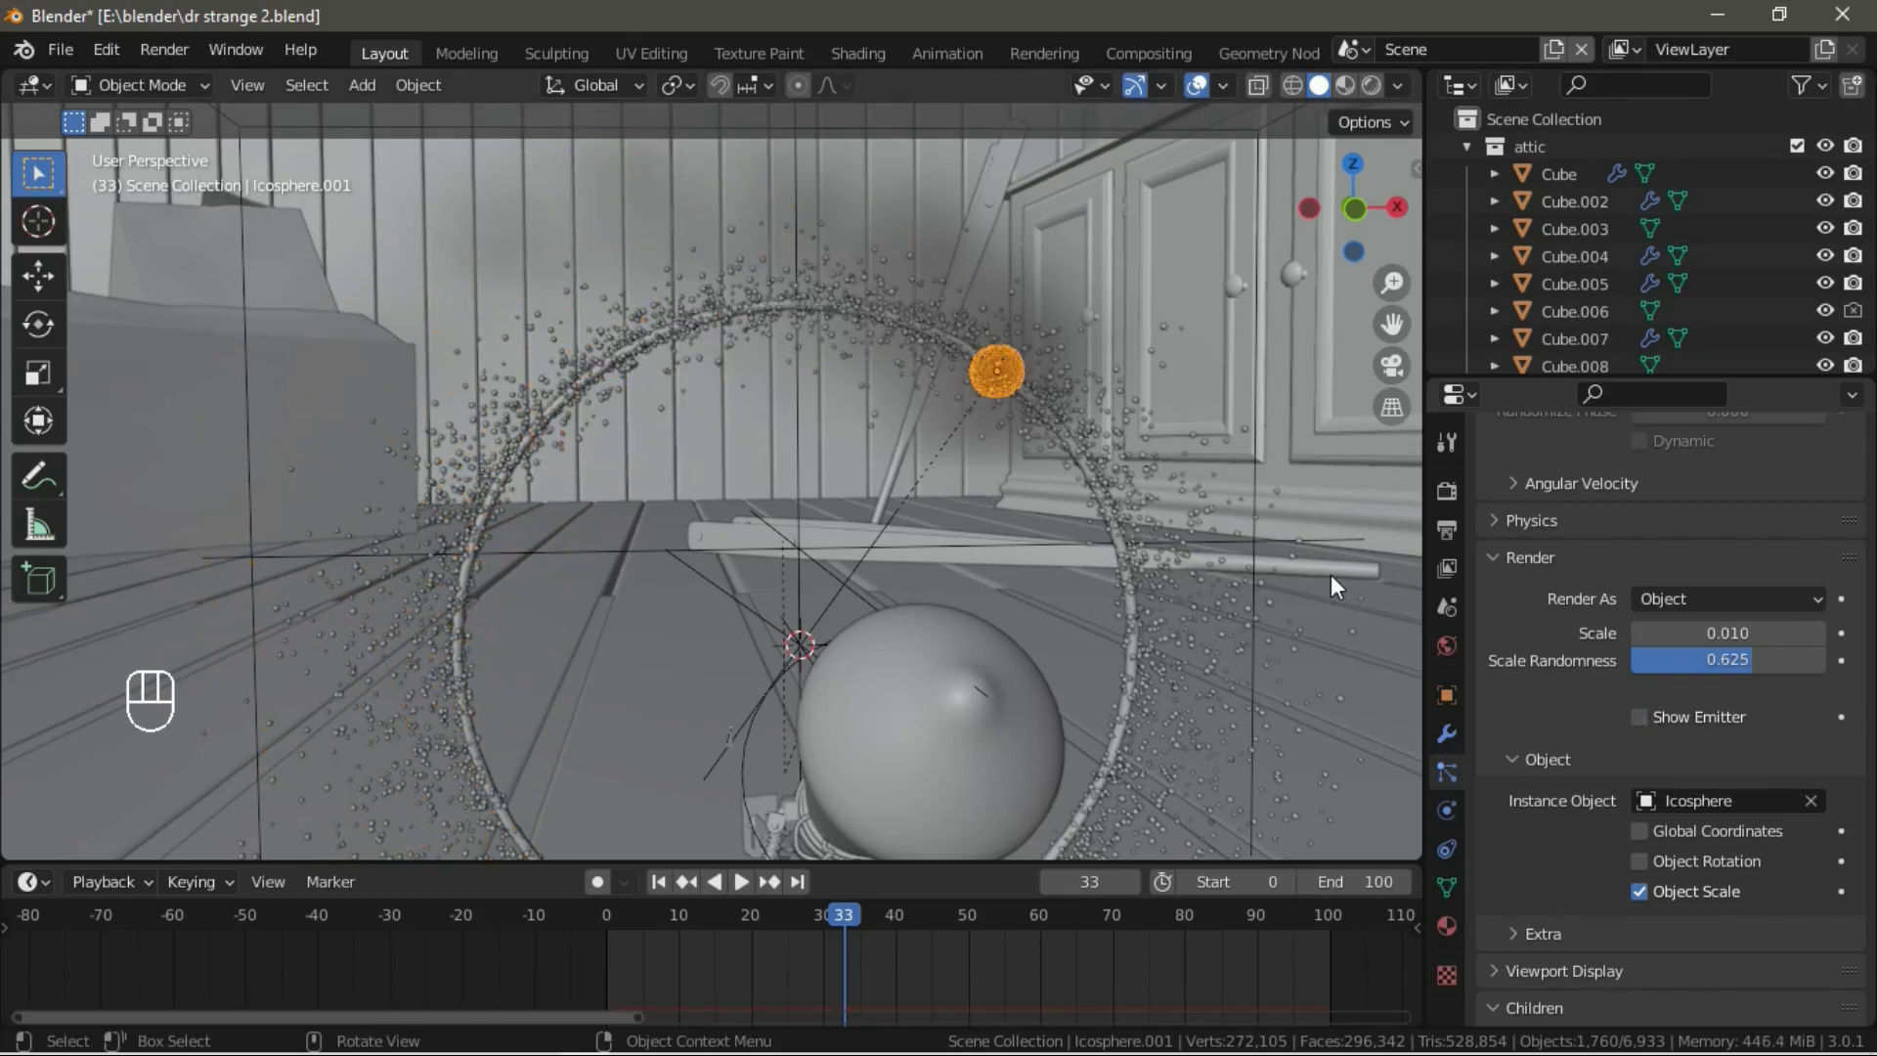
{"action": "key", "text": "space"}
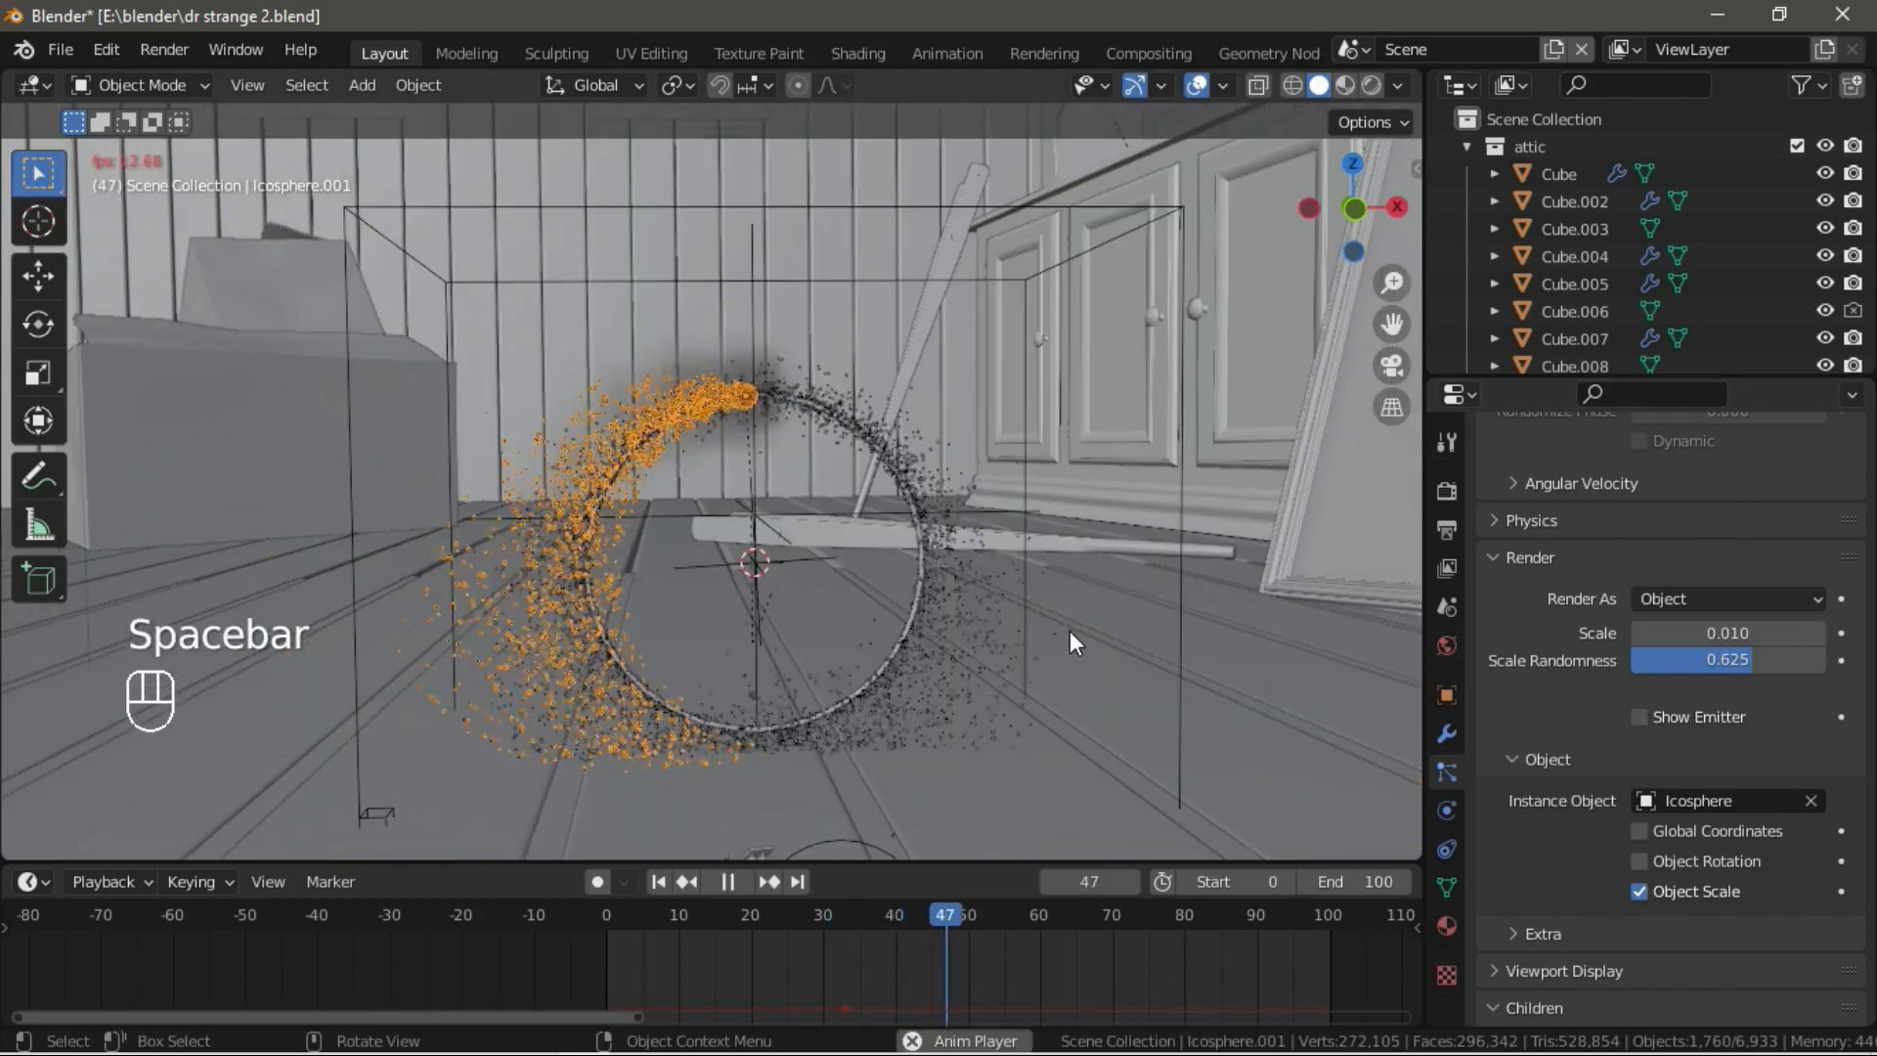
{"action": "key", "text": "space"}
{"action": "left_click", "coordinate": [1200, 598]}
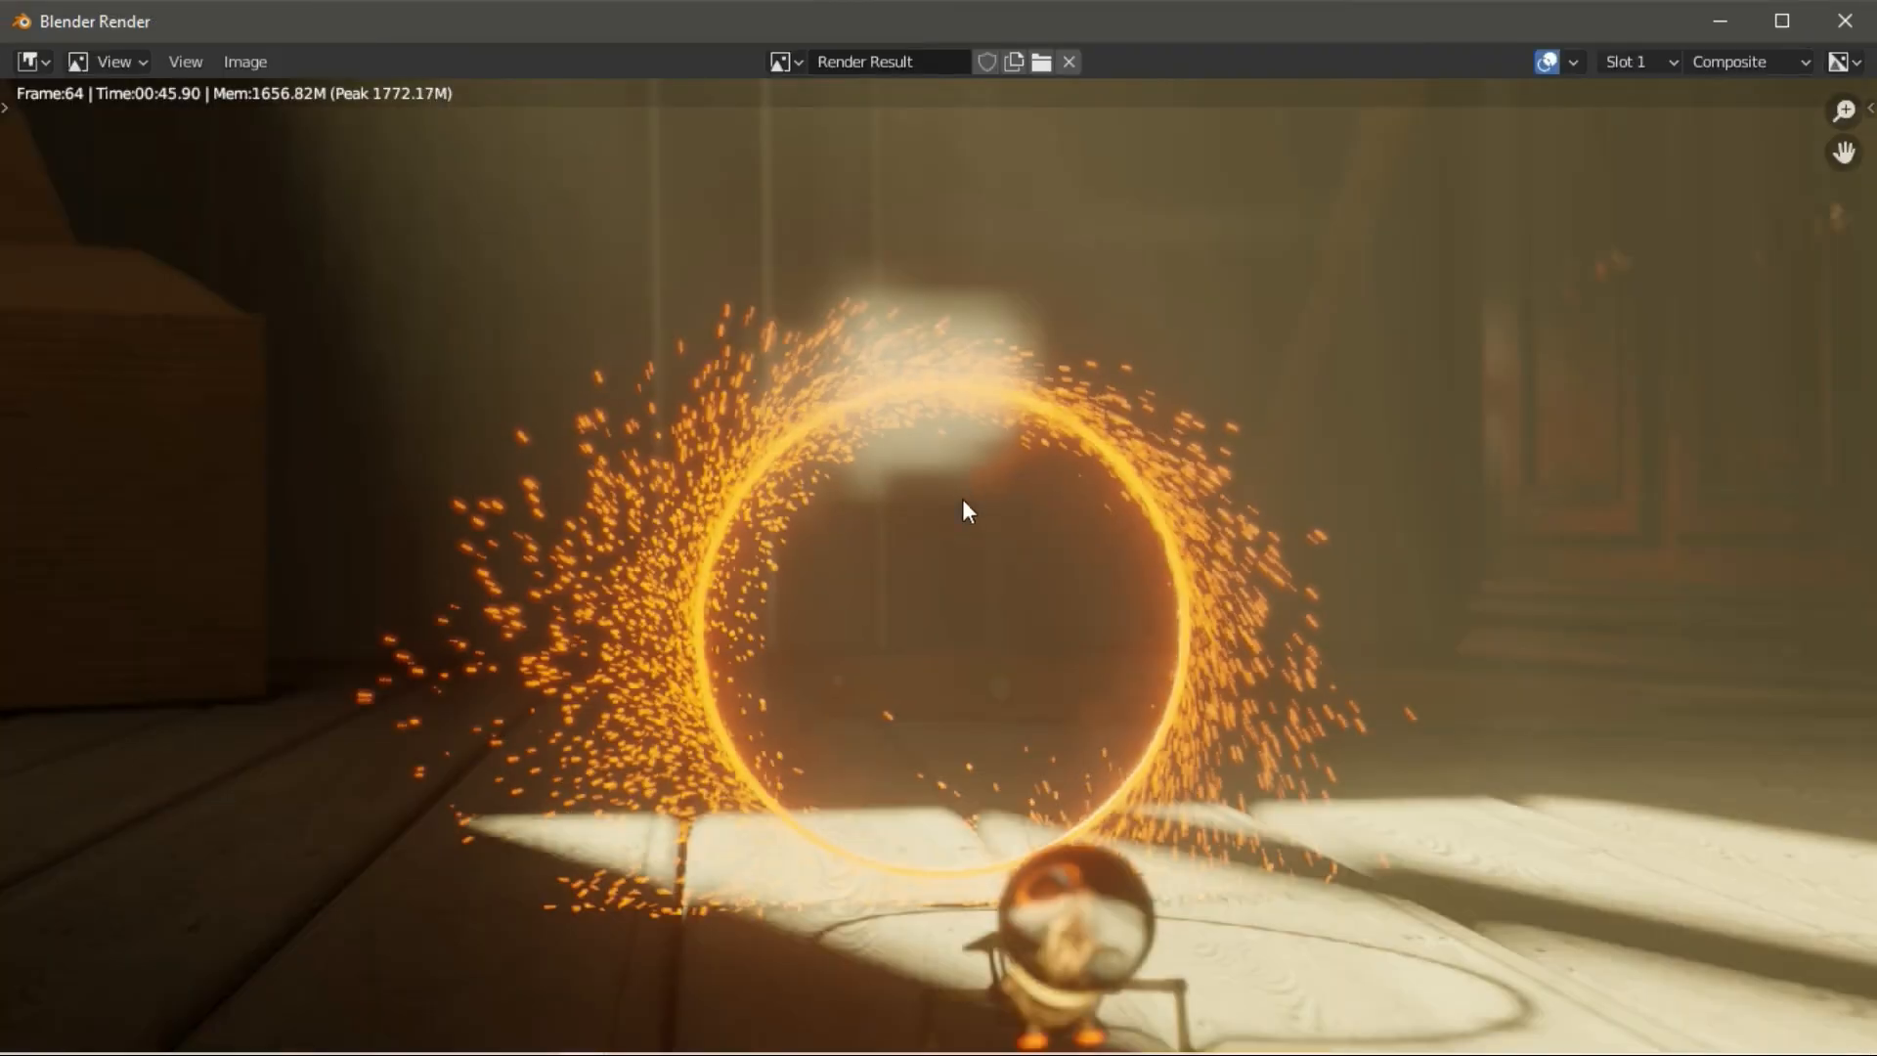
Examine the rendered frame of the glowing portal ring and its sparks, both close up and as a whole.
{"action": "scroll", "coordinate": [1187, 620], "scroll_direction": "down", "scroll_amount": 1}
{"action": "scroll", "coordinate": [574, 559], "scroll_direction": "up", "scroll_amount": 5}
{"action": "middle_click_drag", "start_coordinate": [574, 559], "coordinate": [710, 727]}
{"action": "scroll", "coordinate": [540, 513], "scroll_direction": "up", "scroll_amount": 1}
{"action": "middle_click_drag", "start_coordinate": [817, 678], "coordinate": [977, 751]}
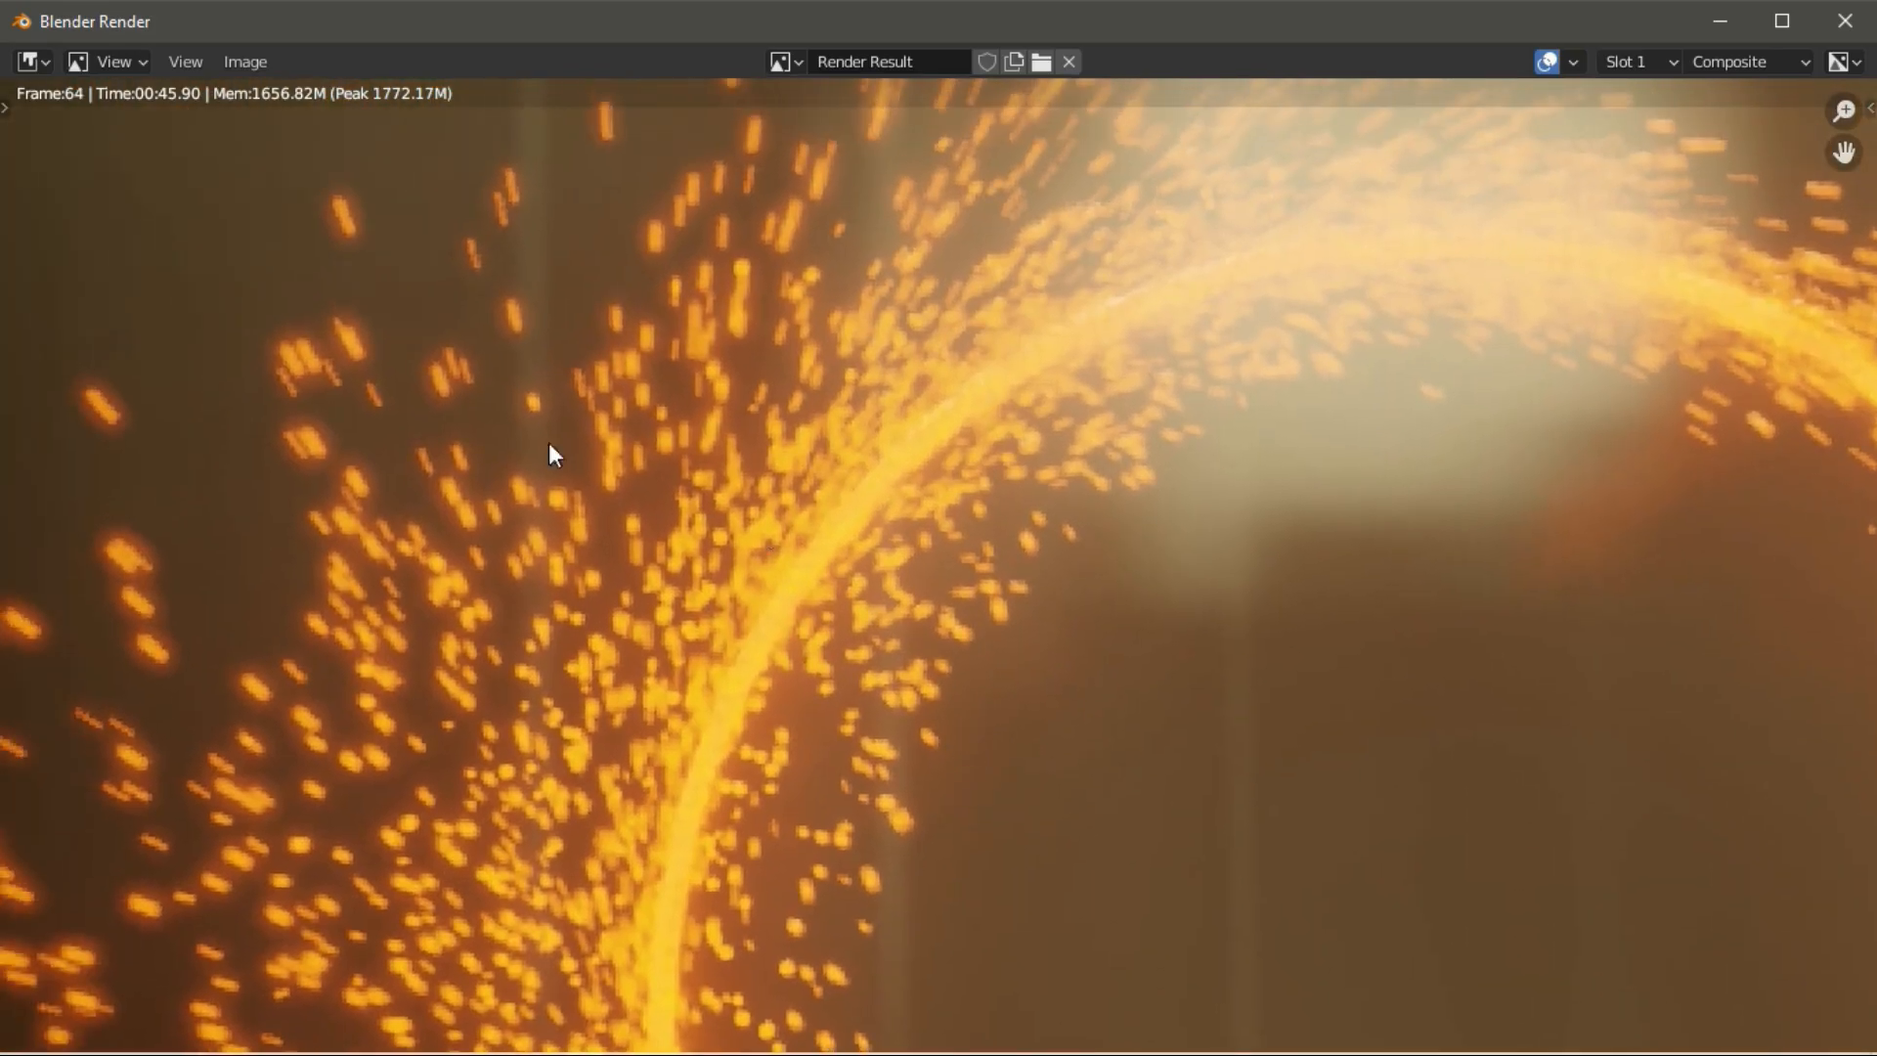
{"action": "scroll", "coordinate": [467, 465], "scroll_direction": "down", "scroll_amount": 3}
{"action": "scroll", "coordinate": [945, 608], "scroll_direction": "down", "scroll_amount": 1}
{"action": "middle_click_drag", "start_coordinate": [944, 608], "coordinate": [894, 501]}
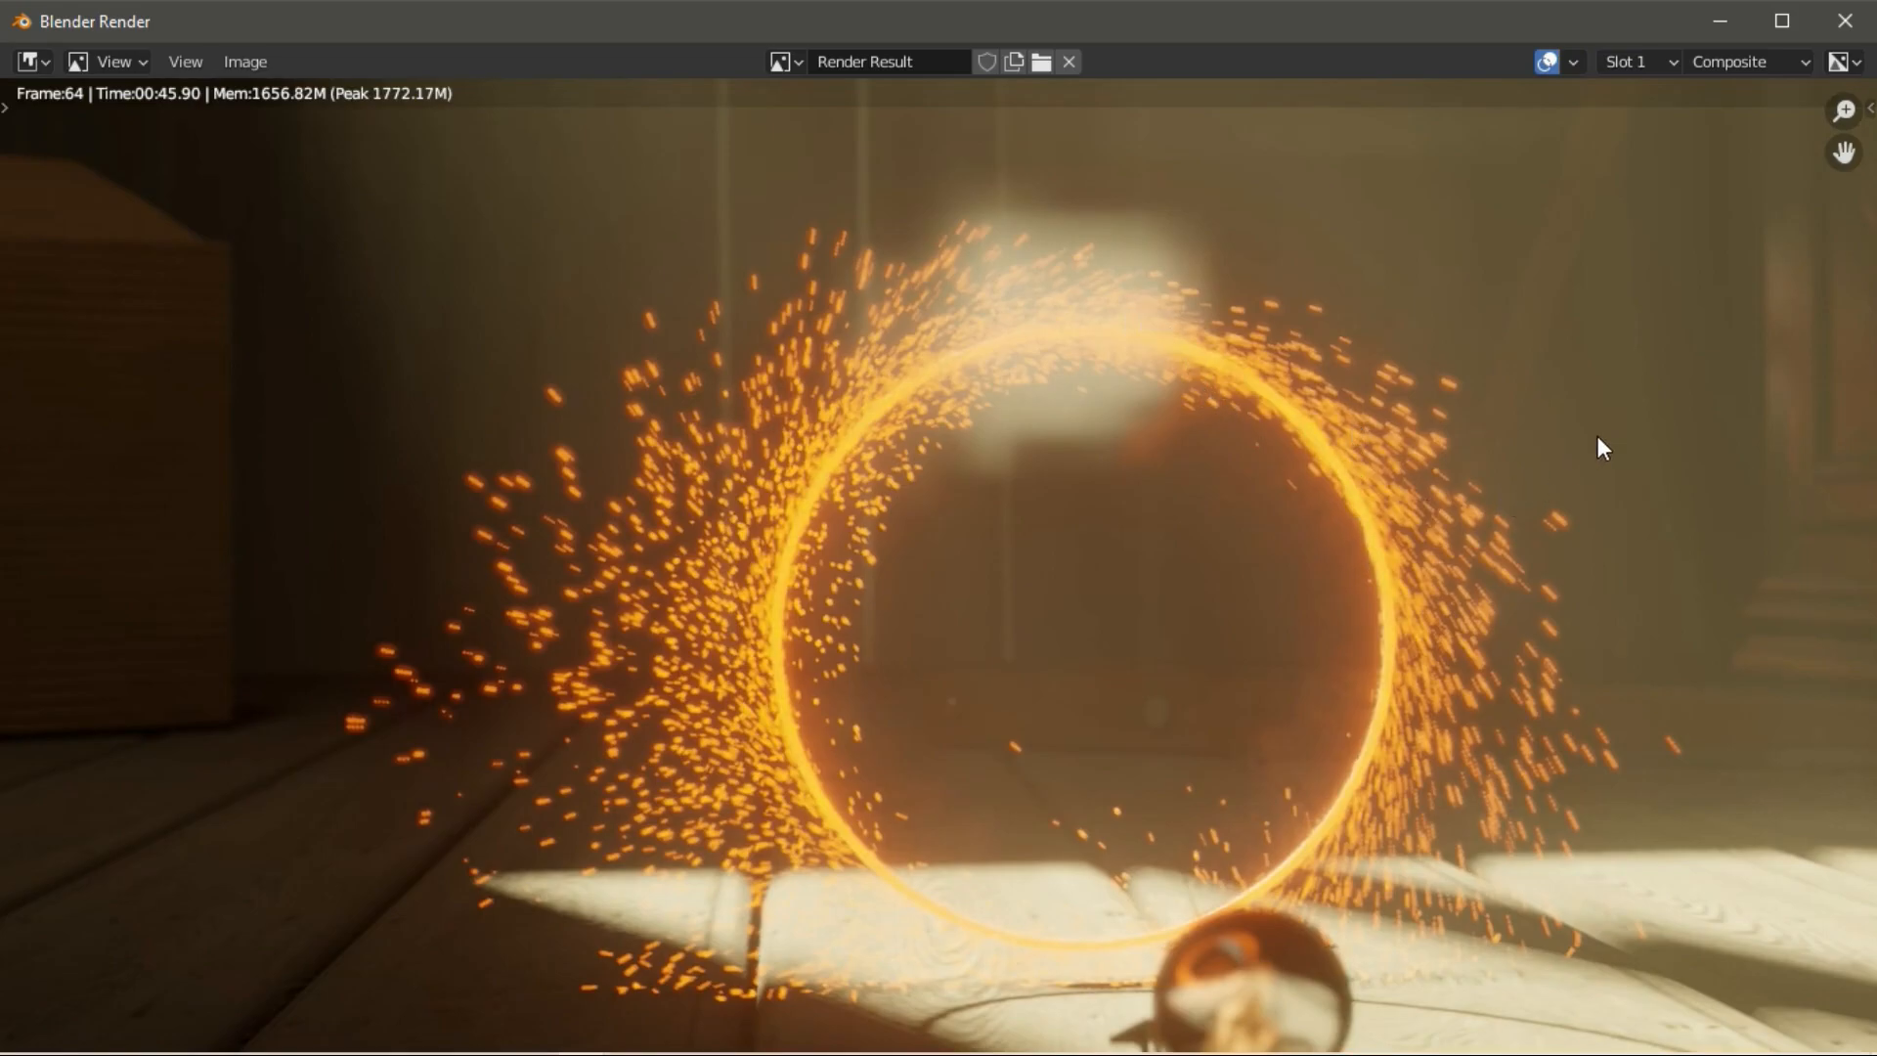
{"action": "scroll", "coordinate": [1601, 448], "scroll_direction": "down", "scroll_amount": 3}
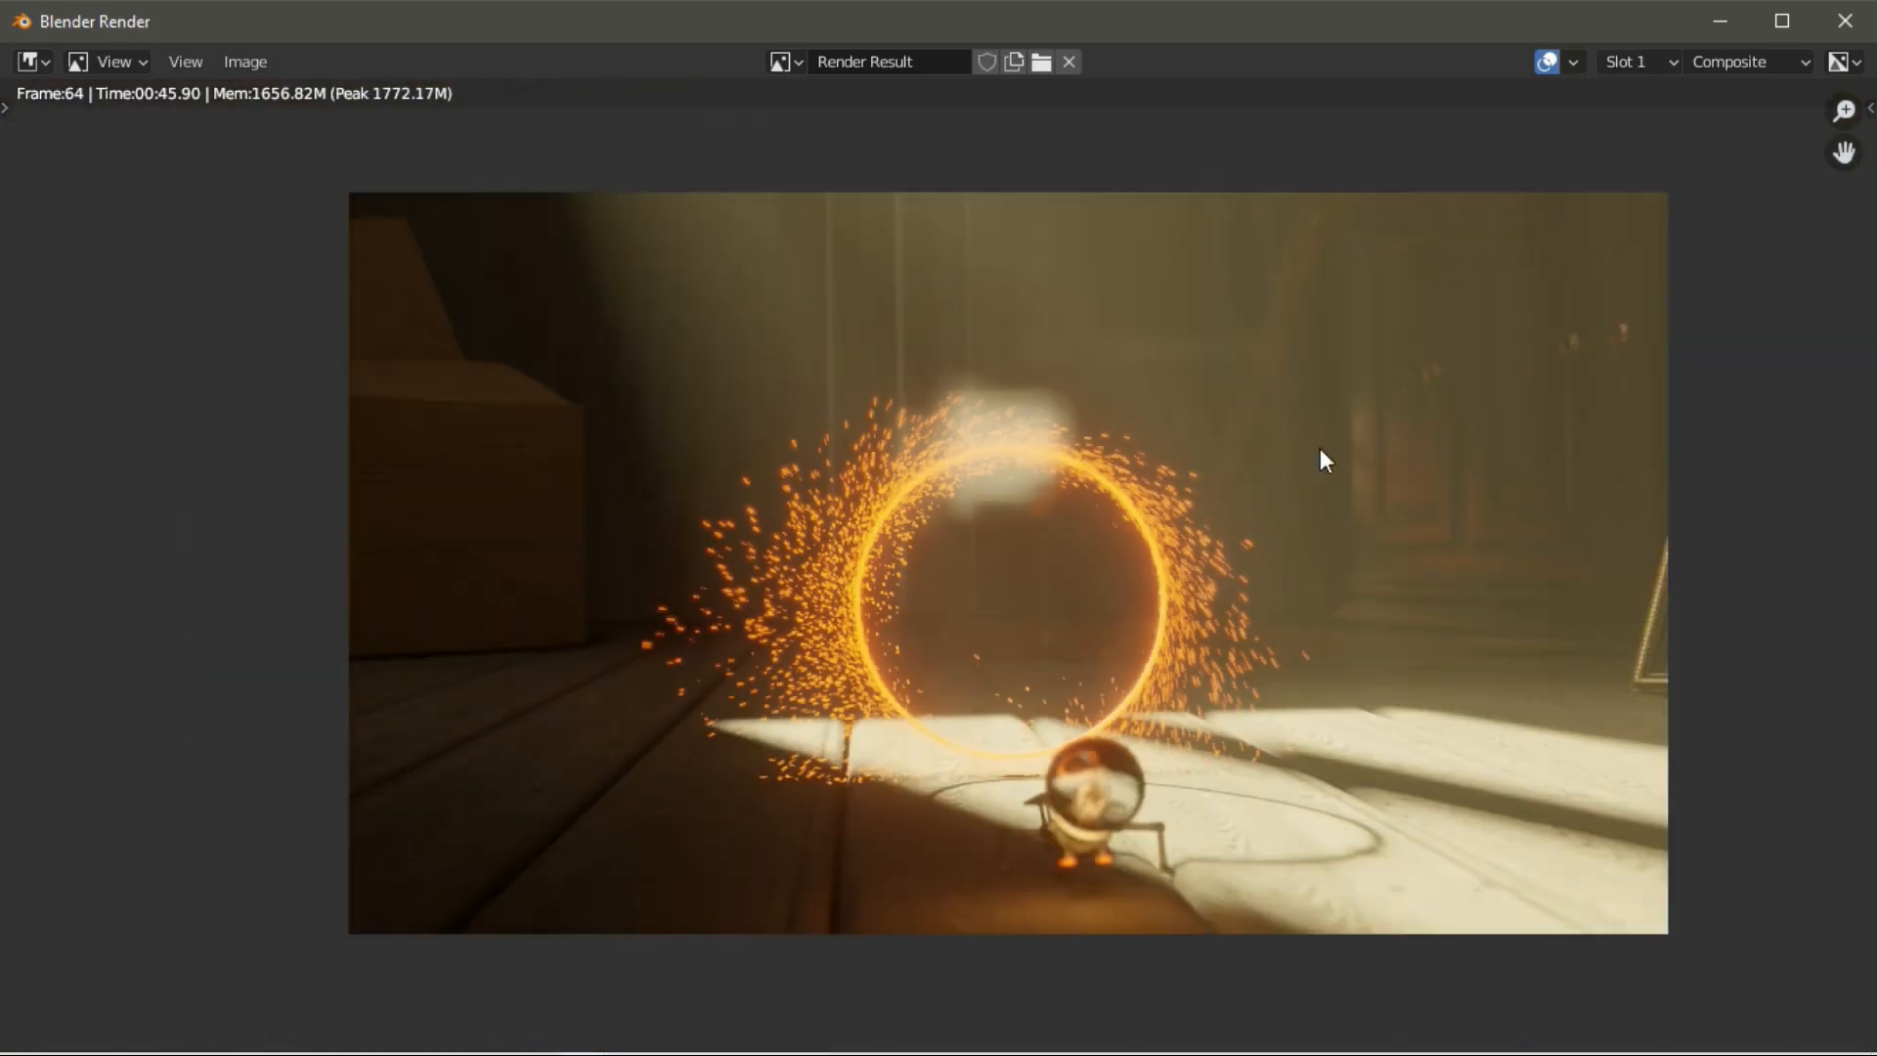
{"action": "scroll", "coordinate": [1309, 464], "scroll_direction": "up", "scroll_amount": 1}
{"action": "middle_click_drag", "start_coordinate": [1315, 451], "coordinate": [1206, 423]}
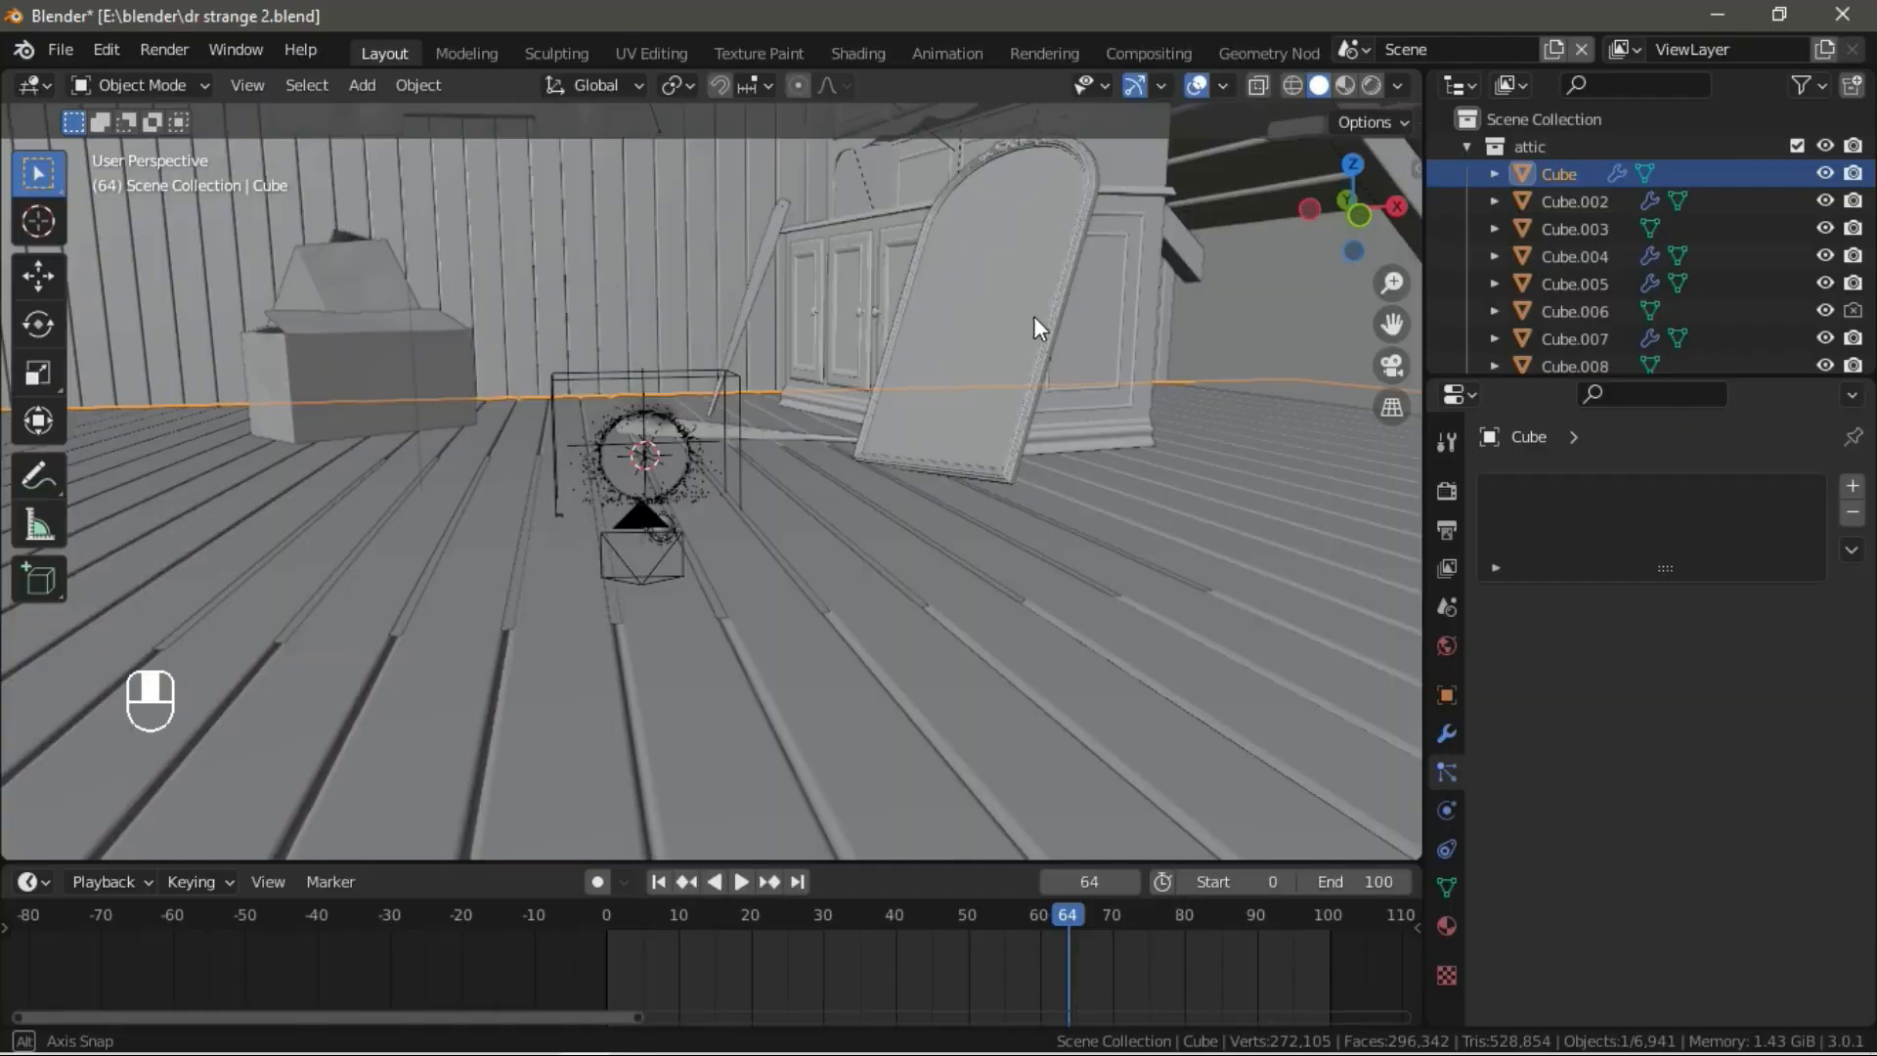
Select the leaning ornate mirror in the attic and switch the active scene to Scene2.
{"action": "middle_click_drag", "start_coordinate": [1034, 314], "coordinate": [842, 460]}
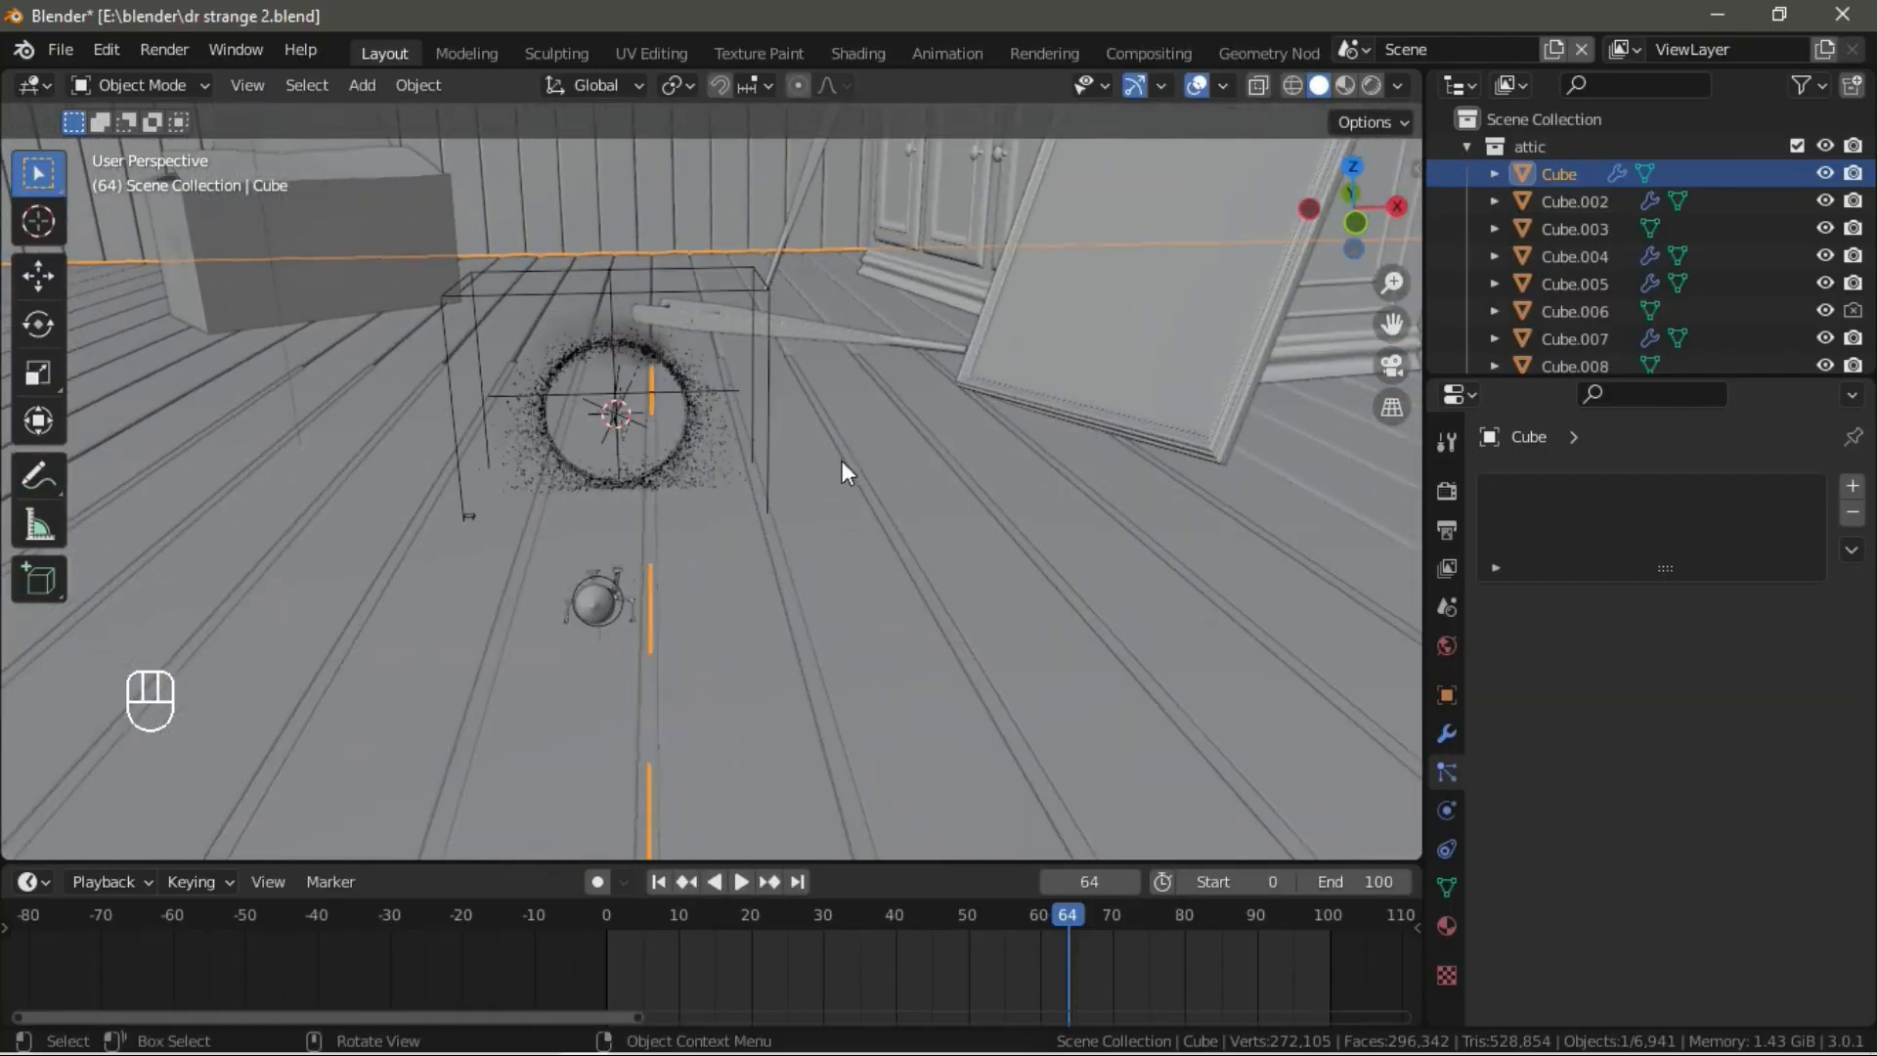
{"action": "left_click", "coordinate": [977, 362]}
{"action": "left_click", "coordinate": [1352, 49]}
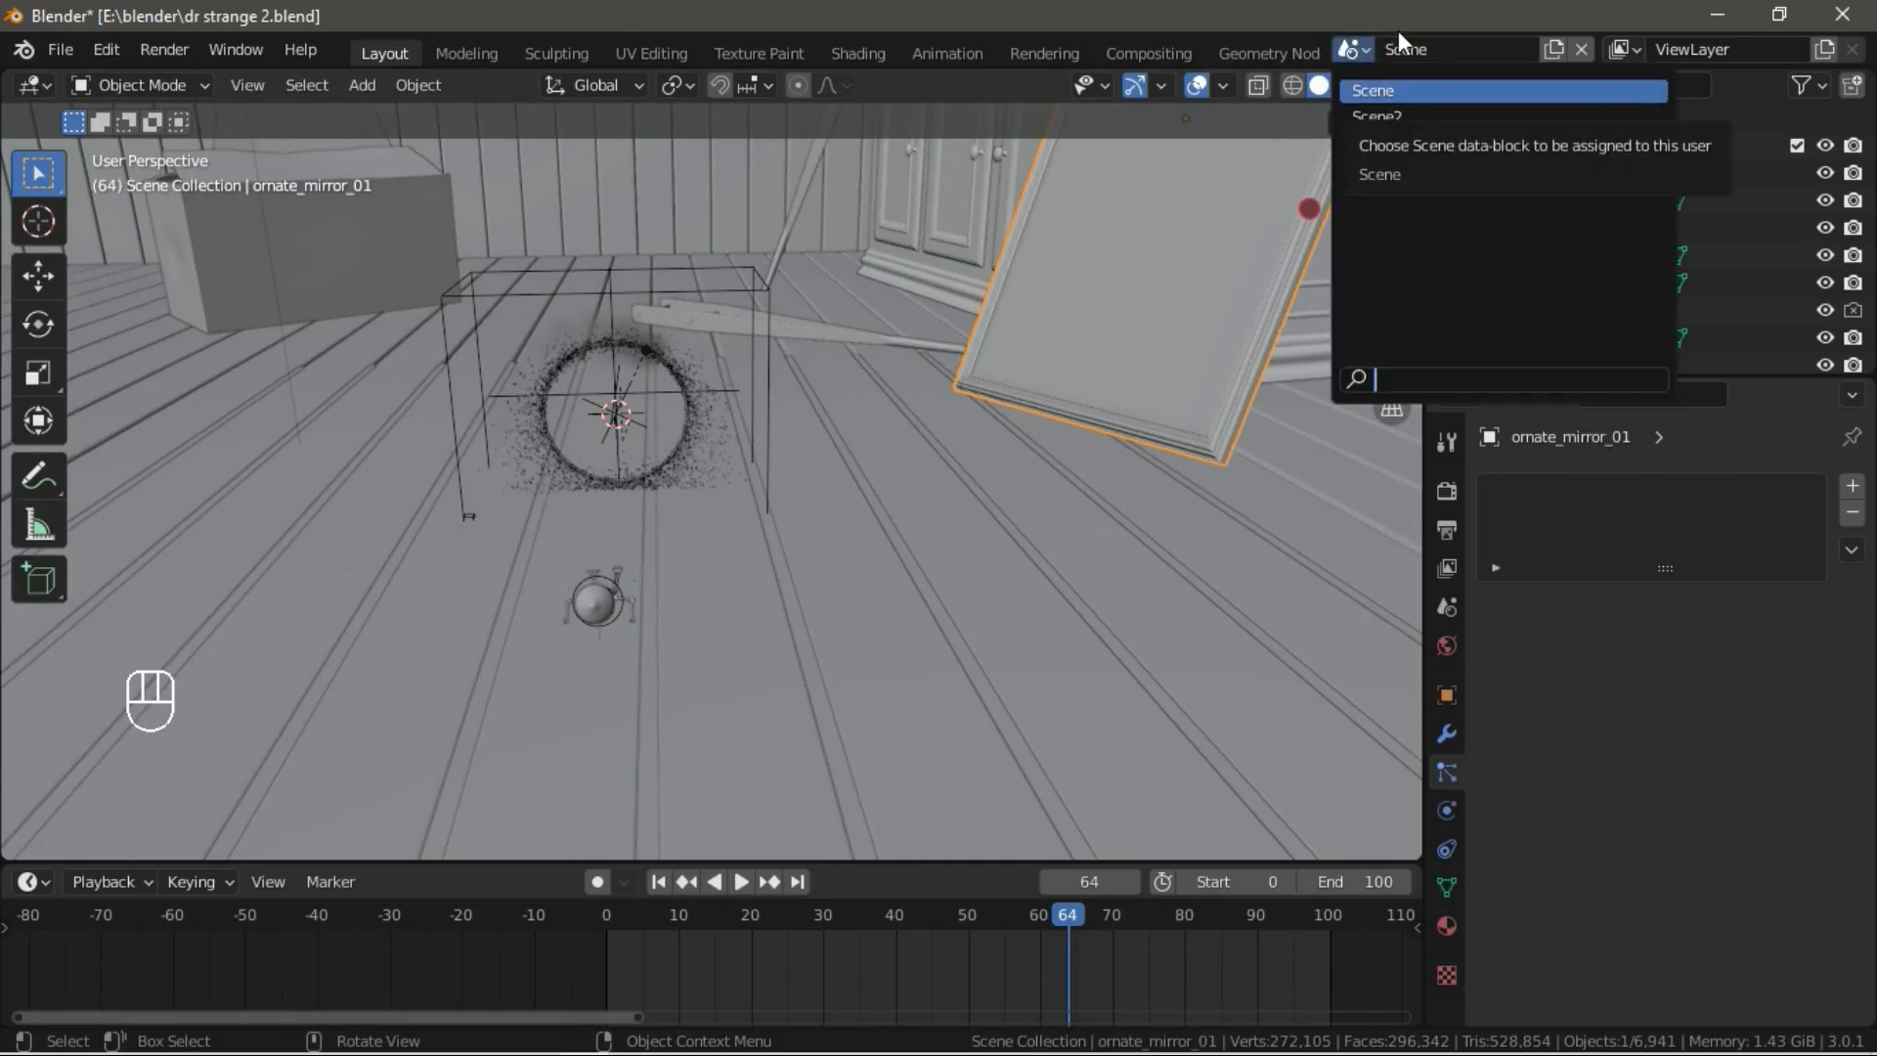
{"action": "left_click", "coordinate": [1554, 57]}
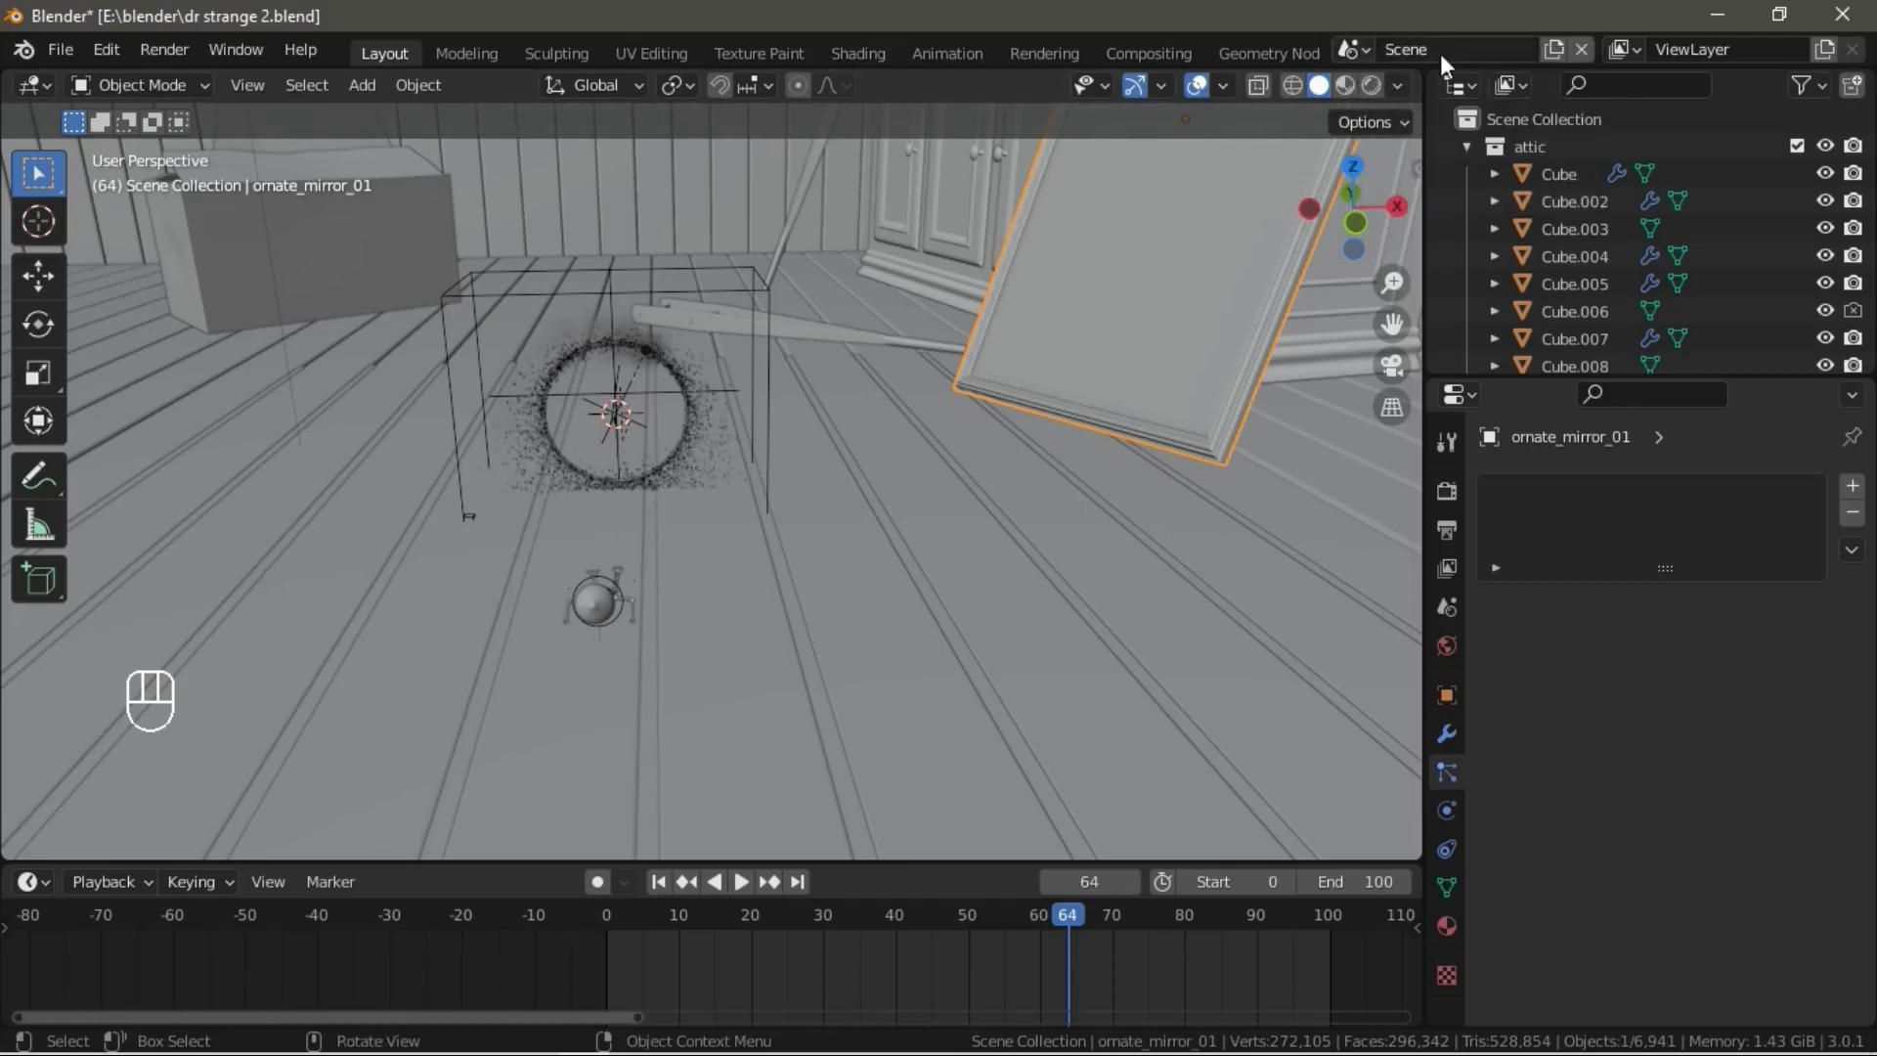
{"action": "left_click", "coordinate": [1363, 50]}
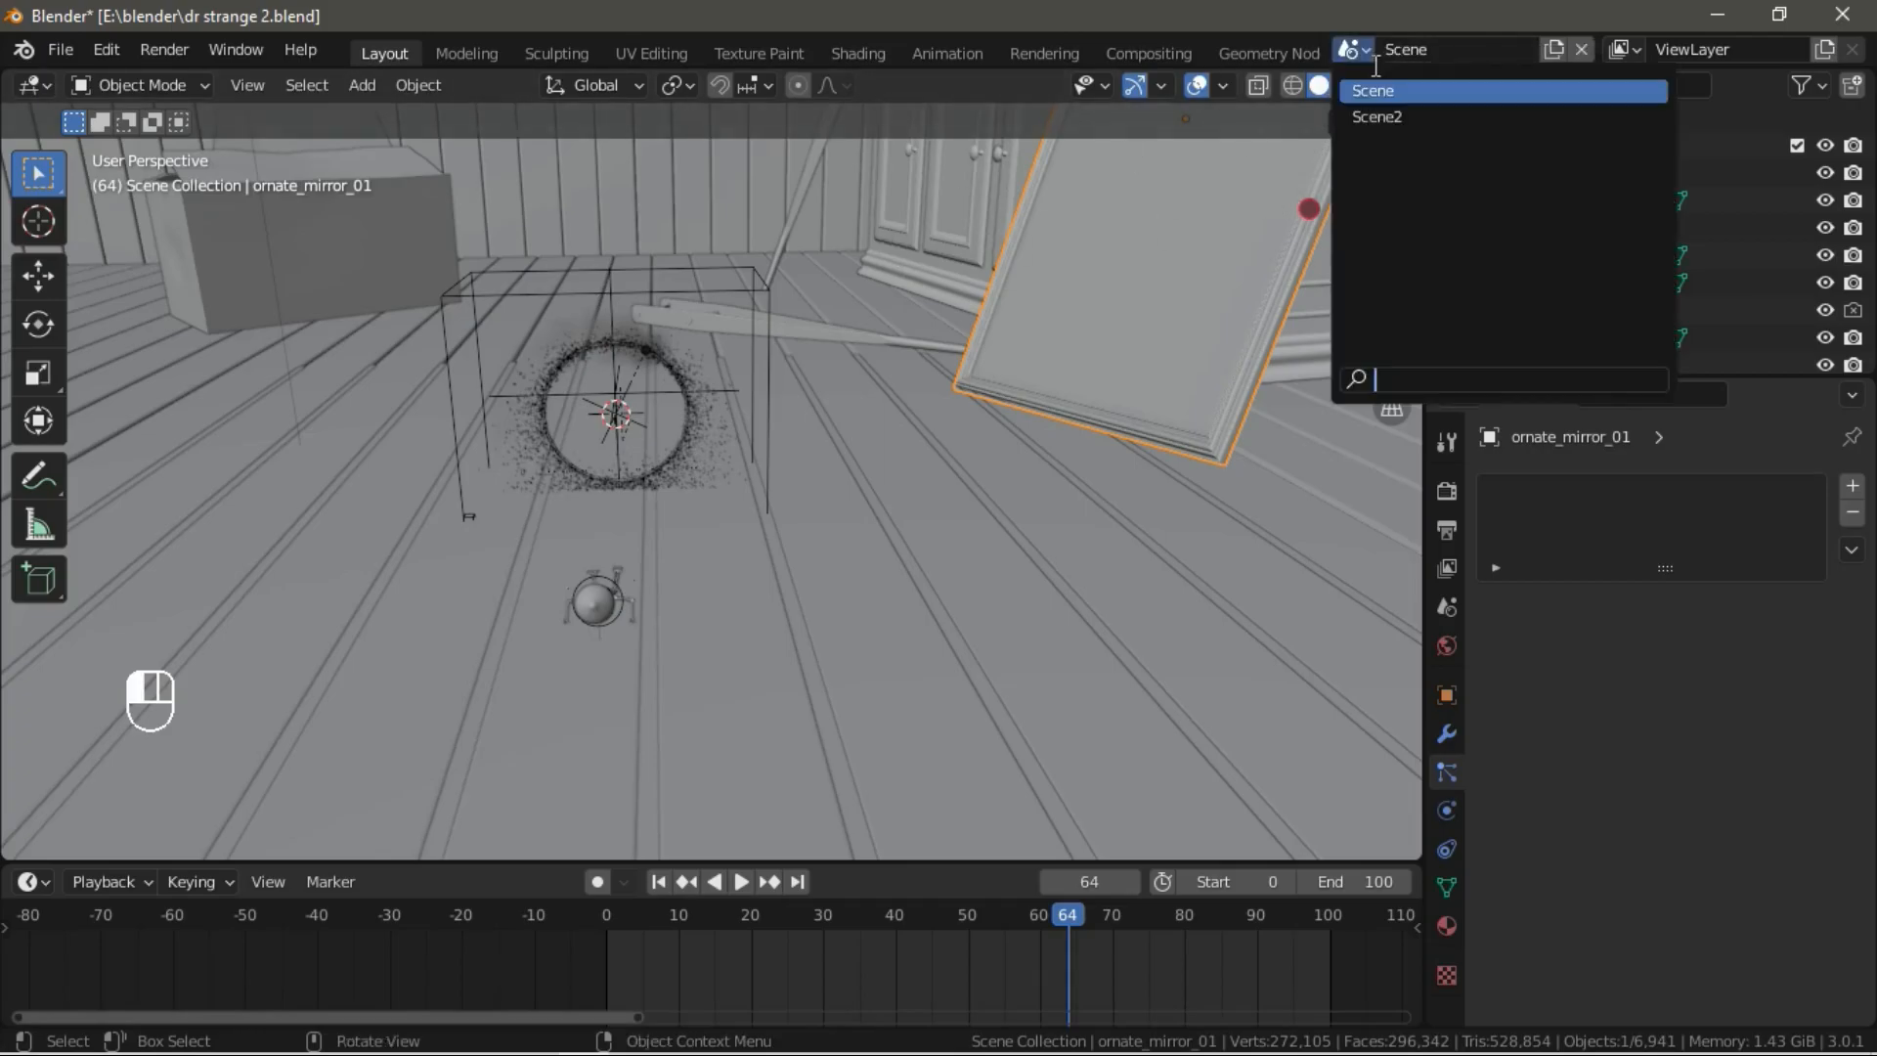
{"action": "left_click", "coordinate": [1378, 116]}
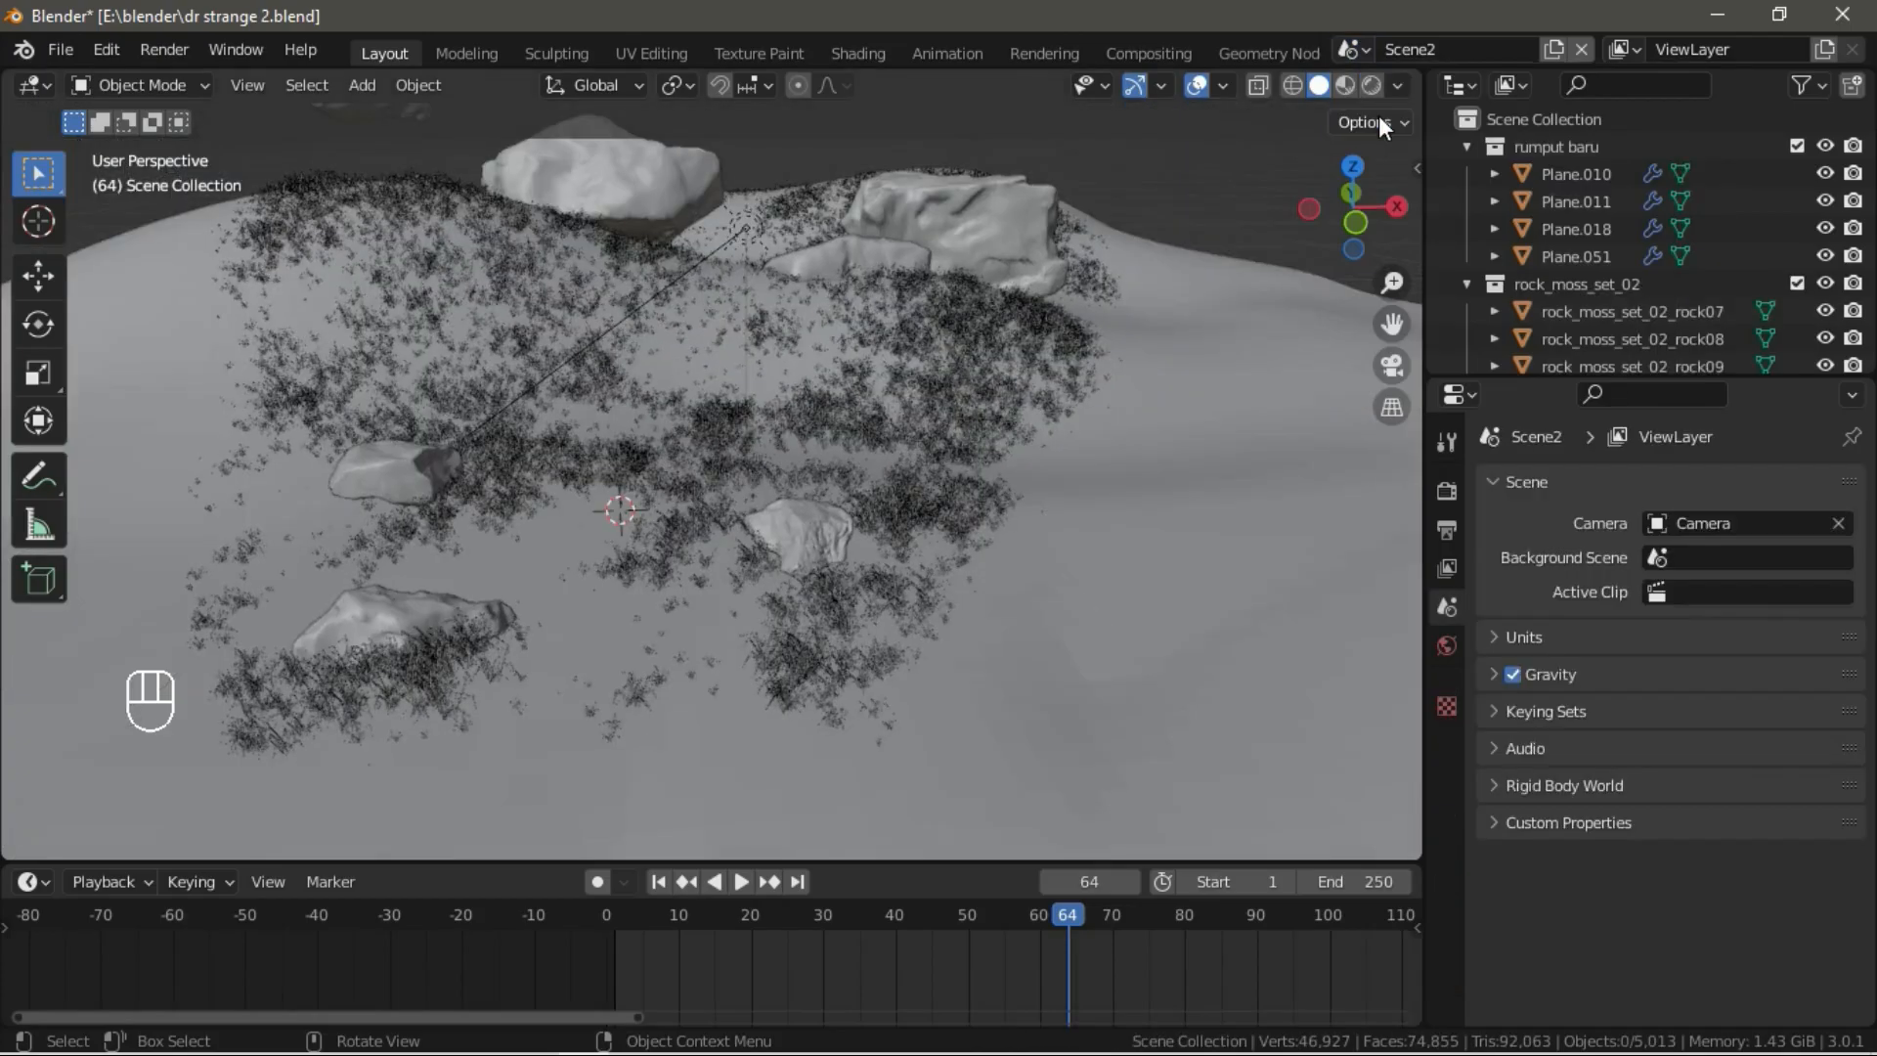
Examine the grassy hill with rocks in rendered shading and return the viewport to solid shading.
{"action": "scroll", "coordinate": [936, 492], "scroll_direction": "down", "scroll_amount": 3}
{"action": "mouse_move", "coordinate": [935, 492]}
{"action": "middle_mouse_down"}
{"action": "mouse_move", "coordinate": [782, 453]}
{"action": "mouse_move", "coordinate": [937, 460]}
{"action": "middle_mouse_up"}
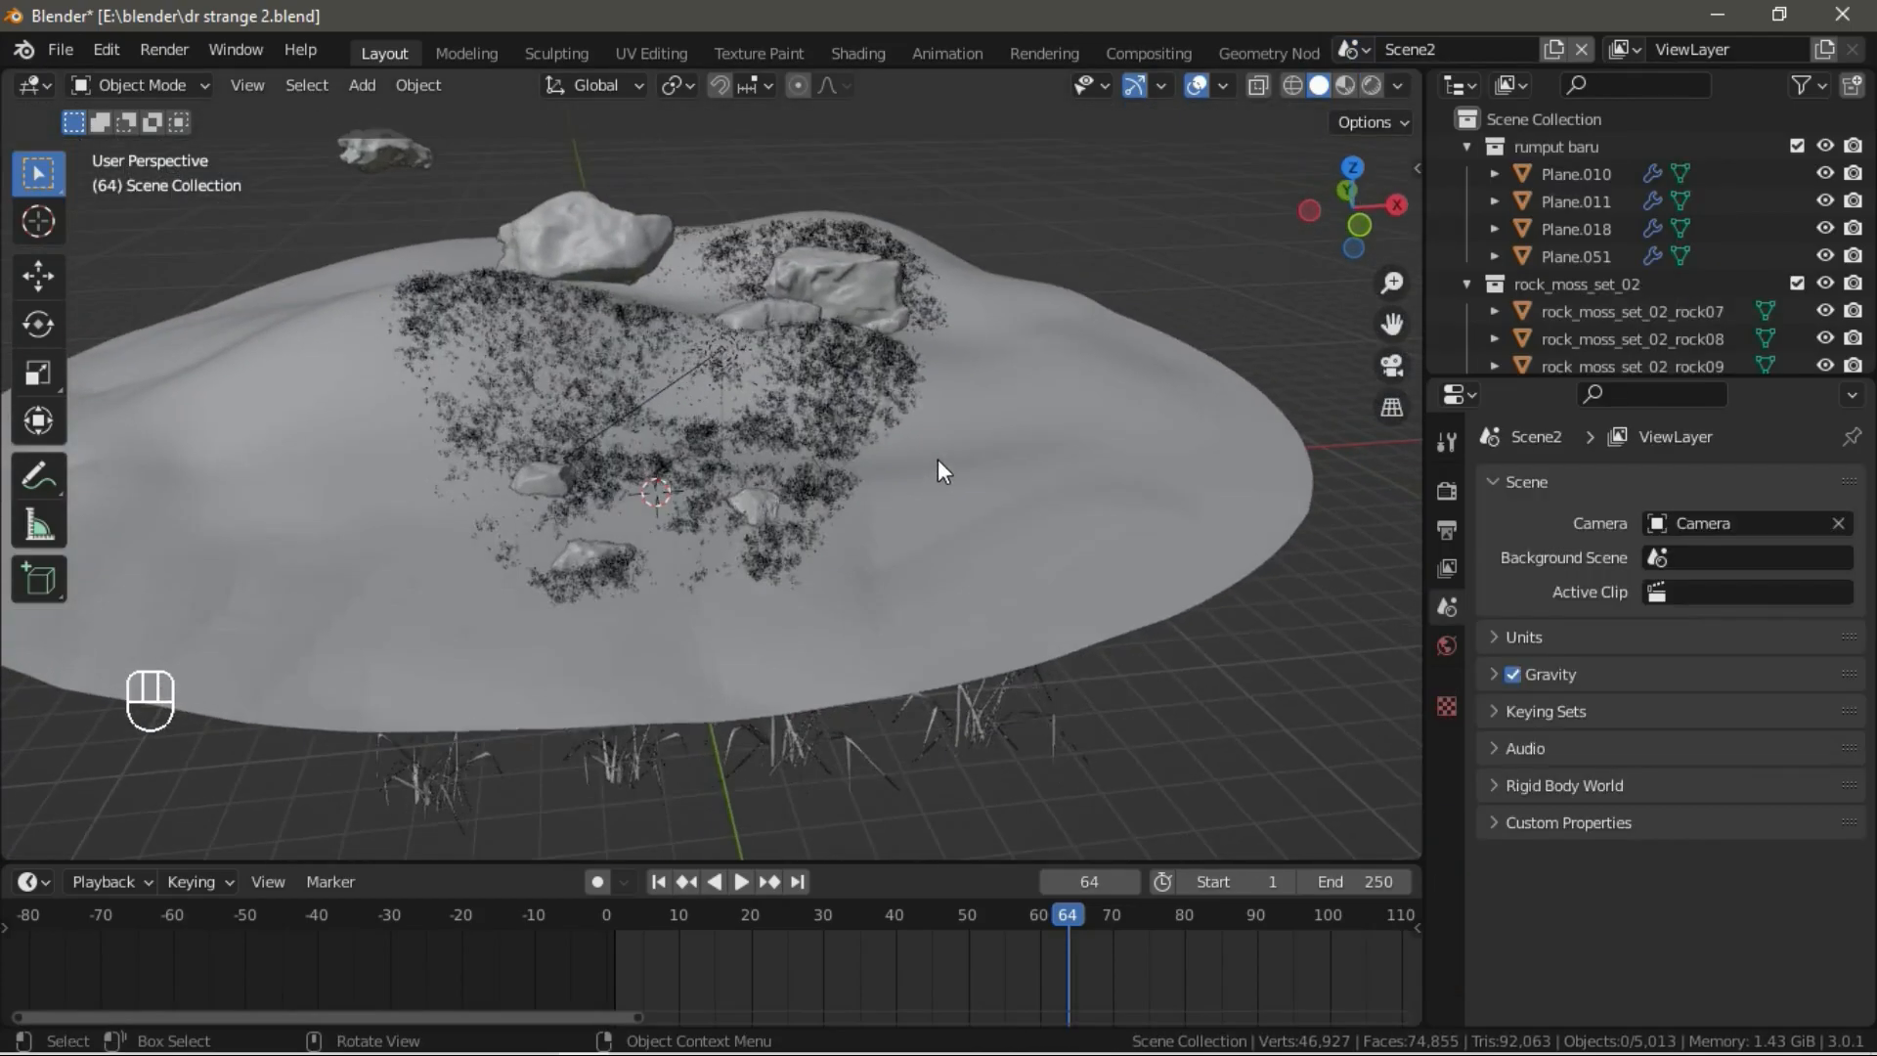
{"action": "scroll", "coordinate": [936, 461], "scroll_direction": "up", "scroll_amount": 3}
{"action": "middle_click_drag", "start_coordinate": [819, 450], "coordinate": [912, 372]}
{"action": "key", "text": "z"}
{"action": "left_click", "coordinate": [958, 350]}
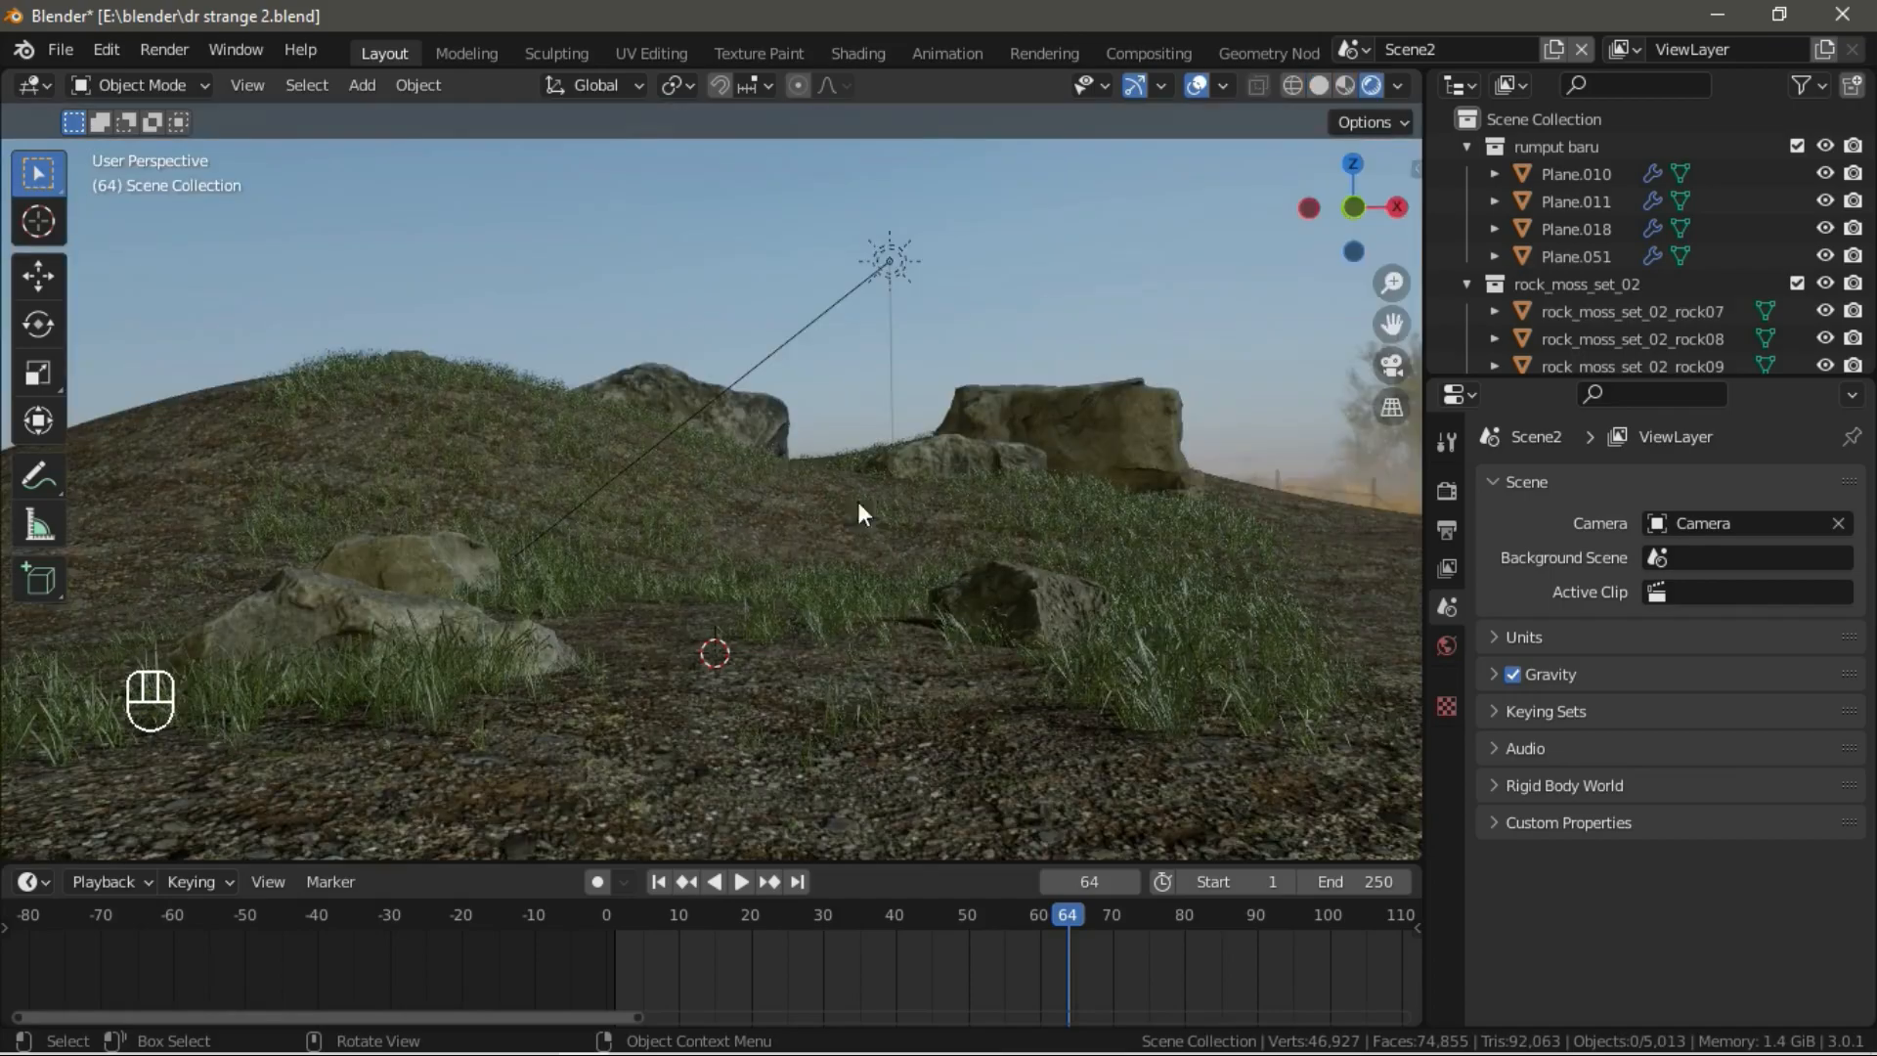
{"action": "key", "text": "z"}
{"action": "left_click", "coordinate": [906, 358]}
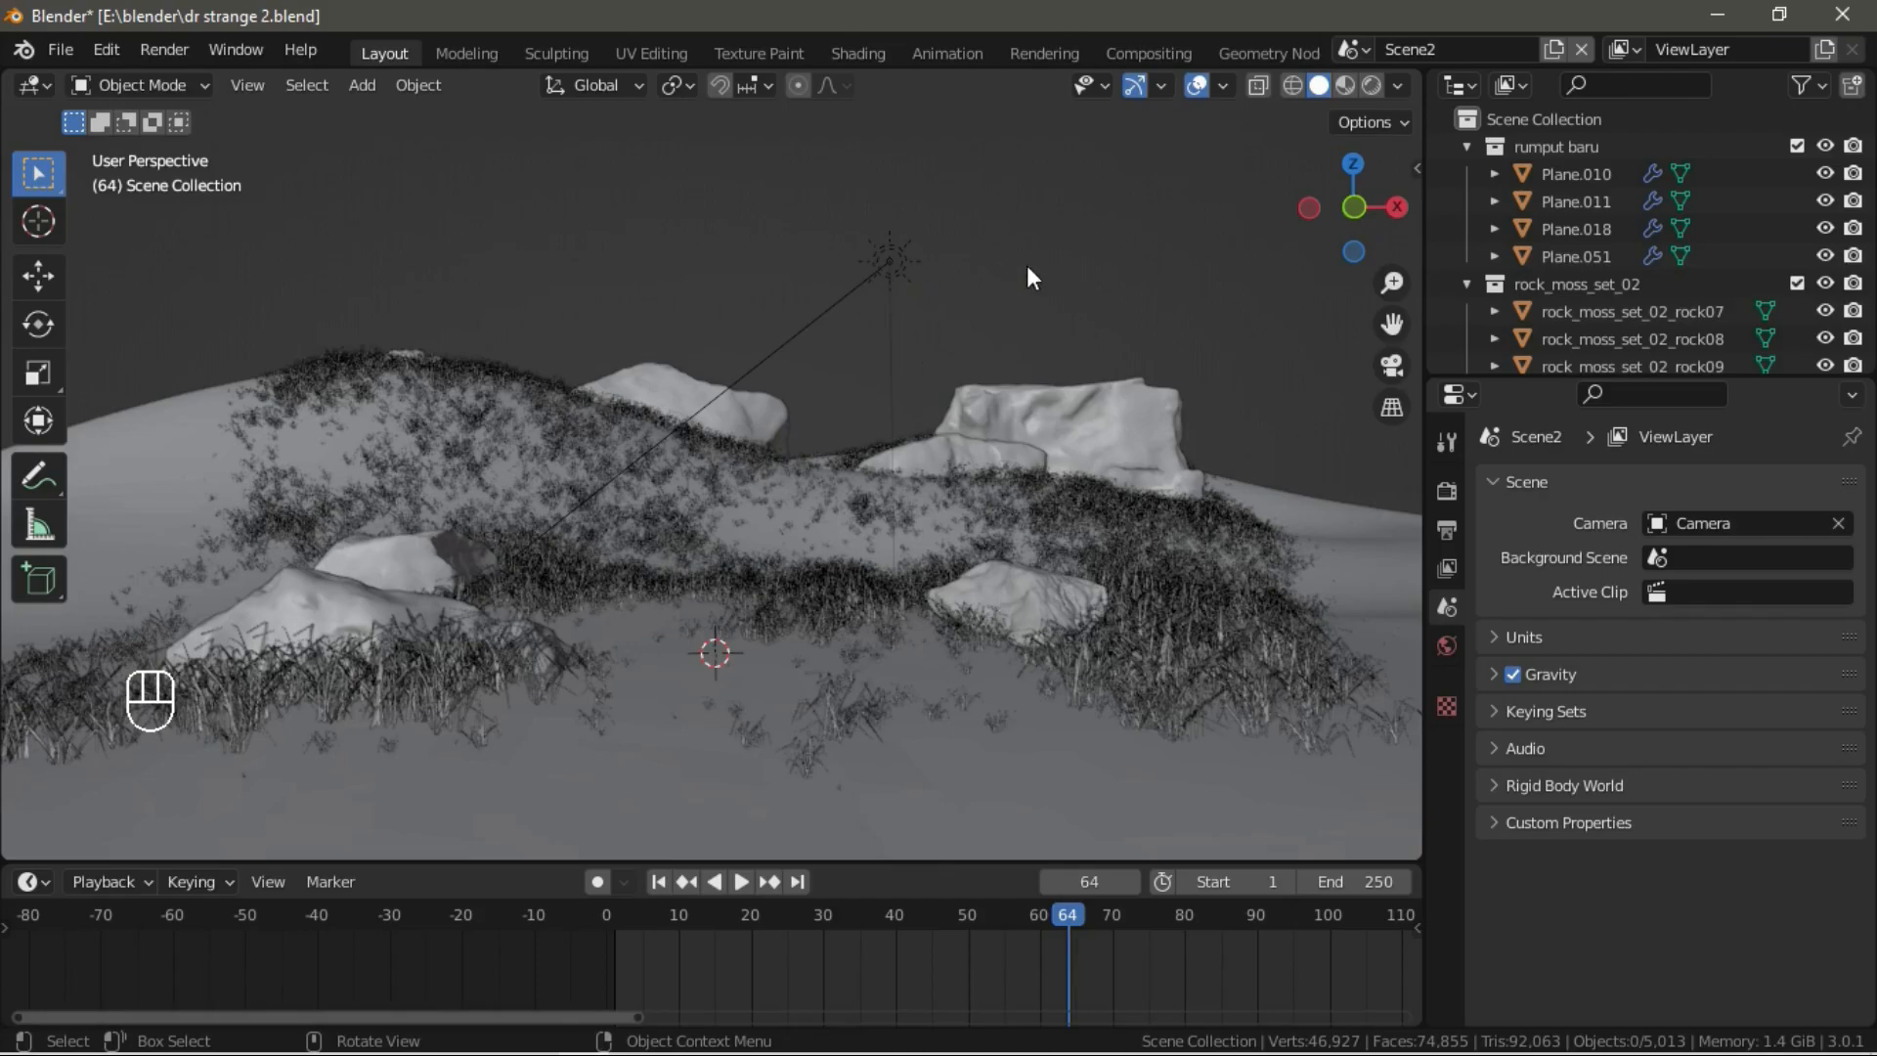
Switch back to the attic scene named Scene and select the body of the small bulb-shaped robot.
{"action": "left_click", "coordinate": [1354, 50]}
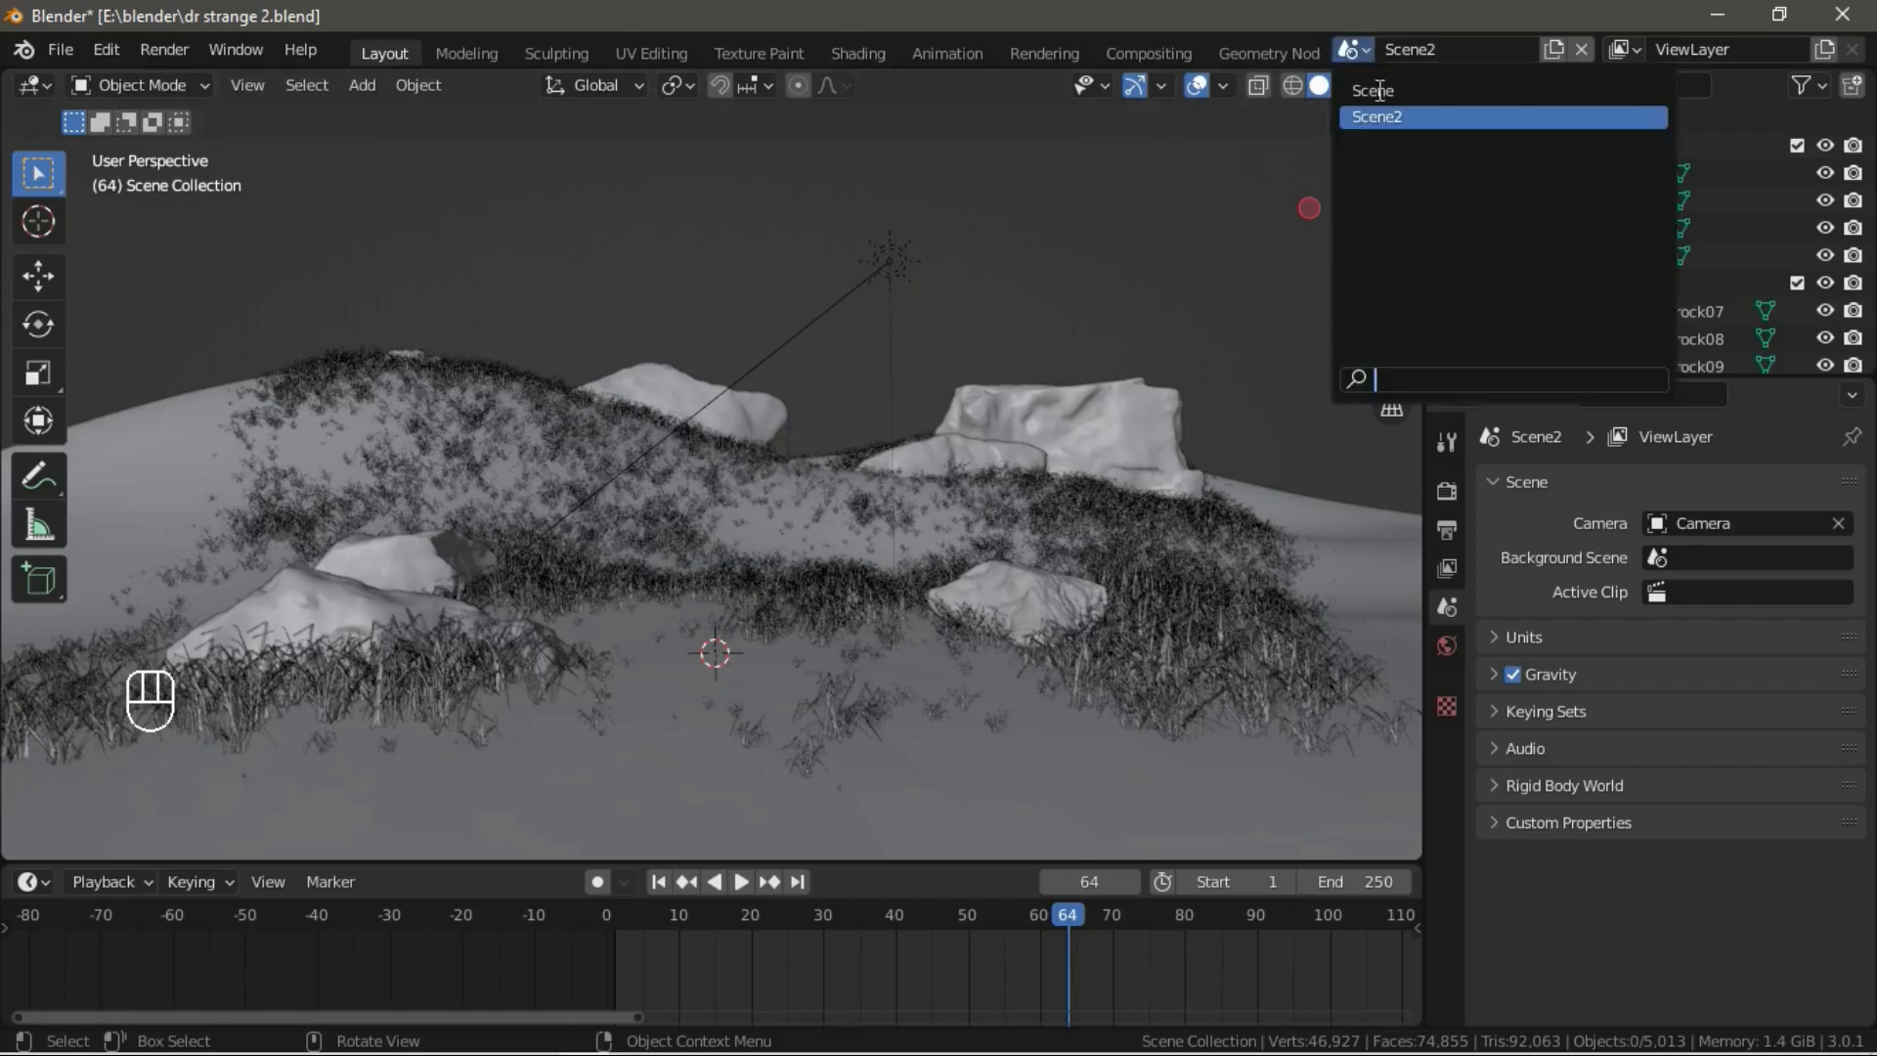
{"action": "left_click", "coordinate": [1373, 90]}
{"action": "middle_click_drag", "start_coordinate": [856, 415], "coordinate": [770, 384]}
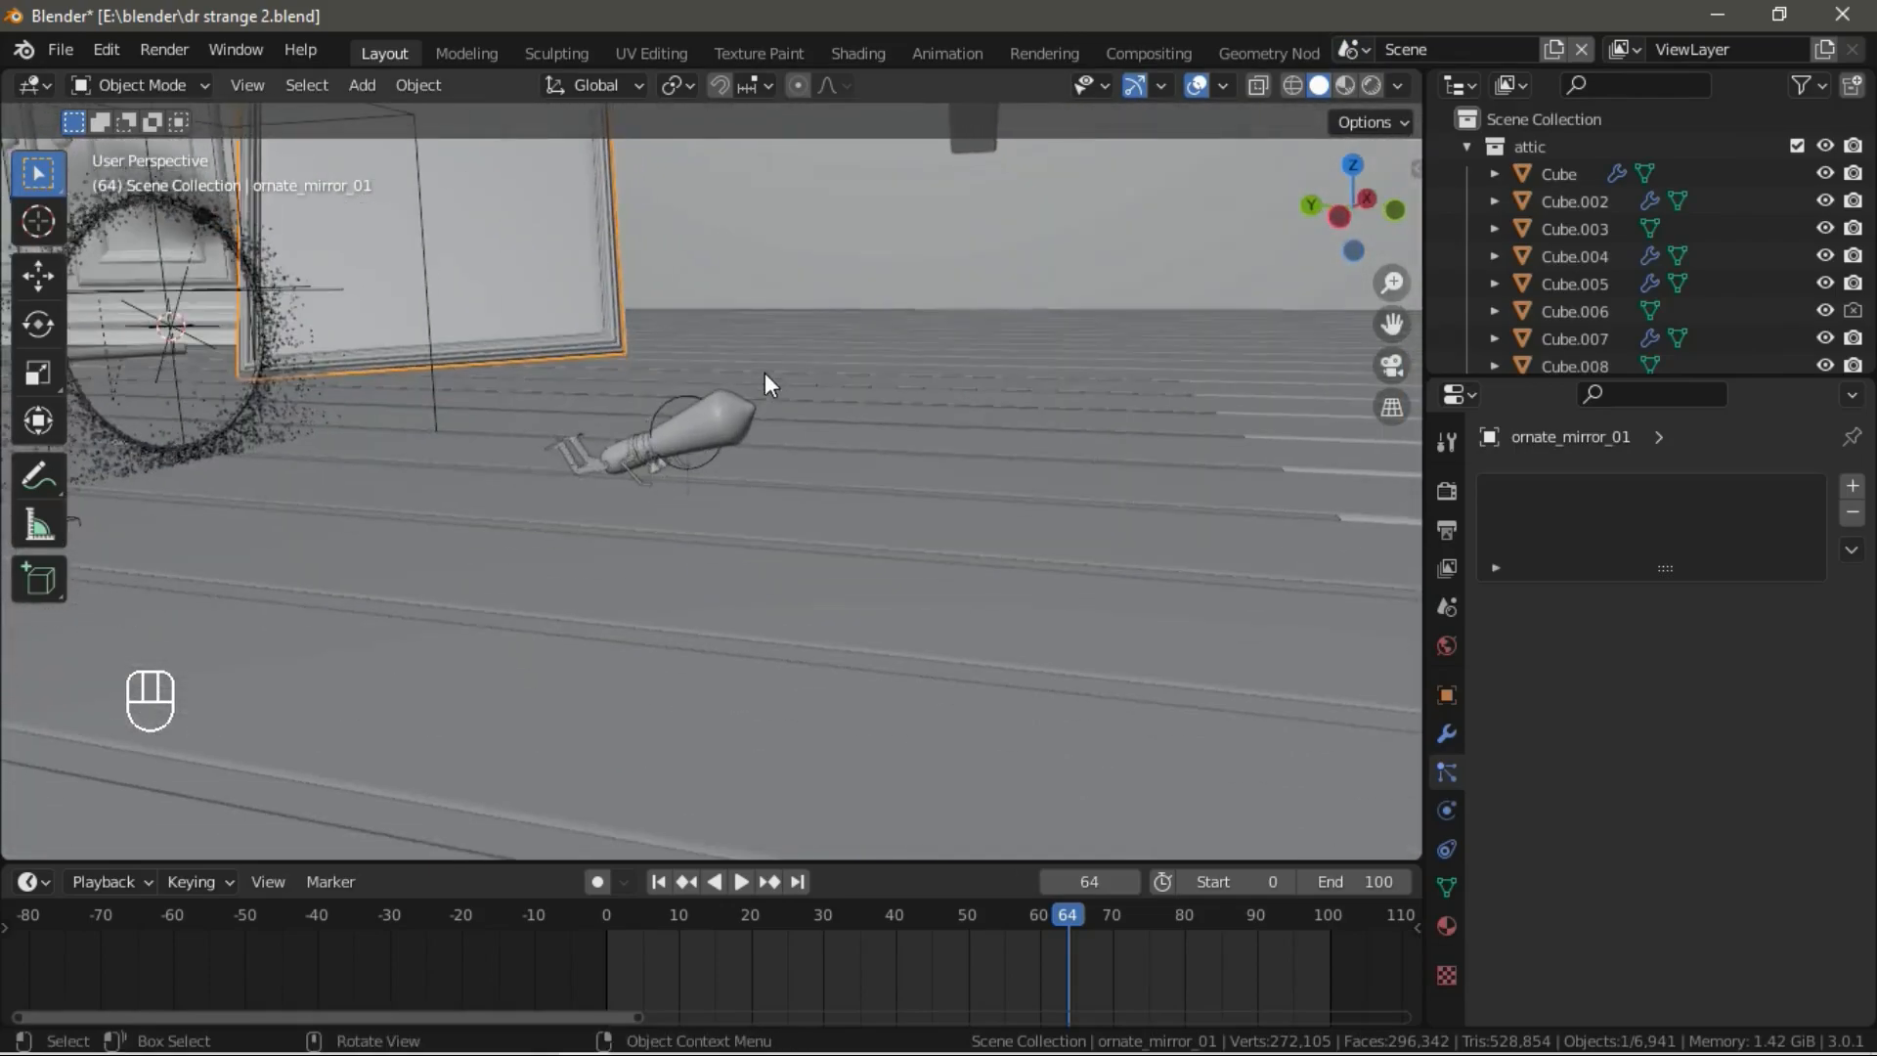
{"action": "scroll", "coordinate": [636, 464], "scroll_direction": "up", "scroll_amount": 4}
{"action": "left_click", "coordinate": [626, 409]}
{"action": "middle_click_drag", "start_coordinate": [626, 421], "coordinate": [695, 459]}
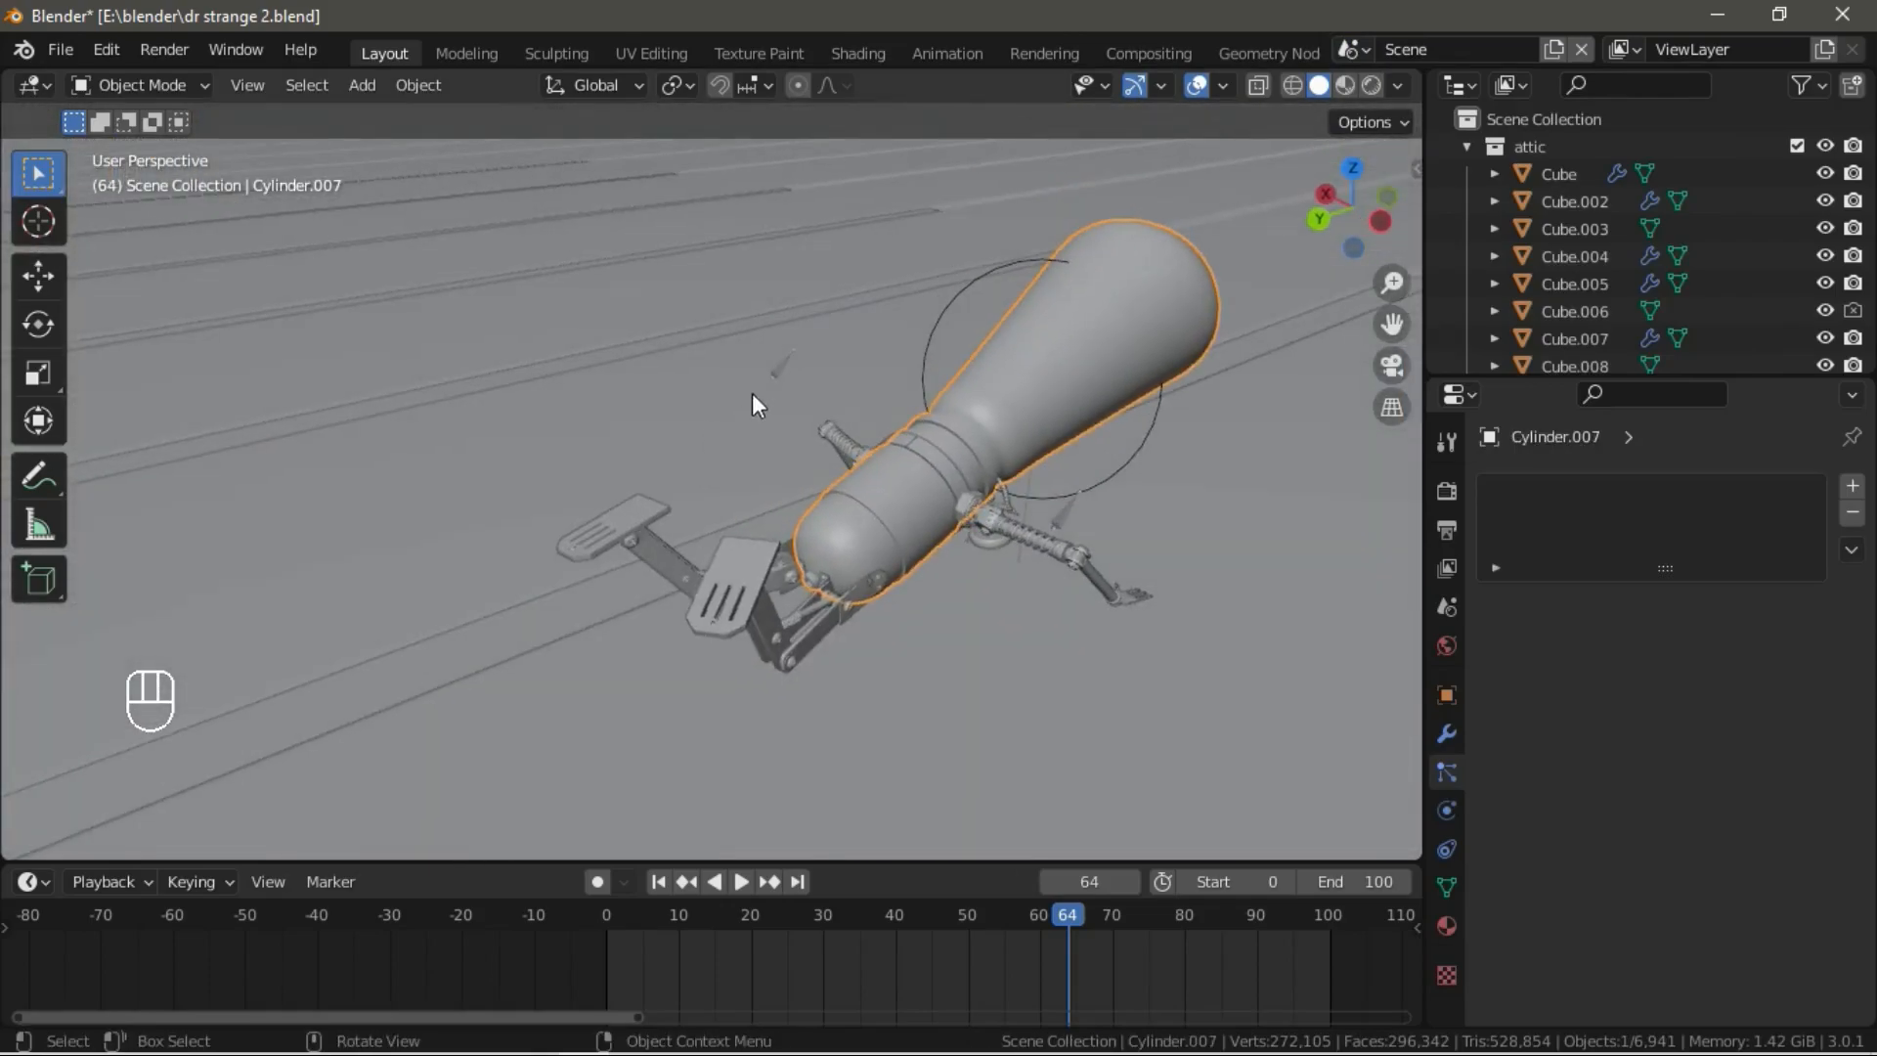
Add the robot's arms, legs and armatures to the selection and link the selected objects to Scene2.
{"action": "key", "text": "shift"}
{"action": "left_click", "coordinate": [991, 526], "text": "shift"}
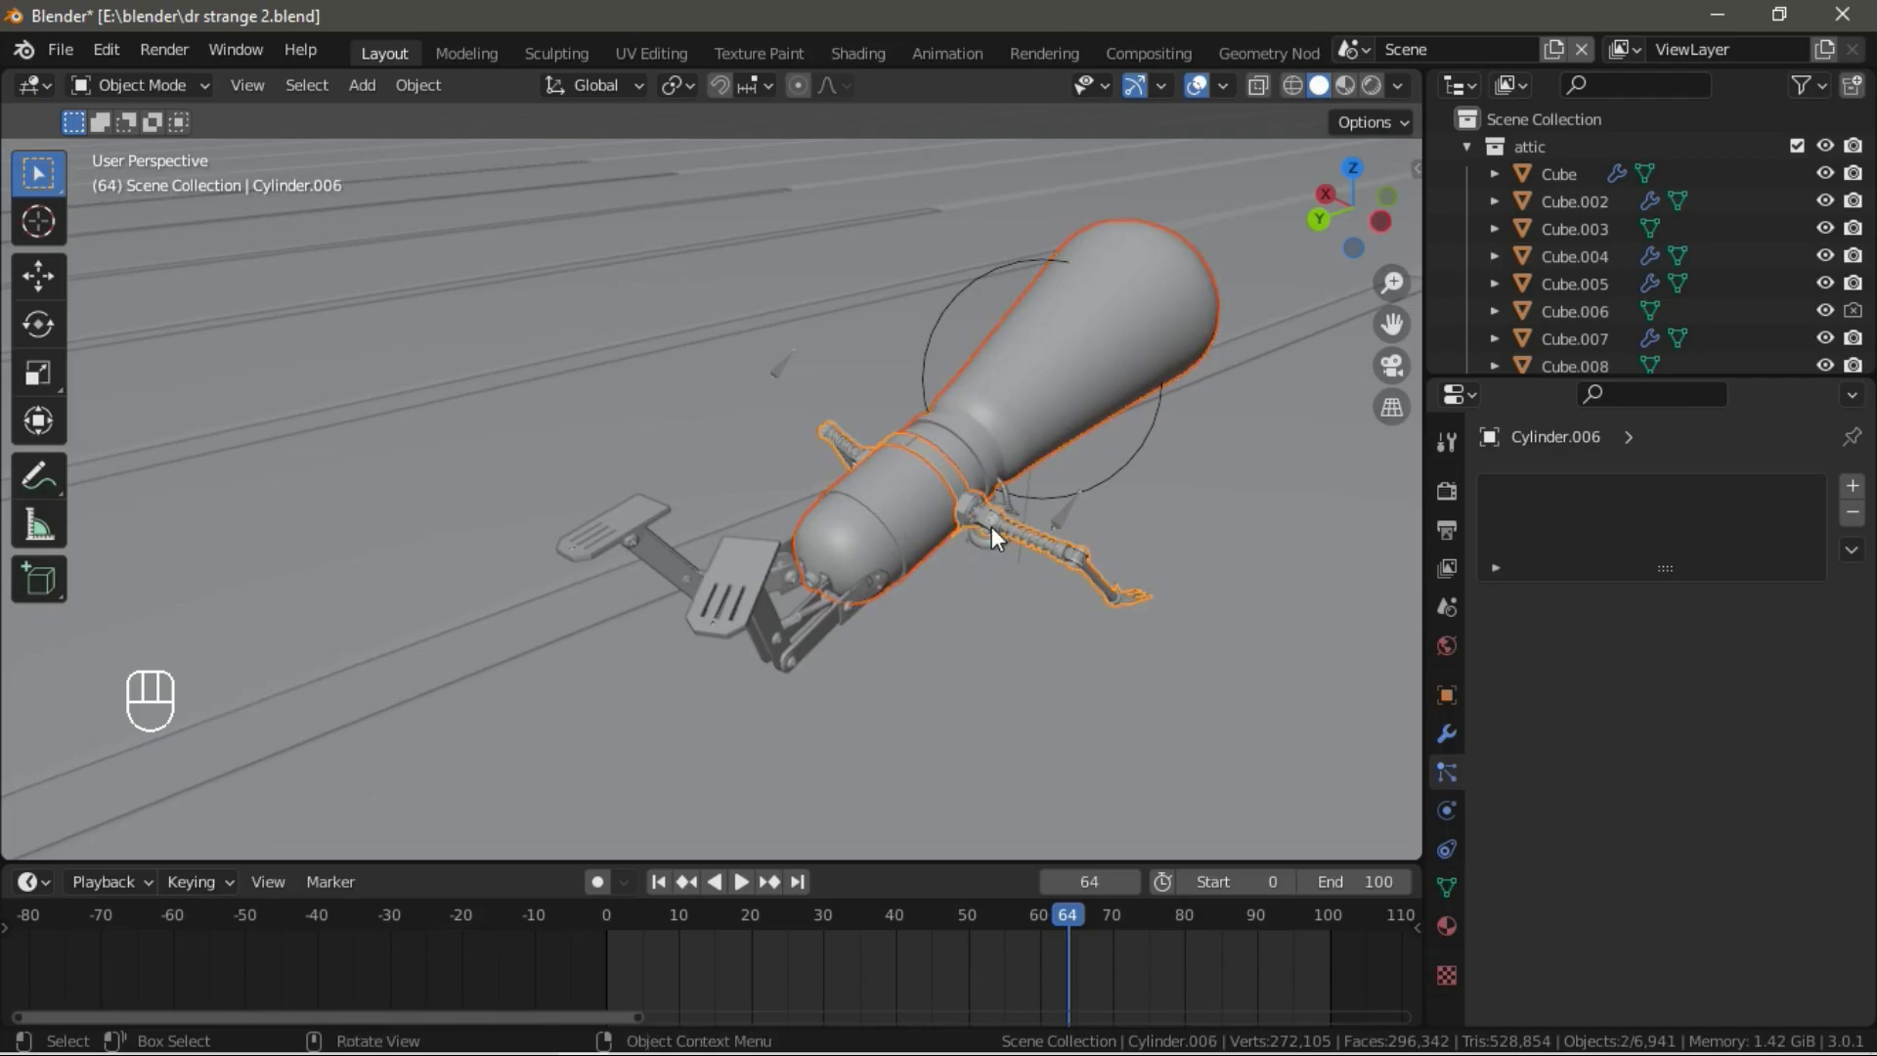
{"action": "left_click", "coordinate": [752, 585], "text": "shift"}
{"action": "middle_click_drag", "start_coordinate": [753, 585], "coordinate": [730, 537]}
{"action": "left_click", "coordinate": [585, 522], "text": "shift"}
{"action": "left_click", "coordinate": [595, 519], "text": "shift"}
{"action": "key", "text": "shift"}
{"action": "left_click", "coordinate": [759, 419], "text": "shift"}
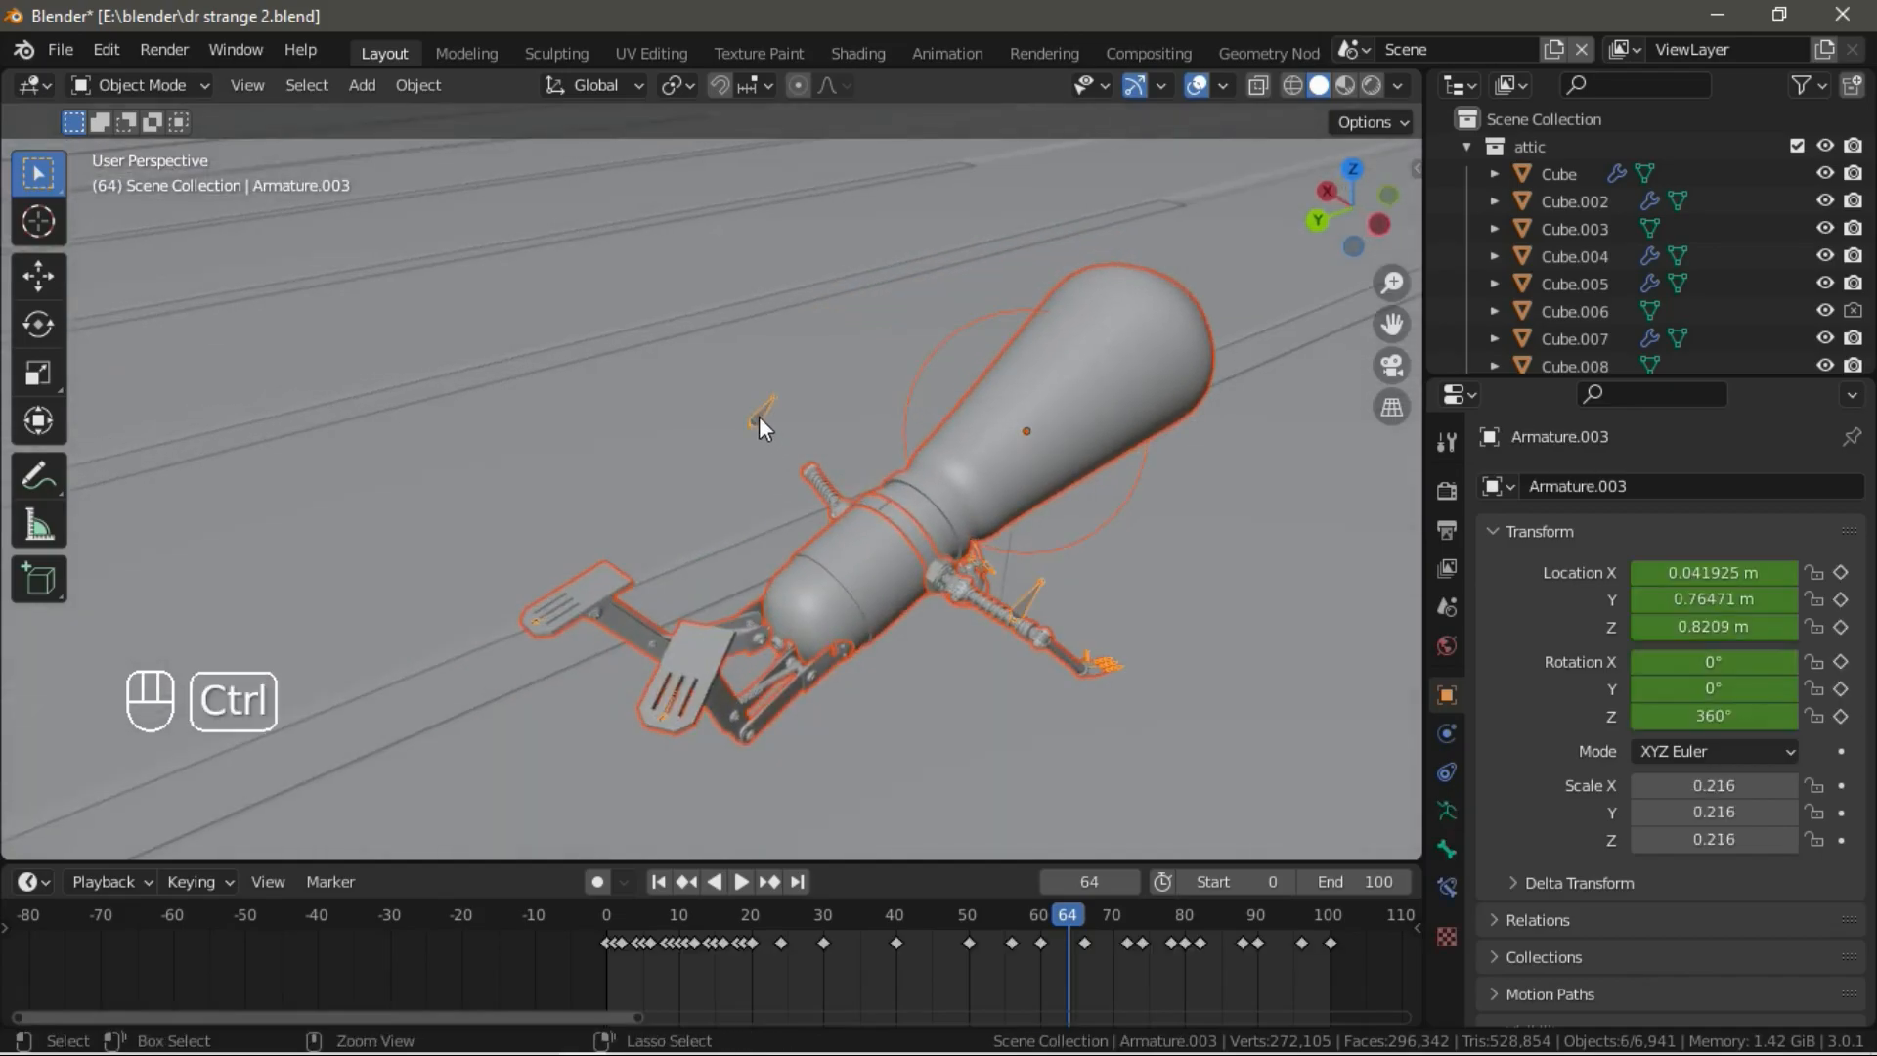
{"action": "key", "text": "ctrl+l"}
{"action": "mouse_move", "coordinate": [759, 416]}
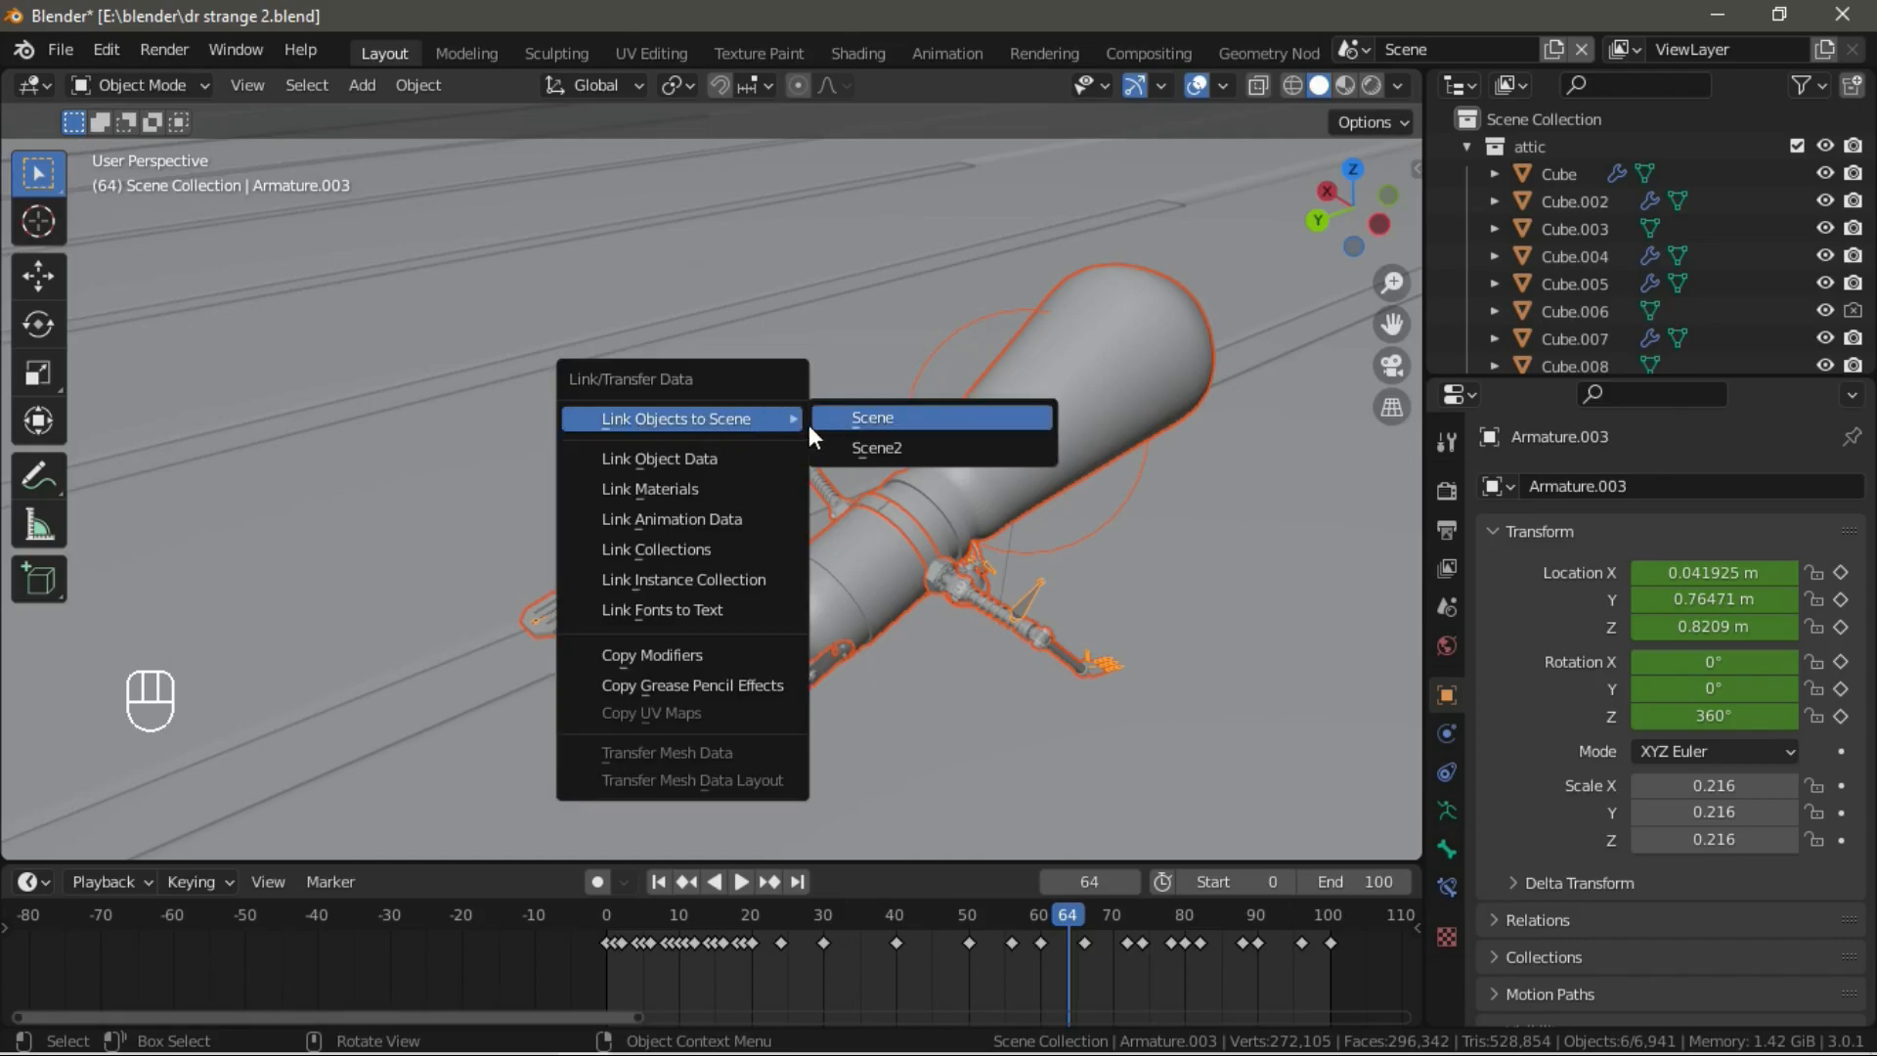
{"action": "left_click", "coordinate": [905, 451]}
Switch to Scene2 and check the linked robot among the rocks and grass.
{"action": "scroll", "coordinate": [1089, 474], "scroll_direction": "down", "scroll_amount": 6}
{"action": "middle_click_drag", "start_coordinate": [1089, 473], "coordinate": [831, 533]}
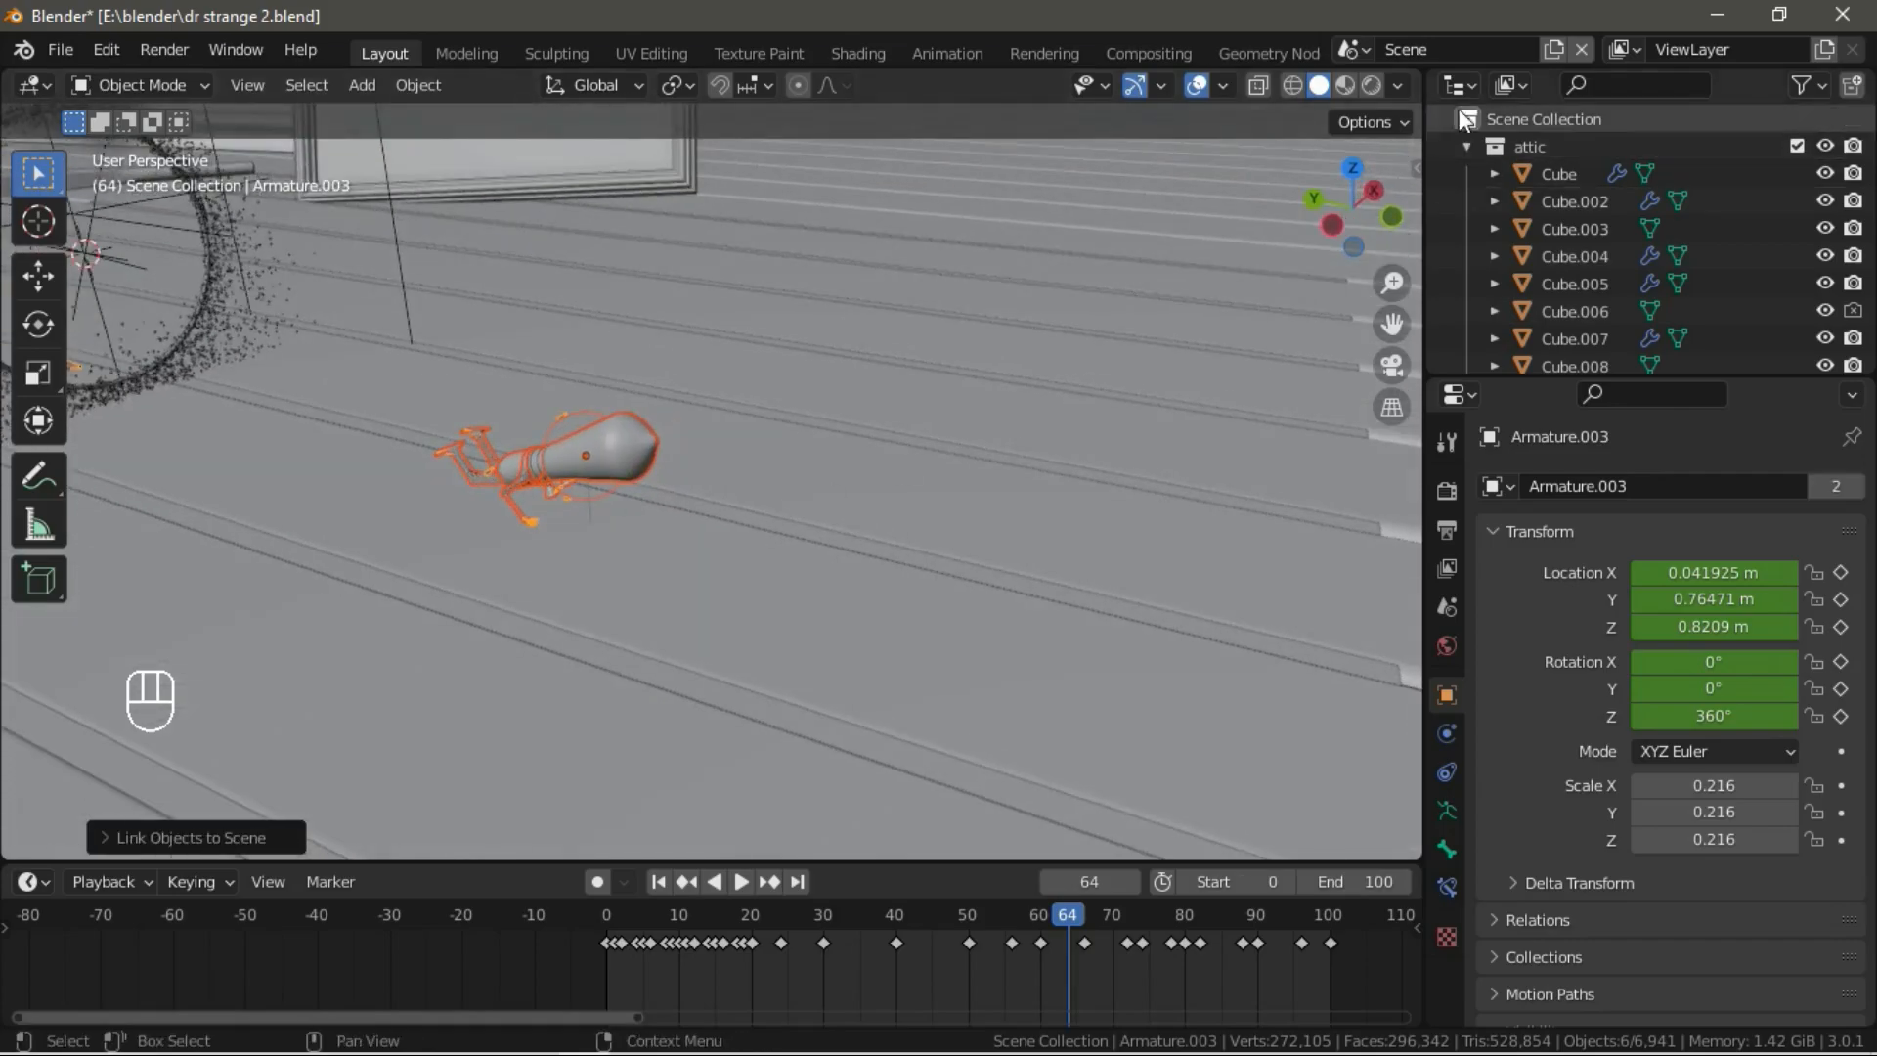
{"action": "left_click", "coordinate": [1353, 49]}
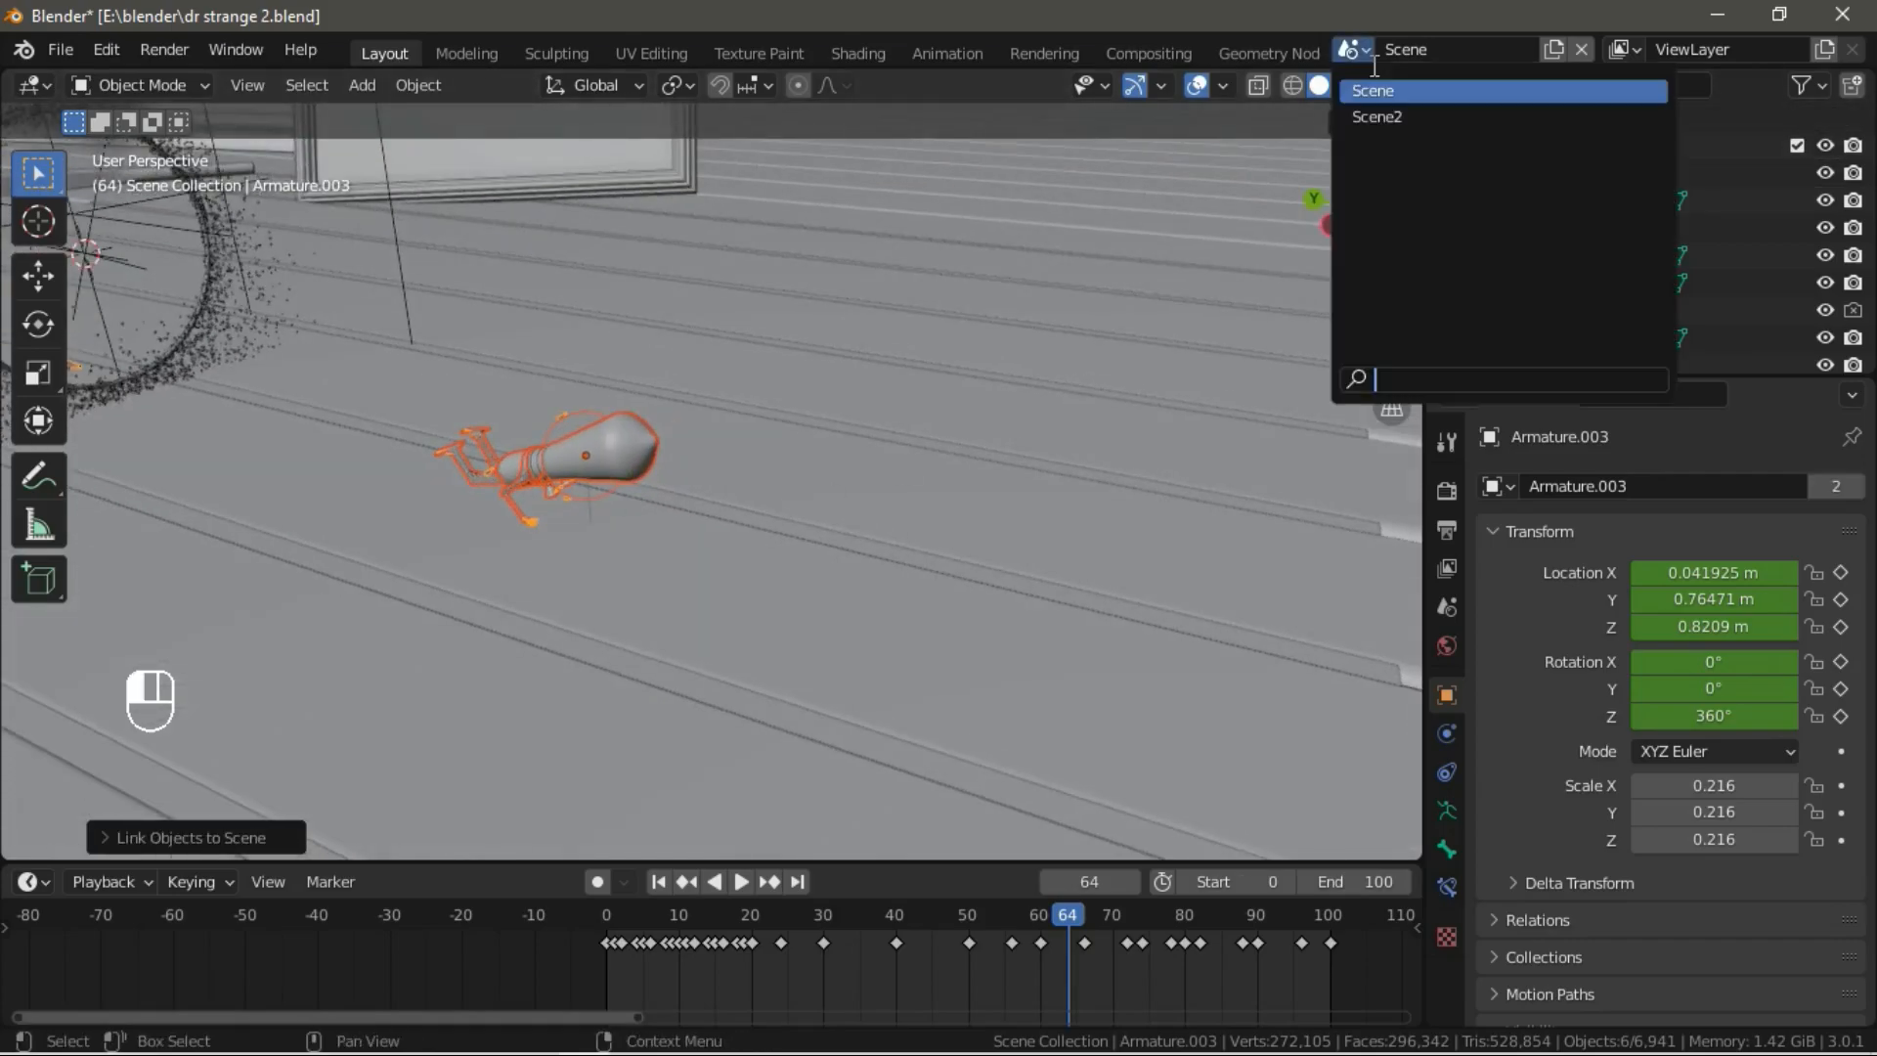
{"action": "left_click", "coordinate": [1359, 118]}
{"action": "middle_click_drag", "start_coordinate": [603, 444], "coordinate": [924, 414], "text": "shift"}
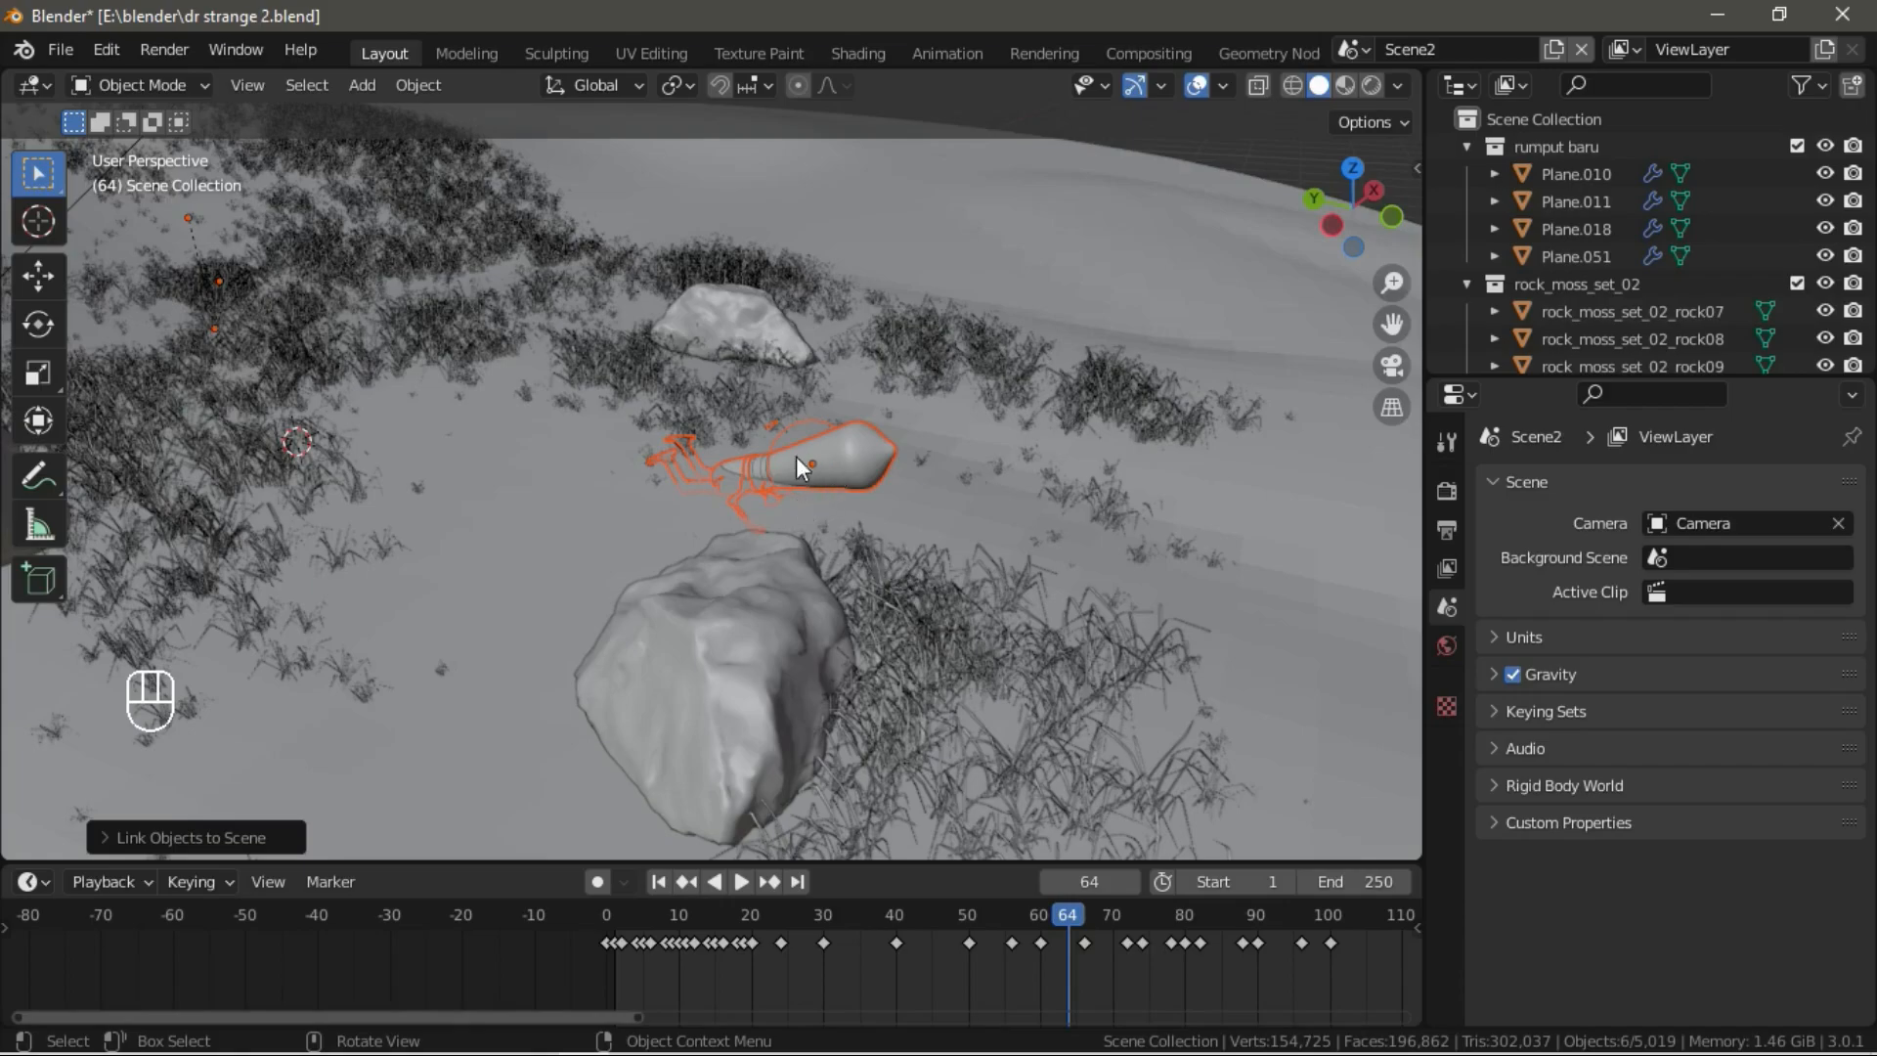
Return to the attic scene named Scene, select its camera and link it to Scene2.
{"action": "left_click", "coordinate": [1357, 57]}
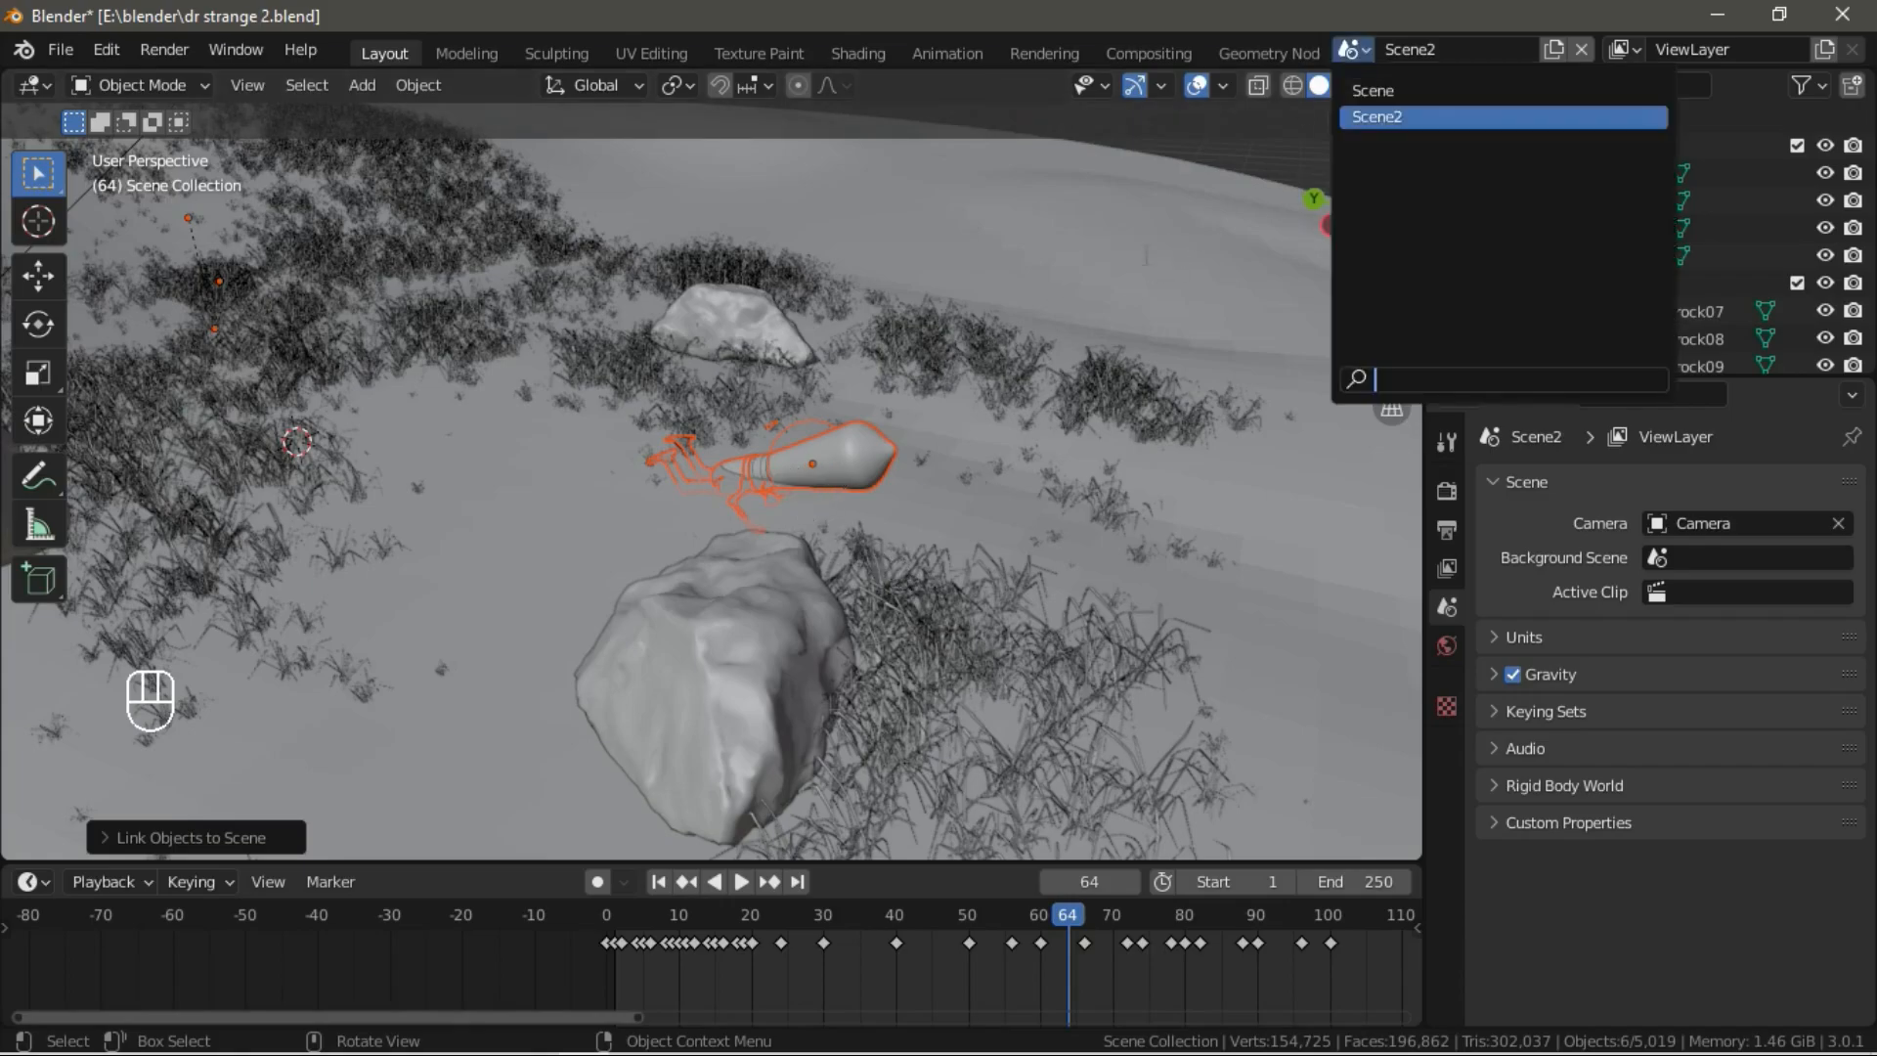
{"action": "left_click", "coordinate": [1412, 91]}
{"action": "scroll", "coordinate": [1167, 315], "scroll_direction": "down", "scroll_amount": 3}
{"action": "middle_click_drag", "start_coordinate": [1130, 324], "coordinate": [1064, 335], "text": "shift"}
{"action": "middle_click_drag", "start_coordinate": [1063, 334], "coordinate": [944, 359]}
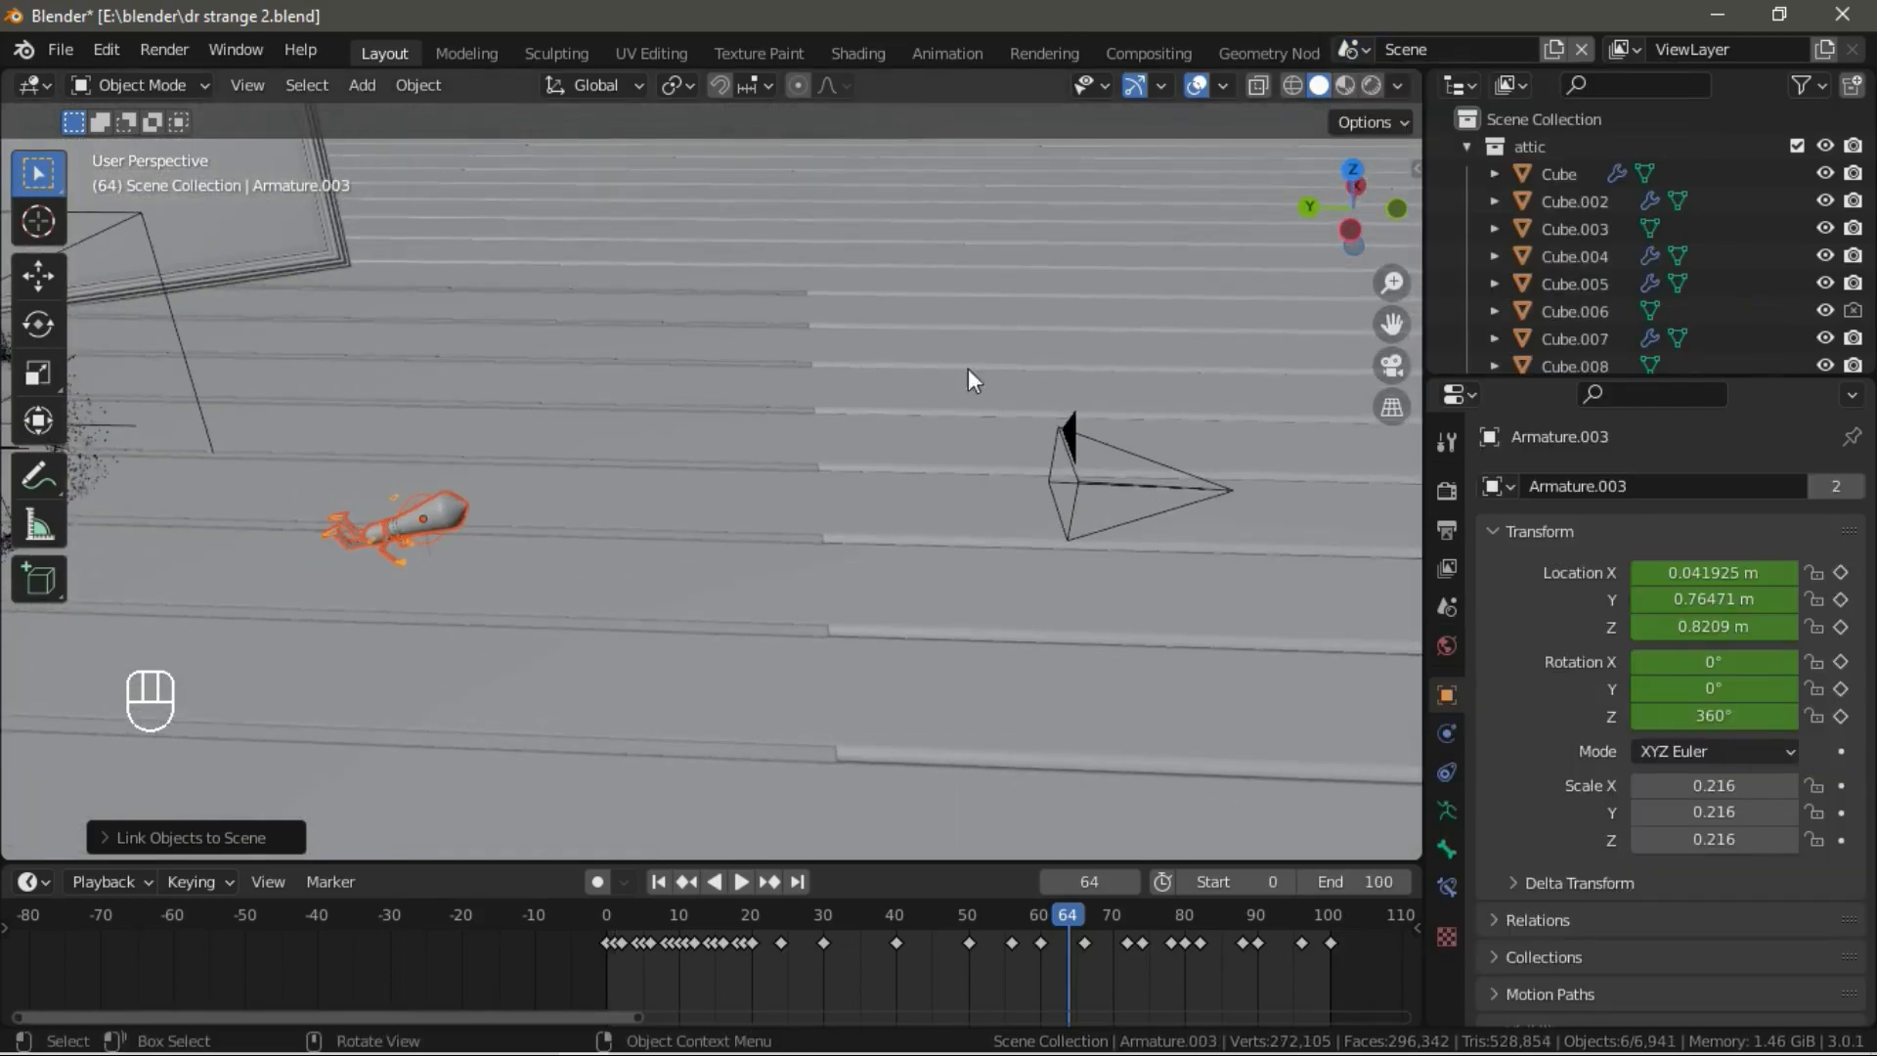
{"action": "left_click", "coordinate": [1066, 431]}
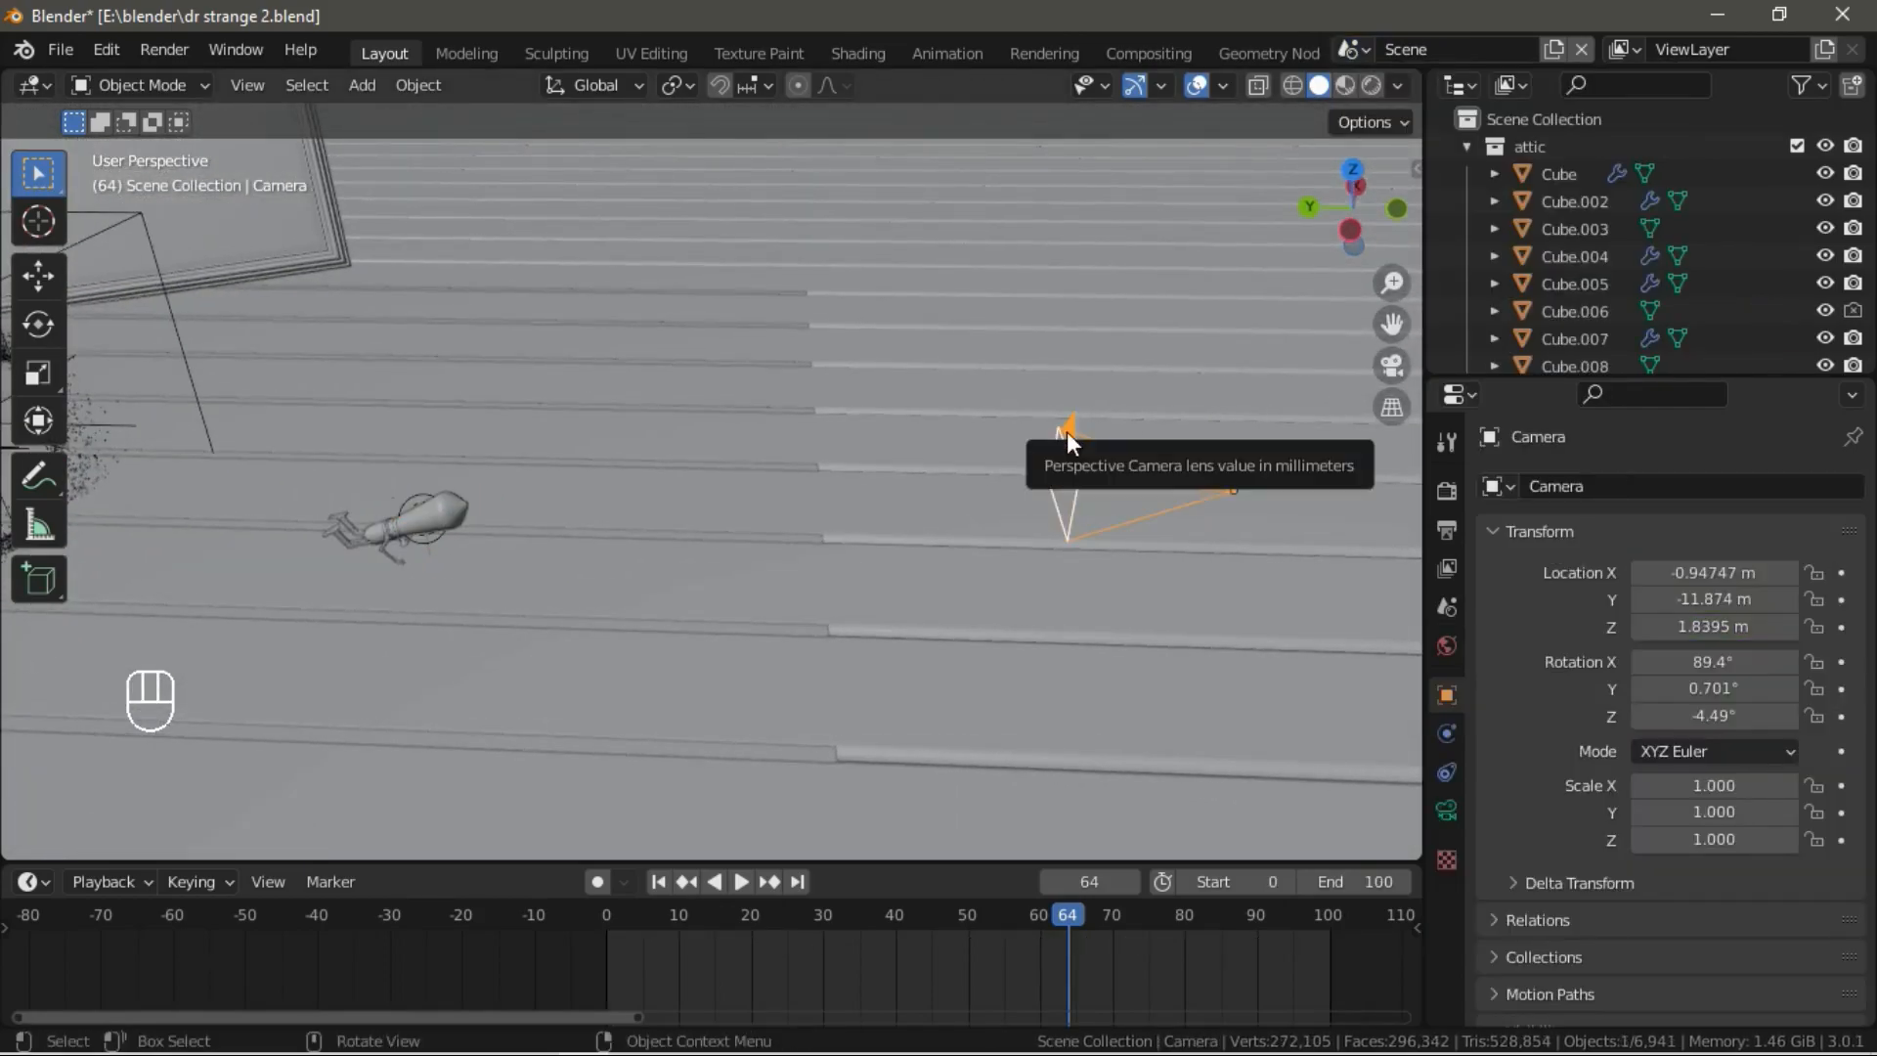
{"action": "key", "text": "ctrl+l"}
{"action": "mouse_move", "coordinate": [1066, 431]}
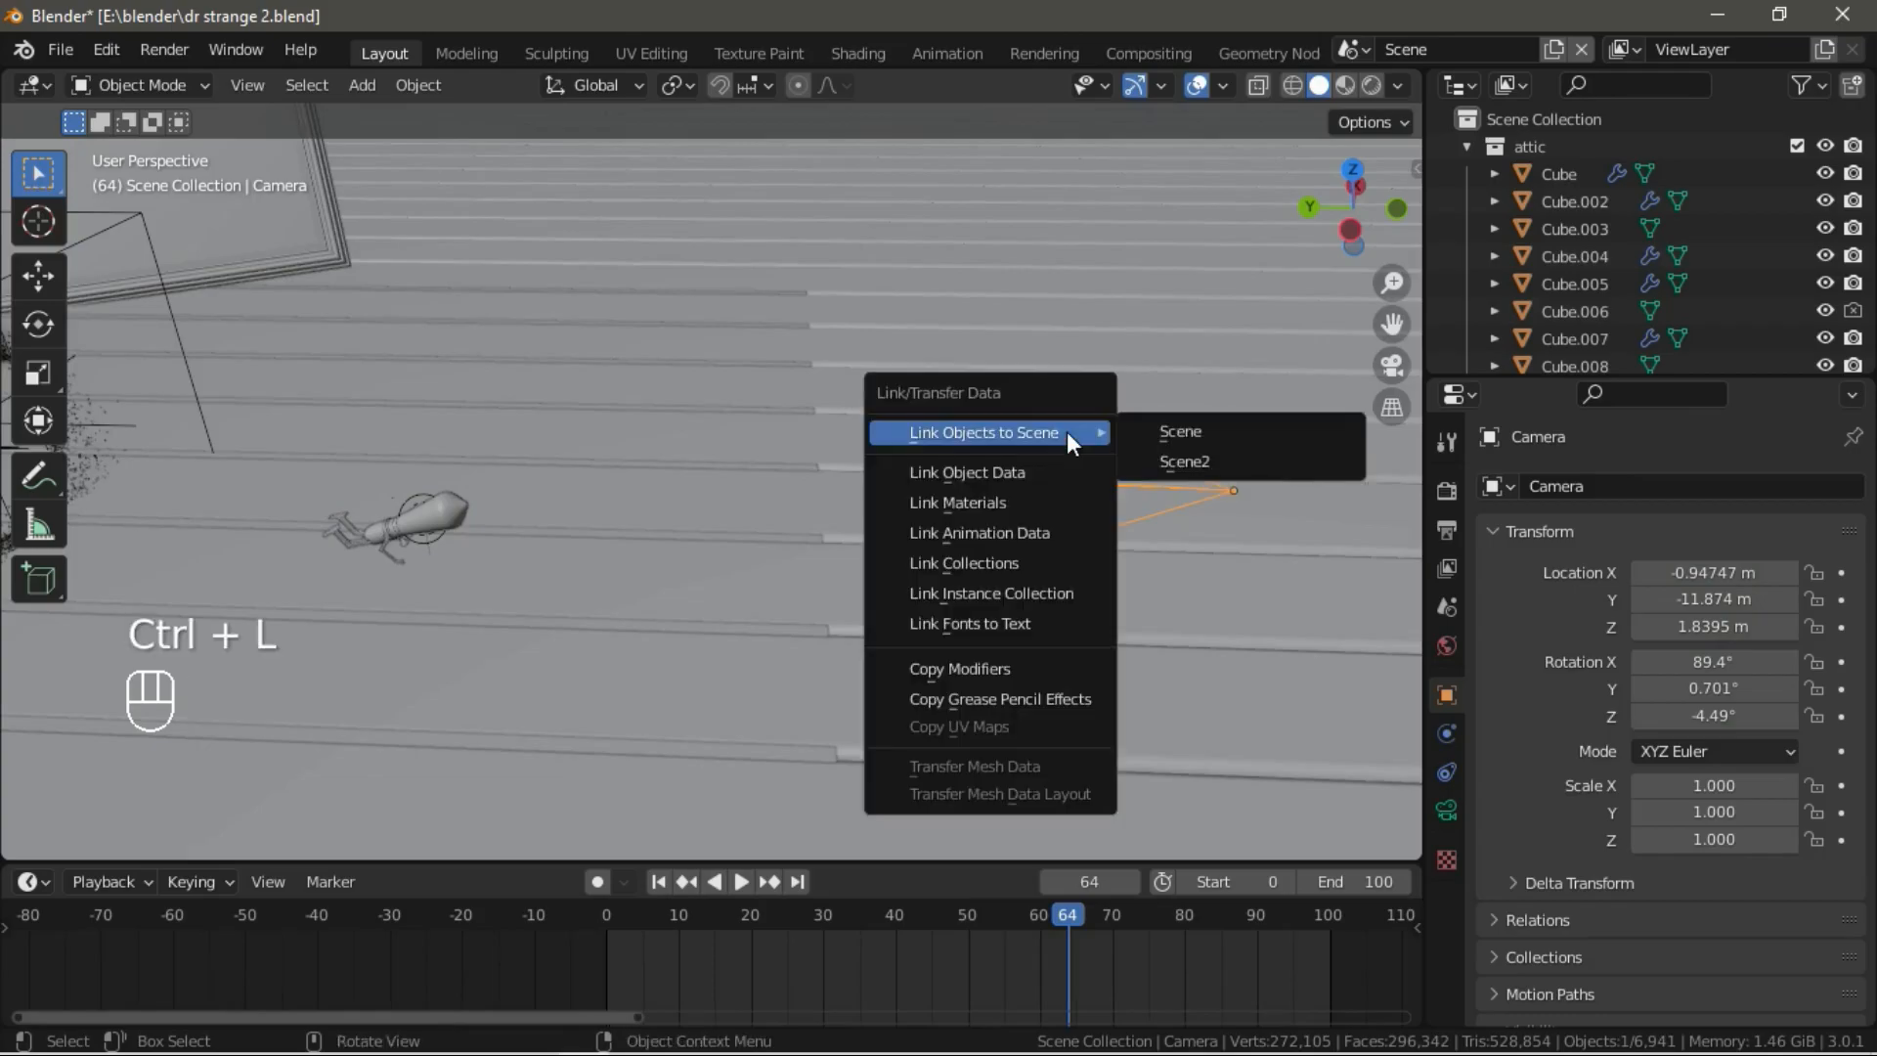
{"action": "left_click", "coordinate": [1188, 459]}
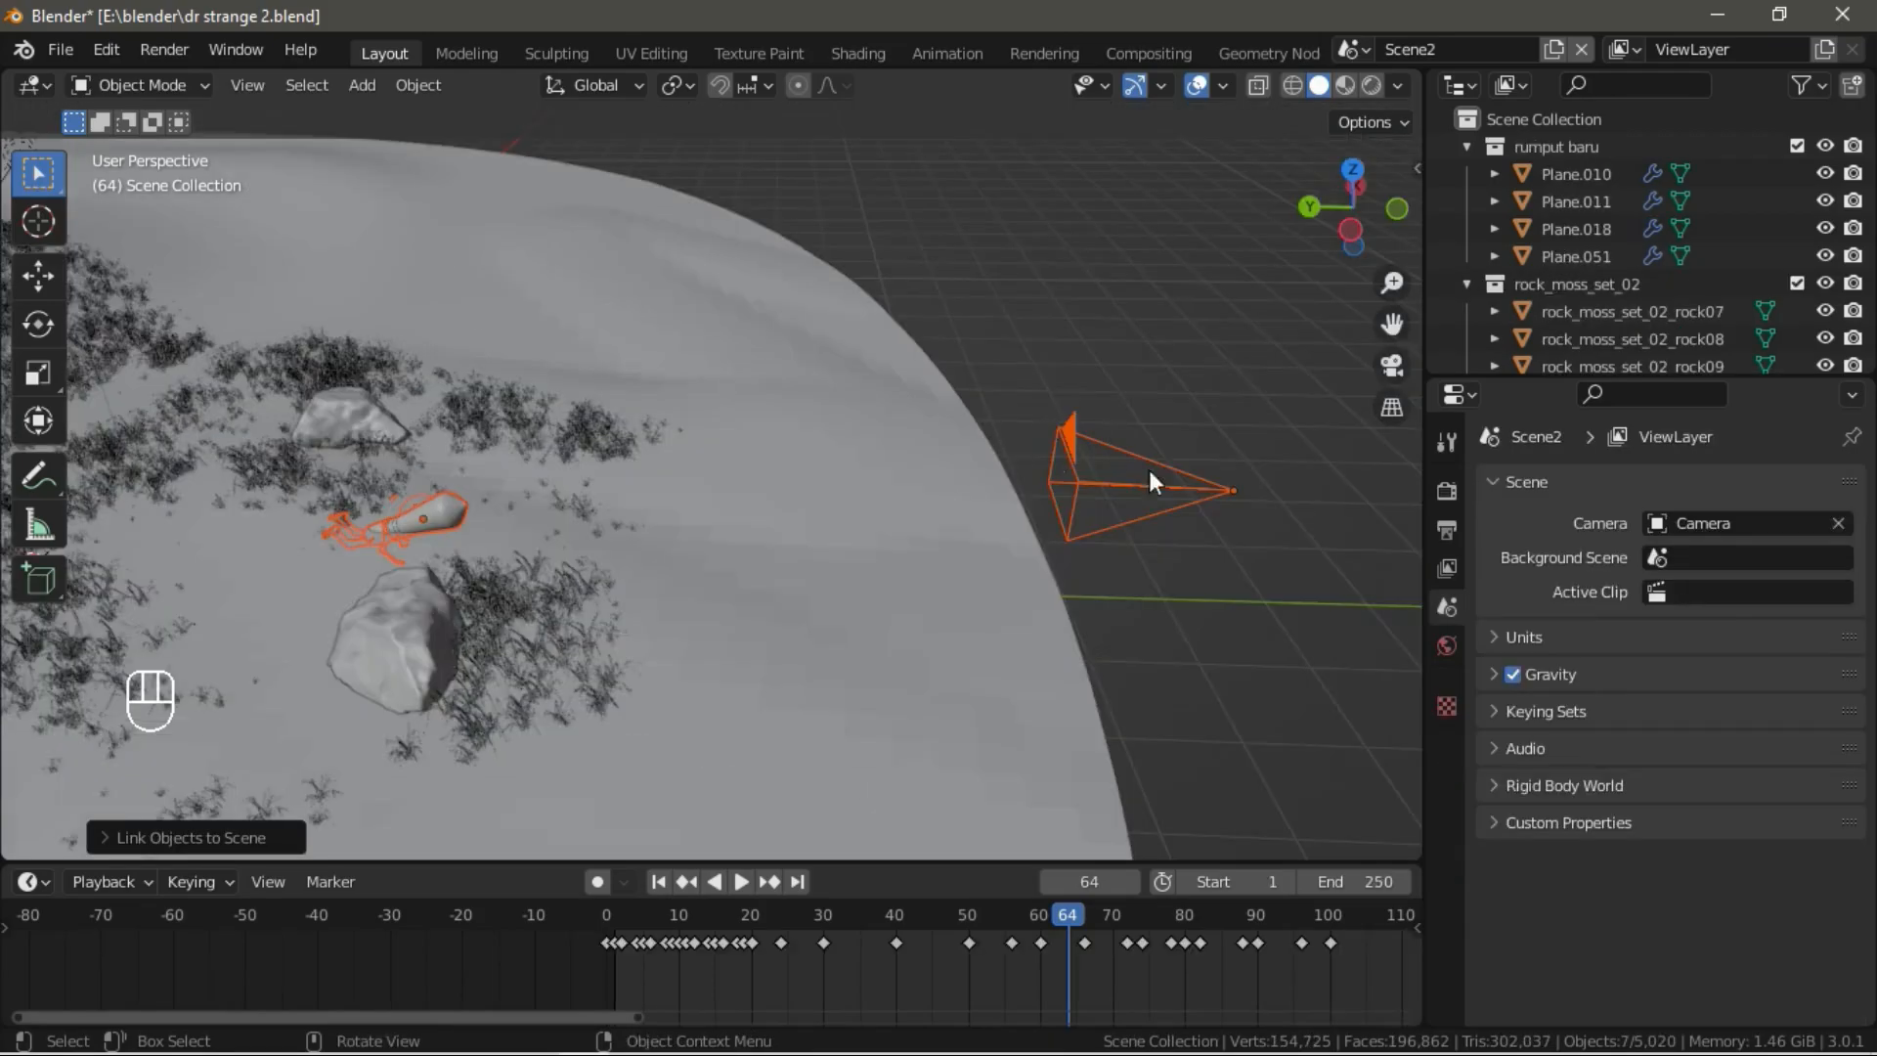
Check Scene2 through the linked camera with nothing selected and switch back to the attic scene.
{"action": "left_click", "coordinate": [1175, 356]}
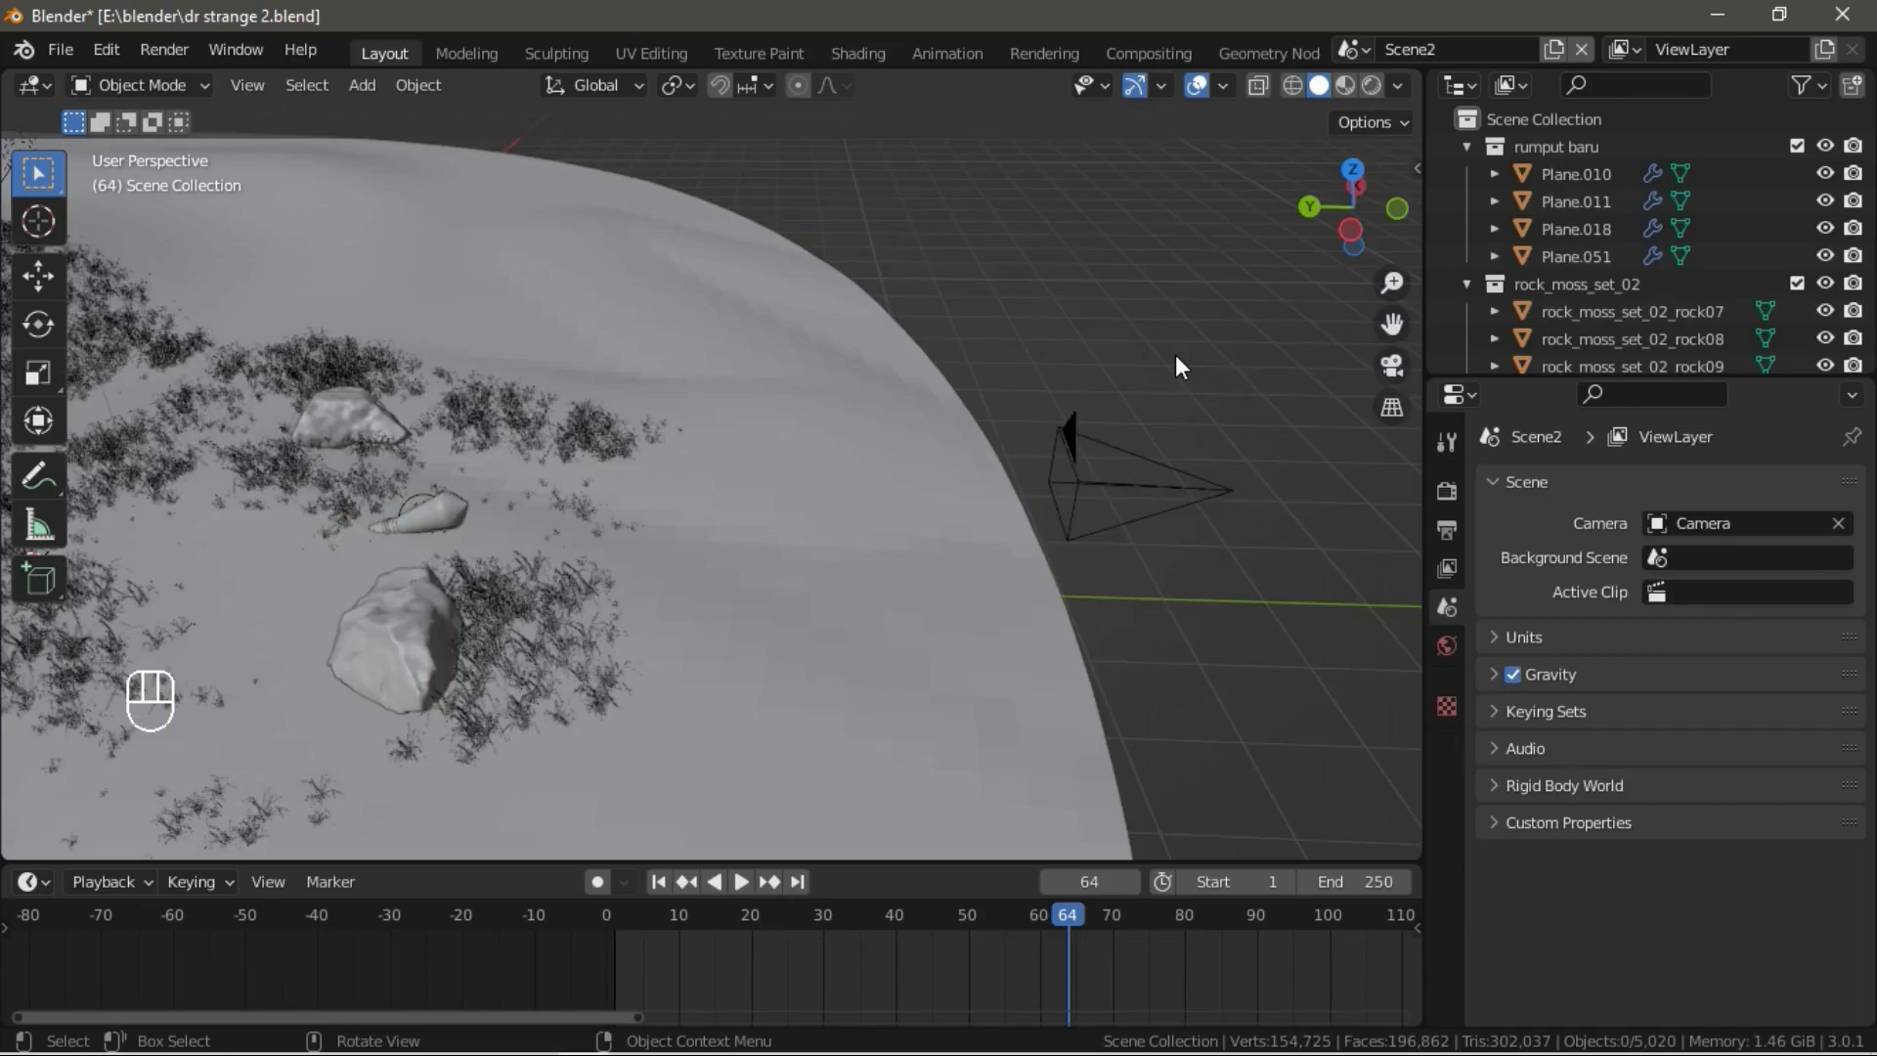
{"action": "key", "text": "KP_0"}
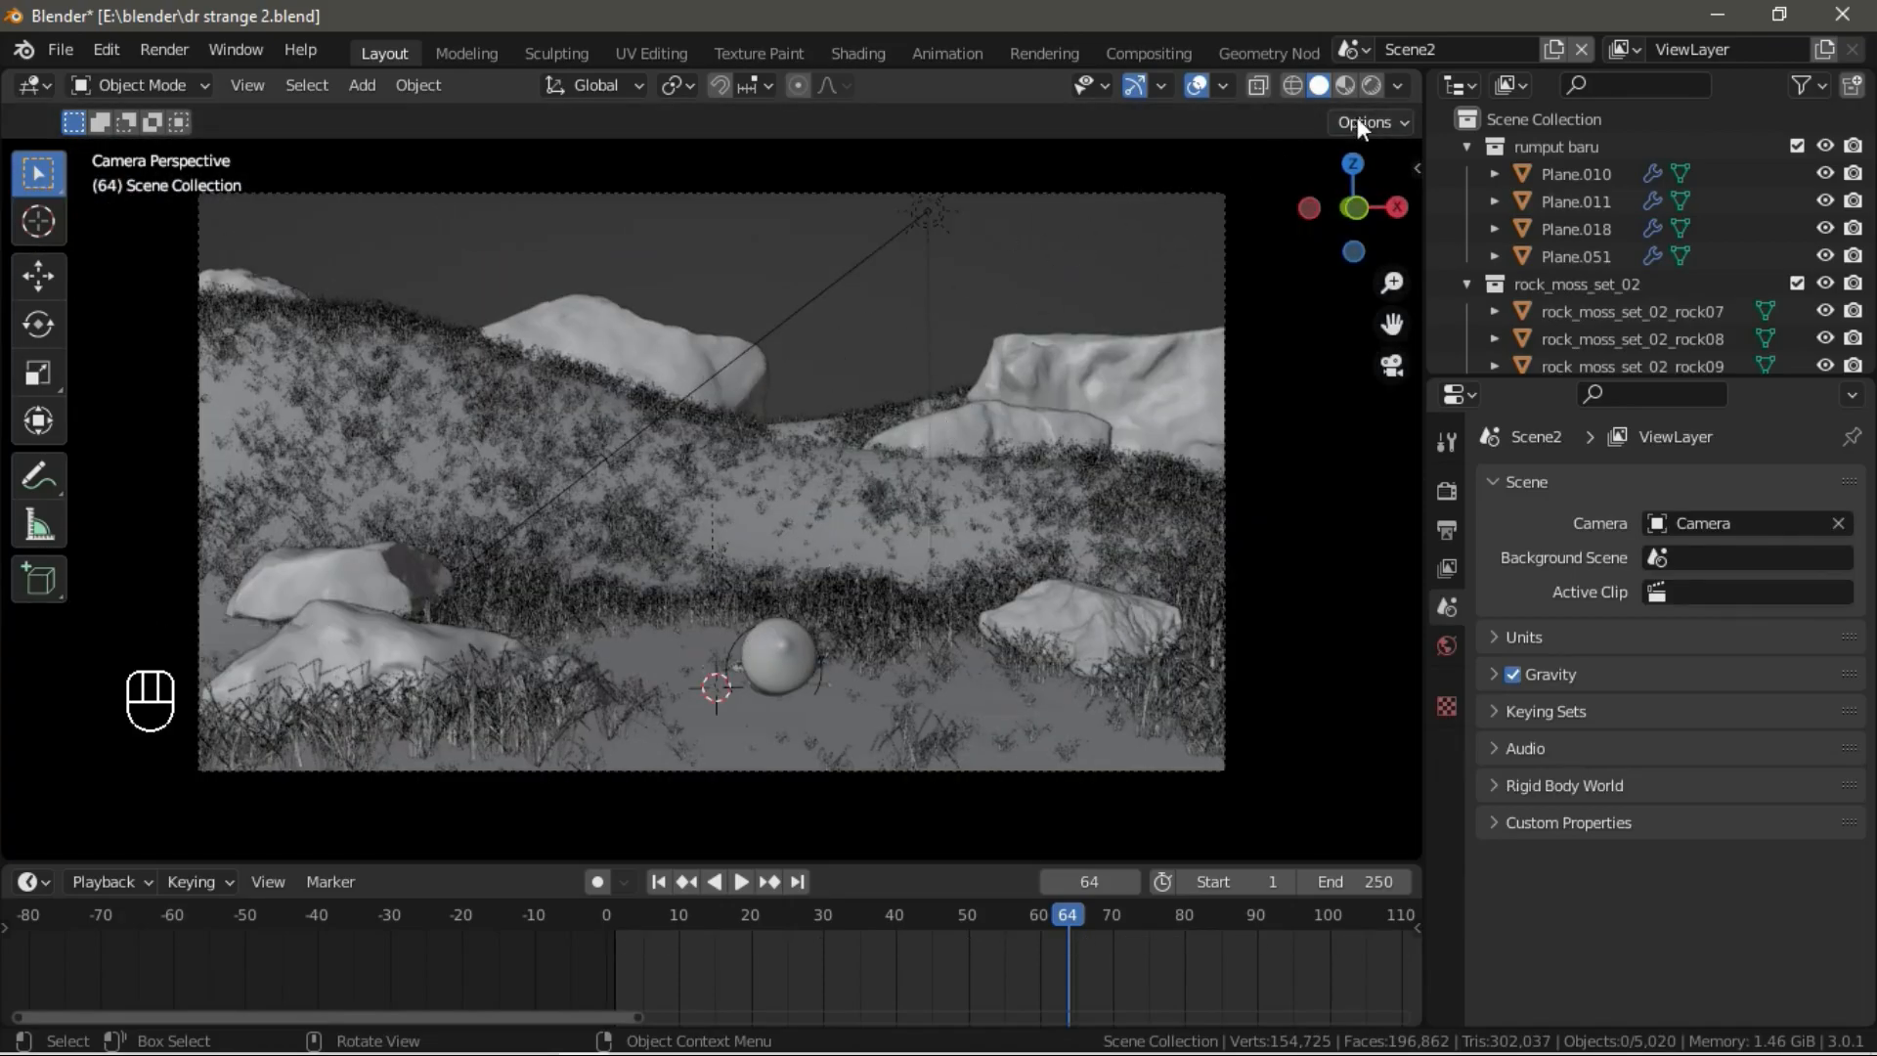
{"action": "left_click", "coordinate": [1363, 49]}
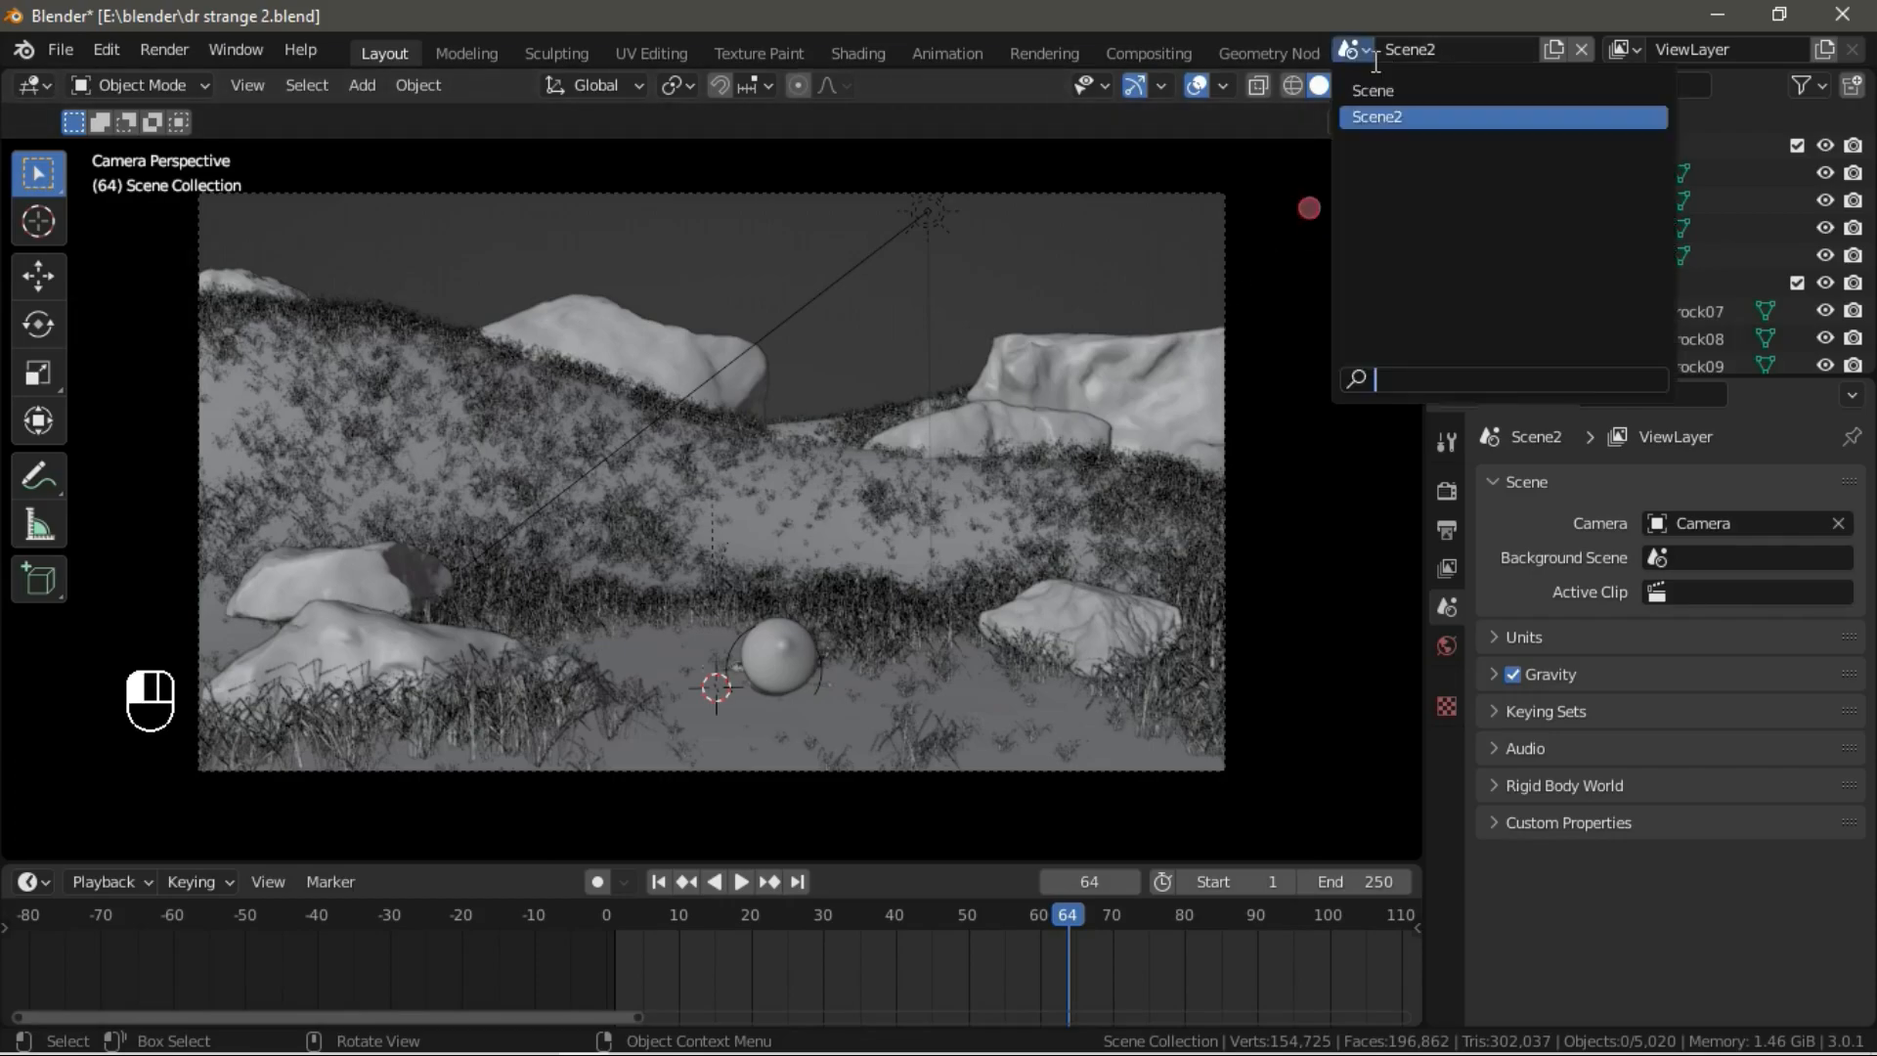
{"action": "left_click", "coordinate": [1372, 91]}
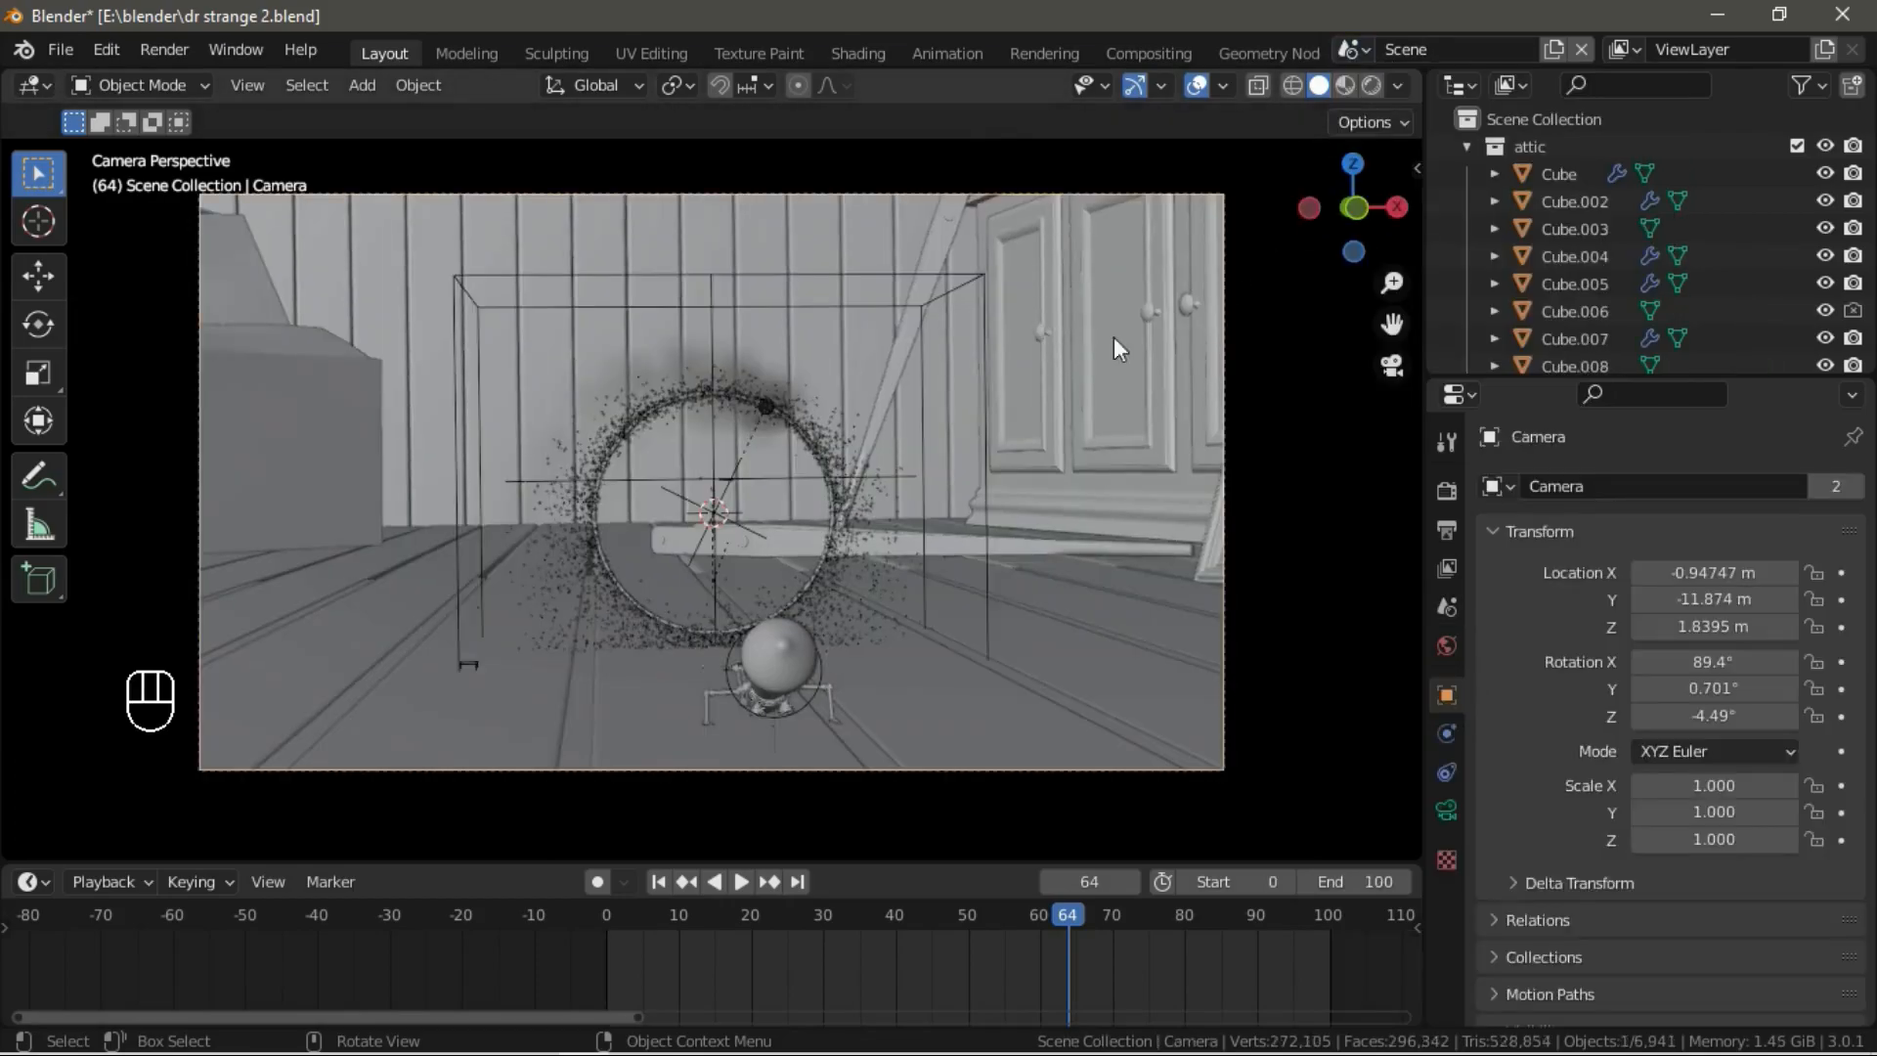
Rewind the attic scene's timeline to frame 0 and select the camera by its frame.
{"action": "left_click", "coordinate": [1189, 201]}
{"action": "left_click", "coordinate": [661, 879]}
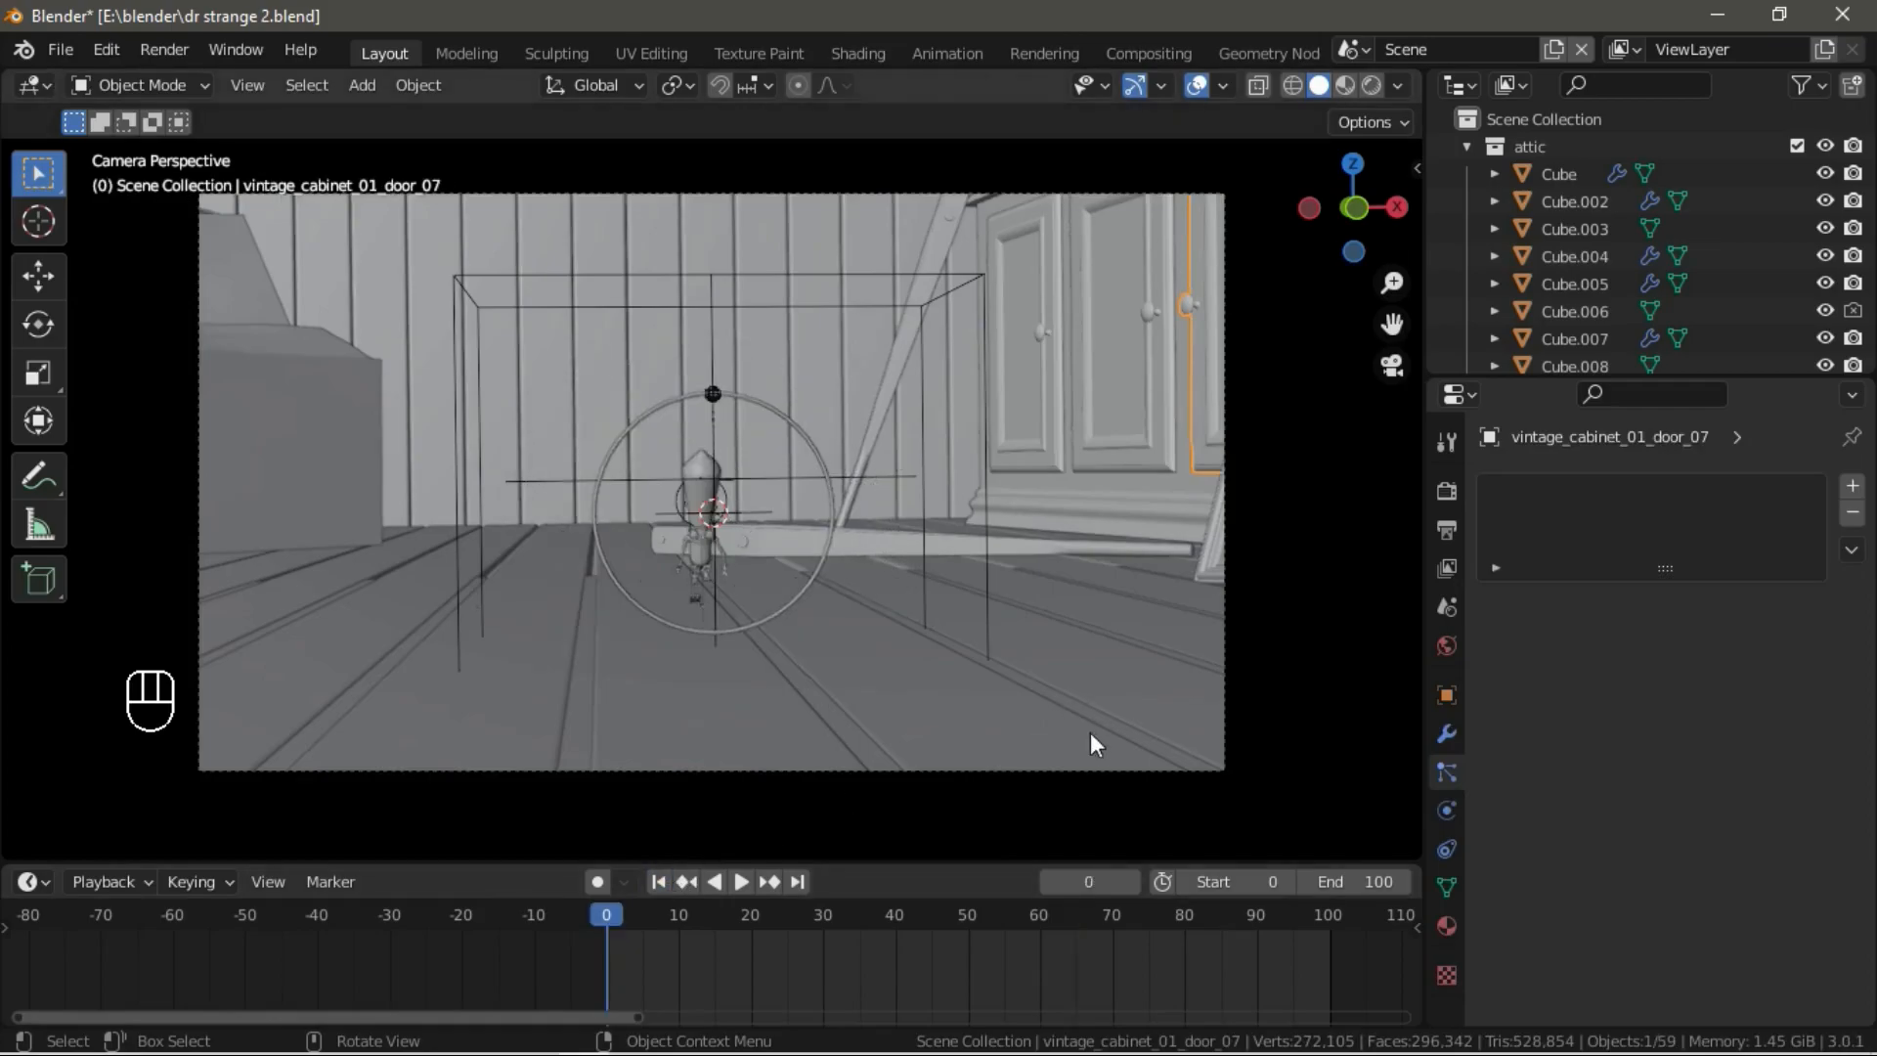
{"action": "left_click", "coordinate": [1093, 768]}
{"action": "left_click", "coordinate": [1094, 772]}
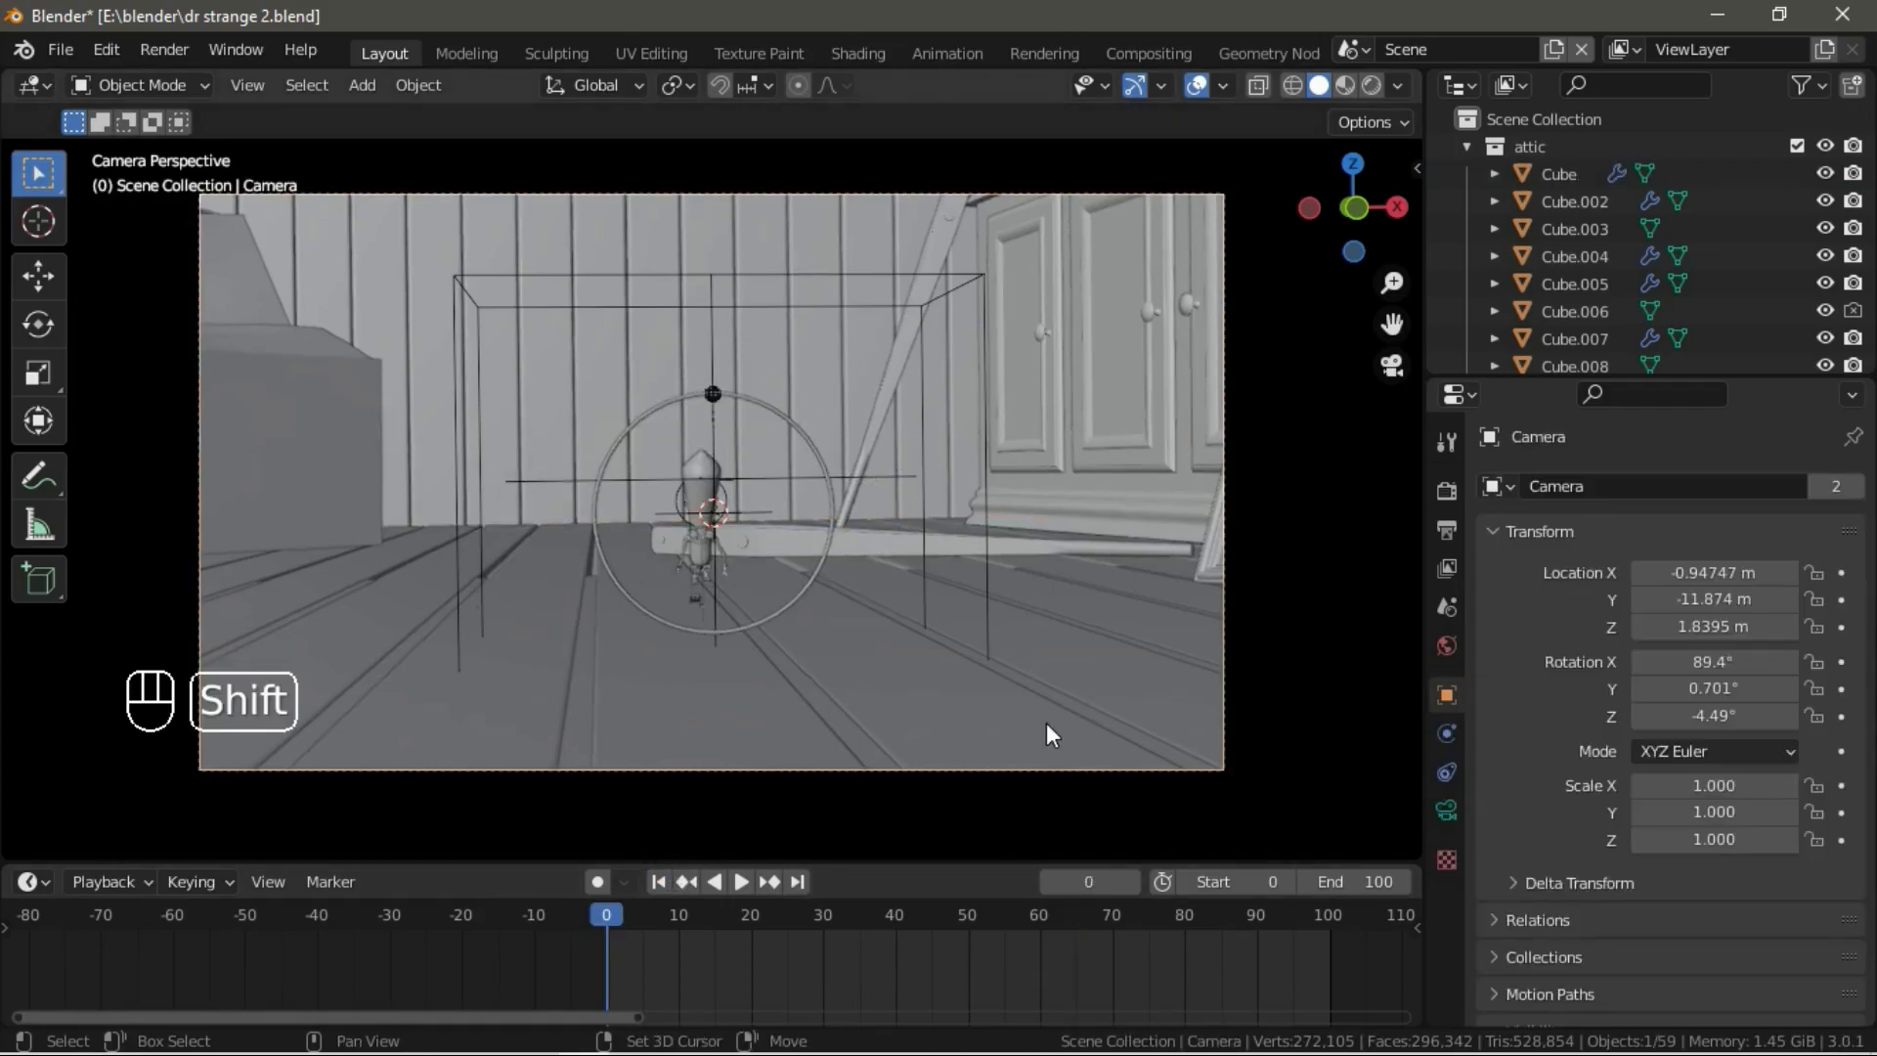
Move the attic camera sideways with walk navigation to about X -2 m, turned to an angled view of the portal.
{"action": "key", "text": "shift+grave"}
{"action": "key", "text": "d"}
{"action": "key", "text": "d"}
{"action": "key", "text": "d"}
{"action": "key", "text": "d"}
{"action": "key", "text": "a"}
{"action": "key", "text": "a"}
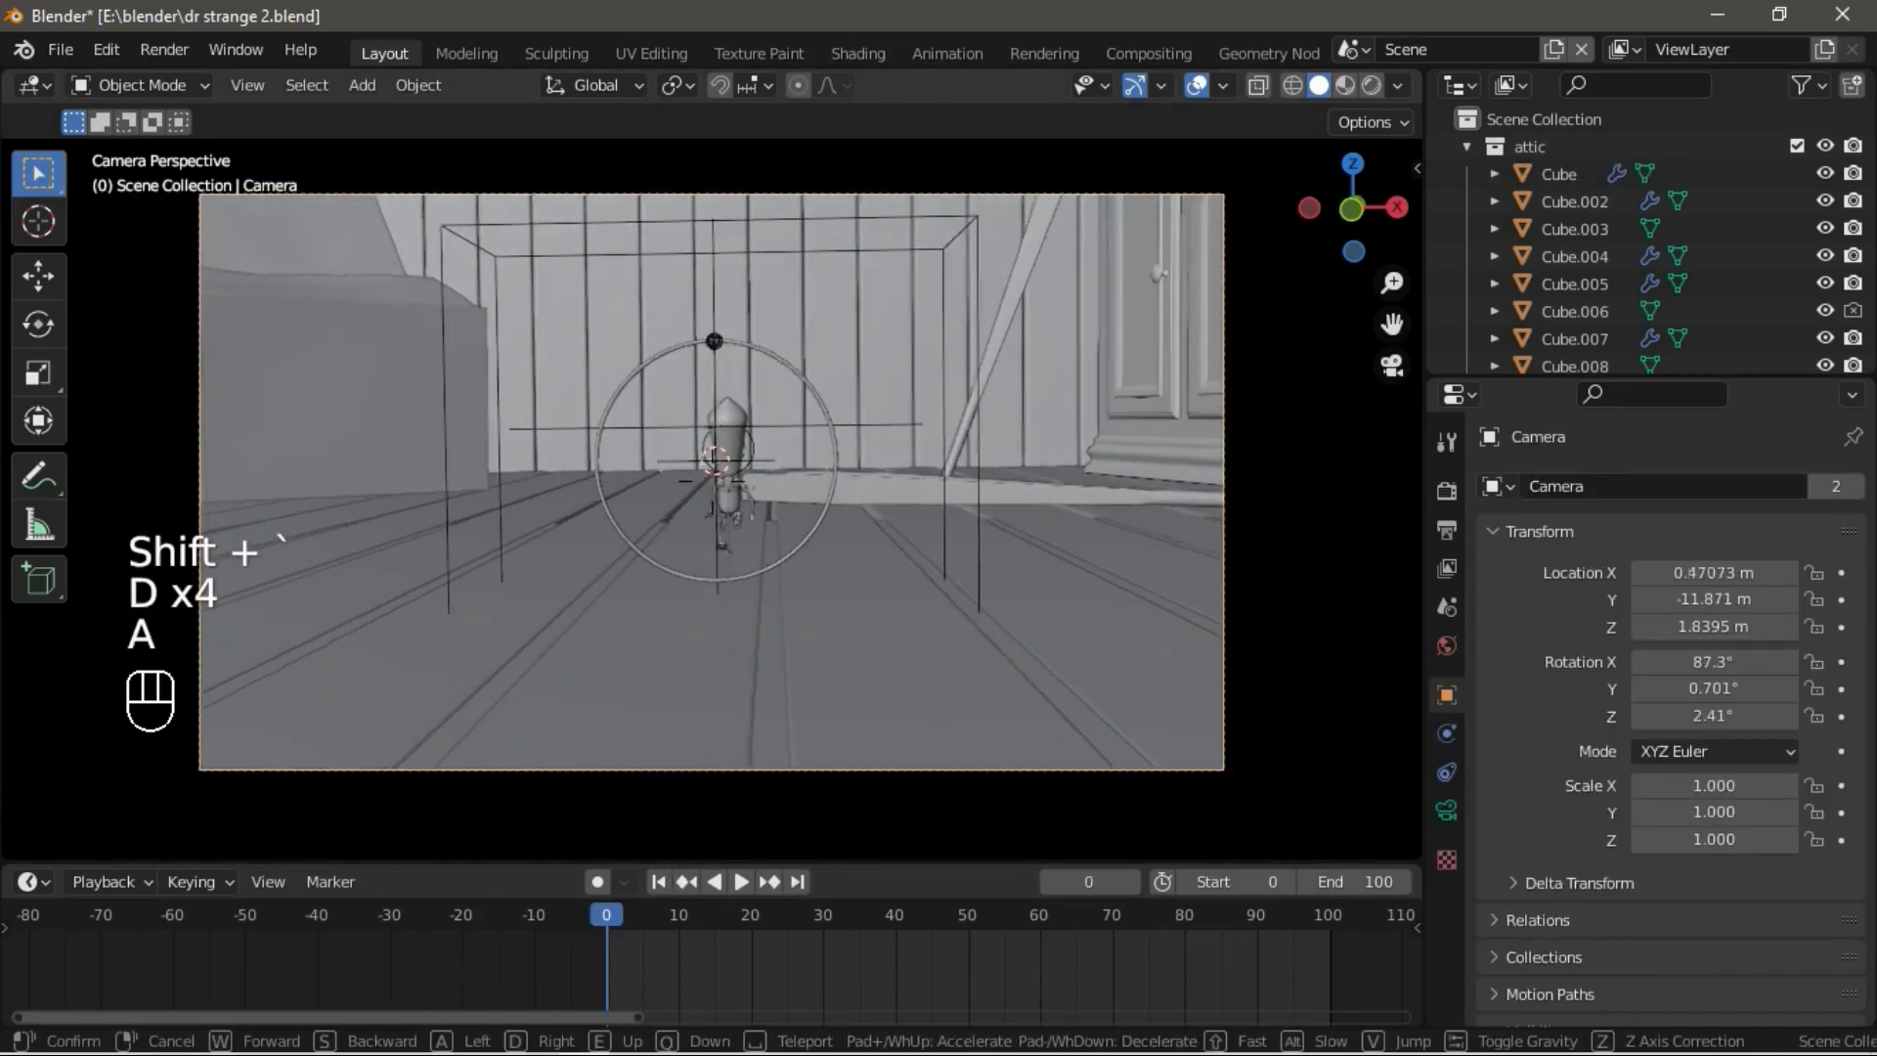
{"action": "key", "text": "a"}
{"action": "key", "text": "a"}
{"action": "key", "text": "a"}
{"action": "key", "text": "a"}
{"action": "key", "text": "a"}
{"action": "key", "text": "a"}
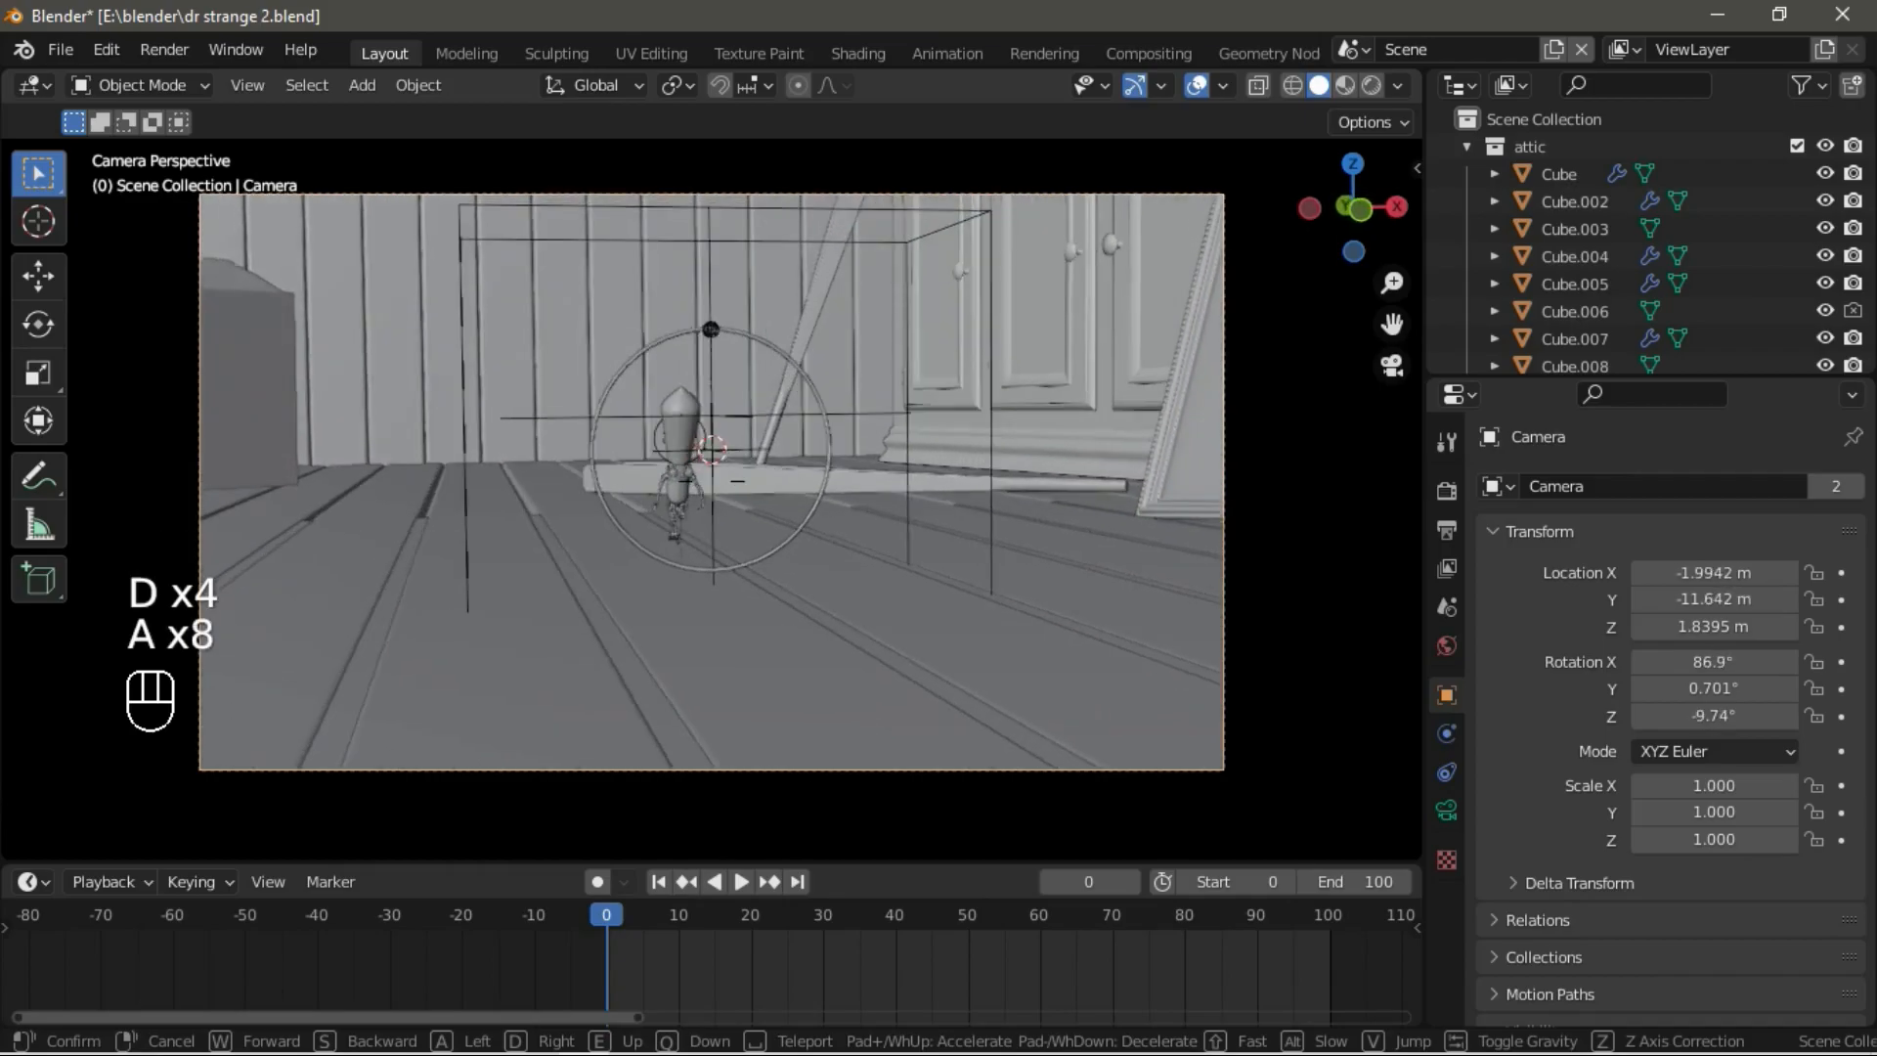
{"action": "left_click", "coordinate": [712, 481]}
Compare the moved camera's view in Scene2 and return to the attic scene.
{"action": "left_click", "coordinate": [1352, 49]}
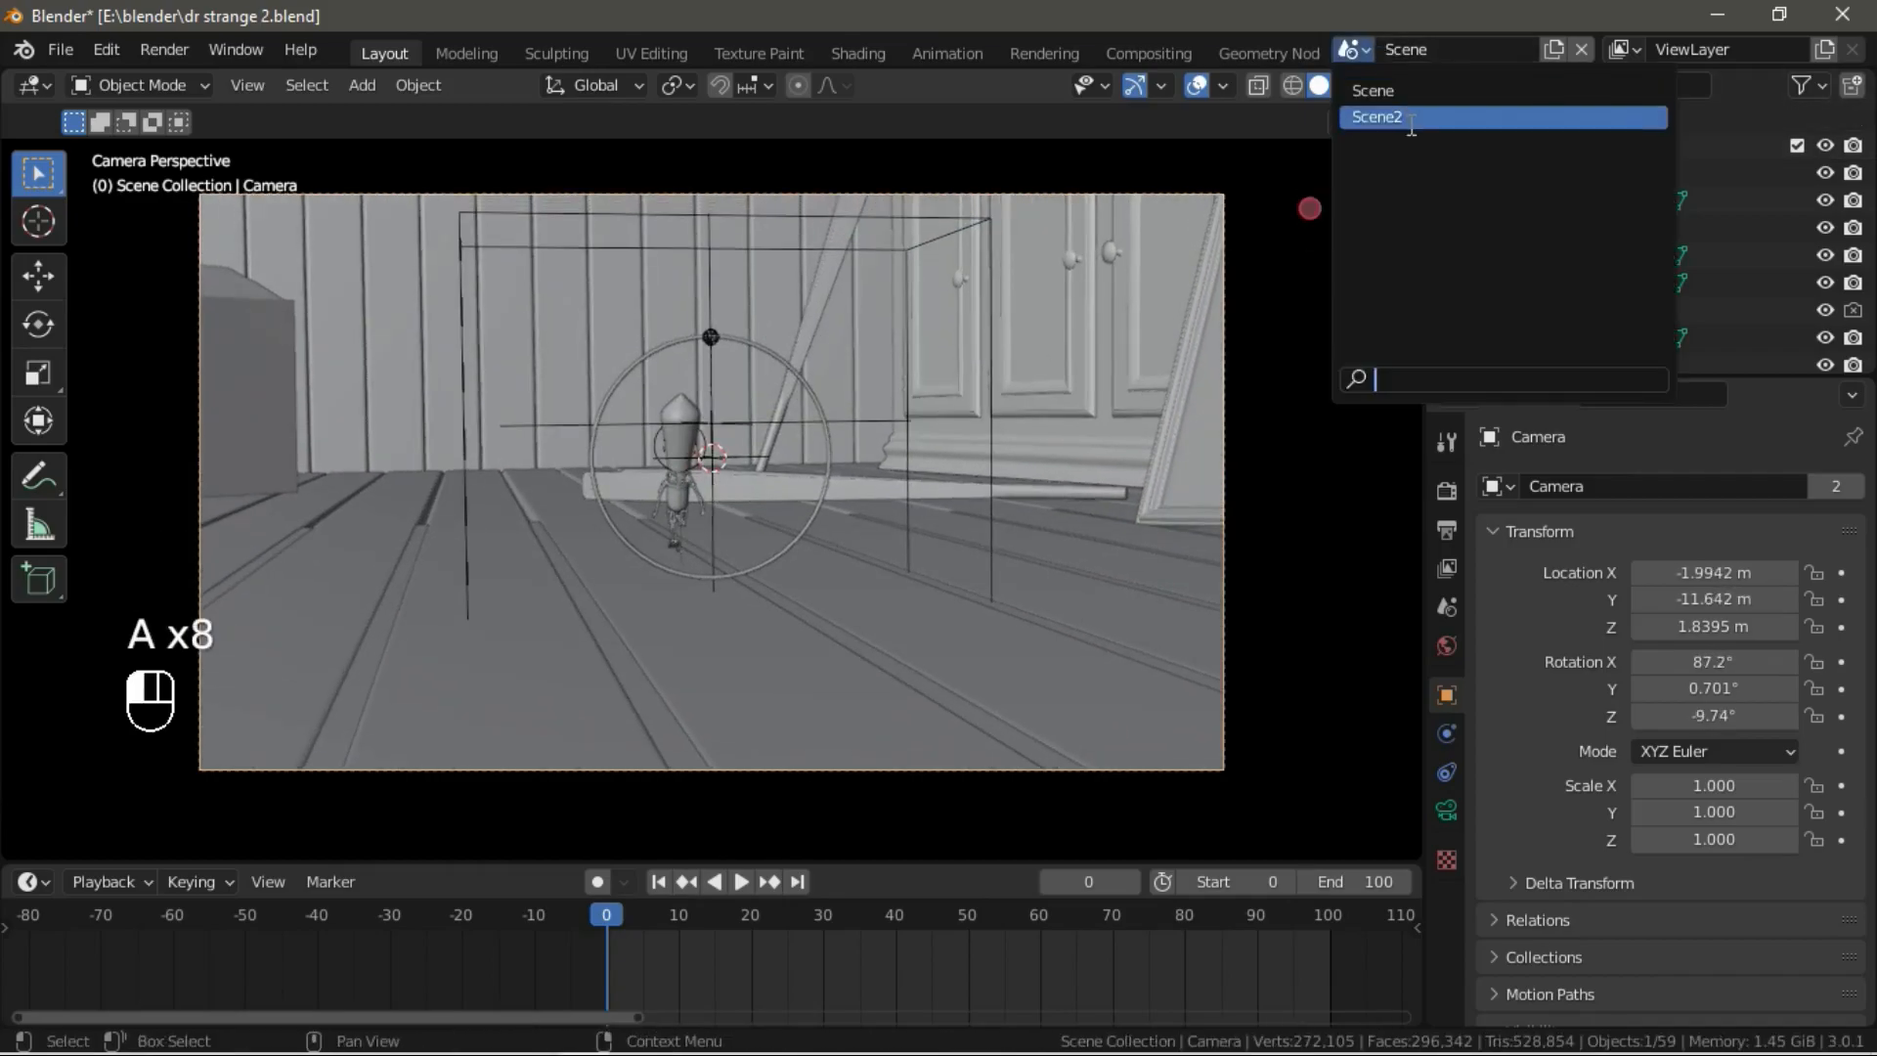
{"action": "left_click", "coordinate": [1407, 119]}
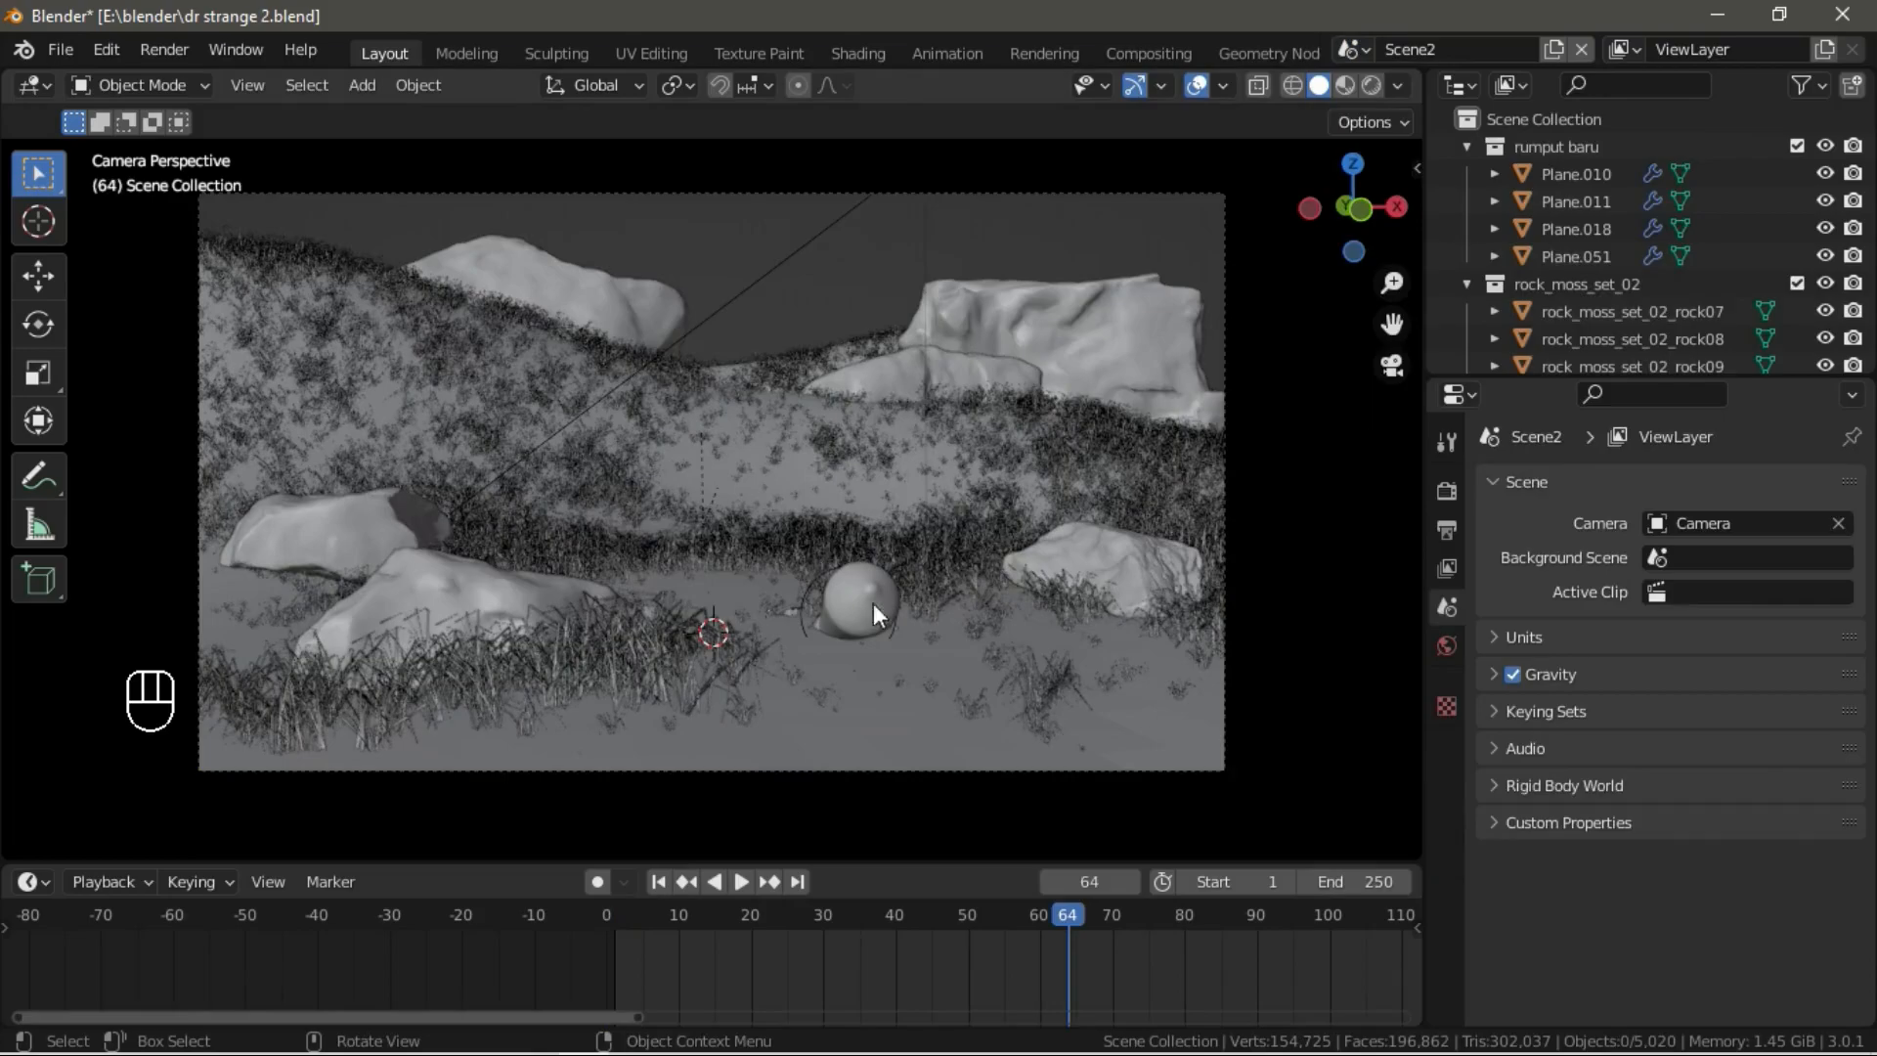
{"action": "left_click", "coordinate": [1351, 49]}
{"action": "left_click", "coordinate": [1368, 82]}
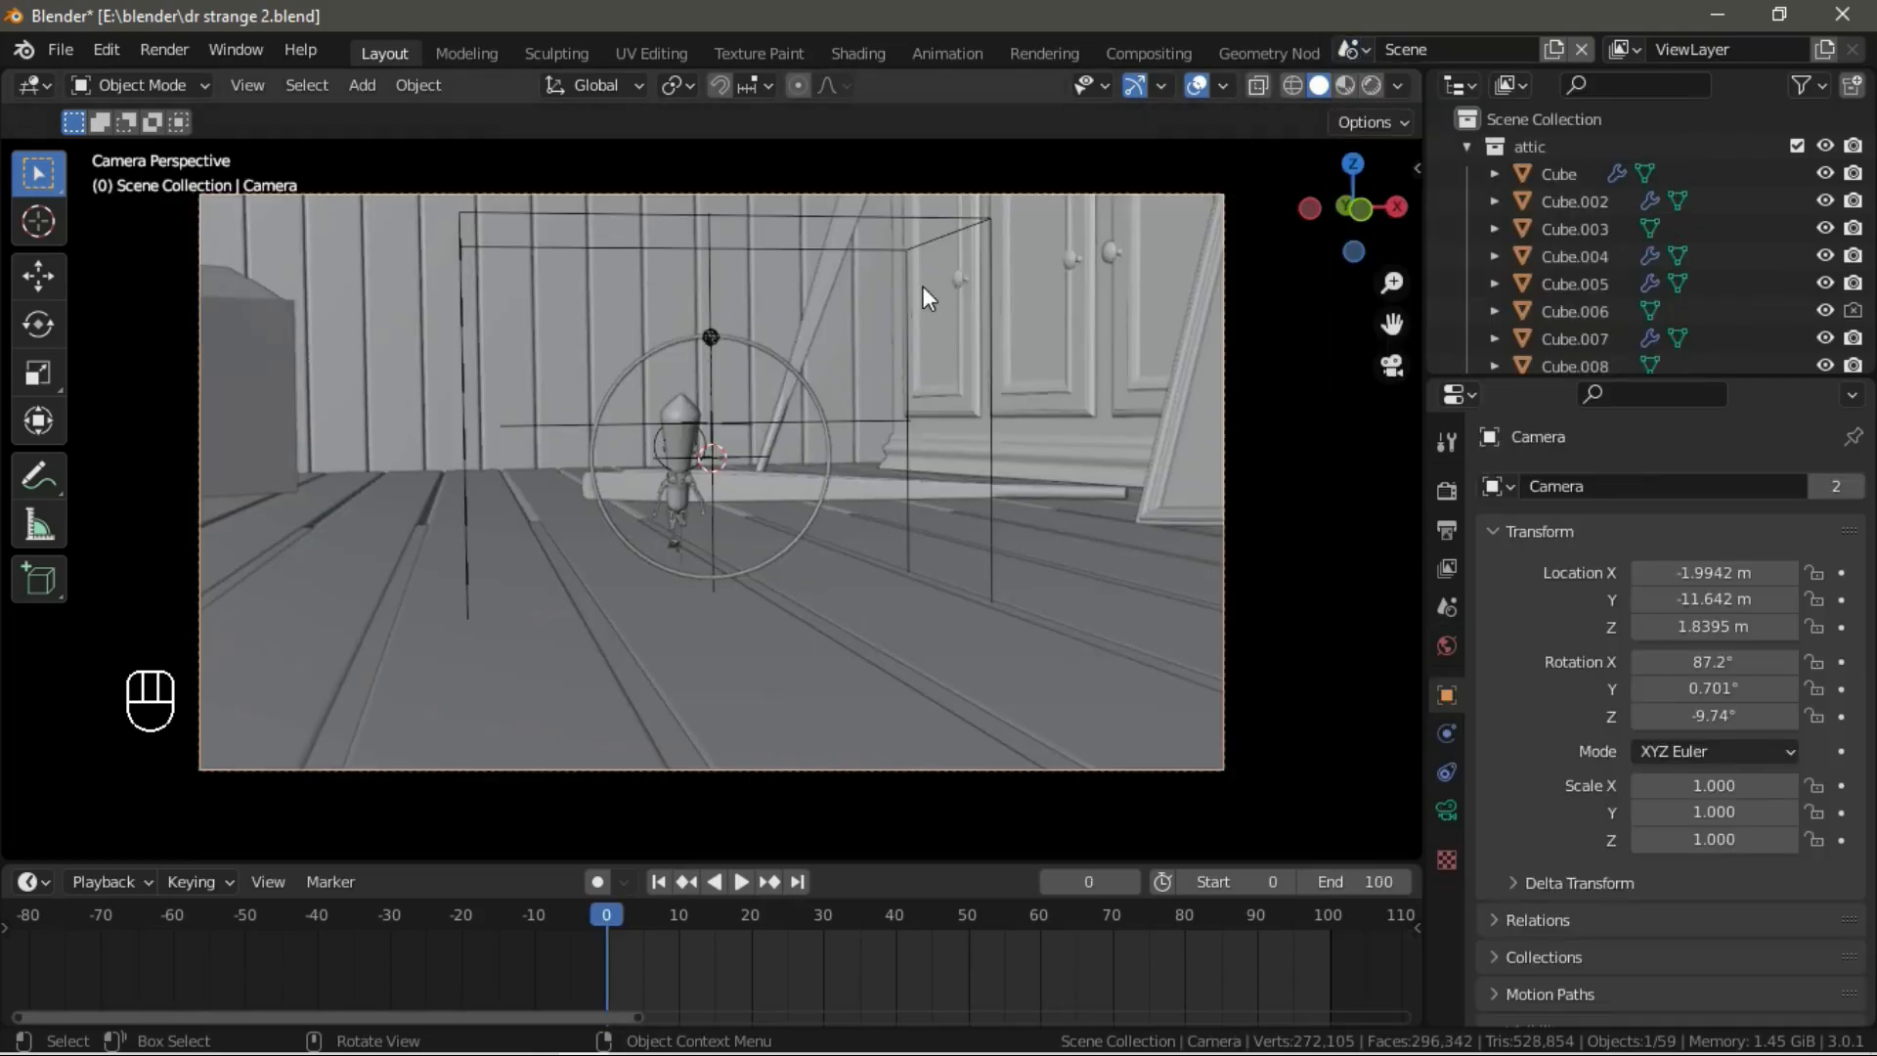
Walk the camera to about X -0.3 m, Y -11.7 m so it faces the portal ring and robot frontally.
{"action": "key", "text": "shift+grave"}
{"action": "key", "text": "d"}
{"action": "key", "text": "d"}
{"action": "key", "text": "d"}
{"action": "key", "text": "d"}
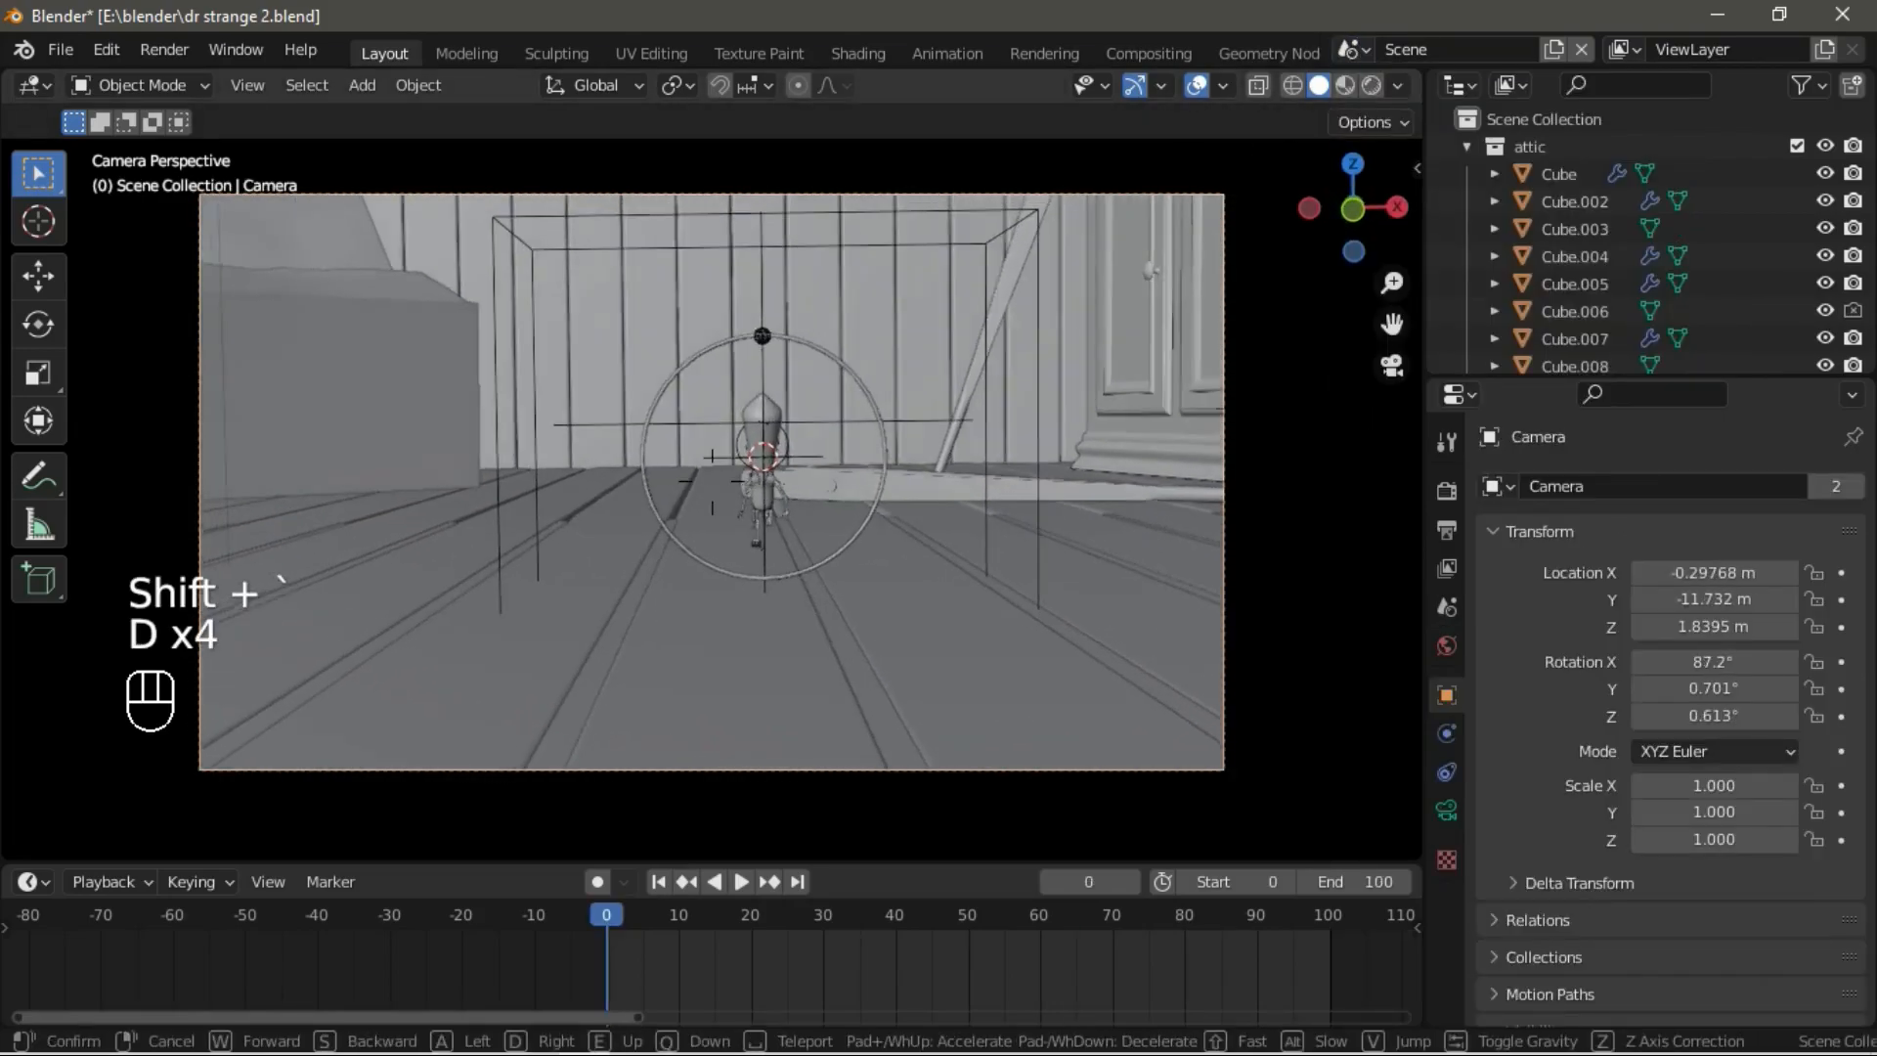
{"action": "left_click", "coordinate": [1243, 228]}
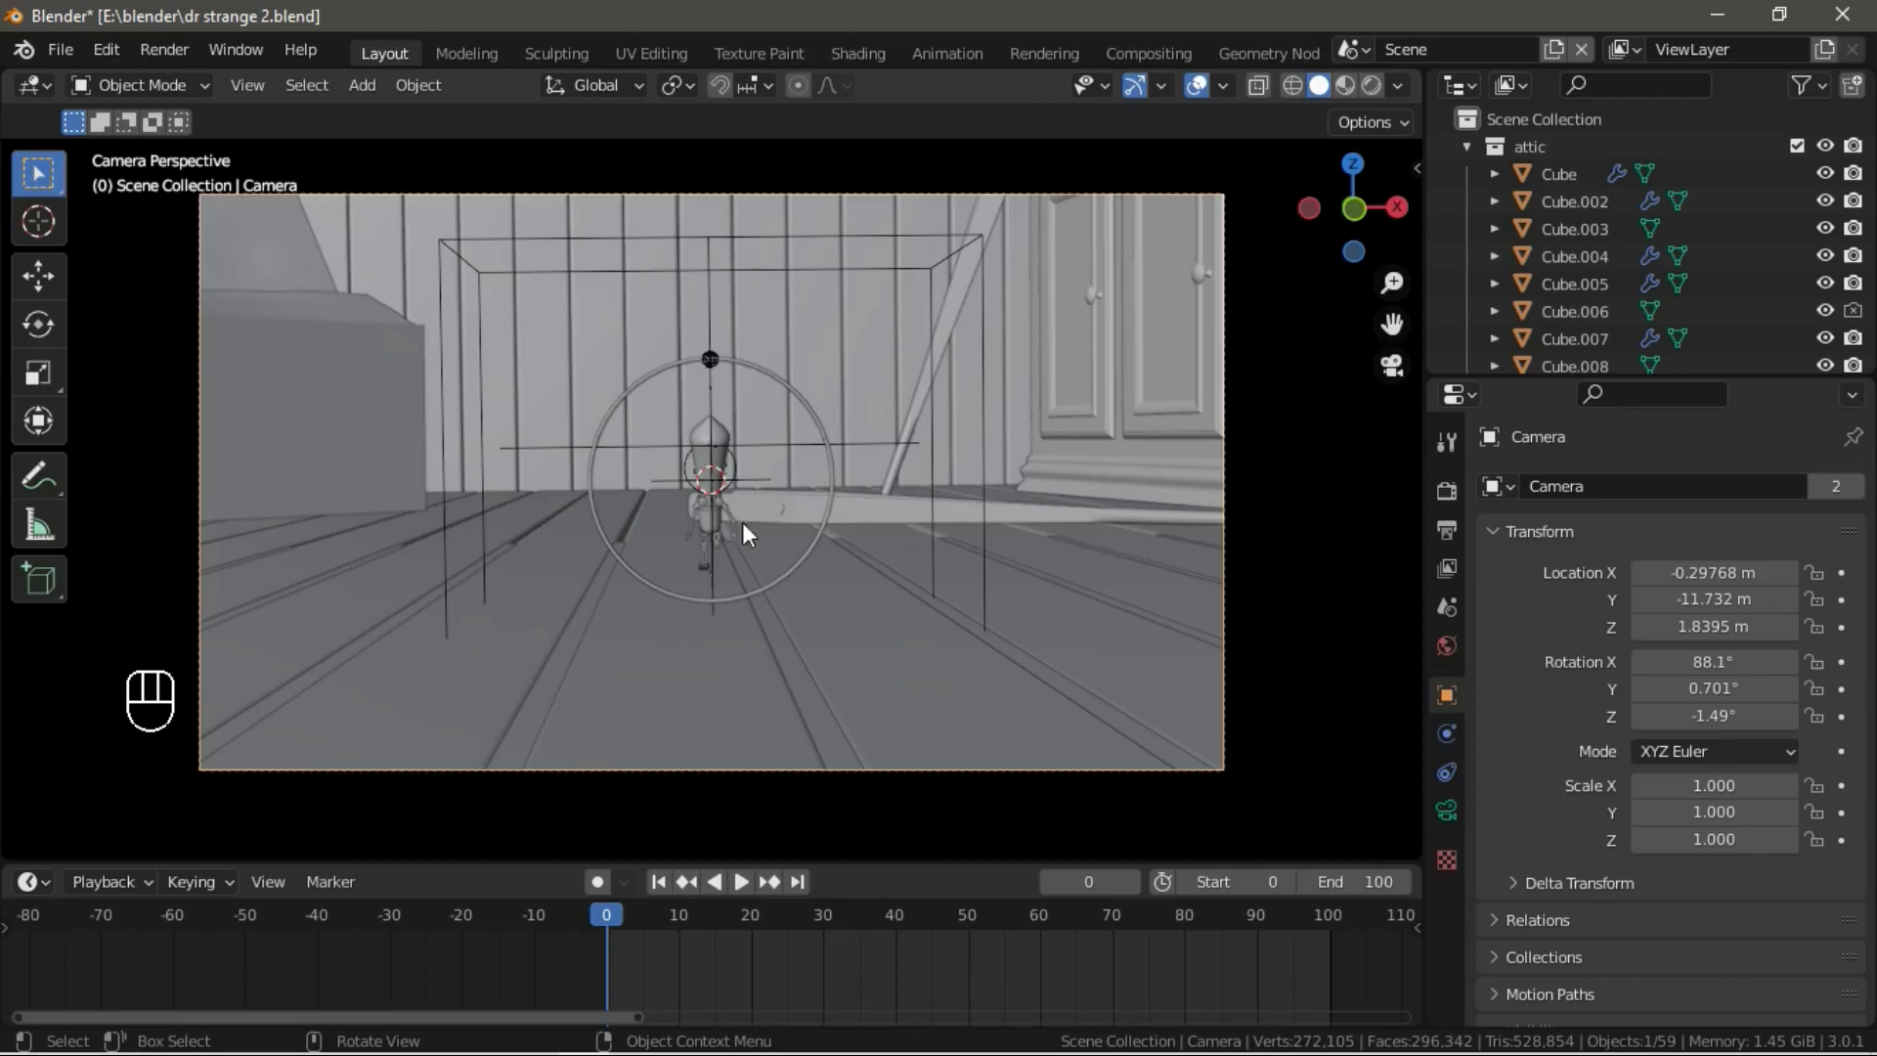
Preview the portal spark animation through the camera and rewind to frame 0.
{"action": "key", "text": "space"}
{"action": "key", "text": "space"}
{"action": "key", "text": "space"}
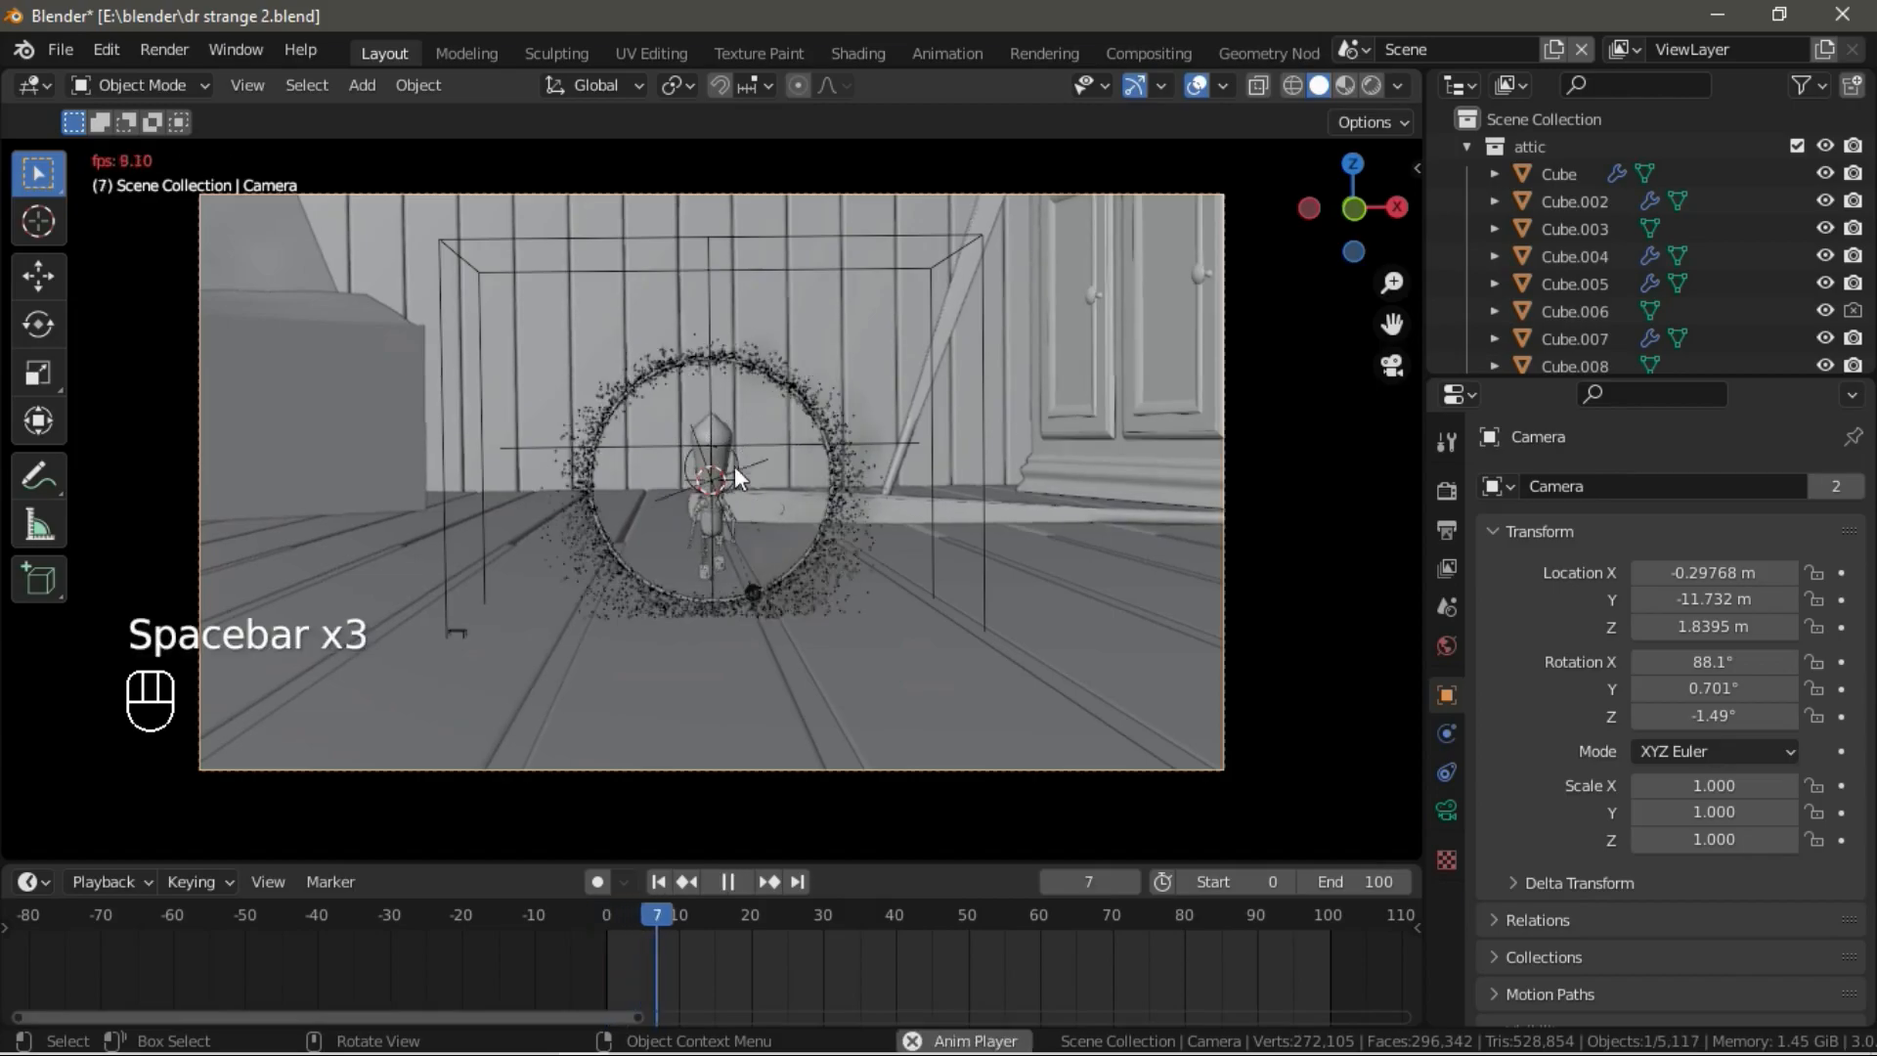
{"action": "key", "text": "space"}
{"action": "left_click", "coordinate": [657, 881]}
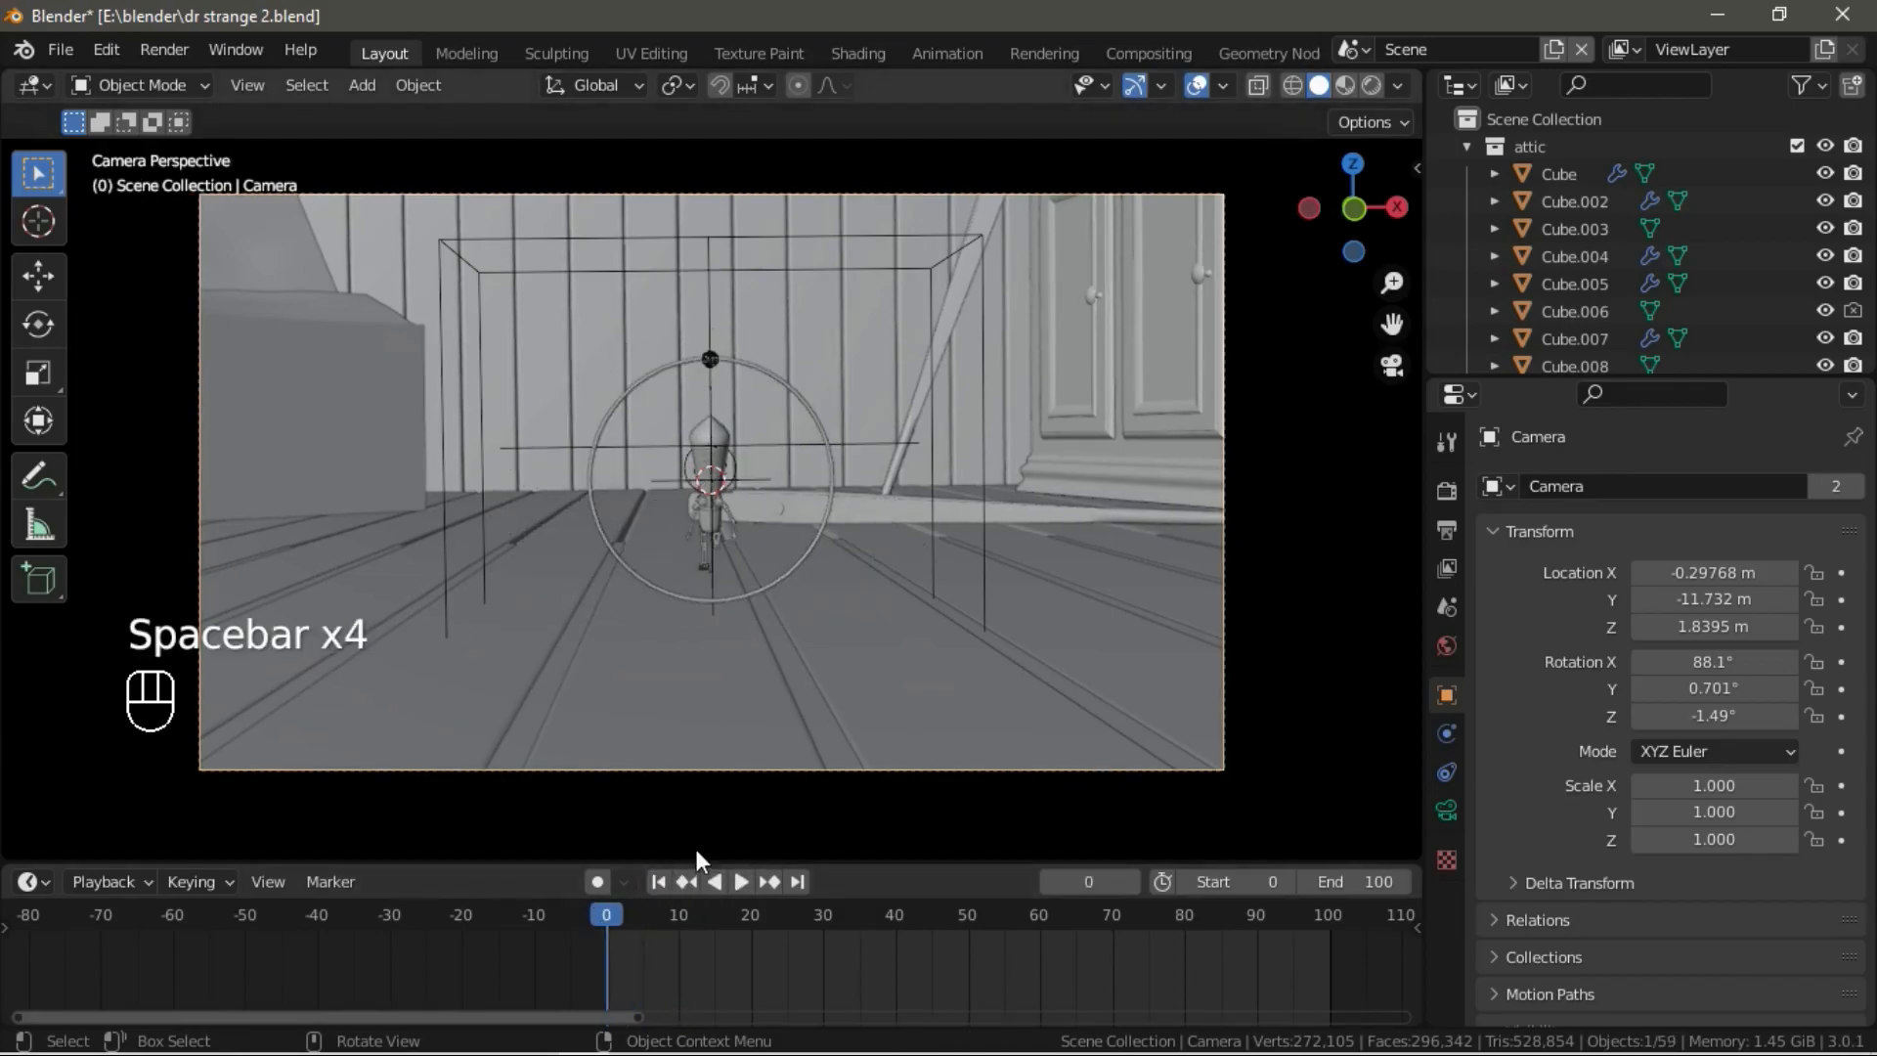
Create a new scene from the attic scene using the Copy Settings option.
{"action": "left_click", "coordinate": [1351, 47]}
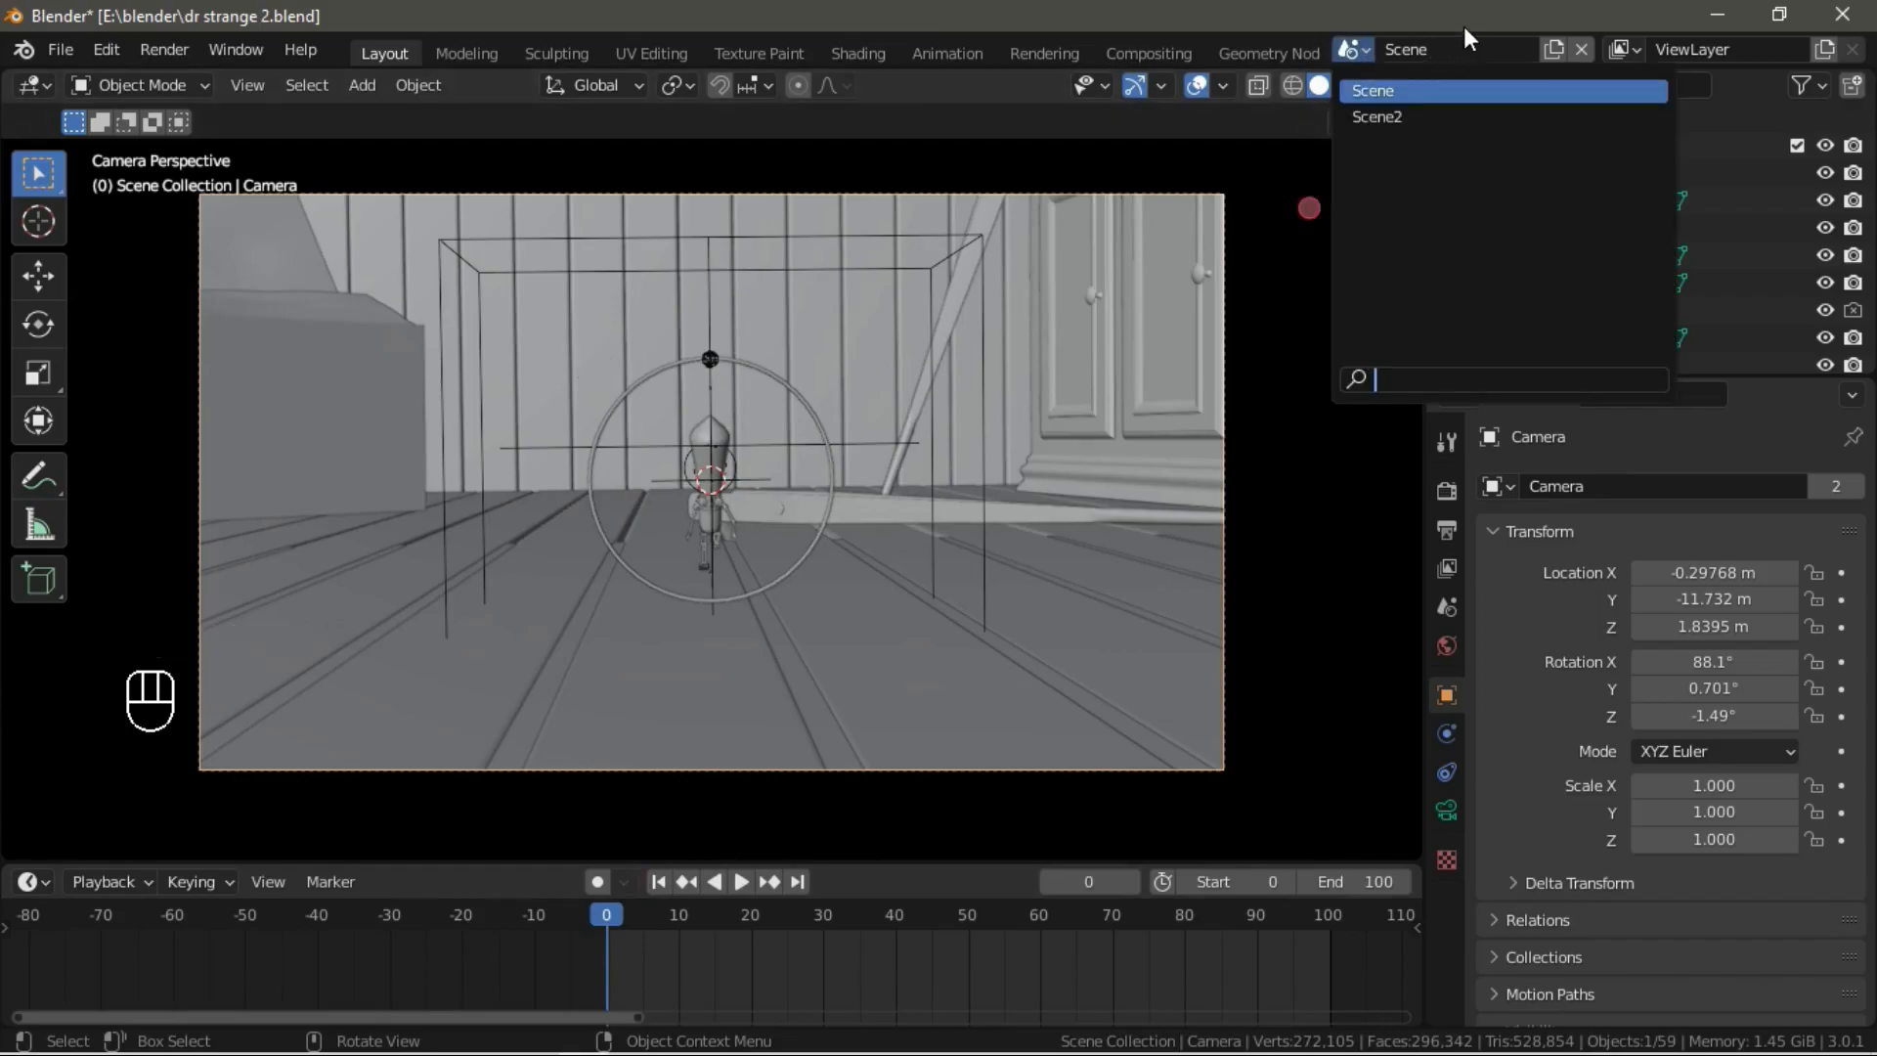
{"action": "left_click", "coordinate": [1388, 44]}
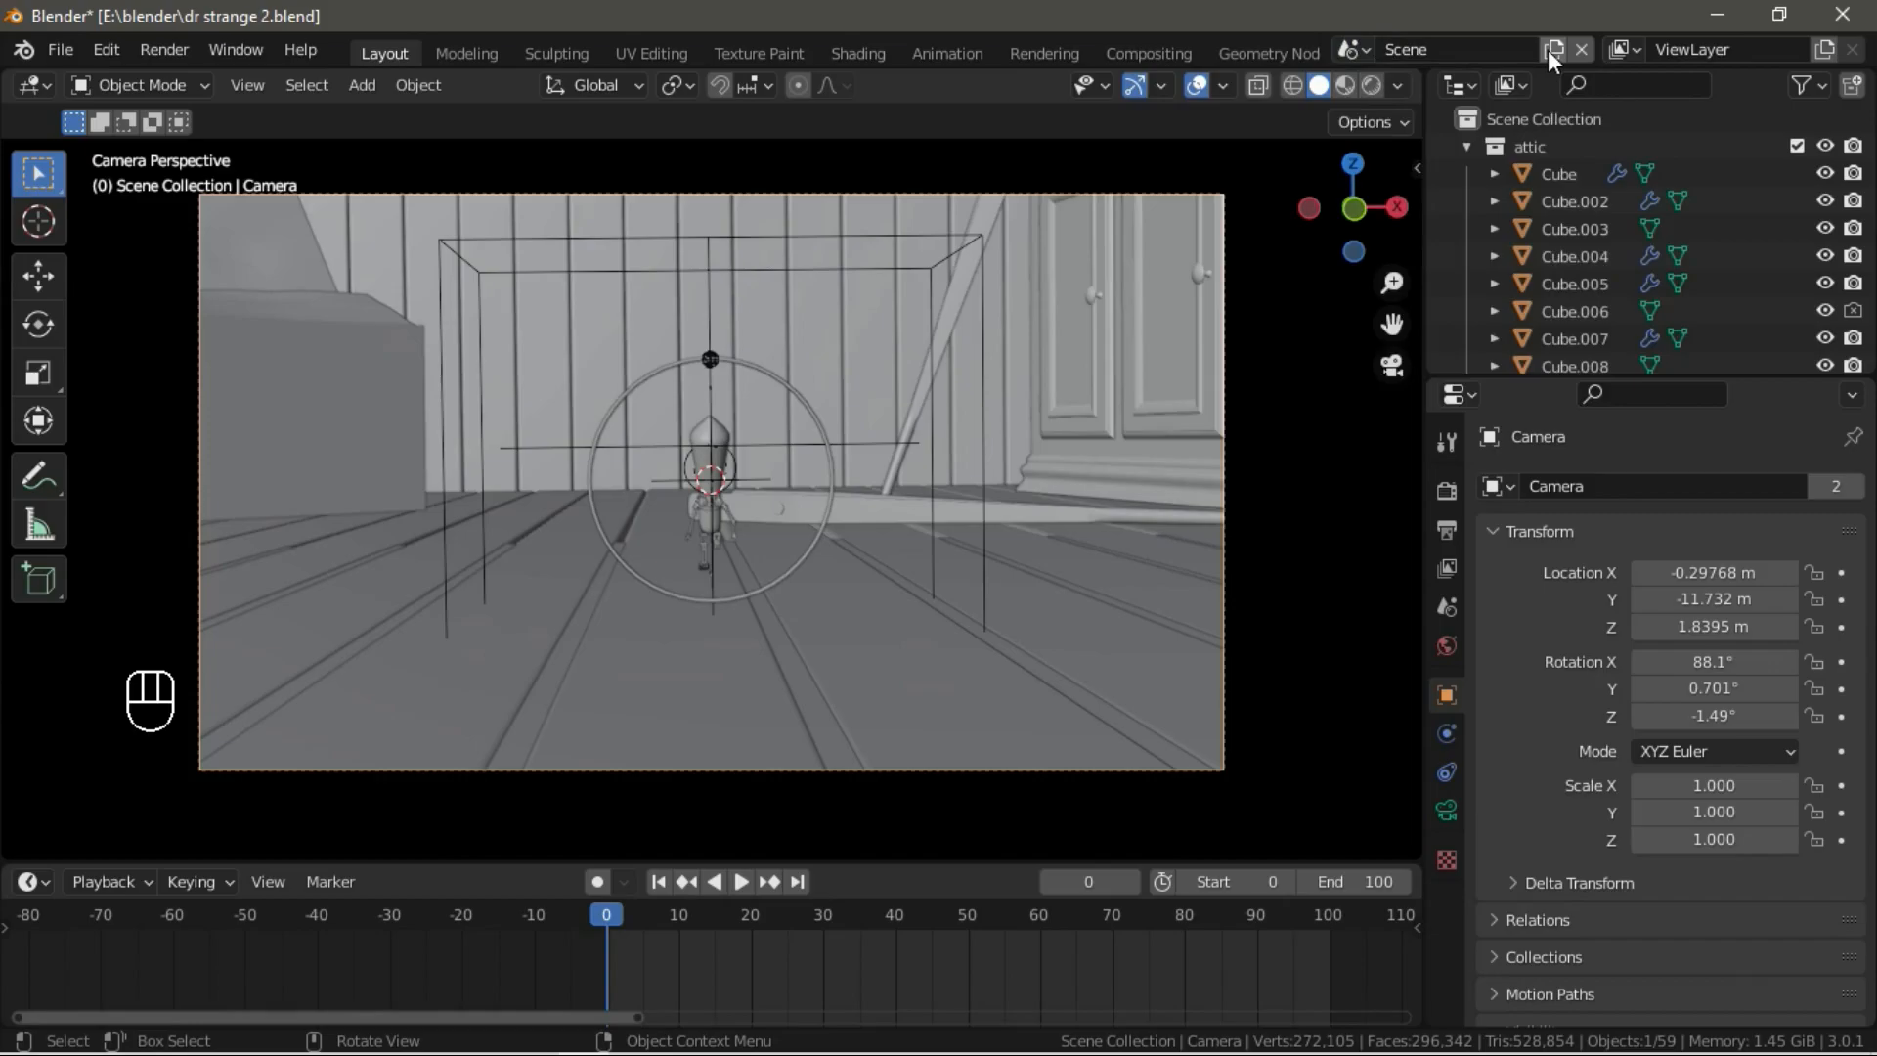
{"action": "left_click", "coordinate": [1546, 50]}
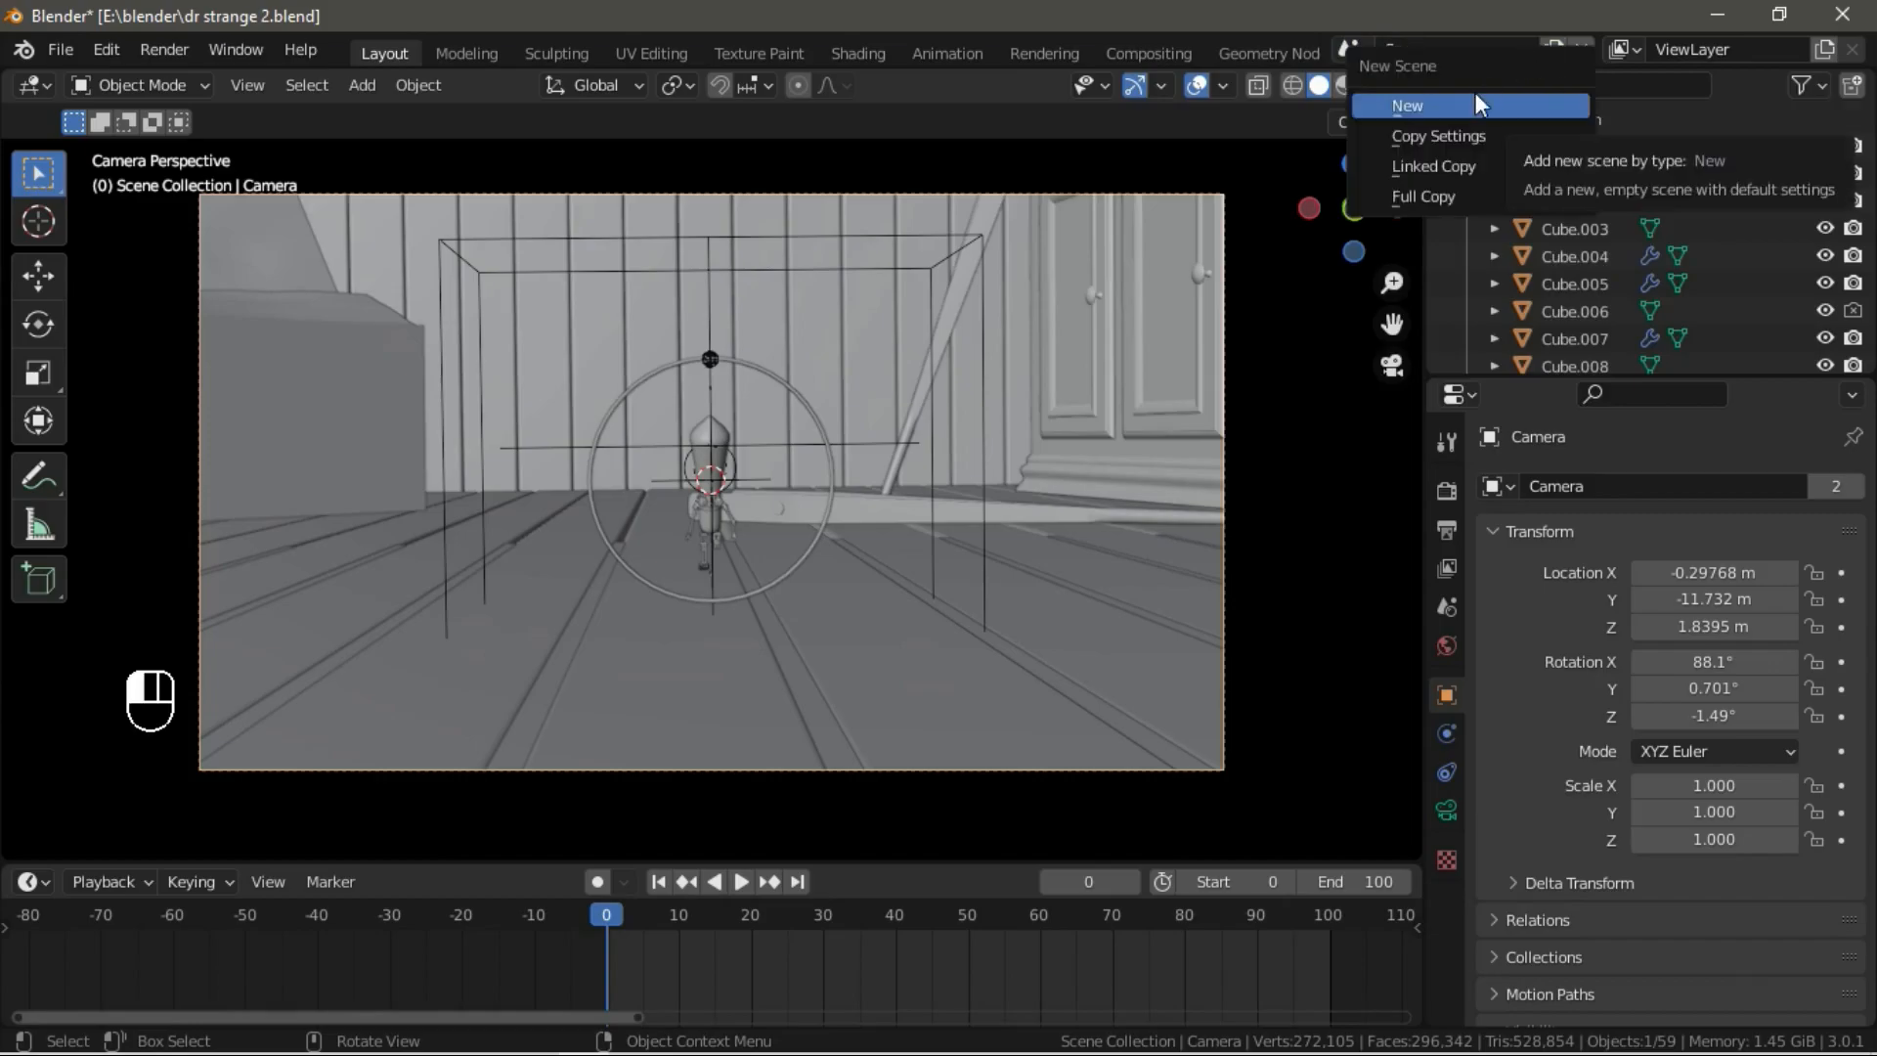
{"action": "left_click", "coordinate": [1474, 135]}
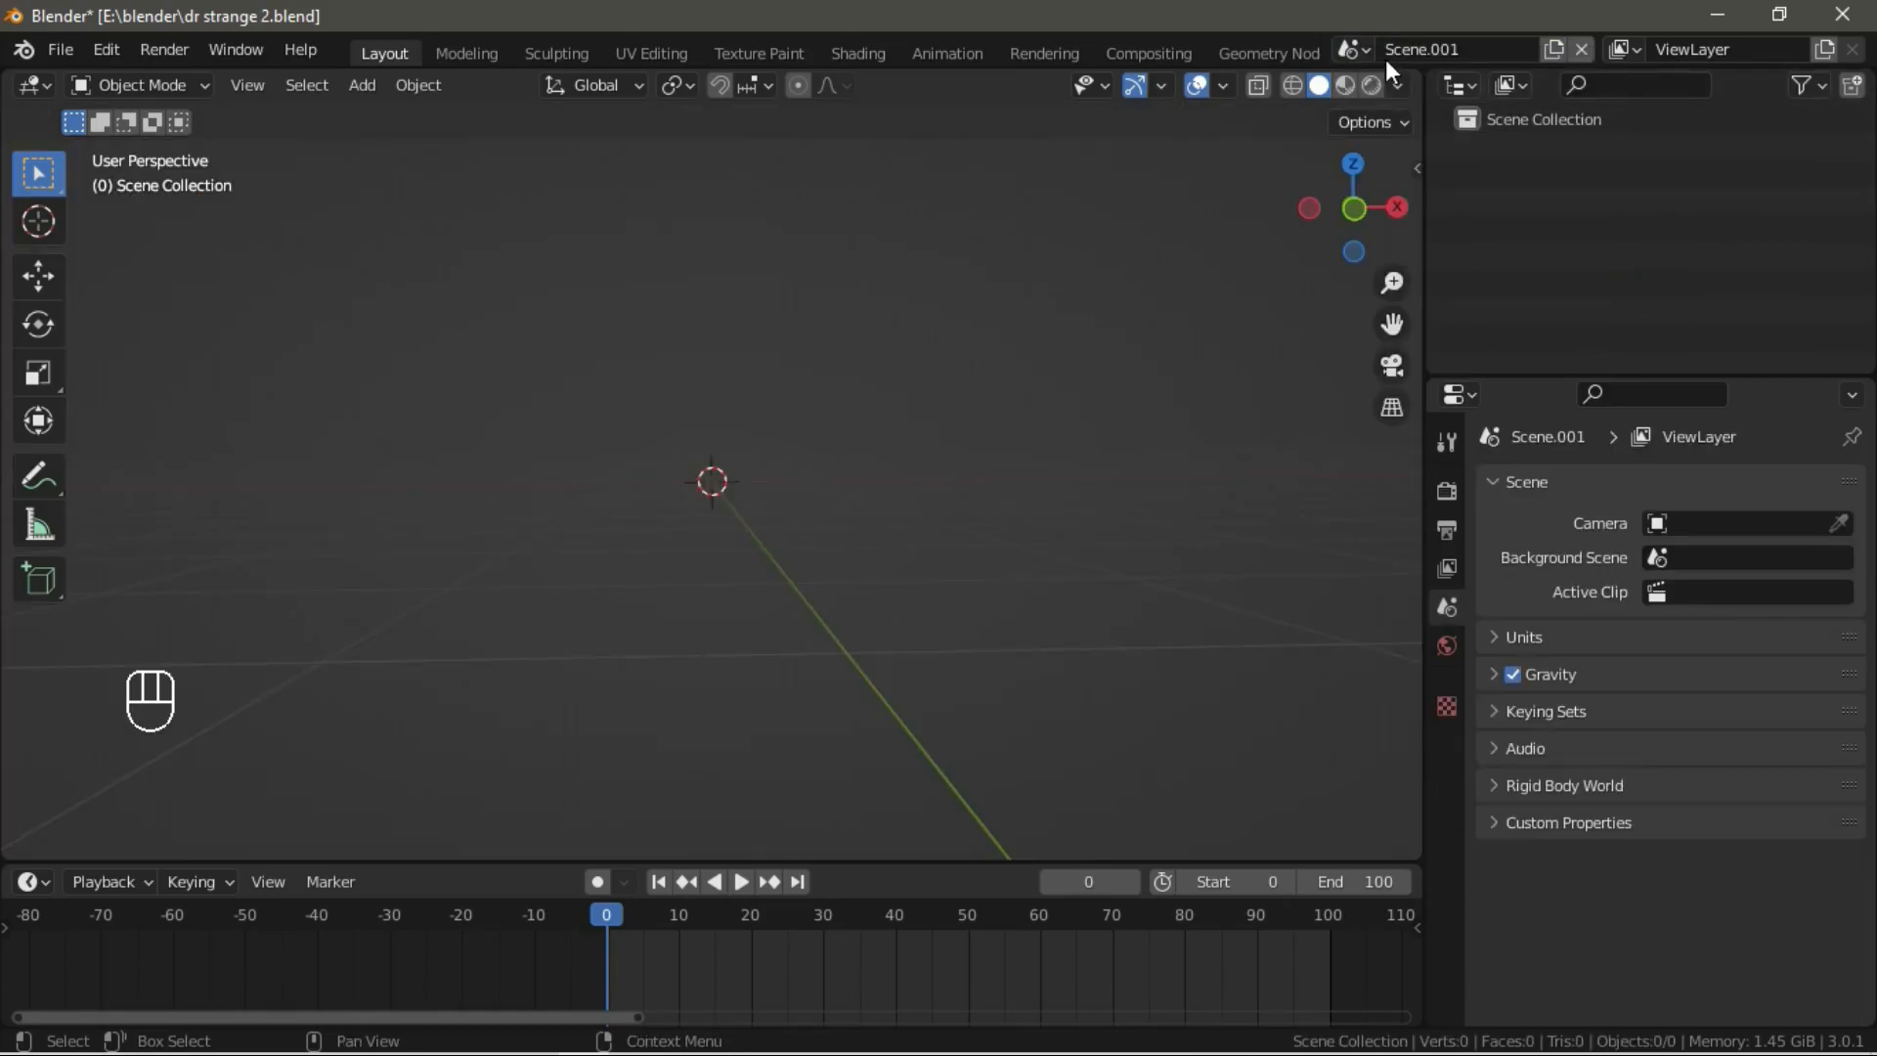
Rename the new scene as mask portal.
{"action": "left_click", "coordinate": [1354, 50]}
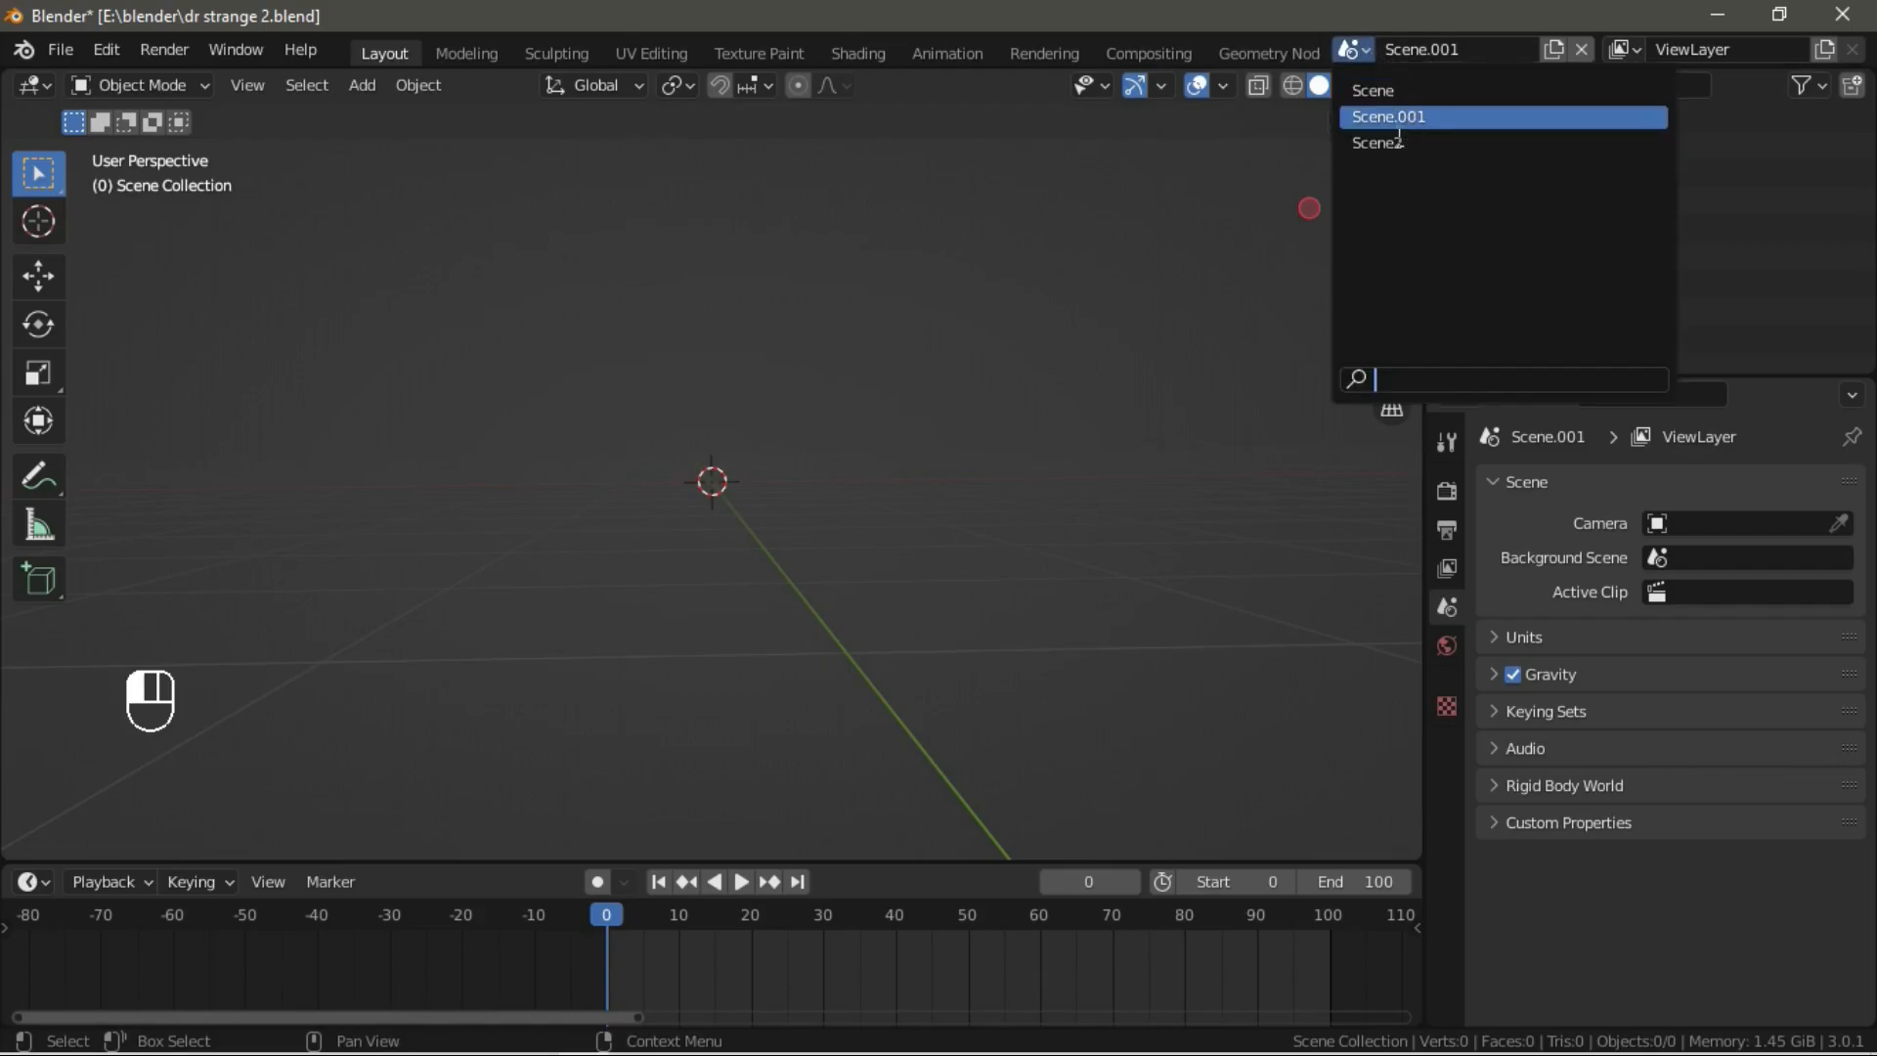
{"action": "left_click", "coordinate": [1461, 47]}
{"action": "left_click", "coordinate": [1465, 52]}
{"action": "left_click", "coordinate": [1472, 58]}
{"action": "left_click_drag", "start_coordinate": [1472, 59], "coordinate": [1371, 68]}
{"action": "type", "text": "m"}
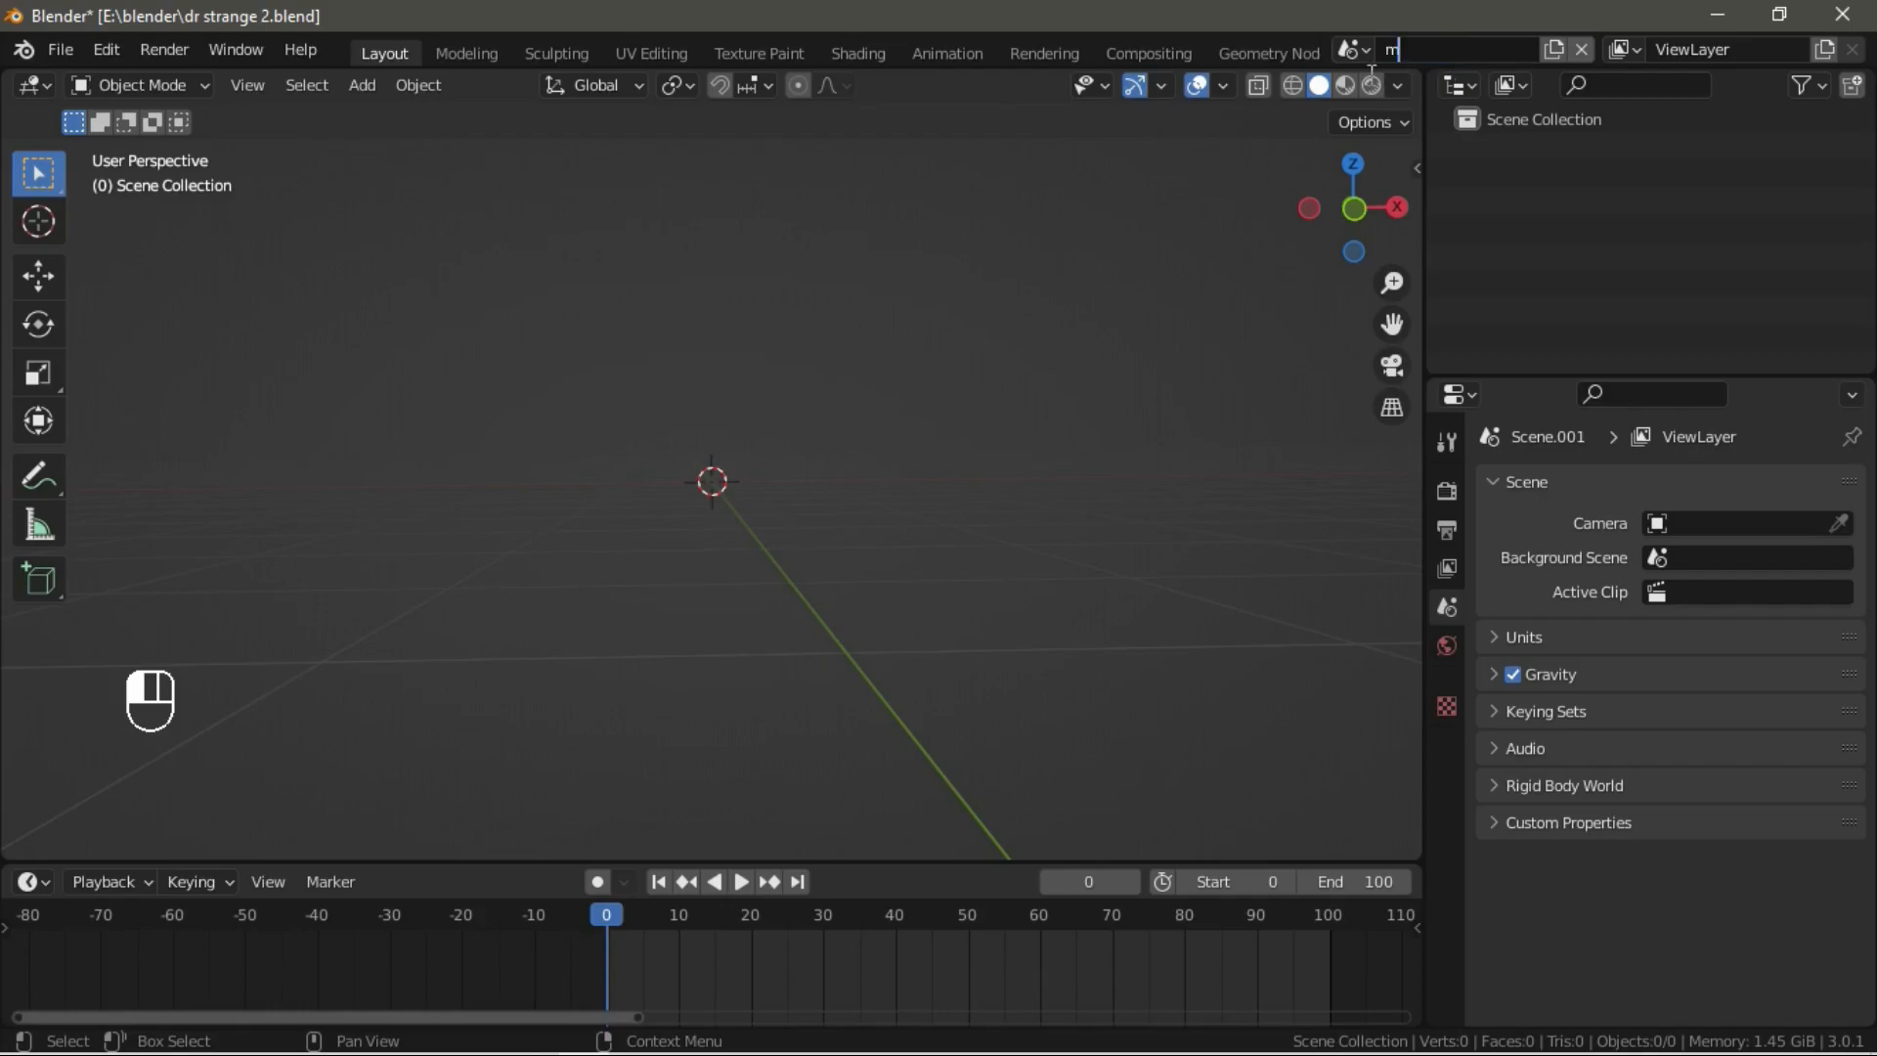
{"action": "type", "text": "ask portal"}
{"action": "key", "text": "Return"}
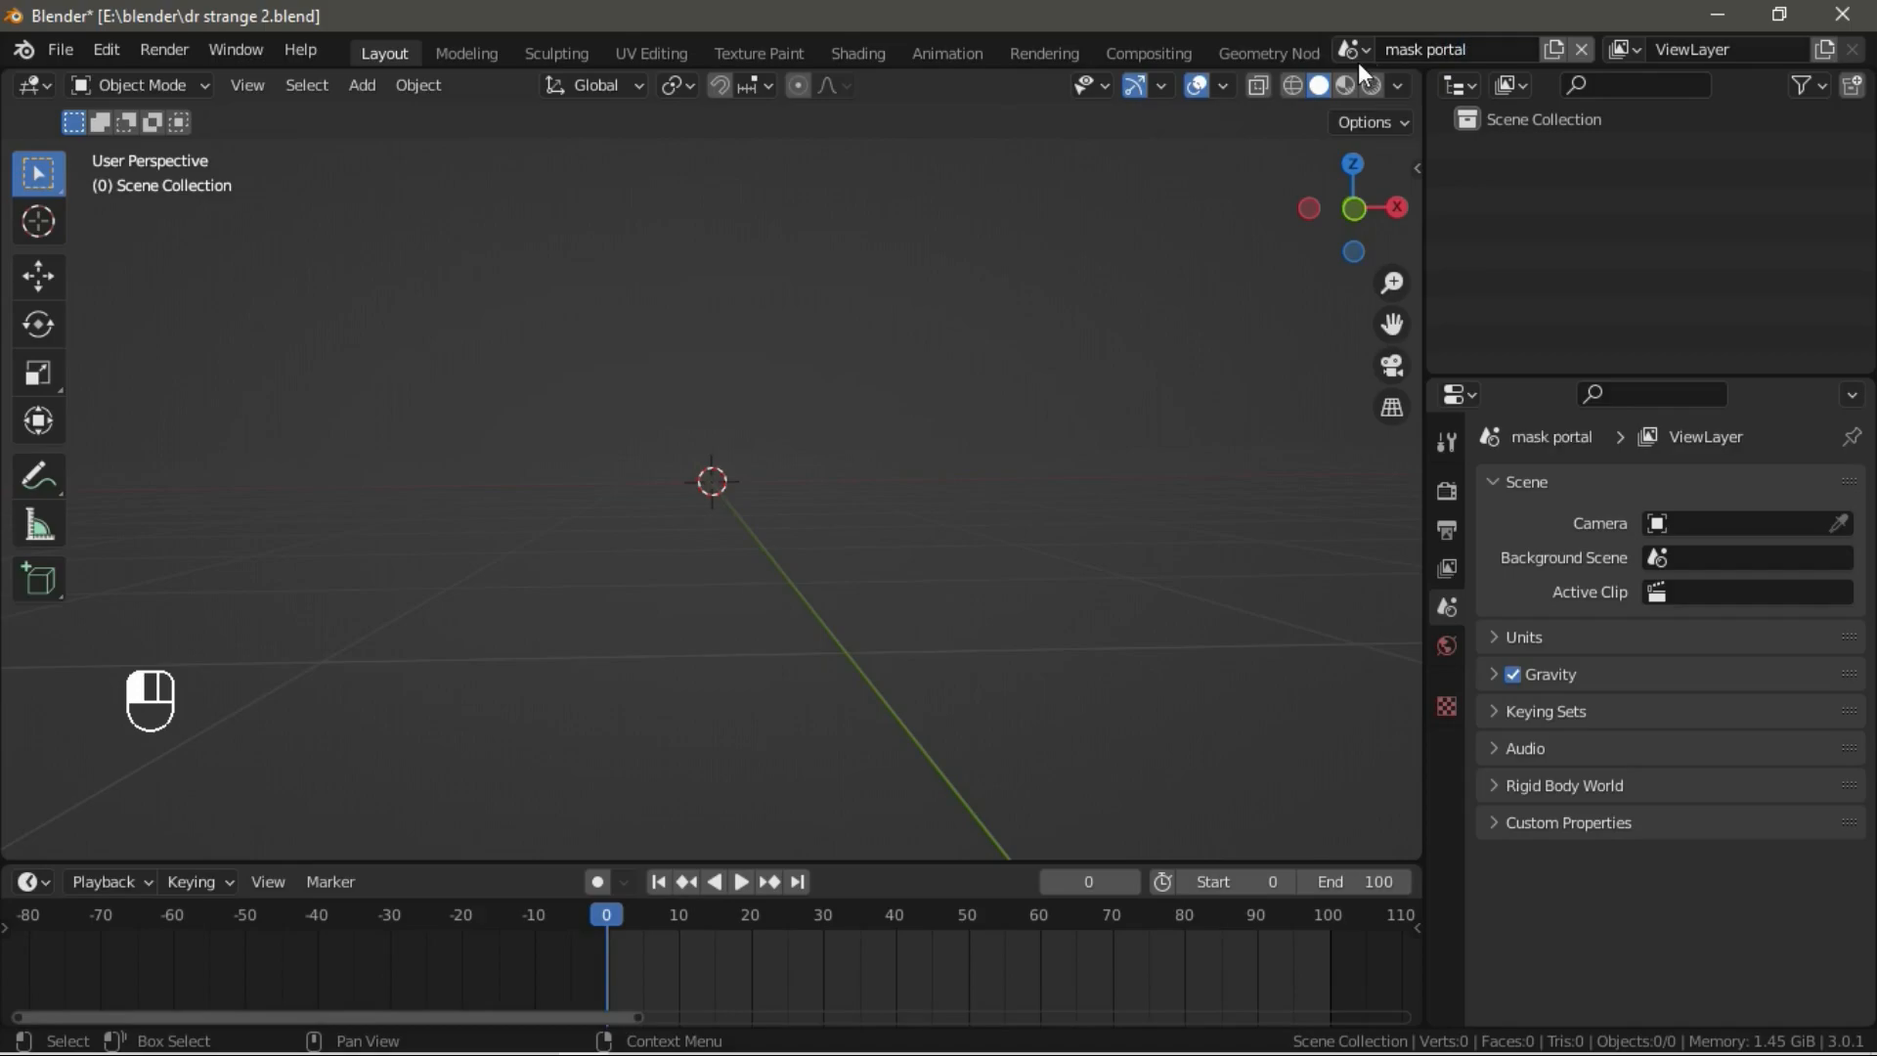
Switch back to the attic scene and add the smoke domain and the icosphere atop the portal ring to the camera selection.
{"action": "middle_click_drag", "start_coordinate": [871, 469], "coordinate": [948, 552]}
{"action": "left_click", "coordinate": [1351, 49]}
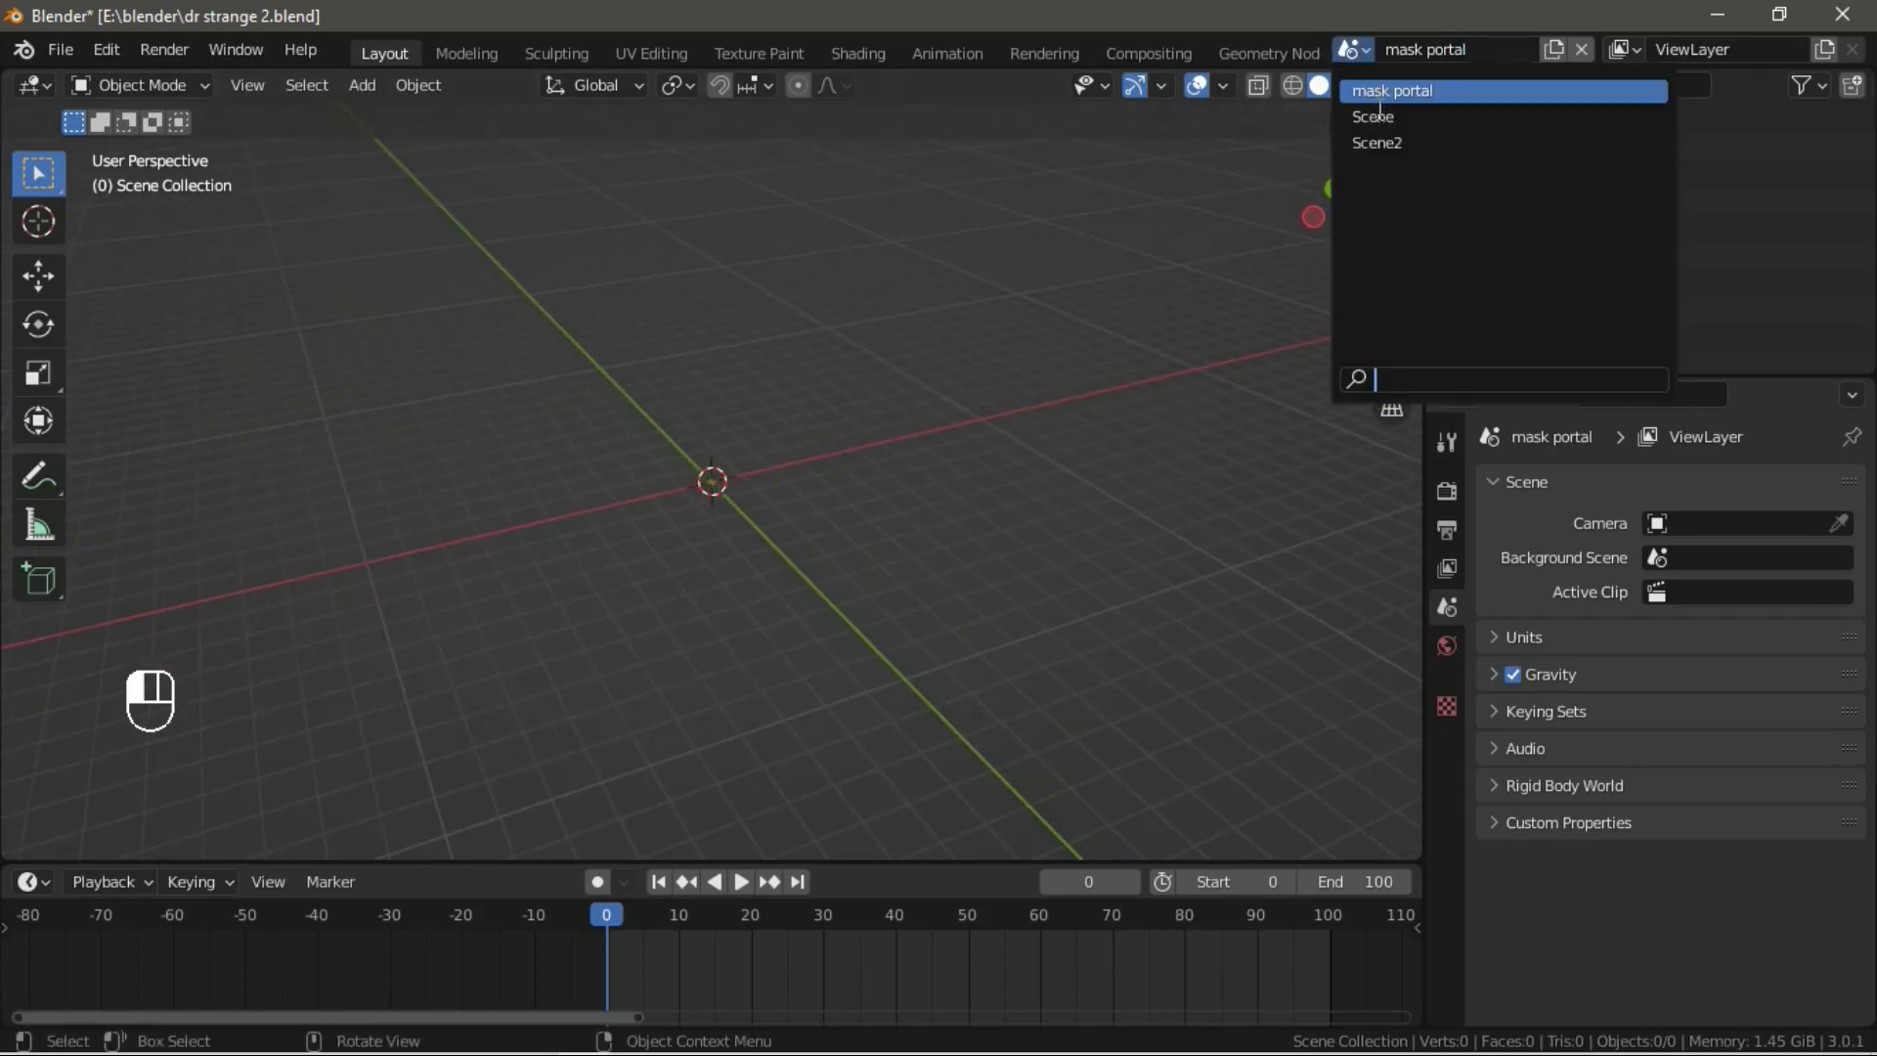
{"action": "left_click", "coordinate": [1380, 113]}
{"action": "left_click", "coordinate": [782, 452]}
{"action": "left_click", "coordinate": [787, 445]}
{"action": "middle_click_drag", "start_coordinate": [239, 314], "coordinate": [1048, 606], "text": "shift"}
{"action": "middle_click_drag", "start_coordinate": [455, 445], "coordinate": [673, 513], "text": "shift"}
{"action": "scroll", "coordinate": [630, 461], "scroll_direction": "up", "scroll_amount": 4}
{"action": "middle_click_drag", "start_coordinate": [672, 512], "coordinate": [708, 397]}
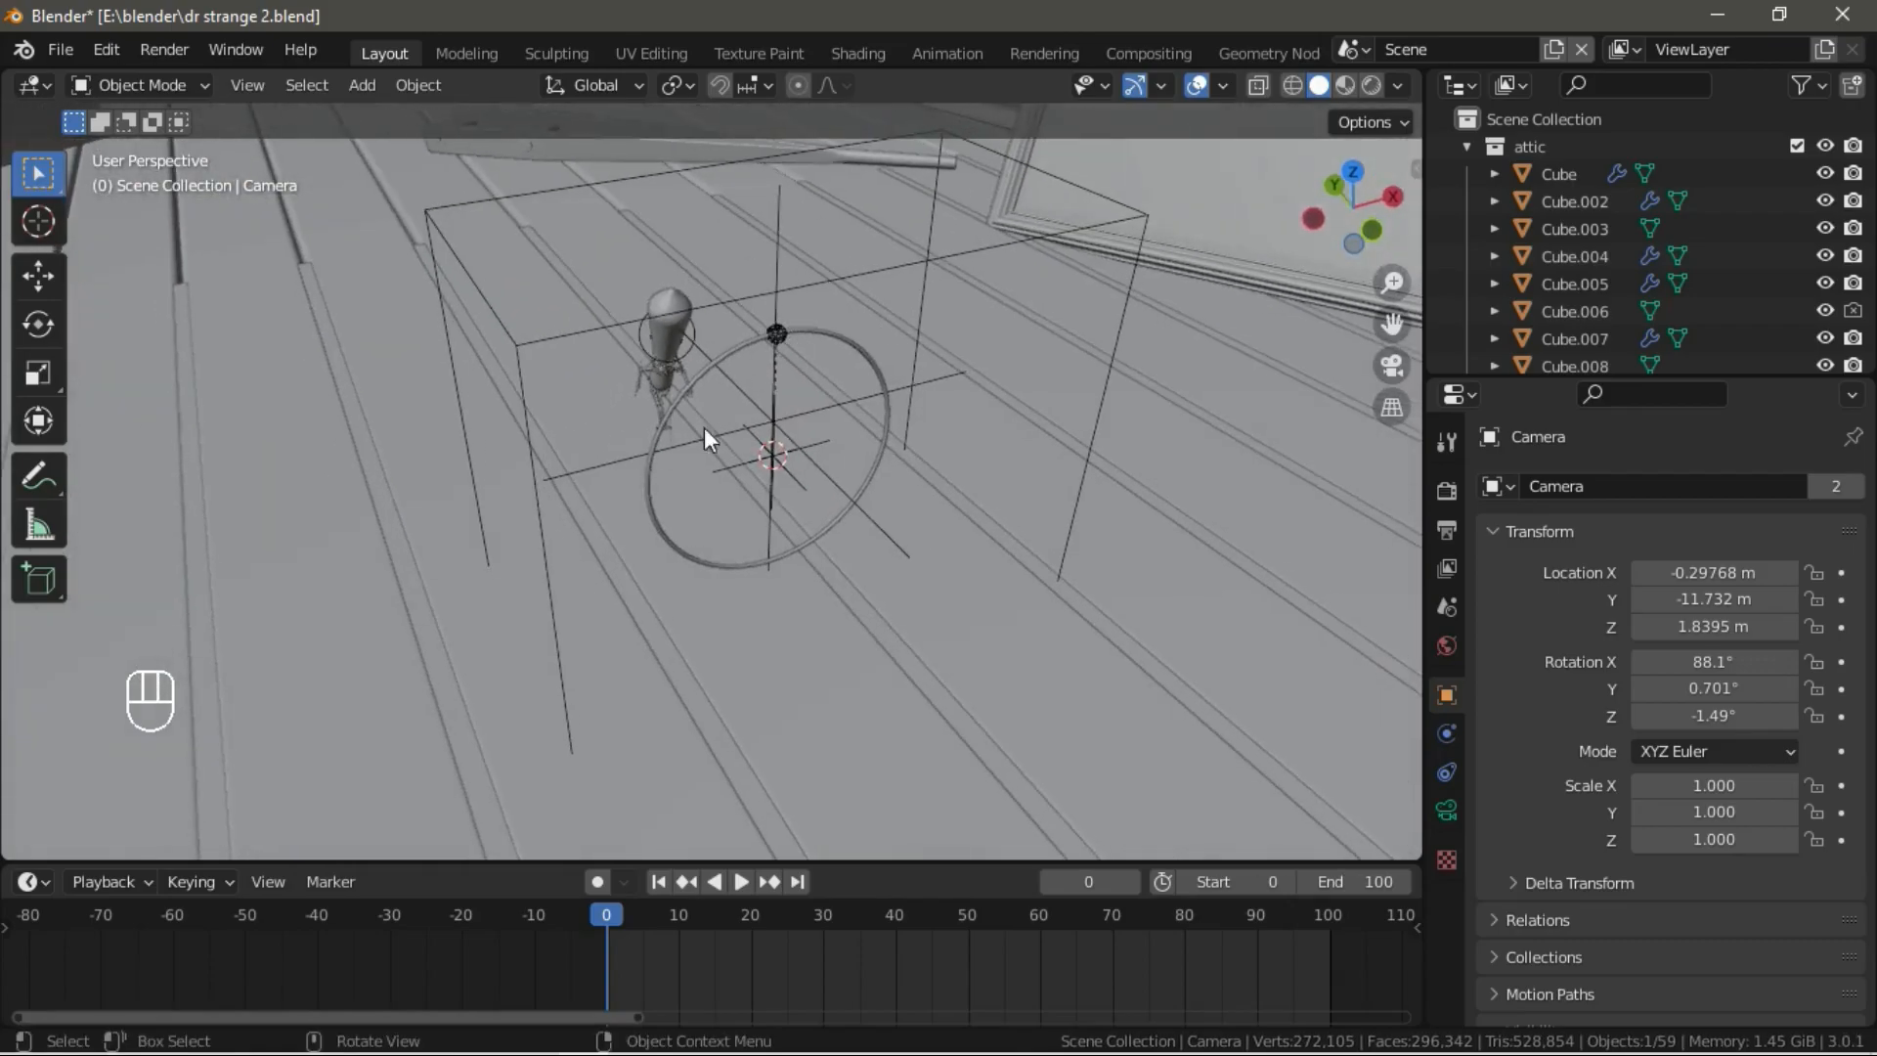
{"action": "left_click", "coordinate": [795, 288], "text": "shift"}
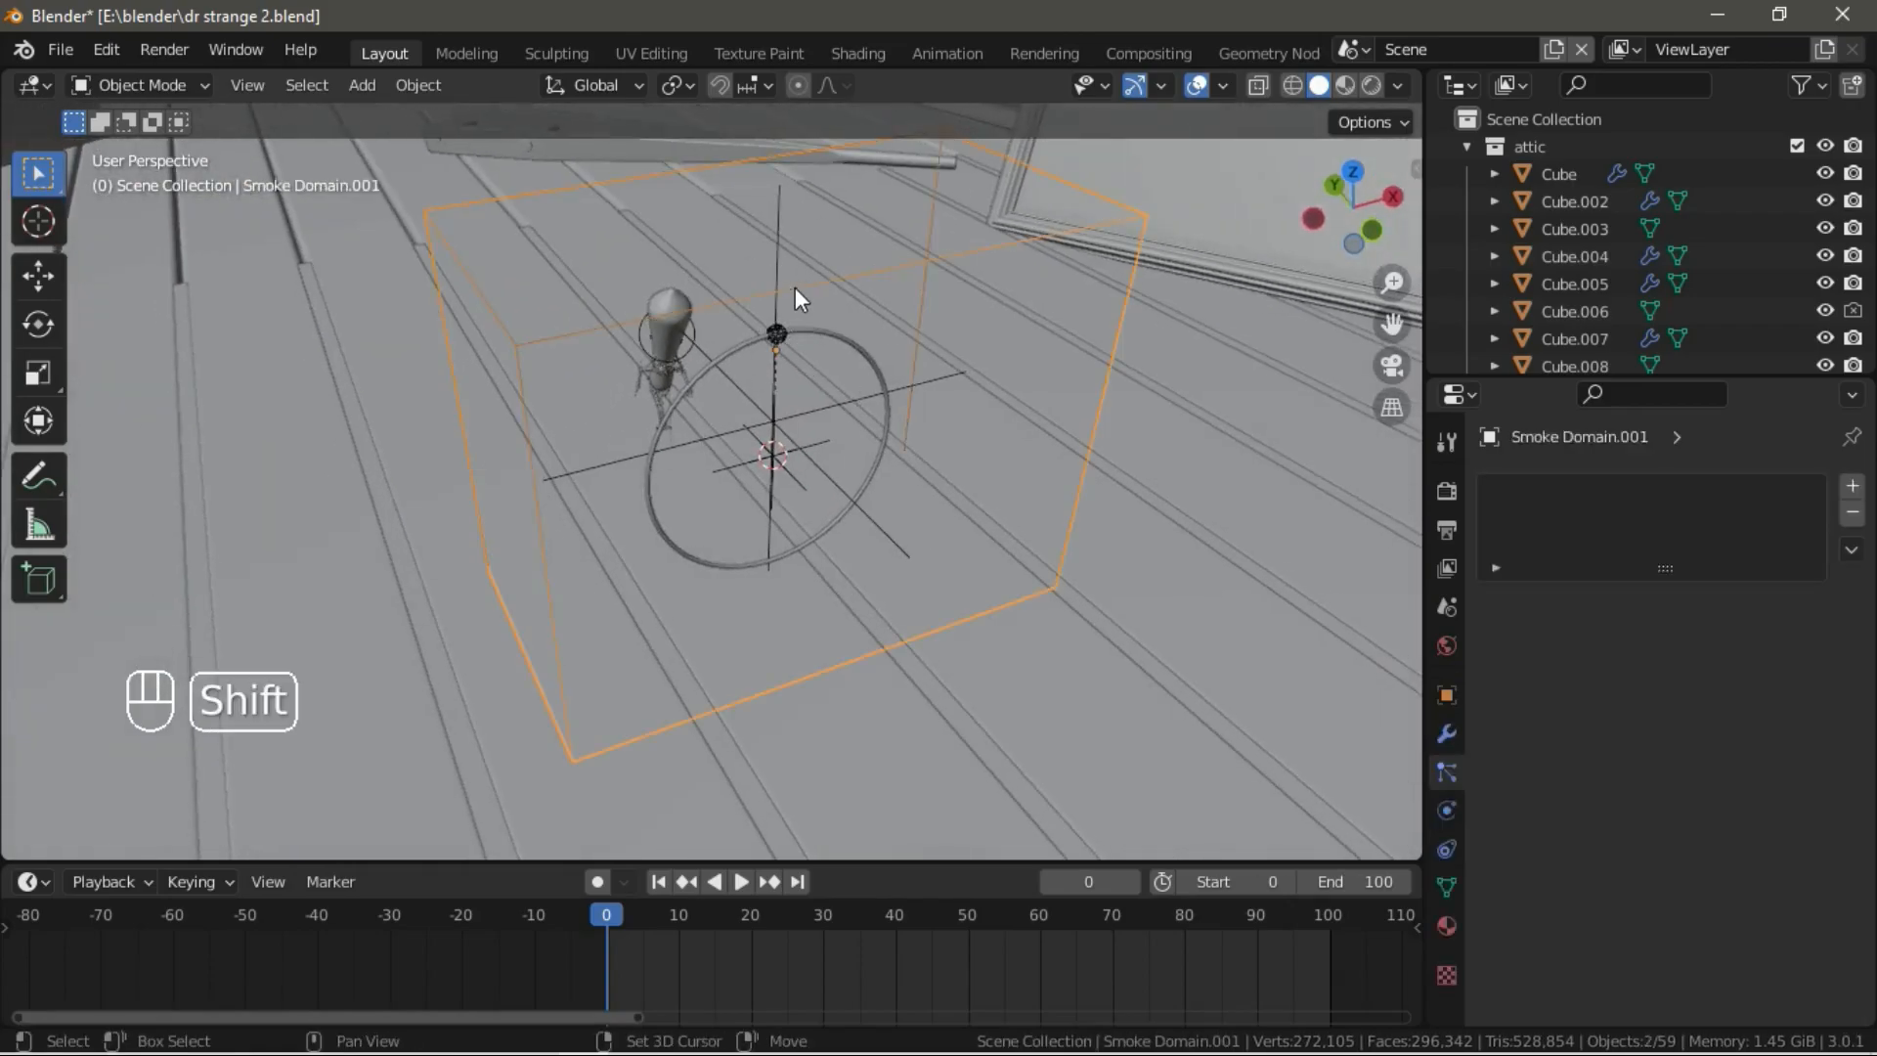
{"action": "left_click", "coordinate": [776, 337], "text": "shift"}
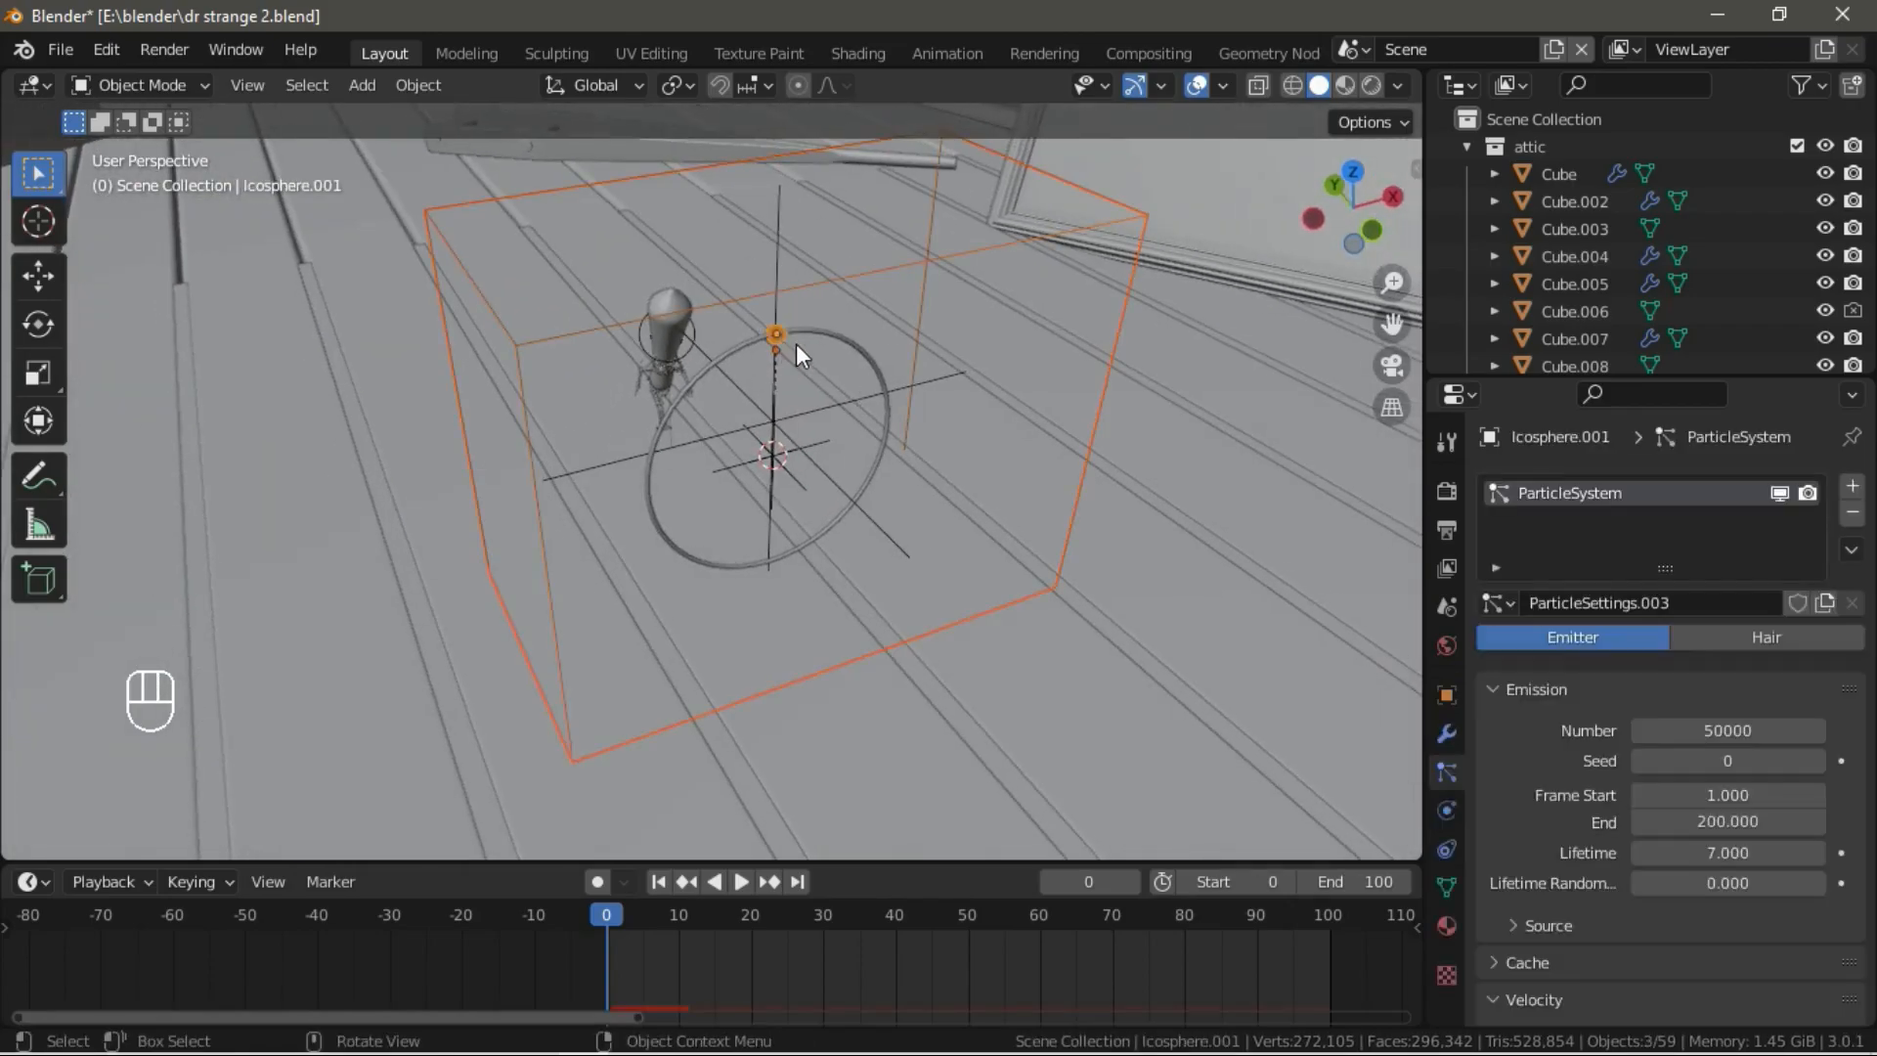
Add the empty at the ring's centre and the torus ring to the selection, undoing any stray picks.
{"action": "scroll", "coordinate": [793, 347], "scroll_direction": "up", "scroll_amount": 3}
{"action": "scroll", "coordinate": [782, 364], "scroll_direction": "up", "scroll_amount": 2}
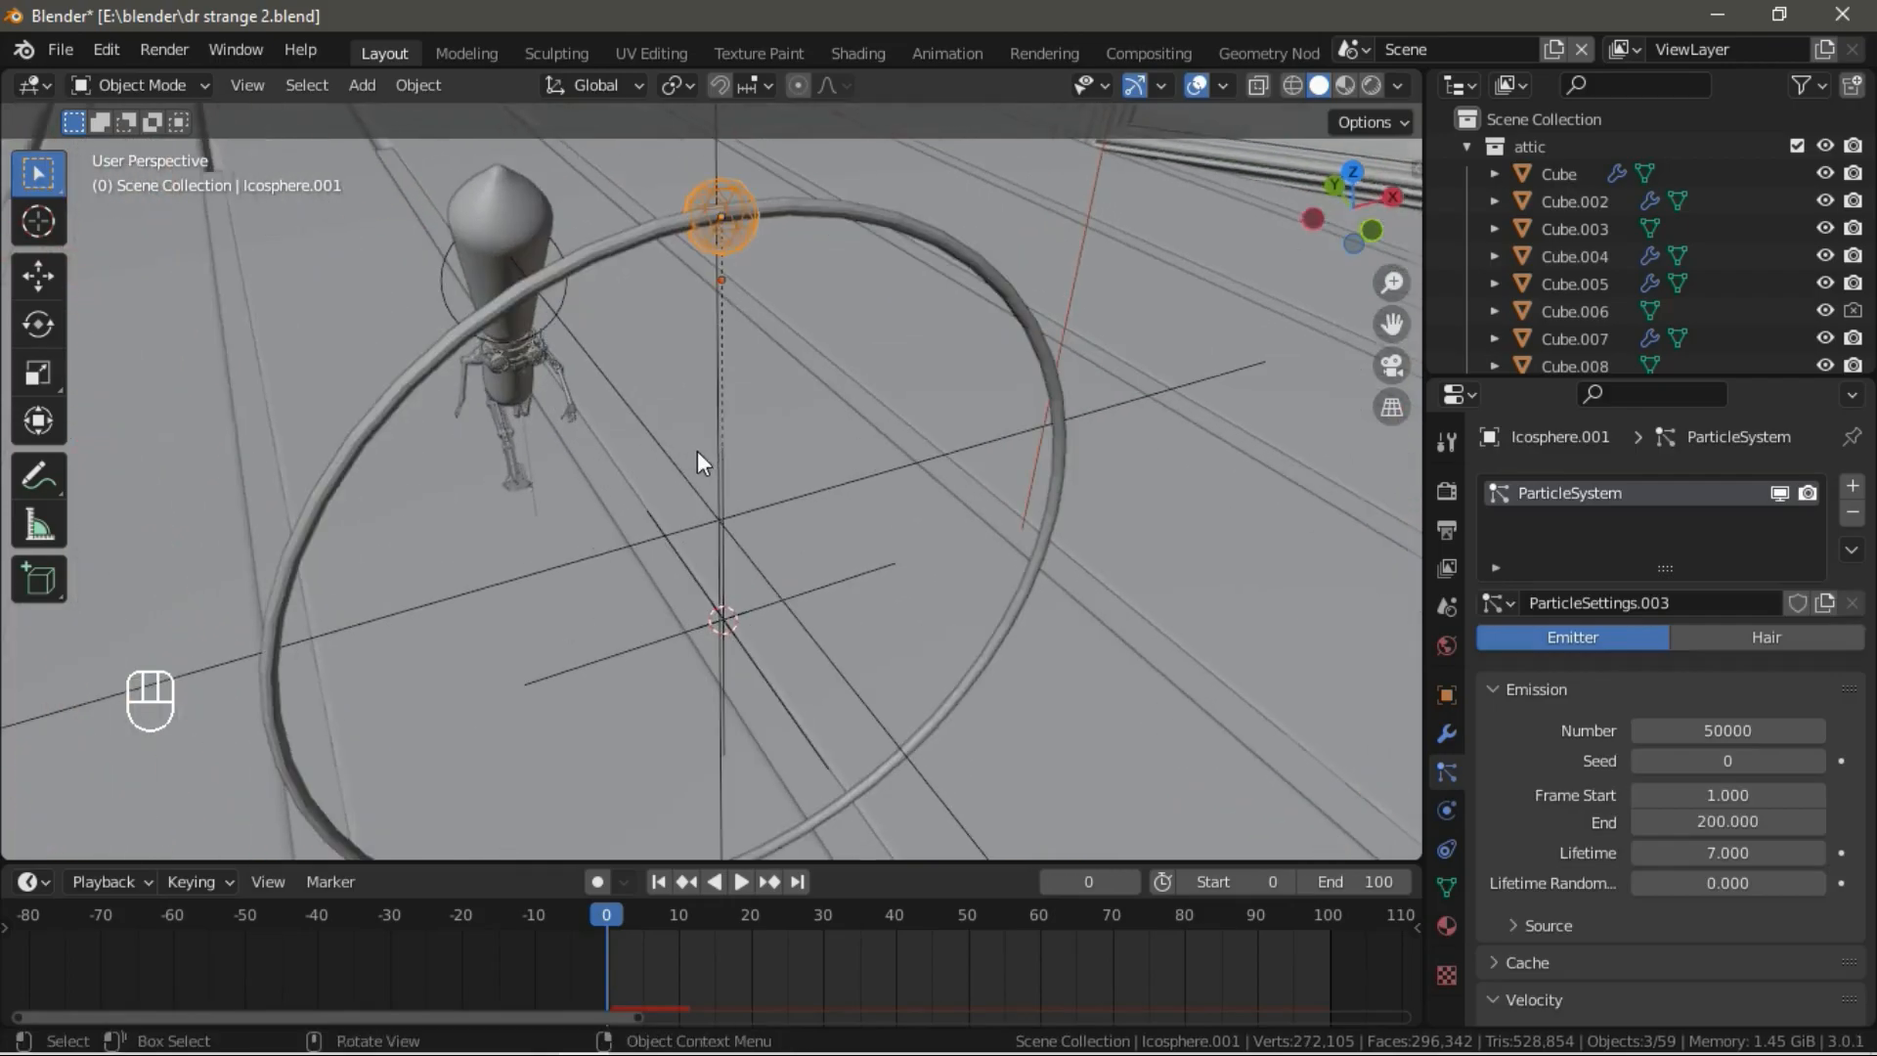
{"action": "left_click", "coordinate": [714, 618], "text": "shift"}
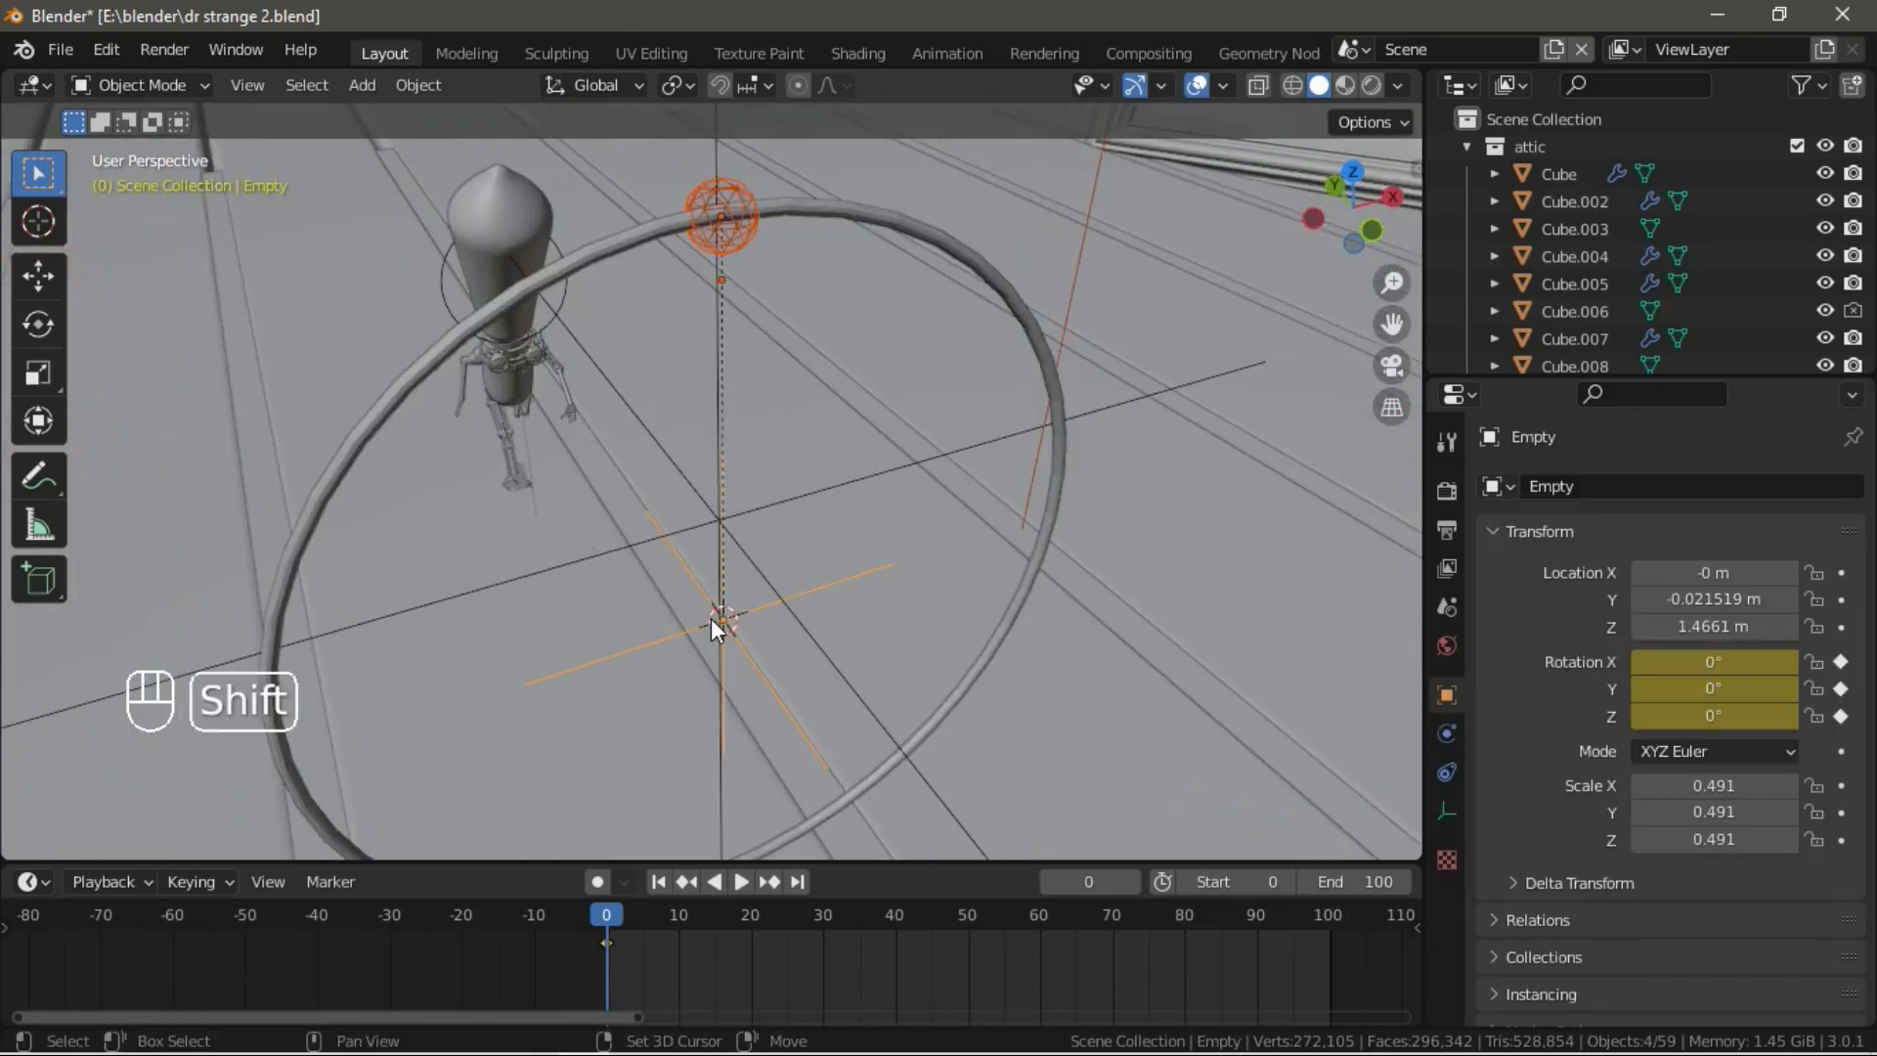
{"action": "left_click", "coordinate": [964, 255], "text": "shift"}
{"action": "scroll", "coordinate": [942, 272], "scroll_direction": "down", "scroll_amount": 3}
{"action": "key", "text": "ctrl+z"}
{"action": "middle_click_drag", "start_coordinate": [887, 338], "coordinate": [671, 431]}
{"action": "left_click", "coordinate": [813, 319], "text": "shift"}
{"action": "key", "text": "ctrl+z"}
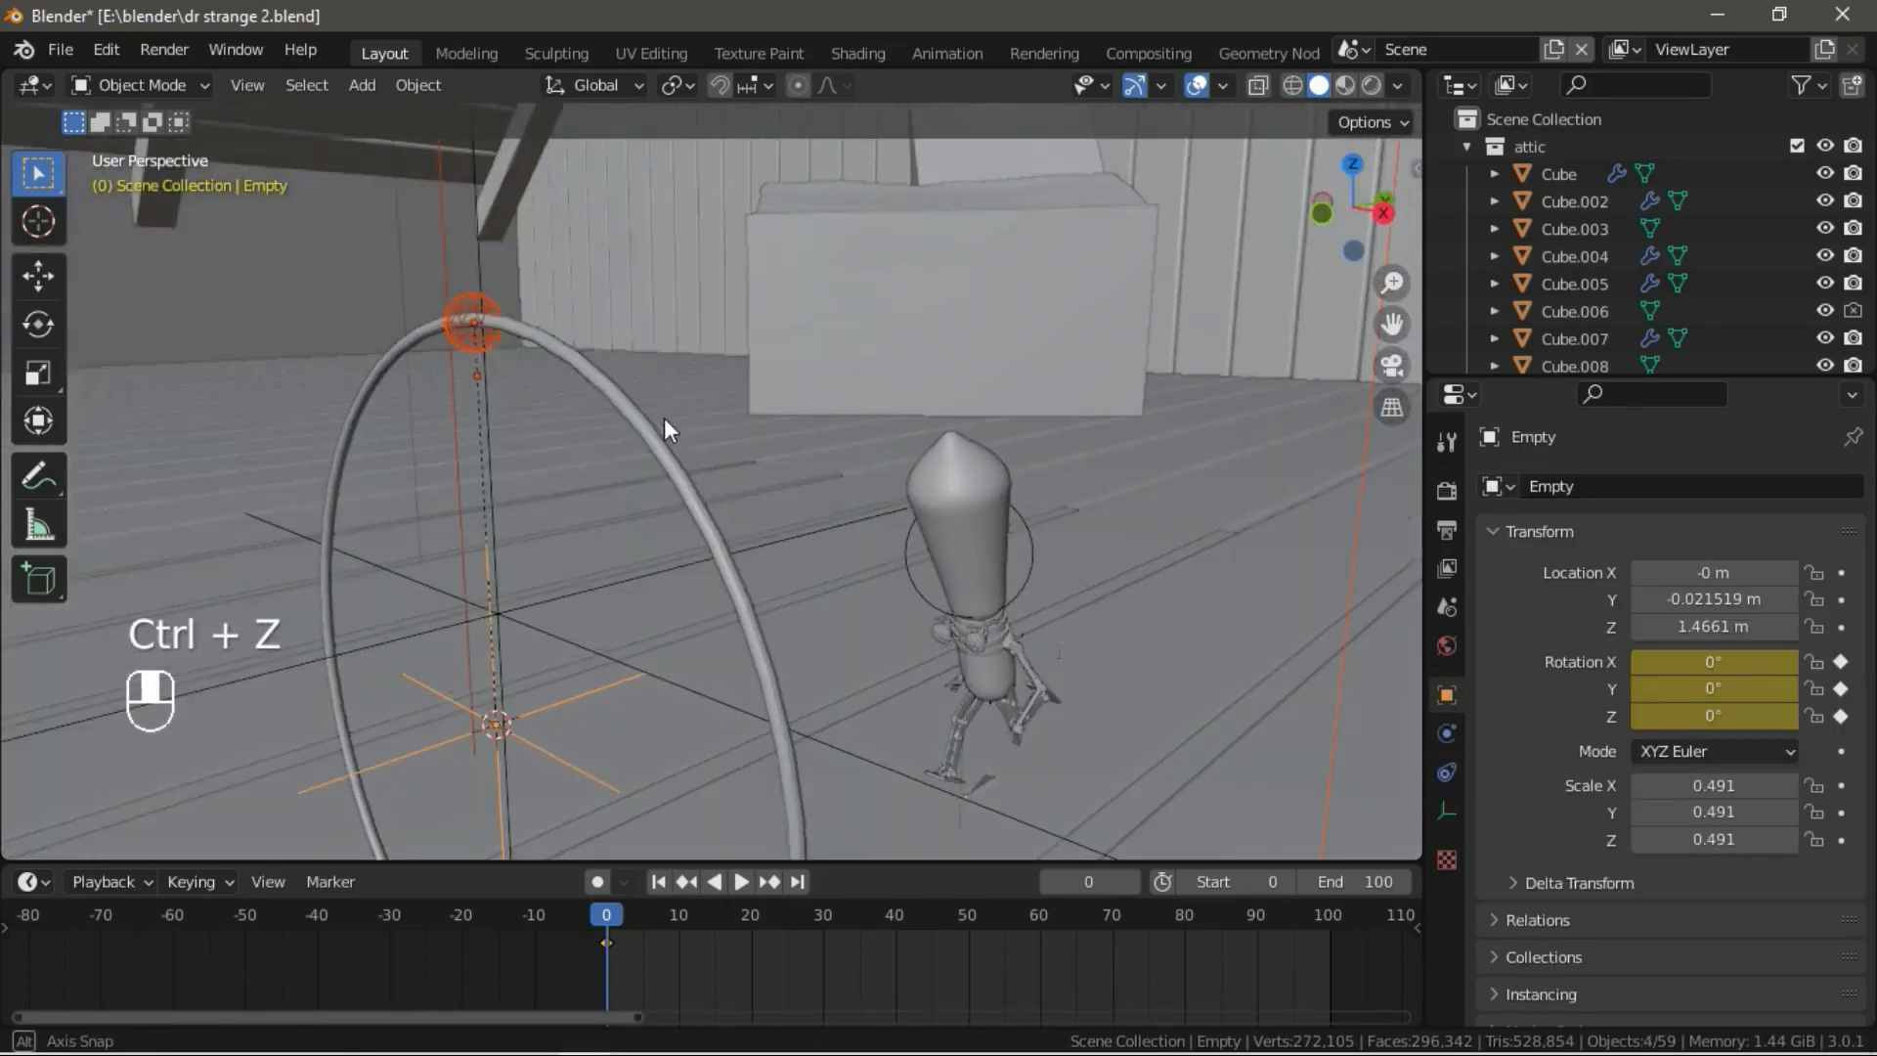
{"action": "left_click", "coordinate": [588, 346], "text": "shift"}
{"action": "scroll", "coordinate": [589, 346], "scroll_direction": "up", "scroll_amount": 2}
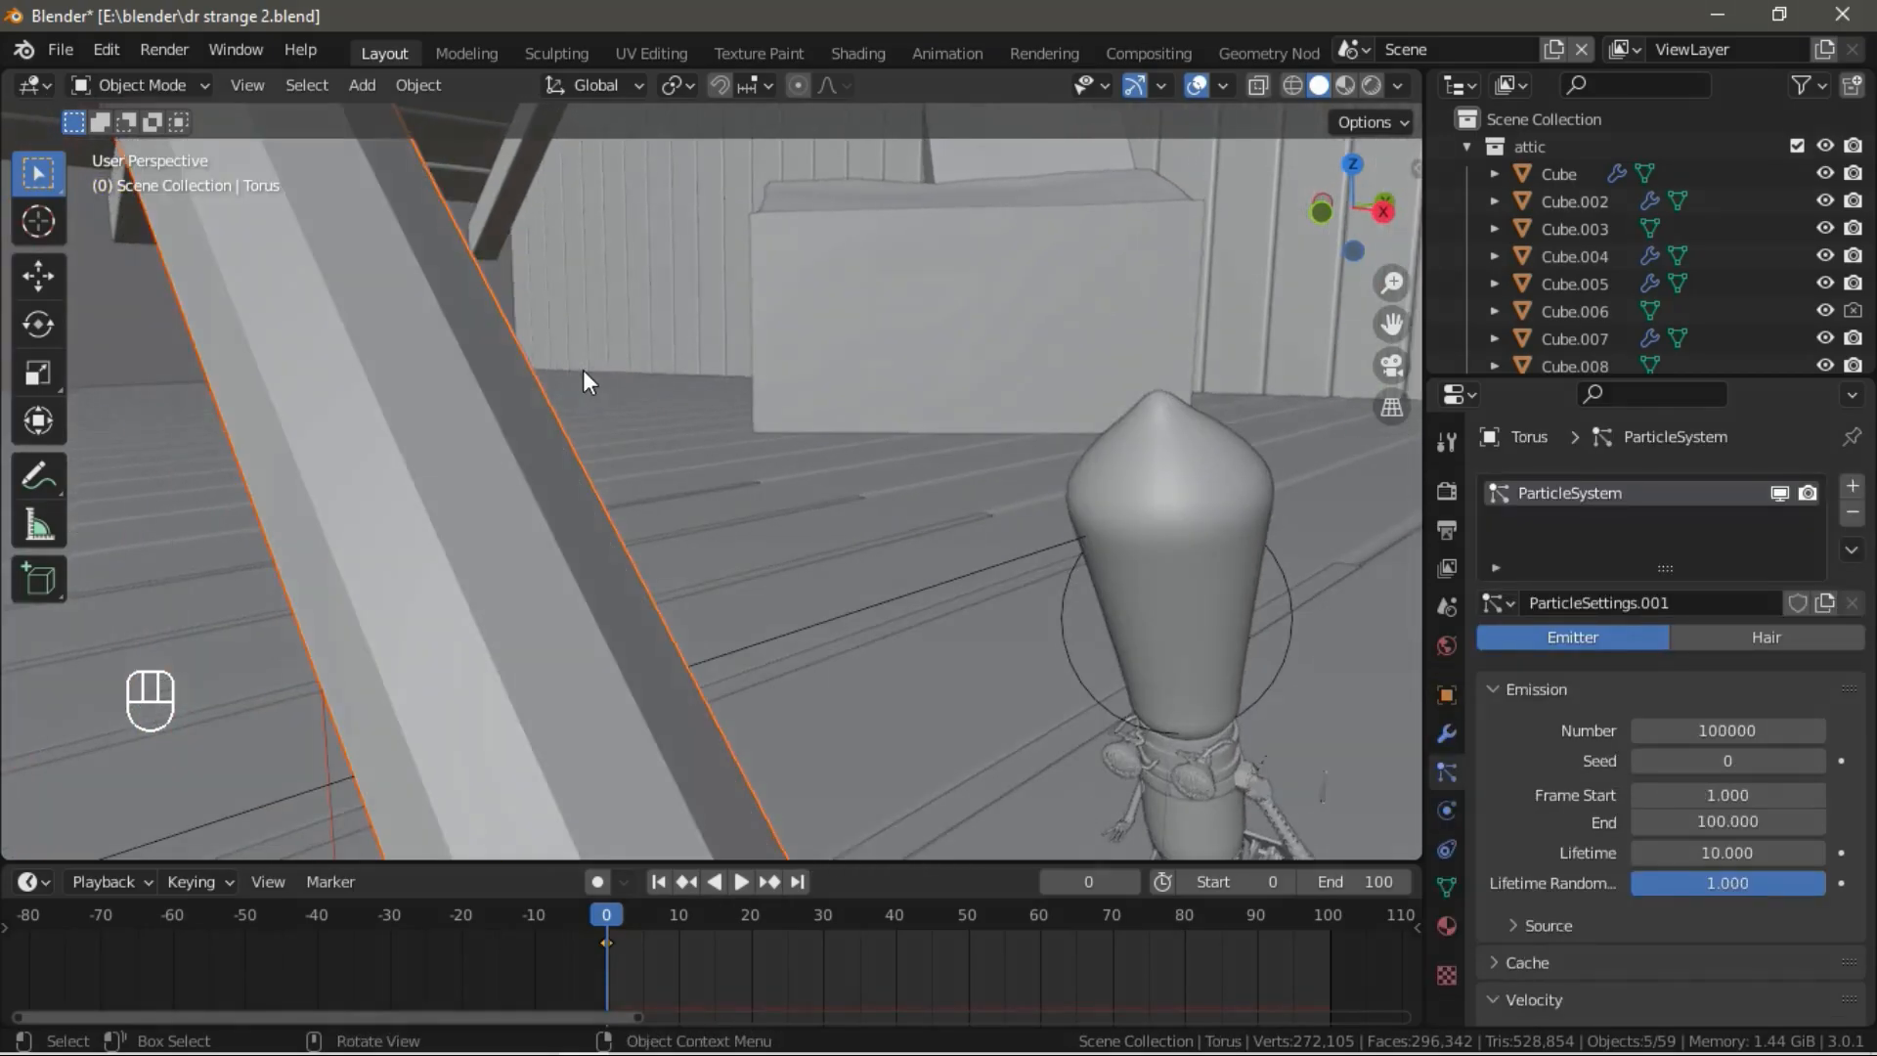
Add the larger empty around the ring to the selection and link all selected objects to the mask portal scene.
{"action": "scroll", "coordinate": [626, 416], "scroll_direction": "down", "scroll_amount": 4}
{"action": "middle_click_drag", "start_coordinate": [634, 575], "coordinate": [735, 505], "text": "shift"}
{"action": "left_click", "coordinate": [590, 496], "text": "shift"}
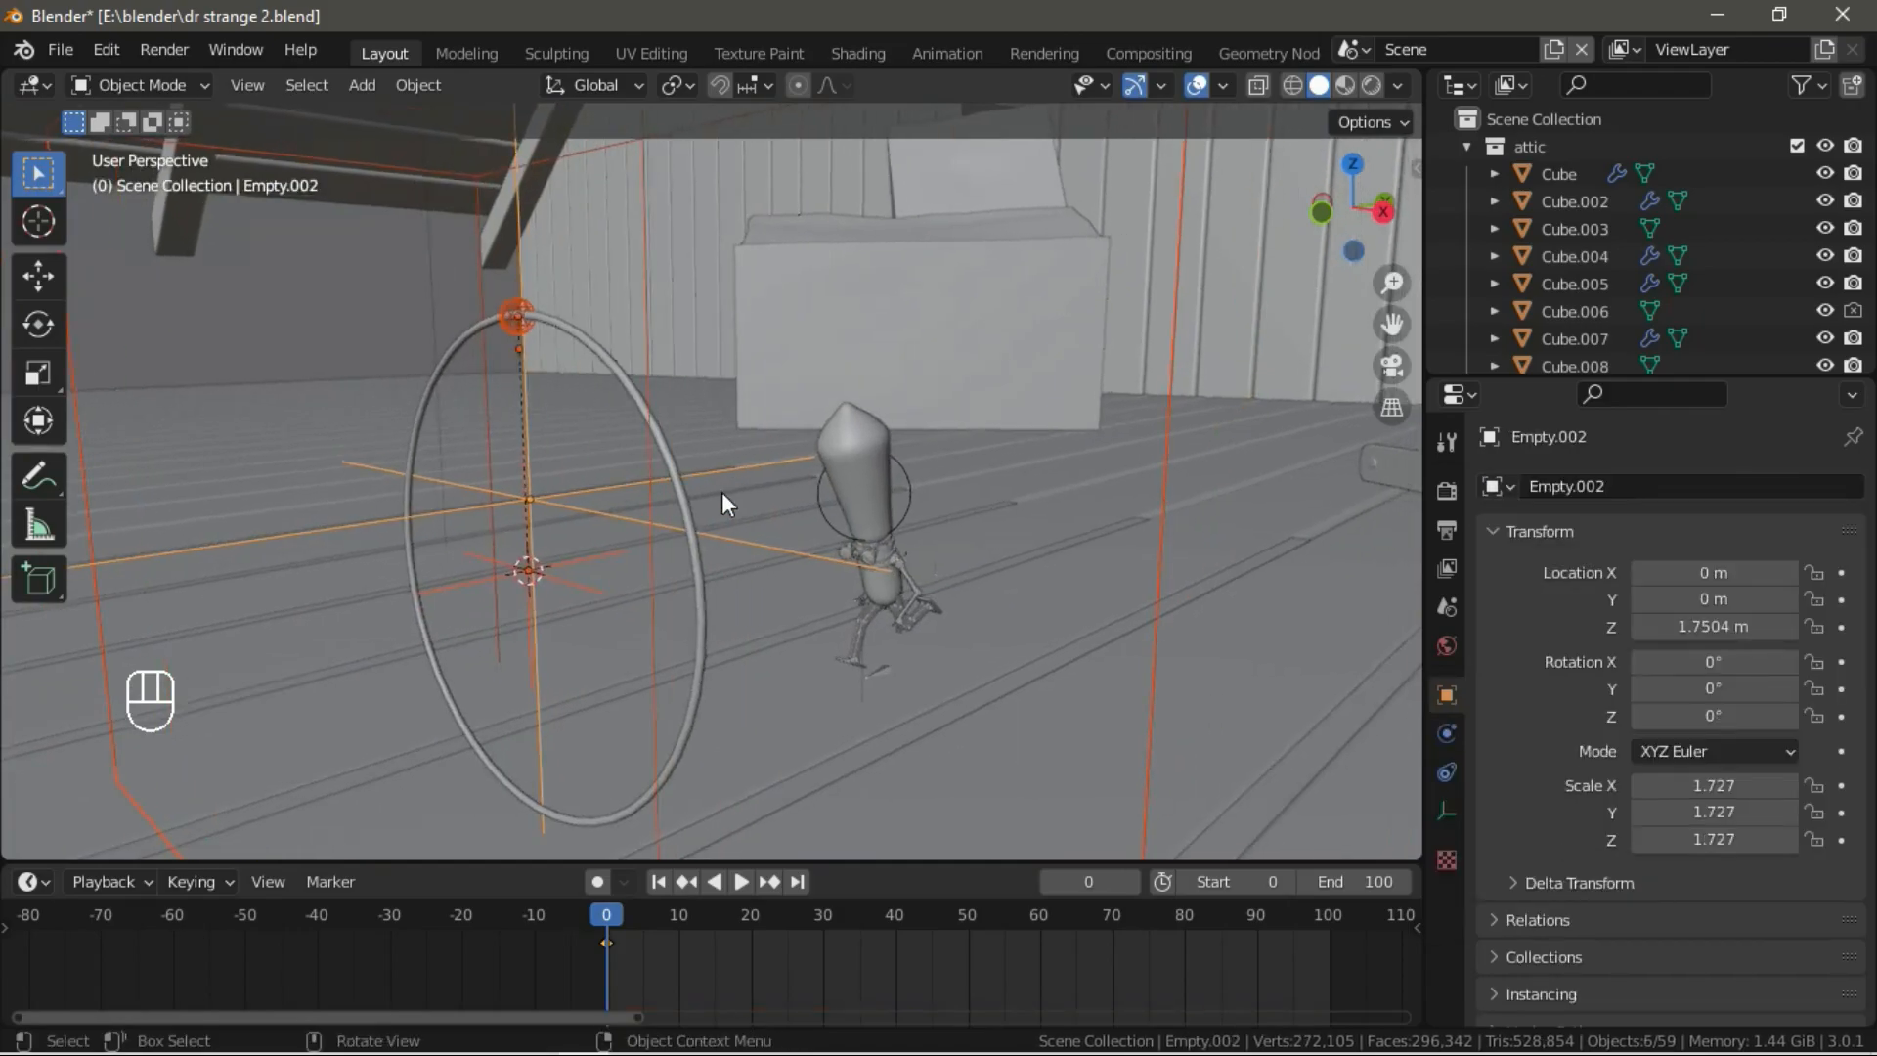
{"action": "key", "text": "ctrl+l"}
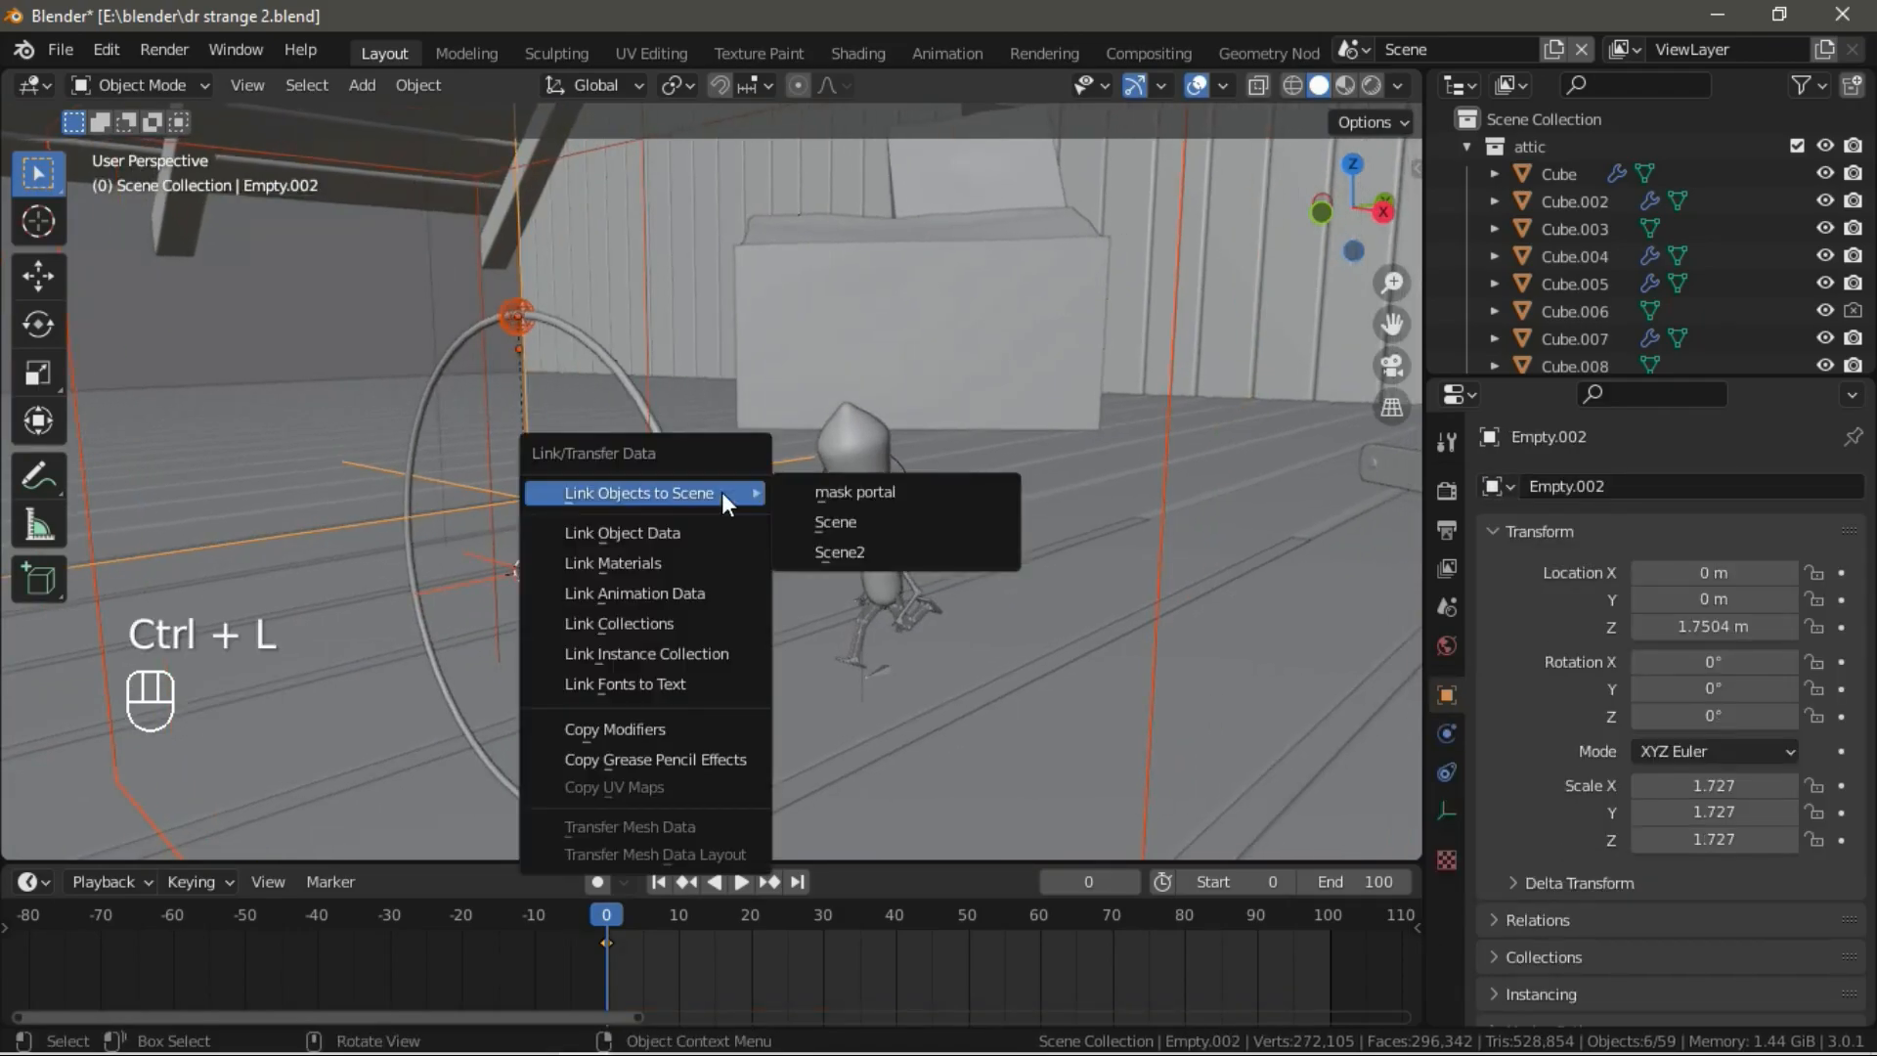
{"action": "left_click", "coordinate": [860, 495]}
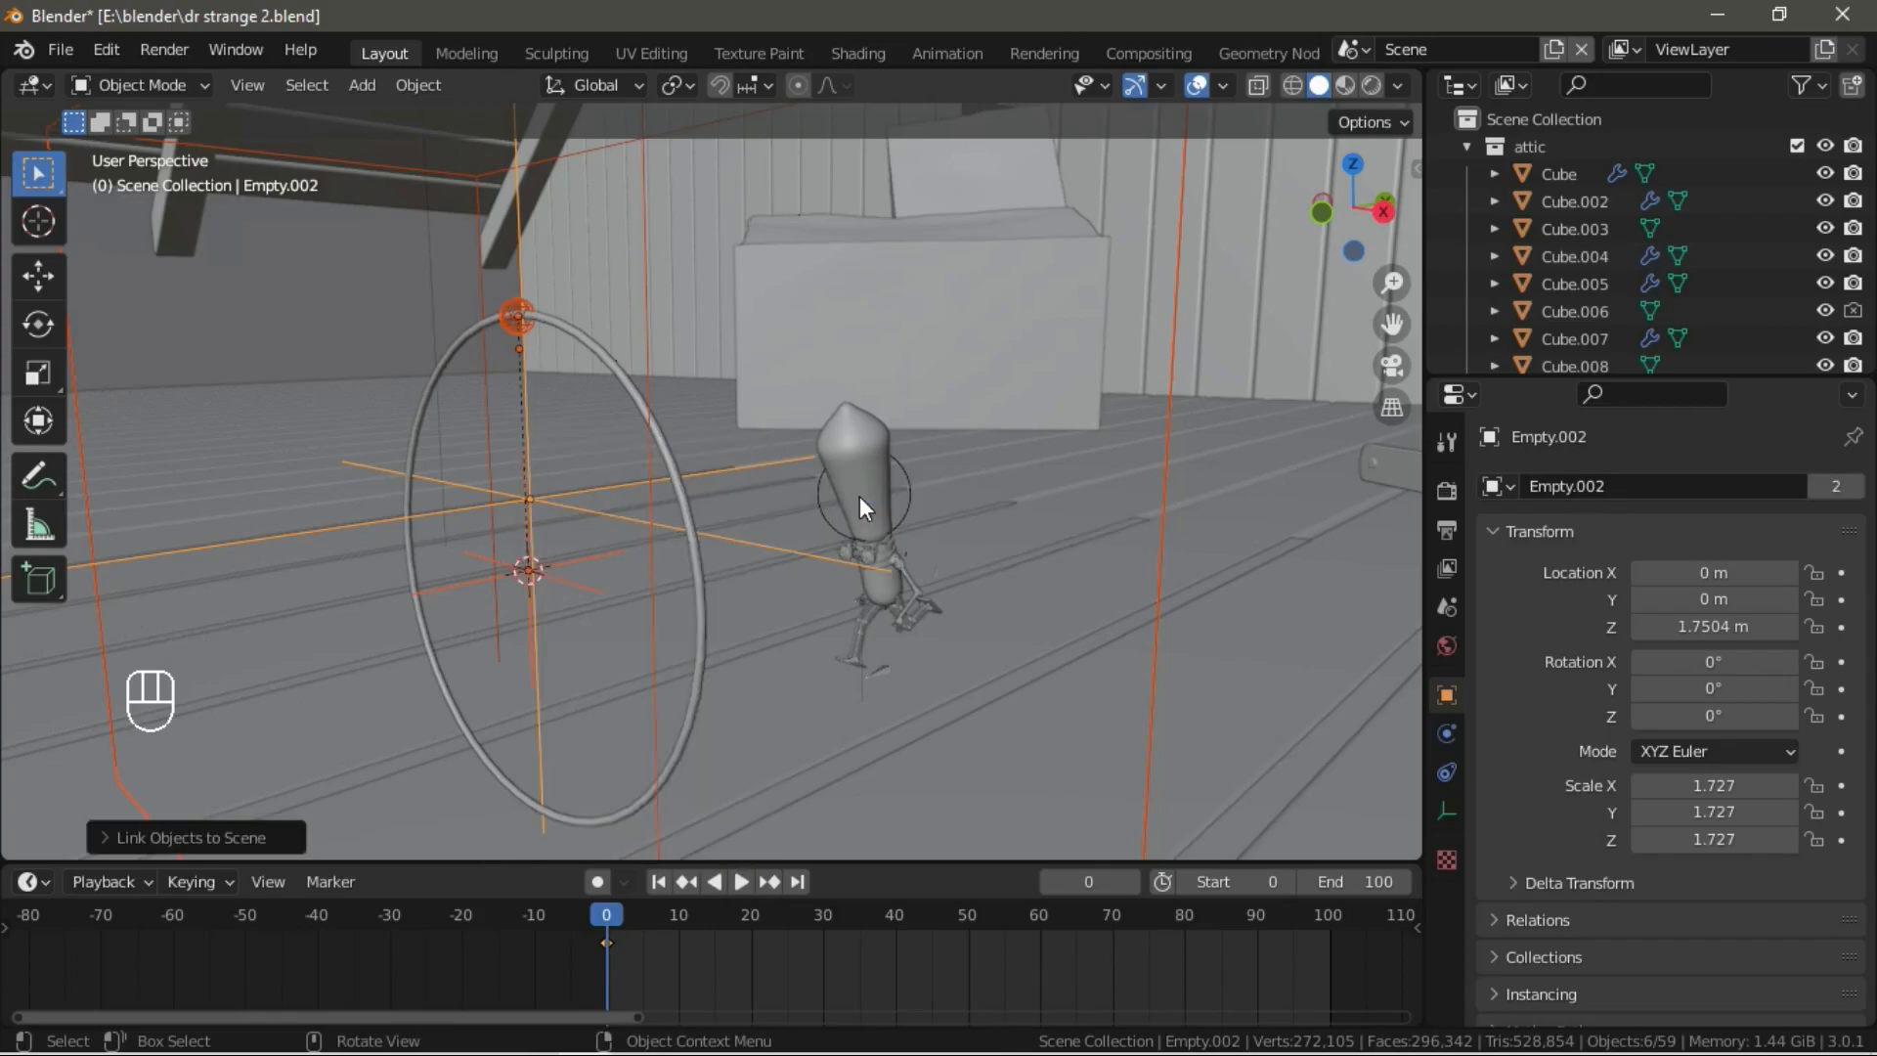
Switch to the mask portal scene, play the linked spark animation up to frame 26, and view it through the camera.
{"action": "left_click", "coordinate": [1361, 49]}
{"action": "left_click", "coordinate": [1422, 94]}
{"action": "middle_click_drag", "start_coordinate": [899, 363], "coordinate": [1148, 365]}
{"action": "scroll", "coordinate": [1149, 366], "scroll_direction": "down", "scroll_amount": 5}
{"action": "left_click", "coordinate": [1165, 418]}
{"action": "key", "text": "space"}
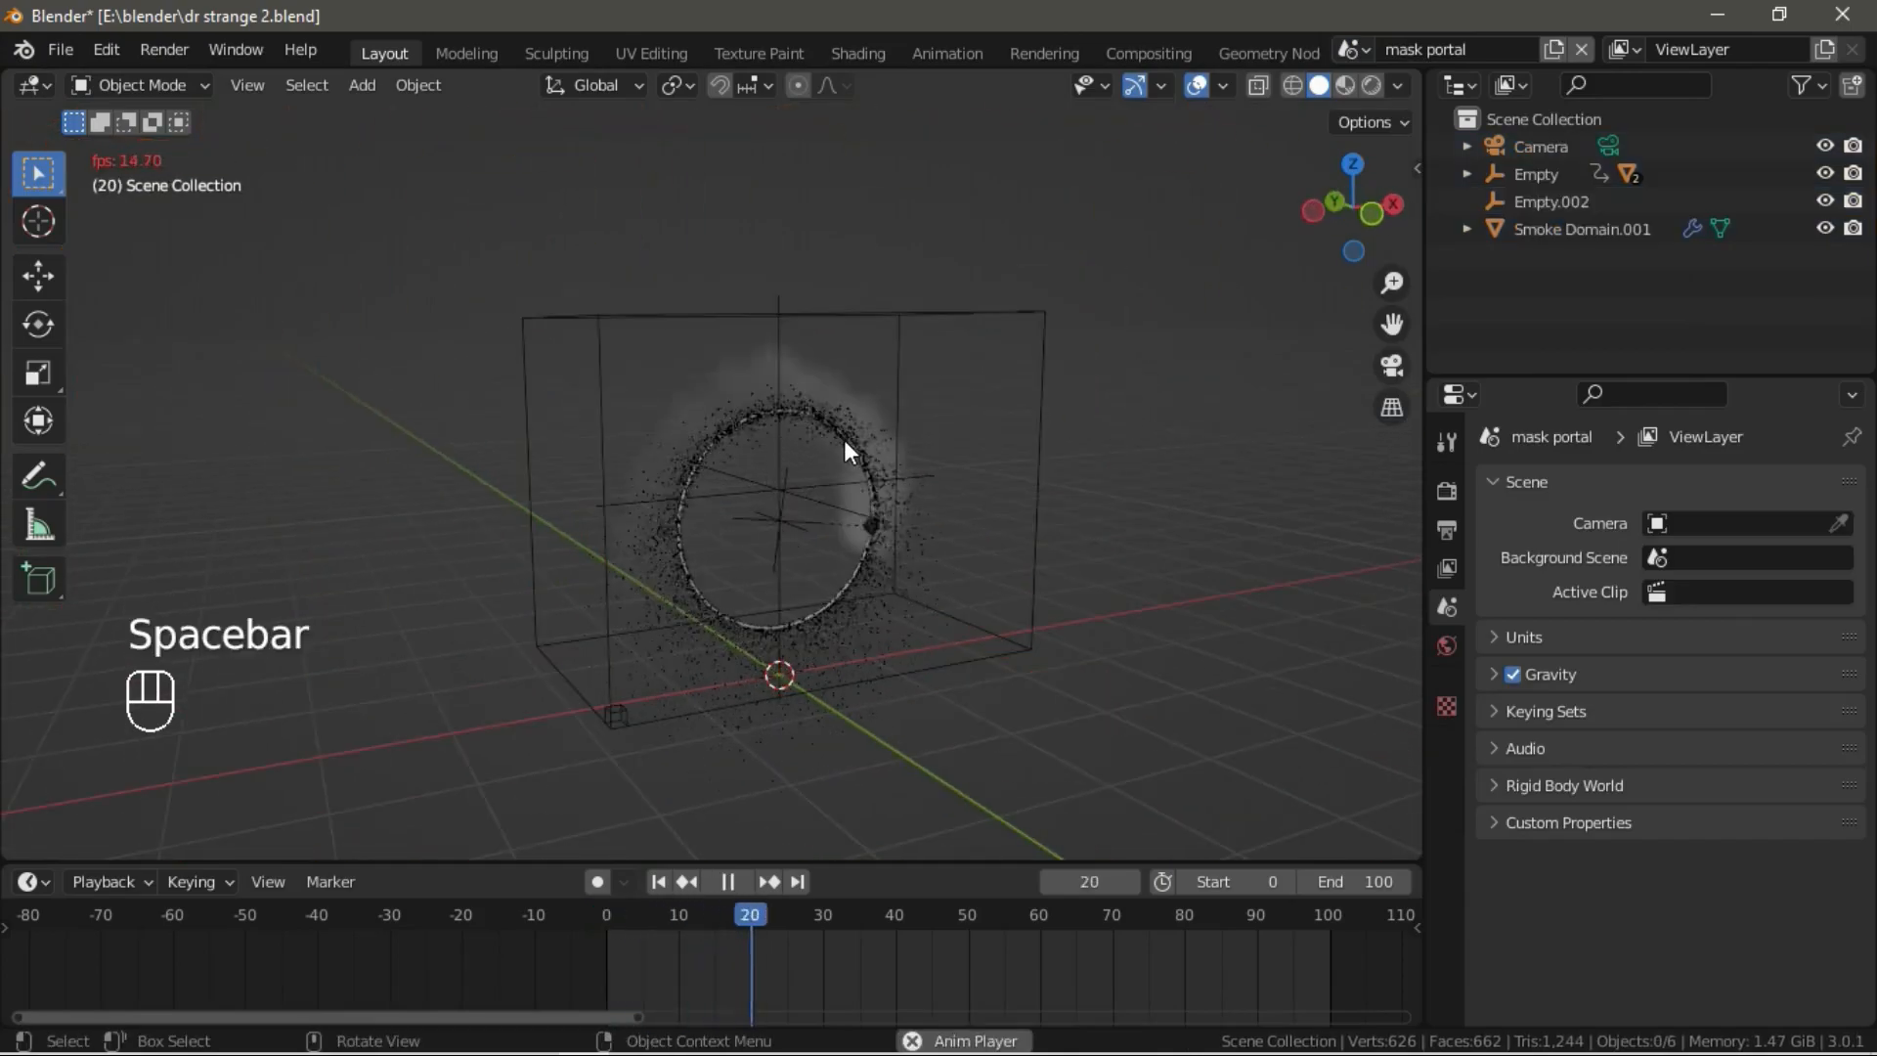
{"action": "key", "text": "space"}
{"action": "scroll", "coordinate": [782, 528], "scroll_direction": "down", "scroll_amount": 3}
{"action": "scroll", "coordinate": [923, 507], "scroll_direction": "down", "scroll_amount": 1}
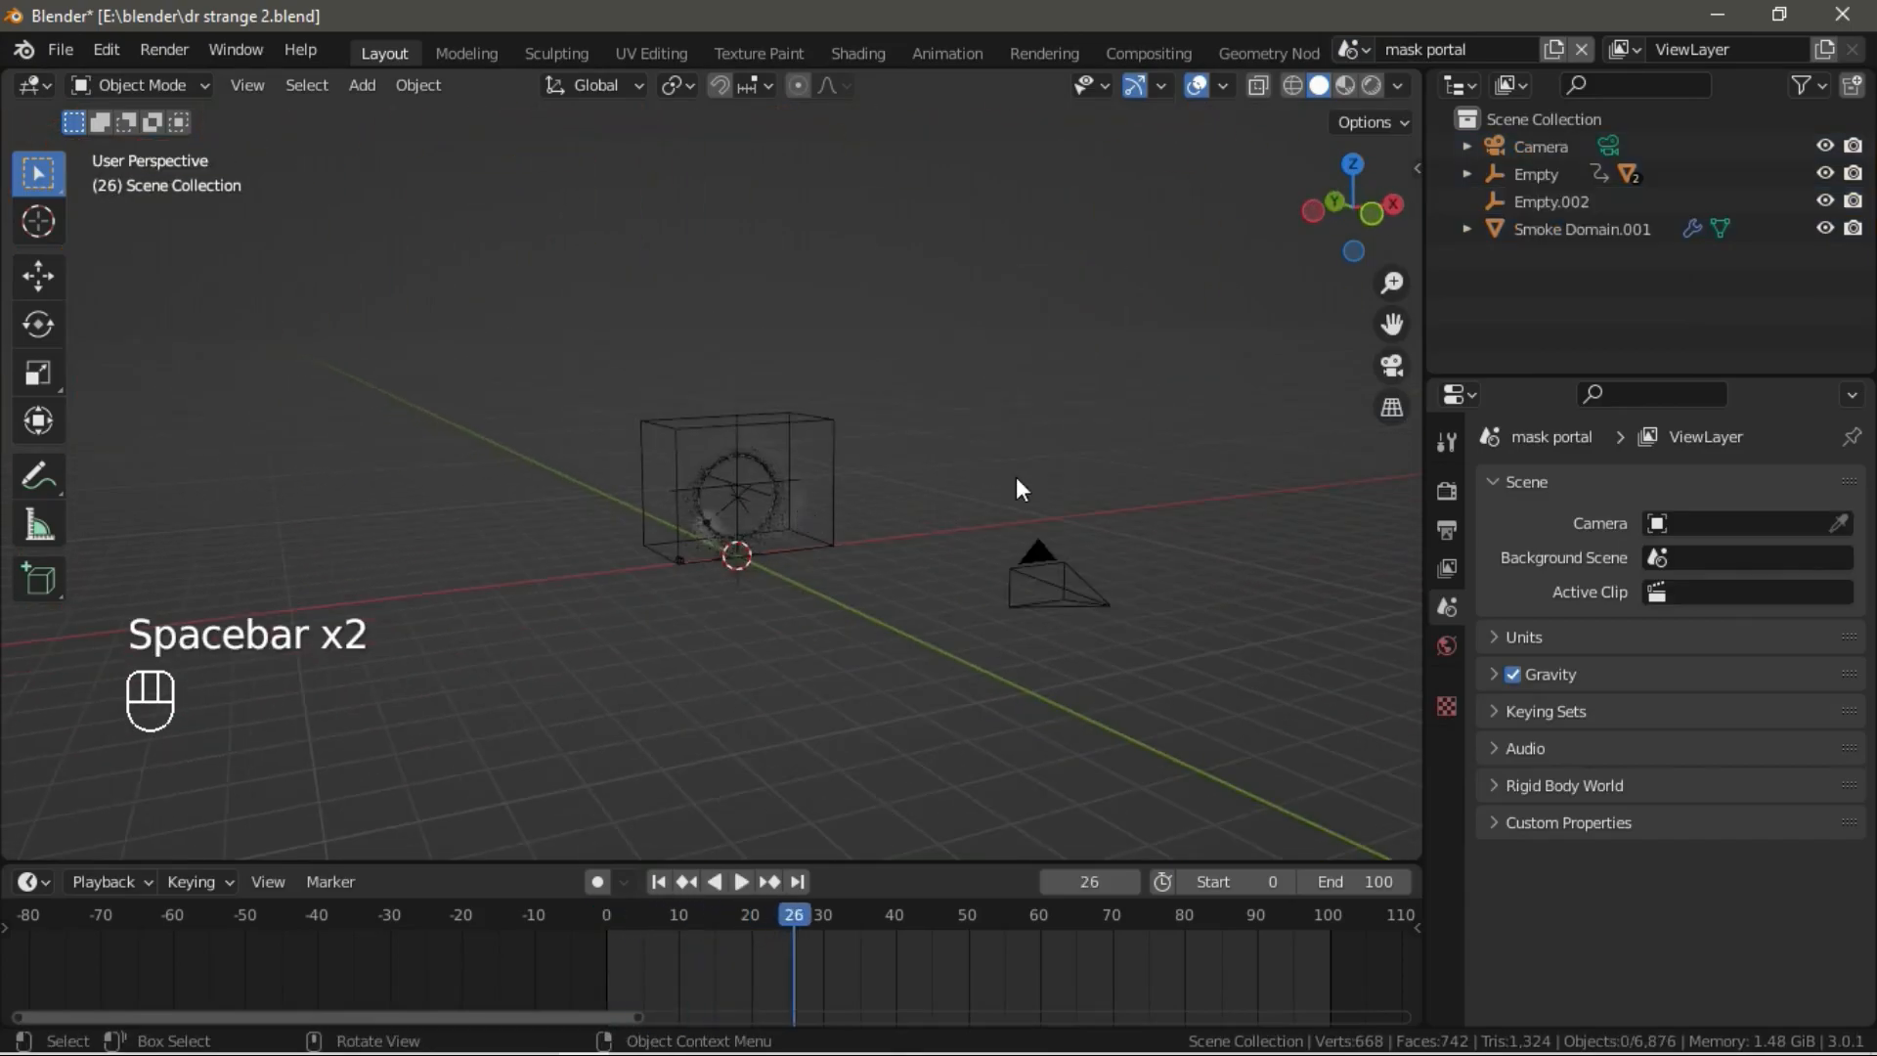
{"action": "key", "text": "KP_0"}
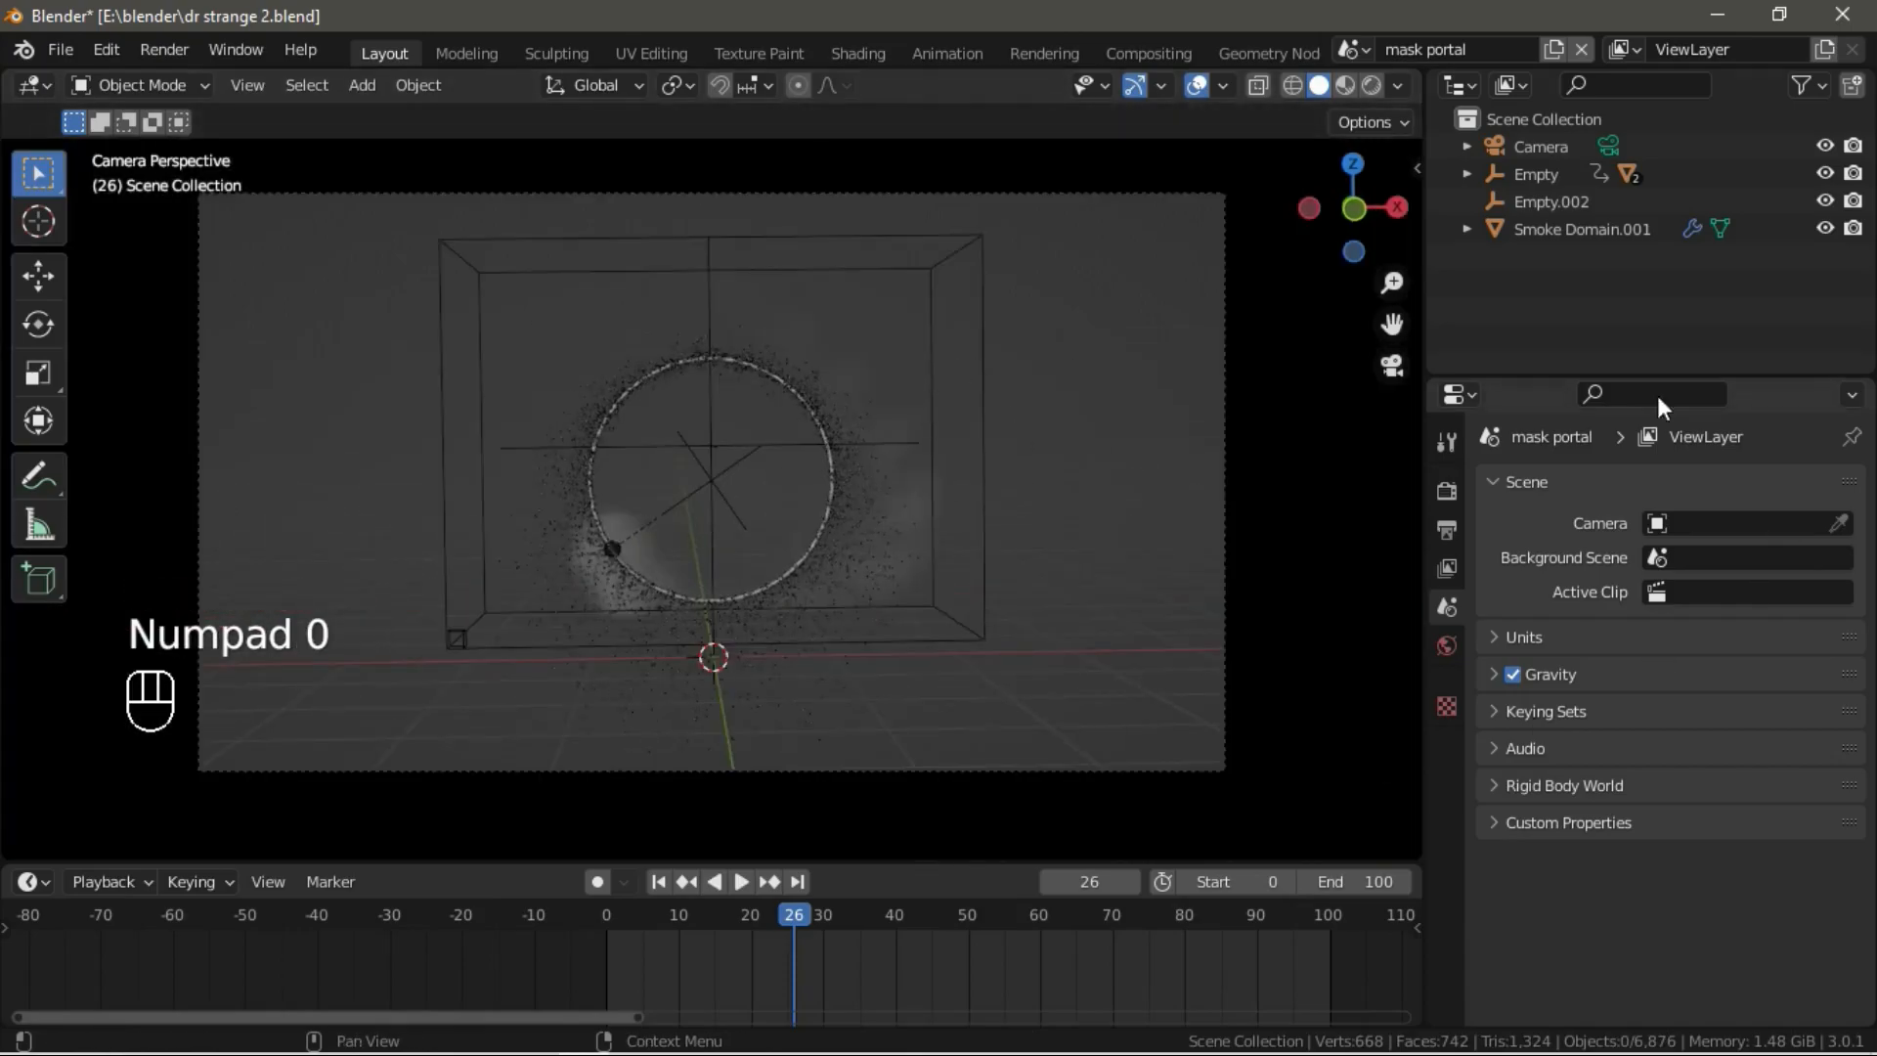
Select the small empty at the ring's centre and snap the 3D cursor to it.
{"action": "left_click", "coordinate": [1036, 201]}
{"action": "middle_click_drag", "start_coordinate": [894, 315], "coordinate": [618, 490]}
{"action": "left_click", "coordinate": [602, 548]}
{"action": "middle_click_drag", "start_coordinate": [743, 387], "coordinate": [691, 309]}
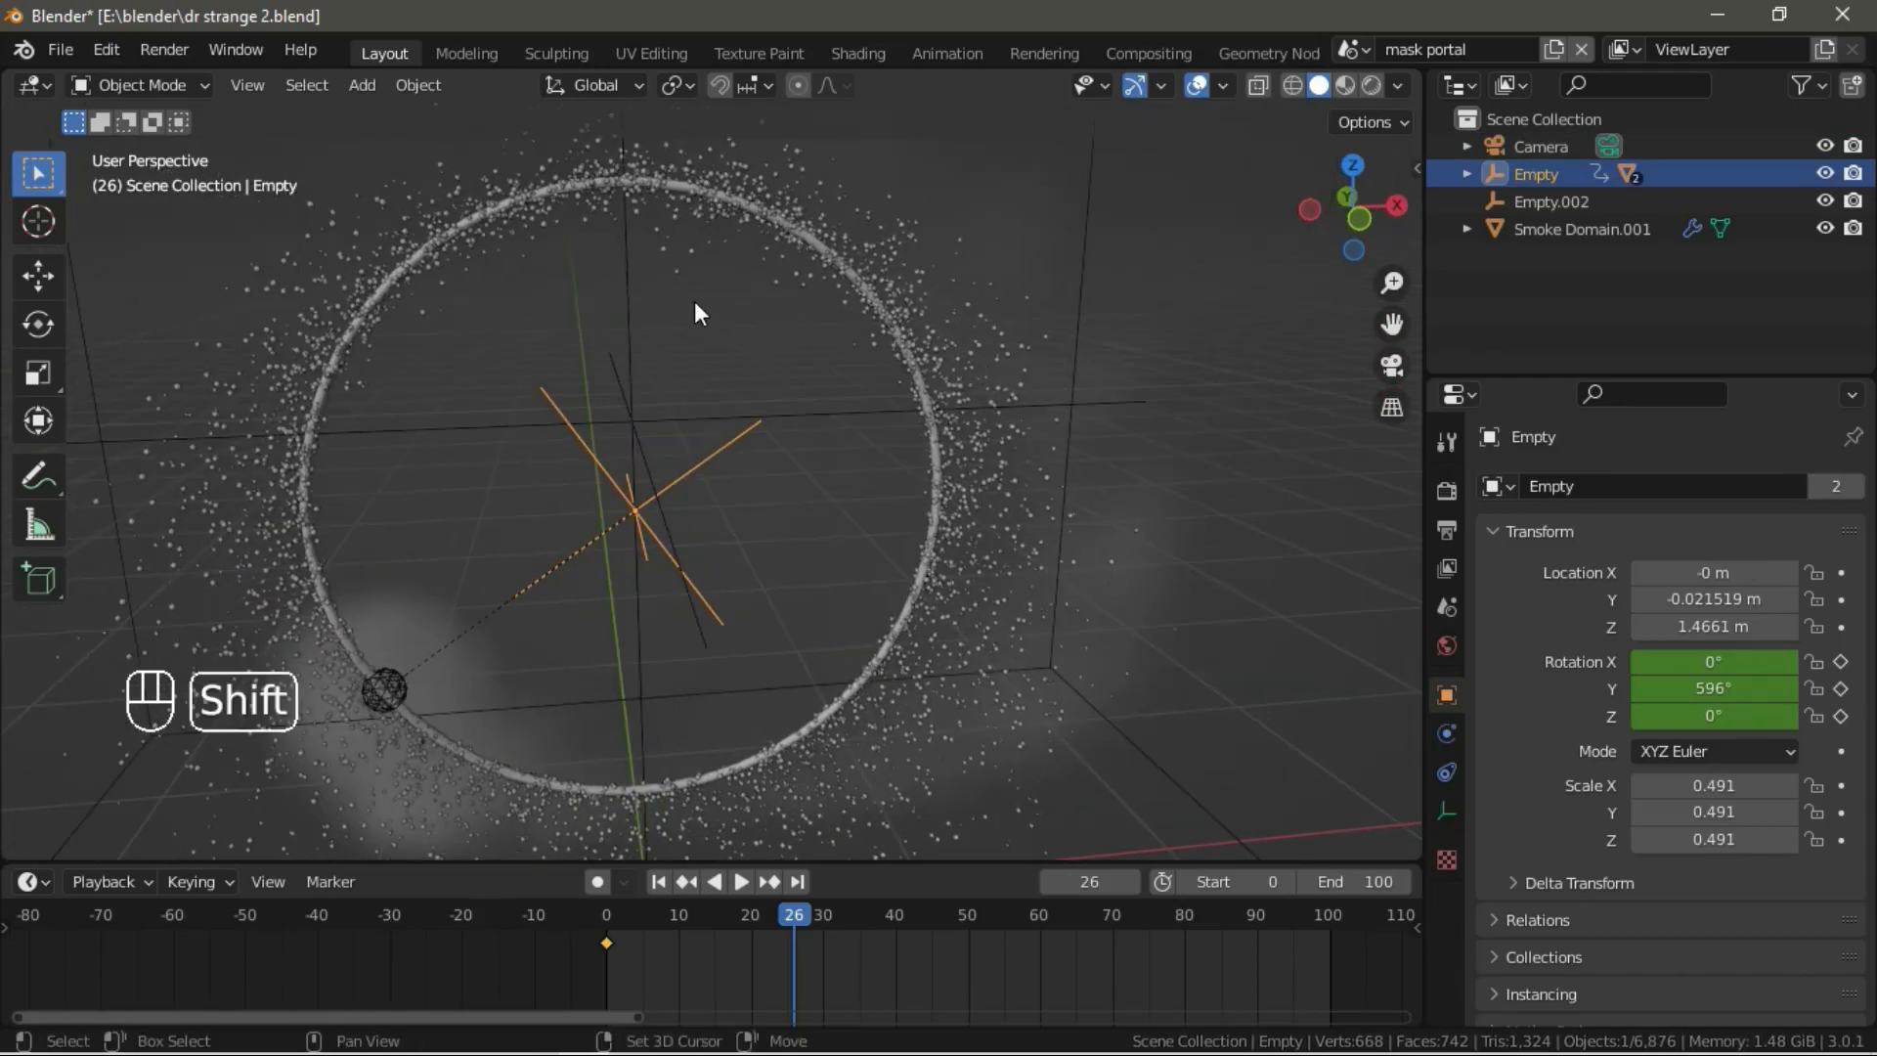
{"action": "key", "text": "shift+s"}
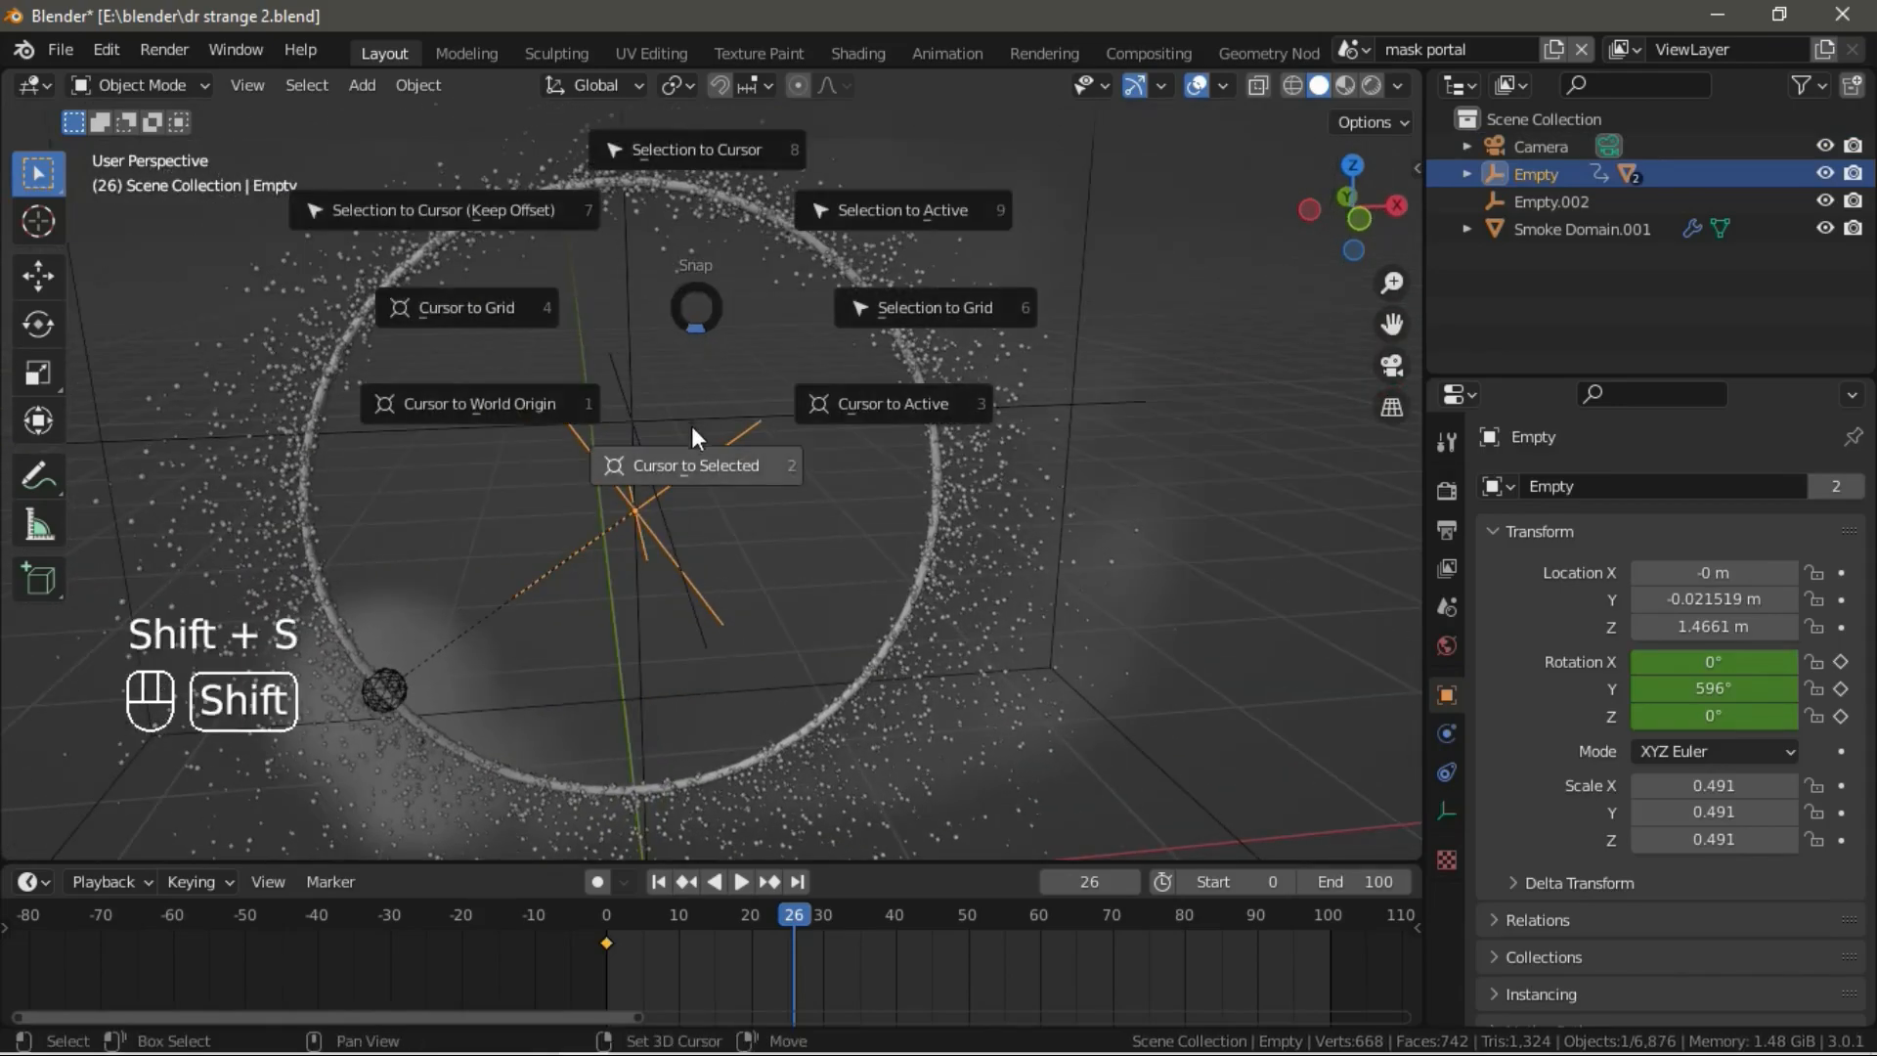
{"action": "left_click", "coordinate": [689, 465]}
{"action": "middle_click_drag", "start_coordinate": [665, 519], "coordinate": [725, 522], "text": "shift"}
{"action": "middle_click_drag", "start_coordinate": [801, 440], "coordinate": [765, 420]}
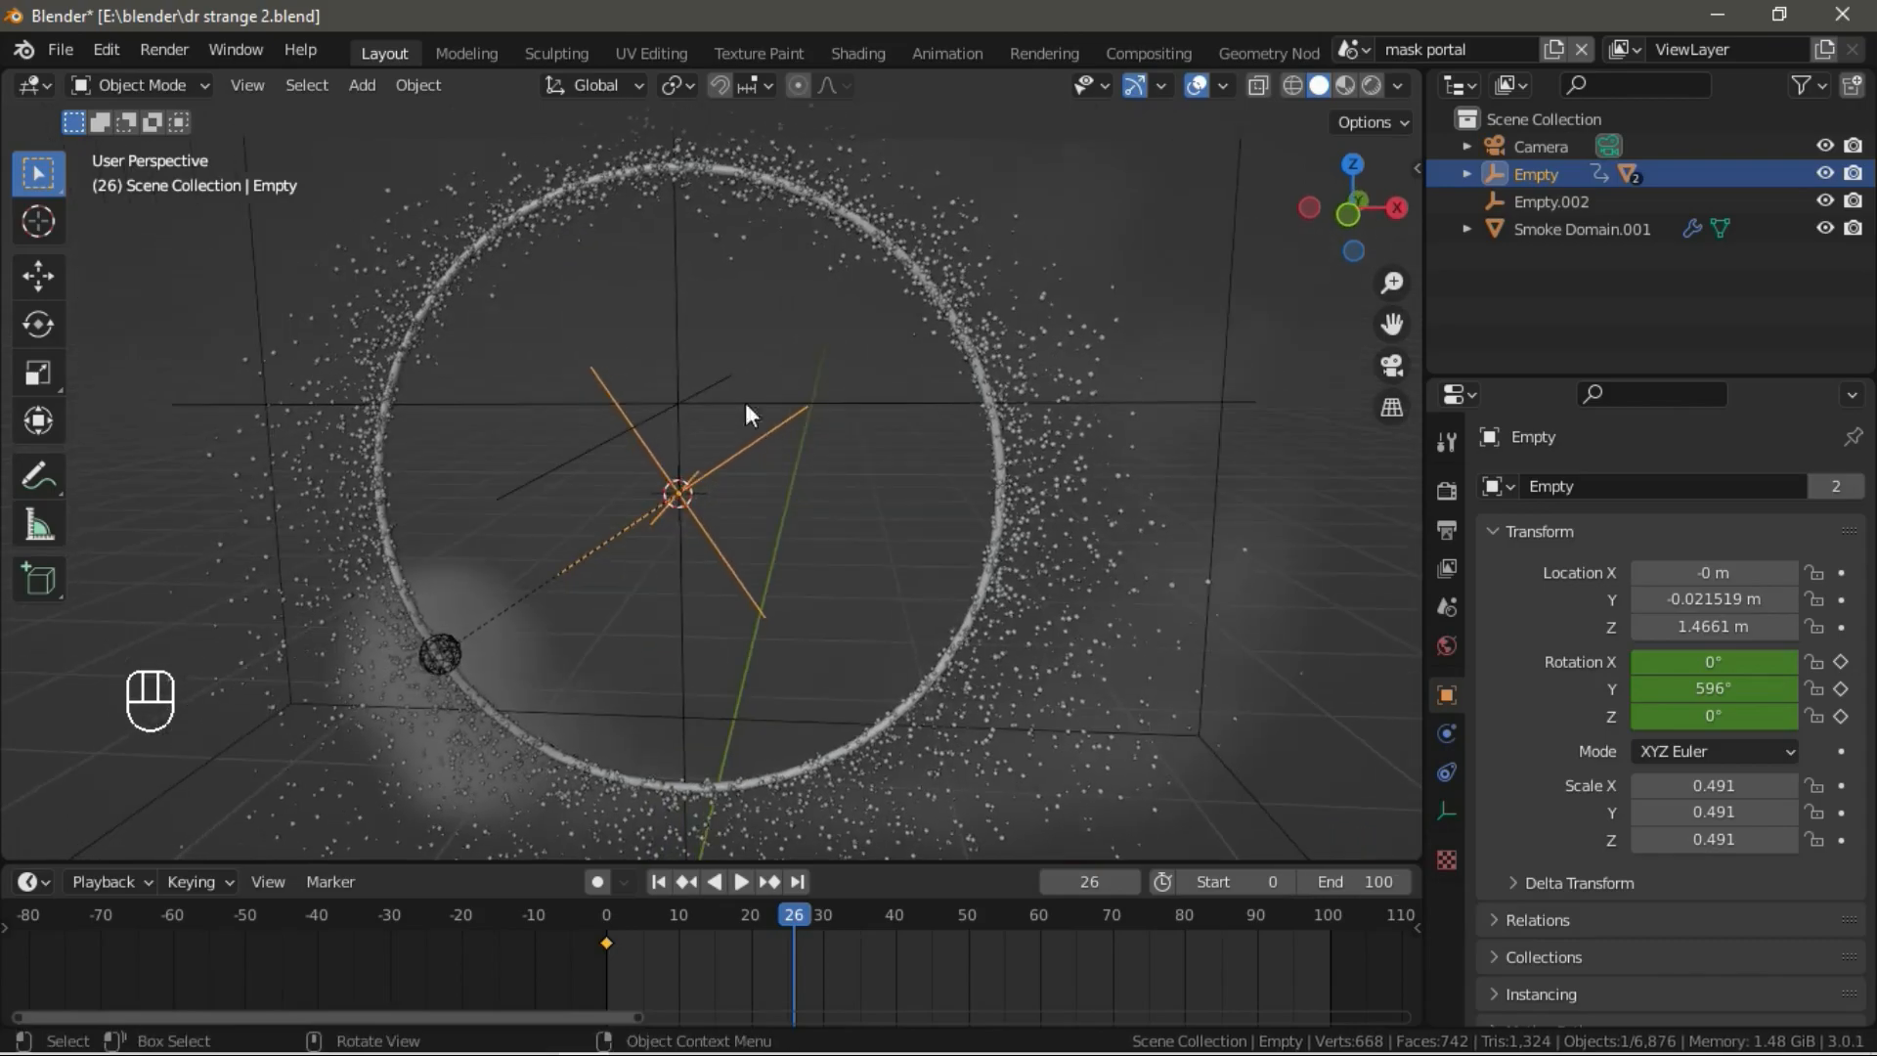
Add a mesh circle at the 3D cursor and rotate it 90° about the X axis.
{"action": "left_click", "coordinate": [874, 526]}
{"action": "scroll", "coordinate": [733, 489], "scroll_direction": "down", "scroll_amount": 4}
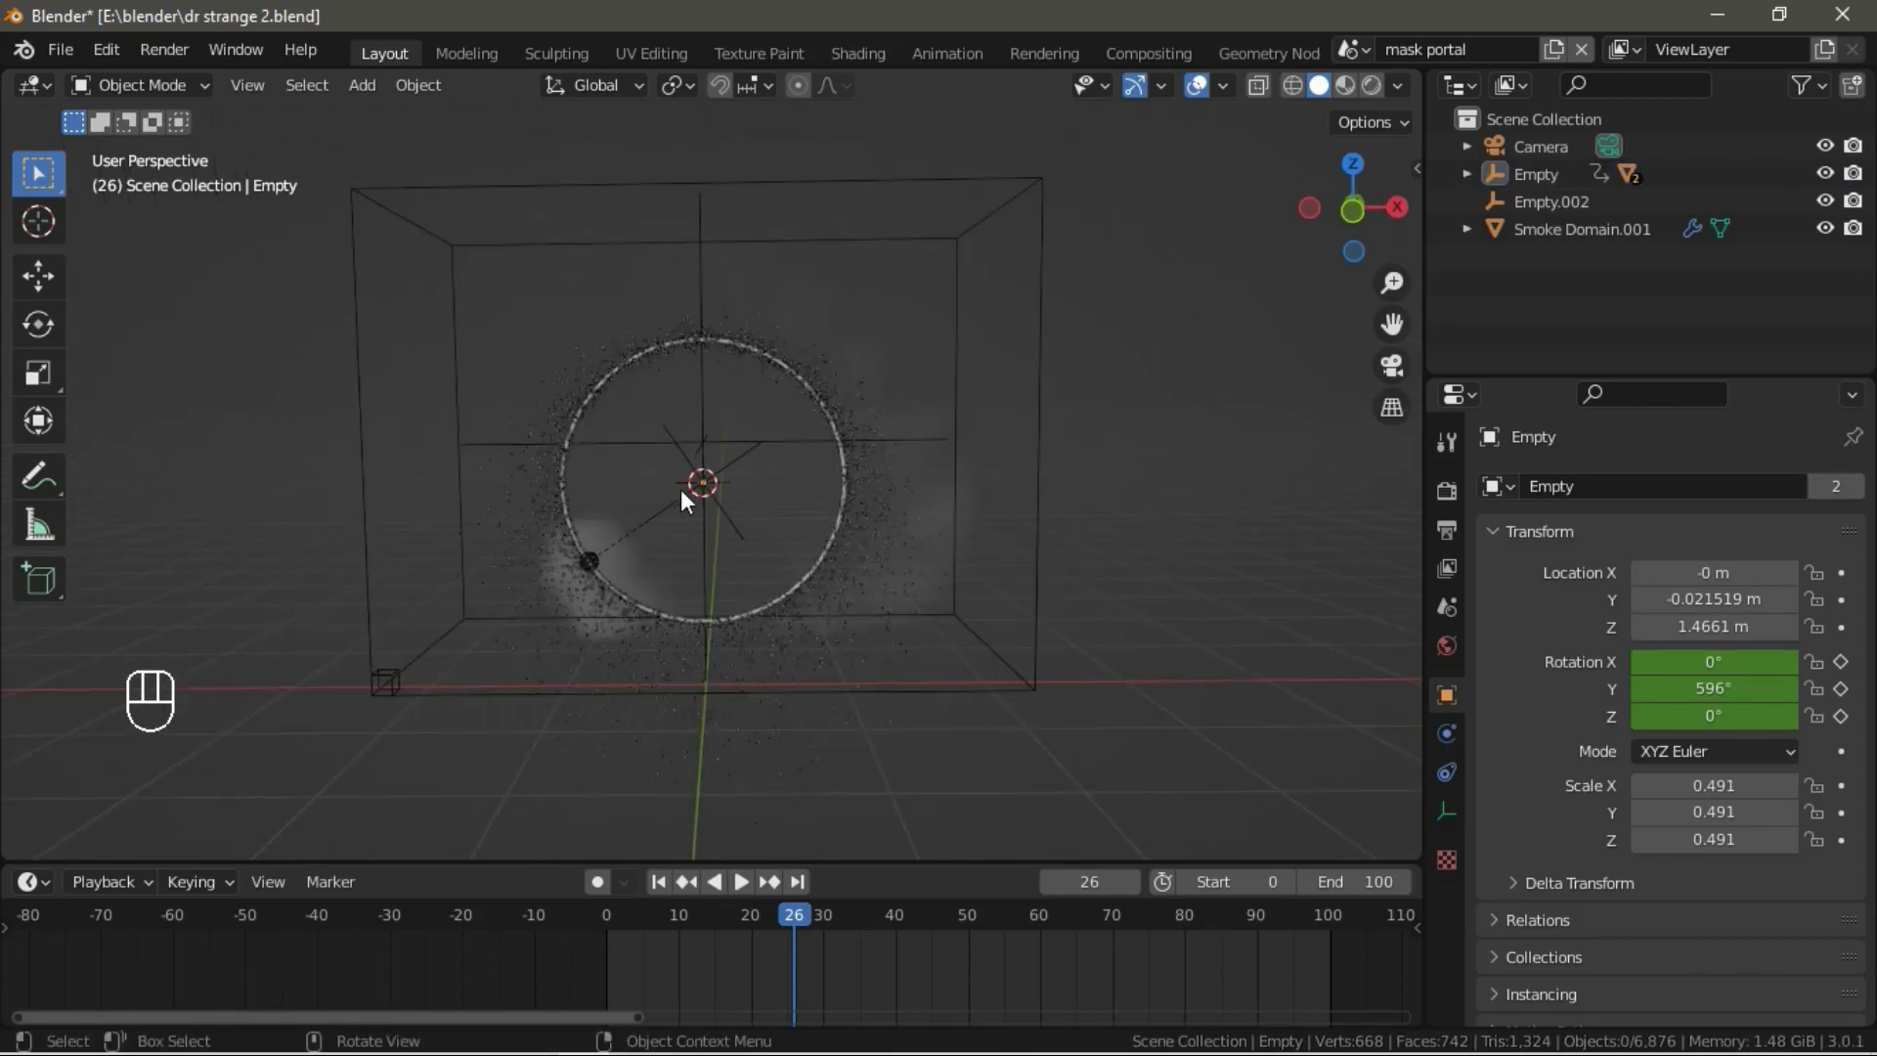
{"action": "key", "text": "shift+a"}
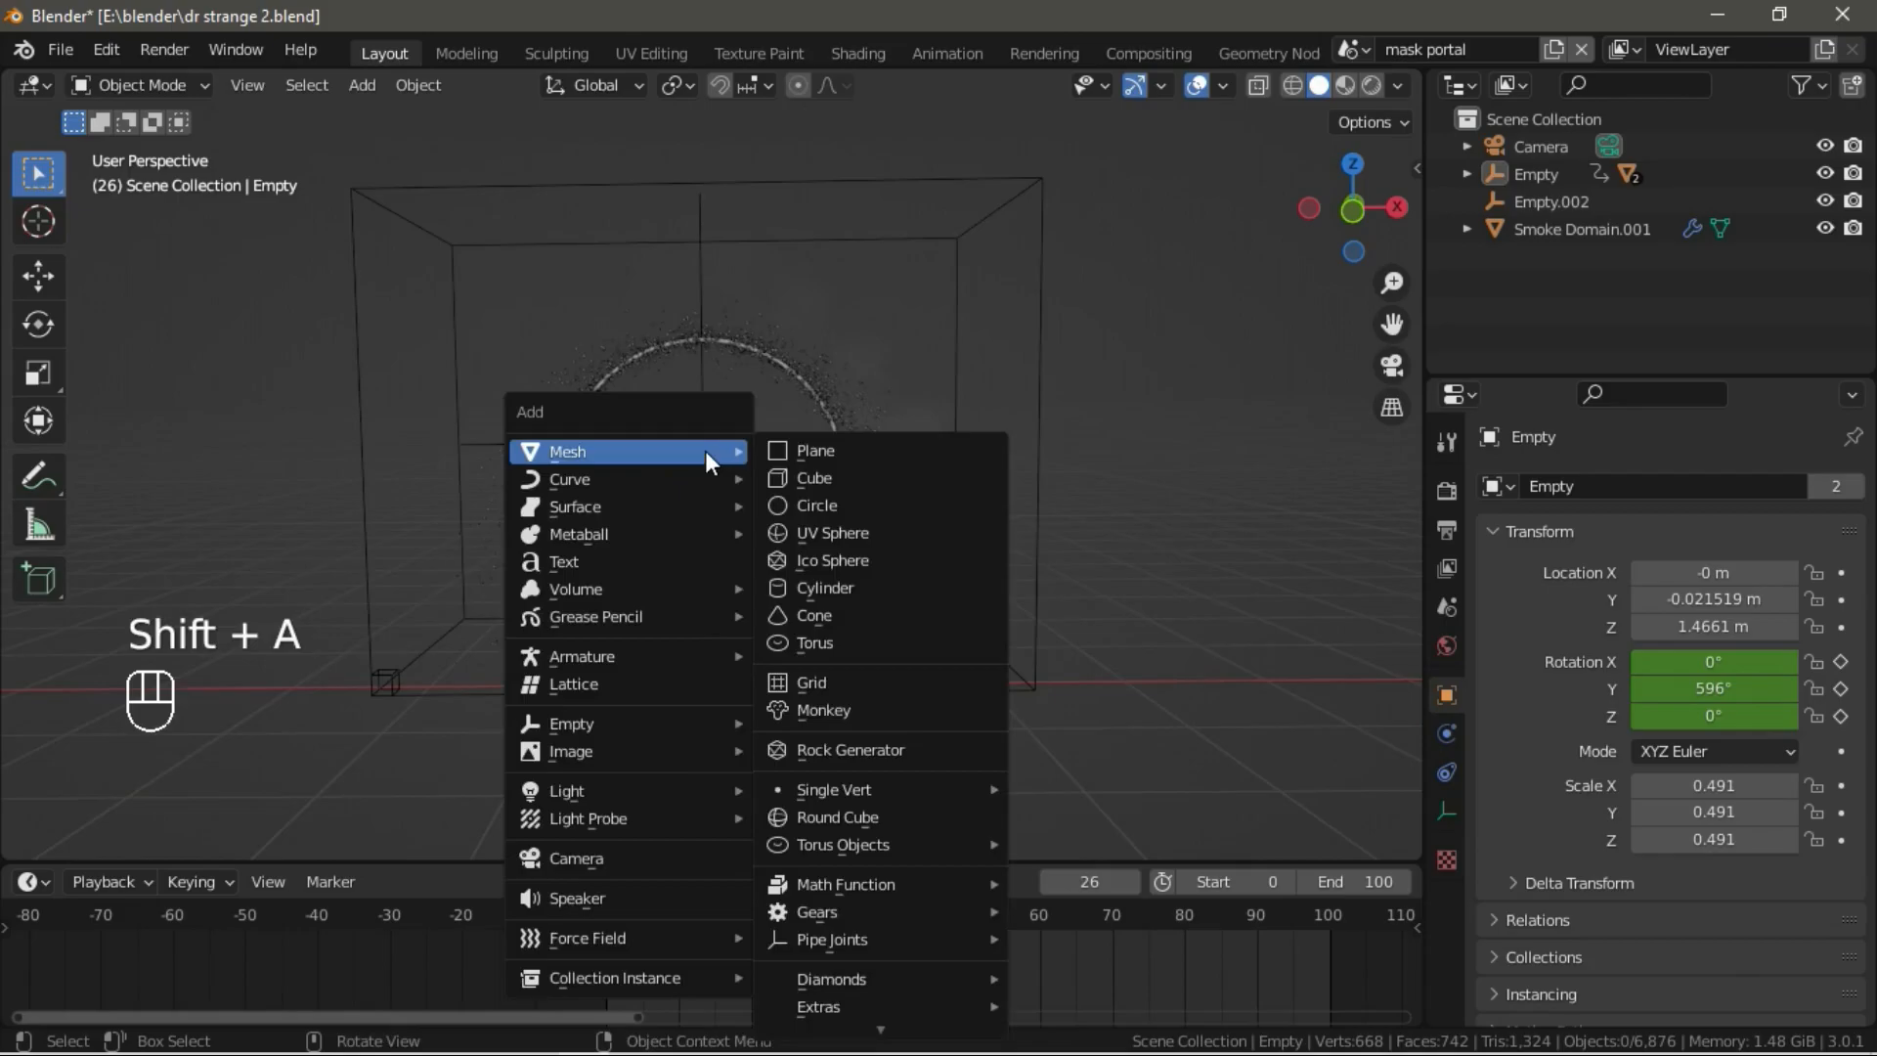
{"action": "mouse_move", "coordinate": [639, 455]}
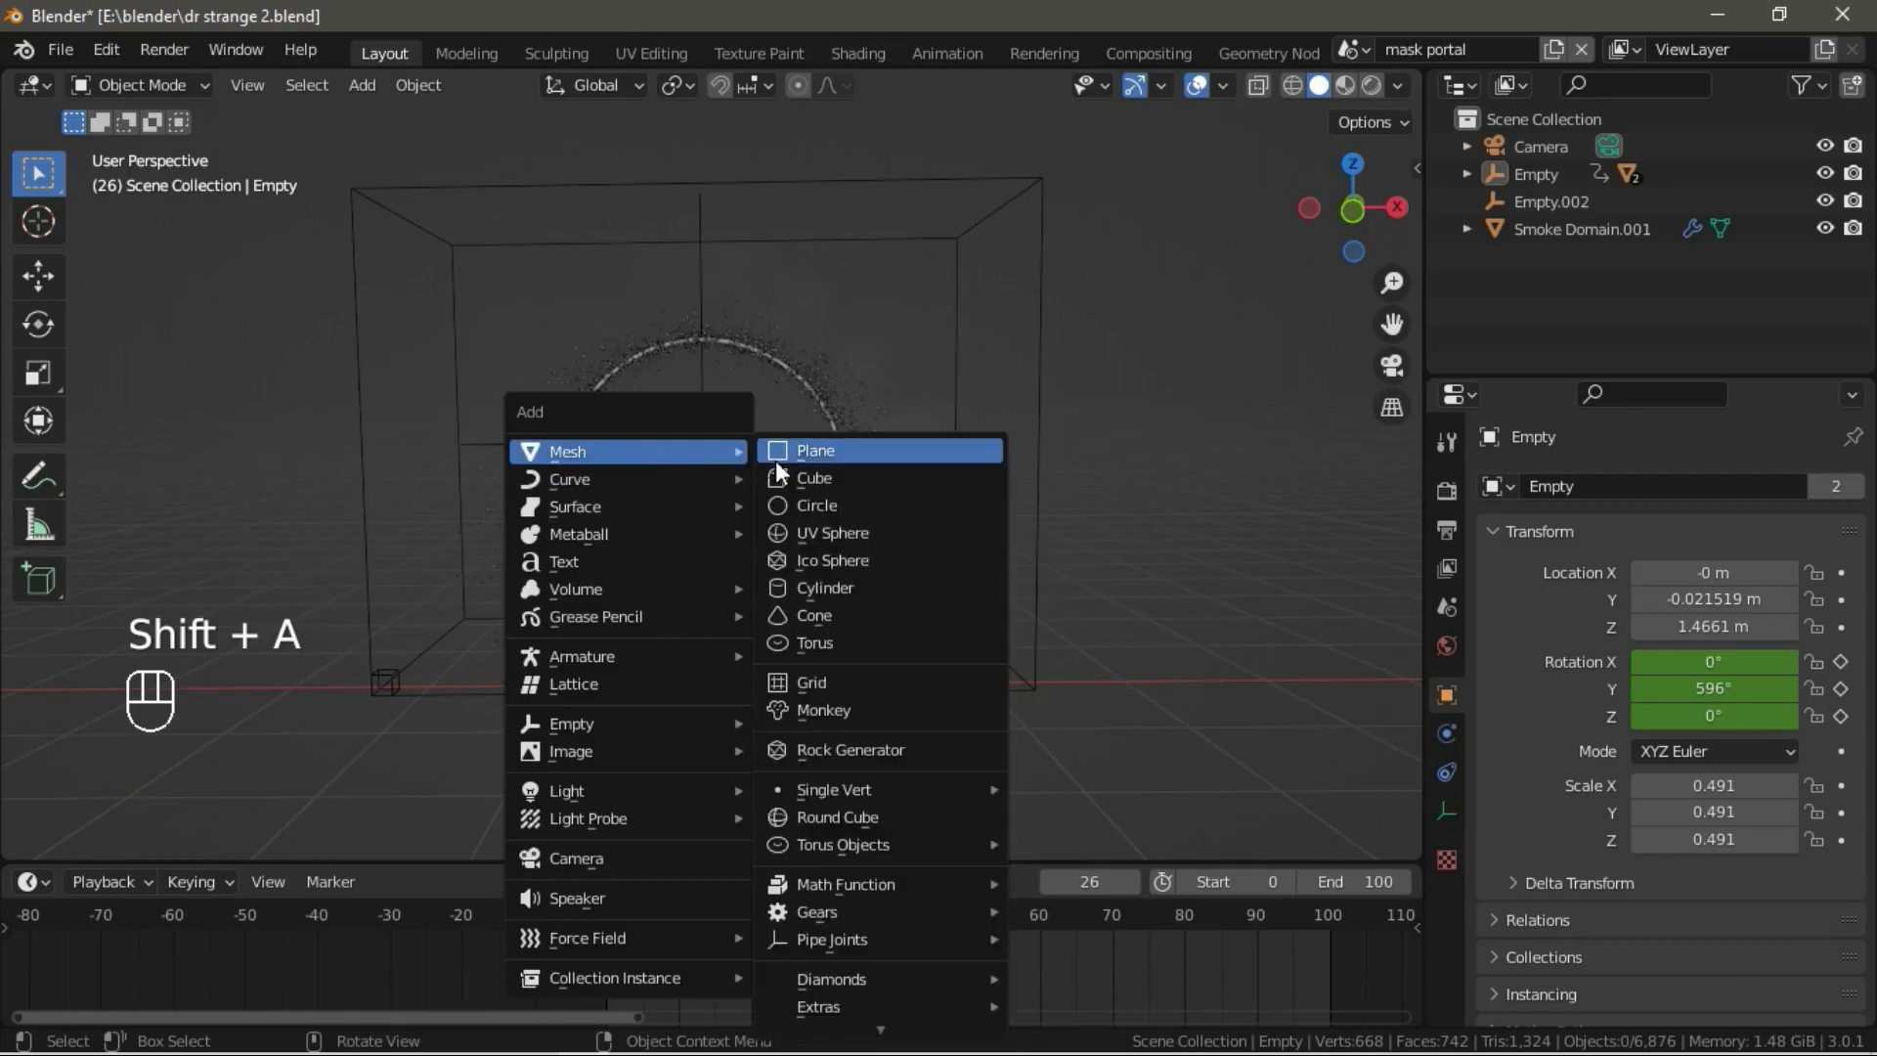
{"action": "left_click", "coordinate": [794, 507]}
{"action": "middle_click_drag", "start_coordinate": [718, 509], "coordinate": [1031, 567]}
{"action": "scroll", "coordinate": [1021, 577], "scroll_direction": "up", "scroll_amount": 3}
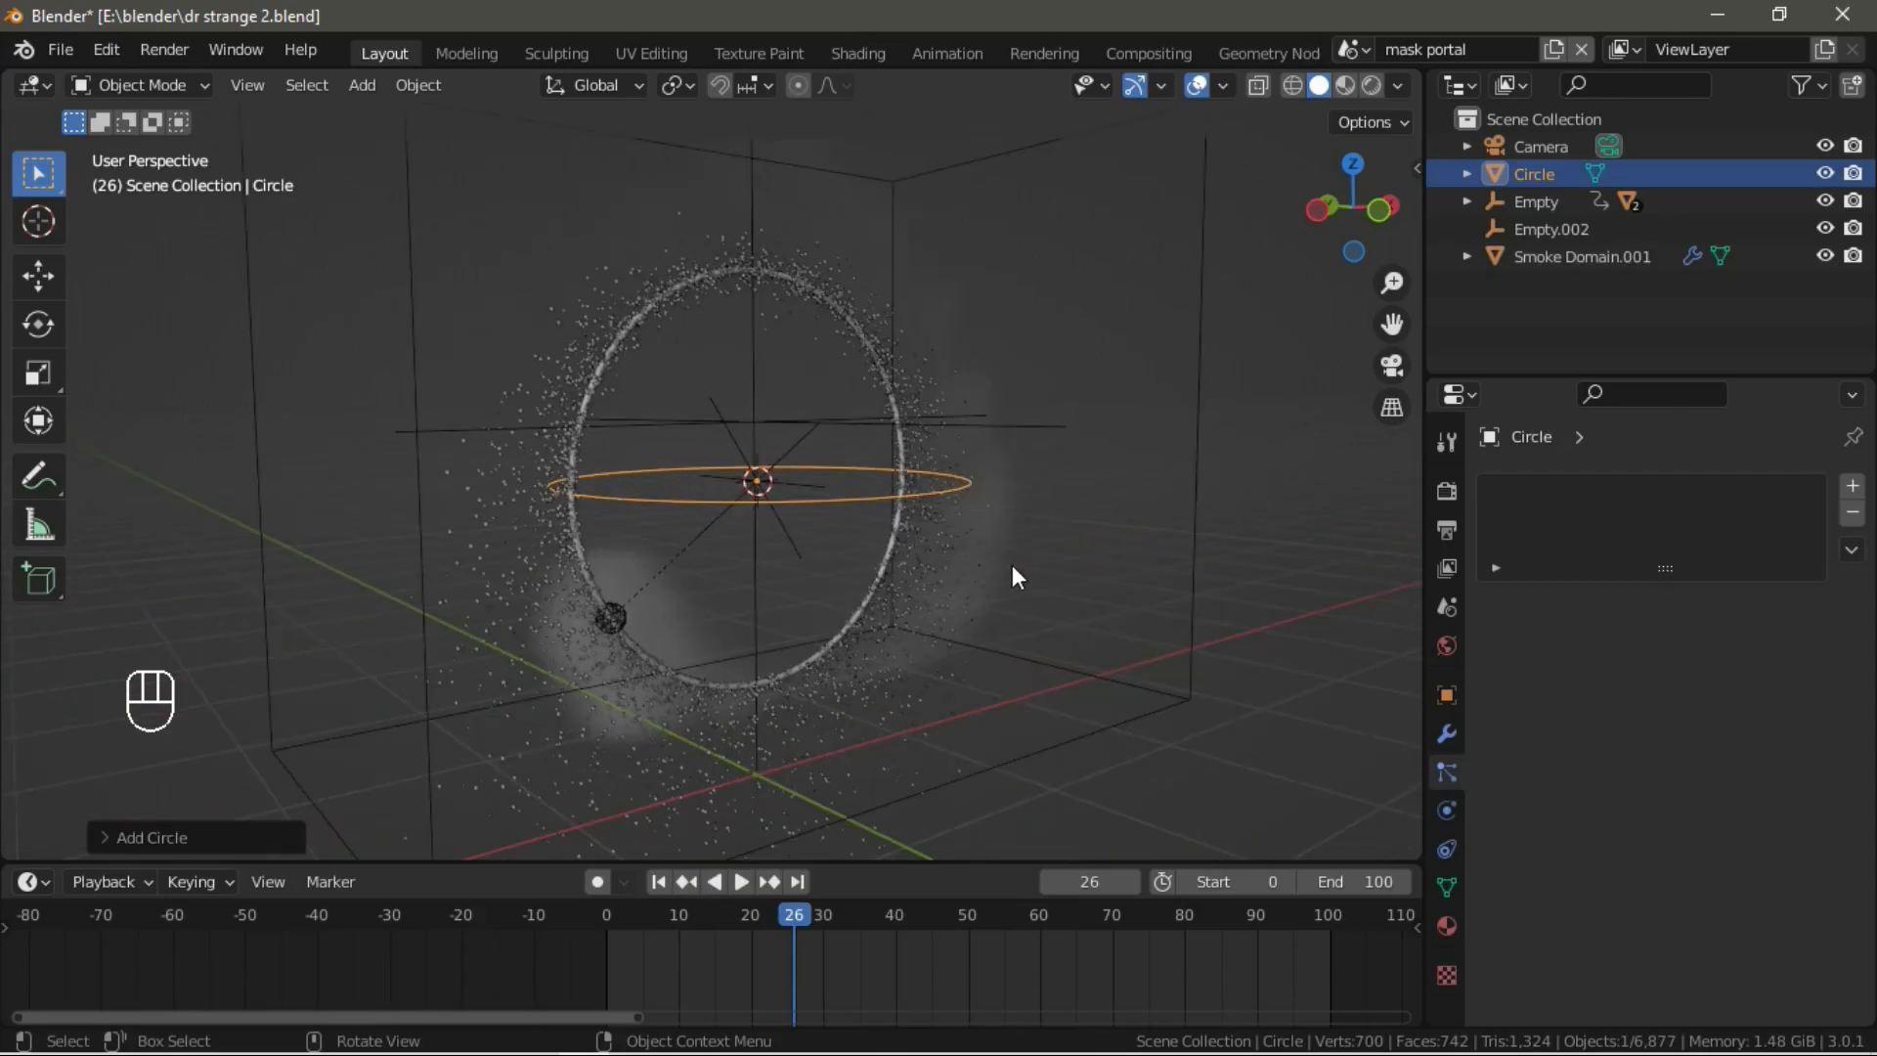
{"action": "type", "text": "r90x"}
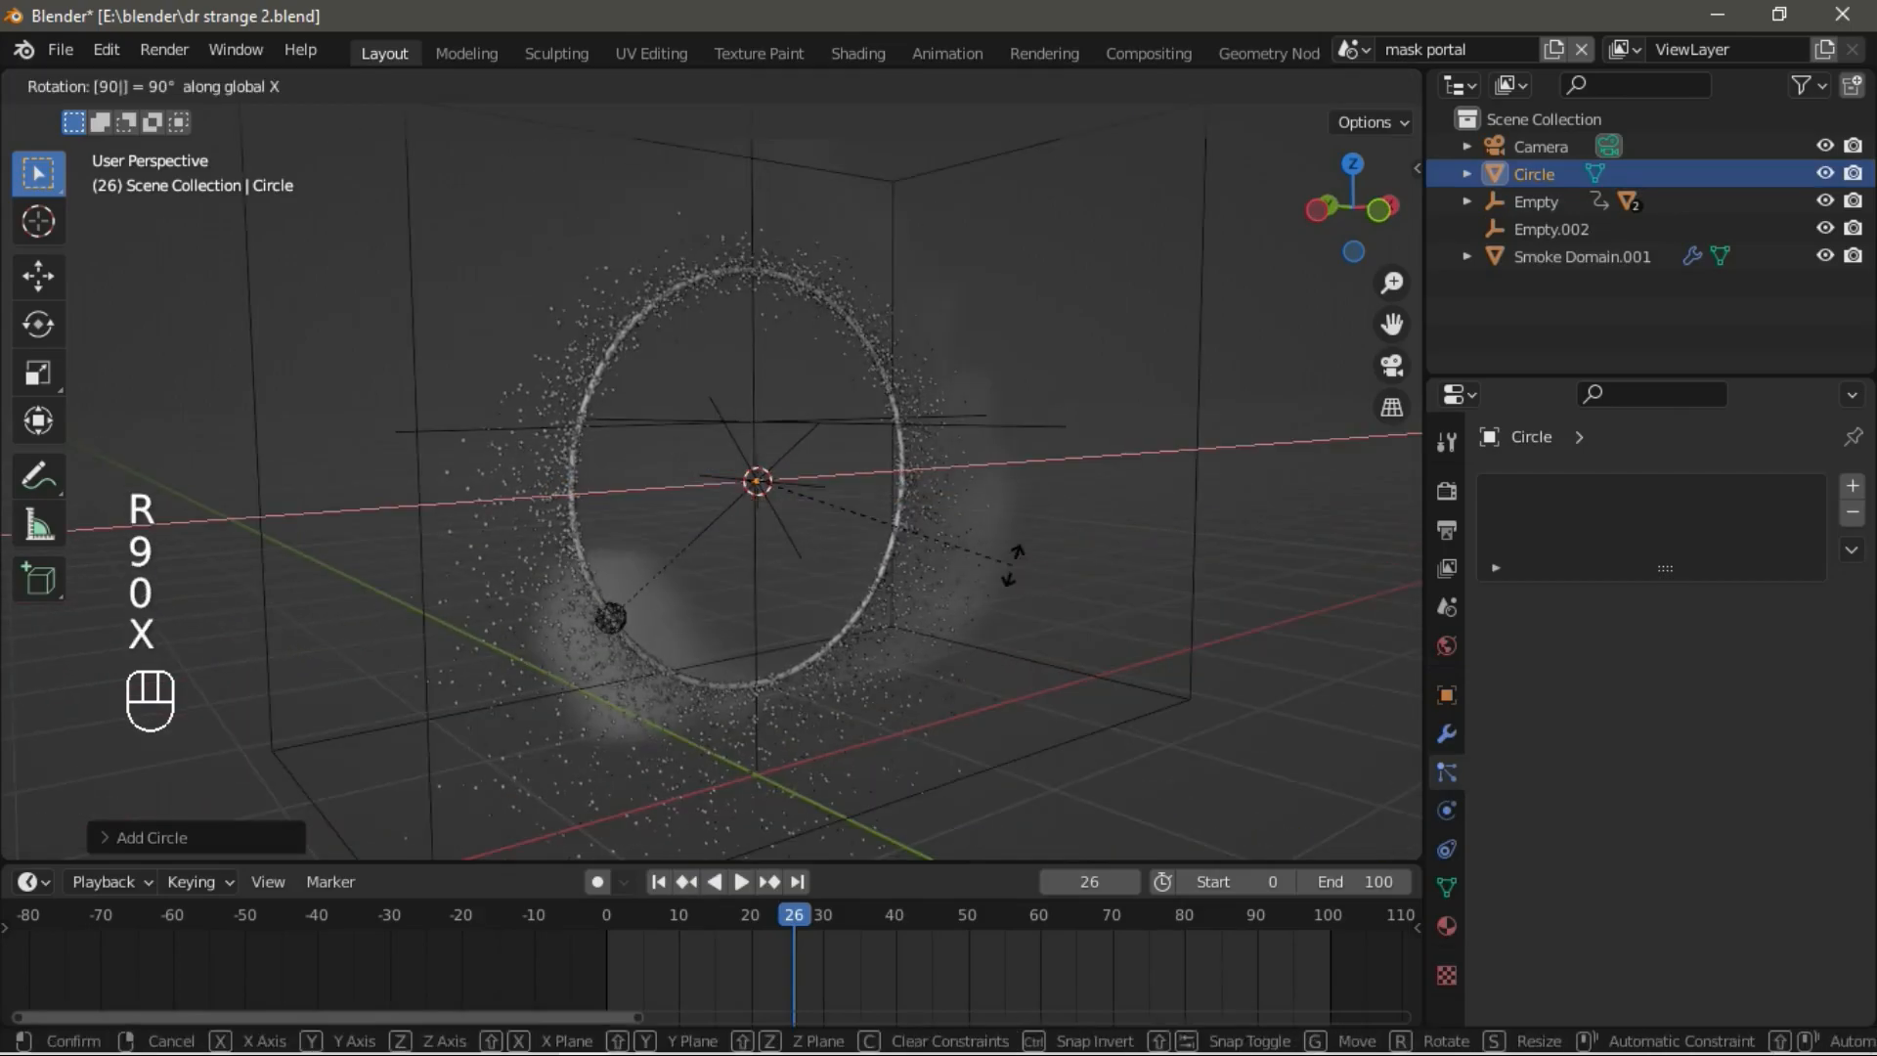
{"action": "left_click", "coordinate": [1012, 565]}
{"action": "key", "text": "g"}
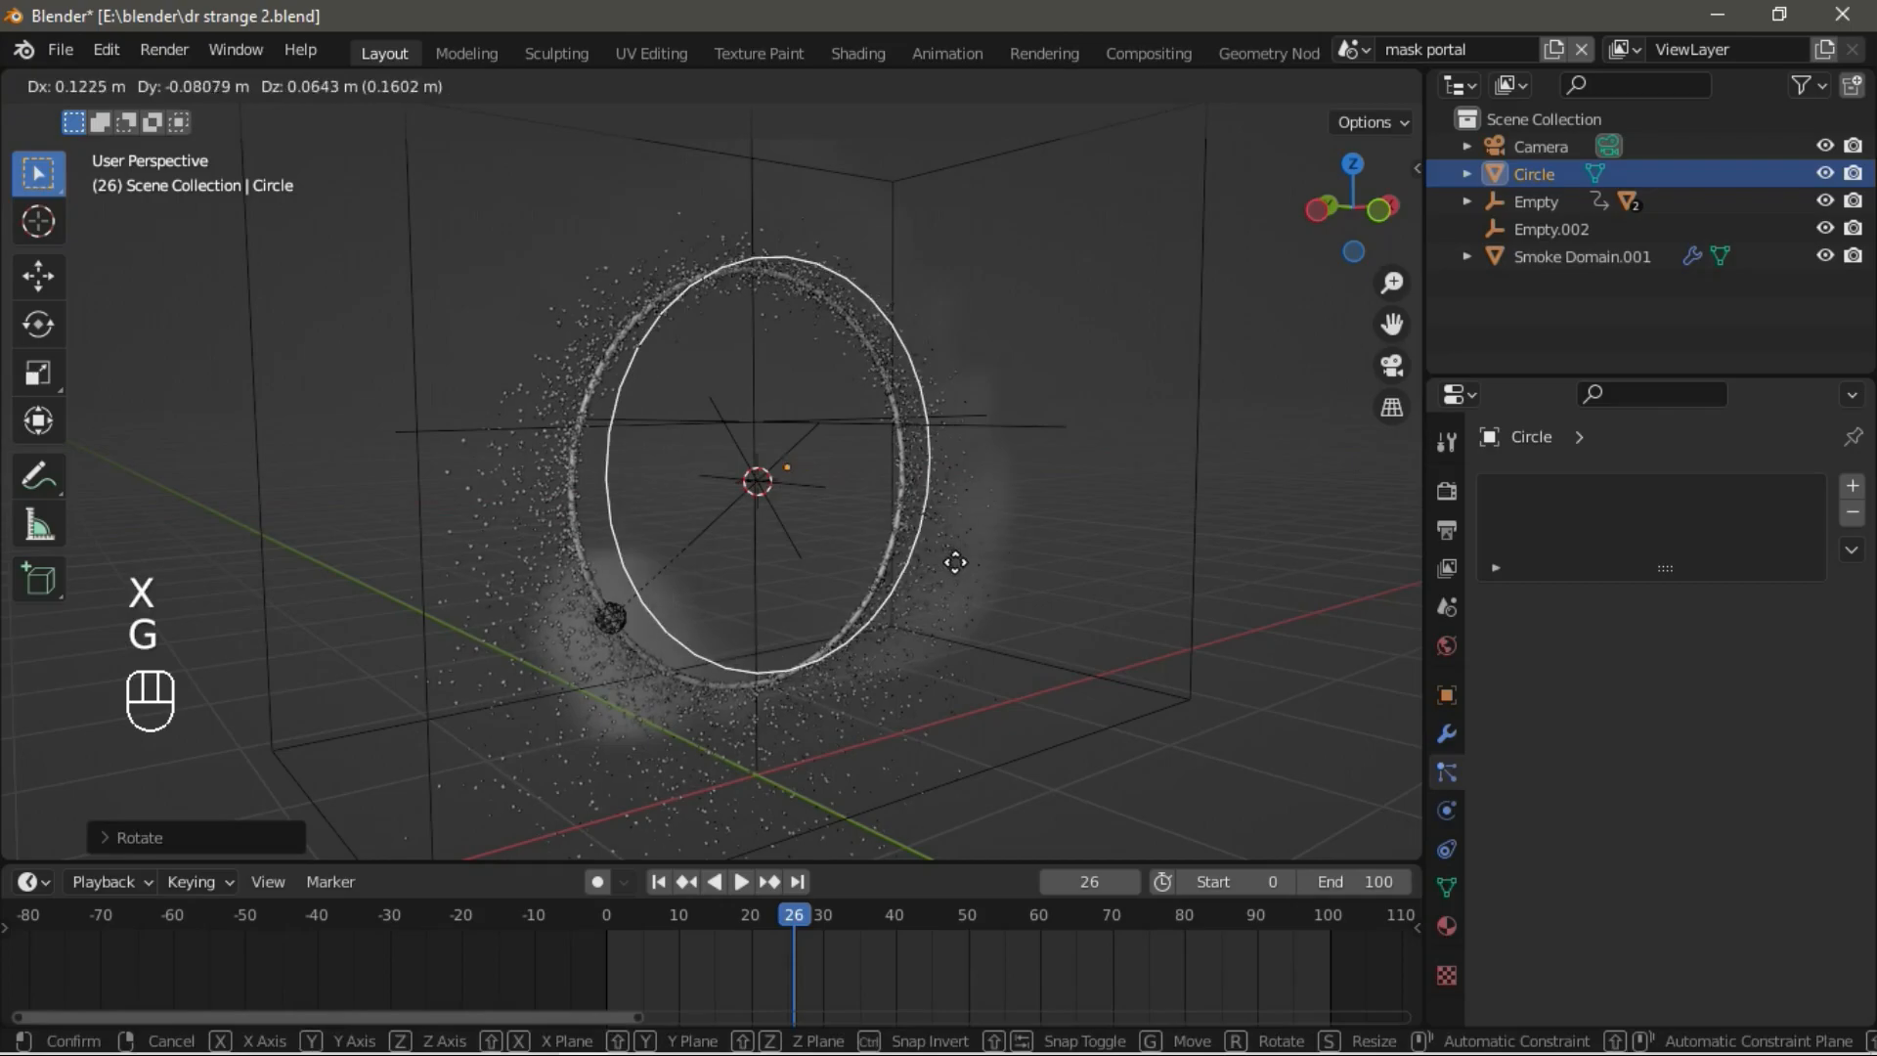
{"action": "left_click", "coordinate": [893, 557]}
{"action": "key", "text": "g"}
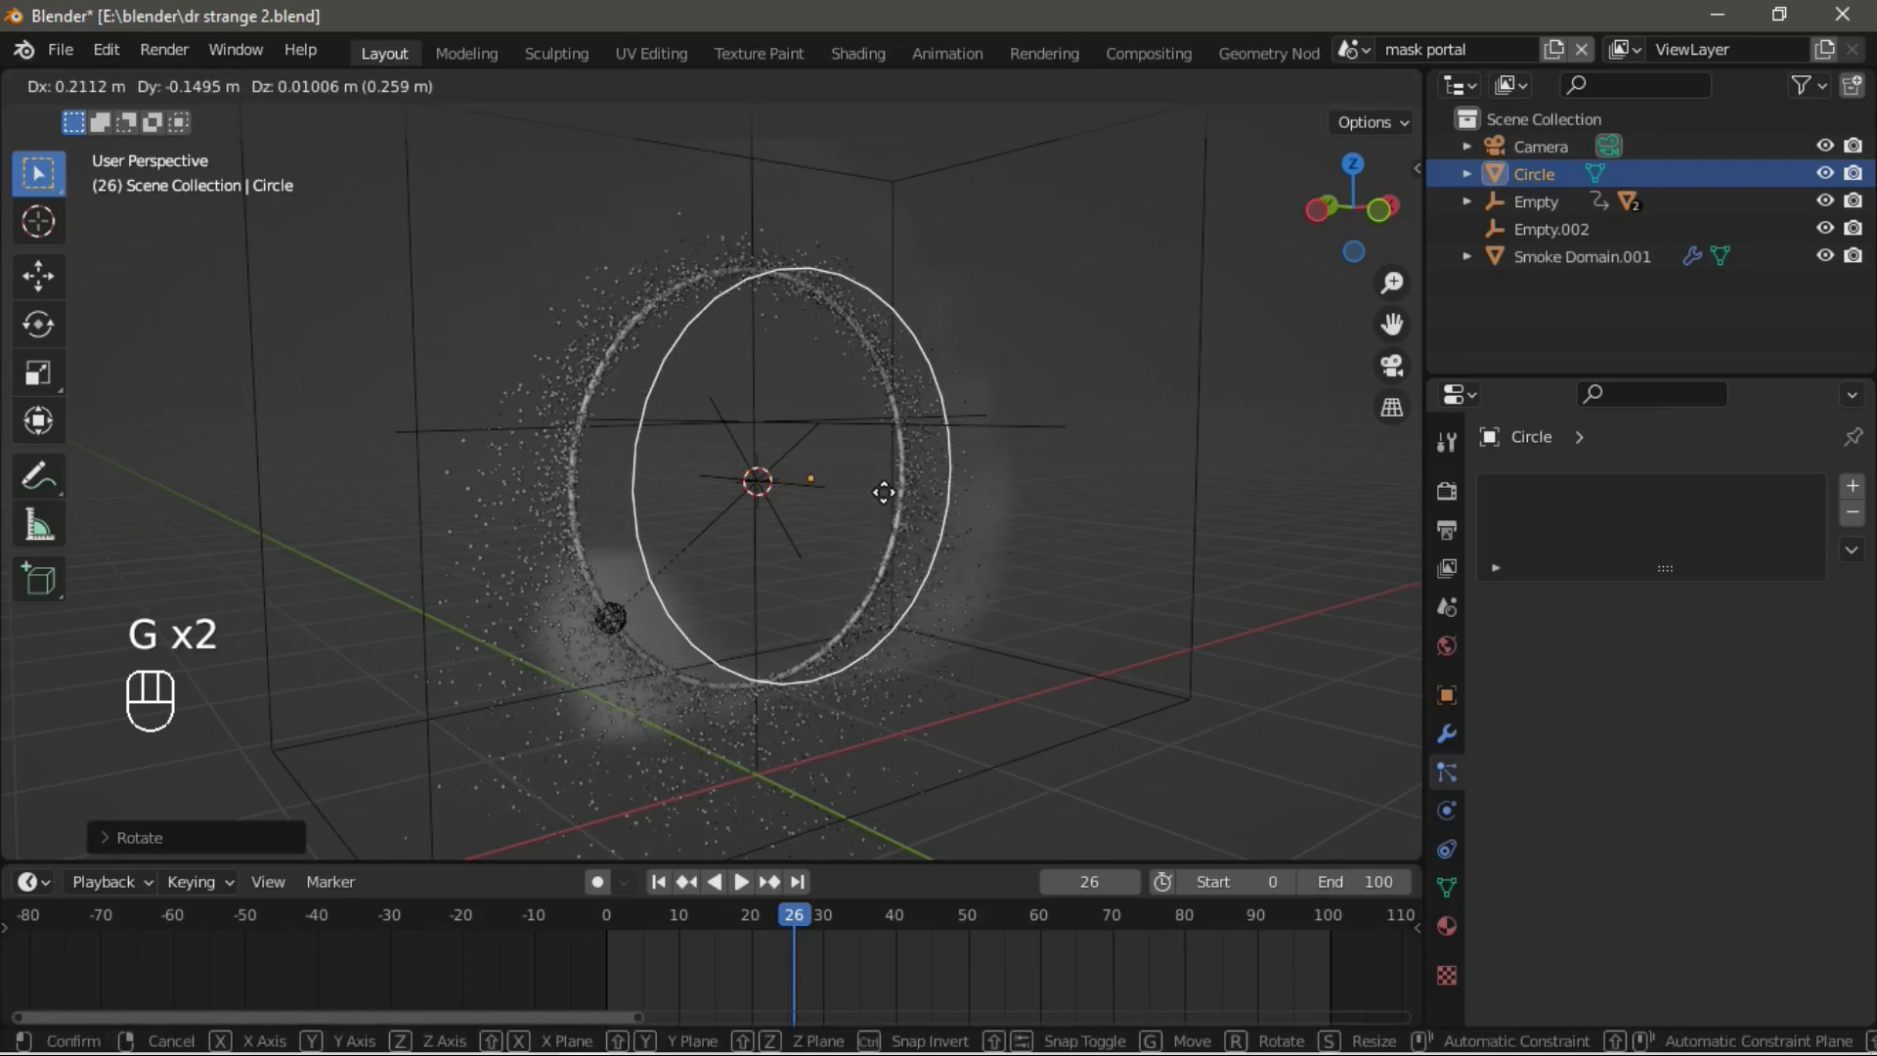
{"action": "left_click", "coordinate": [809, 472]}
Fill the circle with a single face in Edit Mode, using all its vertices, and return to Object Mode.
{"action": "scroll", "coordinate": [852, 448], "scroll_direction": "up", "scroll_amount": 5}
{"action": "middle_click_drag", "start_coordinate": [852, 447], "coordinate": [741, 471]}
{"action": "scroll", "coordinate": [714, 417], "scroll_direction": "down", "scroll_amount": 3}
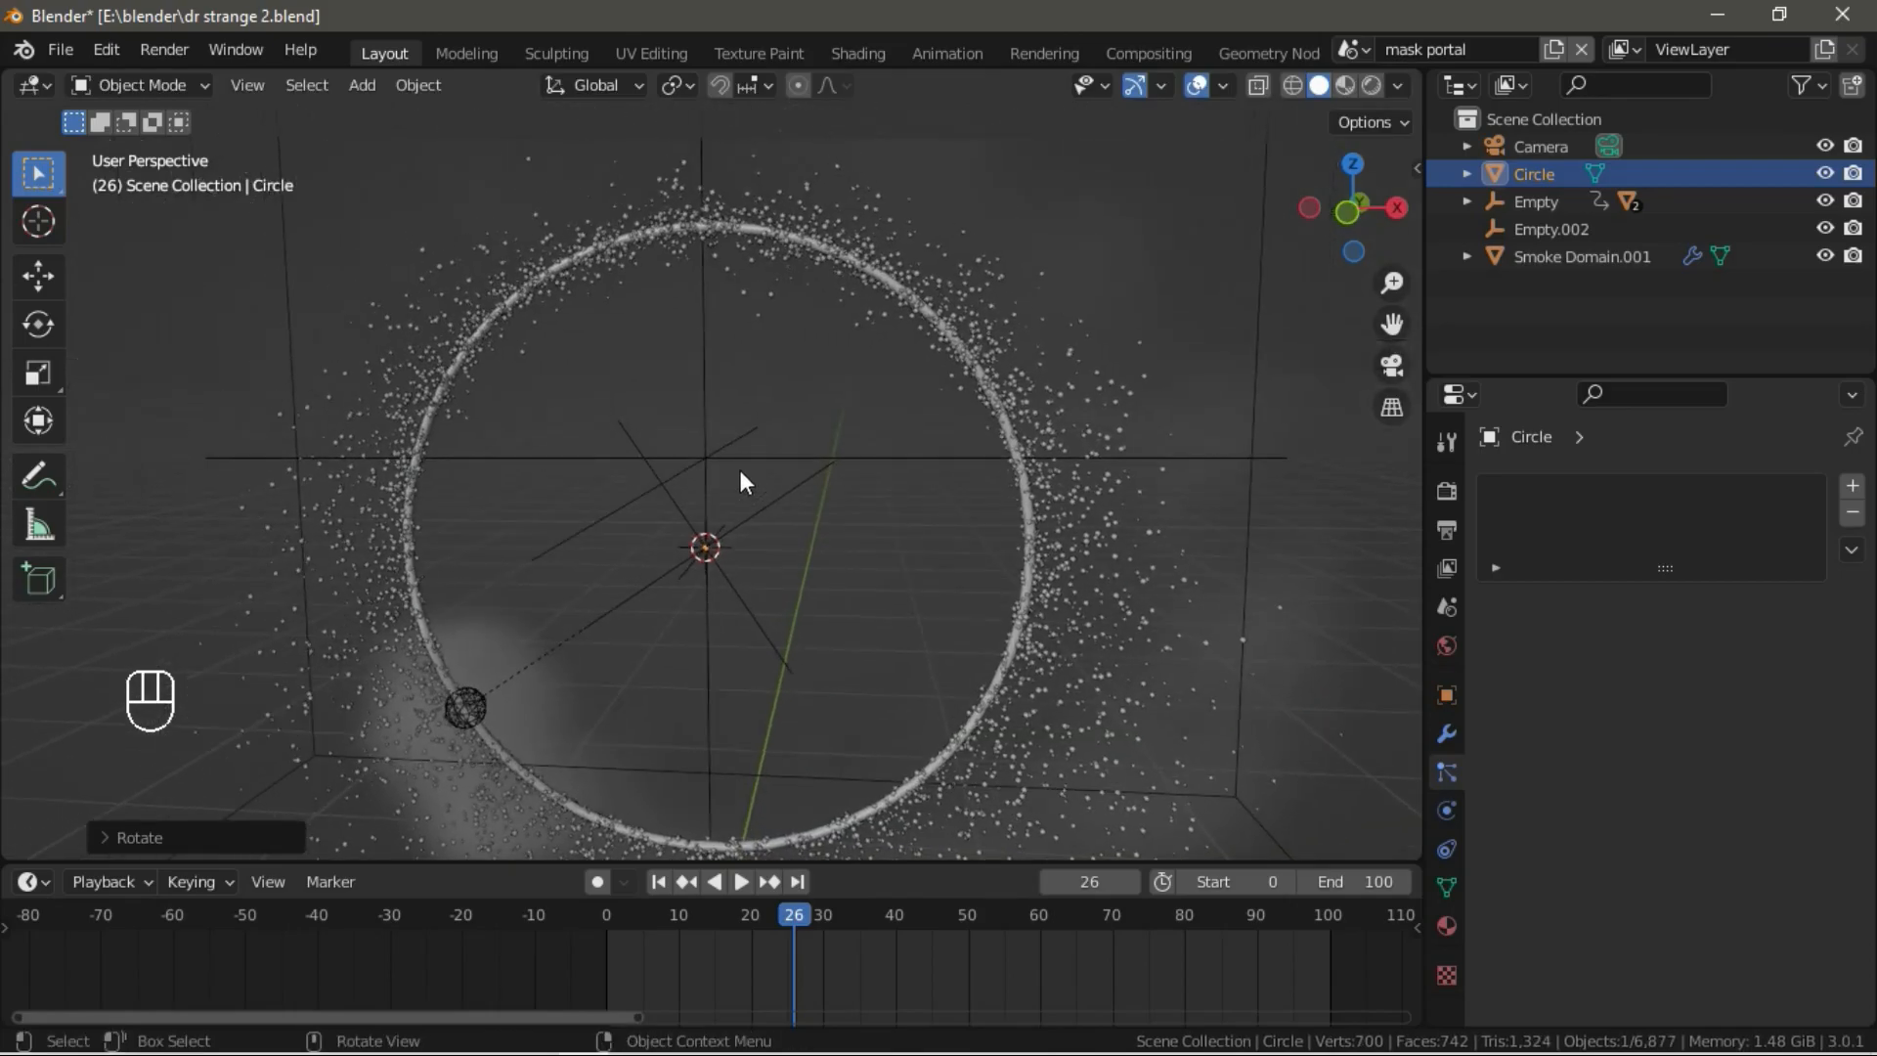
{"action": "key", "text": "Tab"}
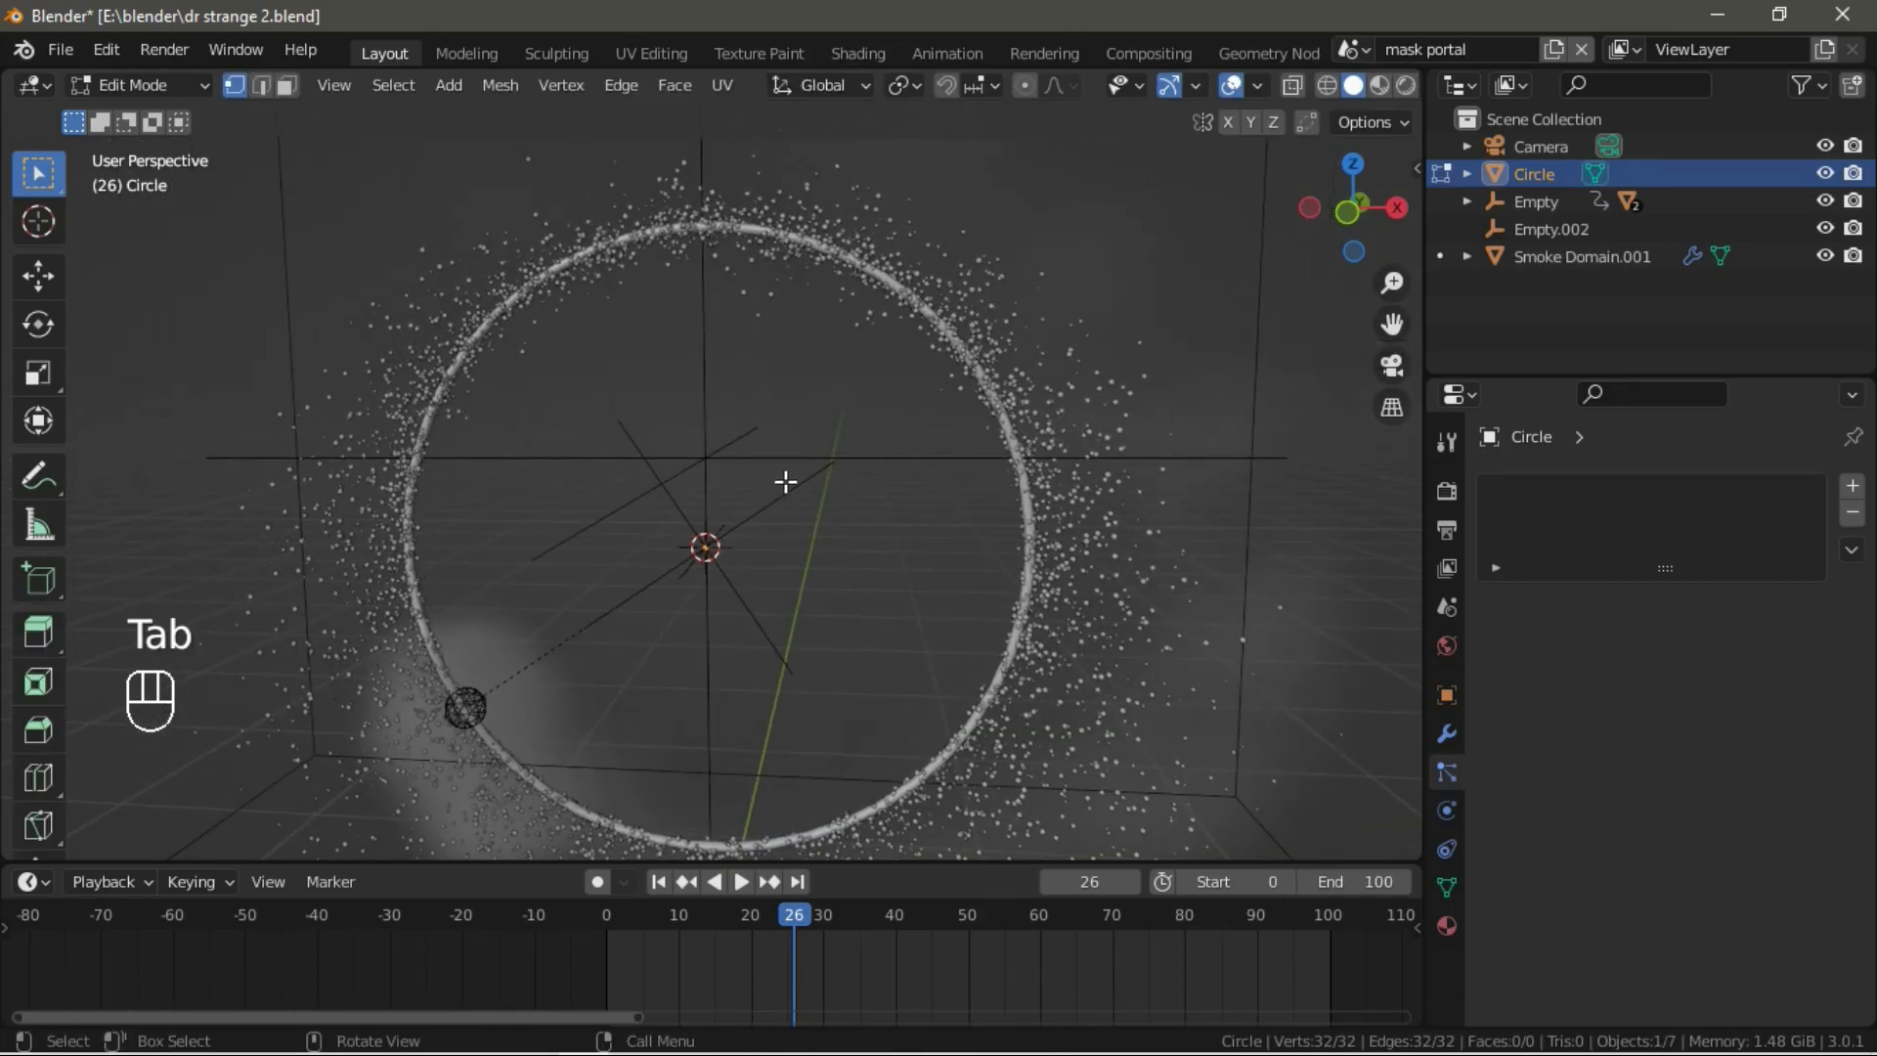
{"action": "key", "text": "a"}
{"action": "key", "text": "a"}
{"action": "key", "text": "a"}
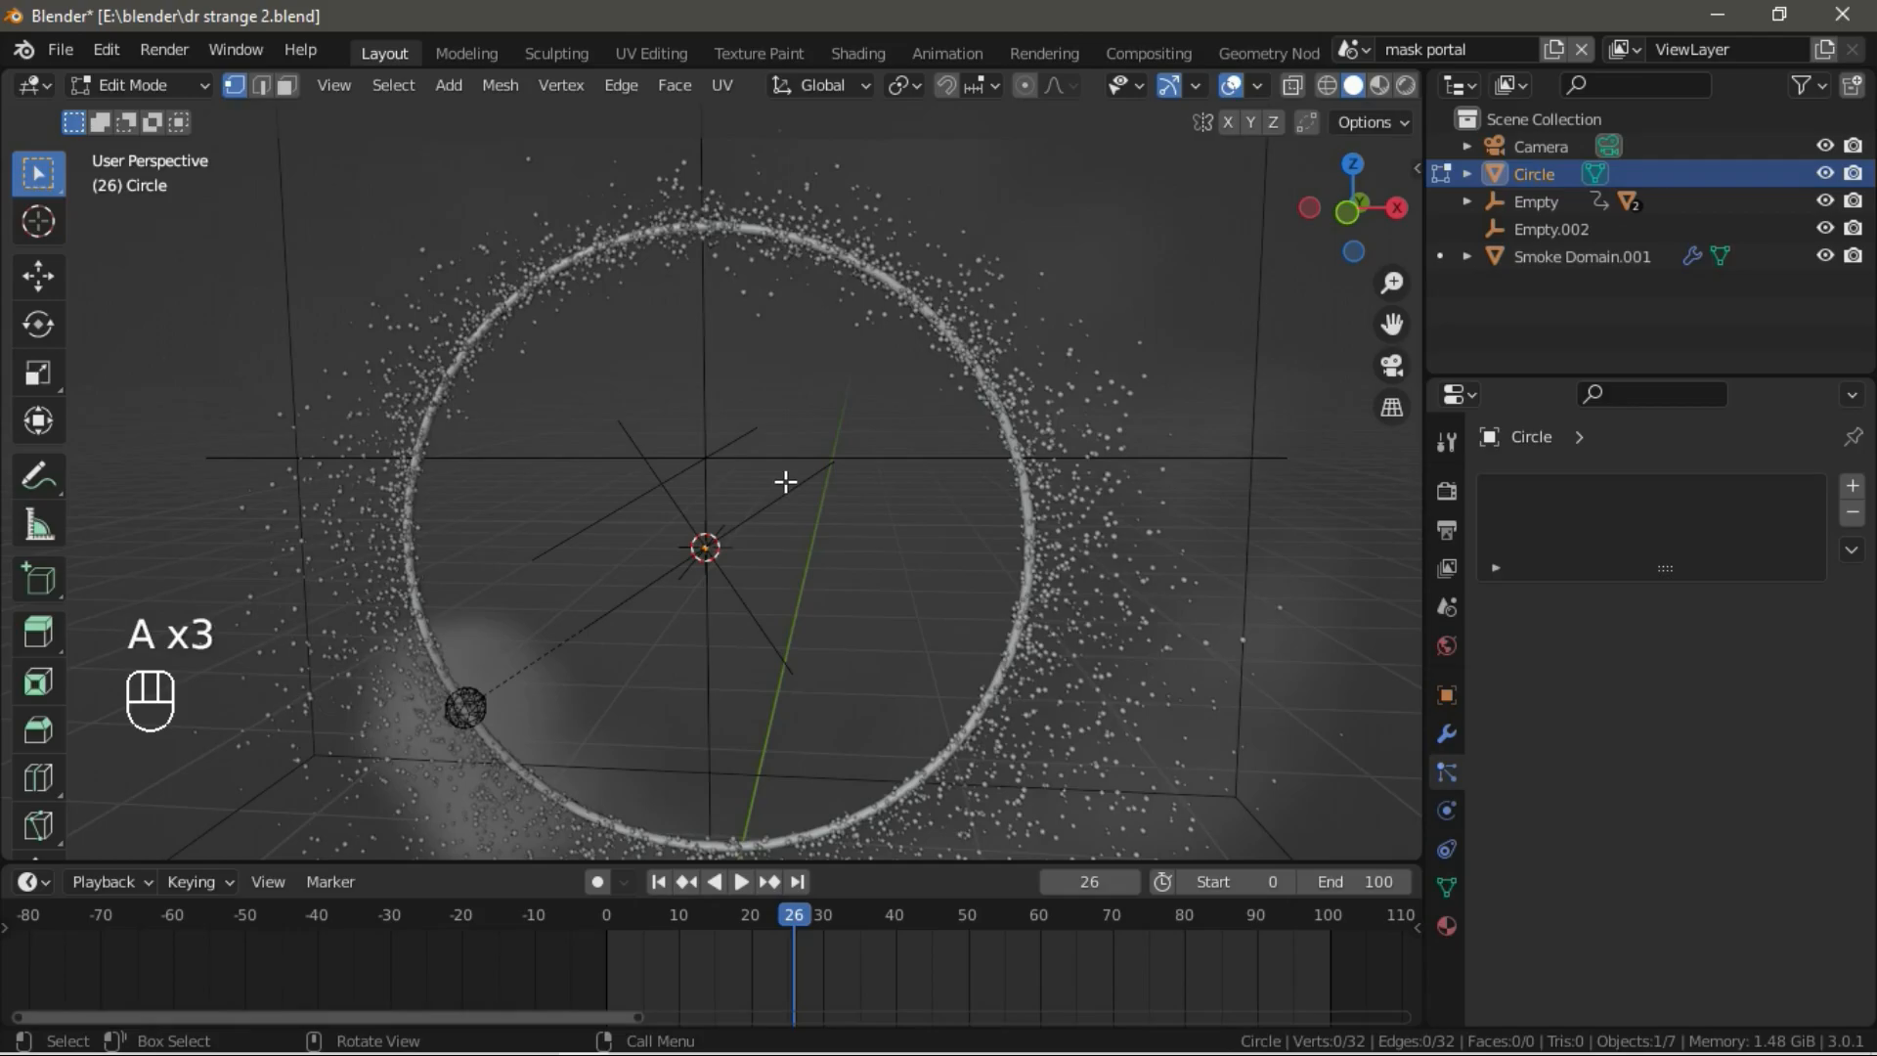
{"action": "key", "text": "f"}
{"action": "scroll", "coordinate": [791, 481], "scroll_direction": "down", "scroll_amount": 2}
{"action": "key", "text": "a"}
{"action": "key", "text": "f"}
{"action": "scroll", "coordinate": [792, 484], "scroll_direction": "up", "scroll_amount": 3}
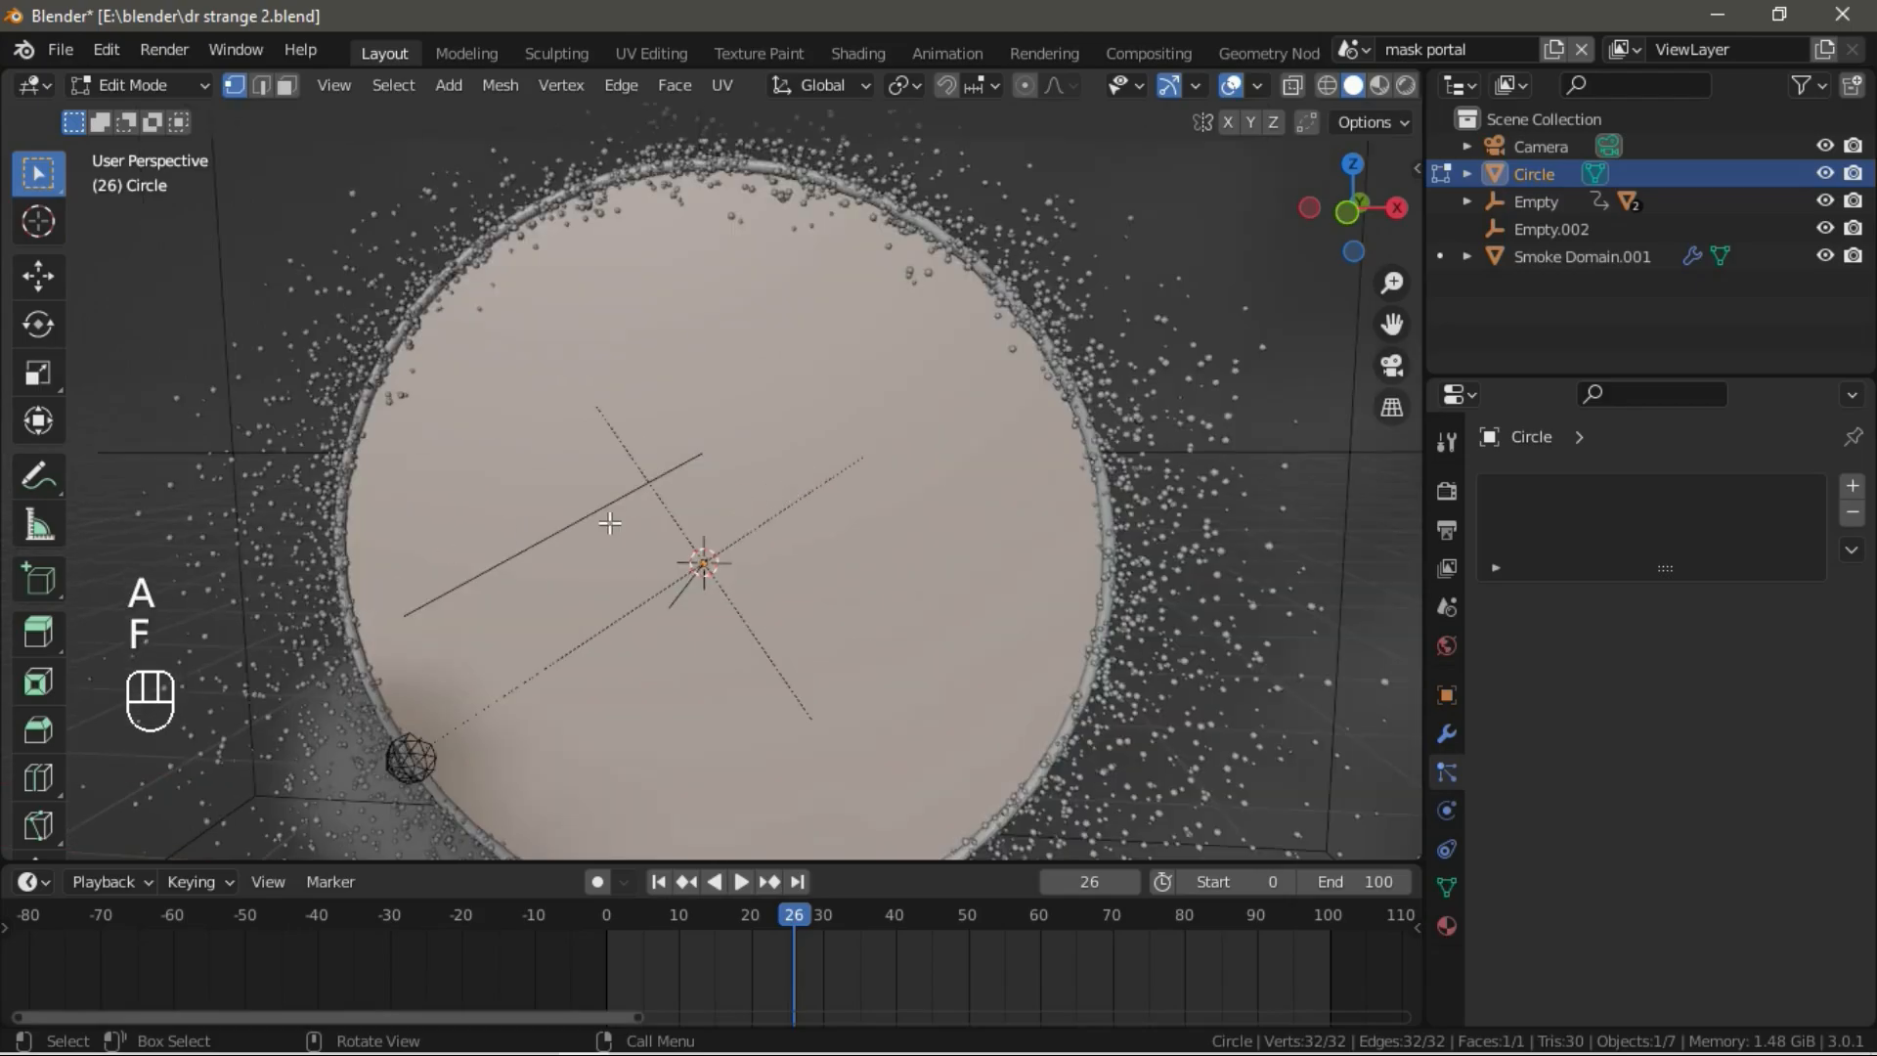
{"action": "key", "text": "Tab"}
{"action": "middle_click_drag", "start_coordinate": [801, 386], "coordinate": [922, 423]}
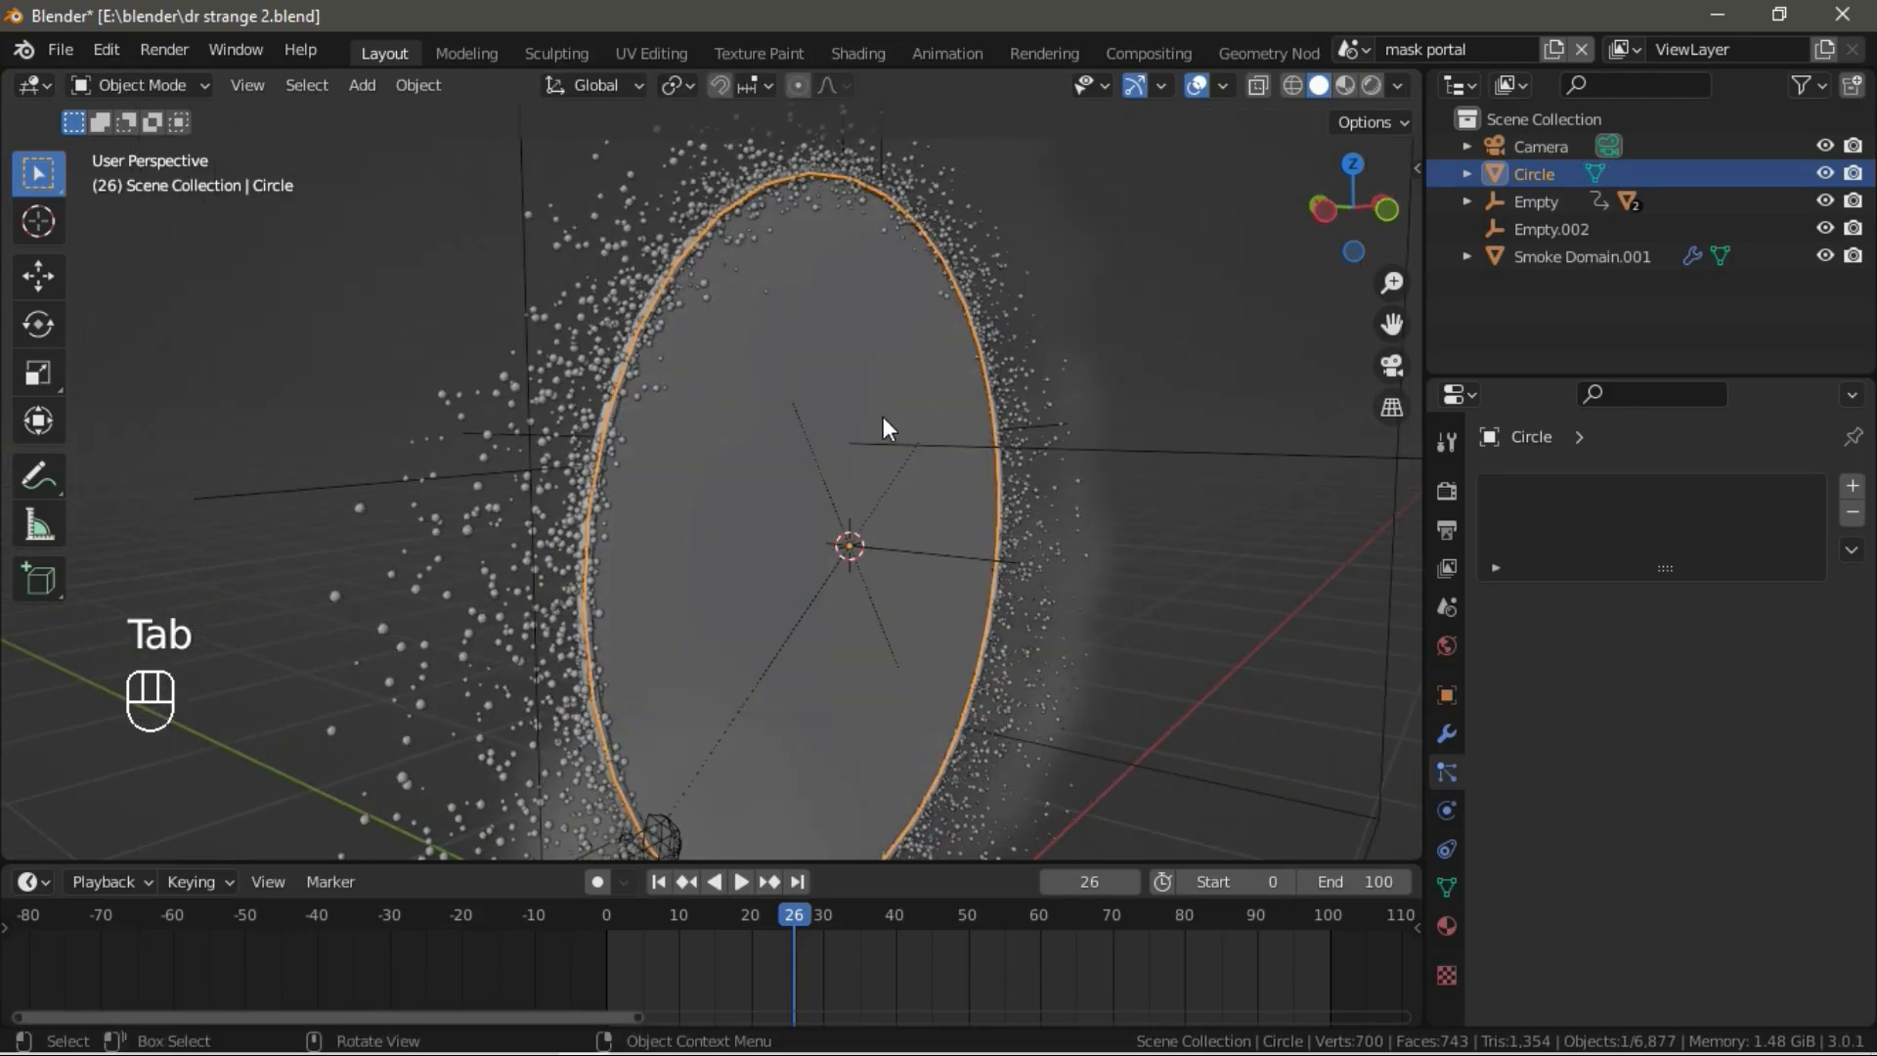
{"action": "key", "text": "g"}
{"action": "right_click", "coordinate": [888, 436]}
Scale the filled circle down slightly to about 0.995 so it fits the portal ring.
{"action": "middle_click_drag", "start_coordinate": [1140, 537], "coordinate": [1060, 542]}
{"action": "scroll", "coordinate": [1060, 542], "scroll_direction": "down", "scroll_amount": 3}
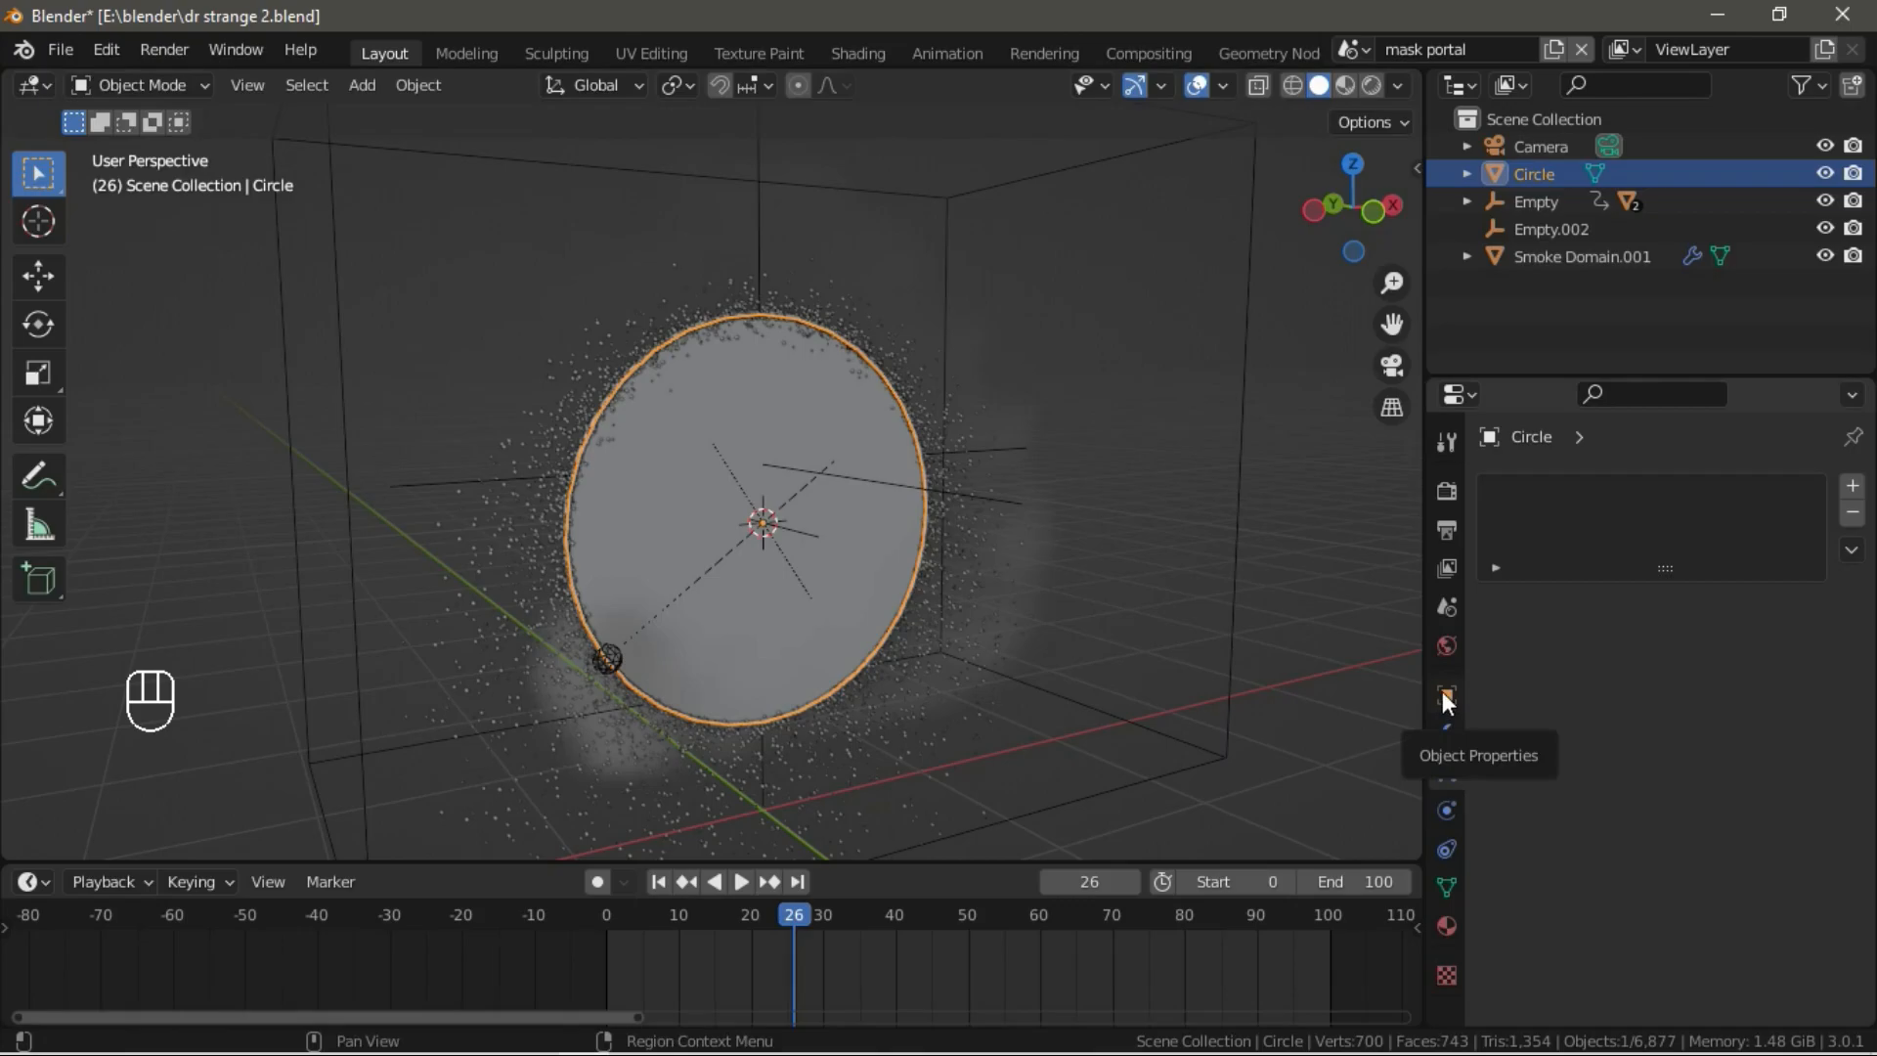
{"action": "scroll", "coordinate": [733, 558], "scroll_direction": "up", "scroll_amount": 7}
{"action": "key", "text": "s"}
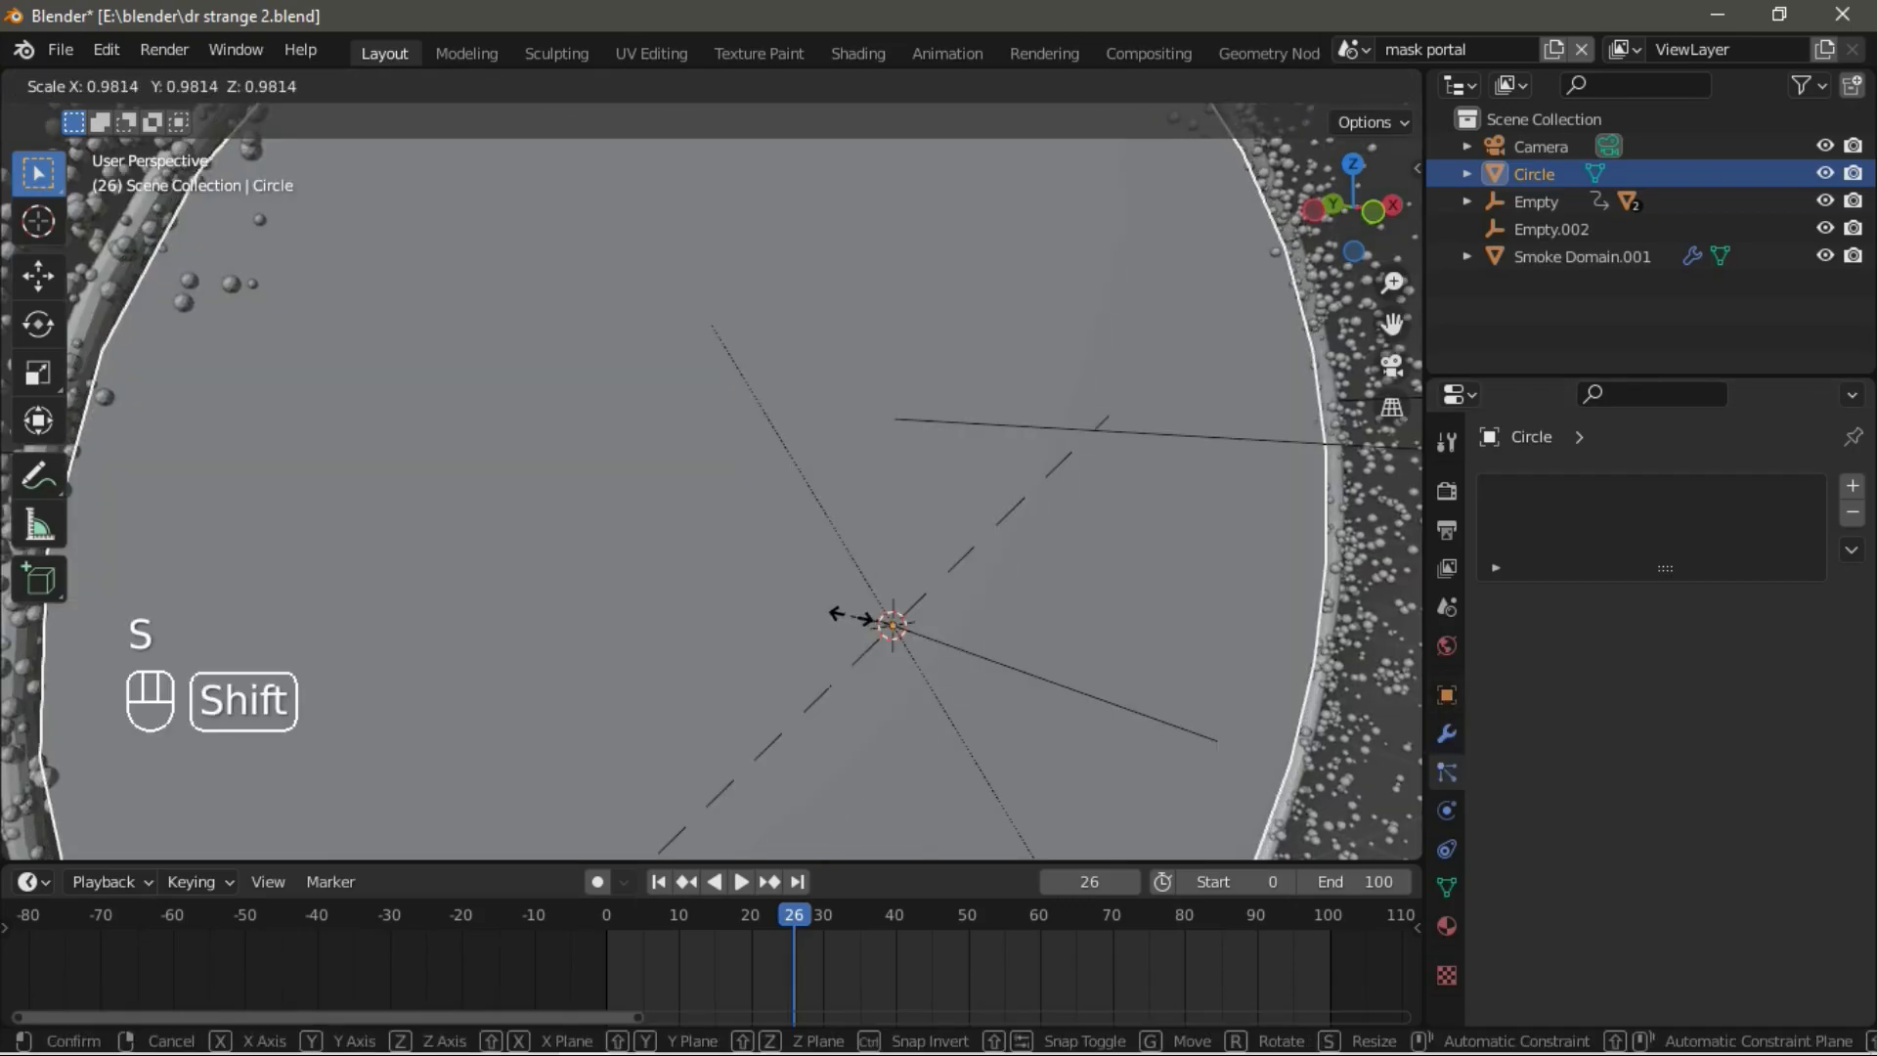
{"action": "left_click", "coordinate": [842, 616]}
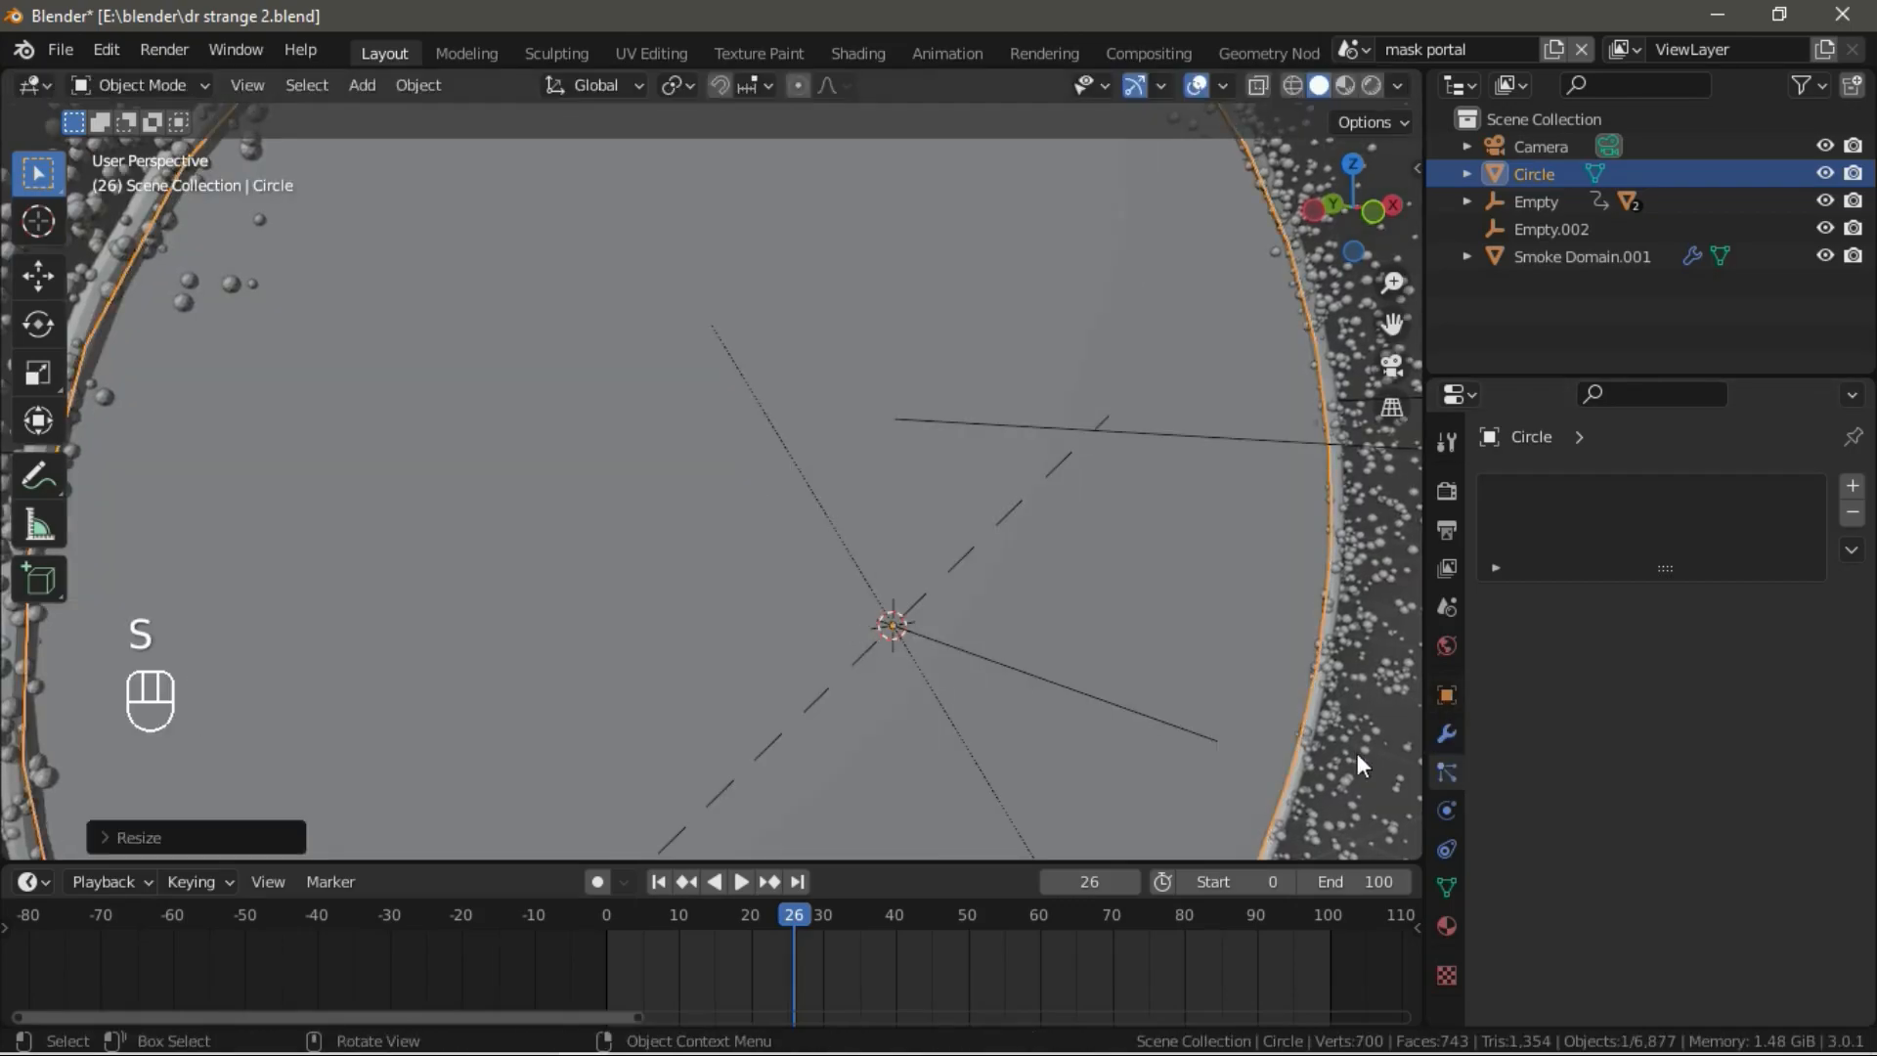
Enable the Holdout mask in the circle's object visibility settings and deselect the circle.
{"action": "left_click", "coordinate": [1445, 694]}
{"action": "scroll", "coordinate": [1675, 645], "scroll_direction": "down", "scroll_amount": 8}
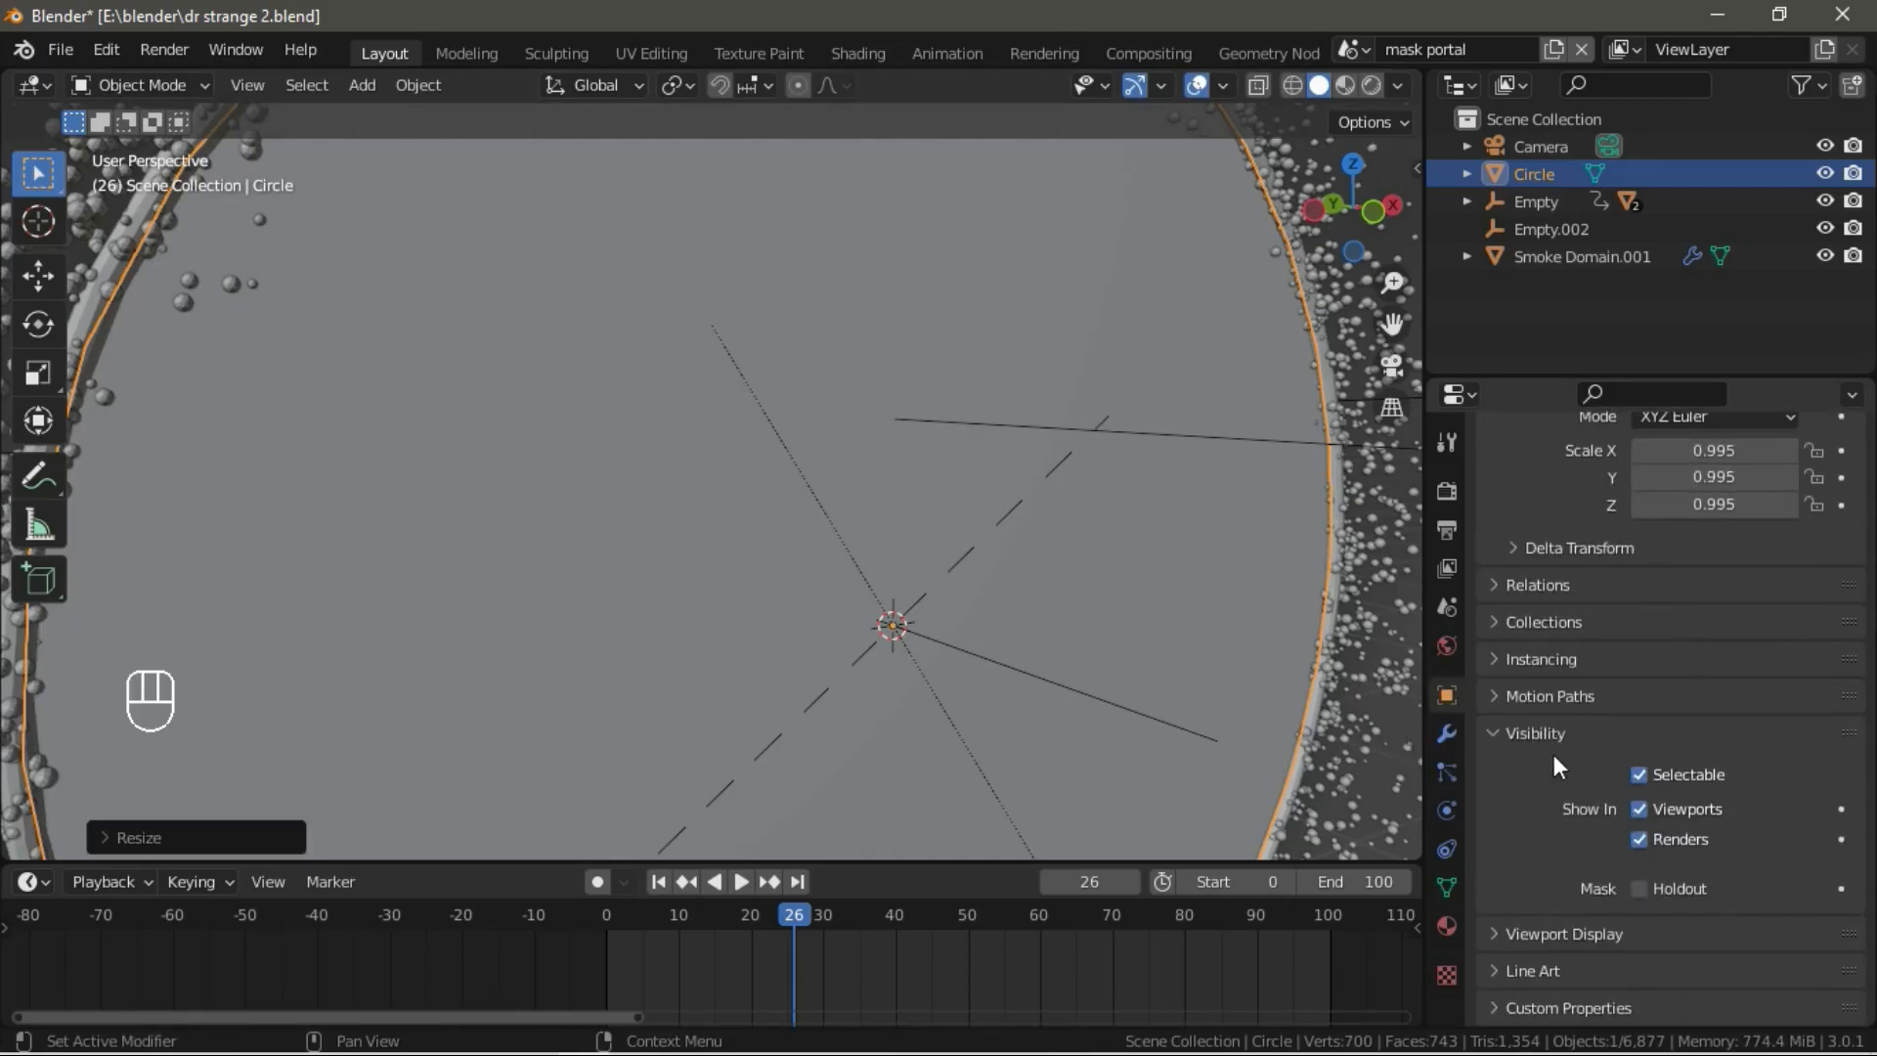
{"action": "left_click", "coordinate": [1663, 888]}
{"action": "scroll", "coordinate": [1187, 723], "scroll_direction": "down", "scroll_amount": 5}
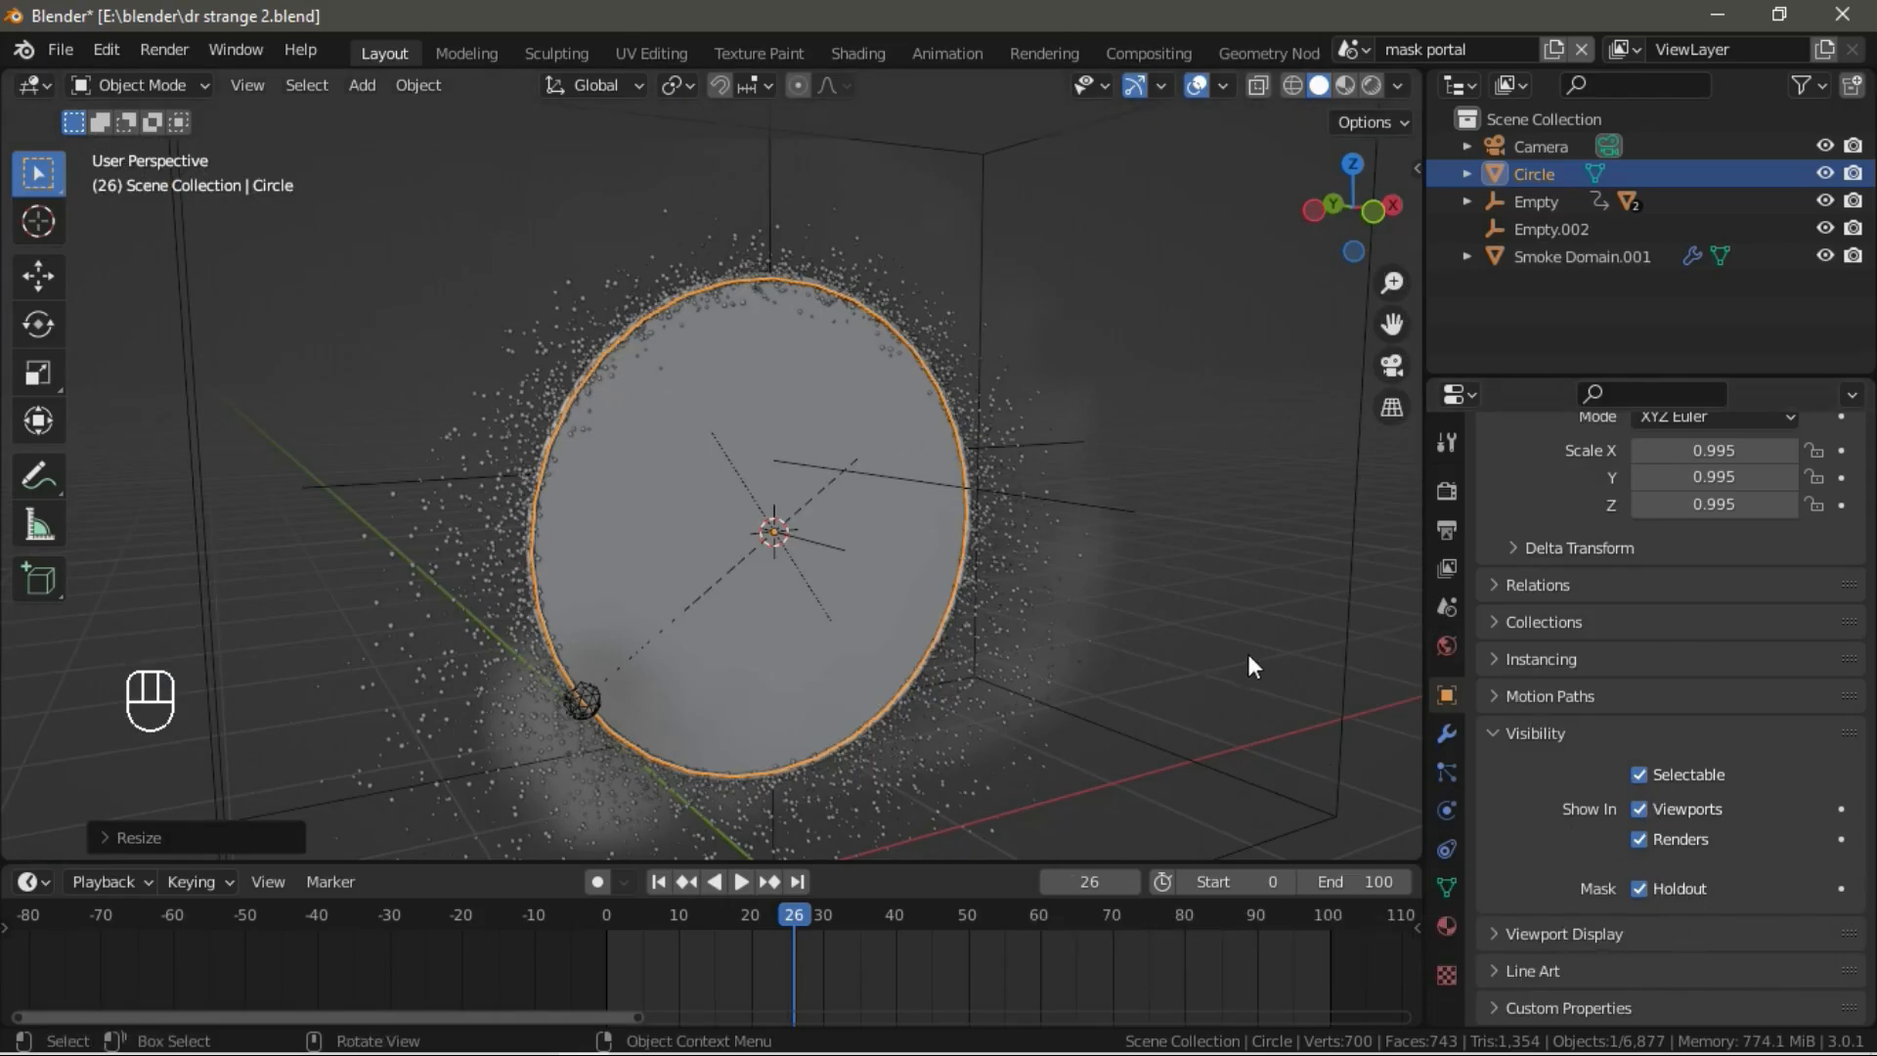
{"action": "left_click", "coordinate": [1222, 625]}
Save the file and test-render frame 26 of the mask portal scene from the camera, closing the render when checked.
{"action": "key", "text": "KP_0"}
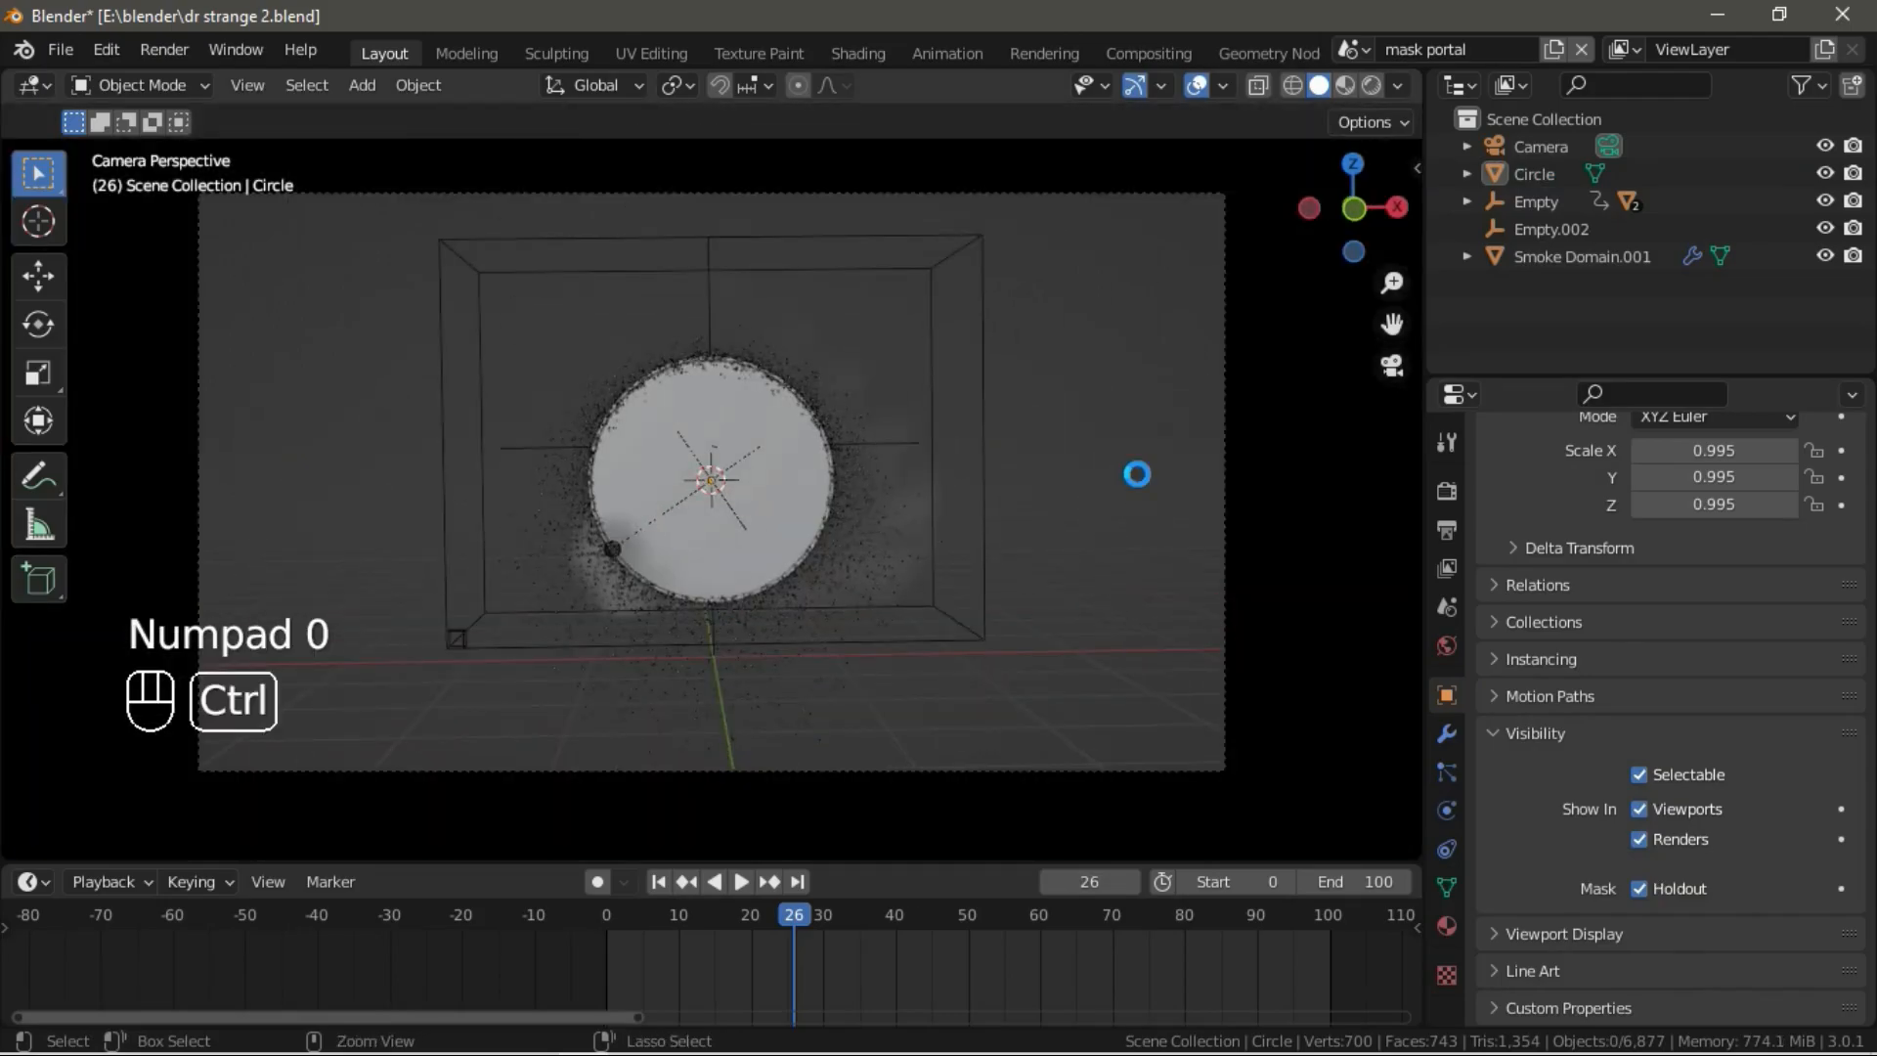
{"action": "key", "text": "ctrl+s"}
{"action": "key", "text": "F12"}
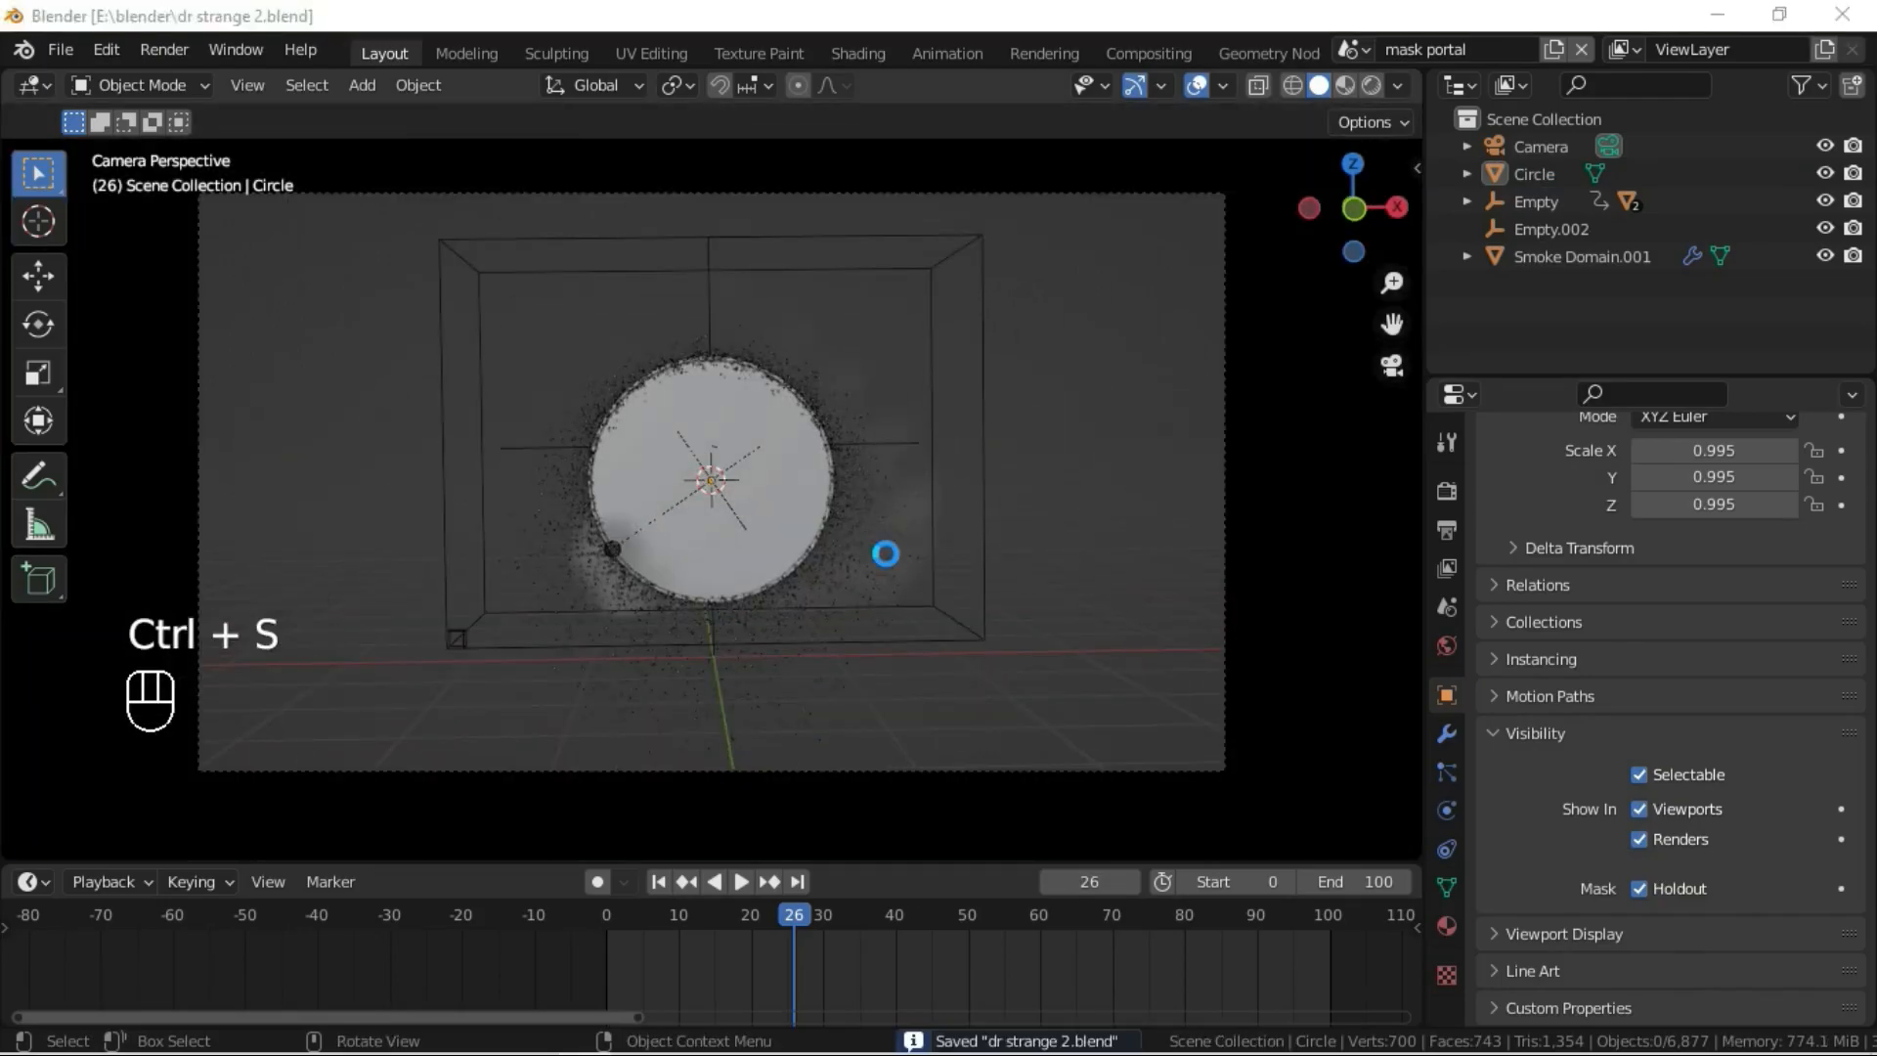
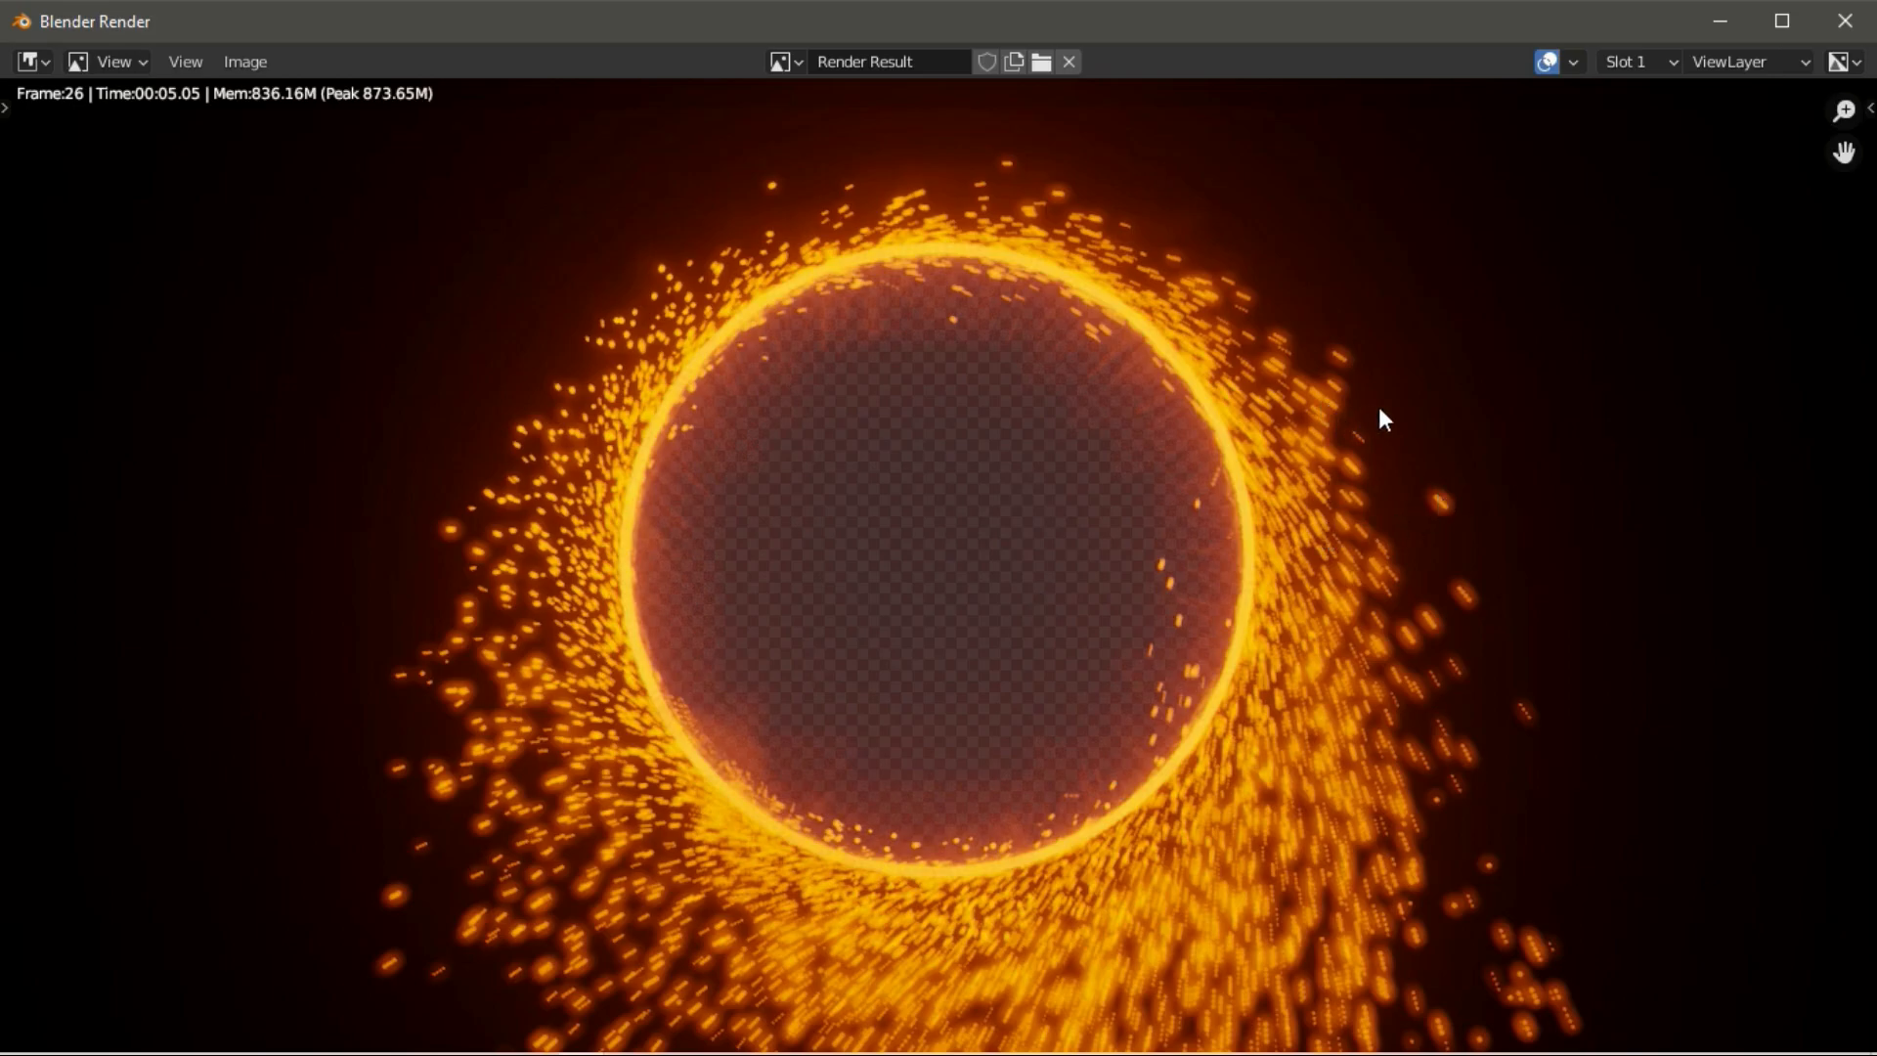
{"action": "left_click", "coordinate": [1844, 20]}
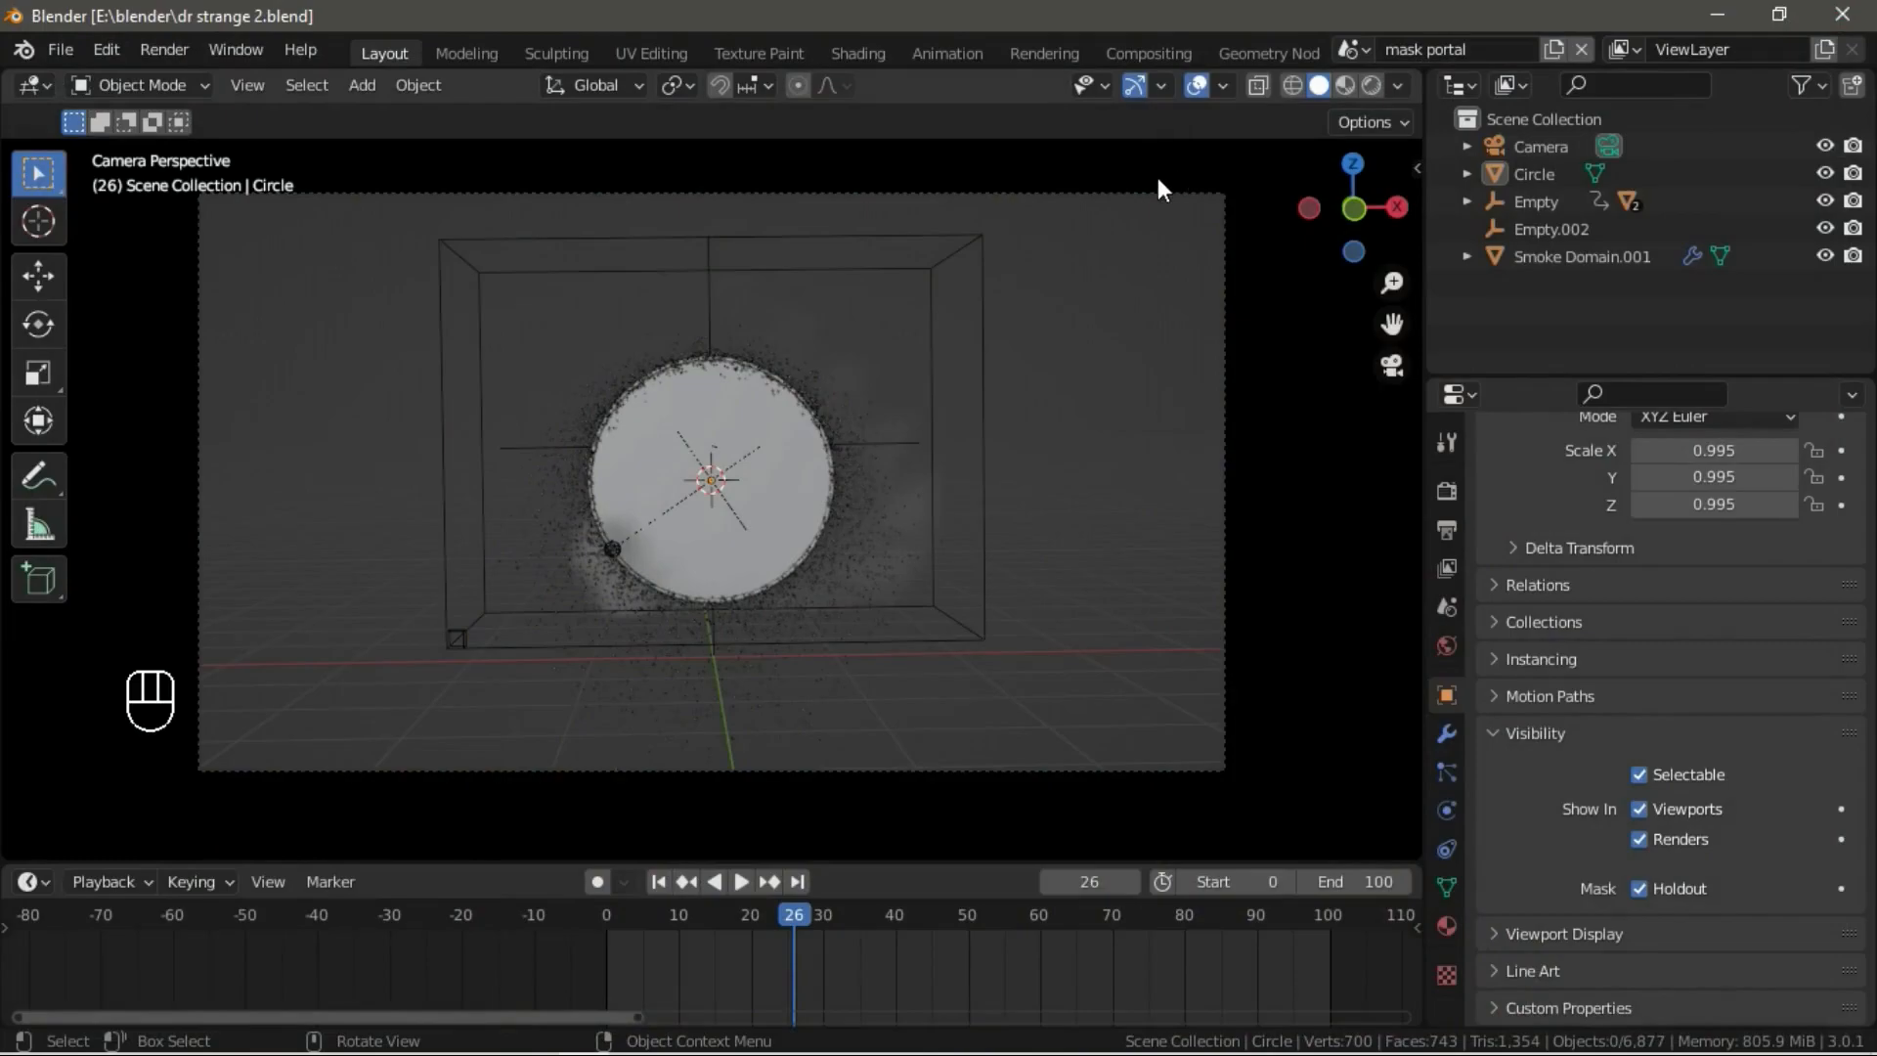
Switch back to the attic scene and create another new scene from it using the Copy Settings option.
{"action": "left_click", "coordinate": [1354, 48]}
{"action": "left_click", "coordinate": [1374, 125]}
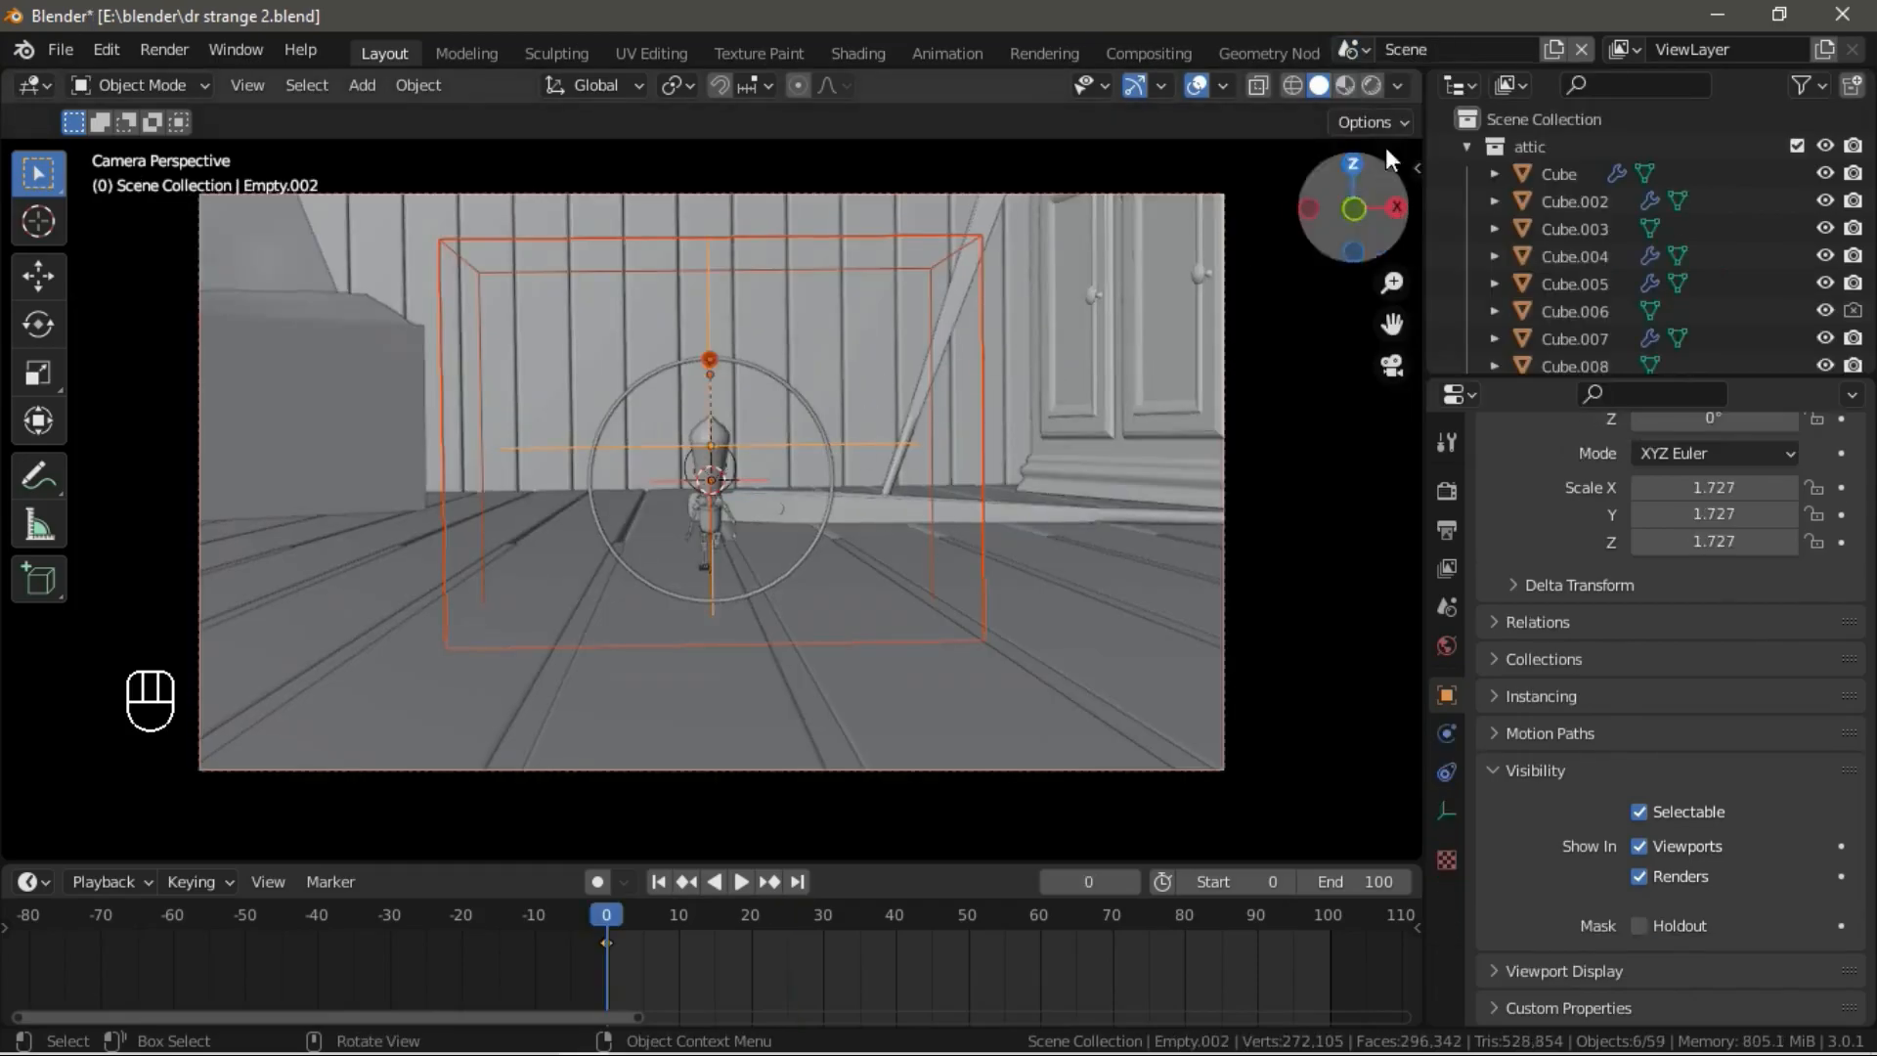
{"action": "left_click", "coordinate": [1554, 49]}
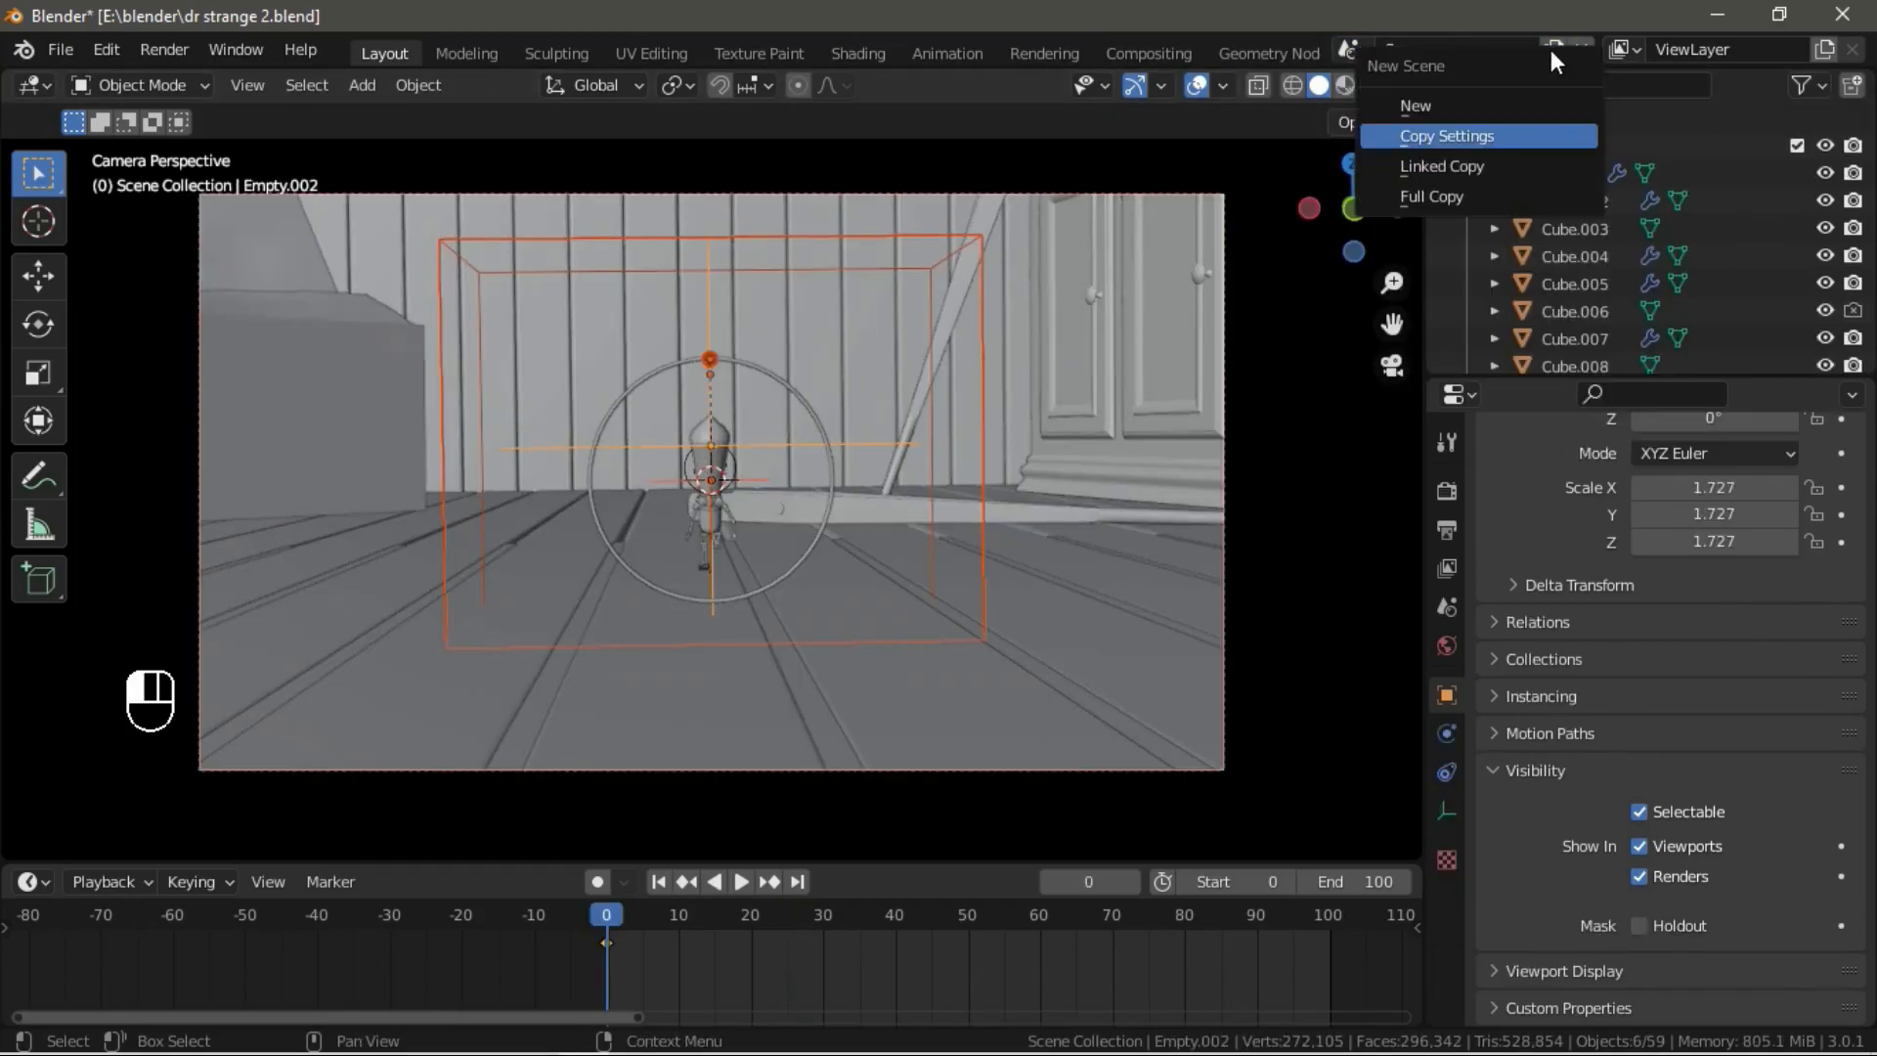
{"action": "left_click", "coordinate": [1446, 136]}
{"action": "middle_click_drag", "start_coordinate": [917, 370], "coordinate": [821, 675]}
Rename the new scene as karakter mask.
{"action": "left_click", "coordinate": [1447, 54]}
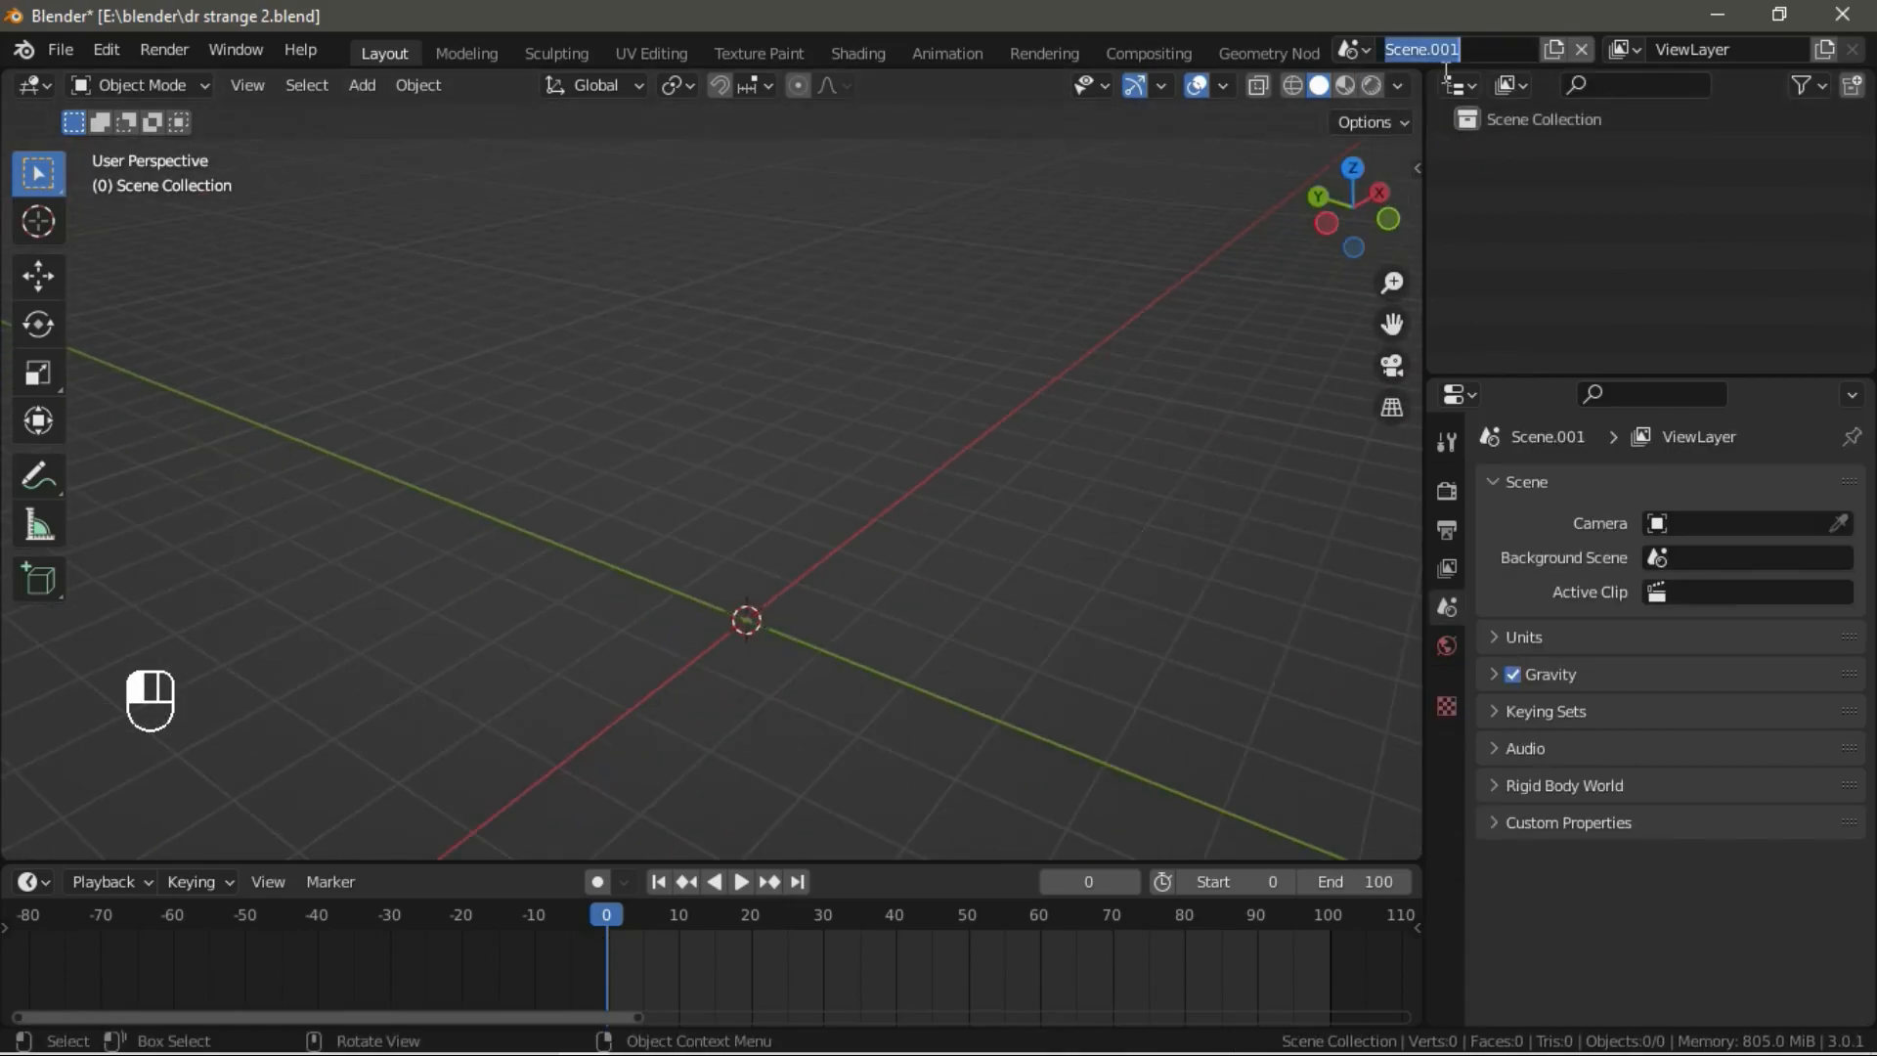
{"action": "type", "text": "karakter"}
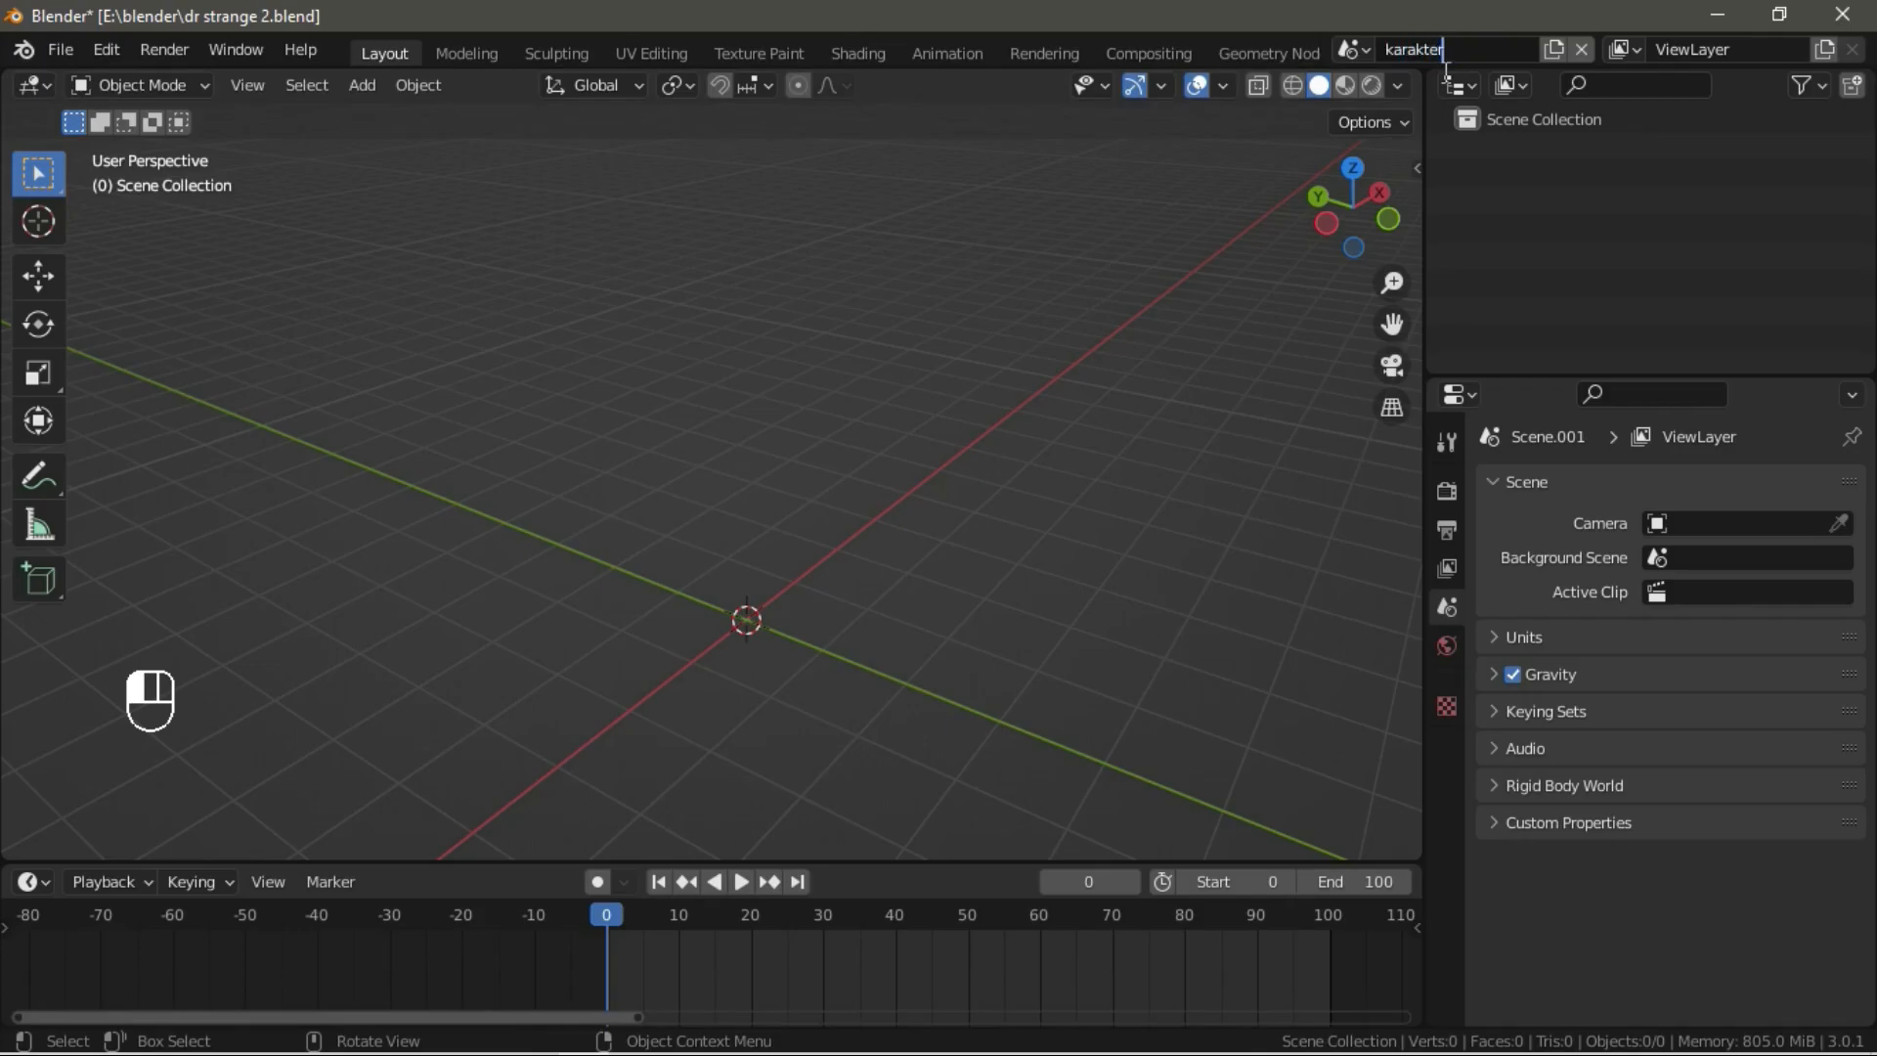
{"action": "type", "text": " mask"}
{"action": "key", "text": "Return"}
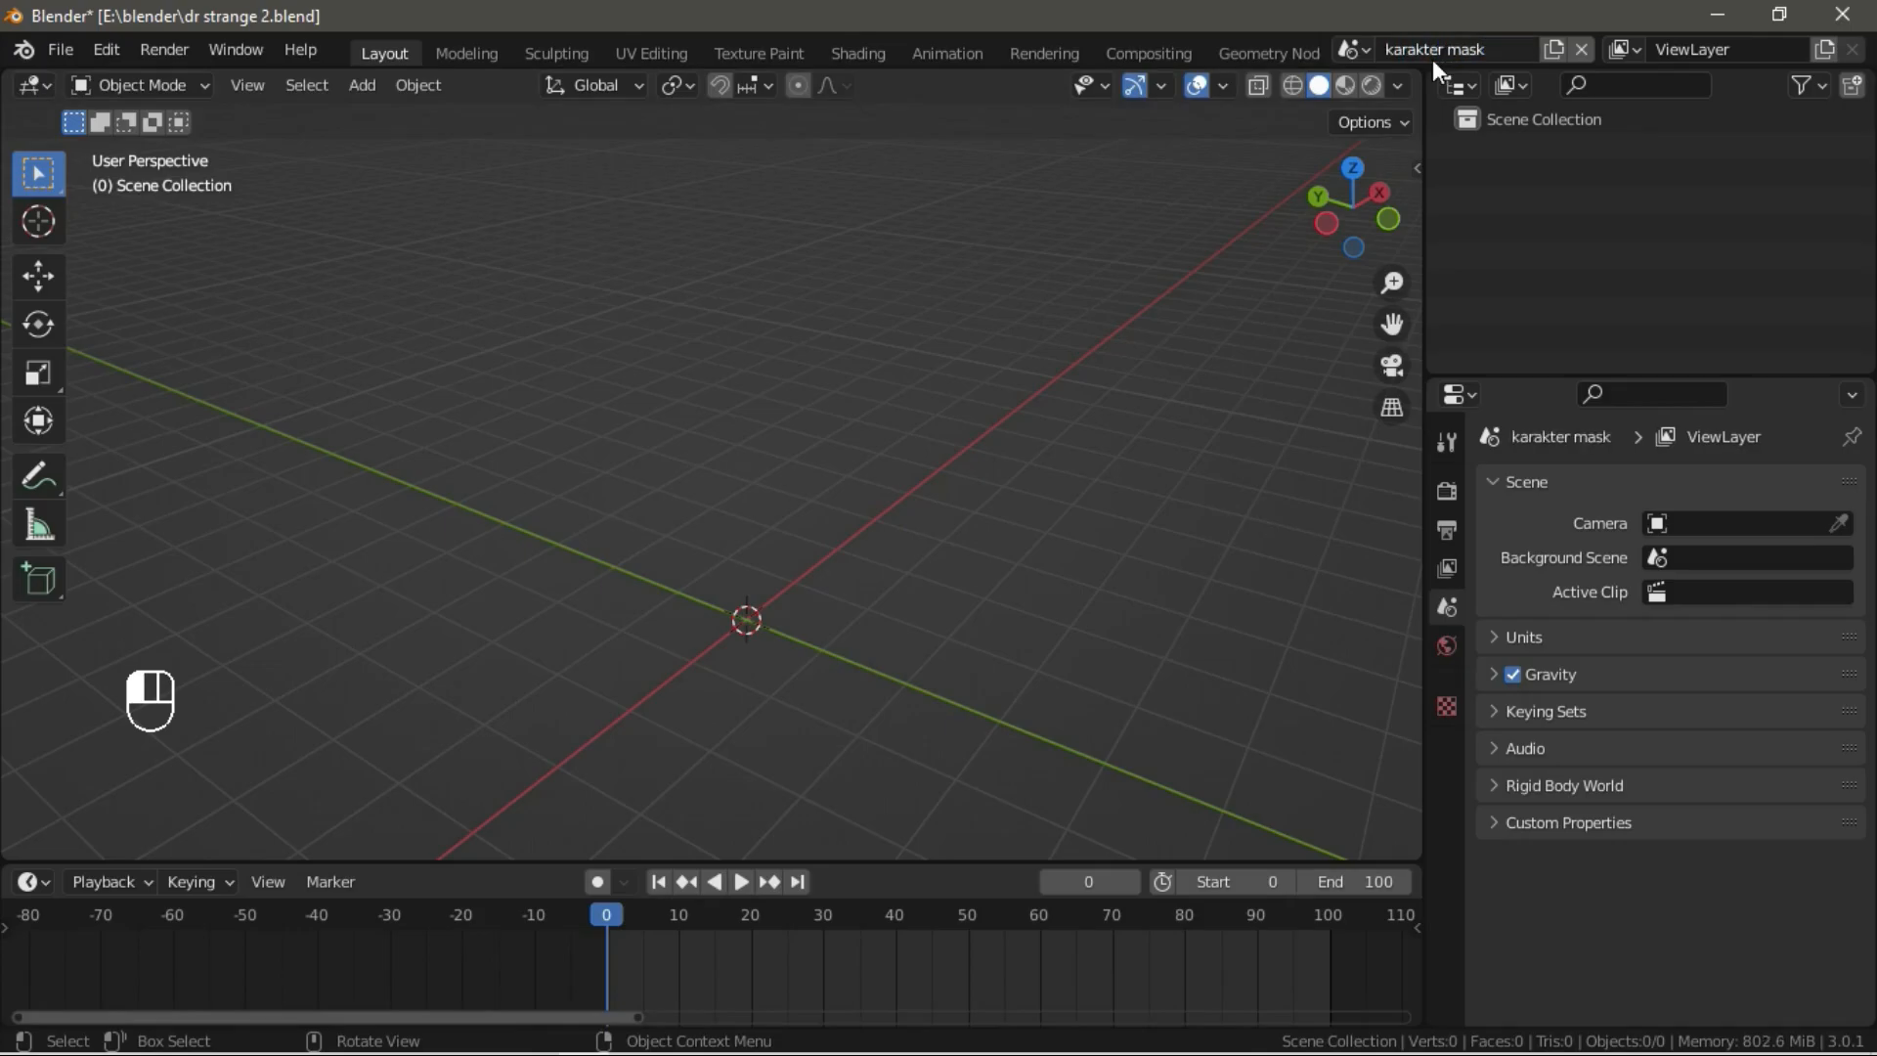
Switch to the attic scene named Scene and select the light-bulb character's parts together with its point lights.
{"action": "left_click", "coordinate": [1351, 49]}
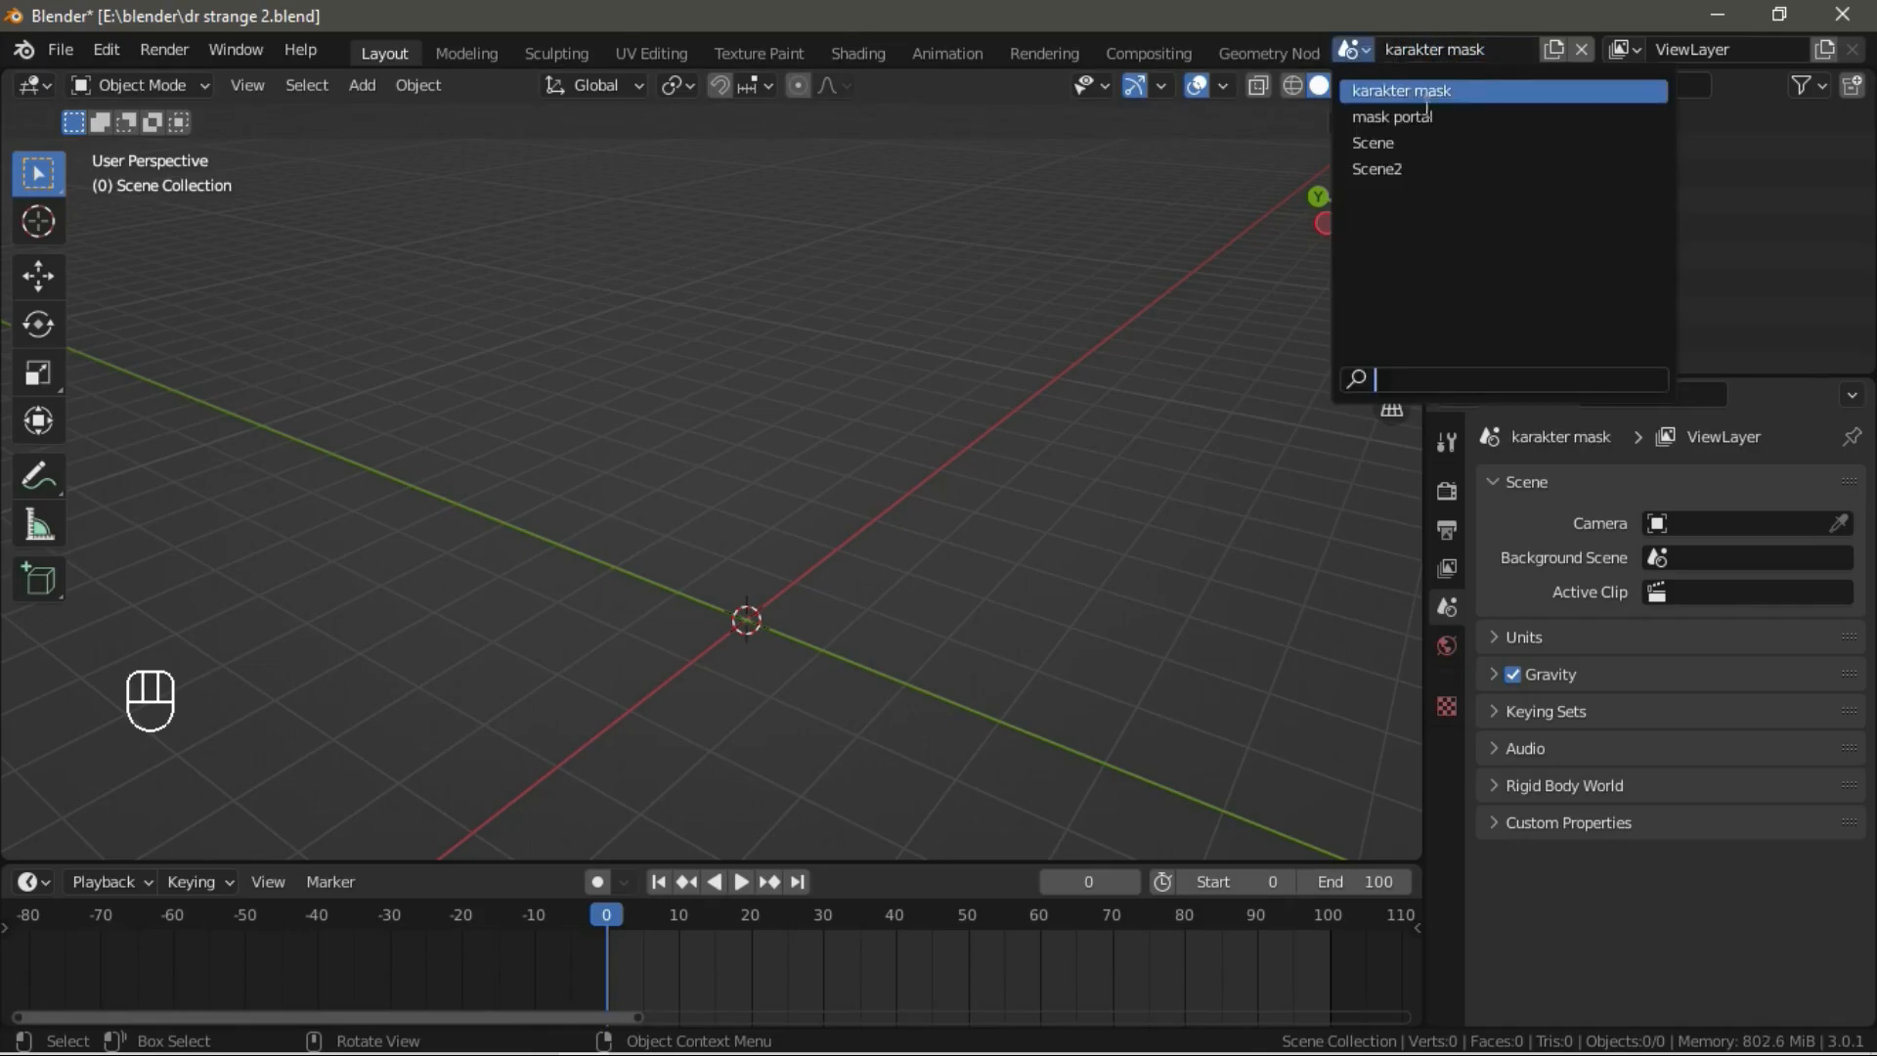
{"action": "left_click", "coordinate": [1412, 142]}
{"action": "middle_click_drag", "start_coordinate": [724, 401], "coordinate": [696, 330]}
{"action": "scroll", "coordinate": [676, 436], "scroll_direction": "up", "scroll_amount": 3}
{"action": "left_click", "coordinate": [630, 475]}
{"action": "scroll", "coordinate": [696, 330], "scroll_direction": "up", "scroll_amount": 3}
{"action": "left_click", "coordinate": [725, 315]}
{"action": "left_click", "coordinate": [672, 507], "text": "shift"}
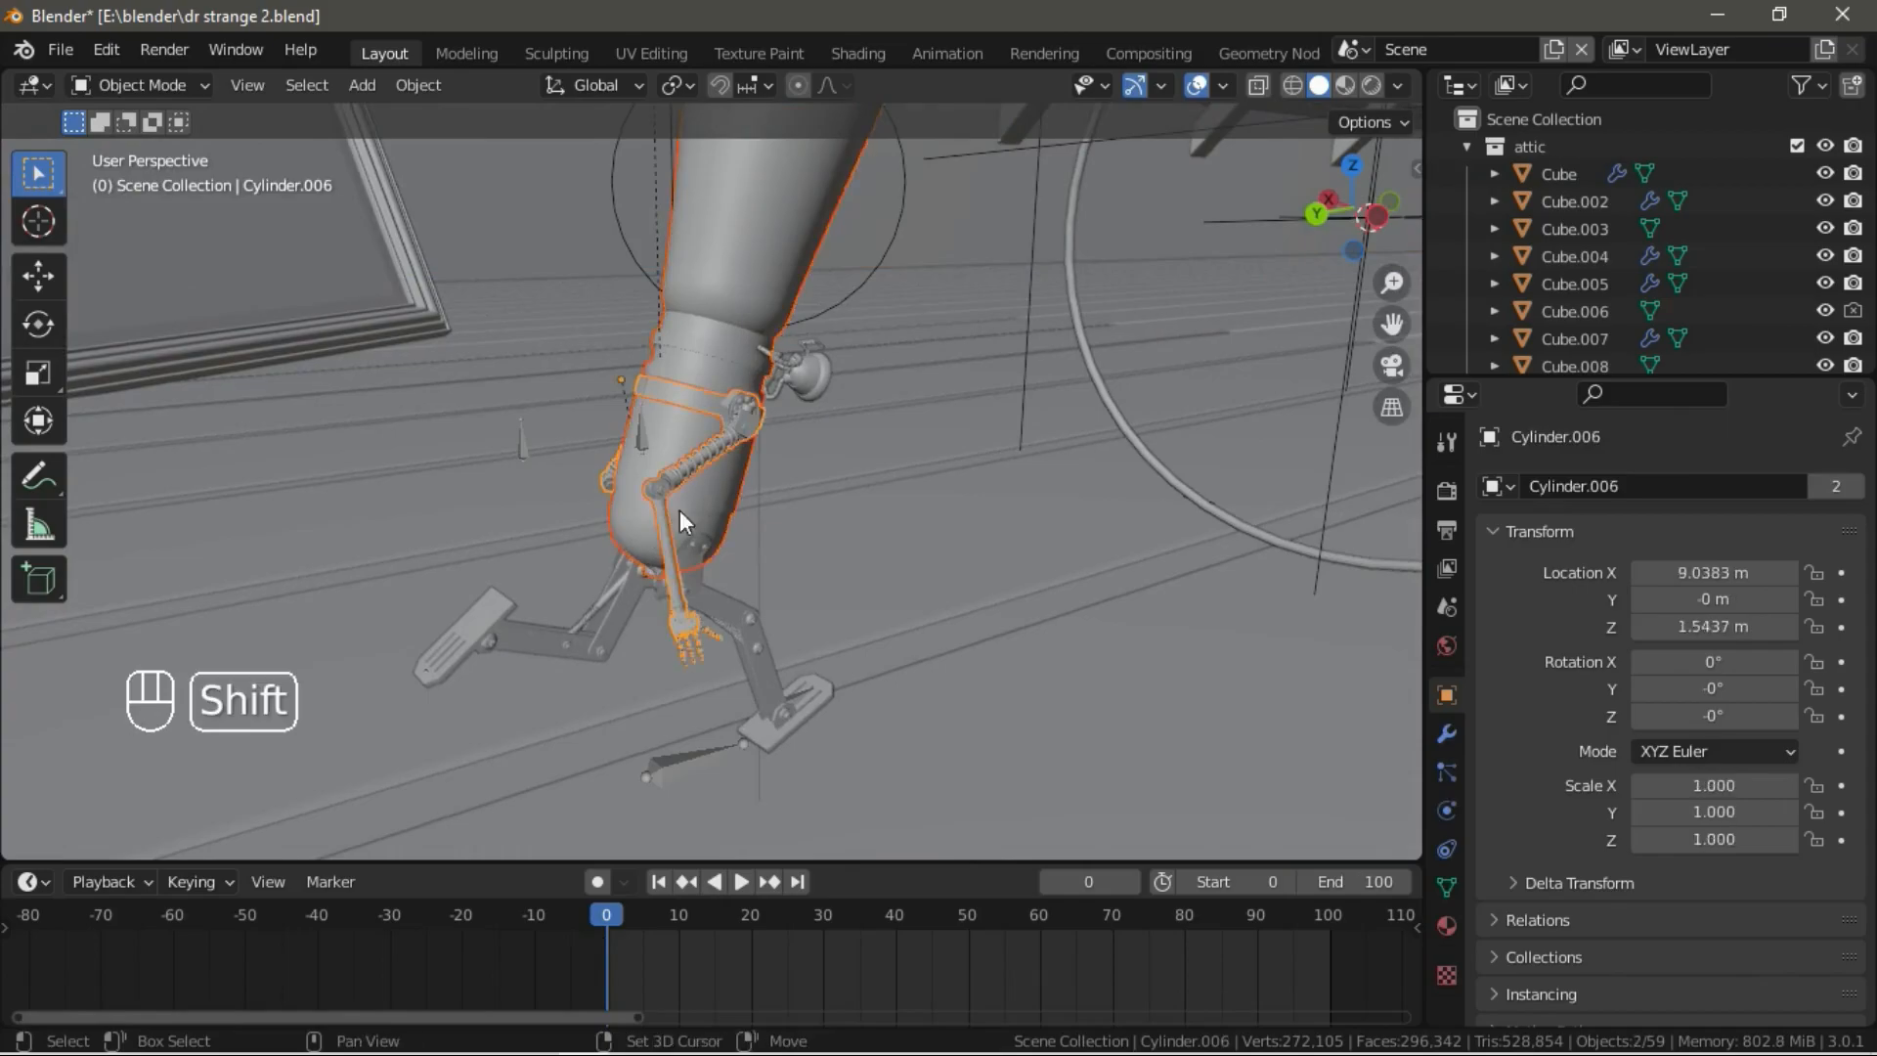
{"action": "left_click", "coordinate": [696, 542], "text": "shift"}
{"action": "left_click", "coordinate": [667, 762], "text": "shift"}
{"action": "left_click", "coordinate": [825, 338], "text": "shift"}
{"action": "left_click", "coordinate": [825, 311], "text": "shift"}
Add the camera to the selection and link the selected objects to the karakter mask scene.
{"action": "scroll", "coordinate": [963, 440], "scroll_direction": "down", "scroll_amount": 3}
{"action": "middle_click_drag", "start_coordinate": [1013, 486], "coordinate": [874, 598], "text": "shift"}
{"action": "scroll", "coordinate": [874, 598], "scroll_direction": "down", "scroll_amount": 4}
{"action": "middle_click_drag", "start_coordinate": [1002, 534], "coordinate": [149, 362]}
{"action": "scroll", "coordinate": [977, 428], "scroll_direction": "down", "scroll_amount": 2}
{"action": "middle_click_drag", "start_coordinate": [981, 440], "coordinate": [887, 524]}
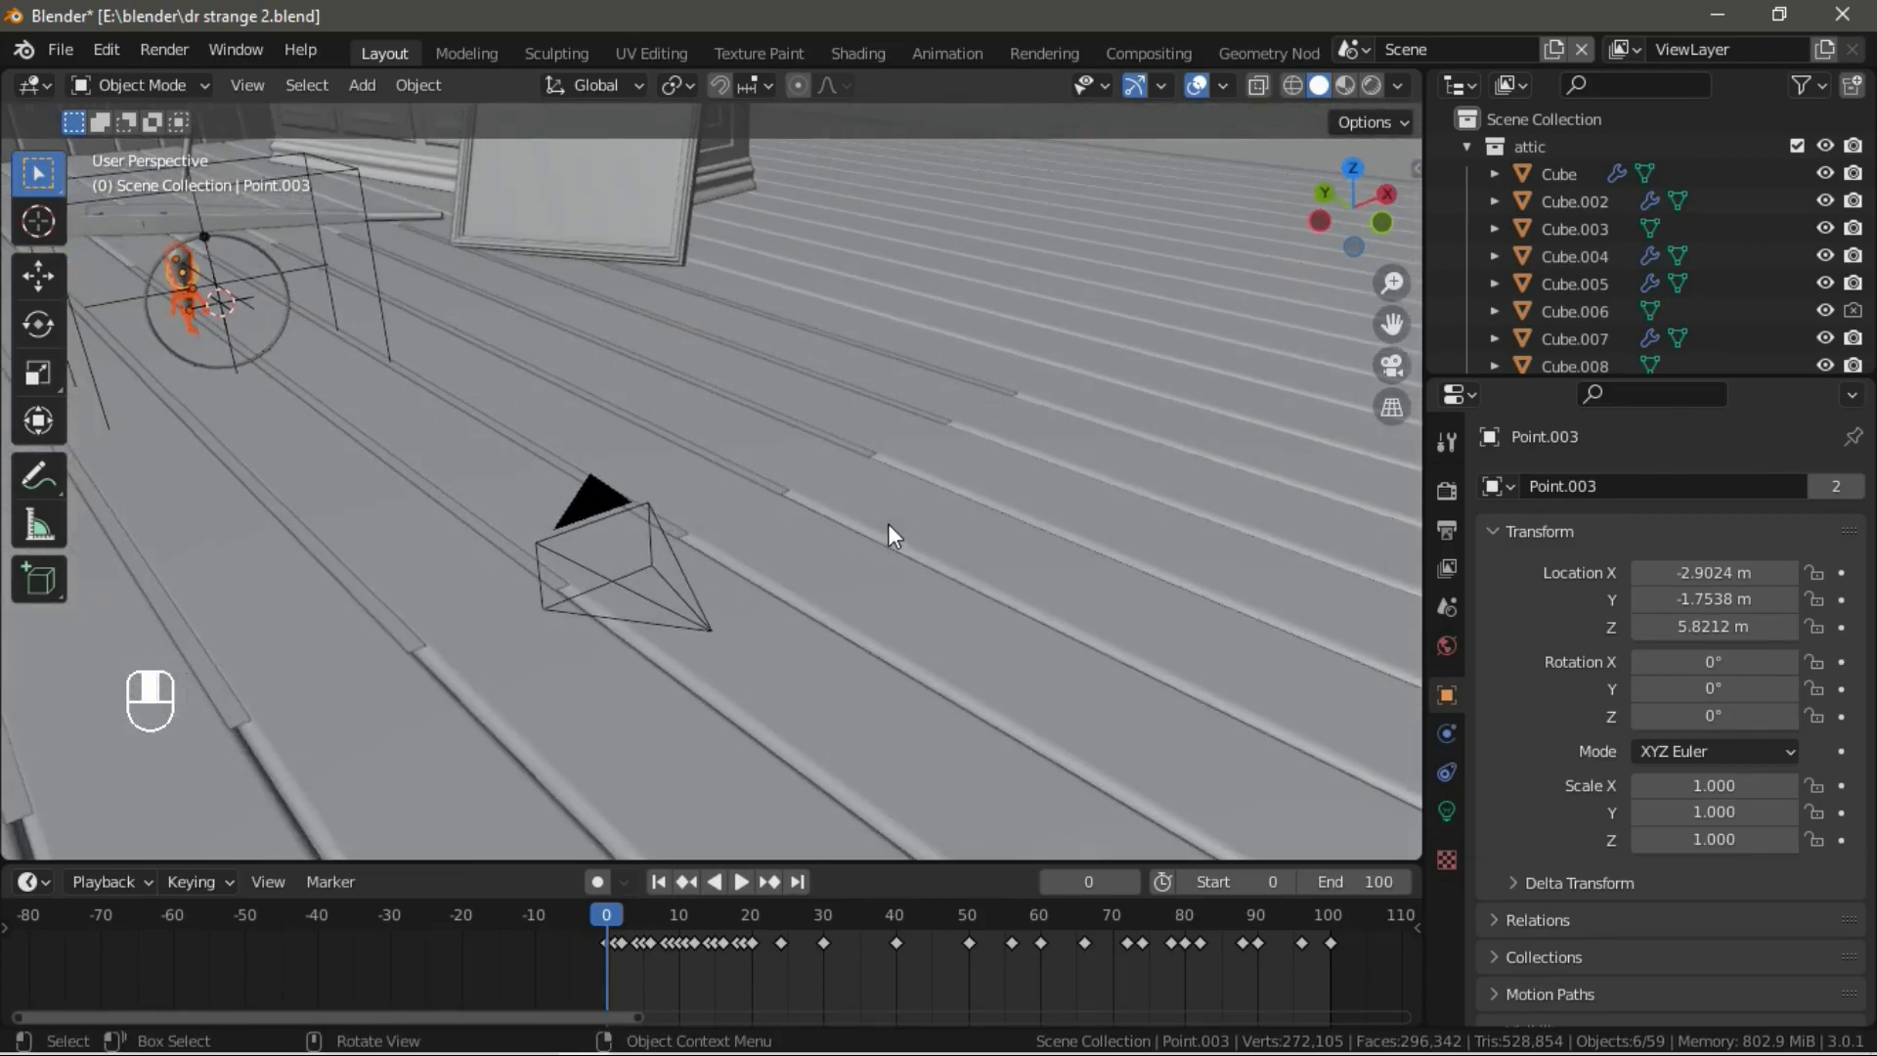
{"action": "left_click", "coordinate": [608, 489], "text": "shift"}
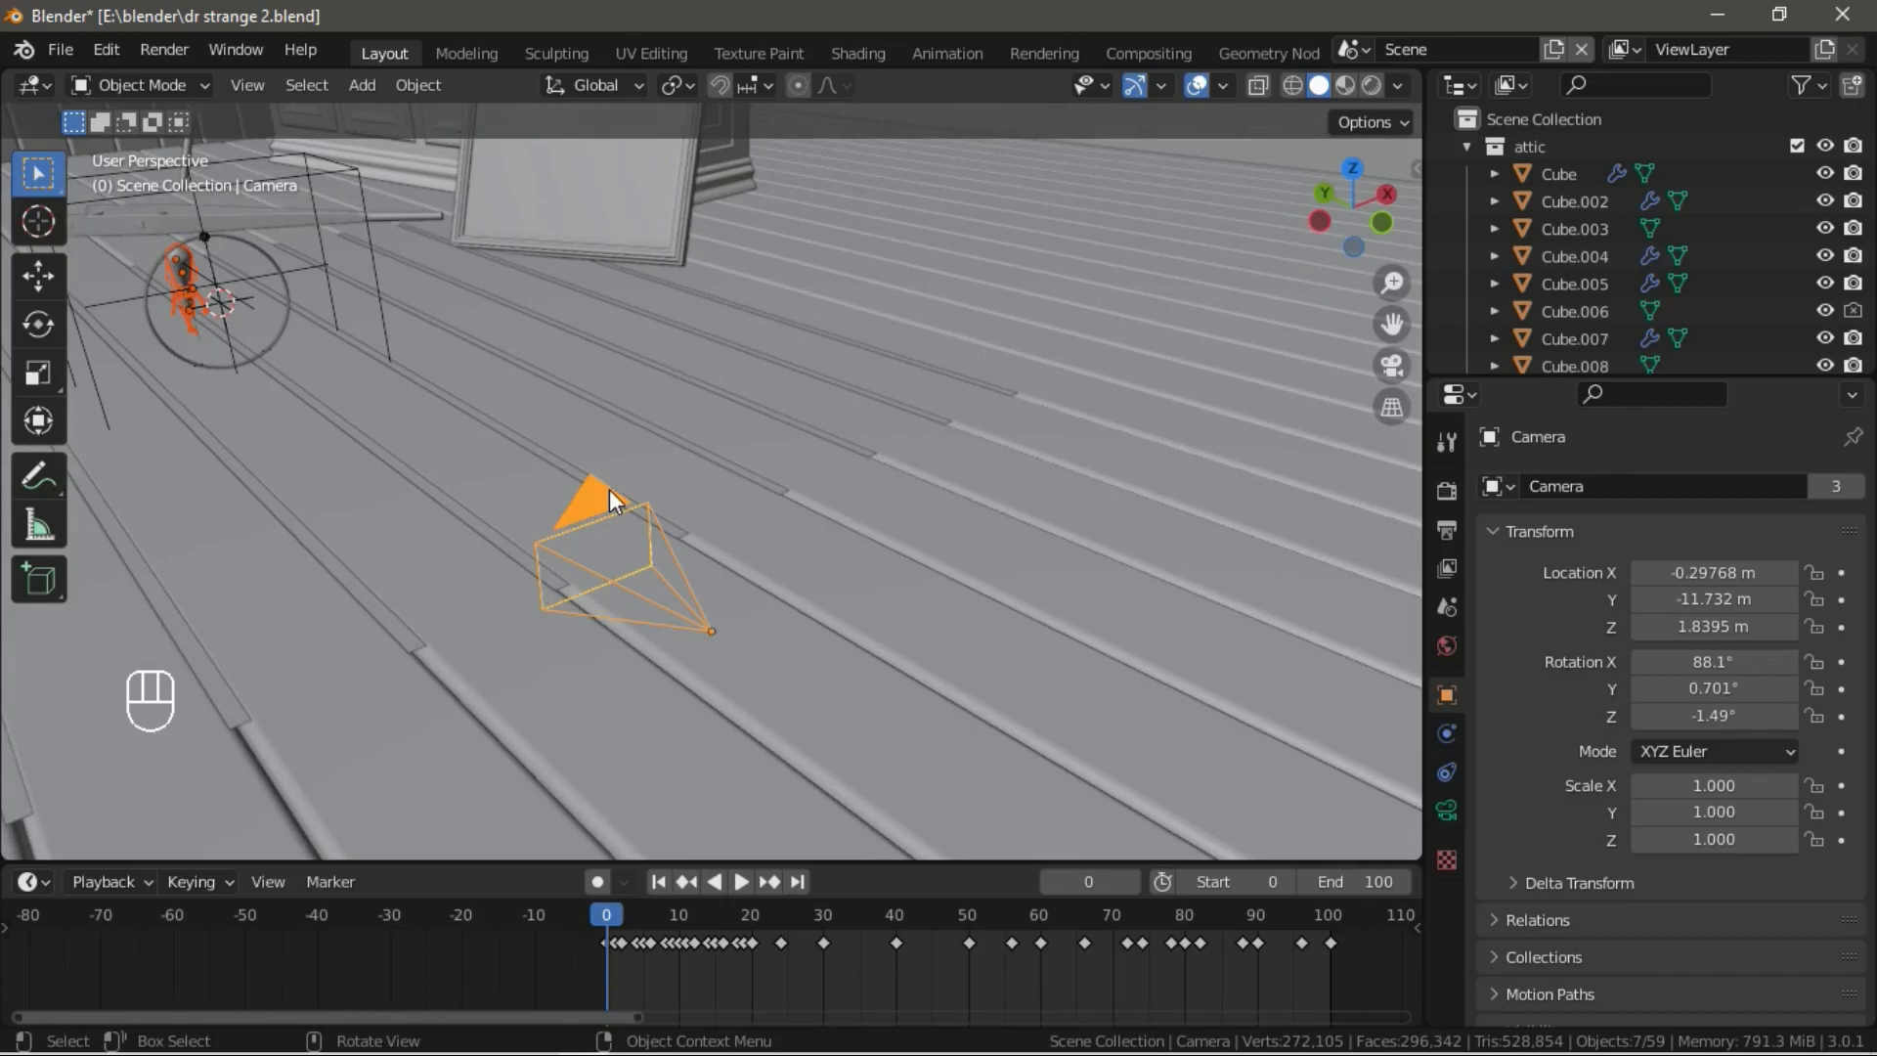
{"action": "key", "text": "ctrl+l"}
{"action": "mouse_move", "coordinate": [608, 489]}
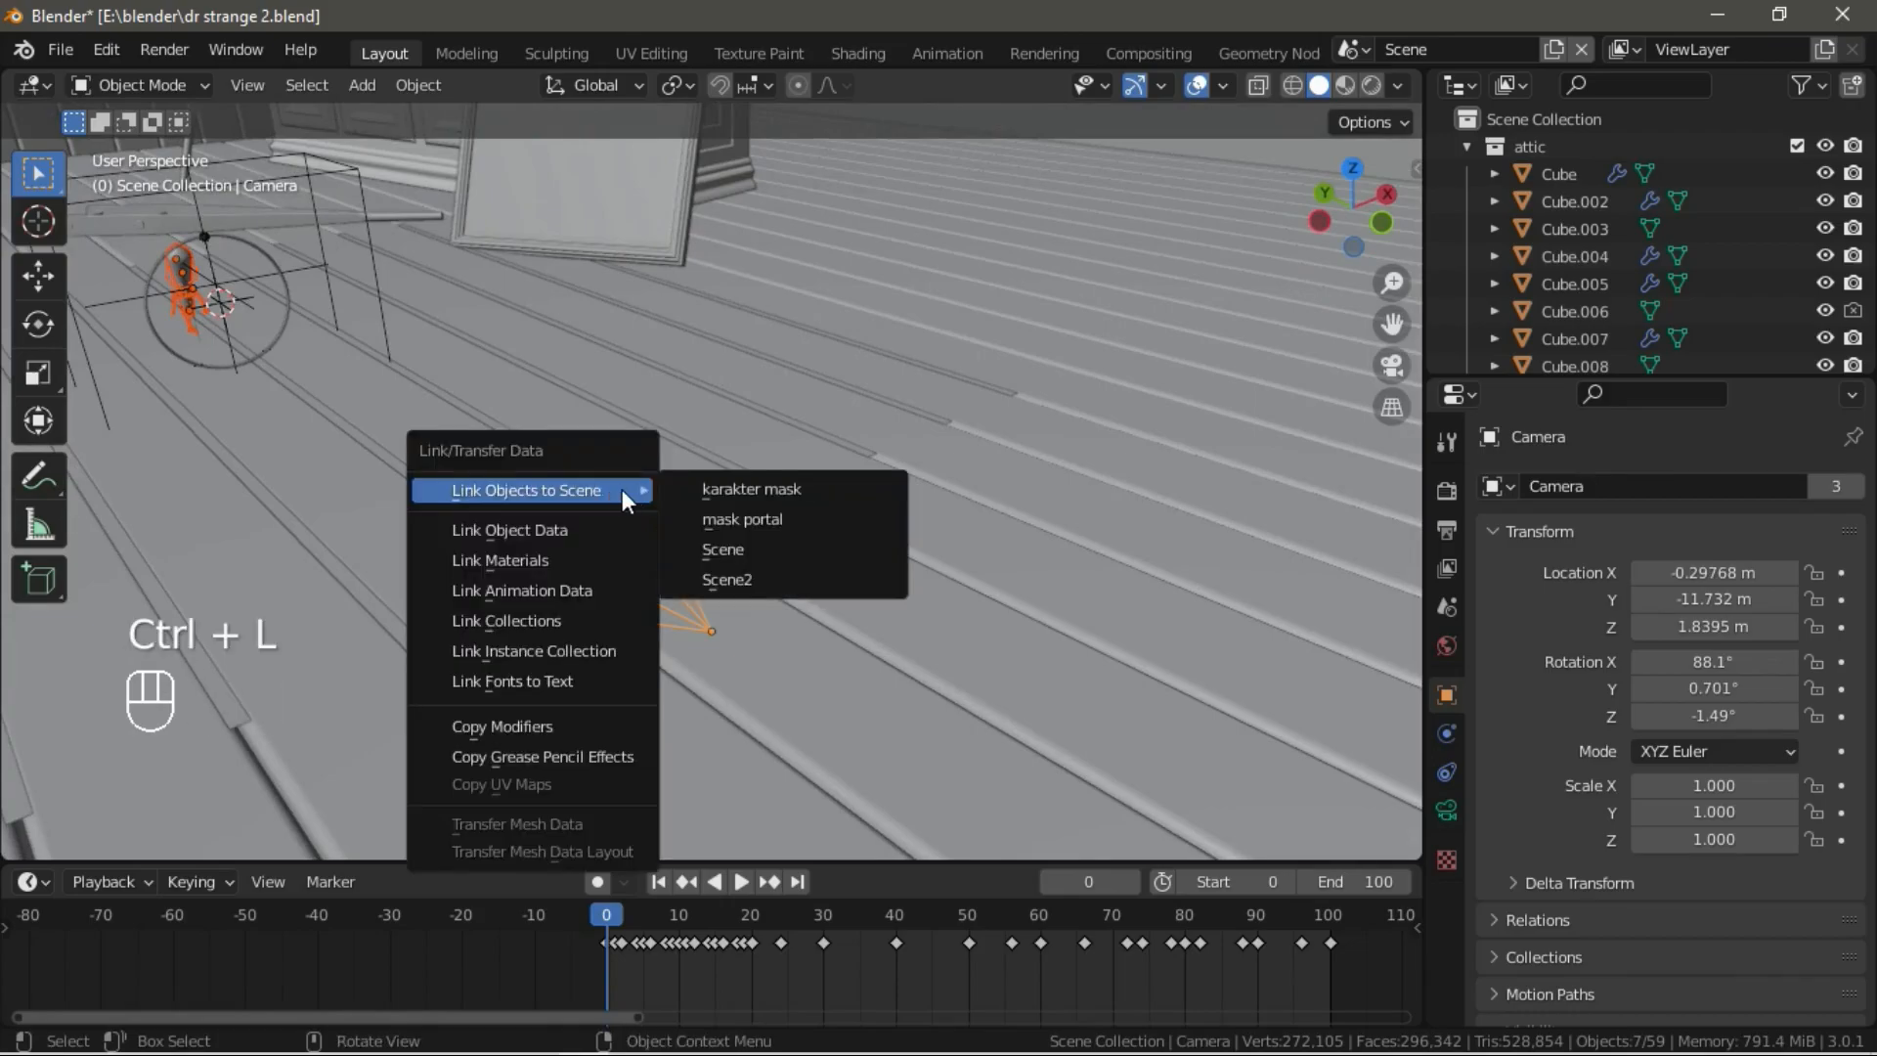
{"action": "left_click", "coordinate": [774, 495]}
Switch to the karakter mask scene and enable Transparent film in its render settings.
{"action": "left_click", "coordinate": [1361, 54]}
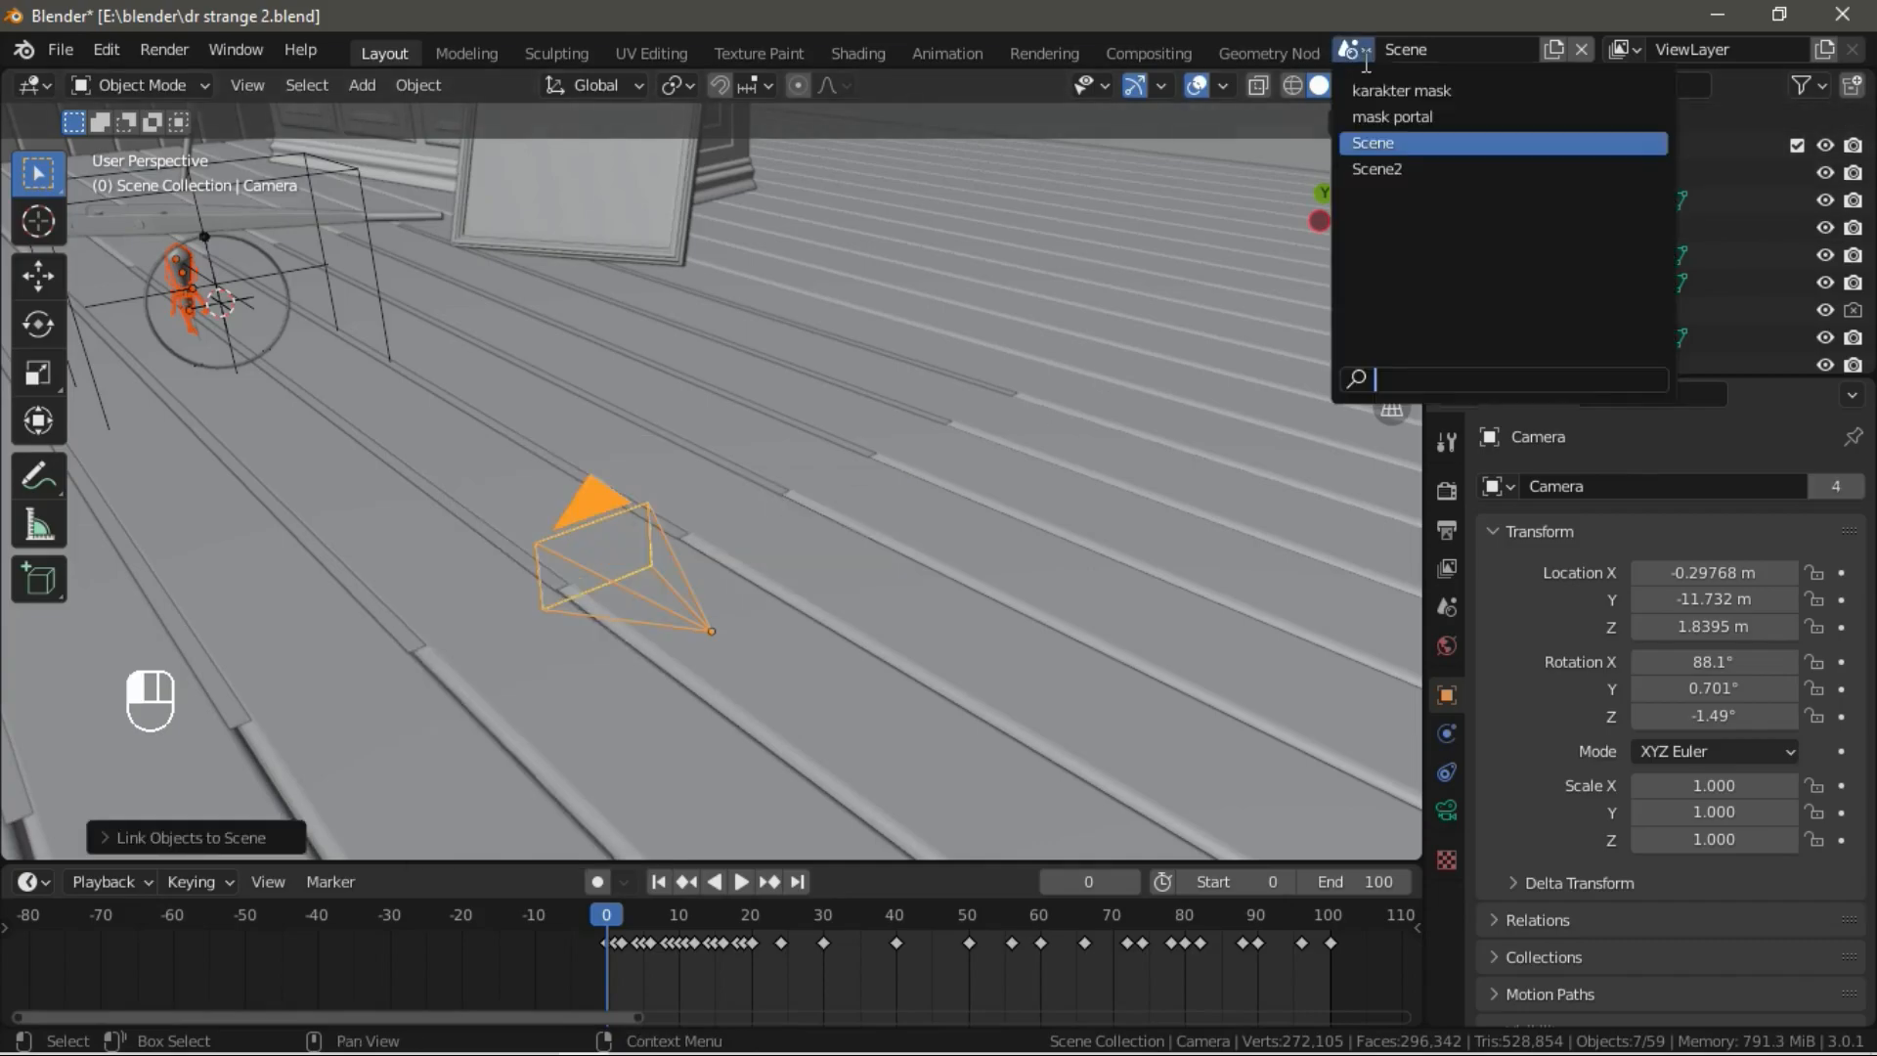
{"action": "left_click", "coordinate": [1446, 97]}
{"action": "left_click", "coordinate": [860, 377]}
{"action": "middle_click_drag", "start_coordinate": [557, 453], "coordinate": [977, 513], "text": "shift"}
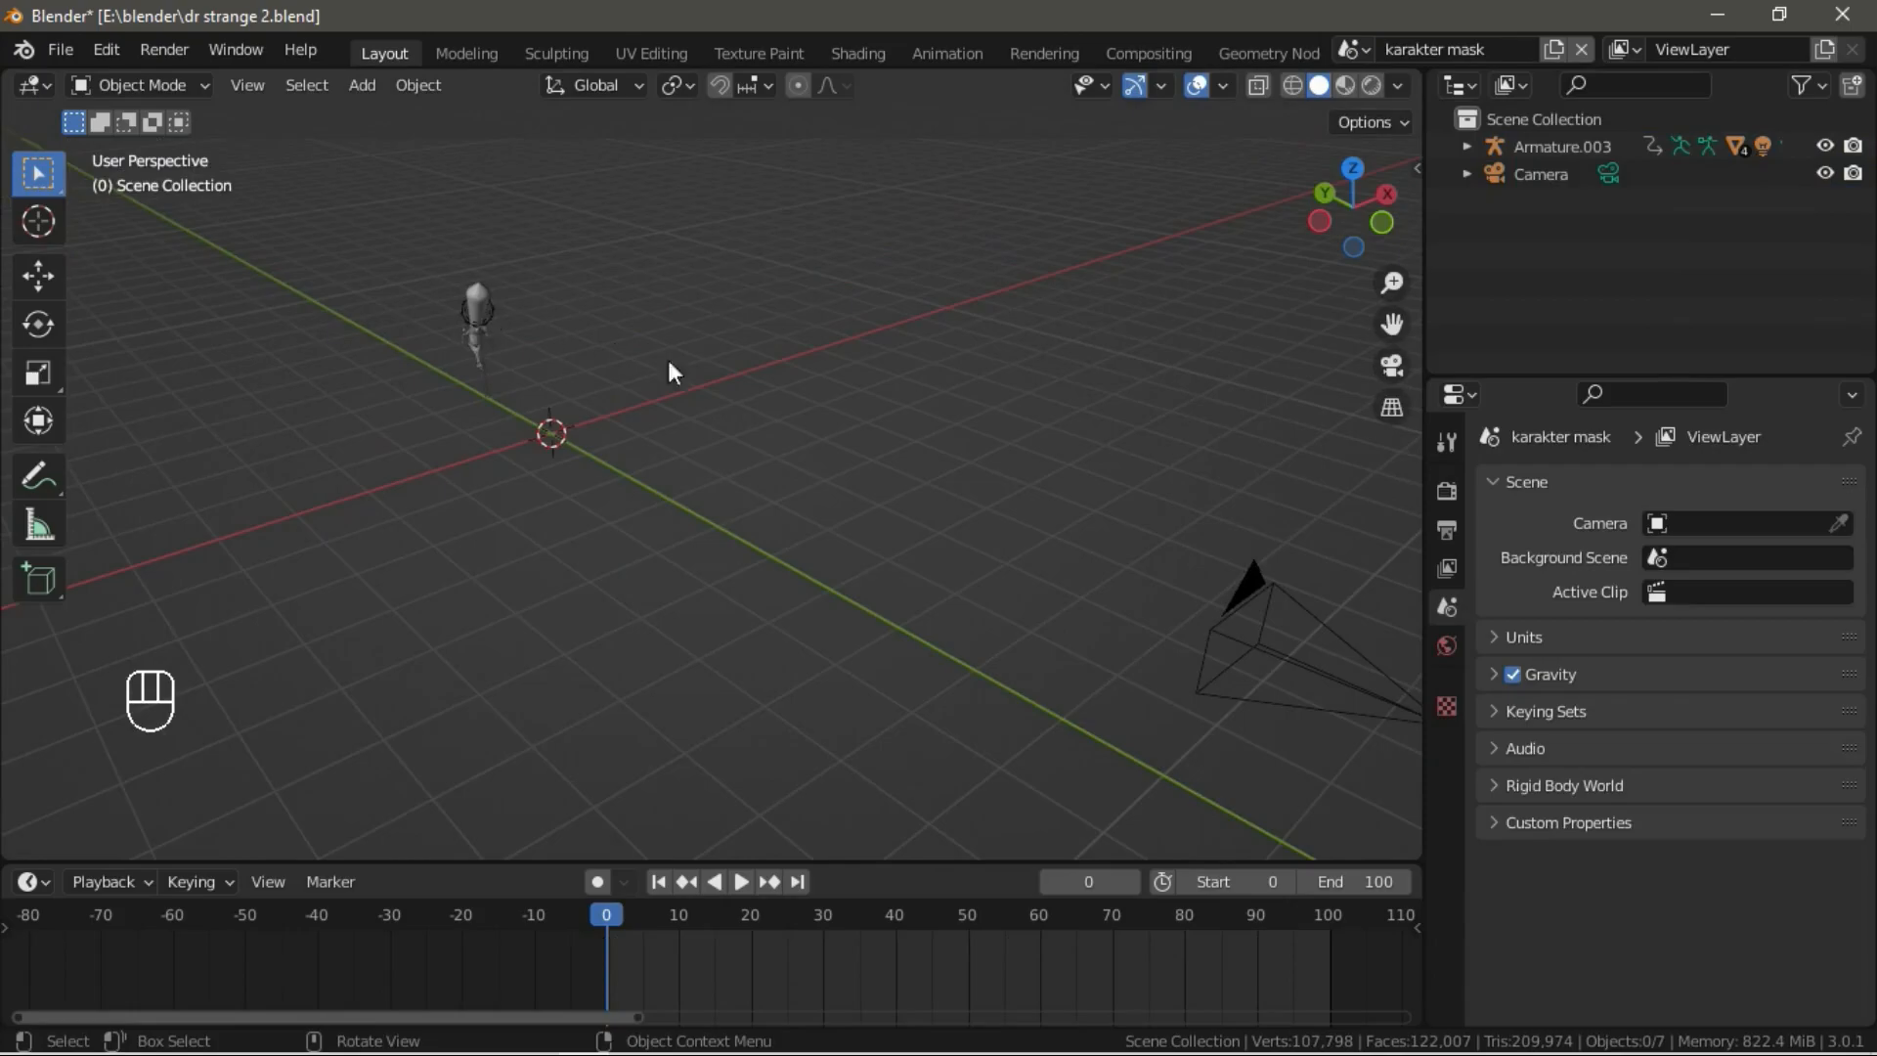
{"action": "middle_click_drag", "start_coordinate": [616, 345], "coordinate": [1001, 578]}
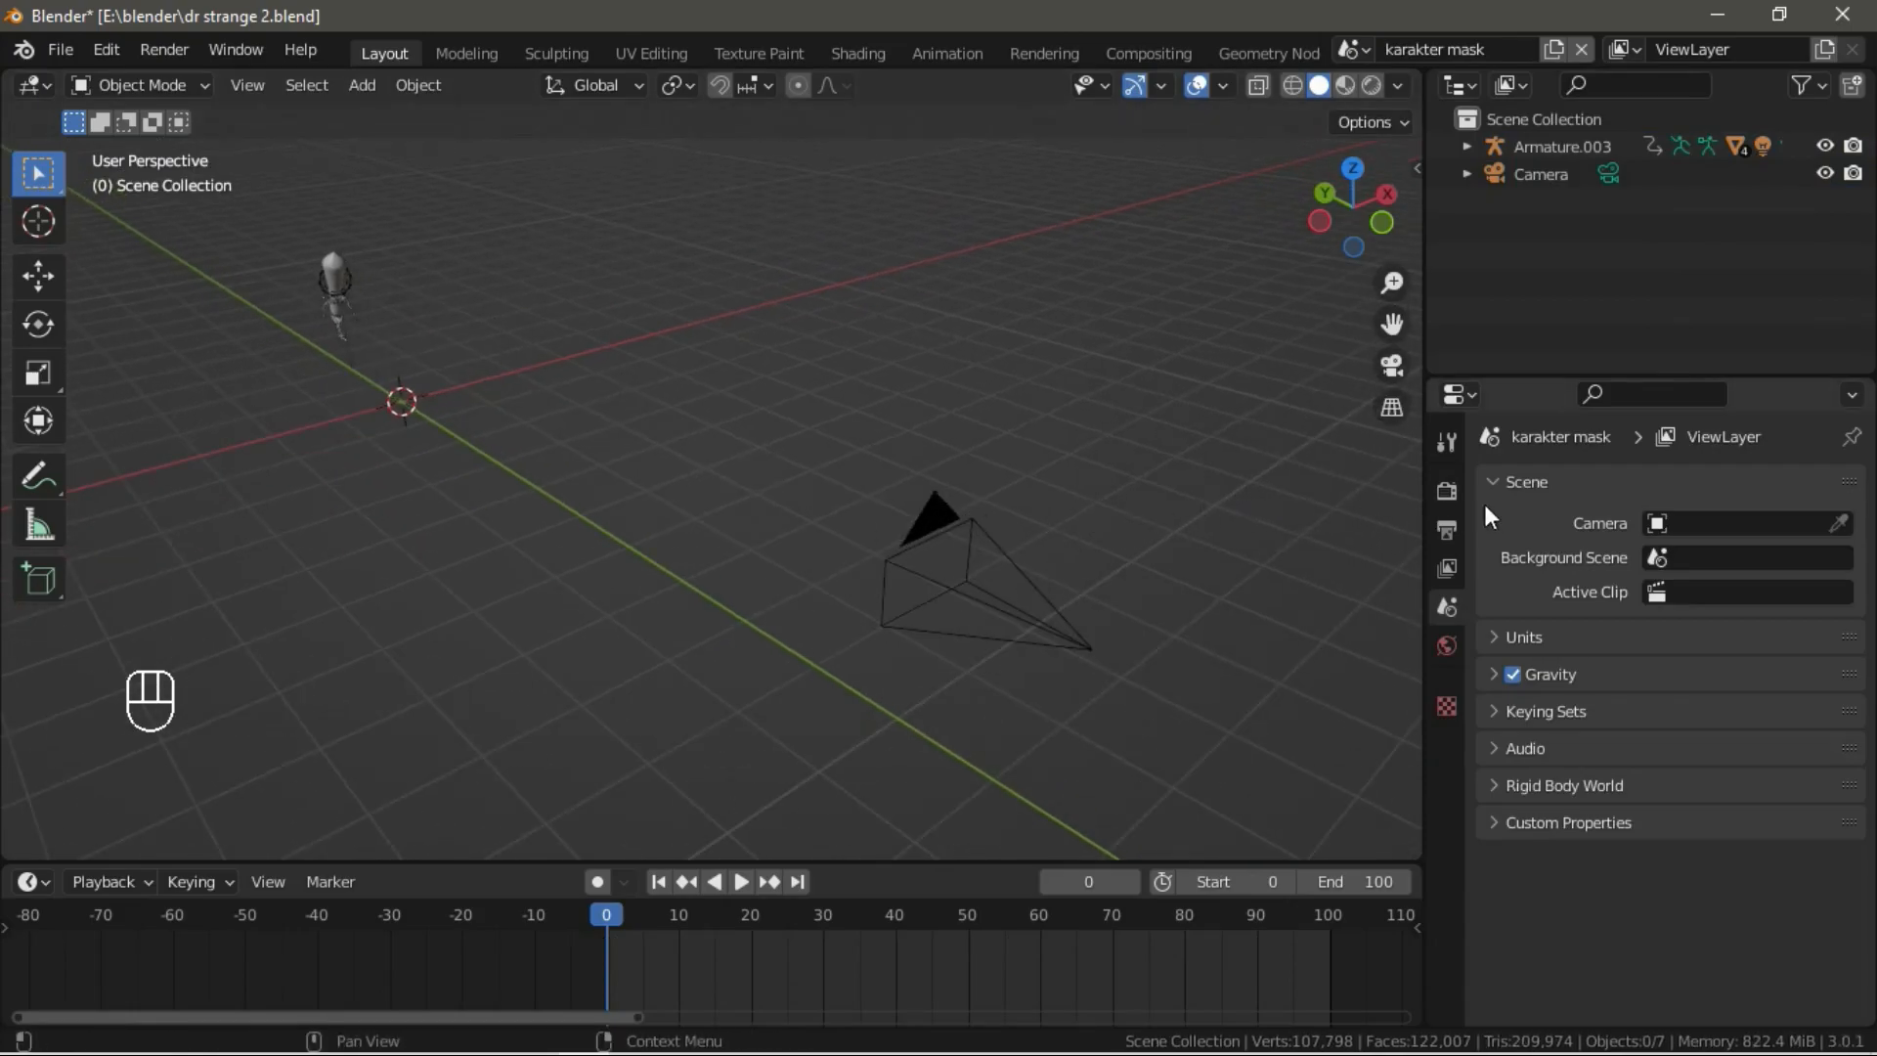
{"action": "left_click", "coordinate": [1453, 490]}
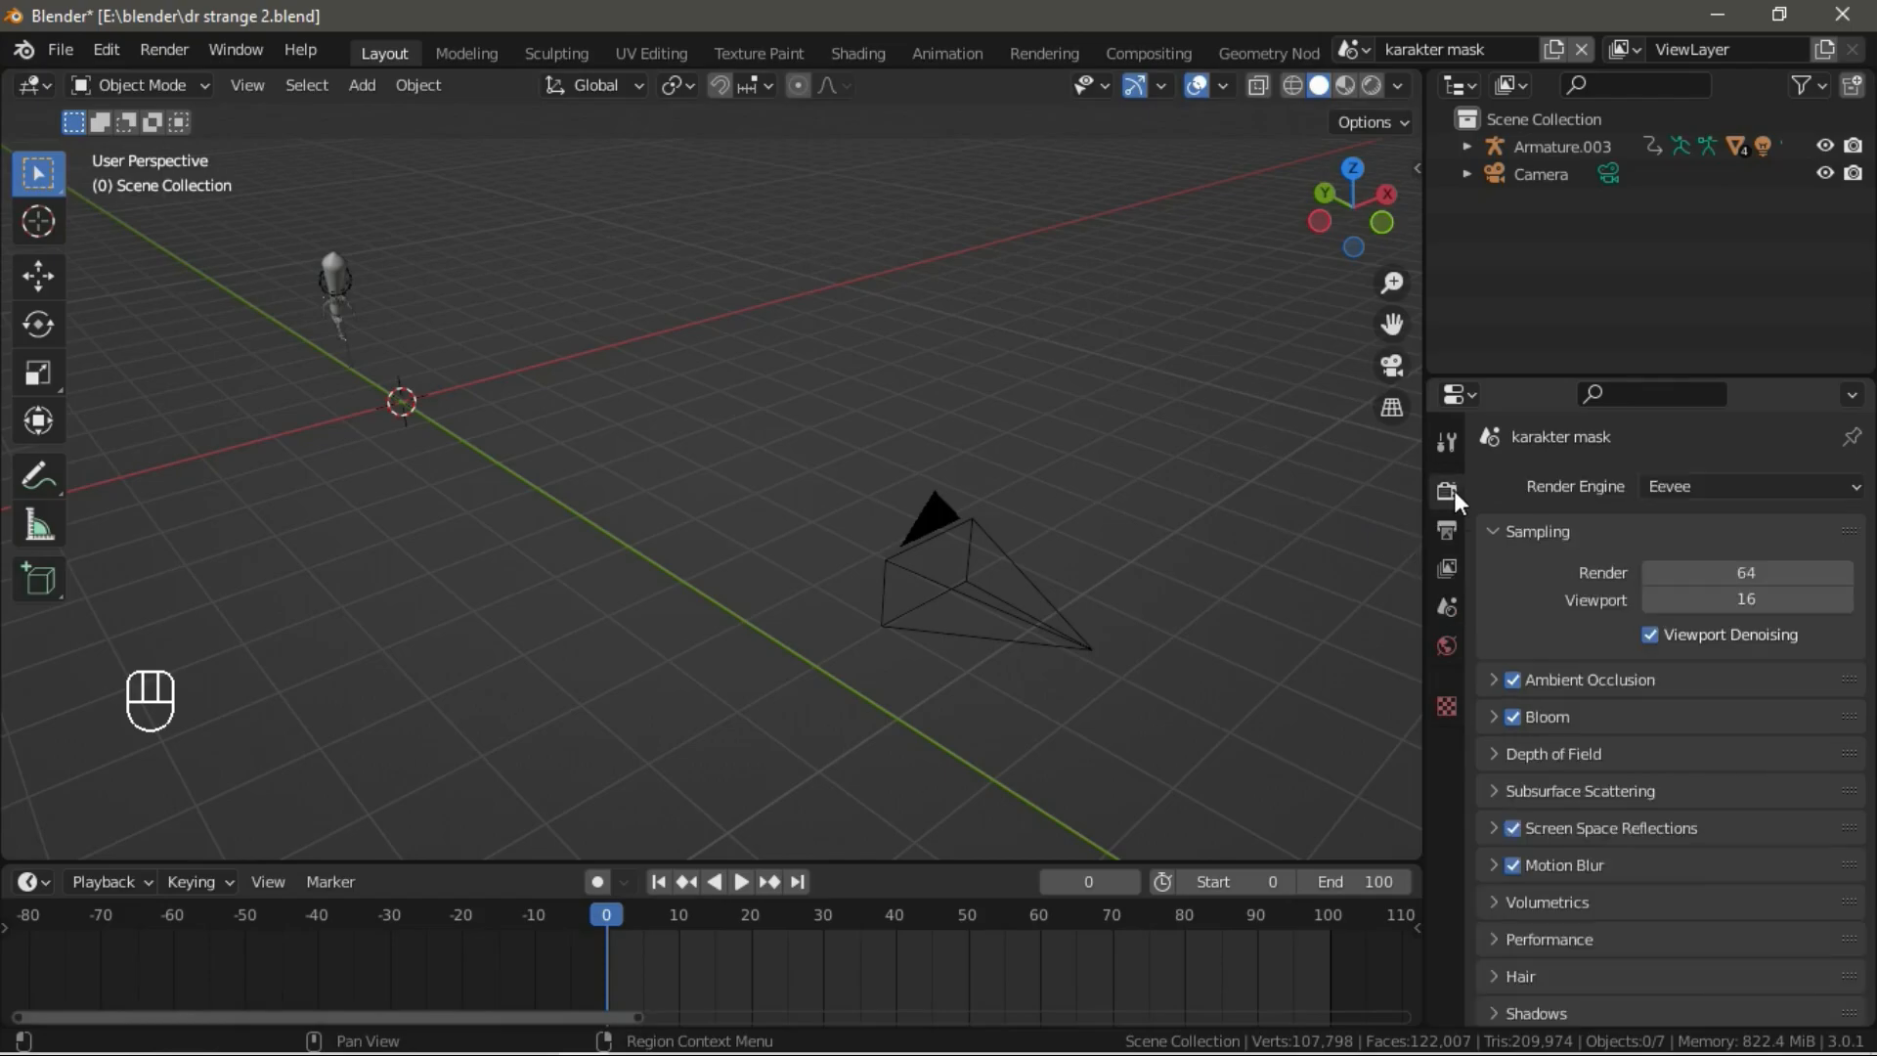
{"action": "scroll", "coordinate": [1646, 572], "scroll_direction": "down", "scroll_amount": 6}
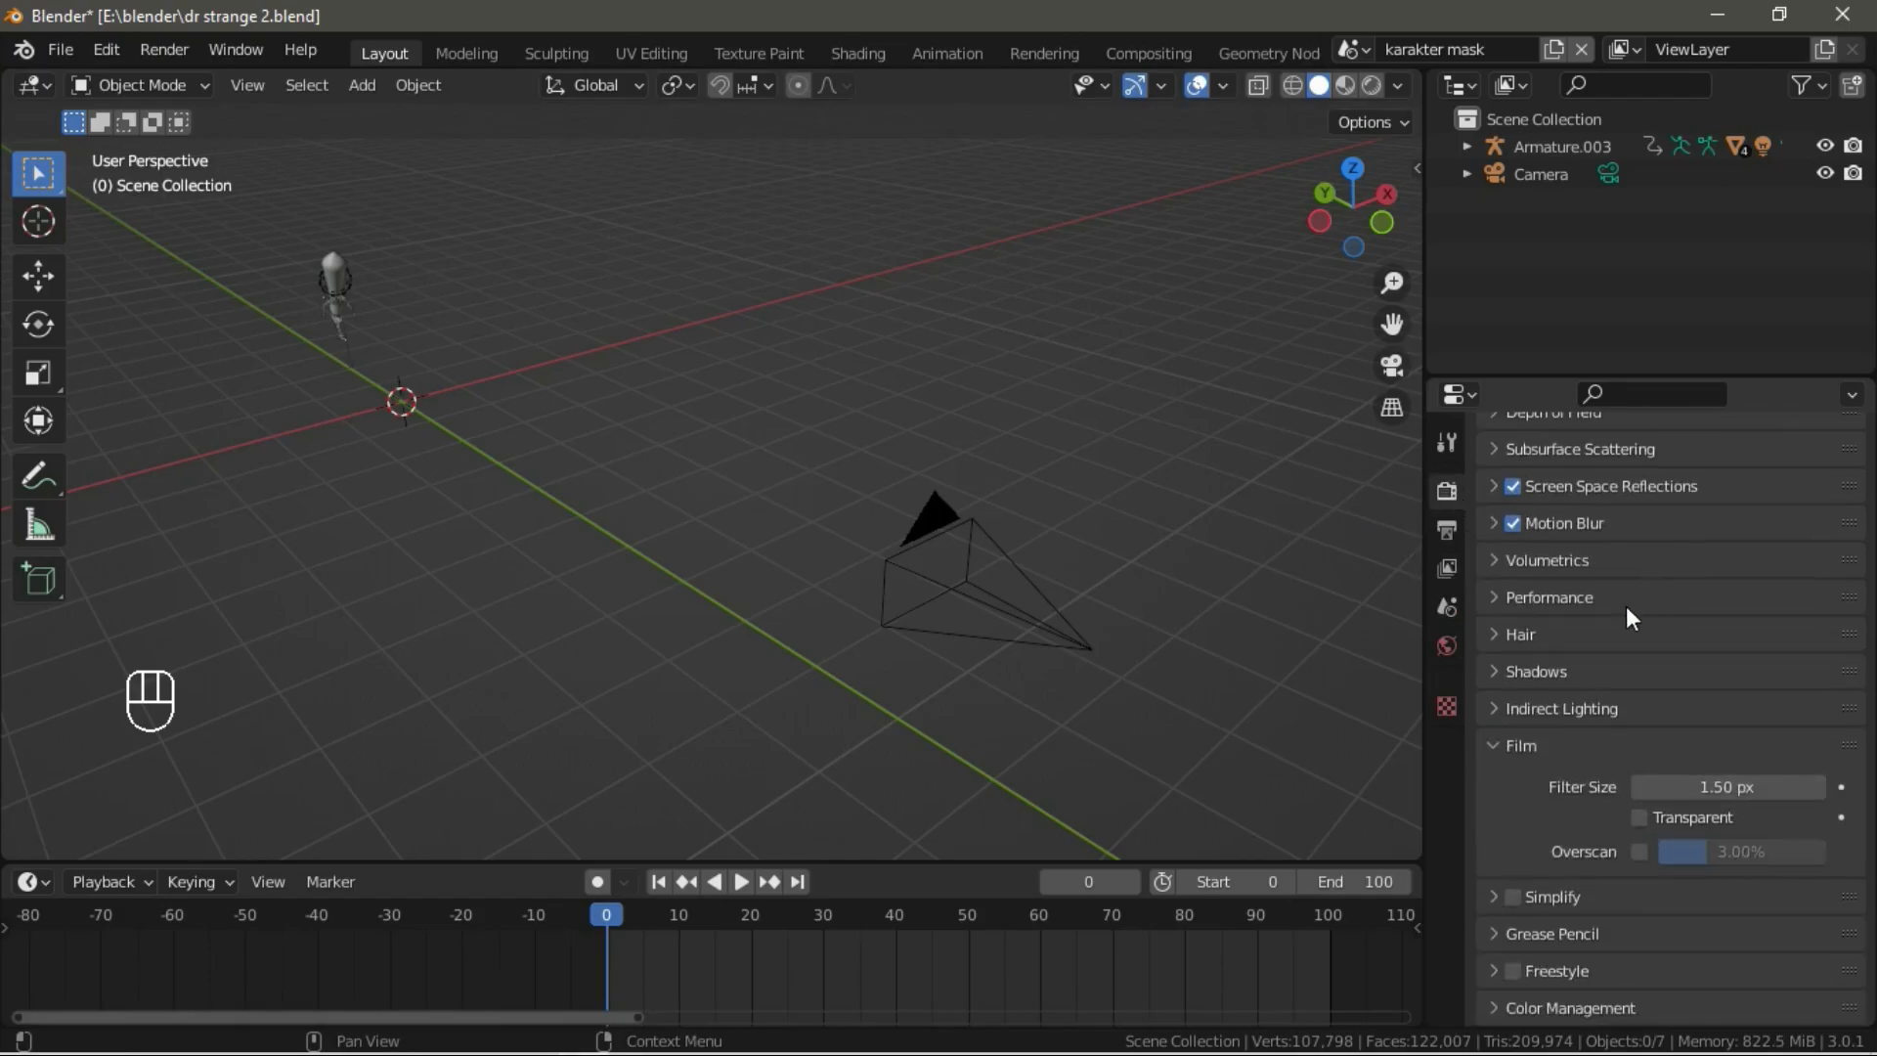
{"action": "left_click", "coordinate": [1638, 818]}
Look through the camera and test-render frame 0 of the karakter mask scene, closing the render when checked.
{"action": "key", "text": "KP_0"}
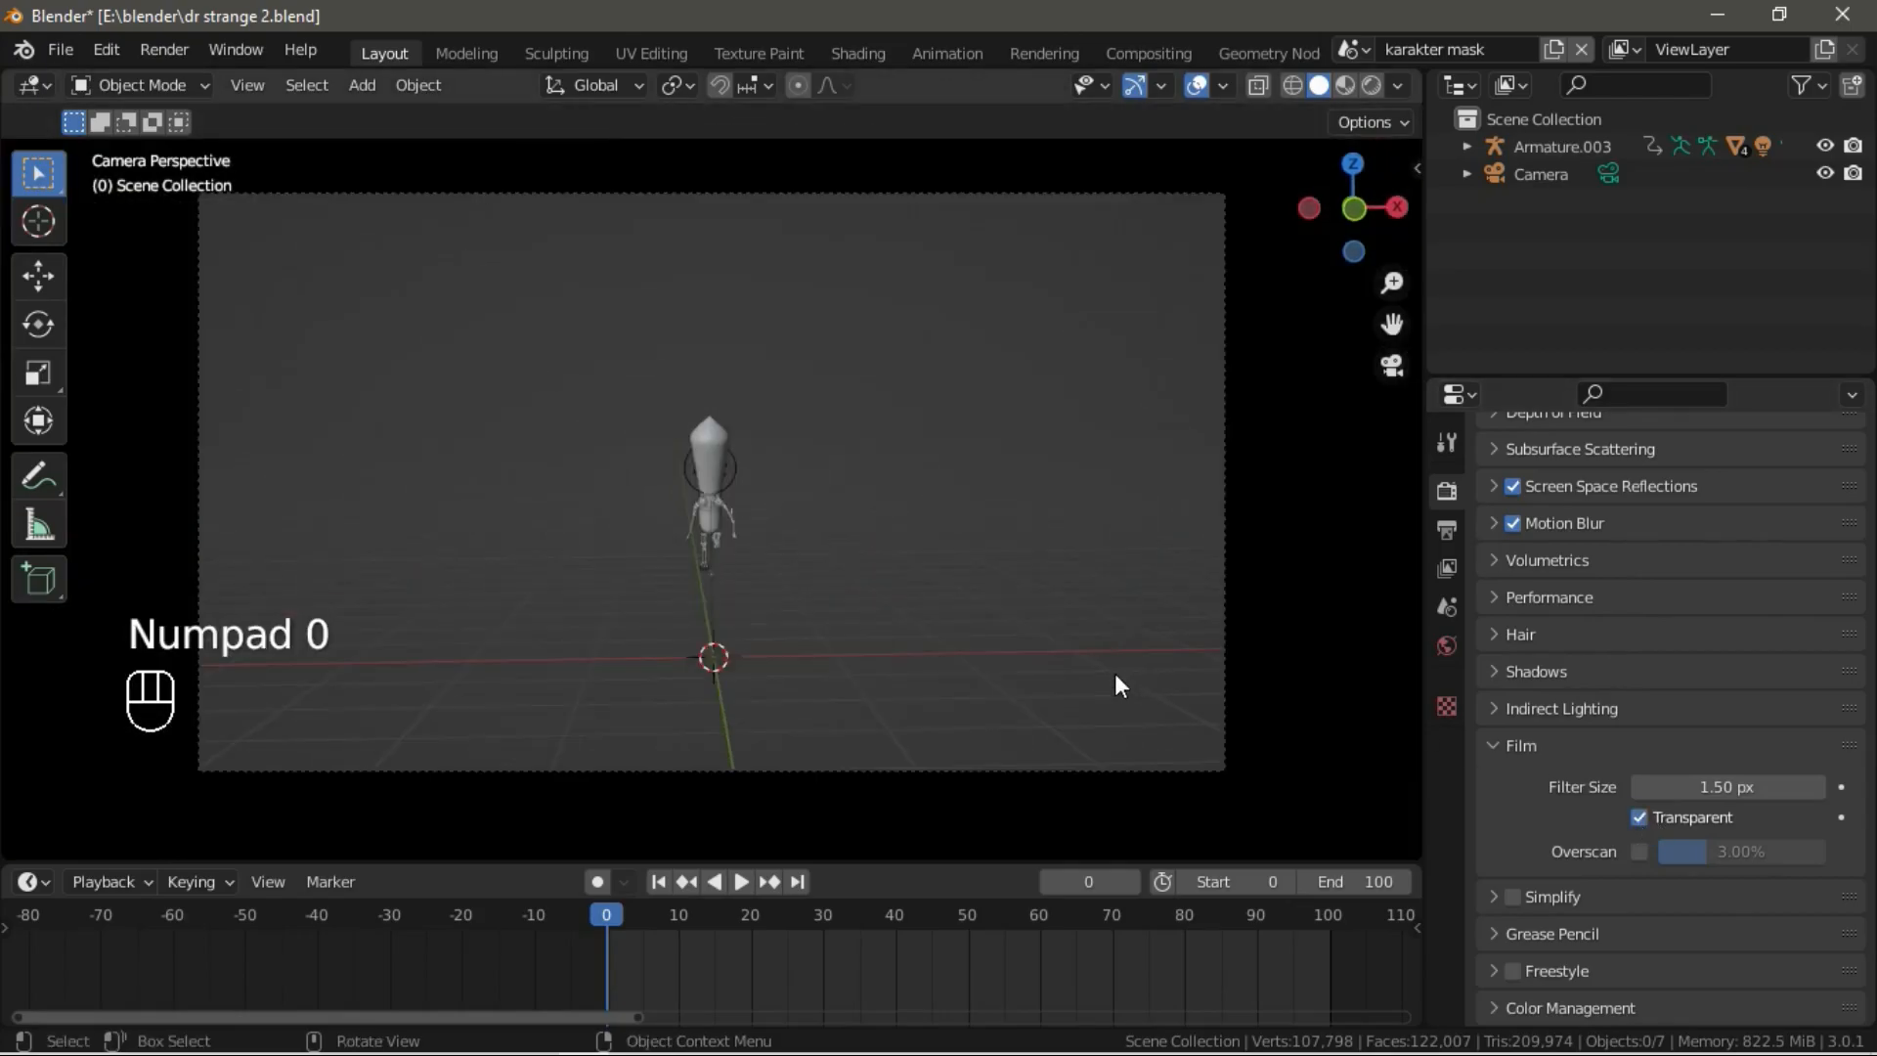
{"action": "key", "text": "ctrl"}
{"action": "key", "text": "F12"}
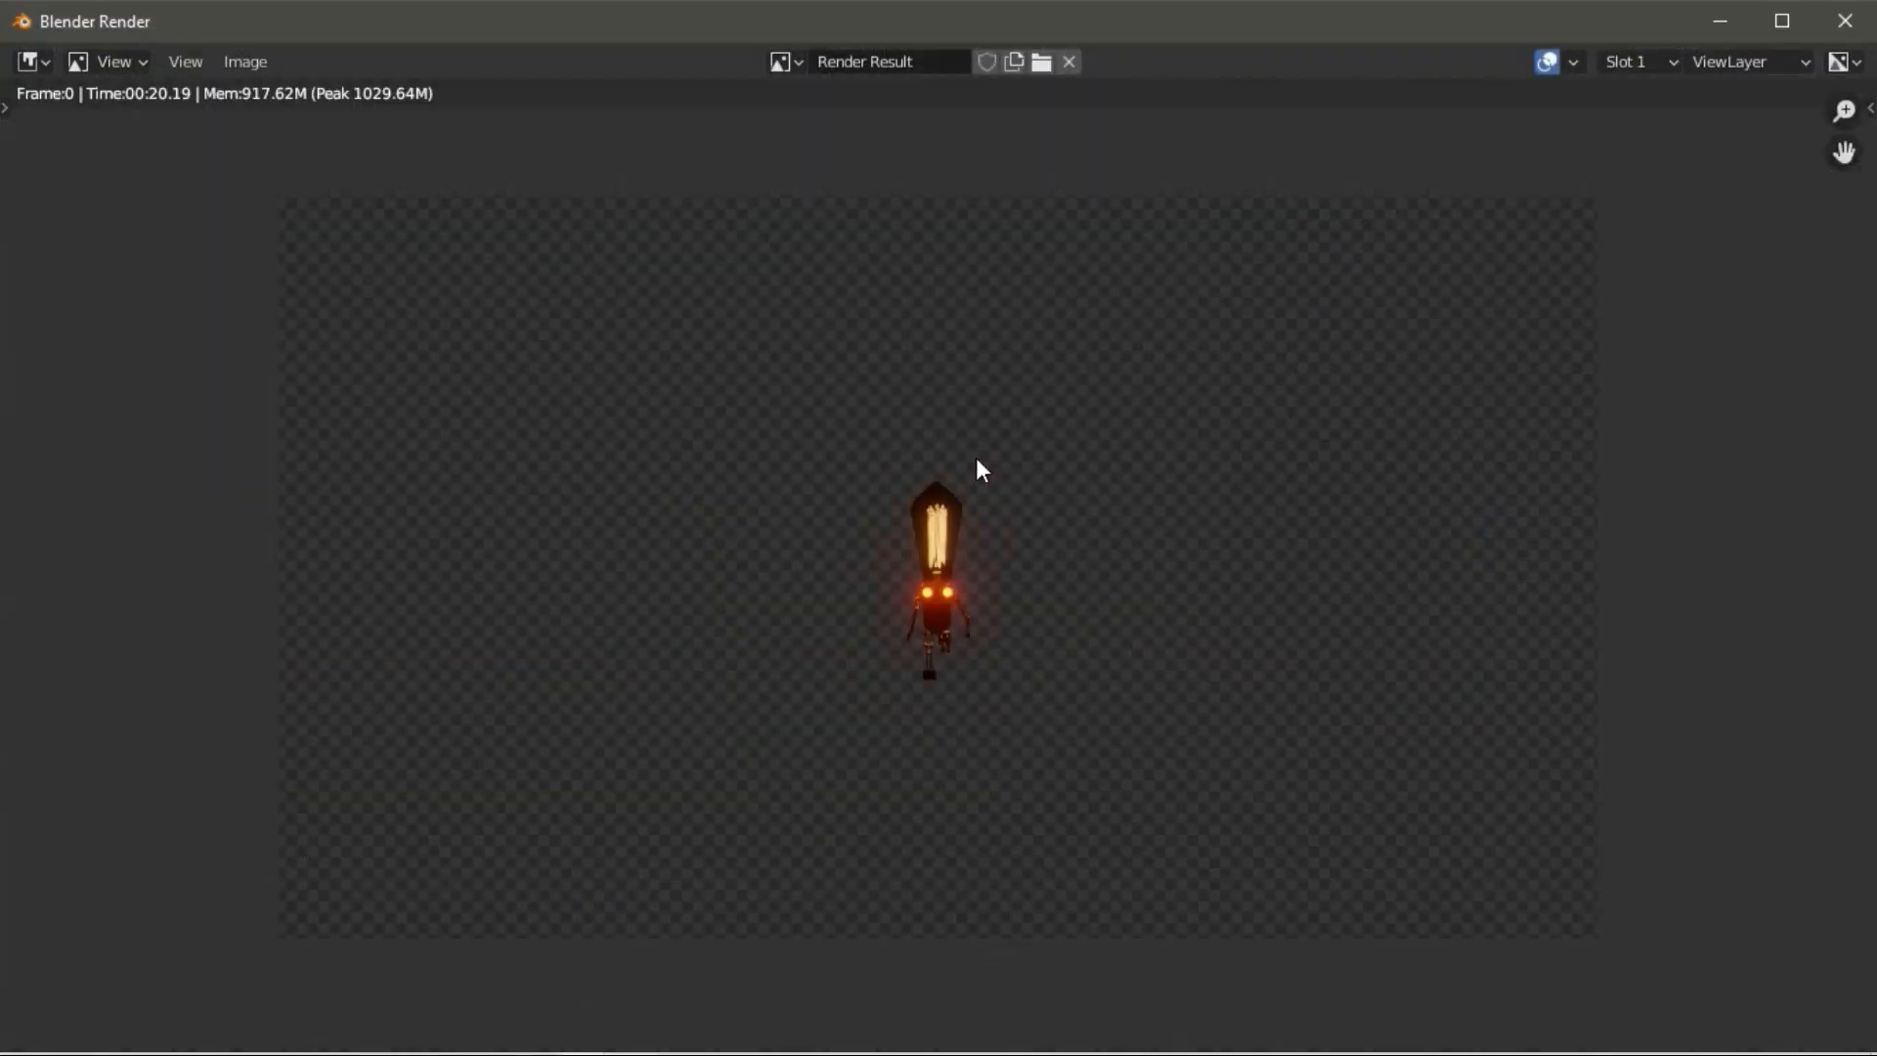
{"action": "scroll", "coordinate": [968, 462], "scroll_direction": "down", "scroll_amount": 2}
{"action": "scroll", "coordinate": [959, 467], "scroll_direction": "up", "scroll_amount": 2}
{"action": "left_click", "coordinate": [1844, 30]}
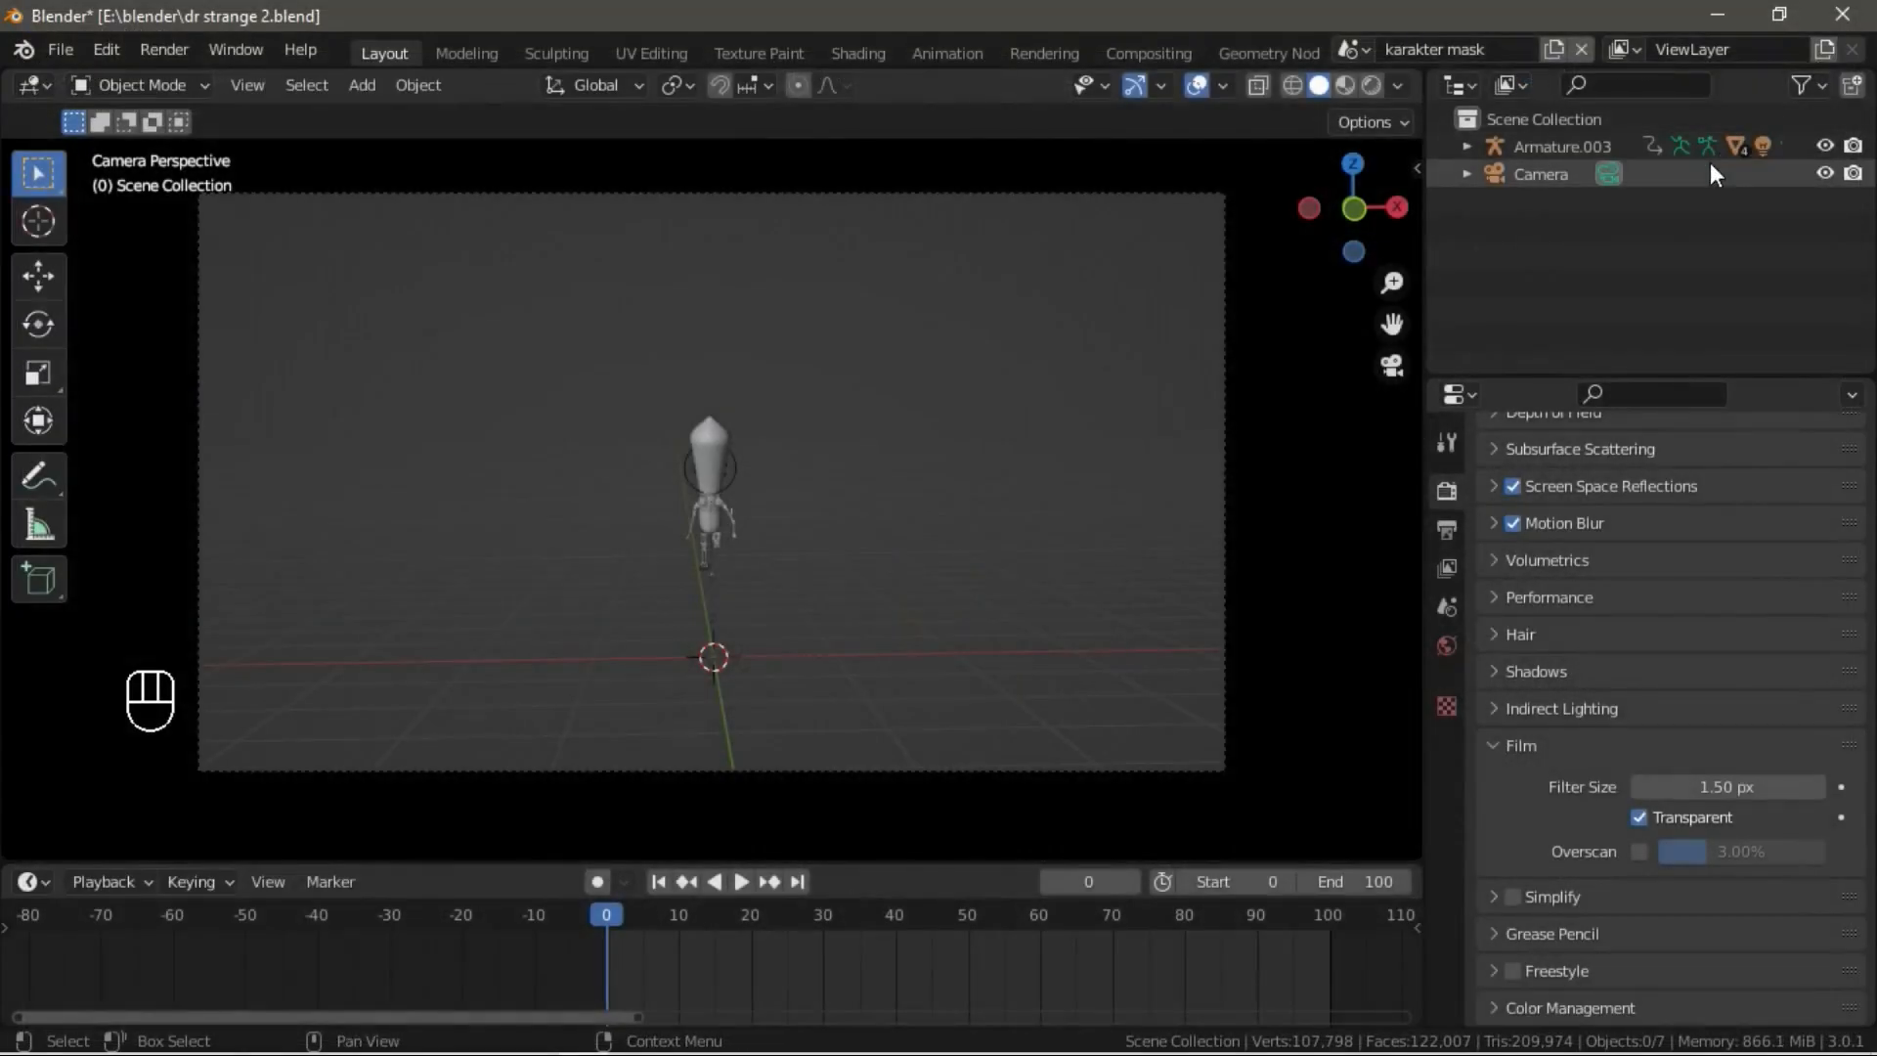
Switch back to Scene in the Compositing workspace, delete the Viewer node and move the Composite node up beside Render Layers.
{"action": "left_click", "coordinate": [1358, 54]}
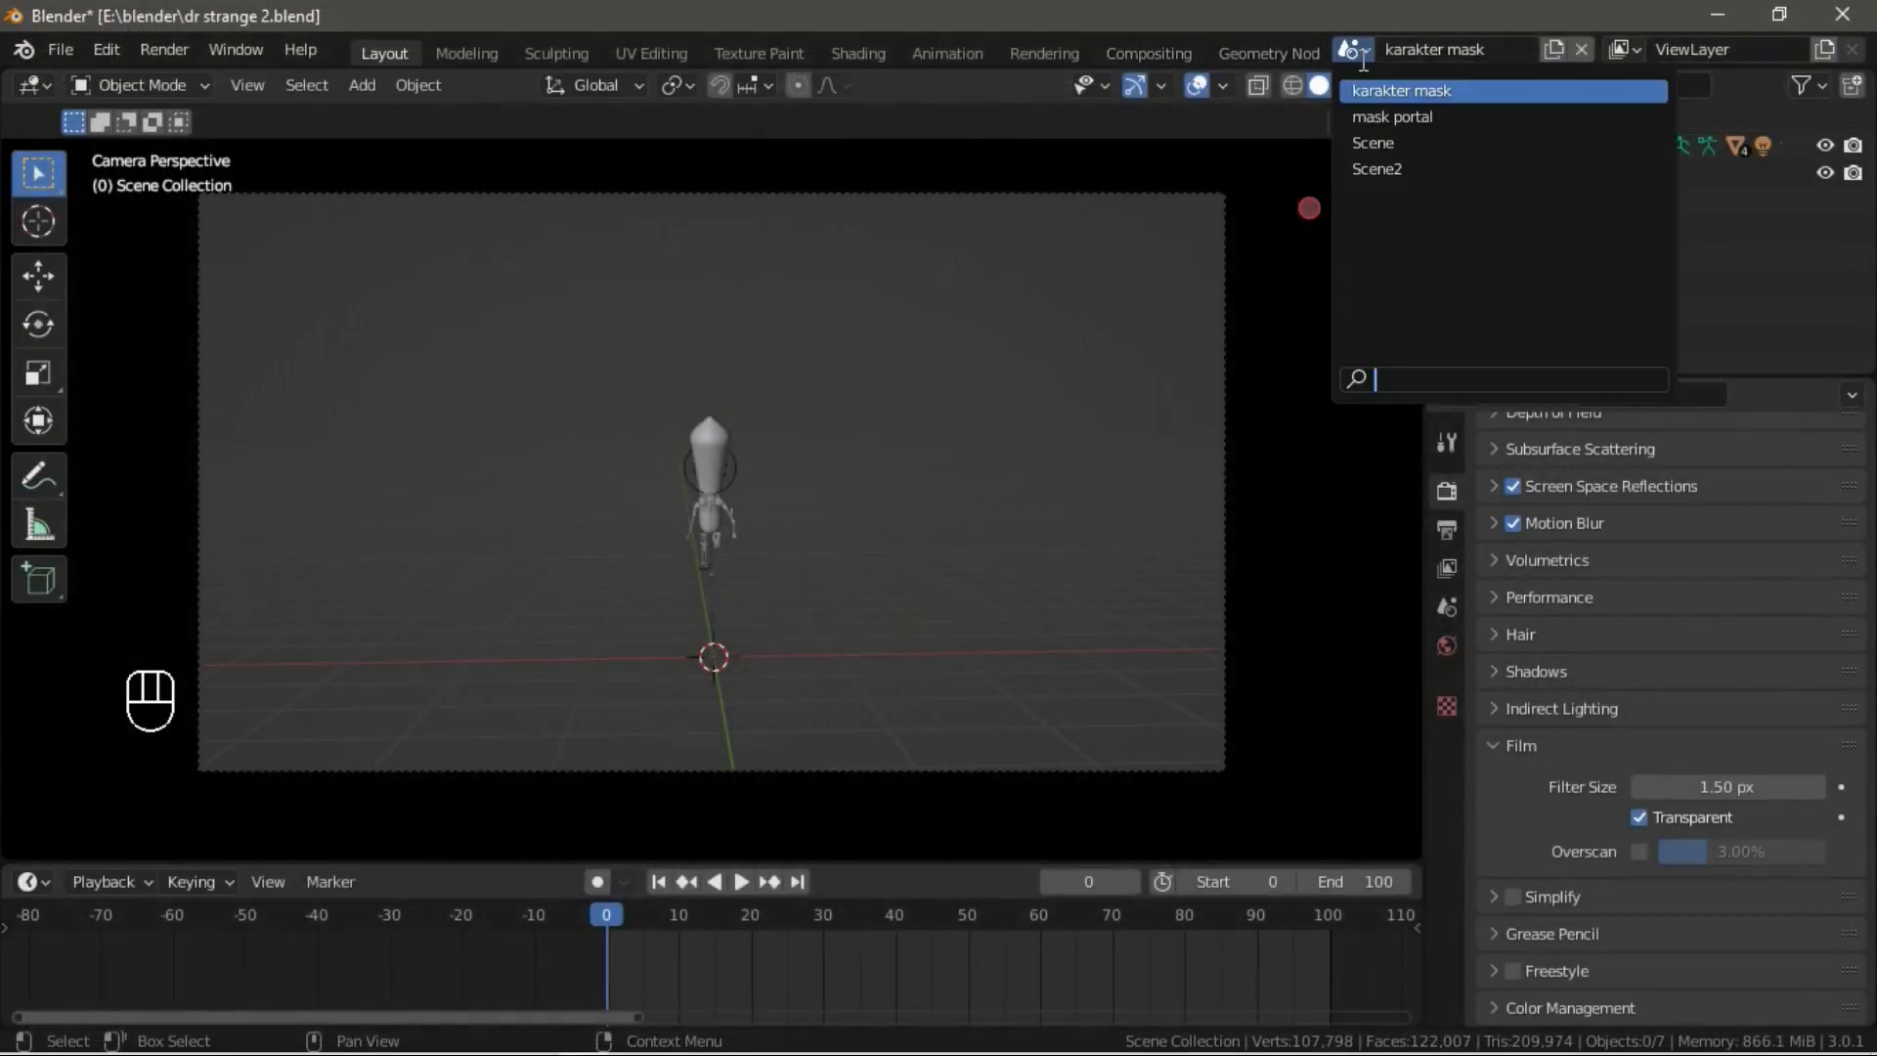
{"action": "left_click", "coordinate": [1392, 147]}
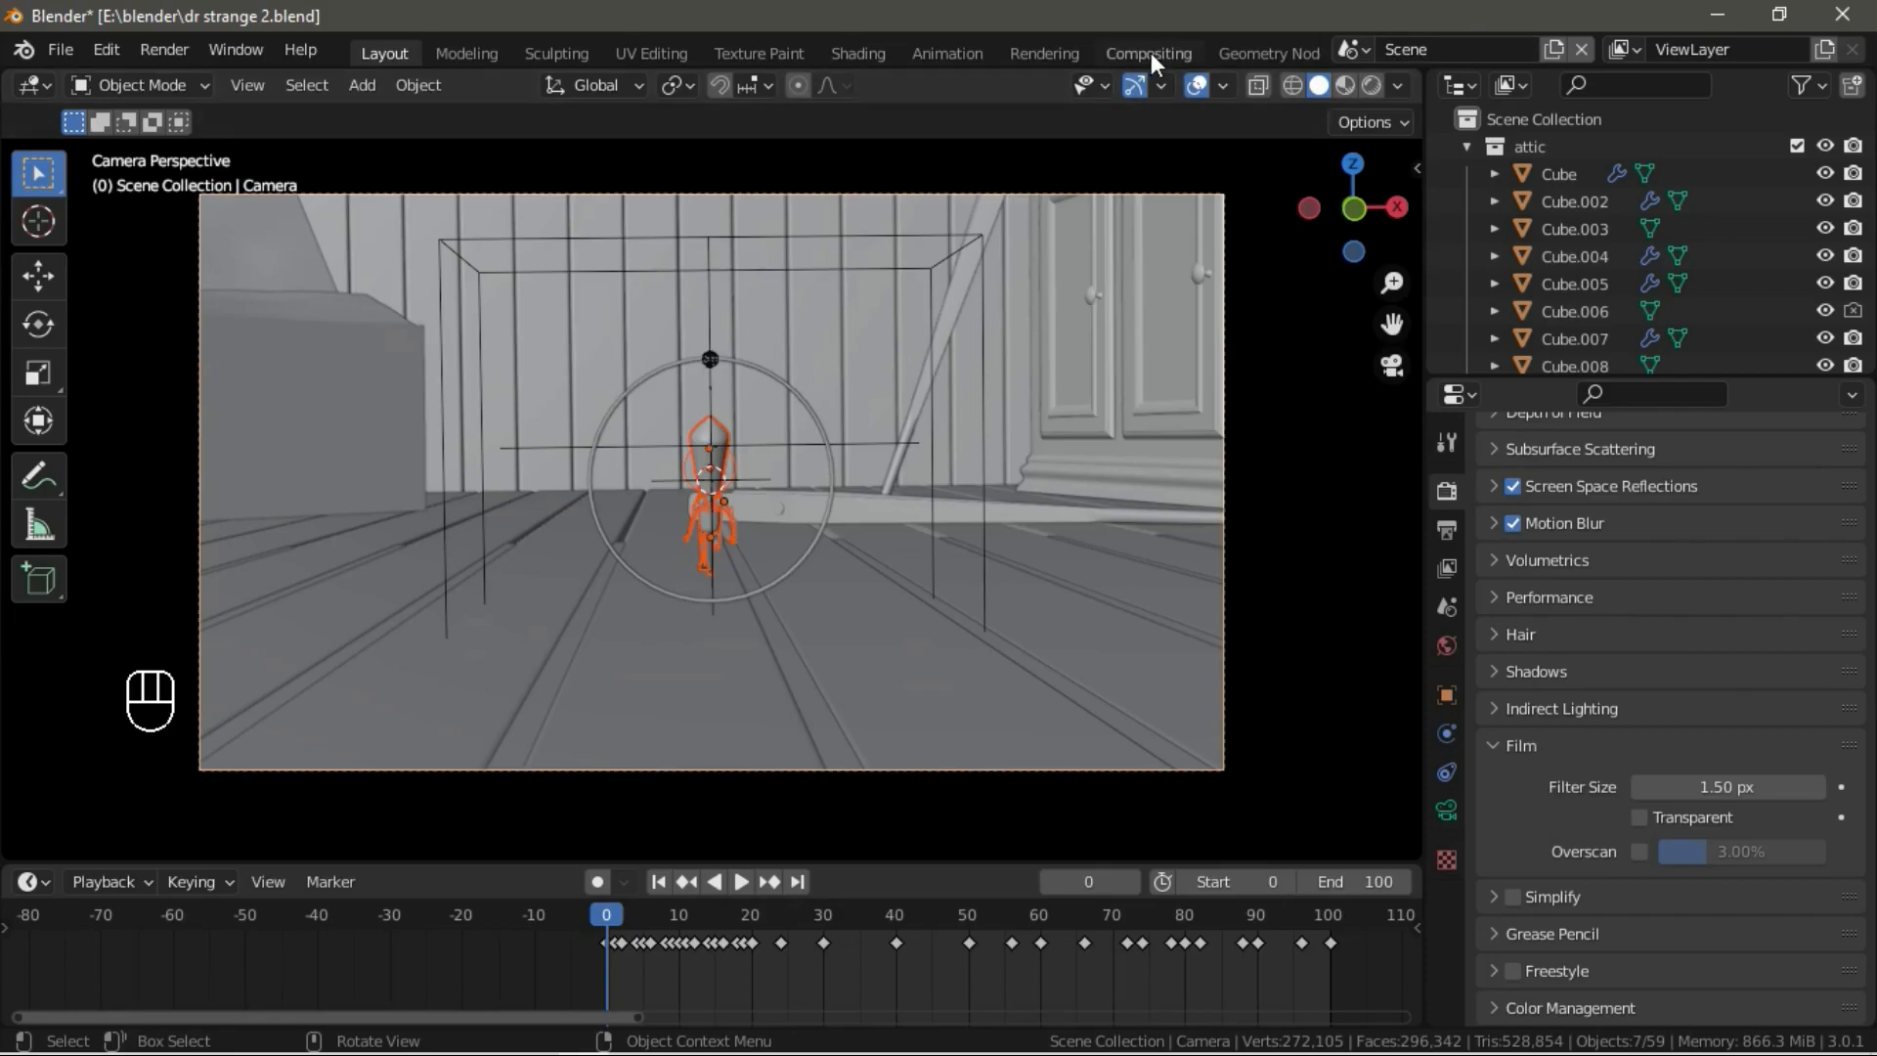
{"action": "left_click", "coordinate": [1182, 52]}
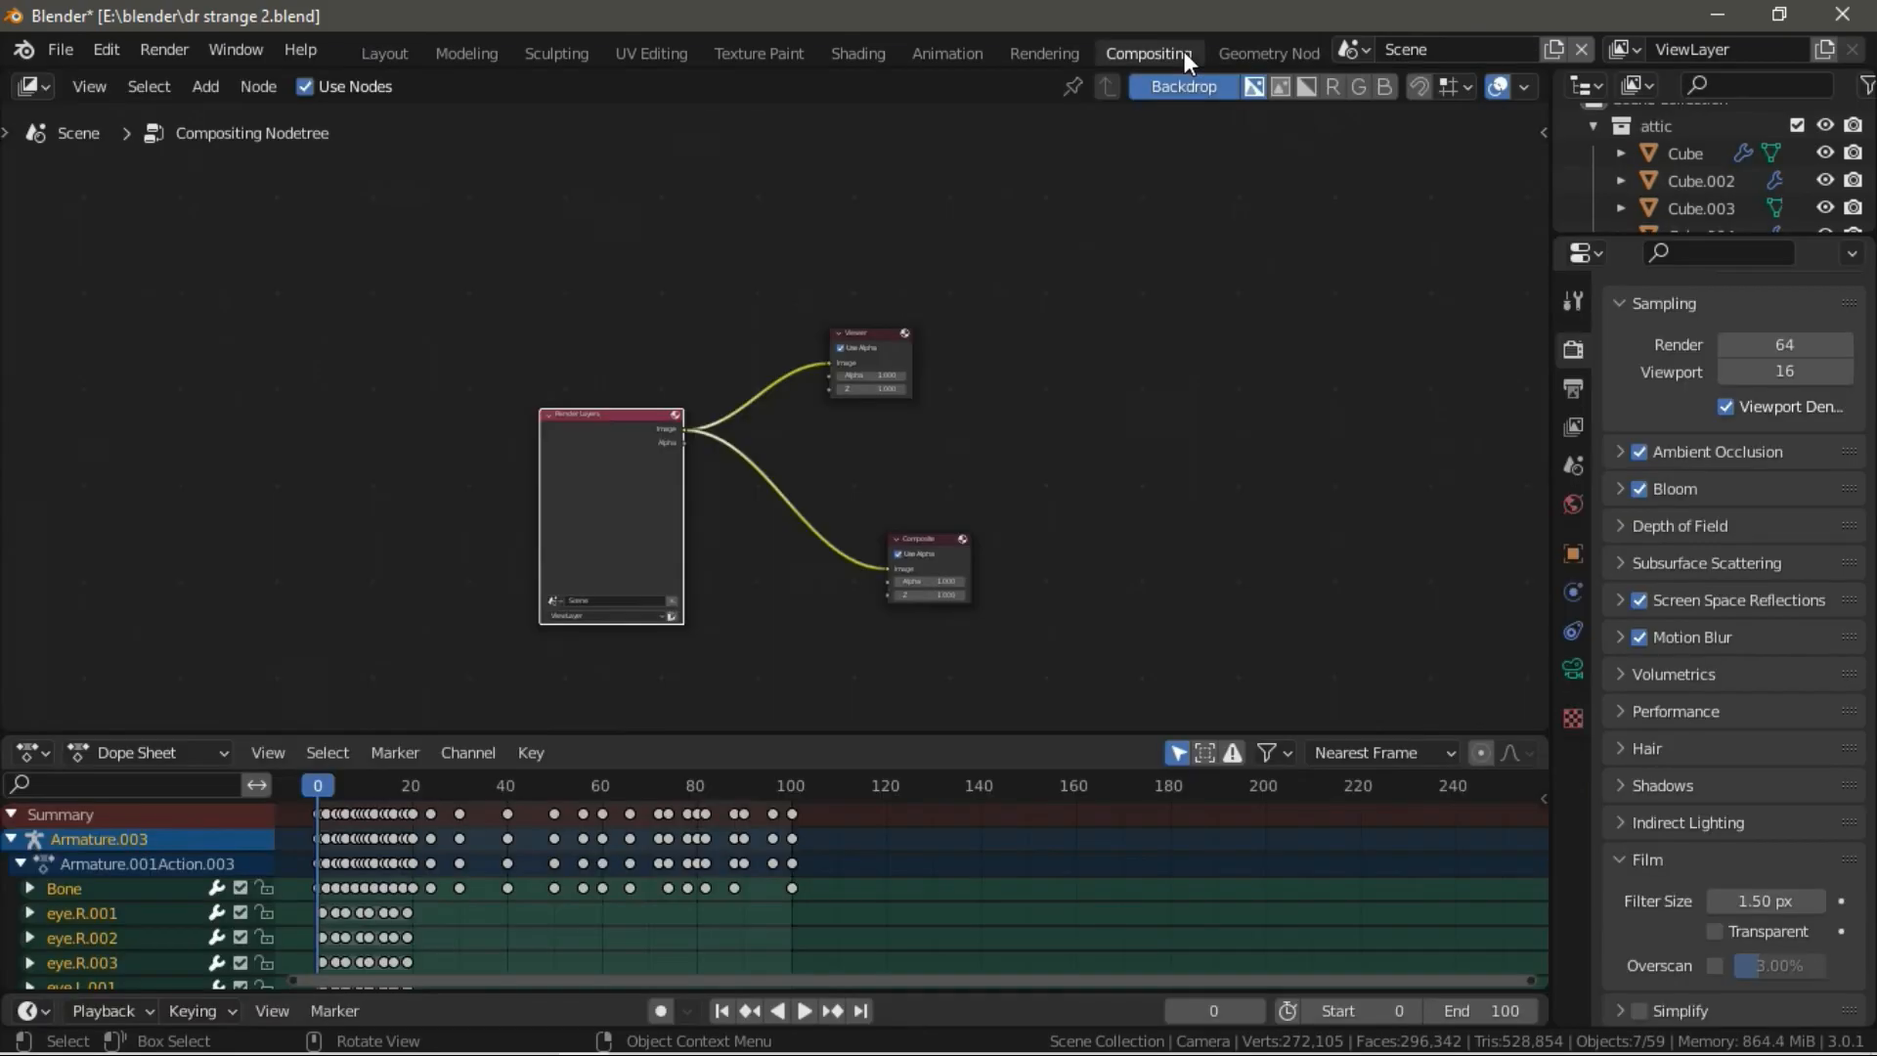
{"action": "scroll", "coordinate": [779, 471], "scroll_direction": "down", "scroll_amount": 1}
{"action": "left_click_drag", "start_coordinate": [863, 341], "coordinate": [976, 385]}
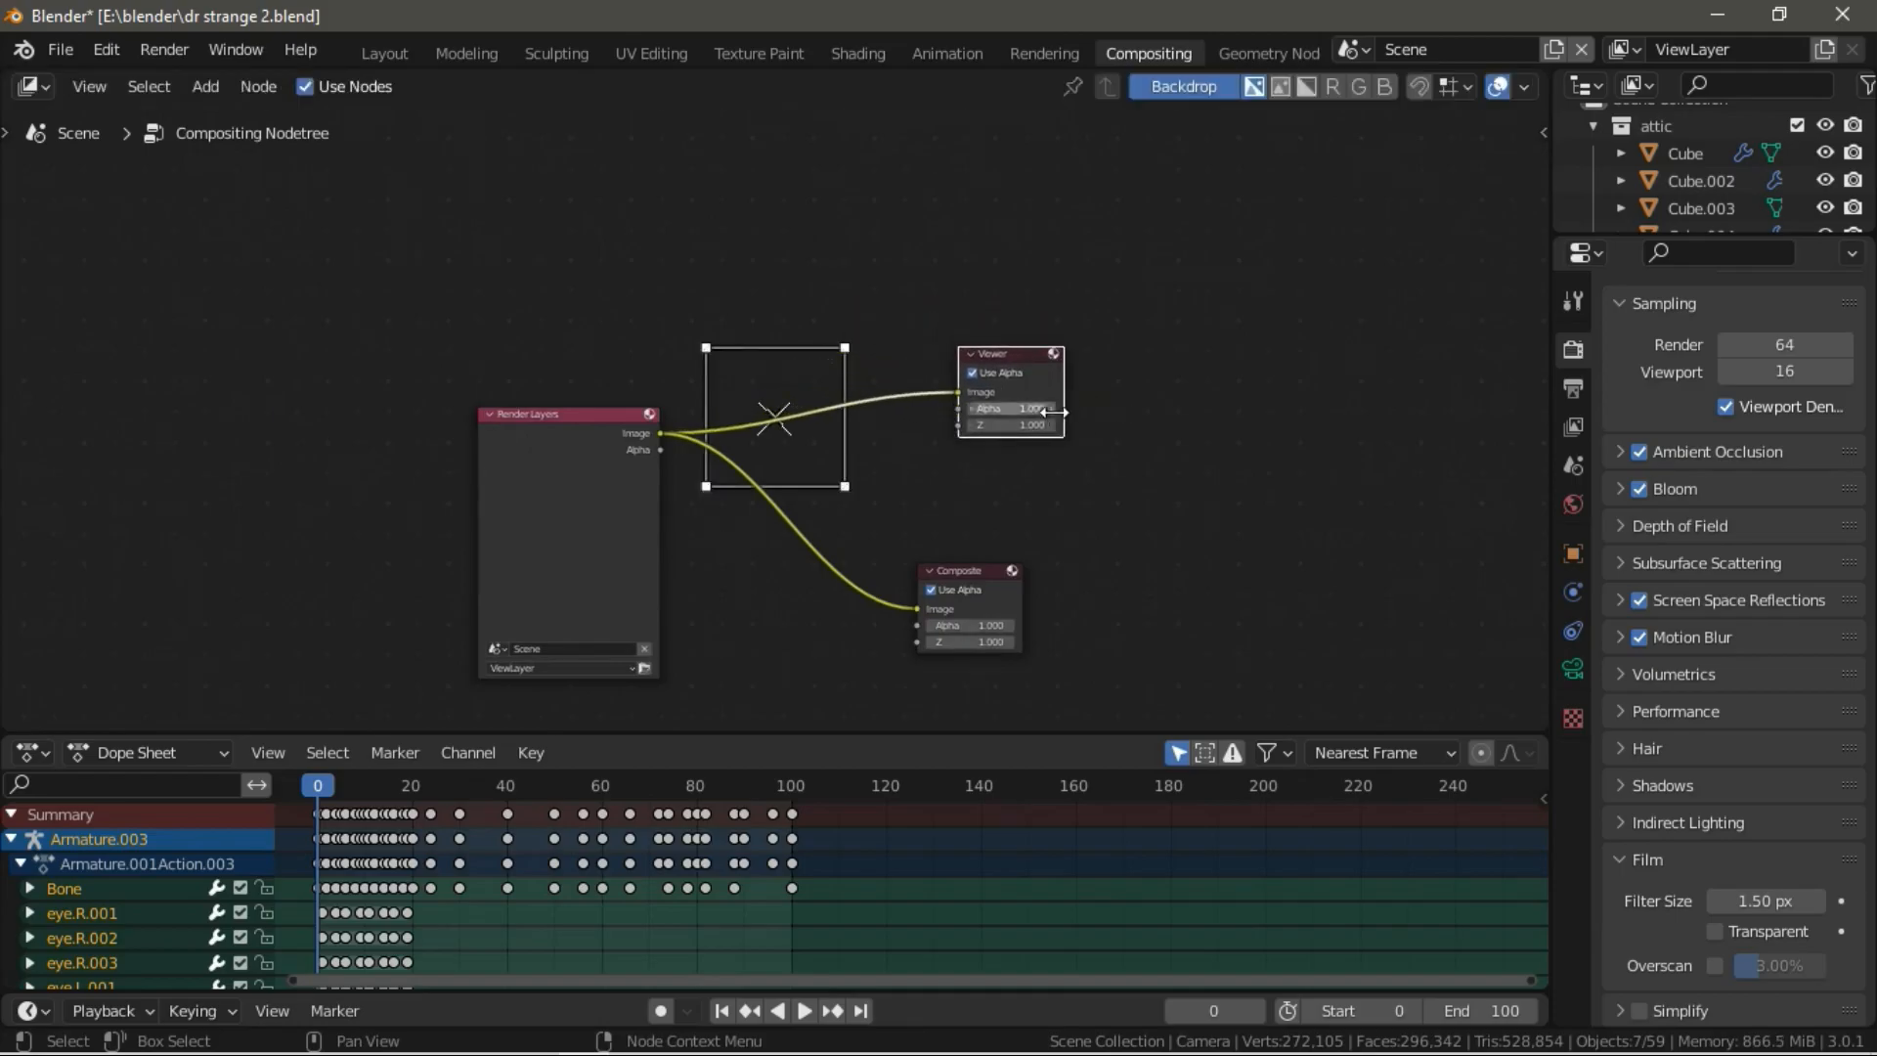
{"action": "key", "text": "x"}
{"action": "middle_click_drag", "start_coordinate": [943, 582], "coordinate": [958, 552]}
{"action": "left_click_drag", "start_coordinate": [1007, 547], "coordinate": [962, 411]}
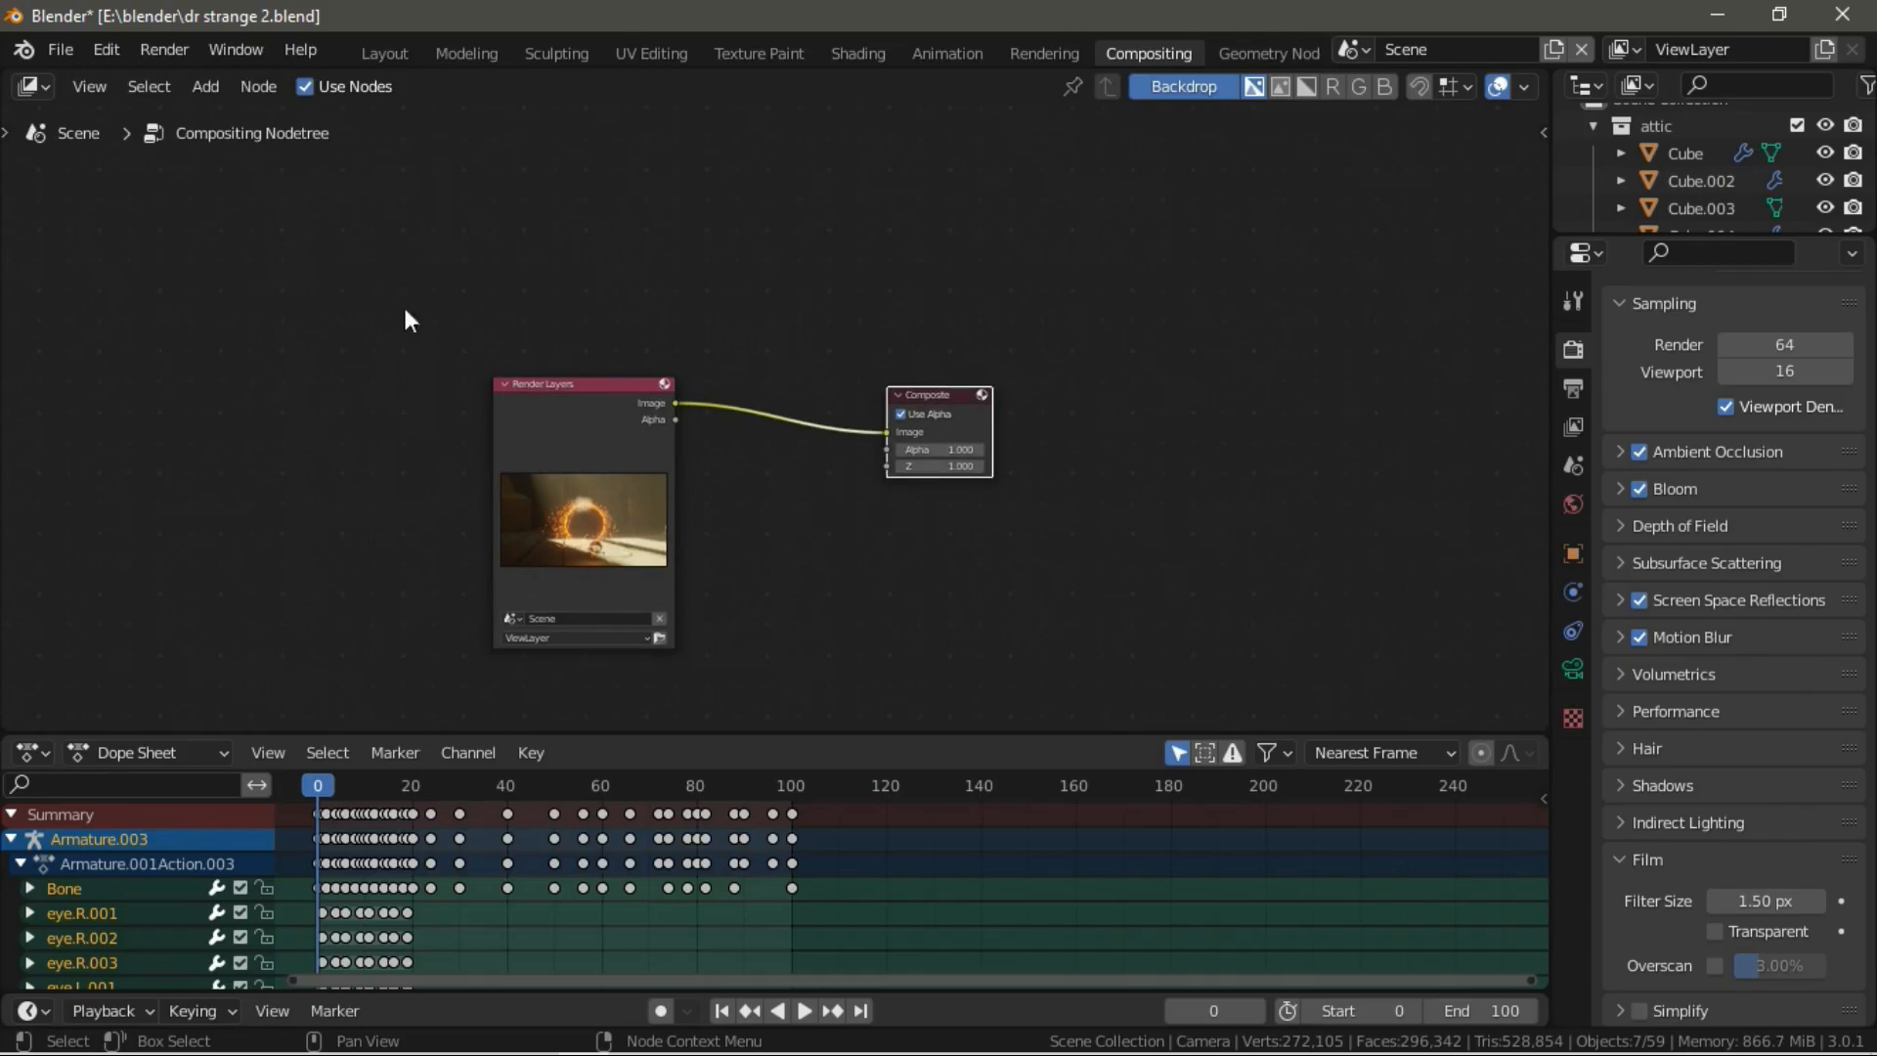
{"action": "left_click_drag", "start_coordinate": [350, 545], "coordinate": [308, 221]}
Make sure Backdrop is enabled, connect a new Viewer node to the Render Layers image and place it above the Composite node.
{"action": "key", "text": "n"}
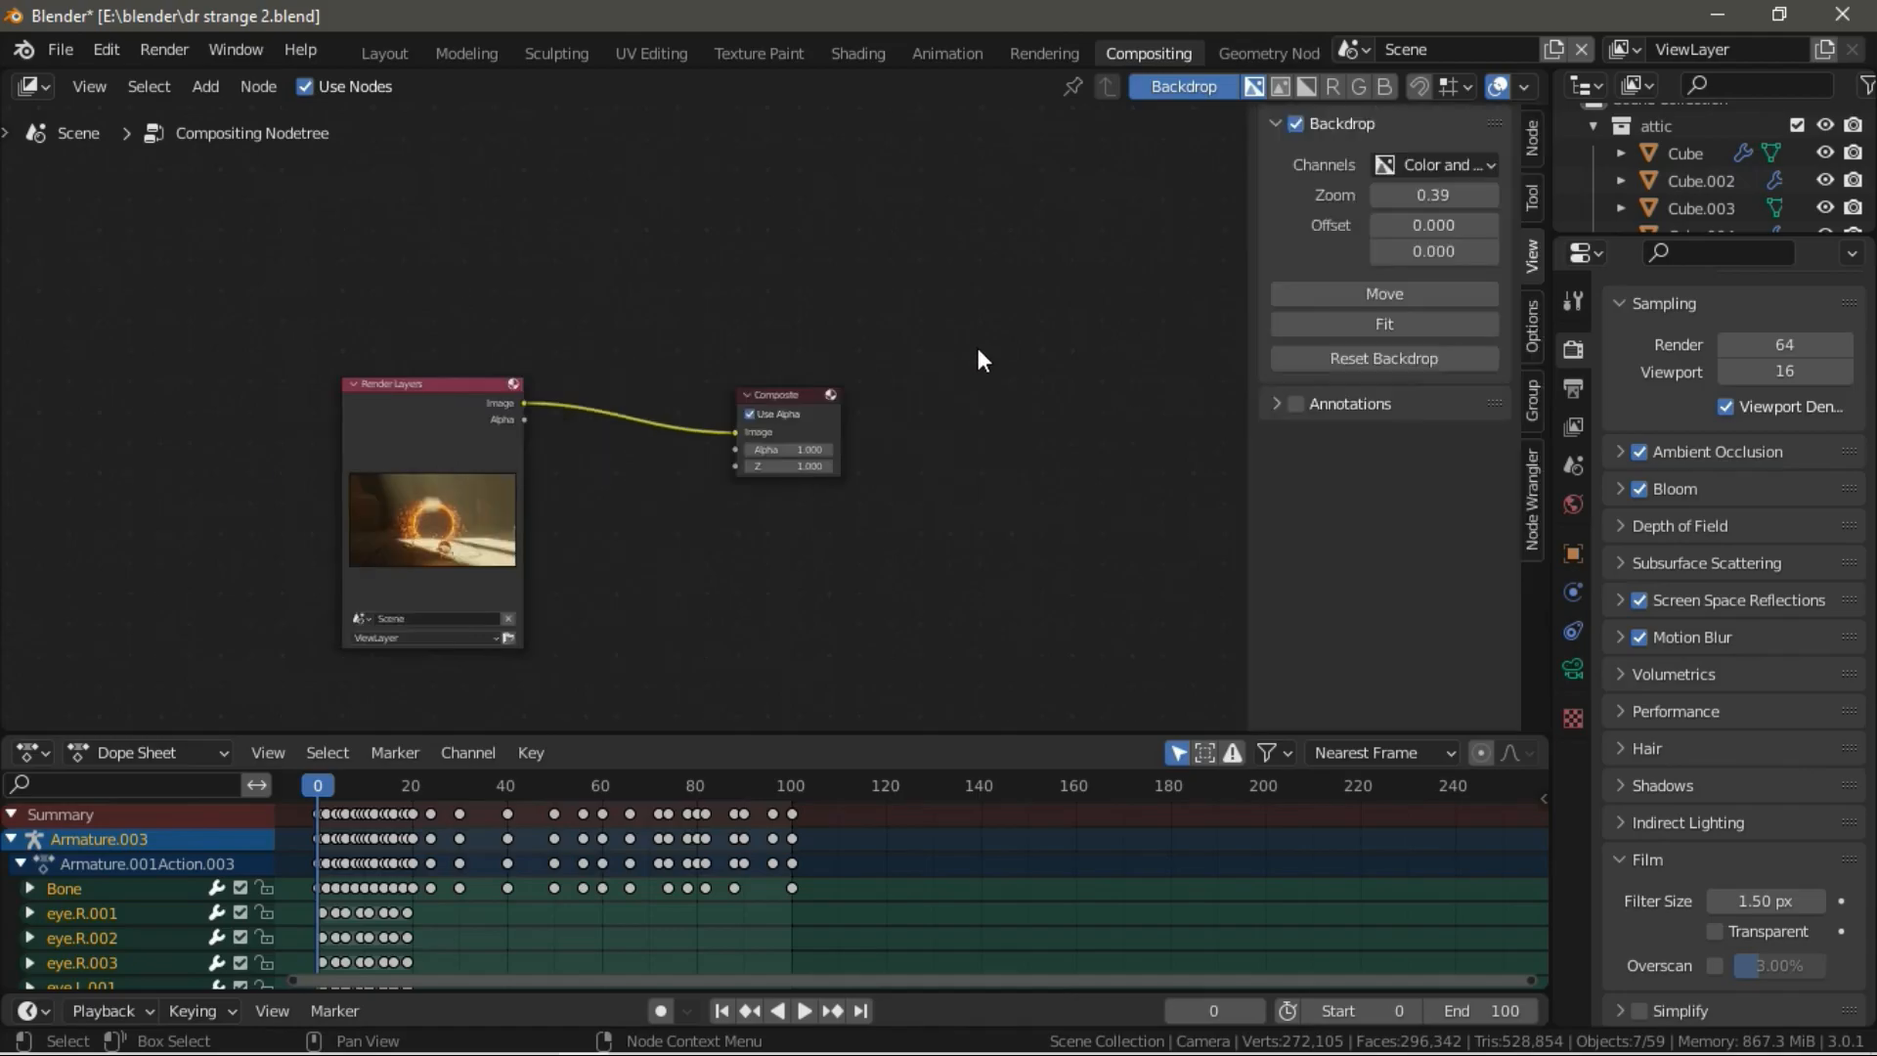
{"action": "left_click", "coordinate": [1298, 121]}
{"action": "left_click", "coordinate": [1298, 121]}
{"action": "left_click", "coordinate": [1294, 123]}
{"action": "left_click", "coordinate": [1293, 123]}
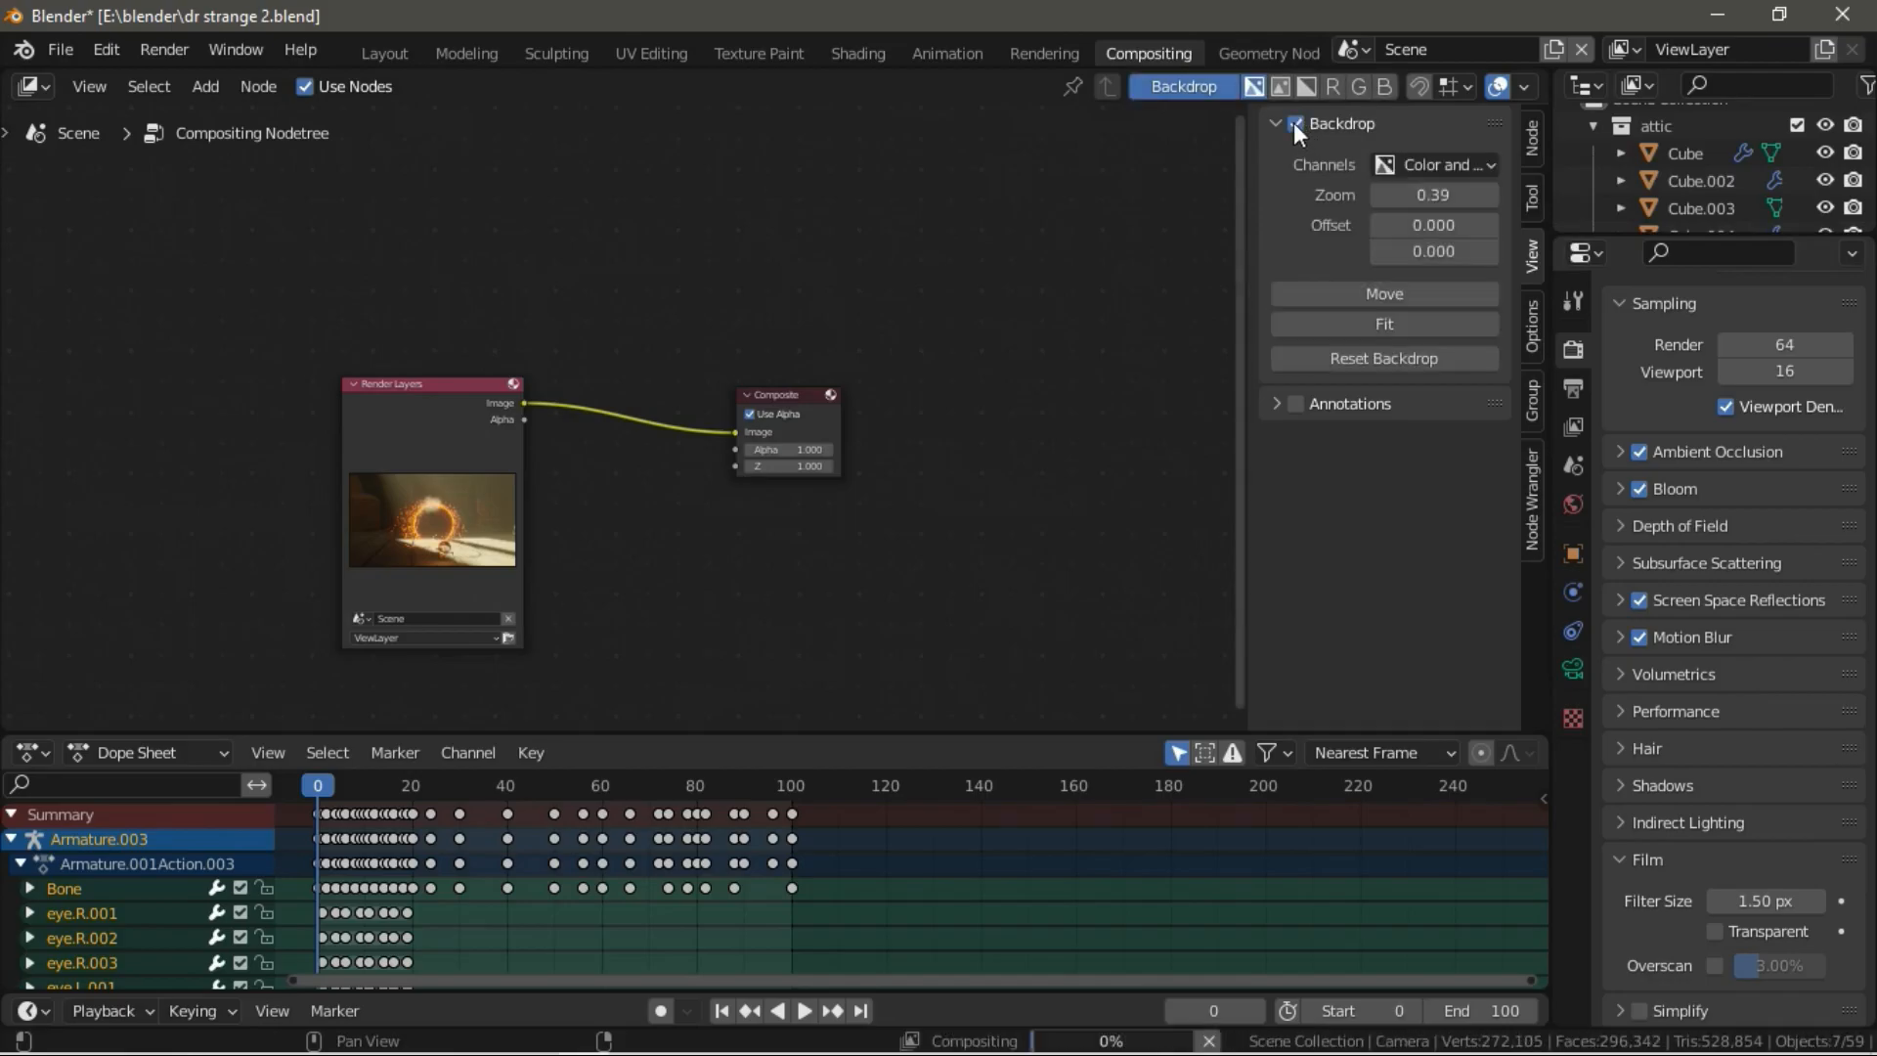
{"action": "left_click", "coordinate": [469, 401], "text": "ctrl+shift"}
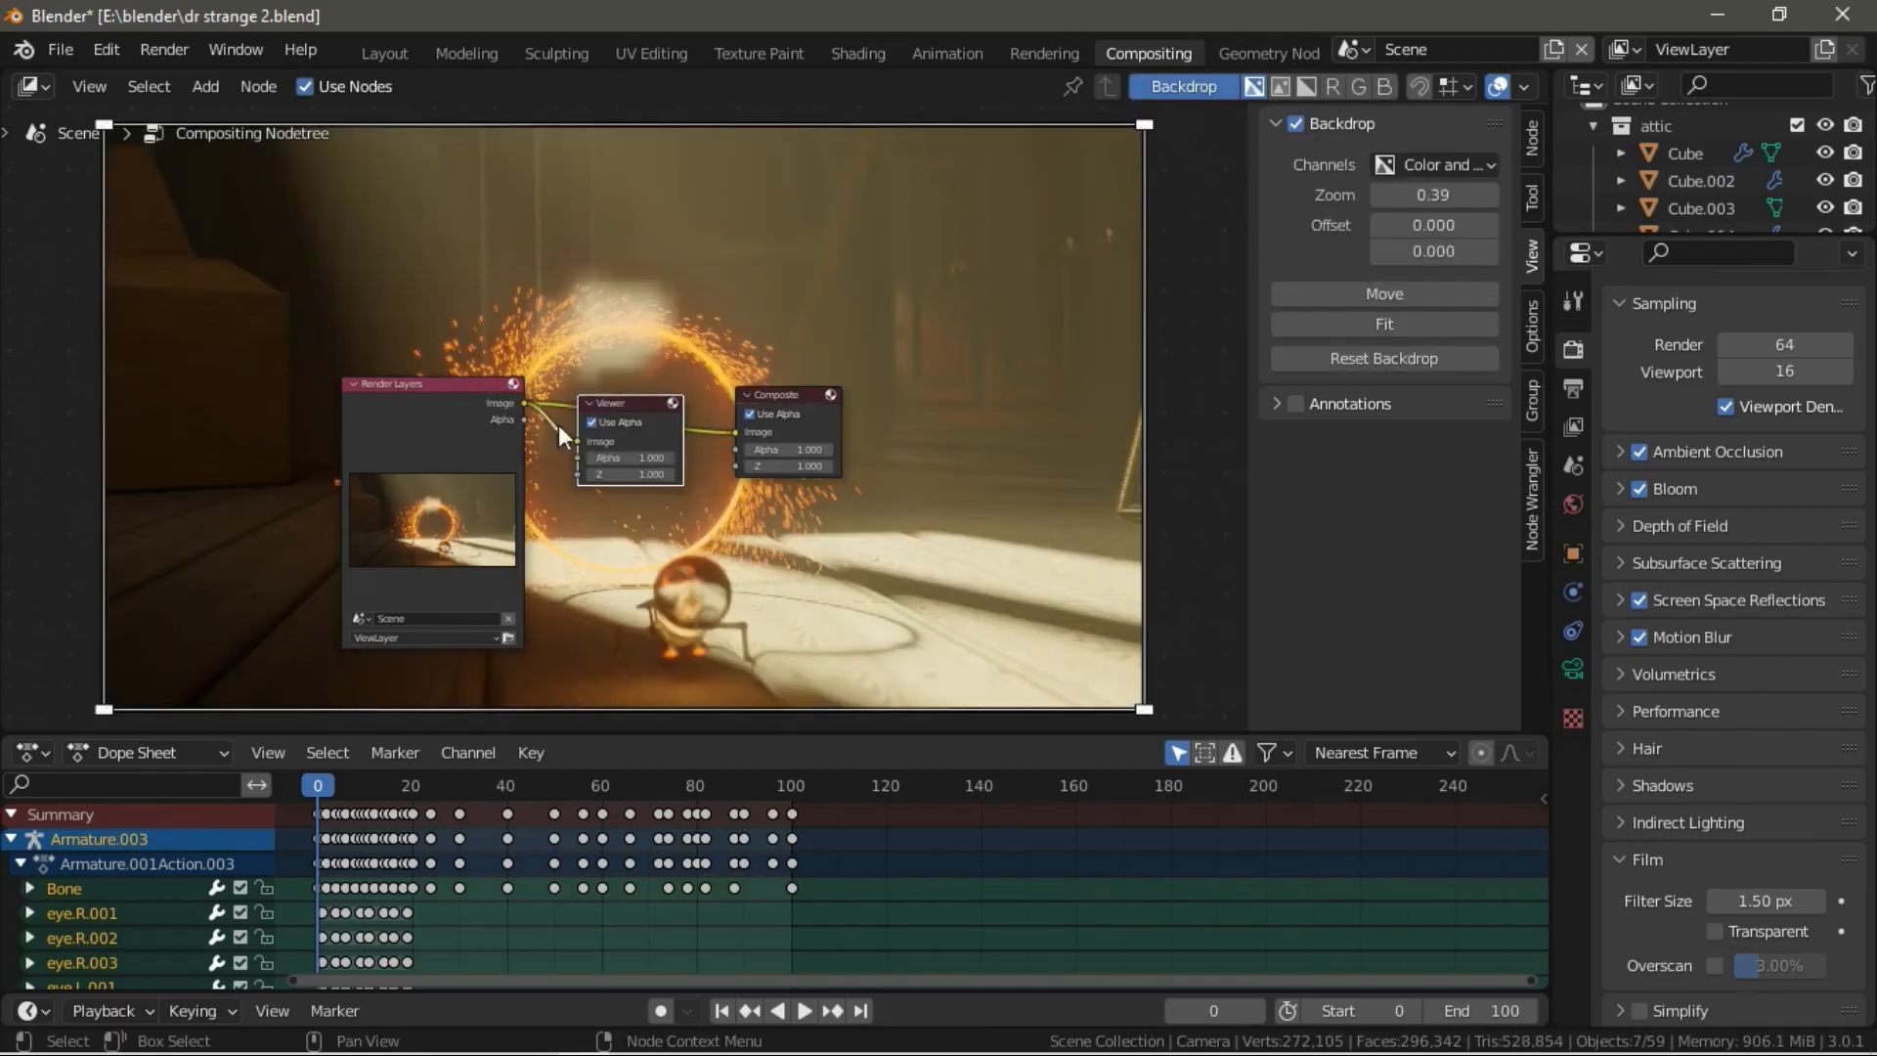
{"action": "scroll", "coordinate": [419, 424], "scroll_direction": "up", "scroll_amount": 1}
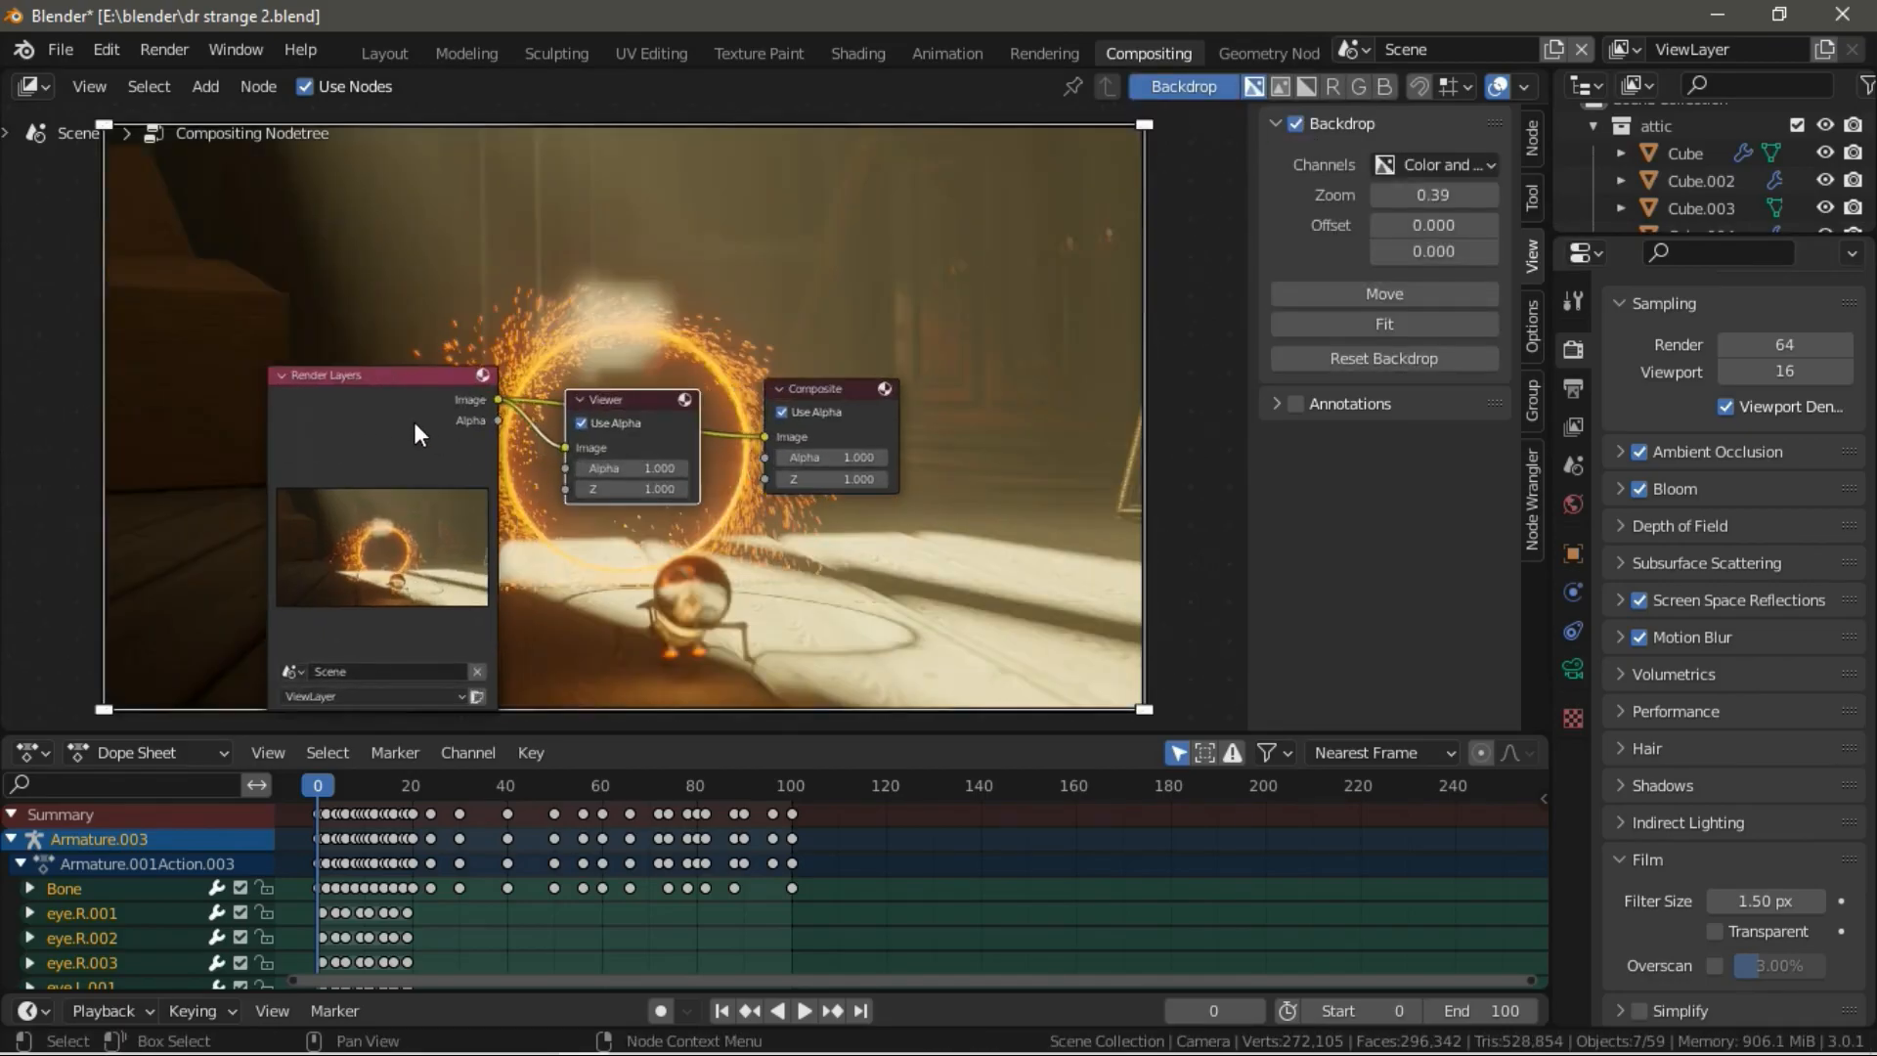
{"action": "left_click_drag", "start_coordinate": [630, 401], "coordinate": [827, 251]}
{"action": "middle_click_drag", "start_coordinate": [910, 365], "coordinate": [971, 389]}
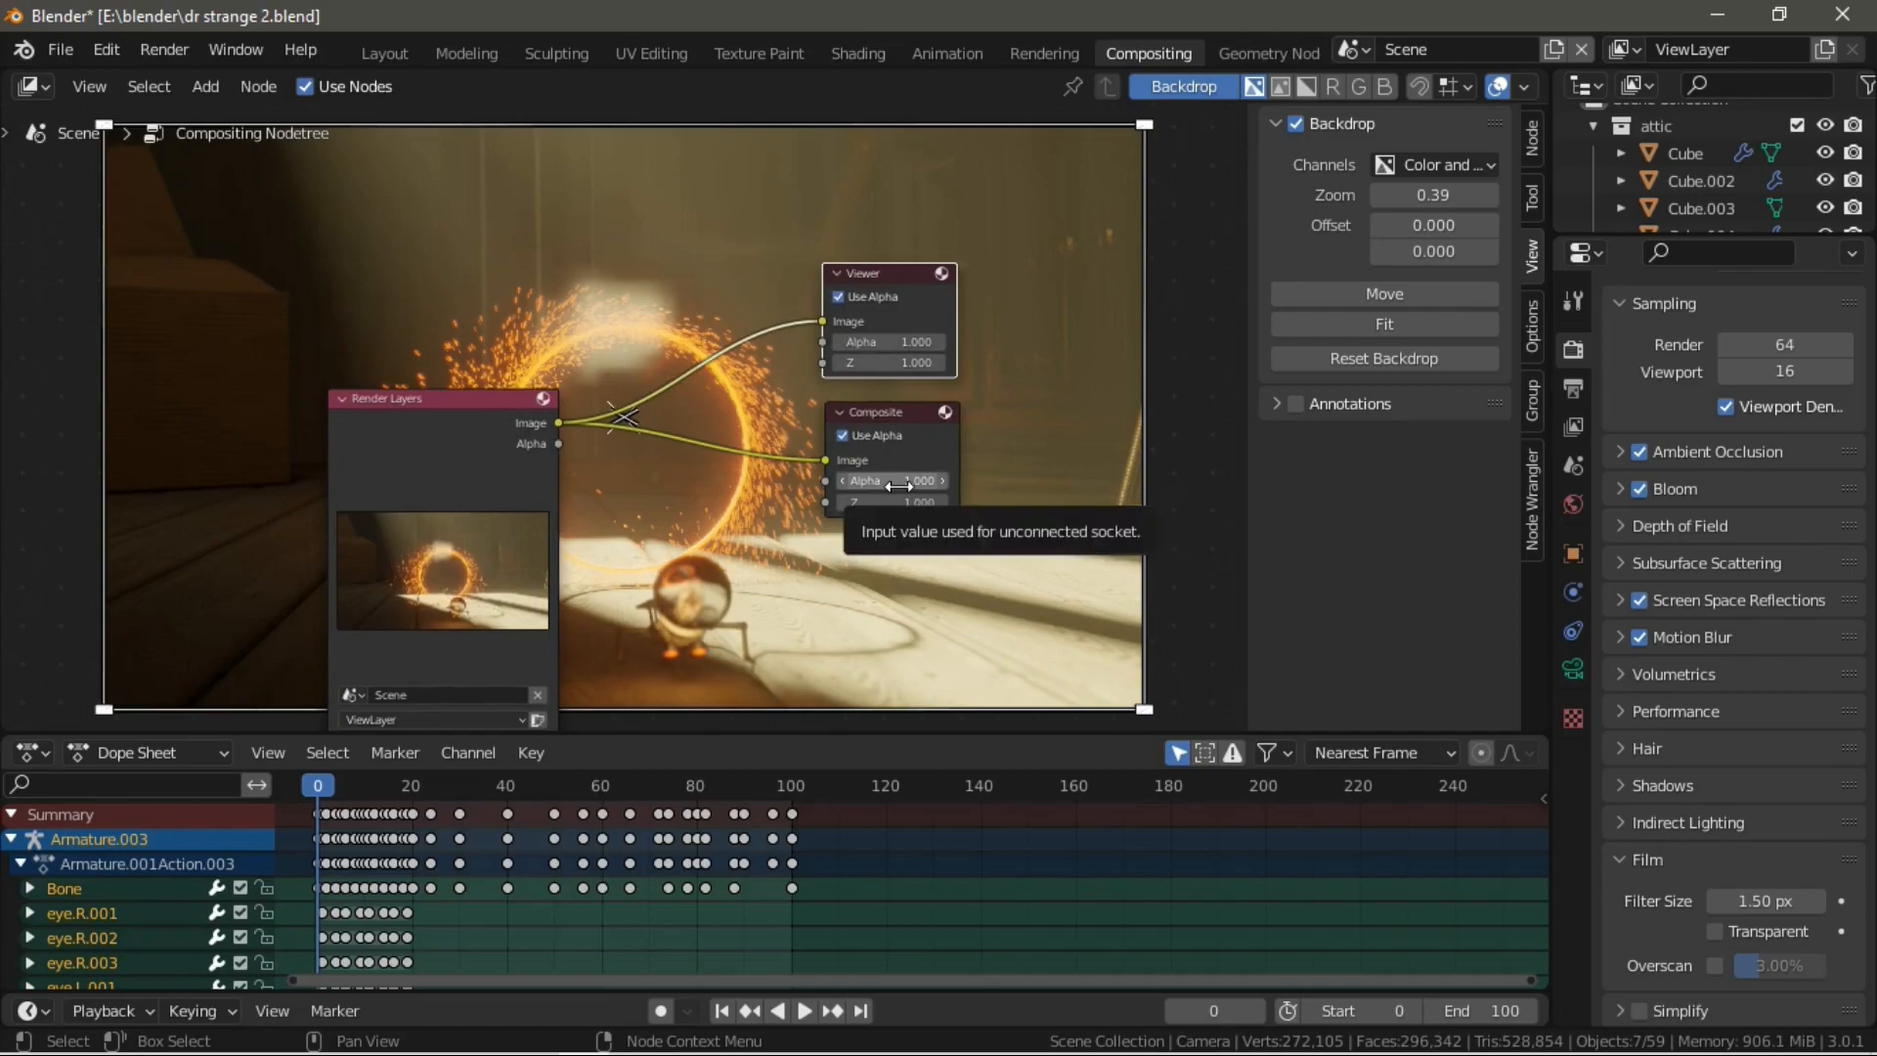
{"action": "scroll", "coordinate": [631, 471], "scroll_direction": "up", "scroll_amount": 2}
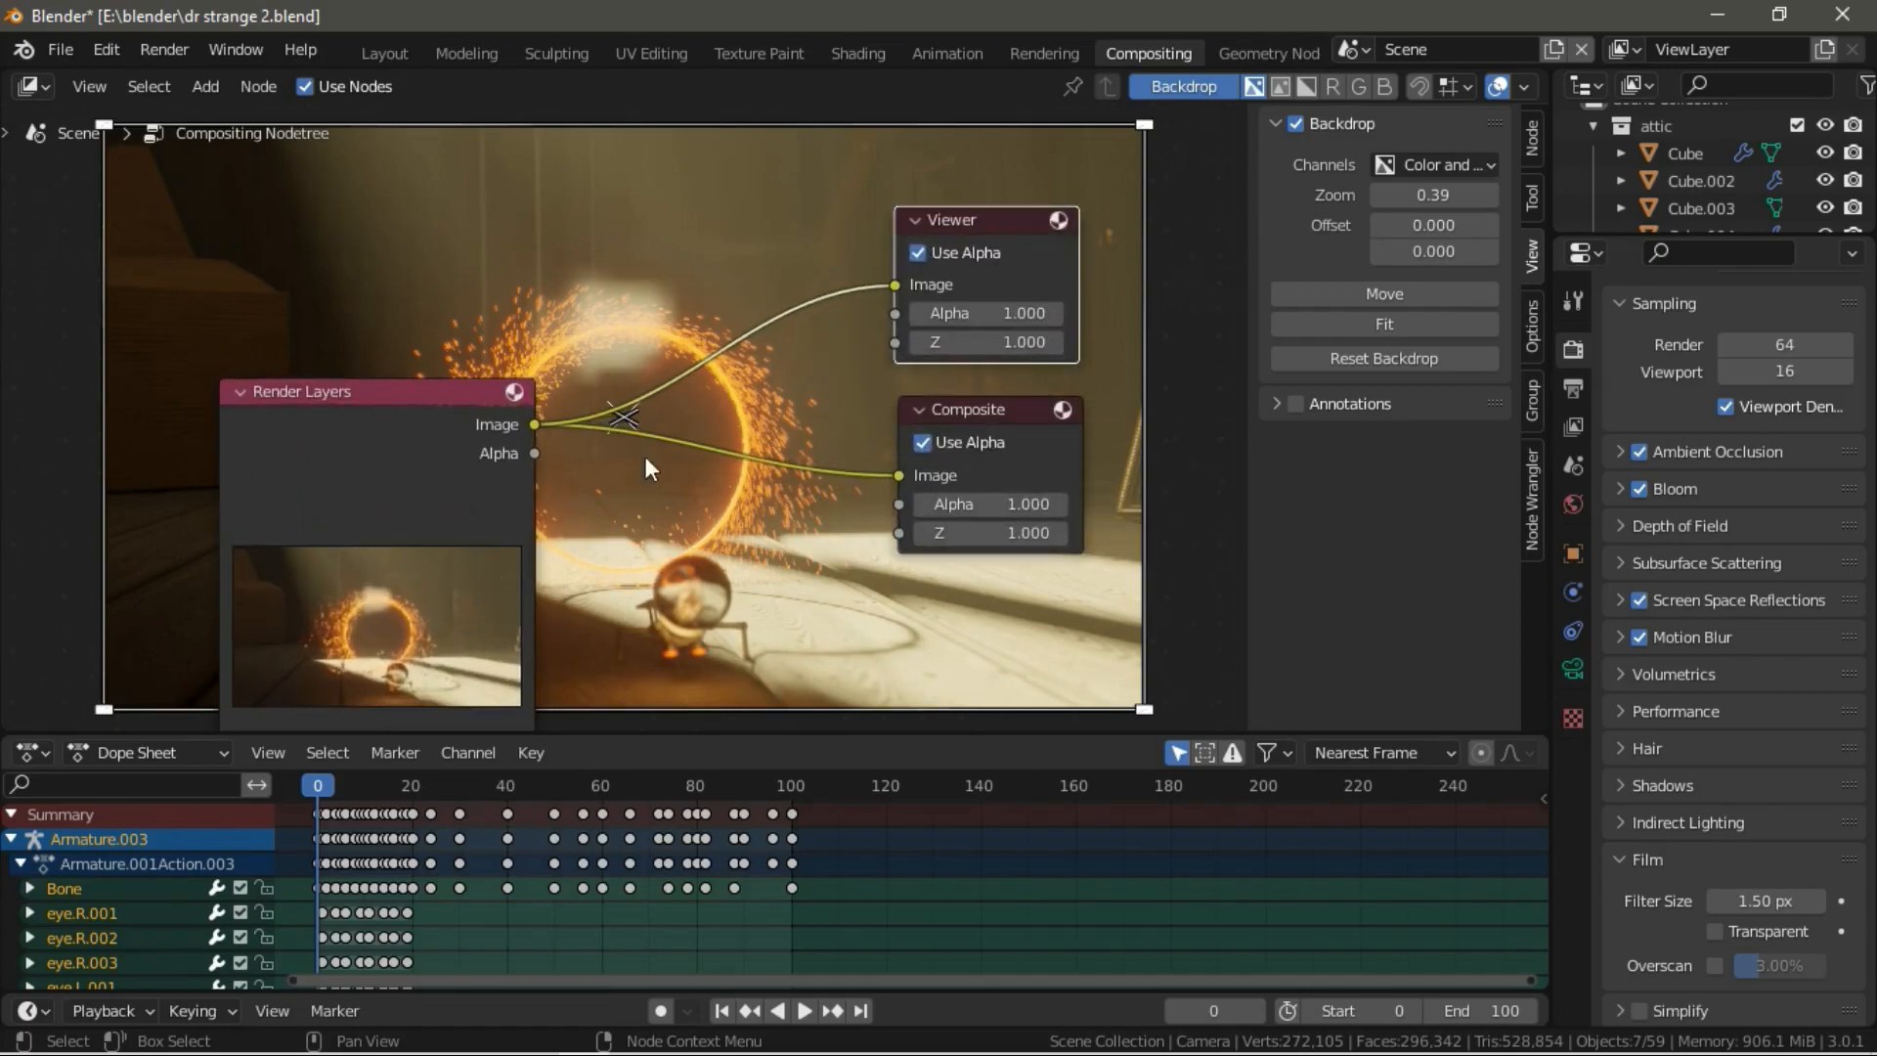
{"action": "scroll", "coordinate": [573, 528], "scroll_direction": "down", "scroll_amount": 2}
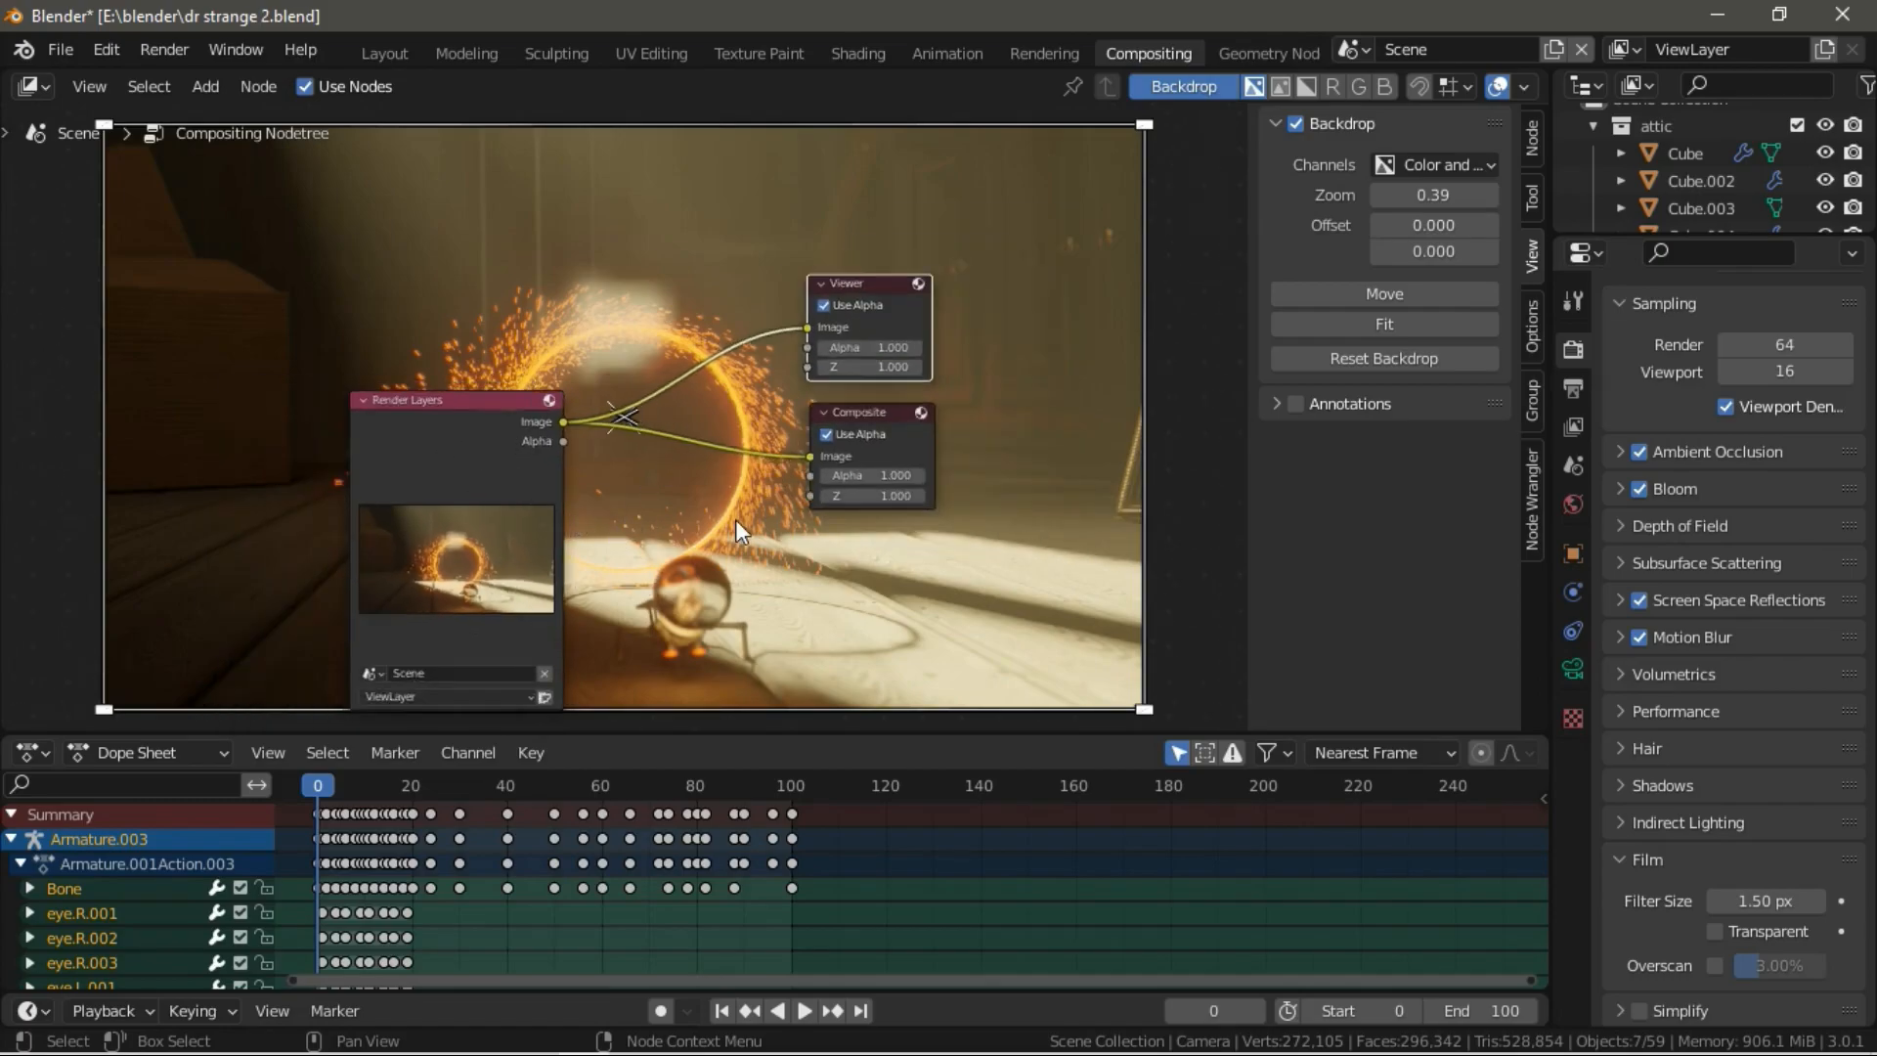
Search the add-on preferences for "node" to check the Node Wrangler add-on, and return to the Compositor.
{"action": "left_click", "coordinate": [31, 86]}
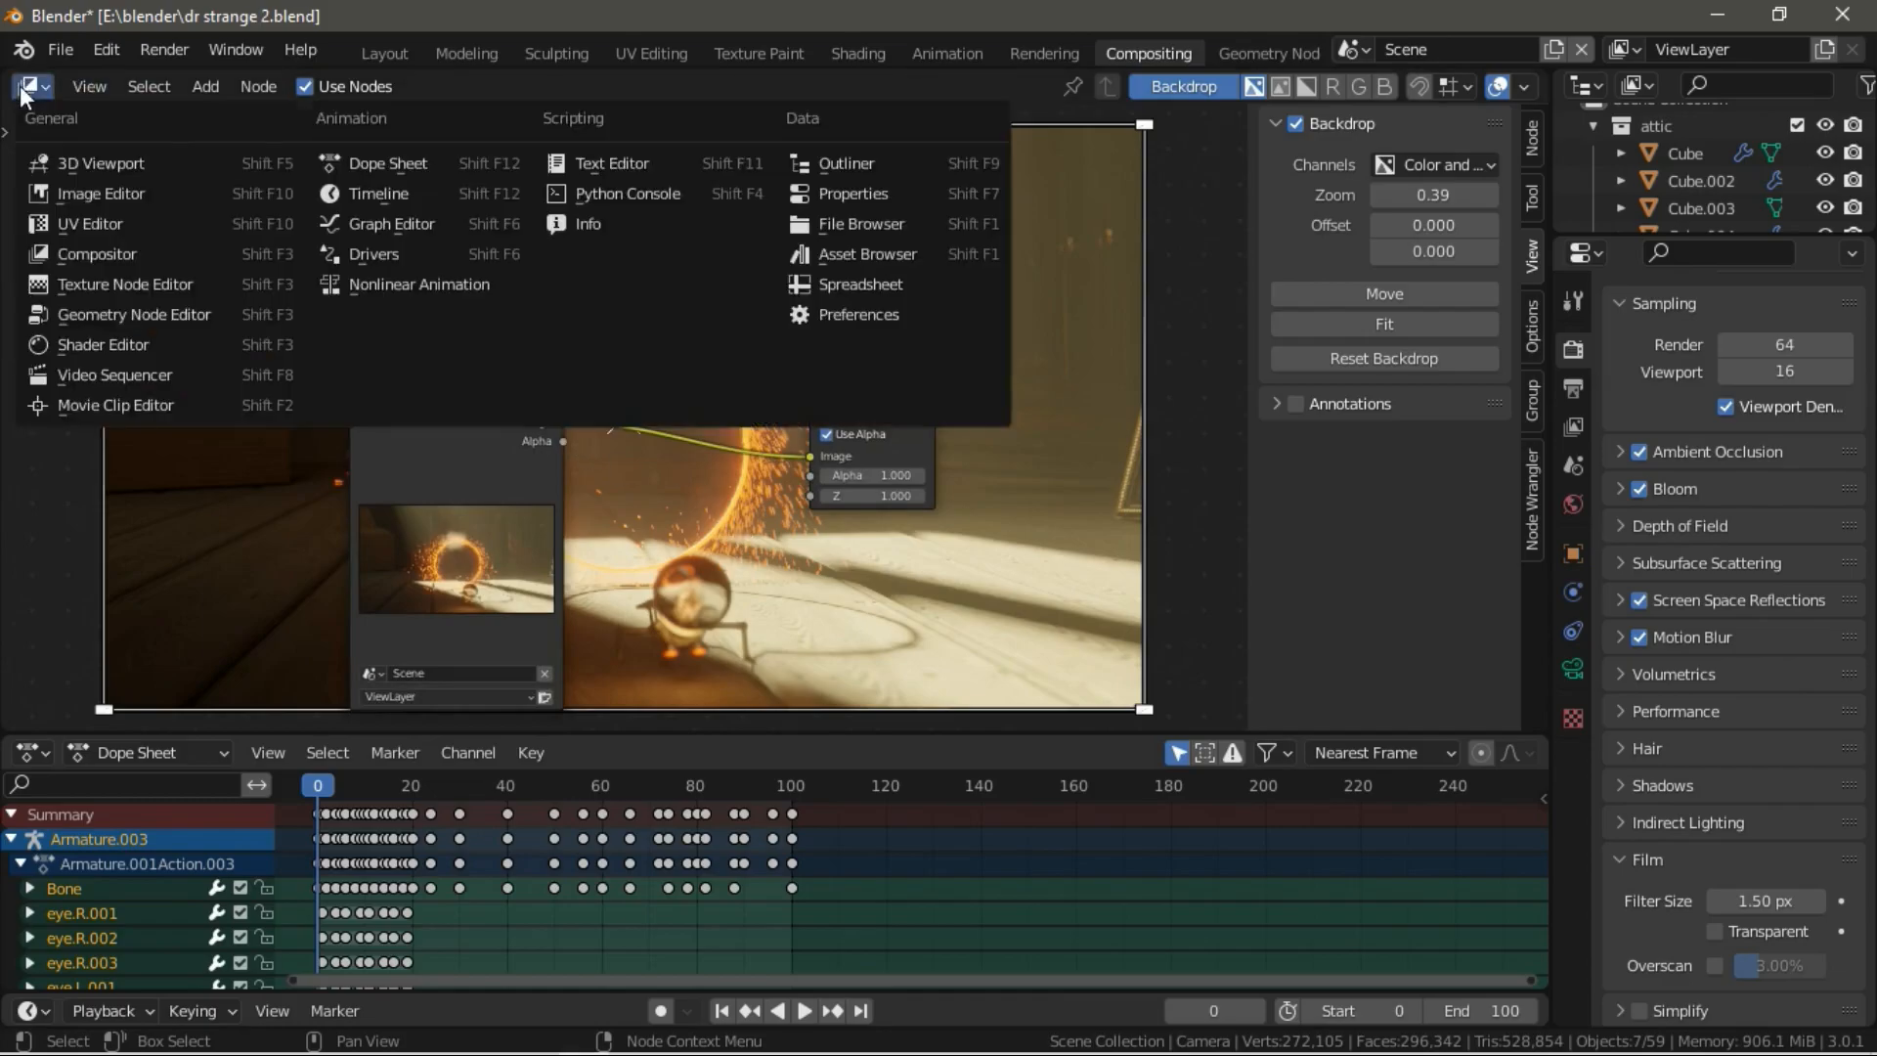
{"action": "left_click", "coordinate": [819, 314]}
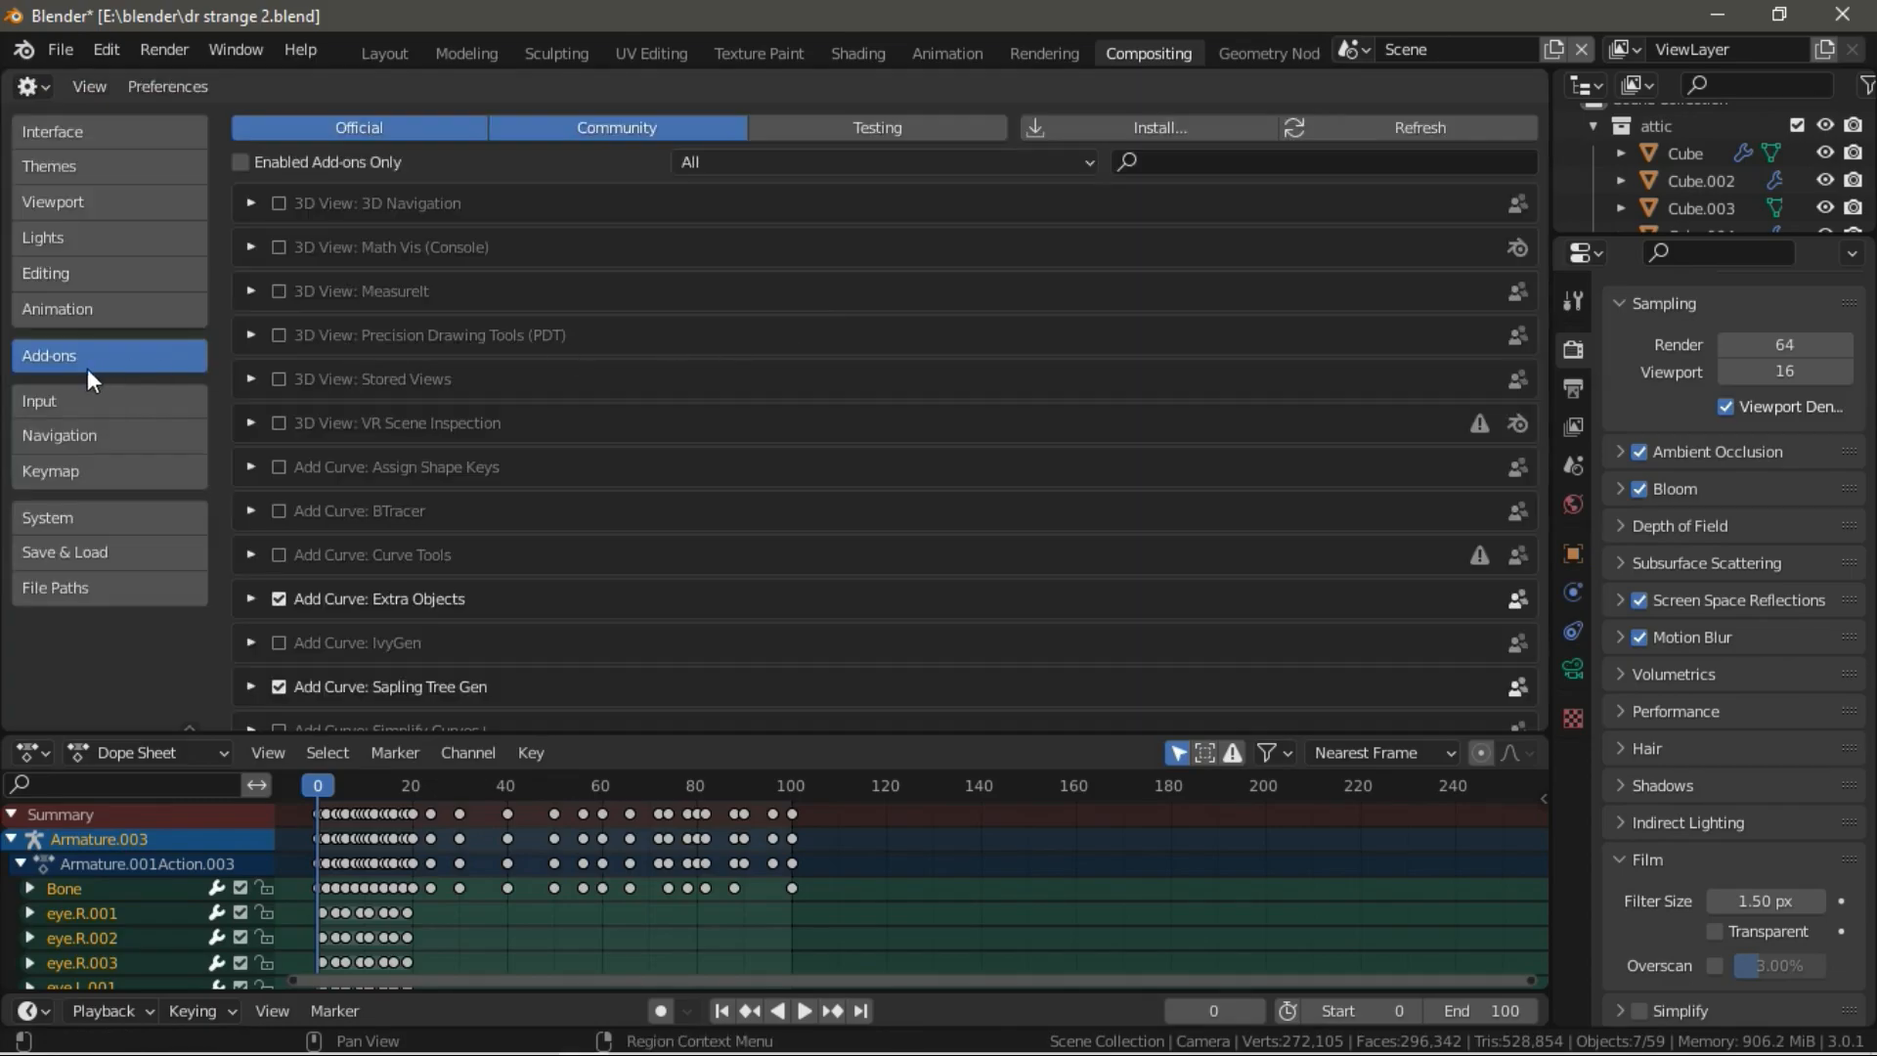
{"action": "left_click", "coordinate": [1177, 174]}
{"action": "type", "text": "node"}
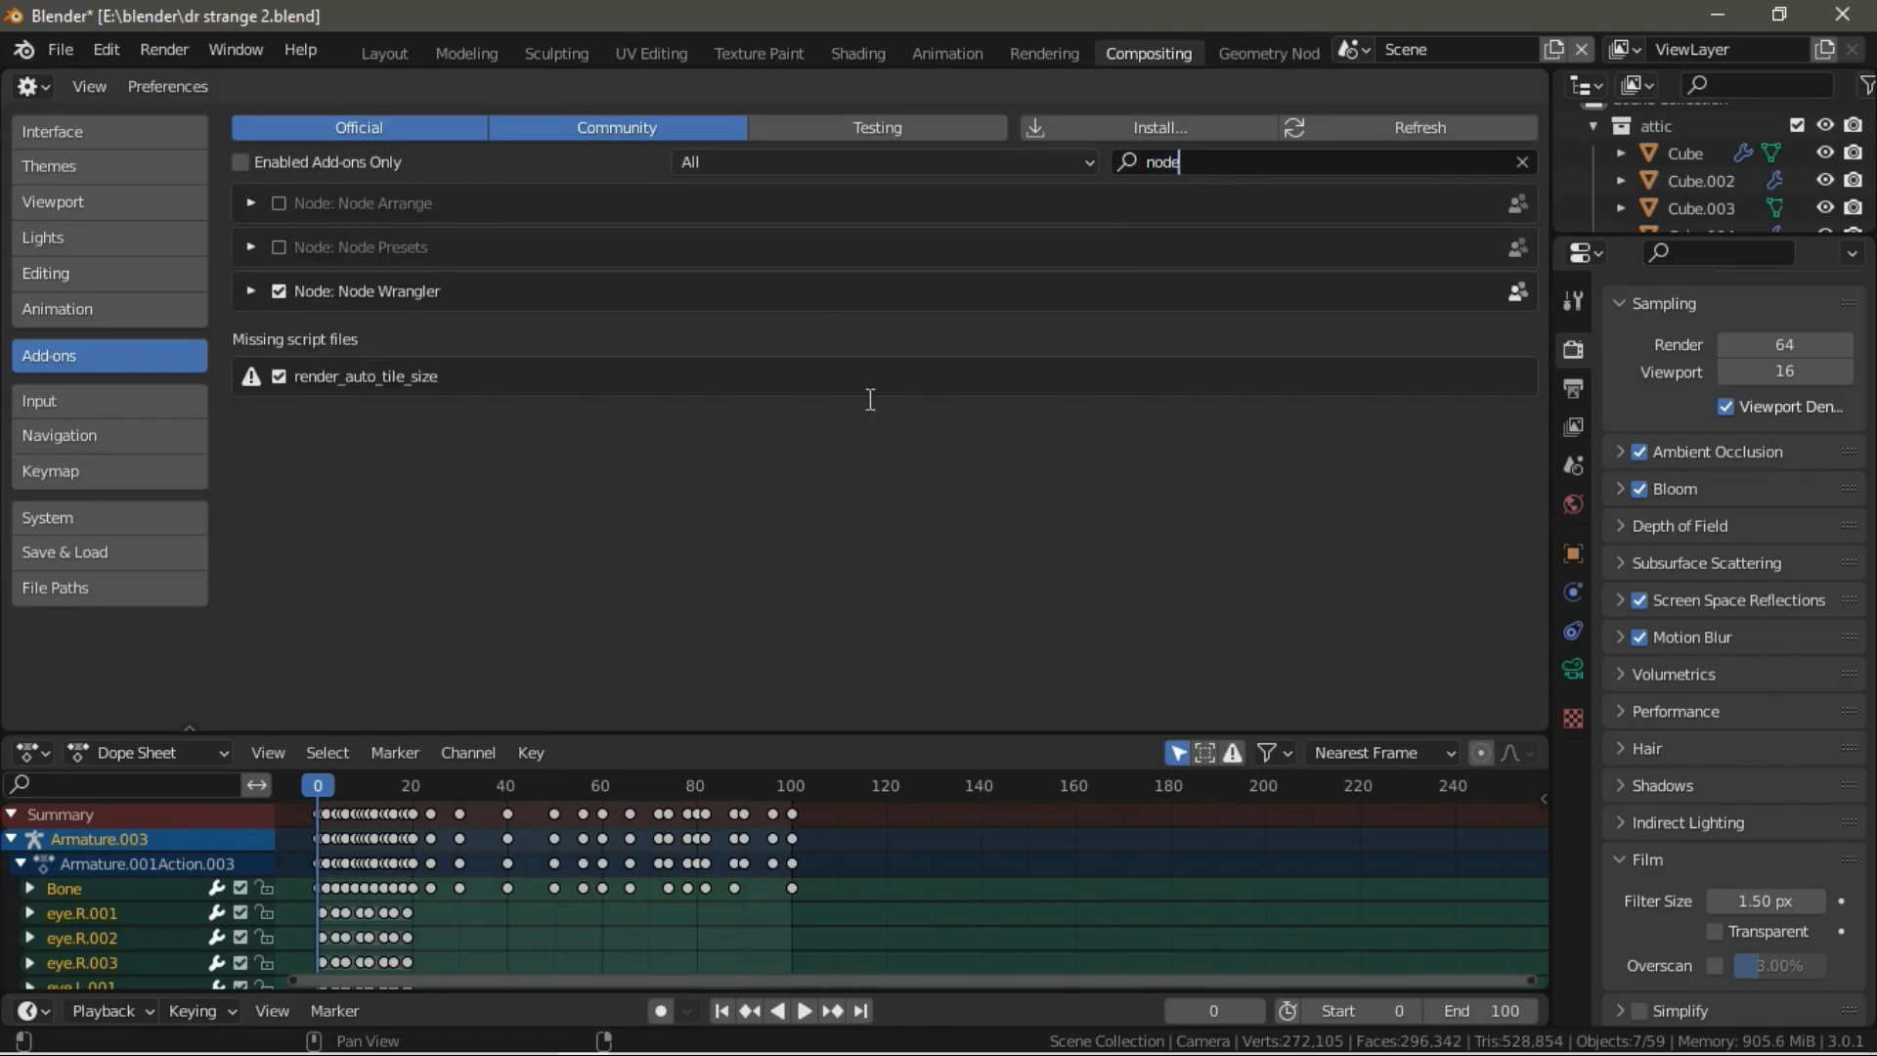
{"action": "left_click", "coordinate": [43, 88]}
{"action": "left_click", "coordinate": [33, 84]}
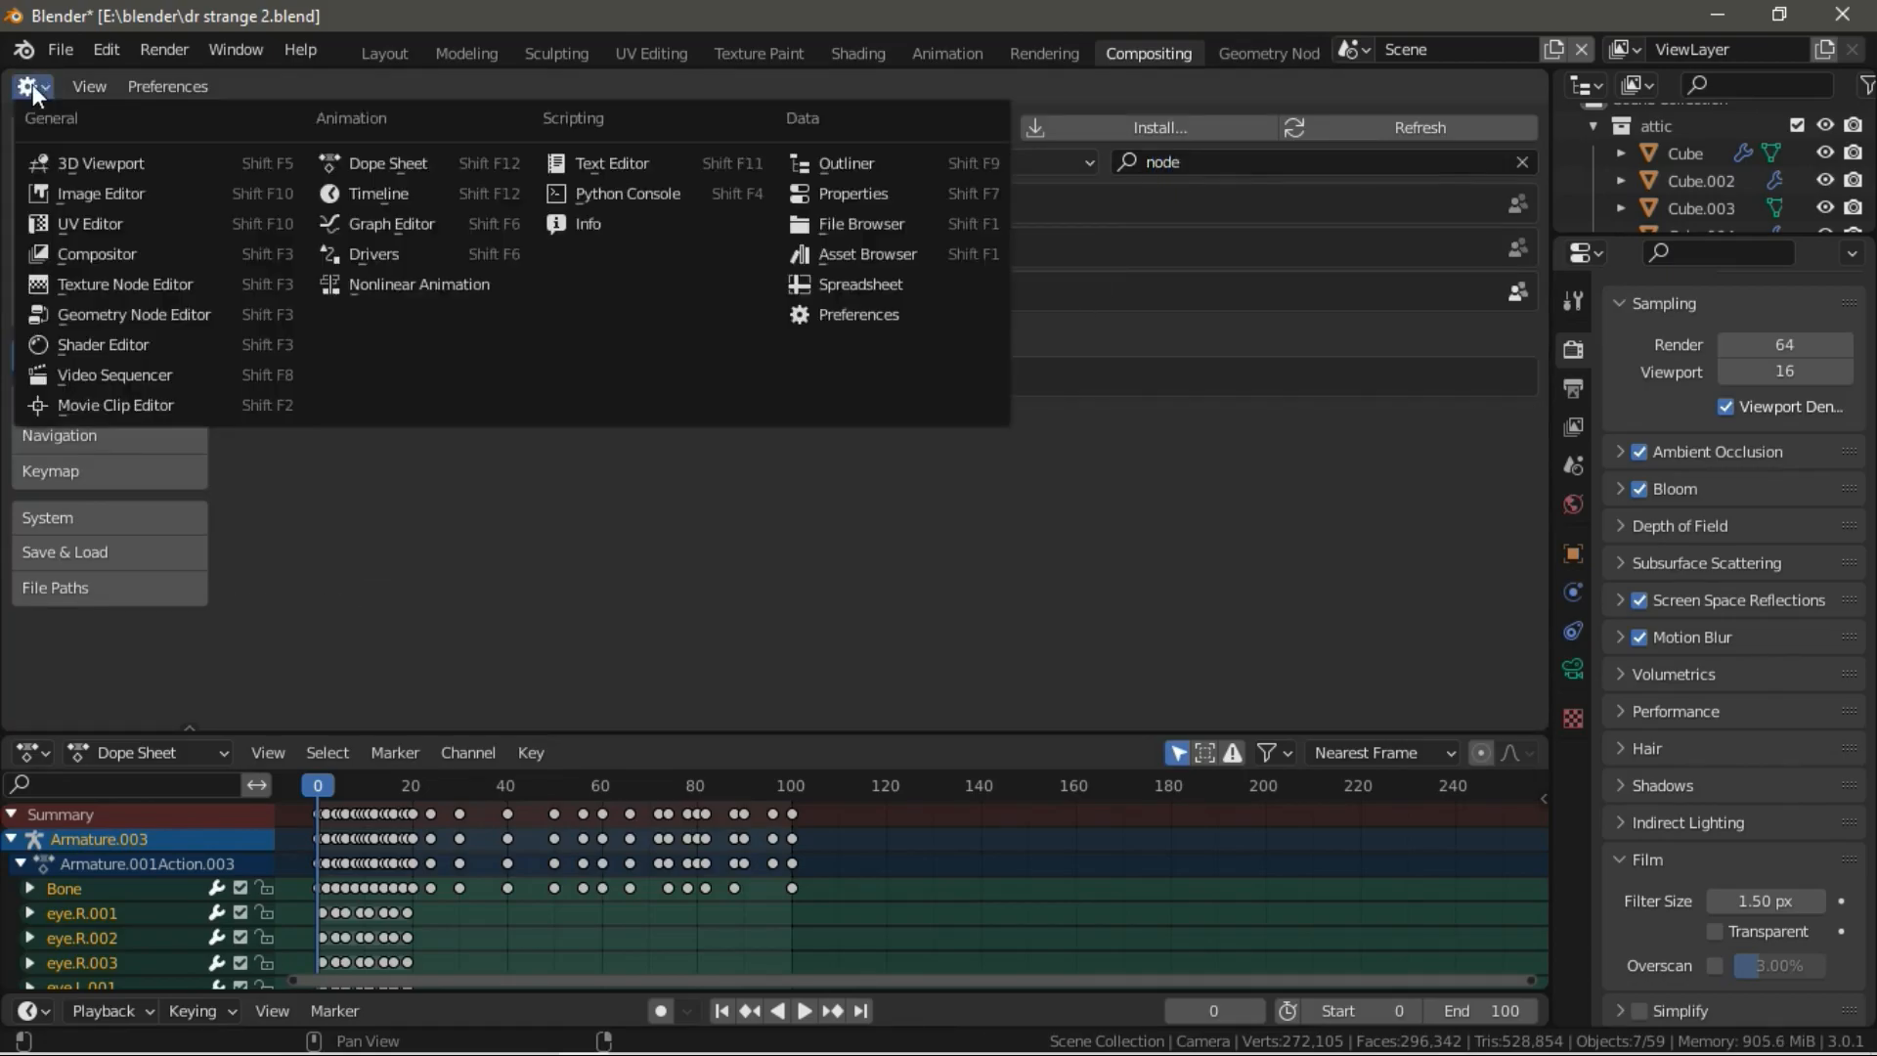
{"action": "left_click", "coordinate": [200, 162]}
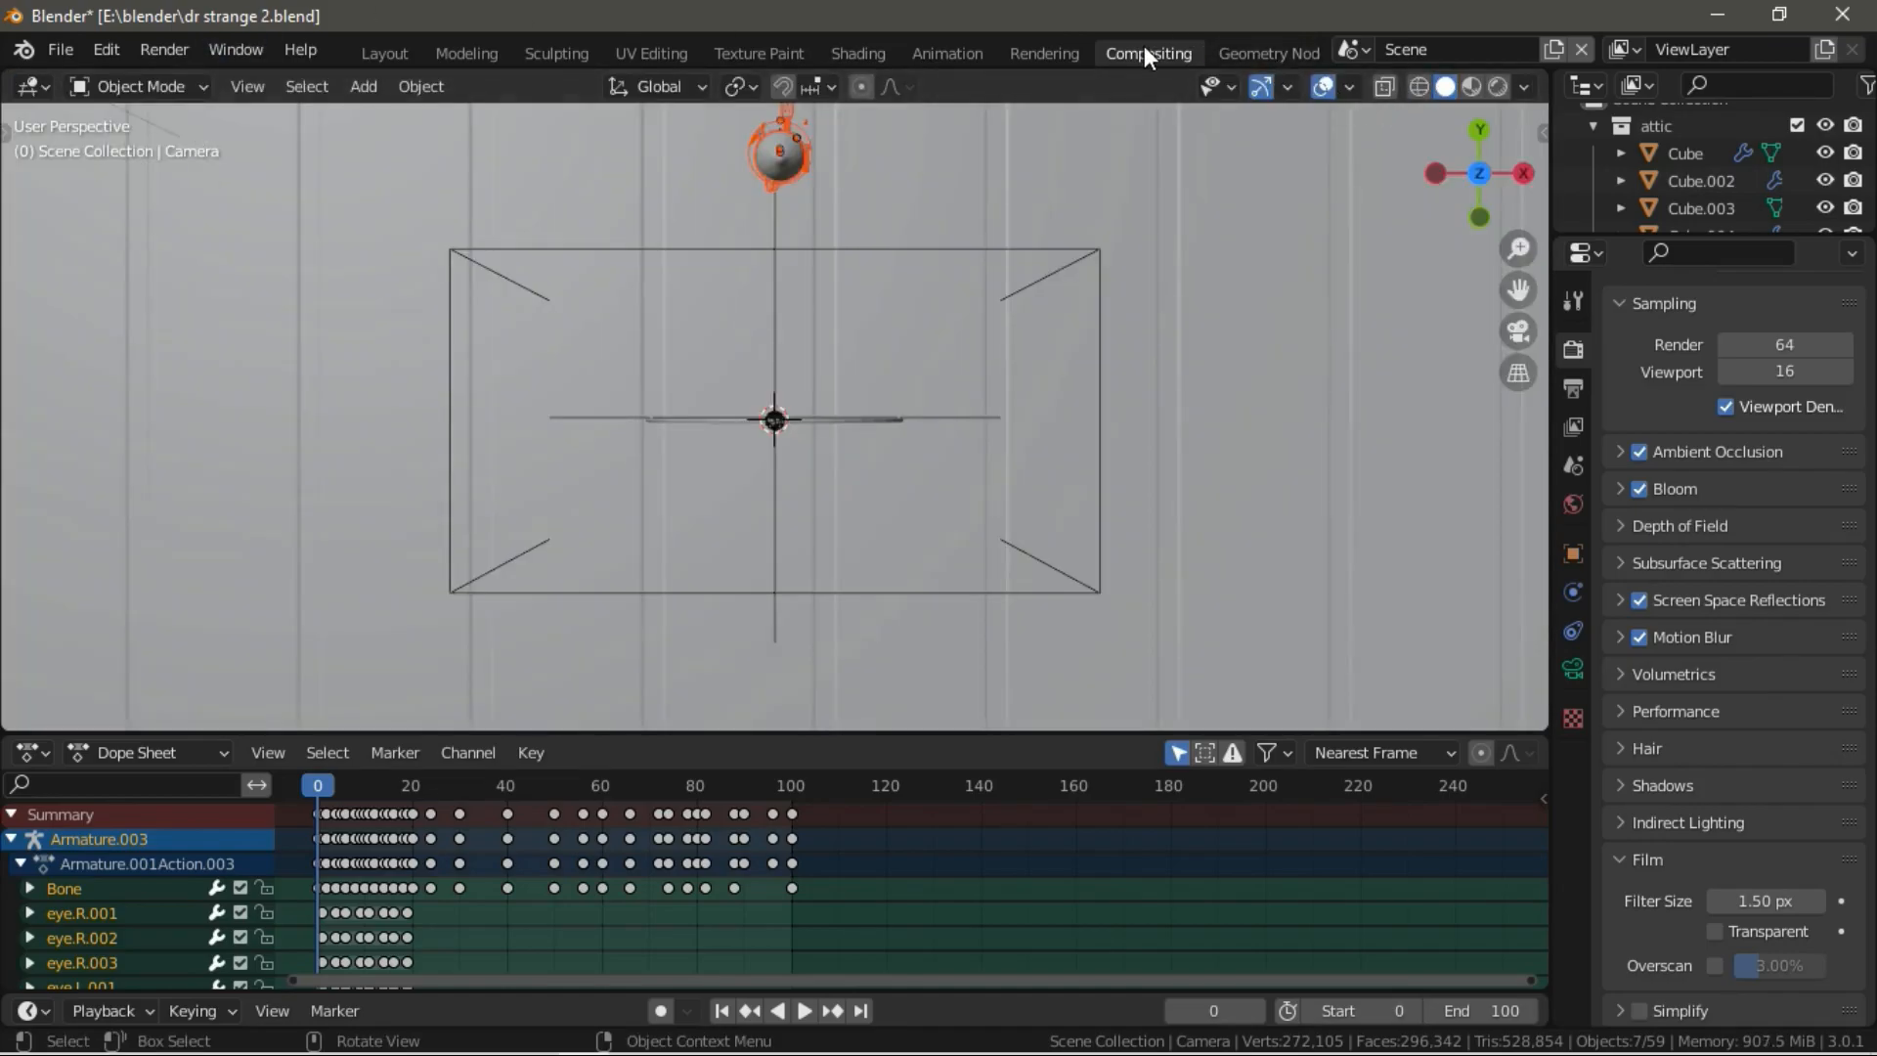
{"action": "scroll", "coordinate": [893, 383], "scroll_direction": "down", "scroll_amount": 3}
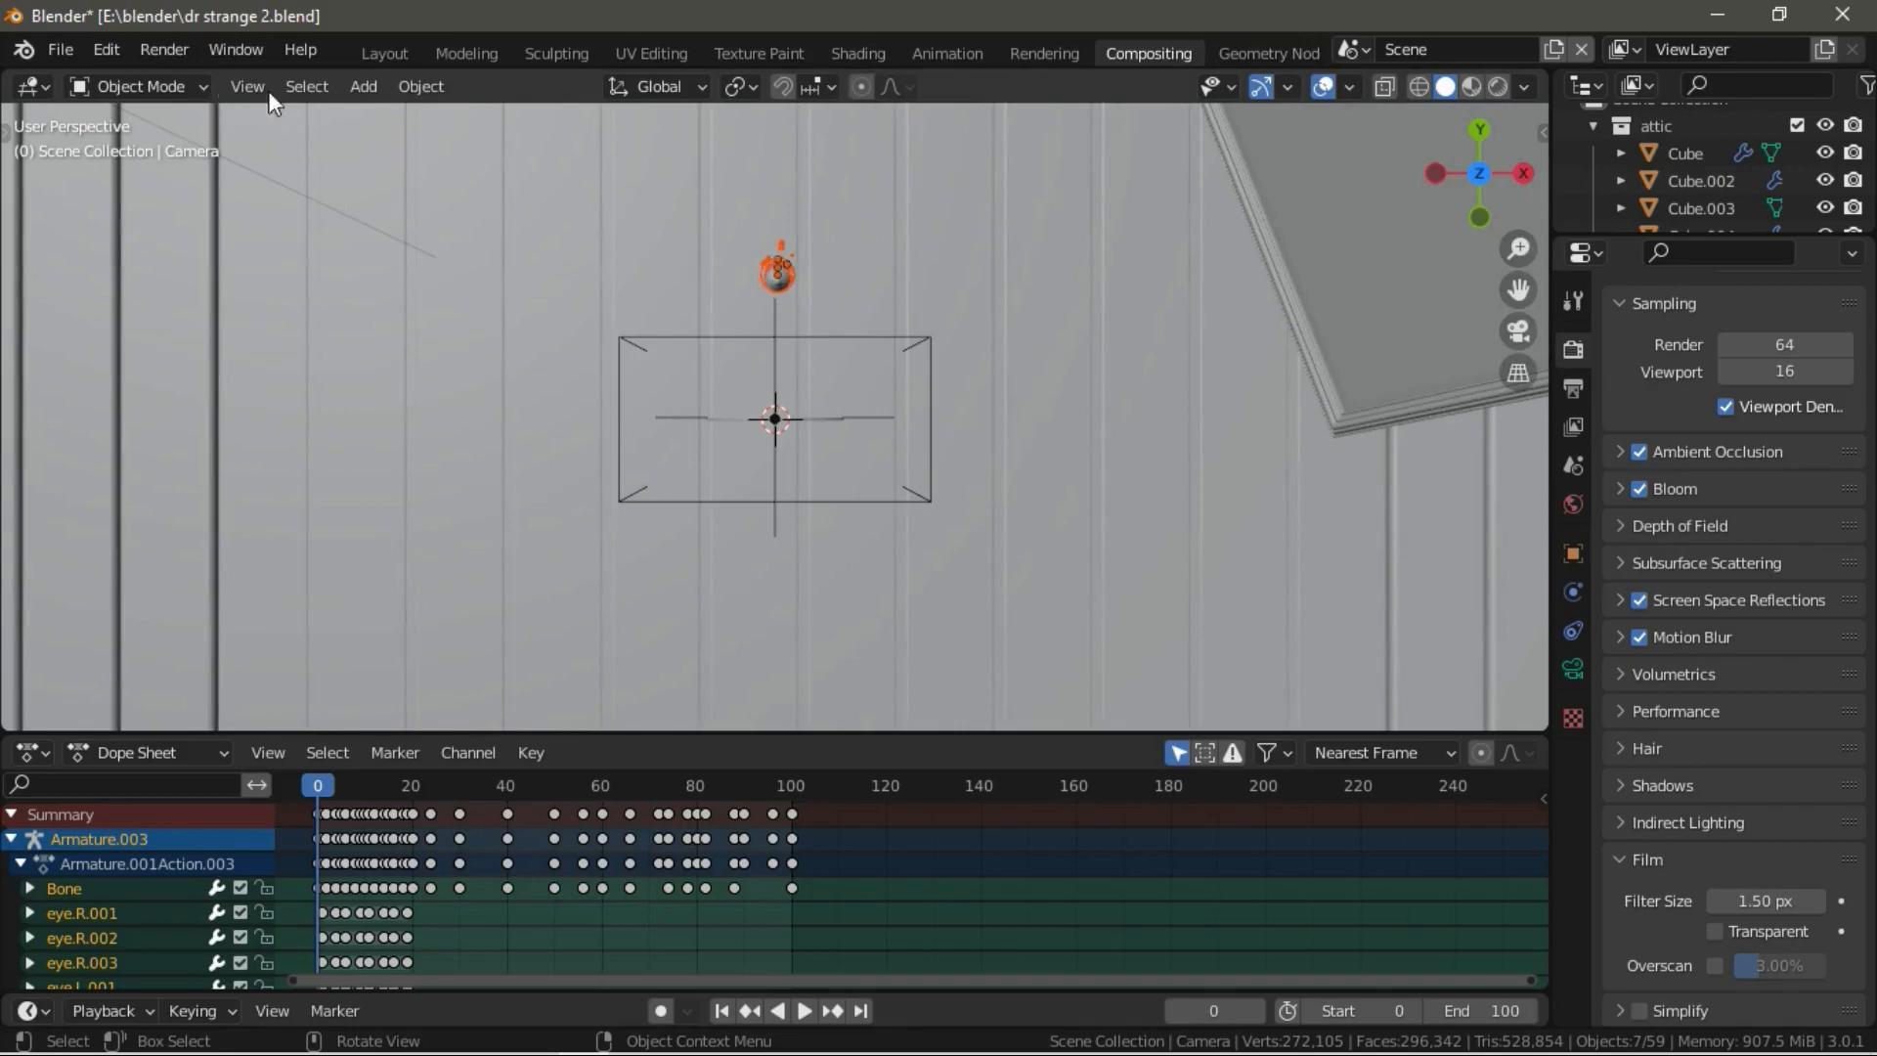
{"action": "left_click", "coordinate": [32, 86]}
{"action": "left_click", "coordinate": [88, 257]}
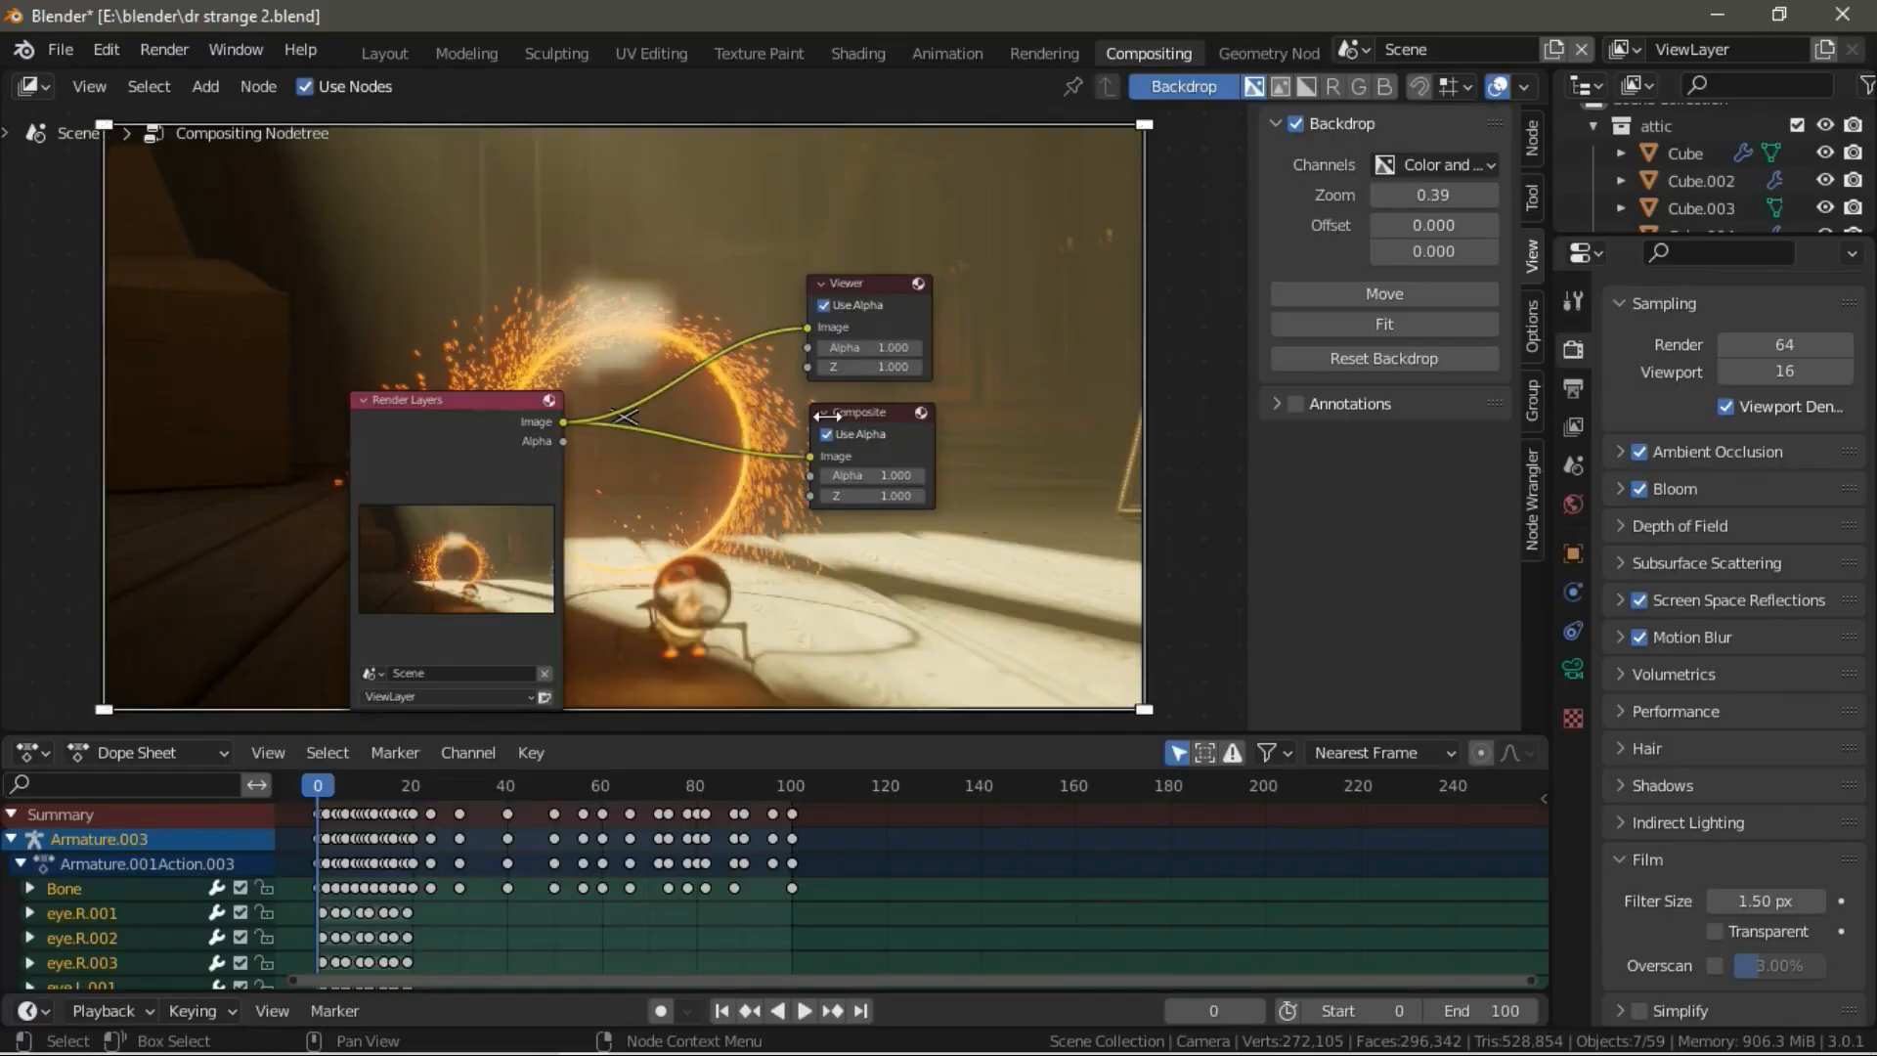
Hide the node editor's sidebar and move the Render Layers node left, farther from the Viewer and Composite nodes.
{"action": "key", "text": "n"}
{"action": "scroll", "coordinate": [913, 422], "scroll_direction": "down", "scroll_amount": 2}
{"action": "left_click_drag", "start_coordinate": [673, 420], "coordinate": [526, 401]}
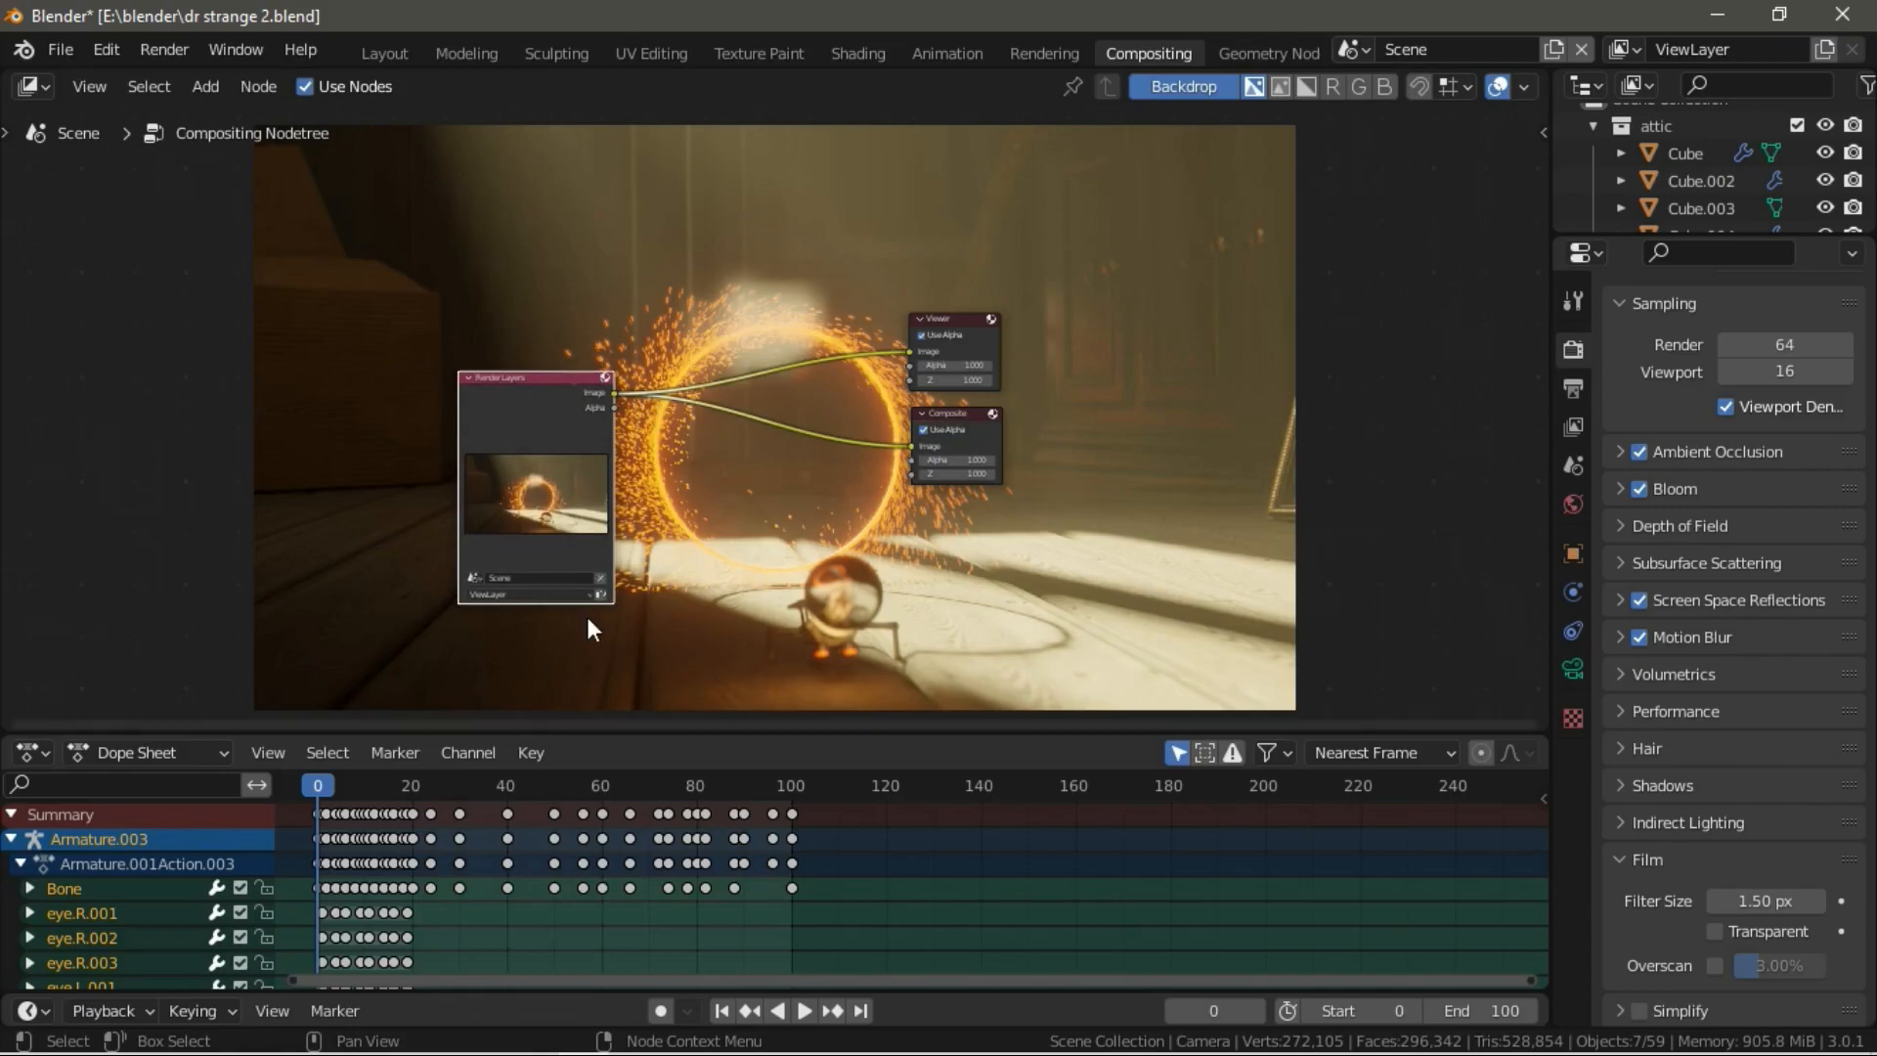
{"action": "scroll", "coordinate": [438, 597], "scroll_direction": "down", "scroll_amount": 4}
{"action": "middle_click_drag", "start_coordinate": [441, 595], "coordinate": [598, 620]}
Duplicate the Render Layers node three times and stack the copies in a column above the original.
{"action": "key", "text": "shift+d"}
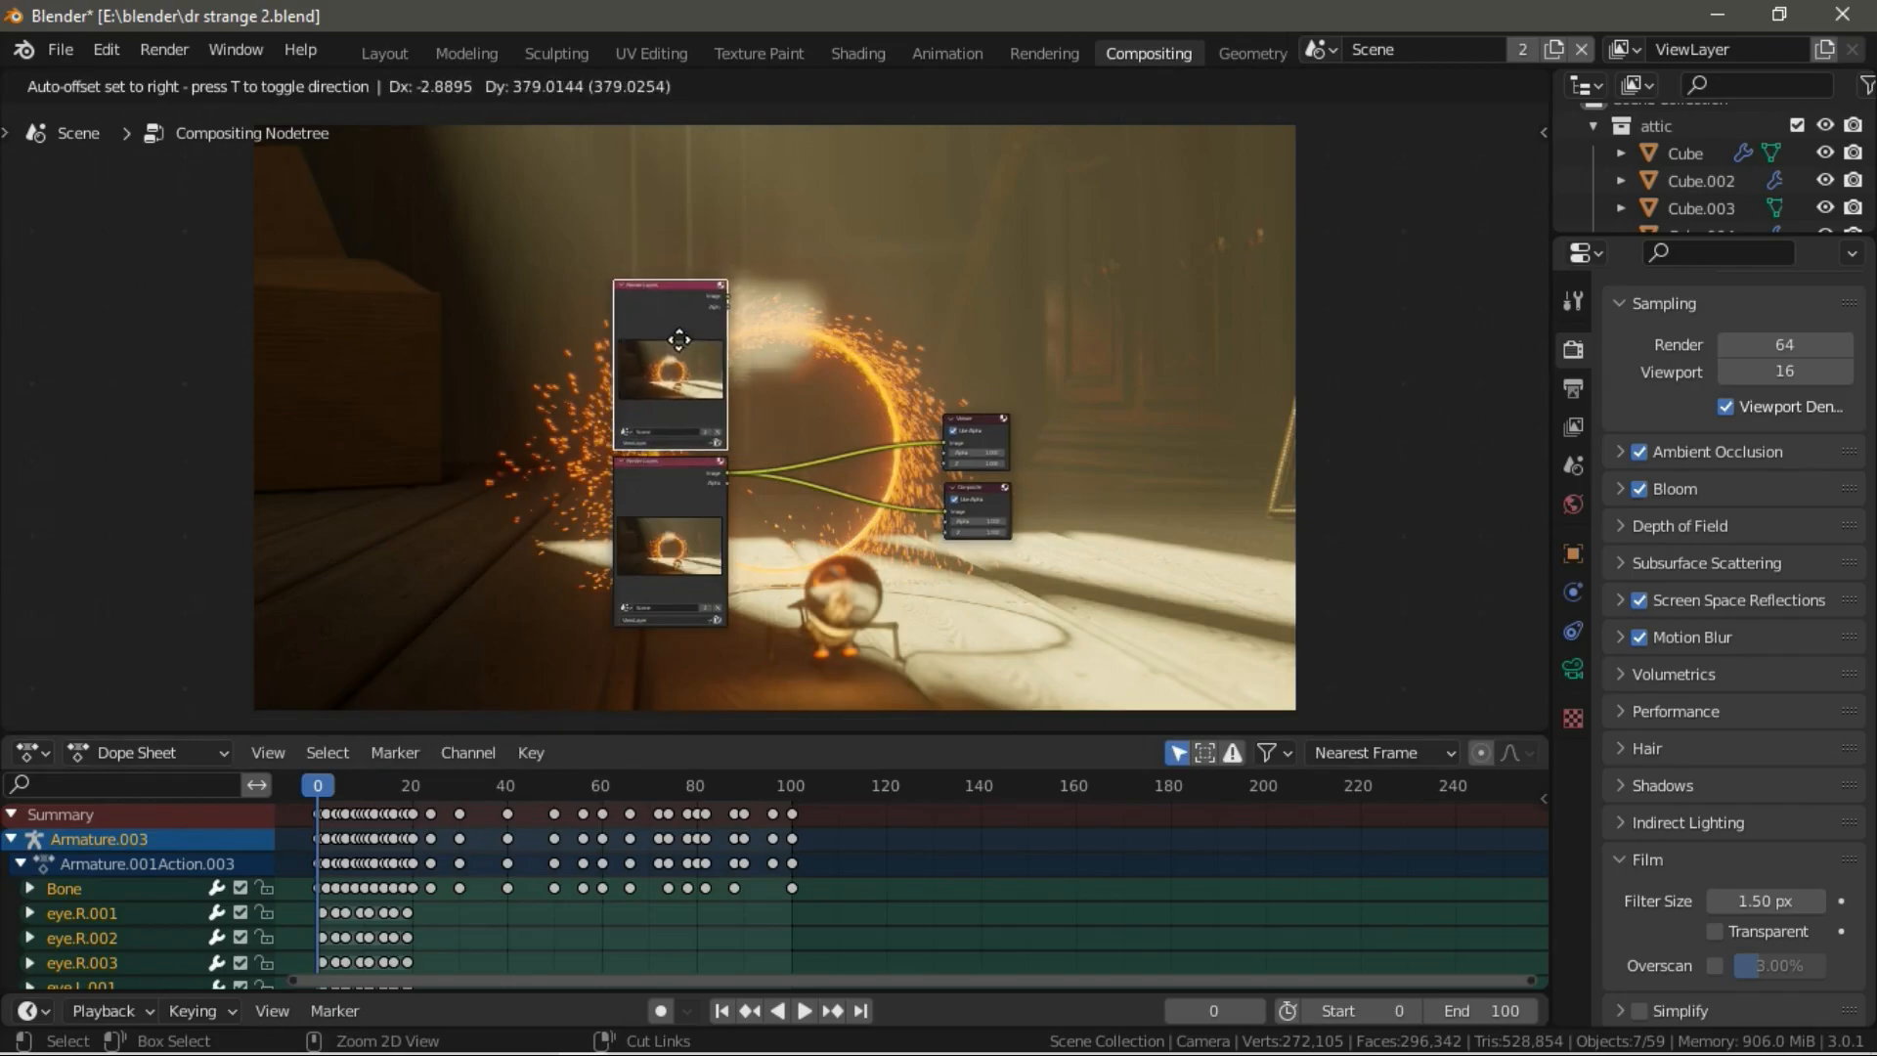
{"action": "left_click", "coordinate": [678, 339]}
{"action": "middle_click_drag", "start_coordinate": [678, 382], "coordinate": [684, 496]}
{"action": "key", "text": "shift+d"}
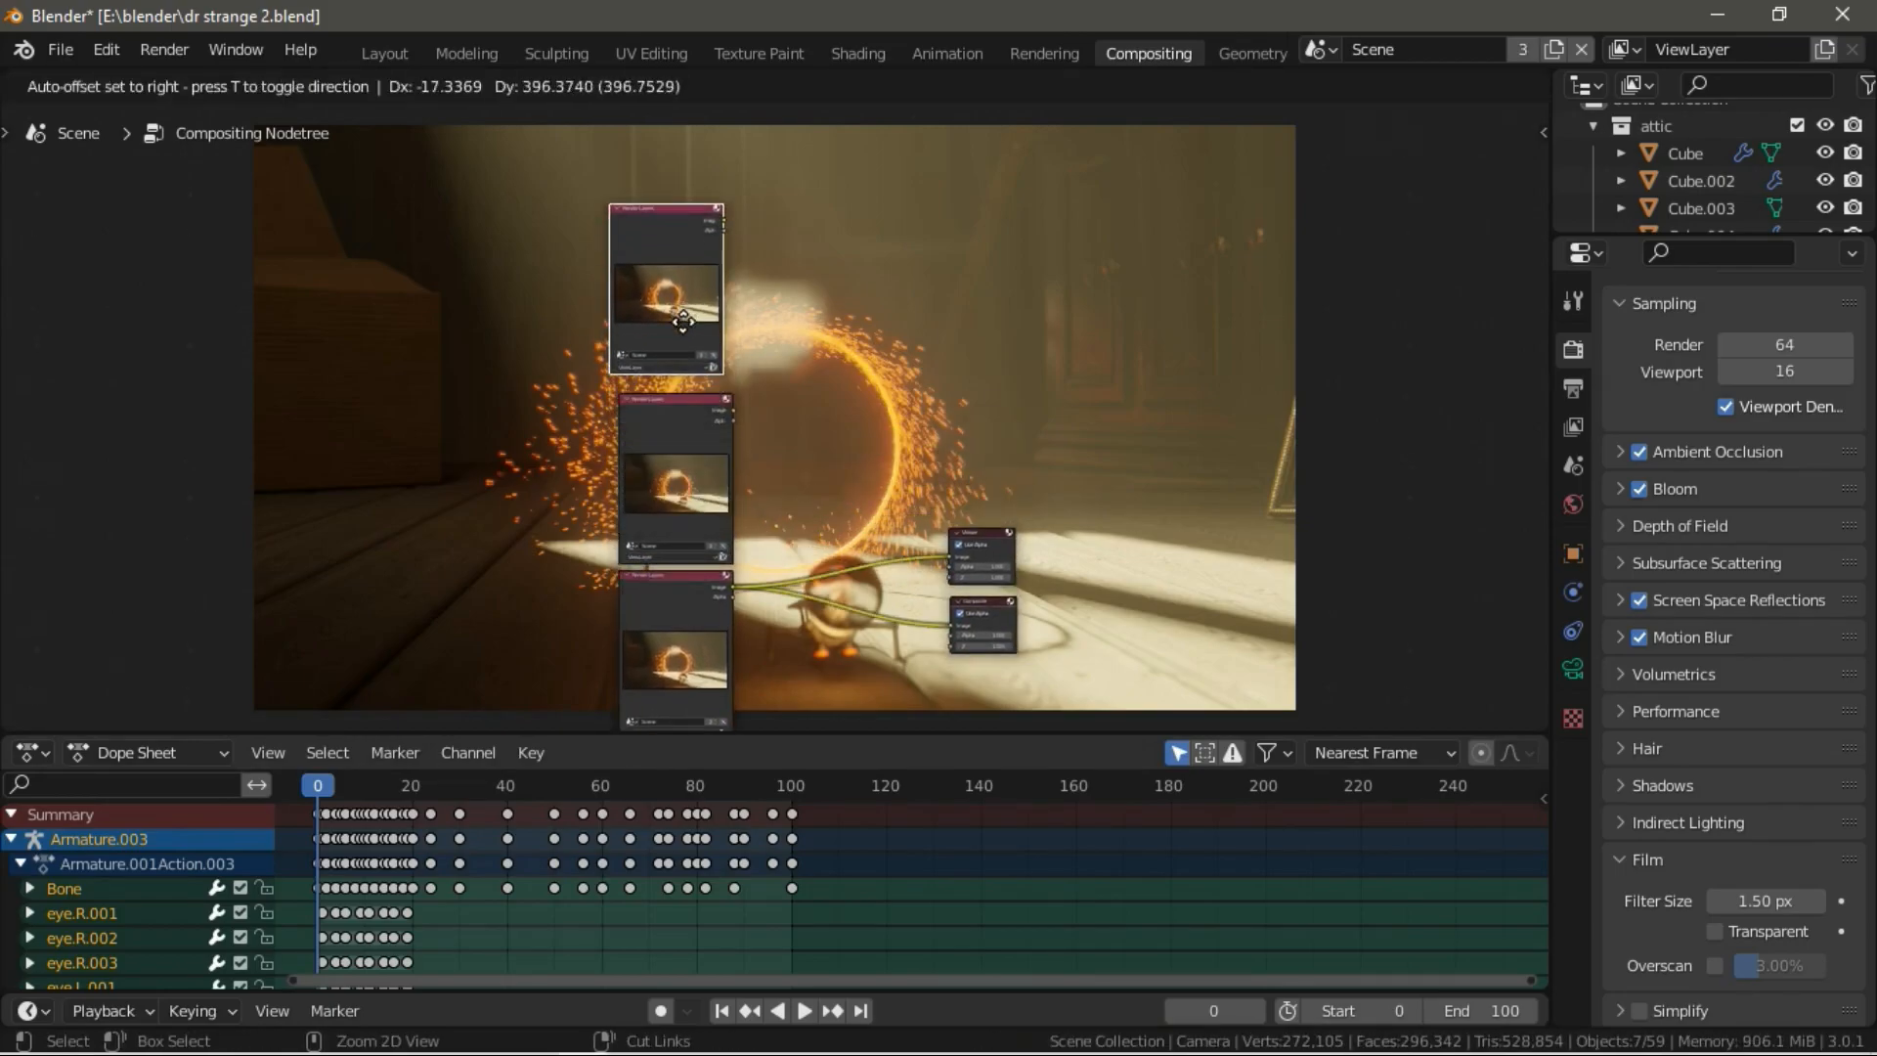
{"action": "left_click", "coordinate": [682, 318]}
{"action": "middle_click_drag", "start_coordinate": [683, 317], "coordinate": [688, 544]}
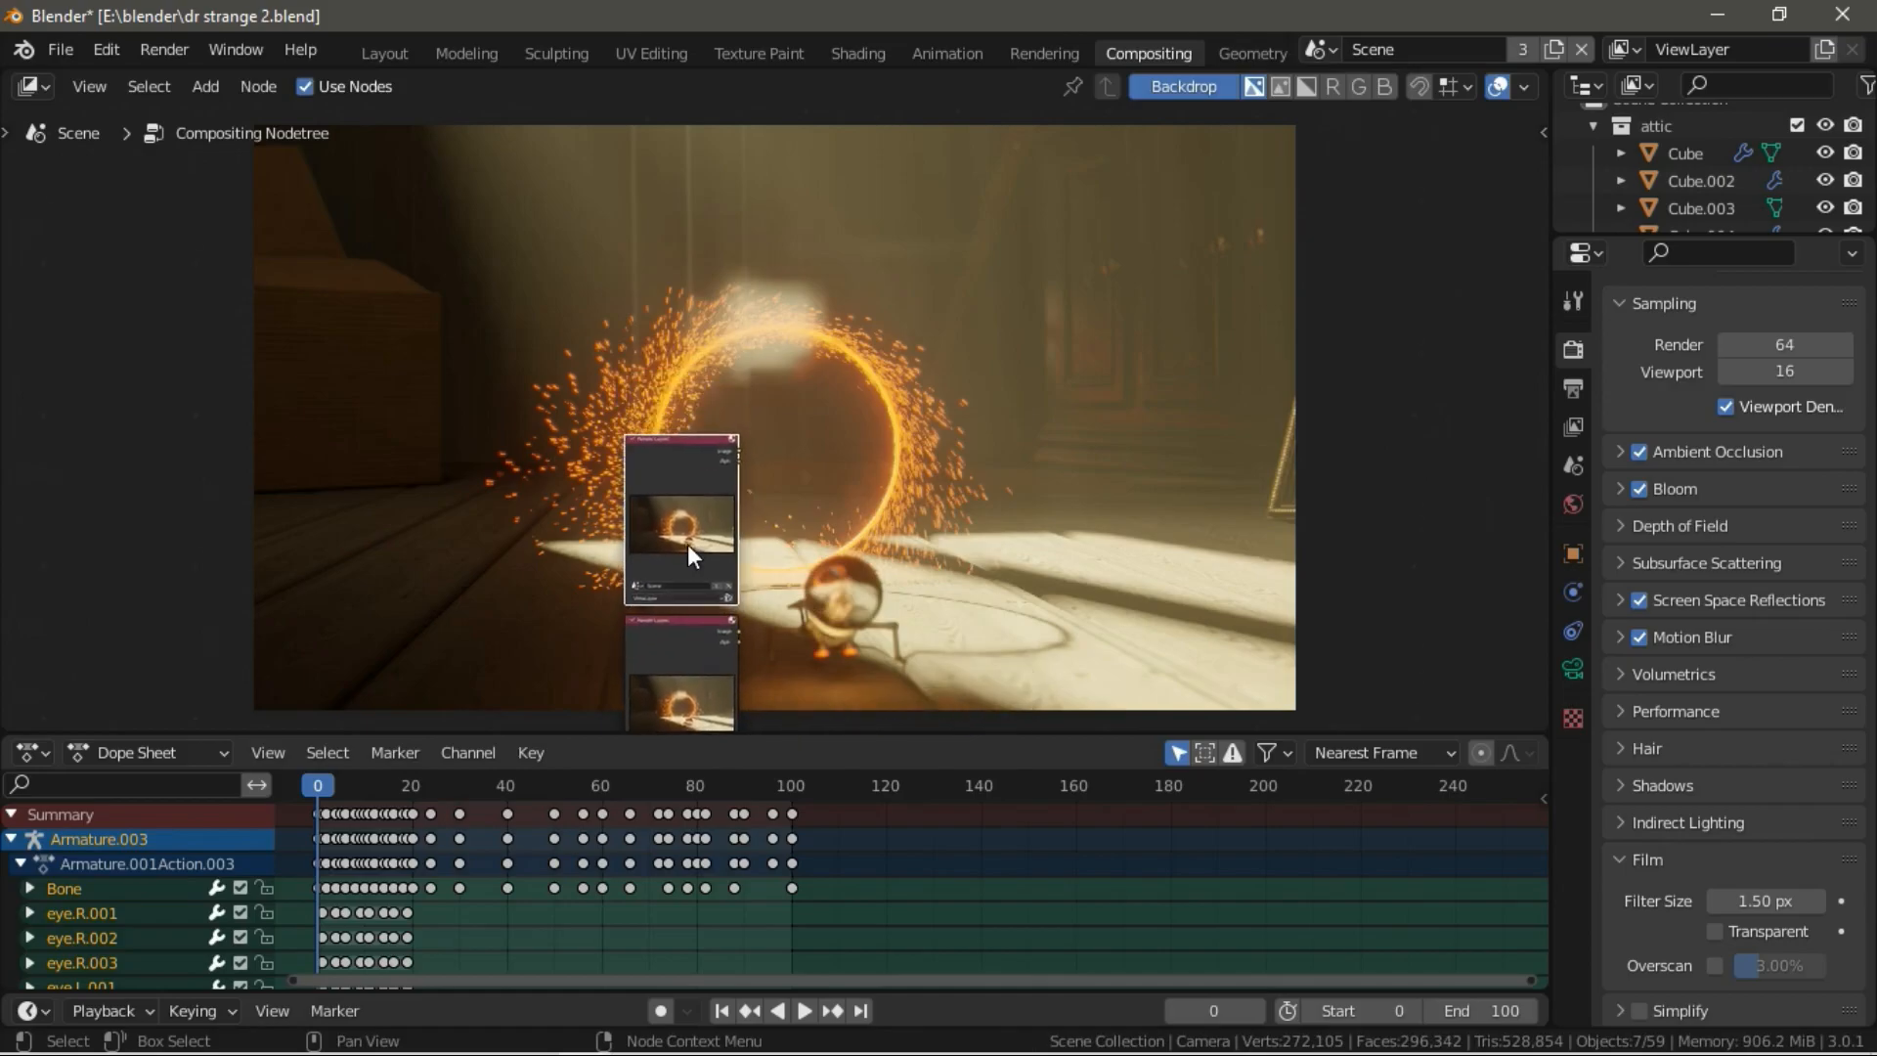
{"action": "key", "text": "shift+d"}
{"action": "left_click", "coordinate": [689, 362]}
{"action": "middle_click_drag", "start_coordinate": [688, 361], "coordinate": [722, 473]}
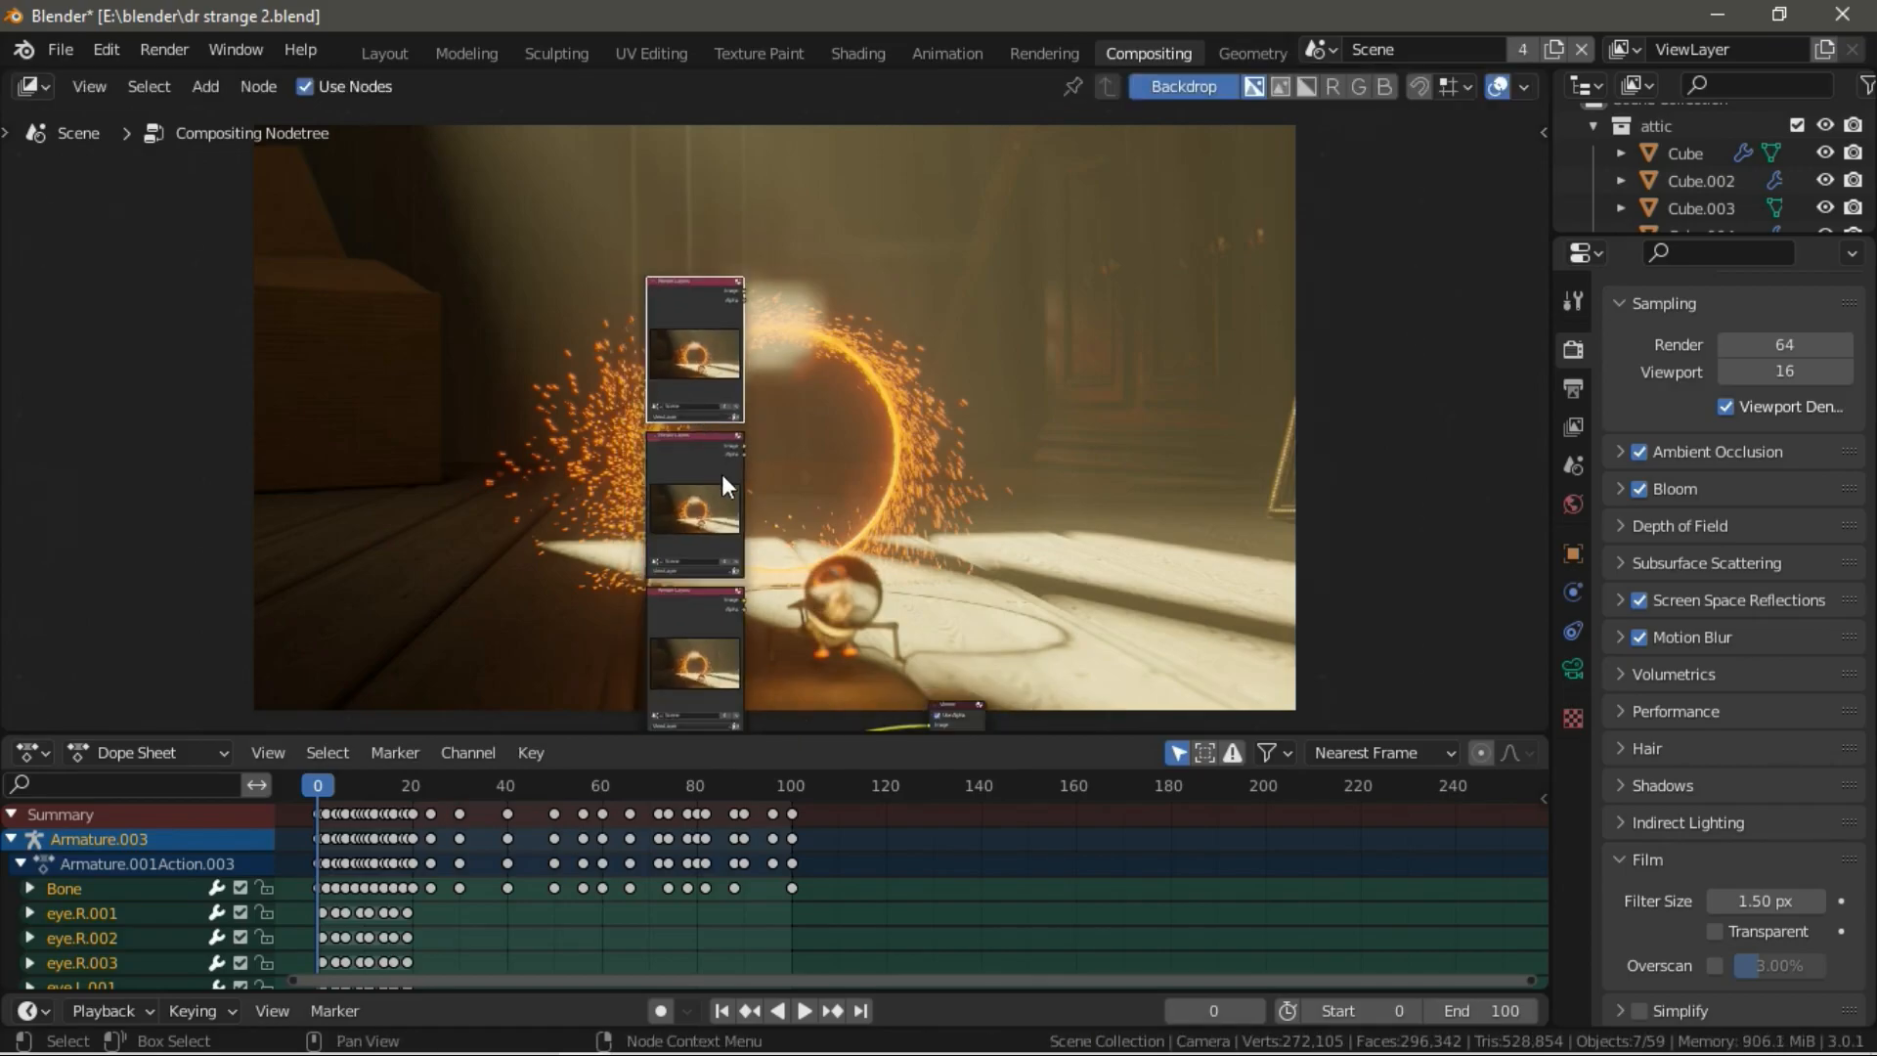
Move the Viewer and Composite nodes together up and to the right to free space for mixing nodes.
{"action": "scroll", "coordinate": [721, 473], "scroll_direction": "down", "scroll_amount": 3}
{"action": "middle_click_drag", "start_coordinate": [756, 569], "coordinate": [704, 440]}
{"action": "left_click_drag", "start_coordinate": [827, 642], "coordinate": [839, 563]}
{"action": "key", "text": "g"}
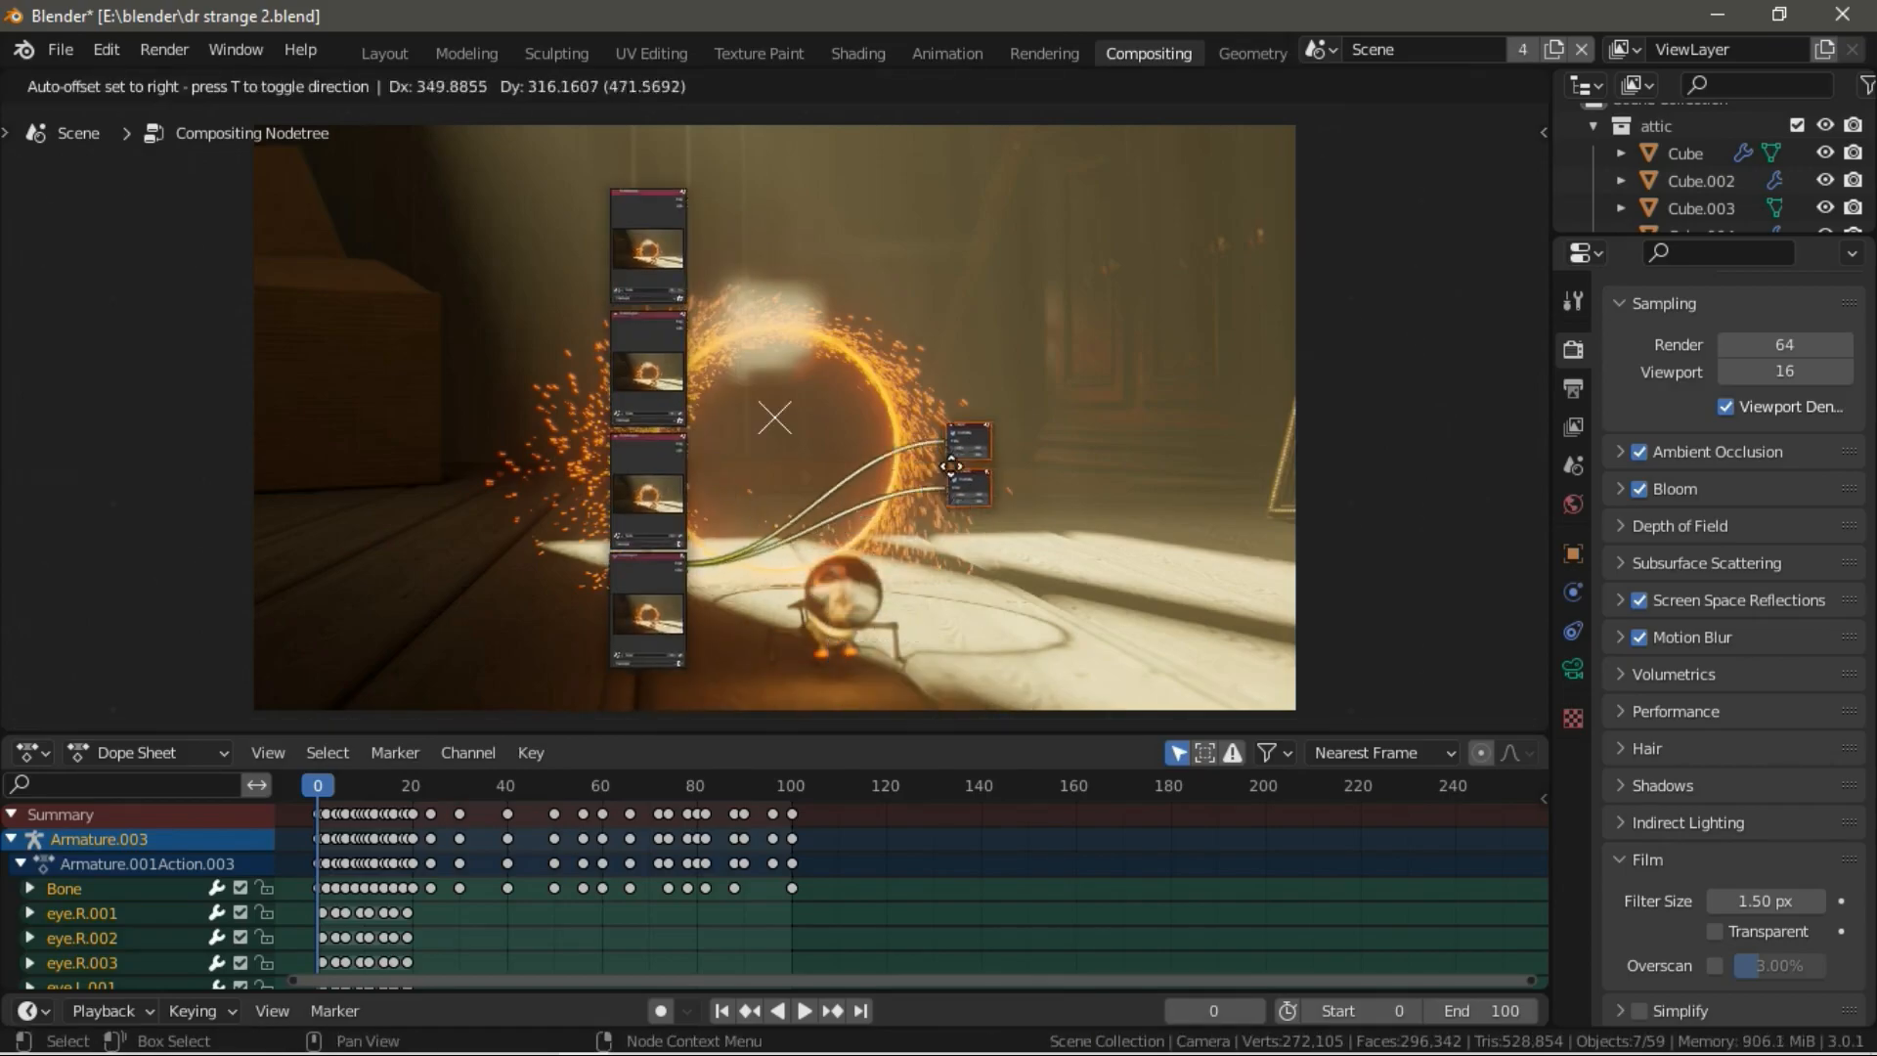
{"action": "left_click", "coordinate": [929, 411]}
{"action": "scroll", "coordinate": [806, 472], "scroll_direction": "up", "scroll_amount": 2}
{"action": "middle_click_drag", "start_coordinate": [506, 330], "coordinate": [661, 176]}
{"action": "scroll", "coordinate": [683, 417], "scroll_direction": "up", "scroll_amount": 1}
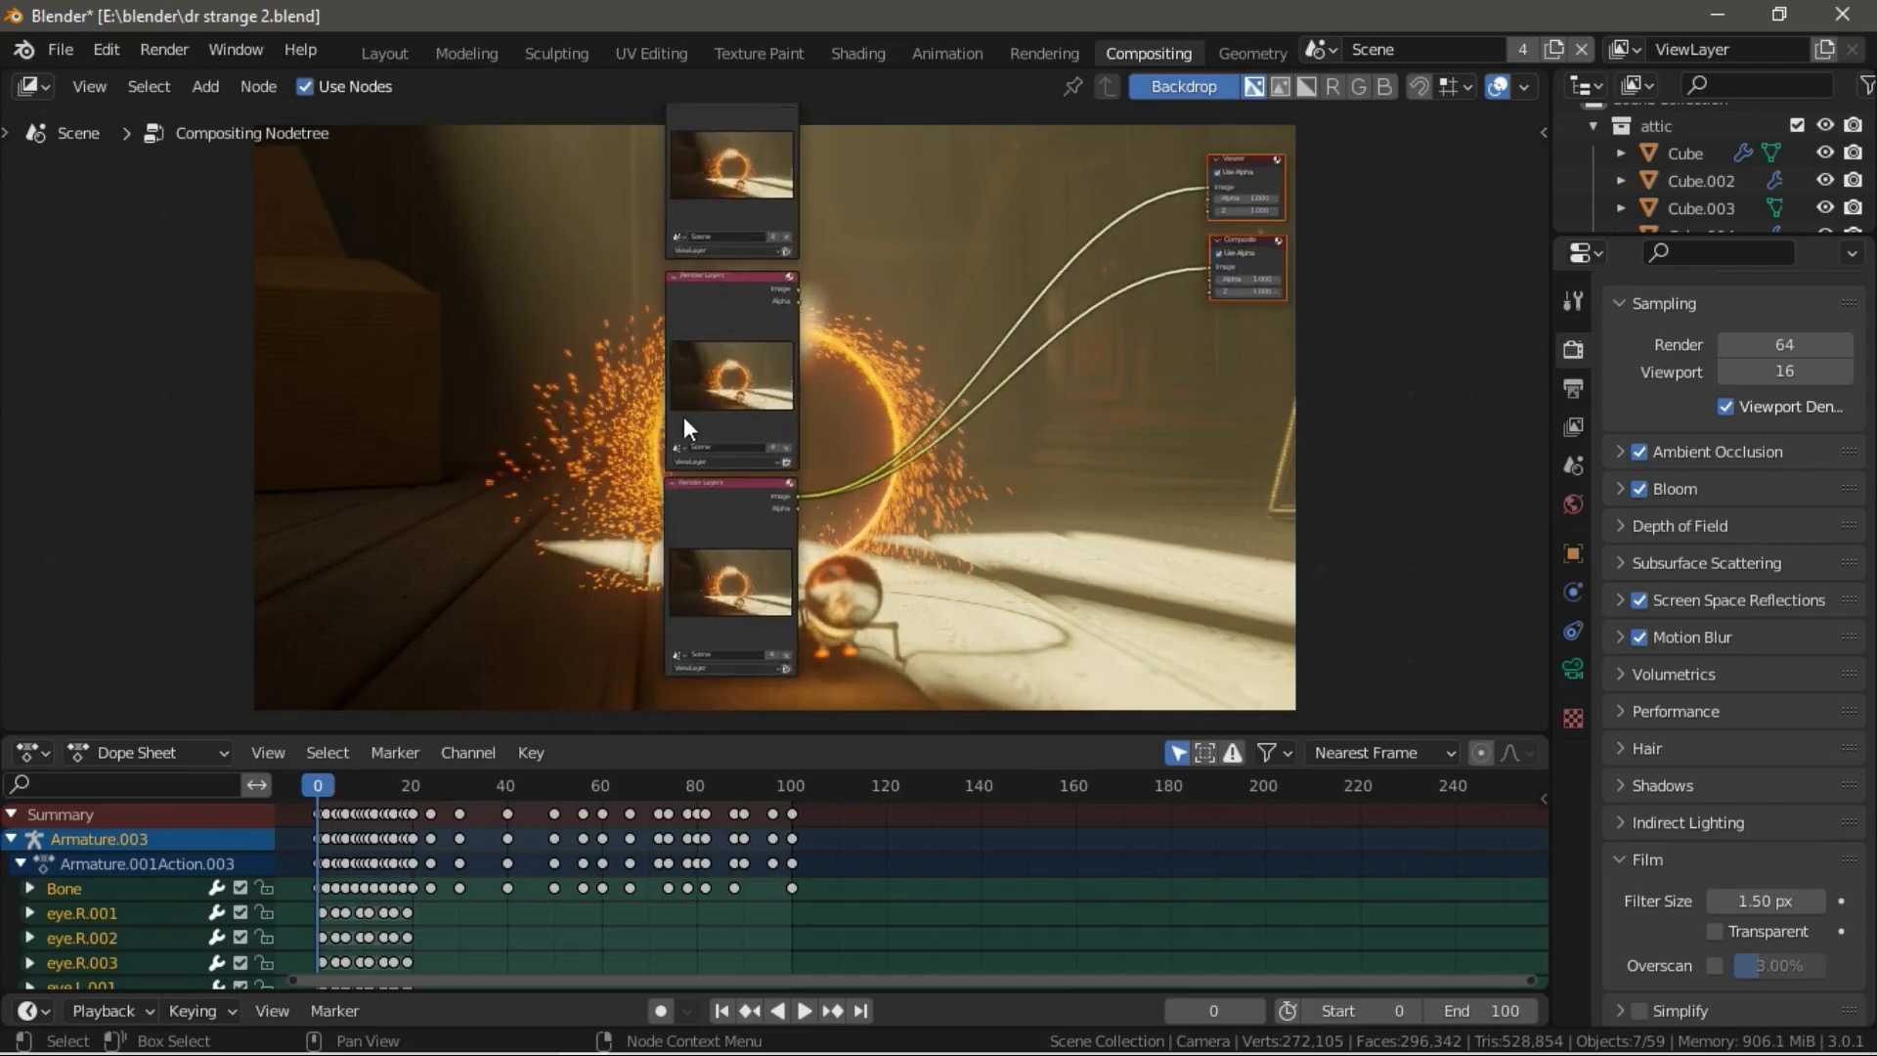
Set the Render Layers copy directly above the original to use Scene2.
{"action": "scroll", "coordinate": [684, 418], "scroll_direction": "up", "scroll_amount": 10}
{"action": "middle_click_drag", "start_coordinate": [636, 481], "coordinate": [672, 185]}
{"action": "scroll", "coordinate": [683, 440], "scroll_direction": "down", "scroll_amount": 3}
{"action": "middle_click_drag", "start_coordinate": [680, 443], "coordinate": [672, 607]}
{"action": "left_click", "coordinate": [616, 416]}
{"action": "left_click", "coordinate": [645, 515]}
Assign the mask portal scene to the next Render Layers copy up and karakter mask to the topmost one.
{"action": "middle_click_drag", "start_coordinate": [645, 515], "coordinate": [606, 905]}
{"action": "left_click", "coordinate": [578, 388]}
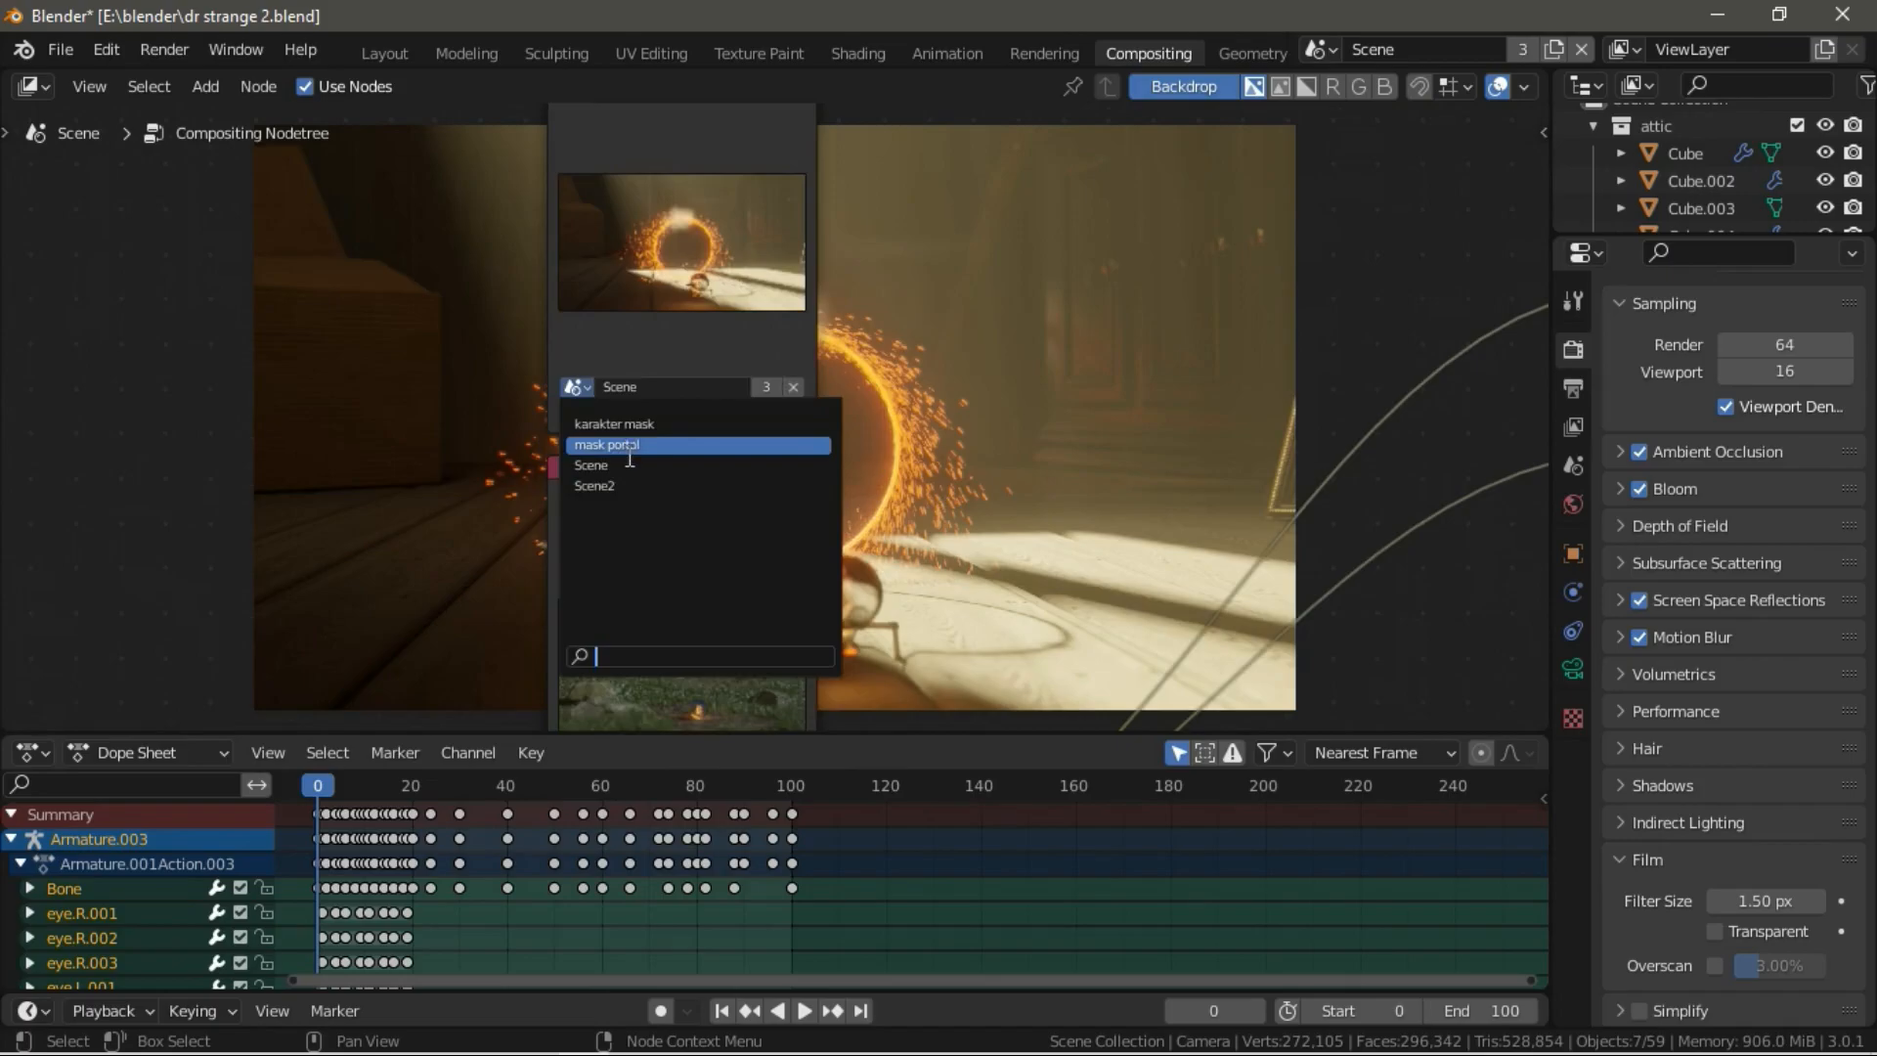
{"action": "left_click", "coordinate": [630, 445]}
{"action": "middle_click_drag", "start_coordinate": [633, 442], "coordinate": [660, 676]}
{"action": "left_click", "coordinate": [584, 355]}
{"action": "left_click", "coordinate": [636, 391]}
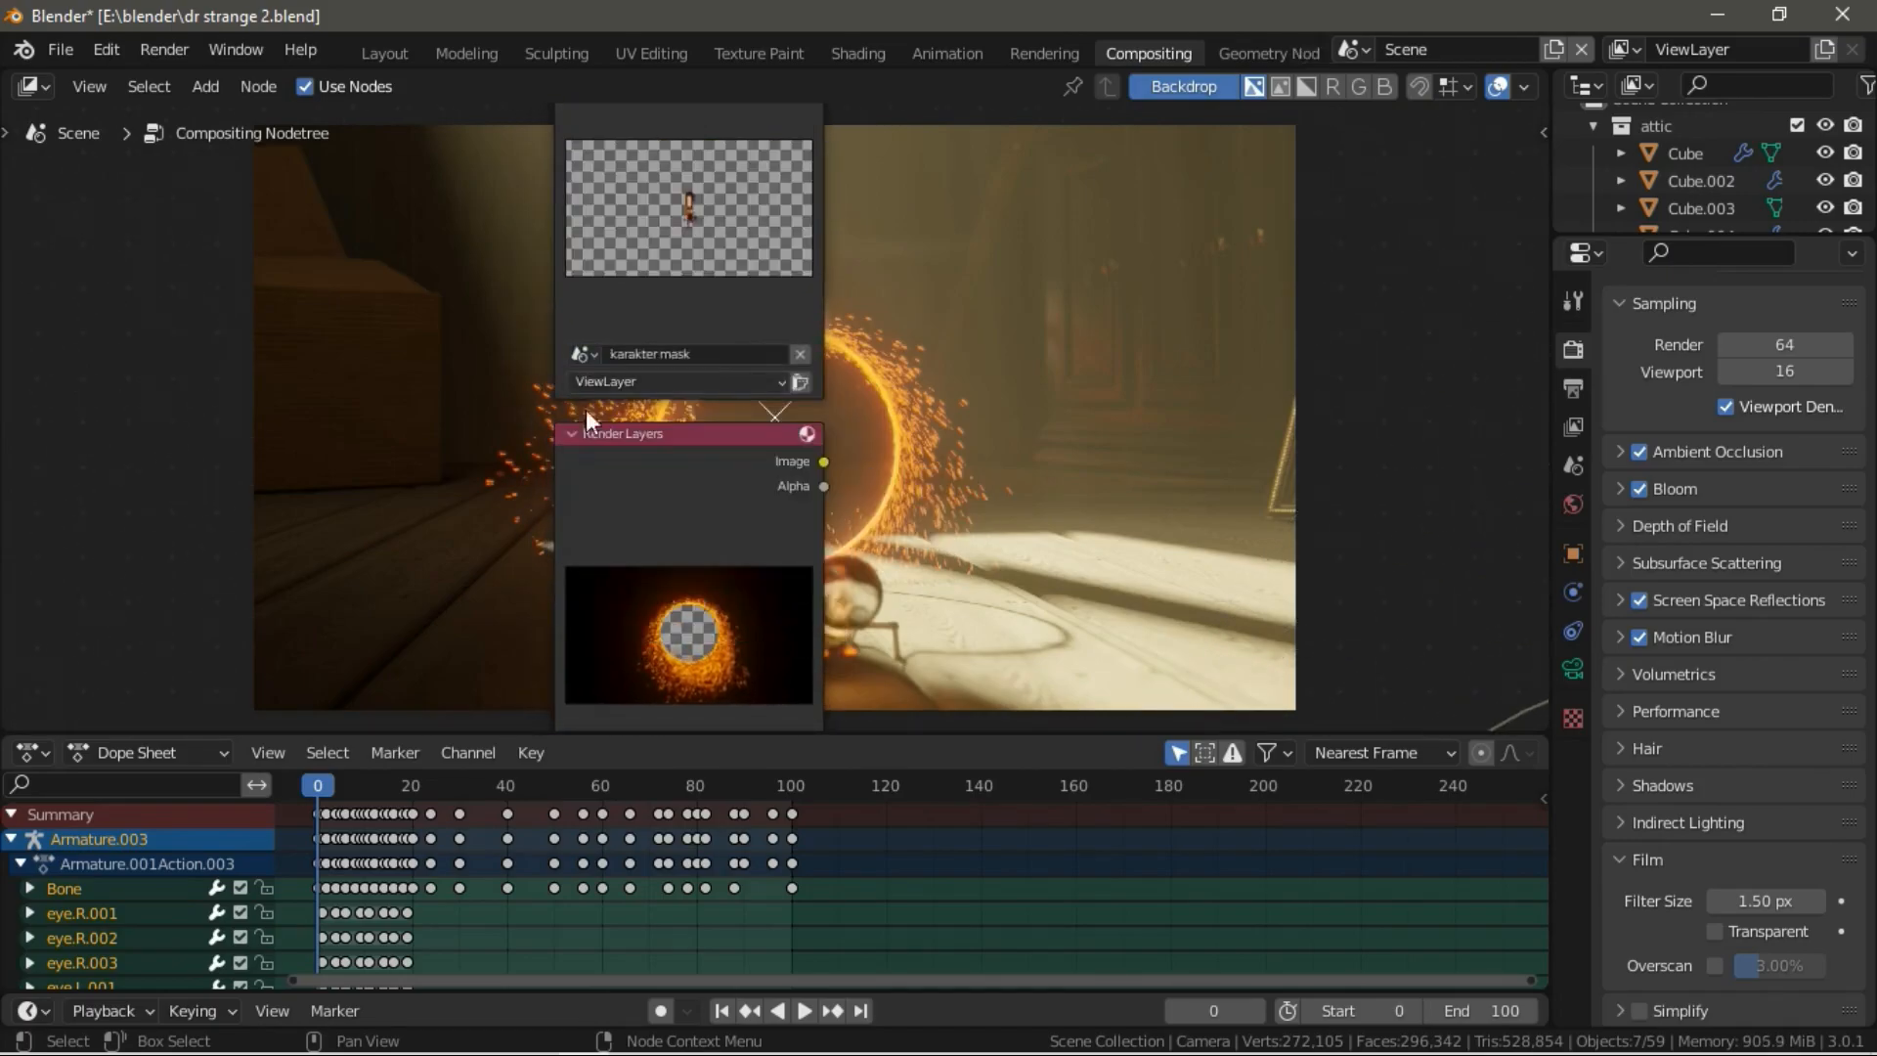
Review the four stacked Render Layers nodes and their assigned scenes.
{"action": "scroll", "coordinate": [791, 418], "scroll_direction": "down", "scroll_amount": 5}
{"action": "middle_click_drag", "start_coordinate": [852, 481], "coordinate": [722, 352]}
{"action": "scroll", "coordinate": [669, 403], "scroll_direction": "down", "scroll_amount": 2}
{"action": "middle_click_drag", "start_coordinate": [670, 509], "coordinate": [693, 308]}
{"action": "scroll", "coordinate": [686, 323], "scroll_direction": "down", "scroll_amount": 2}
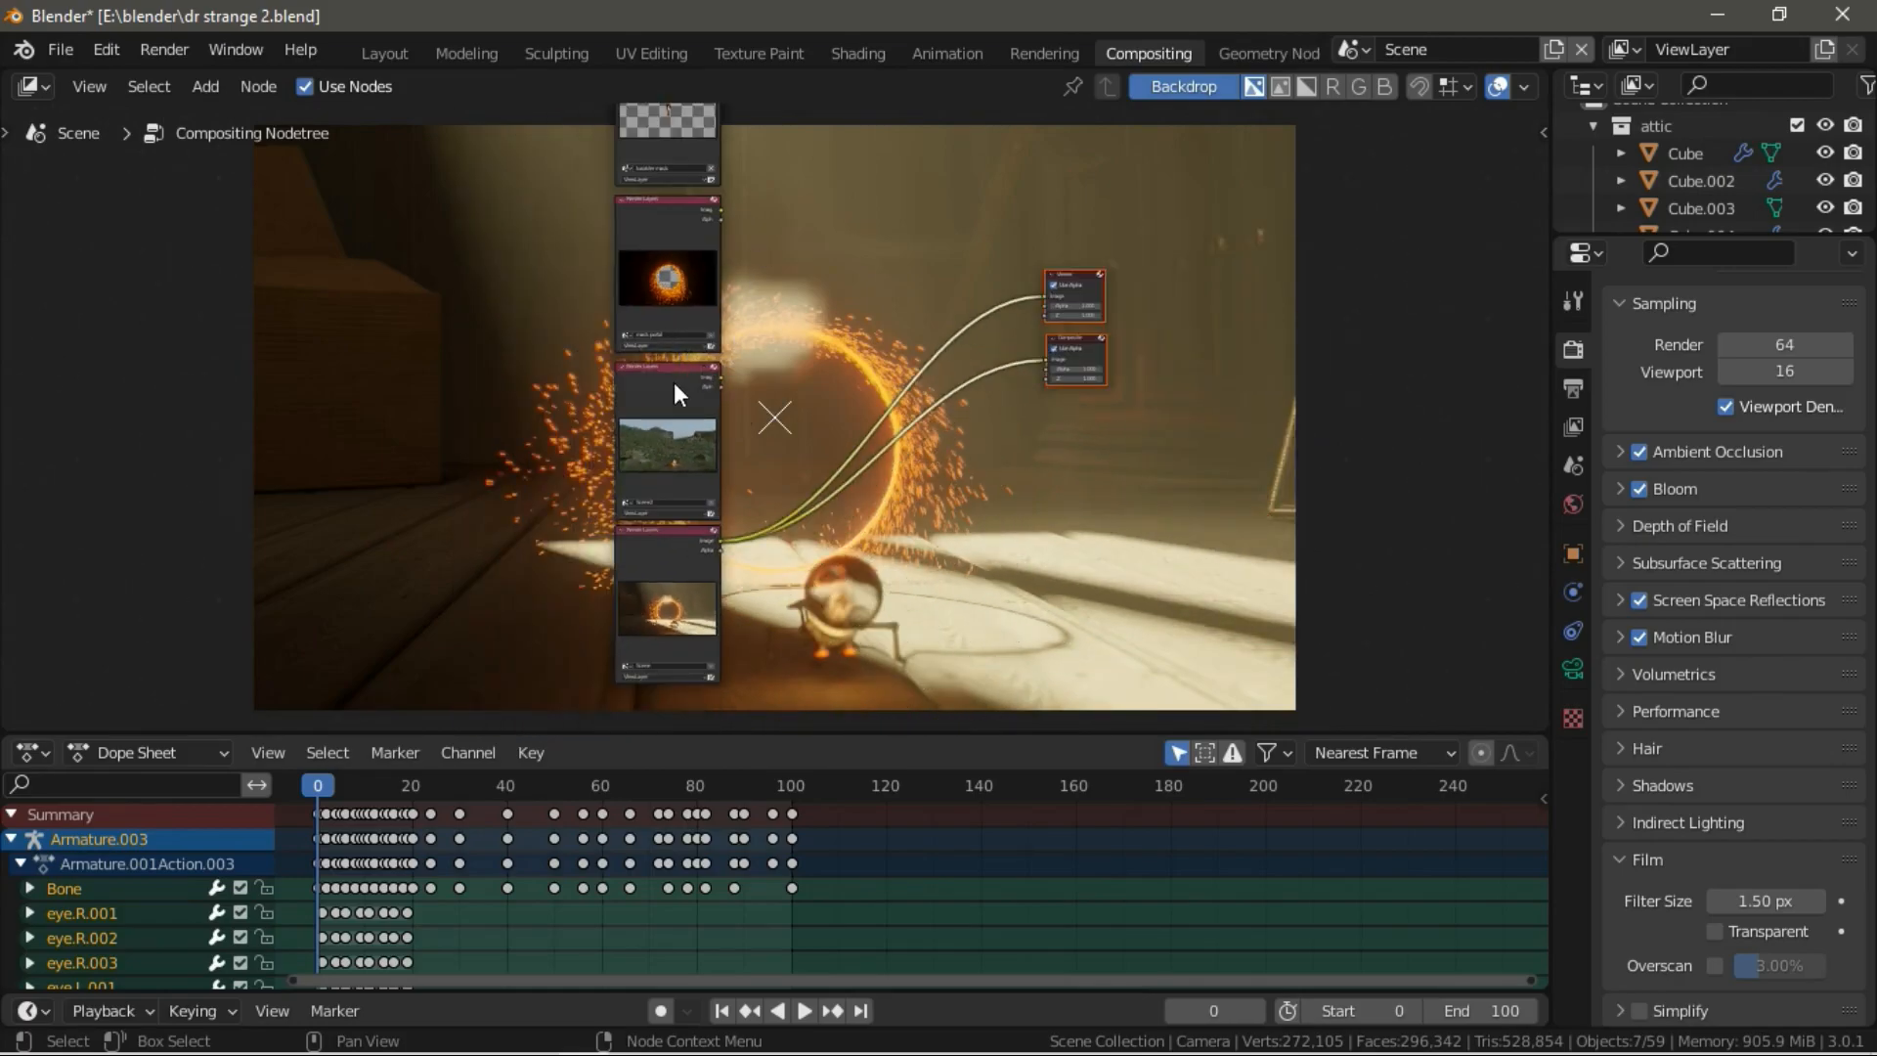
{"action": "middle_click_drag", "start_coordinate": [706, 437], "coordinate": [735, 315]}
{"action": "scroll", "coordinate": [707, 348], "scroll_direction": "up", "scroll_amount": 3}
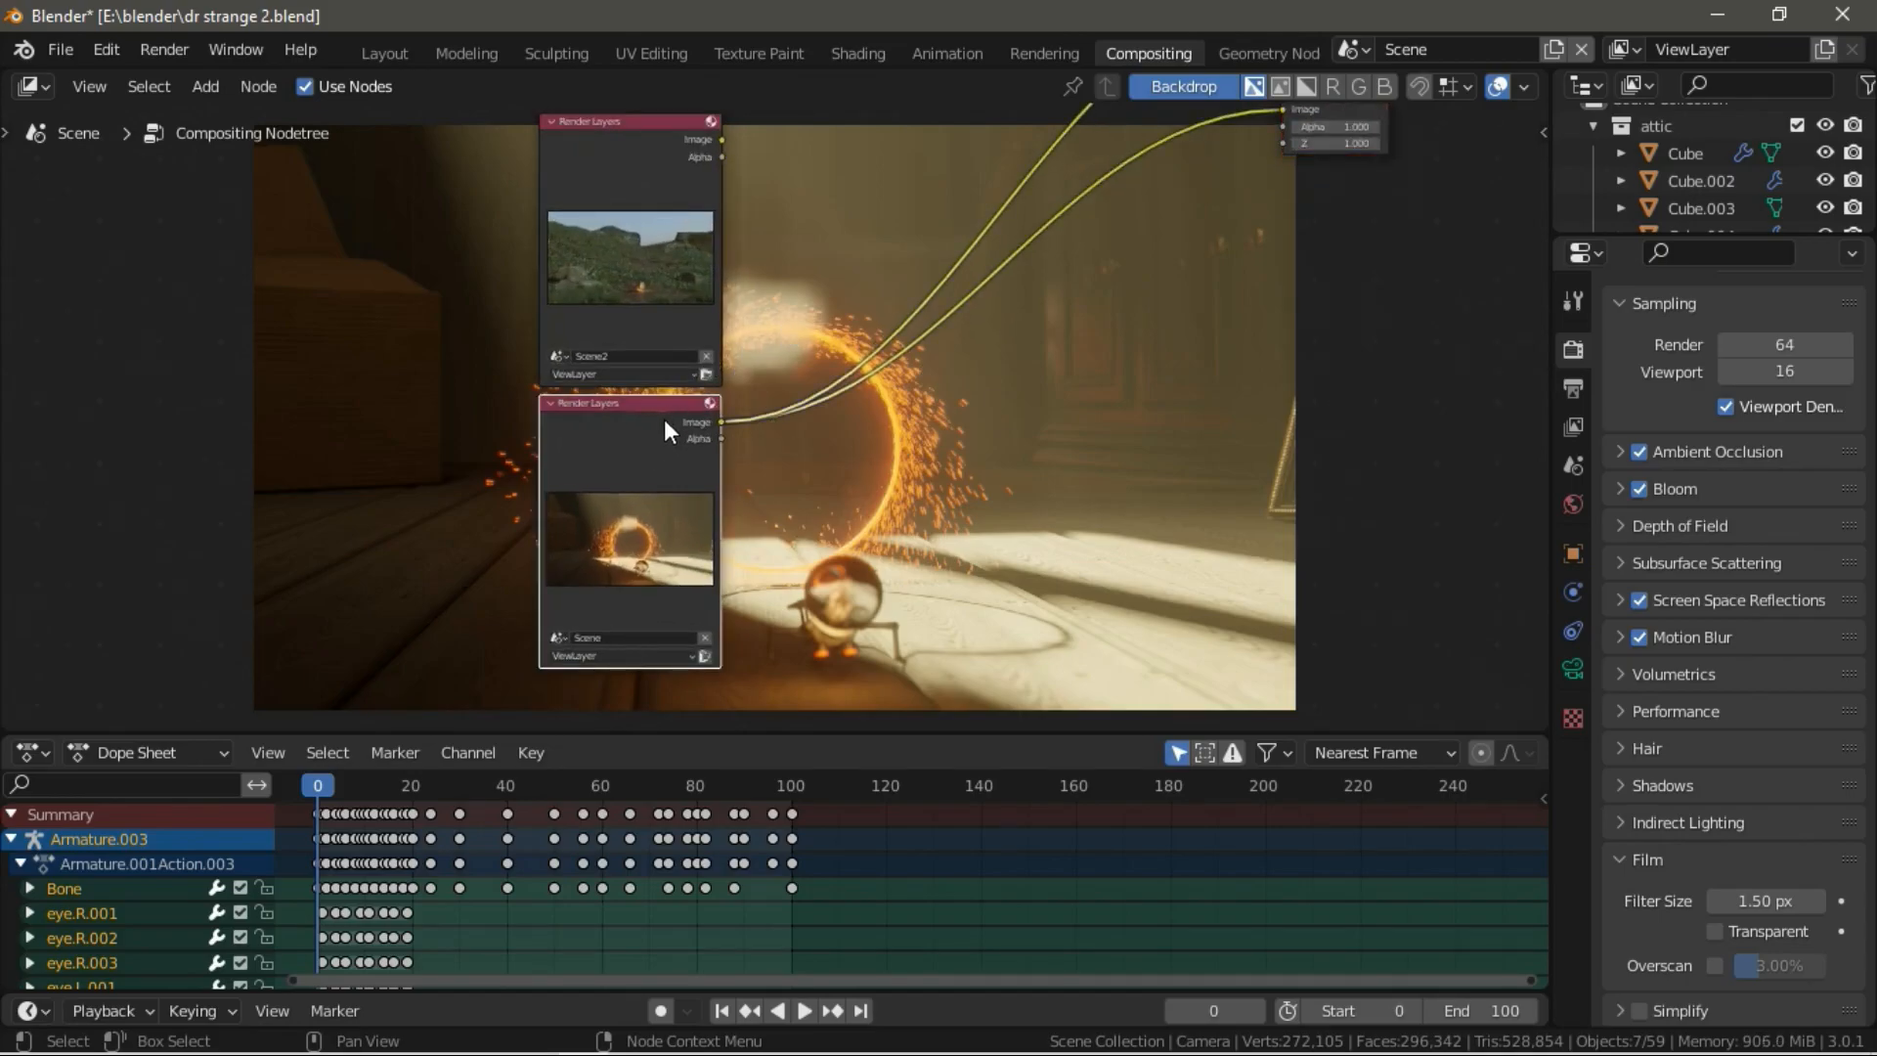
{"action": "scroll", "coordinate": [665, 420], "scroll_direction": "down", "scroll_amount": 3}
{"action": "middle_click_drag", "start_coordinate": [672, 301], "coordinate": [647, 643]}
{"action": "middle_click_drag", "start_coordinate": [679, 376], "coordinate": [773, 513]}
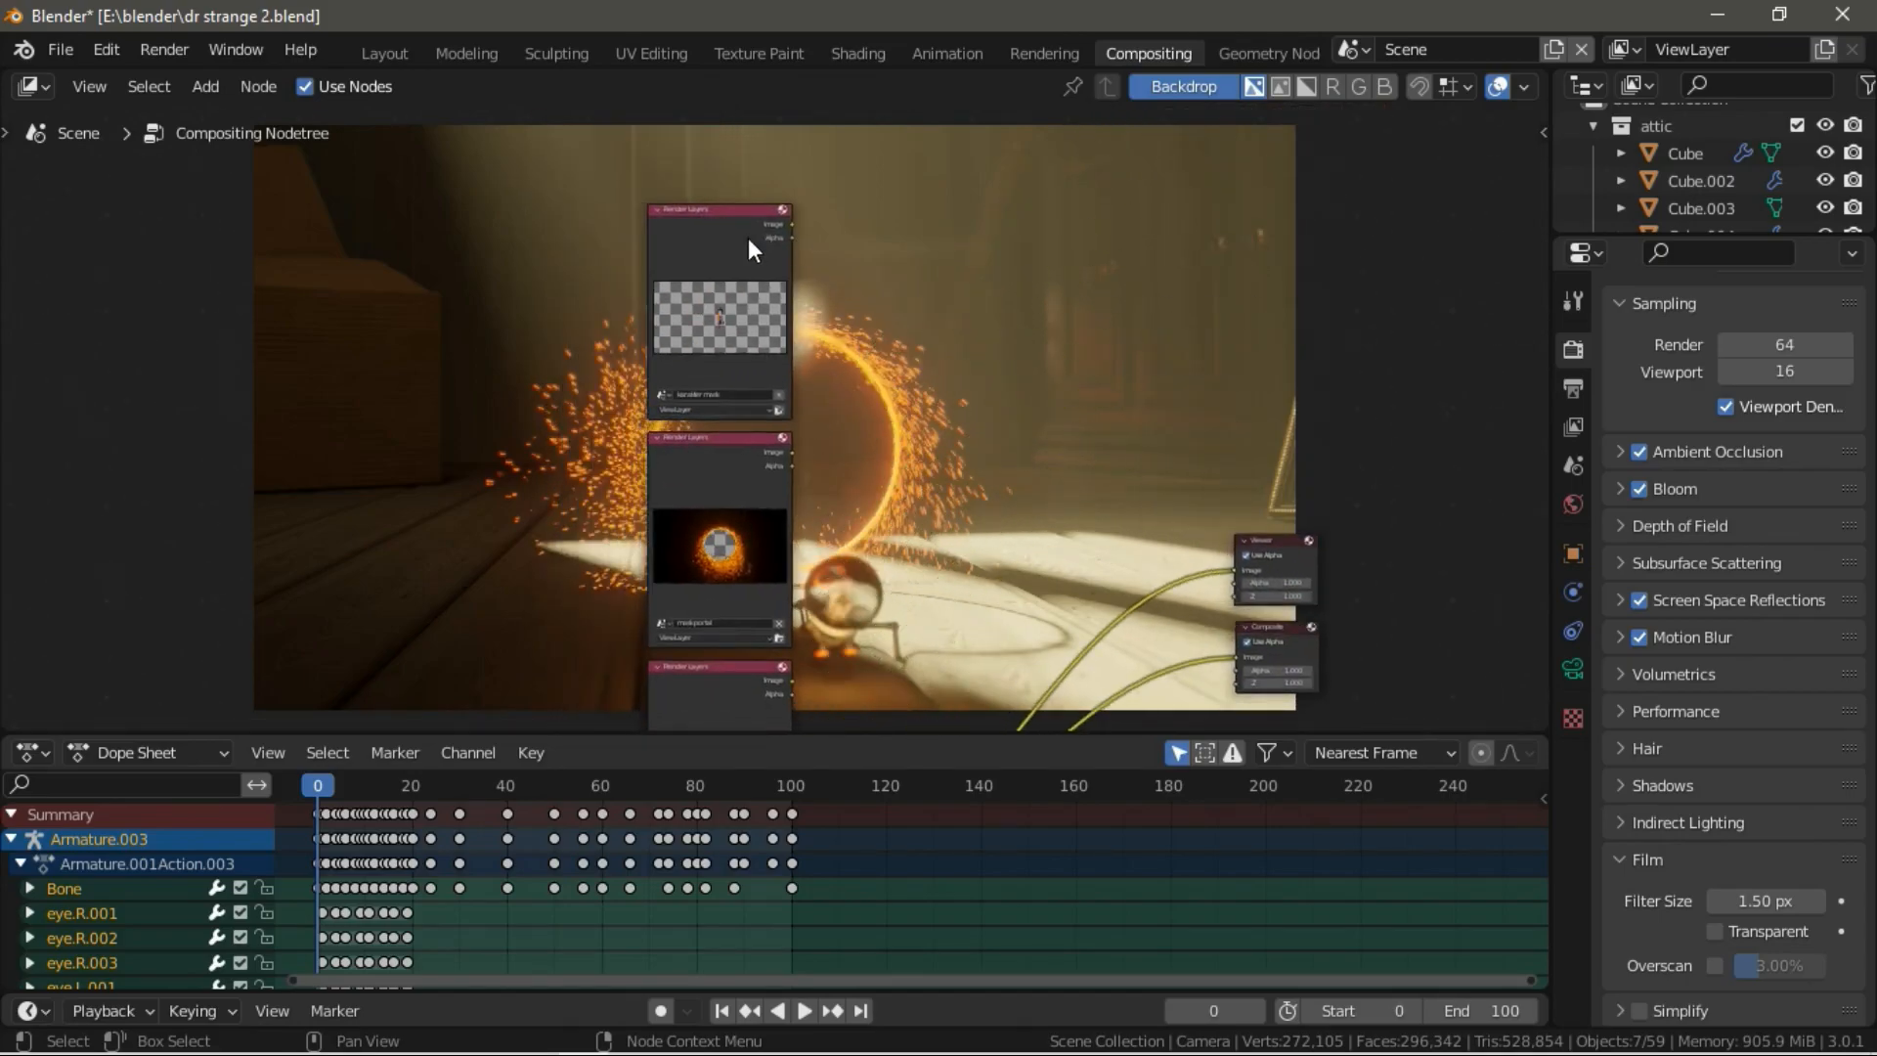
{"action": "left_click", "coordinate": [704, 459]}
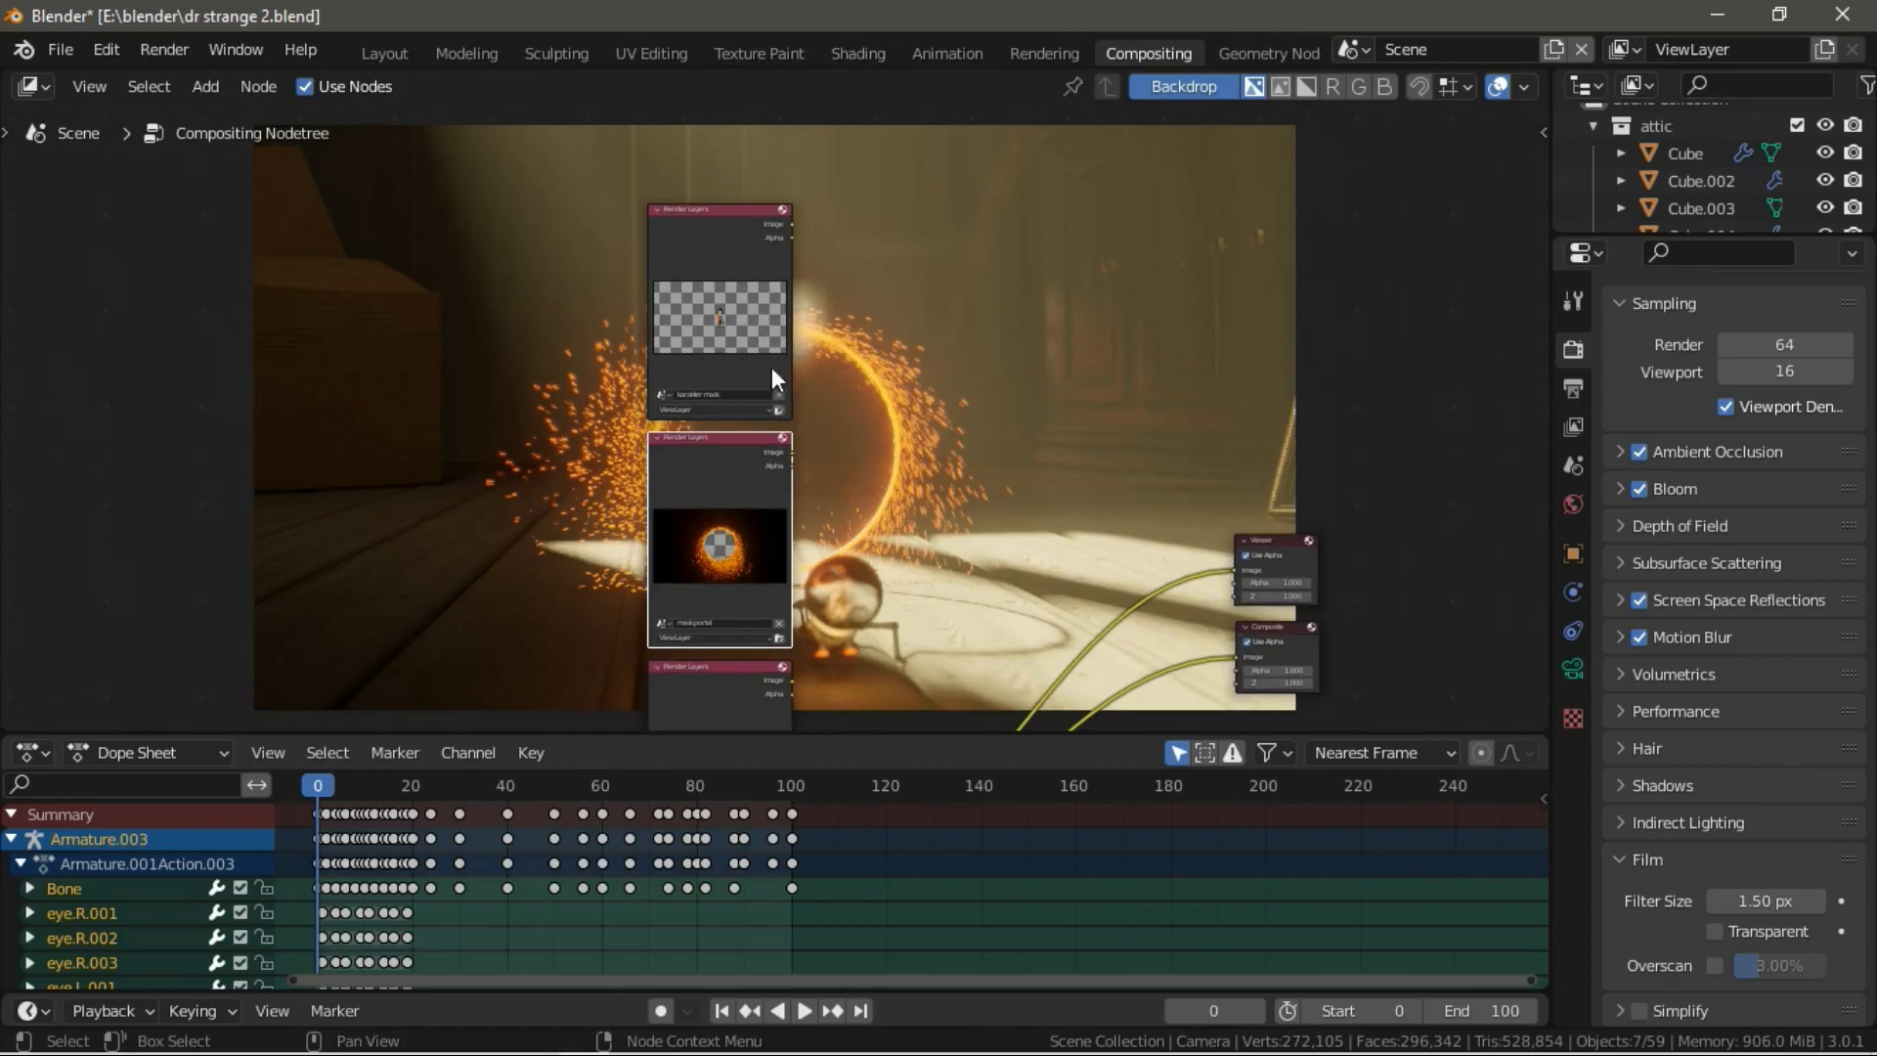
Add a Mix color node to the right of the karakter mask and mask portal Render Layers nodes.
{"action": "middle_click_drag", "start_coordinate": [848, 354], "coordinate": [807, 381]}
{"action": "scroll", "coordinate": [812, 322], "scroll_direction": "up", "scroll_amount": 1}
{"action": "left_click", "coordinate": [807, 385]}
{"action": "key", "text": "shift+a"}
{"action": "mouse_move", "coordinate": [759, 458]}
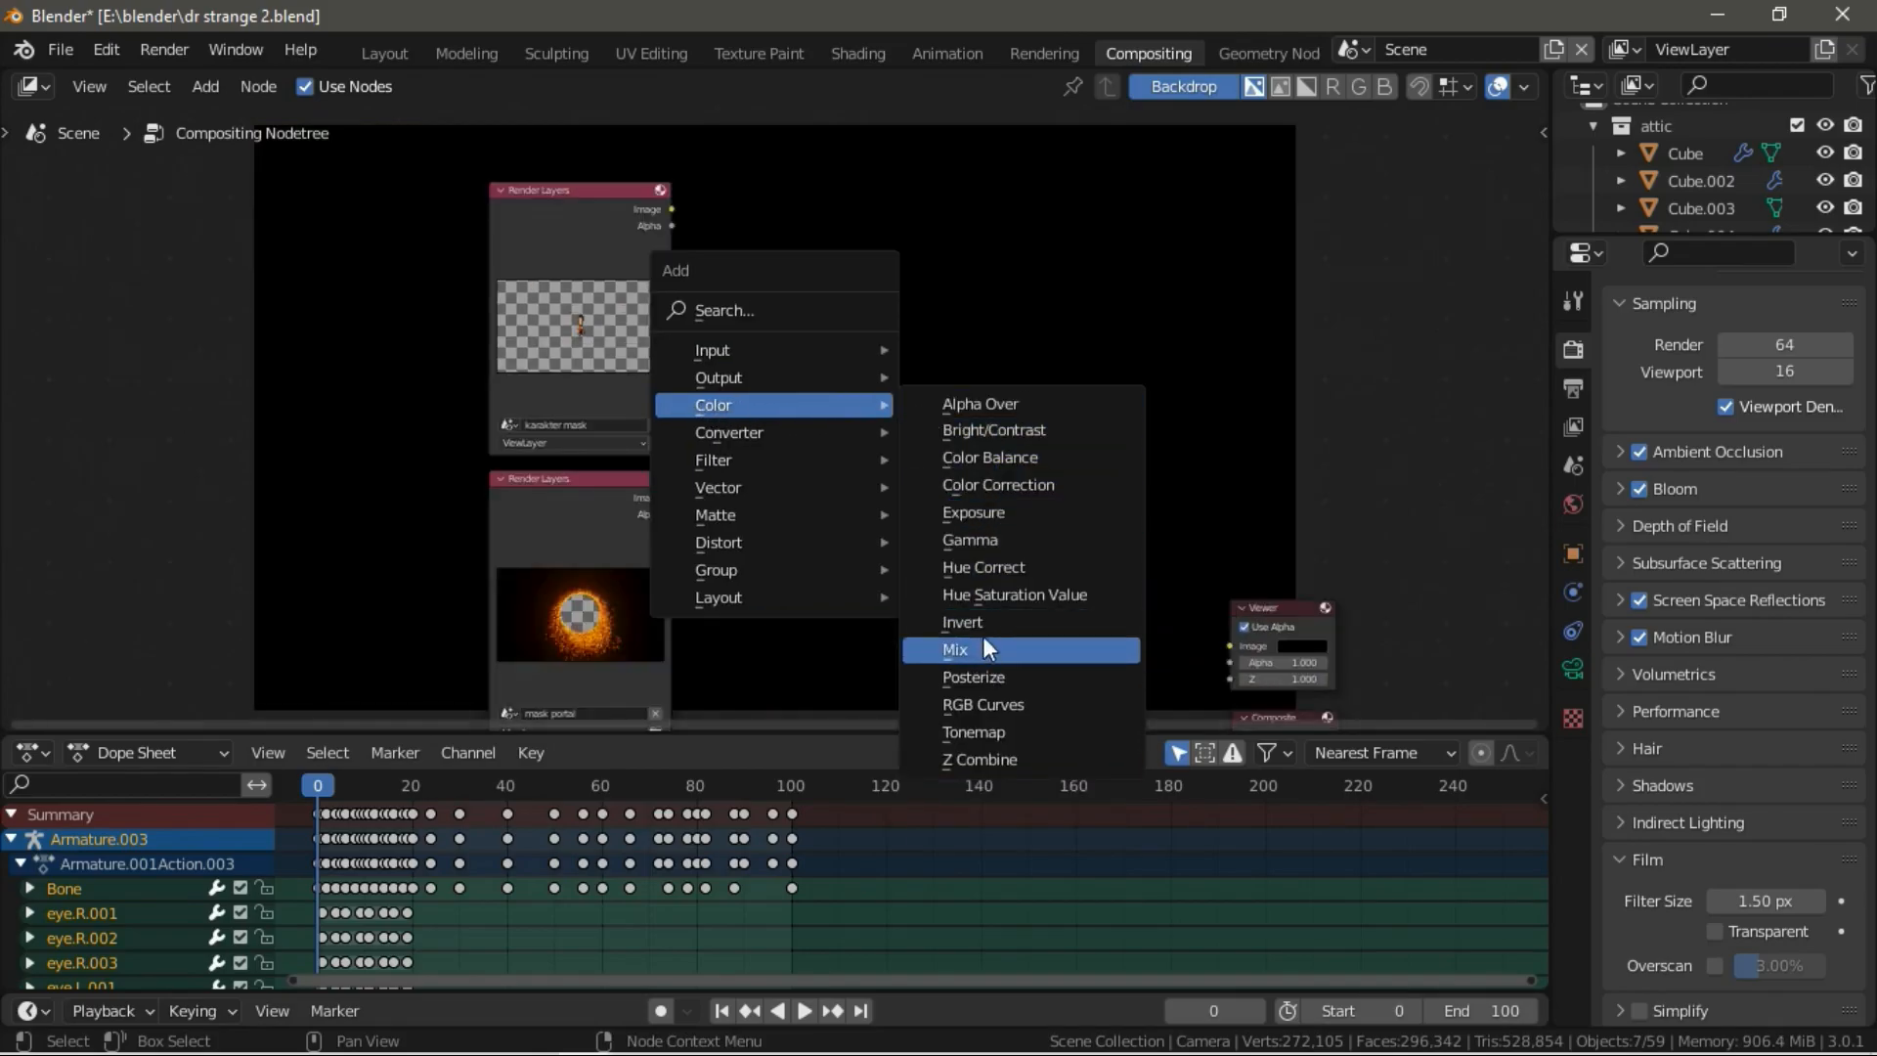
{"action": "left_click", "coordinate": [963, 649]}
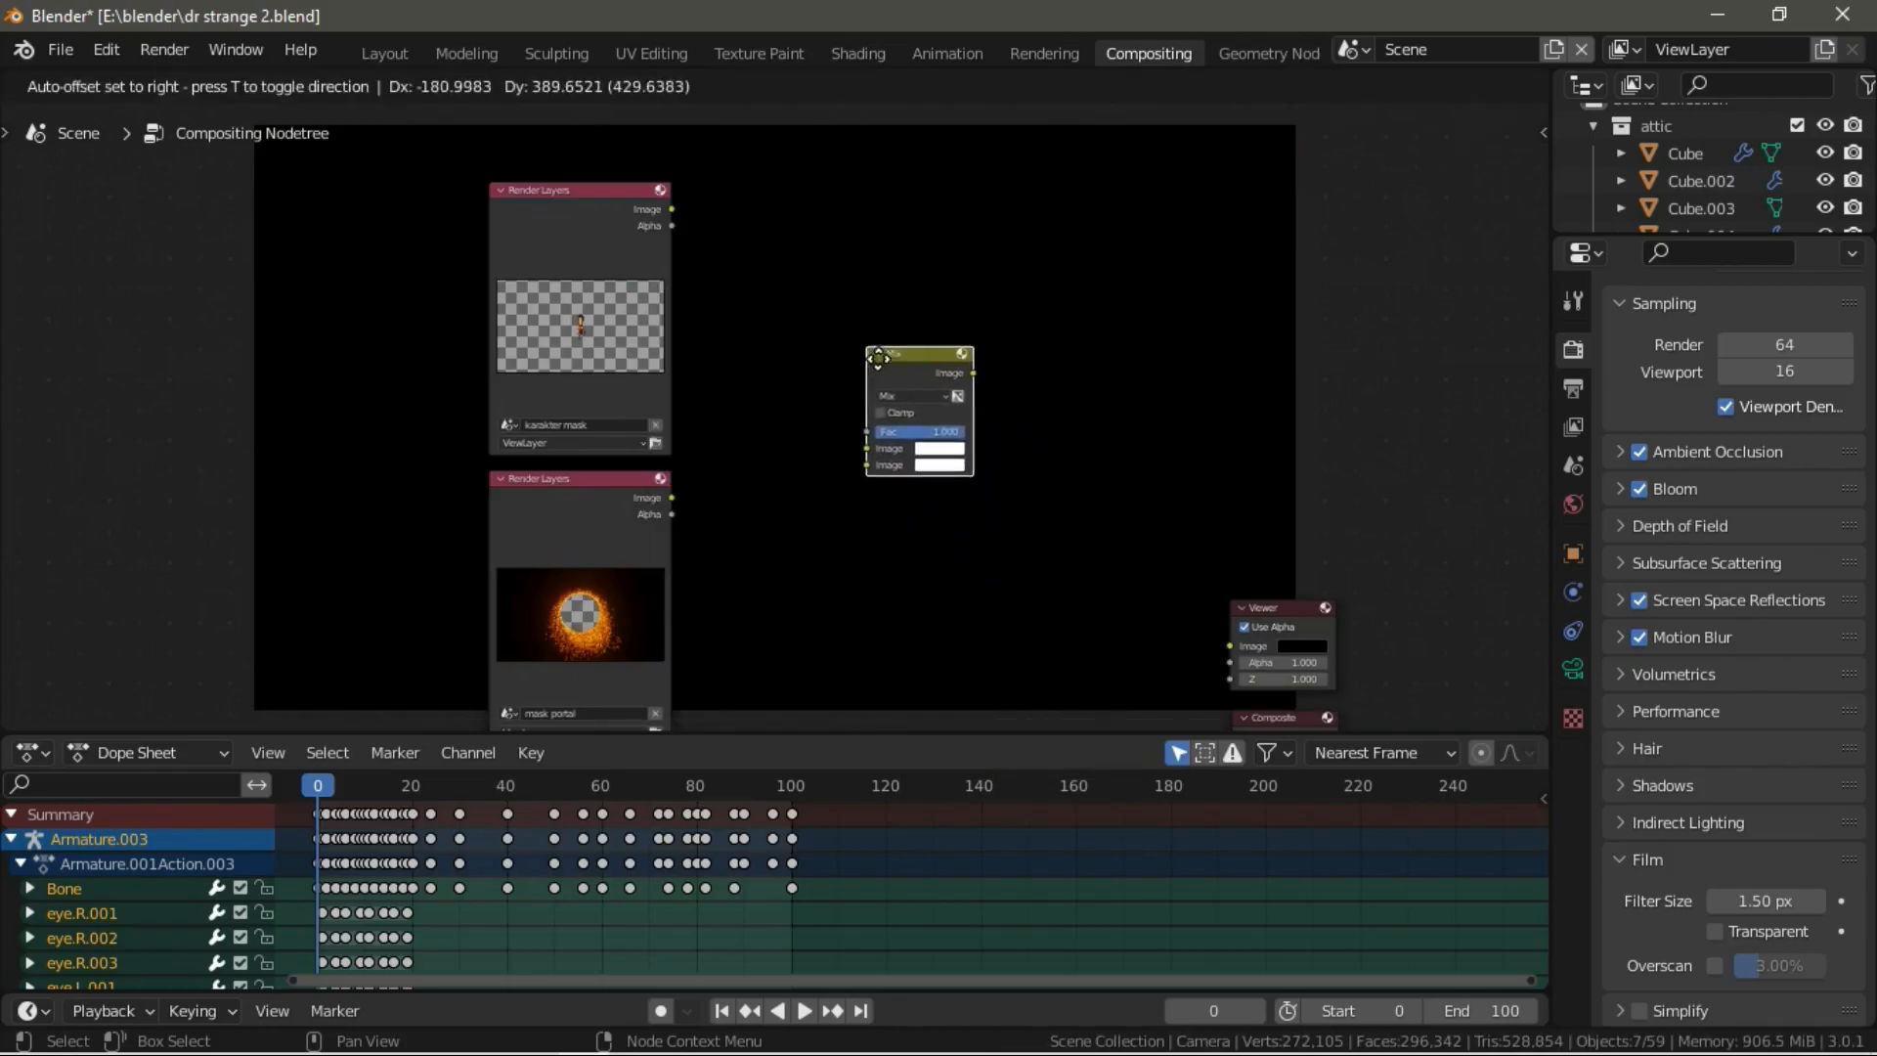
{"action": "left_click", "coordinate": [889, 357]}
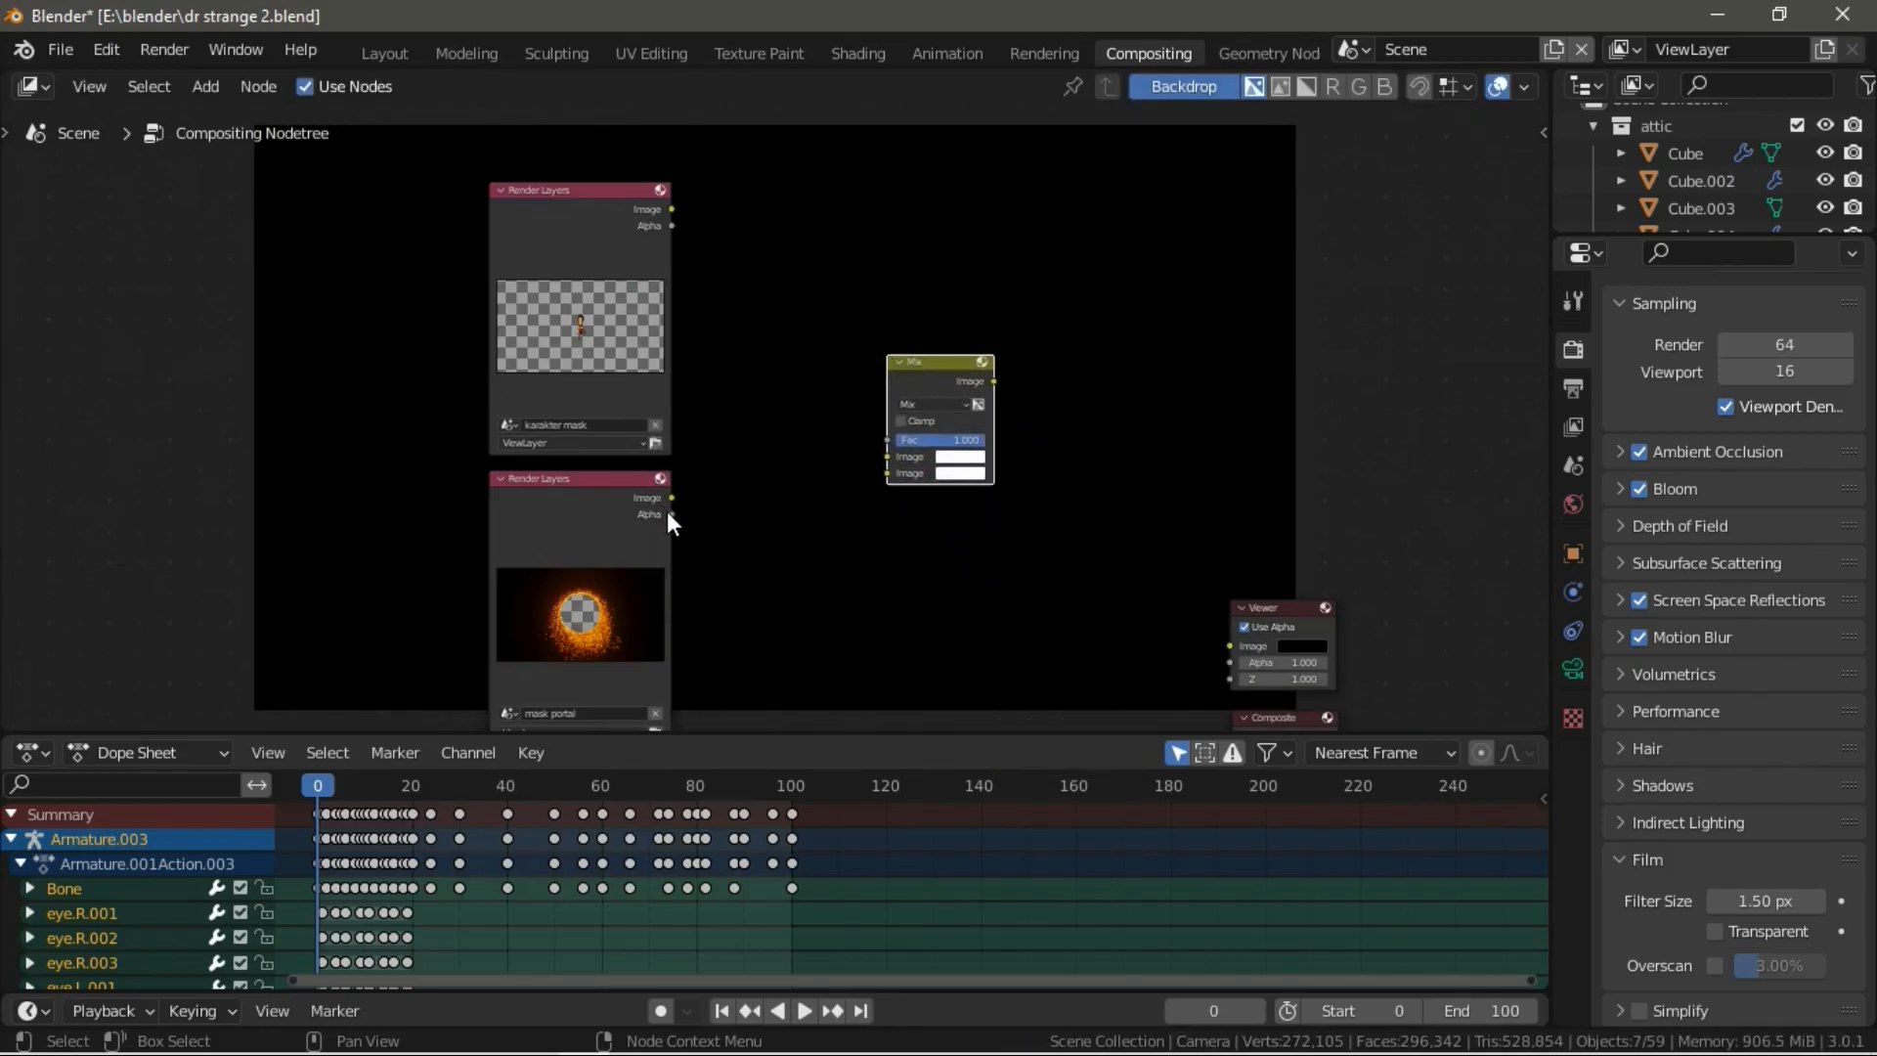
Connect the karakter mask alpha to the Mix node's first image input and the mask portal alpha to the second, and preview the mix.
{"action": "scroll", "coordinate": [645, 563], "scroll_direction": "up", "scroll_amount": 1}
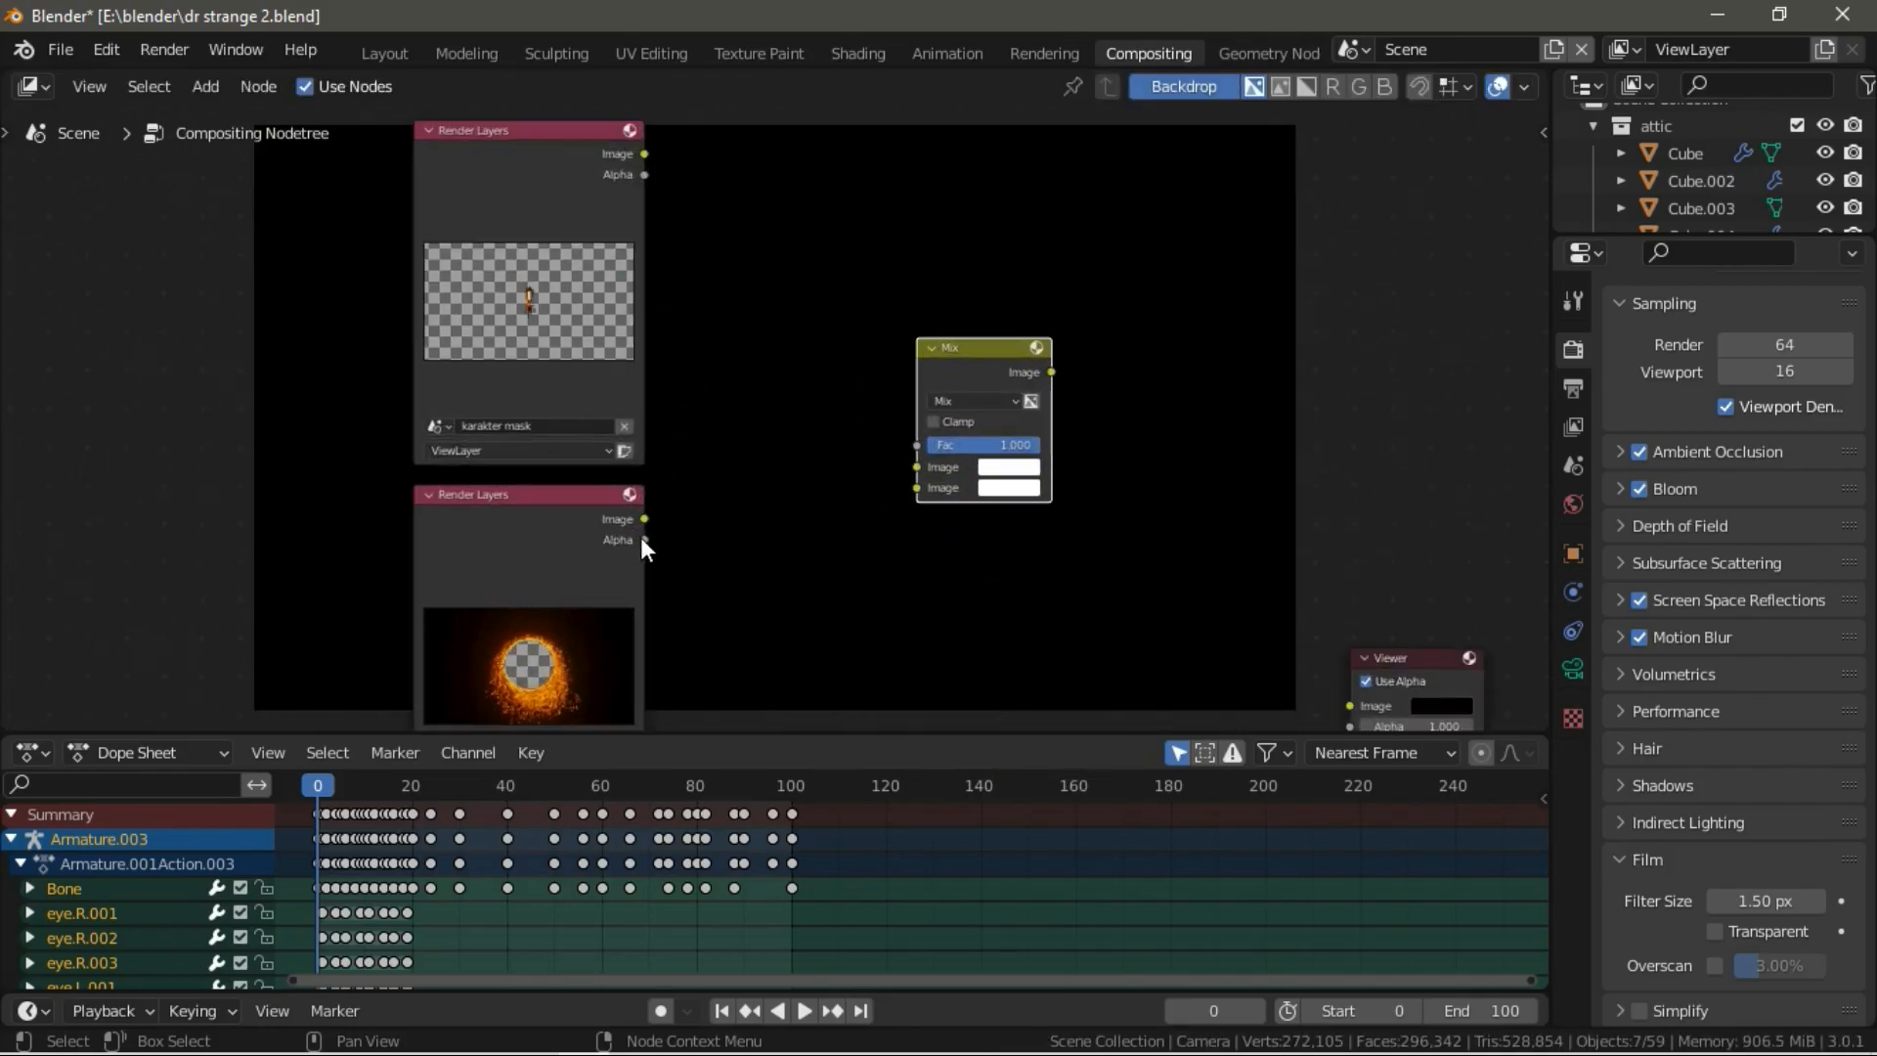
{"action": "left_click_drag", "start_coordinate": [646, 541], "coordinate": [916, 487]}
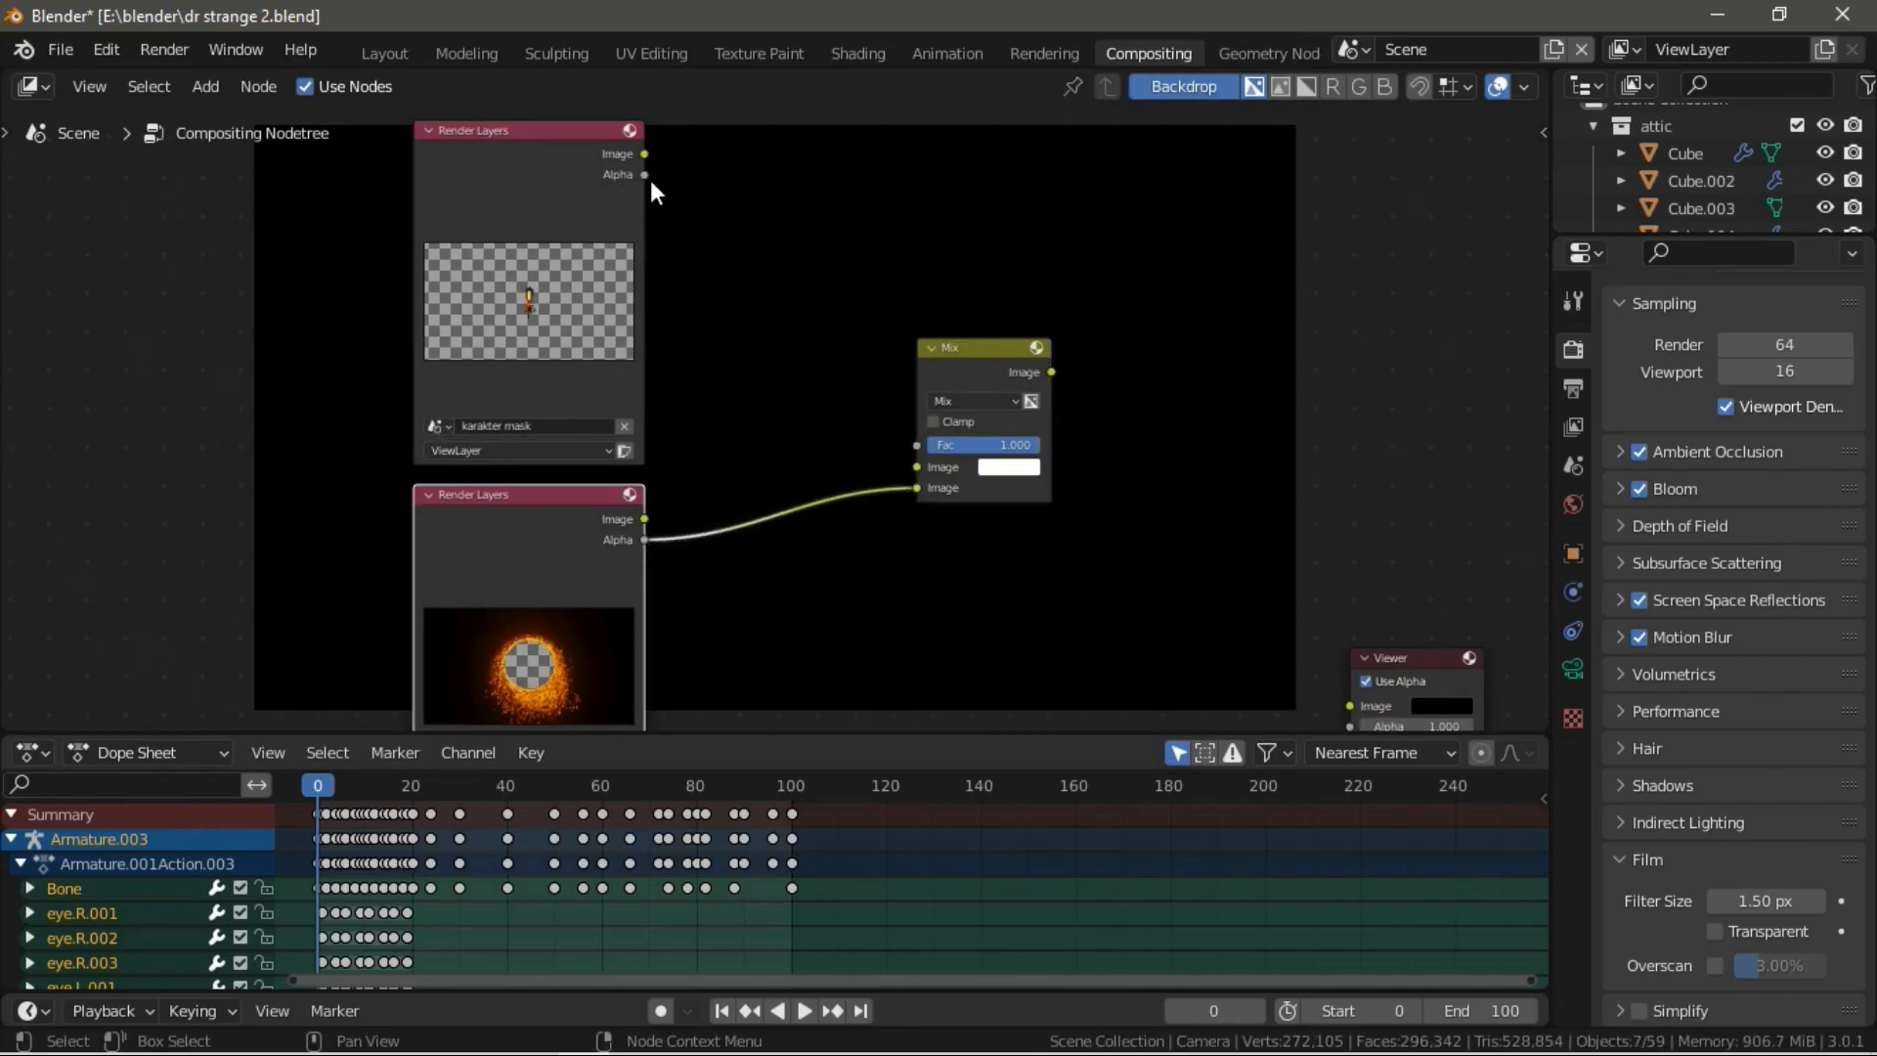
{"action": "left_click_drag", "start_coordinate": [641, 174], "coordinate": [917, 467]}
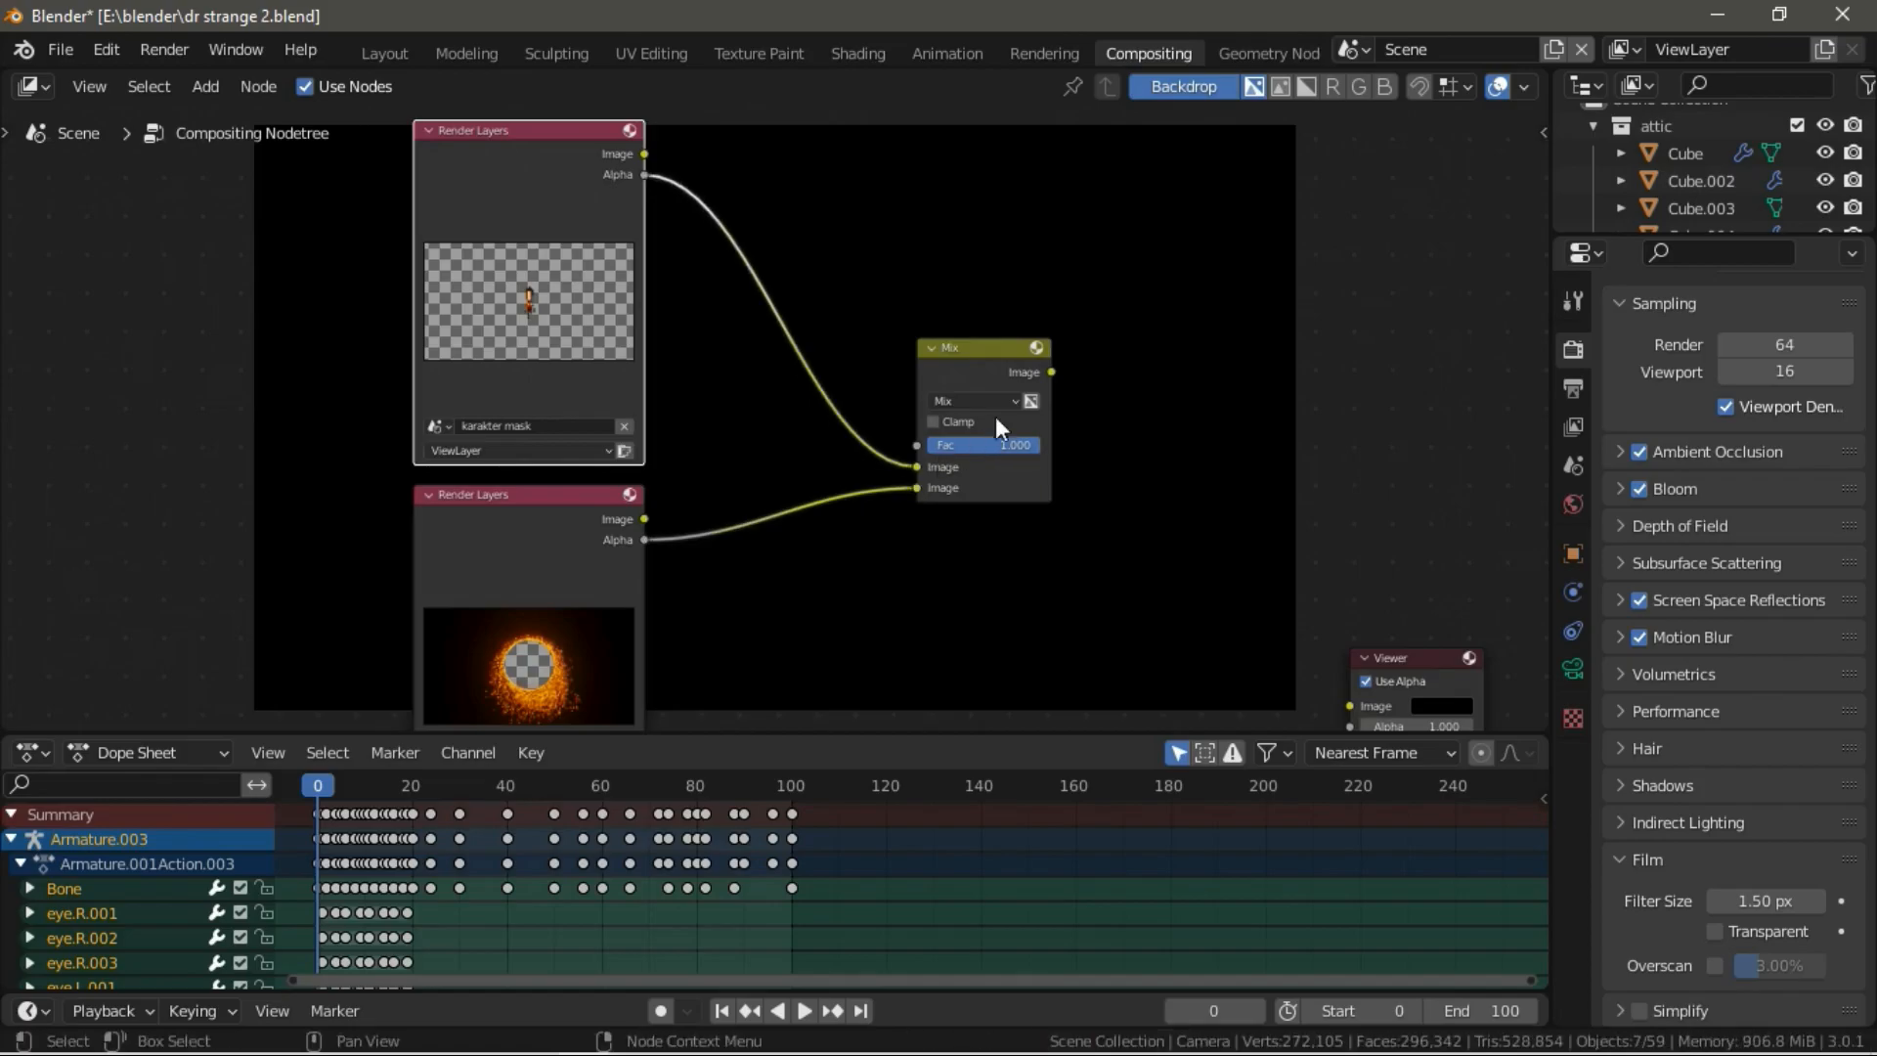
{"action": "left_click", "coordinate": [991, 369], "text": "ctrl+shift"}
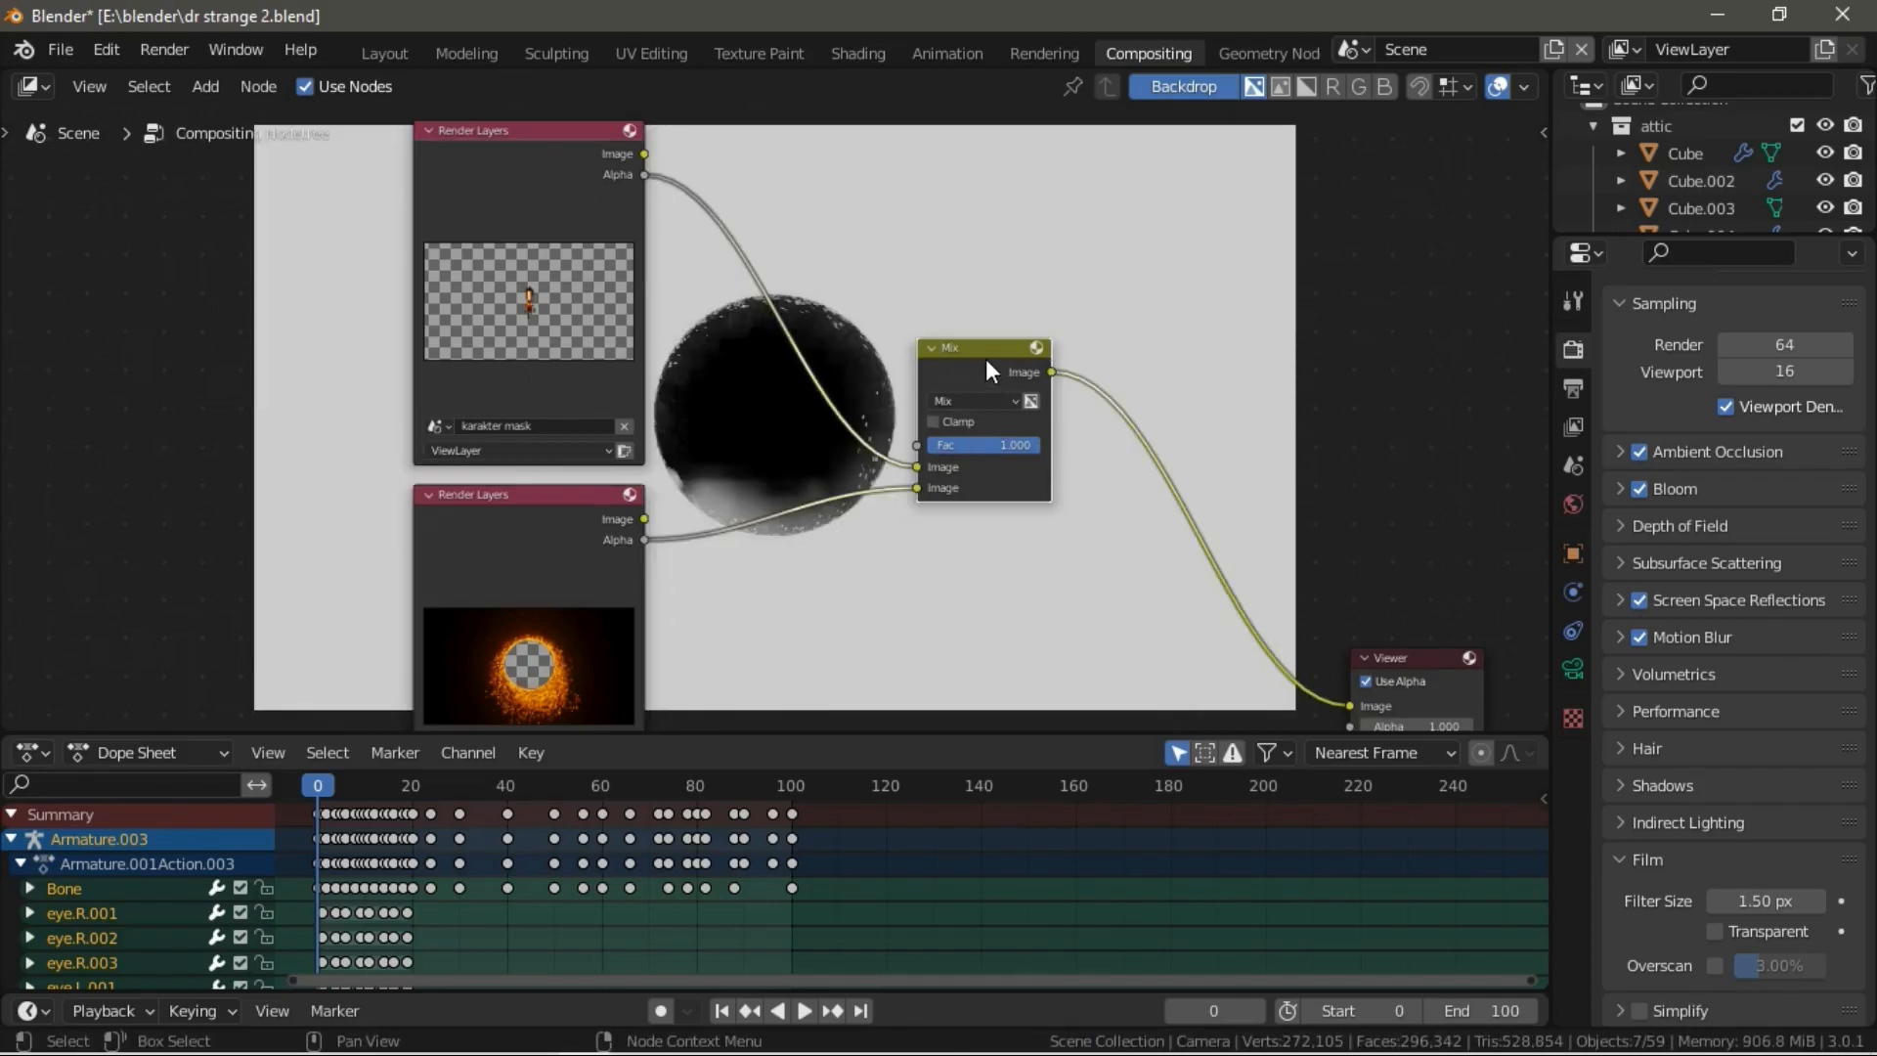
Set the mixing node's blend mode to Add and swap its image inputs so the mask portal alpha comes first.
{"action": "scroll", "coordinate": [860, 361], "scroll_direction": "down", "scroll_amount": 1}
{"action": "middle_click_drag", "start_coordinate": [867, 396], "coordinate": [820, 356]}
{"action": "scroll", "coordinate": [831, 377], "scroll_direction": "up", "scroll_amount": 1}
{"action": "left_click_drag", "start_coordinate": [850, 408], "coordinate": [924, 386]}
{"action": "left_click", "coordinate": [901, 357]}
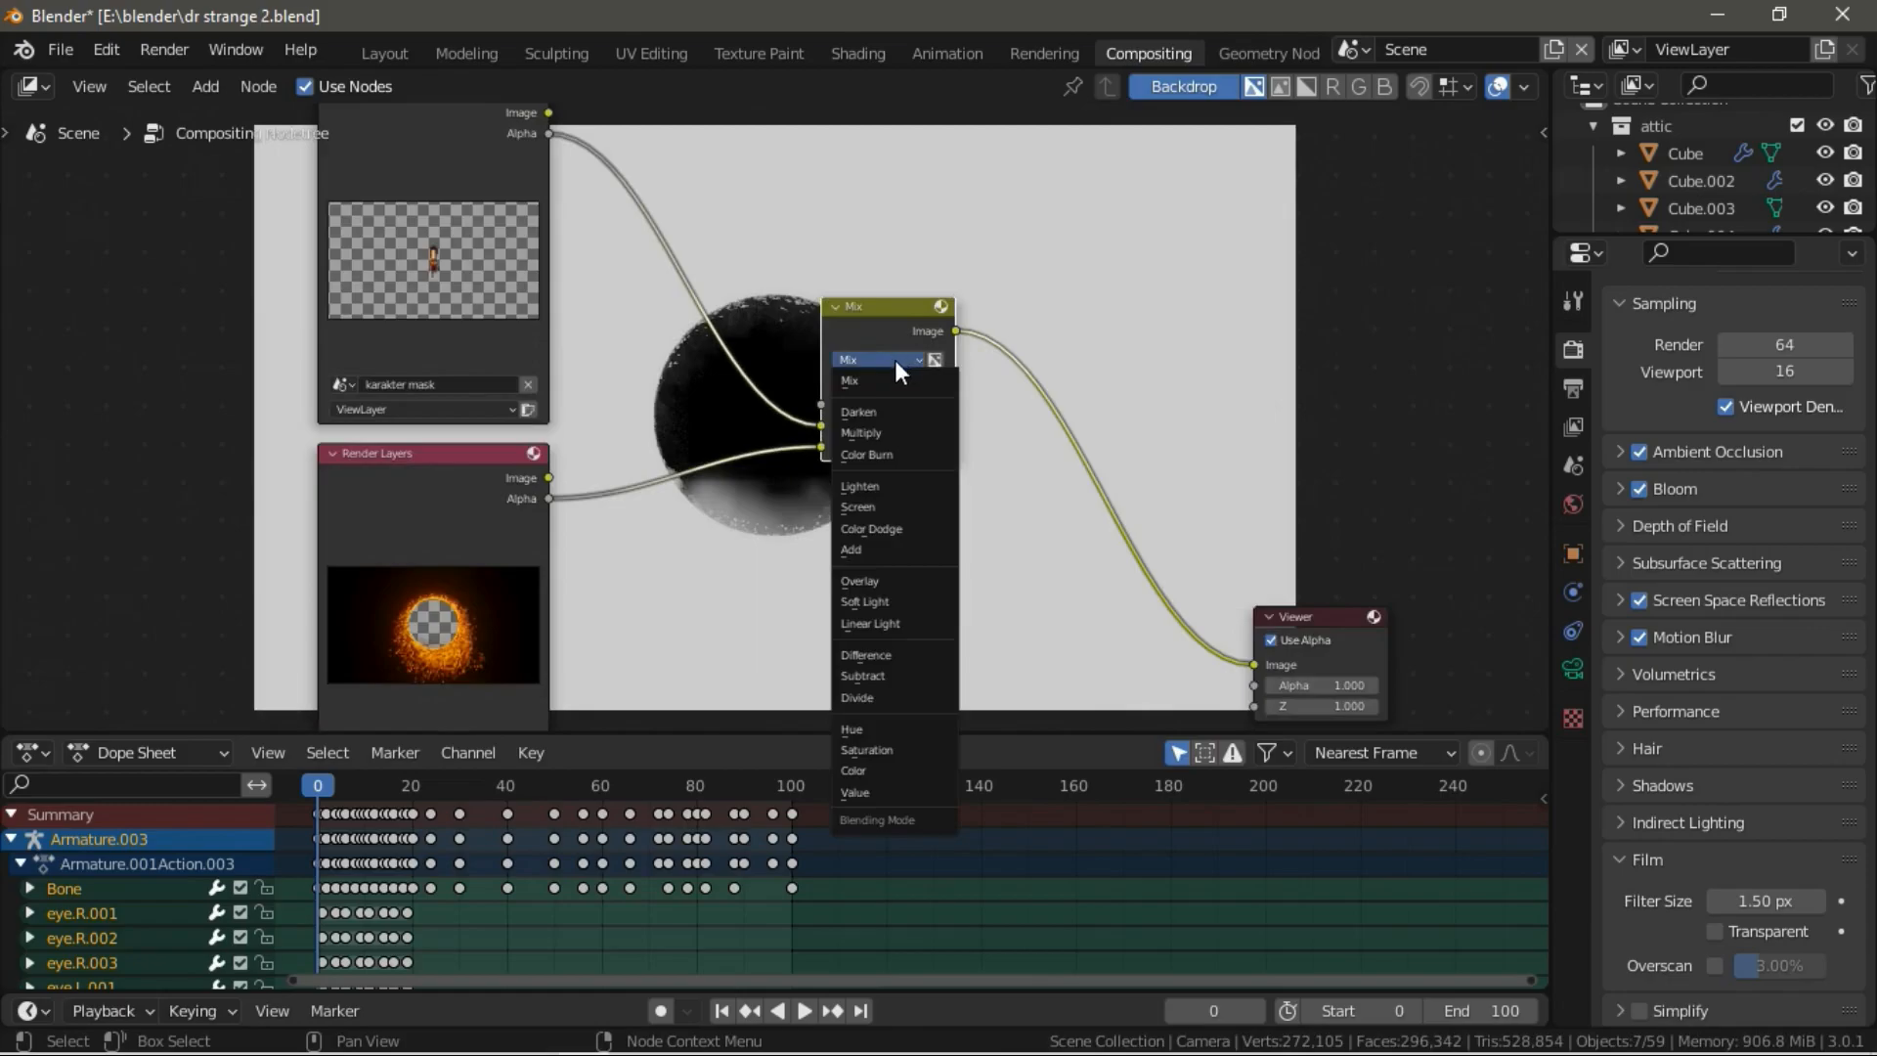
{"action": "left_click", "coordinate": [860, 551]}
{"action": "left_click_drag", "start_coordinate": [917, 404], "coordinate": [839, 464]}
Test the Add node's factor at 0.758 and restore it to 1.000.
{"action": "scroll", "coordinate": [806, 450], "scroll_direction": "up", "scroll_amount": 2}
{"action": "left_click_drag", "start_coordinate": [978, 398], "coordinate": [1101, 399]}
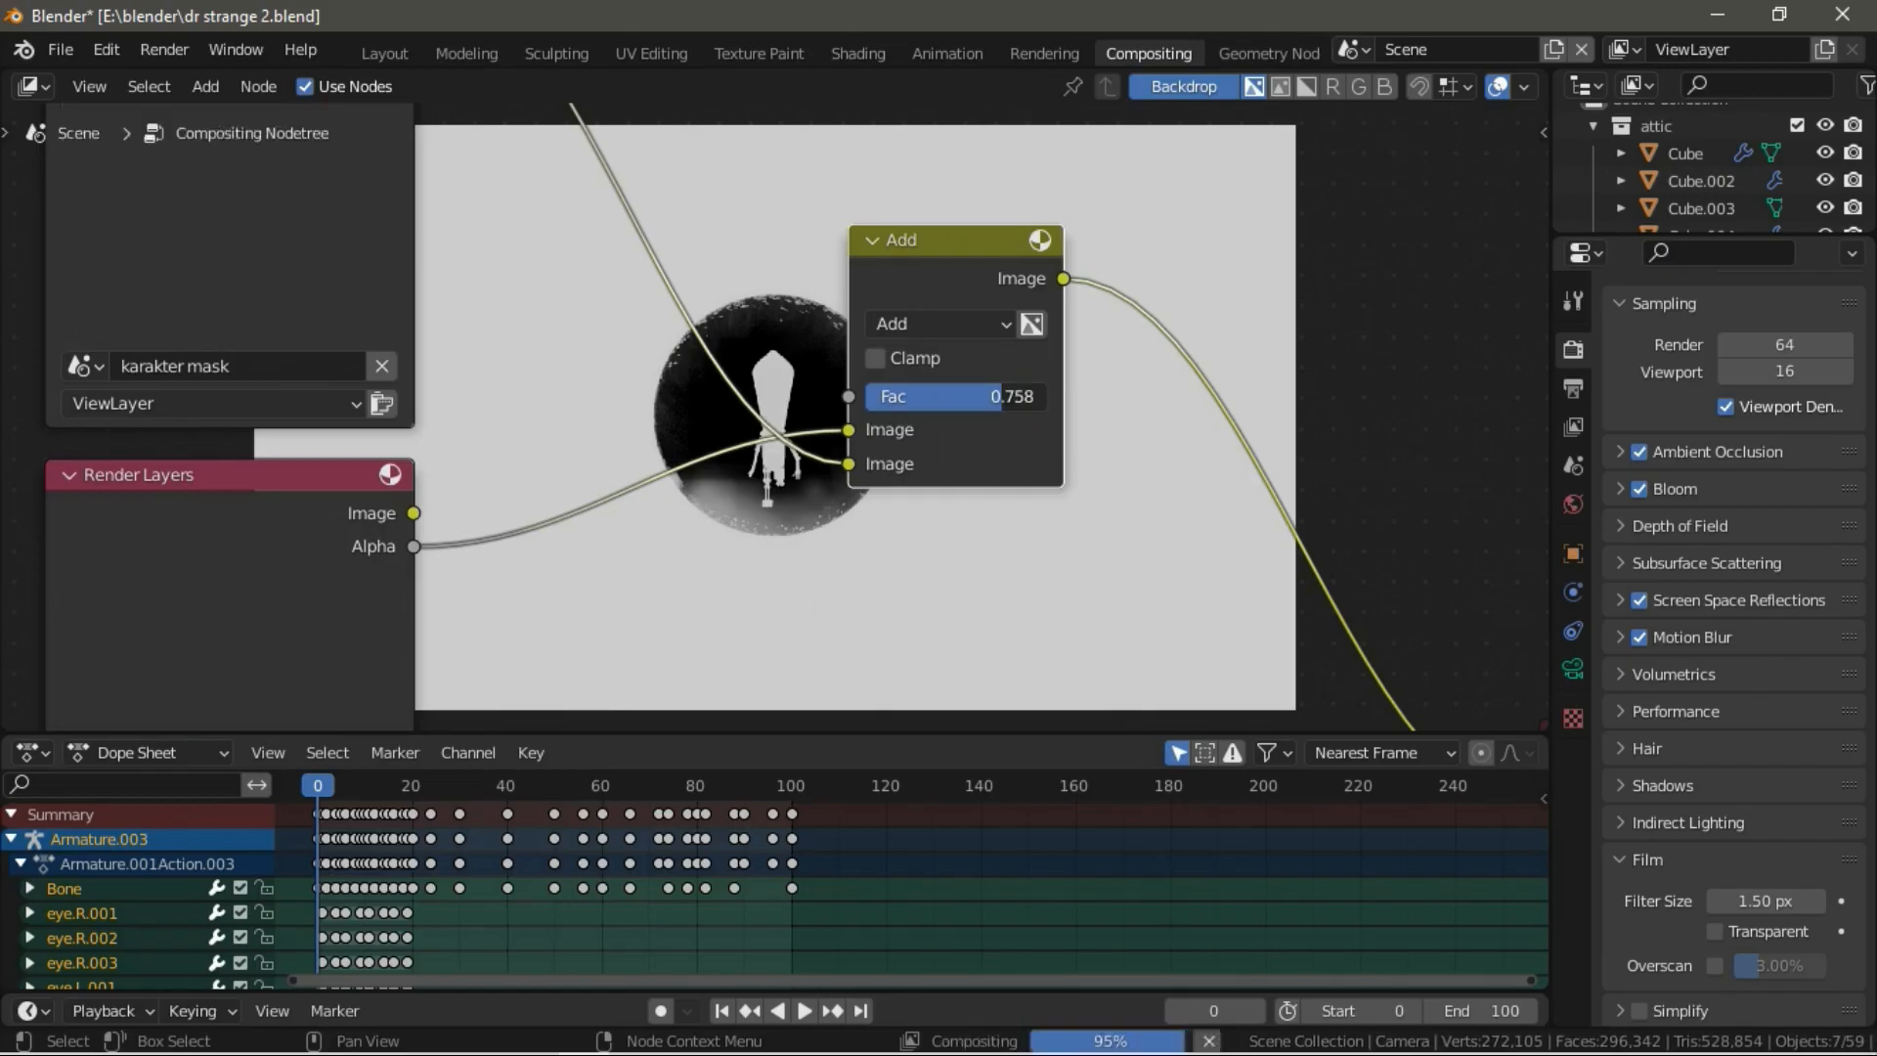
{"action": "scroll", "coordinate": [1003, 399], "scroll_direction": "down", "scroll_amount": 8}
{"action": "middle_click_drag", "start_coordinate": [913, 464], "coordinate": [973, 375]}
{"action": "scroll", "coordinate": [968, 362], "scroll_direction": "down", "scroll_amount": 3}
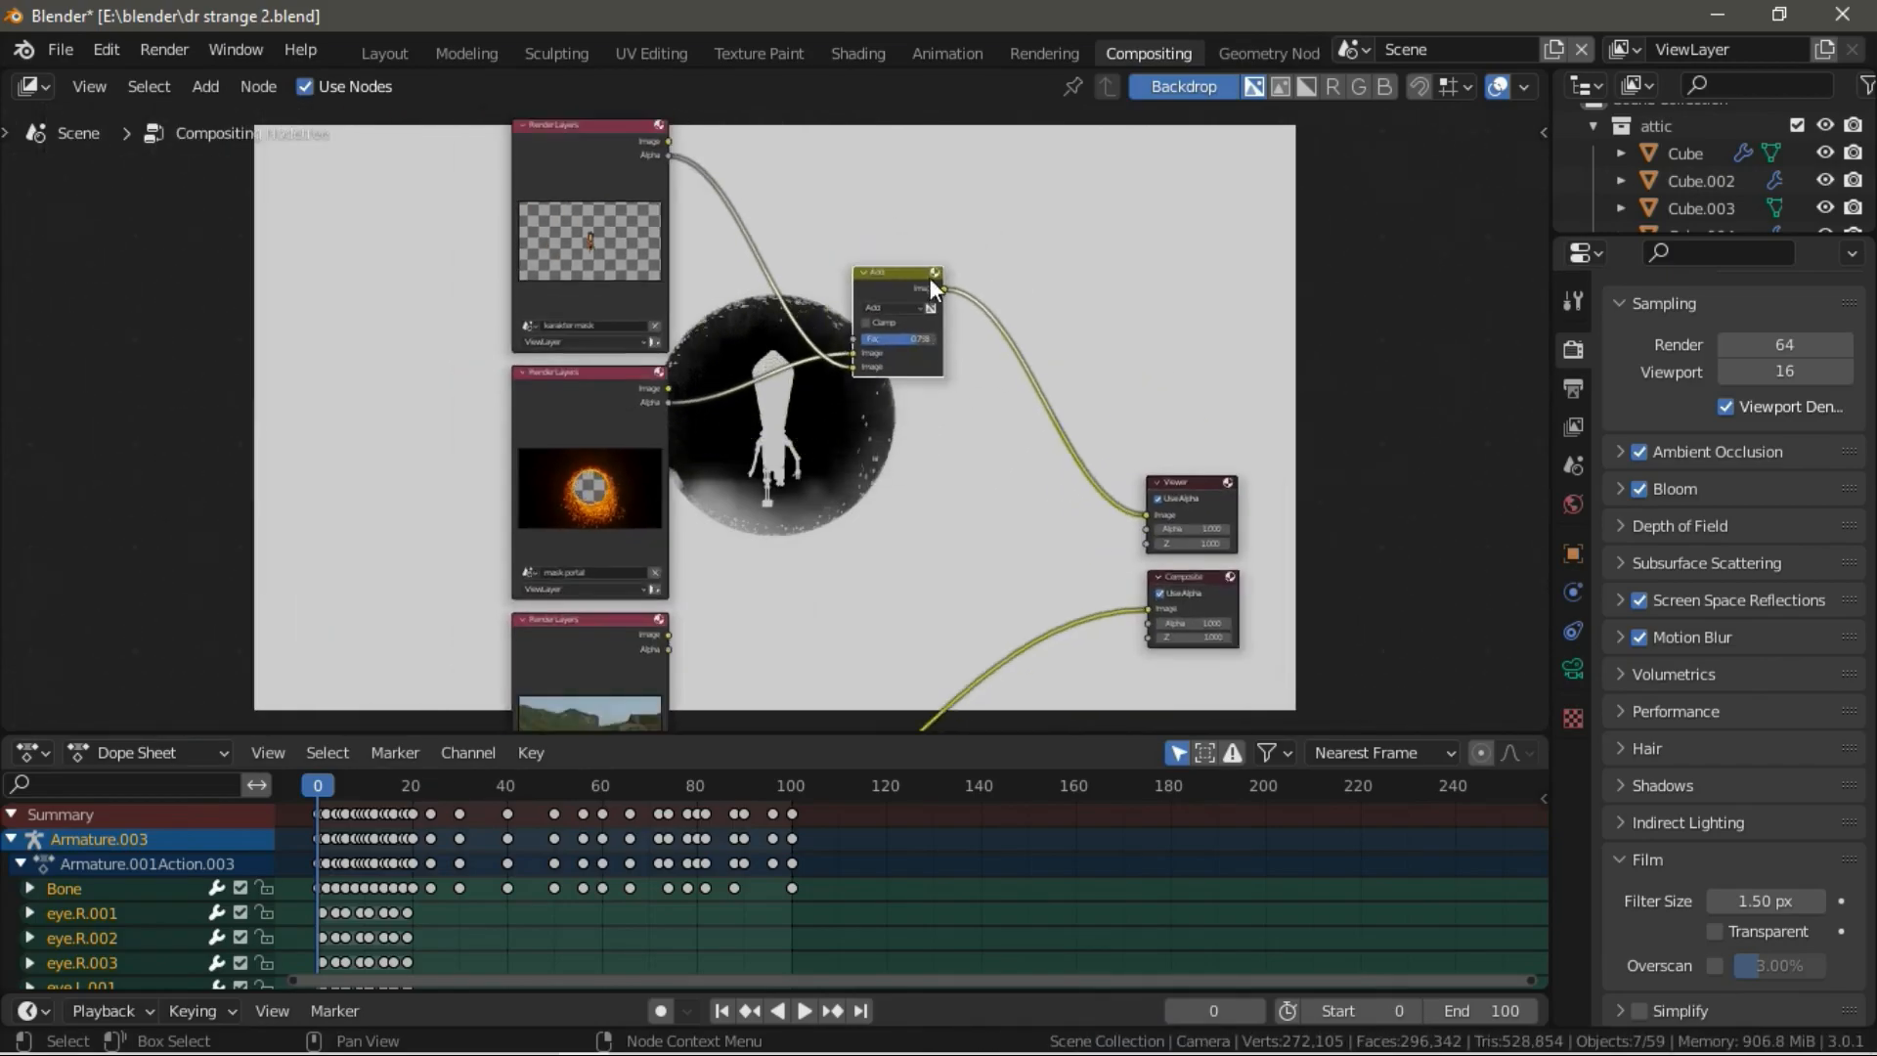
{"action": "left_click_drag", "start_coordinate": [900, 288], "coordinate": [868, 321]}
{"action": "scroll", "coordinate": [870, 327], "scroll_direction": "up", "scroll_amount": 5}
{"action": "mouse_move", "coordinate": [904, 353]}
{"action": "left_mouse_down"}
{"action": "mouse_move", "coordinate": [882, 352]}
{"action": "mouse_move", "coordinate": [940, 352]}
{"action": "left_mouse_up"}
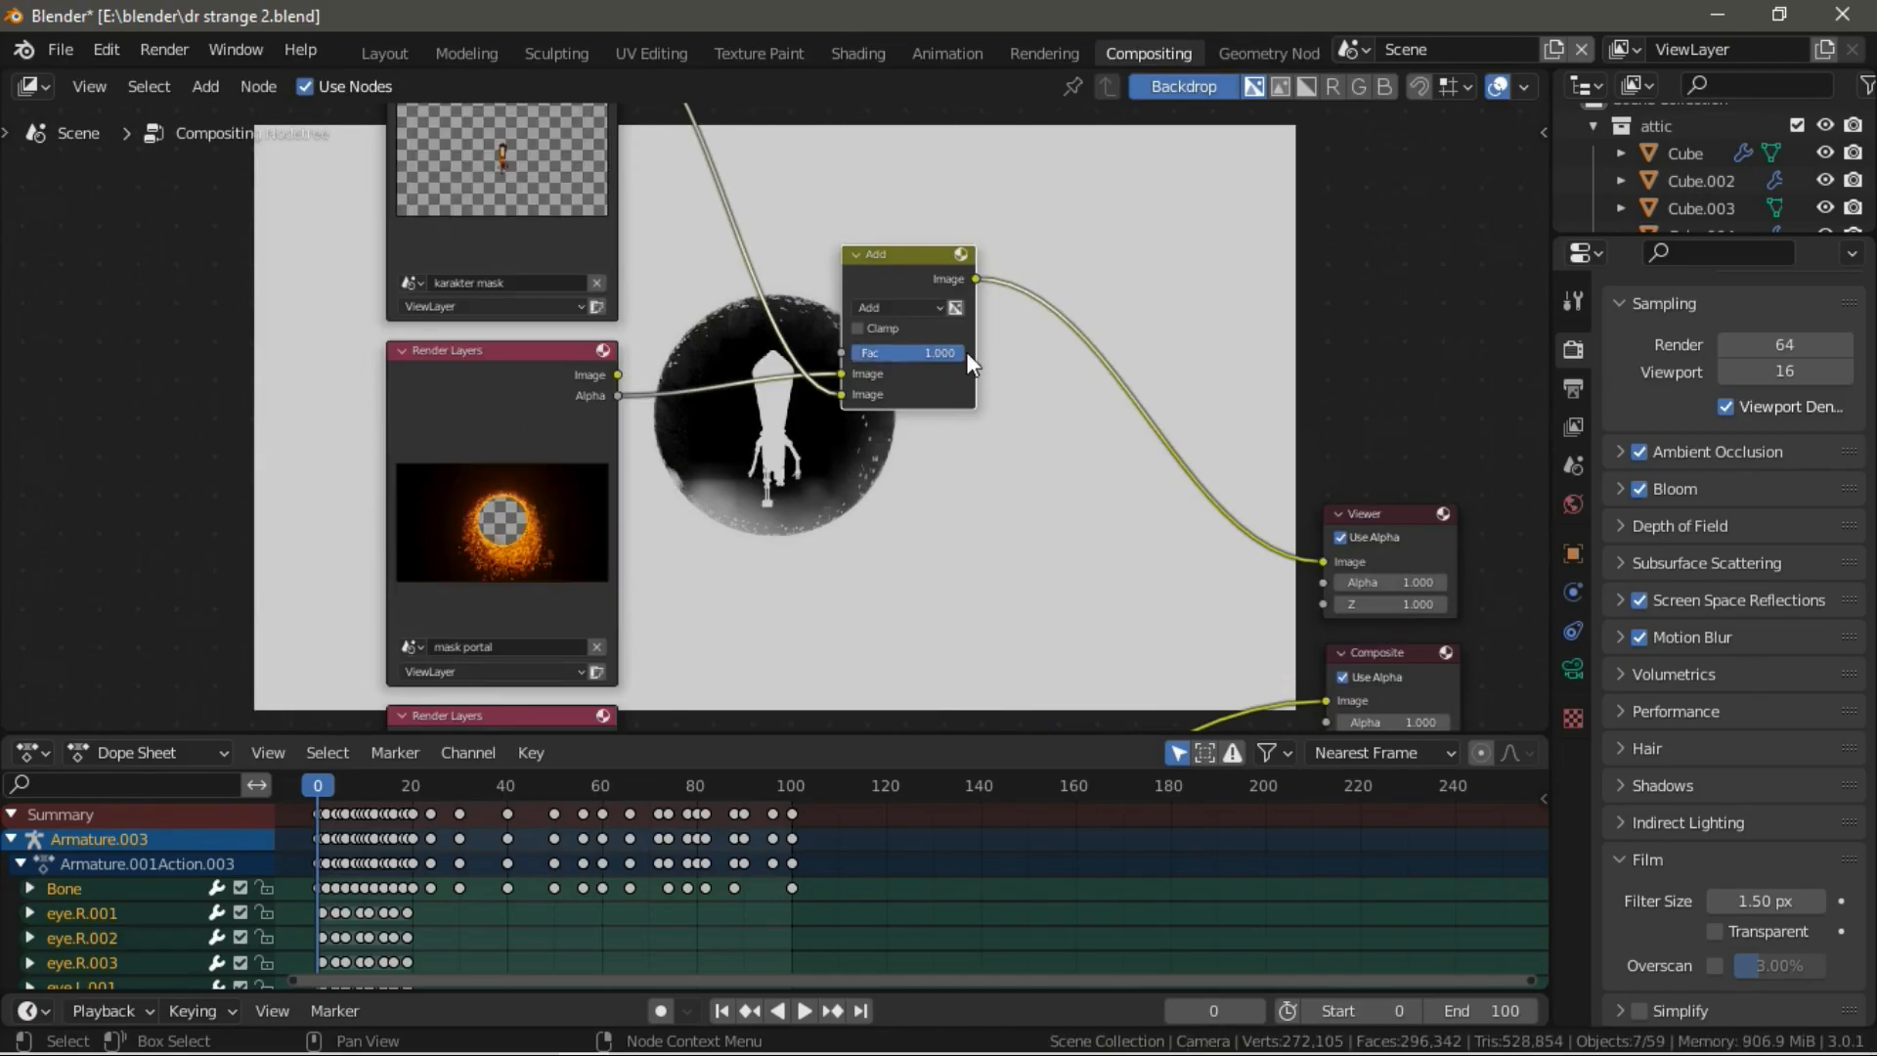
Place a second Mix node below the Add node and connect the main Scene's image to its second image input.
{"action": "scroll", "coordinate": [965, 351], "scroll_direction": "down", "scroll_amount": 4}
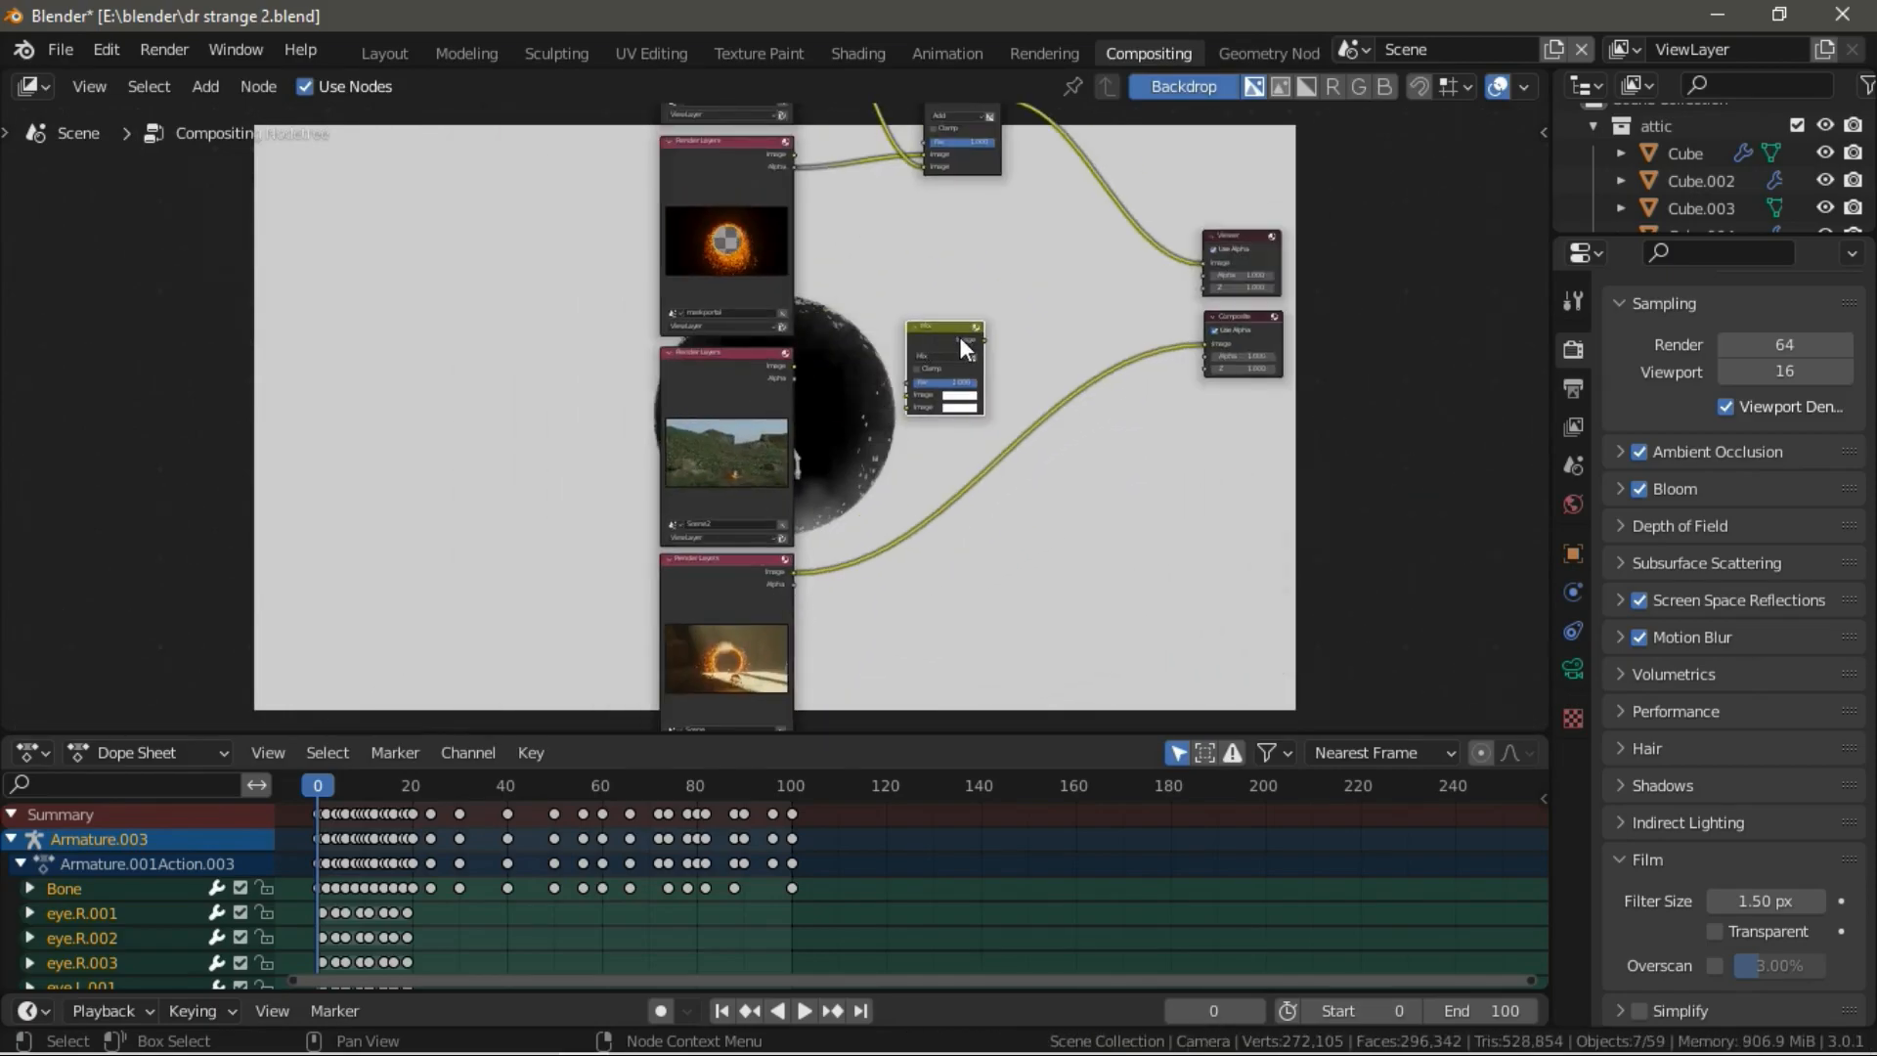
{"action": "left_click_drag", "start_coordinate": [935, 342], "coordinate": [947, 305]}
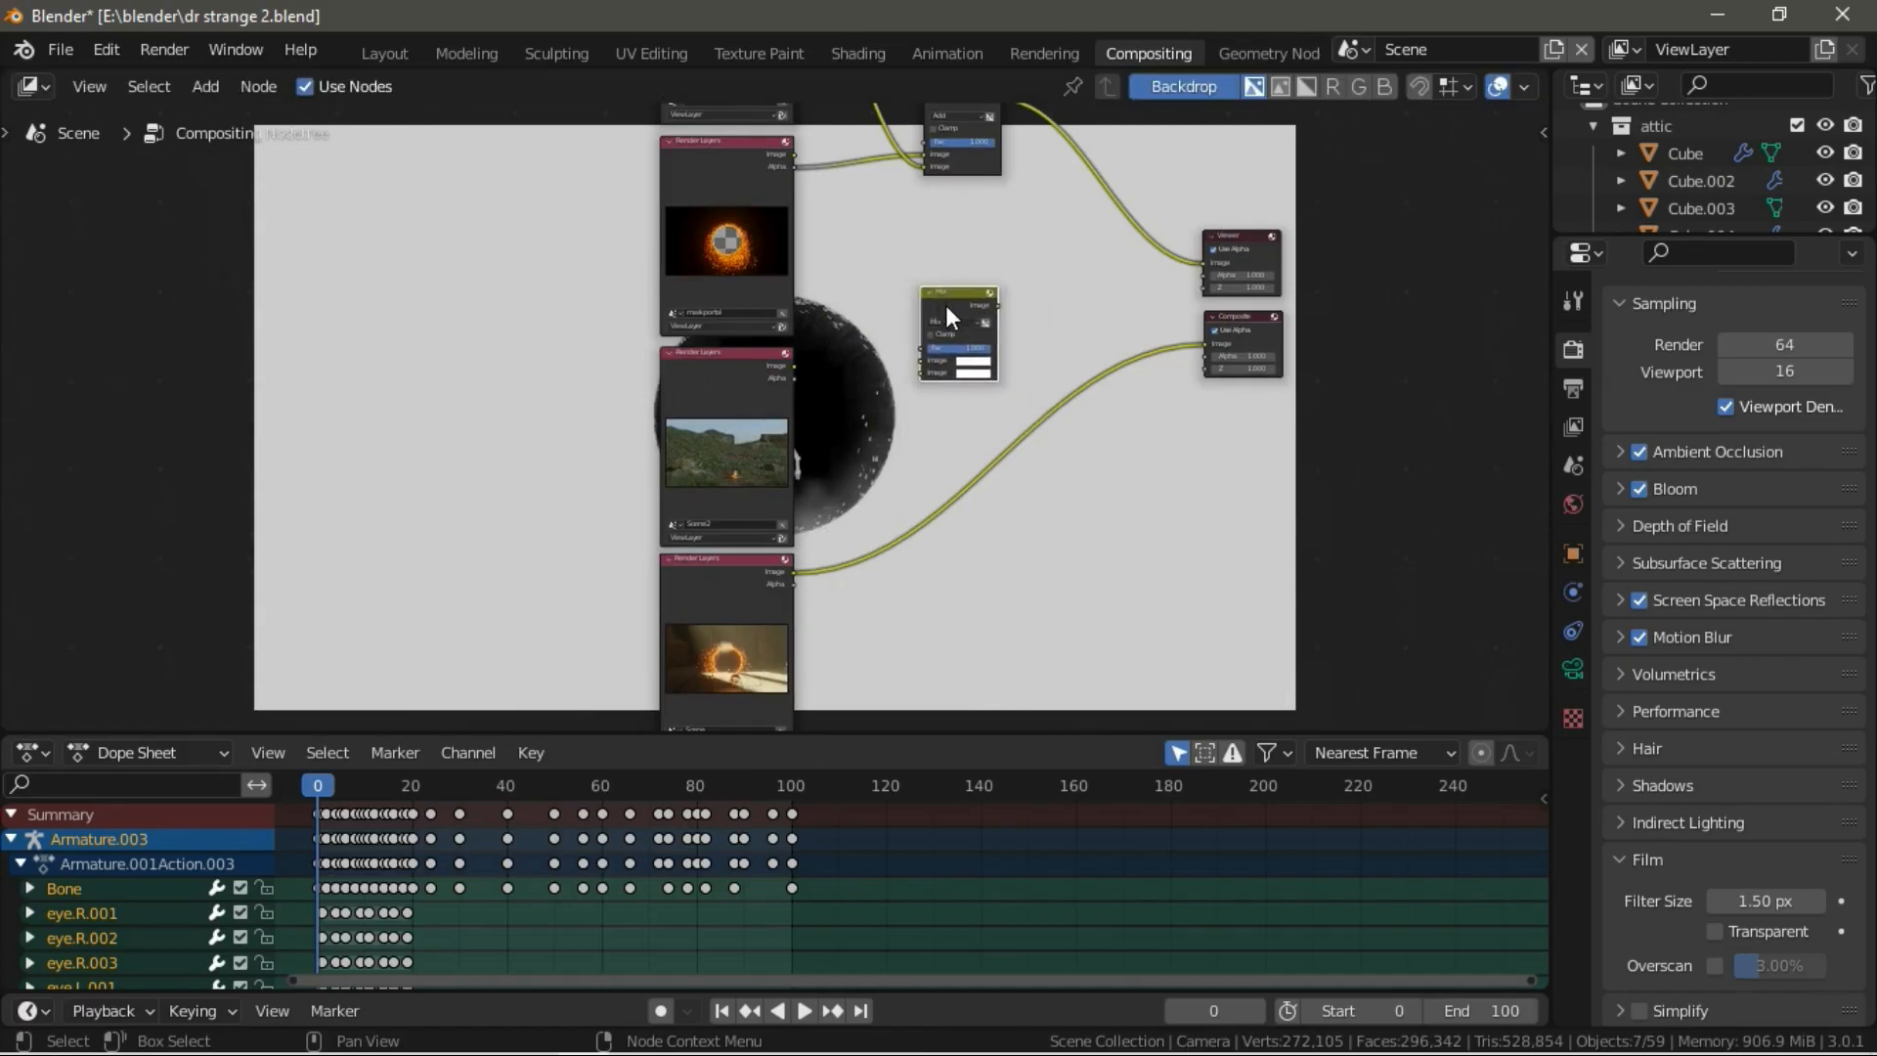
{"action": "scroll", "coordinate": [1001, 270], "scroll_direction": "up", "scroll_amount": 1}
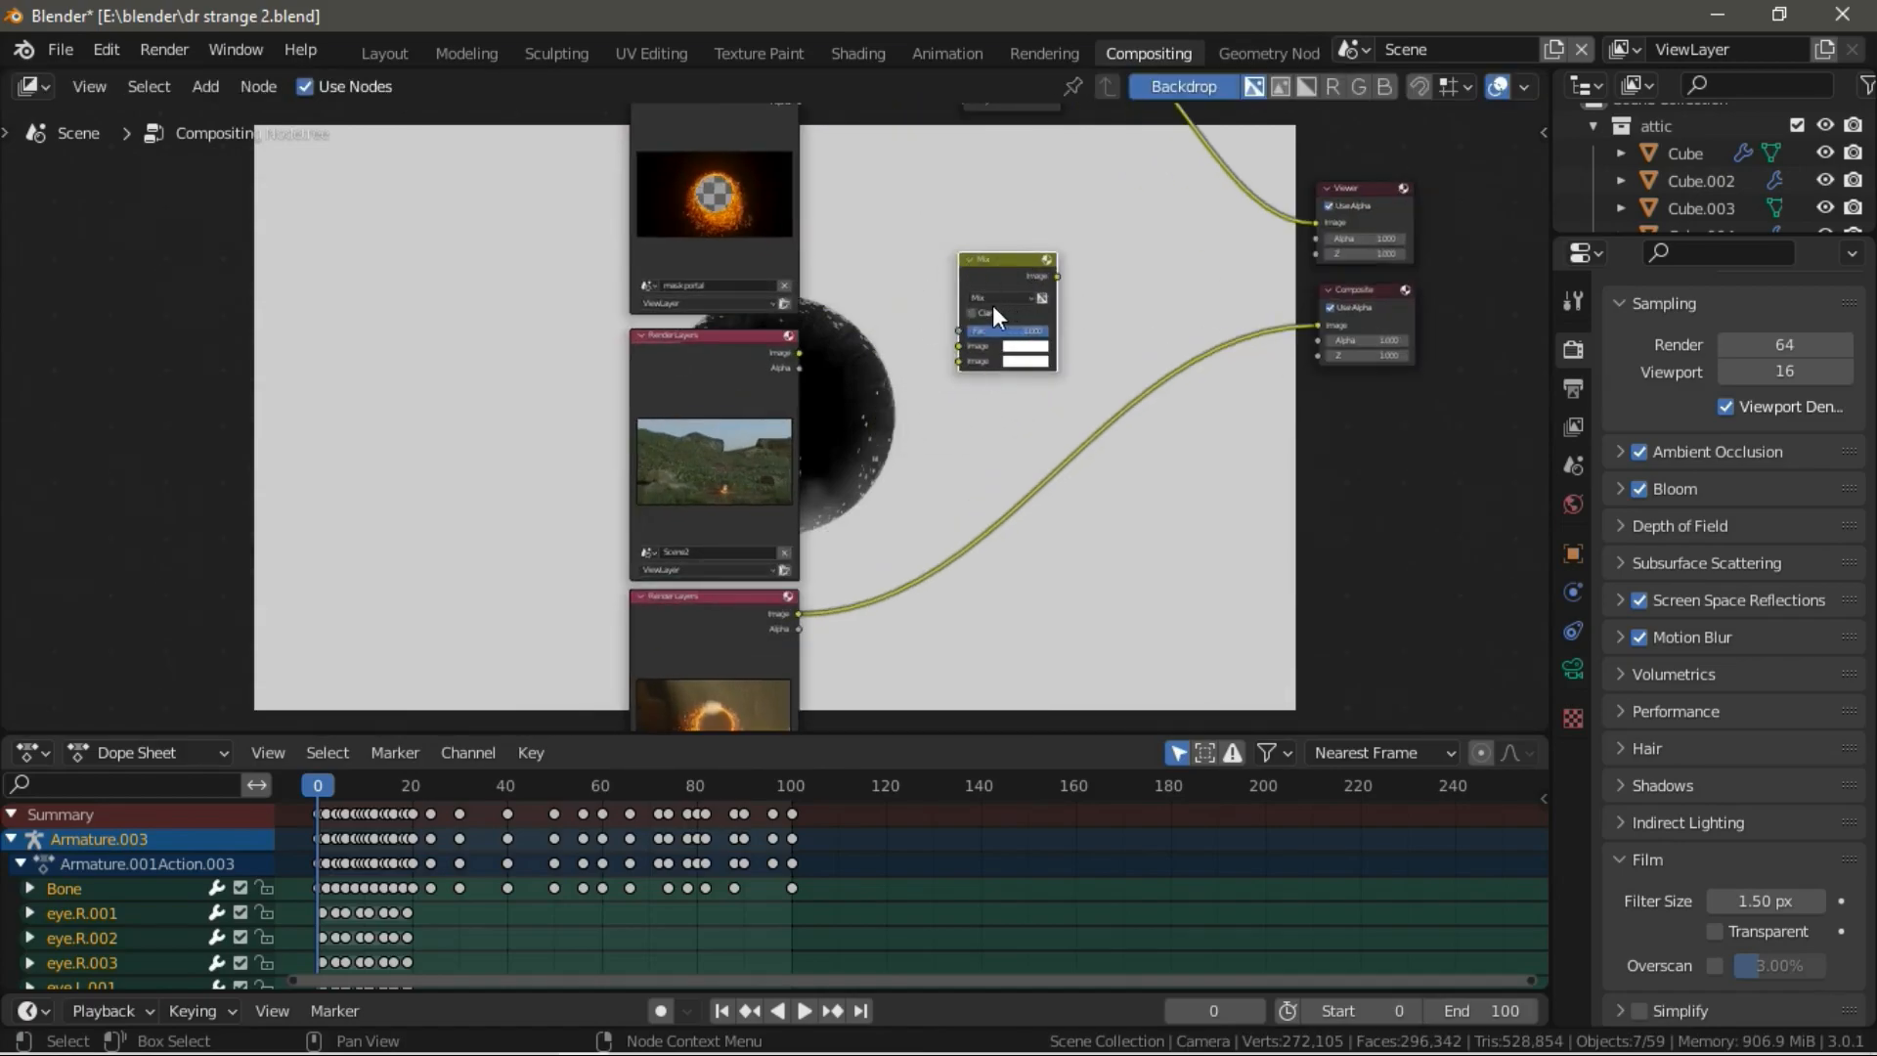
{"action": "scroll", "coordinate": [976, 266], "scroll_direction": "down", "scroll_amount": 2}
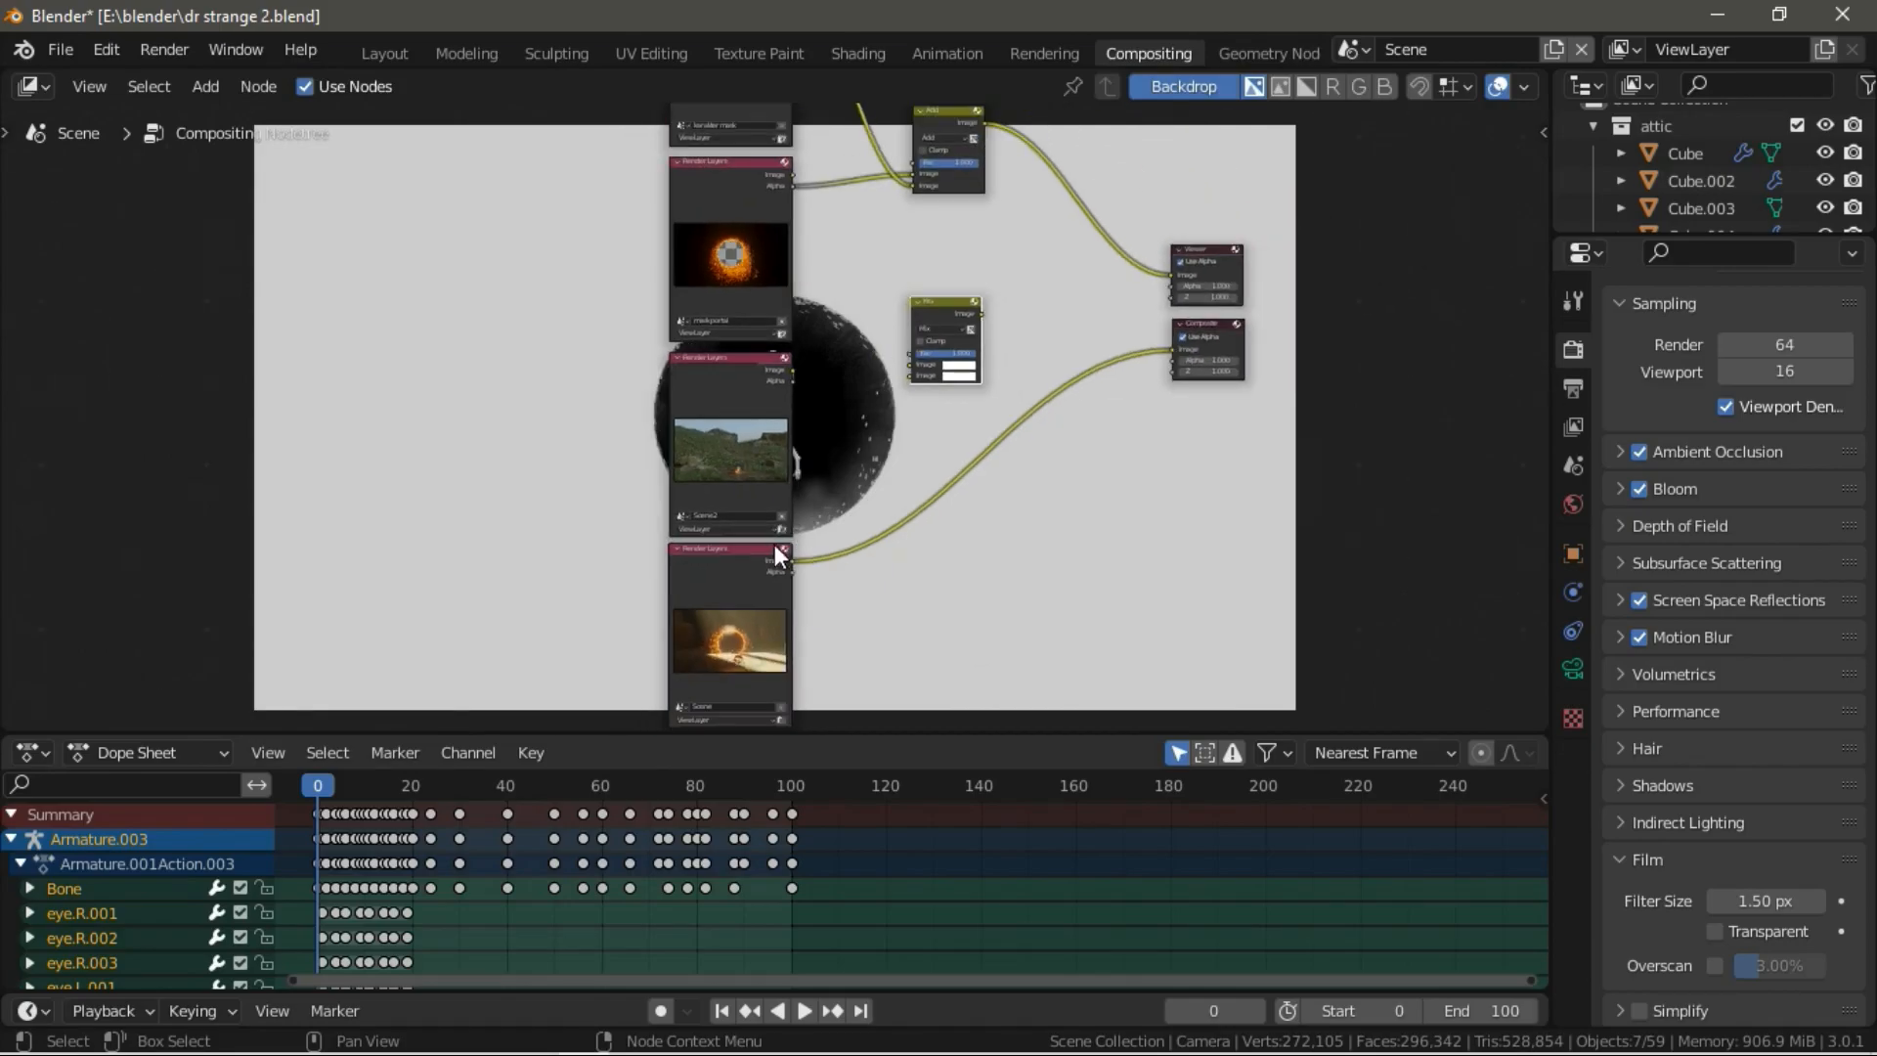
{"action": "scroll", "coordinate": [773, 562], "scroll_direction": "up", "scroll_amount": 3}
{"action": "middle_click_drag", "start_coordinate": [772, 579], "coordinate": [750, 516]}
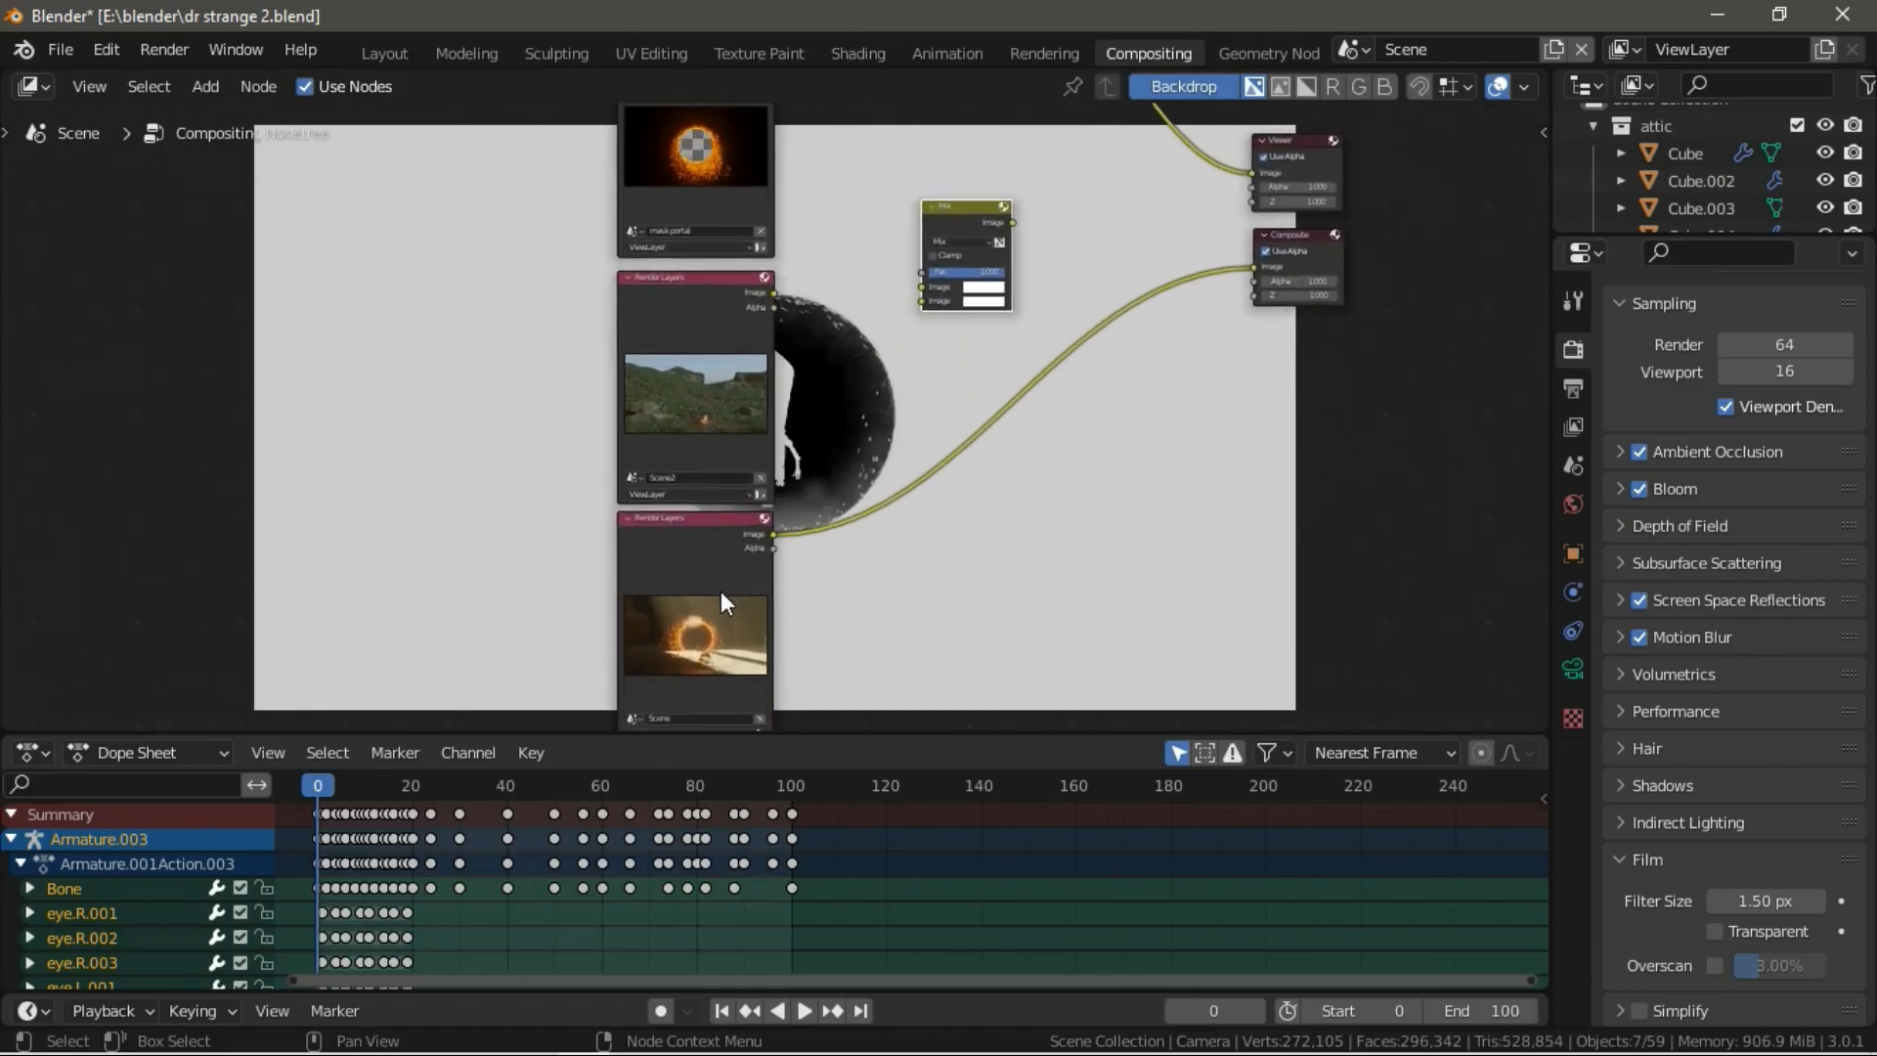
{"action": "left_click_drag", "start_coordinate": [773, 536], "coordinate": [920, 305]}
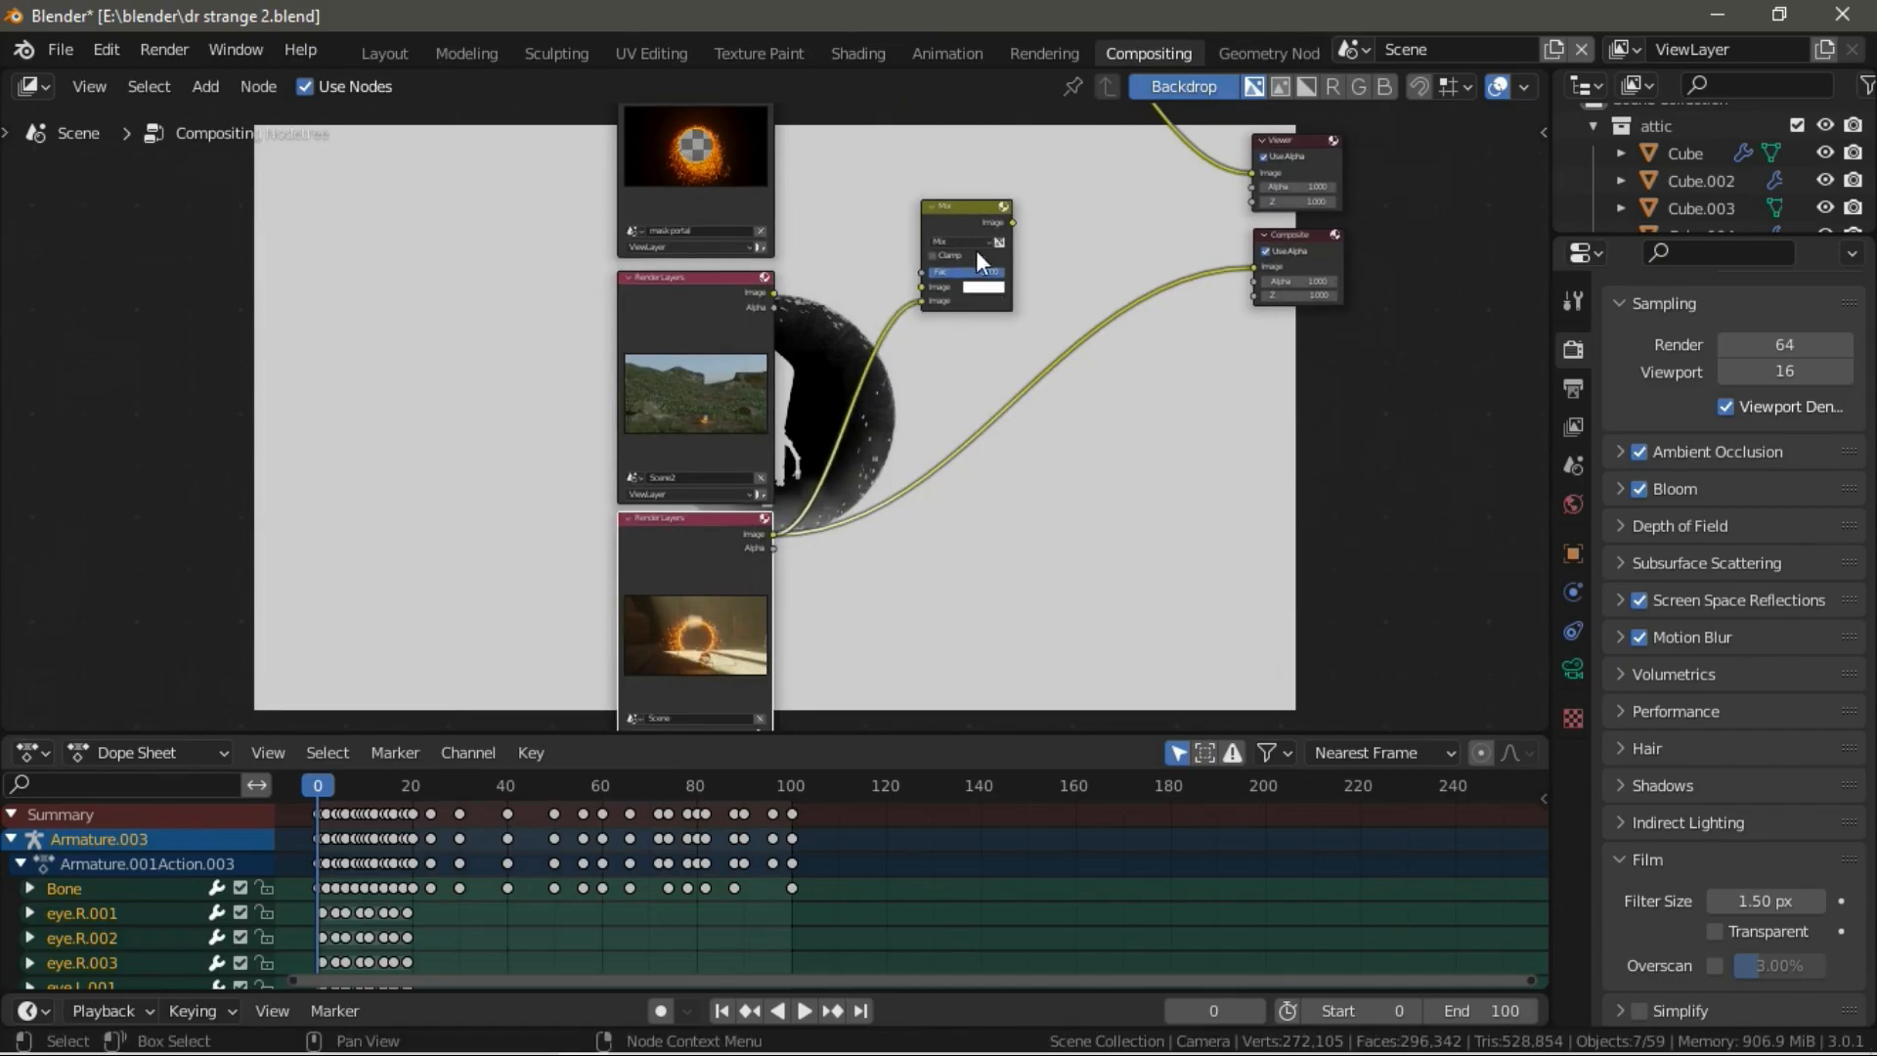
Preview the new Mix node through the Viewer and move the Viewer and Composite nodes farther right.
{"action": "scroll", "coordinate": [905, 289], "scroll_direction": "up", "scroll_amount": 2}
{"action": "middle_click_drag", "start_coordinate": [905, 289], "coordinate": [809, 501]}
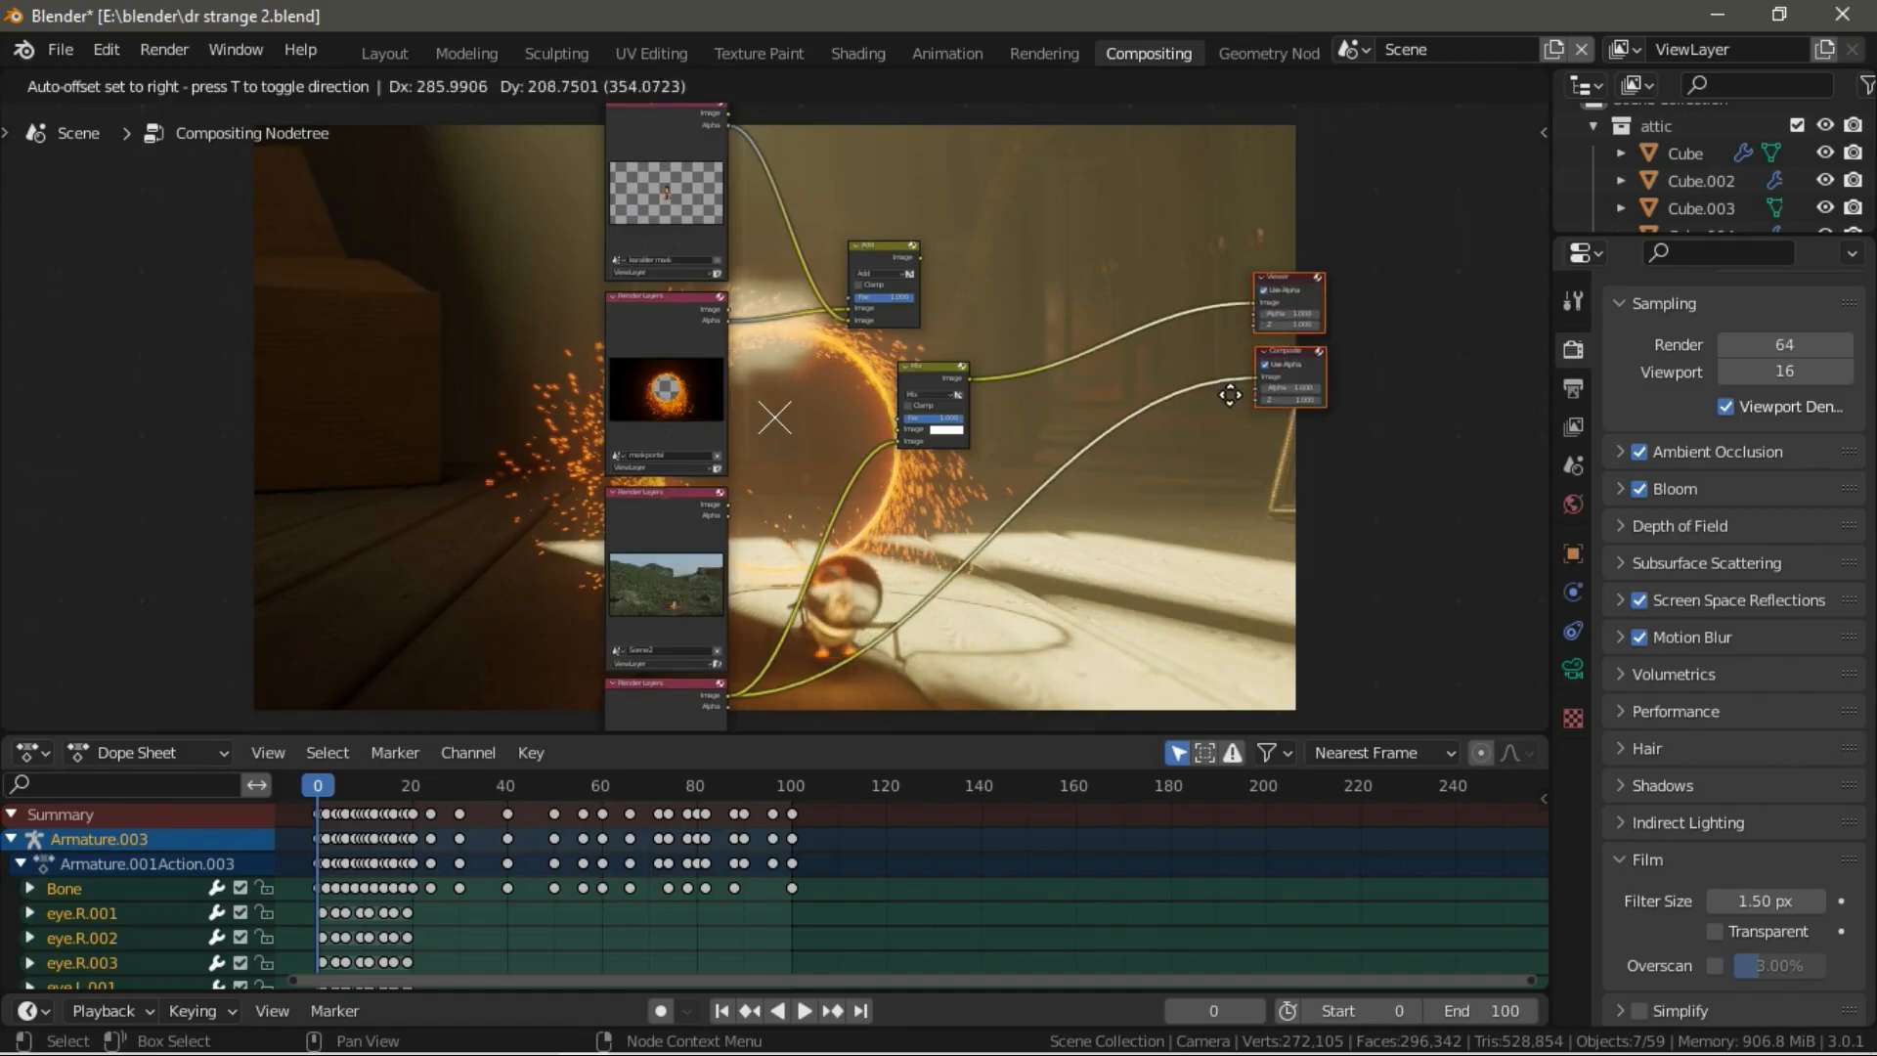
{"action": "left_click", "coordinate": [774, 418]}
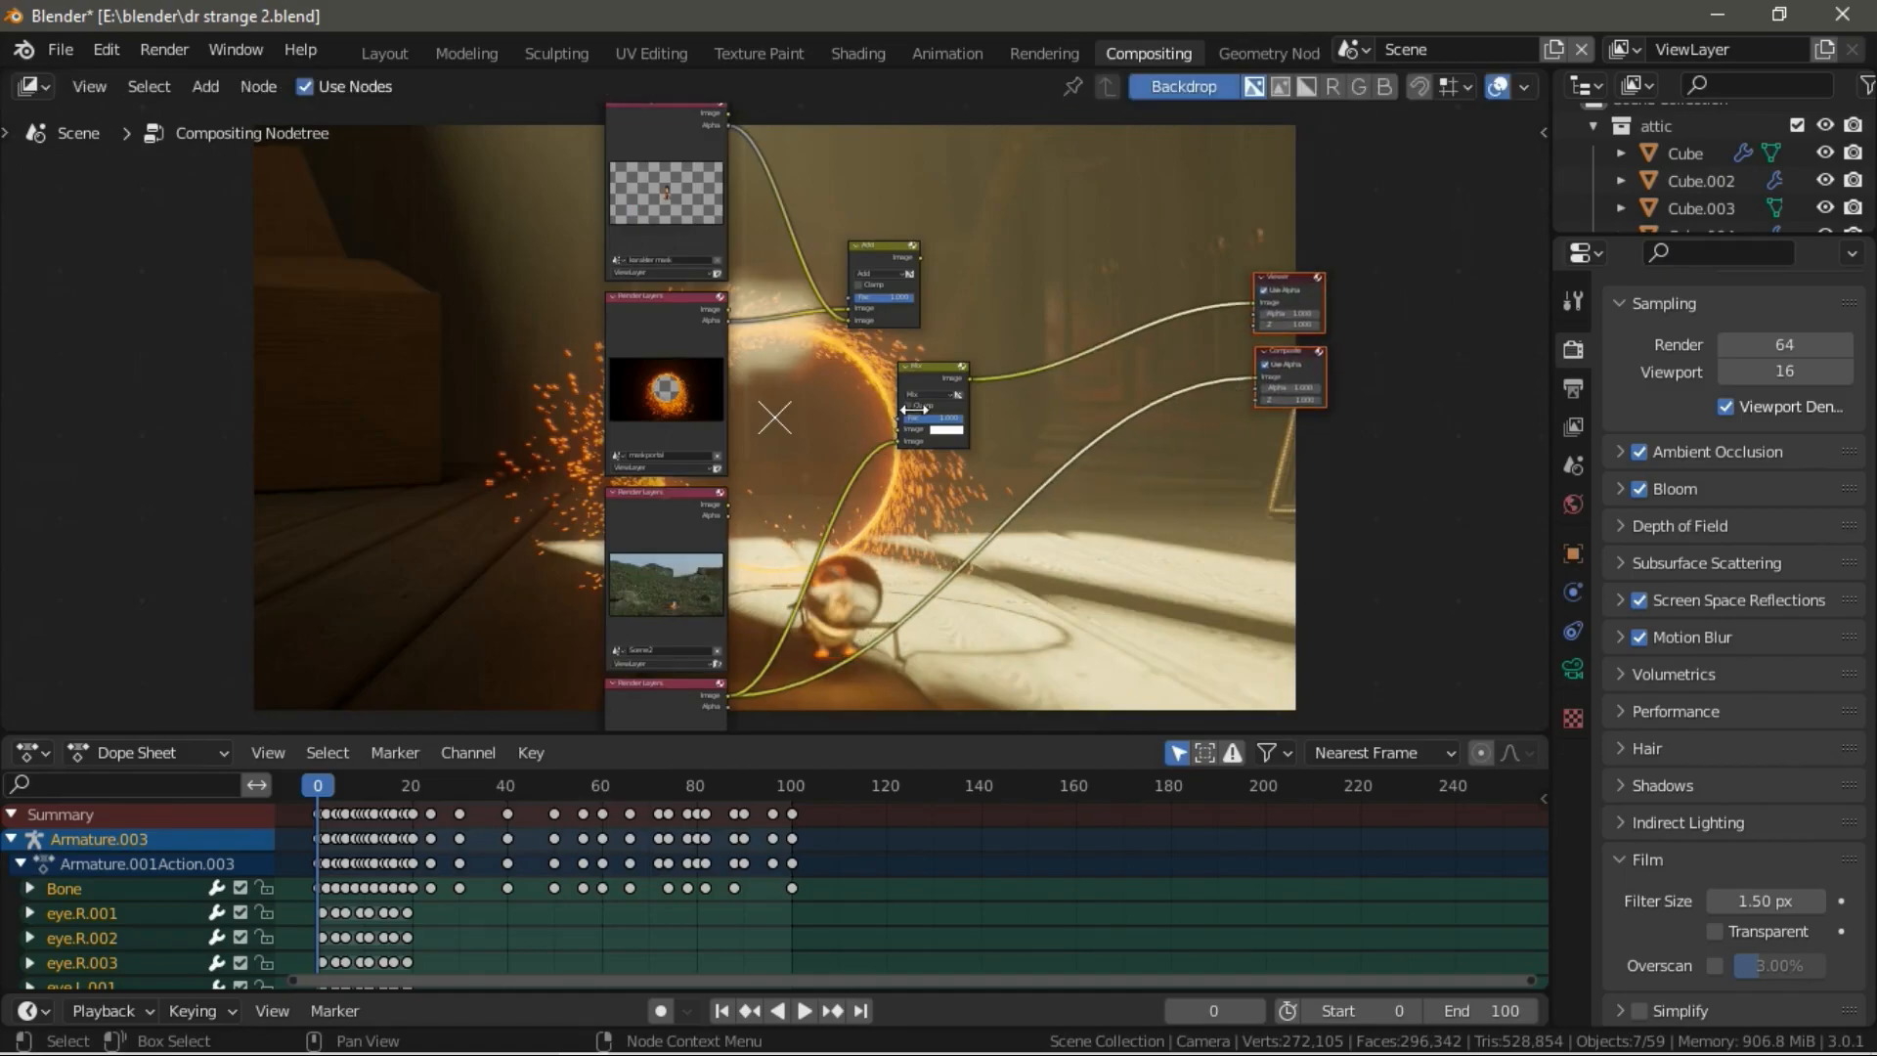
Rearrange the Add and Mix nodes so that Add sits to the left of Mix with space between them.
{"action": "left_click_drag", "start_coordinate": [902, 268], "coordinate": [856, 291]}
{"action": "scroll", "coordinate": [864, 325], "scroll_direction": "up", "scroll_amount": 6}
{"action": "middle_click_drag", "start_coordinate": [870, 325], "coordinate": [735, 421]}
{"action": "scroll", "coordinate": [735, 421], "scroll_direction": "down", "scroll_amount": 4}
{"action": "left_click", "coordinate": [601, 502]}
{"action": "left_click_drag", "start_coordinate": [1036, 261], "coordinate": [978, 286]}
{"action": "scroll", "coordinate": [750, 207], "scroll_direction": "down", "scroll_amount": 4}
{"action": "middle_click_drag", "start_coordinate": [759, 191], "coordinate": [828, 349]}
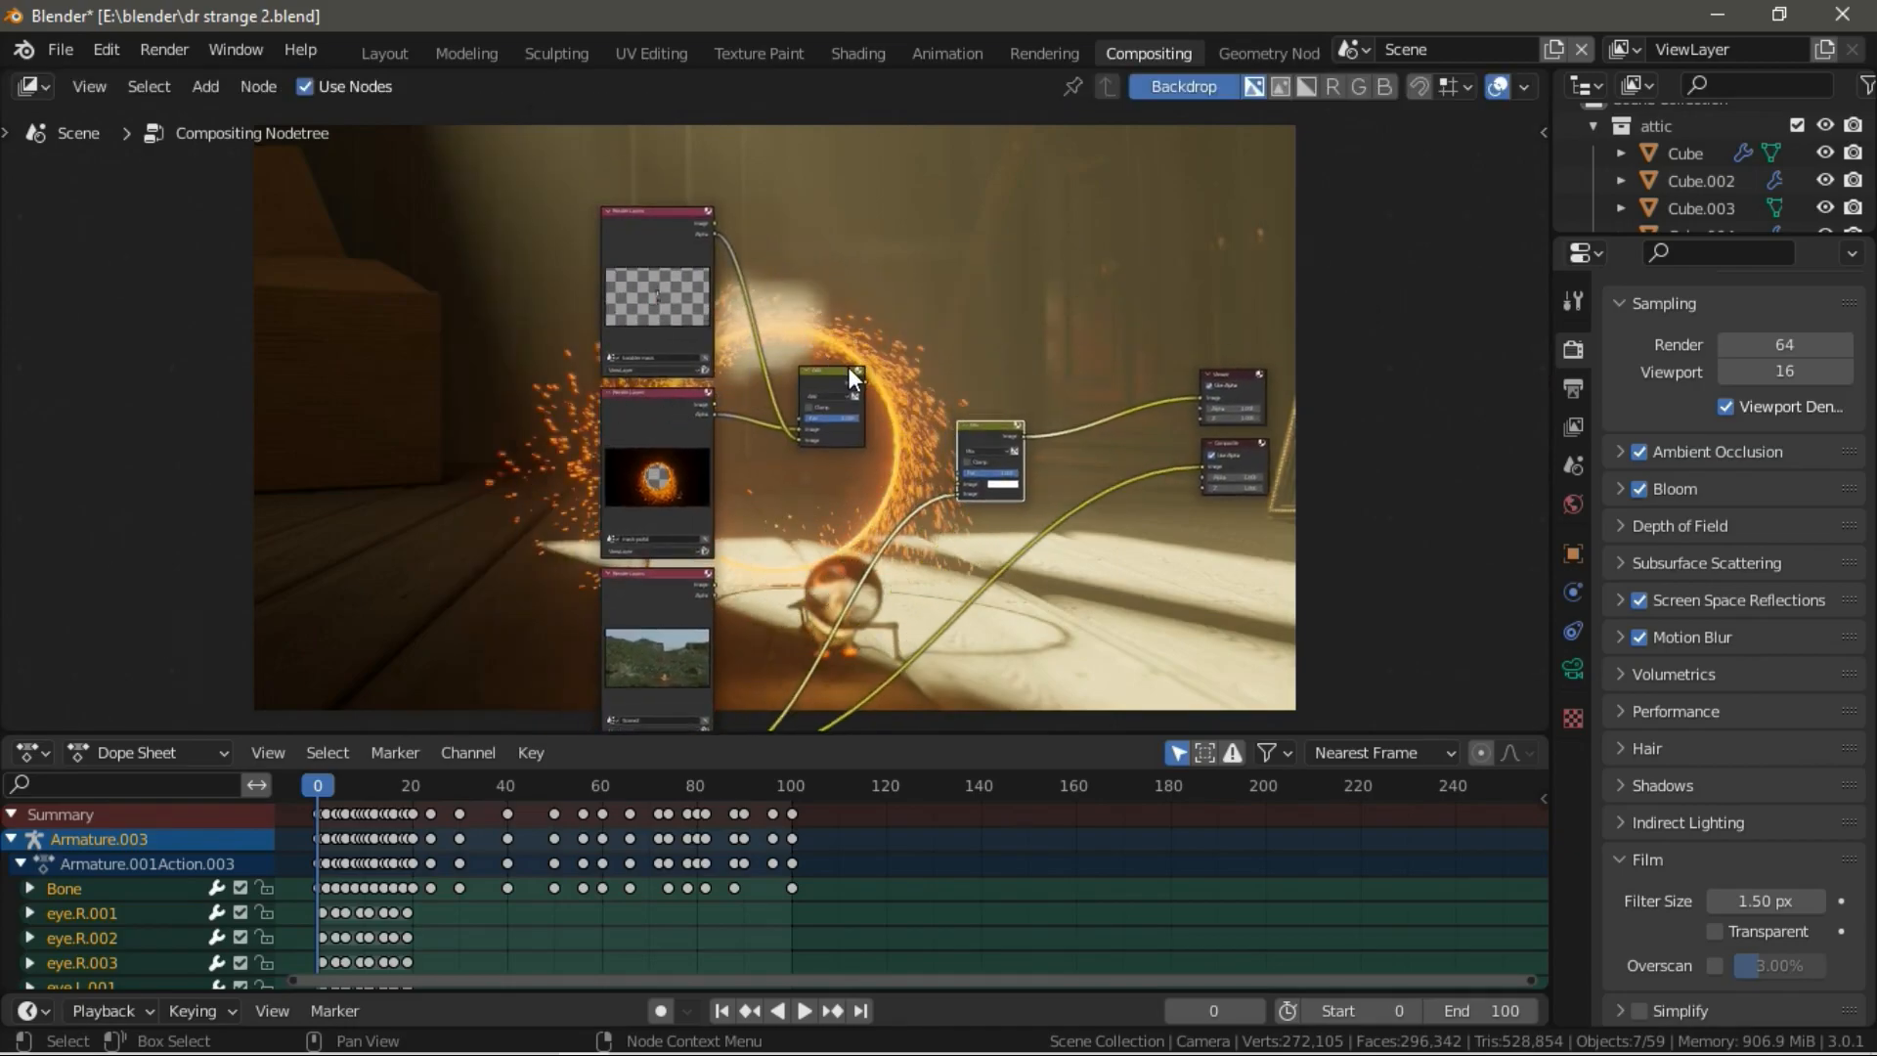
Connect the Add node's image output to the Mix node's factor and Scene2's image to its first image input.
{"action": "left_click_drag", "start_coordinate": [864, 382], "coordinate": [958, 473]}
{"action": "scroll", "coordinate": [958, 474], "scroll_direction": "up", "scroll_amount": 2}
{"action": "middle_click_drag", "start_coordinate": [953, 503], "coordinate": [821, 635]}
{"action": "scroll", "coordinate": [778, 498], "scroll_direction": "down", "scroll_amount": 5}
{"action": "middle_click_drag", "start_coordinate": [834, 495], "coordinate": [918, 292]}
{"action": "scroll", "coordinate": [828, 395], "scroll_direction": "up", "scroll_amount": 3}
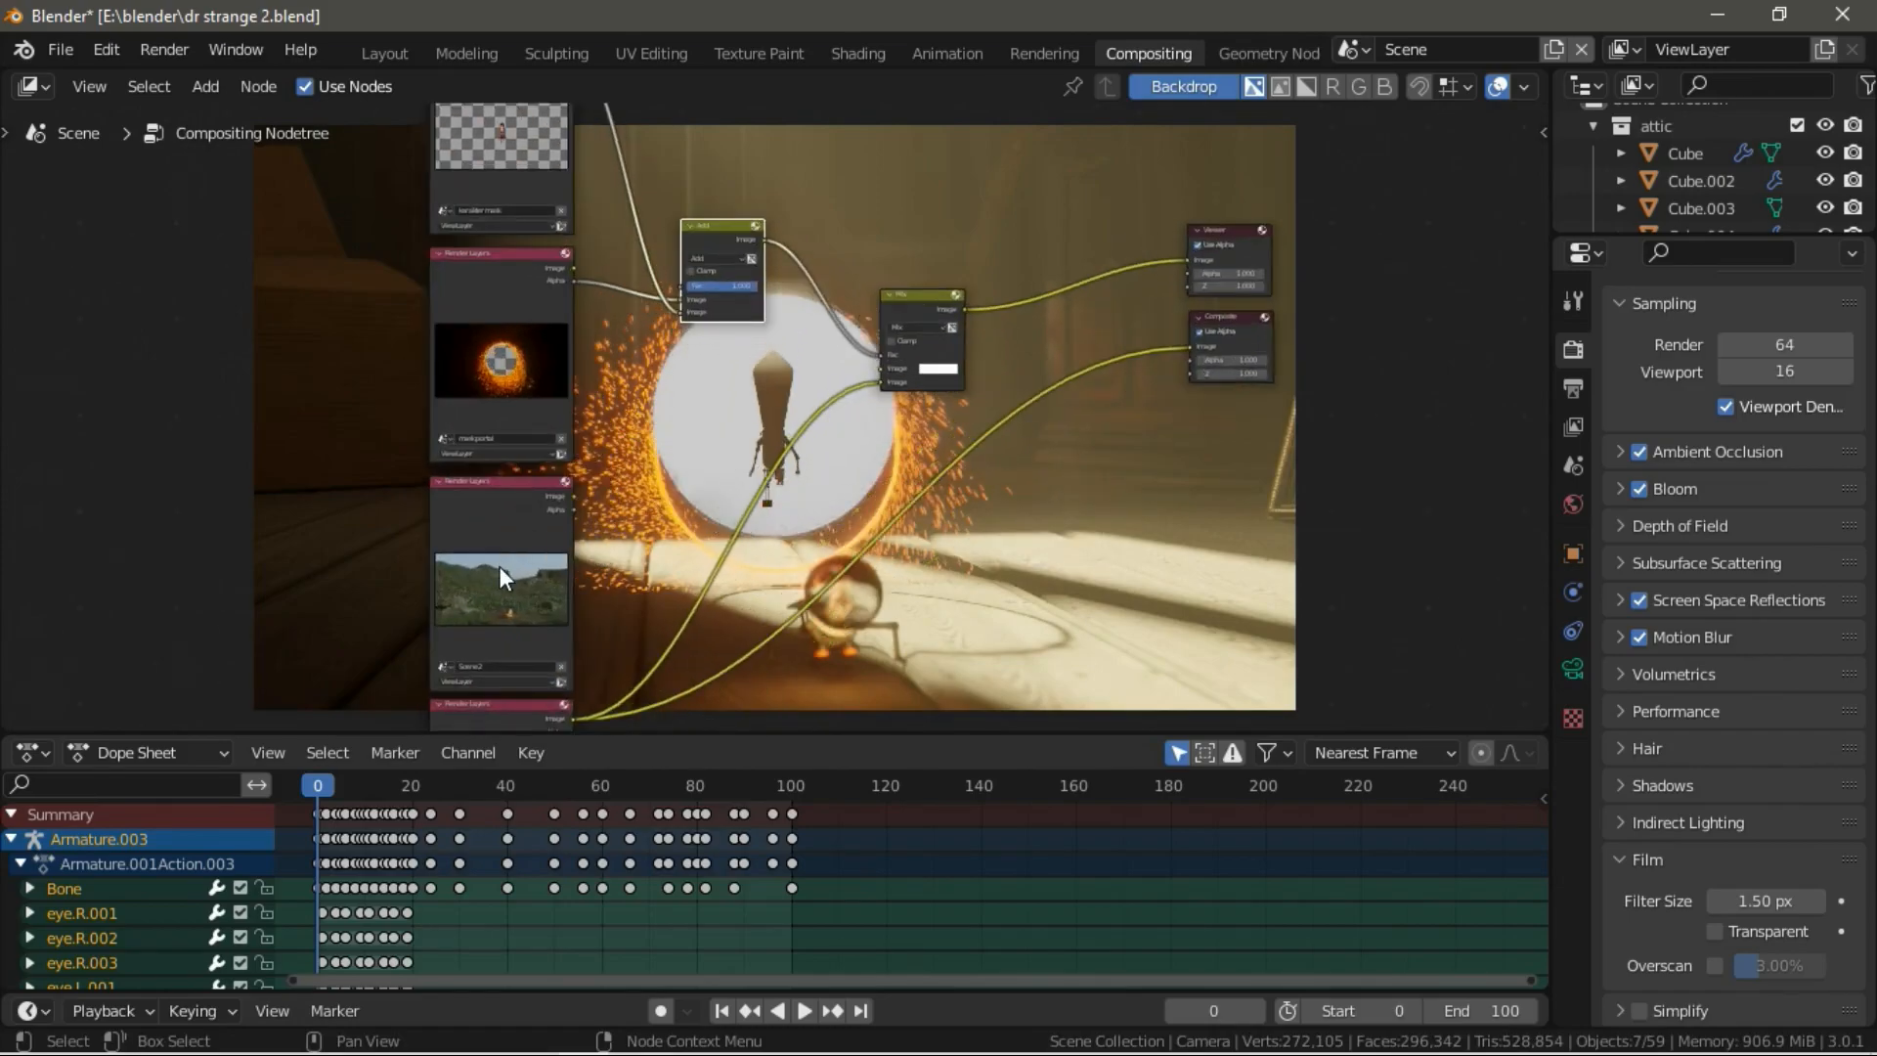
{"action": "left_click_drag", "start_coordinate": [573, 496], "coordinate": [877, 370]}
{"action": "scroll", "coordinate": [893, 419], "scroll_direction": "up", "scroll_amount": 10}
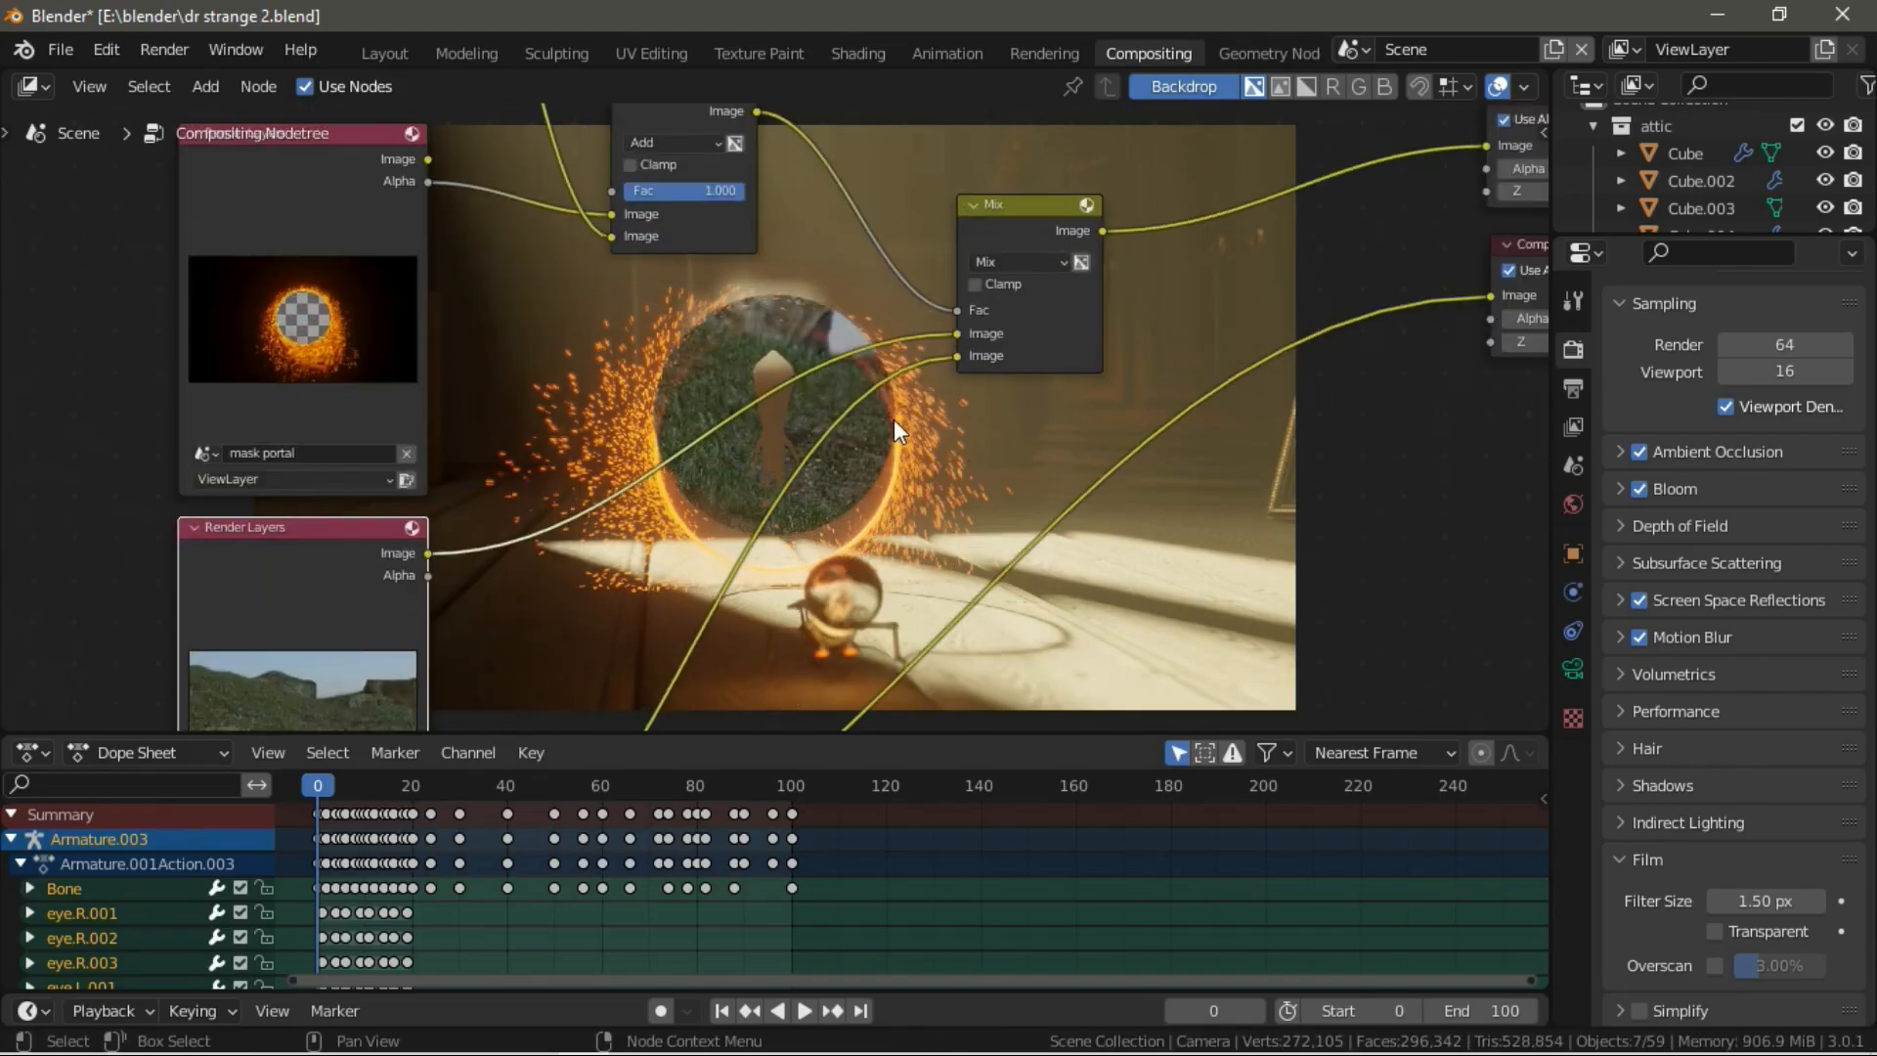
Save the project with the finished Add and Mix node setup.
{"action": "scroll", "coordinate": [896, 419], "scroll_direction": "down", "scroll_amount": 7}
{"action": "scroll", "coordinate": [724, 370], "scroll_direction": "down", "scroll_amount": 3}
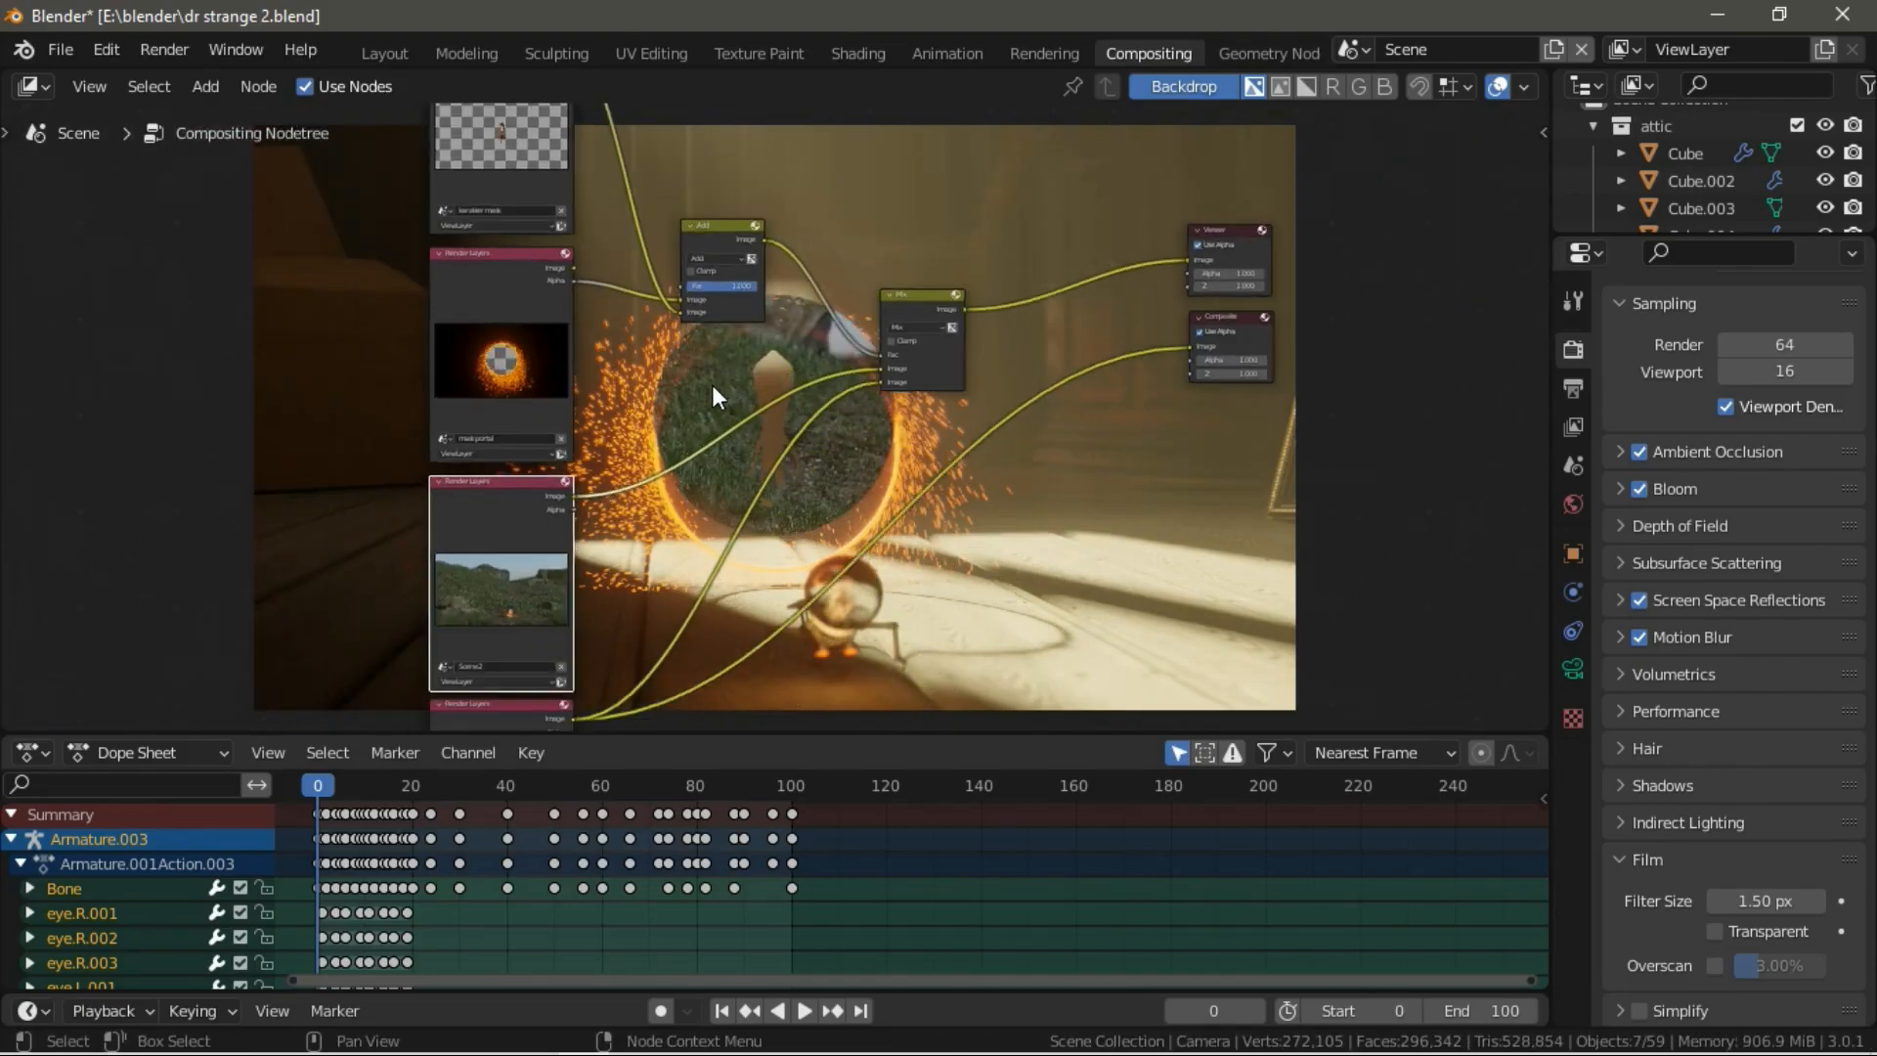
{"action": "middle_click_drag", "start_coordinate": [602, 414], "coordinate": [695, 420]}
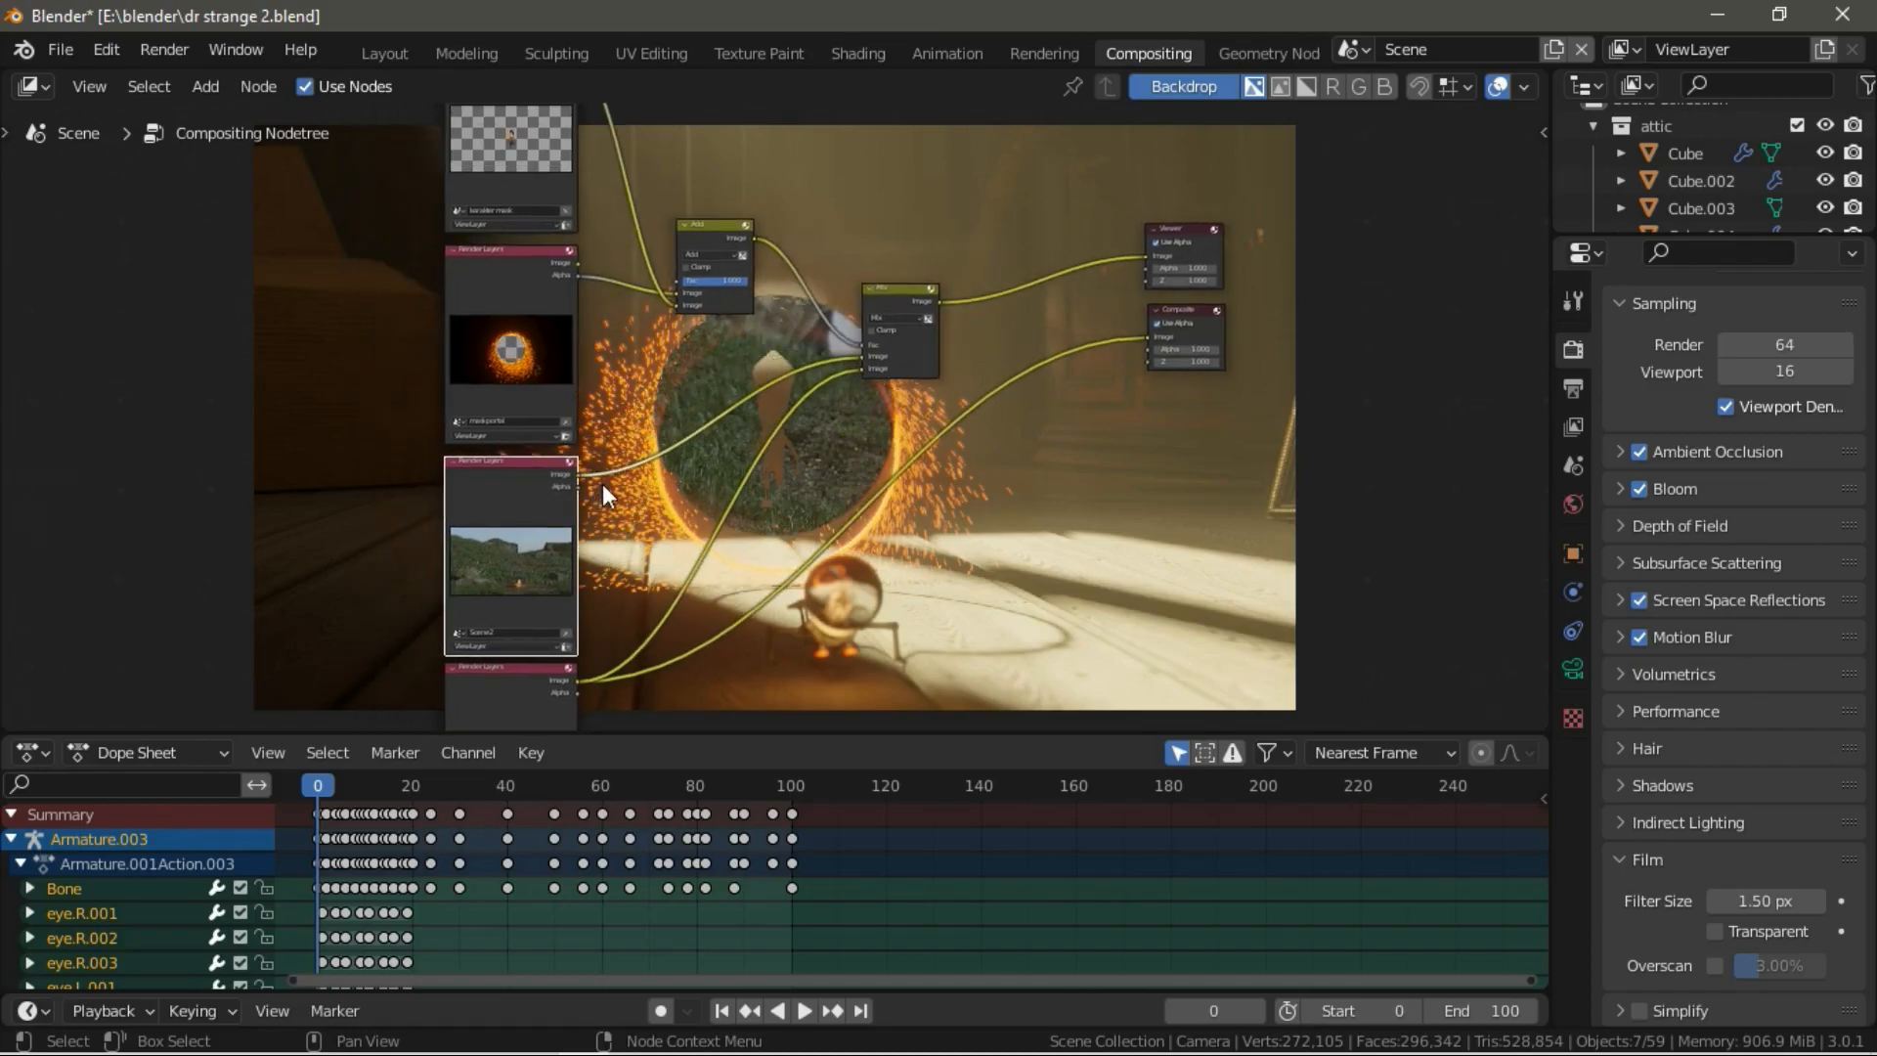
{"action": "key", "text": "ctrl+s"}
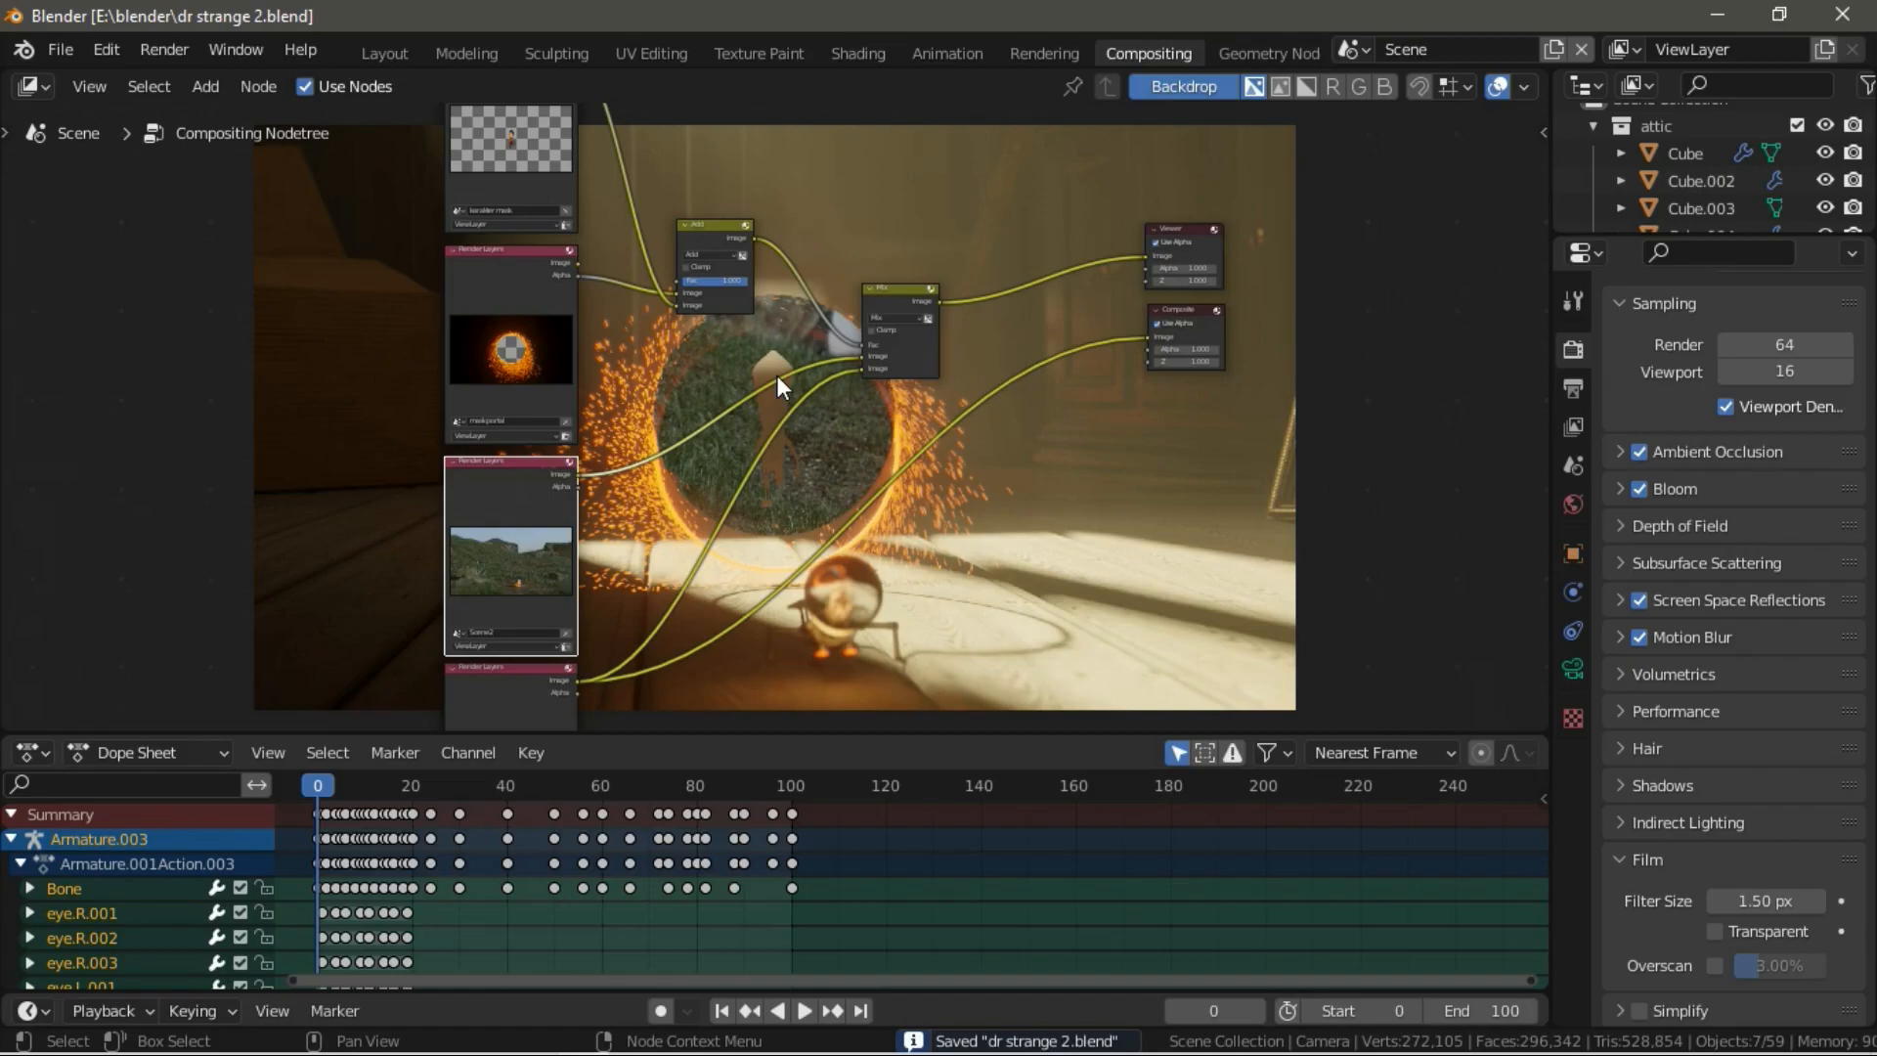
{"action": "scroll", "coordinate": [778, 376], "scroll_direction": "down", "scroll_amount": 2}
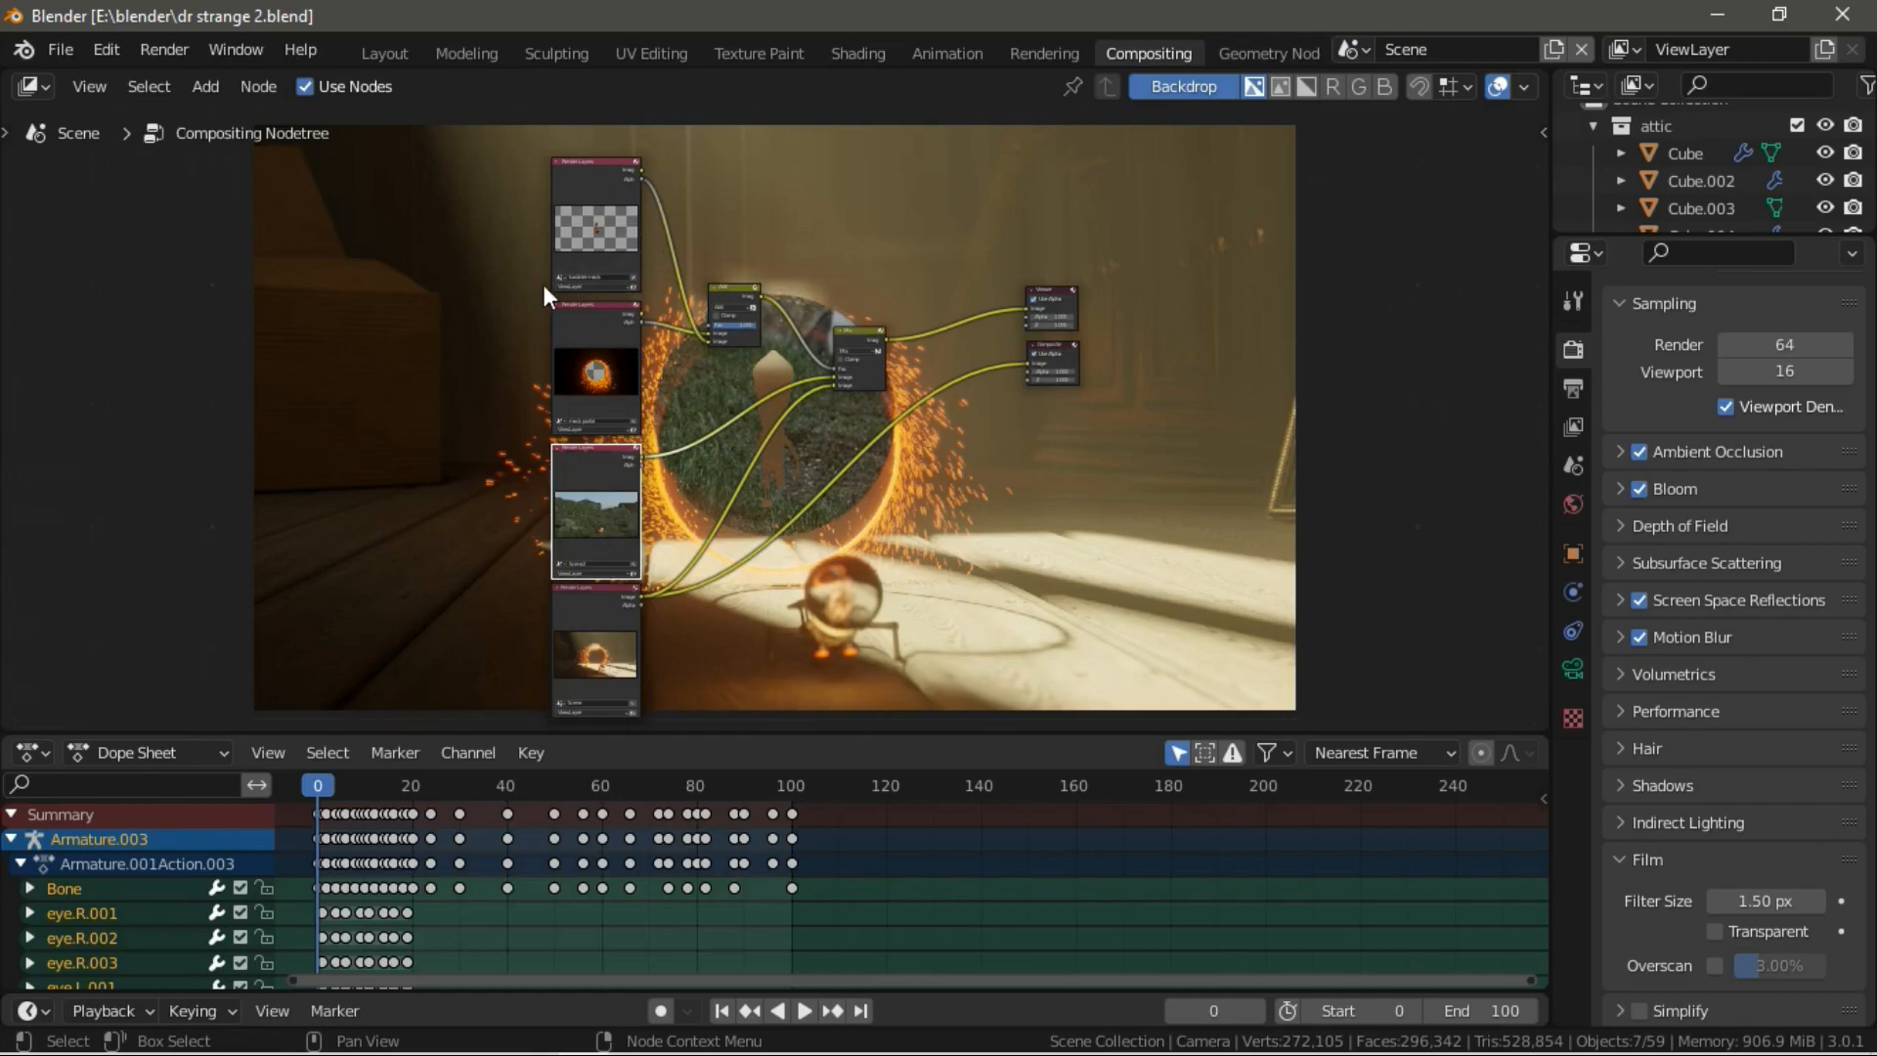
Render several test frames of the composite between frame 0 and frame 10.
{"action": "key", "text": "F12"}
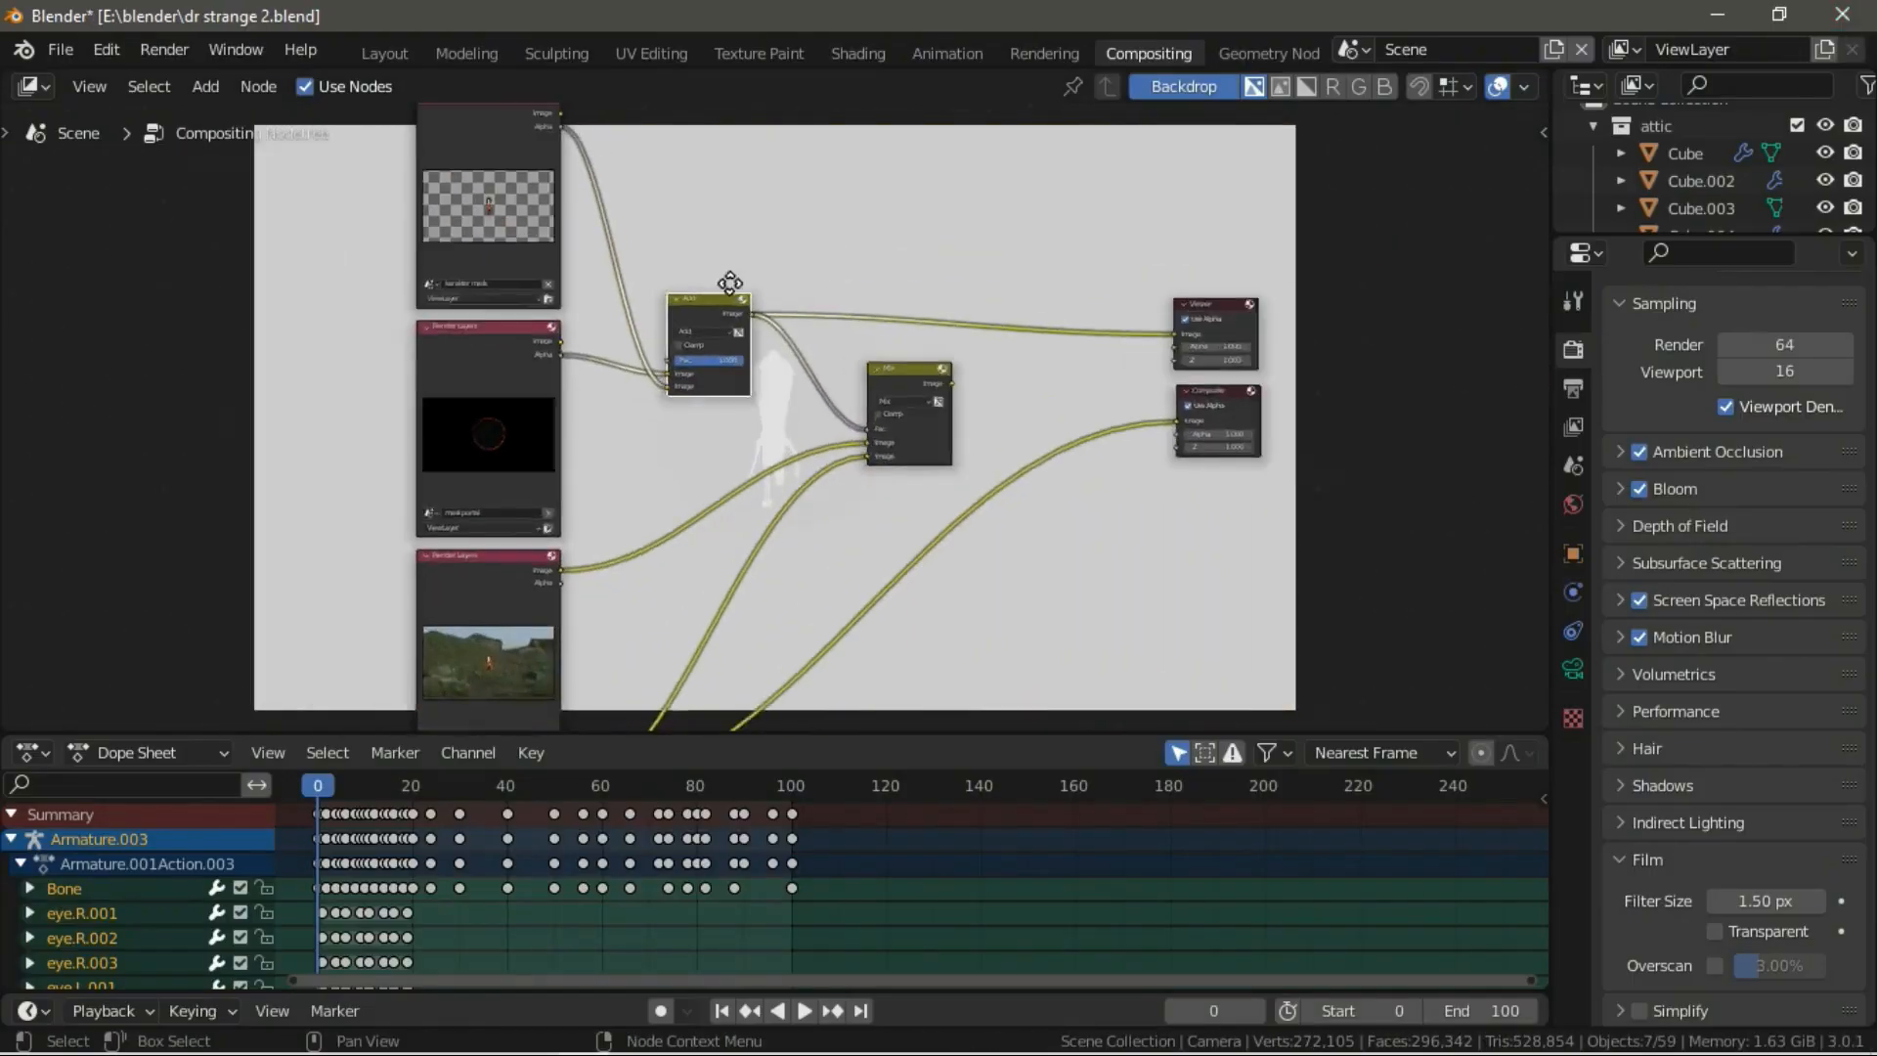
{"action": "scroll", "coordinate": [729, 284], "scroll_direction": "up", "scroll_amount": 2}
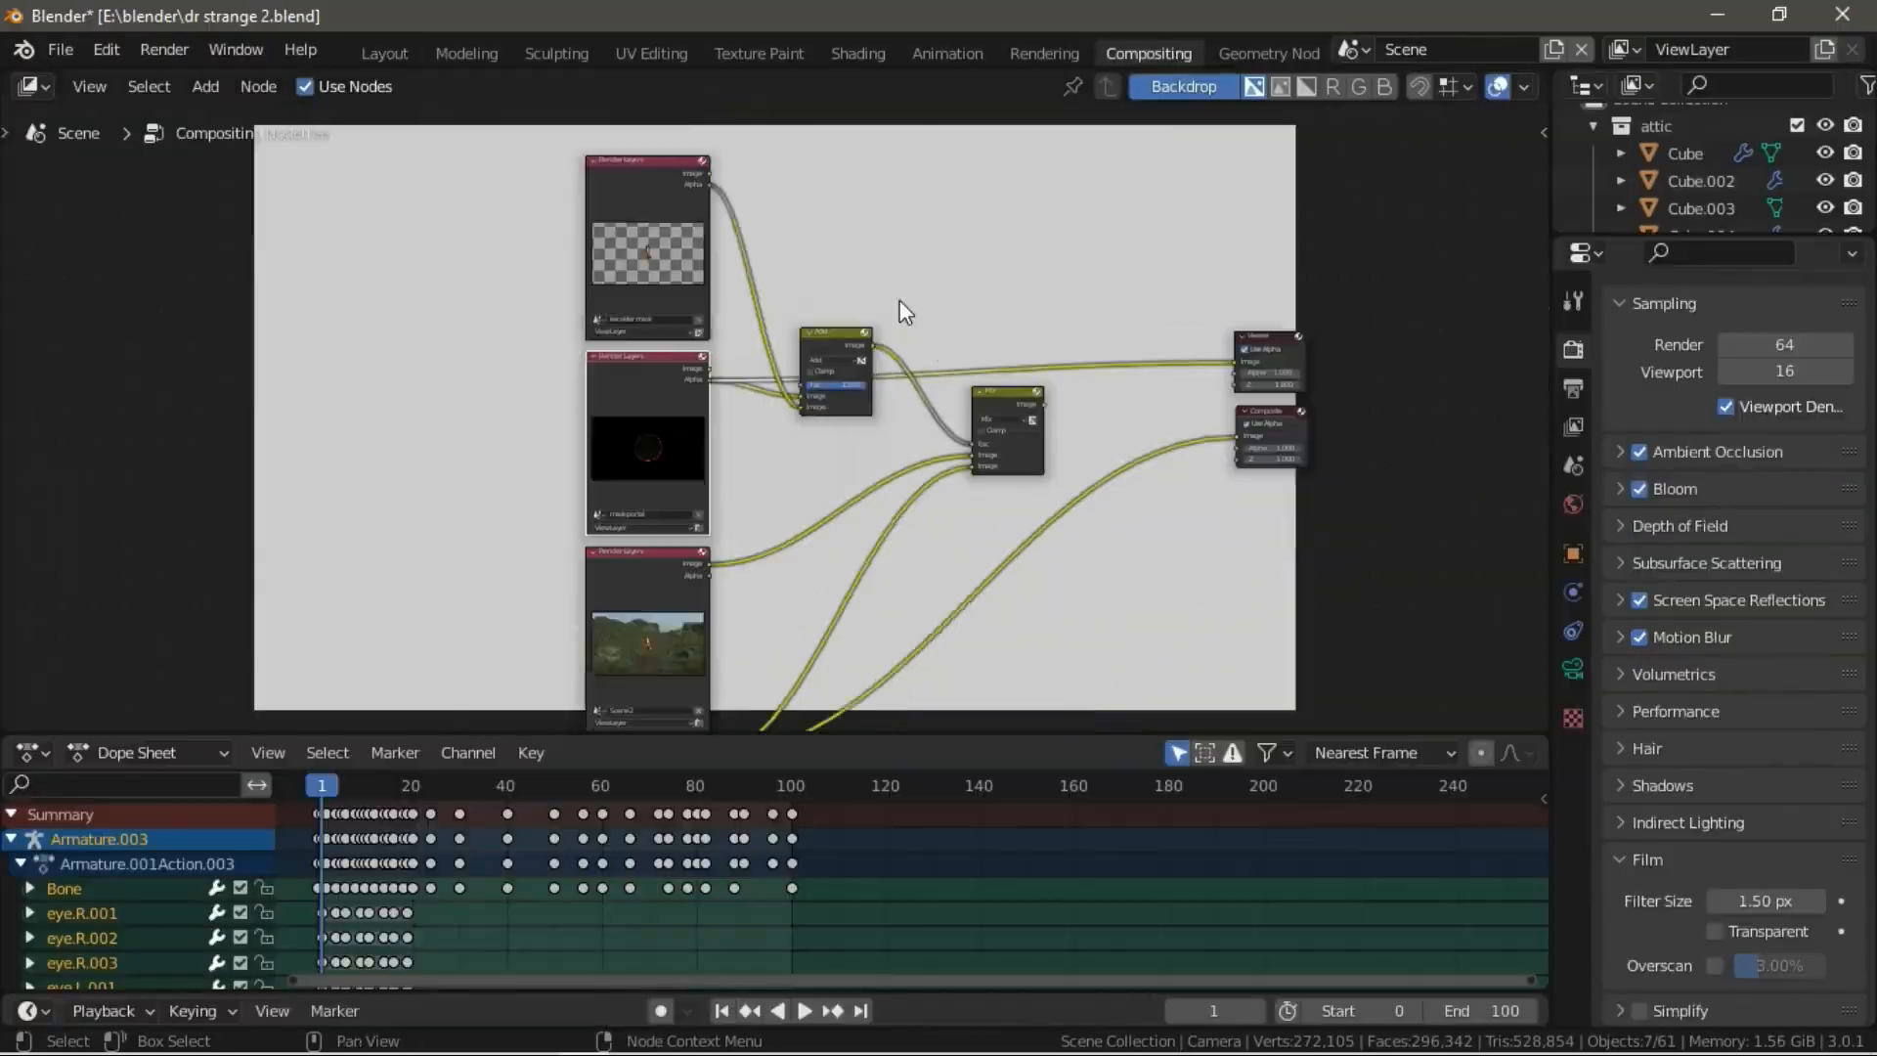
{"action": "key", "text": "F12"}
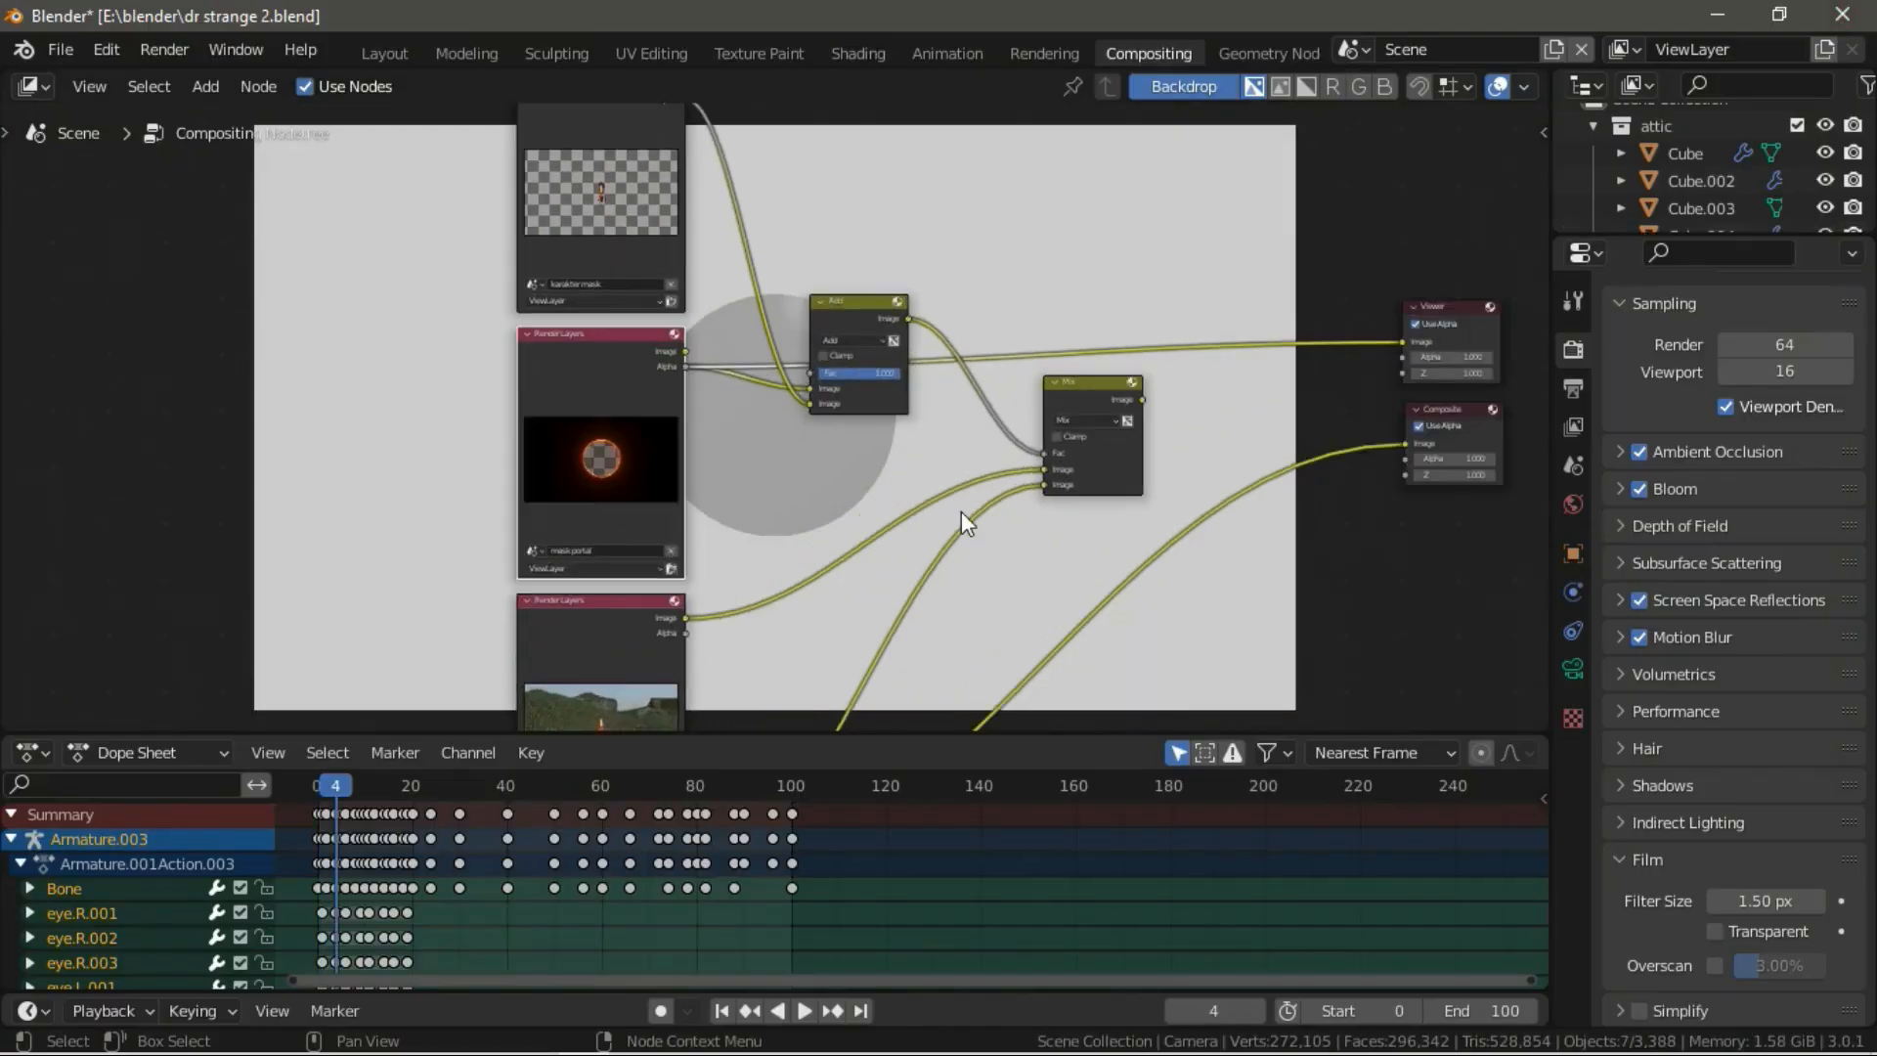
{"action": "key", "text": "F12"}
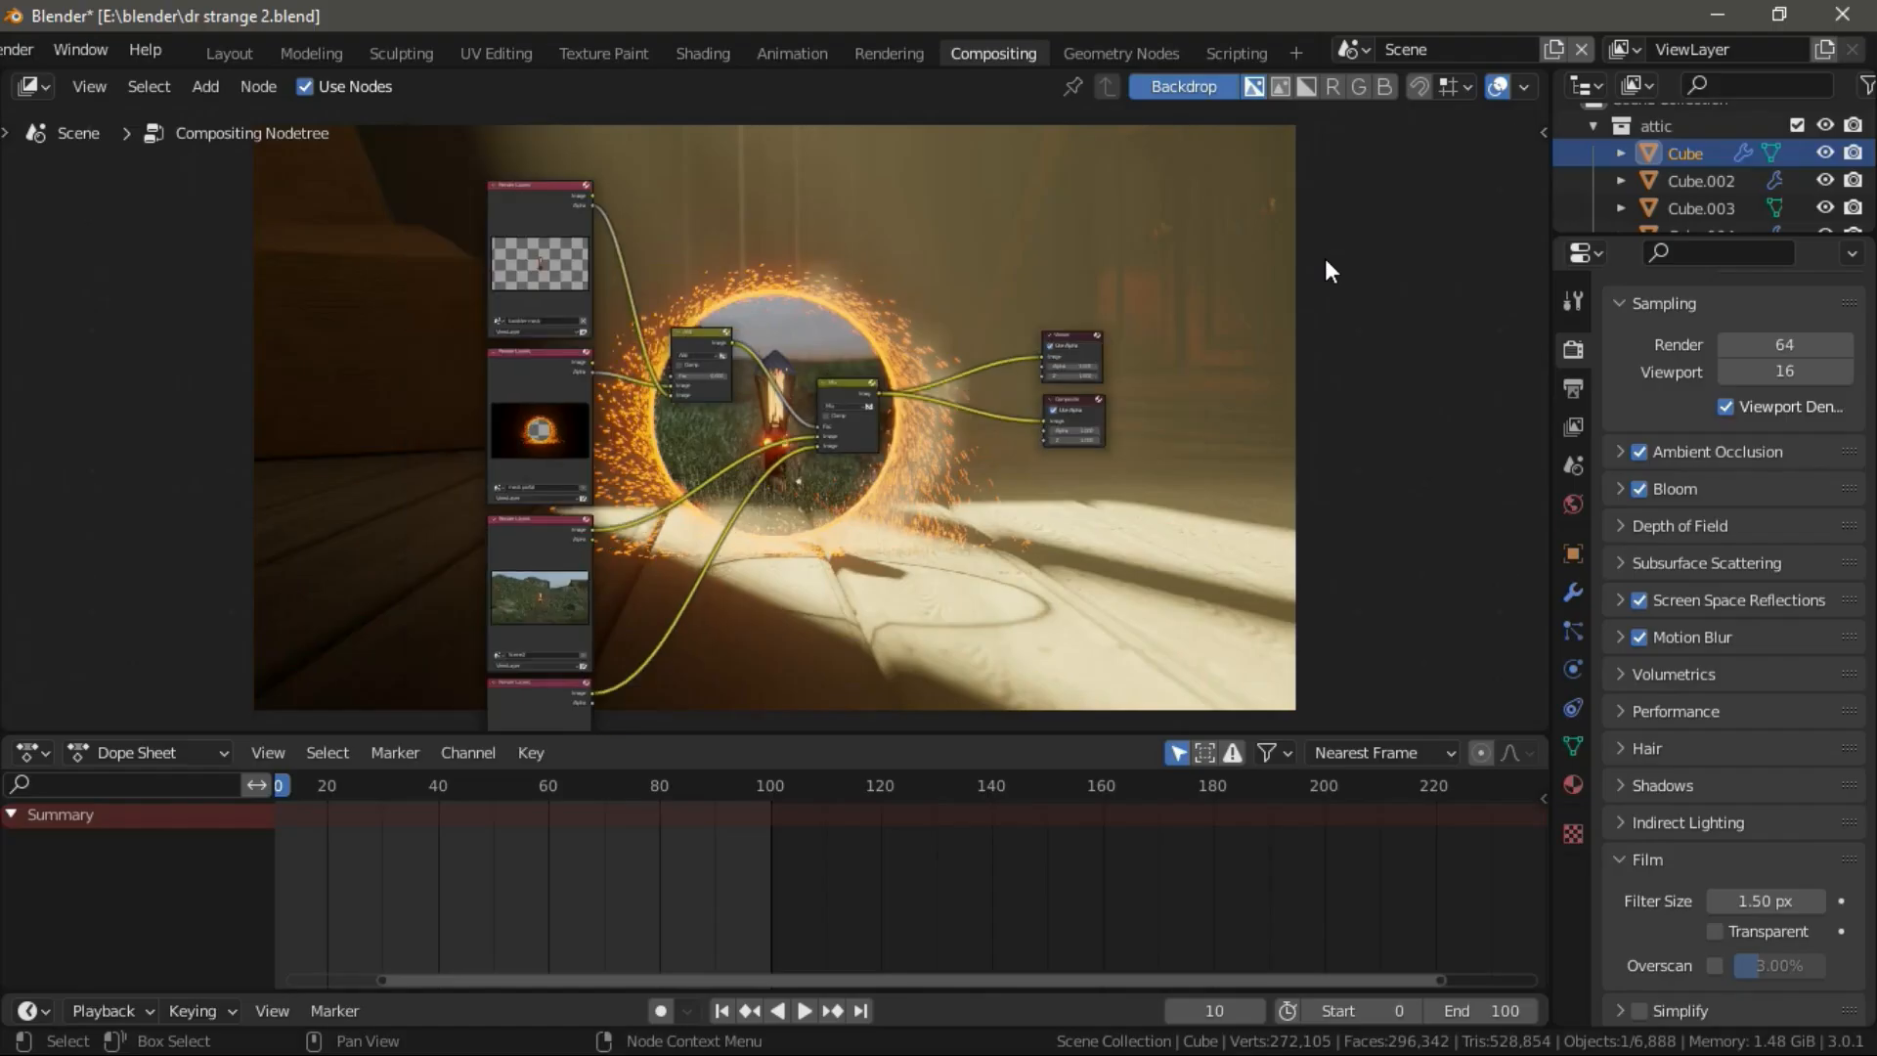
Examine the rendered portal composite, the mask node connections, the Add node's factor and the timeline's frame range.
{"action": "scroll", "coordinate": [1089, 338], "scroll_direction": "up", "scroll_amount": 4}
{"action": "middle_click_drag", "start_coordinate": [1085, 342], "coordinate": [1014, 180]}
{"action": "middle_click_drag", "start_coordinate": [850, 257], "coordinate": [719, 569]}
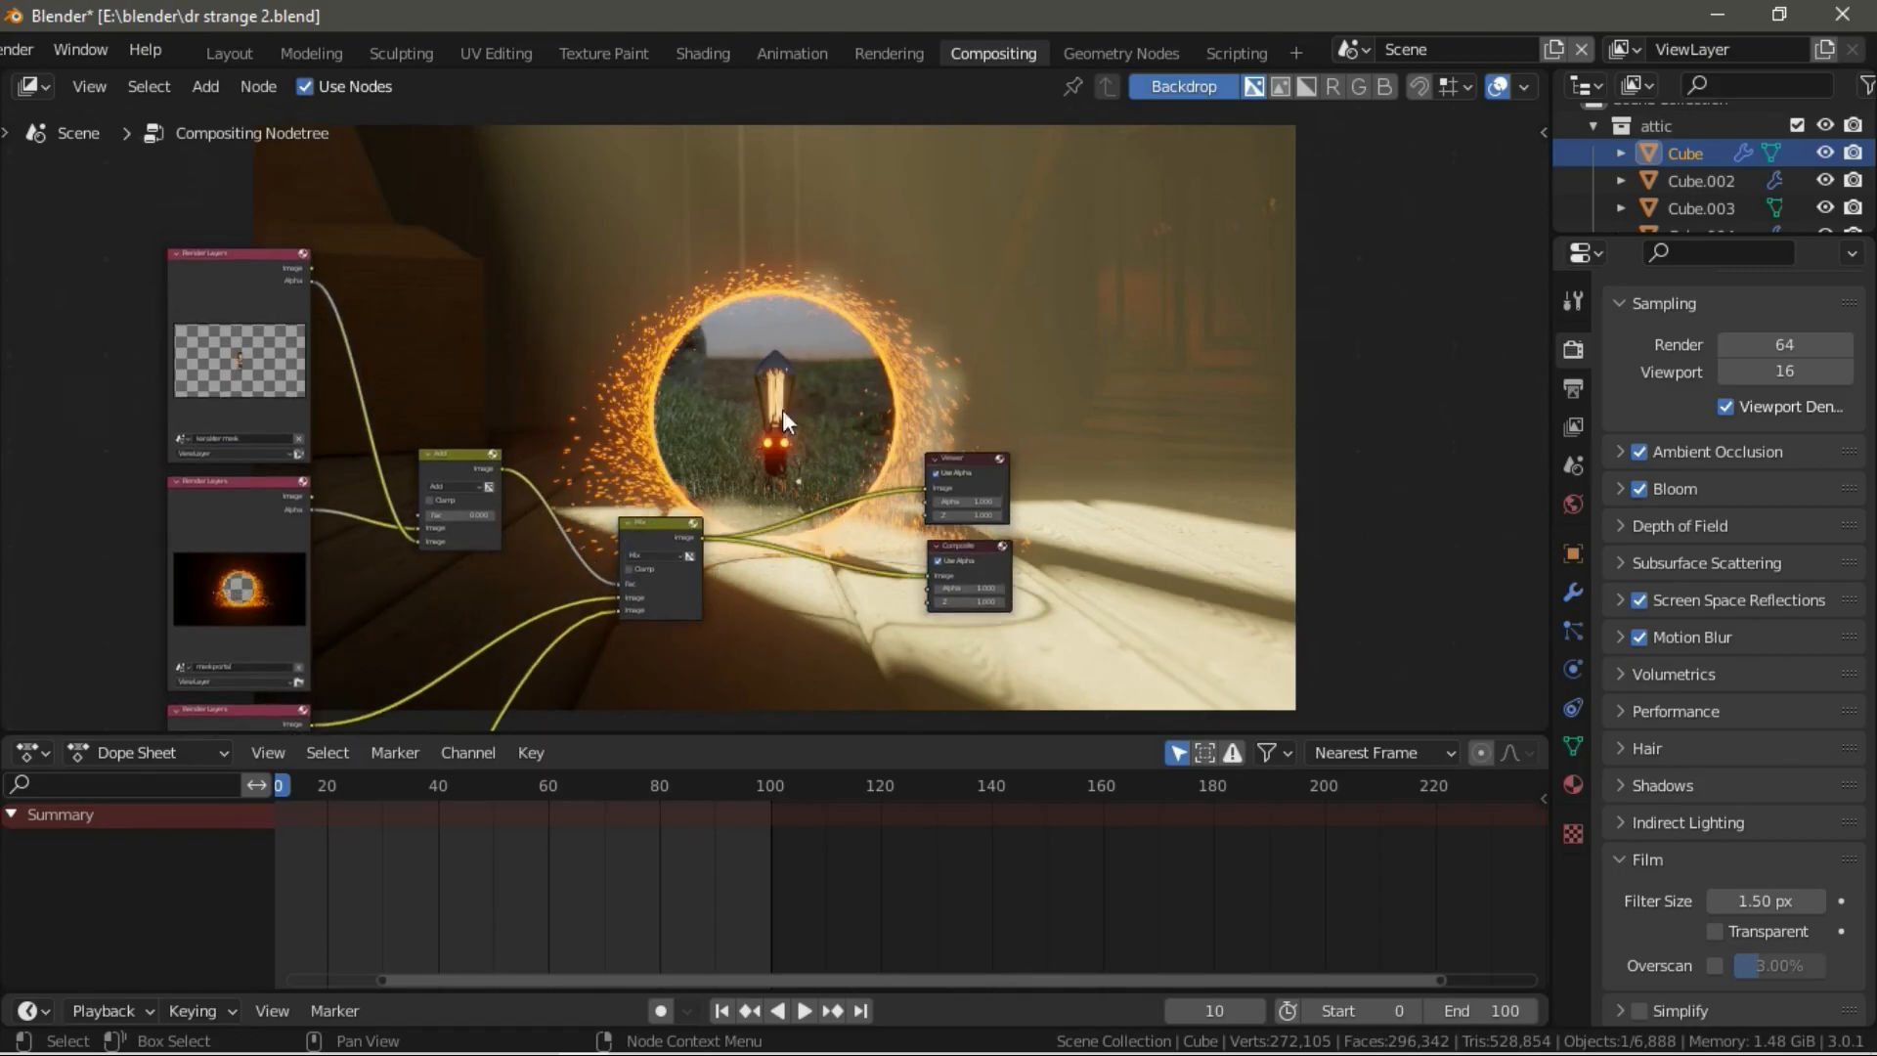
{"action": "middle_click_drag", "start_coordinate": [806, 375], "coordinate": [846, 450]}
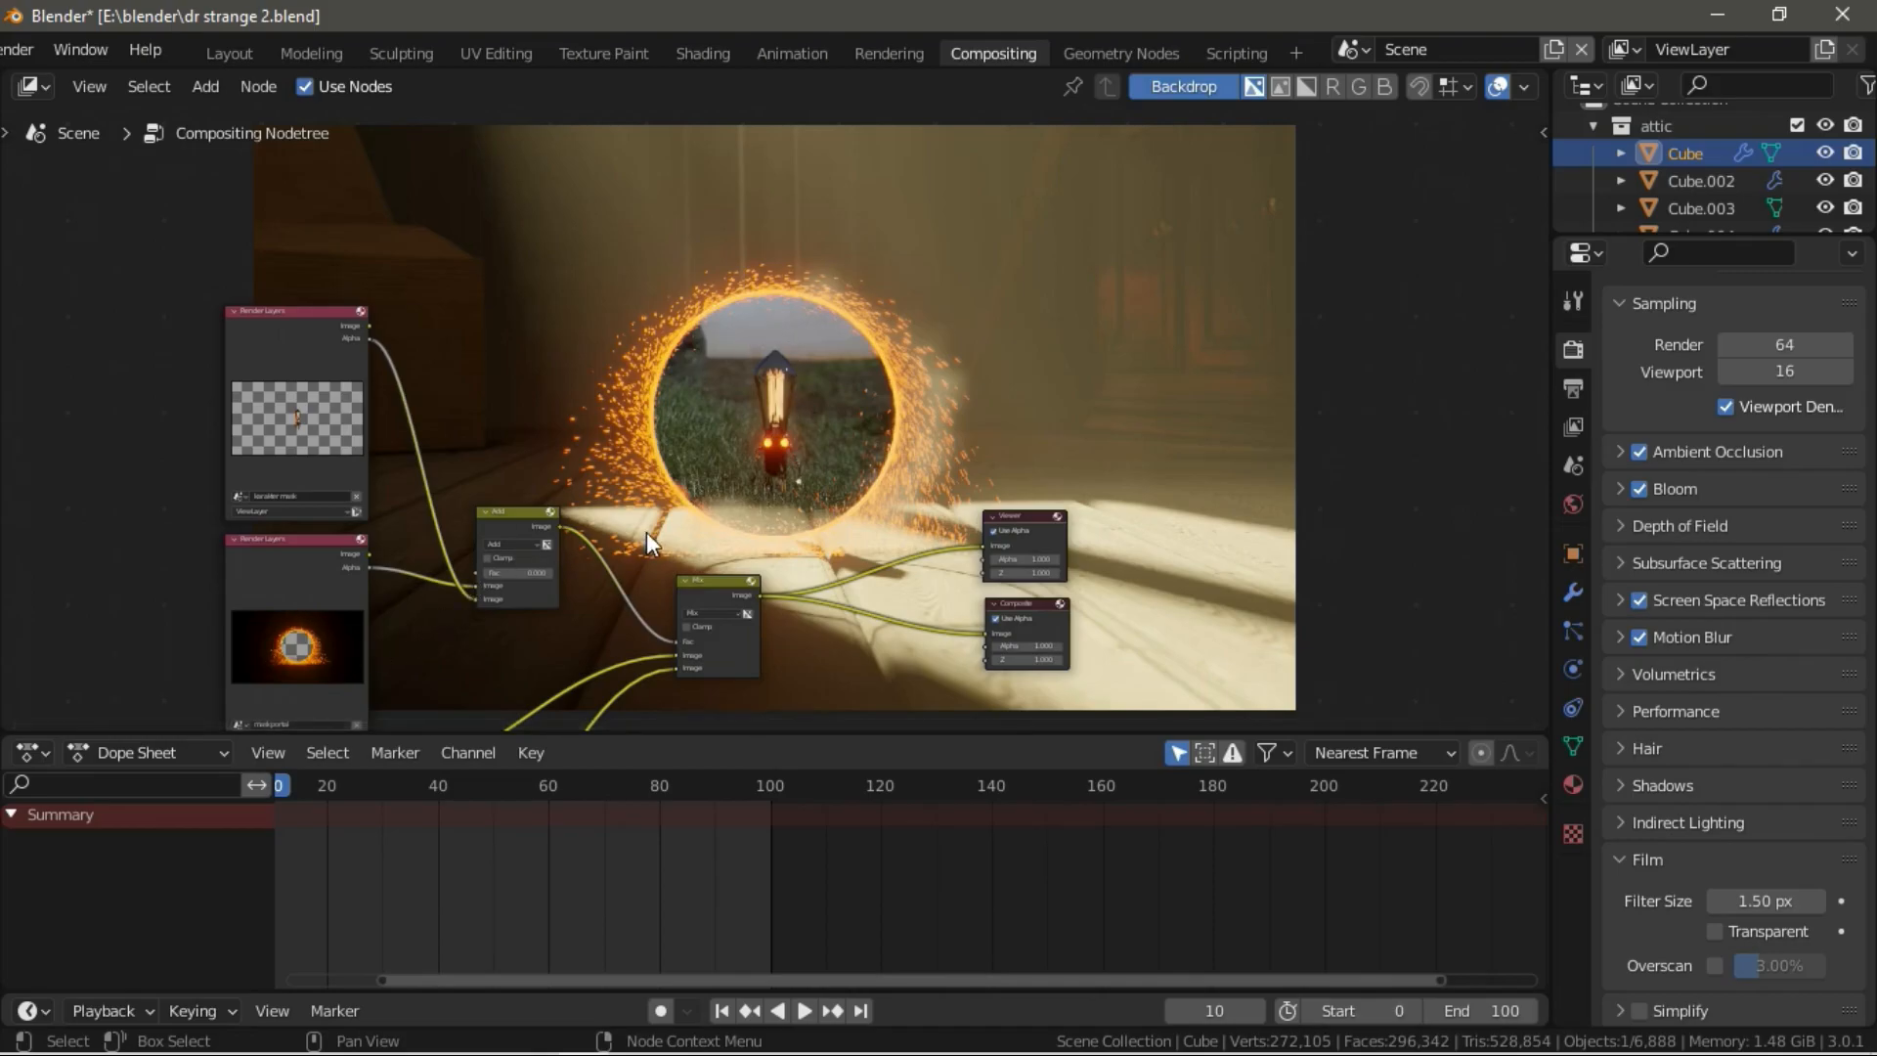
{"action": "scroll", "coordinate": [647, 532], "scroll_direction": "down", "scroll_amount": 3}
{"action": "middle_click_drag", "start_coordinate": [647, 532], "coordinate": [755, 455]}
{"action": "scroll", "coordinate": [755, 456], "scroll_direction": "up", "scroll_amount": 5}
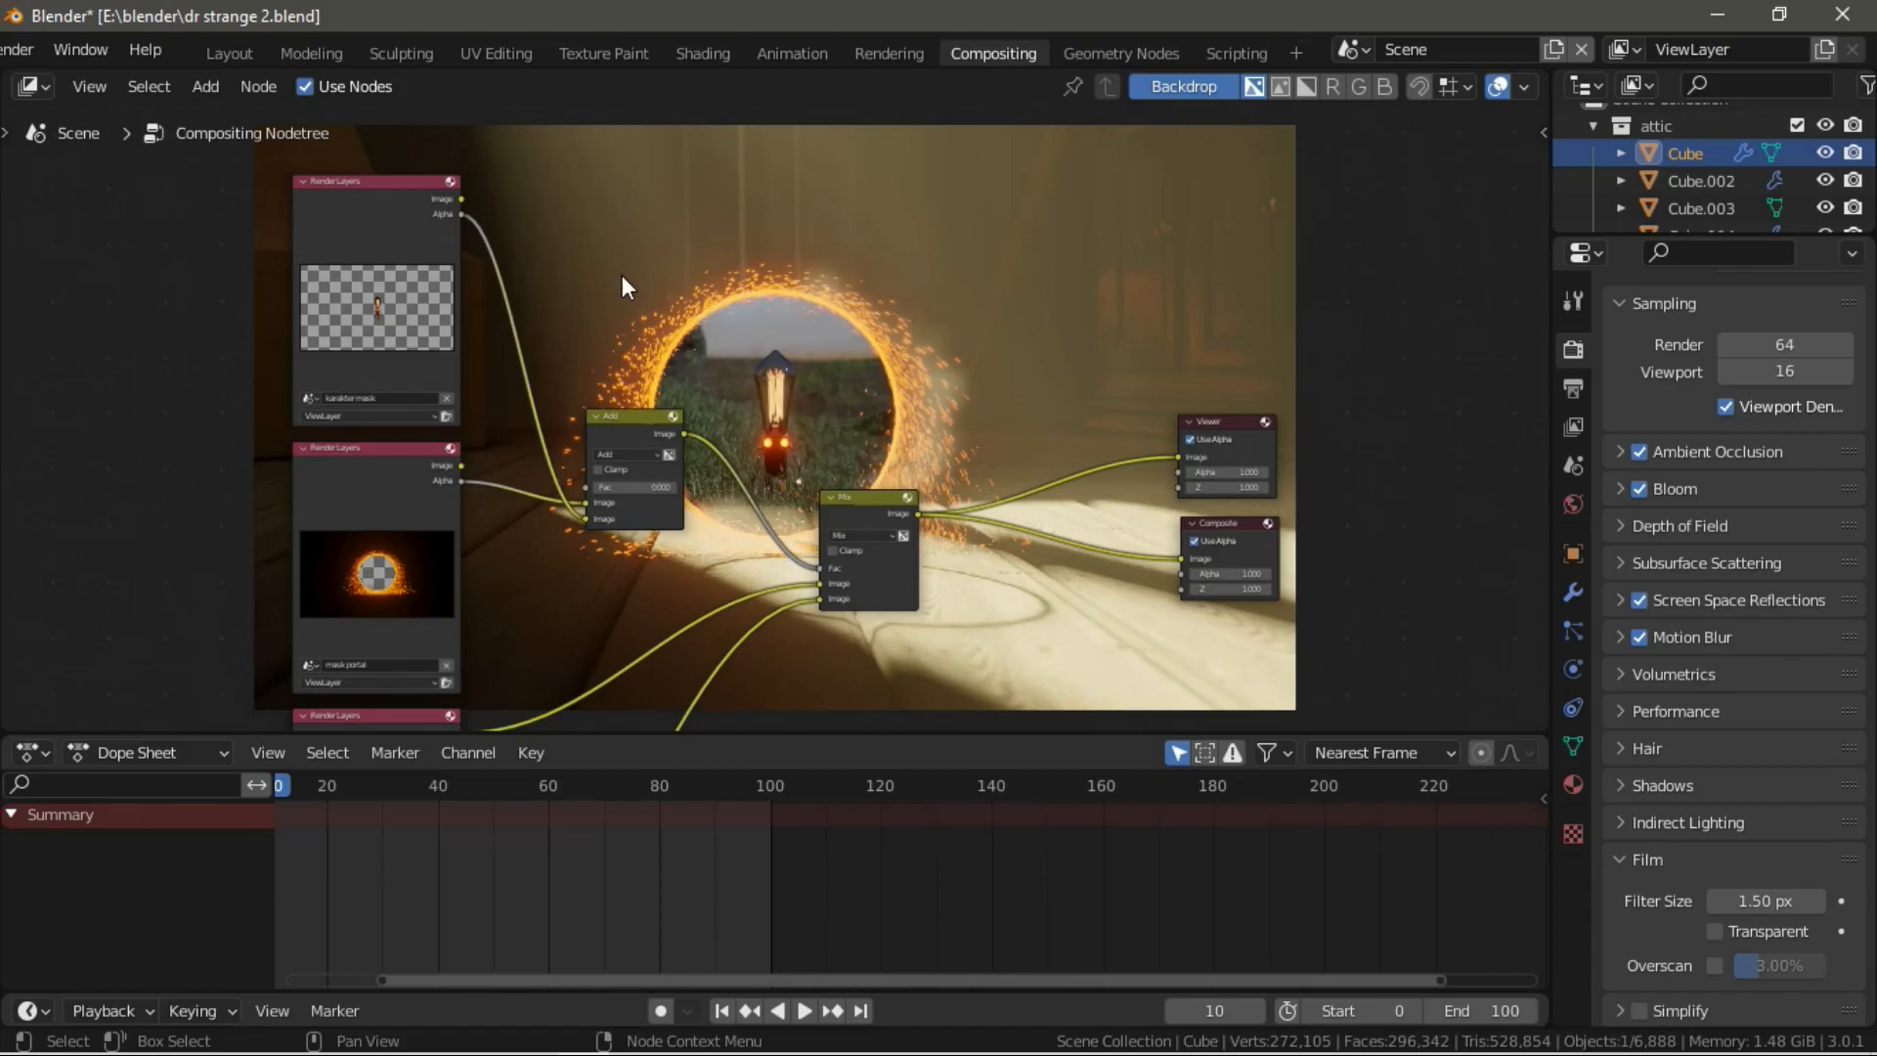
{"action": "scroll", "coordinate": [578, 448], "scroll_direction": "up", "scroll_amount": 4}
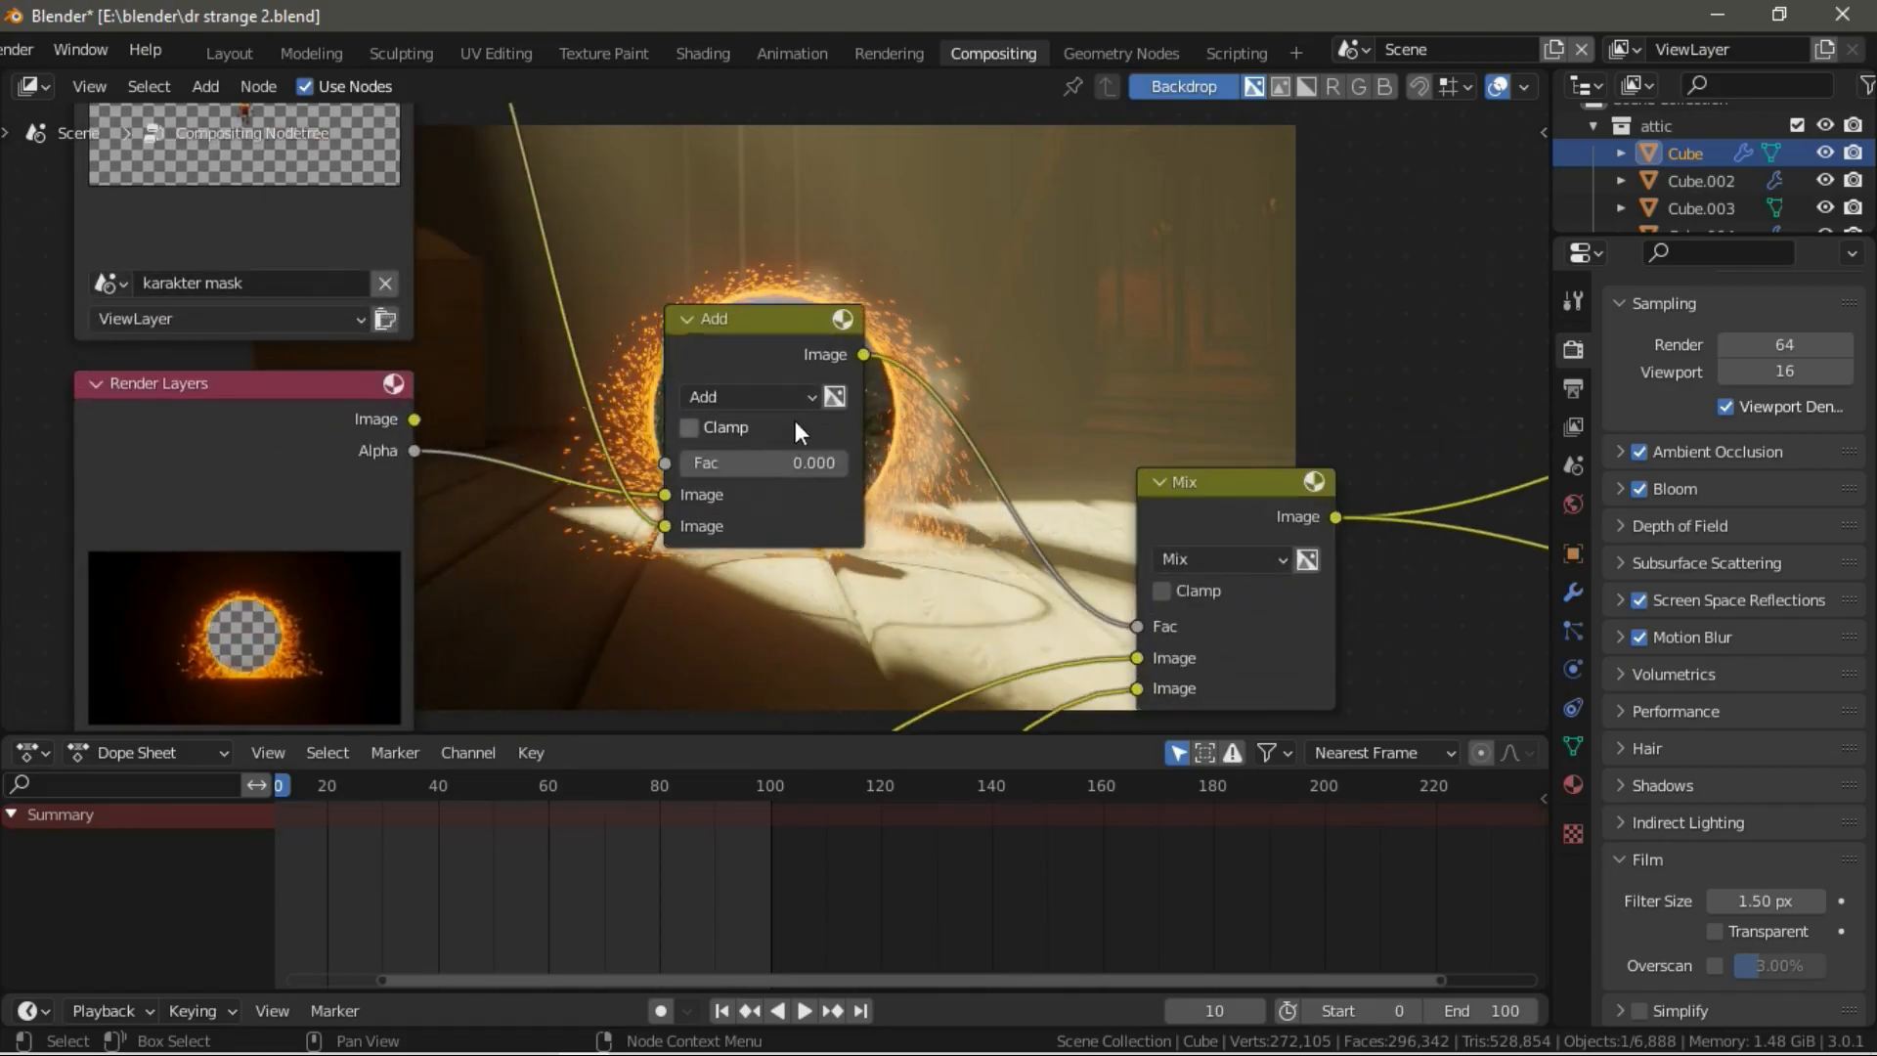
{"action": "middle_click_drag", "start_coordinate": [796, 415], "coordinate": [588, 579]}
{"action": "left_click_drag", "start_coordinate": [589, 611], "coordinate": [483, 604]}
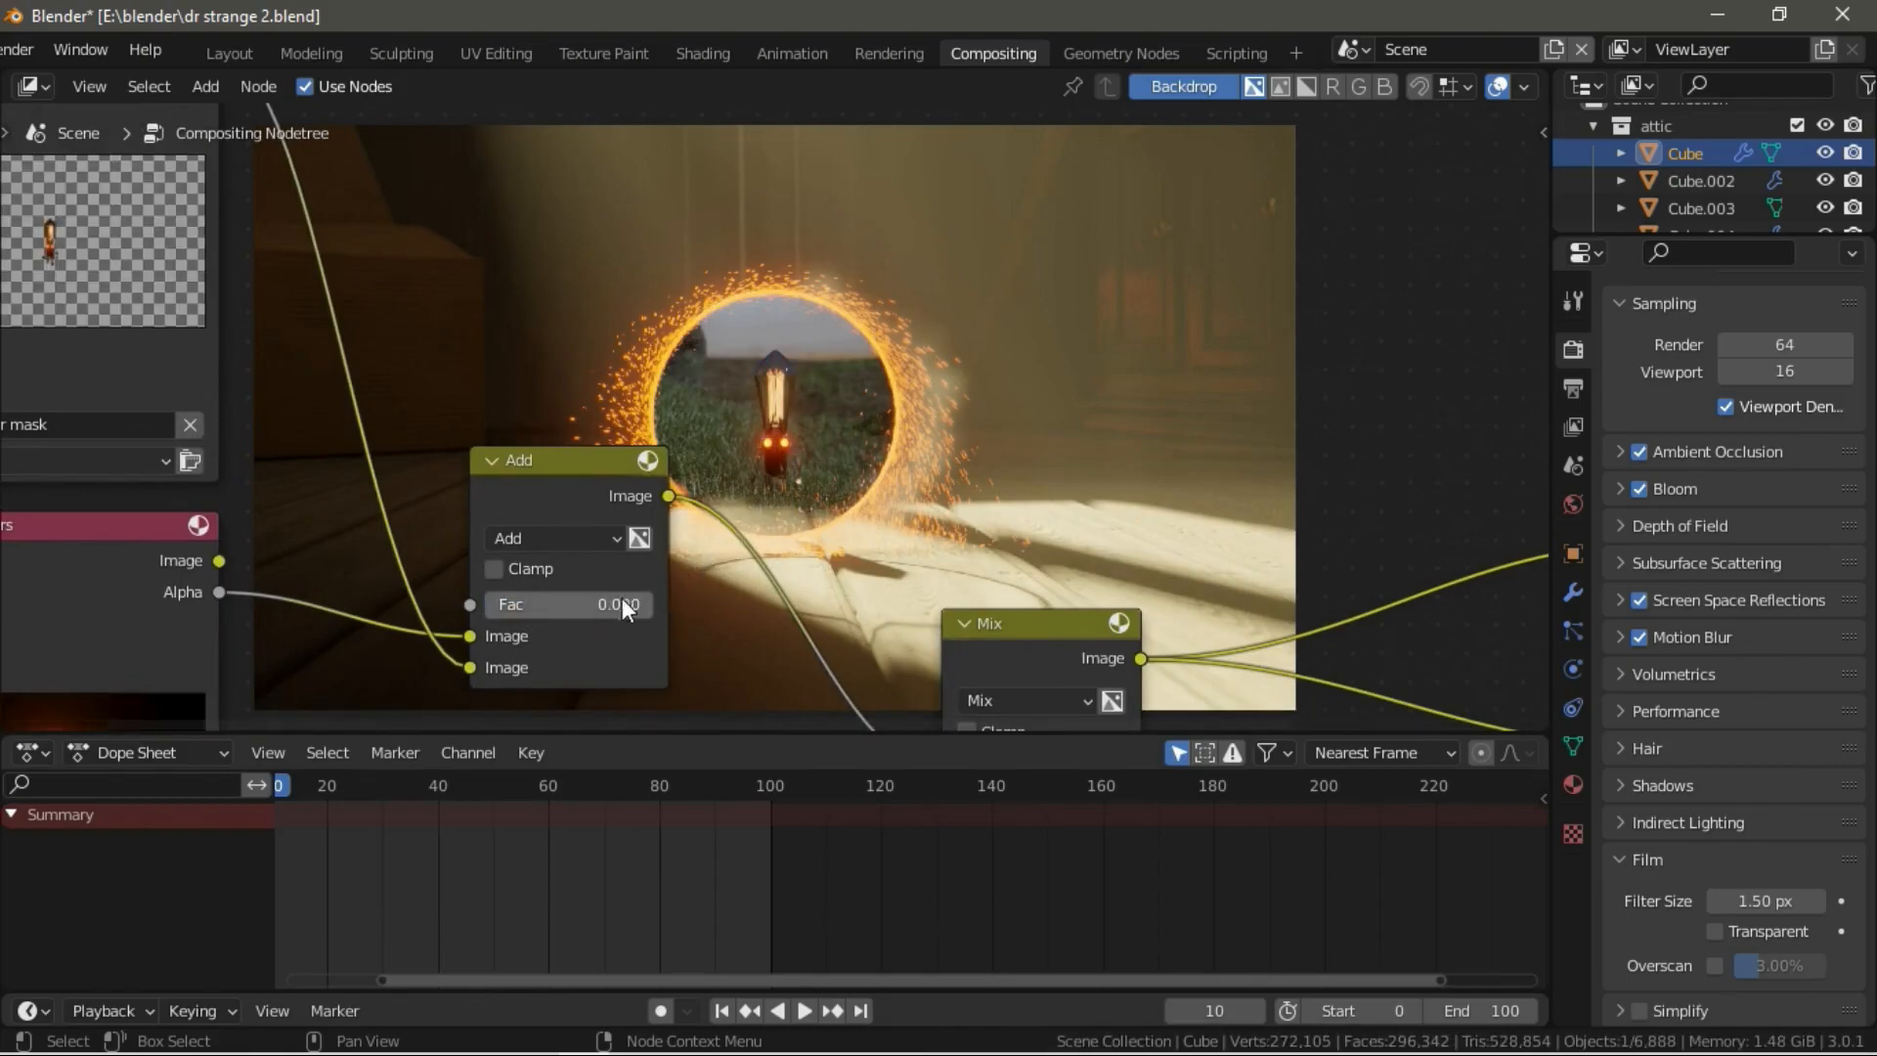
{"action": "scroll", "coordinate": [559, 831], "scroll_direction": "down", "scroll_amount": 4}
{"action": "middle_click_drag", "start_coordinate": [561, 833], "coordinate": [735, 895]}
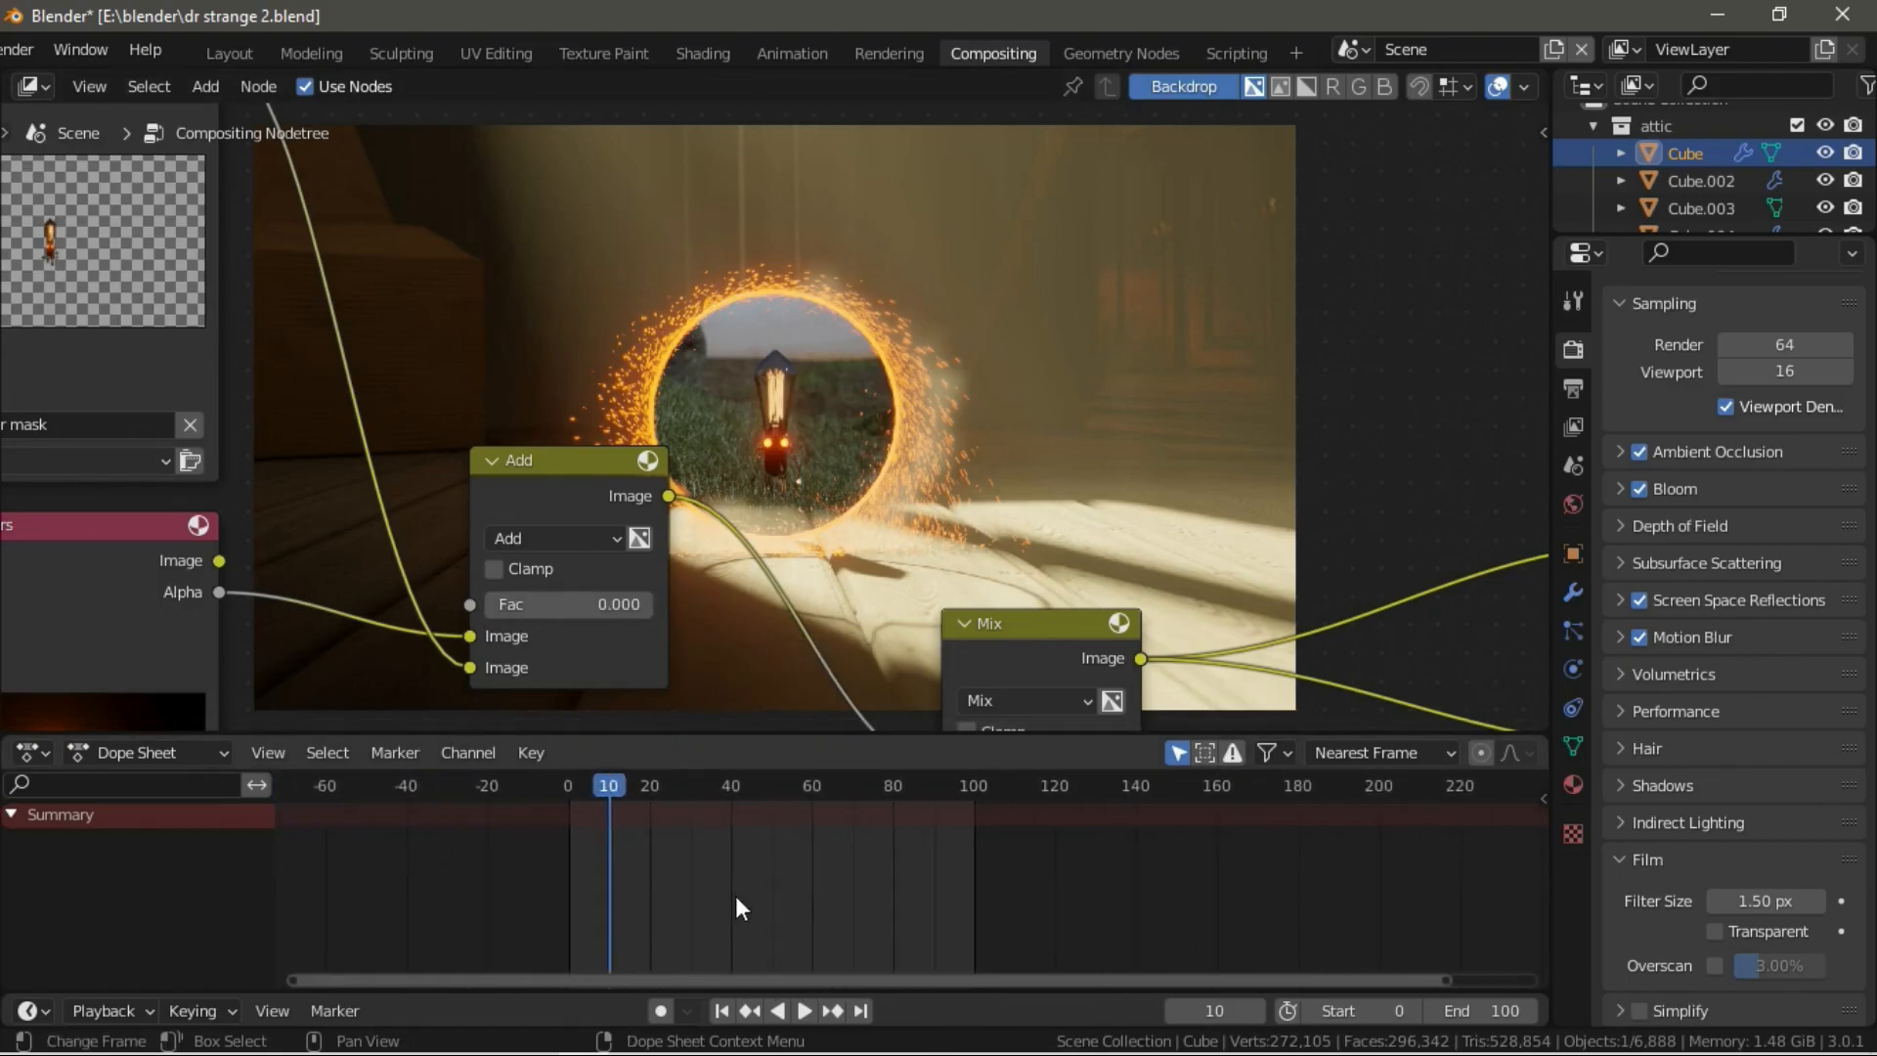
{"action": "scroll", "coordinate": [744, 878], "scroll_direction": "up", "scroll_amount": 4}
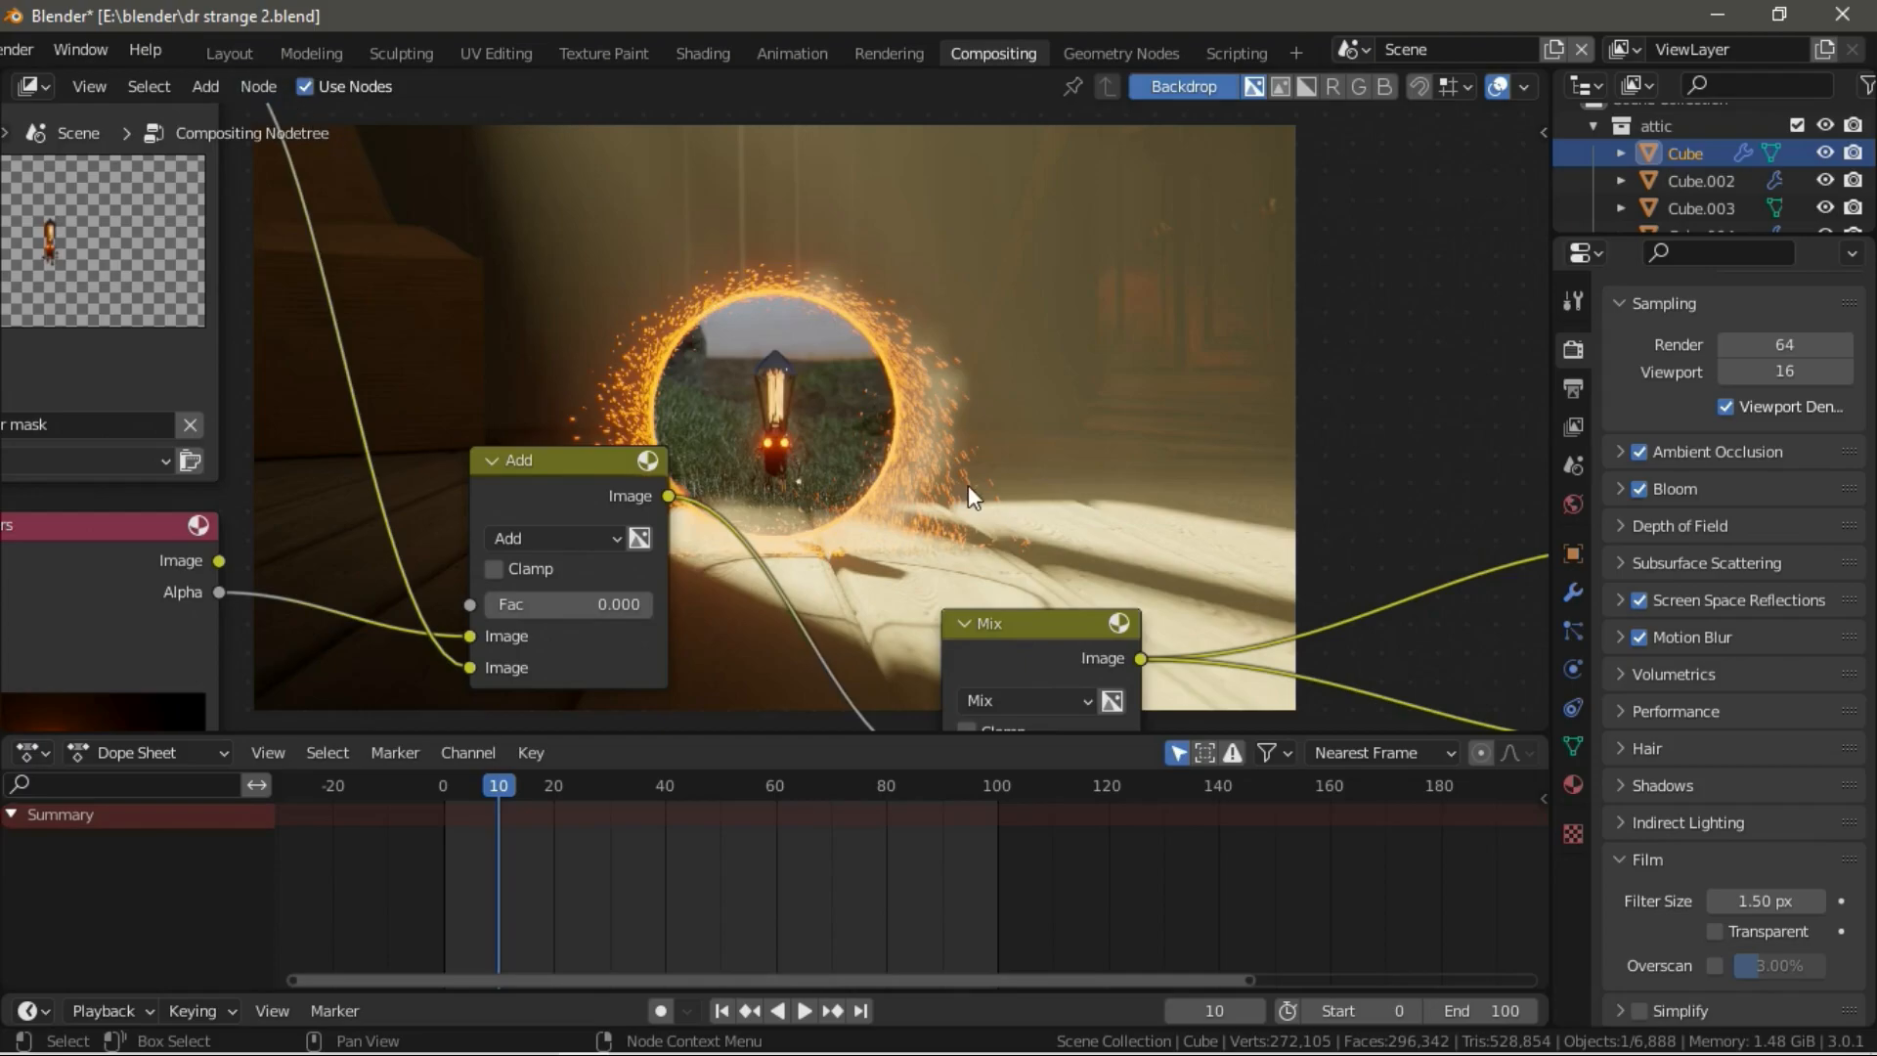
View the portal from the side in the 3D layout, play the animation and go to frame 24, before the character passes through.
{"action": "left_click", "coordinate": [229, 53]}
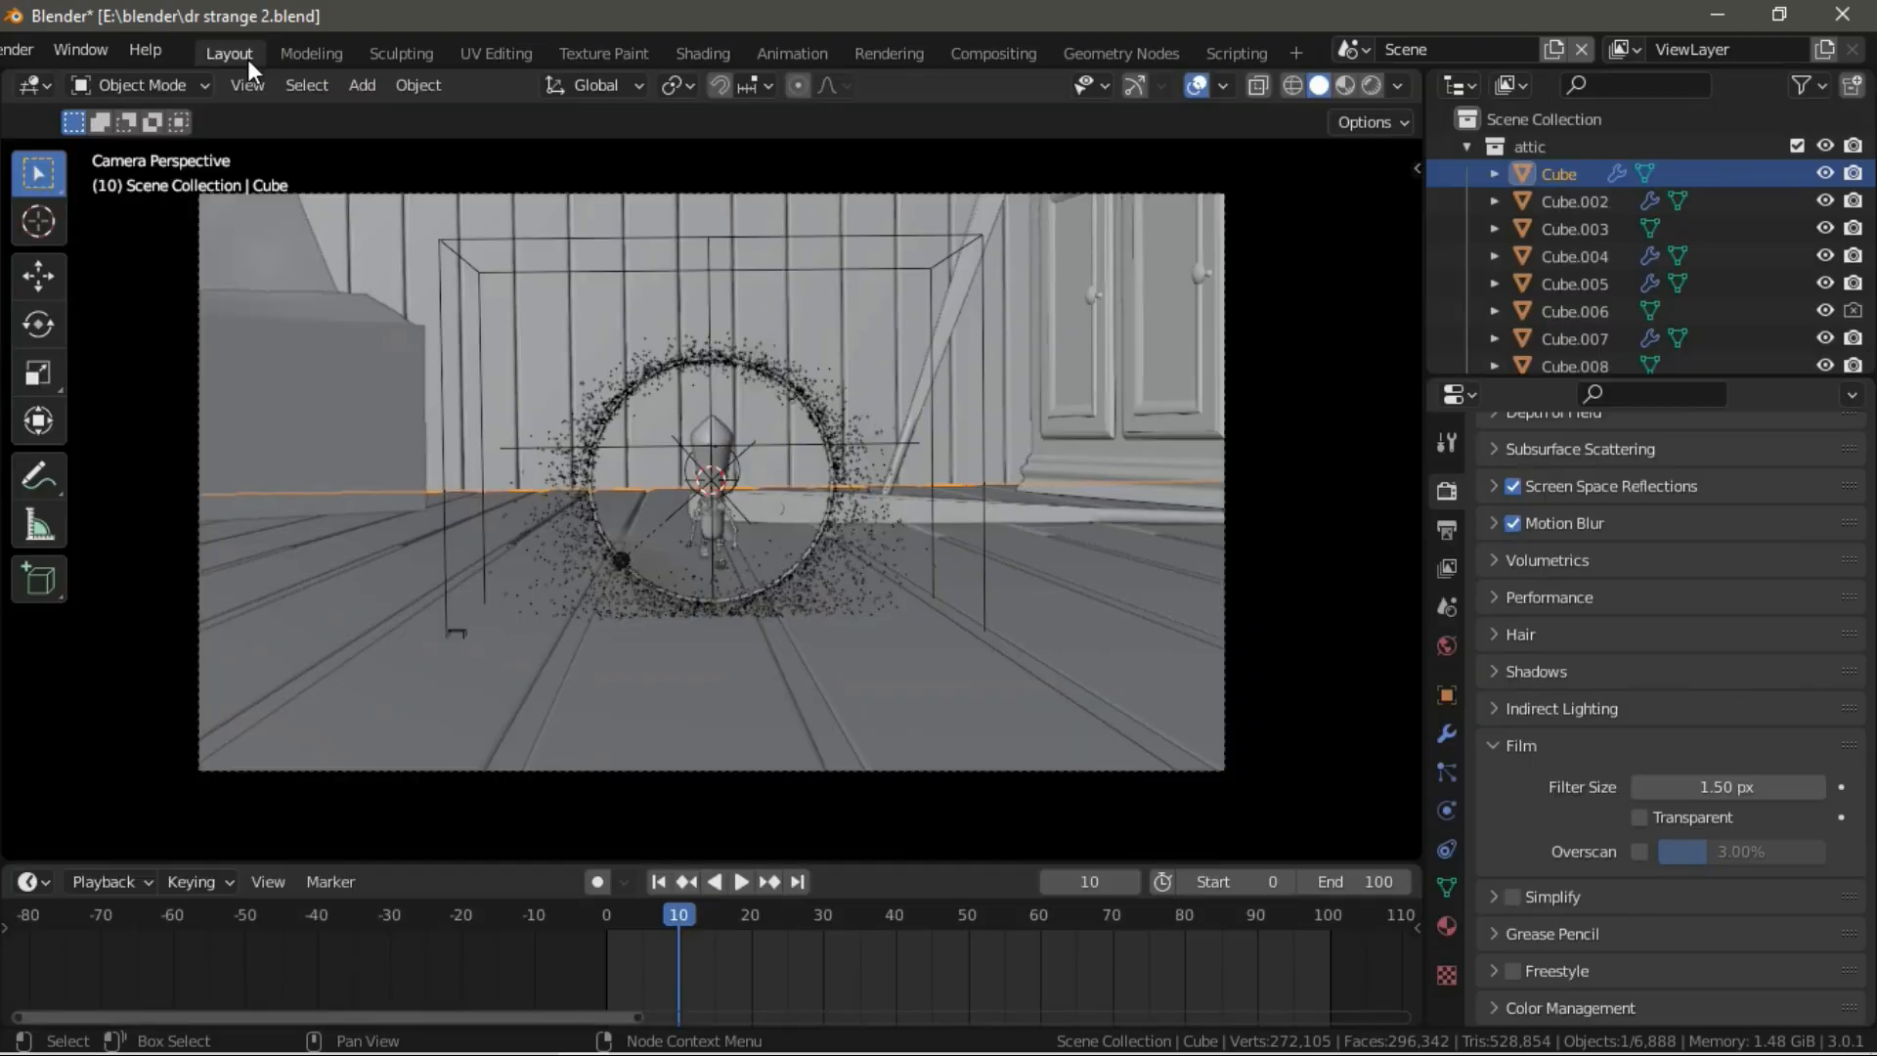
{"action": "middle_click_drag", "start_coordinate": [581, 482], "coordinate": [847, 408]}
{"action": "key", "text": "space"}
{"action": "middle_click_drag", "start_coordinate": [925, 490], "coordinate": [911, 489]}
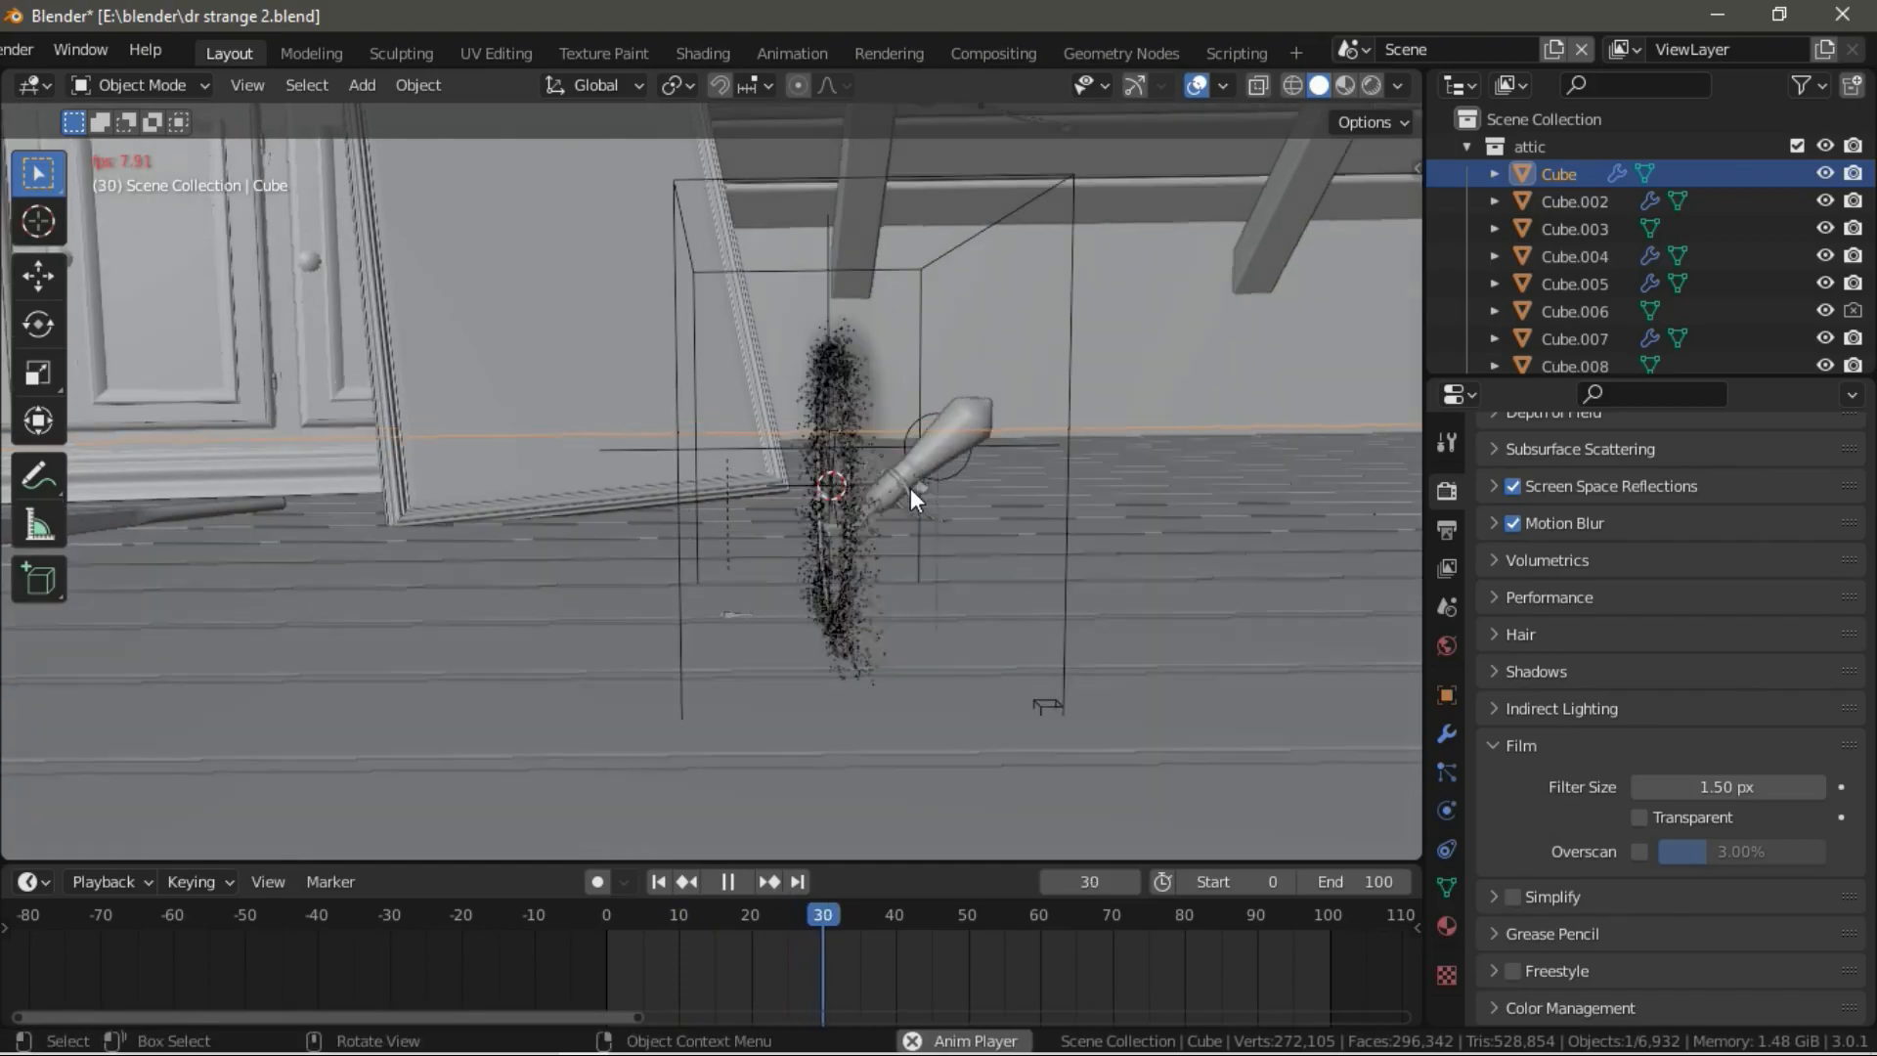
{"action": "key", "text": "space"}
{"action": "left_click", "coordinate": [818, 917]}
{"action": "left_click_drag", "start_coordinate": [823, 913], "coordinate": [788, 913]}
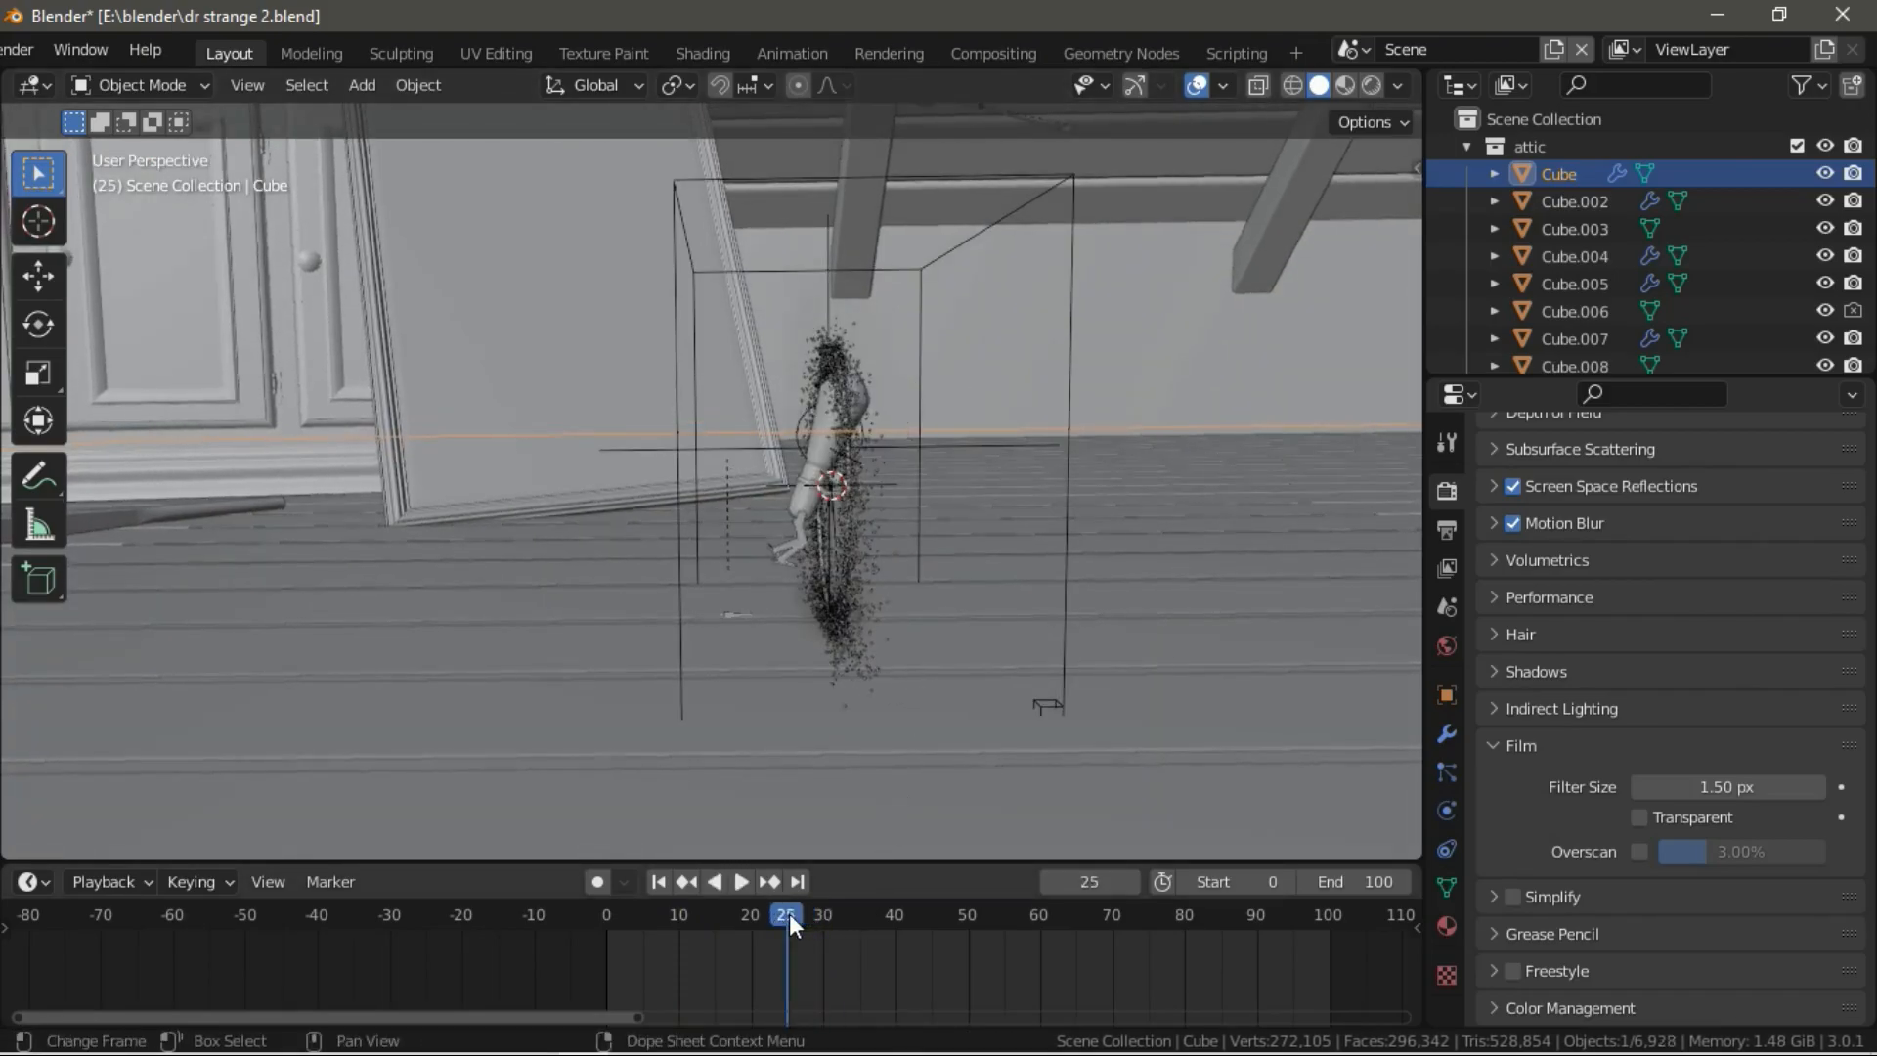
{"action": "middle_click_drag", "start_coordinate": [901, 719], "coordinate": [891, 703]}
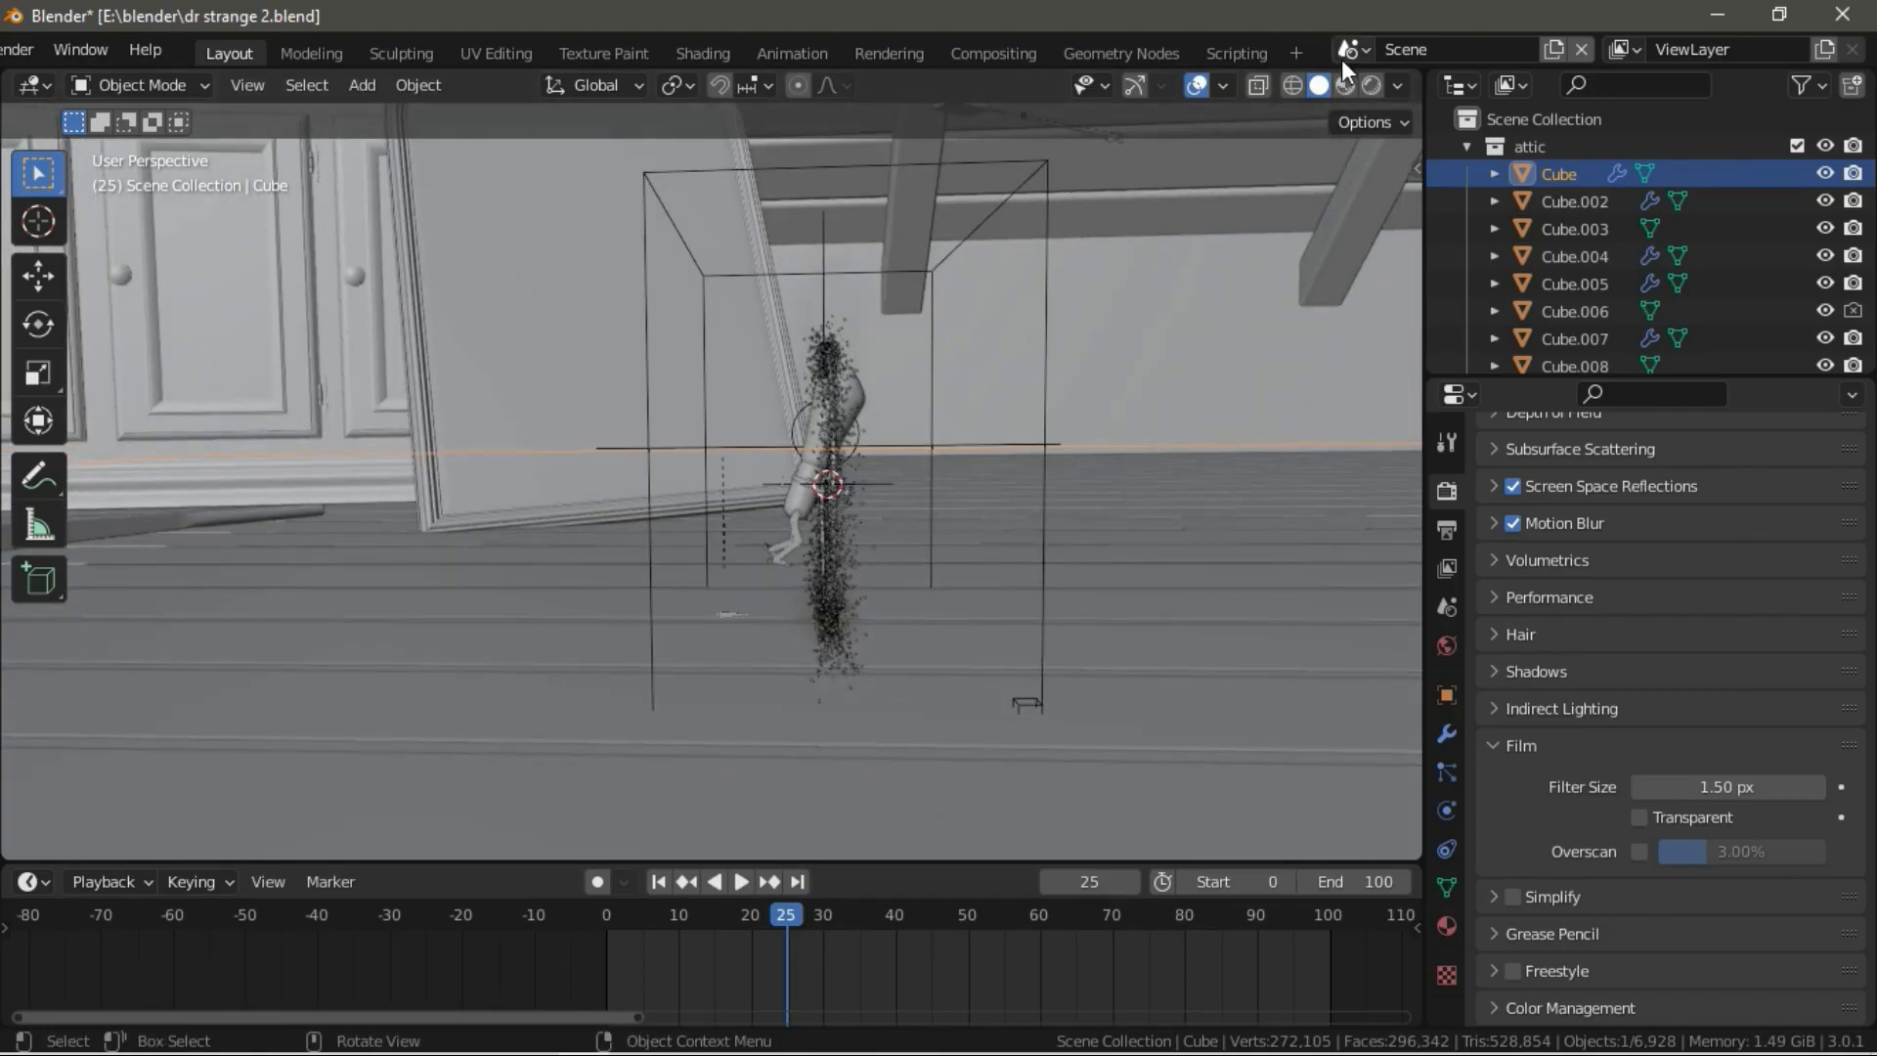
Keyframe the Add node's factor at 0.000 on frame 24 in the compositor.
{"action": "left_click", "coordinate": [1022, 55]}
{"action": "middle_click_drag", "start_coordinate": [996, 362], "coordinate": [1023, 344]}
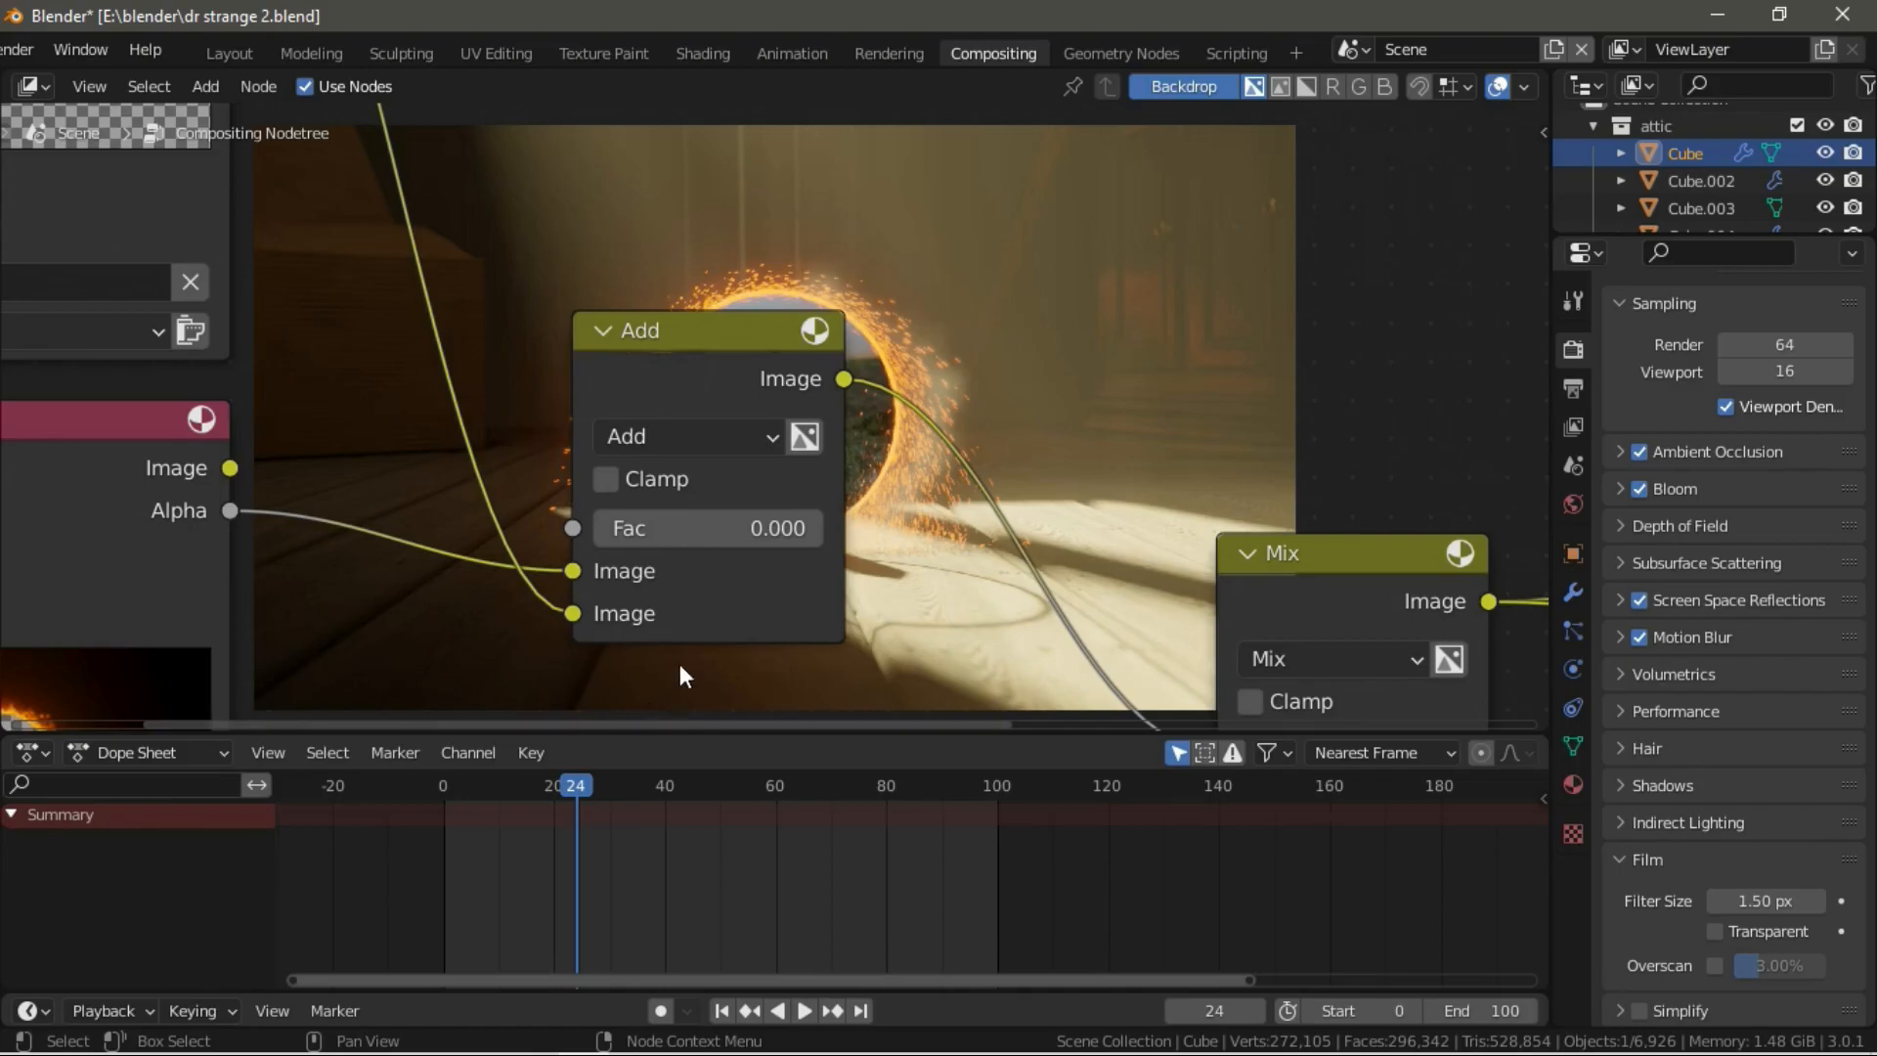
{"action": "middle_click_drag", "start_coordinate": [1081, 425], "coordinate": [854, 427]}
{"action": "scroll", "coordinate": [802, 439], "scroll_direction": "down", "scroll_amount": 1}
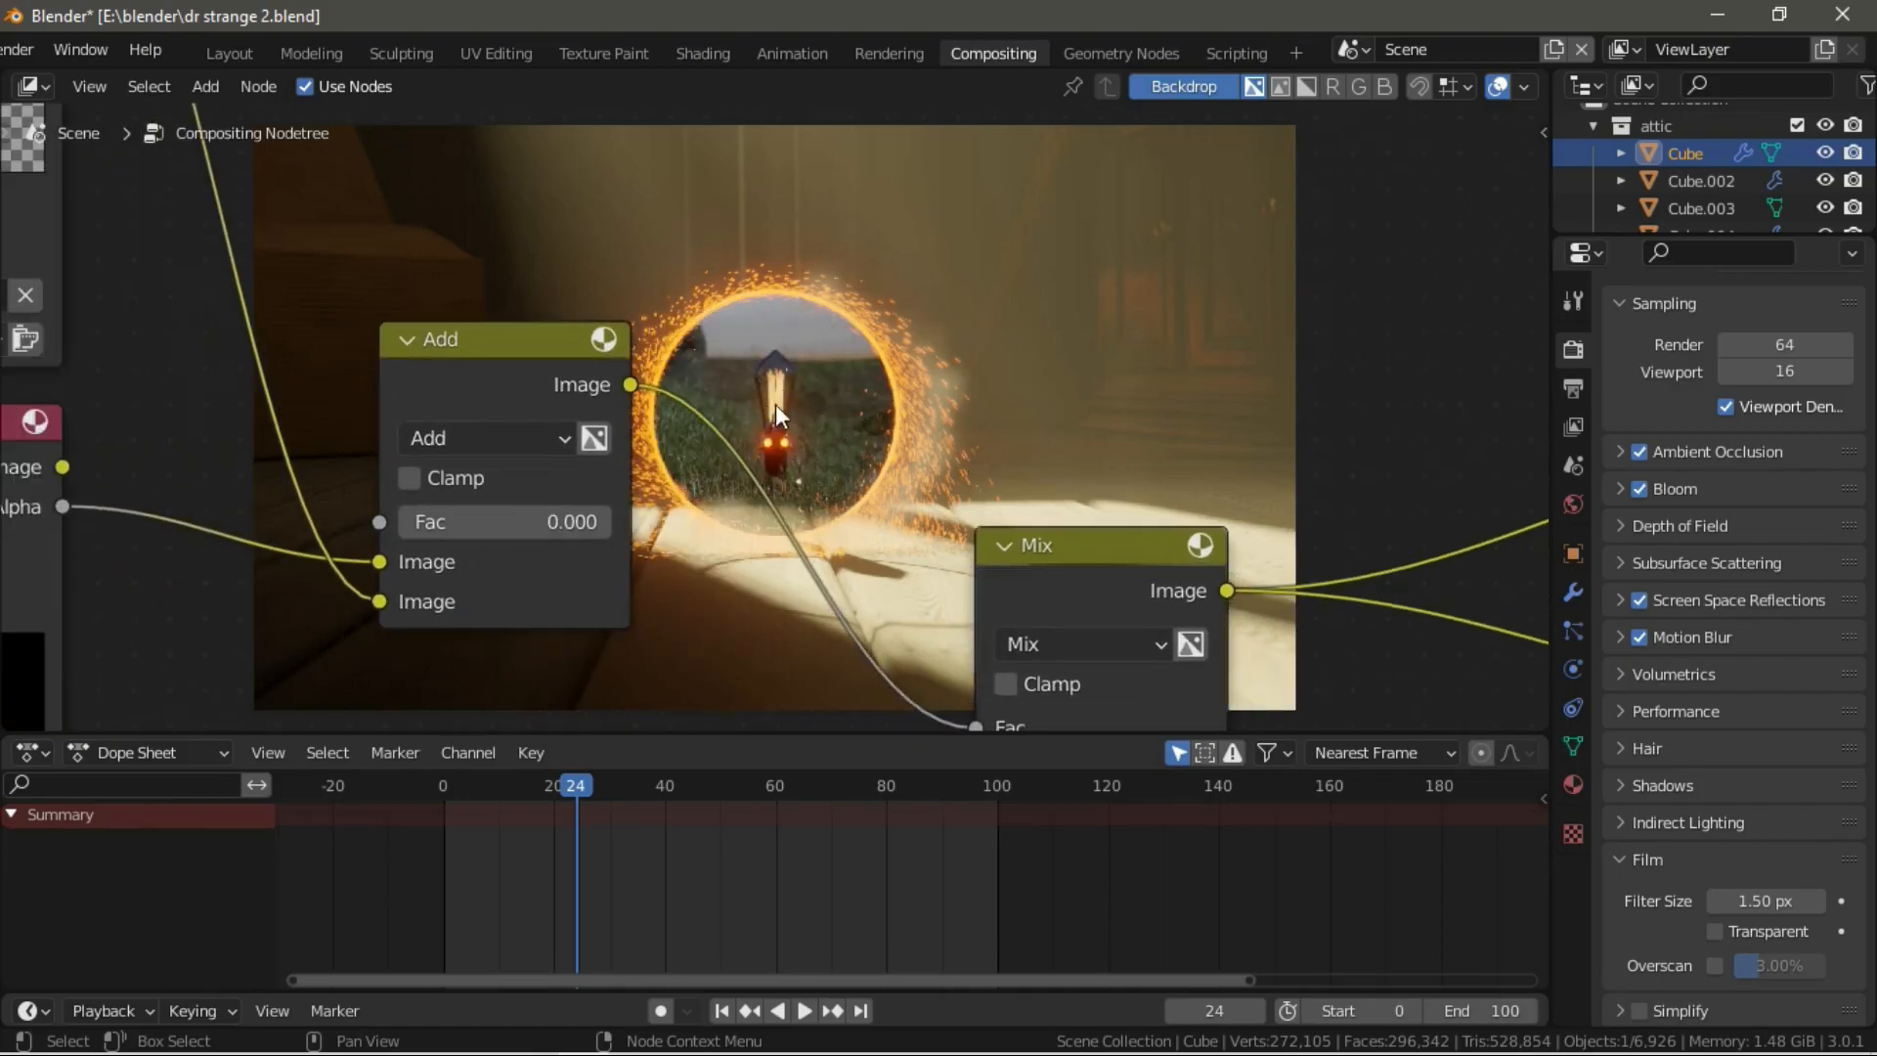
{"action": "left_click", "coordinate": [577, 533]}
{"action": "key", "text": "Escape"}
{"action": "left_click_drag", "start_coordinate": [563, 530], "coordinate": [394, 521]}
{"action": "key", "text": "i"}
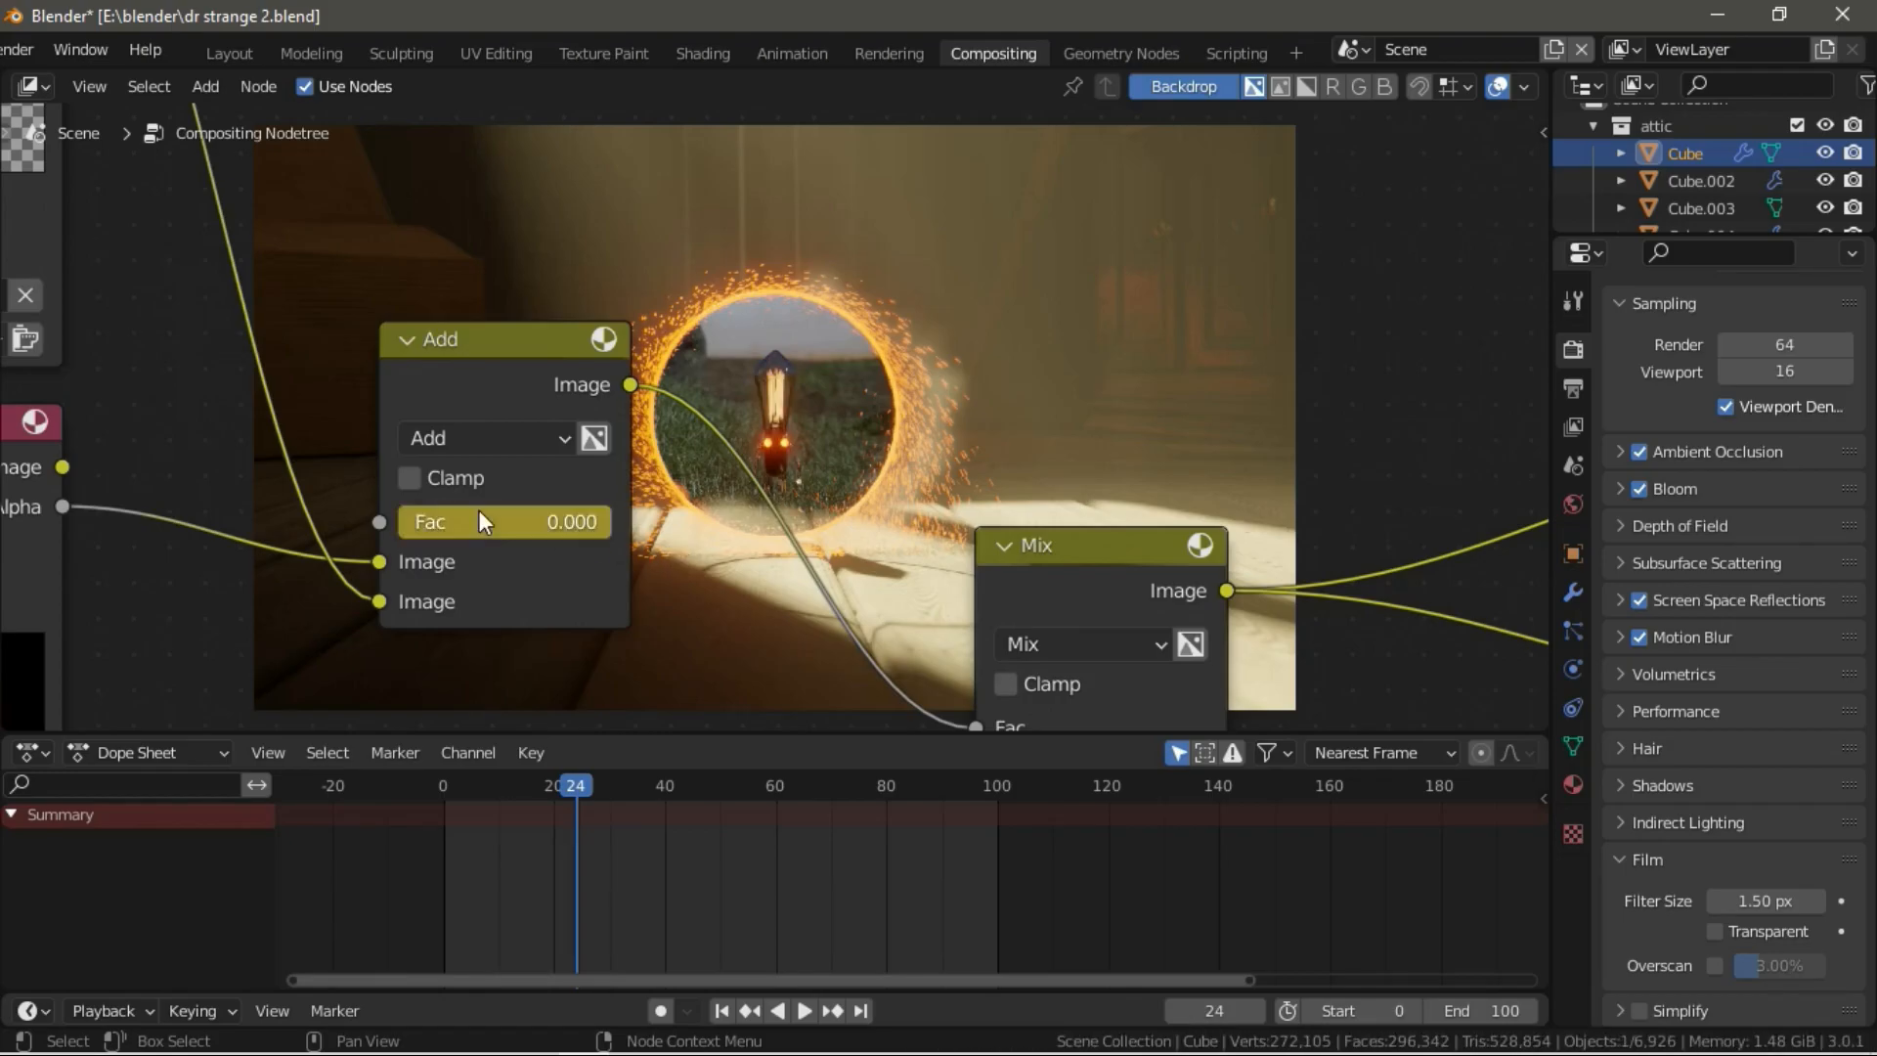
Find frame 28, once the character has passed the portal in the 3D layout, and keyframe the Add node's factor at 1.000 there.
{"action": "left_click", "coordinate": [243, 50]}
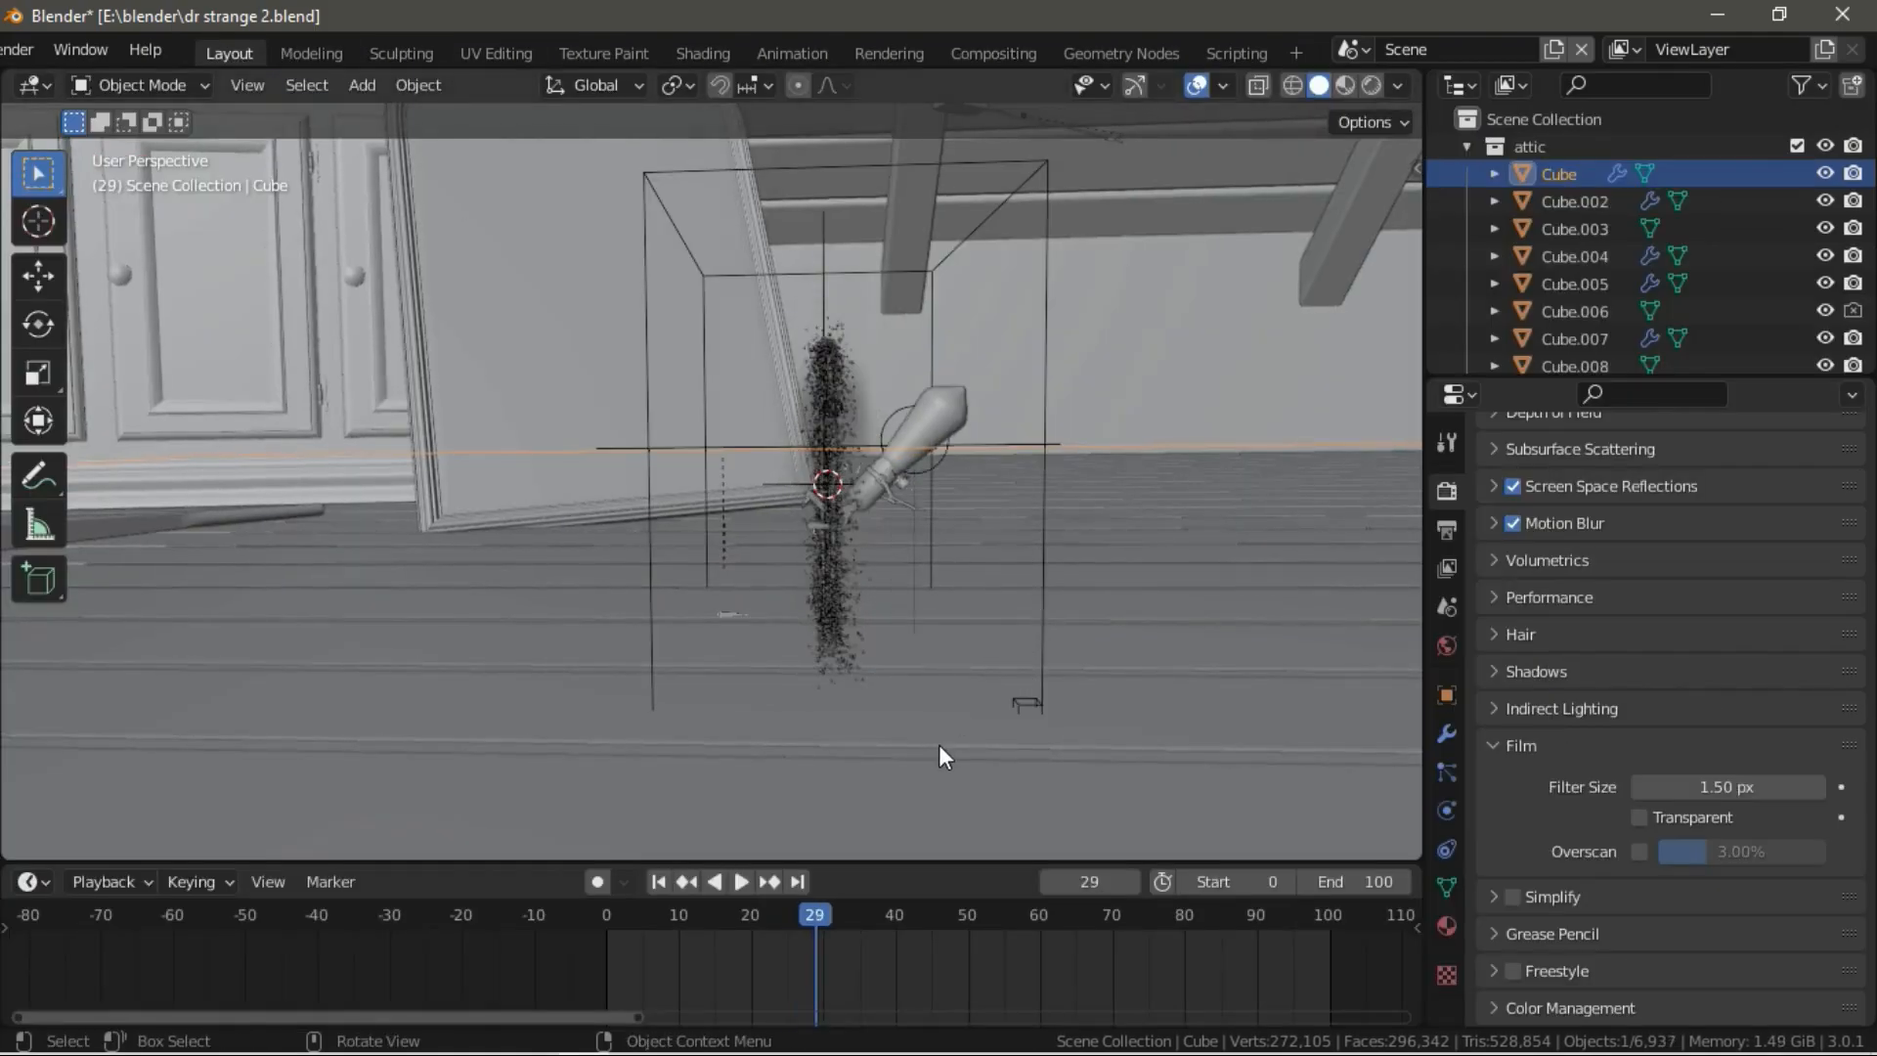
{"action": "key", "text": "Left"}
{"action": "key", "text": "Left"}
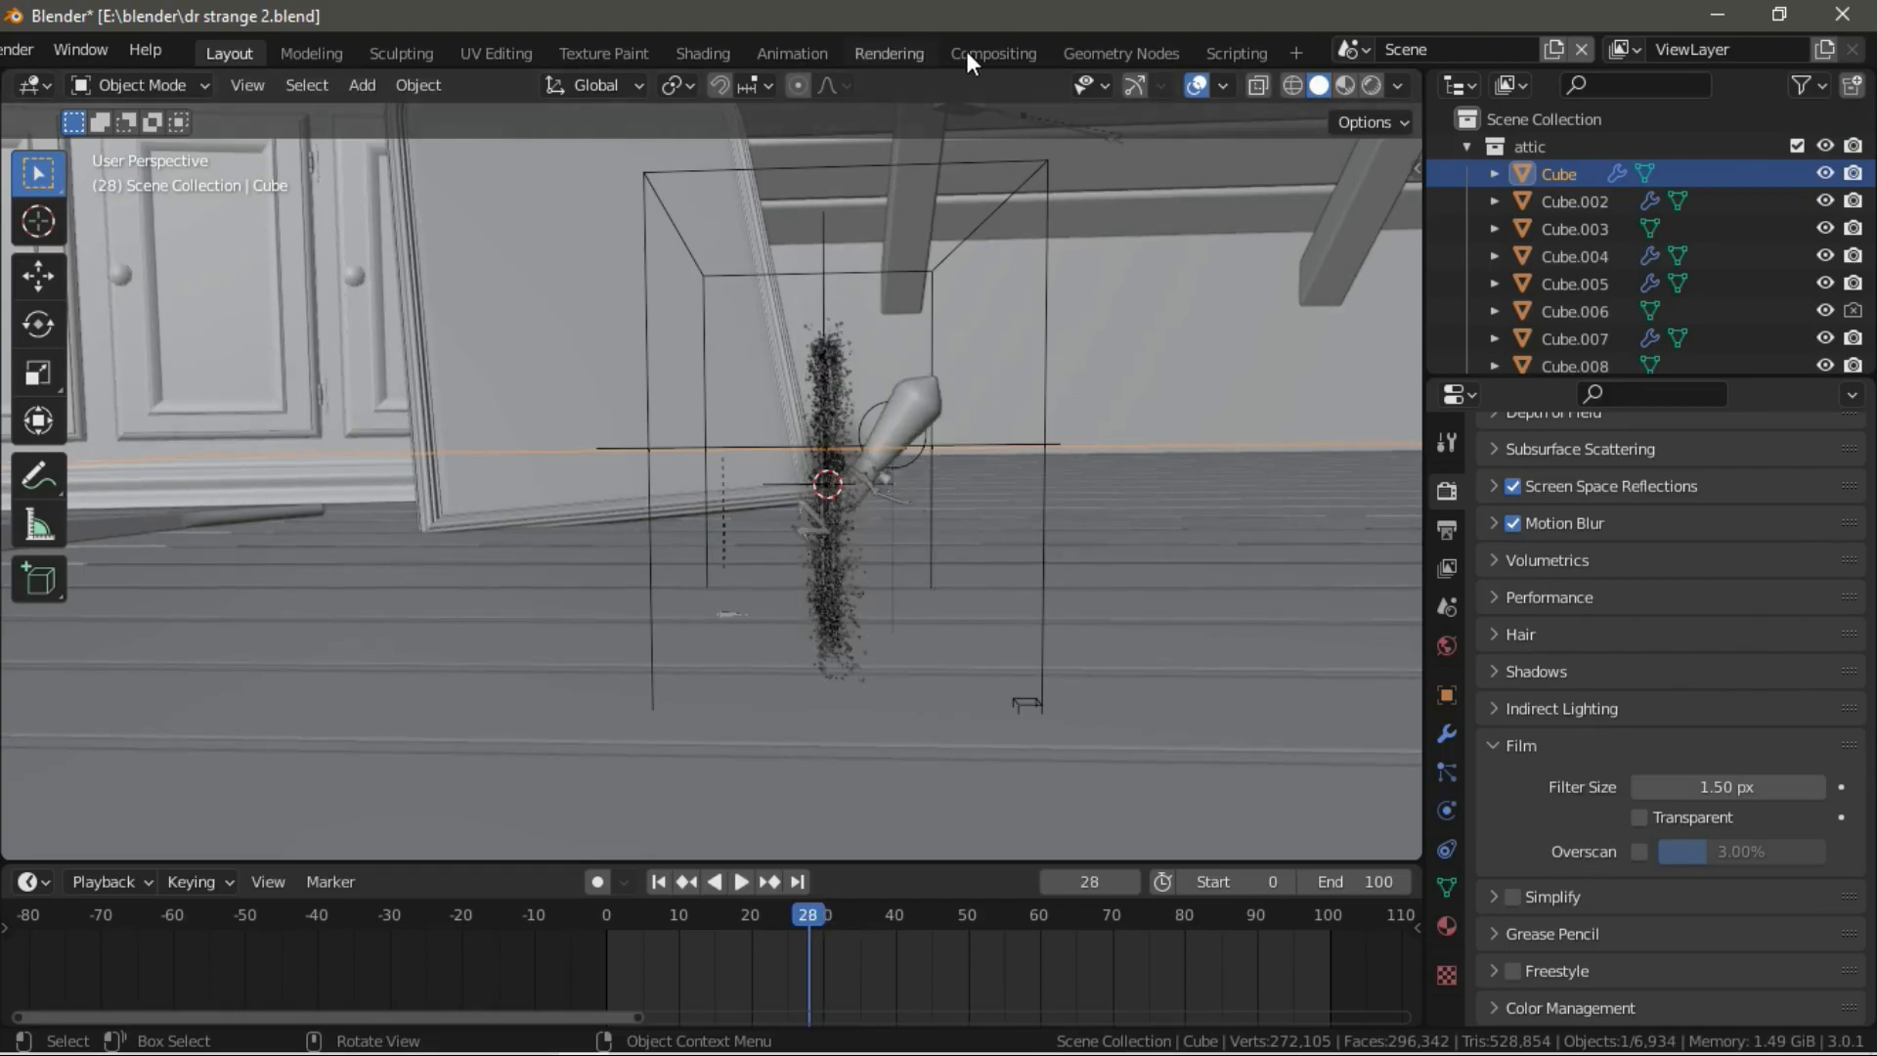
{"action": "left_click", "coordinate": [992, 54]}
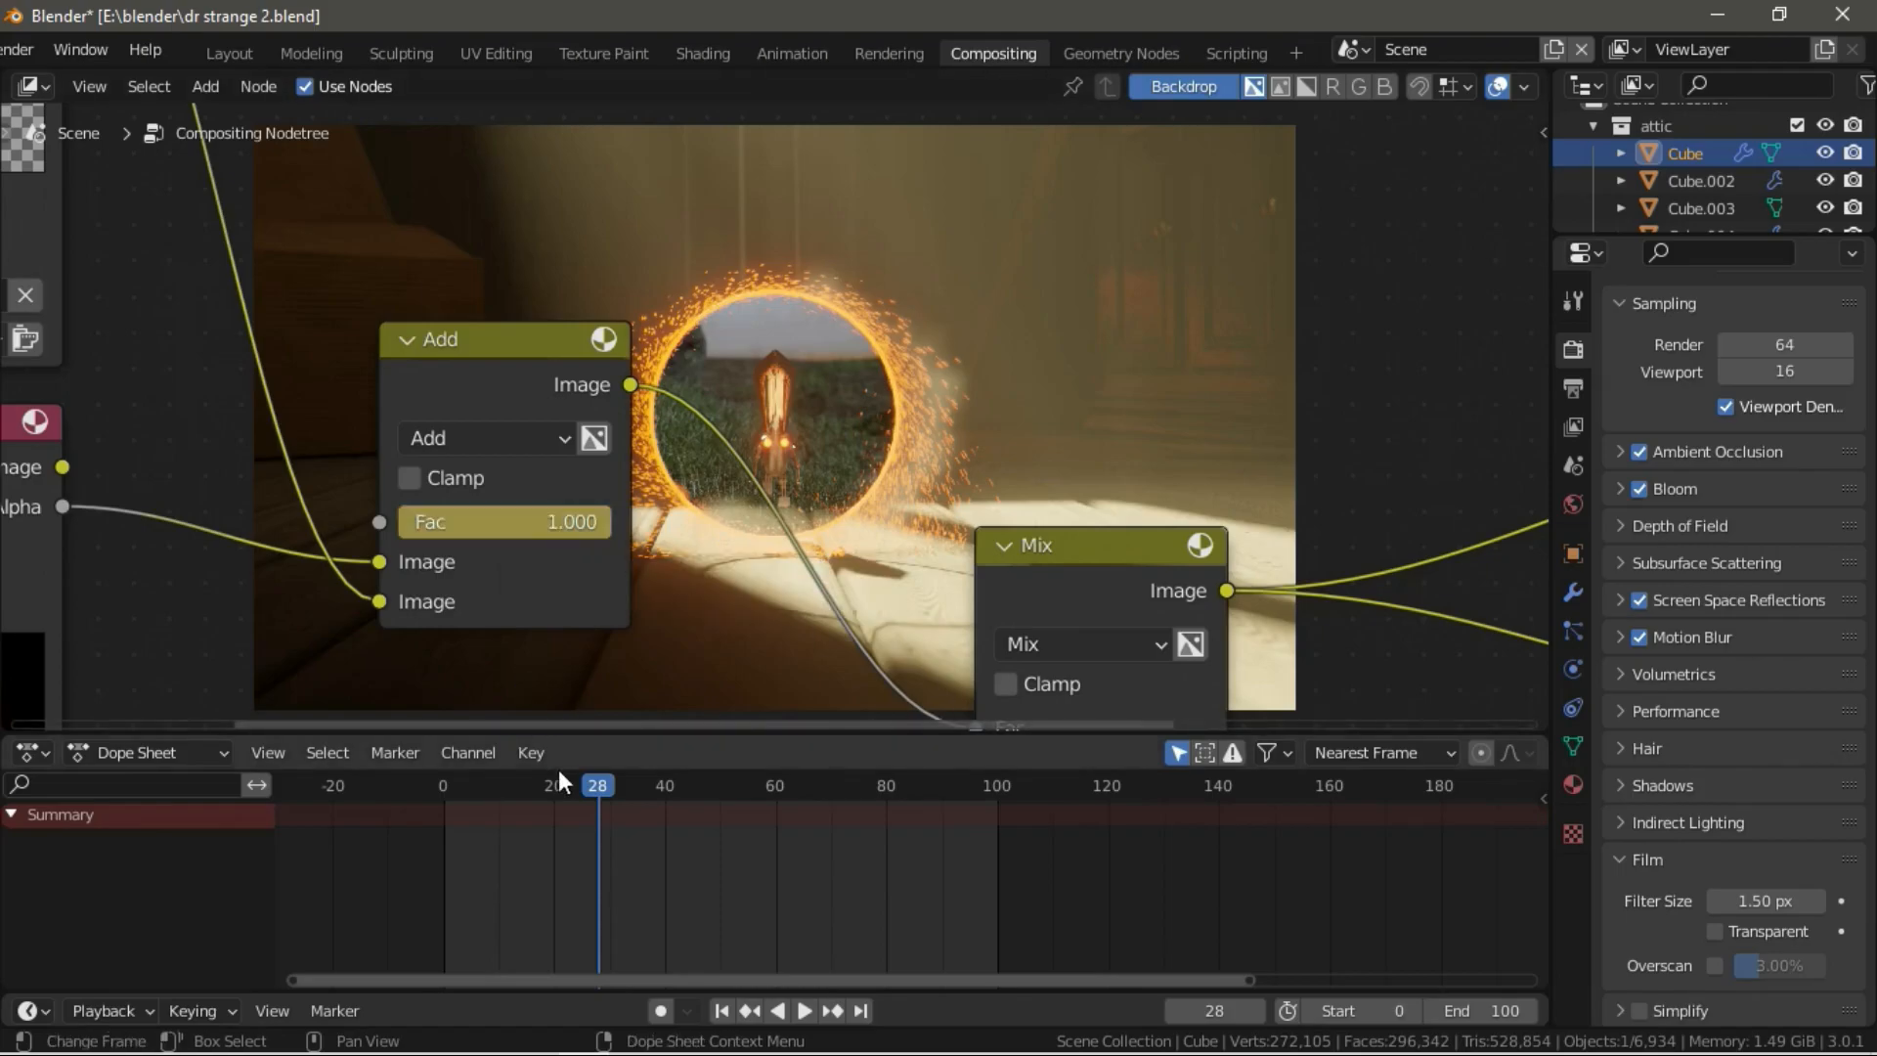
Play the animation from frame 13 to check the Add node's keyed factor, and return to frame 0.
{"action": "left_click", "coordinate": [518, 788]}
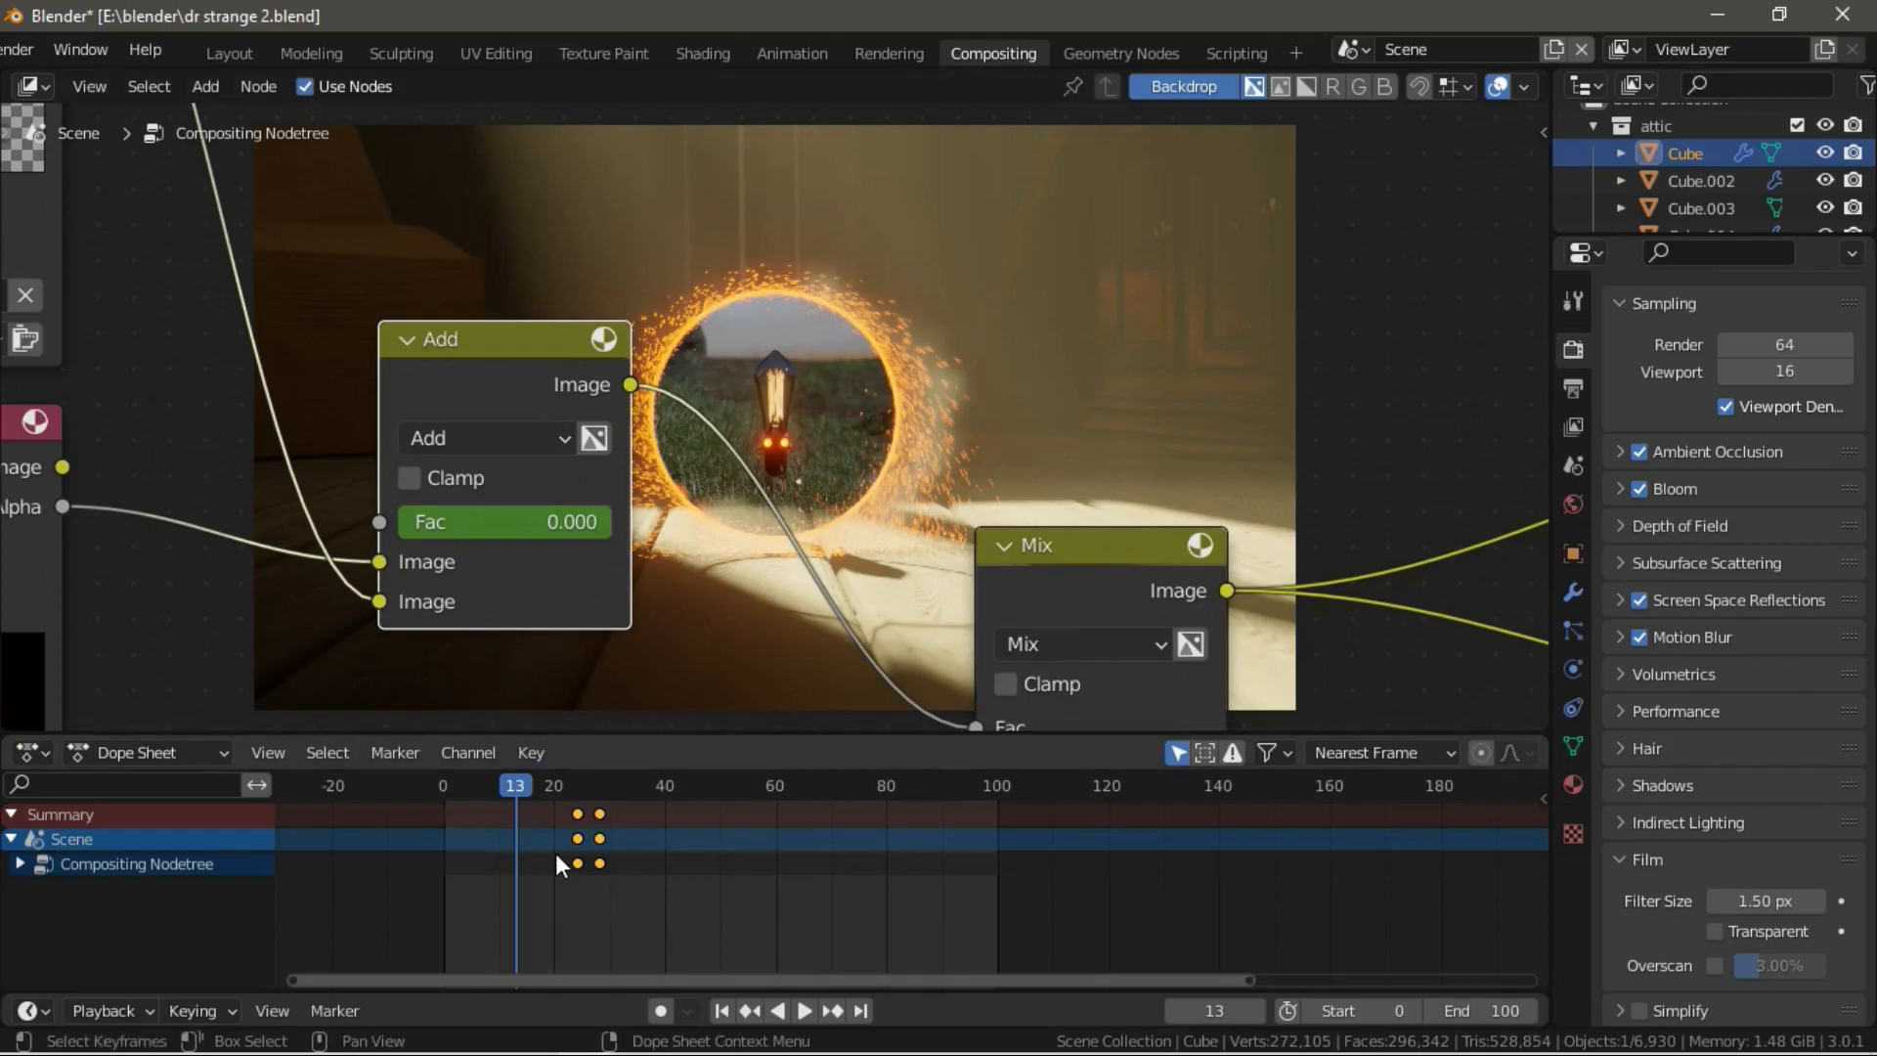
{"action": "key", "text": "space"}
{"action": "key", "text": "space"}
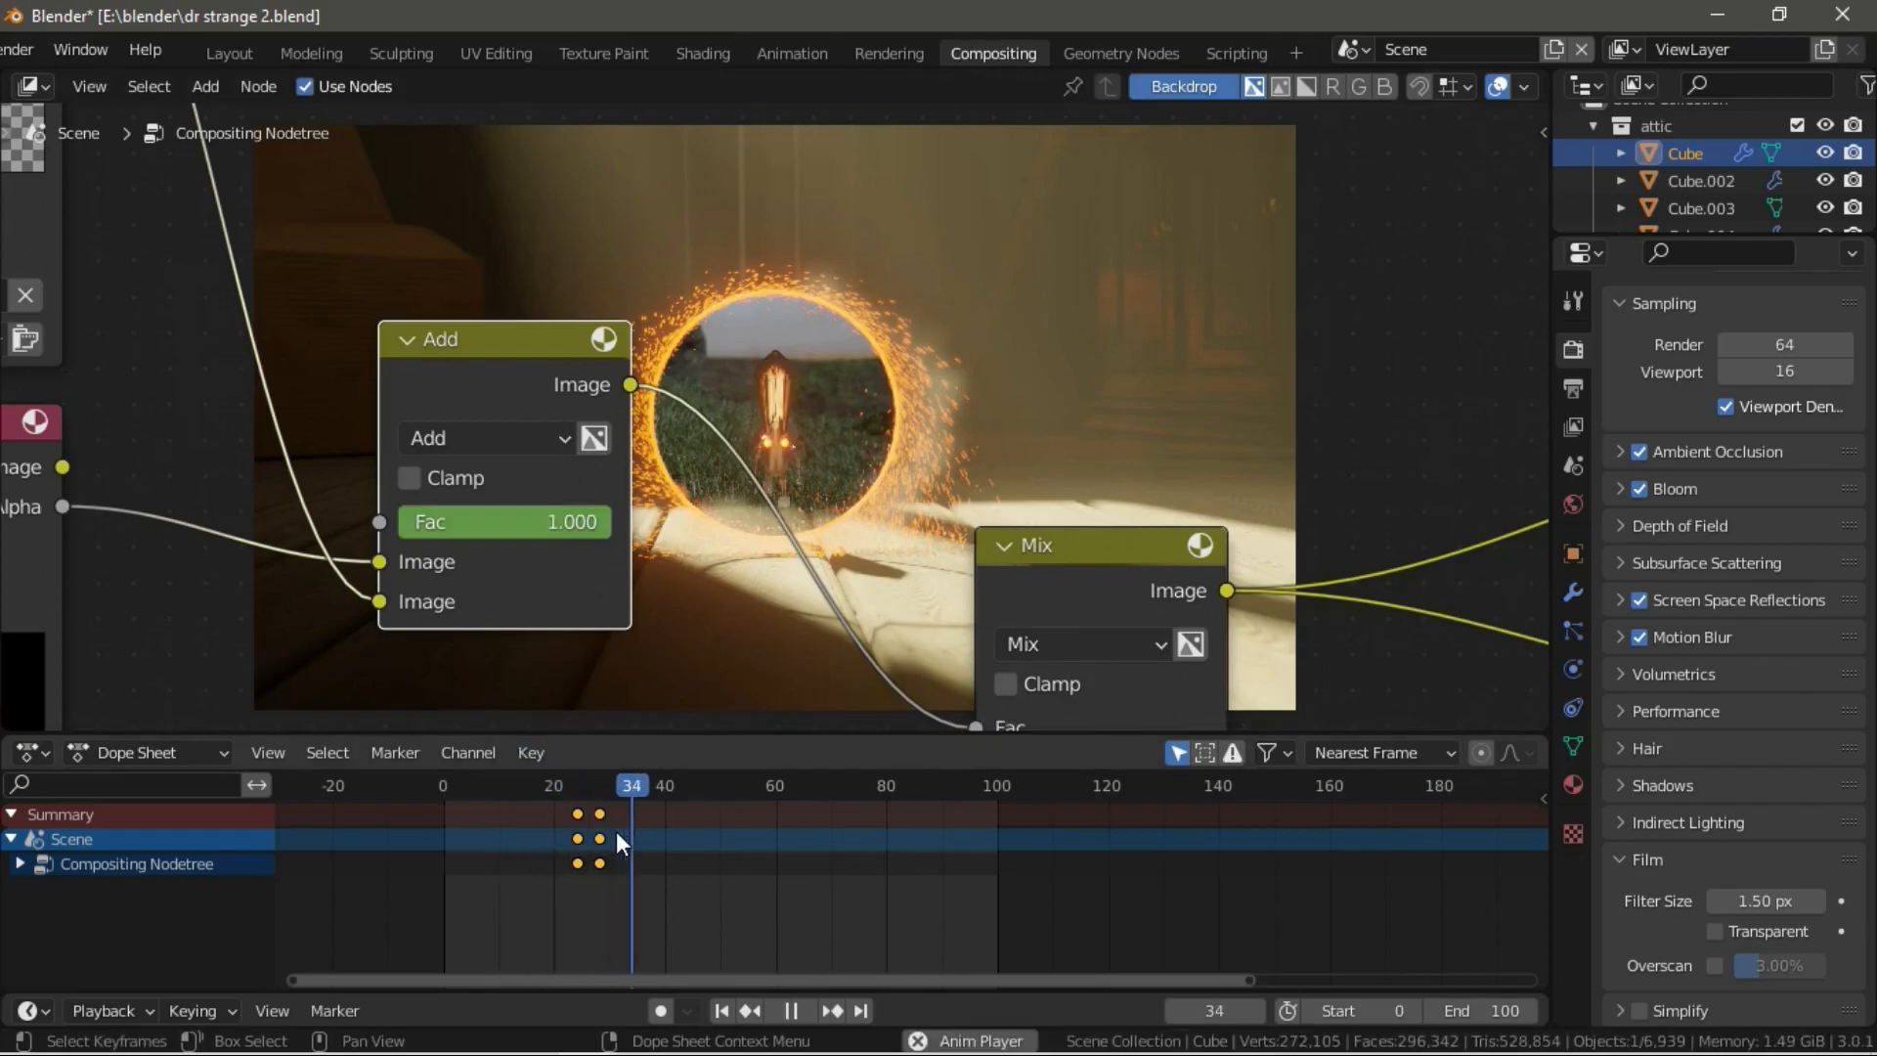
{"action": "scroll", "coordinate": [704, 669], "scroll_direction": "down", "scroll_amount": 4}
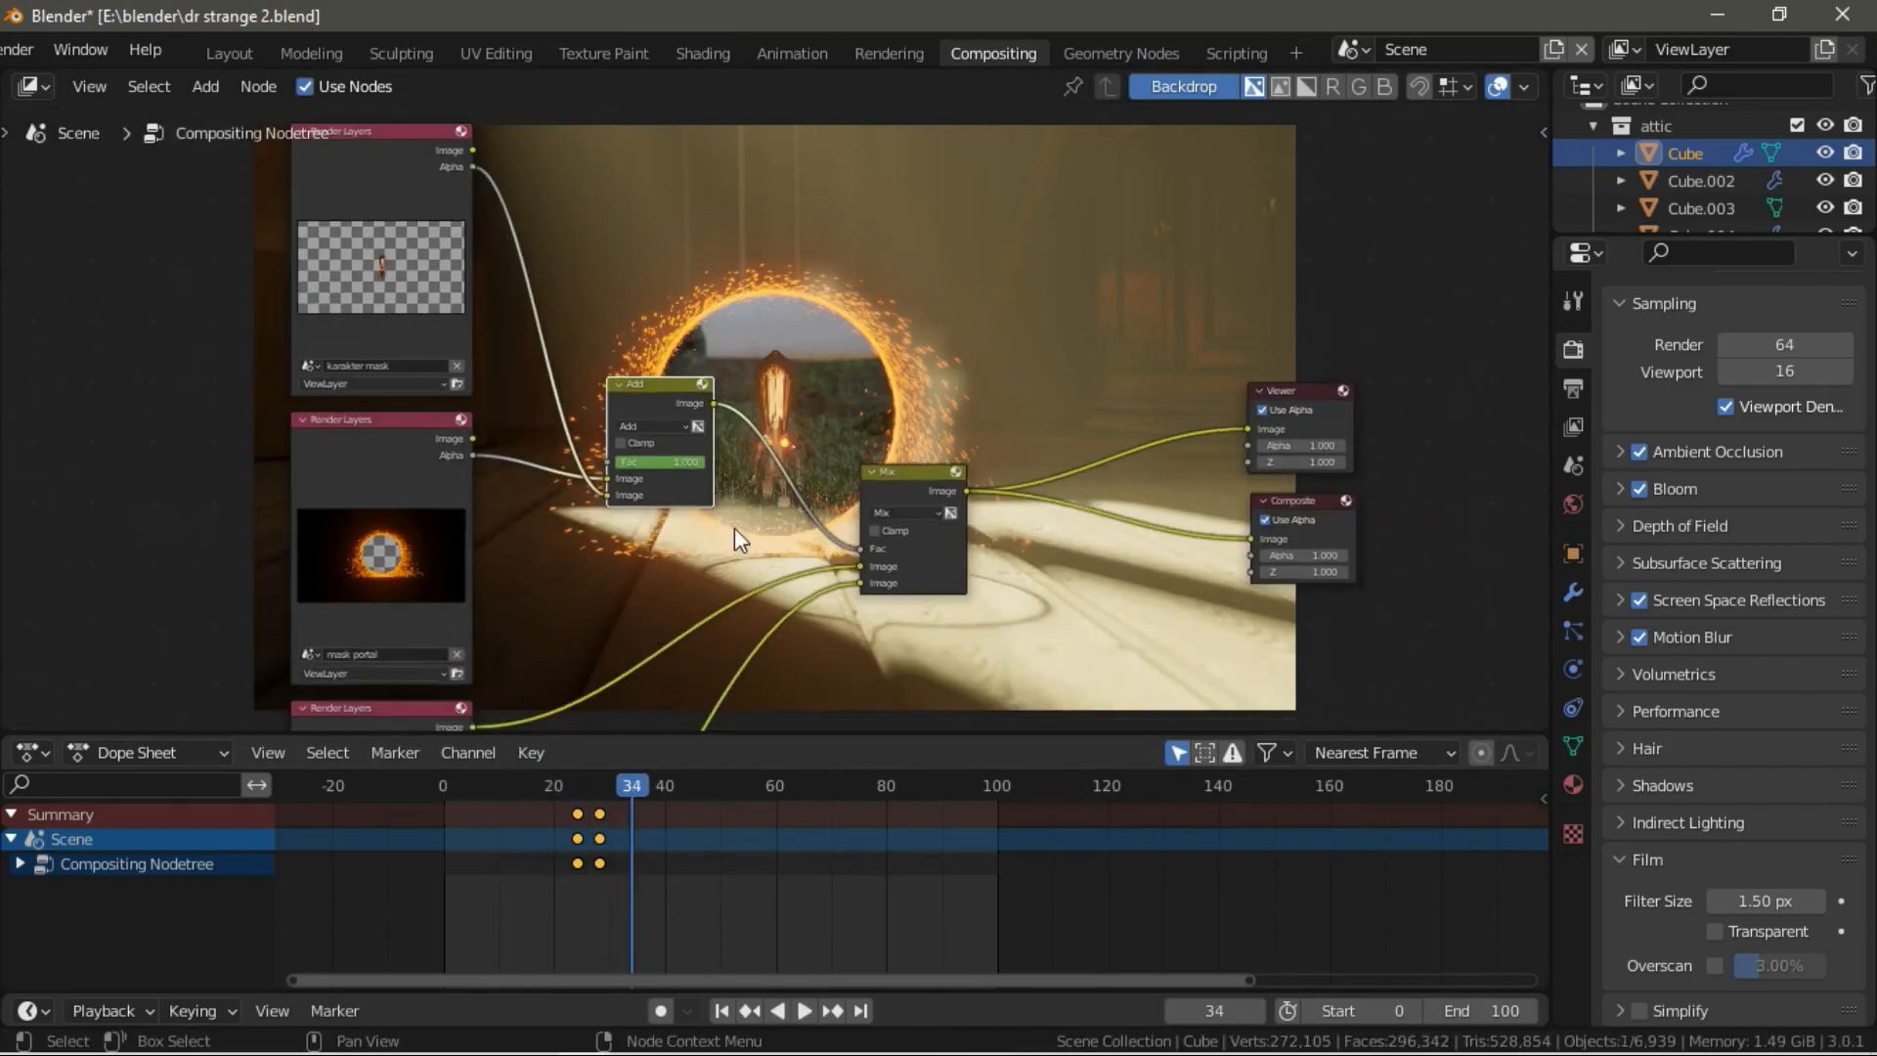
{"action": "left_click", "coordinate": [721, 1010]}
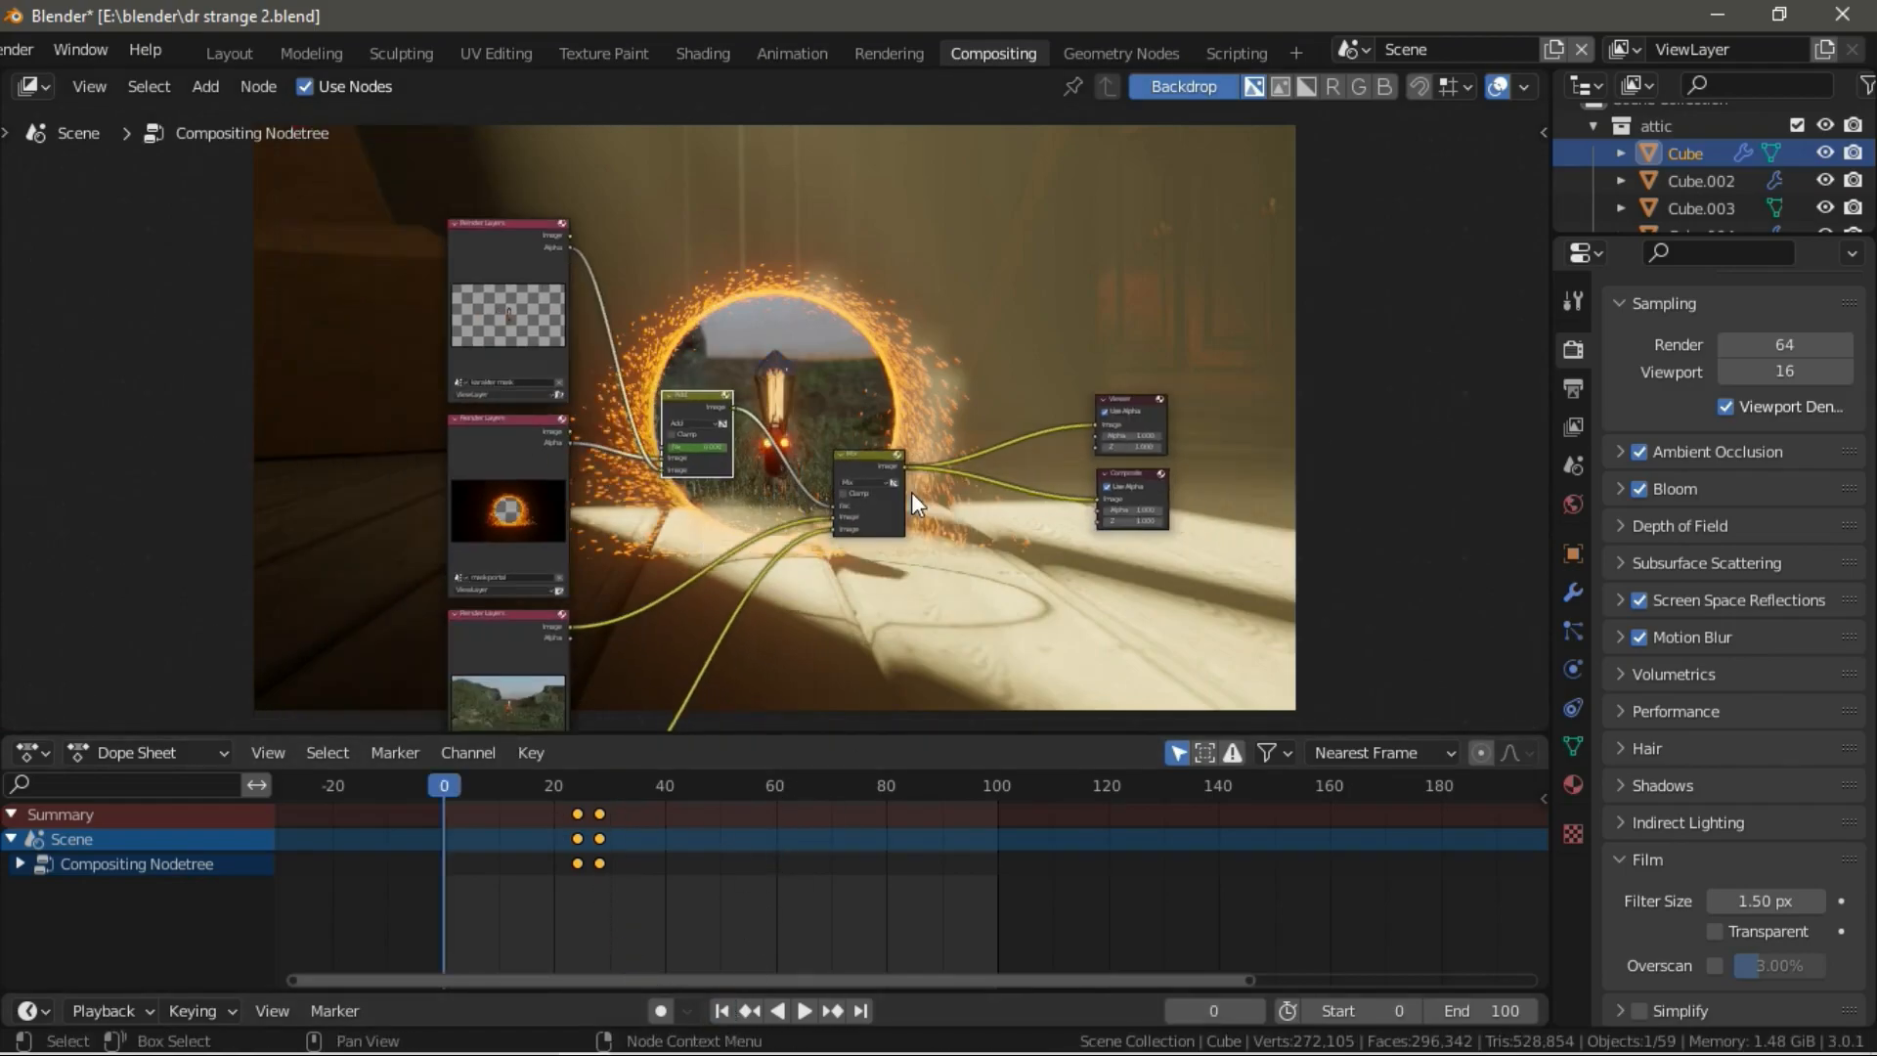